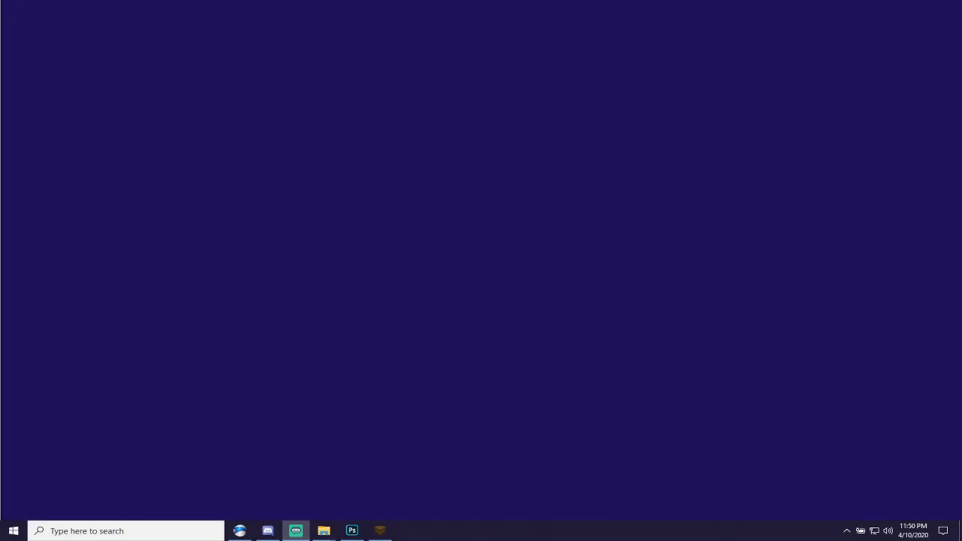
Switch to TrenchBroom and start adding a texture collection for the map's faces.
click(380, 530)
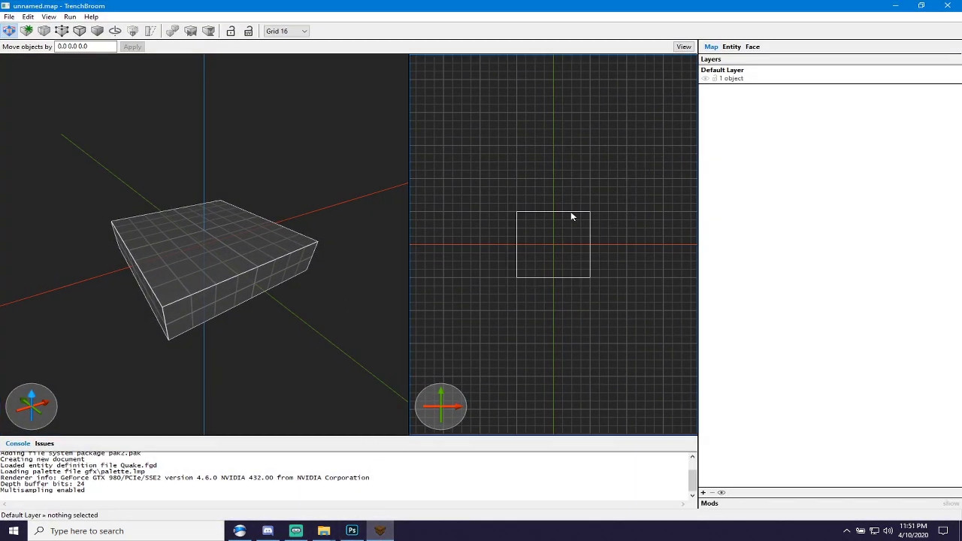
key(alt+Tab)
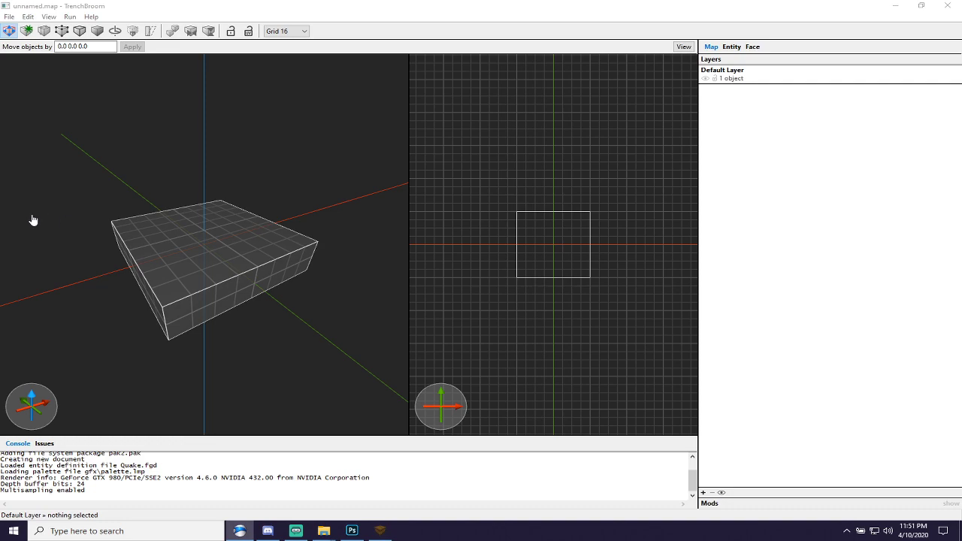
click(178, 9)
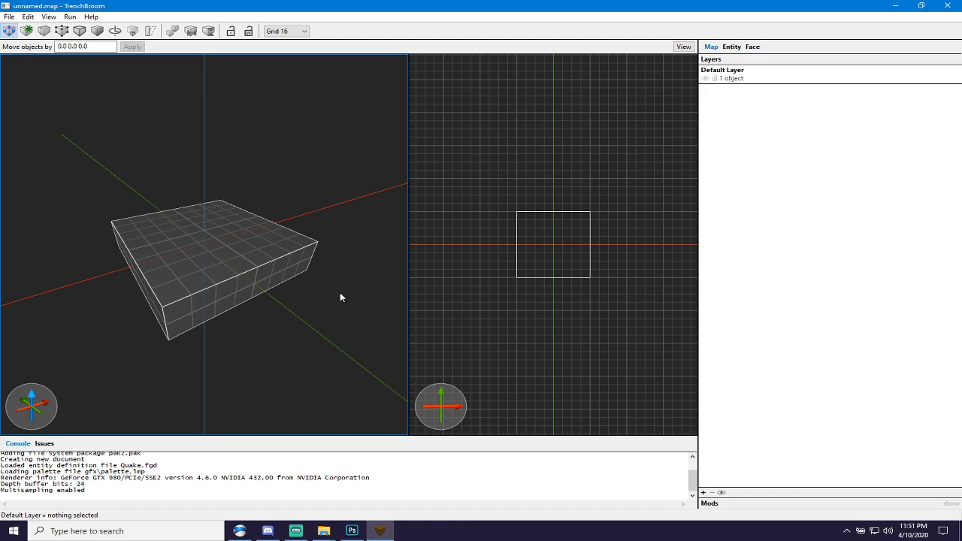
click(752, 46)
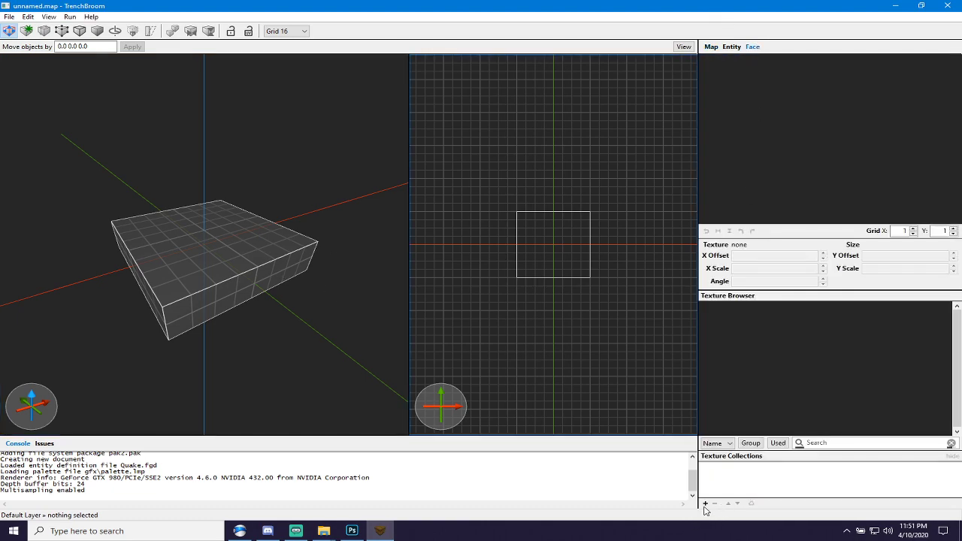
click(705, 504)
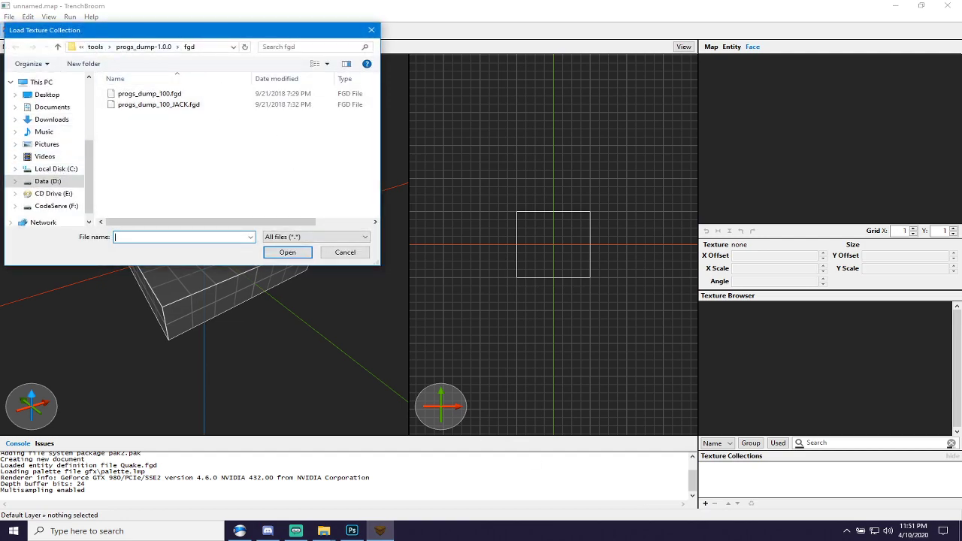
drag(233, 36, 322, 128)
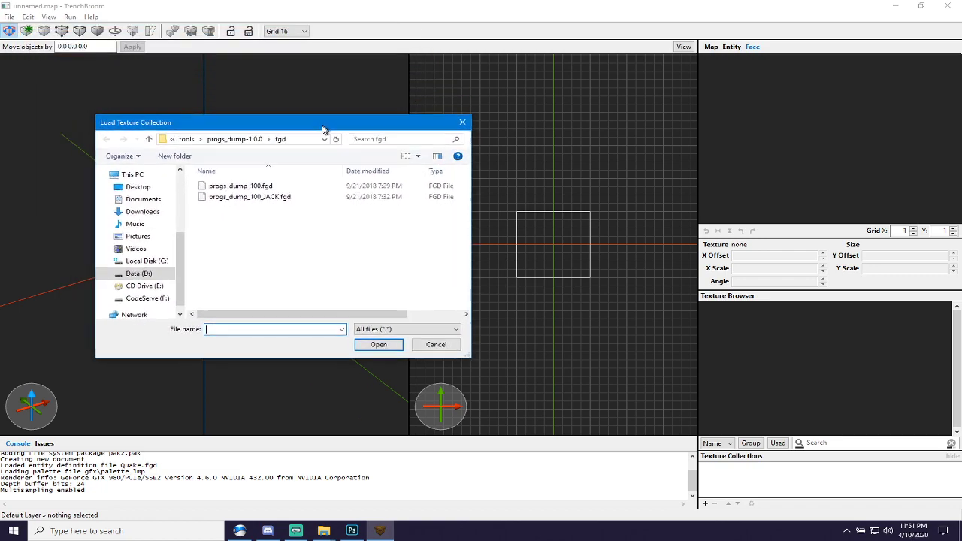
Browse to the Mu folder inside the Quake folder on Google Drive.
scroll(159, 227, up, 3)
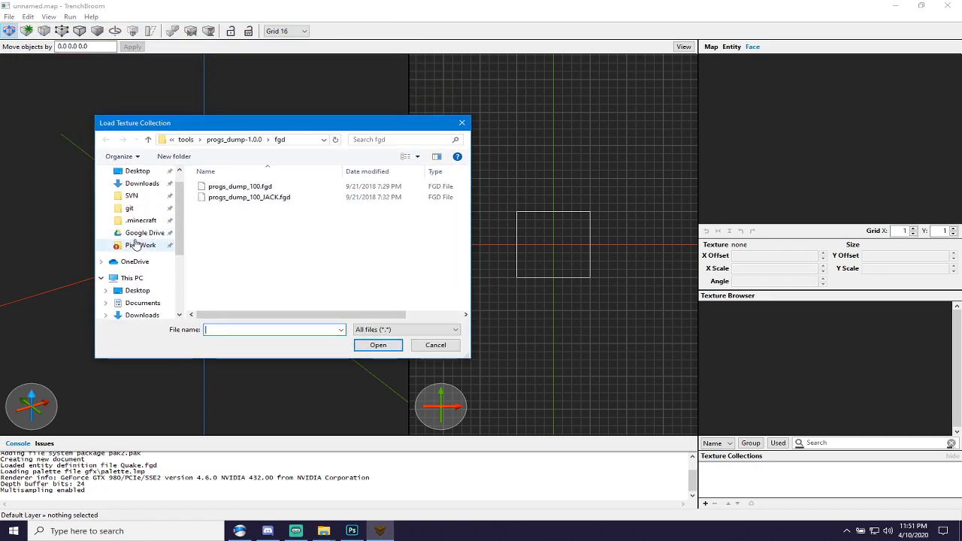
click(138, 233)
scroll(282, 289, down, 3)
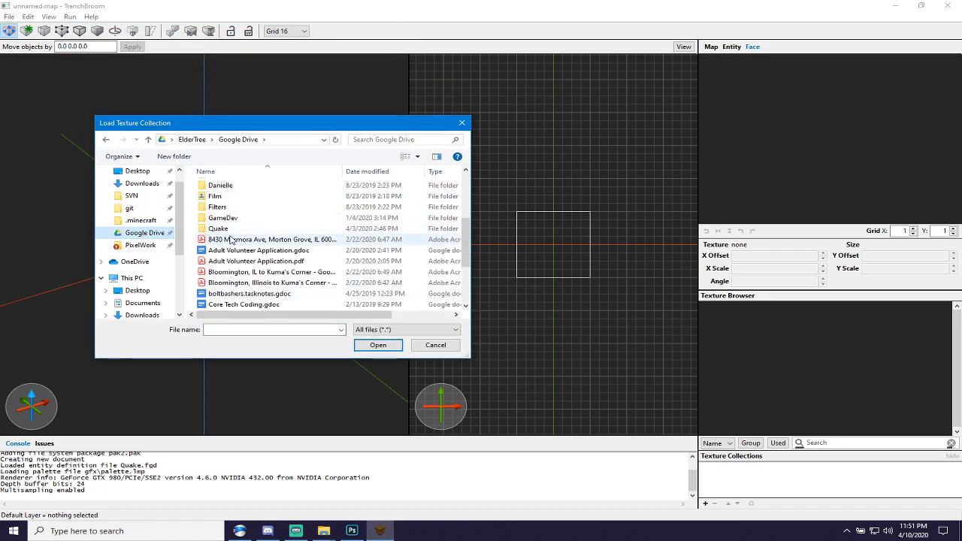
double_click(299, 228)
scroll(301, 235, down, 3)
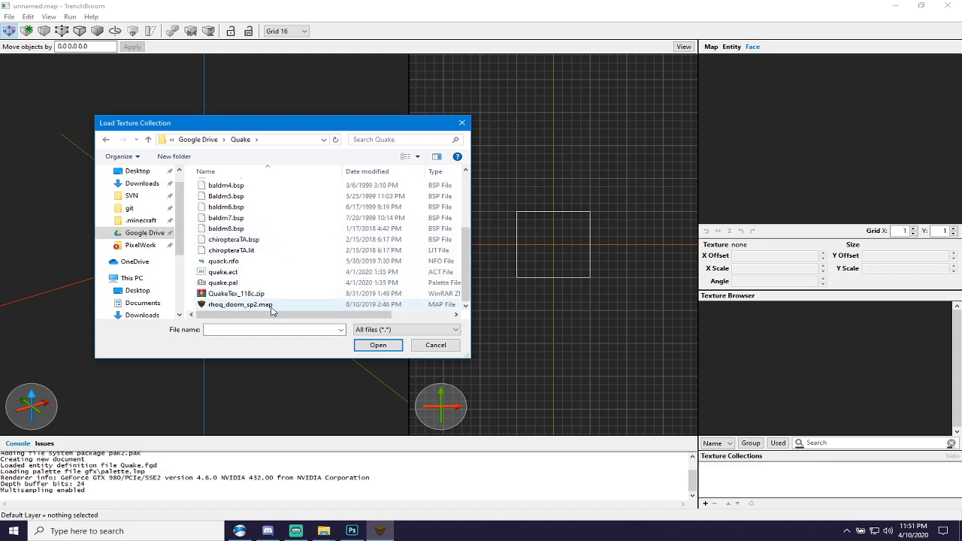
scroll(275, 294, up, 2)
scroll(275, 294, up, 2)
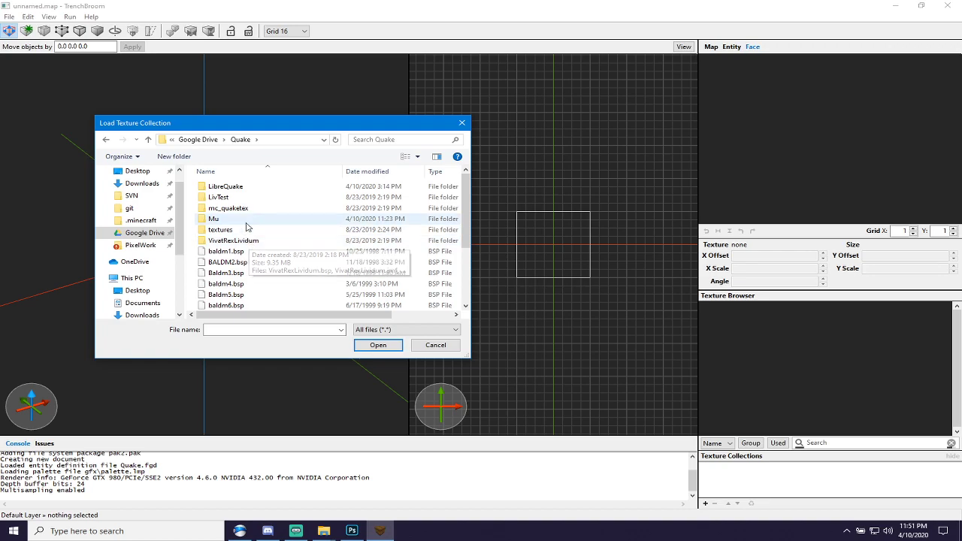
double_click(245, 225)
Load mu.wad as a texture collection and store its path as absolute.
scroll(328, 283, down, 3)
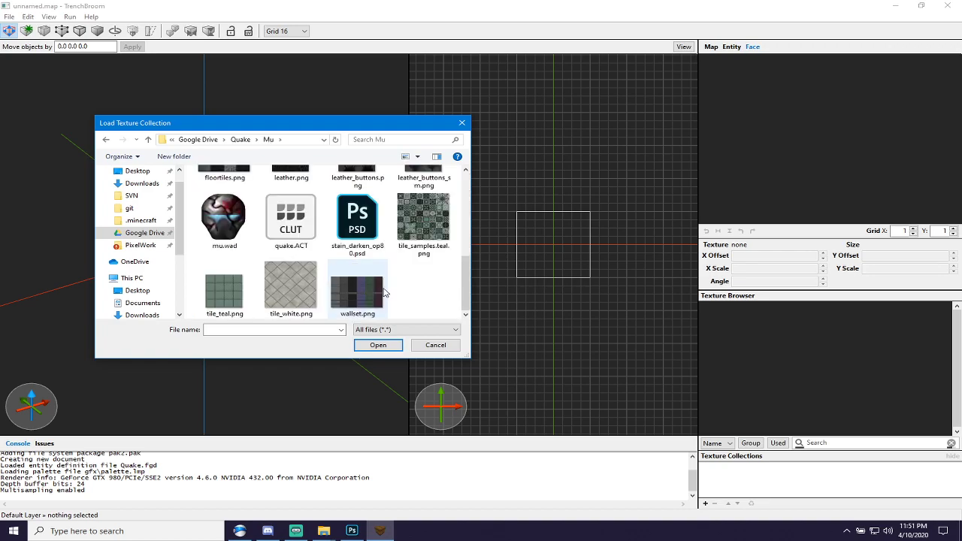
scroll(368, 278, up, 3)
scroll(381, 257, down, 3)
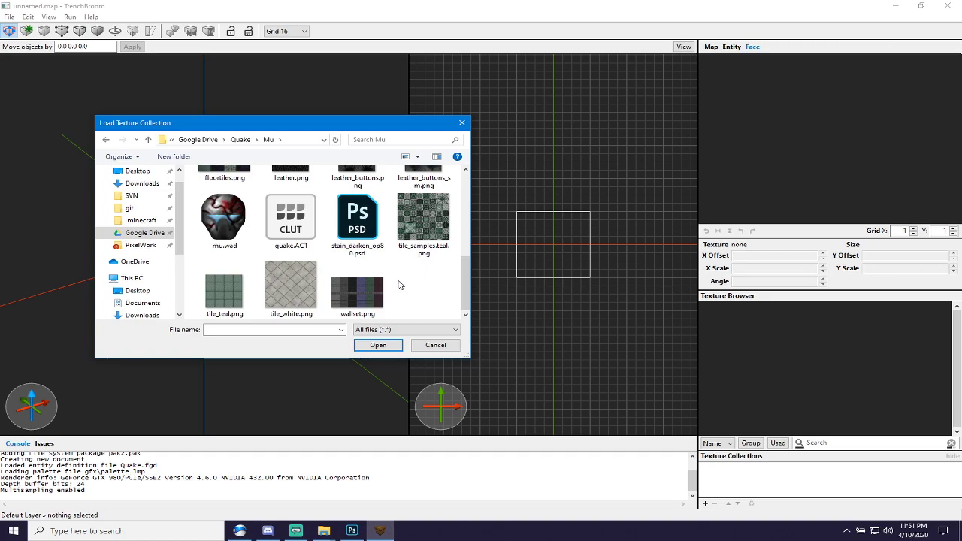
scroll(402, 284, up, 1)
double_click(223, 259)
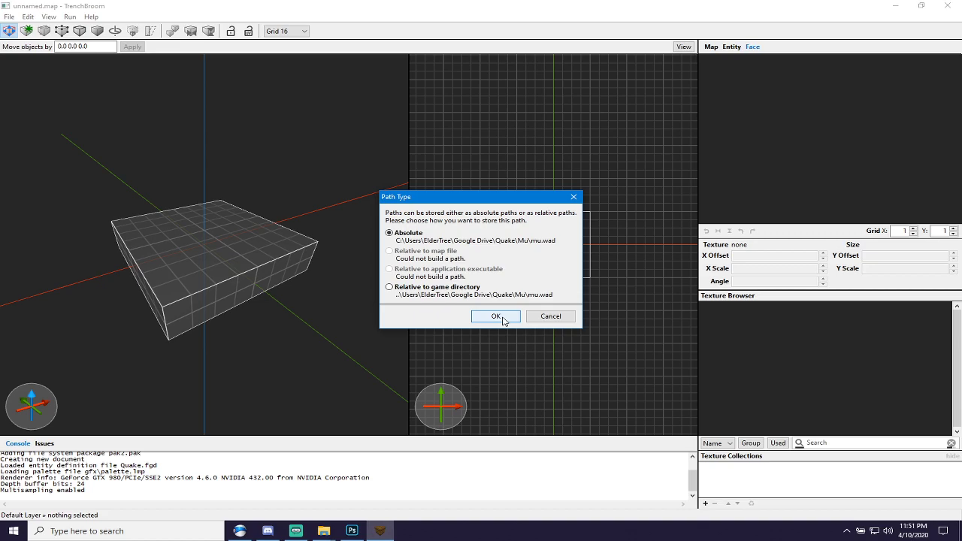
click(495, 316)
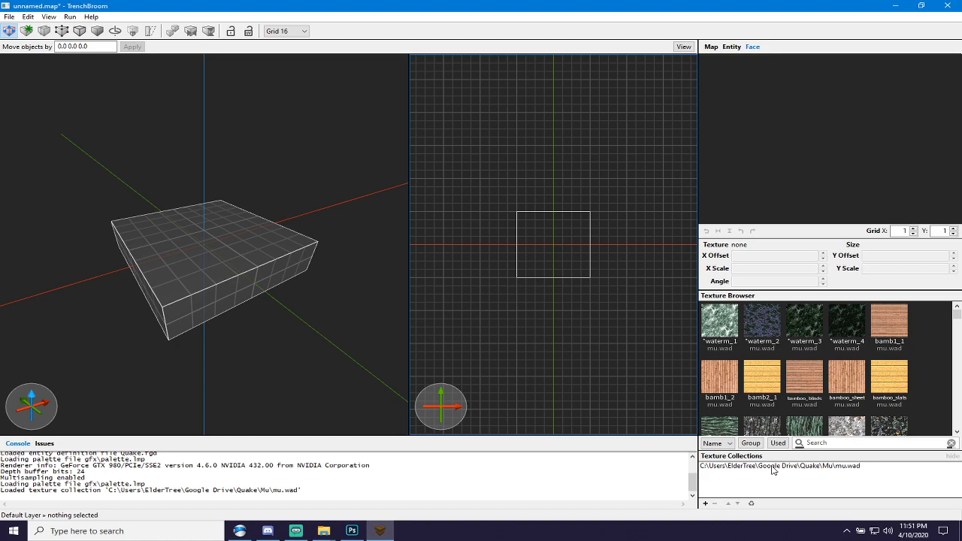
Look through the loaded mu.wad textures in the texture browser, from the water textures down to the wall tiles.
scroll(834, 383, down, 10)
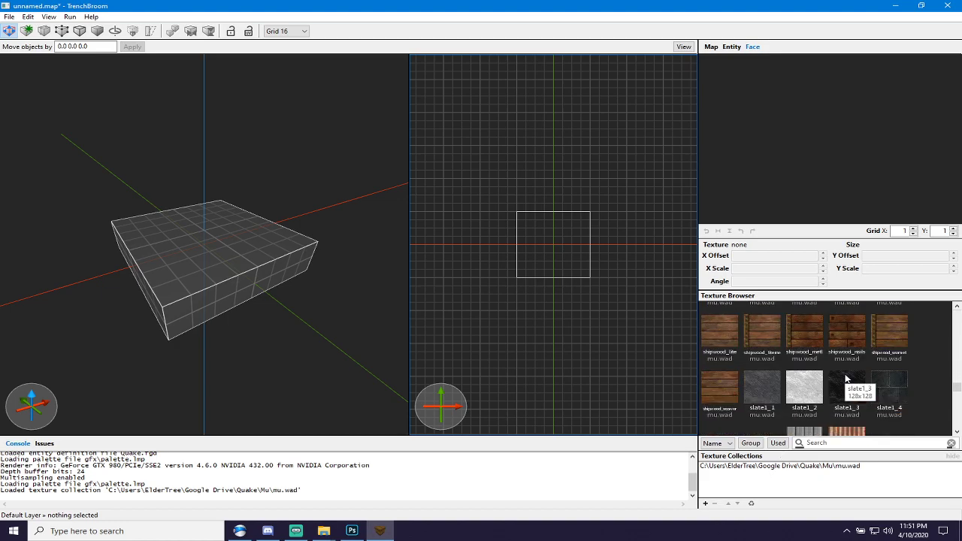
scroll(845, 383, down, 8)
scroll(845, 389, up, 6)
scroll(845, 389, up, 6)
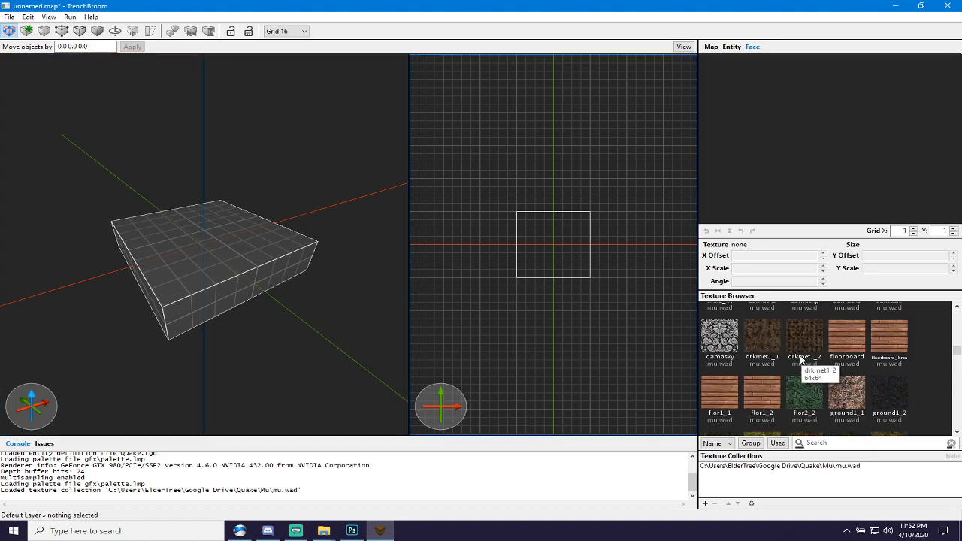
scroll(808, 366, up, 5)
scroll(796, 360, up, 3)
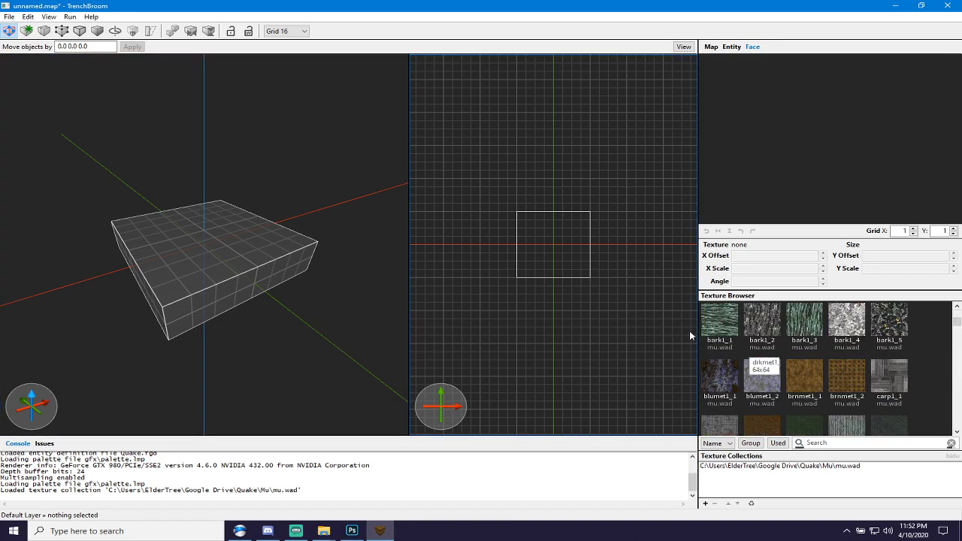
click(49, 18)
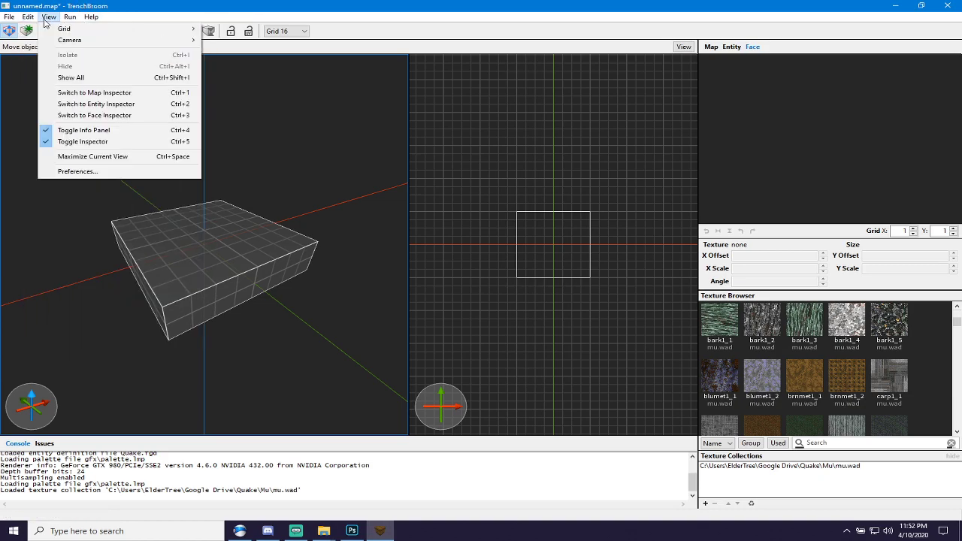
click(538, 89)
scroll(834, 344, down, 15)
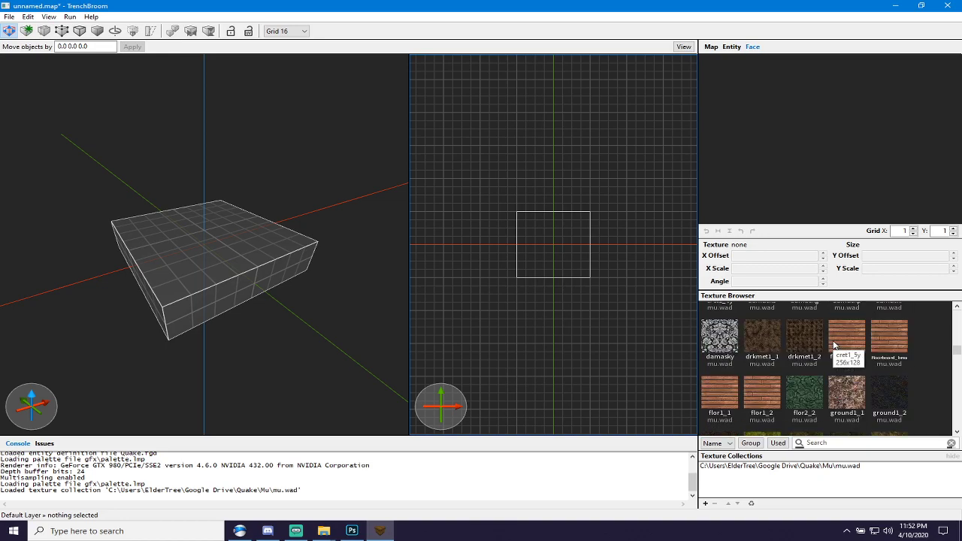
scroll(834, 345, up, 8)
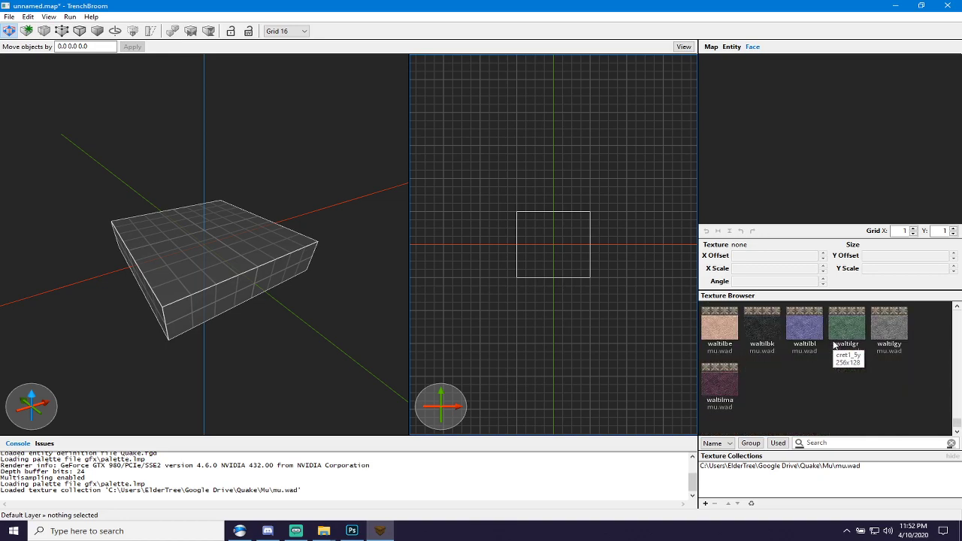
scroll(833, 344, up, 10)
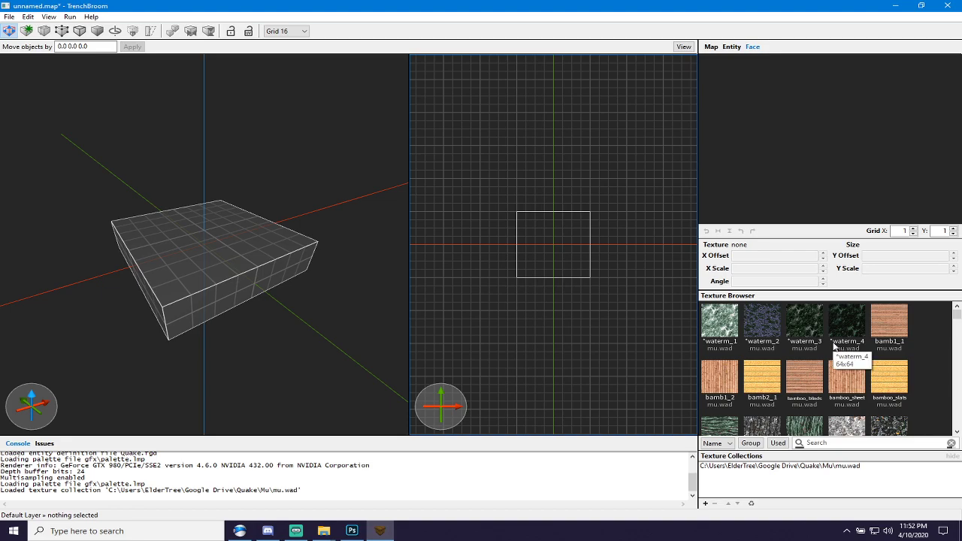
scroll(834, 344, down, 10)
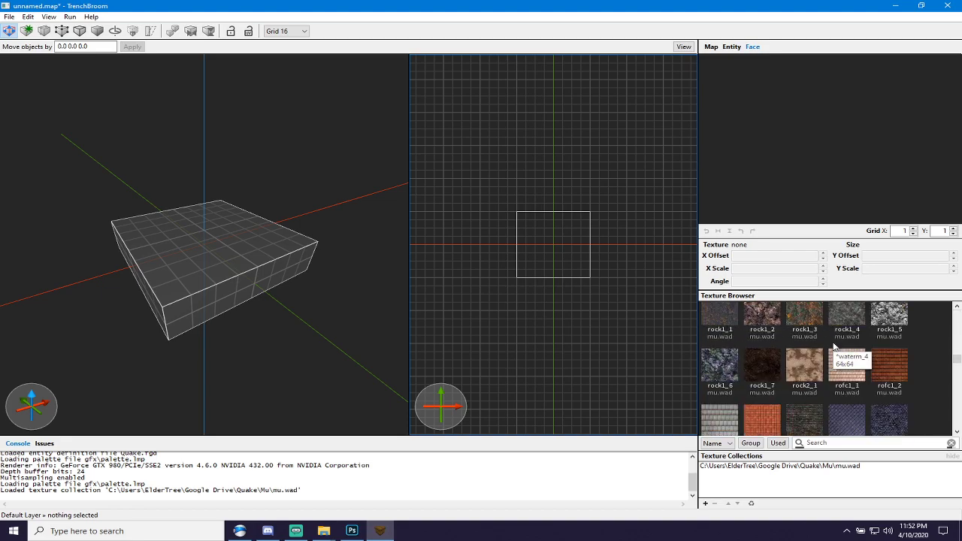
scroll(834, 345, up, 10)
scroll(793, 350, down, 4)
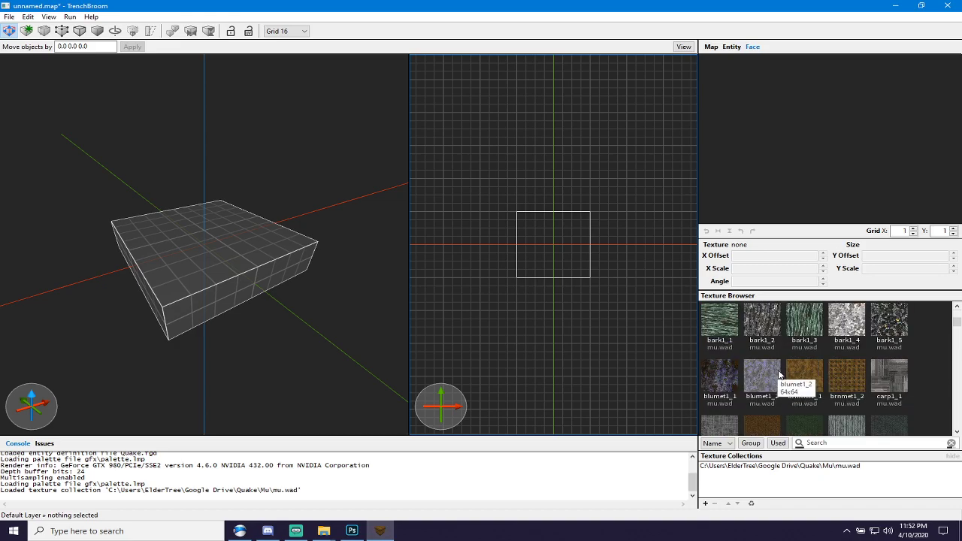
click(179, 250)
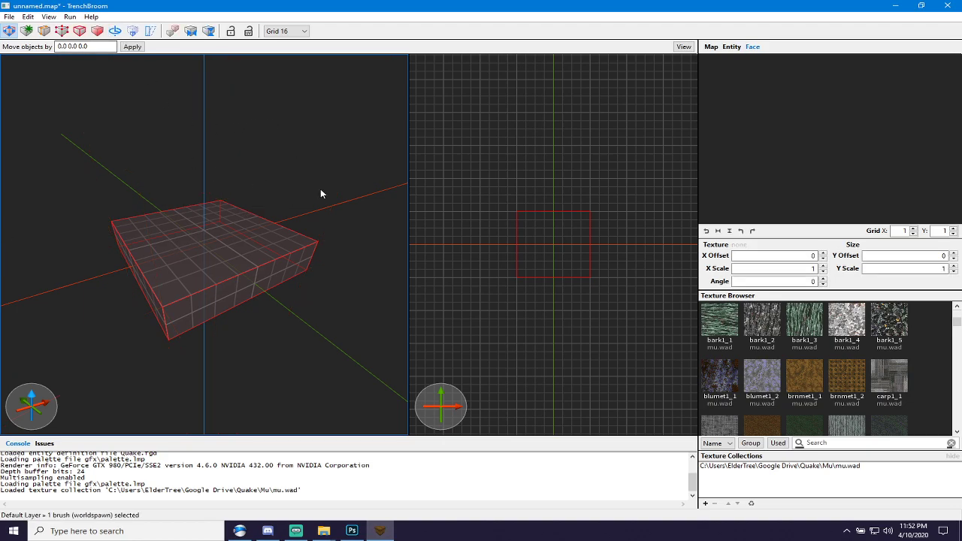
click(112, 76)
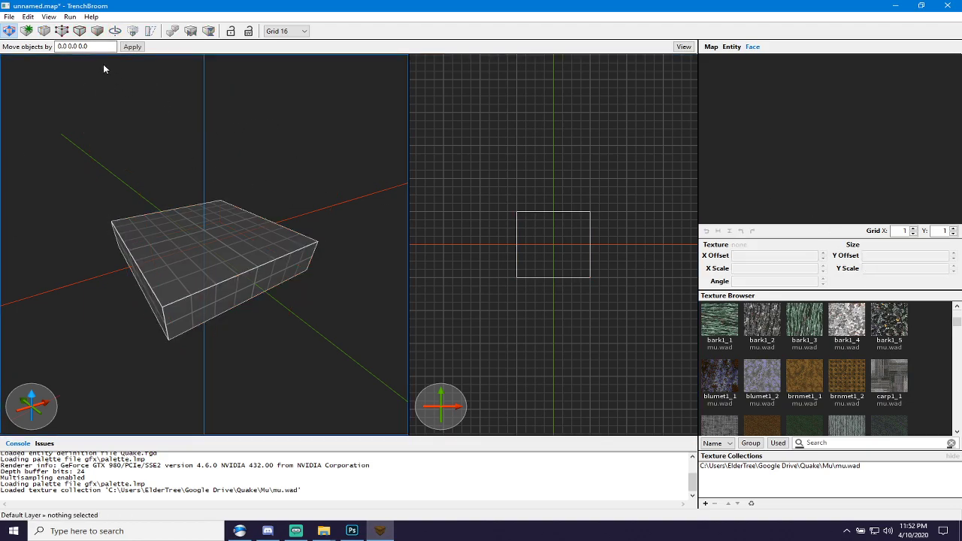
click(49, 16)
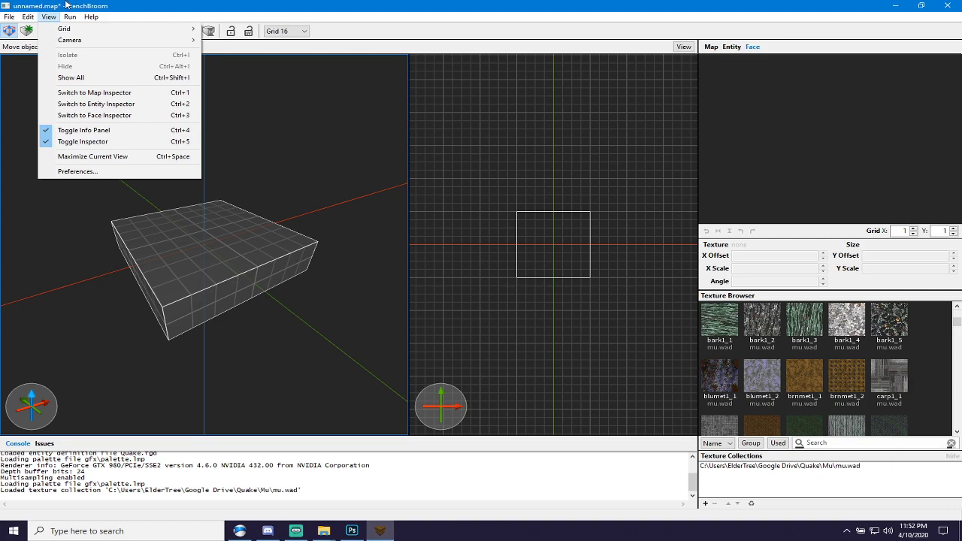
click(66, 4)
Place an info_player_start entity on top of the brush, near its centre.
click(731, 47)
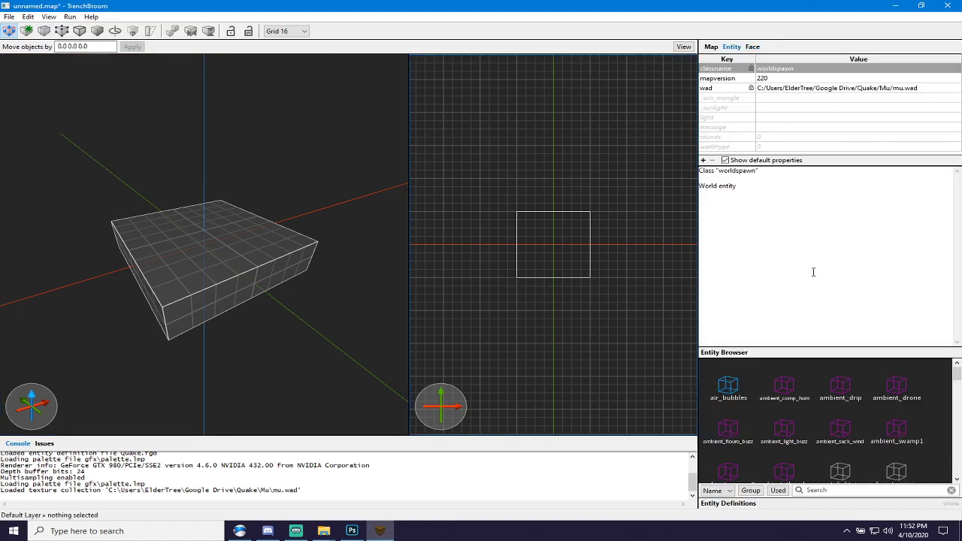
scroll(796, 443, down, 3)
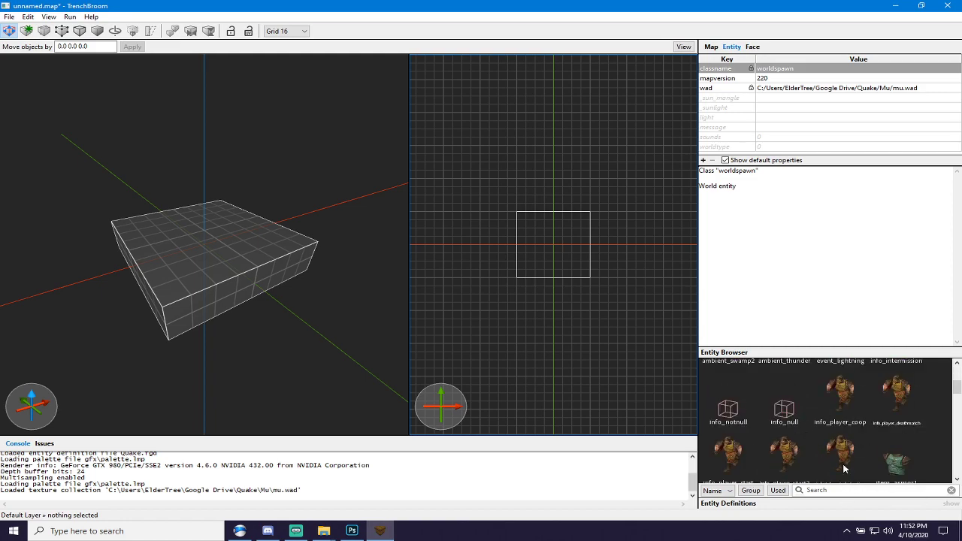
scroll(849, 462, down, 1)
mouse_move(728, 389)
mouse_down()
mouse_move(744, 402)
mouse_move(226, 188)
mouse_move(206, 251)
mouse_move(199, 241)
mouse_up()
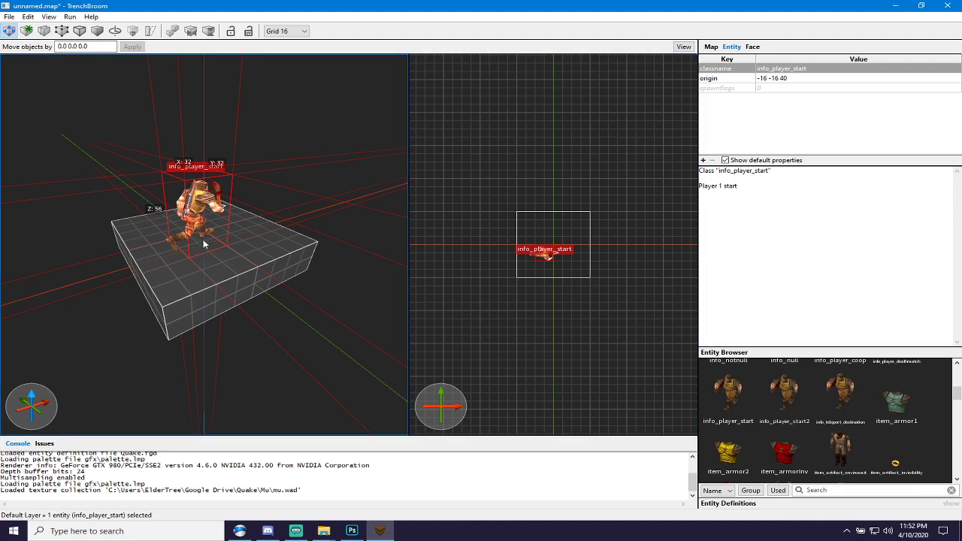
Extend the floor brush outward on all four sides to 432 by 560 units around the player start.
click(243, 216)
scroll(271, 197, down, 6)
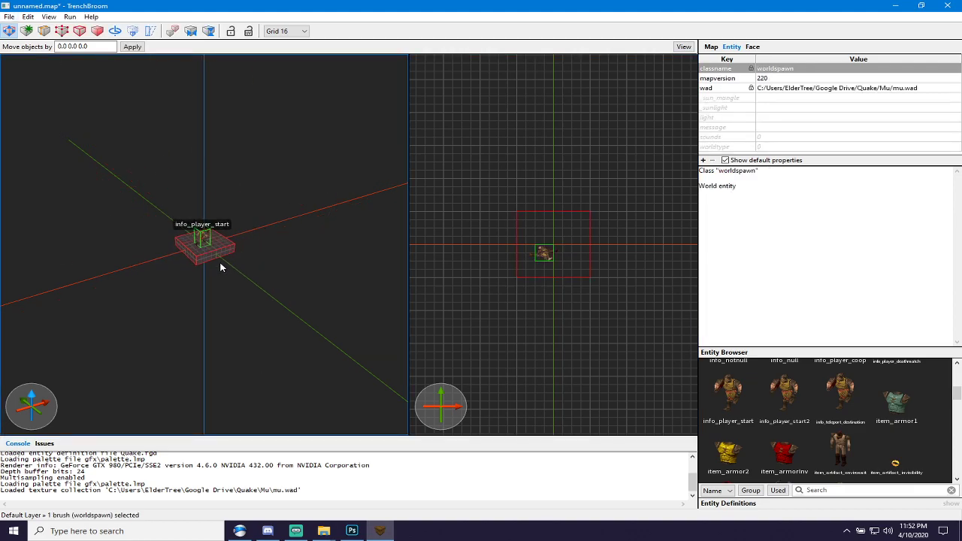
drag(220, 267, 274, 309)
shift+drag(205, 283, 161, 297)
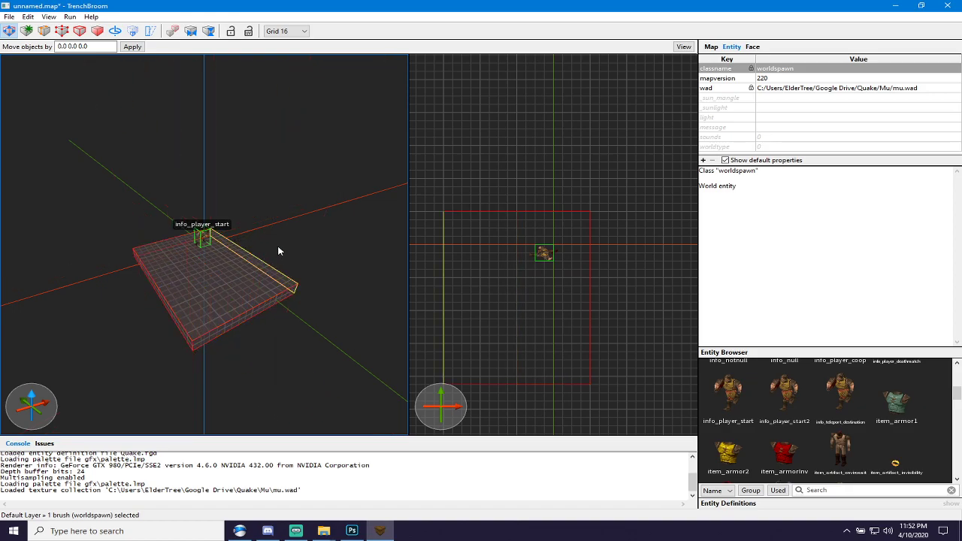
shift+drag(276, 249, 319, 228)
shift+drag(202, 224, 181, 169)
Filter the textures by "grou" and apply ground1_2 to the whole floor brush.
click(751, 47)
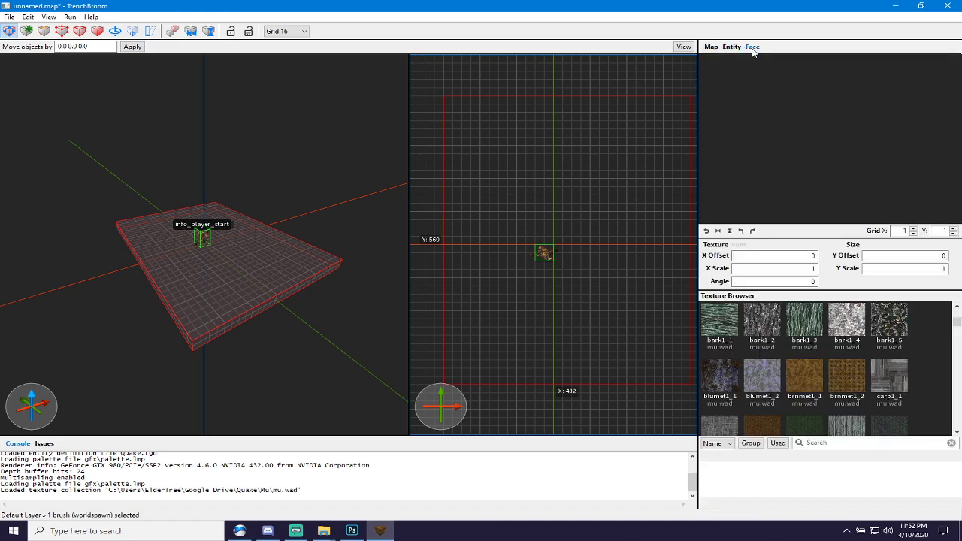
click(819, 442)
text(gr)
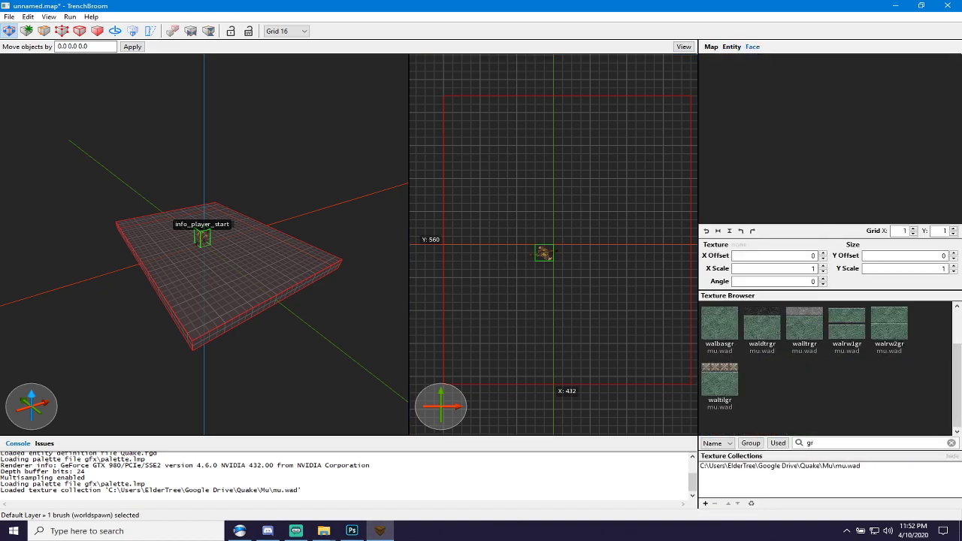
text(ou)
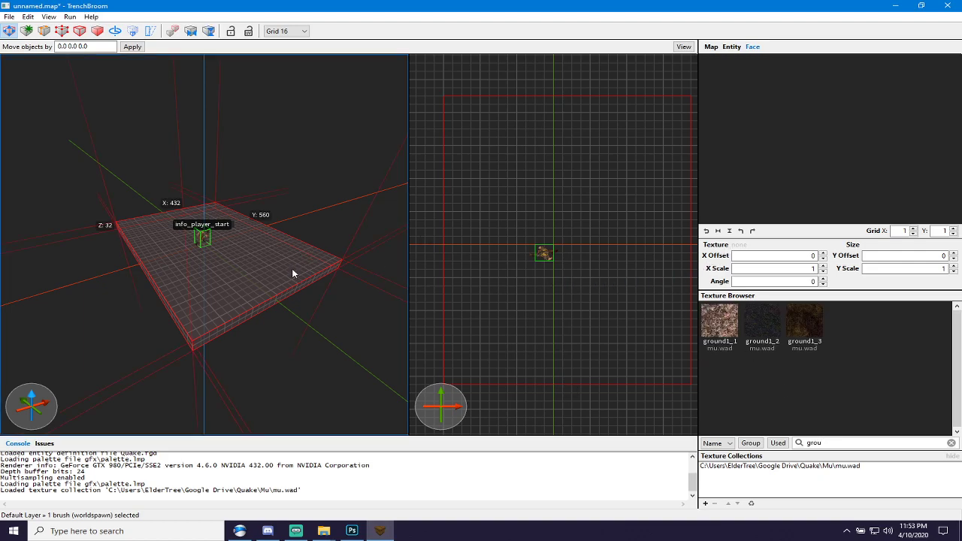
click(760, 315)
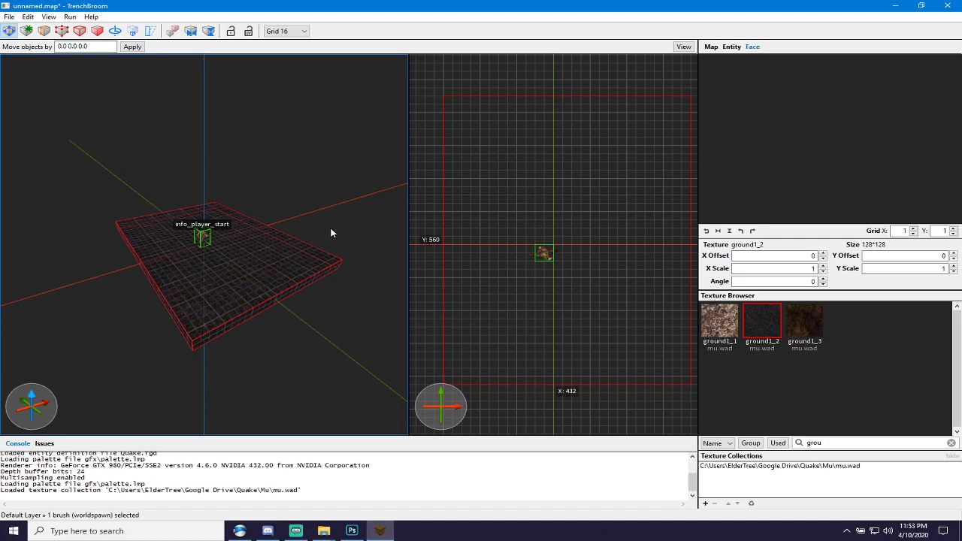
Enlarge the floor brush outward on all four sides to 848 by 896 units around the player start.
click(273, 210)
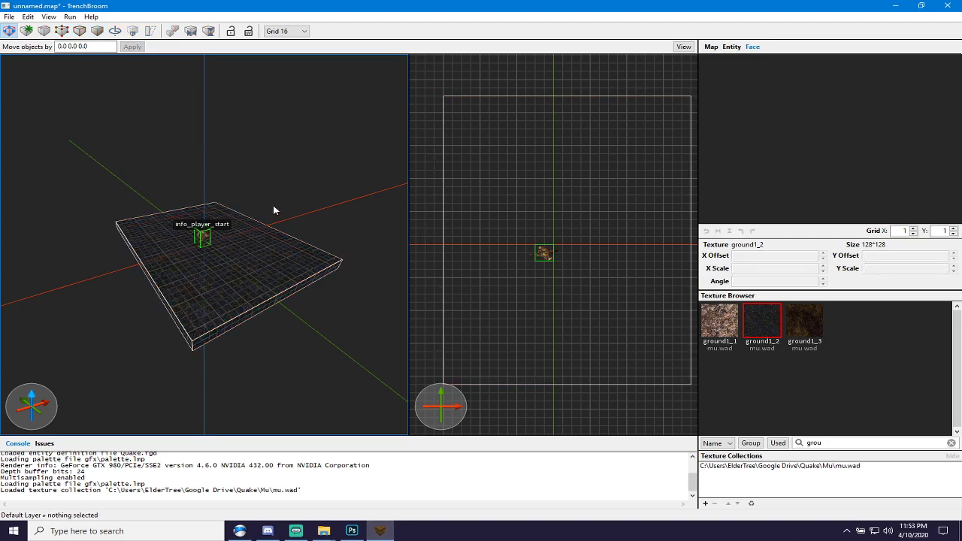
click(158, 293)
mouse_move(156, 293)
mouse_down()
mouse_move(49, 329)
mouse_move(80, 321)
mouse_up()
shift+drag(302, 238, 346, 210)
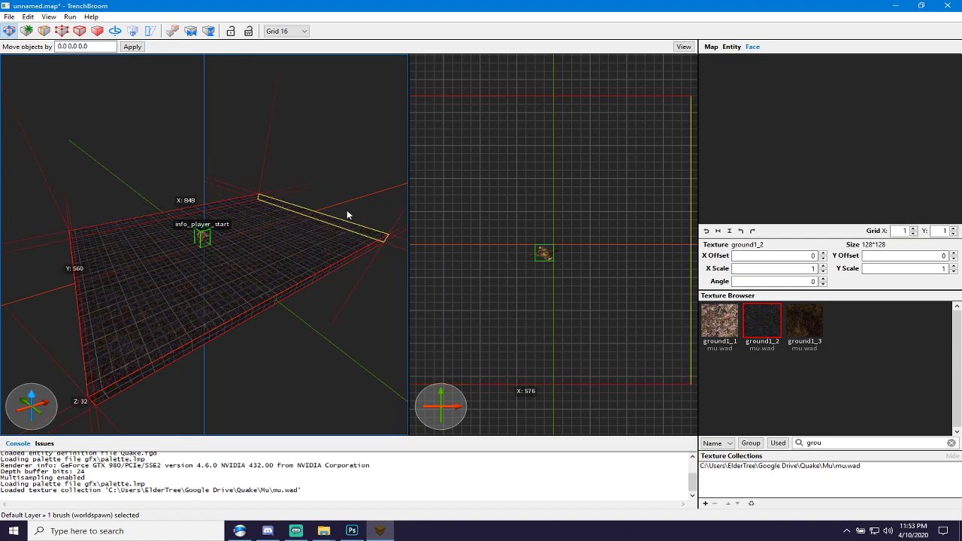
shift+drag(273, 300, 295, 338)
shift+drag(167, 193, 155, 163)
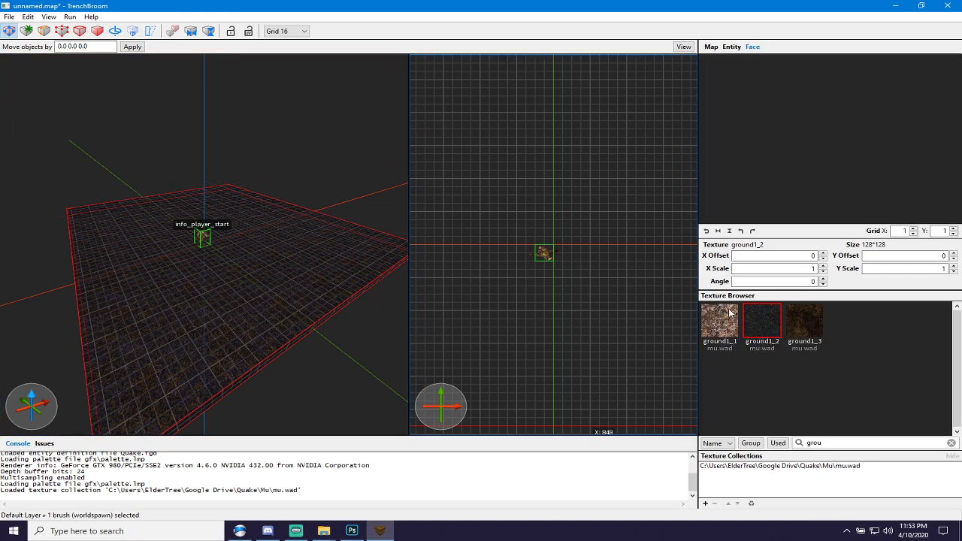
scroll(256, 279, up, 10)
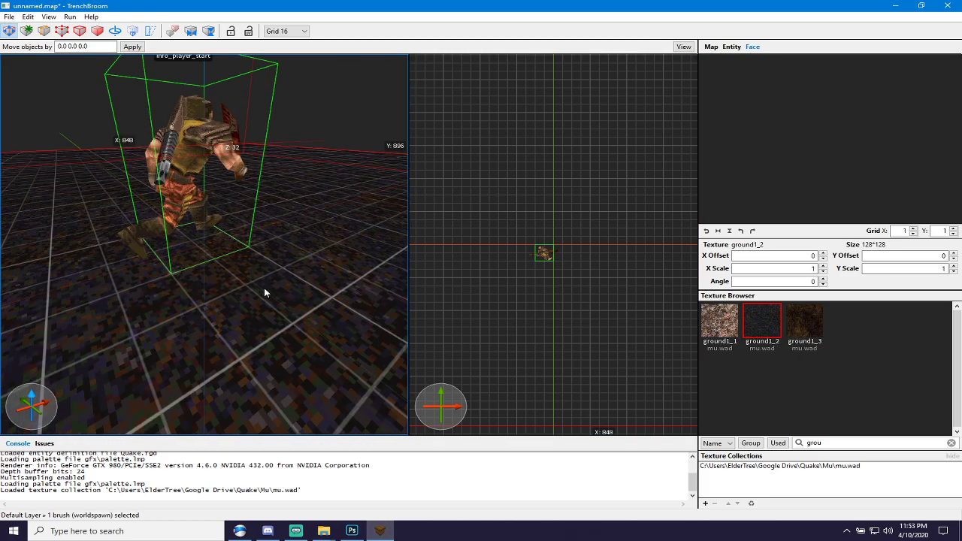
scroll(264, 291, down, 10)
scroll(264, 293, down, 3)
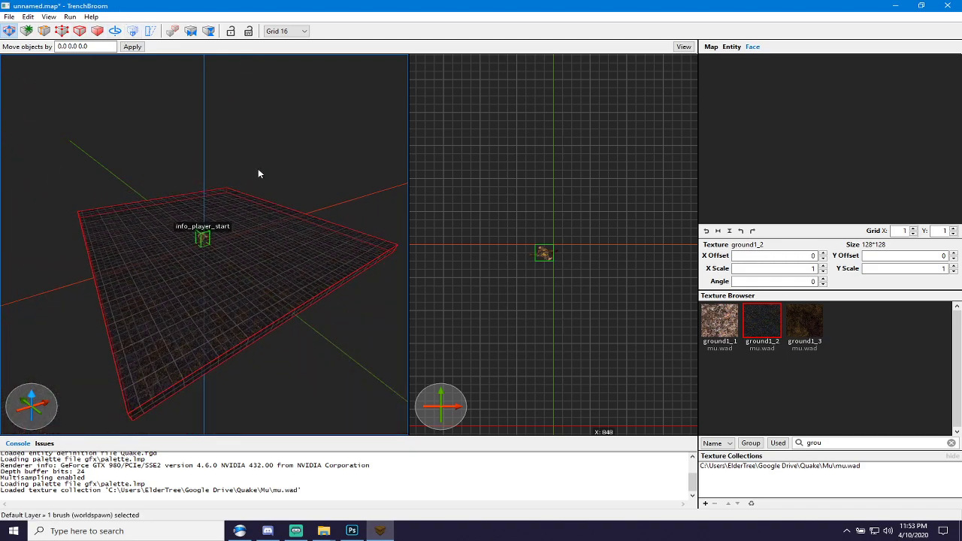
Remove the Google Drive copy of mu.wad from the texture collections and switch to File Explorer.
click(727, 468)
click(714, 504)
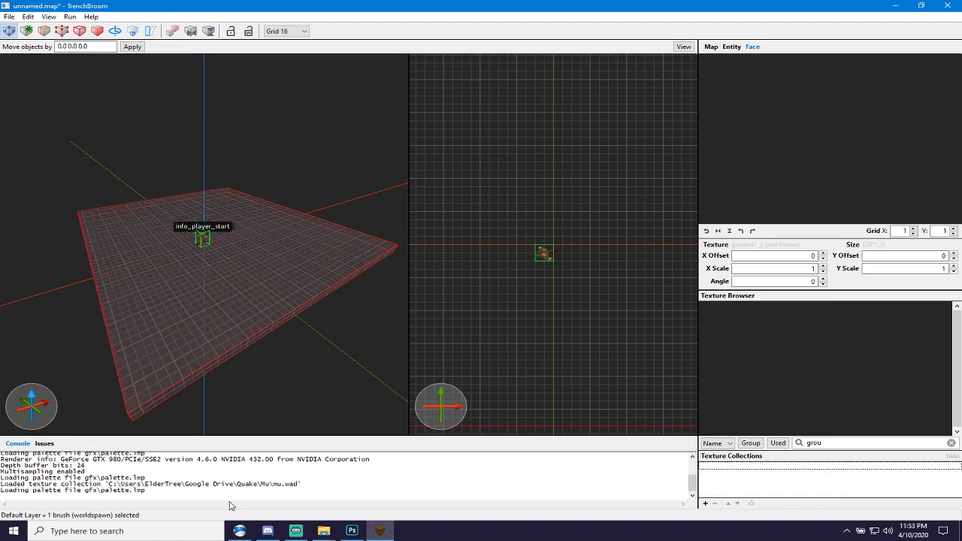
click(324, 531)
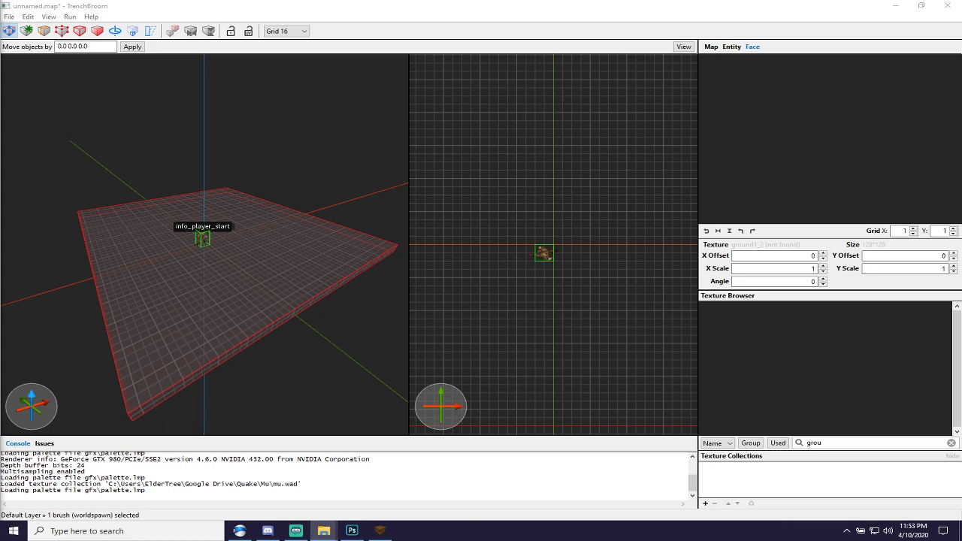
Load mu.wad from D:\QuakeDev\wads as a texture collection in TrenchBroom, stored with an absolute path.
click(705, 504)
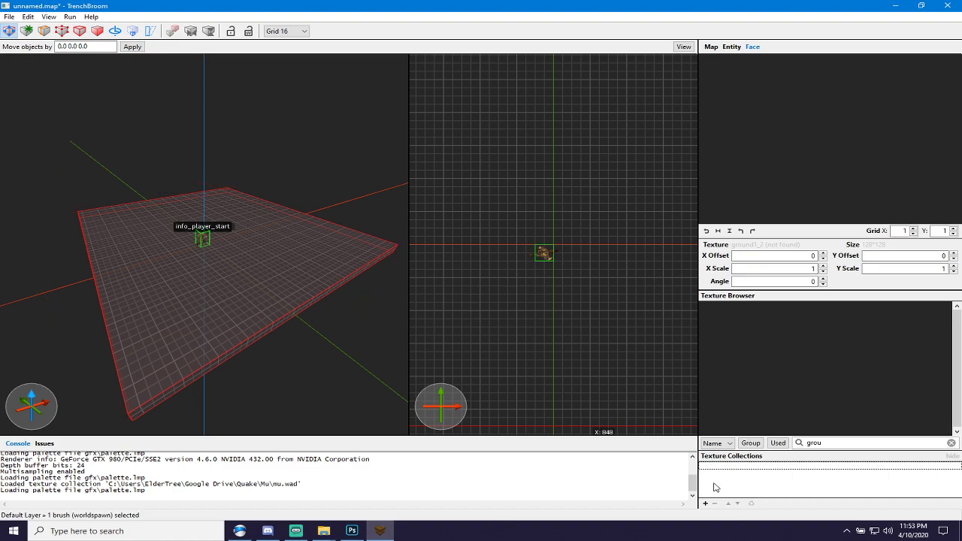
click(706, 504)
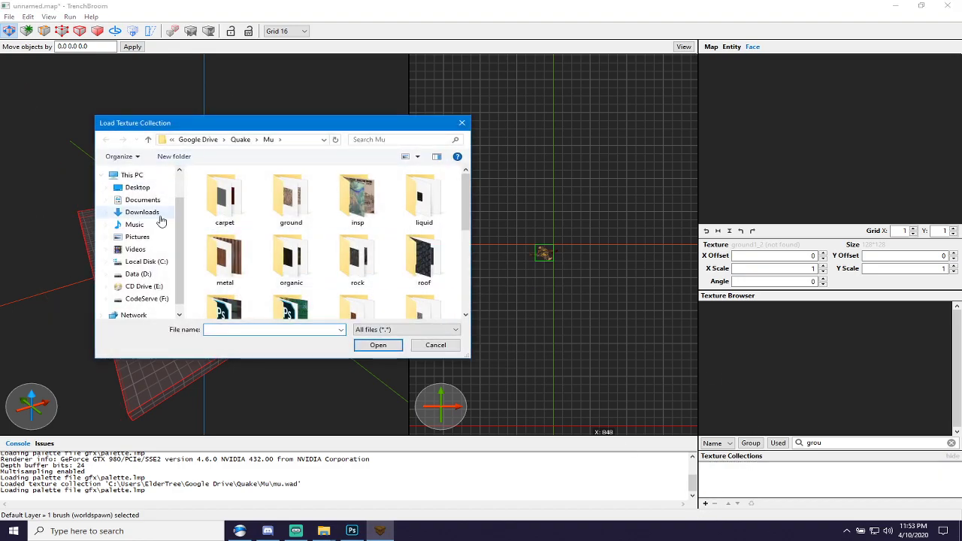
click(138, 274)
scroll(305, 276, down, 10)
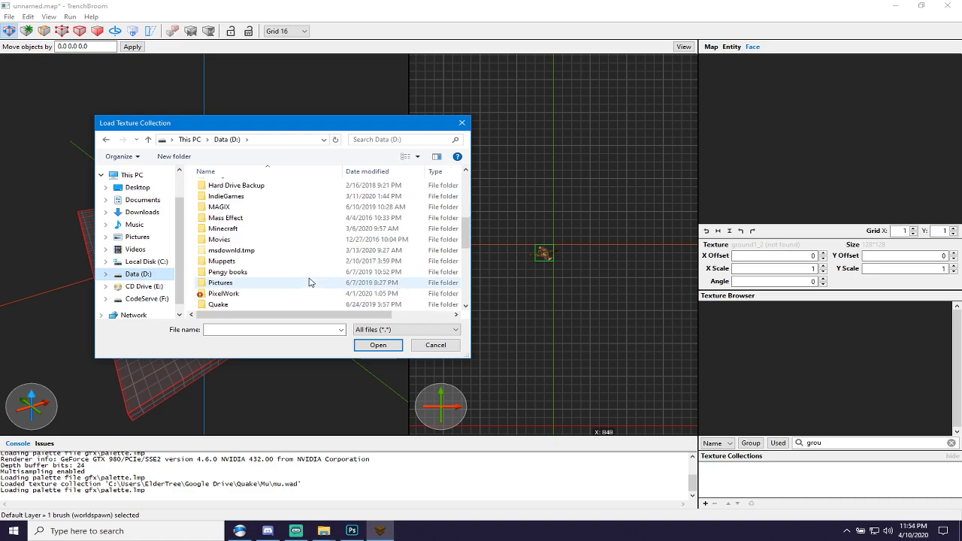
scroll(303, 275, up, 3)
double_click(263, 217)
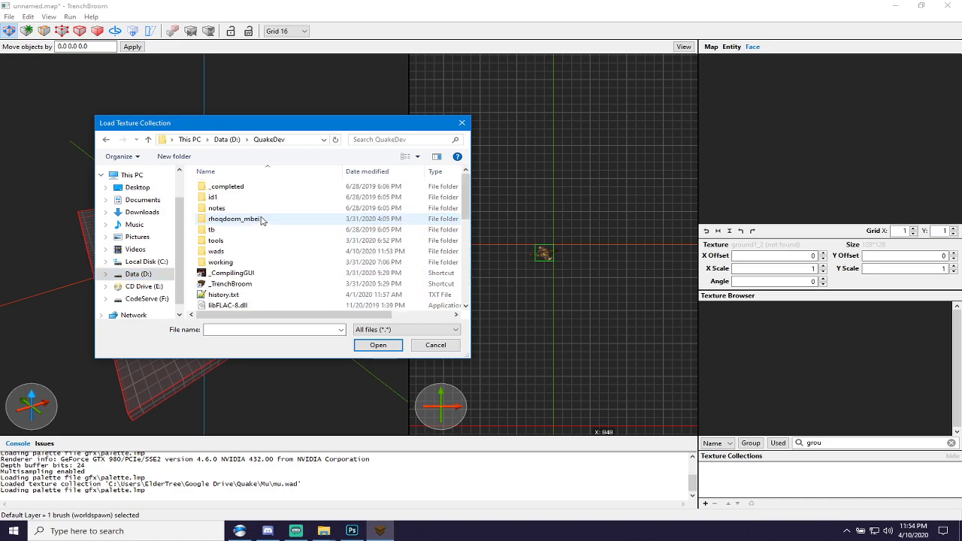
double_click(255, 253)
scroll(263, 256, down, 2)
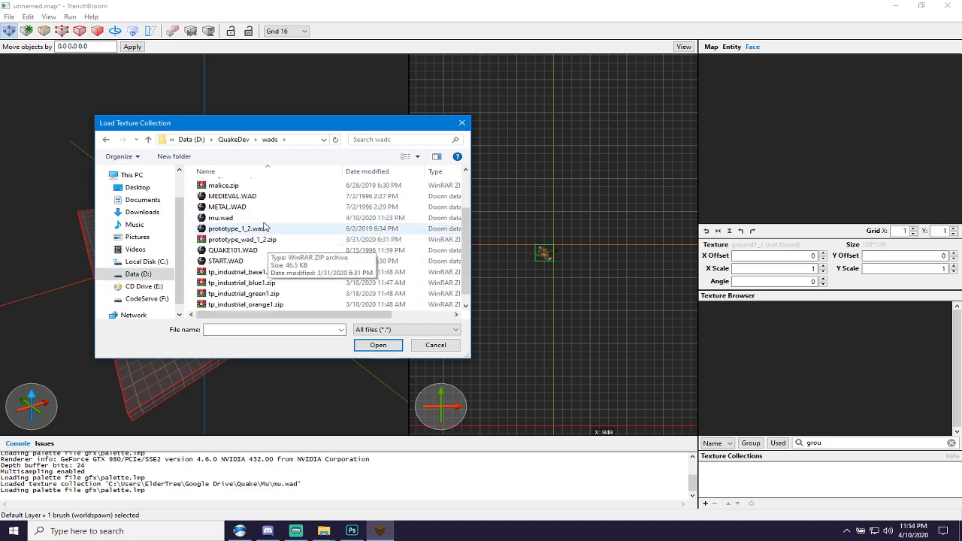
double_click(264, 221)
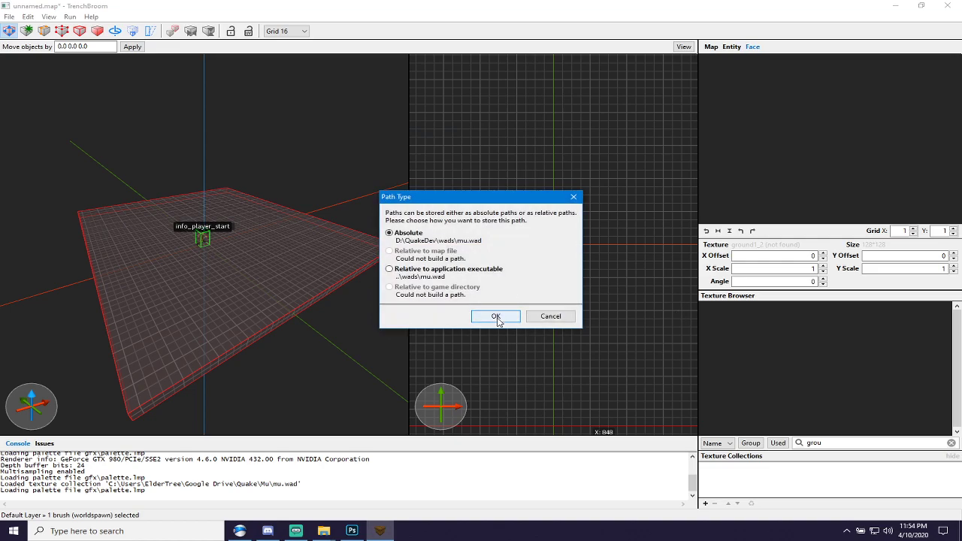
click(496, 316)
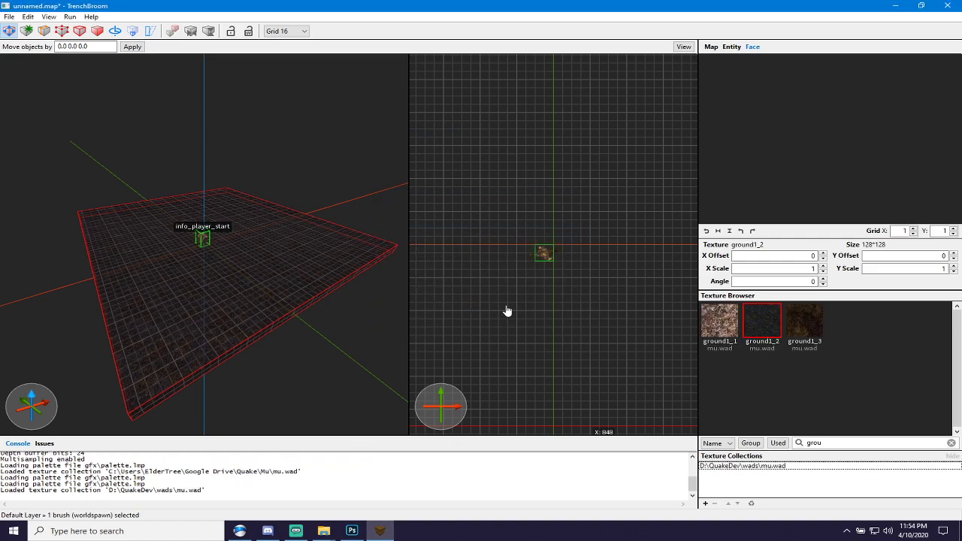
Save the map as brutsketch2 in the D:\QuakeDev\working folder.
key(ctrl+s)
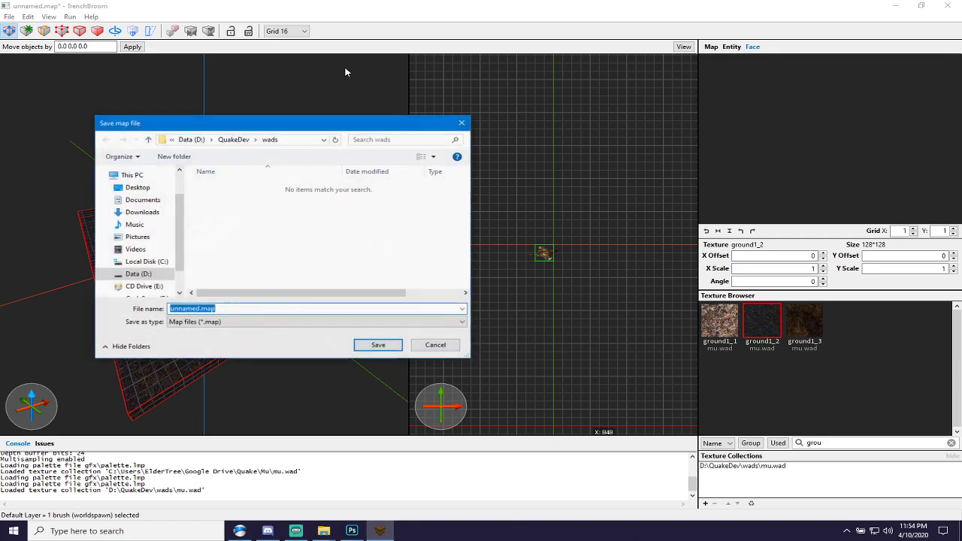
click(234, 142)
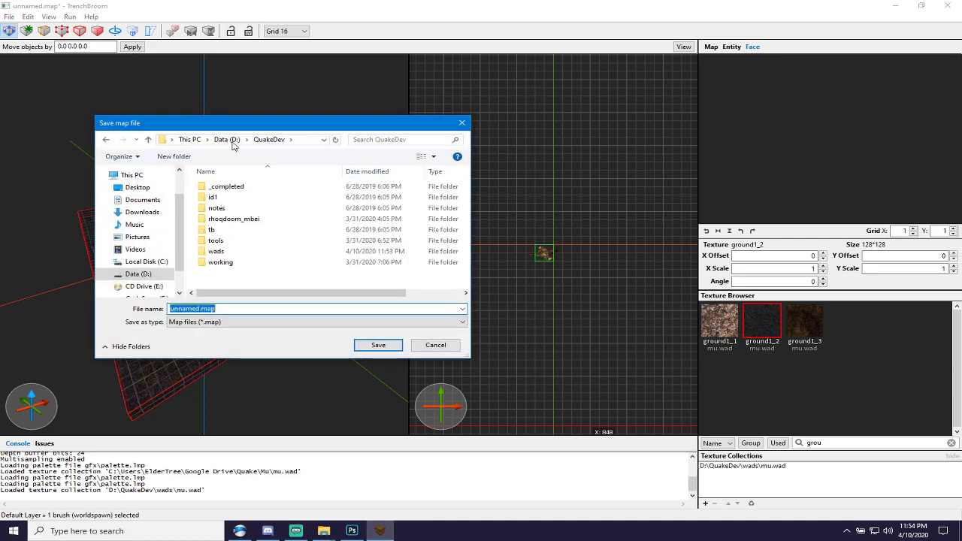
double_click(242, 262)
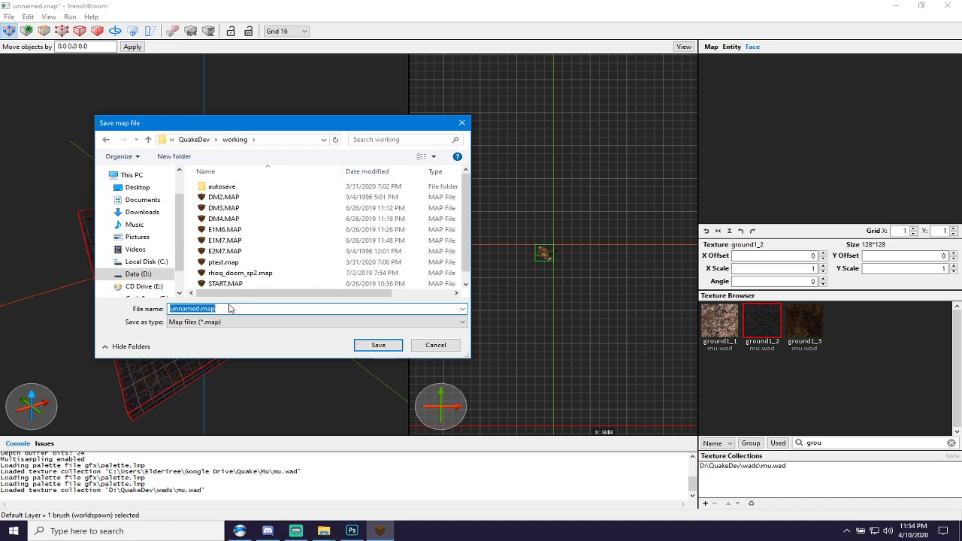
text(brutsketch2)
scroll(262, 263, down, 1)
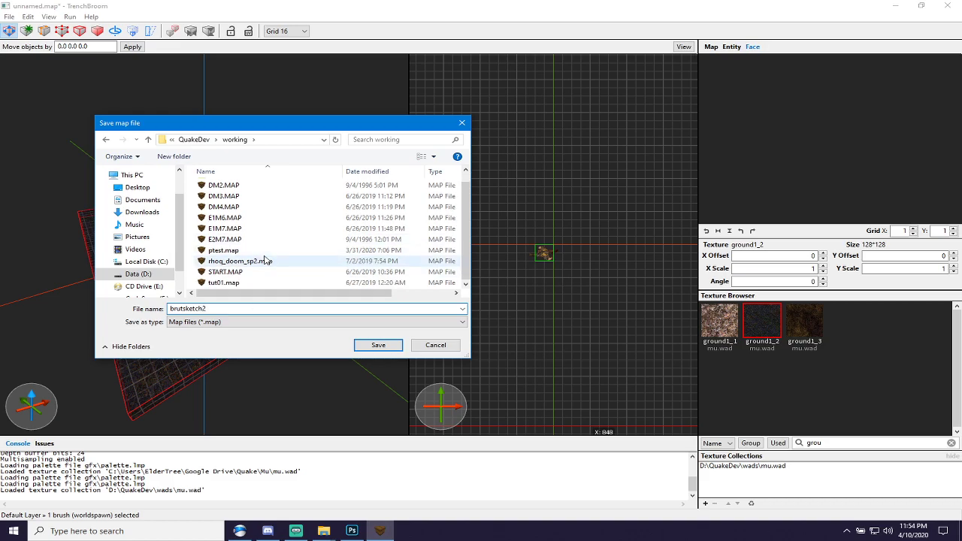
click(373, 347)
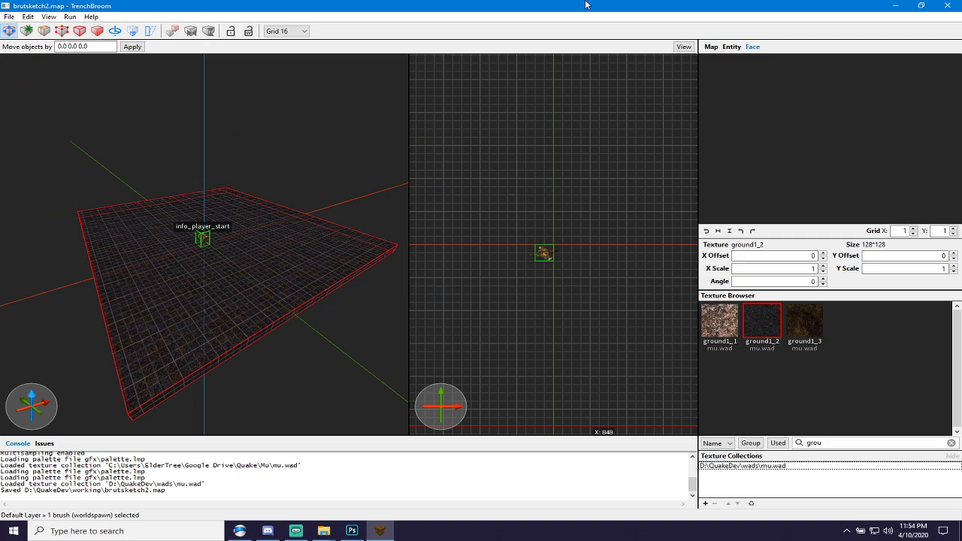
Check the worldspawn entity's properties, and search the loaded mu.wad textures for "sky" in place of the "grou" filter.
click(730, 47)
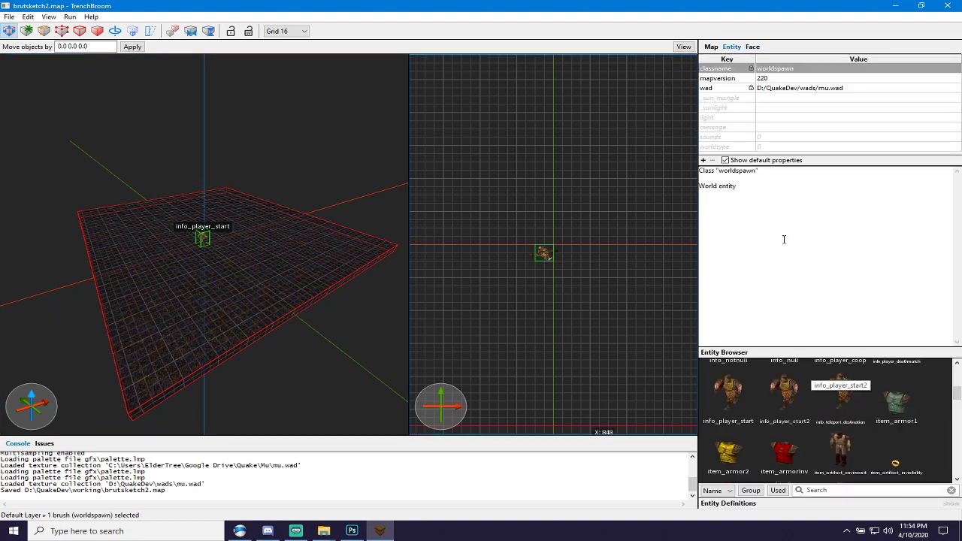
click(752, 47)
click(832, 444)
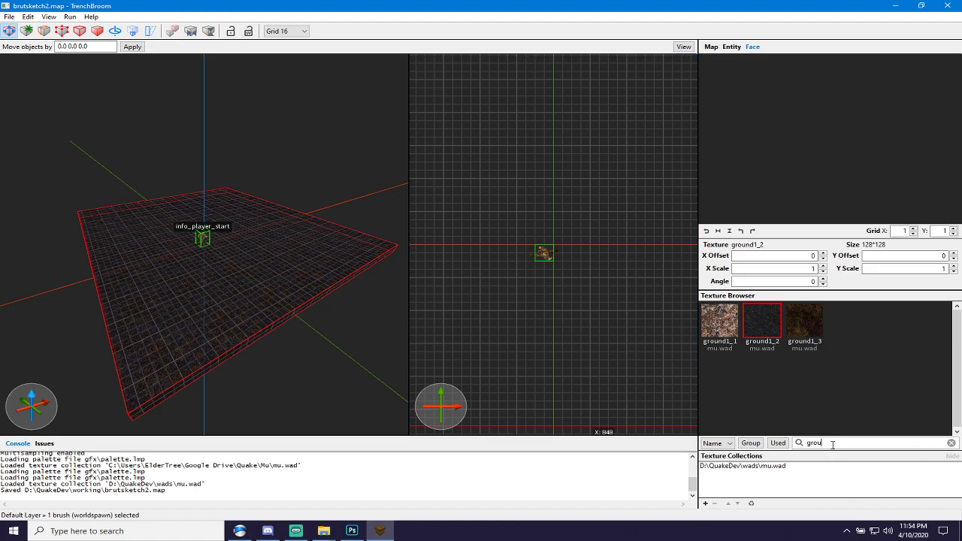
key(BackSpace)
key(BackSpace)
key(BackSpace)
key(BackSpace)
text(sky)
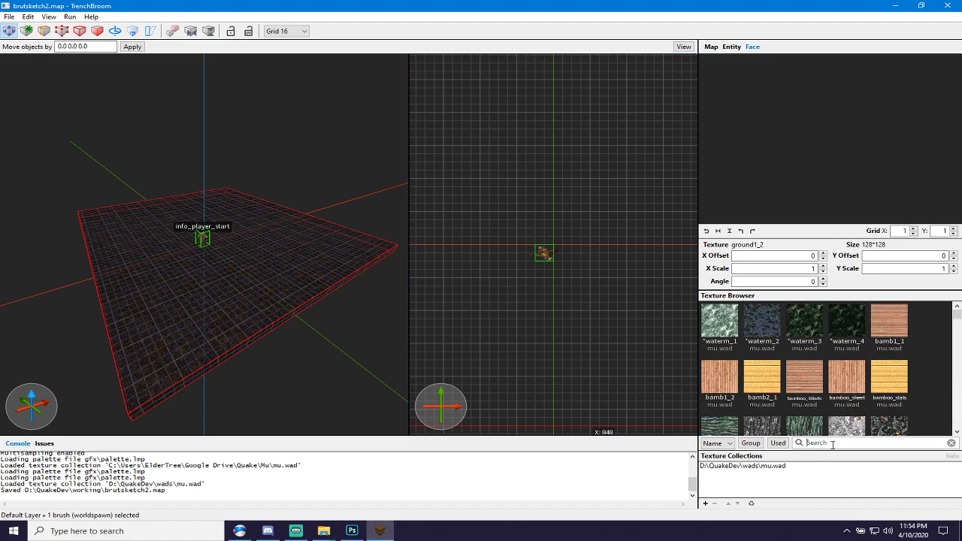
key(BackSpace)
key(BackSpace)
key(BackSpace)
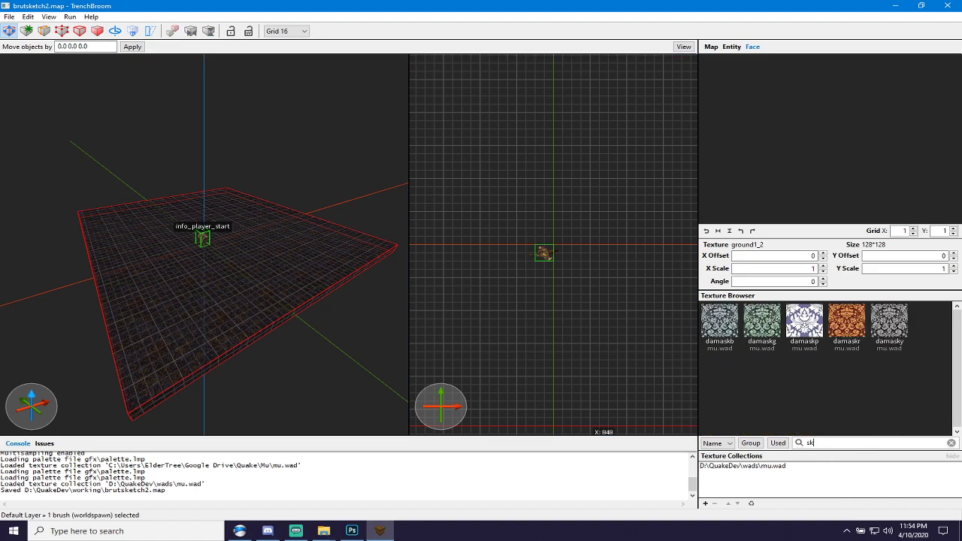
Load prototype_1_2.wad from D:\QuakeDev\wads as an additional texture collection with an absolute path.
click(705, 504)
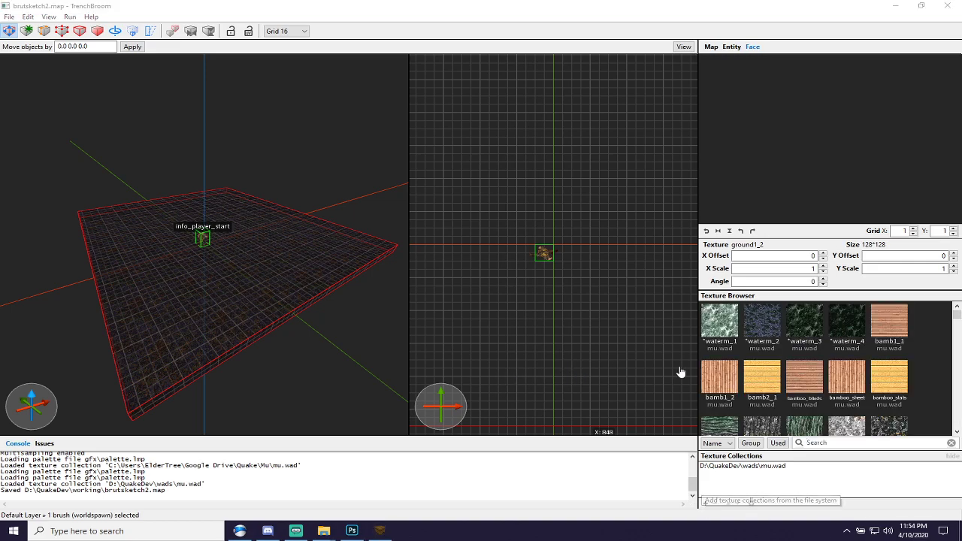
click(704, 504)
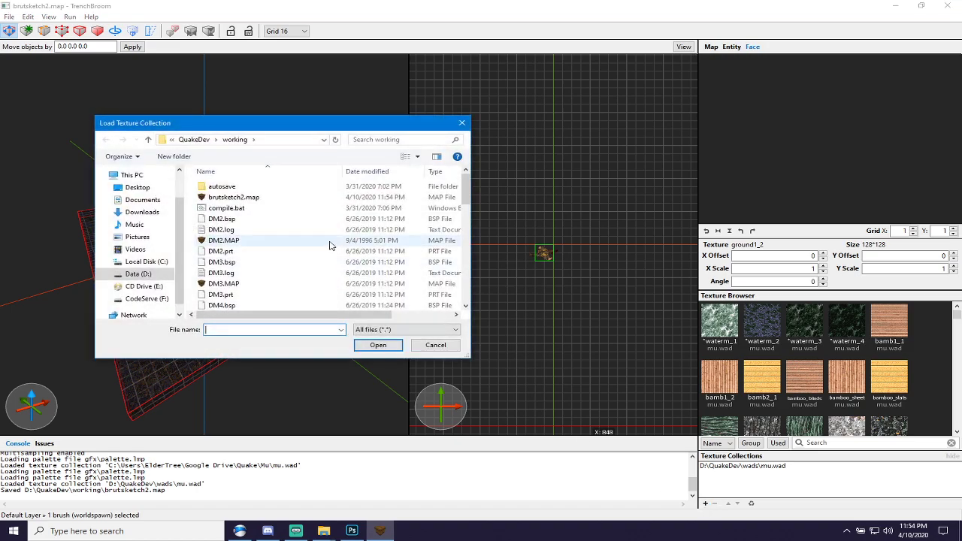
scroll(228, 185, down, 3)
click(194, 139)
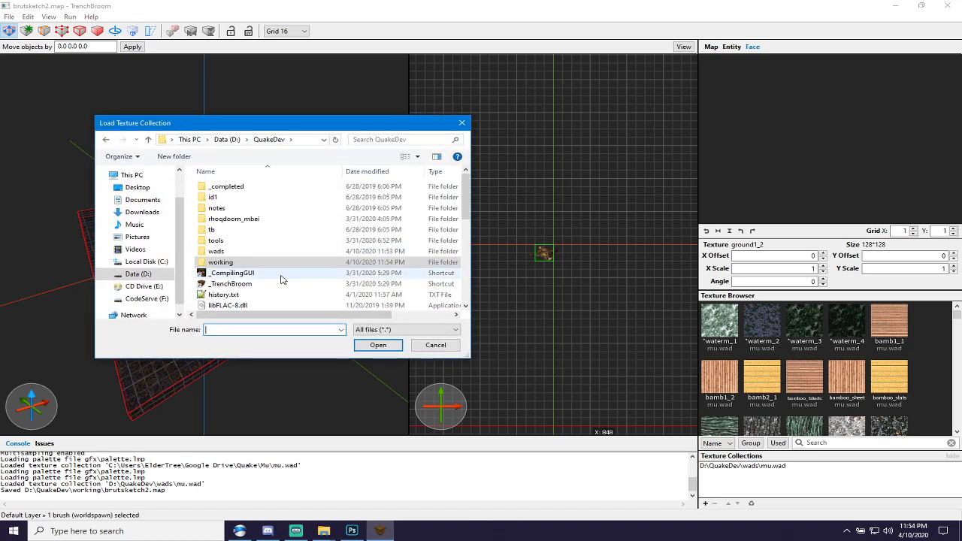
double_click(243, 253)
scroll(266, 281, down, 2)
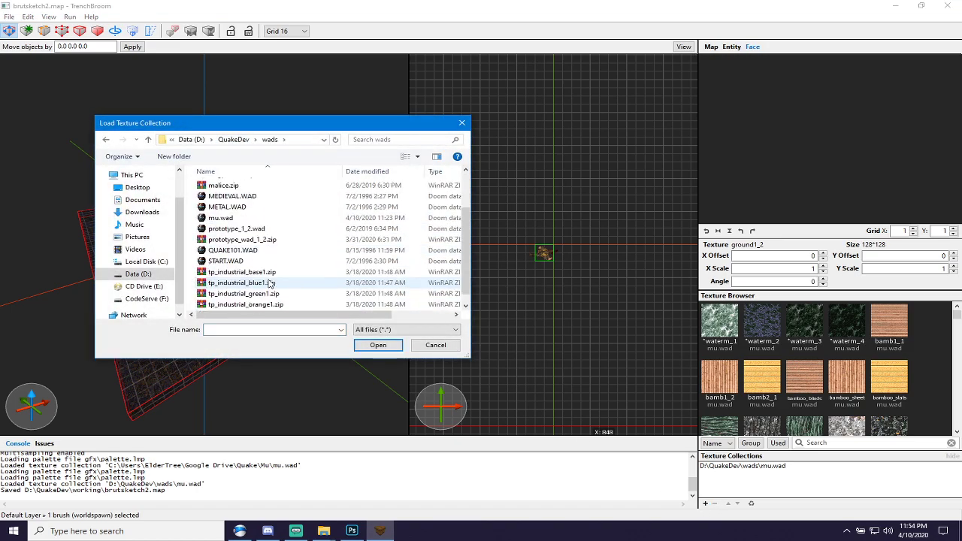
double_click(236, 228)
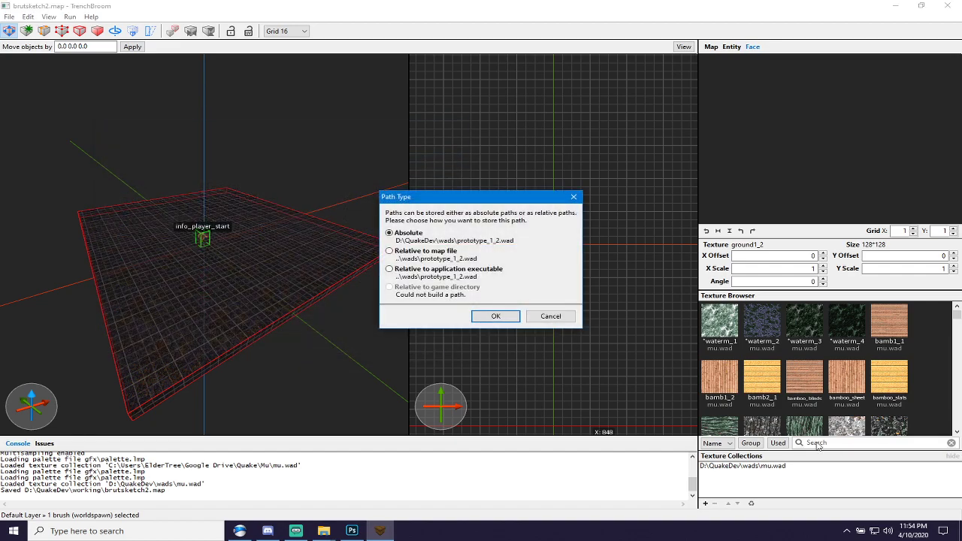
click(495, 315)
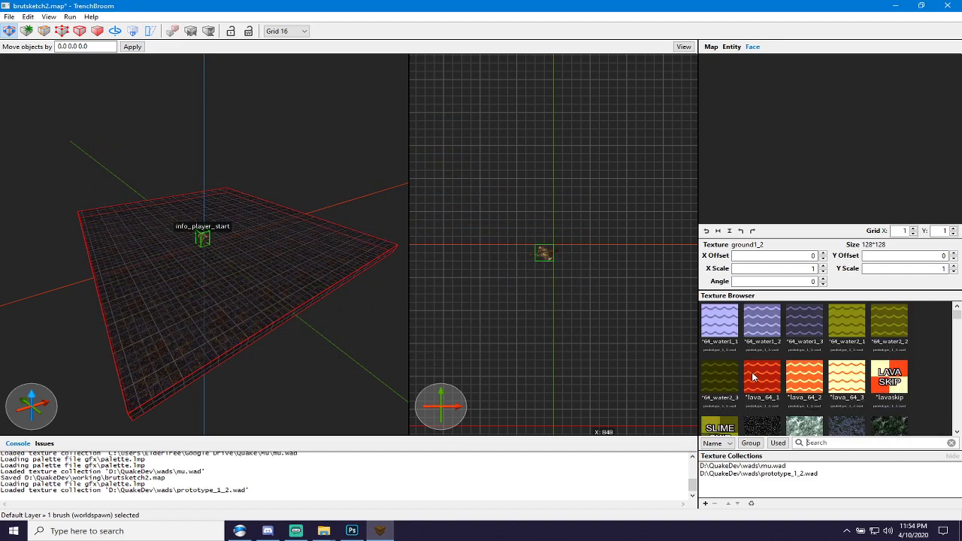
Group the textures by collection and filter them by "sk".
click(750, 443)
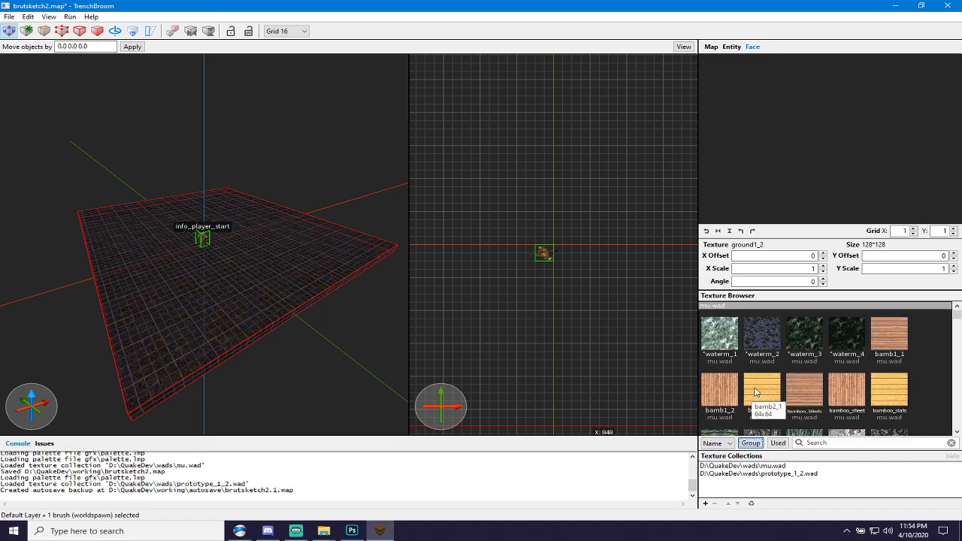
scroll(759, 389, down, 15)
scroll(773, 377, up, 10)
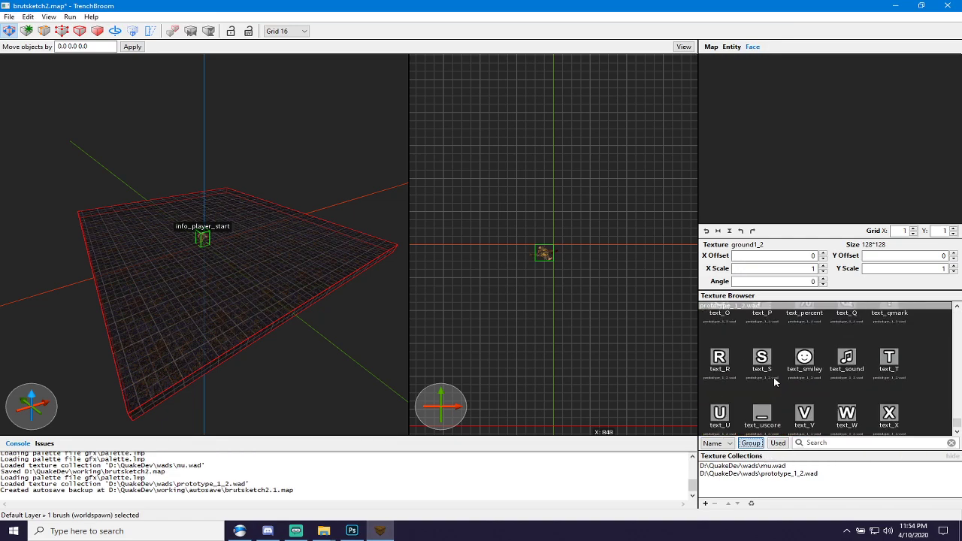
scroll(778, 386, up, 4)
click(816, 444)
text(sk)
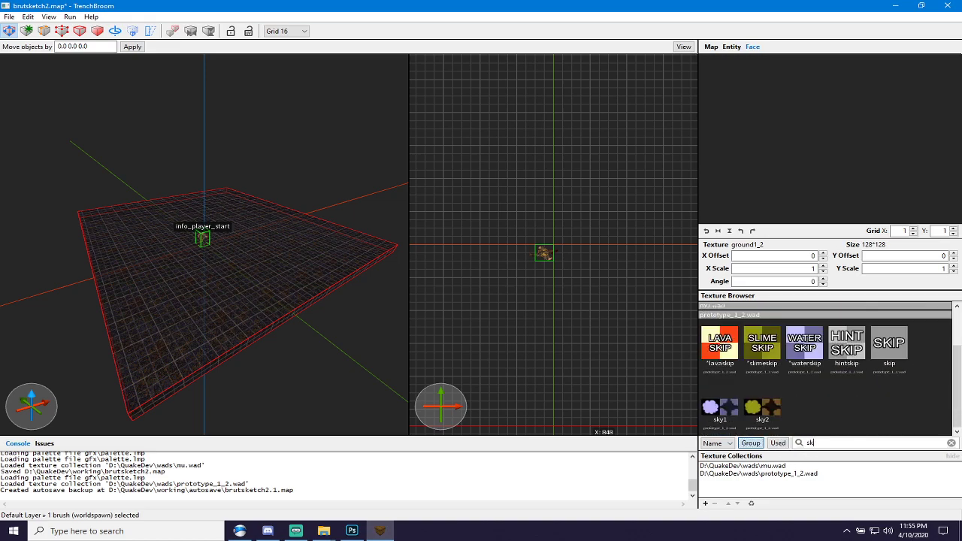
Pick sky1 as the current texture, undo its application to the floor brush, and deselect the brush.
click(719, 407)
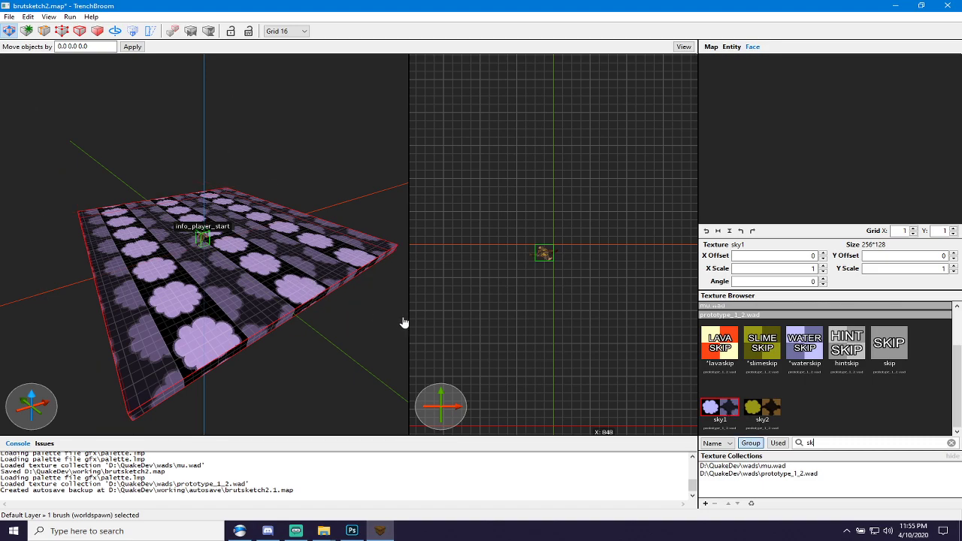
key(ctrl+z)
key(Escape)
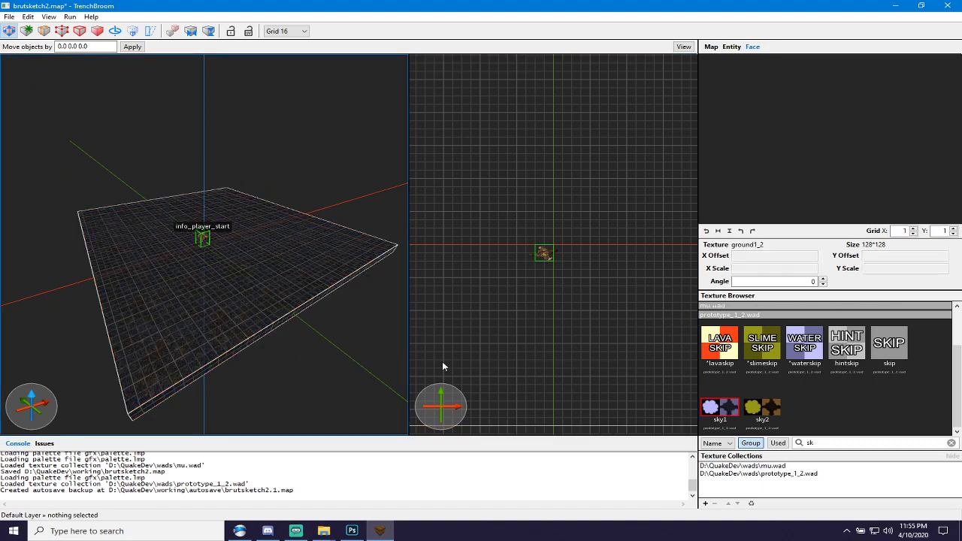
scroll(279, 322, up, 1)
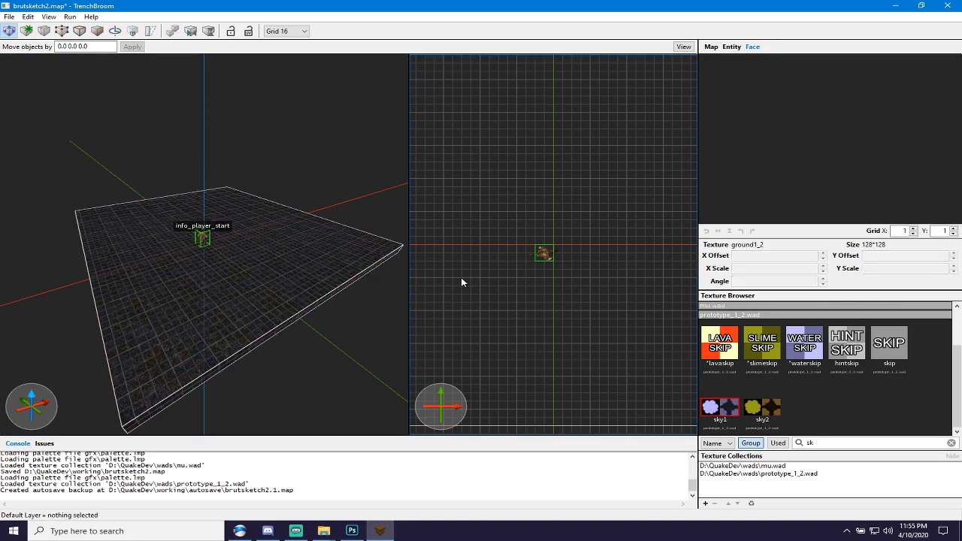
Resize the floor brush around the player start to 512 by 576 units and save the map.
scroll(465, 278, down, 2)
click(559, 148)
drag(543, 122, 560, 169)
drag(665, 215, 602, 223)
drag(541, 364, 536, 367)
right_drag(593, 292, 650, 270)
shift+drag(454, 230, 471, 238)
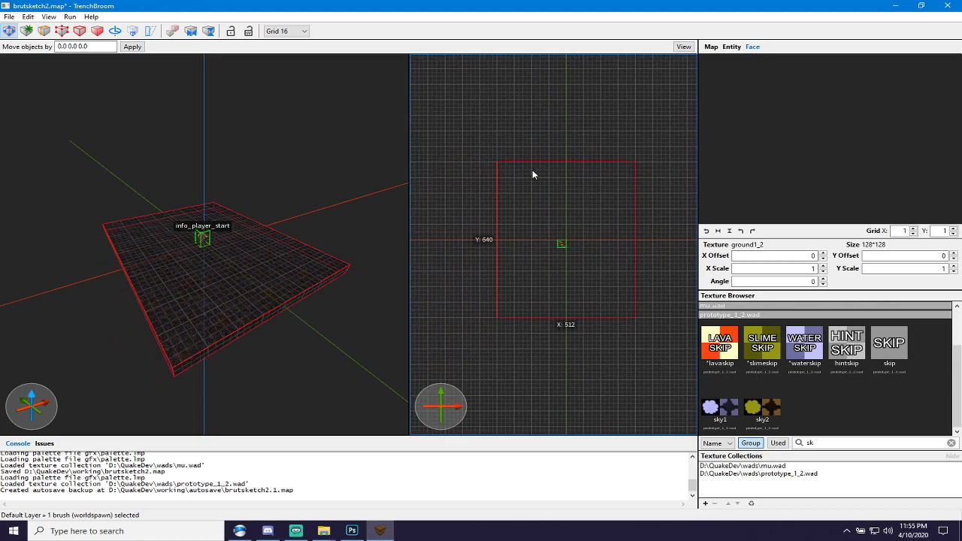
mouse_move(554, 159)
shift+mouse_down()
mouse_move(555, 175)
mouse_move(537, 175)
shift+mouse_up()
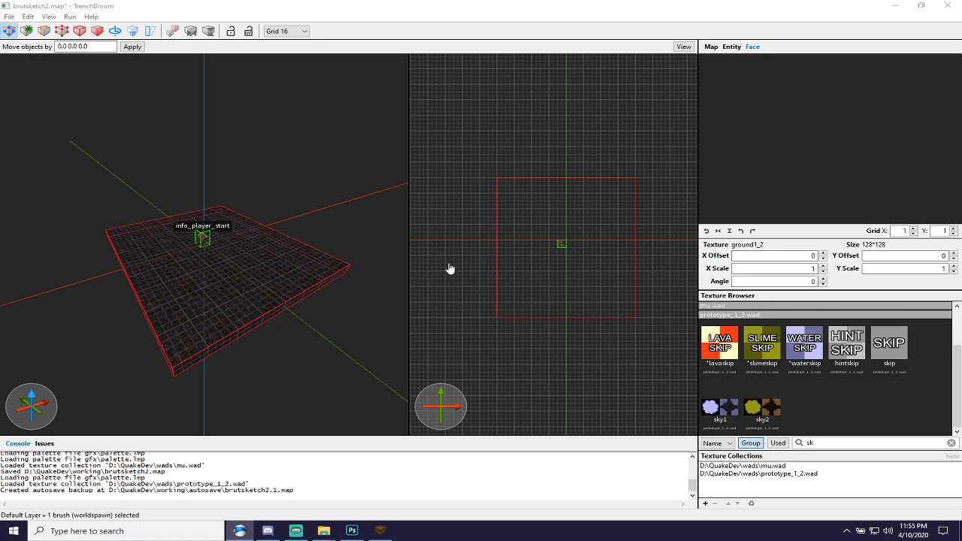
click(455, 4)
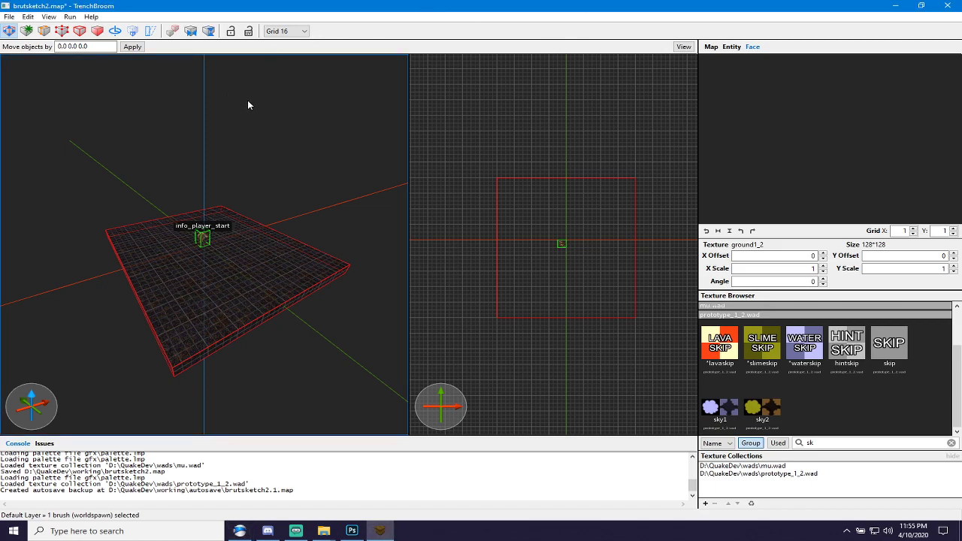
key(ctrl+s)
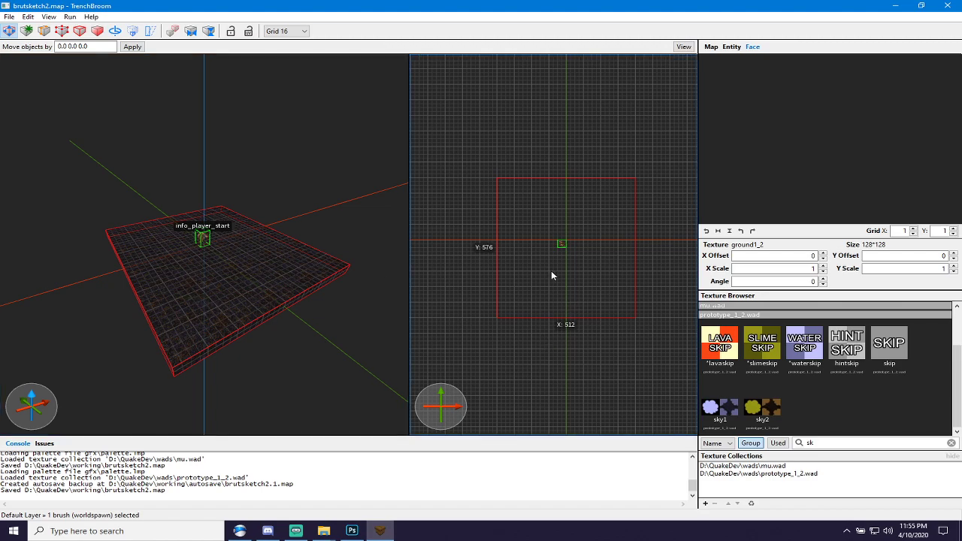
Duplicate the floor brush and shape the copy into a side wall 32 units thick and 352 high, textured with sky1.
key(ctrl+d)
key(Left)
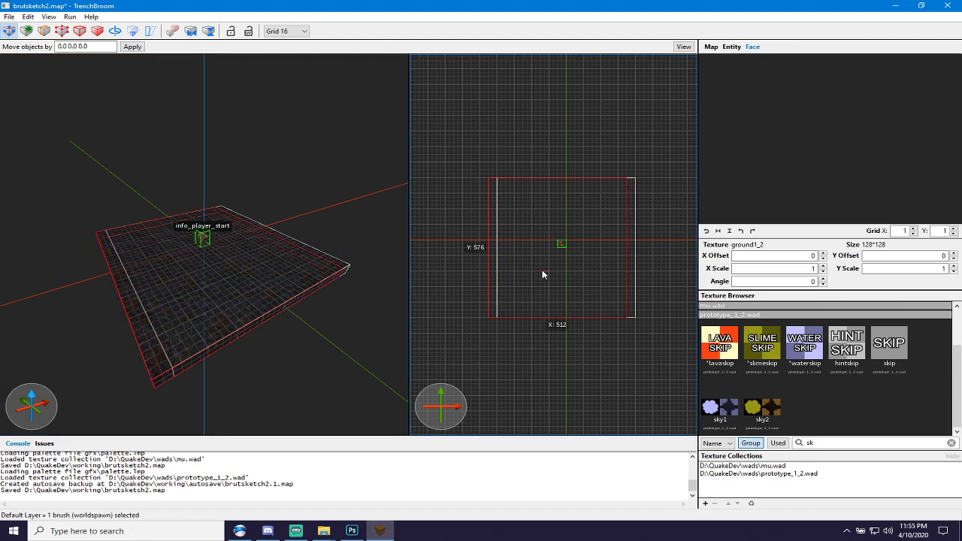
drag(630, 264, 496, 283)
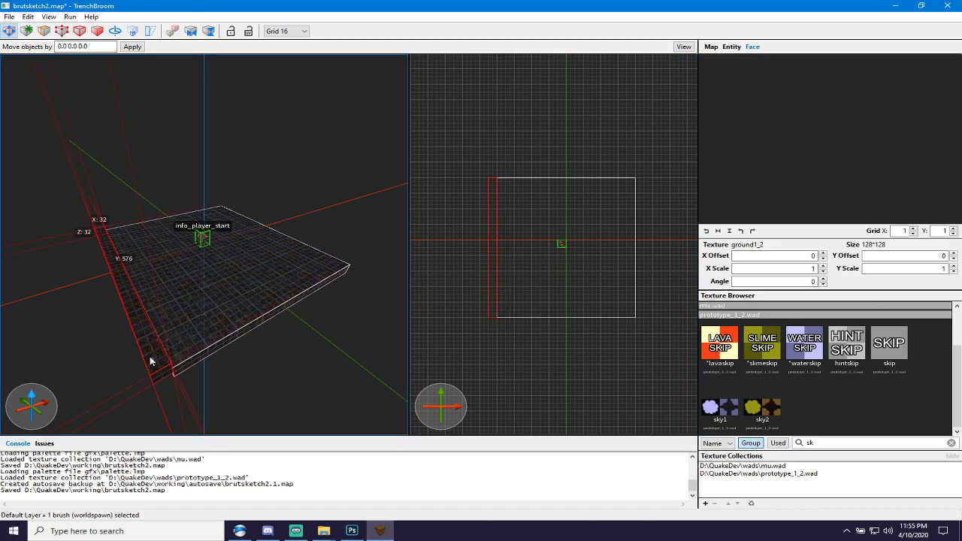
mouse_move(152, 345)
shift+mouse_down()
mouse_move(99, 77)
mouse_move(100, 91)
shift+mouse_up()
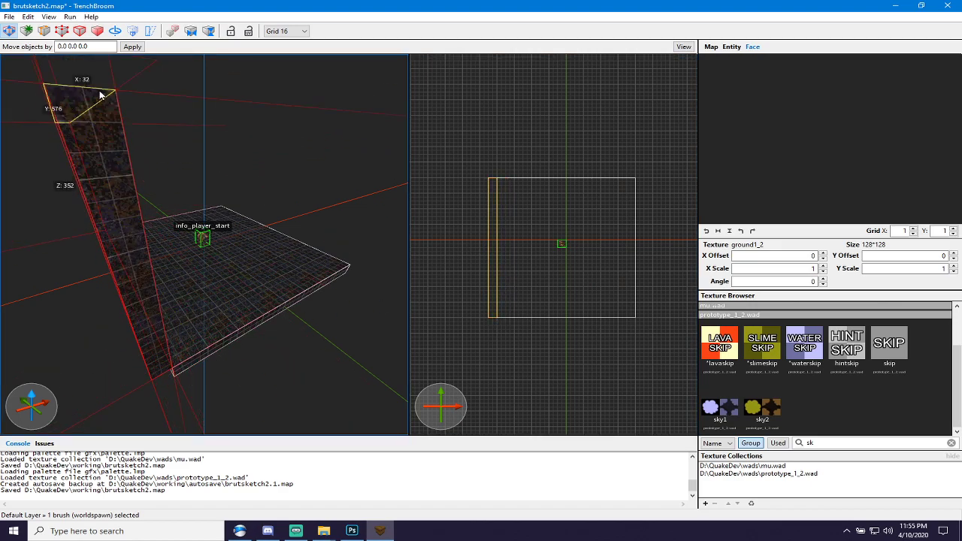
click(715, 408)
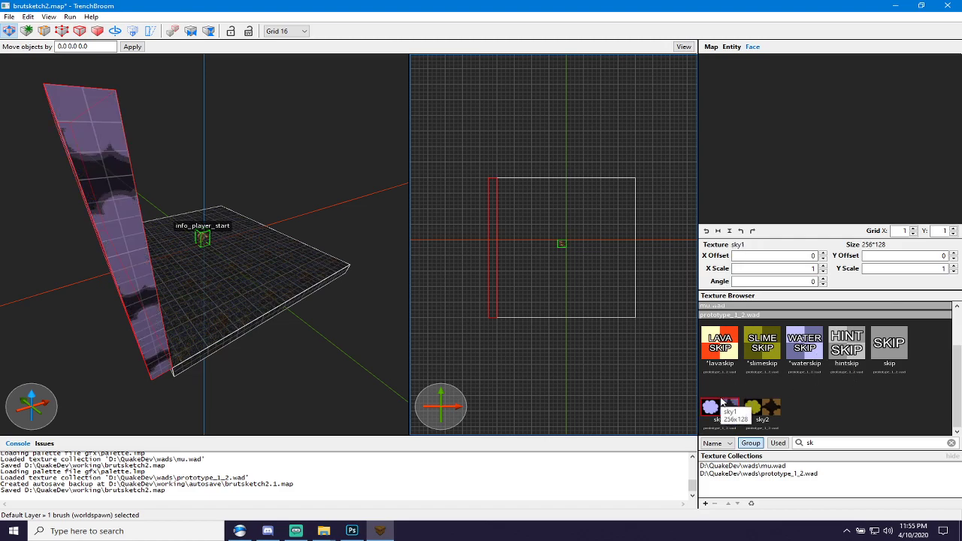
Copy the sky wall to the opposite side of the floor and duplicate both walls rotated 90 degrees to enclose the room.
mouse_move(491, 264)
ctrl+mouse_down()
mouse_move(553, 243)
mouse_move(639, 262)
ctrl+mouse_up()
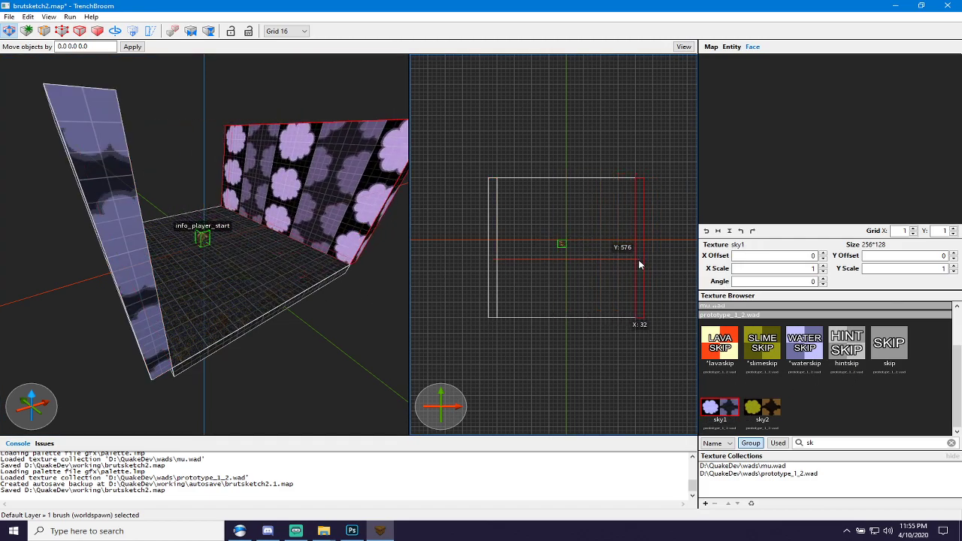
ctrl+click(133, 257)
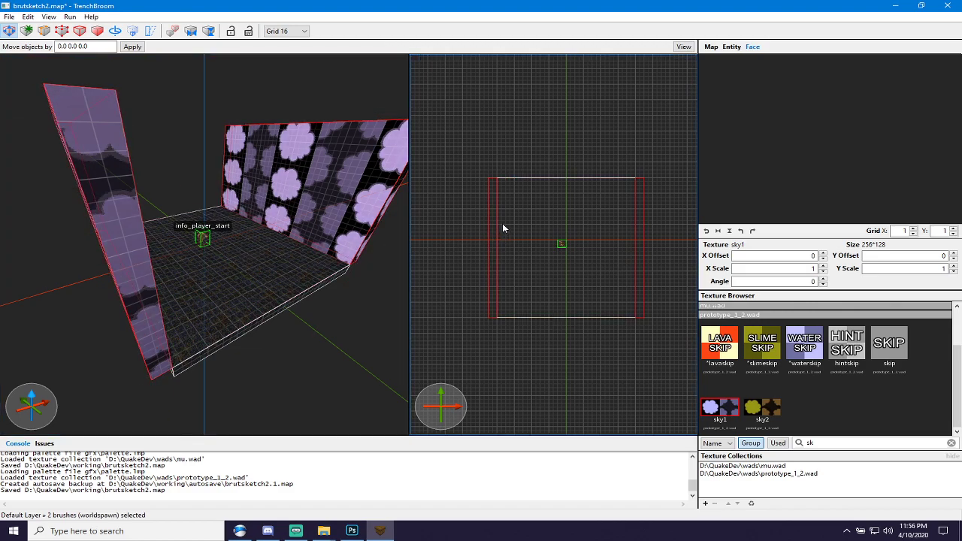
key(r)
key(alt+Right)
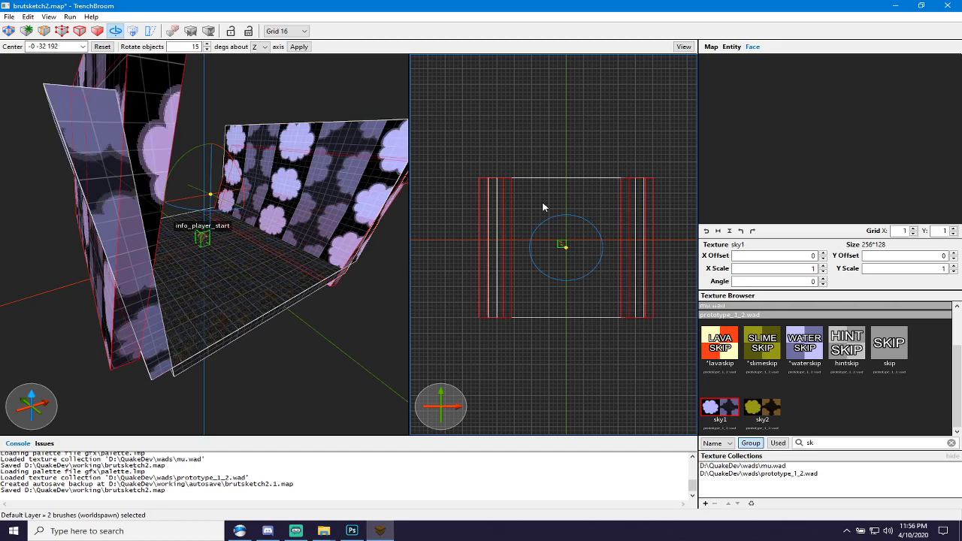
key(alt+Right)
key(alt+Right)
key(alt+Right)
key(alt+Right)
key(alt+Right)
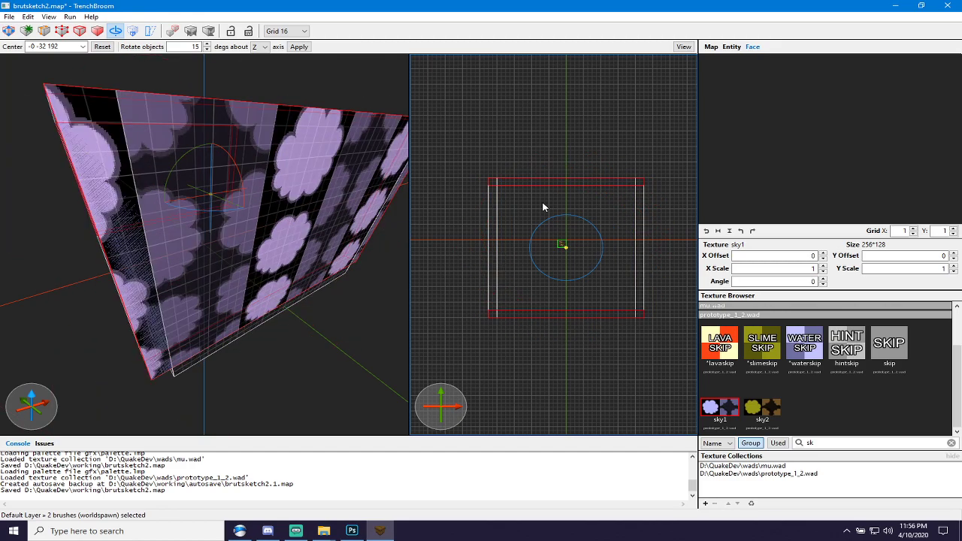
Trim both ends of the far rotated wall so it fits between the two side walls.
ctrl+click(502, 200)
click(492, 181)
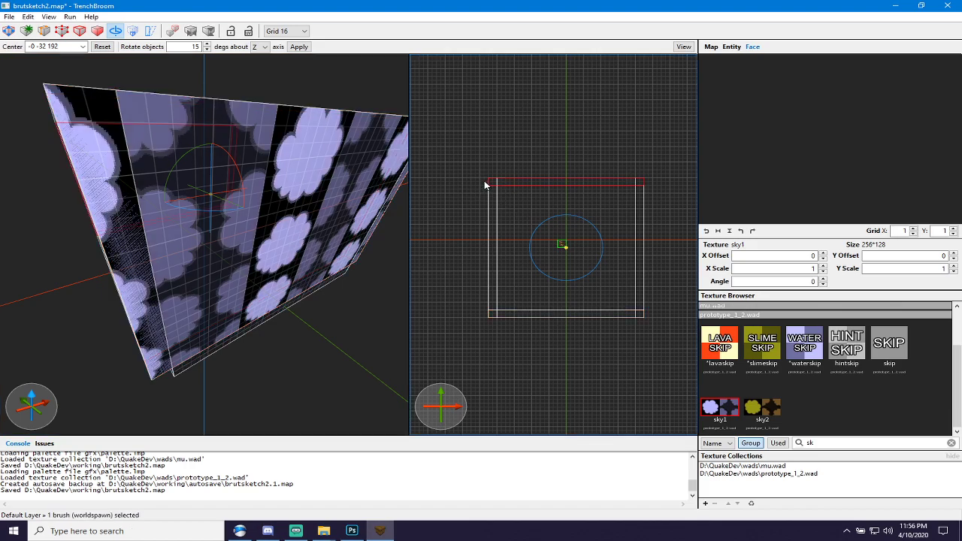
scroll(306, 159, down, 3)
alt+right_drag(270, 86, 262, 135)
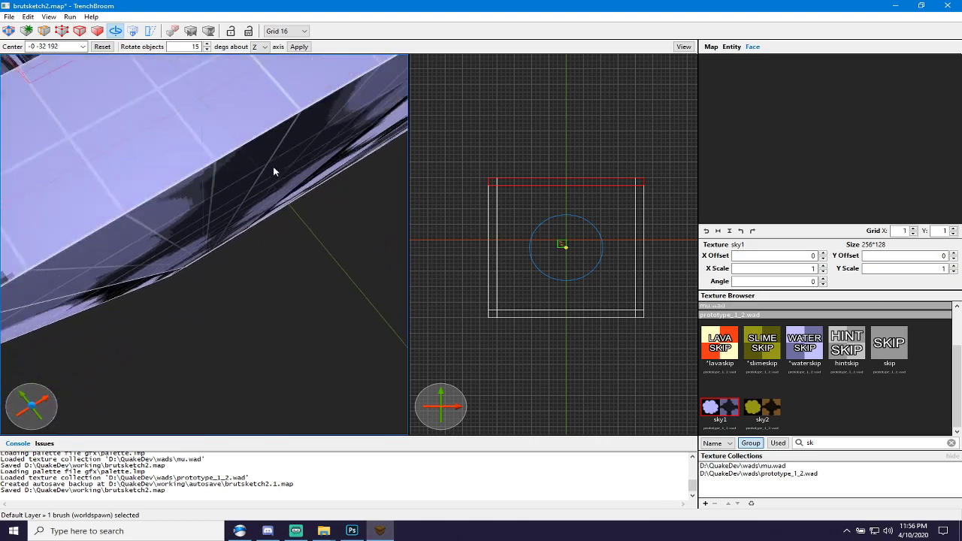
scroll(262, 135, down, 1)
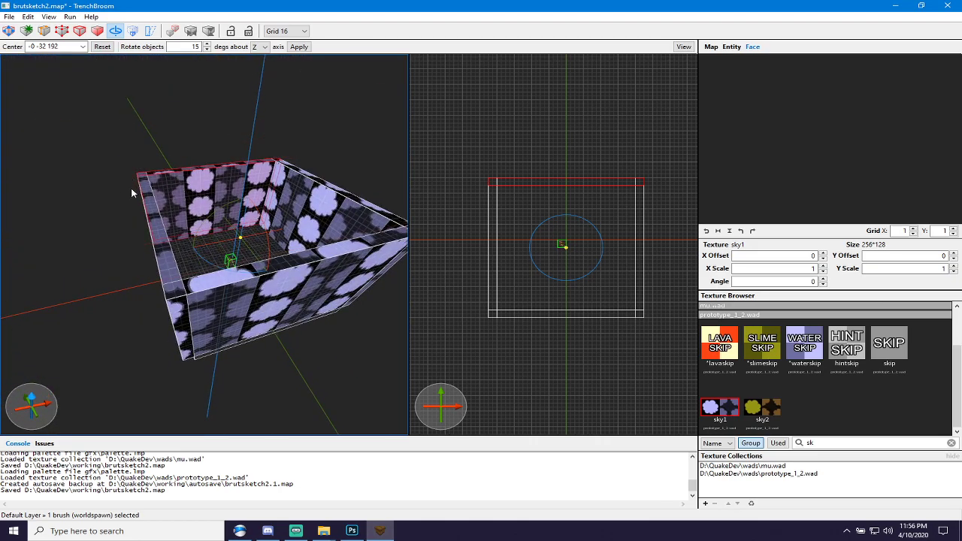
key(Escape)
key(Escape)
click(262, 166)
mouse_move(332, 158)
shift+mouse_down()
mouse_move(307, 168)
mouse_move(324, 168)
shift+mouse_up()
shift+drag(125, 200, 141, 207)
Trim both ends of the near rotated wall to a length of 512 units, matching the gap between the side walls.
click(230, 310)
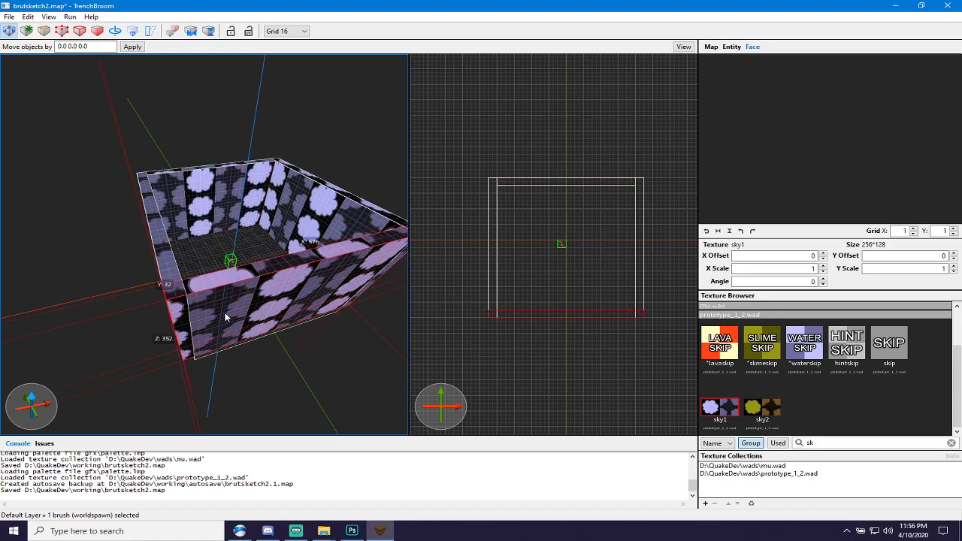
shift+drag(136, 358, 157, 358)
mouse_move(356, 311)
right_down()
mouse_move(356, 324)
mouse_move(368, 269)
right_up()
shift+drag(367, 270, 369, 275)
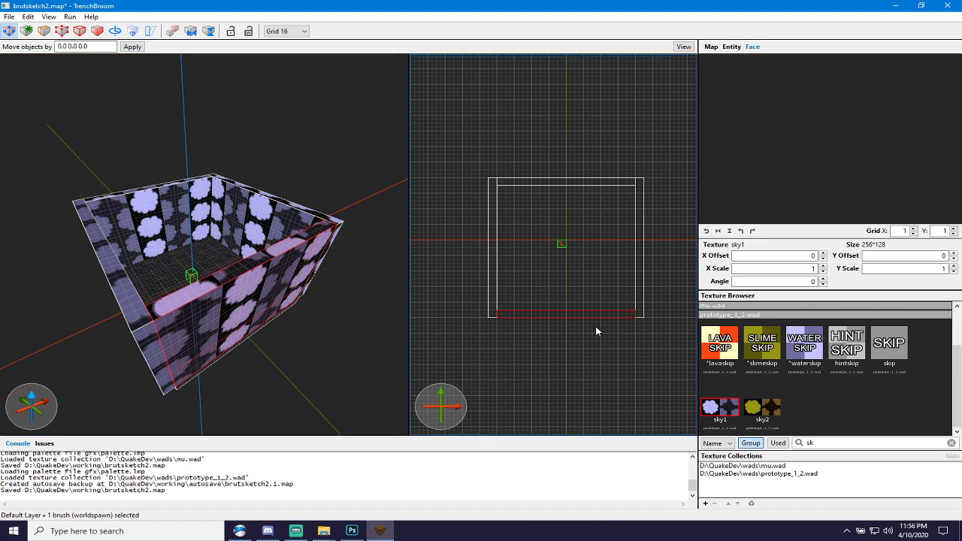
Move the far and near walls outward by 32 units so they stand just outside the floor's edges.
mouse_move(570, 184)
mouse_down()
mouse_move(582, 180)
mouse_move(580, 189)
mouse_up()
drag(587, 315, 586, 324)
click(423, 393)
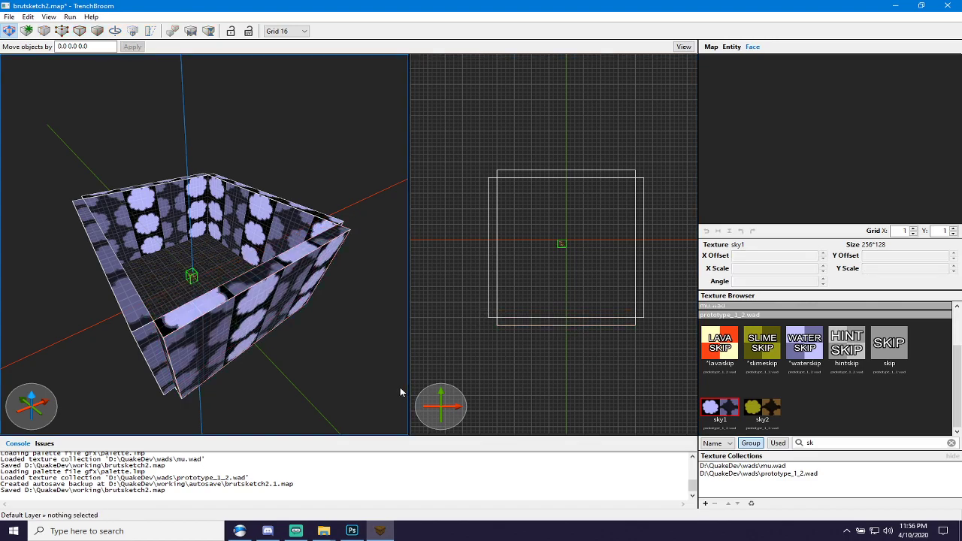
Make the room 512 units deep by moving the near wall inward and shortening both side walls on a grid of 32.
click(594, 316)
drag(598, 323, 598, 310)
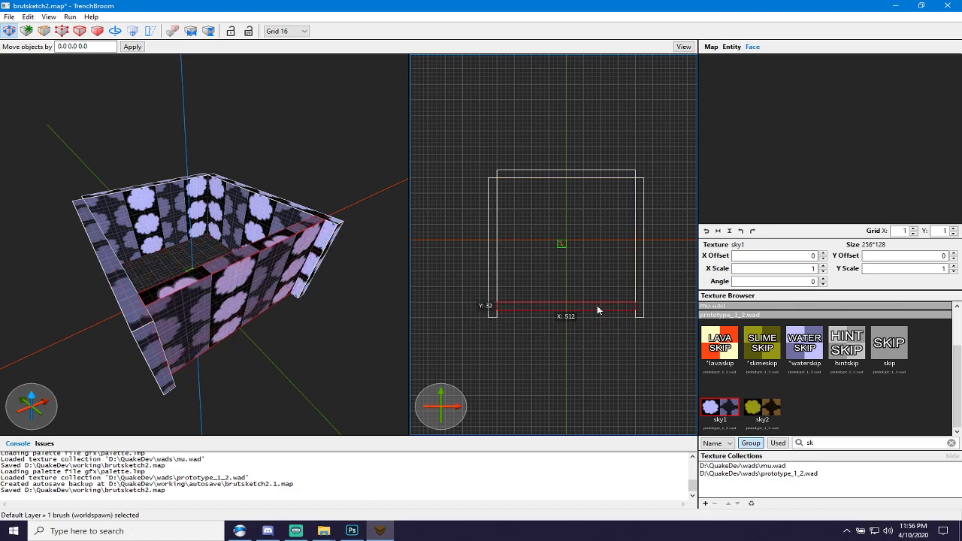
key(6)
click(642, 314)
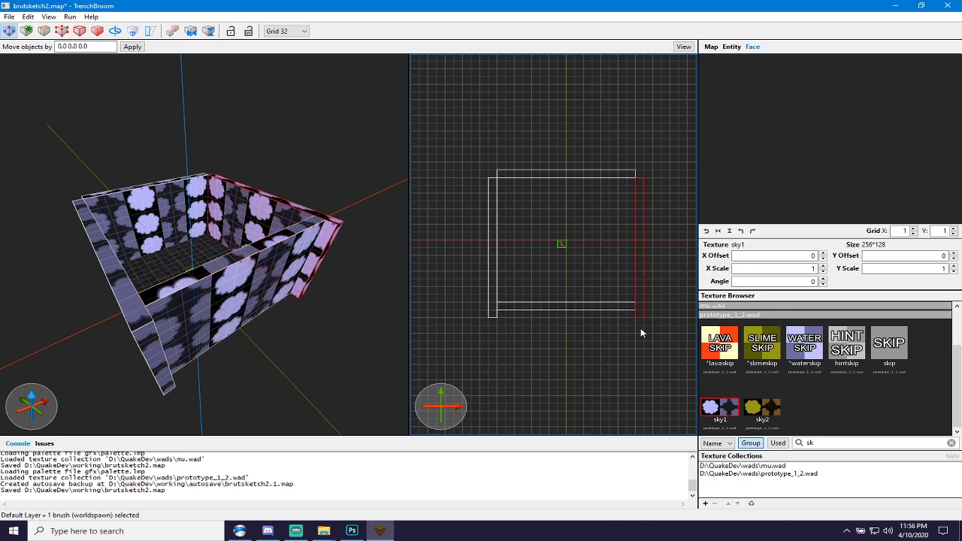
click(492, 313)
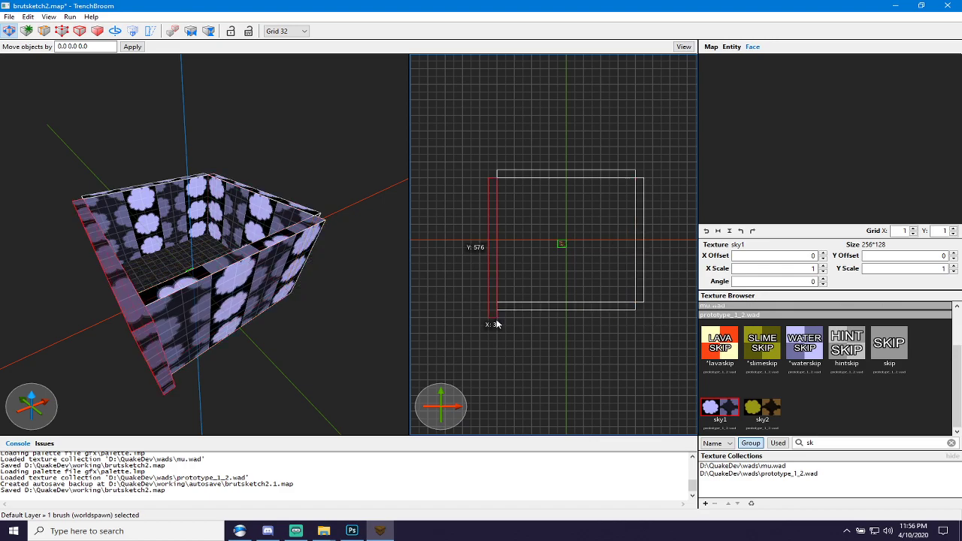
click(490, 344)
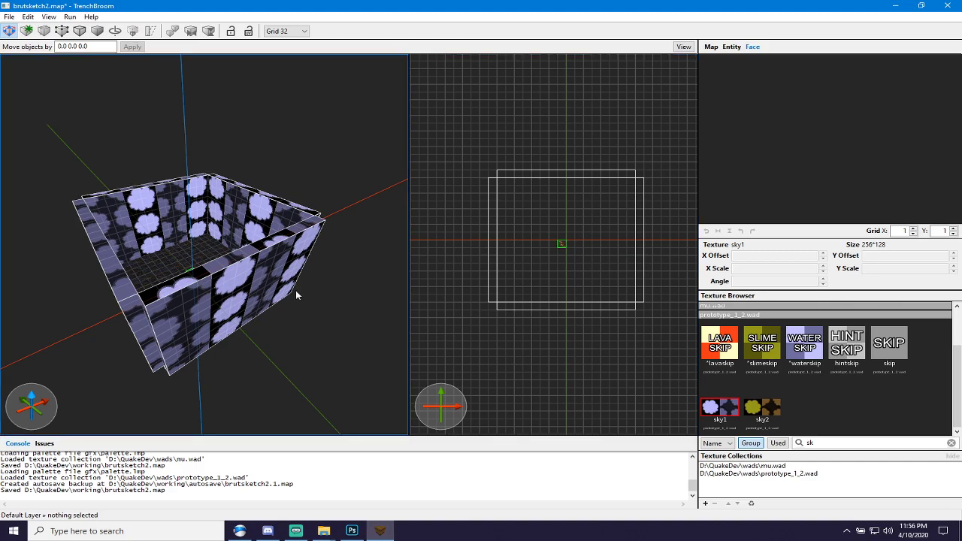
Copy the floor brush up to the top of the walls as a ceiling textured with sky1, and save the map.
click(234, 248)
click(491, 326)
click(193, 252)
alt+drag(193, 251, 194, 221)
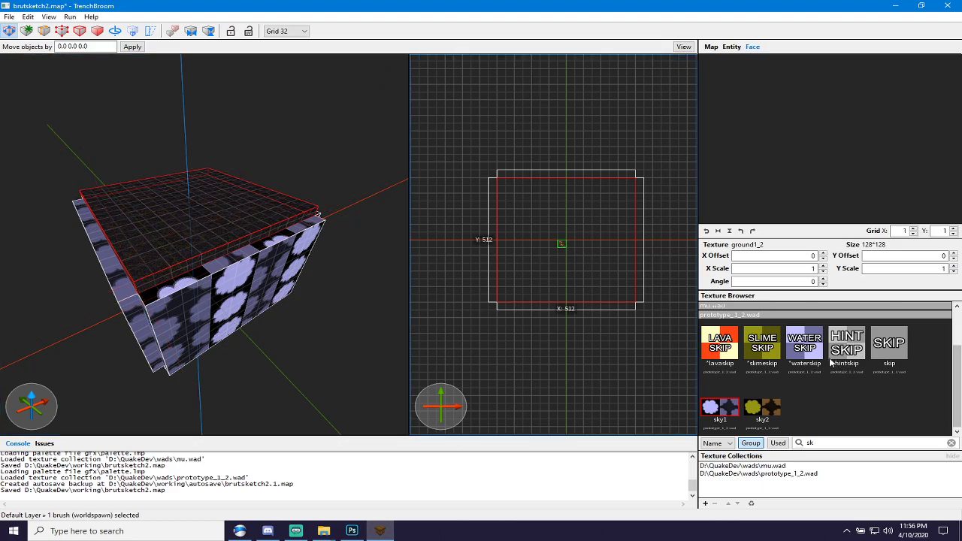
click(719, 407)
click(363, 349)
scroll(326, 359, up, 10)
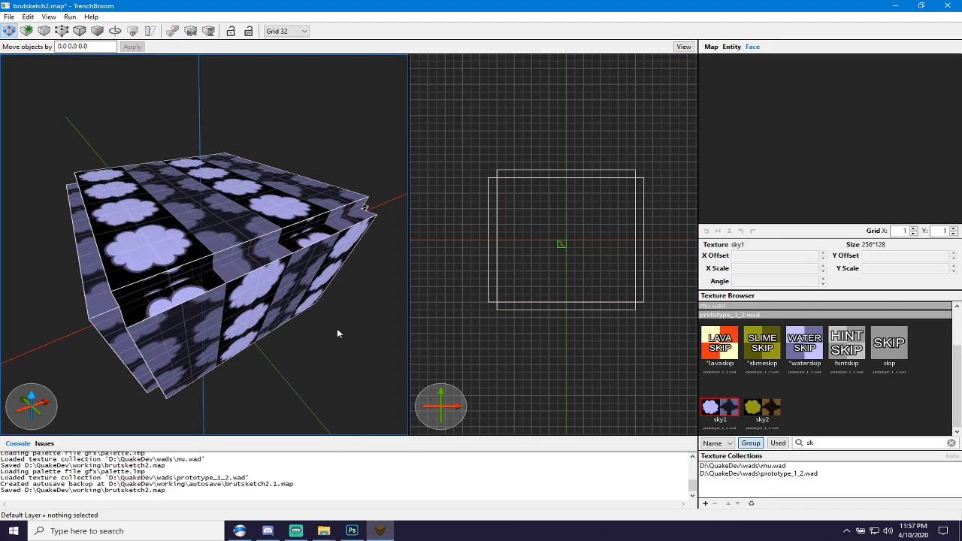
scroll(338, 321, up, 2)
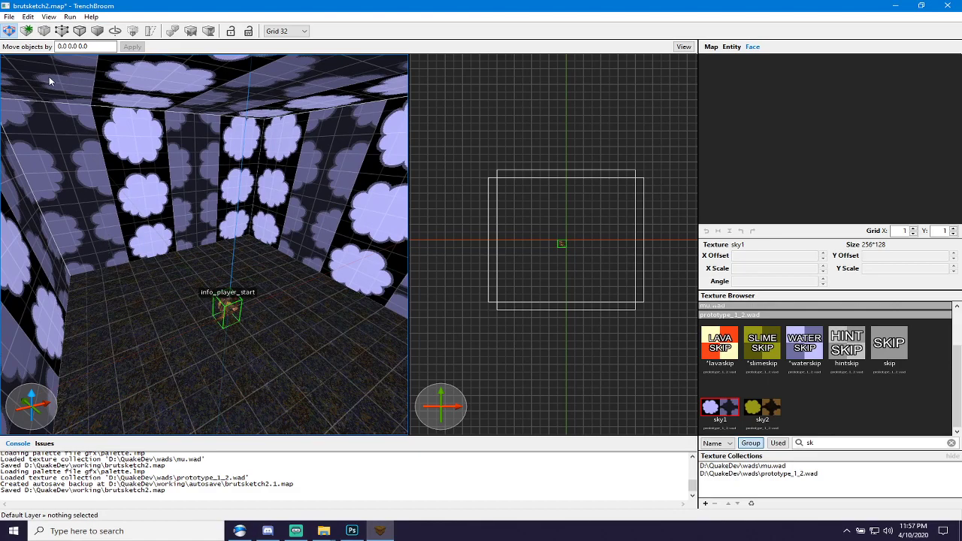
key(ctrl+s)
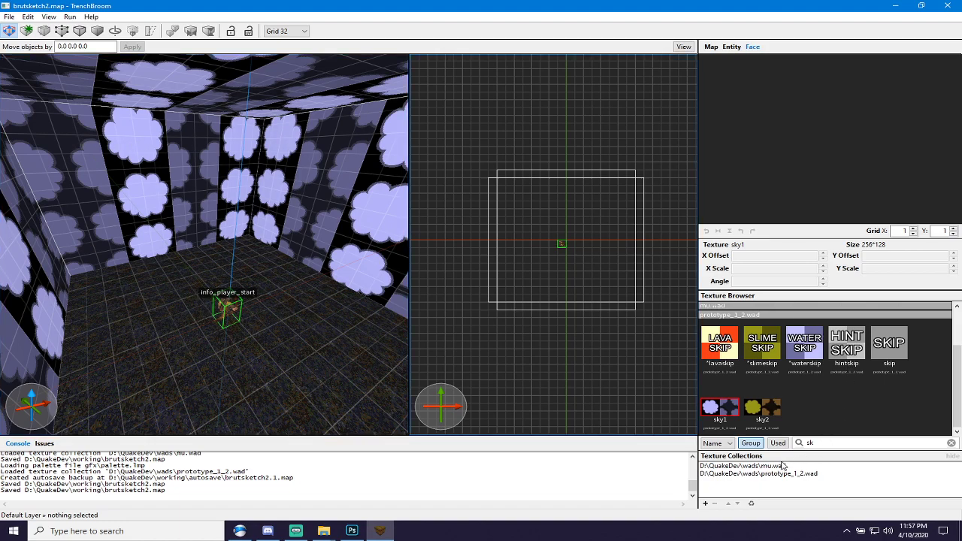
Find the light entity by filtering for "light", place one high inside the room, and save the map.
click(731, 46)
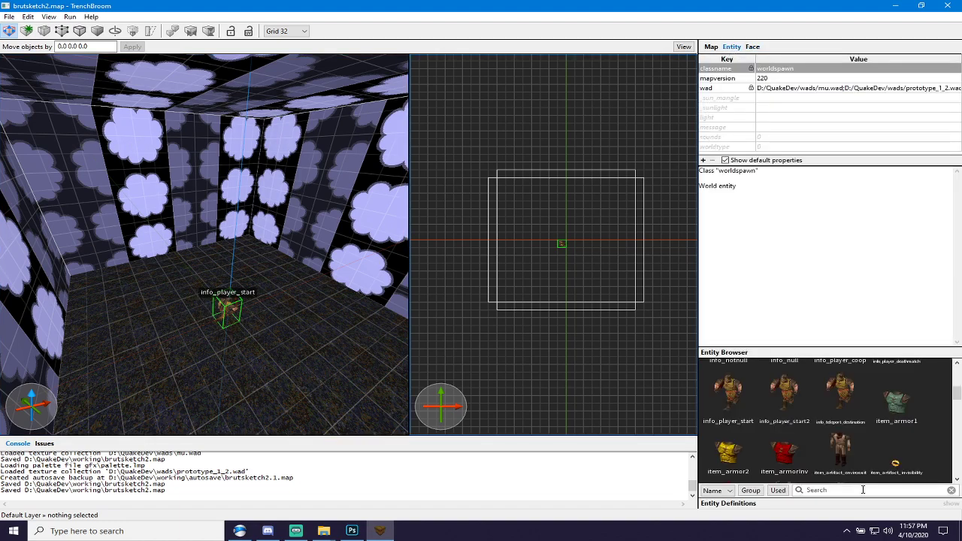
text(light)
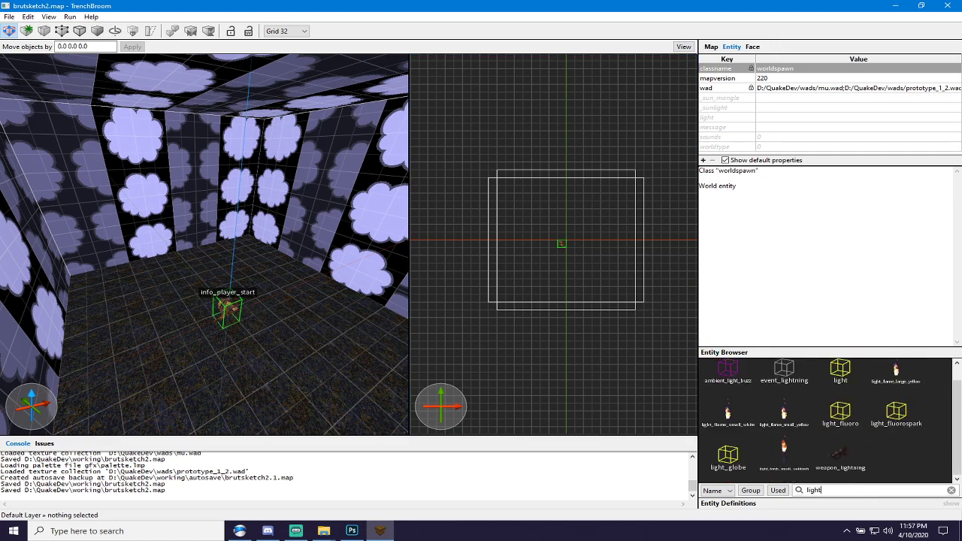
drag(839, 370, 251, 157)
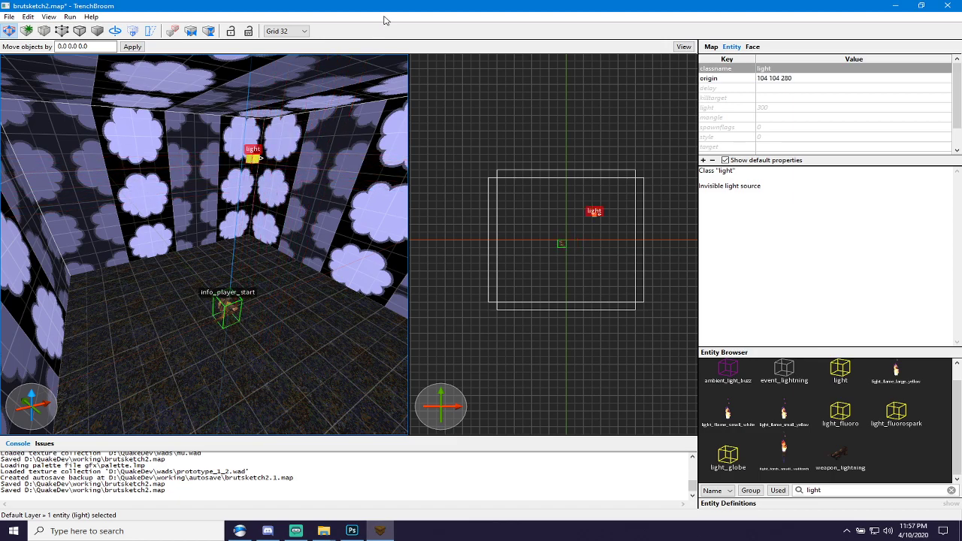
key(ctrl+s)
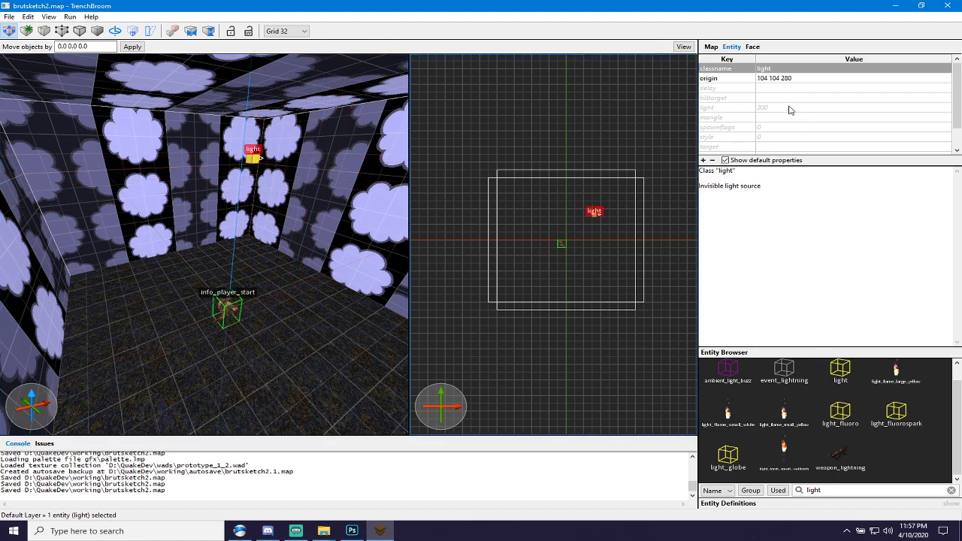
Set the light entity's brightness to 600 and save the map.
click(789, 109)
click(790, 107)
text(600)
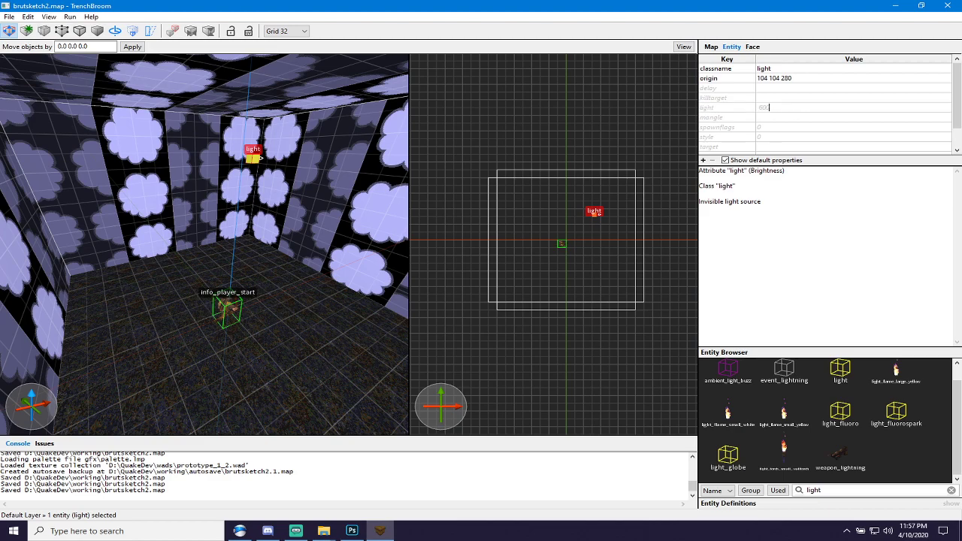
key(Return)
key(ctrl+s)
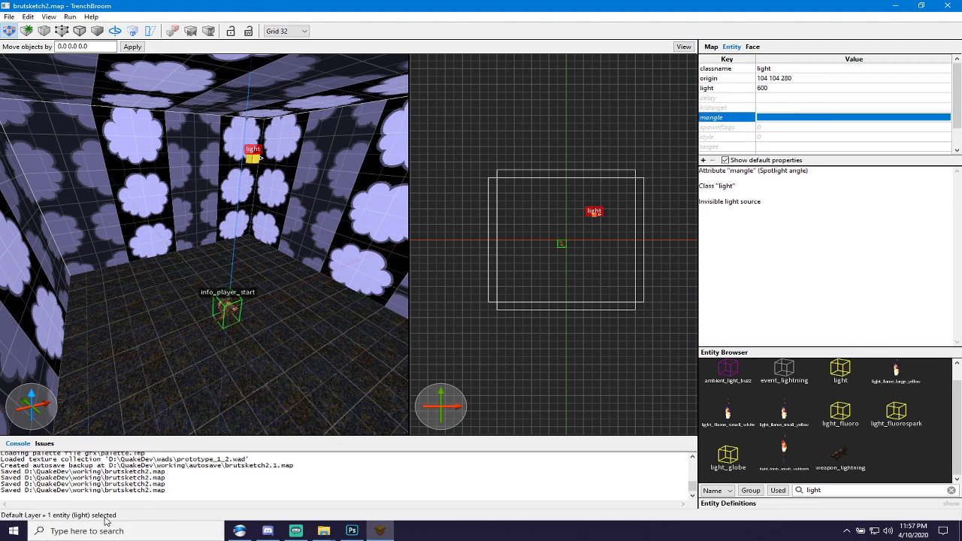
Switch to Compiling Gui, set brutsketch2 as the source map, compile it, and walk through the level in Quake.
key(super)
scroll(106, 422, down, 3)
click(126, 465)
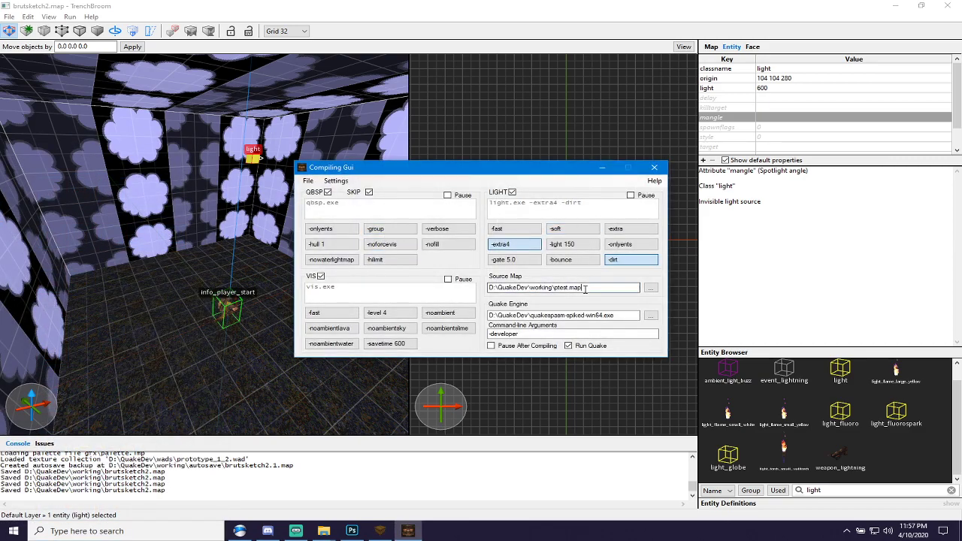
drag(554, 287, 661, 288)
text(brutsketch2)
key(F9)
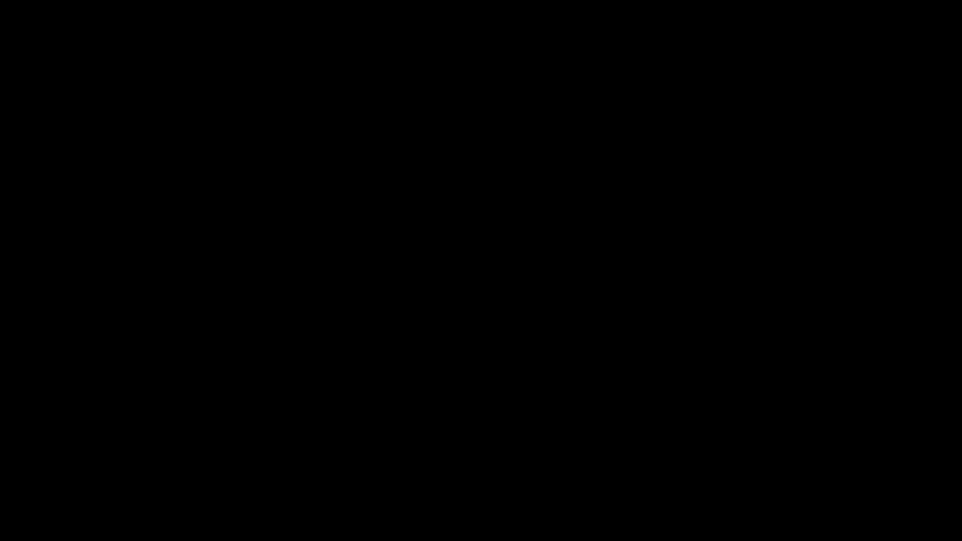
key(w)
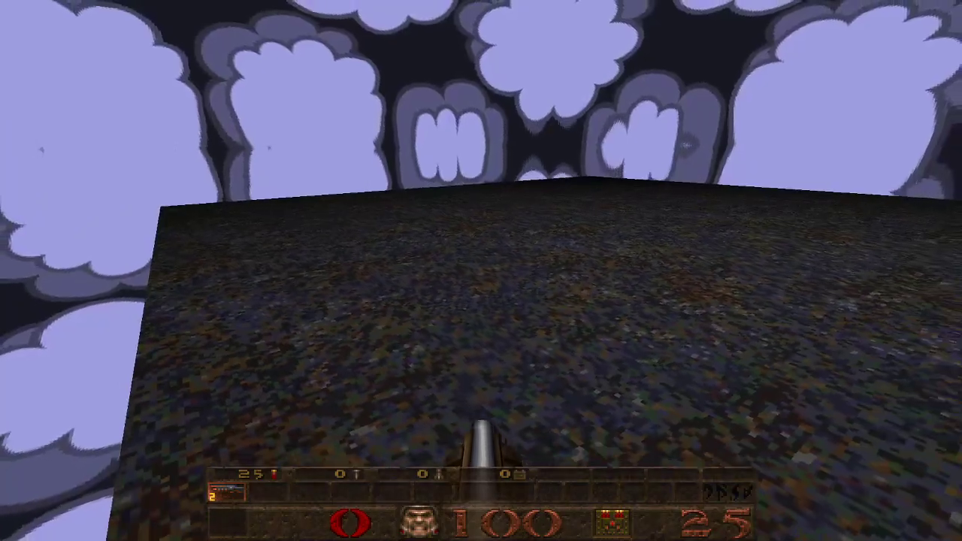
Quit Quake, return to TrenchBroom and move the light nearer the room's centre, to origin 40 72 280.
key(Escape)
key(Up)
key(Return)
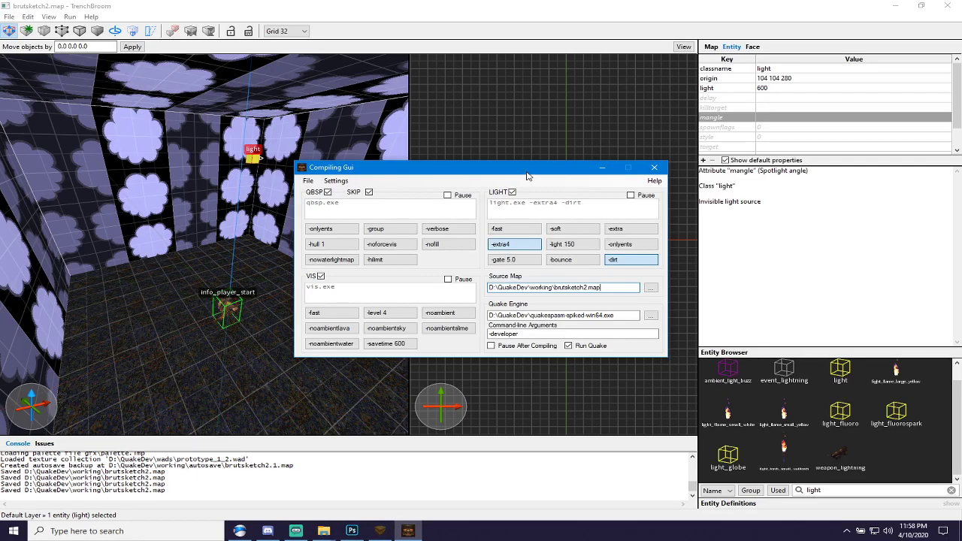
click(452, 3)
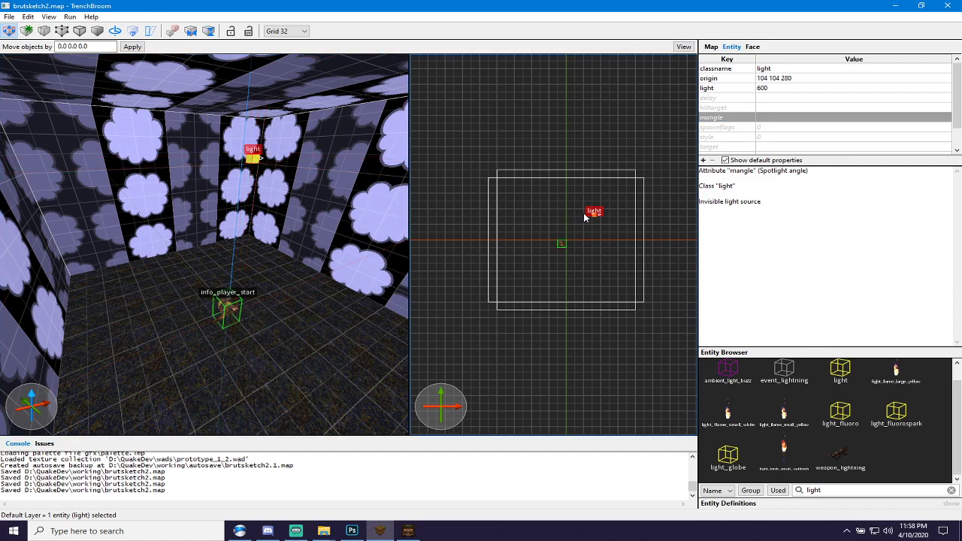
drag(594, 216, 580, 228)
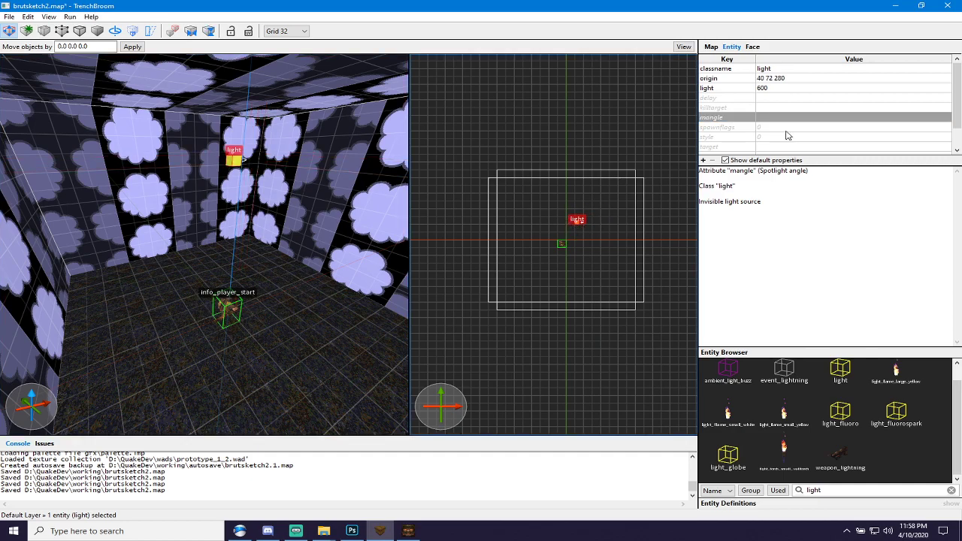
Set the light entity's brightness to 400 and save the map.
click(798, 89)
click(797, 90)
text(400)
key(Return)
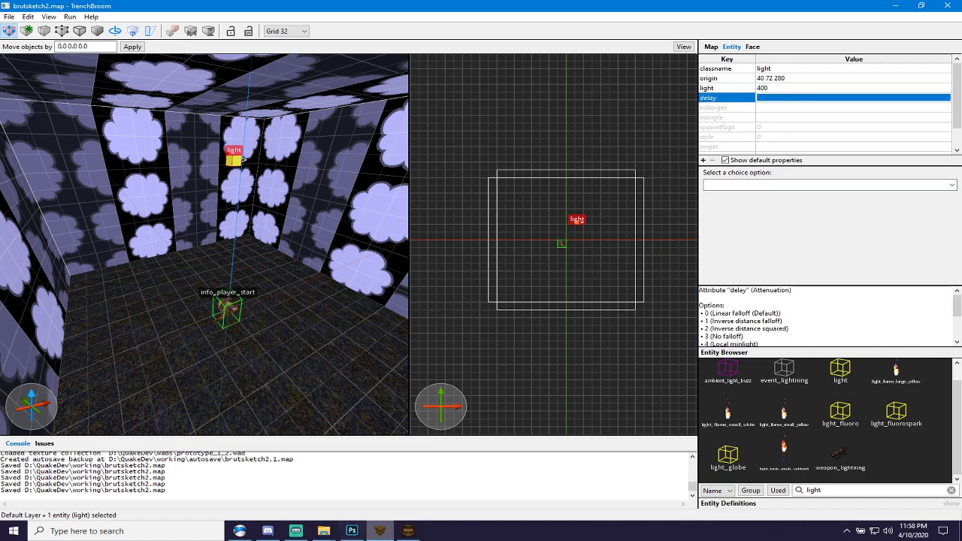
Switch to Compiling Gui, compile brutsketch2 again, check the dimmer lighting in Quake, and go to the game's quit option.
click(415, 531)
key(Return)
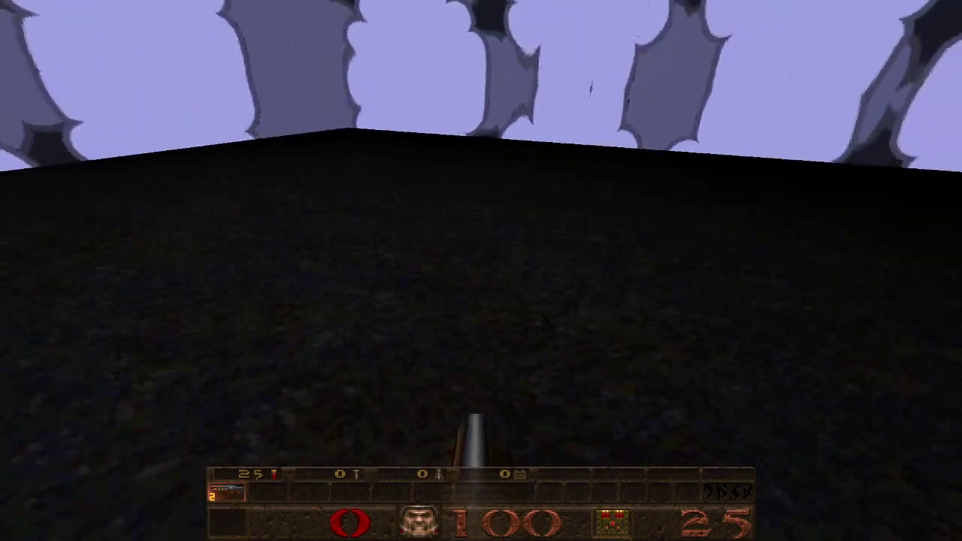
key(Up)
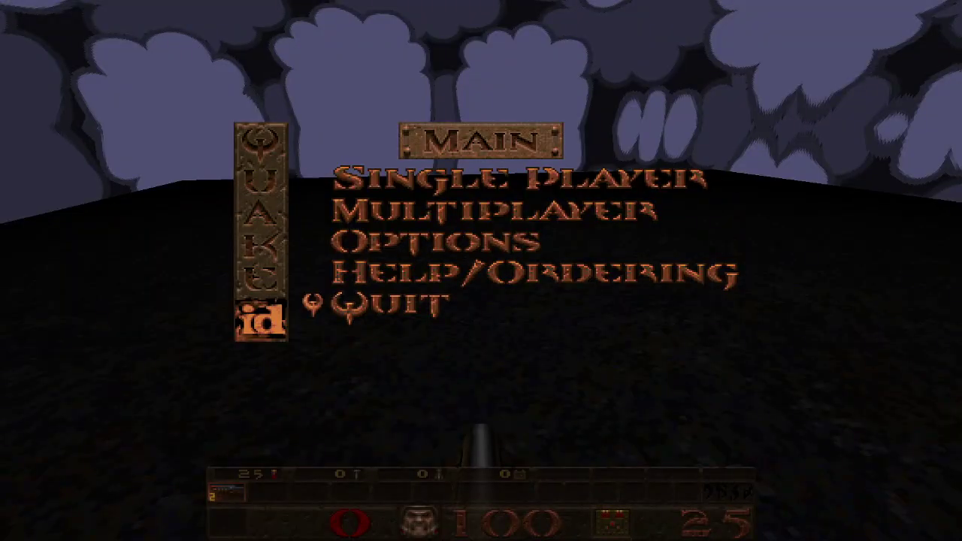
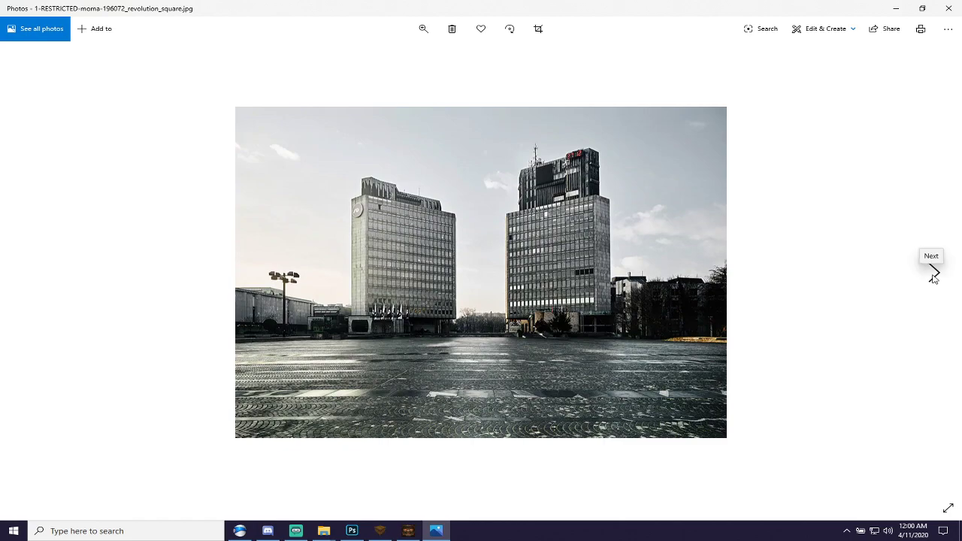
In Photos, look through the brutalist reference images from revolution_square to s2officetower, returning to library_of_kosovo.
click(933, 273)
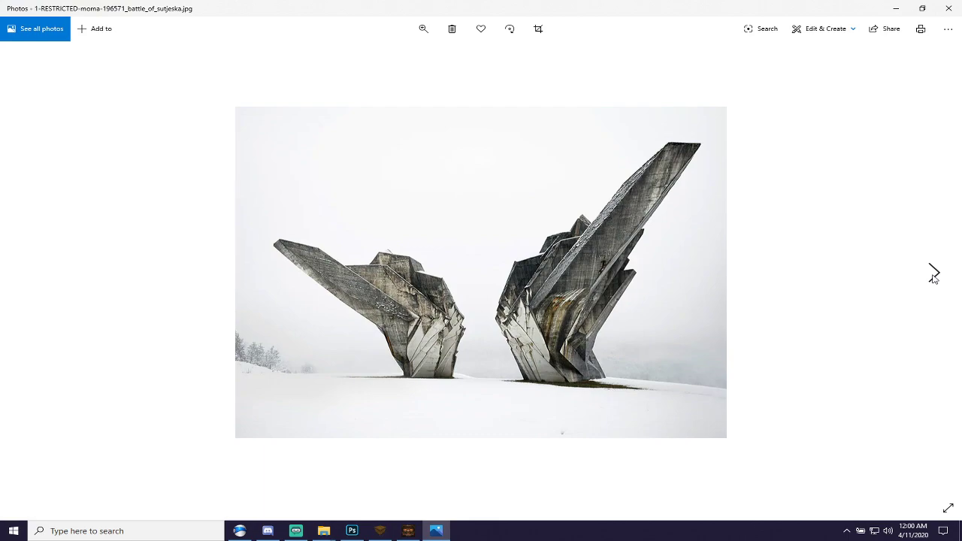
click(933, 274)
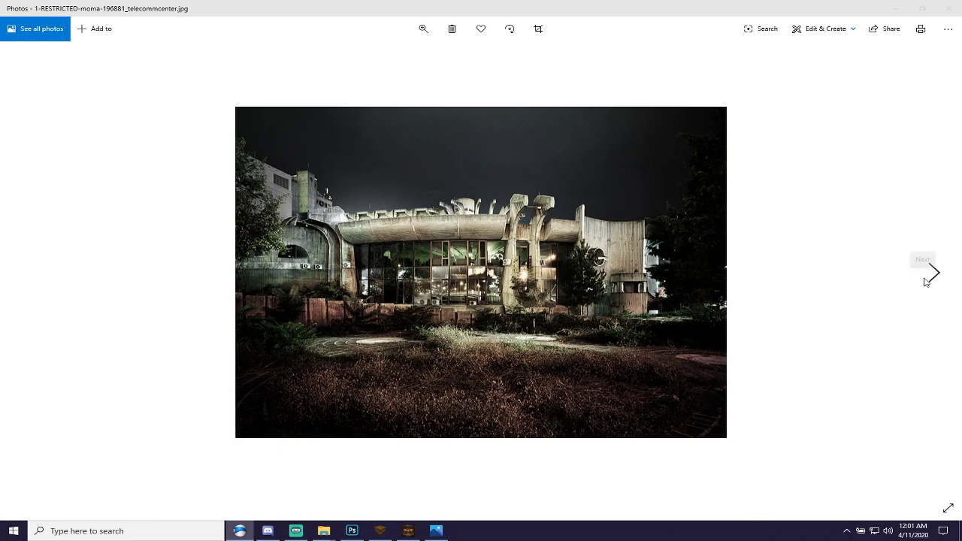
click(934, 277)
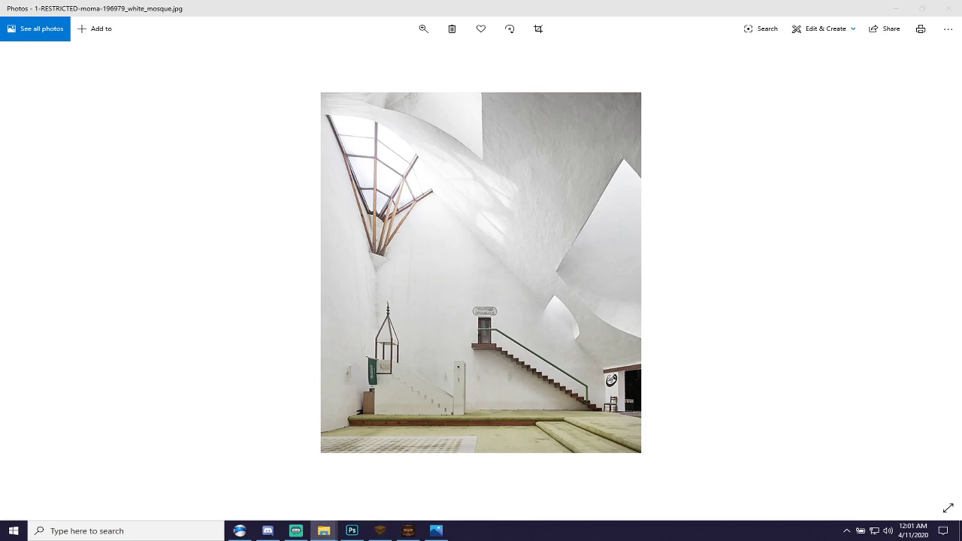
click(929, 278)
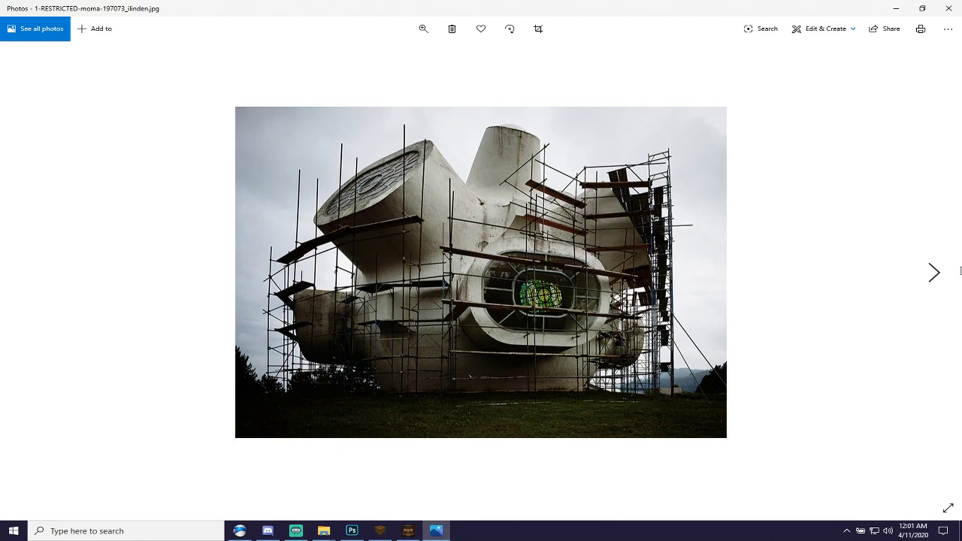
click(935, 275)
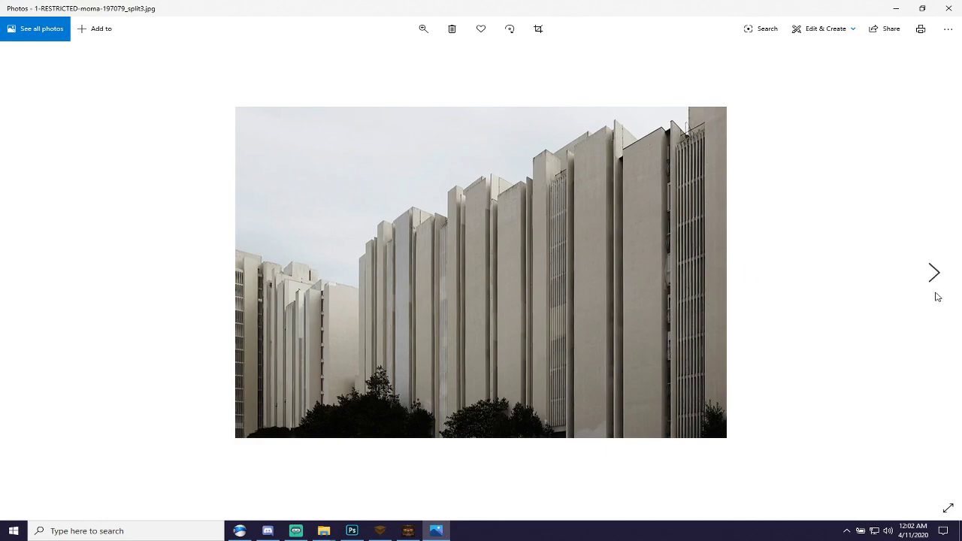
mouse_move(933, 268)
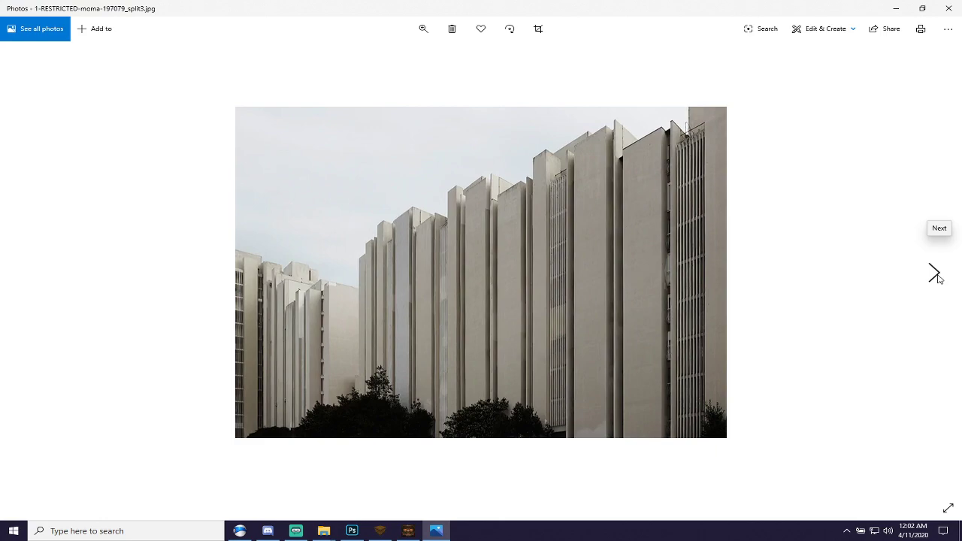
click(934, 274)
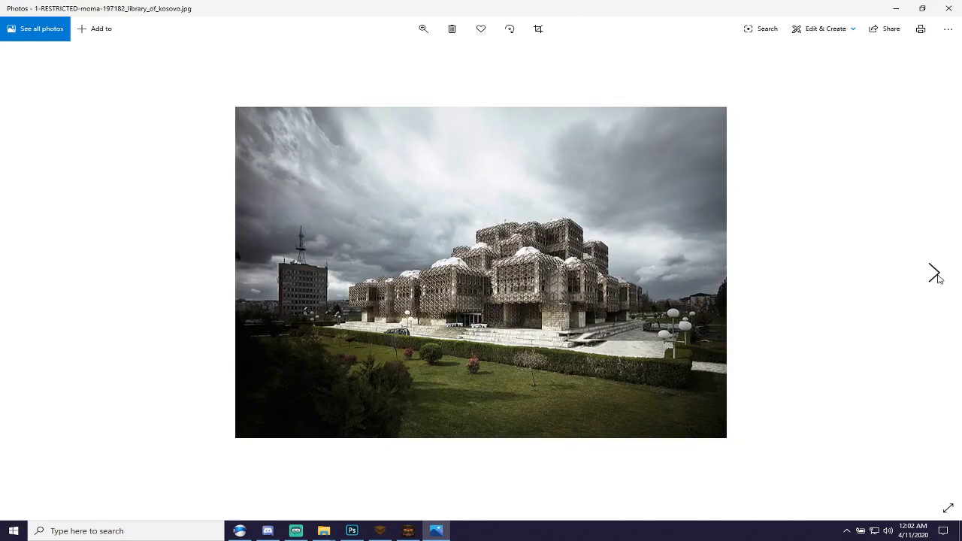
click(937, 276)
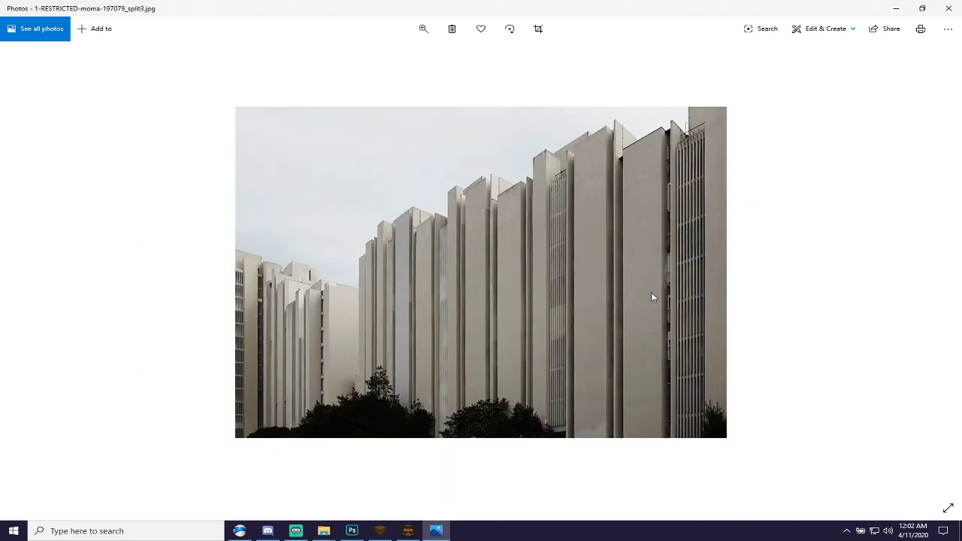
key(Left)
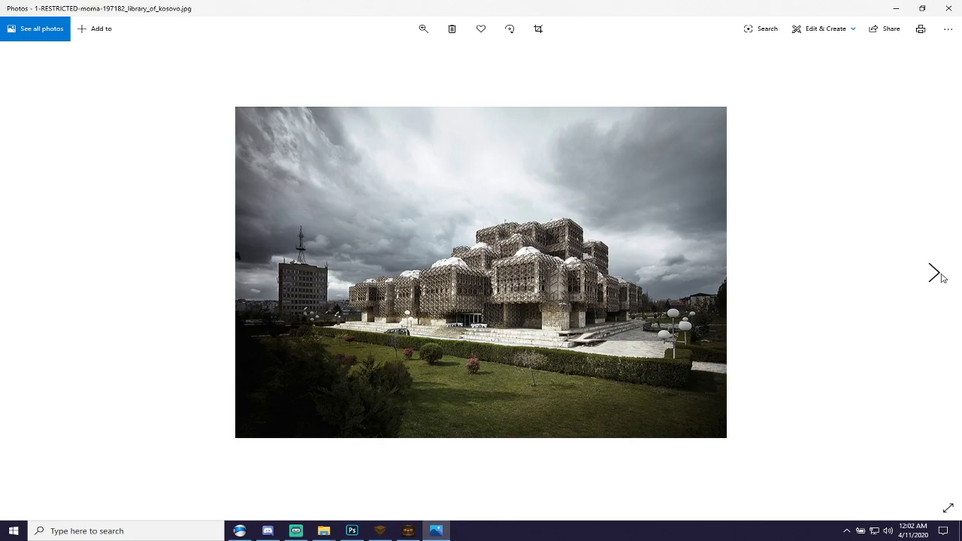
click(939, 275)
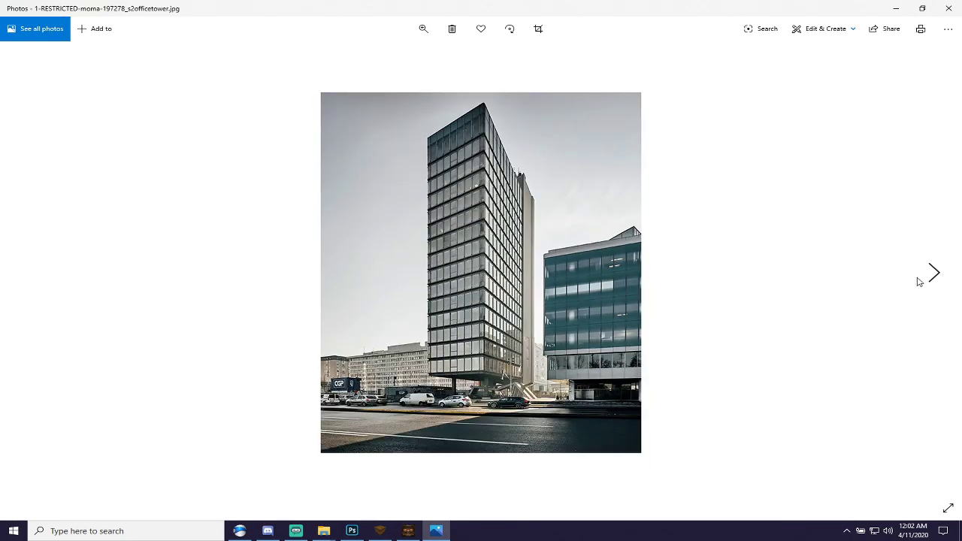
click(29, 272)
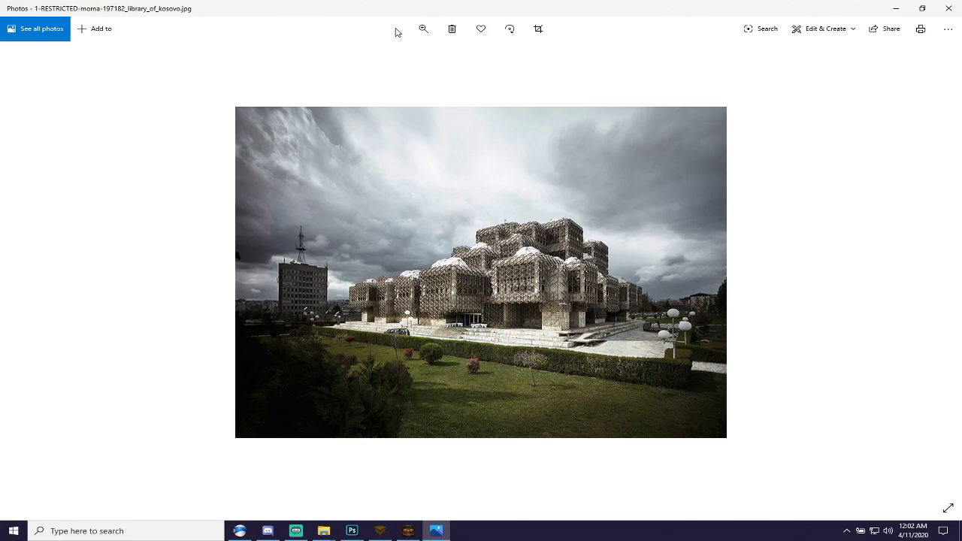
Enlarge the library_of_kosovo photo to zoom level 64 to examine the facade, and restore the full view.
click(422, 28)
drag(375, 57, 440, 68)
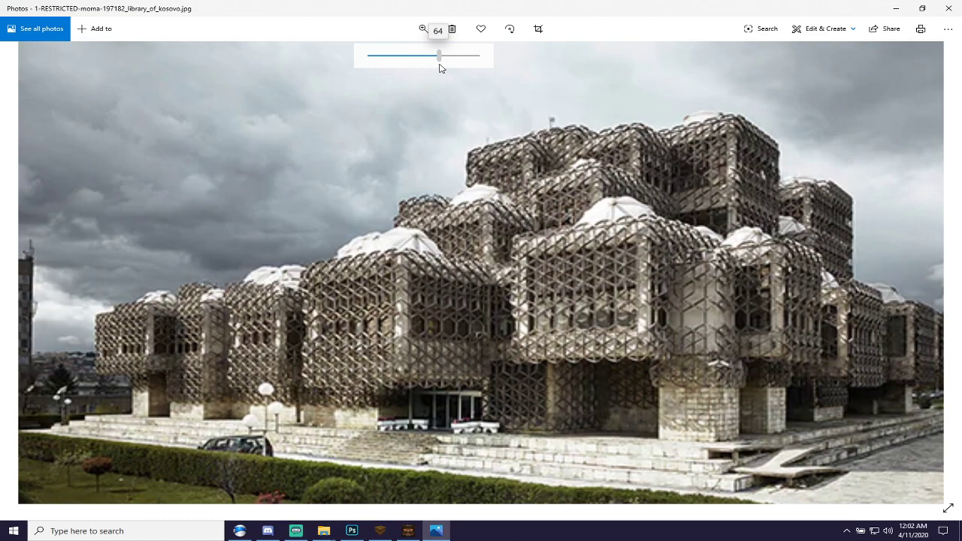
drag(441, 69, 368, 75)
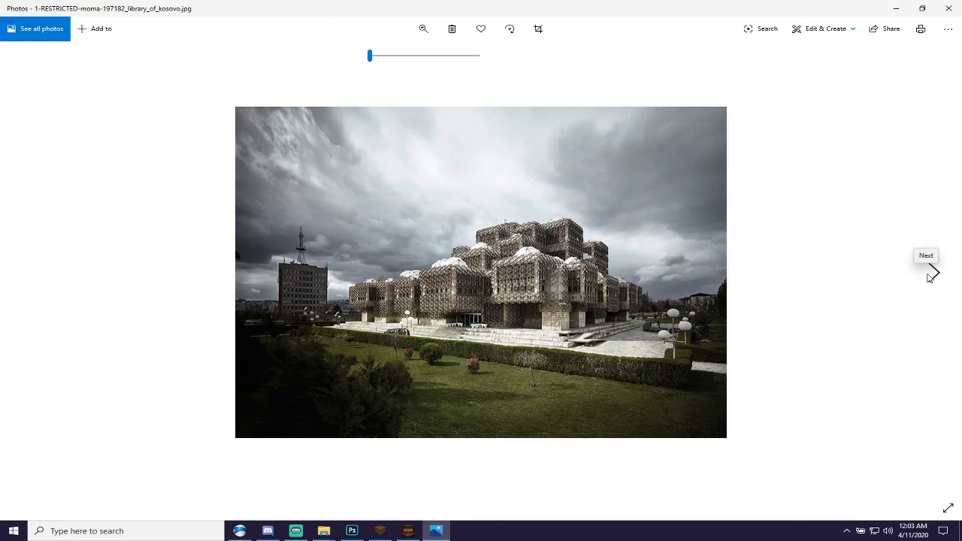
Advance past the s2officetower photo to the telecommunicationscenter65 drawing and enlarge it.
click(932, 274)
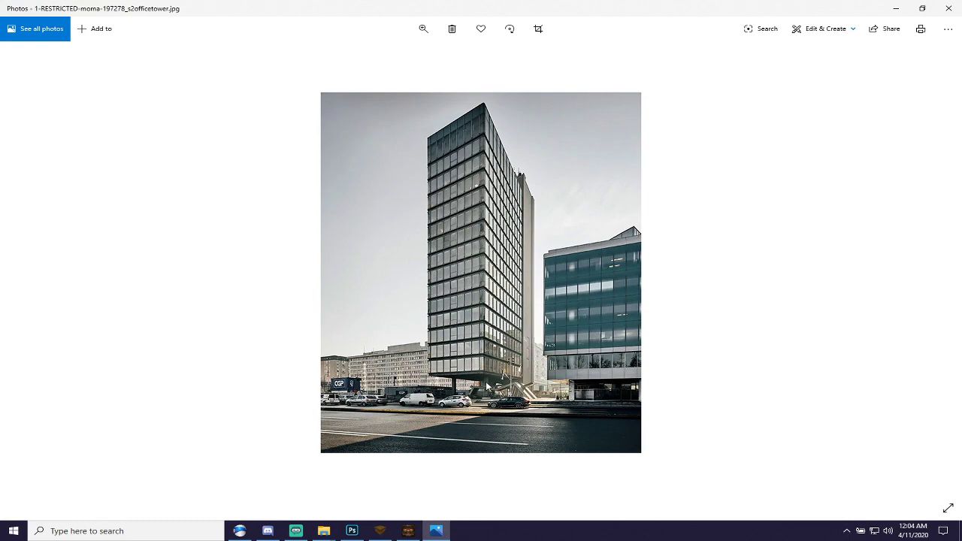
mouse_move(951, 262)
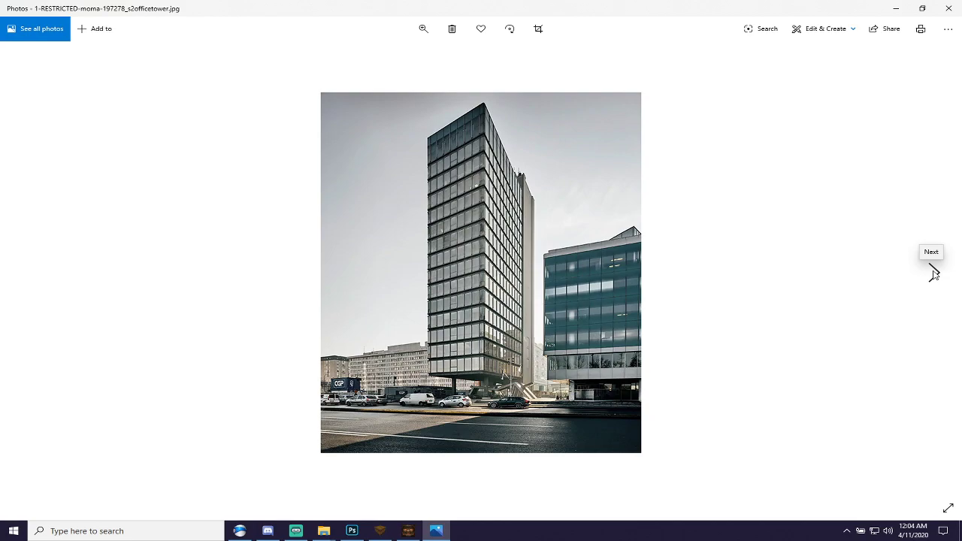
click(934, 272)
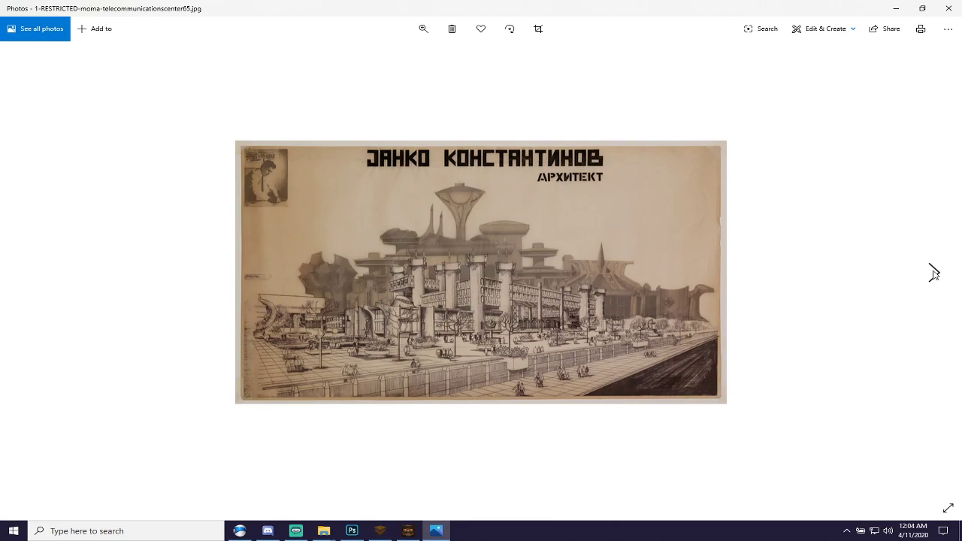
click(423, 29)
drag(376, 58, 429, 57)
Examine the towers, plaza and background buildings across the enlarged telecommunicationscenter65 drawing.
drag(456, 367, 564, 237)
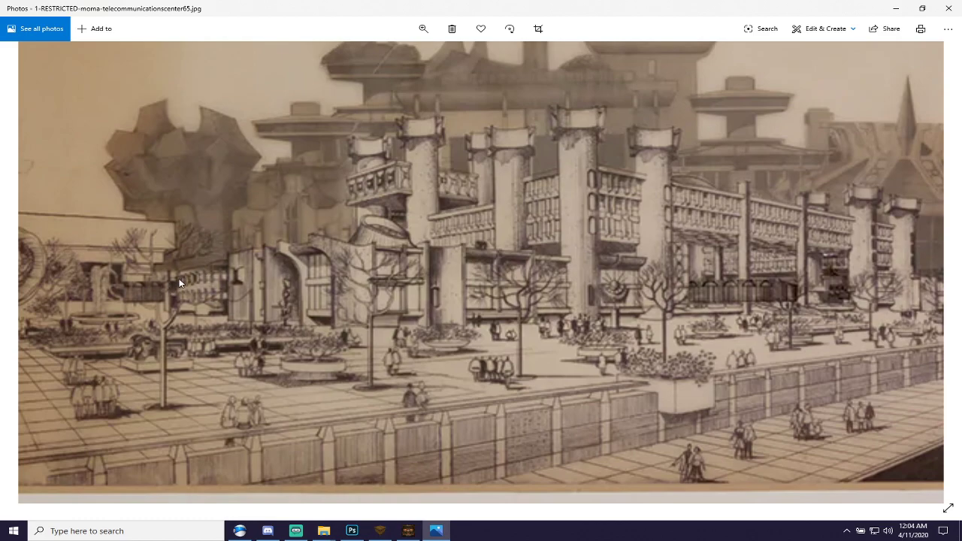
drag(159, 290, 284, 305)
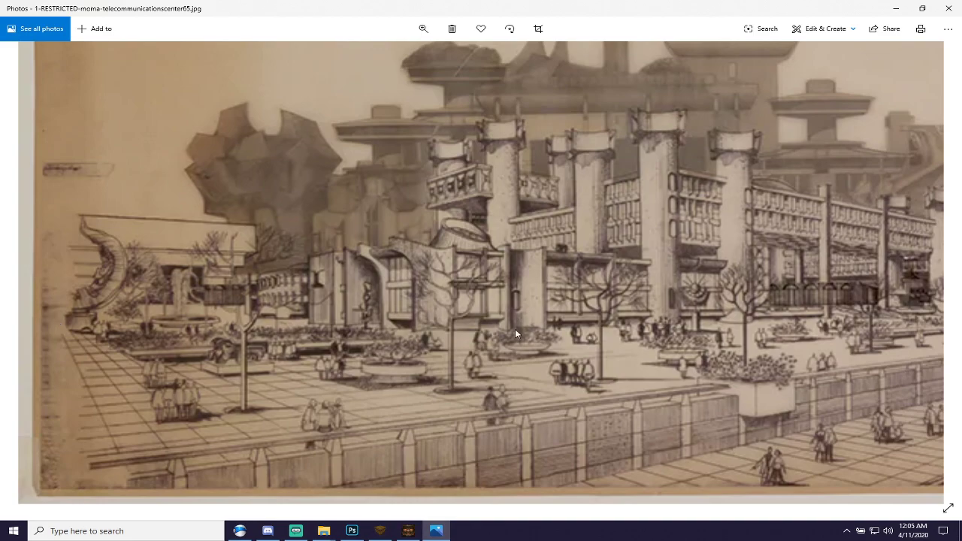
drag(515, 328, 352, 318)
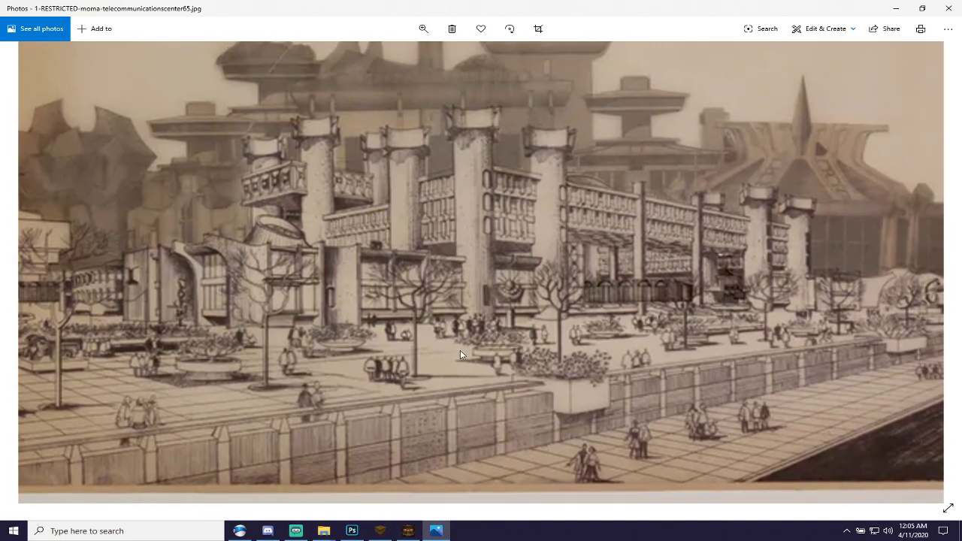
drag(578, 303, 568, 333)
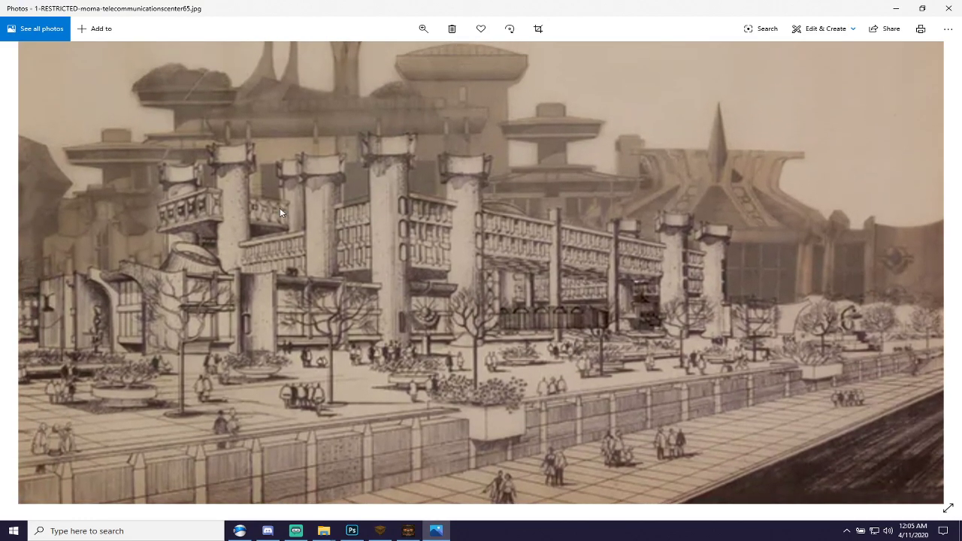
drag(300, 308, 426, 303)
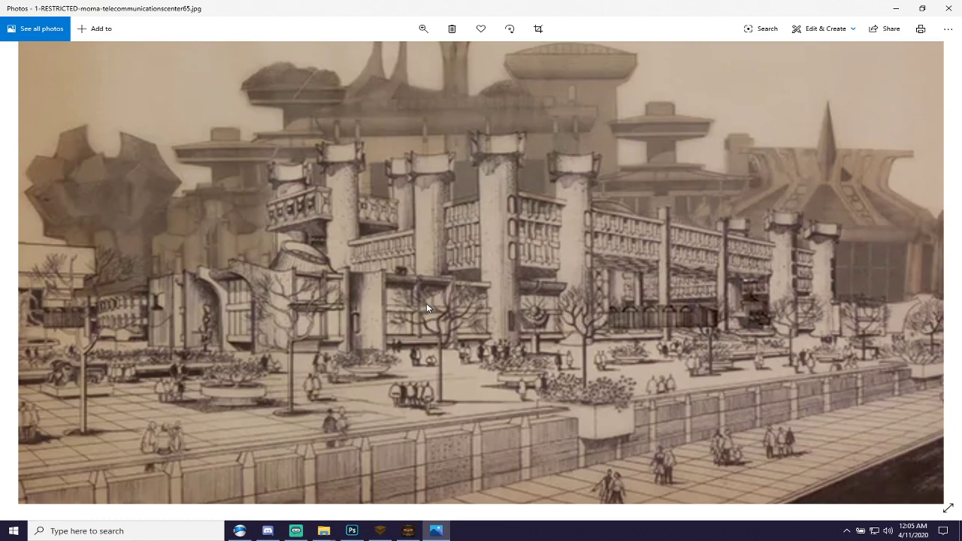
drag(397, 357, 411, 341)
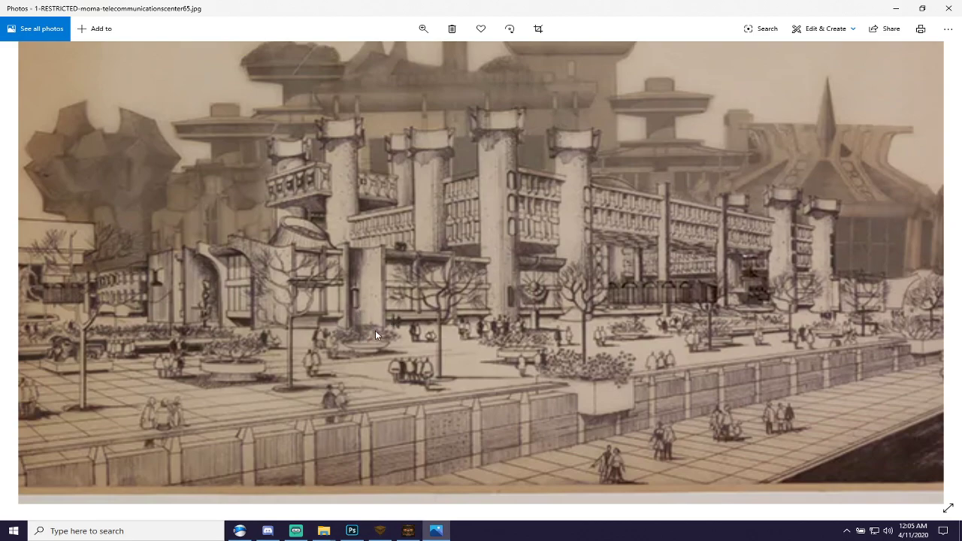
drag(261, 315, 311, 322)
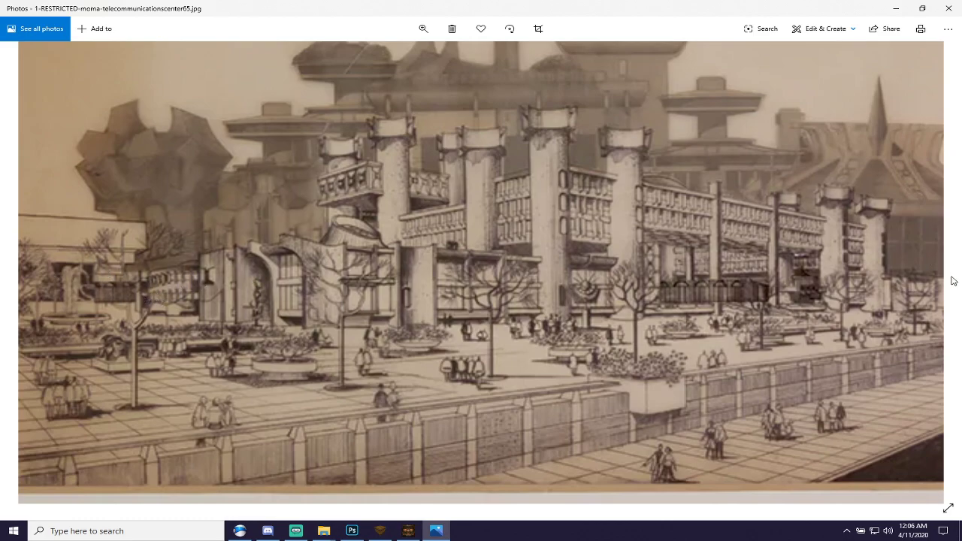
drag(894, 290, 652, 277)
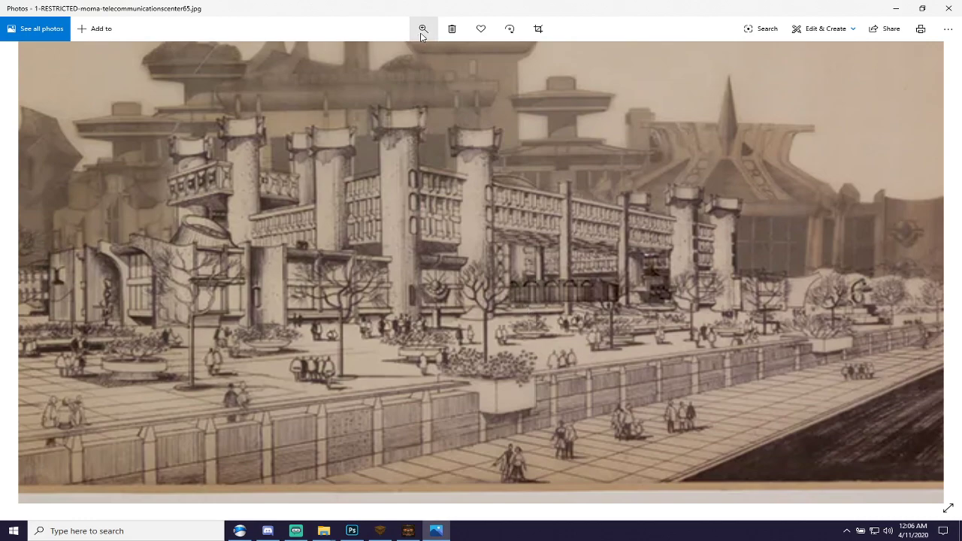
Reduce the zoom to show the whole telecommunicationscenter65 drawing and move the Photos window off to another monitor.
ctrl+scroll(924, 279, up, 1)
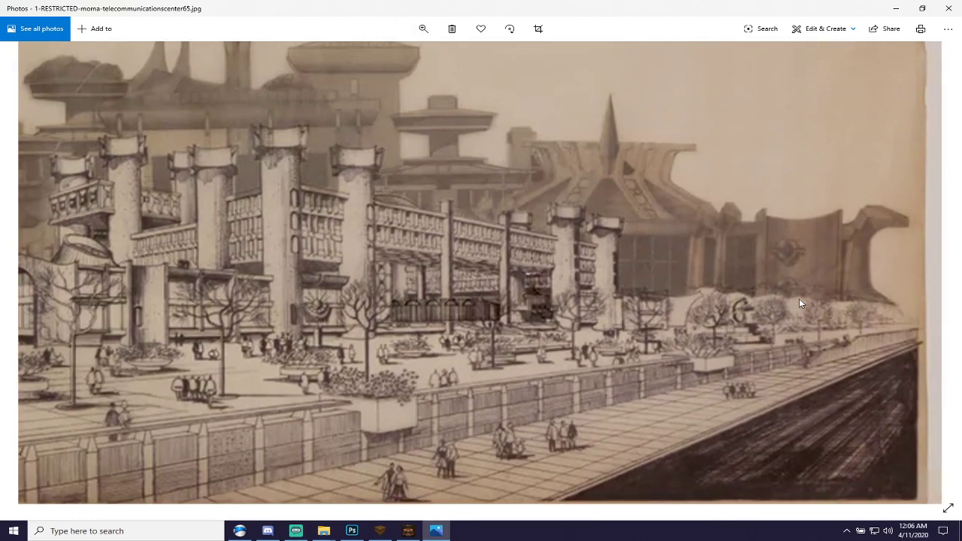
click(425, 29)
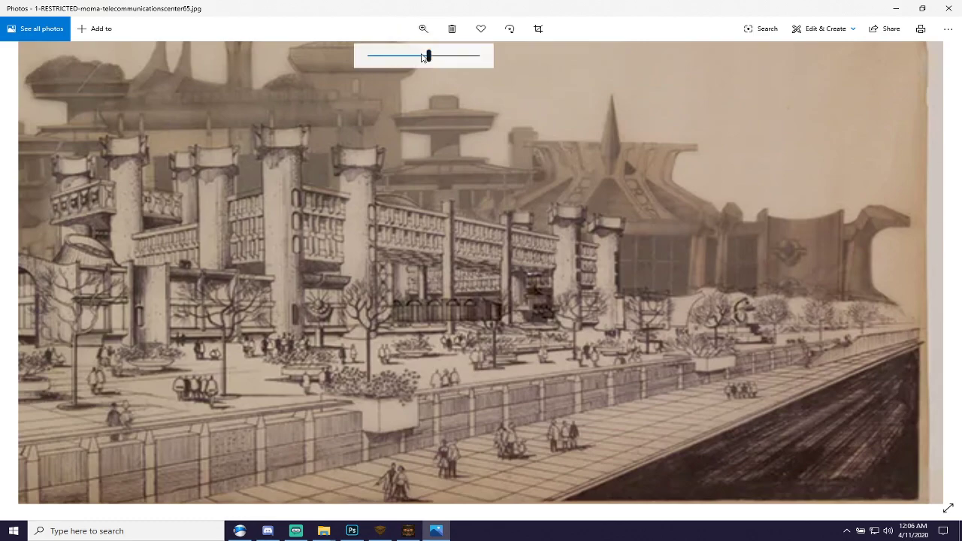
mouse_move(432, 60)
mouse_down()
mouse_move(393, 58)
mouse_move(402, 62)
mouse_up()
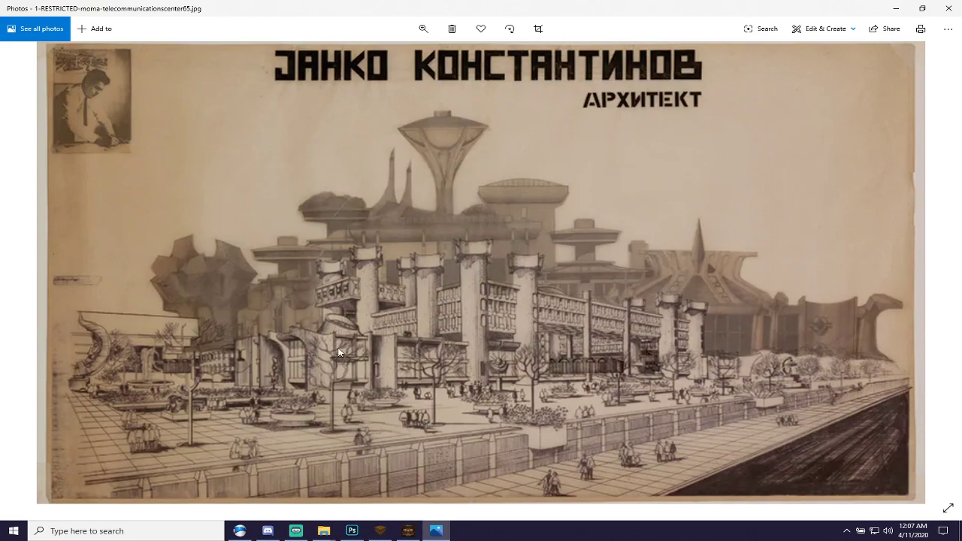
drag(475, 8, 0, 195)
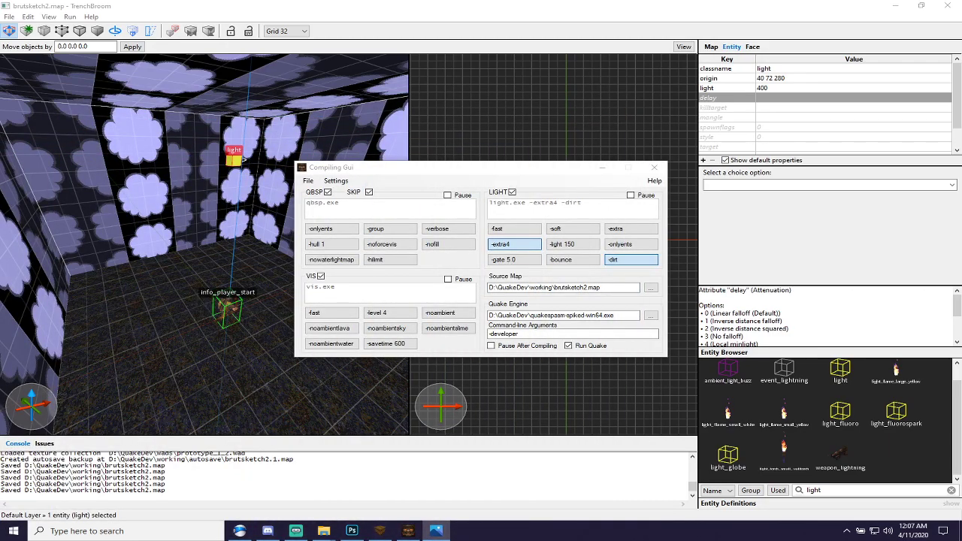
Stretch only the four sky-textured wall brushes upward to nearly three times their height, excluding the ceiling, floor, player start and light.
click(571, 6)
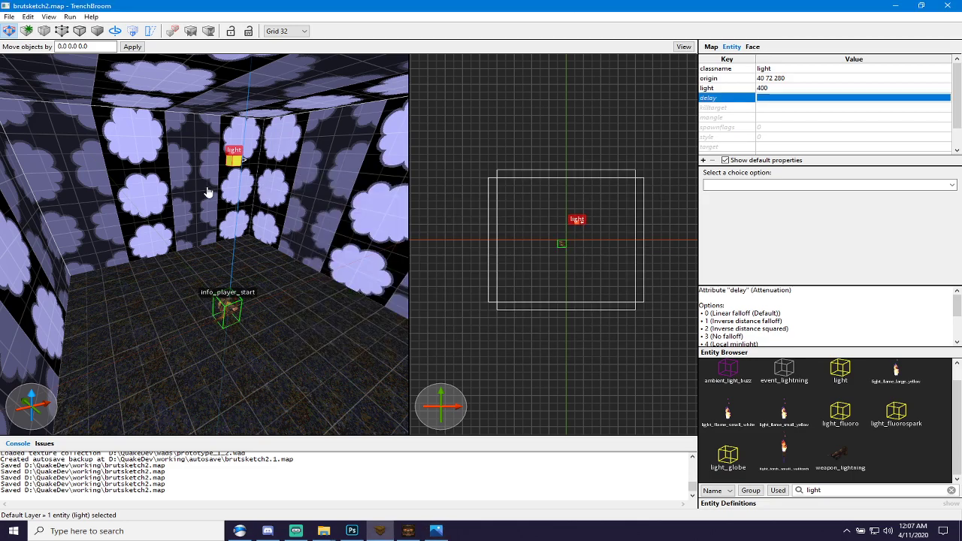
scroll(190, 211, down, 3)
scroll(163, 223, down, 5)
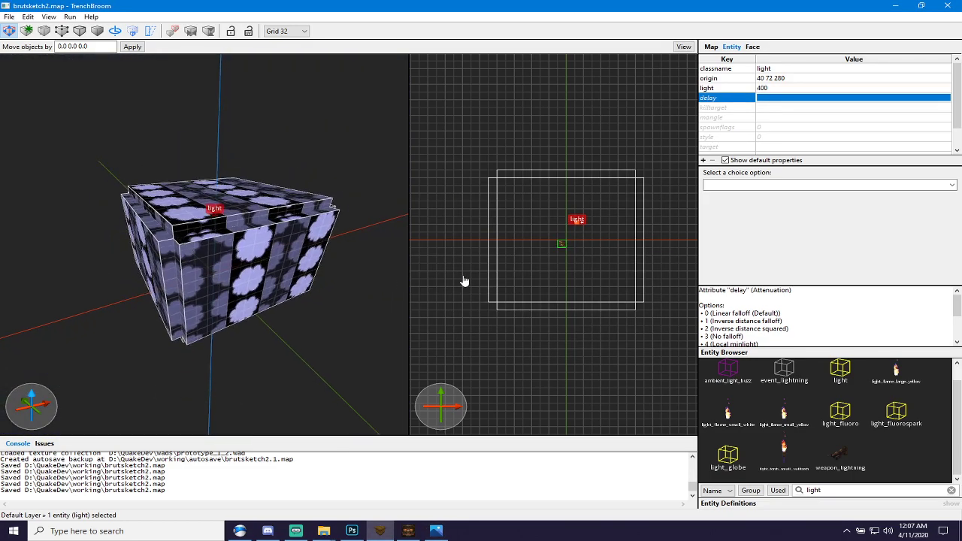
key(ctrl+a)
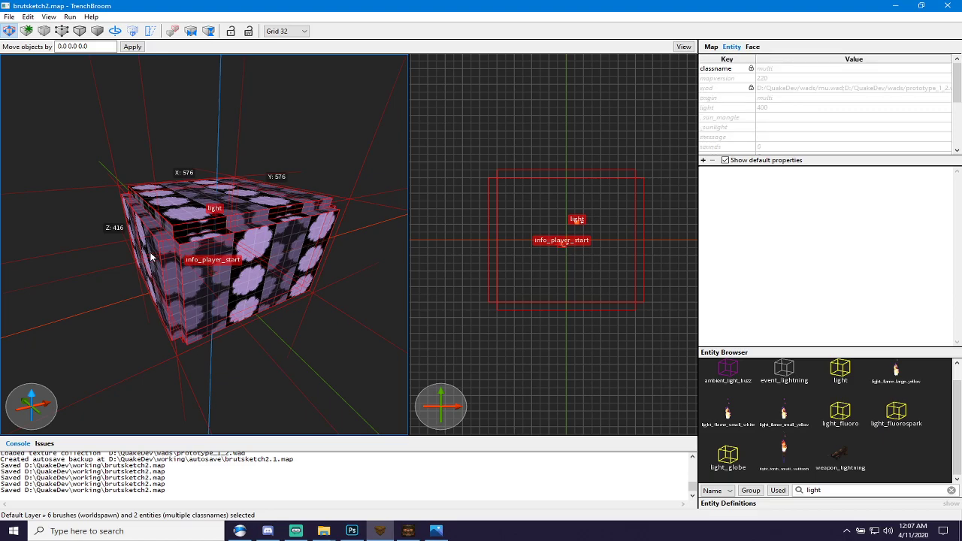
ctrl+click(205, 208)
scroll(215, 279, up, 6)
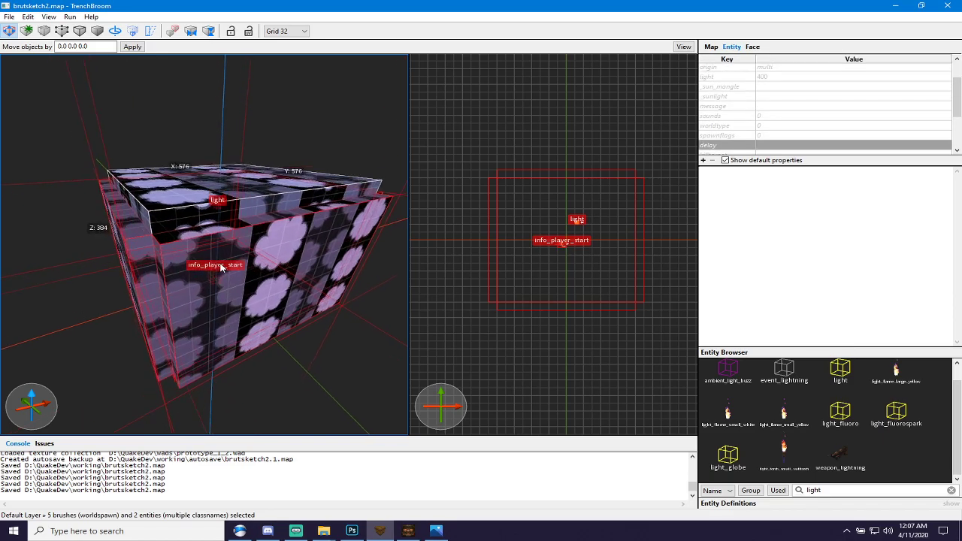
scroll(215, 279, up, 2)
ctrl+click(162, 364)
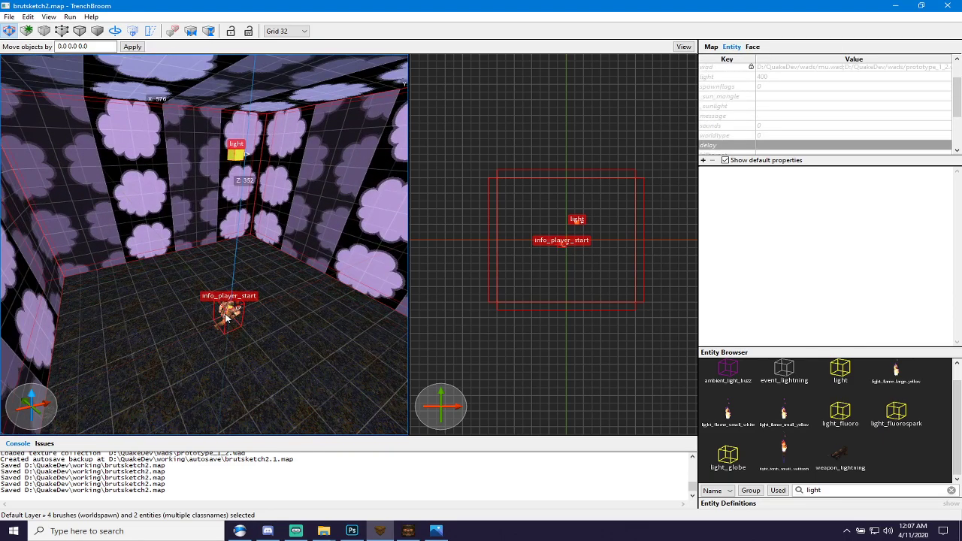
ctrl+click(227, 313)
ctrl+click(227, 145)
scroll(258, 229, down, 8)
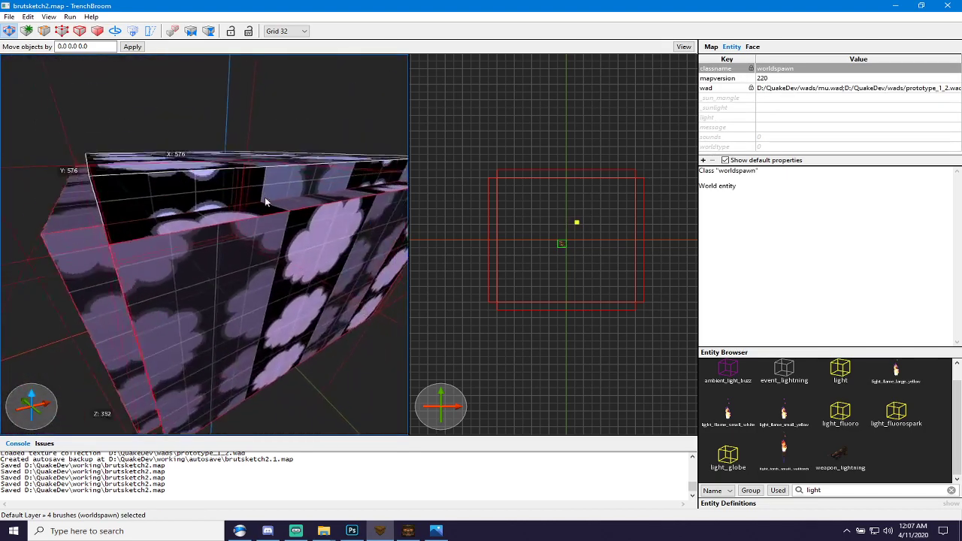
scroll(258, 229, down, 6)
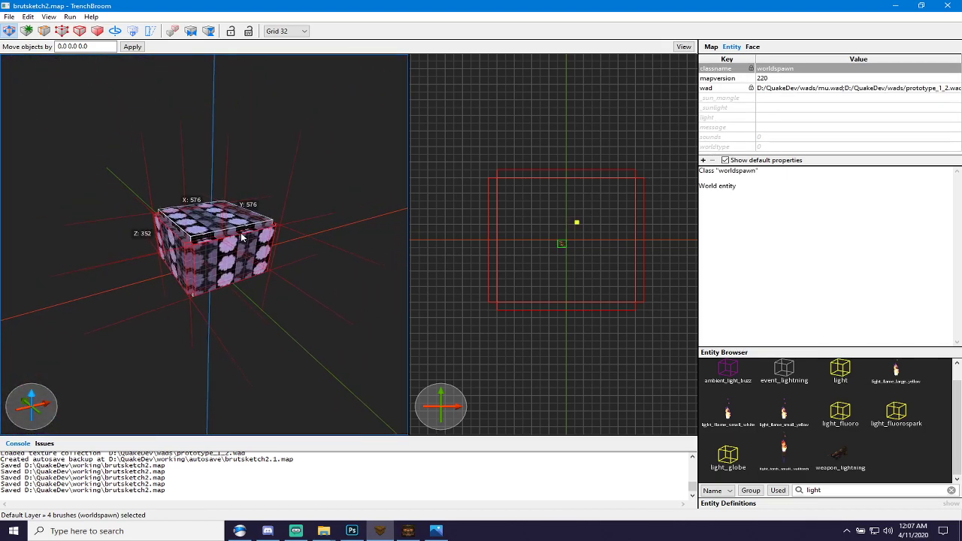
mouse_move(241, 237)
shift+mouse_down()
mouse_move(217, 122)
mouse_move(219, 65)
shift+mouse_up()
Move the ceiling brush straight up to the top of the raised walls.
key(ctrl+Tab)
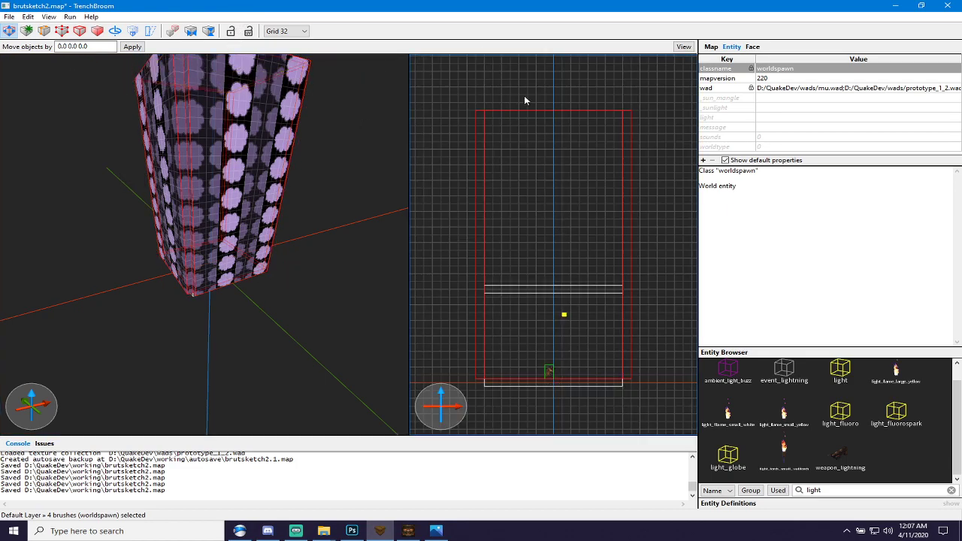
click(548, 290)
drag(548, 290, 551, 118)
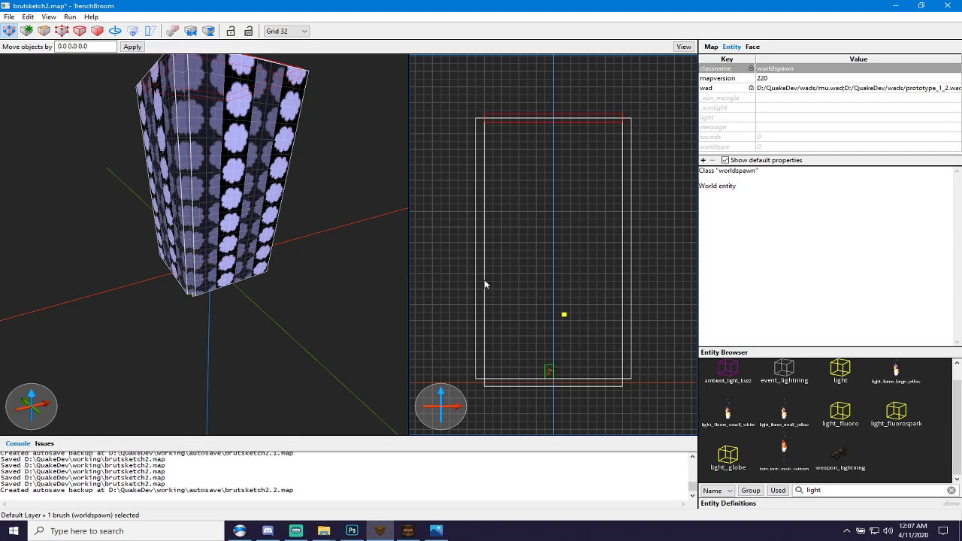
Move the north wall brush outward along the positive Y axis to lengthen the room.
key(space)
key(space)
key(space)
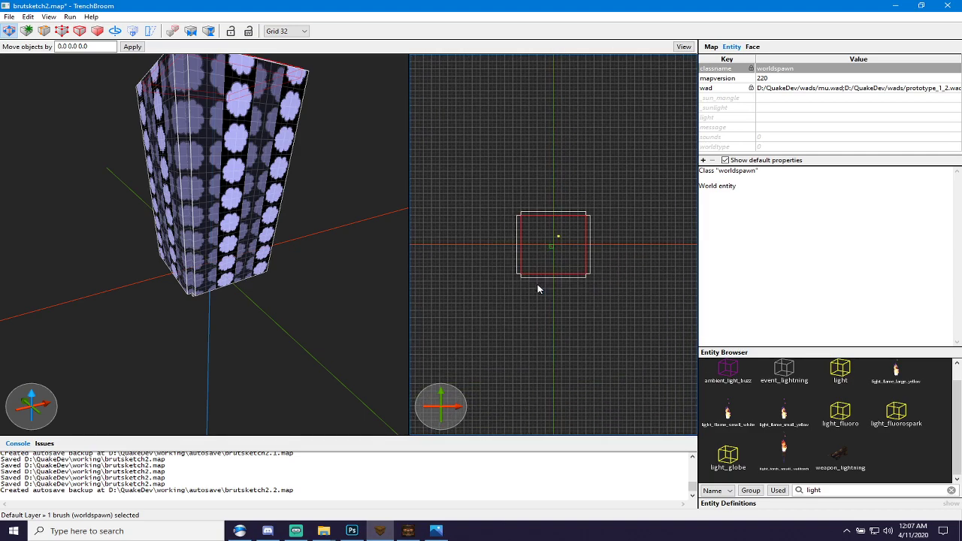
scroll(535, 233, up, 5)
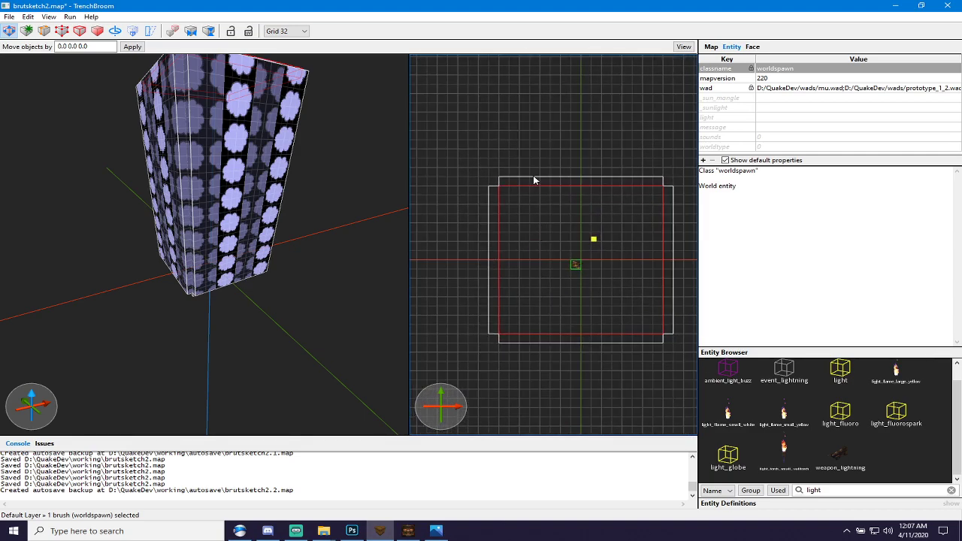
mouse_move(550, 185)
ctrl+mouse_down()
mouse_move(573, 94)
mouse_move(557, 92)
mouse_move(554, 78)
mouse_move(563, 78)
ctrl+mouse_up()
Stretch the ceiling and floor brushes to 896 units along Y and extend both side walls to meet the moved north wall.
click(530, 205)
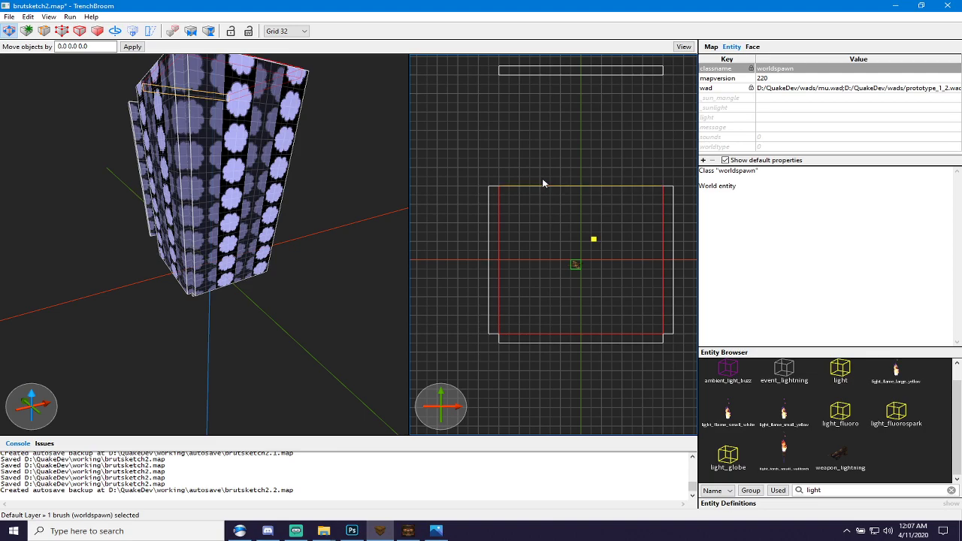
mouse_move(543, 183)
shift+mouse_down()
mouse_move(552, 91)
mouse_move(544, 75)
shift+mouse_up()
click(551, 190)
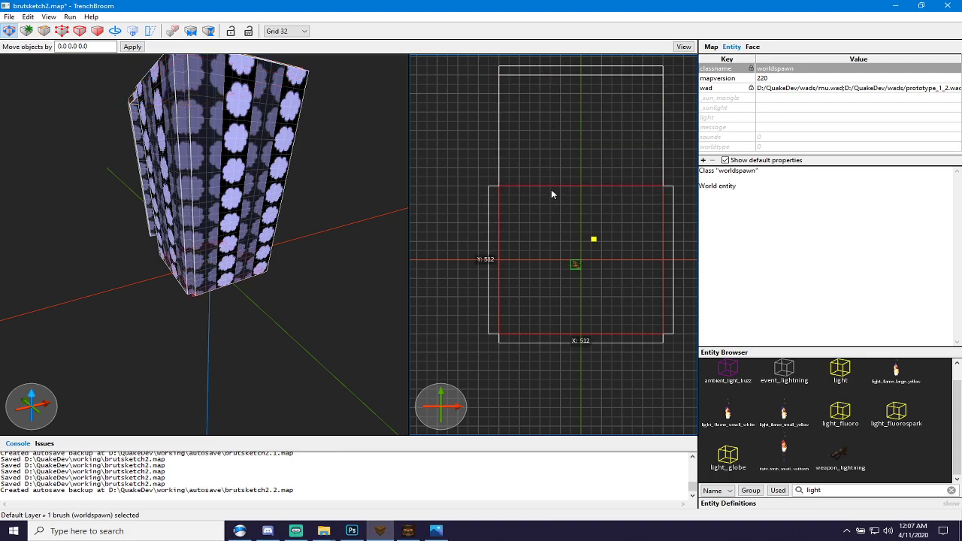
shift+drag(558, 171, 548, 63)
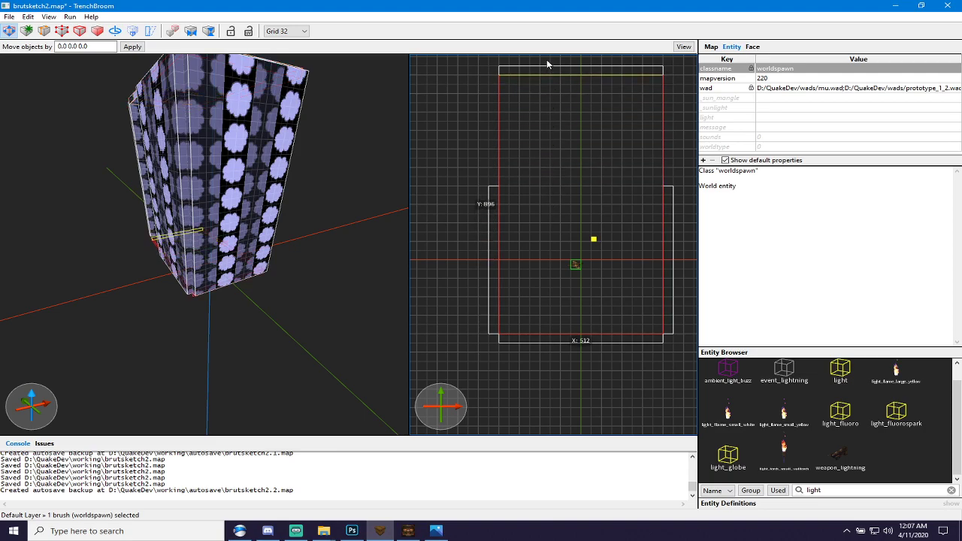
click(489, 188)
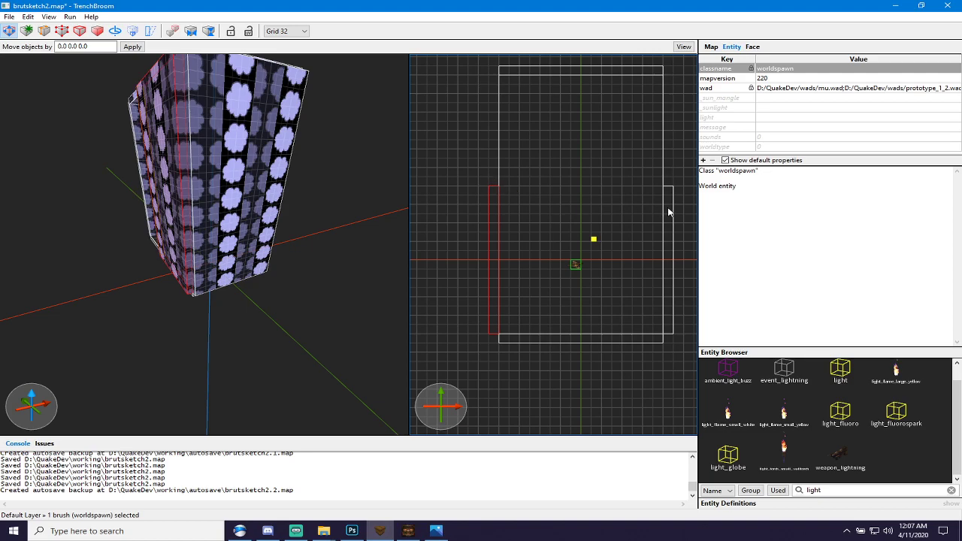
drag(668, 188, 653, 74)
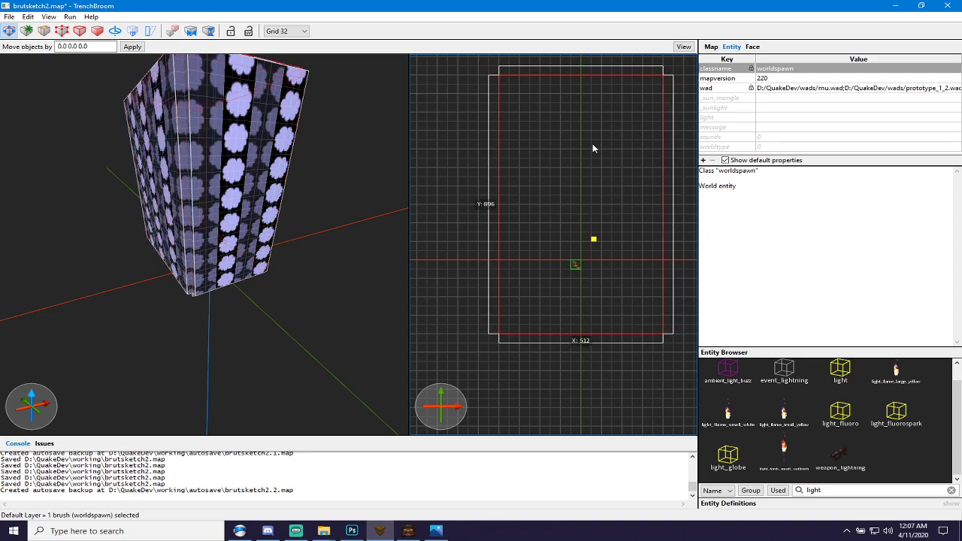
Move the info_player_start entity toward the south end of the room, to origin 16 -176 40.
scroll(206, 186, up, 10)
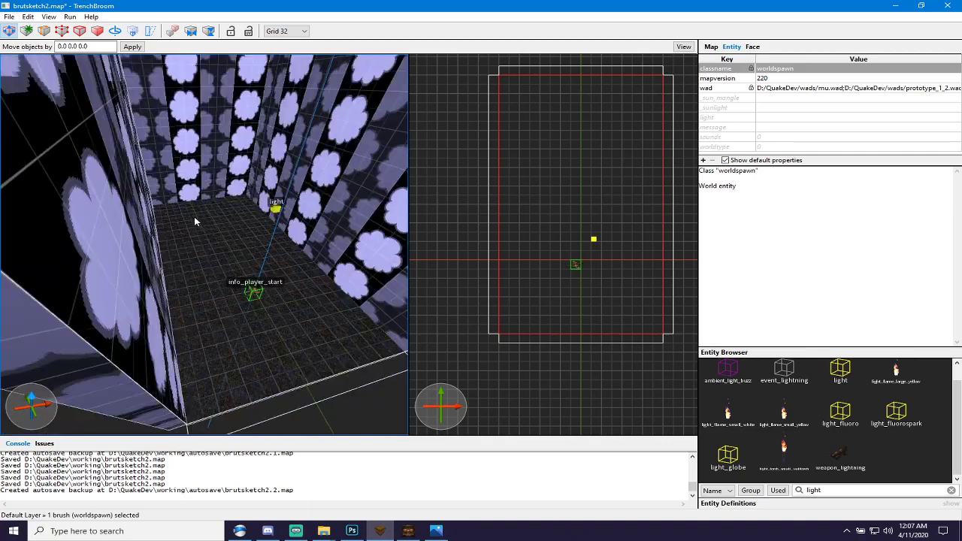
scroll(194, 216, up, 10)
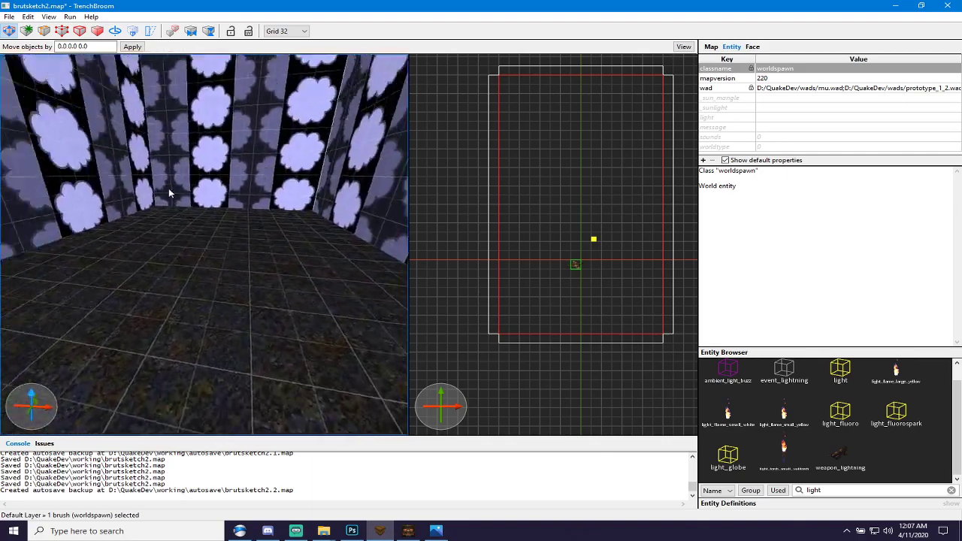
scroll(169, 193, down, 5)
click(207, 345)
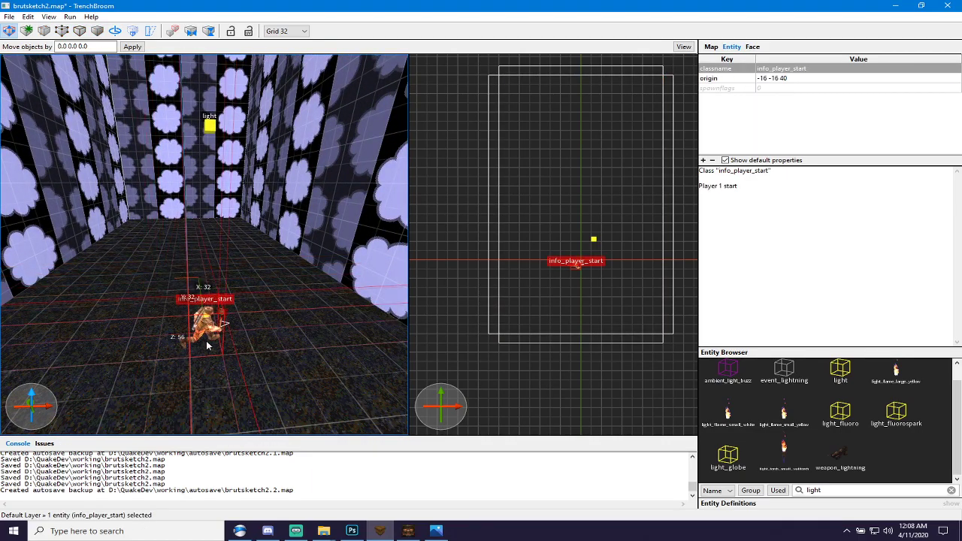
drag(207, 344, 218, 398)
Rotate the info_player_start entity about the Z axis to an angle of 105 so it faces up the room.
scroll(541, 314, up, 3)
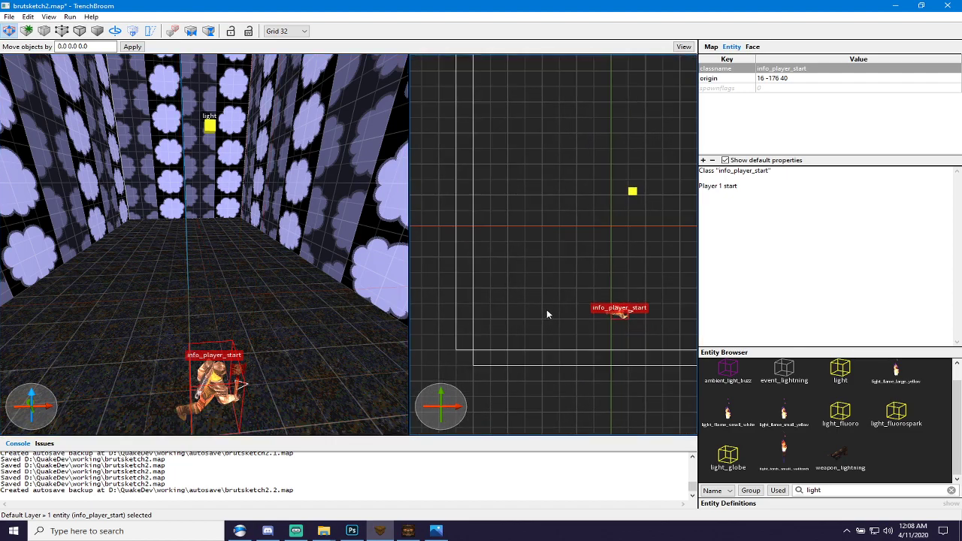
key(r)
mouse_move(594, 333)
mouse_down()
mouse_move(674, 376)
mouse_move(677, 359)
mouse_up()
click(597, 257)
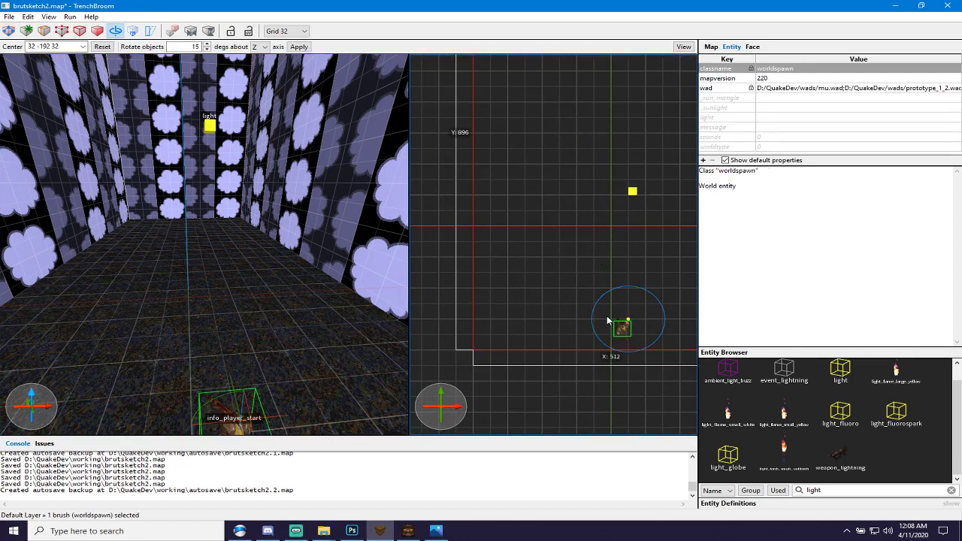
key(Escape)
key(Escape)
Shift the rotated player start slightly north and west, away from the south wall.
click(620, 329)
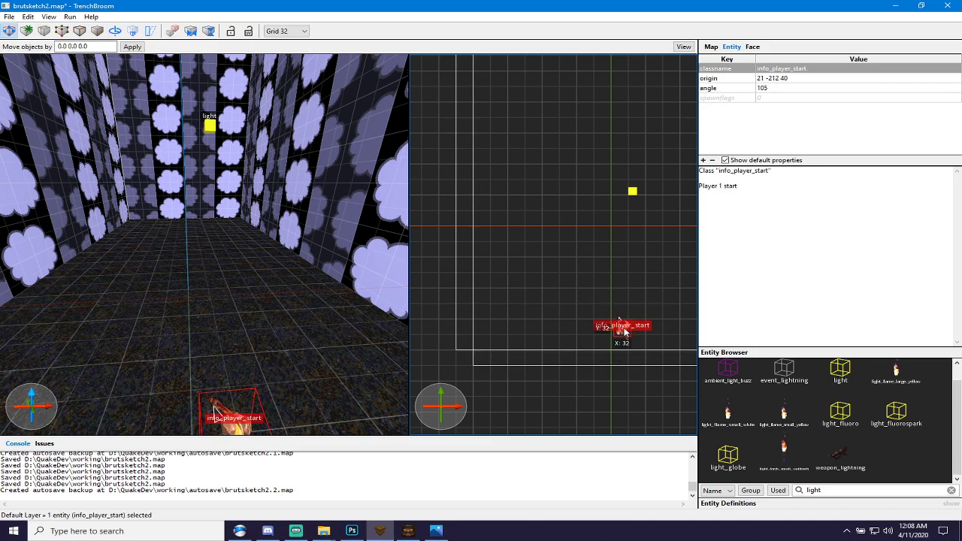
drag(624, 332, 607, 301)
click(614, 304)
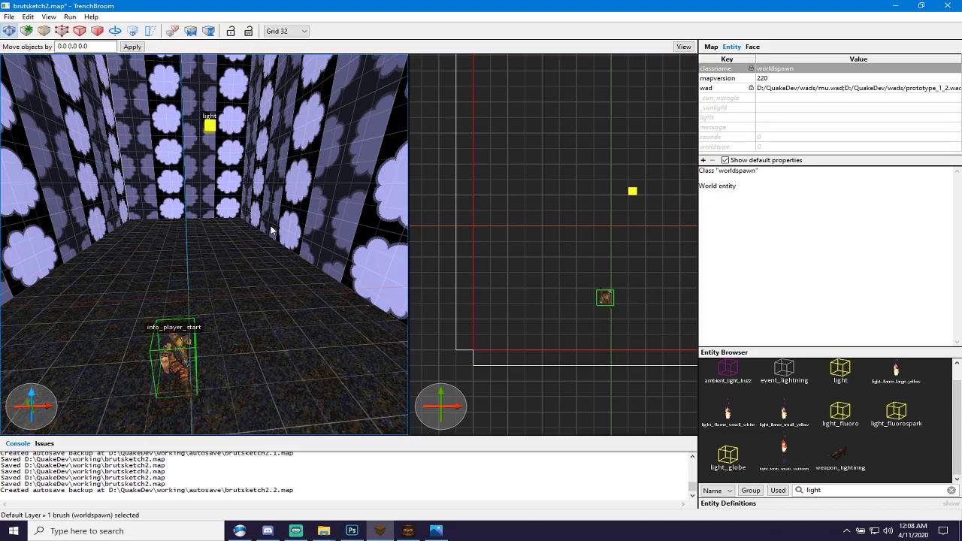
Set the light entity's brightness to 500 and raise it vertically to origin 40 72 568.
right_drag(285, 260, 284, 237)
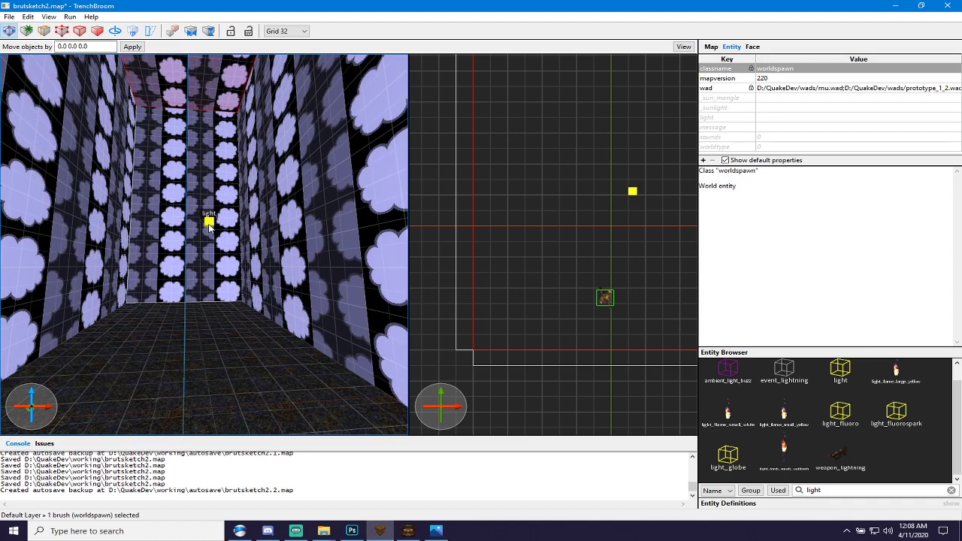
click(209, 224)
double_click(776, 87)
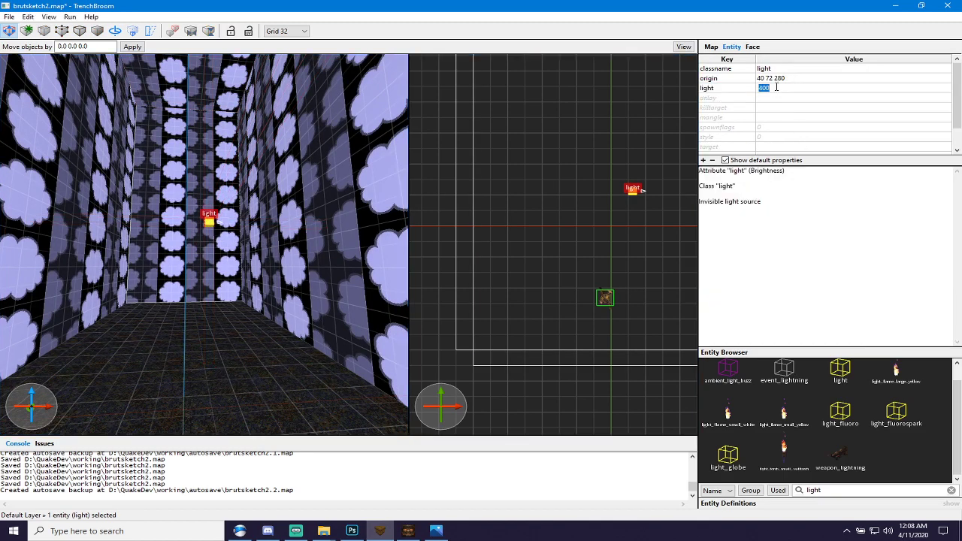
text(500)
key(Return)
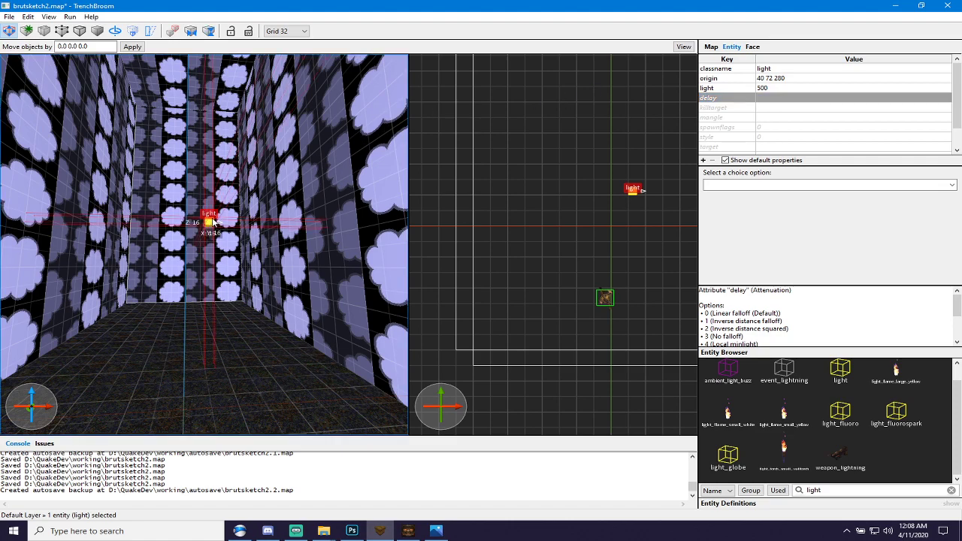
alt+drag(213, 222, 200, 87)
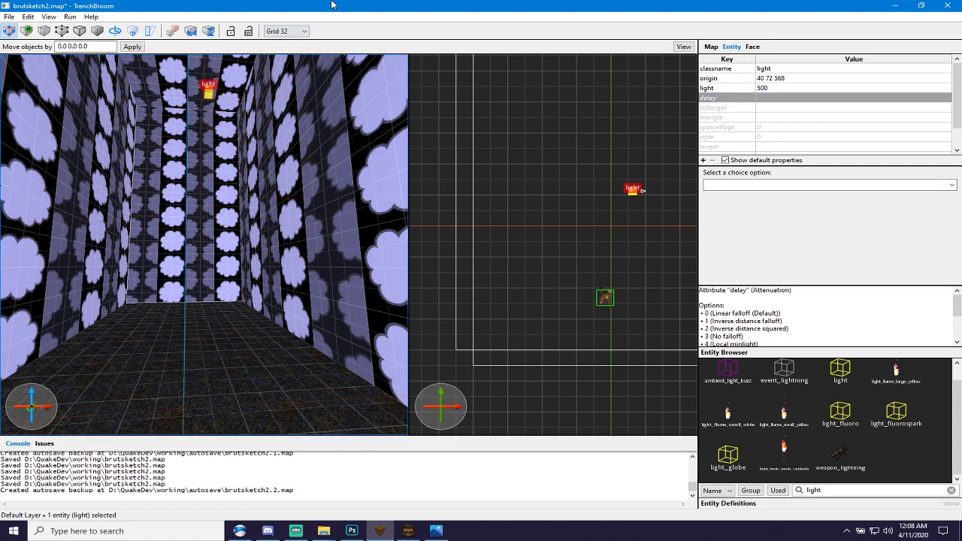
Save the map and close the telecommunicationscenter65 drawing in Photos.
key(ctrl+s)
right_drag(244, 229, 242, 264)
key(s)
key(d)
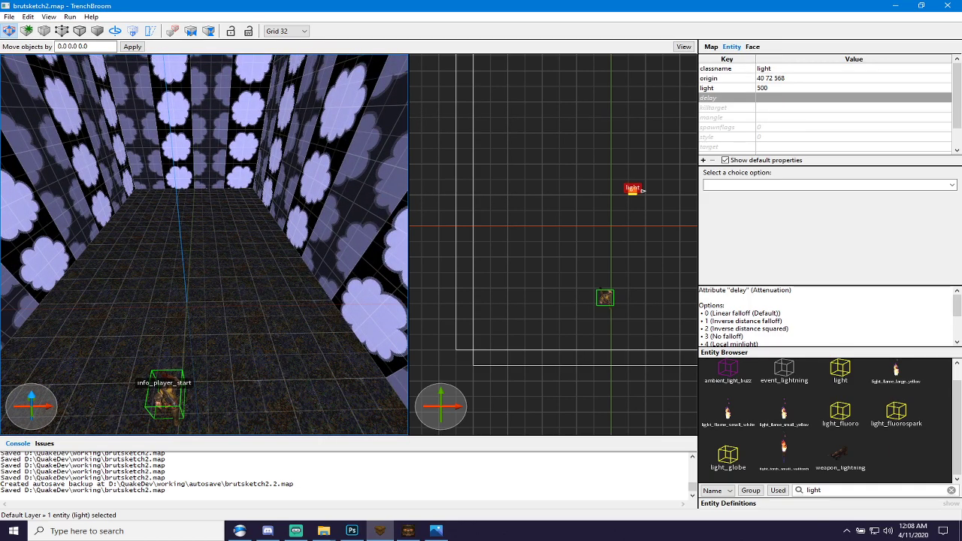
key(alt+Tab)
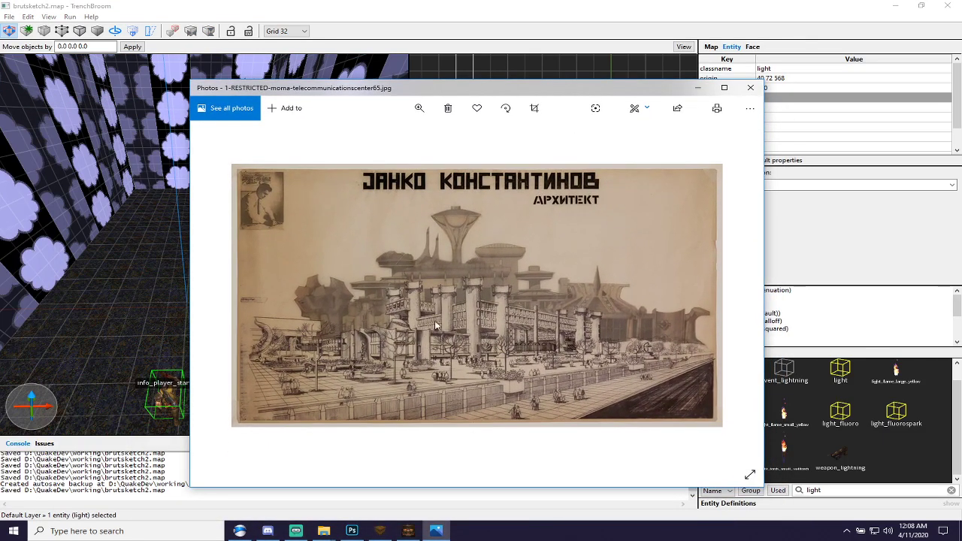
click(750, 87)
Set the grid size to 64 and move the east and west wall brushes outward along X in the top view.
right_drag(219, 210, 231, 230)
scroll(230, 230, down, 5)
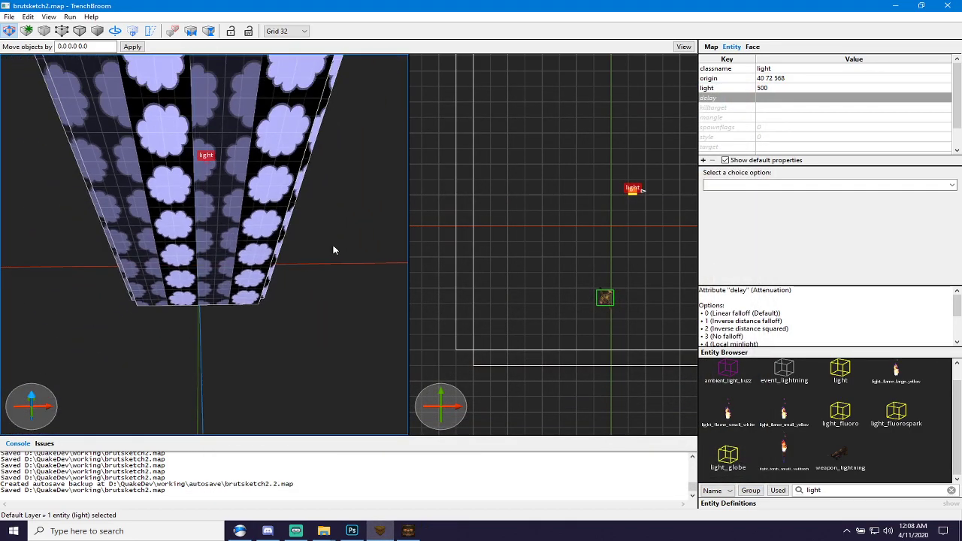
key(space)
key(space)
key(space)
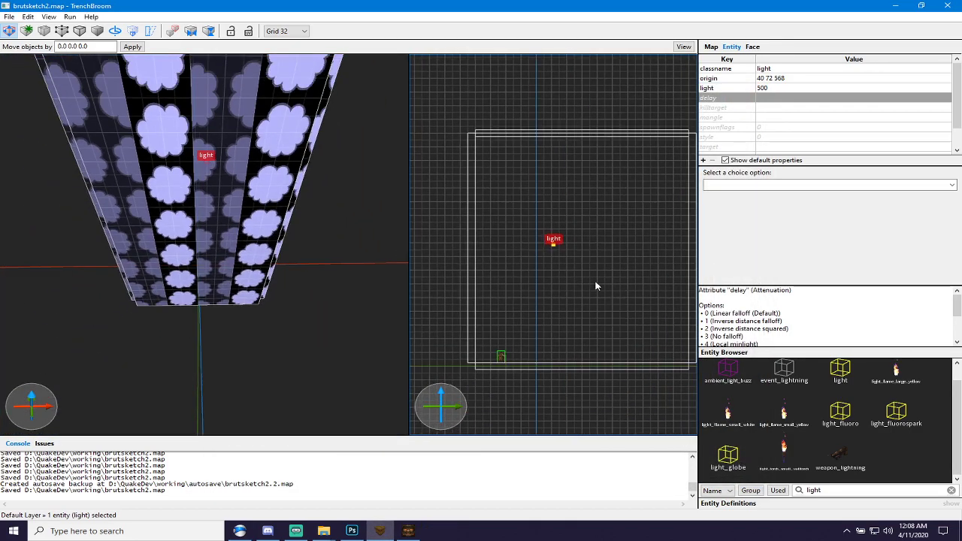
key(space)
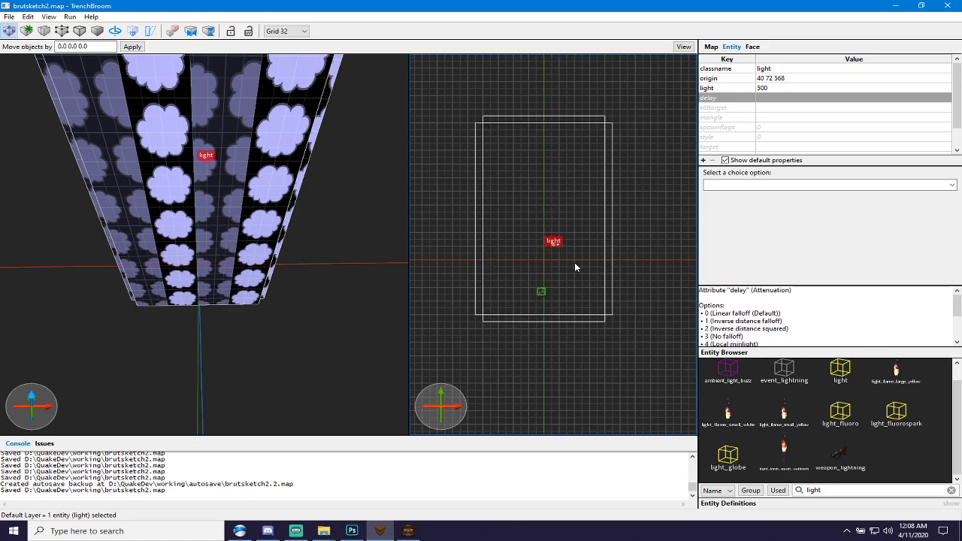
key(space)
click(610, 233)
scroll(612, 229, down, 3)
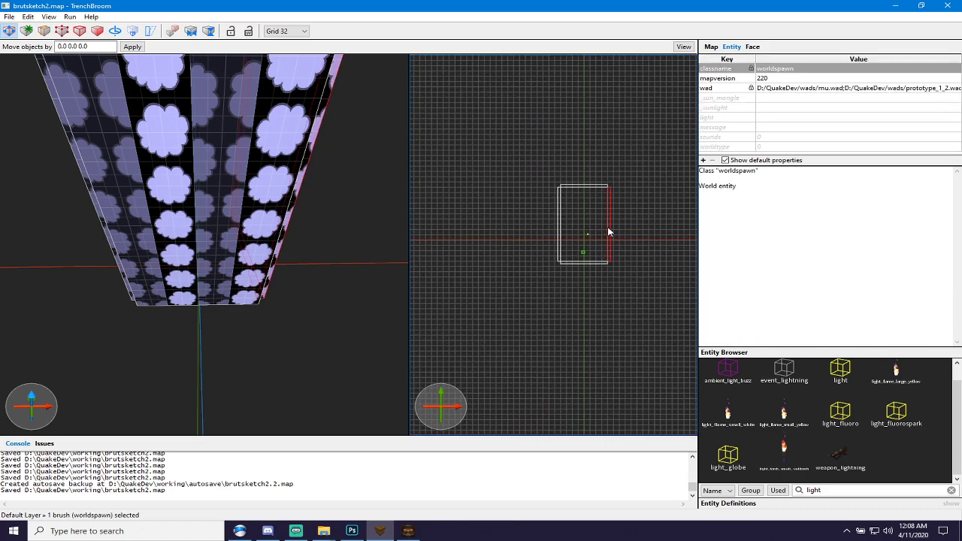
scroll(614, 221, up, 4)
key(plus)
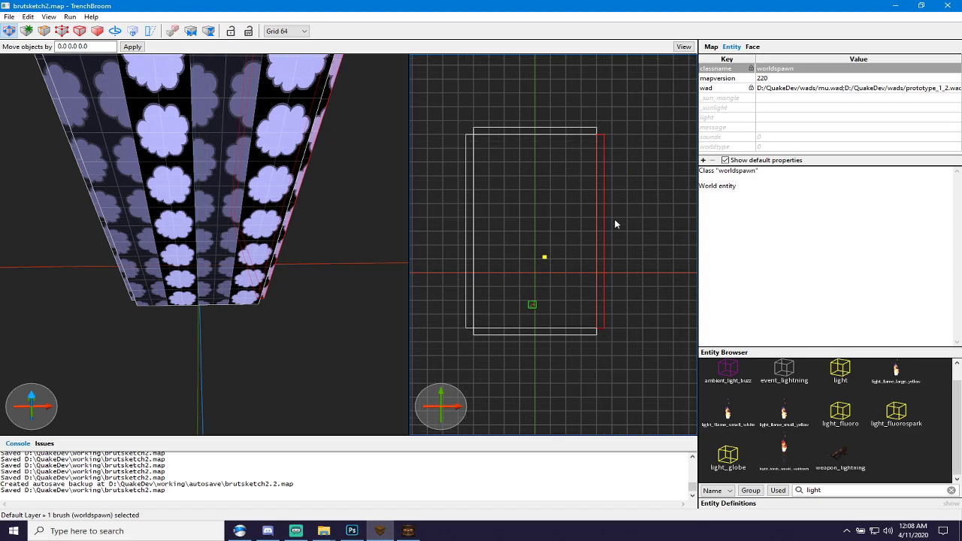
drag(610, 218, 668, 213)
drag(468, 205, 406, 213)
Stretch the ceiling and floor brushes east and west in the top view until they meet the outward-moved side walls.
click(497, 173)
click(497, 174)
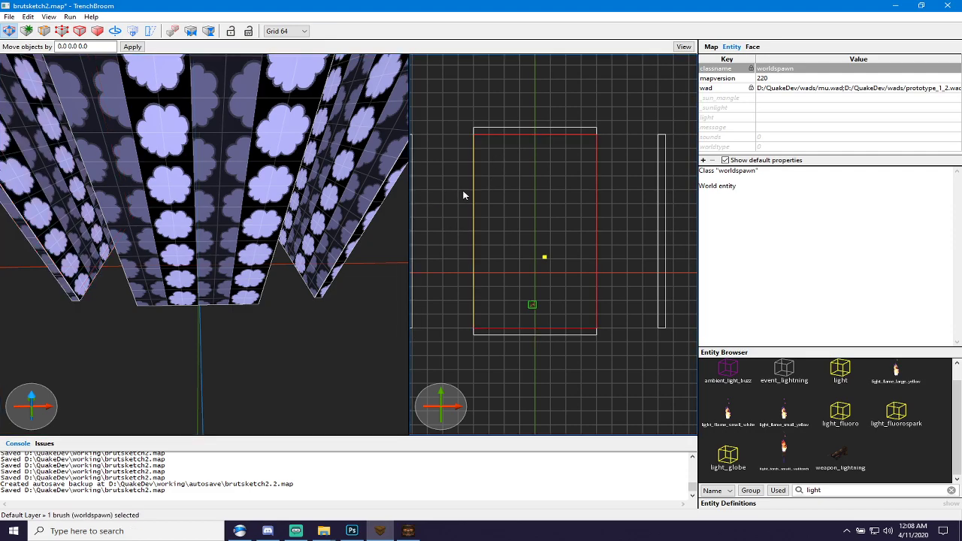
drag(463, 196, 407, 203)
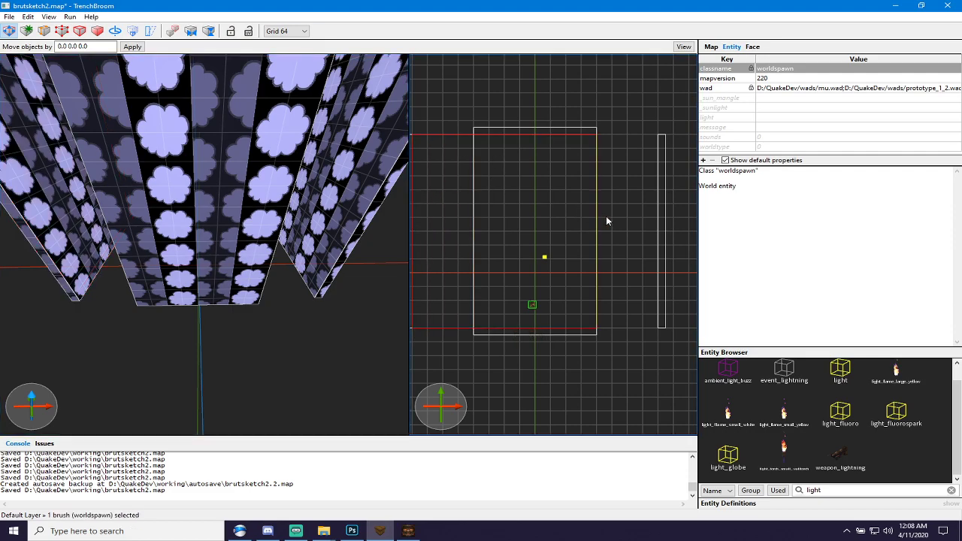
drag(606, 215, 670, 219)
key(ctrl+z)
key(ctrl+z)
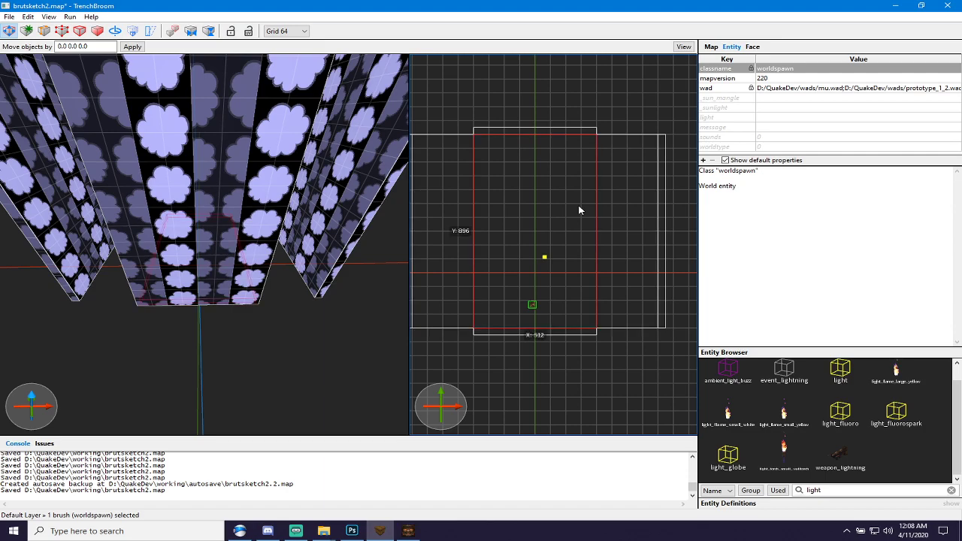
drag(594, 212, 665, 220)
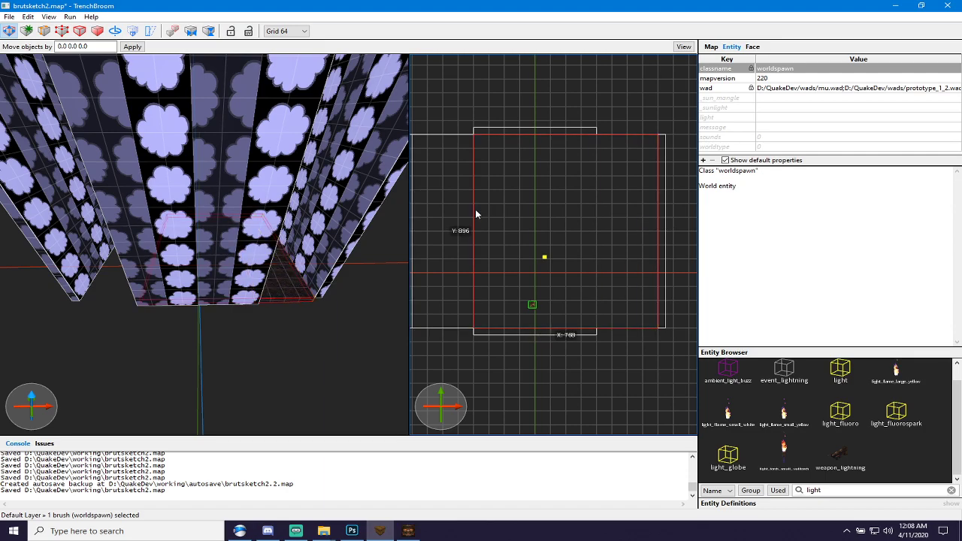
drag(477, 212, 414, 214)
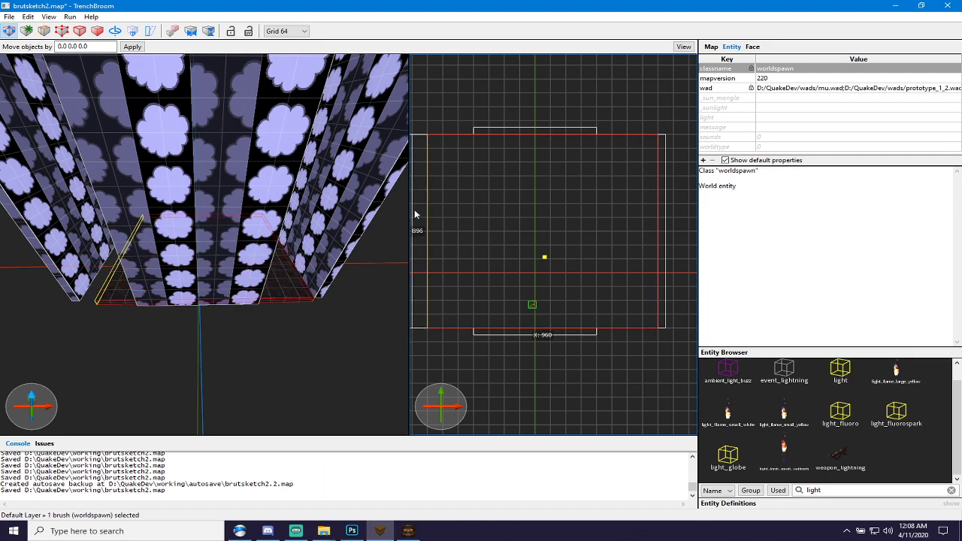
Extend the north and south wall brushes together east and west to 1024 units along X, sealing the corners.
click(511, 133)
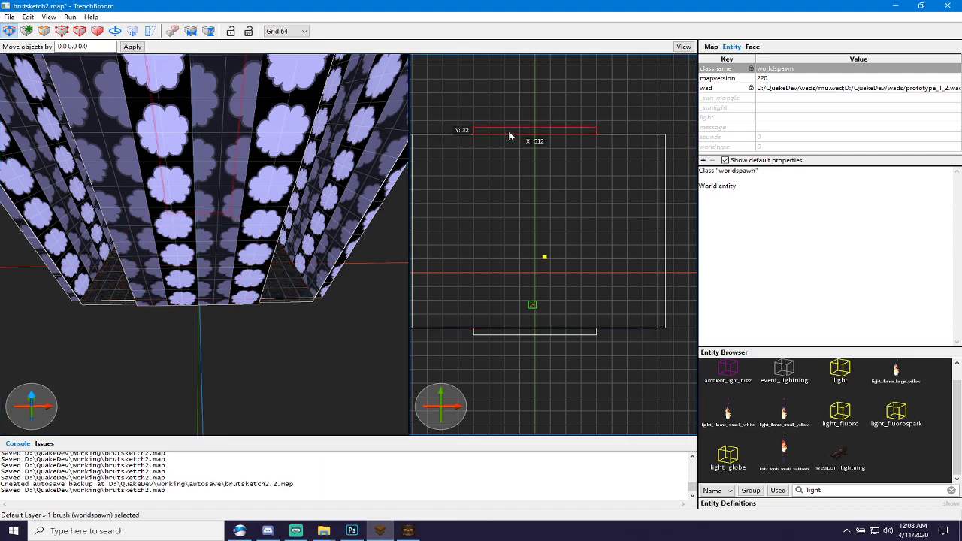
ctrl+click(560, 335)
shift+drag(627, 333, 681, 340)
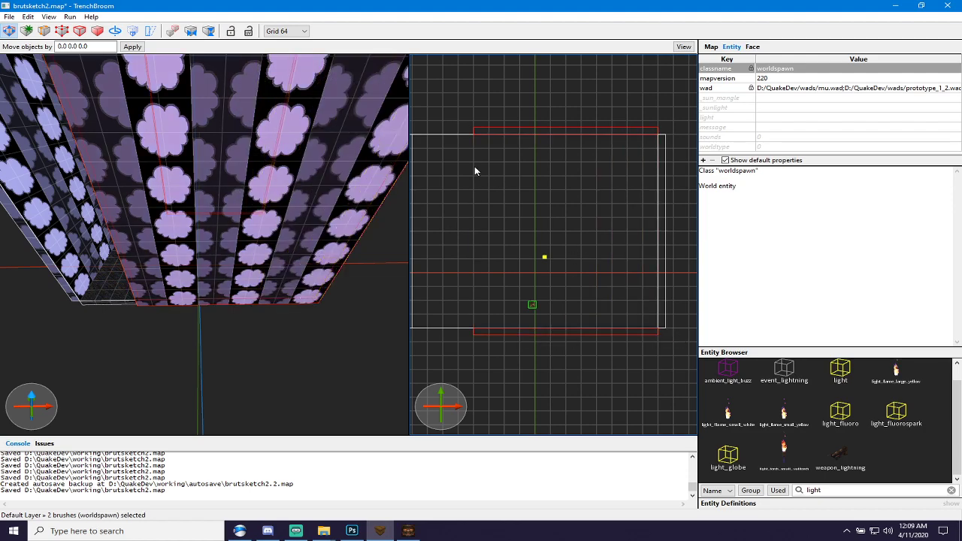
shift+drag(467, 133, 412, 129)
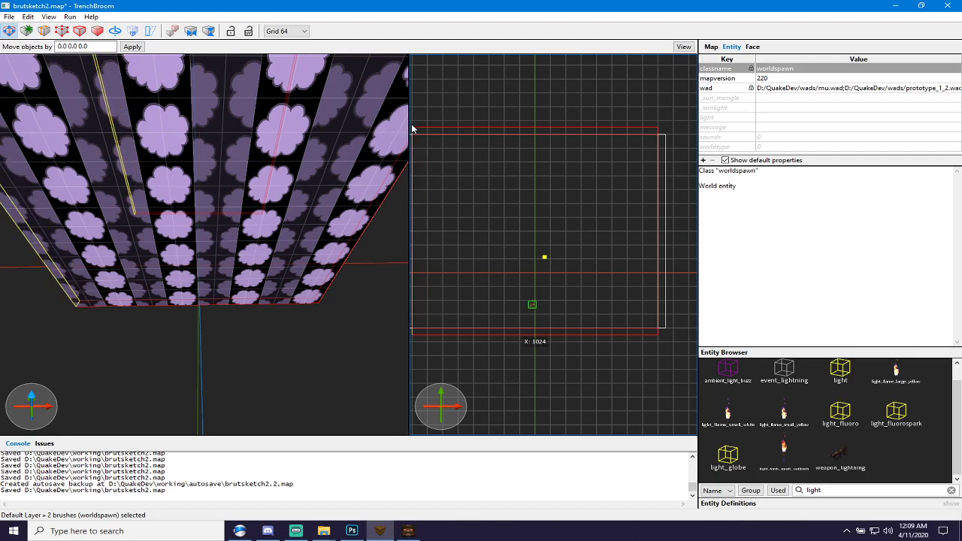
Look over the widened room's walls and floor from inside in the 3D view with nothing selected.
scroll(266, 149, up, 10)
mouse_move(278, 175)
right_down()
mouse_move(262, 152)
mouse_move(286, 160)
mouse_move(314, 214)
mouse_move(273, 214)
right_up()
scroll(272, 215, down, 5)
key(Escape)
mouse_move(230, 242)
right_down()
mouse_move(224, 227)
mouse_move(217, 261)
mouse_move(209, 258)
mouse_move(201, 175)
mouse_move(230, 170)
mouse_move(214, 157)
mouse_move(209, 200)
mouse_move(223, 224)
mouse_move(208, 189)
mouse_move(214, 210)
right_up()
scroll(223, 233, up, 2)
scroll(209, 258, up, 5)
scroll(230, 170, down, 4)
scroll(215, 157, up, 4)
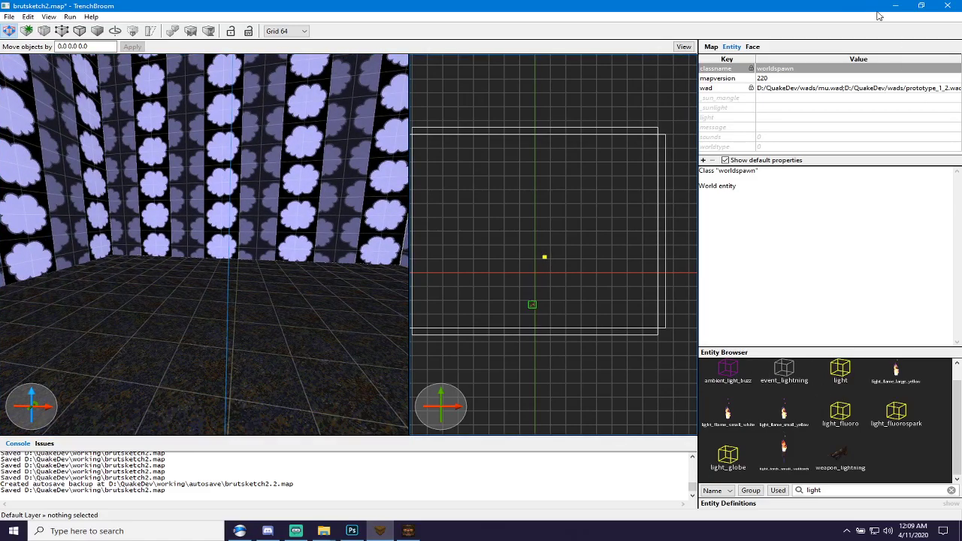
Filter the textures by "cr" and choose the concrete texture cret1_5d.
click(751, 46)
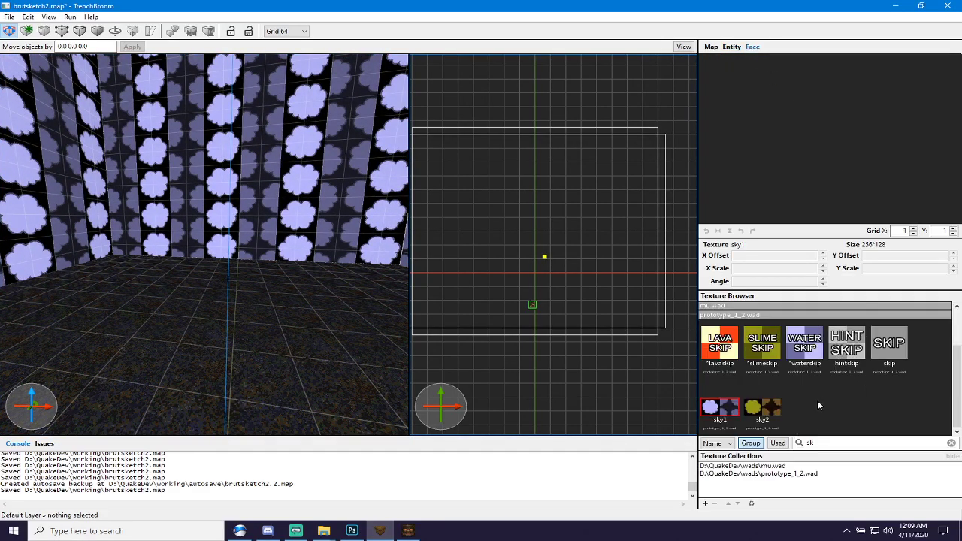
click(950, 443)
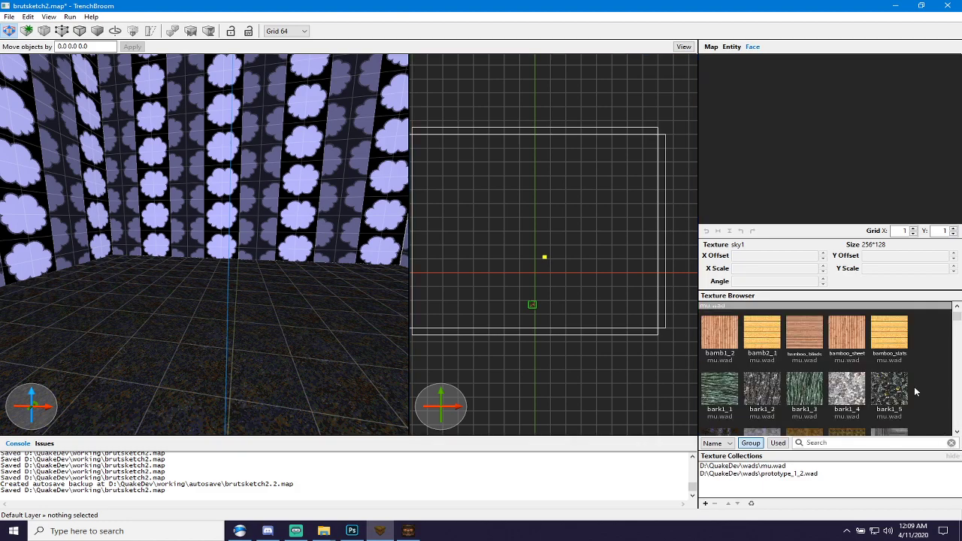
text(cr)
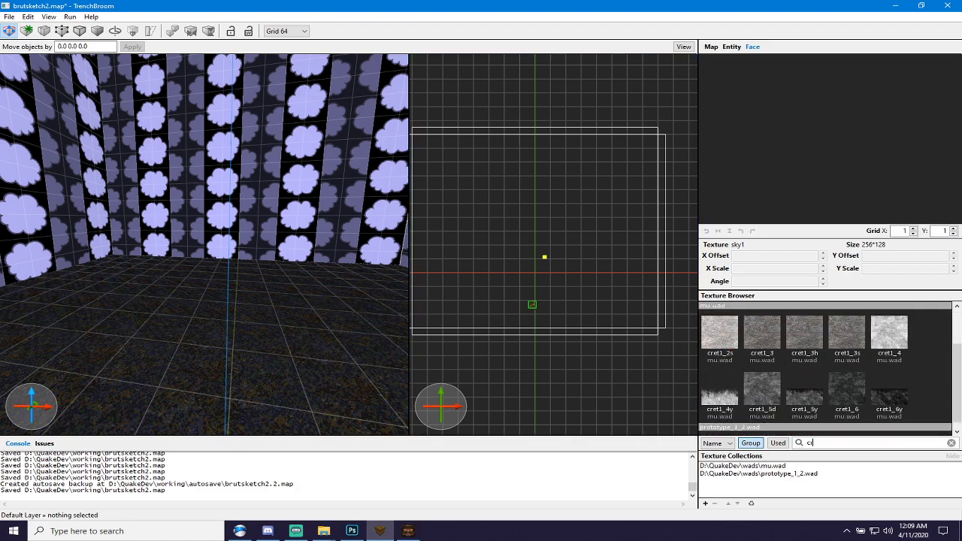
scroll(817, 365, down, 1)
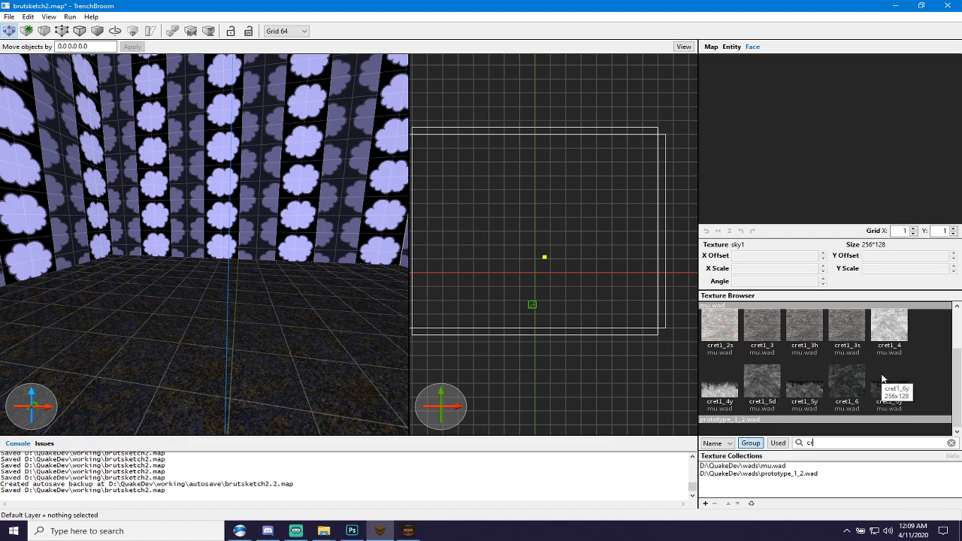
click(762, 383)
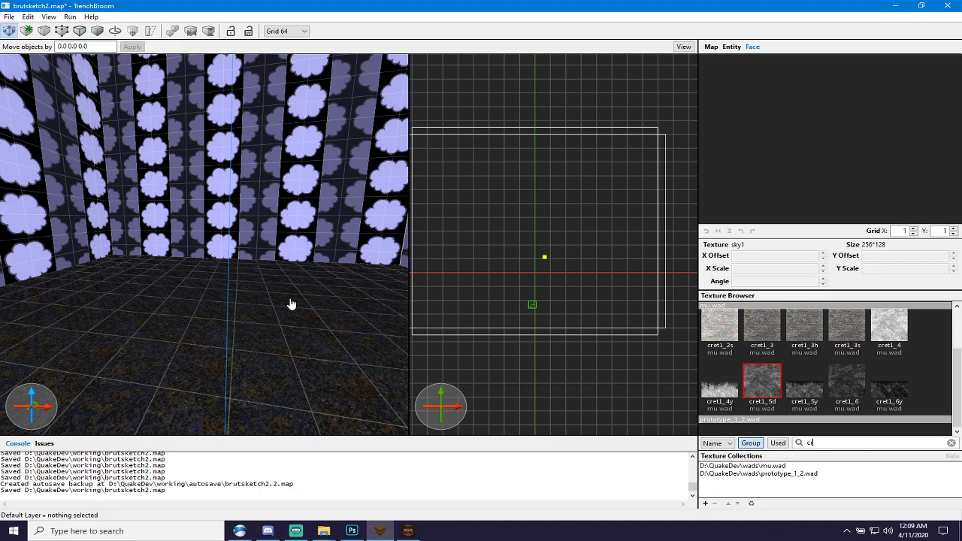
Draw a concrete block brush, 512 by 320 by 640 units, standing on the floor against the north wall.
right_drag(292, 303, 236, 300)
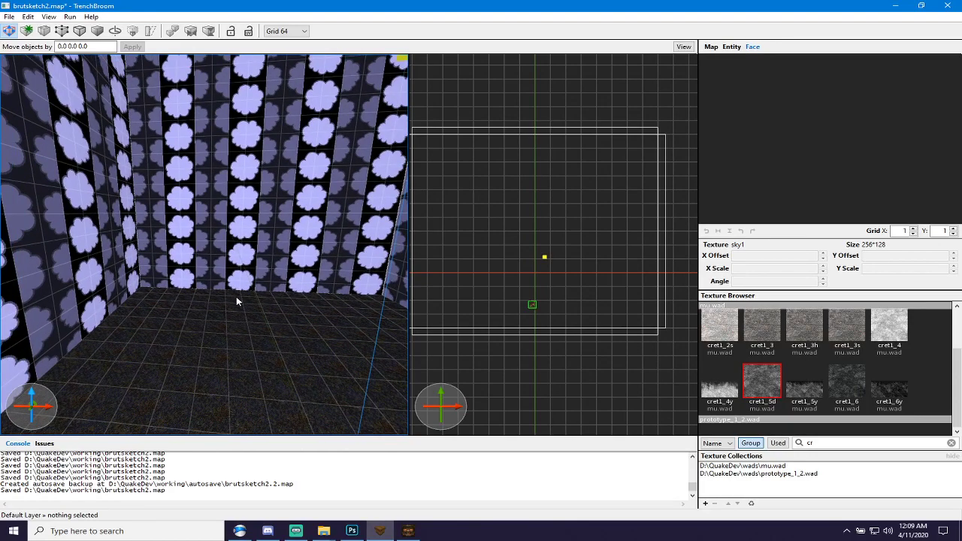
click(236, 301)
key(Escape)
key(b)
mouse_move(198, 289)
mouse_down()
mouse_move(301, 330)
mouse_move(396, 343)
mouse_move(292, 323)
mouse_move(322, 43)
mouse_move(308, 120)
mouse_up()
key(Return)
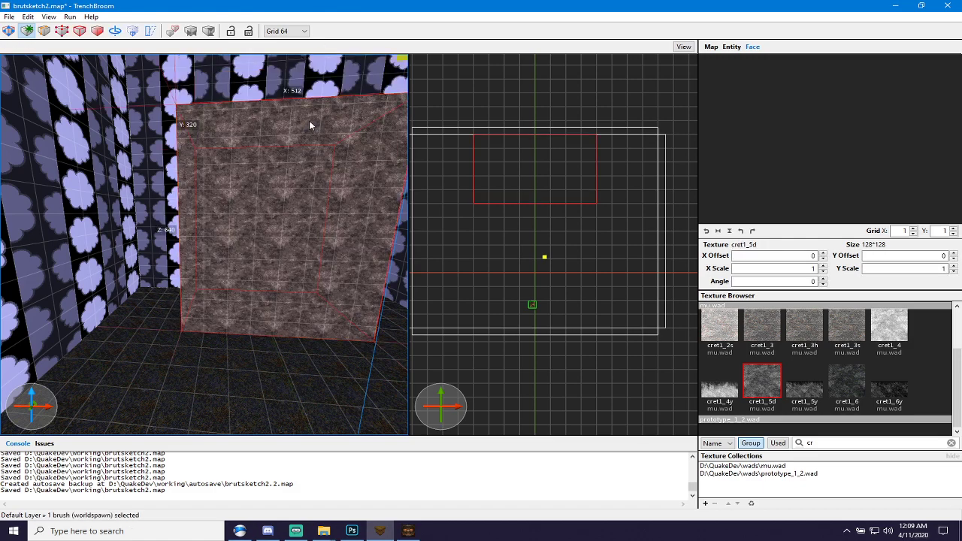
key(Escape)
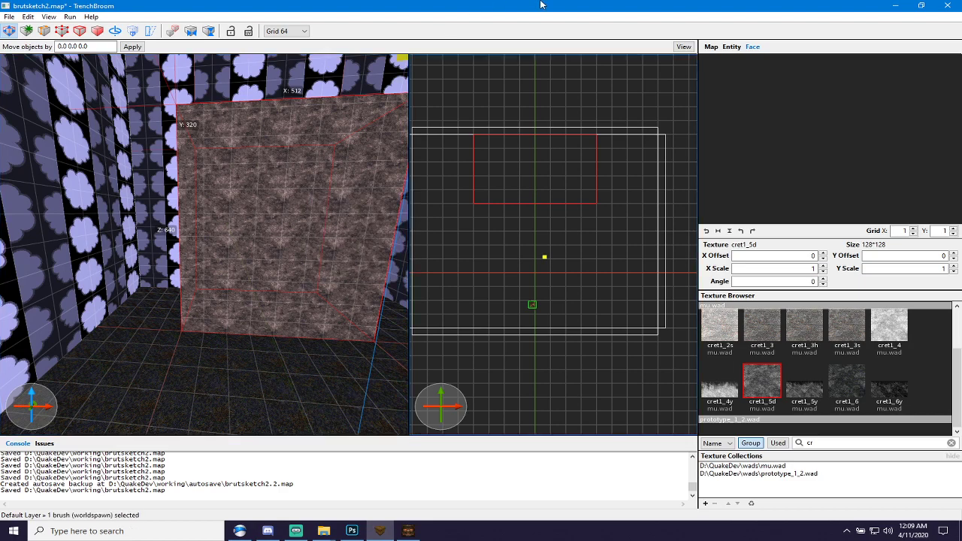
Lower the block's top in the front view and, with the grid at 32, move the light up and slightly west.
key(ctrl+Tab)
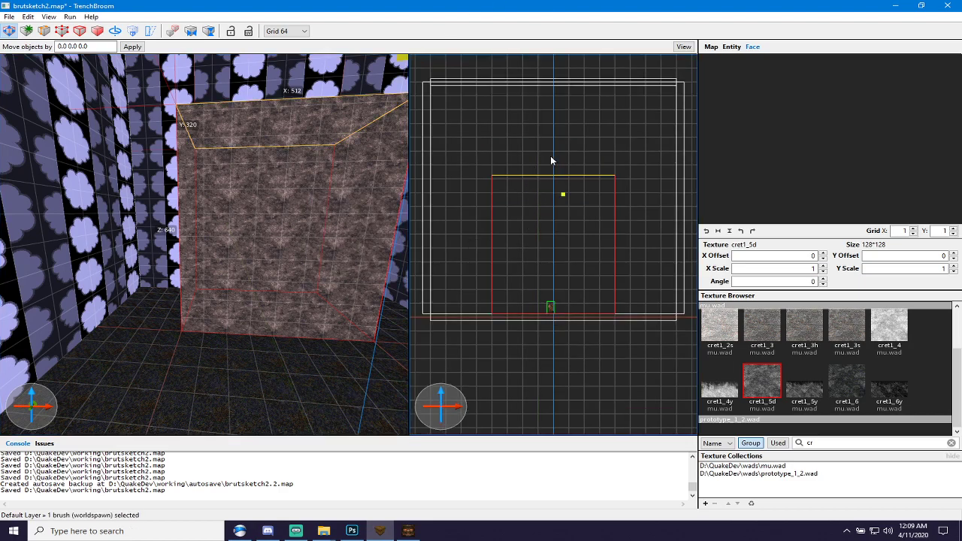
mouse_move(551, 159)
mouse_down()
mouse_move(531, 247)
mouse_move(539, 170)
mouse_move(555, 156)
mouse_up()
click(564, 196)
key(bracketleft)
click(495, 152)
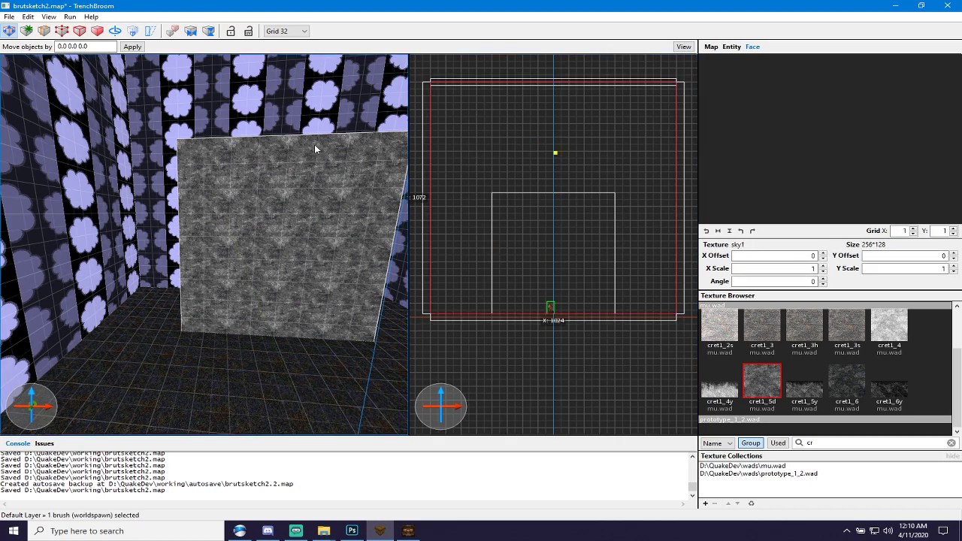
Examine the concrete block against the sky walls and compare it with the other cret textures.
mouse_move(314, 202)
right_down()
mouse_move(316, 220)
mouse_move(287, 222)
mouse_move(304, 256)
mouse_move(407, 303)
mouse_move(353, 294)
mouse_move(286, 260)
mouse_move(281, 229)
mouse_move(332, 322)
mouse_move(294, 257)
mouse_move(281, 266)
mouse_move(293, 262)
right_up()
click(286, 223)
right_drag(279, 224, 301, 211)
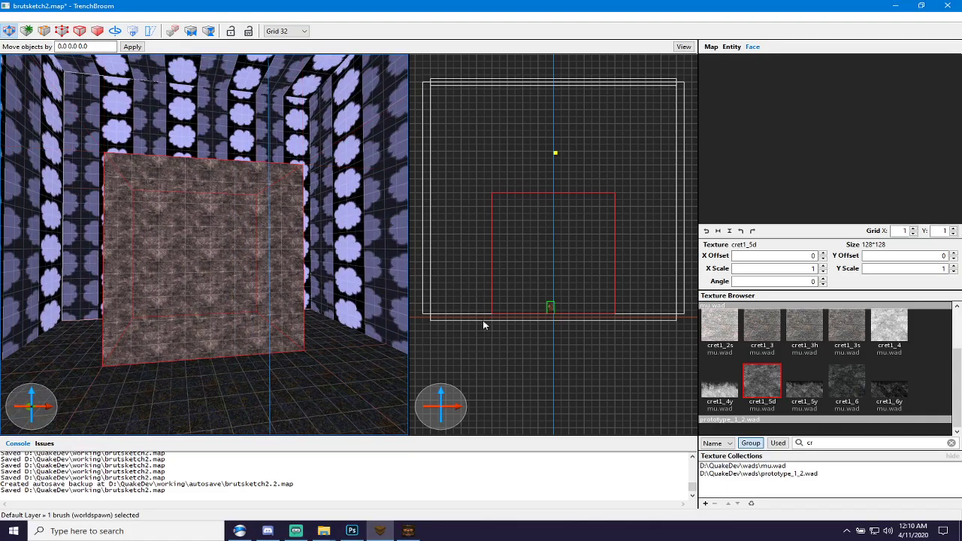
click(509, 145)
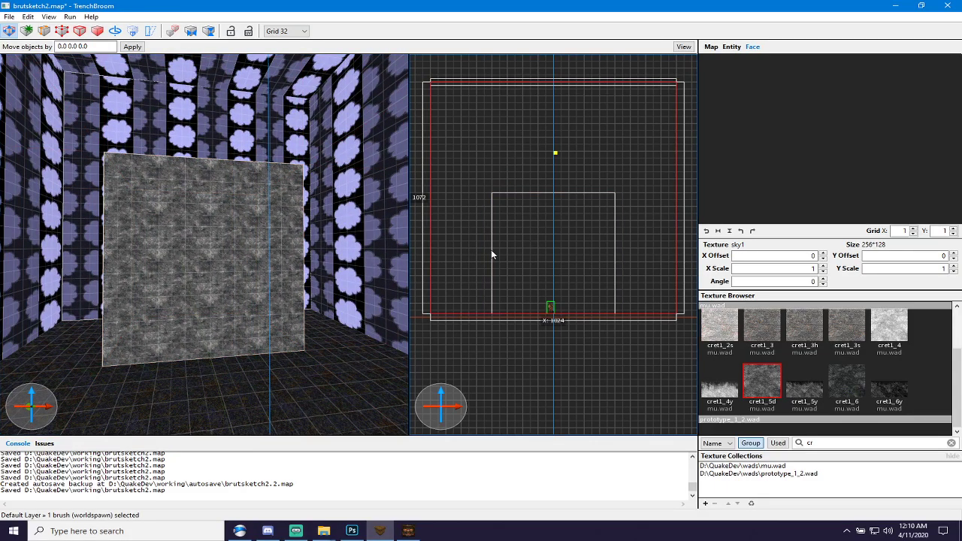
click(158, 258)
right_drag(158, 254, 329, 326)
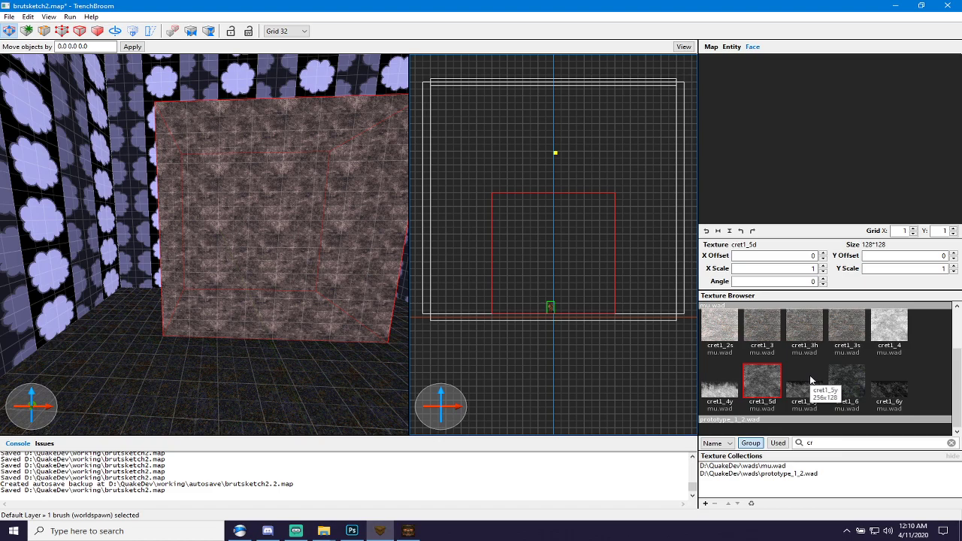
scroll(843, 356, up, 2)
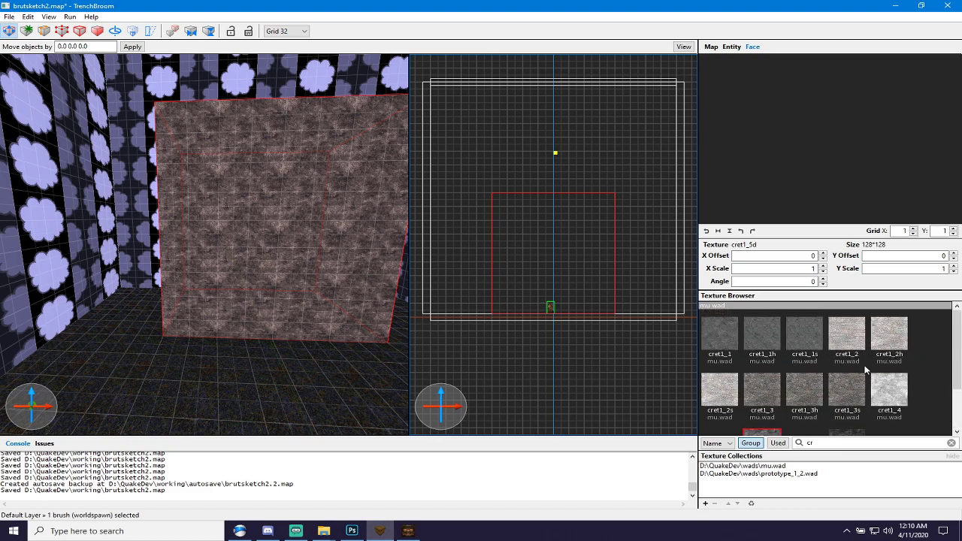
scroll(840, 396, down, 2)
scroll(841, 398, up, 2)
scroll(841, 398, down, 2)
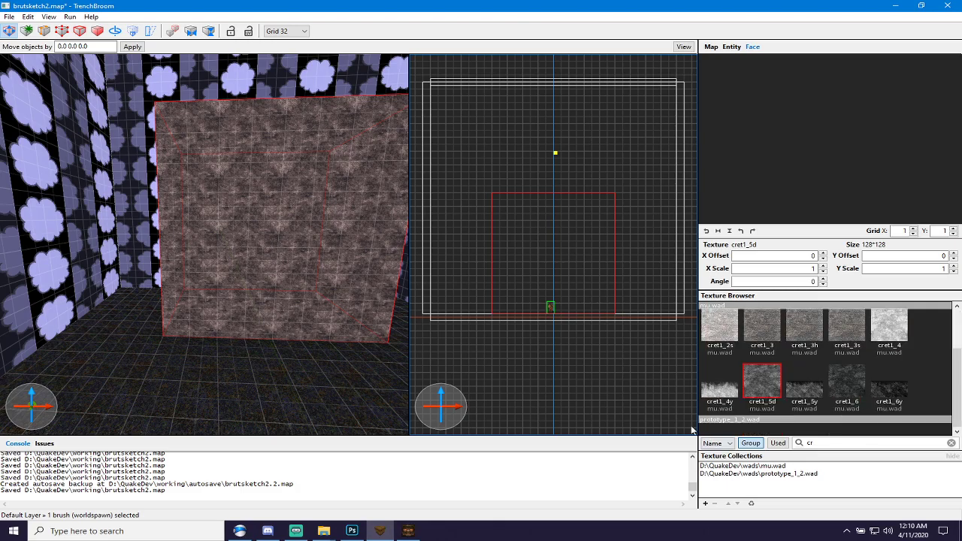
Examine the concrete block's proportions within the room from the front and from above in the 3D view.
mouse_move(284, 291)
right_down()
mouse_move(314, 284)
mouse_move(274, 293)
mouse_move(287, 283)
mouse_move(205, 285)
mouse_move(215, 291)
mouse_move(215, 280)
right_up()
key(Escape)
key(d)
key(s)
key(s)
key(w)
key(a)
key(d)
key(d)
key(s)
key(a)
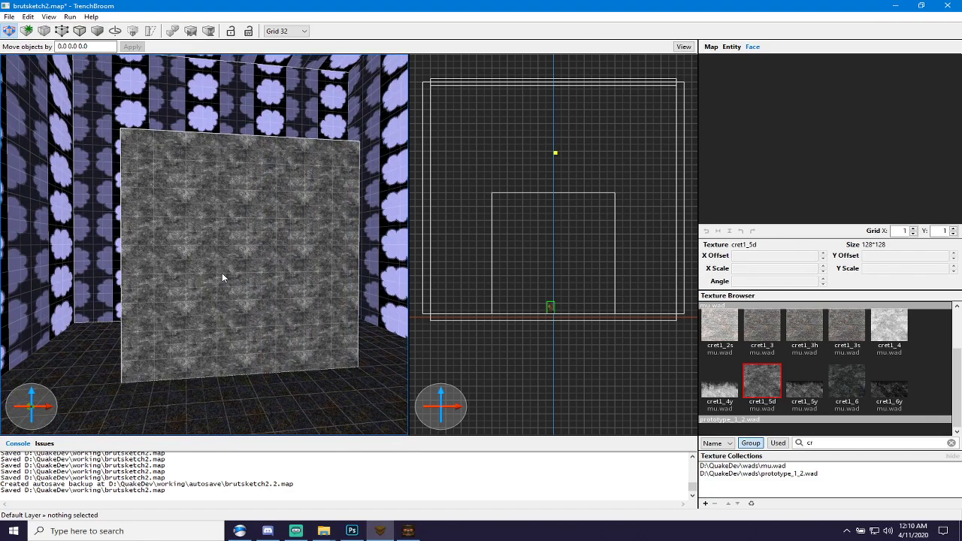
click(222, 274)
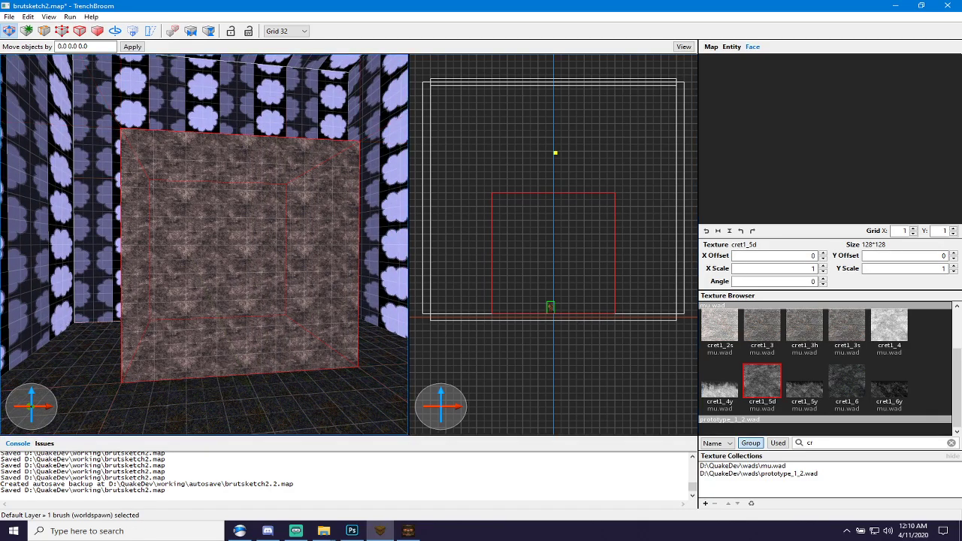
key(alt+Tab)
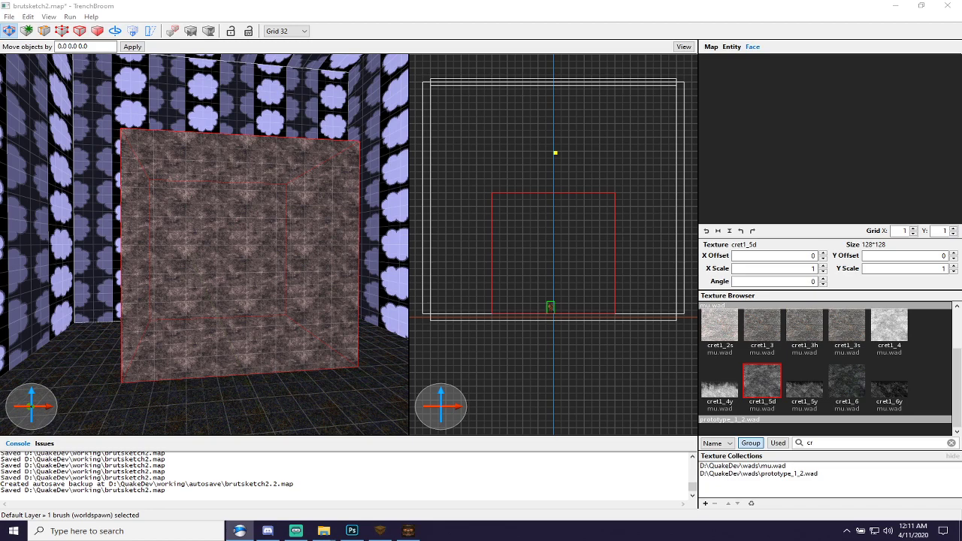
click(524, 4)
mouse_move(230, 192)
right_down()
mouse_move(241, 155)
mouse_move(211, 234)
mouse_move(241, 244)
mouse_move(210, 230)
mouse_move(247, 232)
mouse_move(237, 259)
right_up()
key(Escape)
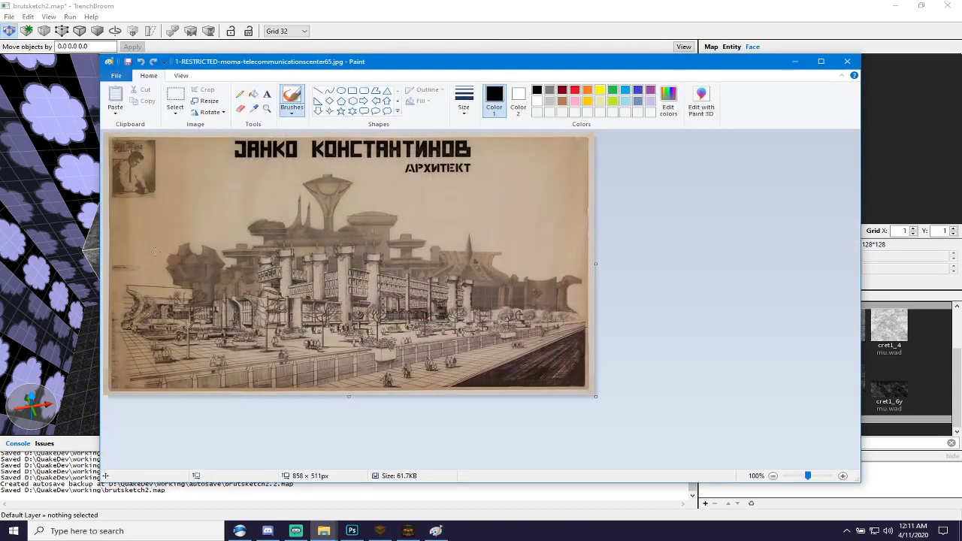
Close the telecommunicationscenter65 drawing in Paint and move its Photos window out of the way of the TrenchBroom editor.
click(842, 60)
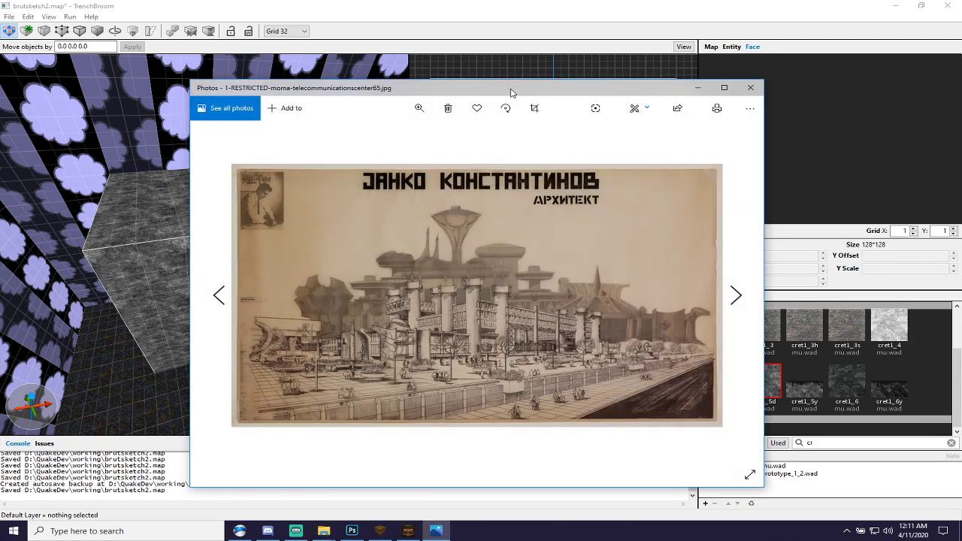
drag(510, 92, 0, 45)
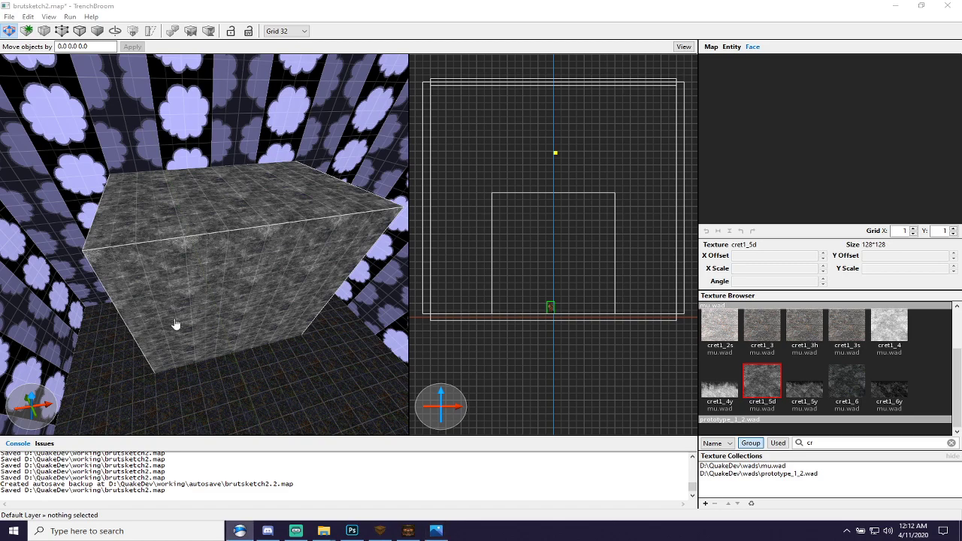
click(585, 18)
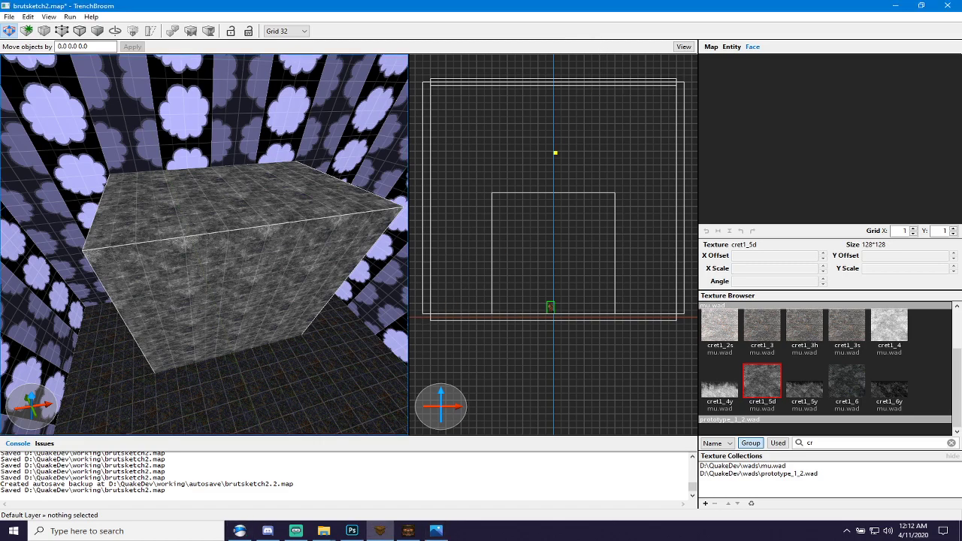
key(alt+Tab)
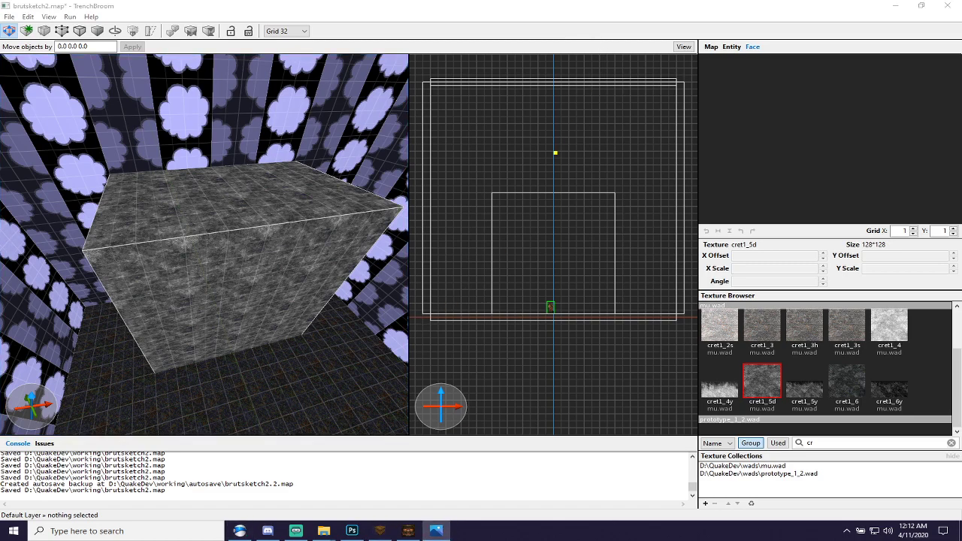
Clear the selection of the concrete block and choose the darker concrete texture cret1_6.
click(140, 301)
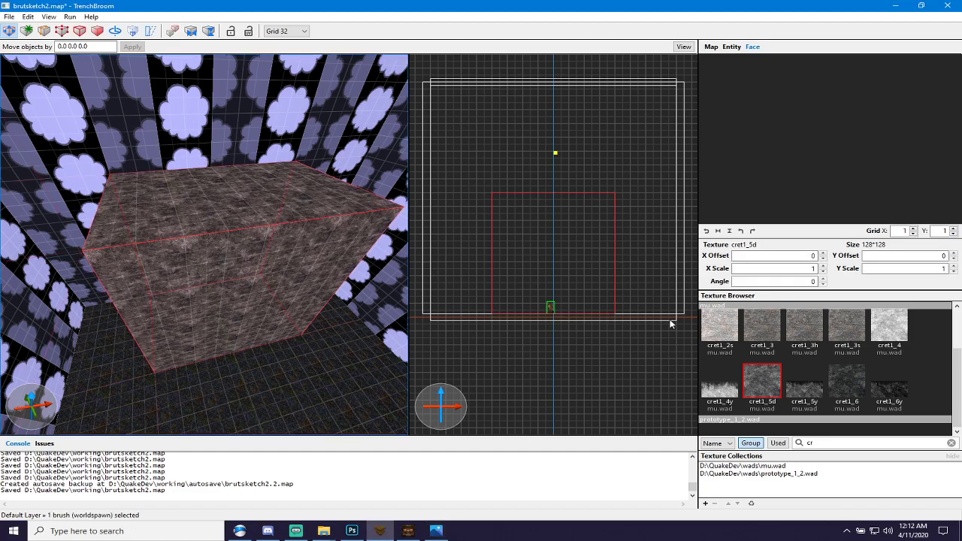
key(Escape)
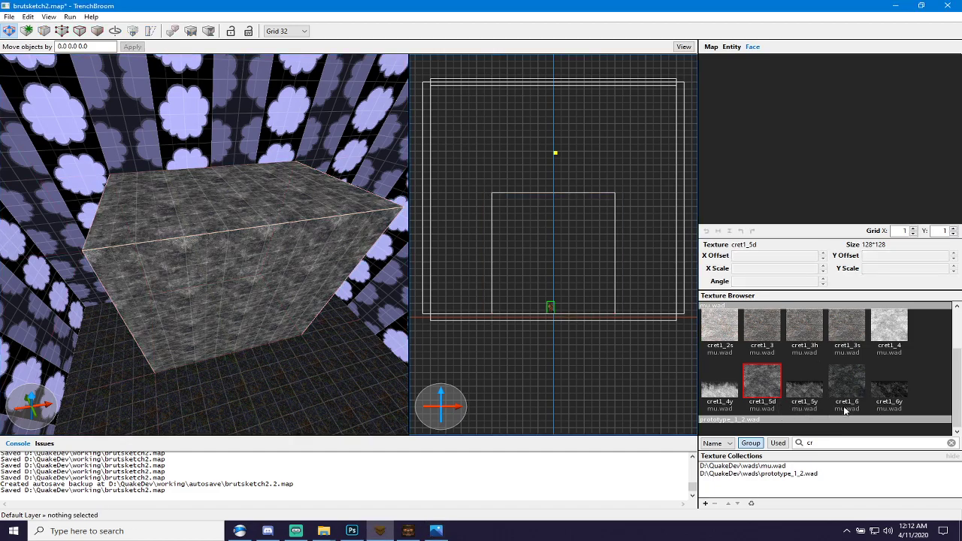
click(857, 384)
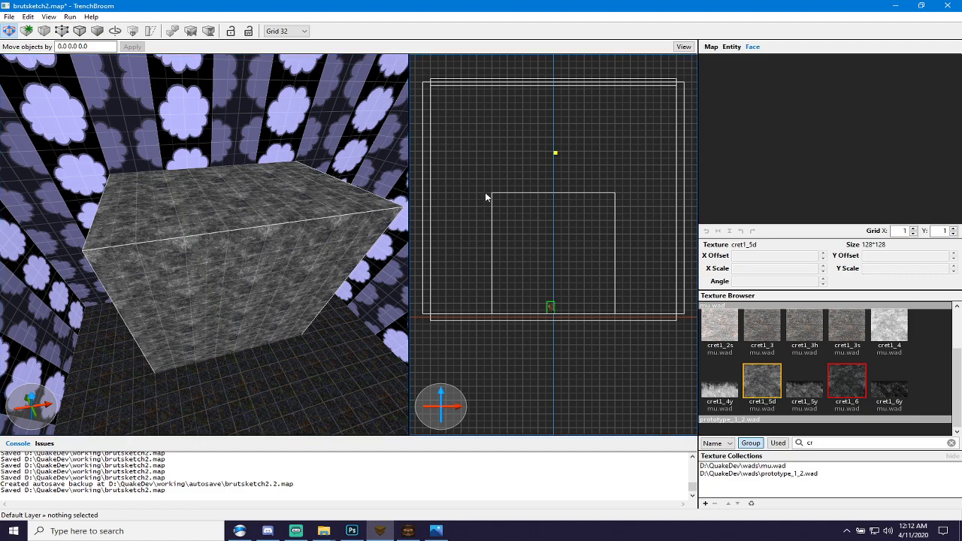
Draw a cret1_6 concrete pillar 32 units thick against the concrete block's left side and set the grid to 16.
mouse_move(488, 198)
mouse_down()
mouse_move(496, 313)
mouse_move(488, 318)
mouse_move(487, 310)
mouse_move(528, 303)
mouse_up()
scroll(490, 320, up, 5)
key(bracketleft)
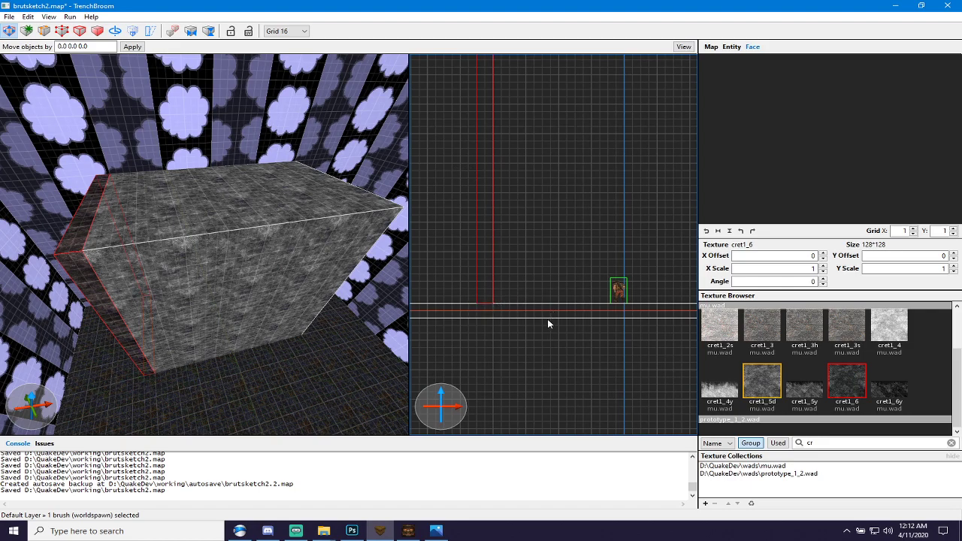
Lower the floor brush by one 16-unit grid step and extend the concrete pillar down to meet it.
scroll(512, 295, down, 1)
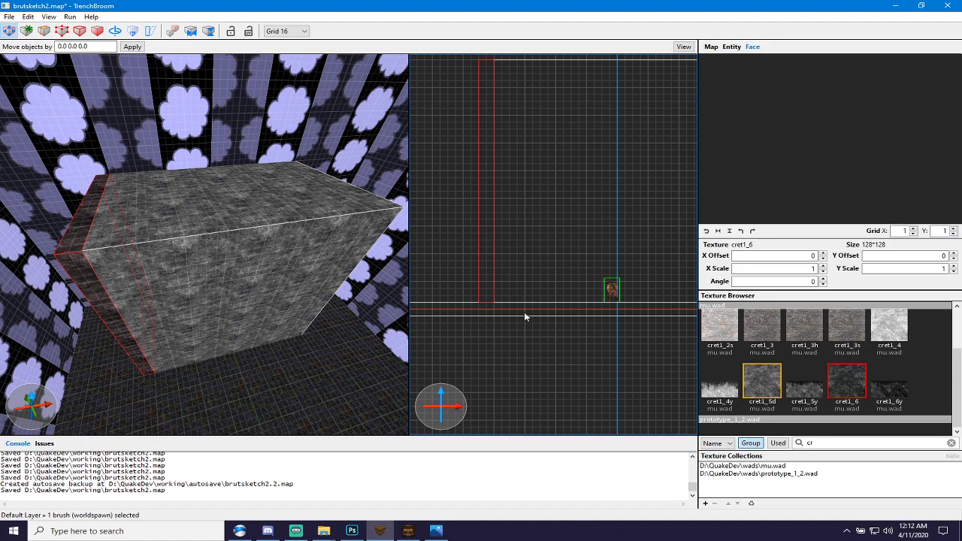
click(524, 312)
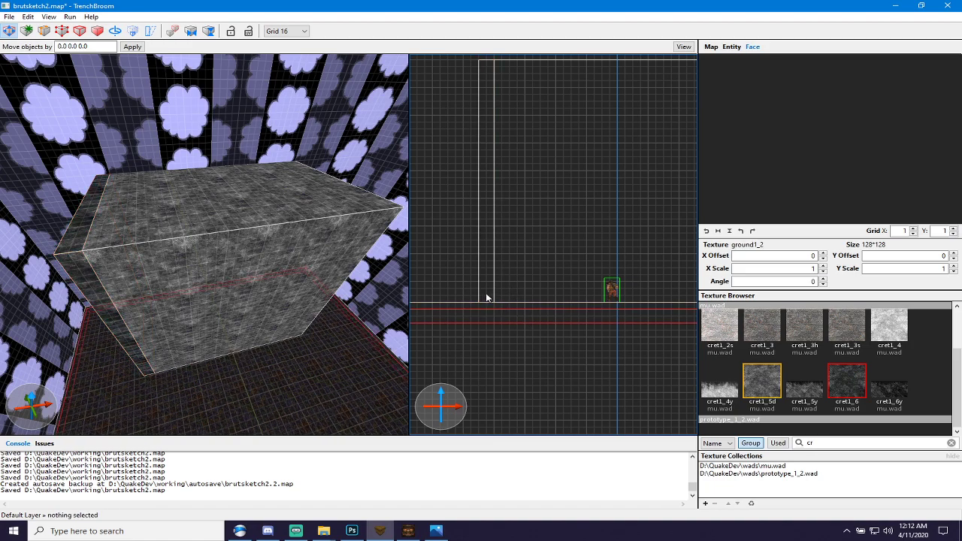
click(490, 304)
scroll(520, 297, down, 1)
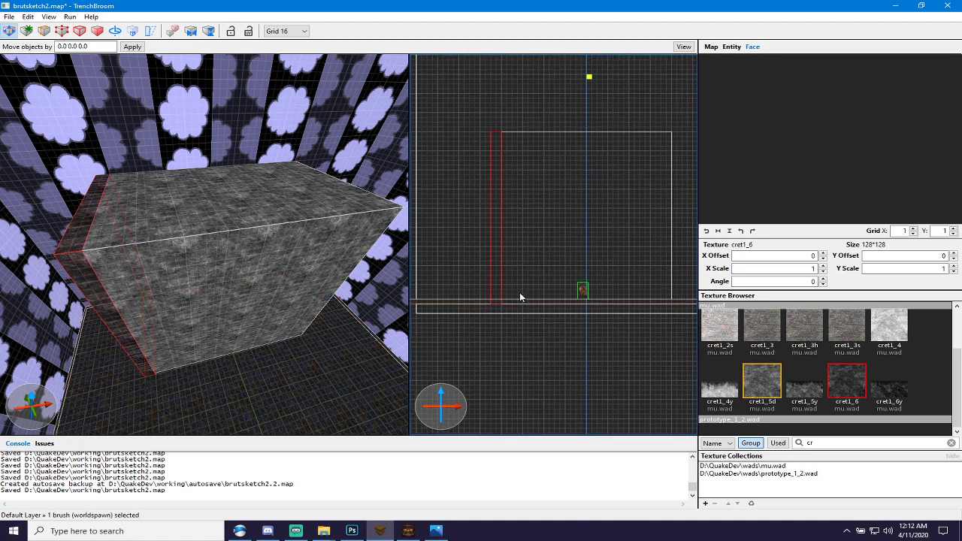
Extend the side sky walls and the concrete block down to the lowered floor.
scroll(519, 295, down, 3)
scroll(519, 295, up, 2)
click(460, 296)
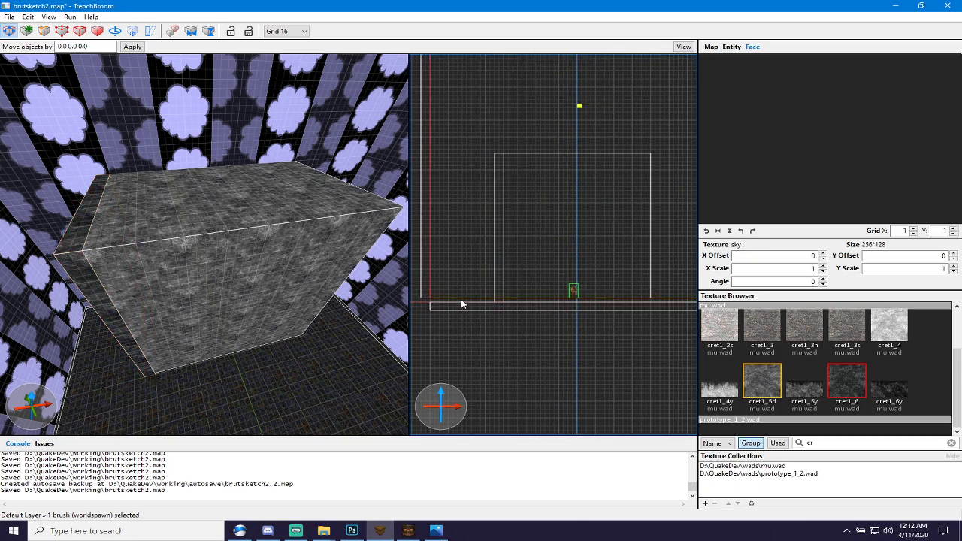
click(430, 300)
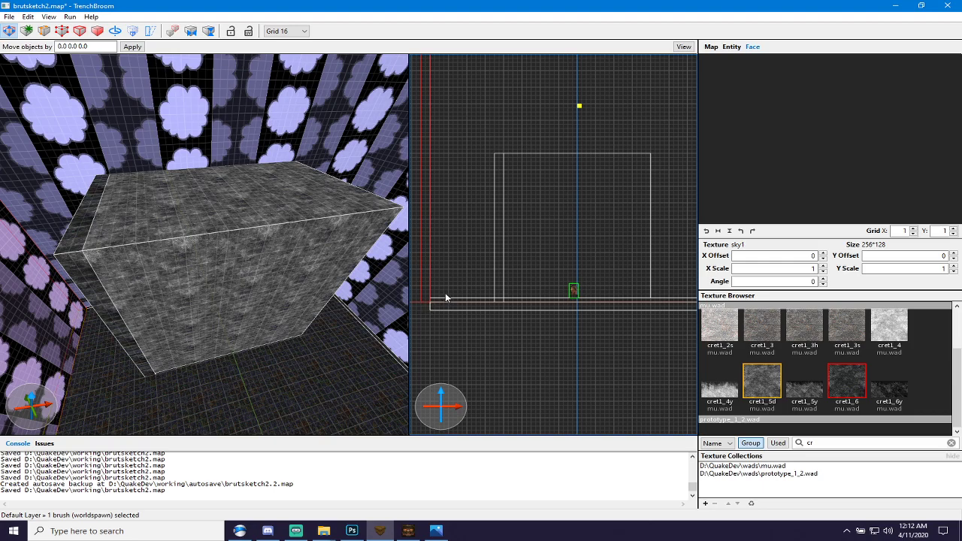
scroll(501, 312, down, 2)
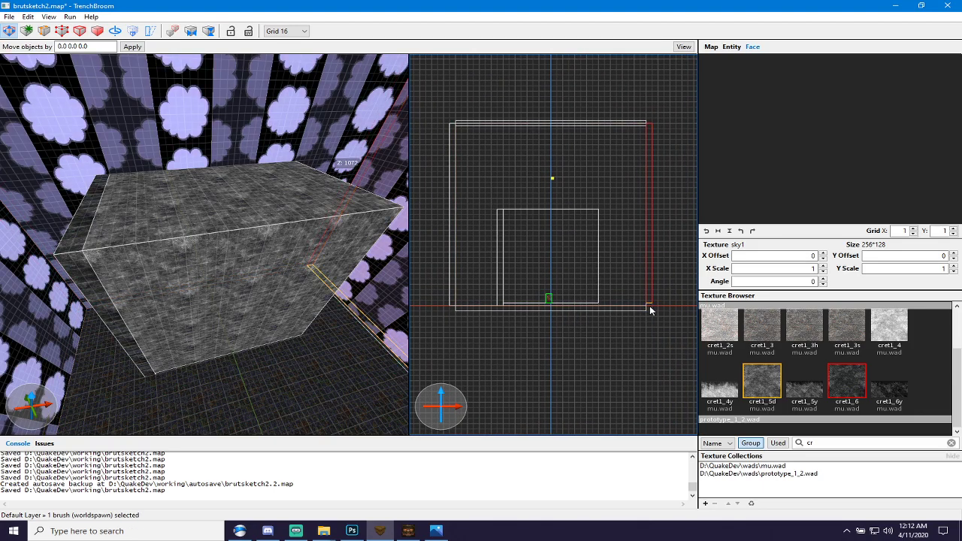
click(579, 303)
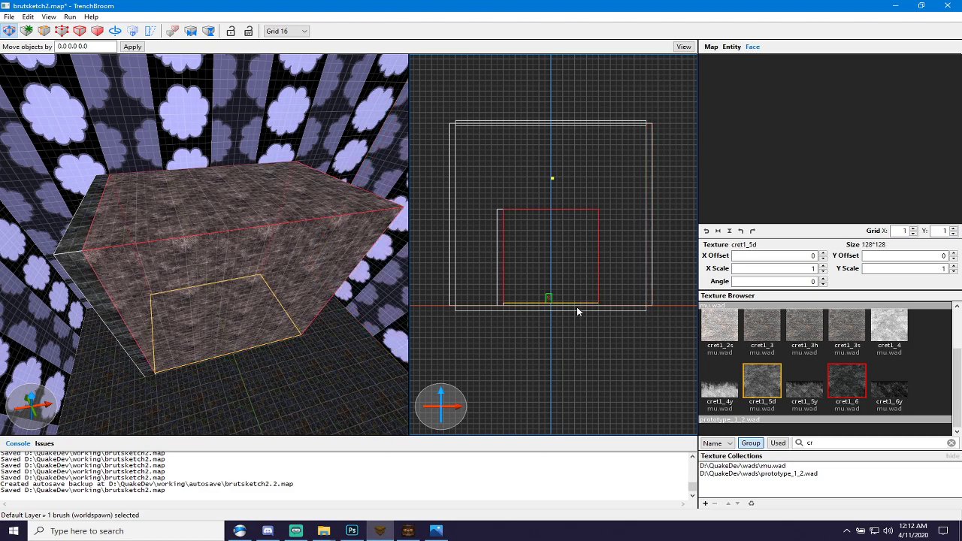
Deepen the pillar to 384 units and place a copy on the block's opposite side, flush with the back sky wall.
click(85, 282)
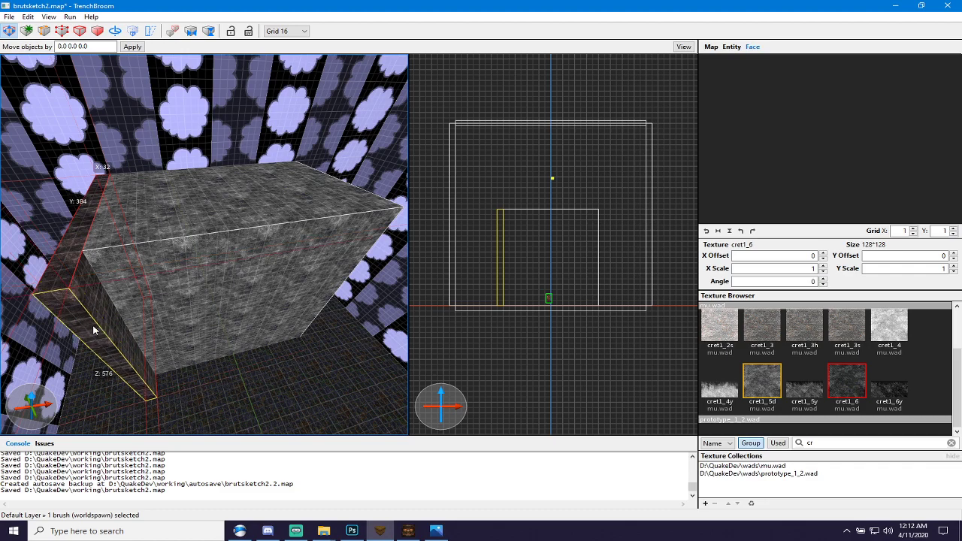
mouse_move(77, 269)
mouse_down()
mouse_move(242, 256)
mouse_move(445, 216)
mouse_up()
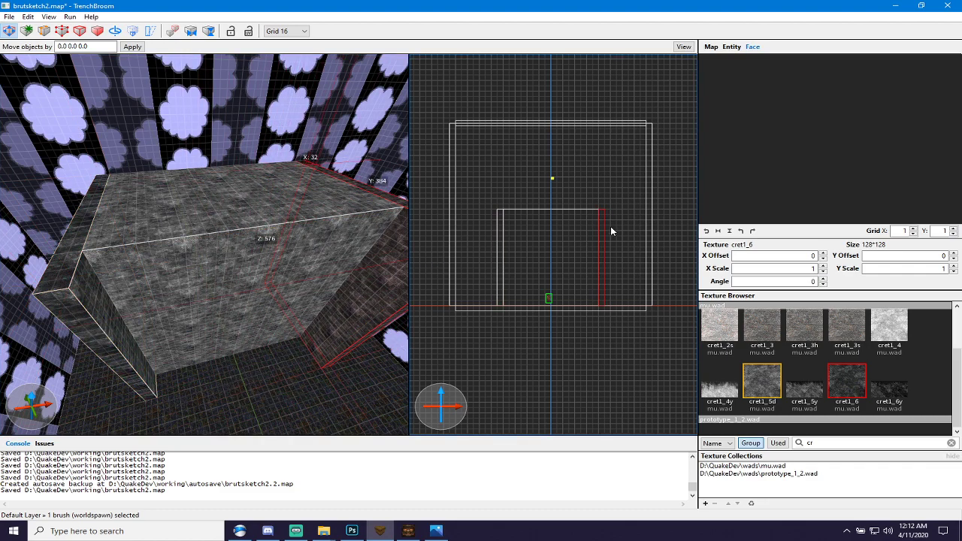
key(space)
key(space)
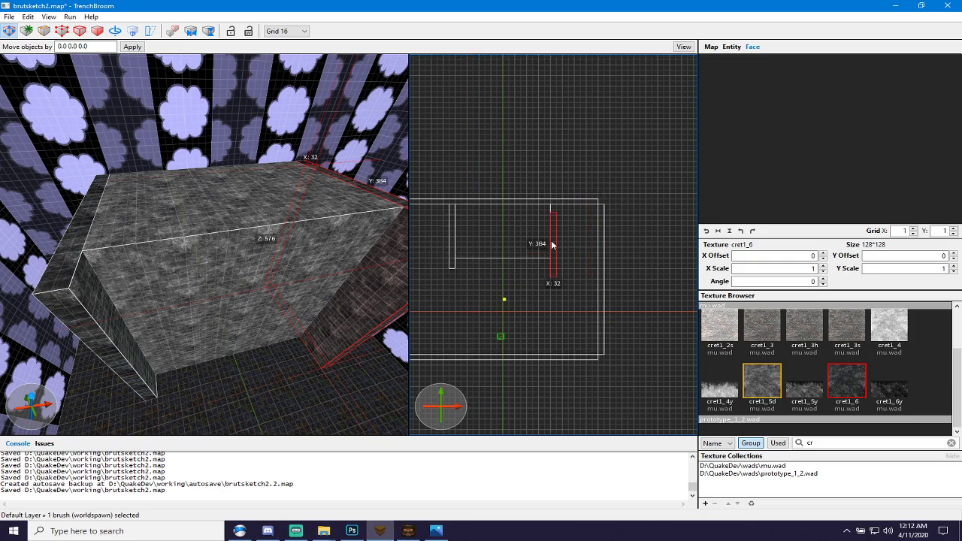
drag(552, 234, 552, 230)
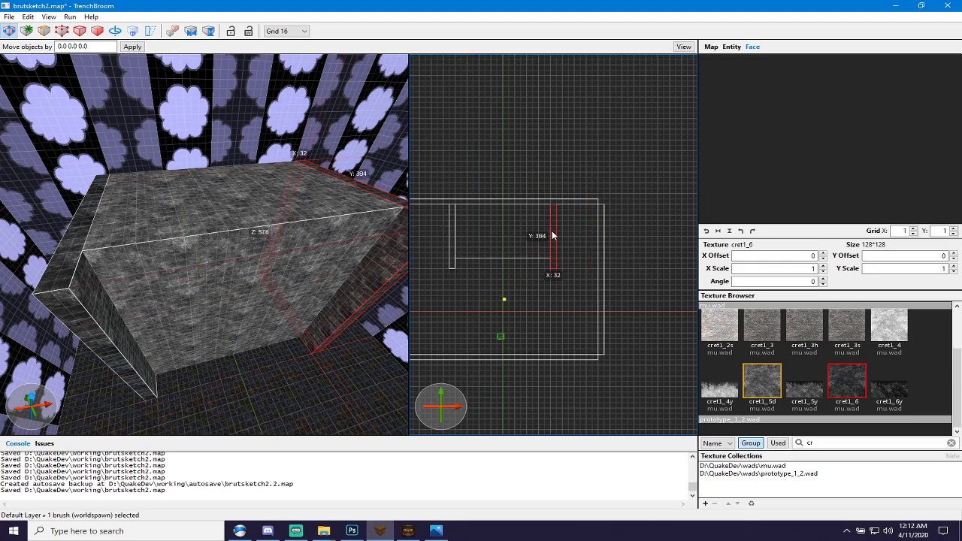
Examine the concrete block and its two side pillars from the front and from above in the 3D view.
key(w)
key(d)
mouse_move(260, 274)
right_down()
mouse_move(245, 291)
mouse_move(242, 274)
mouse_move(228, 274)
right_up()
key(s)
key(a)
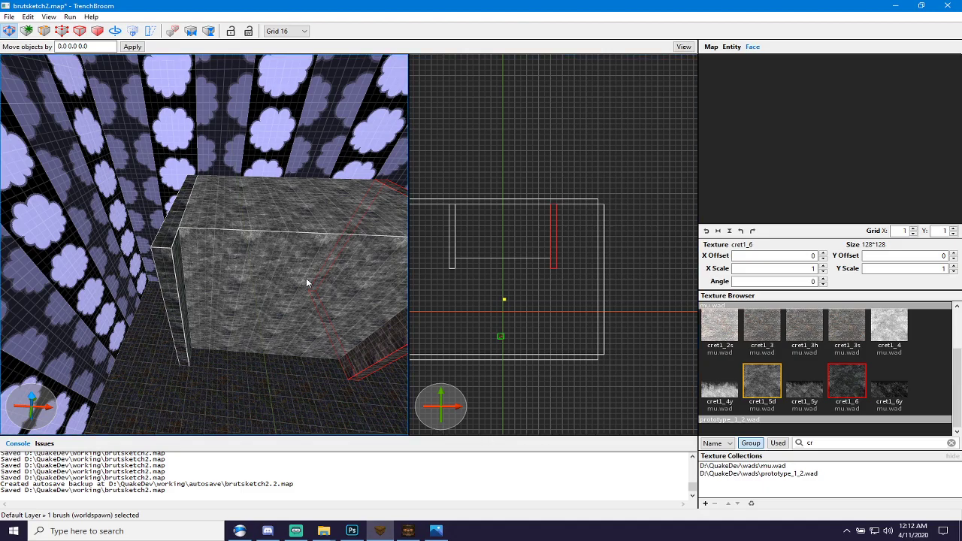
right_drag(306, 277, 305, 319)
key(w)
key(s)
key(s)
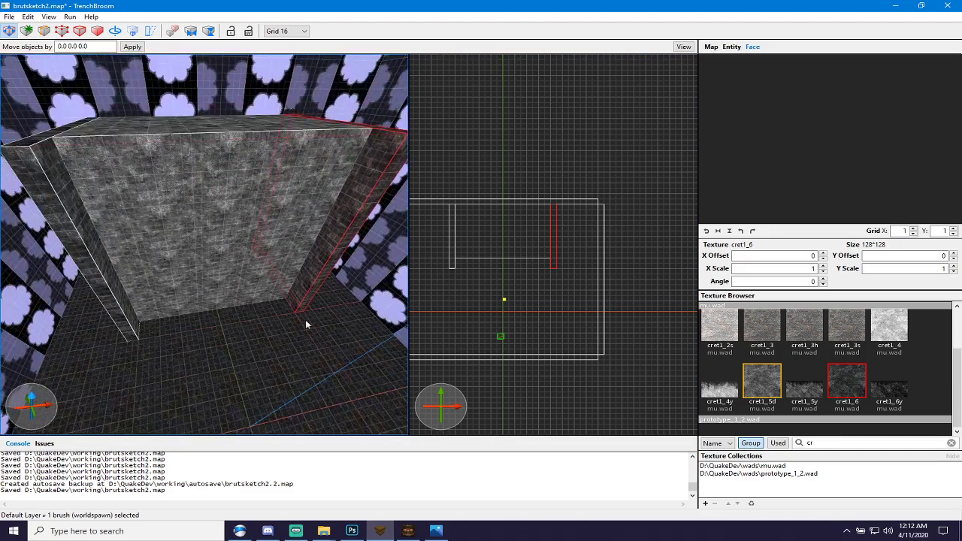
Select the floor brush and filter the texture browser for "met" textures.
click(262, 357)
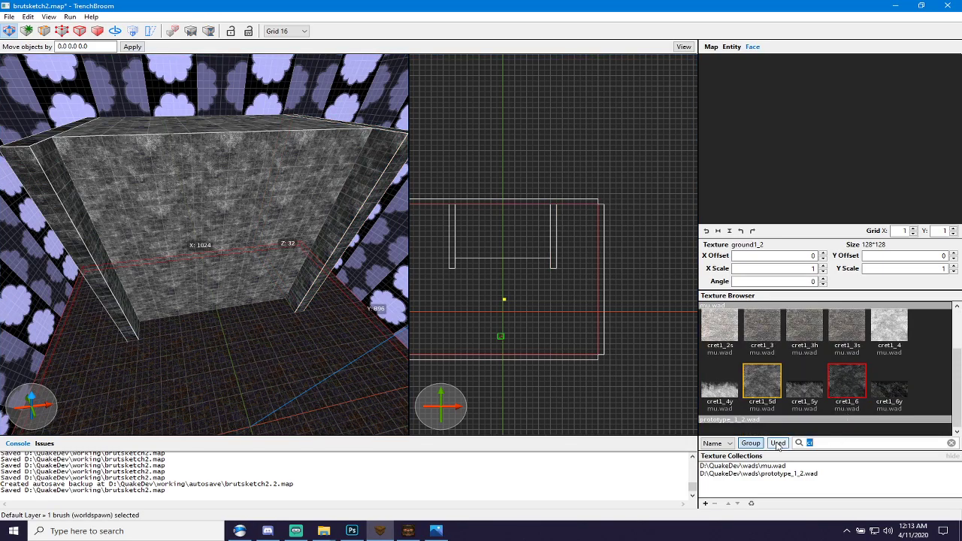
key(BackSpace)
key(BackSpace)
text(met)
scroll(810, 397, up, 2)
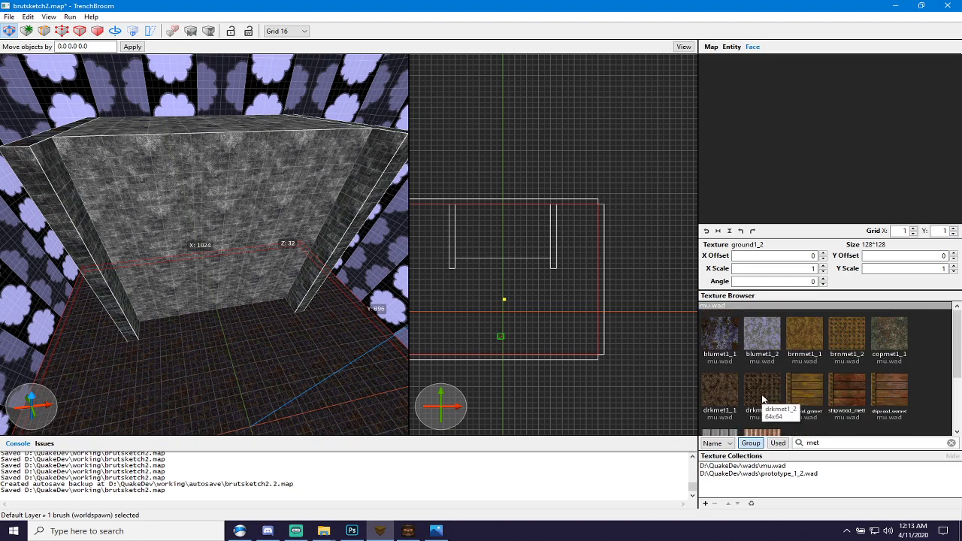
Try the brnmet1_2 texture on the floor brush, undo it and clear the selection.
click(853, 331)
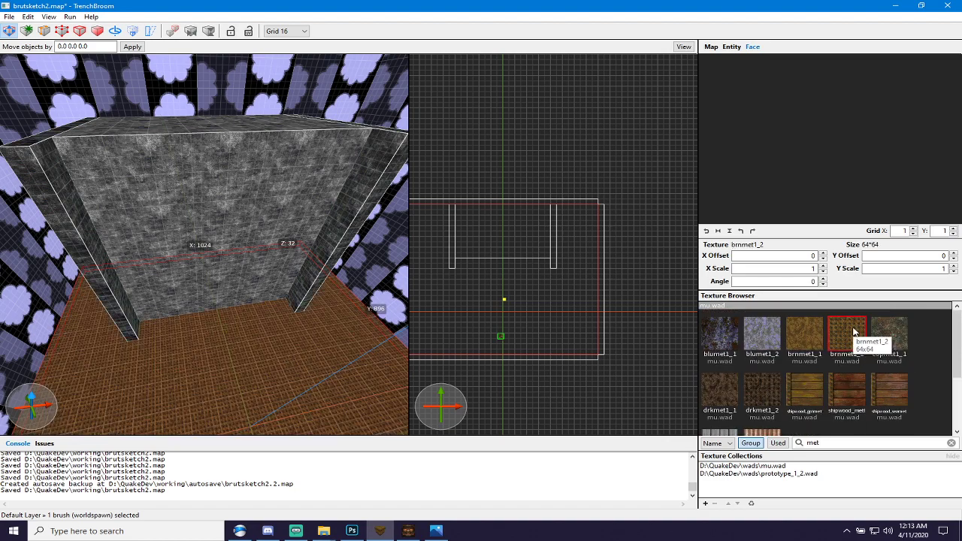
key(ctrl+z)
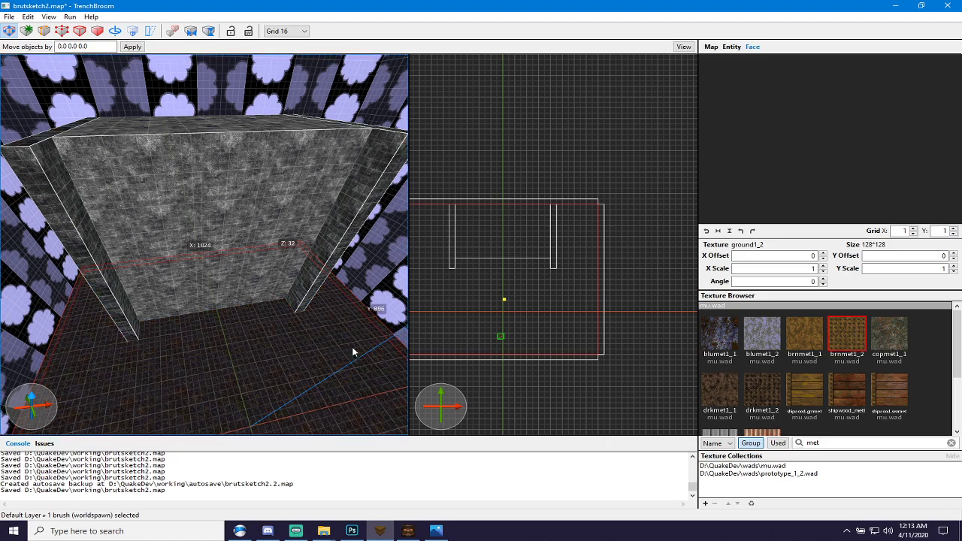
key(Escape)
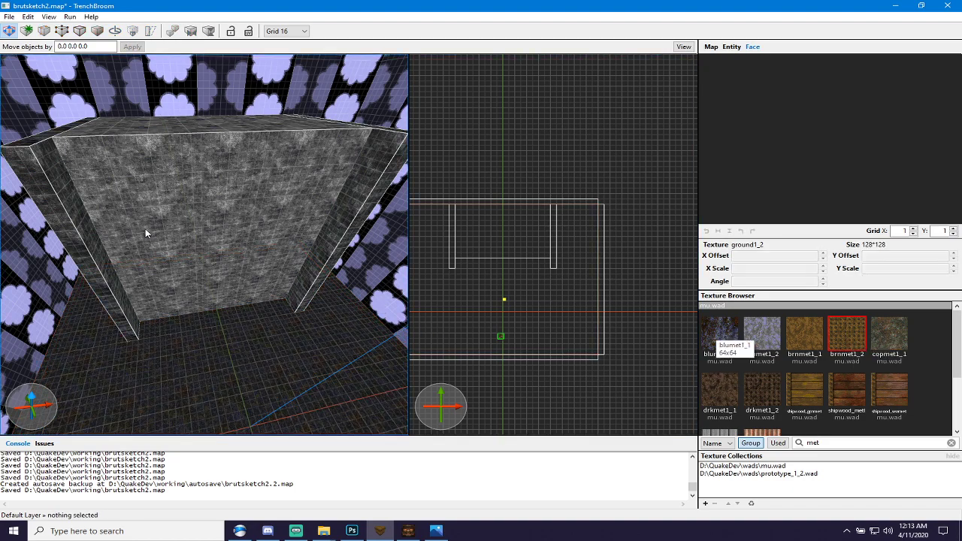
Draw a ledge across the concrete block's front between the two pillars, 512 units long, 48 deep and 16 high.
right_drag(163, 272, 138, 275)
scroll(204, 287, up, 5)
scroll(196, 255, down, 4)
scroll(189, 260, down, 5)
mouse_move(134, 275)
mouse_down()
mouse_move(453, 286)
mouse_move(436, 286)
mouse_up()
shift+drag(286, 283, 277, 272)
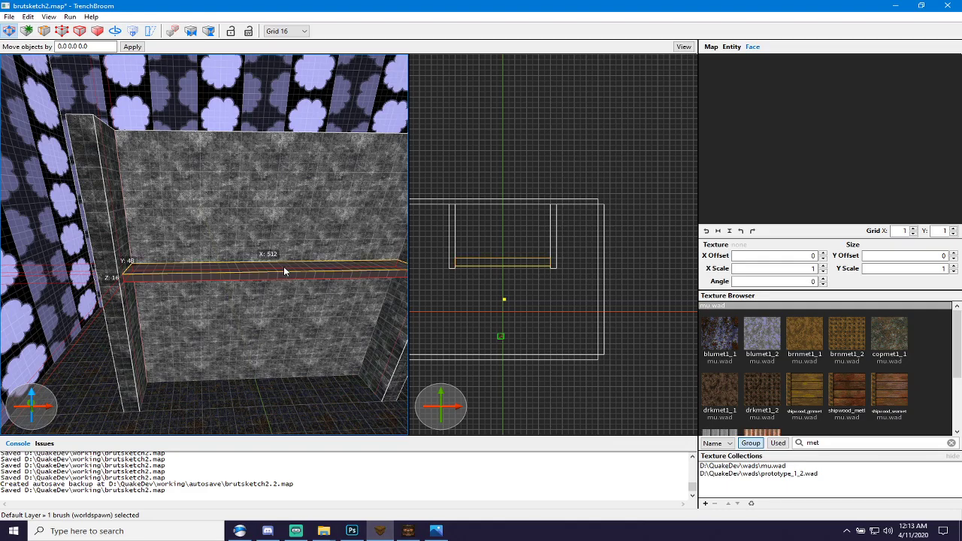
Raise the ledge's height to 32 units and apply the brnmet1_2 texture to it.
mouse_move(315, 288)
right_down()
mouse_move(290, 300)
mouse_move(325, 320)
mouse_move(283, 273)
mouse_move(278, 322)
mouse_move(274, 294)
mouse_move(282, 295)
right_up()
key(alt+Tab)
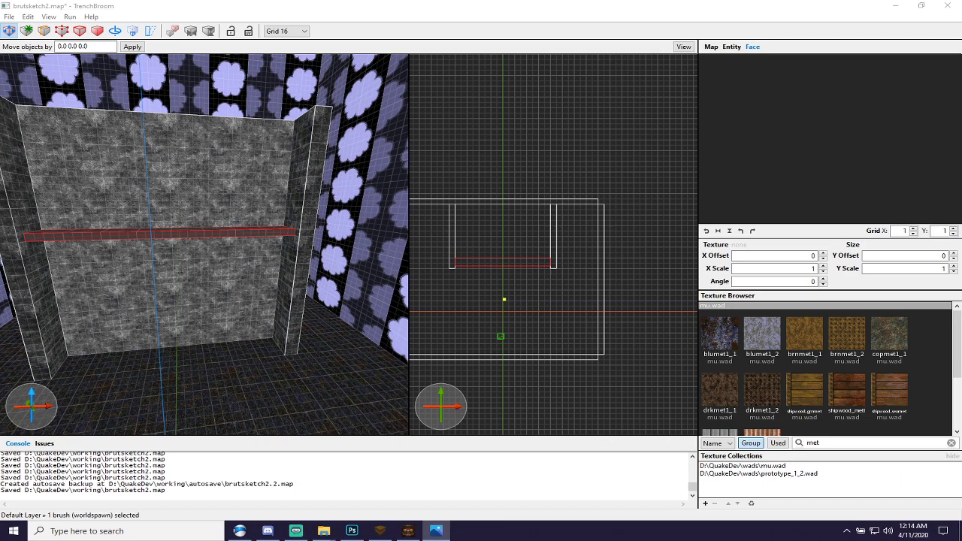
click(212, 3)
drag(154, 239, 157, 228)
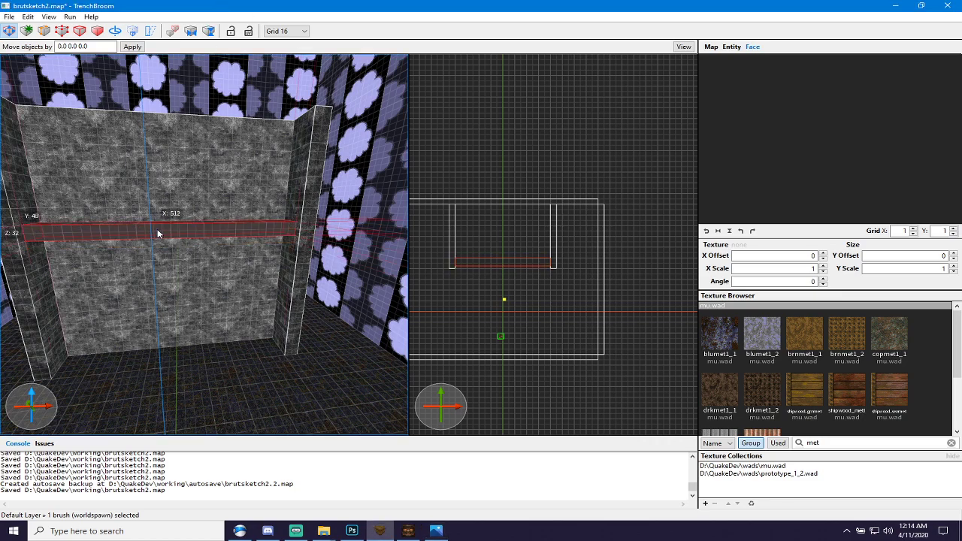
click(846, 335)
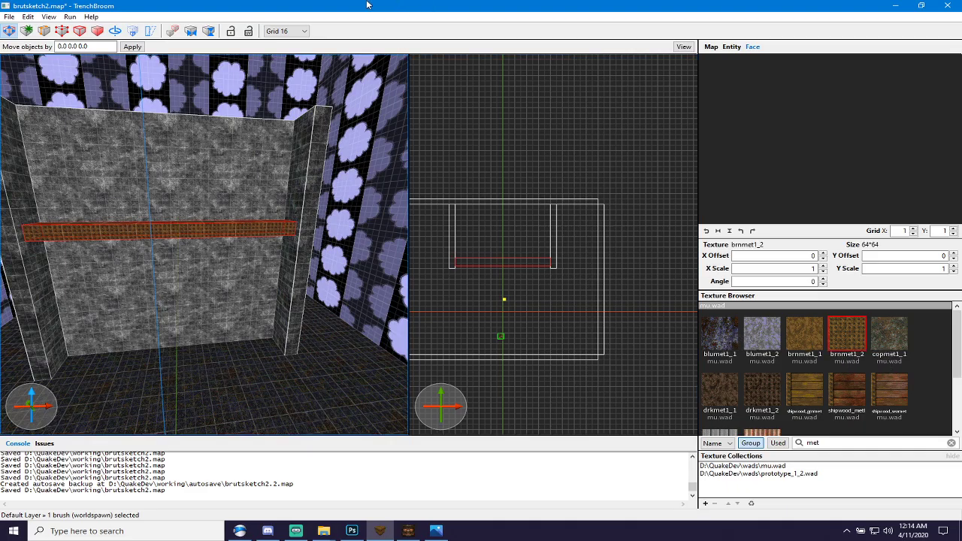
Reduce the metal ledge's height to 16 units.
right_drag(212, 280, 227, 318)
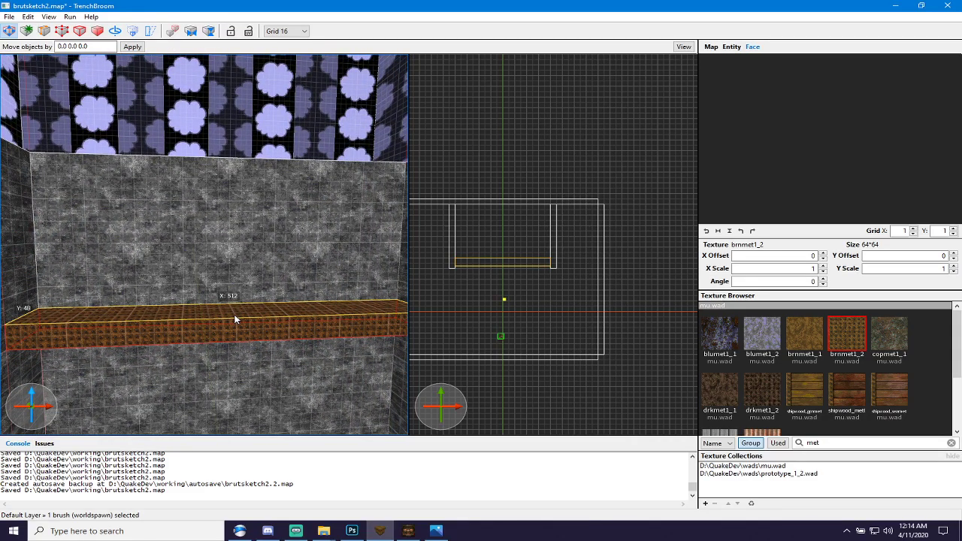
shift+drag(235, 319, 231, 315)
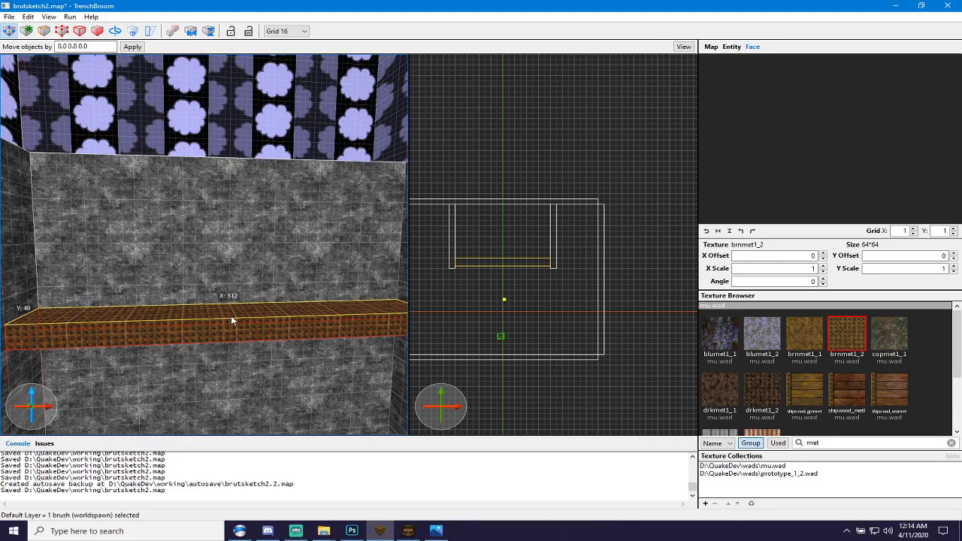
click(512, 132)
mouse_move(339, 316)
right_down()
mouse_move(337, 359)
mouse_move(356, 275)
mouse_move(325, 341)
mouse_move(306, 357)
mouse_move(335, 316)
mouse_move(339, 341)
mouse_move(282, 243)
mouse_move(290, 264)
mouse_move(231, 290)
mouse_move(241, 312)
mouse_move(232, 262)
mouse_move(241, 239)
mouse_move(223, 332)
mouse_move(225, 304)
mouse_move(172, 316)
mouse_move(197, 281)
mouse_move(209, 289)
mouse_move(200, 282)
right_up()
click(294, 246)
Apply the brnmet1_1 texture to the ledge's top and bottom faces and clear the selection.
shift+click(210, 257)
key(w)
key(s)
ctrl+shift+click(237, 258)
click(804, 334)
key(Escape)
Examine the ledge's metal textures up close and along its length toward the right pillar.
scroll(211, 291, up, 3)
scroll(210, 291, down, 6)
scroll(210, 292, up, 4)
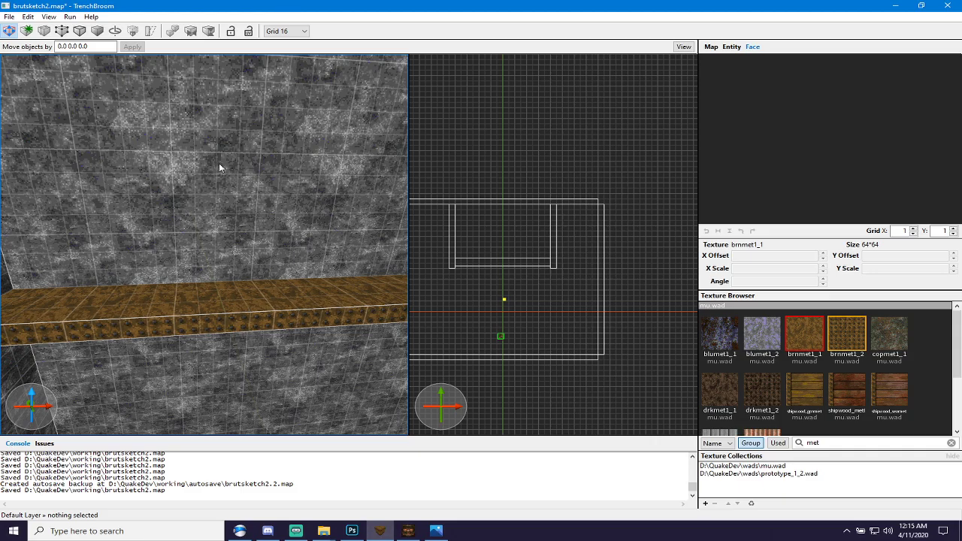
mouse_move(219, 163)
right_down()
mouse_move(259, 211)
mouse_move(235, 137)
mouse_move(206, 140)
mouse_move(242, 188)
mouse_move(223, 185)
mouse_move(230, 149)
mouse_move(248, 207)
mouse_move(226, 188)
mouse_move(236, 215)
mouse_move(291, 235)
right_up()
click(241, 218)
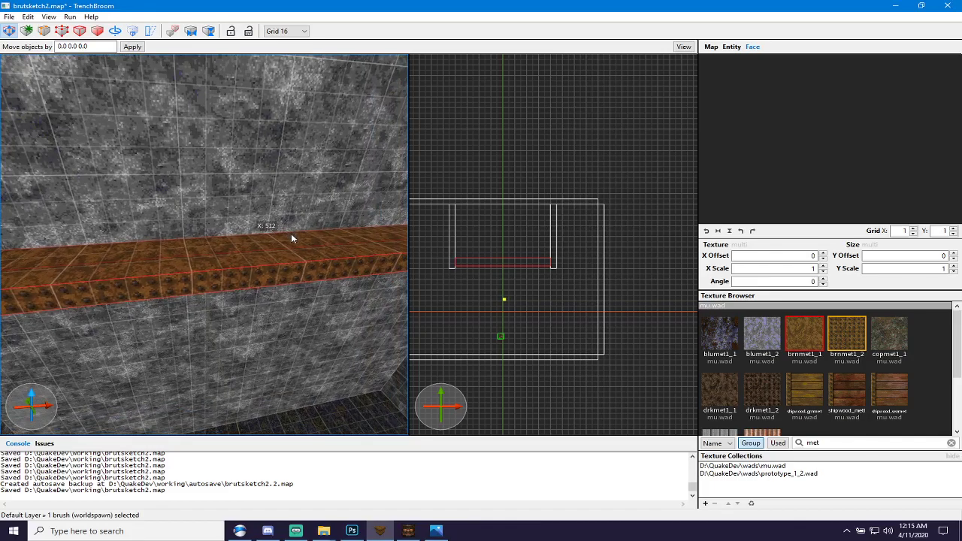
key(Escape)
right_drag(252, 305, 237, 261)
scroll(266, 284, up, 6)
scroll(280, 300, down, 6)
scroll(280, 305, down, 8)
key(a)
right_drag(225, 309, 284, 299)
key(d)
key(w)
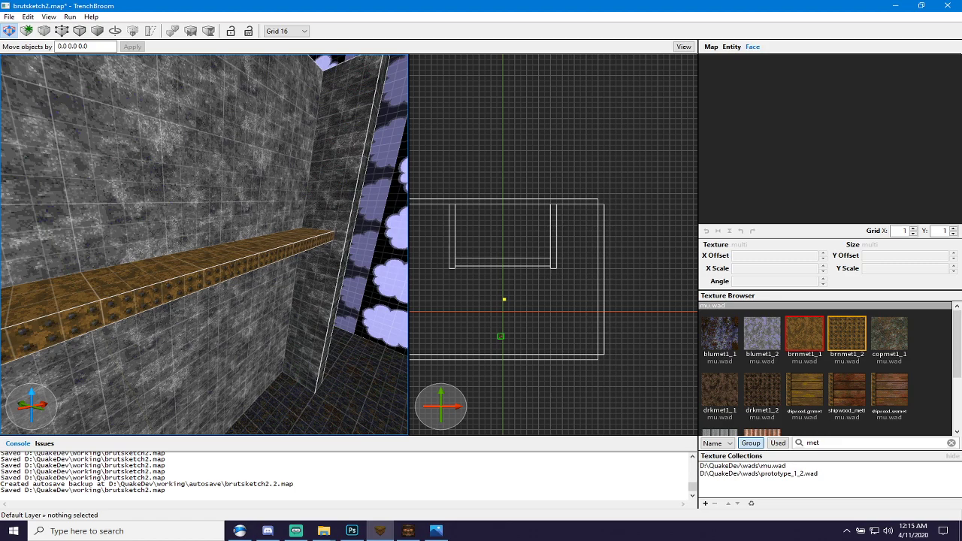
Switch to another window and back to TrenchBroom, and examine the ledge between the pillars from below and above.
key(alt+Tab)
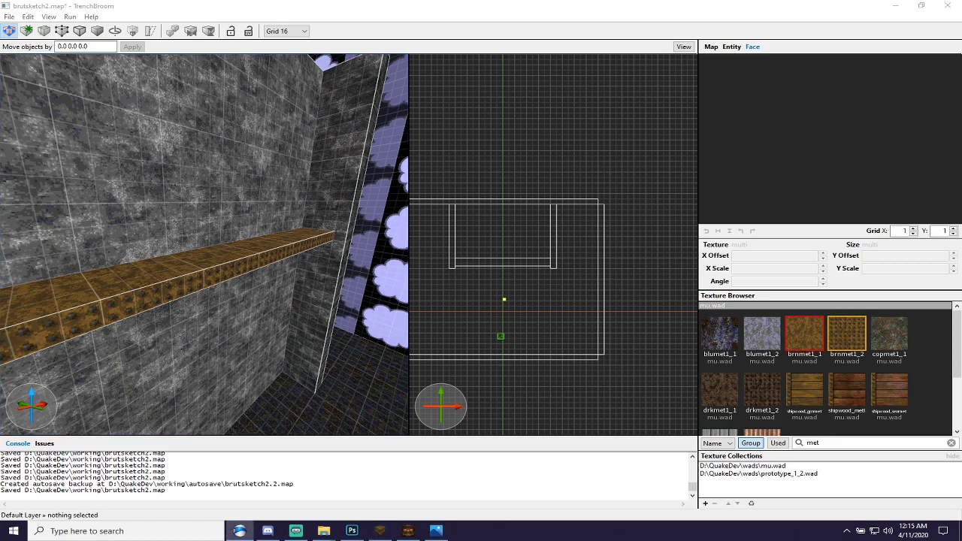
key(alt+Tab)
key(alt+Tab)
click(251, 6)
mouse_move(241, 161)
right_down()
mouse_move(227, 193)
mouse_move(242, 182)
mouse_move(232, 176)
right_up()
key(s)
key(w)
right_drag(265, 269, 232, 259)
key(s)
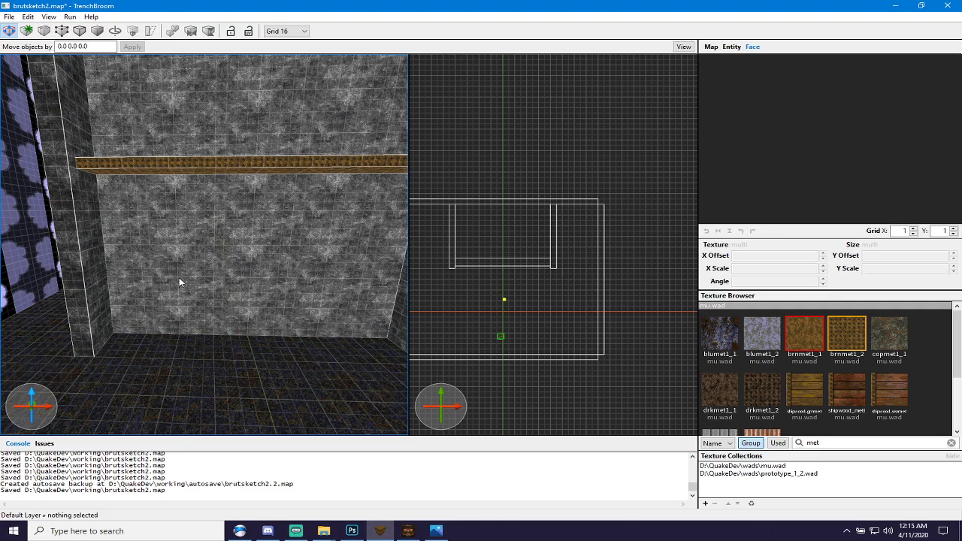
mouse_move(218, 310)
right_down()
mouse_move(251, 284)
mouse_move(242, 327)
mouse_move(234, 307)
right_up()
key(w)
key(w)
key(s)
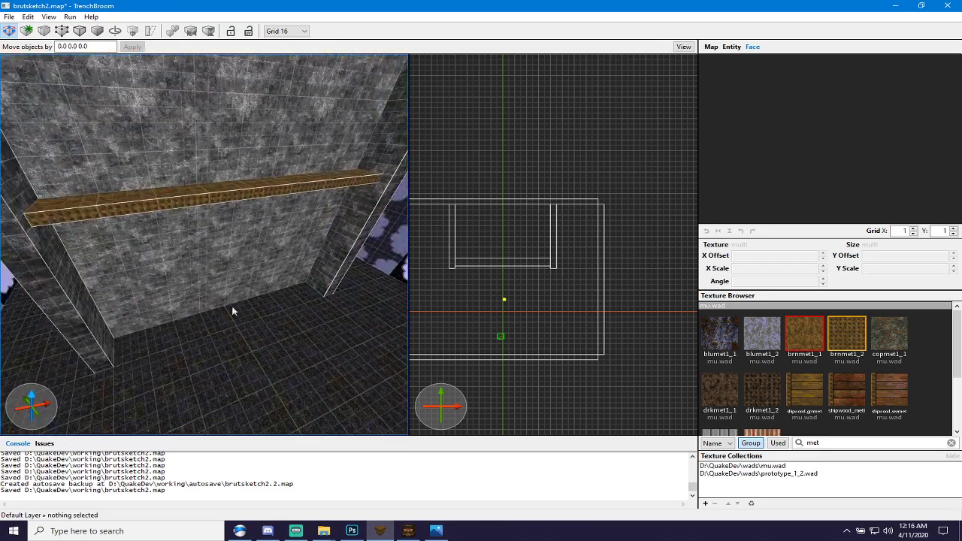
Duplicate the metal ledge straight down and place the copy between the pillars near the floor.
key(alt+Tab)
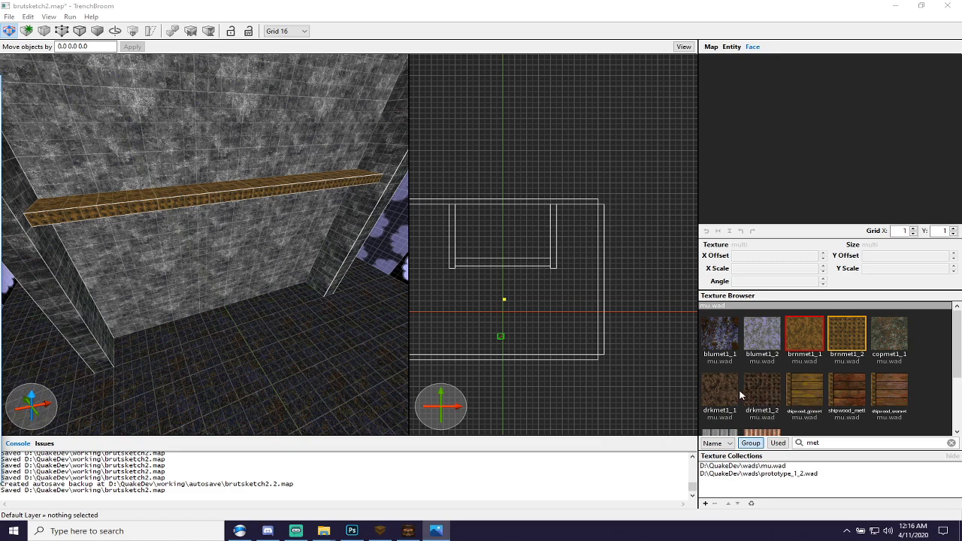
click(684, 4)
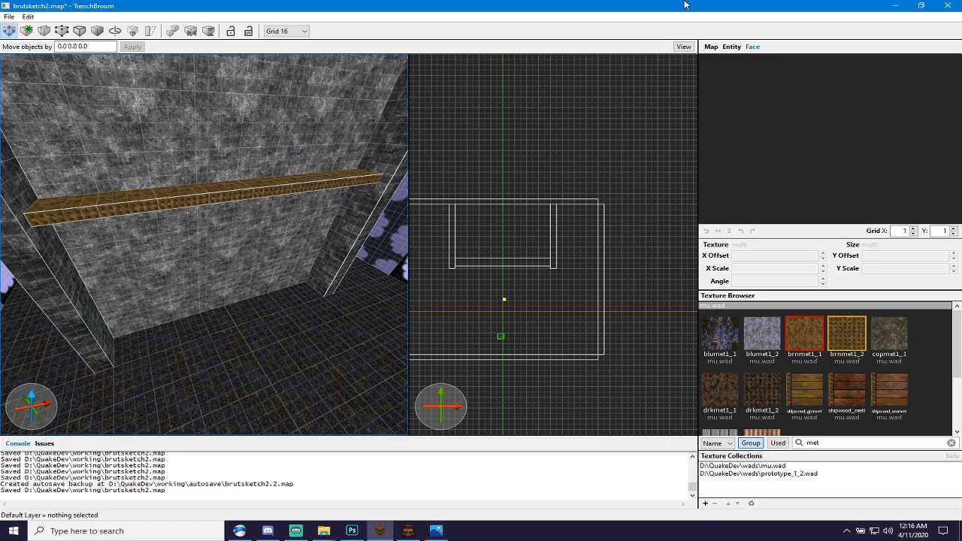
click(226, 201)
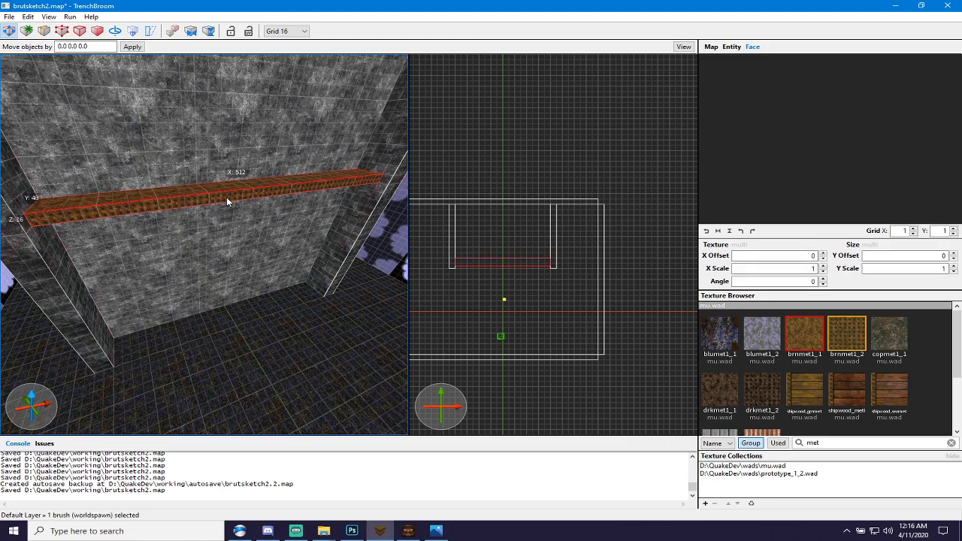
ctrl+alt+drag(226, 197, 242, 293)
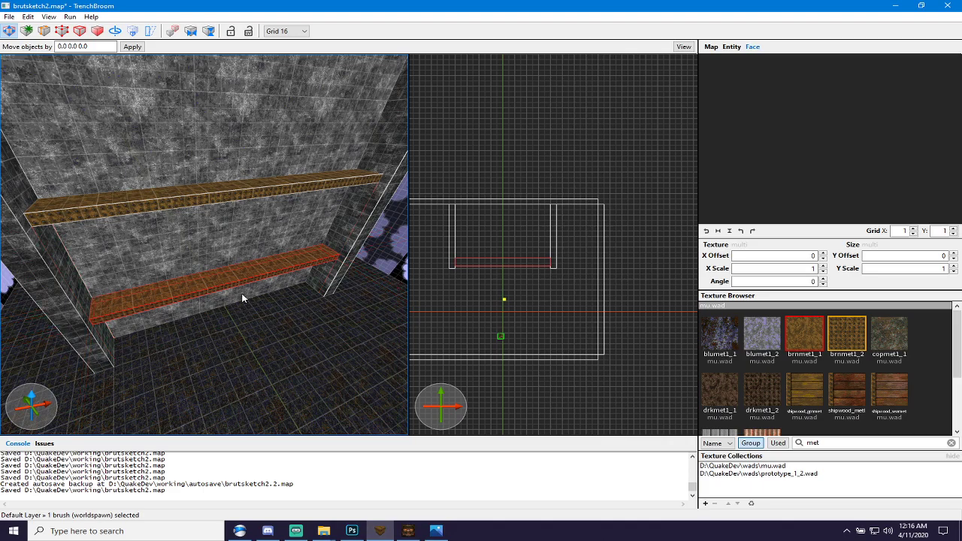
Move the selected lower metal ledge straight down, closer to the floor.
right_drag(244, 303, 247, 274)
key(w)
scroll(248, 277, down, 5)
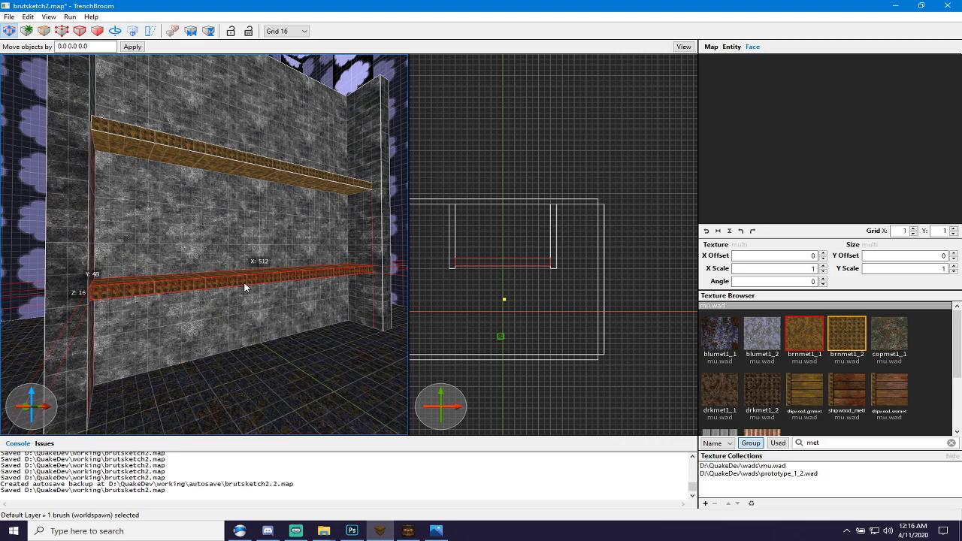
mouse_move(254, 289)
mouse_down()
mouse_move(260, 279)
mouse_move(271, 322)
mouse_up()
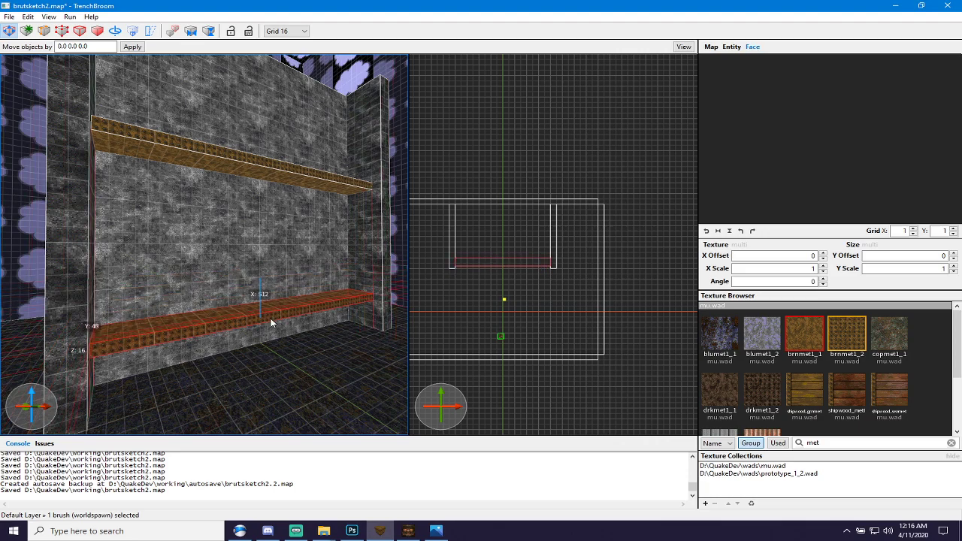
Reshape the lower ledge by its edges, raising the rear top edge slightly and pulling the rear bottom edge down to the floor.
right_drag(254, 308, 294, 326)
key(space)
key(space)
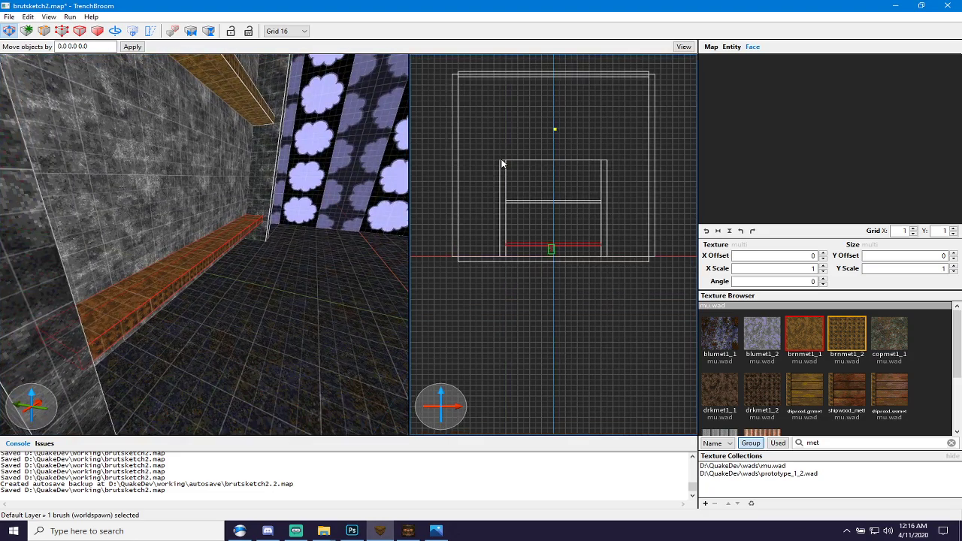
scroll(556, 257, up, 8)
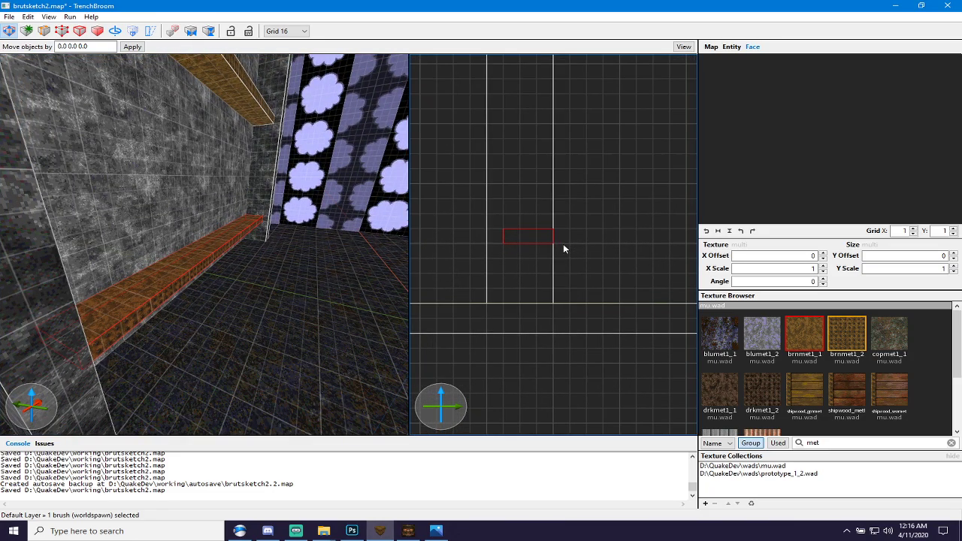
key(e)
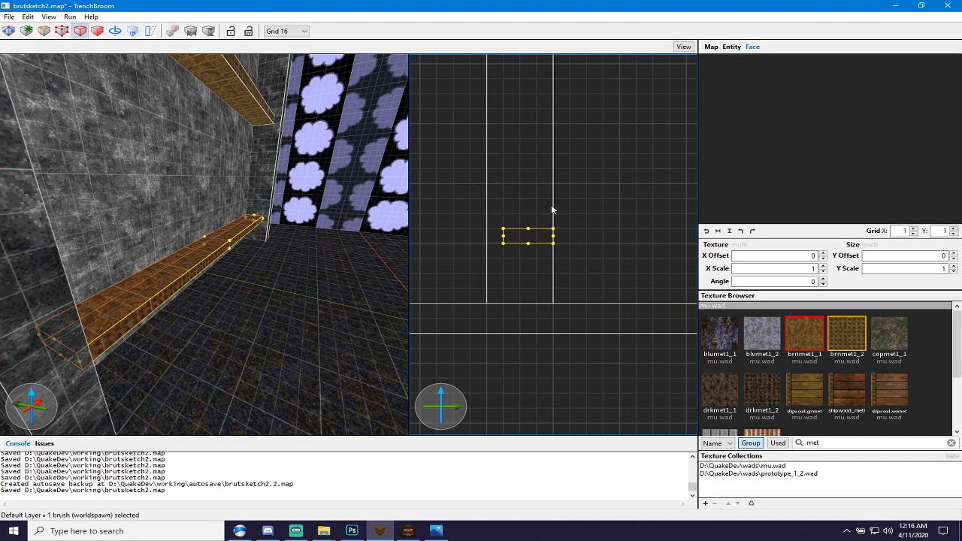
mouse_move(554, 227)
mouse_down()
mouse_move(554, 215)
mouse_move(551, 306)
mouse_up()
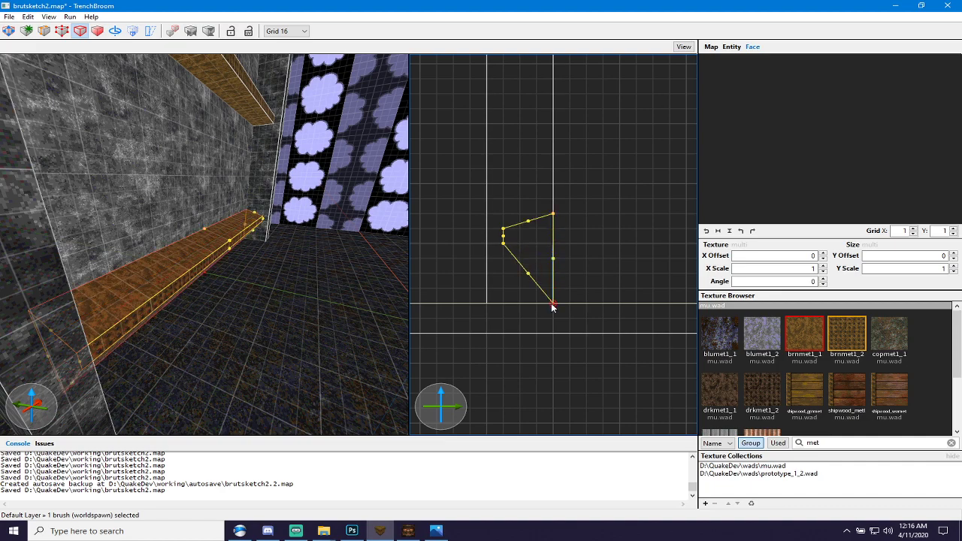
key(d)
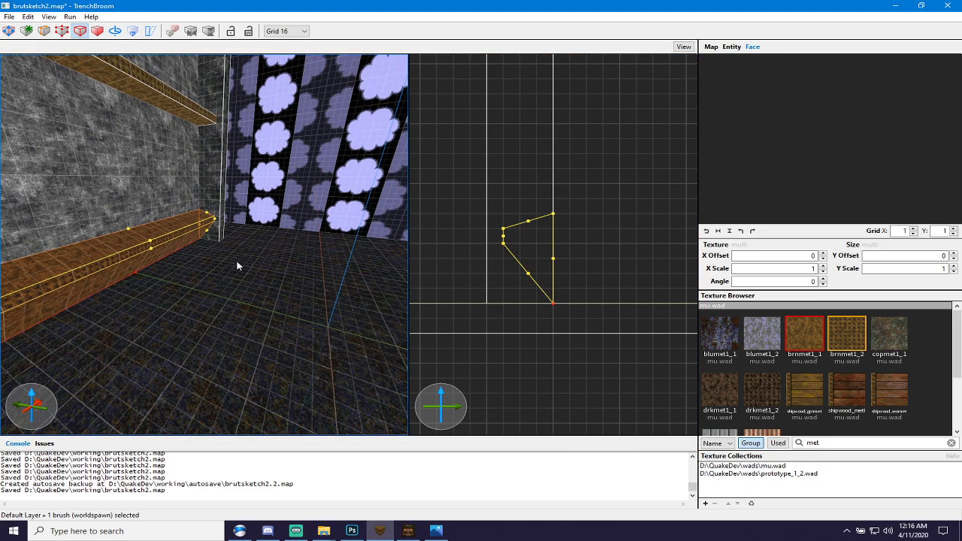
right_drag(238, 263, 219, 272)
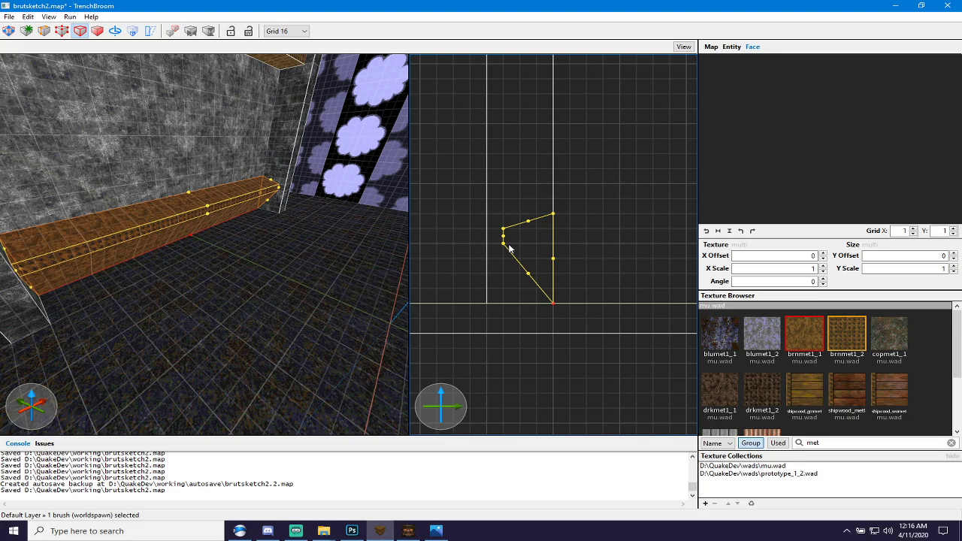
right_drag(226, 242, 165, 233)
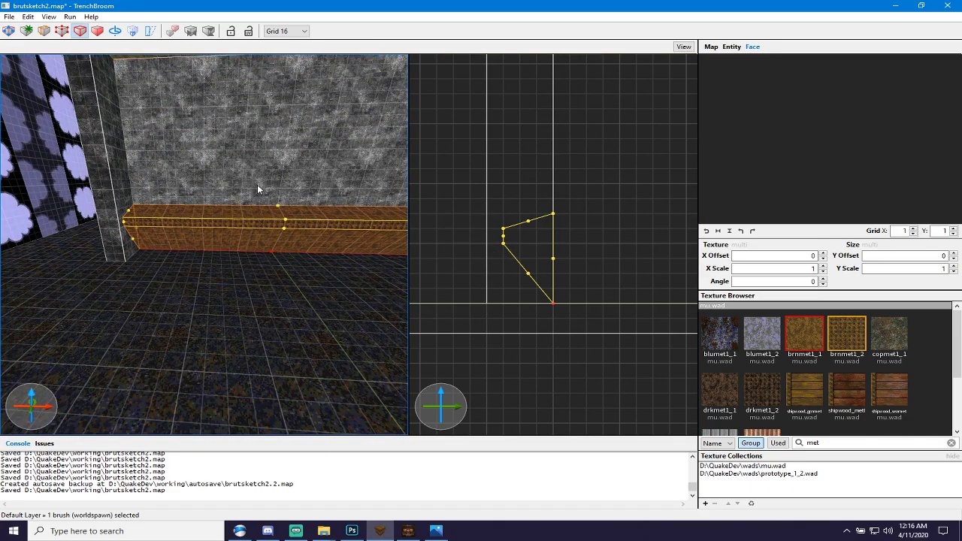
key(Escape)
mouse_move(260, 269)
right_down()
mouse_move(273, 243)
mouse_move(284, 259)
mouse_move(260, 266)
right_up()
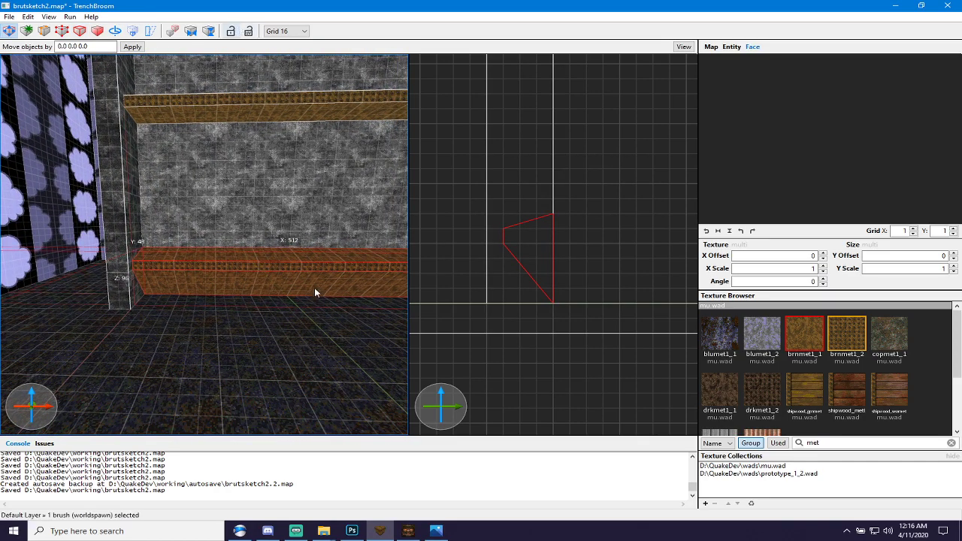
Create a metal brush beneath the upper ledge and shorten it from both ends to a small block near the middle.
mouse_move(314, 287)
right_down()
mouse_move(310, 233)
mouse_move(328, 279)
mouse_move(308, 266)
mouse_move(305, 241)
right_up()
click(263, 189)
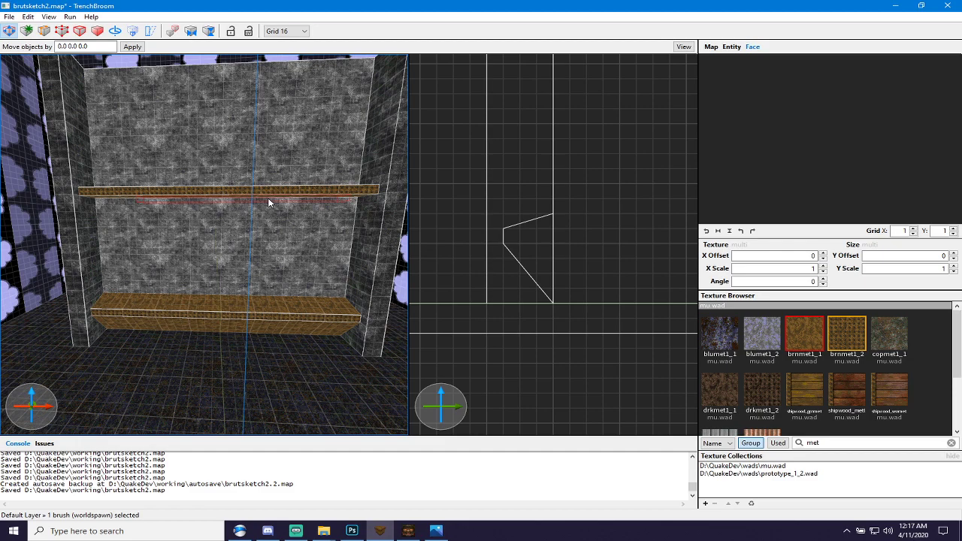
click(268, 189)
shift+click(268, 188)
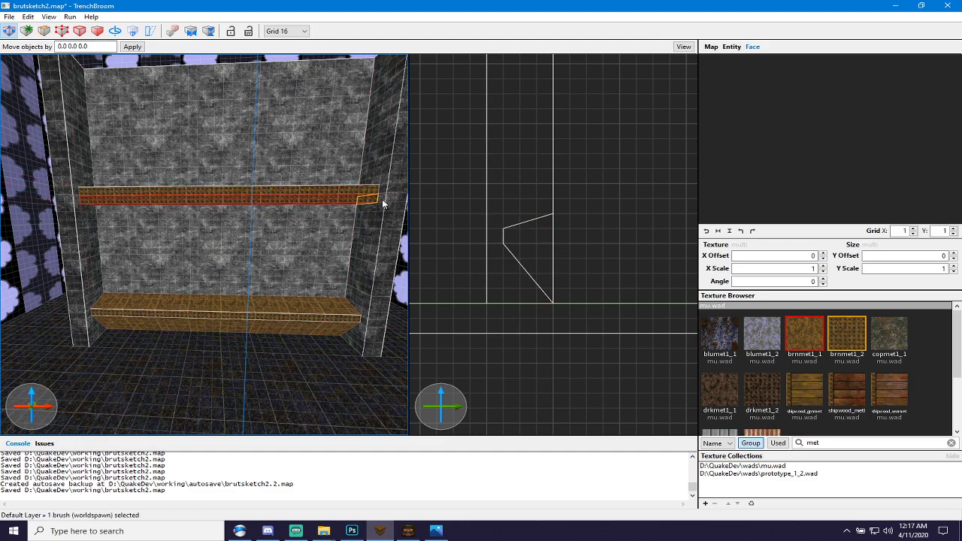
shift+drag(383, 200, 236, 207)
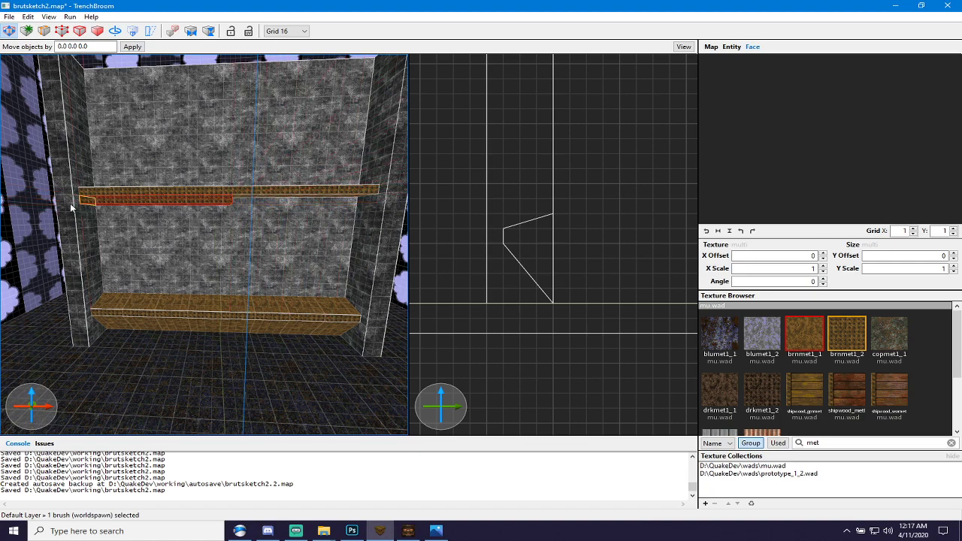
shift+drag(70, 203, 220, 212)
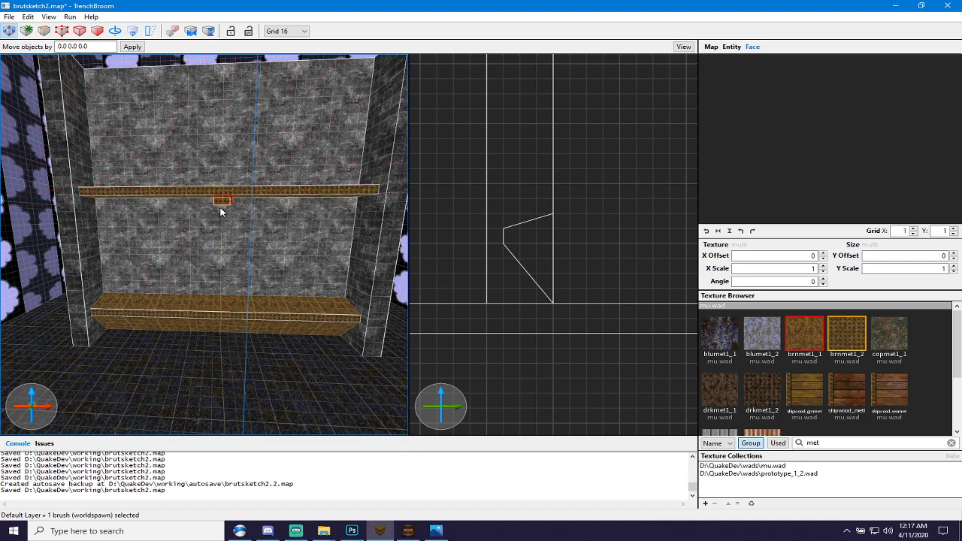
Extend the small block's bottom face down to the floor to form a central pillar 320 units high.
scroll(230, 216, up, 2)
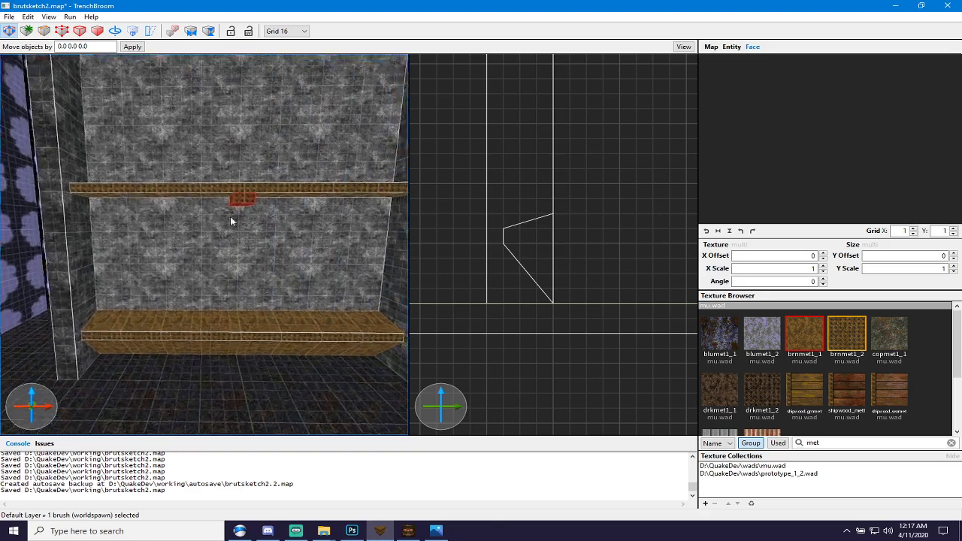
alt+right_drag(230, 217, 232, 230)
shift+drag(244, 203, 251, 318)
mouse_move(251, 317)
alt+right_down()
mouse_move(239, 337)
mouse_move(182, 314)
mouse_move(248, 302)
mouse_move(240, 307)
alt+right_up()
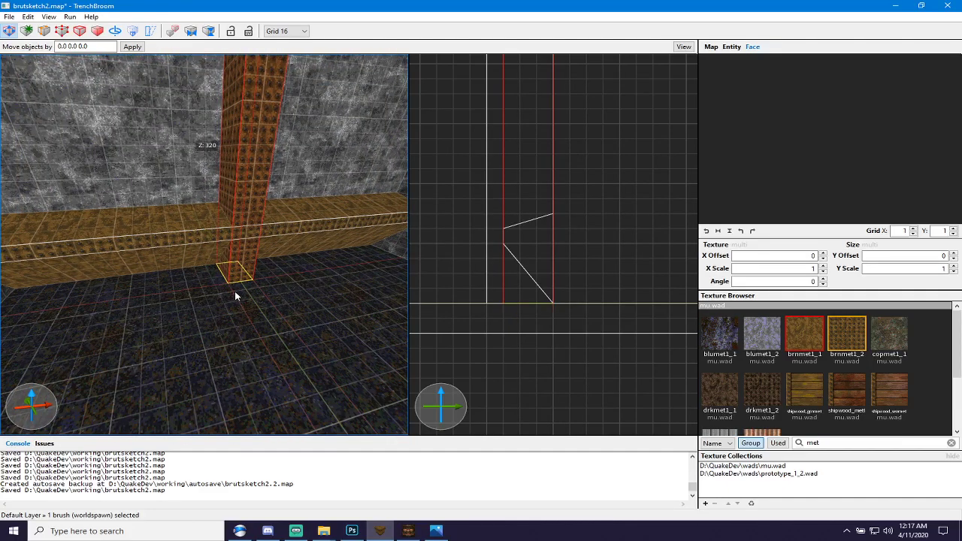
Split the lower ledge at the central pillar's right side with clip points at X 16, keeping both pieces.
click(287, 231)
mouse_move(305, 258)
alt+right_down()
mouse_move(298, 268)
mouse_move(296, 261)
alt+right_up()
key(v)
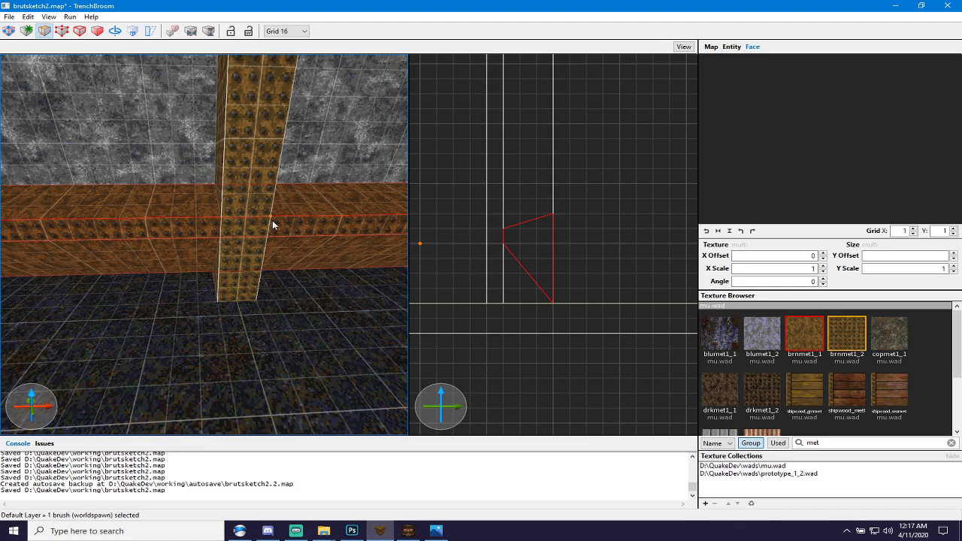
click(269, 236)
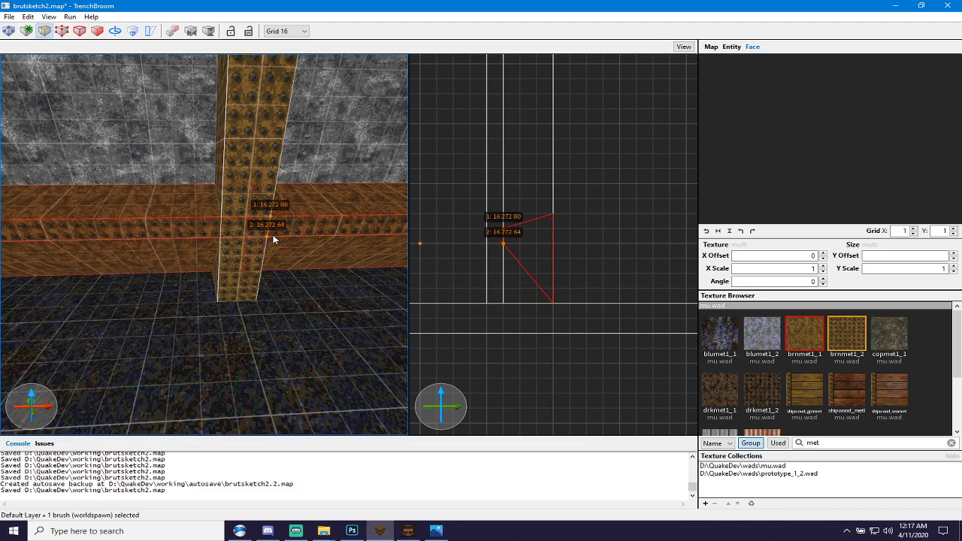
ctrl+click(256, 236)
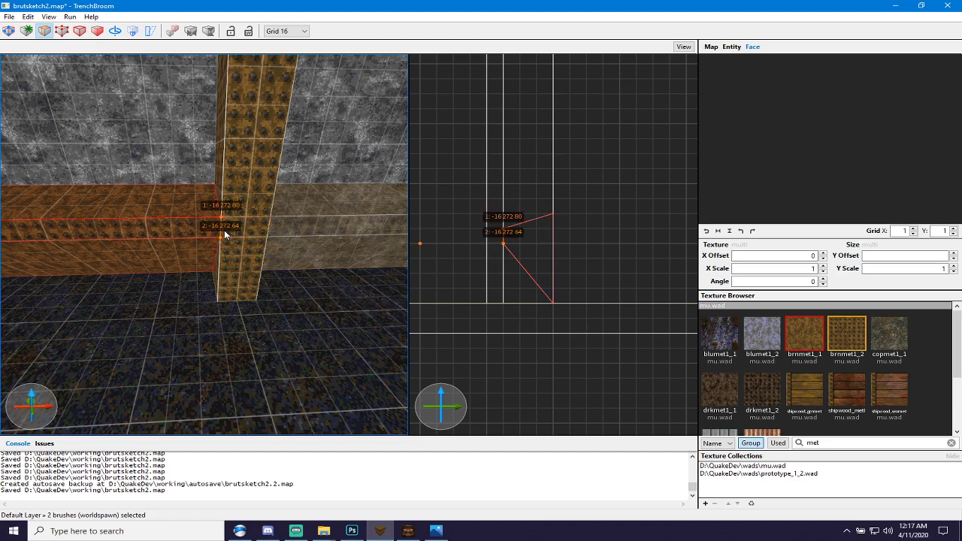
key(Delete)
key(Delete)
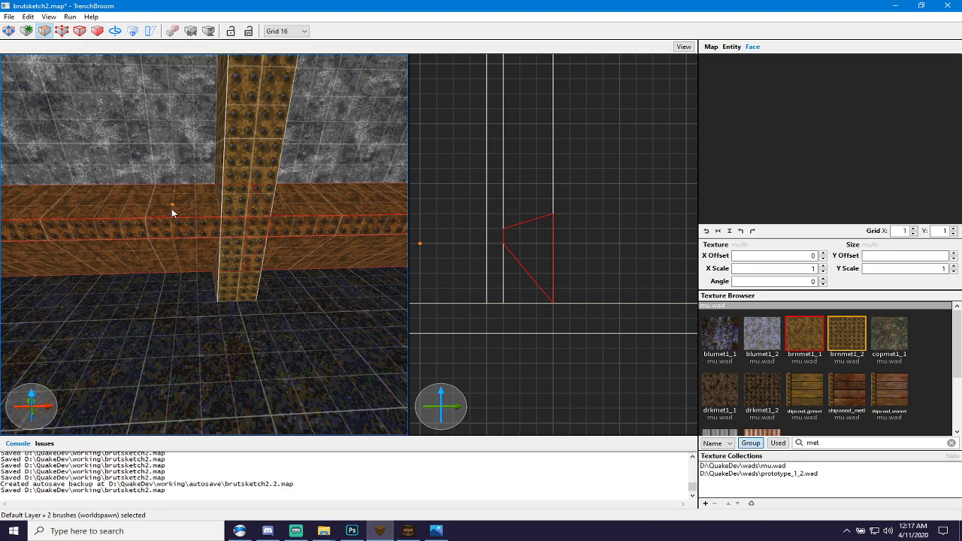
Clip the left piece of the lower ledge flush with the central pillar's left side, removing the part inside the pillar.
key(Escape)
click(195, 215)
key(c)
click(221, 217)
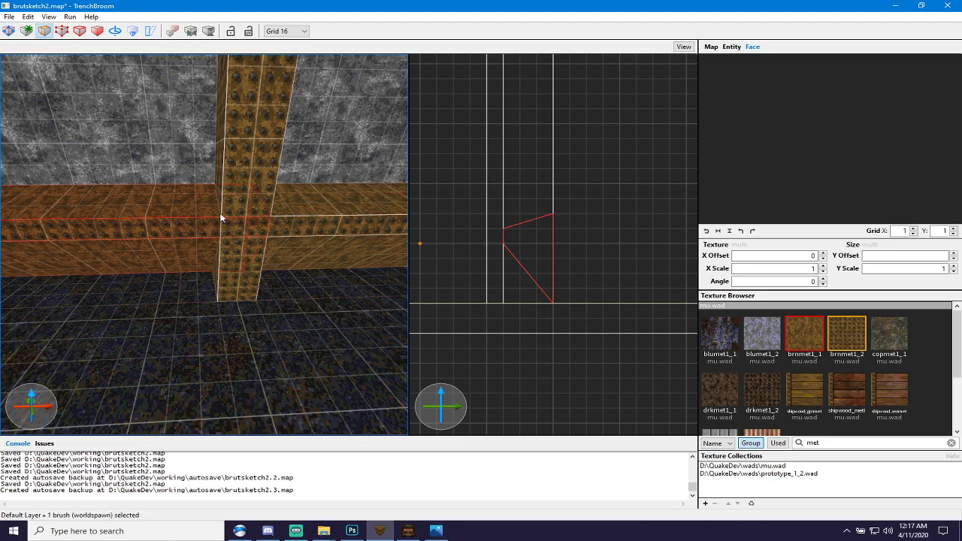
click(221, 238)
key(Return)
key(Escape)
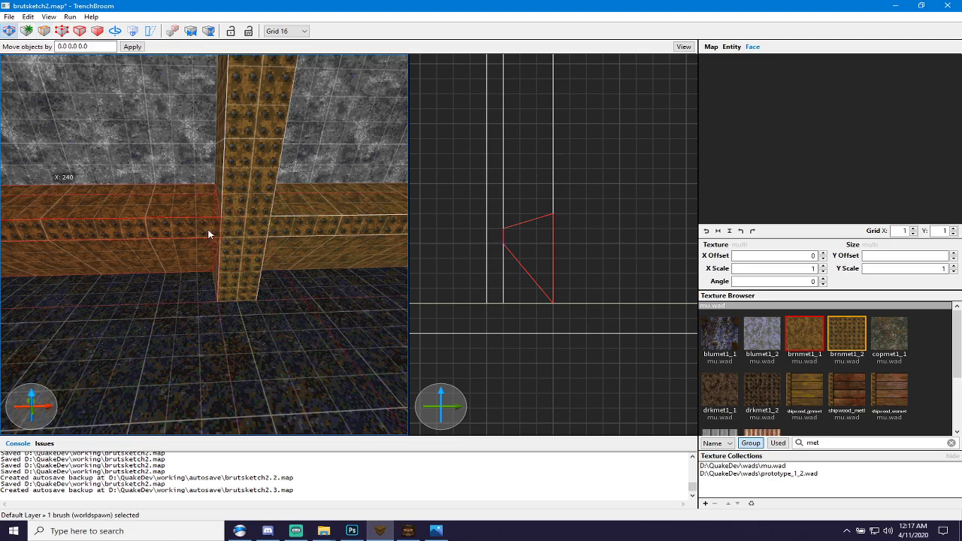
scroll(243, 180, down, 5)
scroll(246, 187, down, 3)
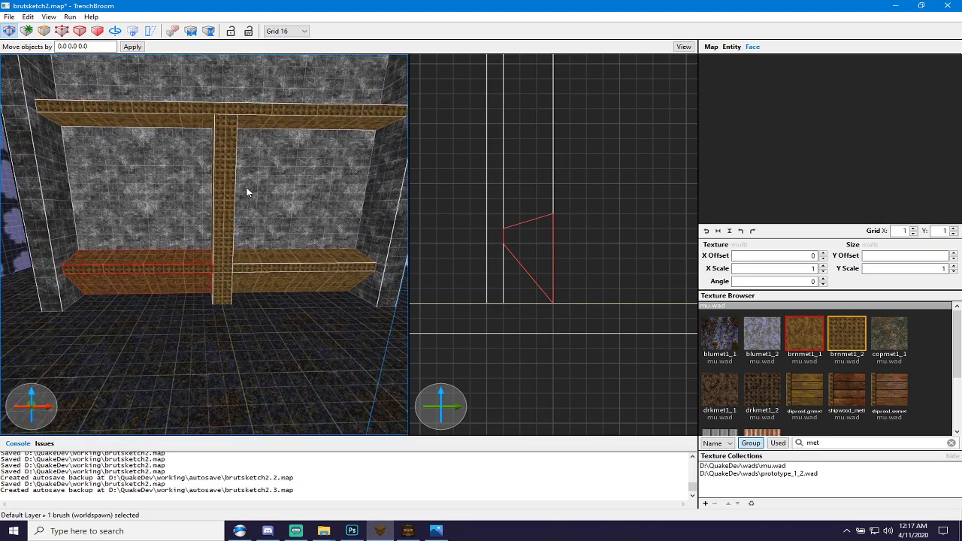
Divide the upper ledge around the central pillar, leaving a separate piece on each side.
scroll(247, 191, up, 5)
click(241, 169)
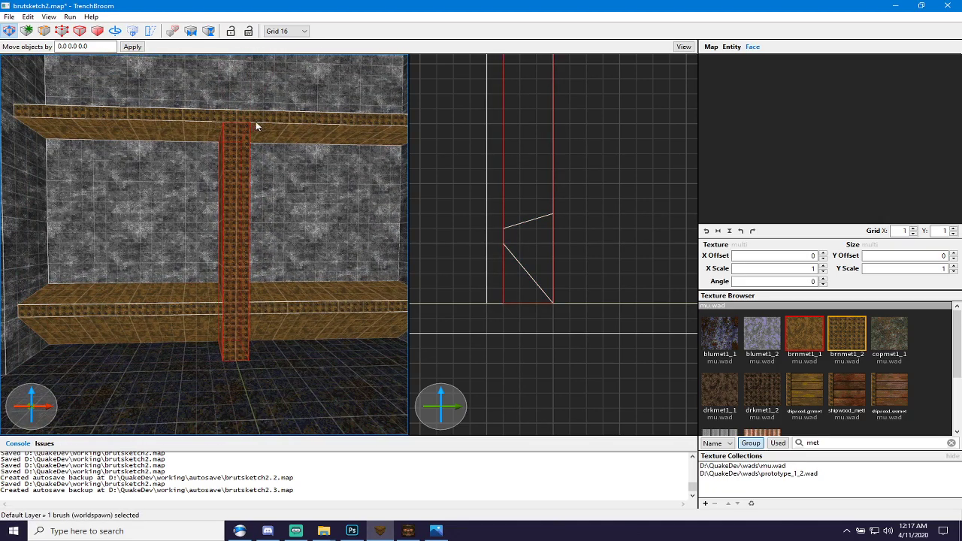
click(256, 128)
right_drag(259, 153, 312, 179)
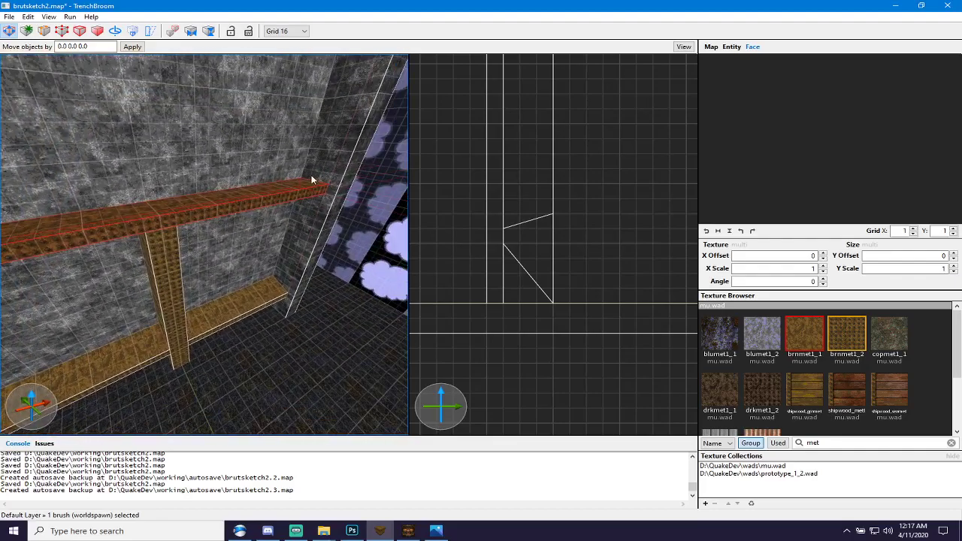
mouse_move(312, 179)
shift+mouse_down()
mouse_move(129, 233)
mouse_move(367, 203)
mouse_move(322, 189)
shift+mouse_up()
key(ctrl+d)
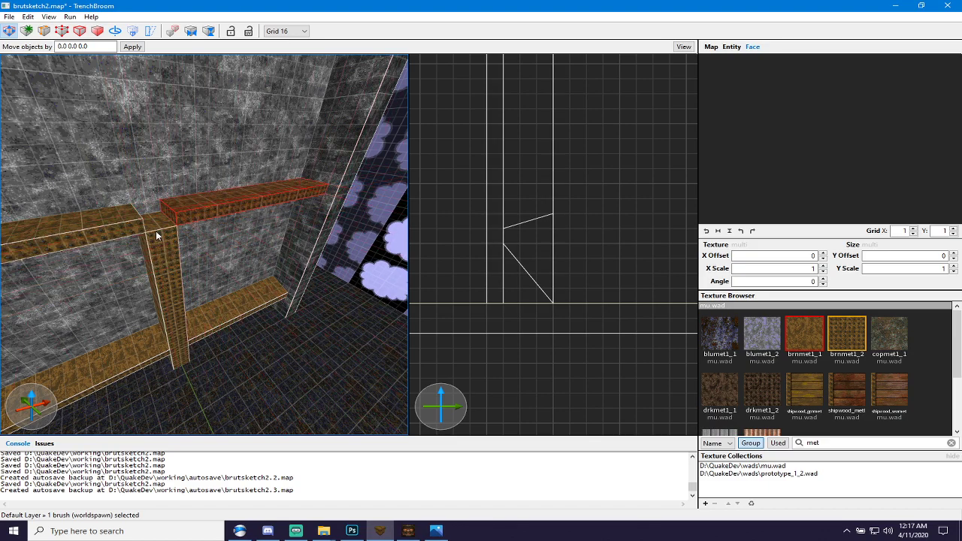
Texture the central pillar with drkmet1_1 and apply drkmet1_2 to its front face.
click(158, 223)
right_drag(159, 225, 171, 234)
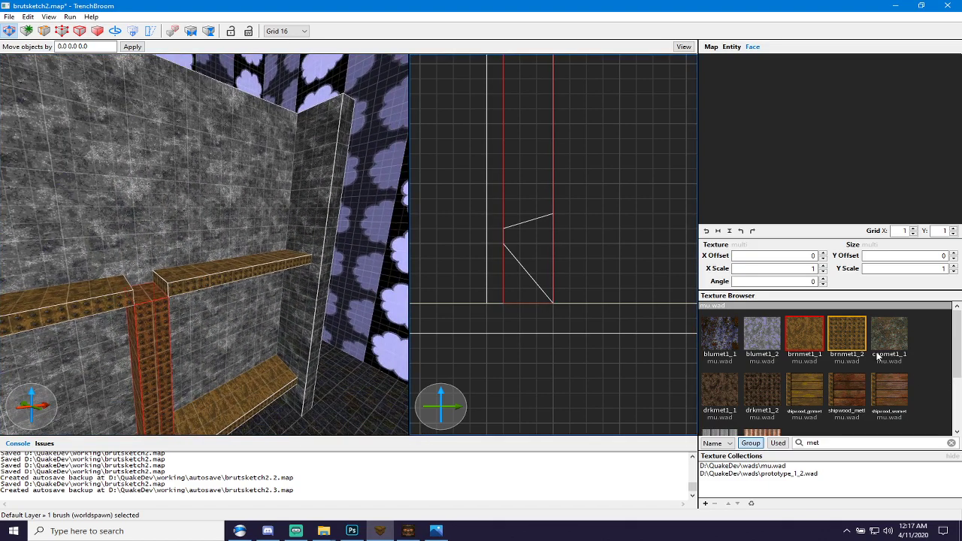
click(713, 393)
right_drag(221, 344, 252, 291)
shift+click(285, 301)
click(762, 391)
Extend the central pillar's top face up to the top of the concrete wall.
click(252, 291)
shift+drag(251, 290, 273, 152)
key(w)
key(d)
mouse_move(287, 231)
right_down()
mouse_move(265, 234)
mouse_move(273, 247)
right_up()
key(s)
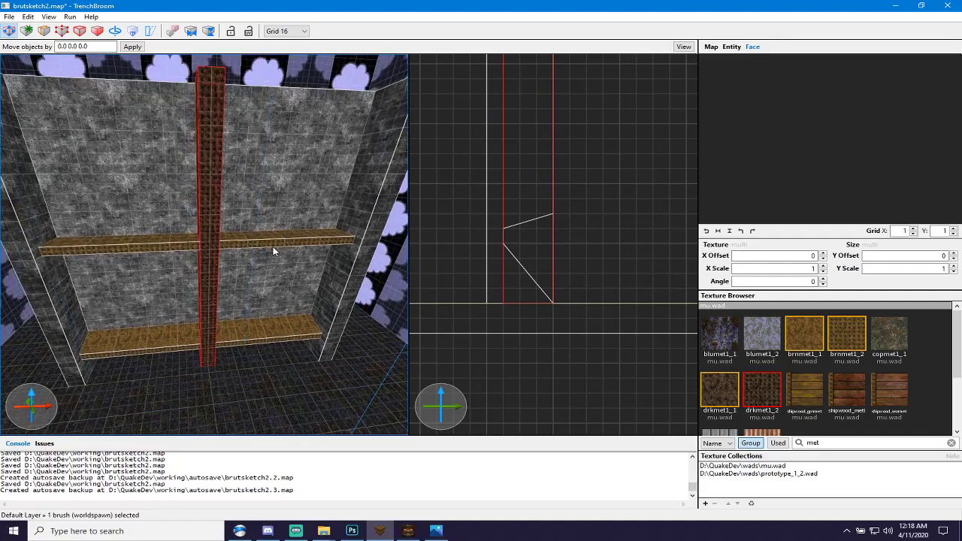
Select the ledge pieces on both sides of the pillar in turn and examine the whole structure from farther back.
key(Escape)
click(165, 248)
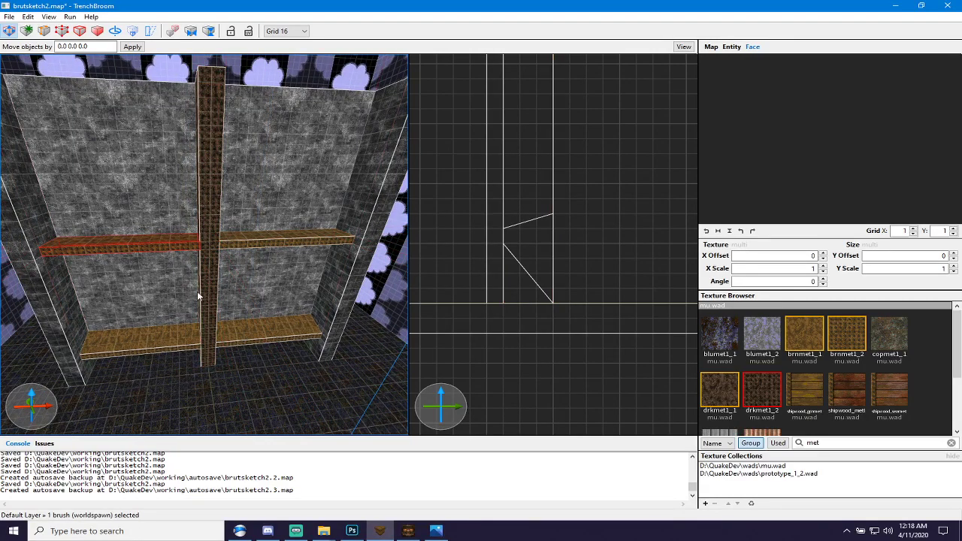
click(185, 339)
click(242, 326)
click(254, 242)
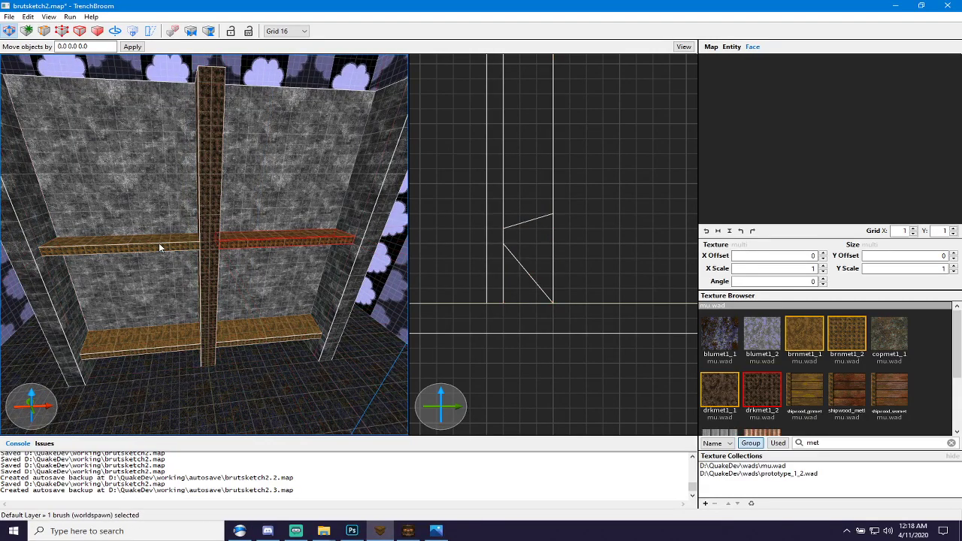
click(158, 245)
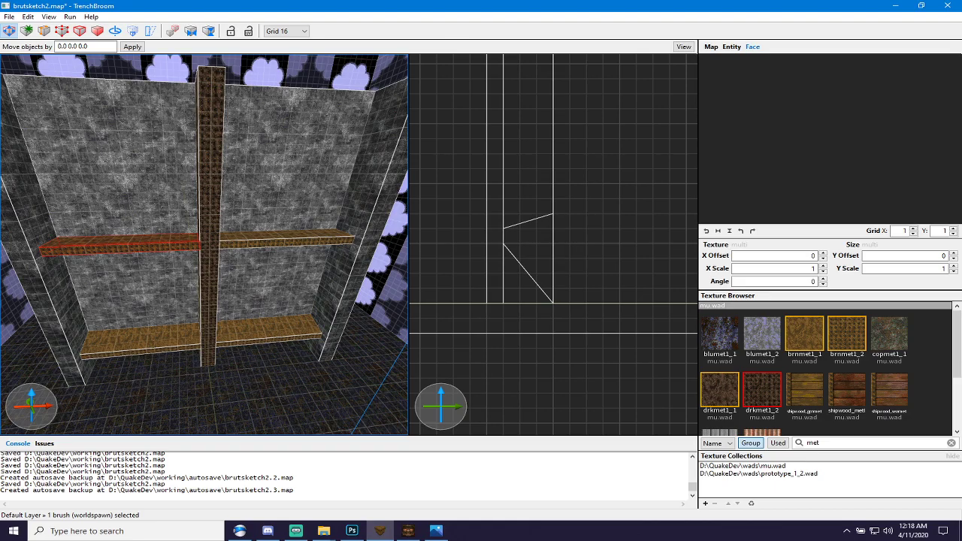
key(s)
right_drag(139, 219, 236, 205)
key(a)
key(w)
key(s)
key(d)
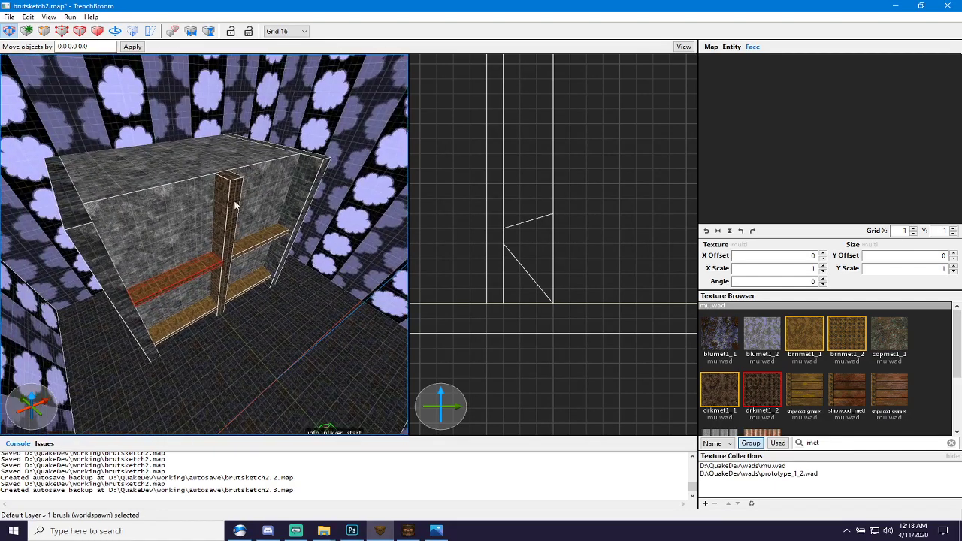
Filter the textures by "Cre" and apply cret1_6 to the whole central pillar.
click(234, 225)
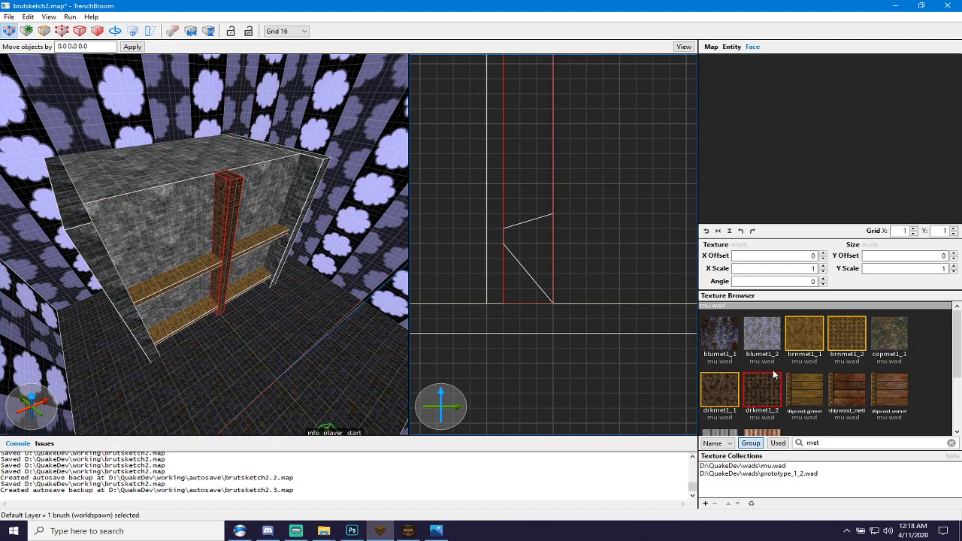
drag(852, 442, 750, 445)
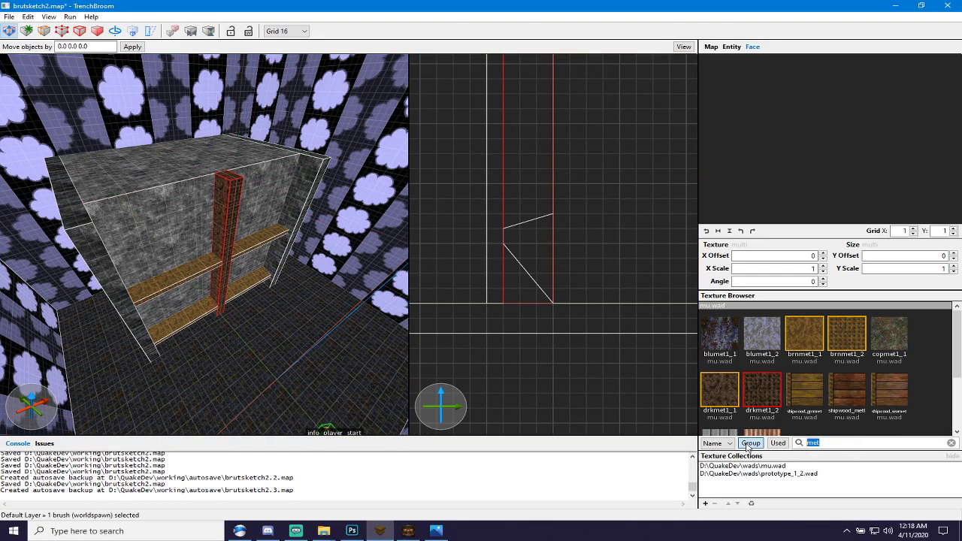
text(CON)
key(BackSpace)
key(BackSpace)
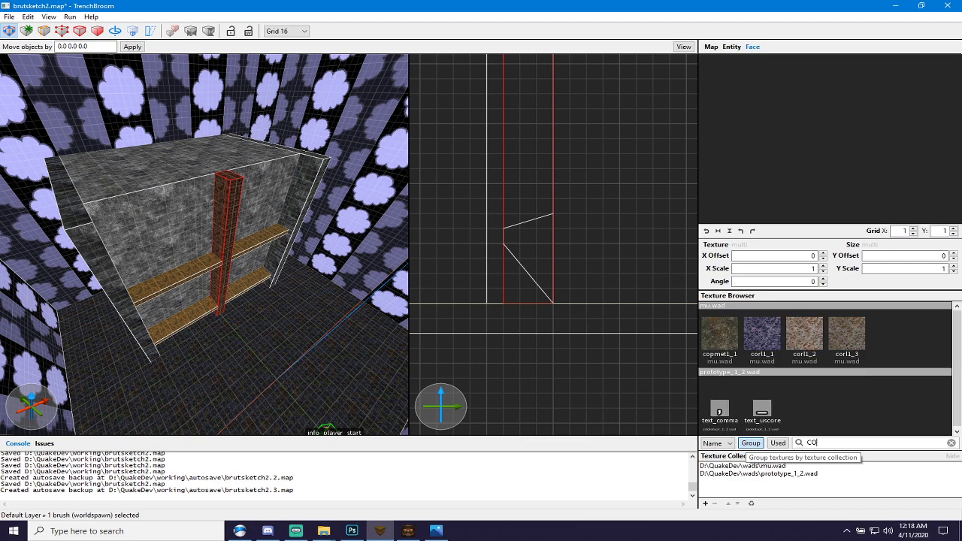
text(re)
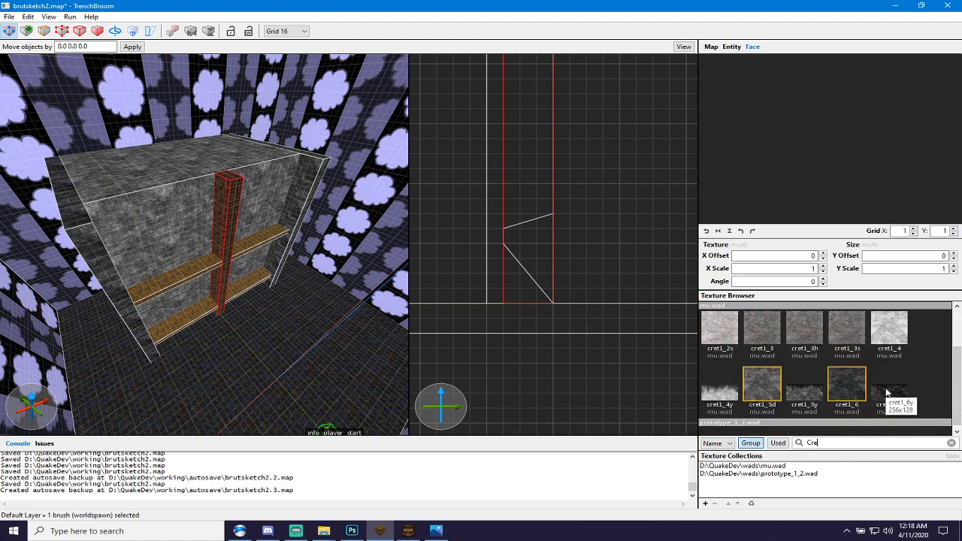
scroll(885, 393, up, 1)
scroll(885, 393, down, 2)
click(846, 391)
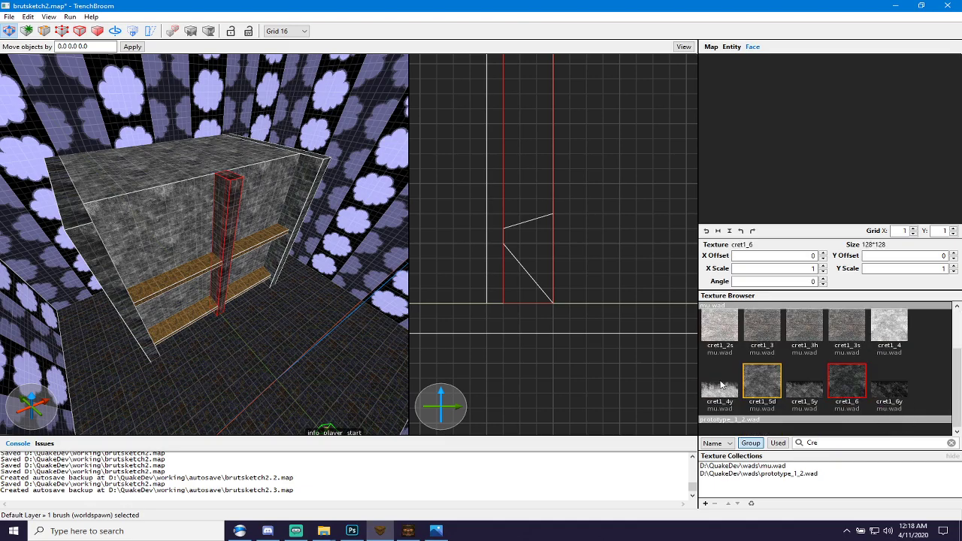
click(256, 346)
key(w)
mouse_move(261, 346)
right_down()
mouse_move(240, 335)
mouse_move(249, 298)
mouse_move(247, 314)
mouse_move(209, 327)
mouse_move(251, 335)
mouse_move(268, 303)
mouse_move(275, 308)
mouse_move(247, 264)
mouse_move(282, 263)
mouse_move(236, 281)
mouse_move(214, 266)
right_up()
key(s)
key(a)
click(286, 261)
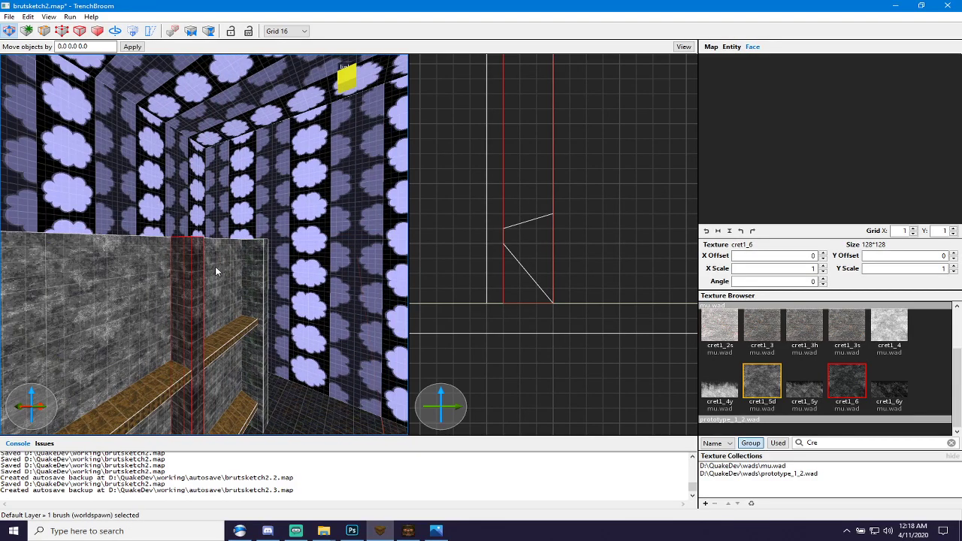
key(v)
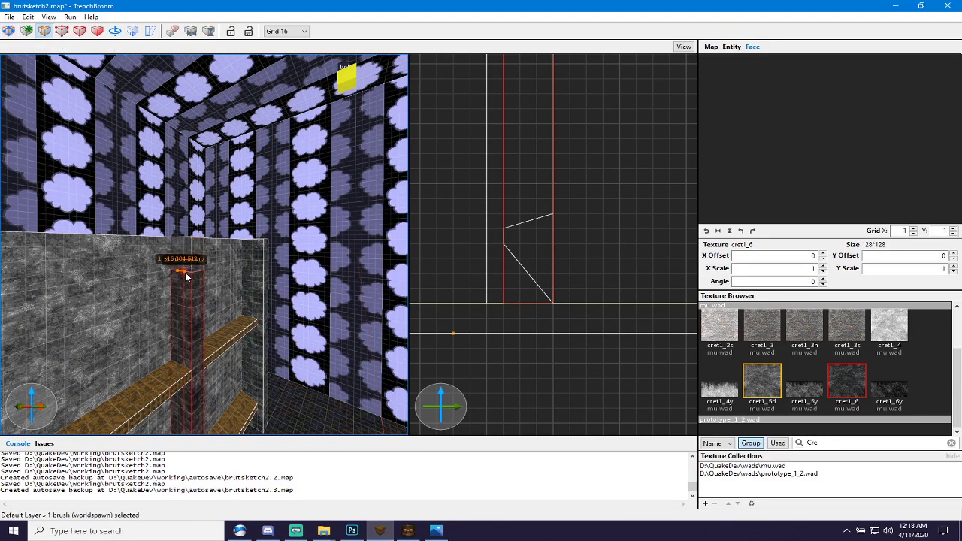
key(ctrl+Return)
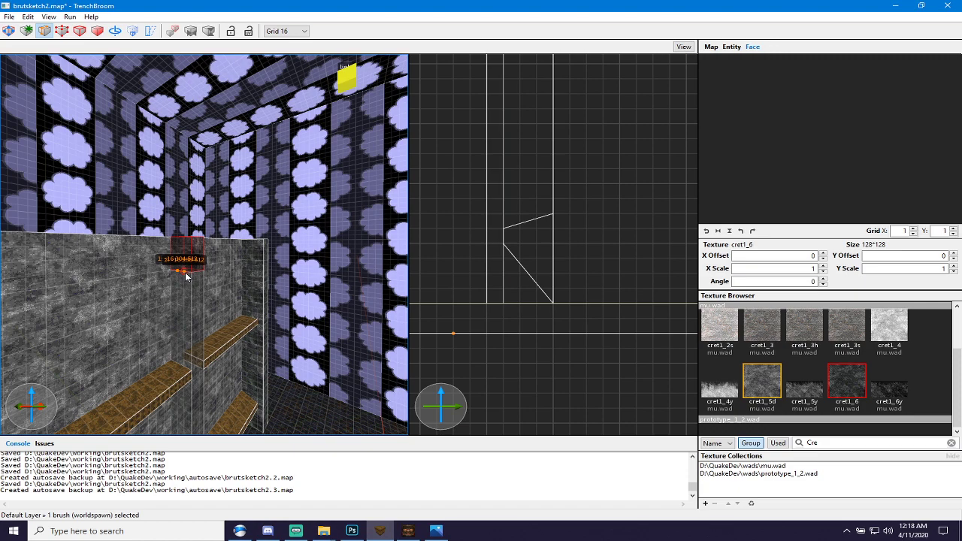
key(Return)
key(ctrl+z)
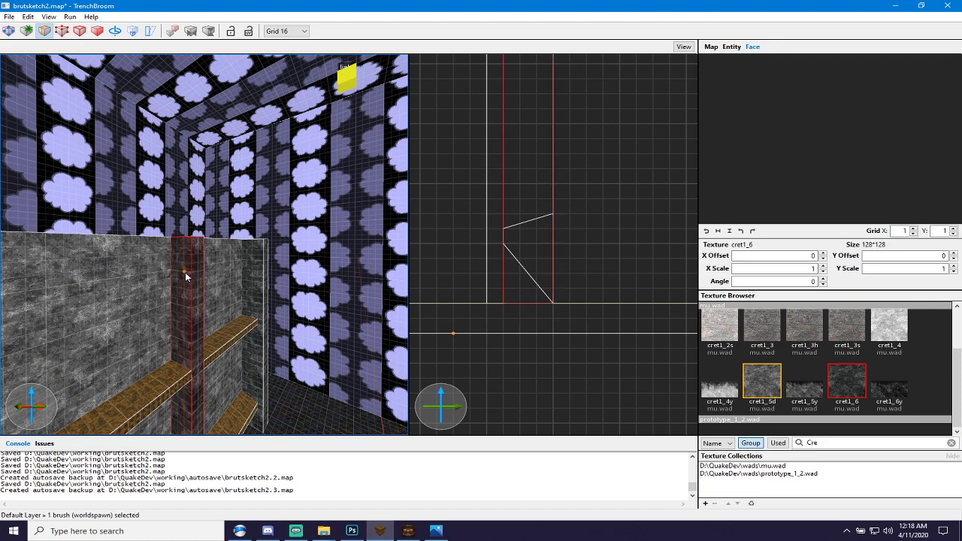
Split the central pillar horizontally 64 units below its top, keeping both pieces.
click(184, 272)
click(184, 277)
key(Tab)
key(Return)
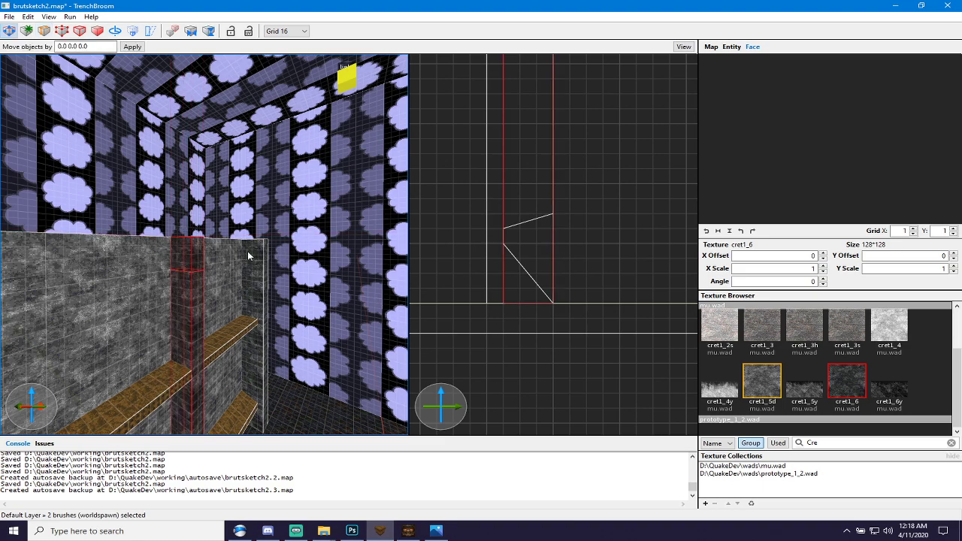
Select the pillar's 64-unit top section and extend its front face outward to a depth of 128 units.
scroll(251, 269, up, 5)
click(192, 255)
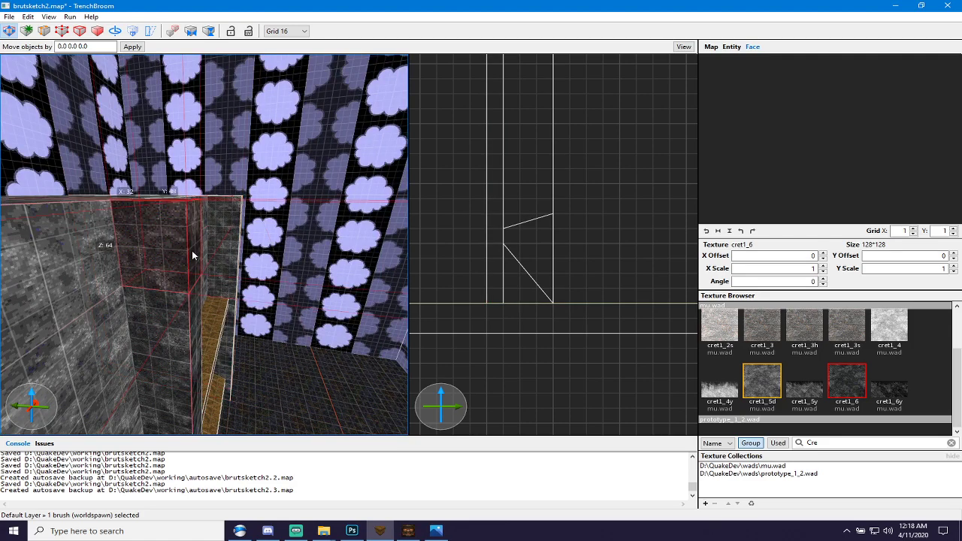
mouse_move(193, 255)
shift+mouse_down()
mouse_move(212, 264)
mouse_move(223, 254)
mouse_move(335, 284)
shift+mouse_up()
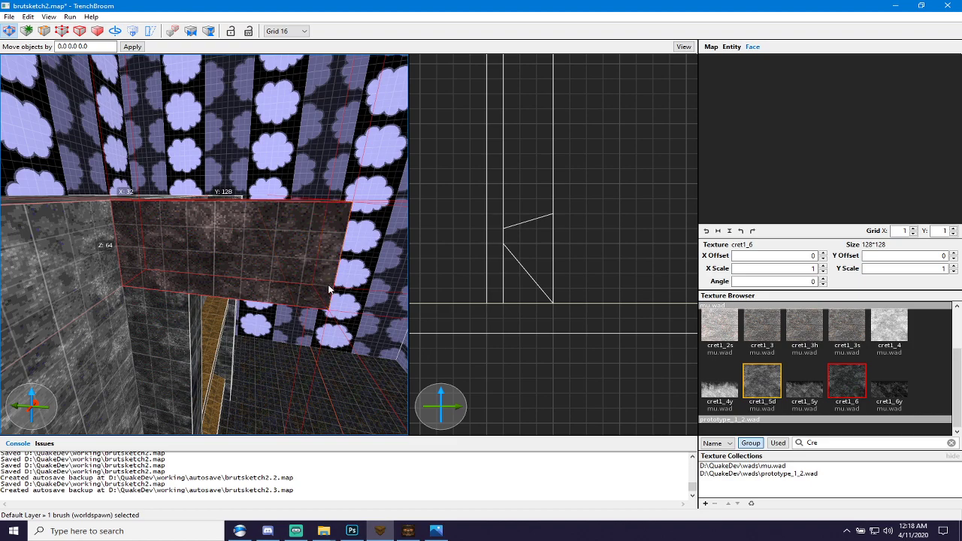
Split the extended top section at the pillar's front face and shorten the outer piece's inner end to a depth of 64 units.
key(c)
click(187, 225)
click(187, 244)
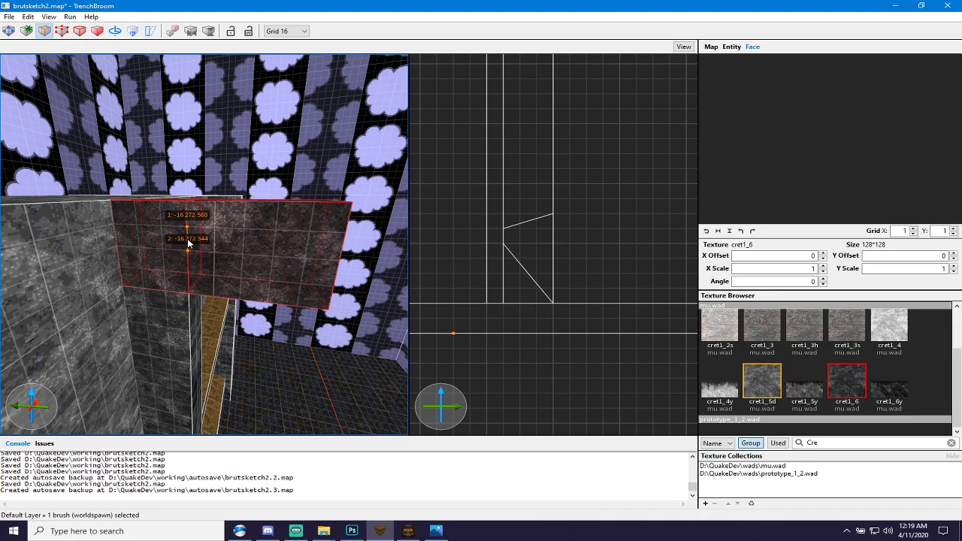
key(Return)
key(Escape)
key(Escape)
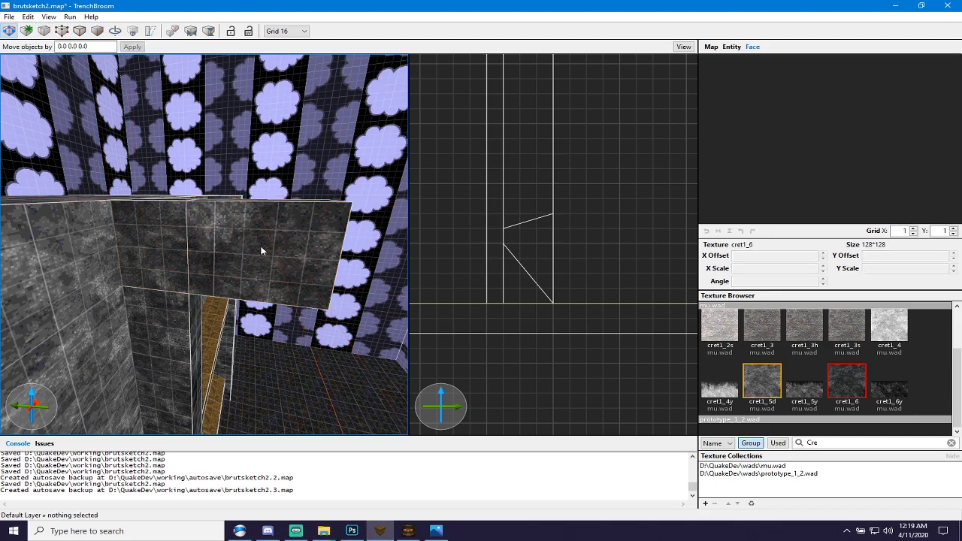
click(262, 250)
shift+drag(186, 245, 218, 248)
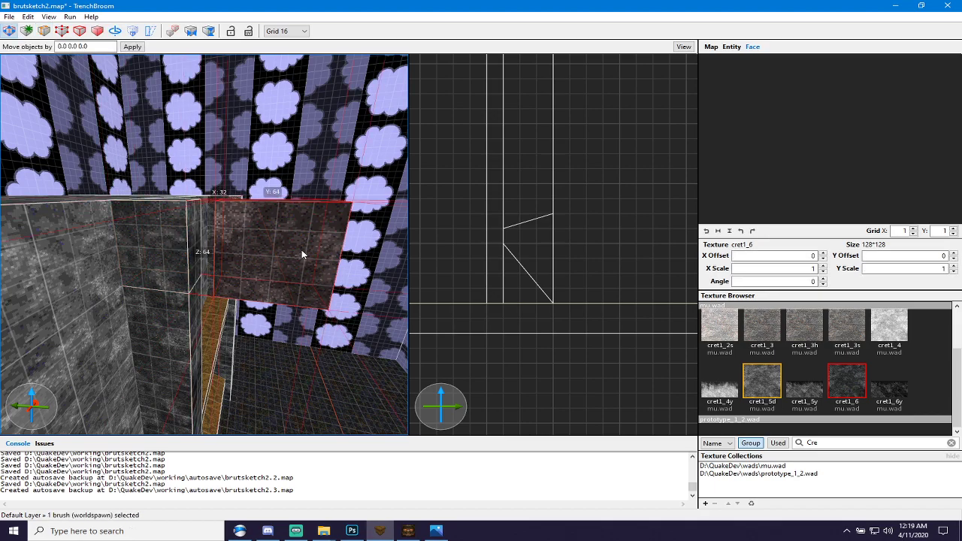
Set the grid to 4 and bevel the outer block's front edge with a cut through -16 192 520 and -16 196 536.
key(w)
right_drag(301, 250, 321, 246)
key(s)
key(4)
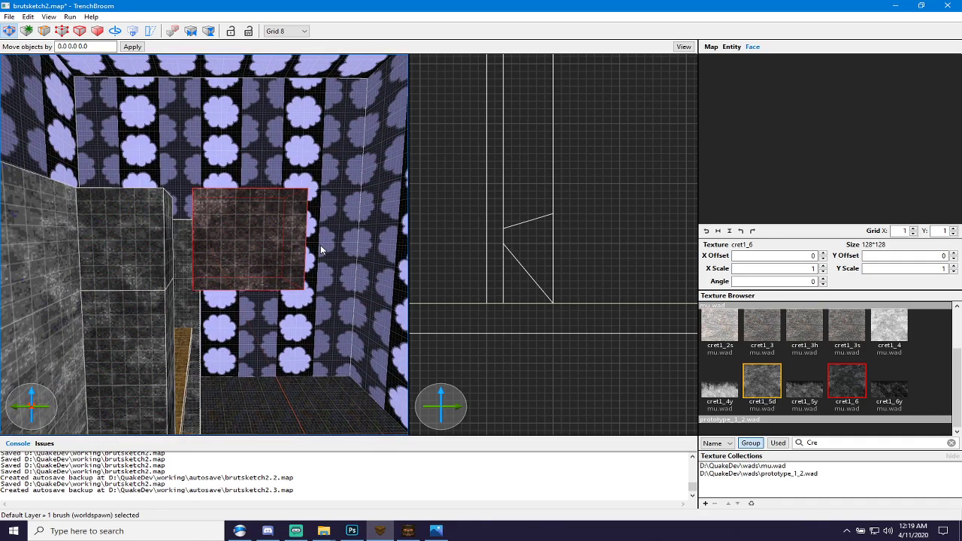
key(d)
key(3)
key(w)
key(a)
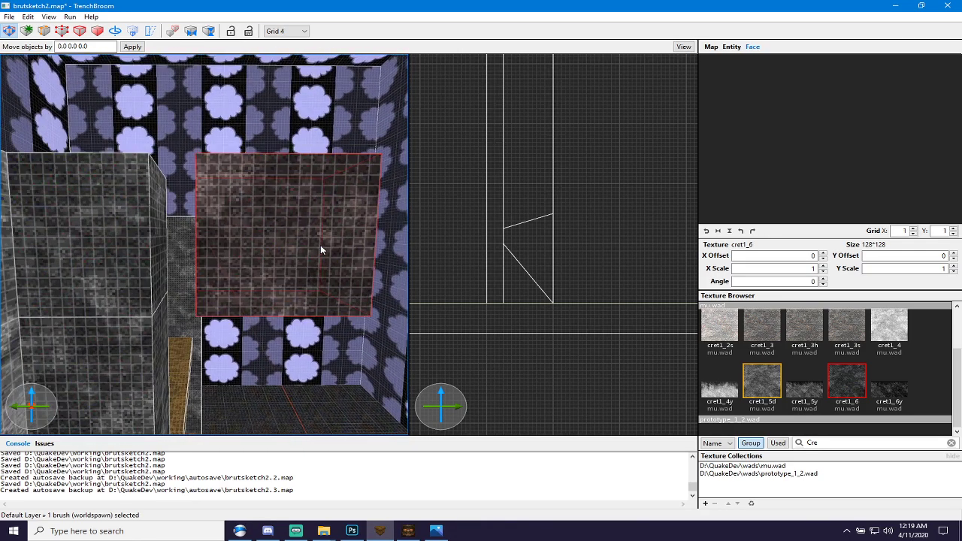
key(d)
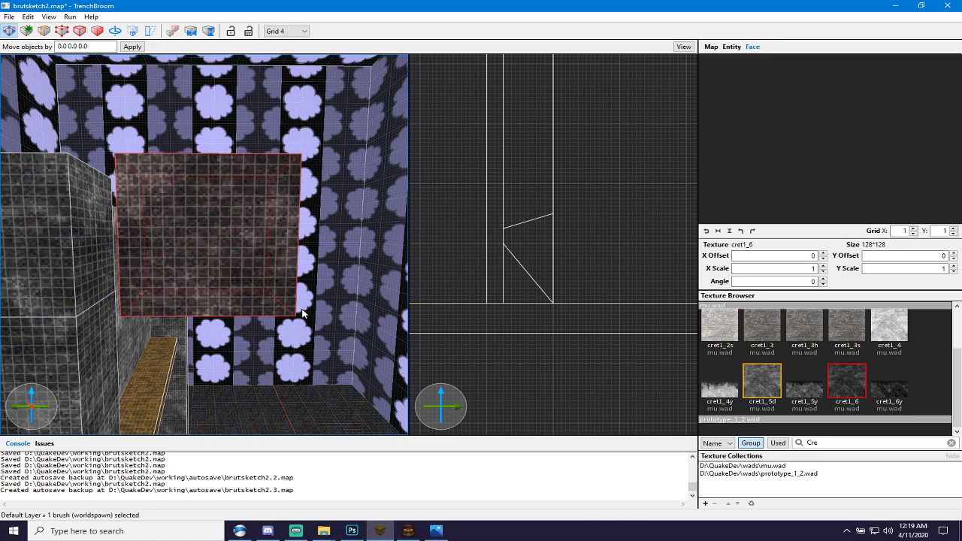
key(c)
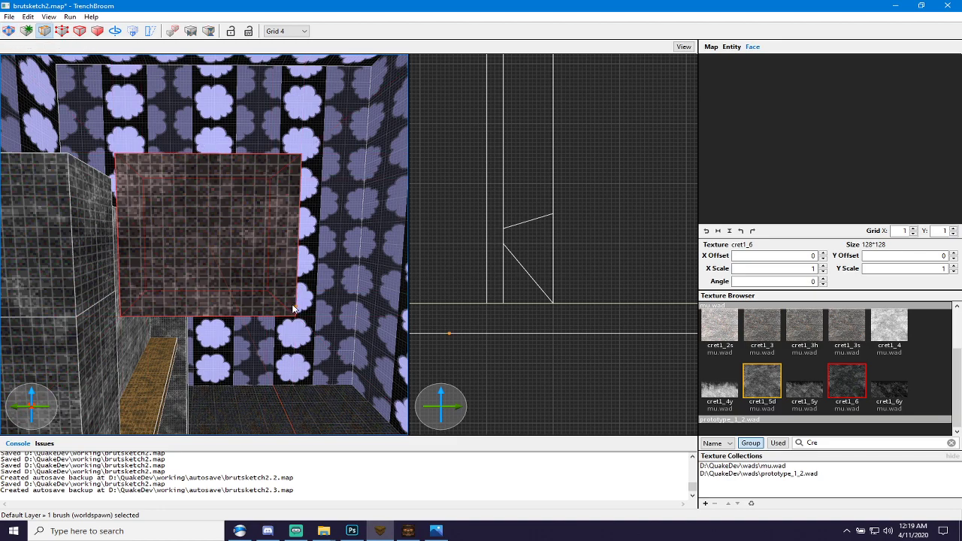
click(295, 295)
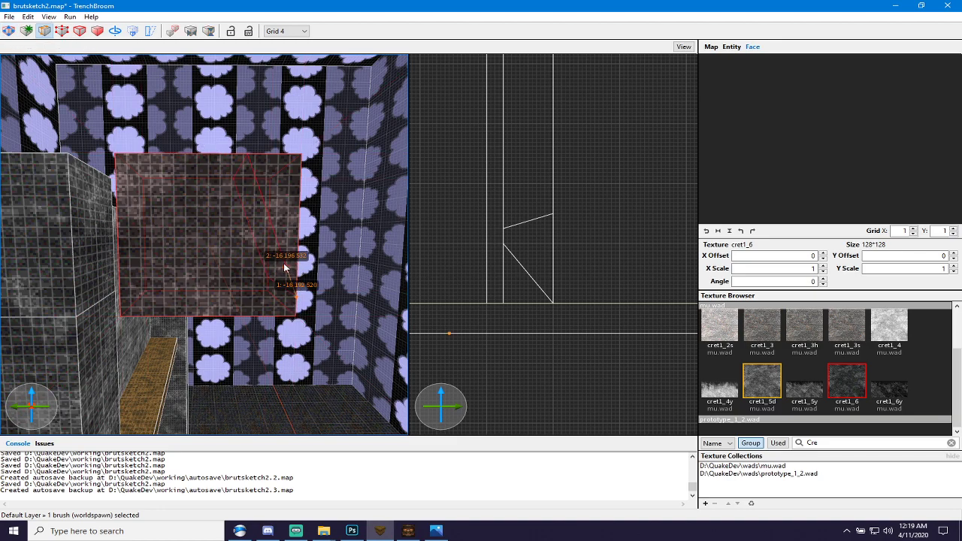
click(285, 257)
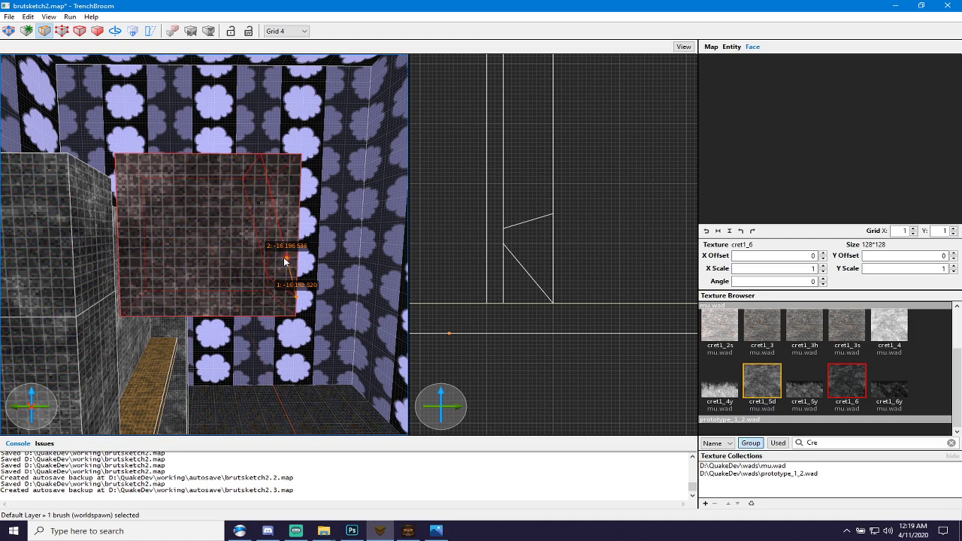
key(Tab)
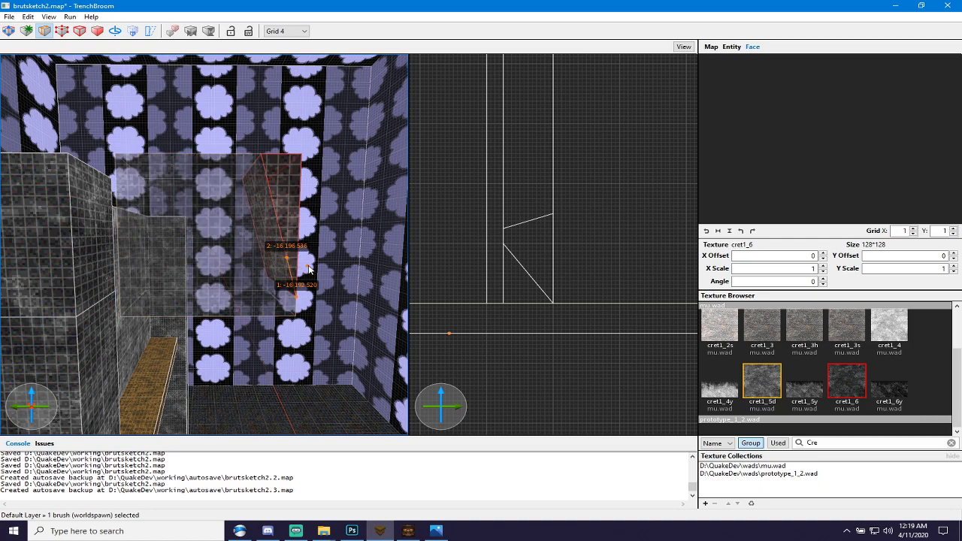
key(Tab)
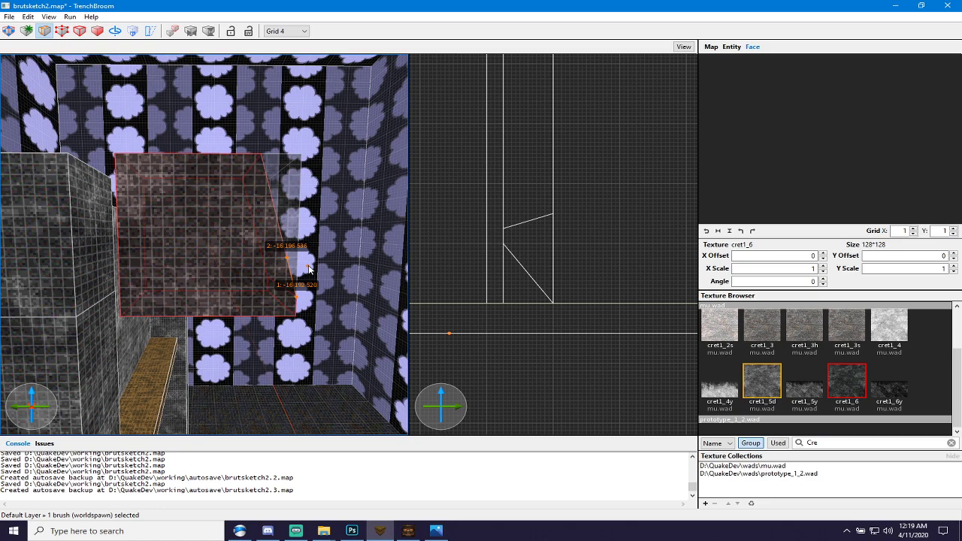
key(Return)
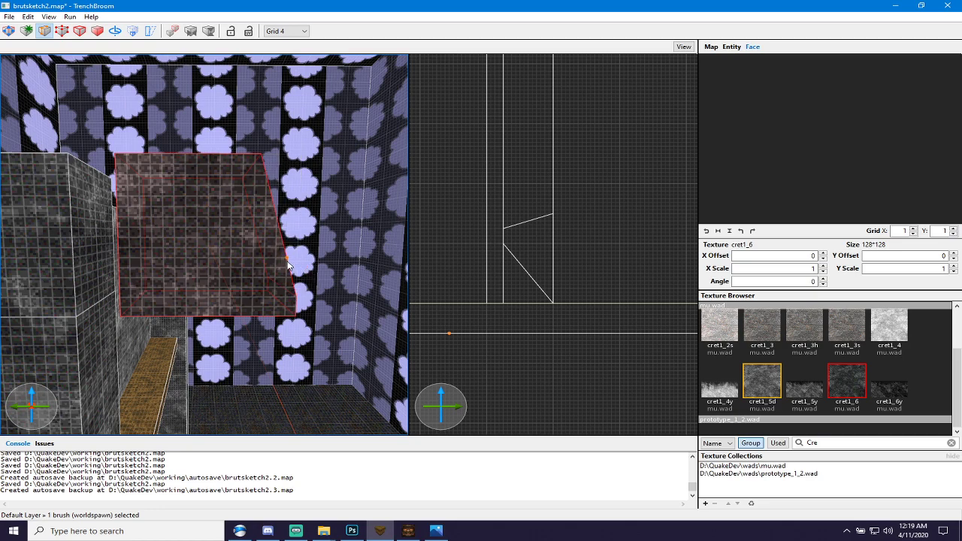
Round the outer block's upper front corner further with cuts from -16 196 536 through -16 204 548 to -16 216 560.
click(287, 256)
click(263, 228)
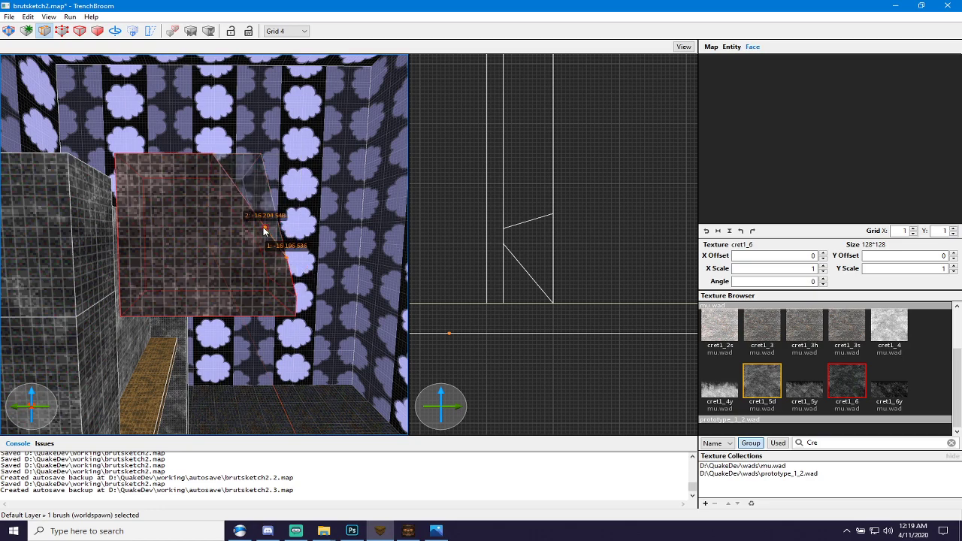
key(Return)
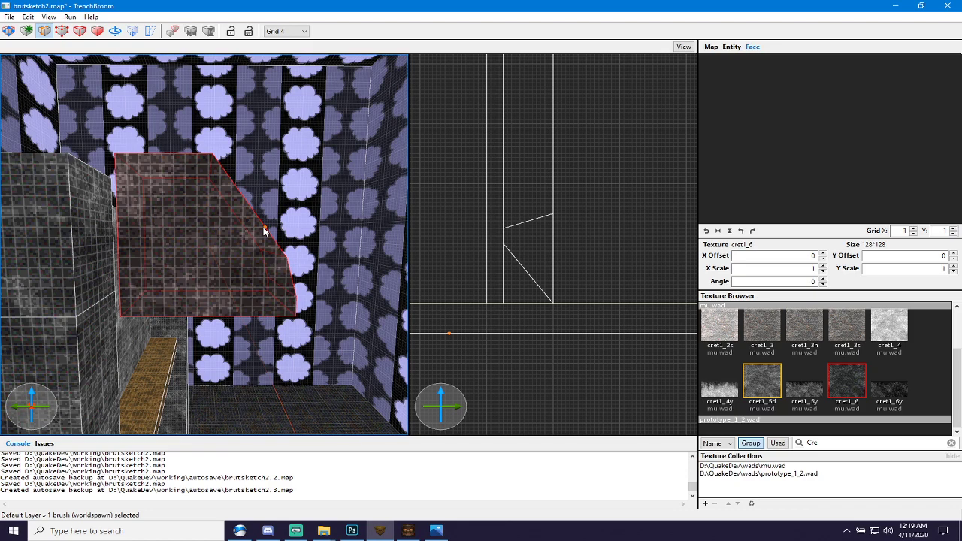
click(232, 195)
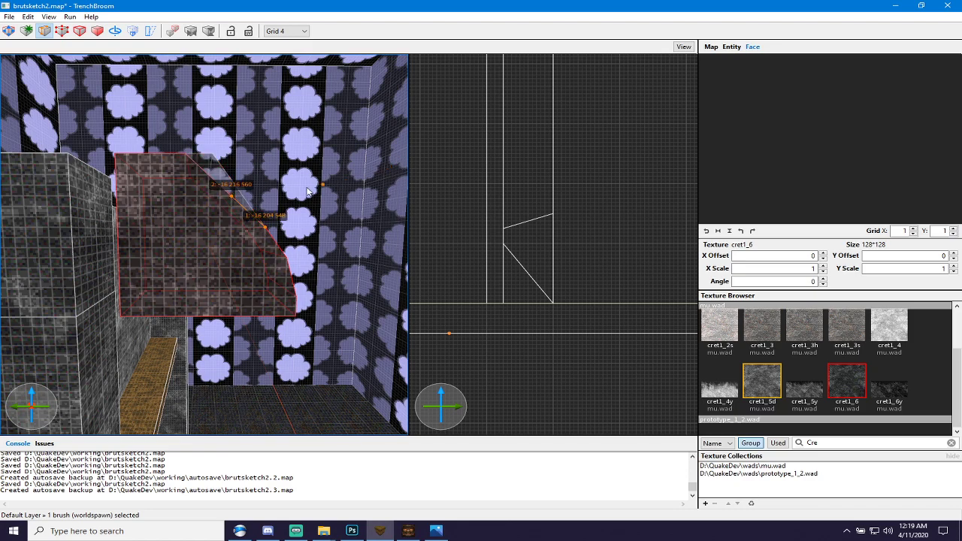
key(Return)
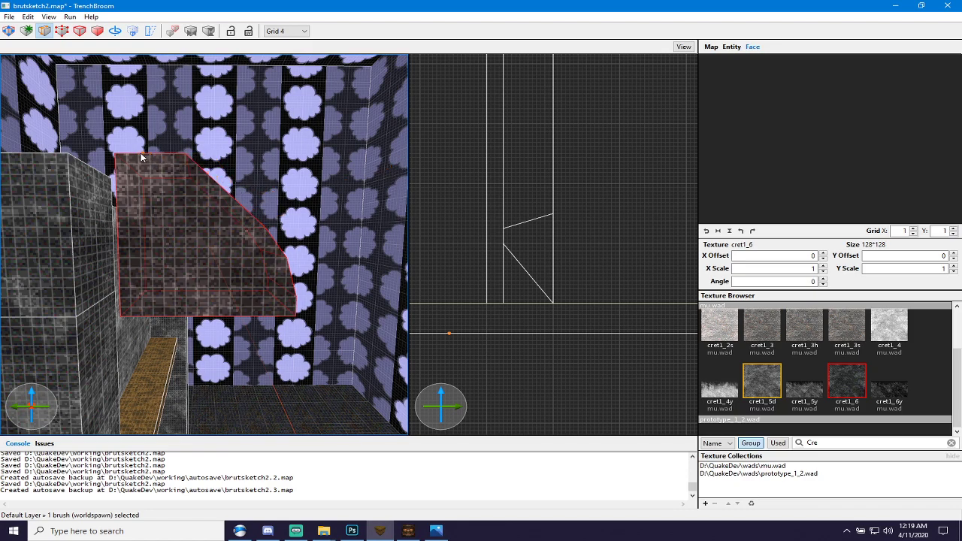
Try clipping the rounded block's top corner and undo the rounding cuts along with the shortened inner end.
click(185, 162)
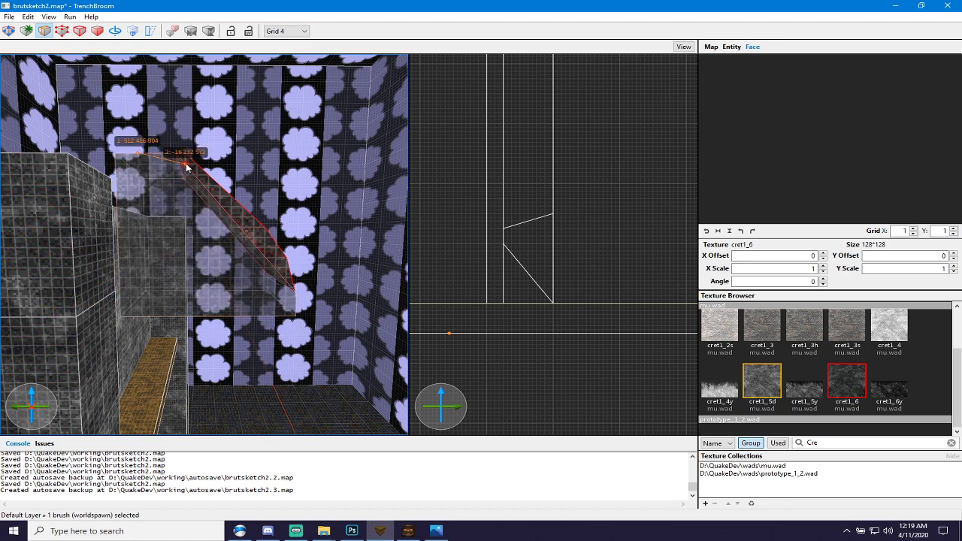
key(Return)
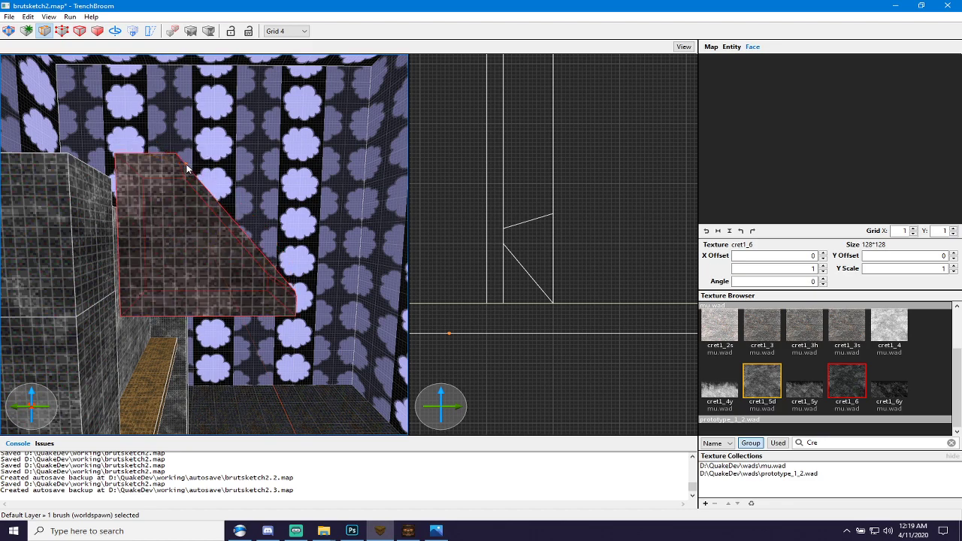
key(ctrl+z)
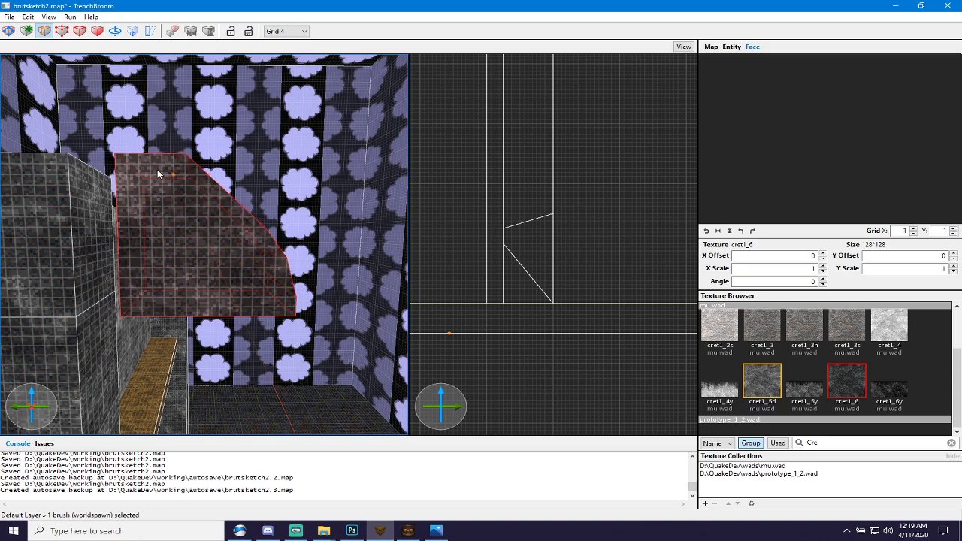
click(139, 154)
click(190, 165)
key(Return)
click(288, 298)
key(ctrl+Return)
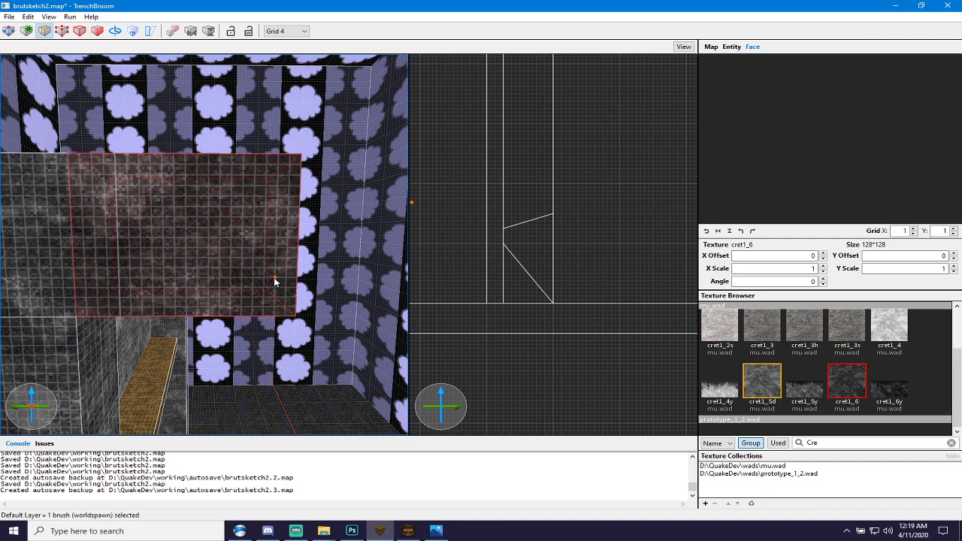
Pull the outer block's inner end away from the pillar to leave a gap, and set the grid to 2.
key(Escape)
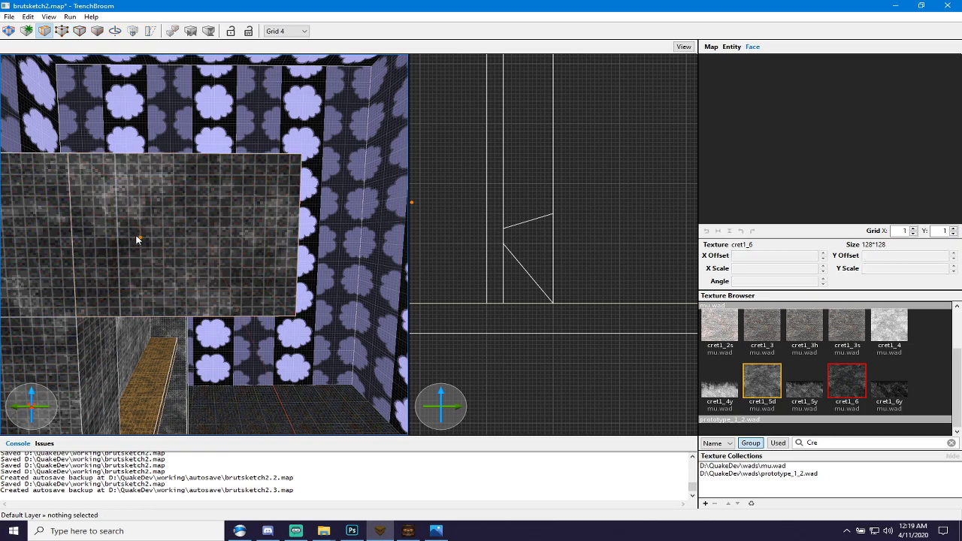
click(133, 237)
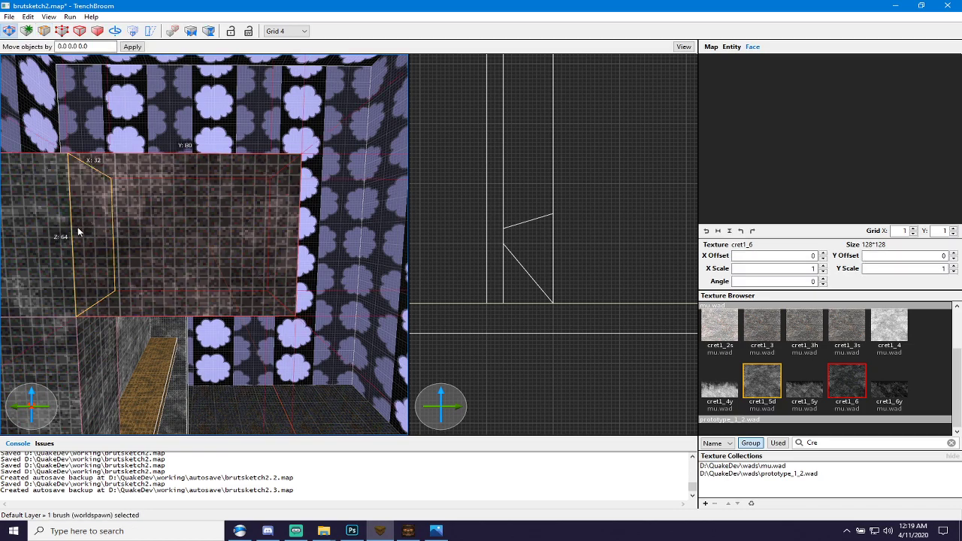
mouse_move(78, 232)
mouse_down()
mouse_move(121, 240)
mouse_move(109, 241)
mouse_up()
key(bracketleft)
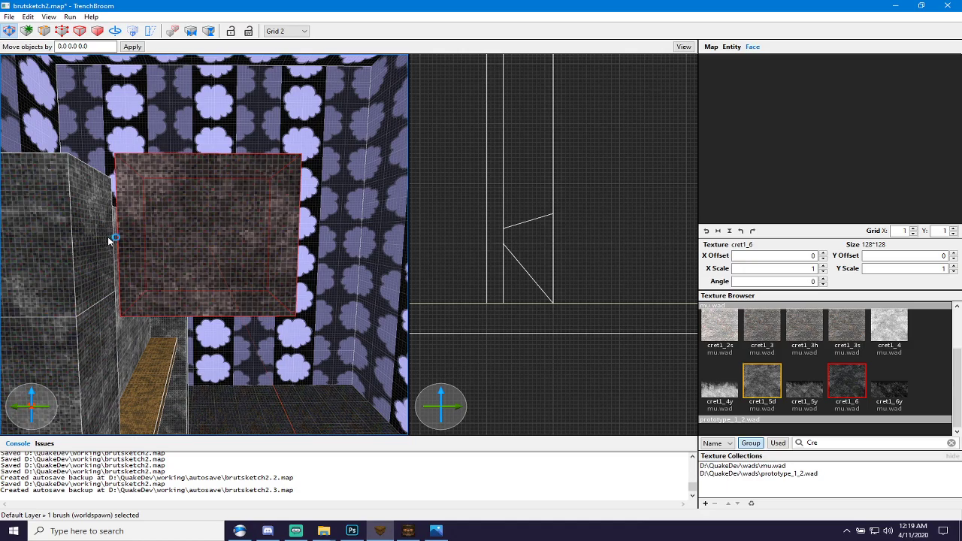
Set the grid to 4 and bevel the outer block's front edge with a cut through -16 192 520 and -16 196 536.
key(bracketright)
key(bracketright)
key(bracketright)
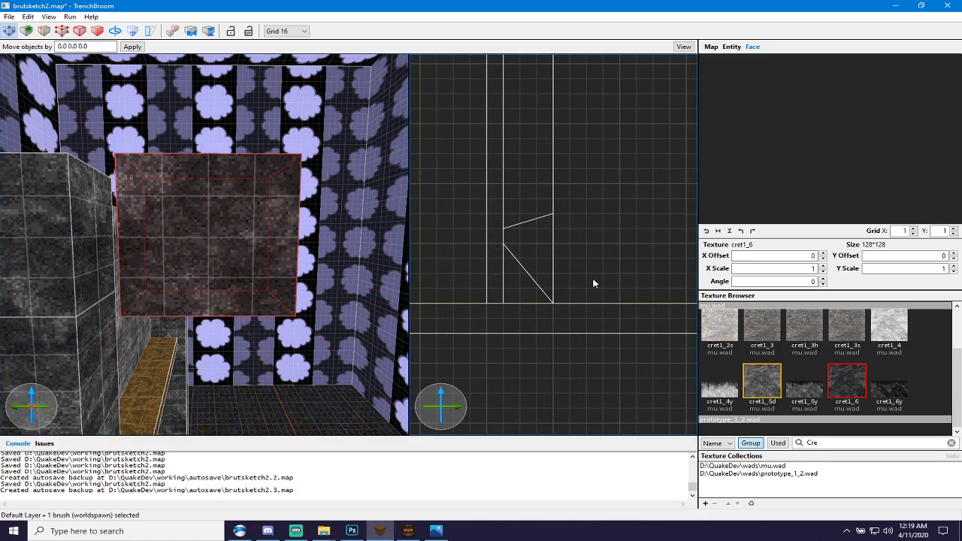
mouse_move(240, 285)
right_down()
mouse_move(73, 262)
mouse_move(217, 275)
mouse_move(253, 258)
mouse_move(255, 278)
mouse_move(243, 269)
mouse_move(257, 274)
right_up()
key(bracketleft)
key(bracketleft)
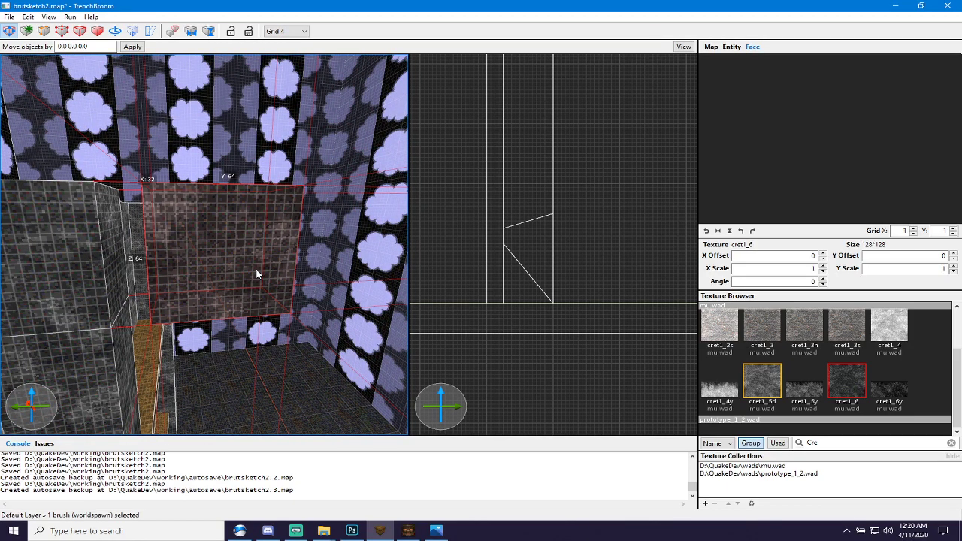
key(bracketleft)
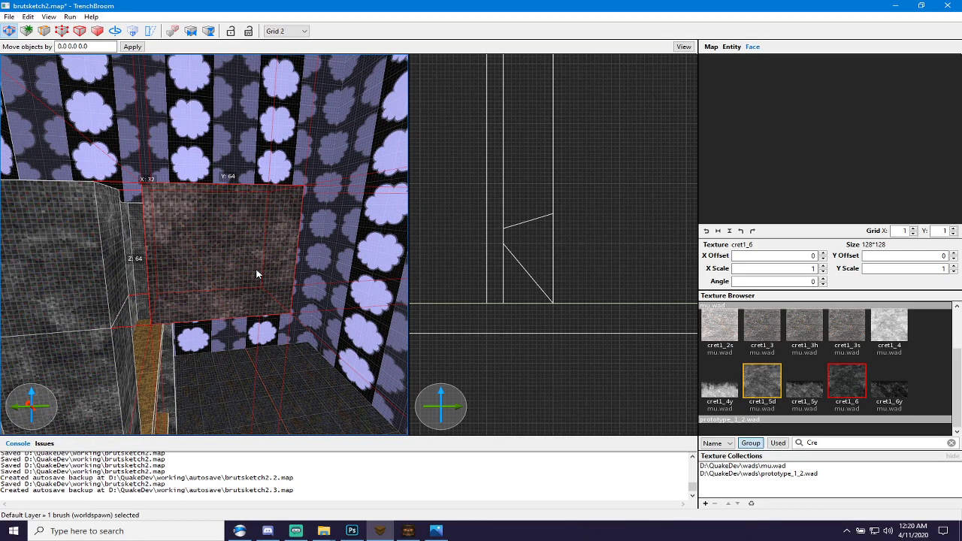
scroll(256, 275, up, 3)
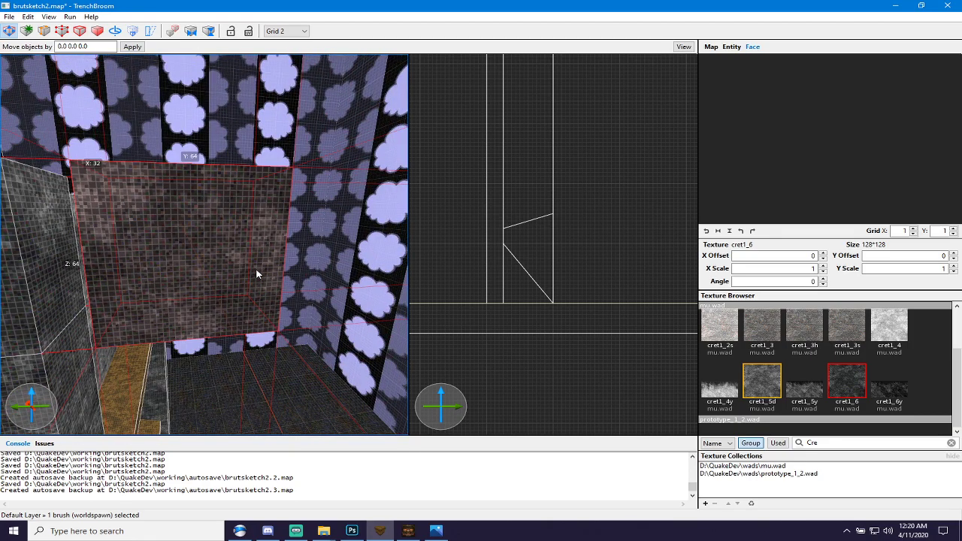
key(bracketright)
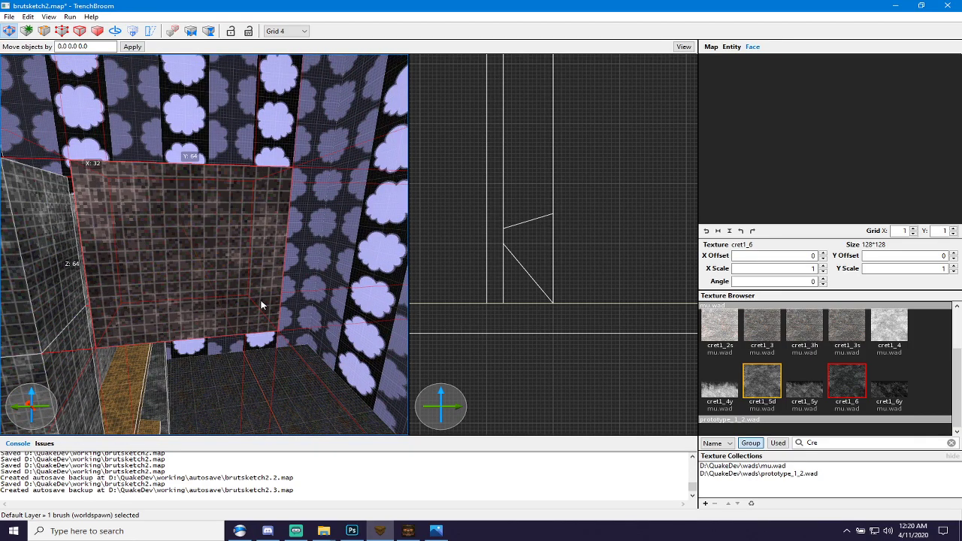
key(t)
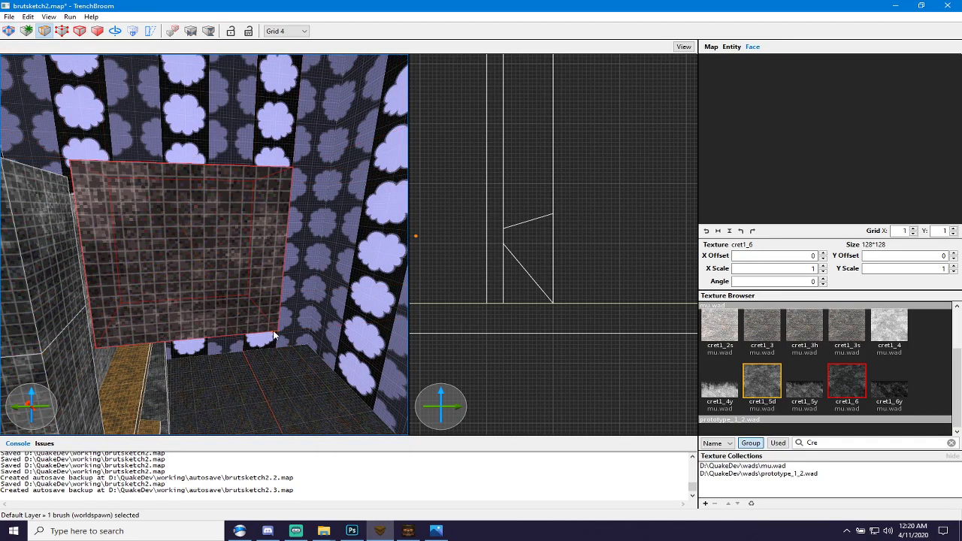
click(270, 278)
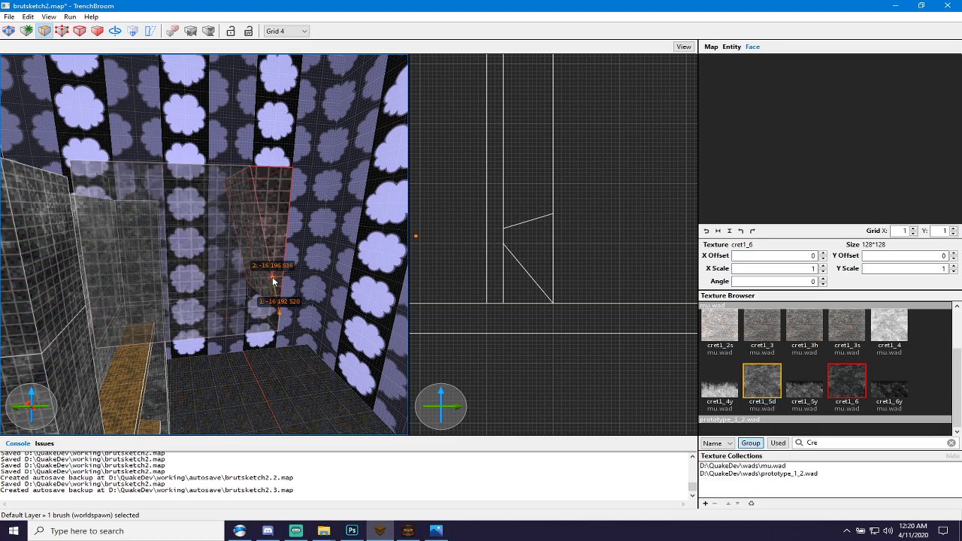
key(Tab)
key(Return)
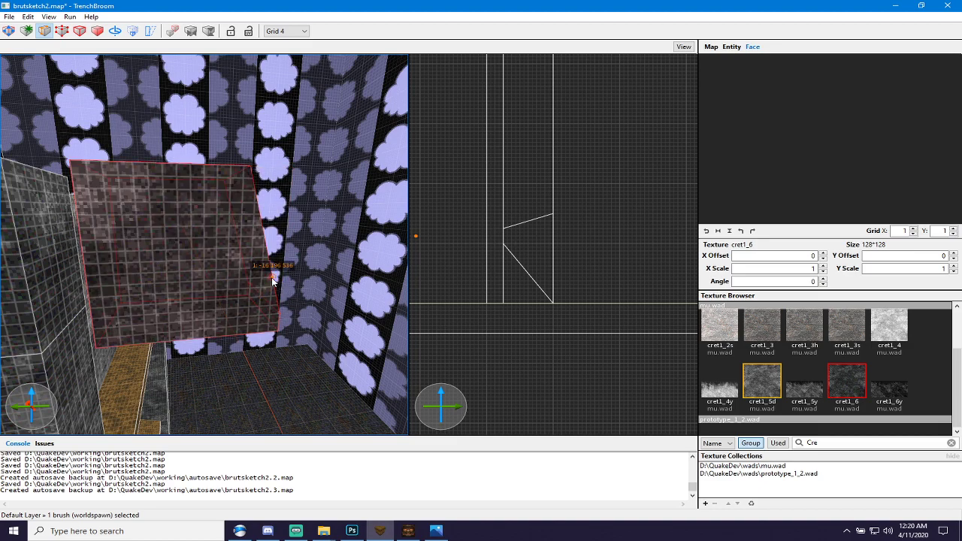
Round the outer block's upper front corner with successive cuts through -16 196 536, -16 204 552, -16 232 572 and -16 248 576.
click(250, 237)
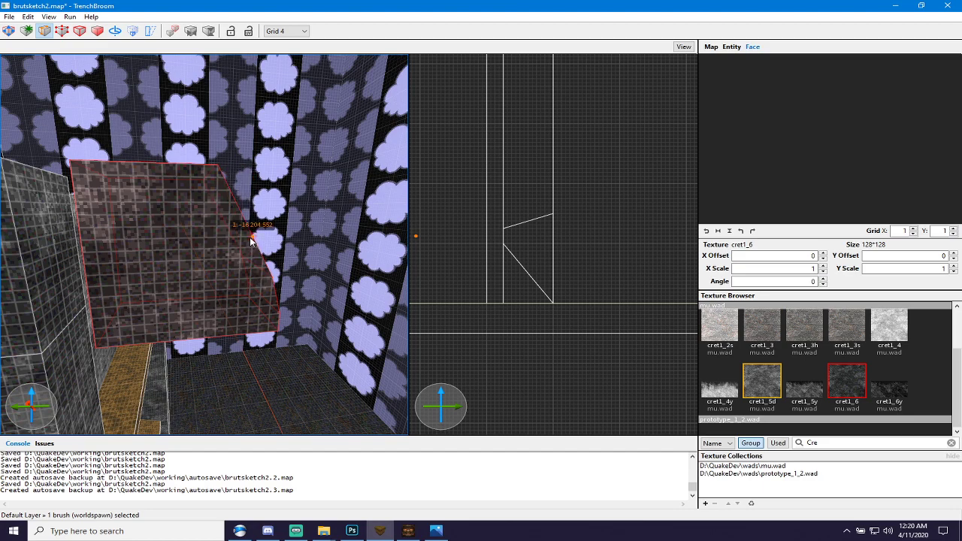
click(218, 204)
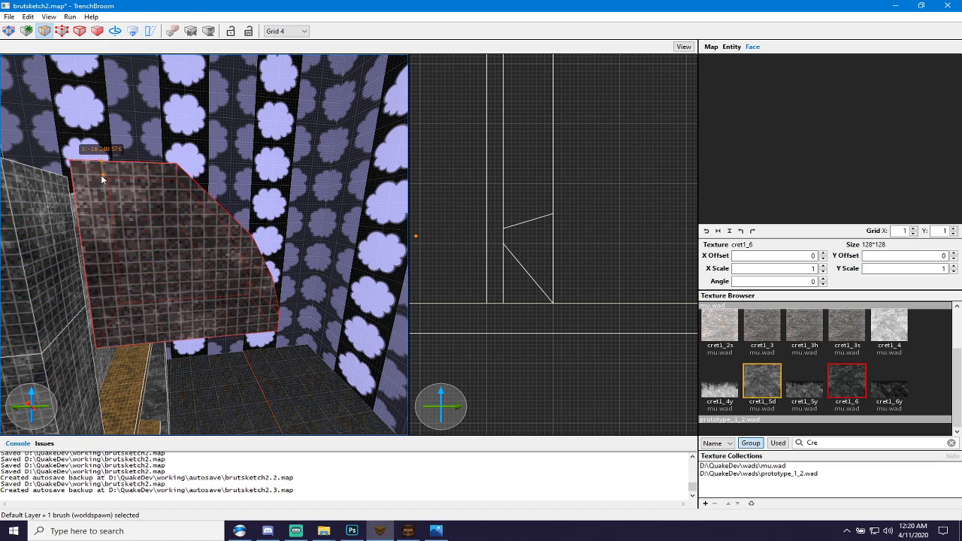
click(162, 176)
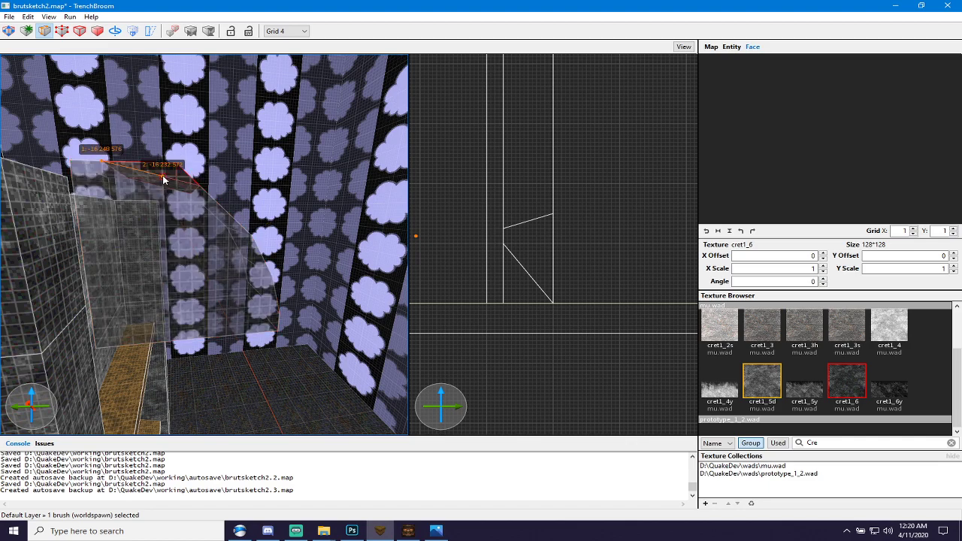
key(Return)
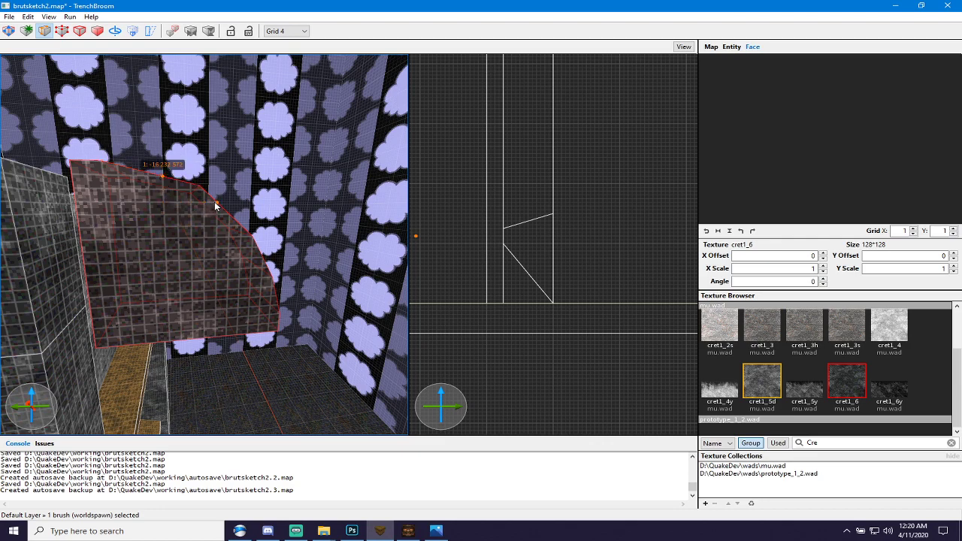
key(Escape)
key(Escape)
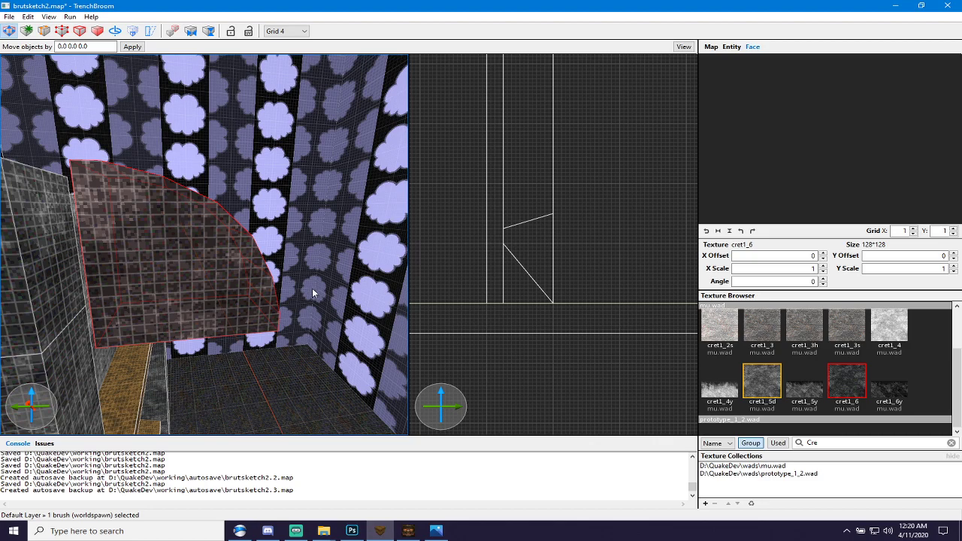
key(Escape)
scroll(204, 270, down, 3)
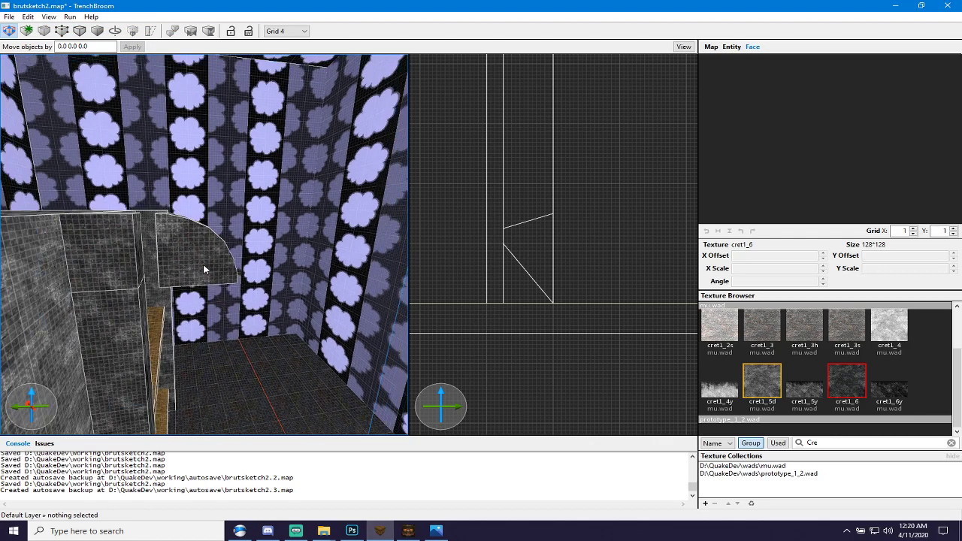
Rotate the rounded block a quarter turn about the X axis so its curved side faces the pillar.
click(203, 271)
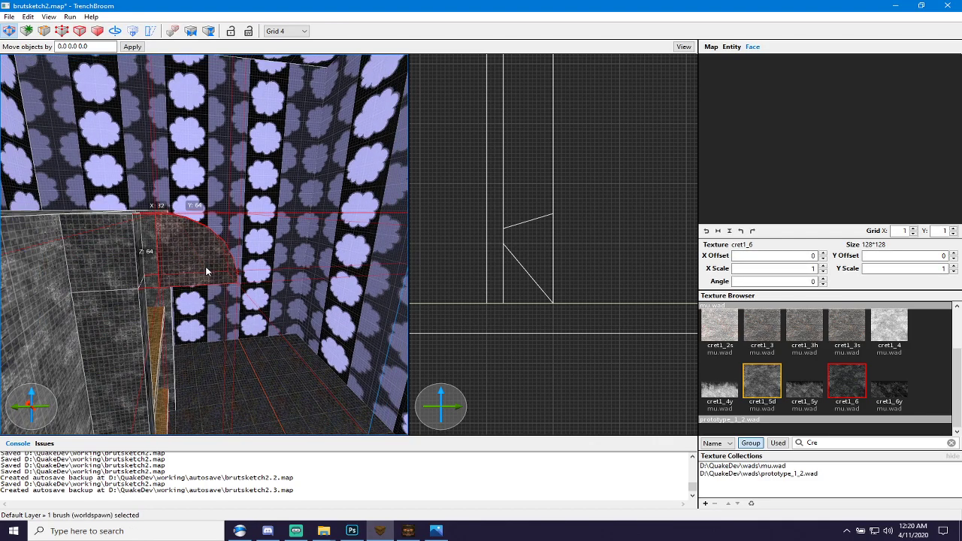
key(r)
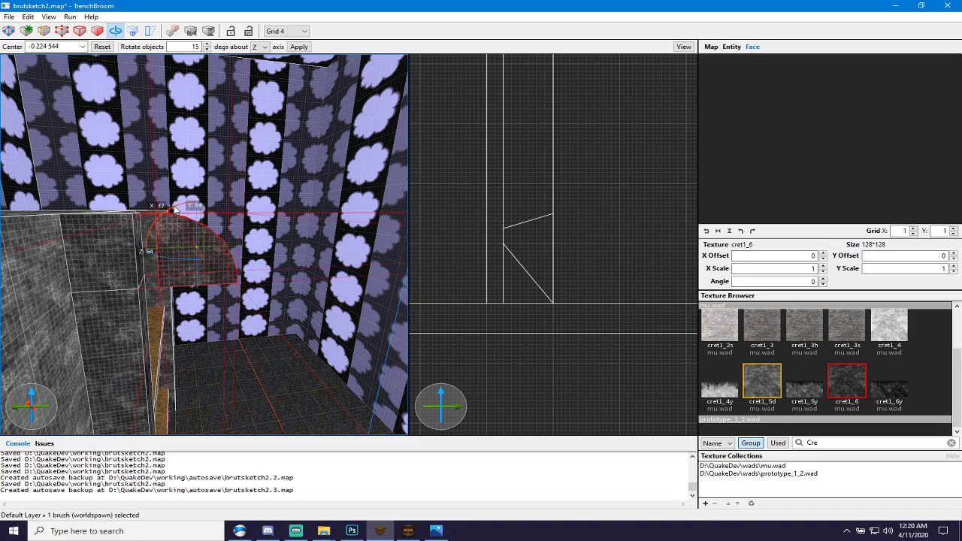
mouse_move(174, 211)
mouse_down()
mouse_move(135, 265)
mouse_move(144, 271)
mouse_up()
key(r)
ctrl+click(210, 235)
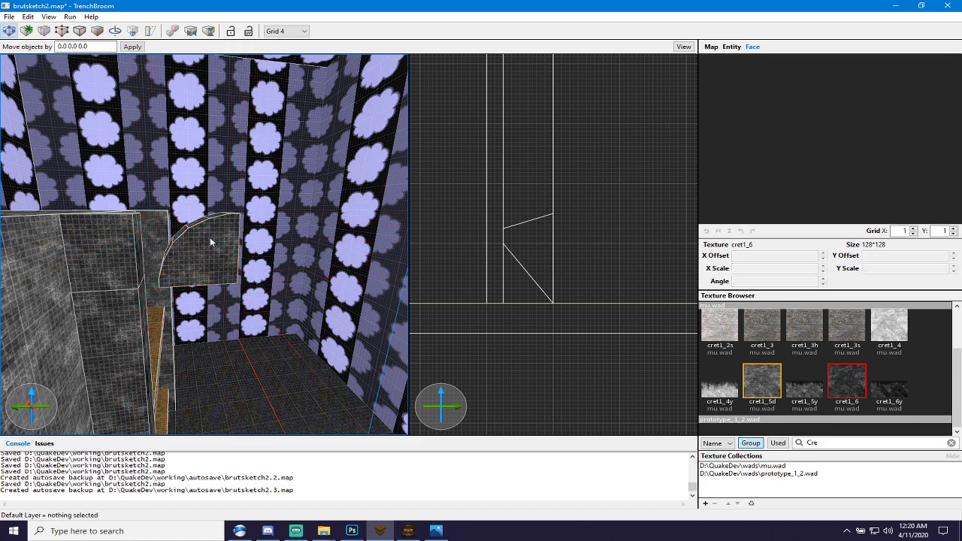
click(210, 240)
ctrl+click(209, 245)
click(211, 241)
ctrl+click(210, 241)
key(ctrl+z)
key(ctrl+z)
key(ctrl+z)
key(ctrl+z)
key(ctrl+z)
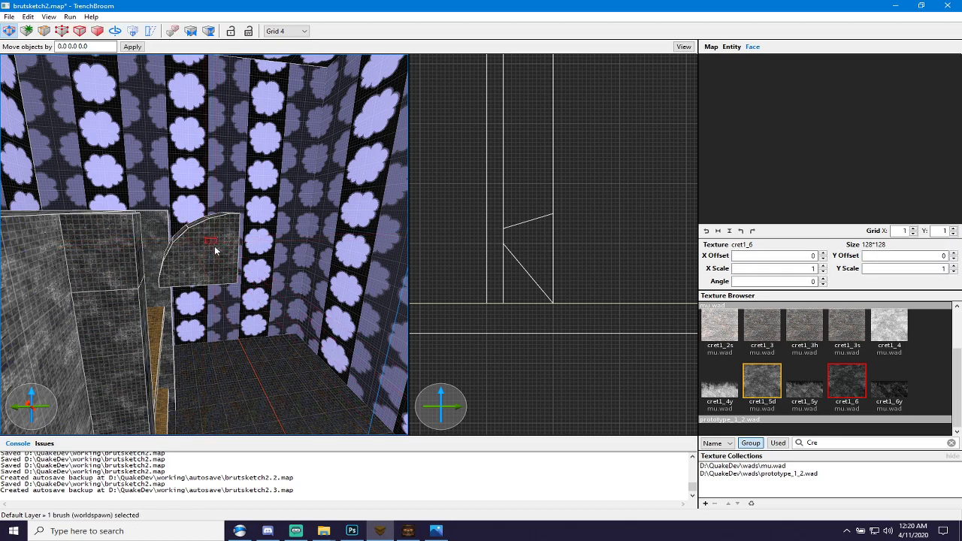
key(ctrl+z)
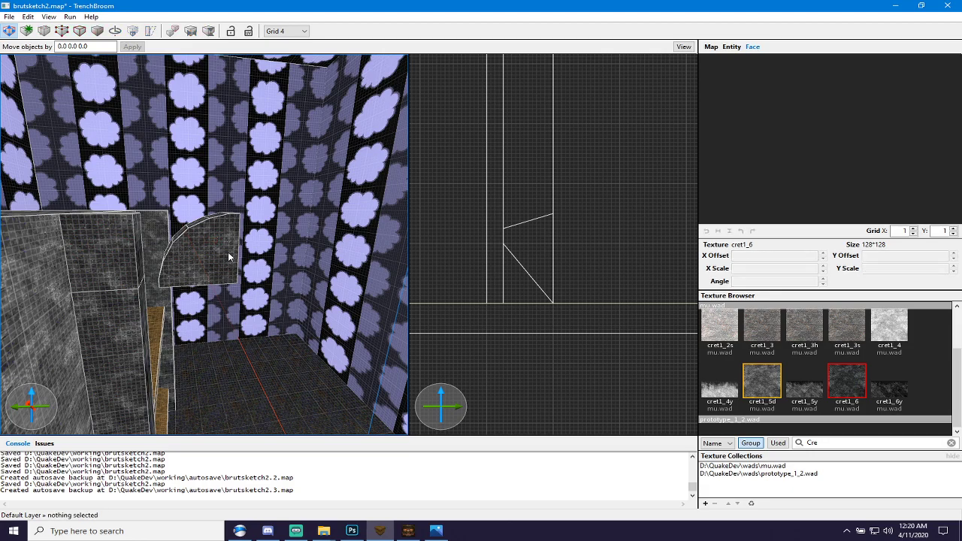
key(ctrl+z)
Show the top view and place a duplicate of the rounded block in the empty space behind the structure.
click(586, 239)
key(space)
key(space)
key(space)
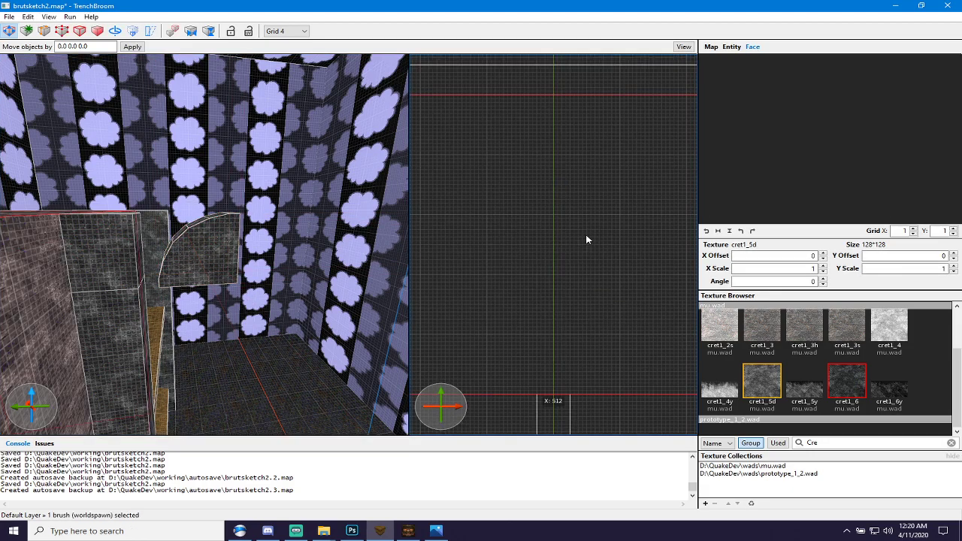
scroll(586, 240, down, 5)
scroll(586, 235, down, 8)
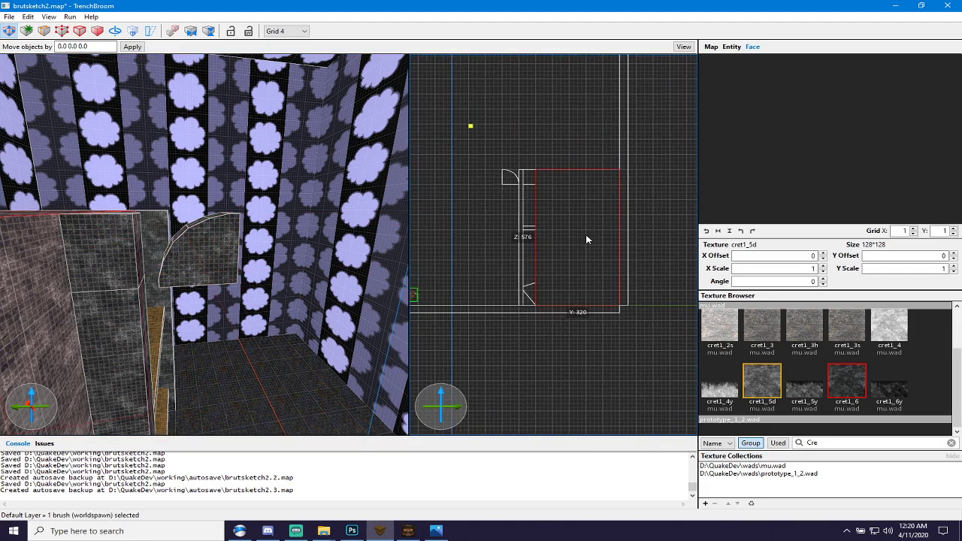
scroll(571, 222, up, 1)
key(space)
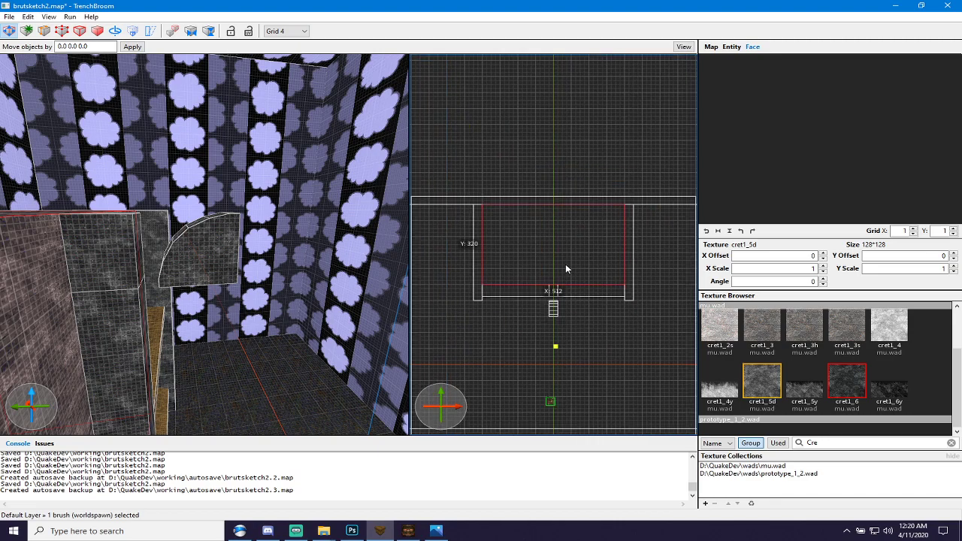
click(553, 310)
mouse_move(554, 309)
ctrl+mouse_down()
mouse_move(595, 118)
mouse_move(613, 135)
ctrl+mouse_up()
click(628, 159)
Move the original rounded block flush against the front of the central pillar.
click(208, 273)
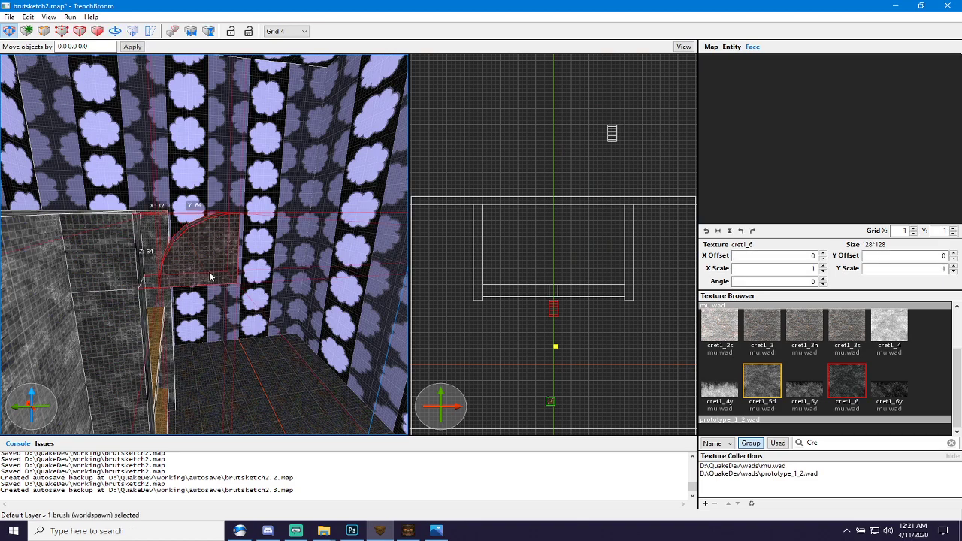
scroll(493, 327, up, 5)
drag(601, 296, 601, 287)
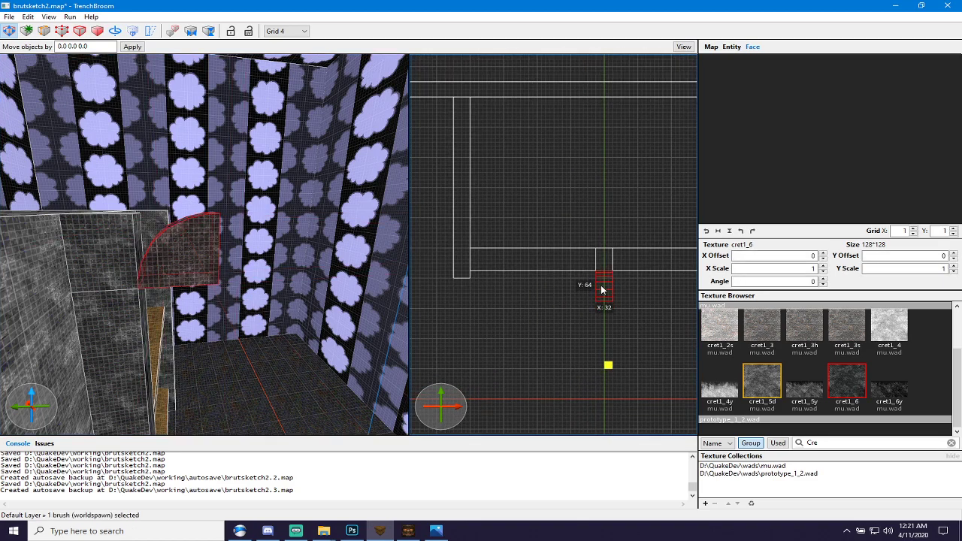
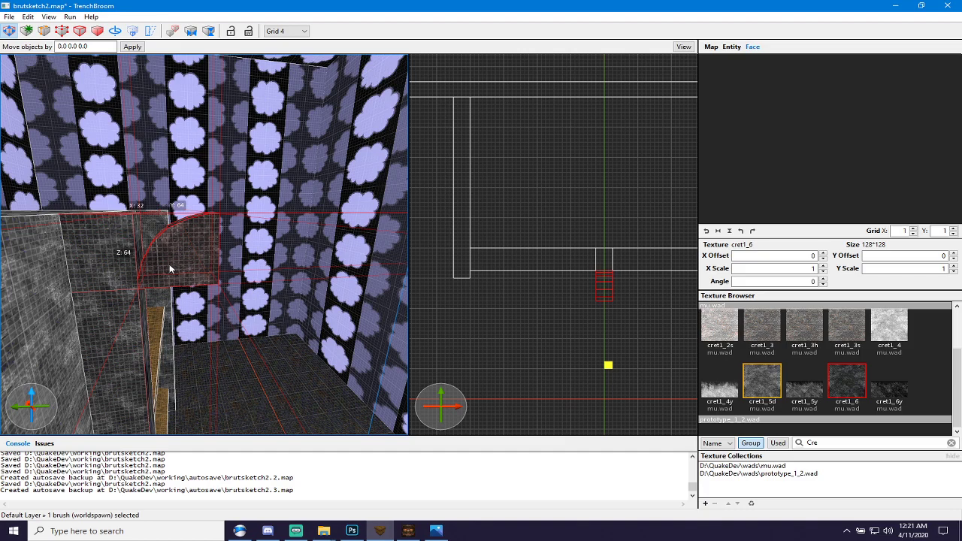
scroll(613, 308, up, 4)
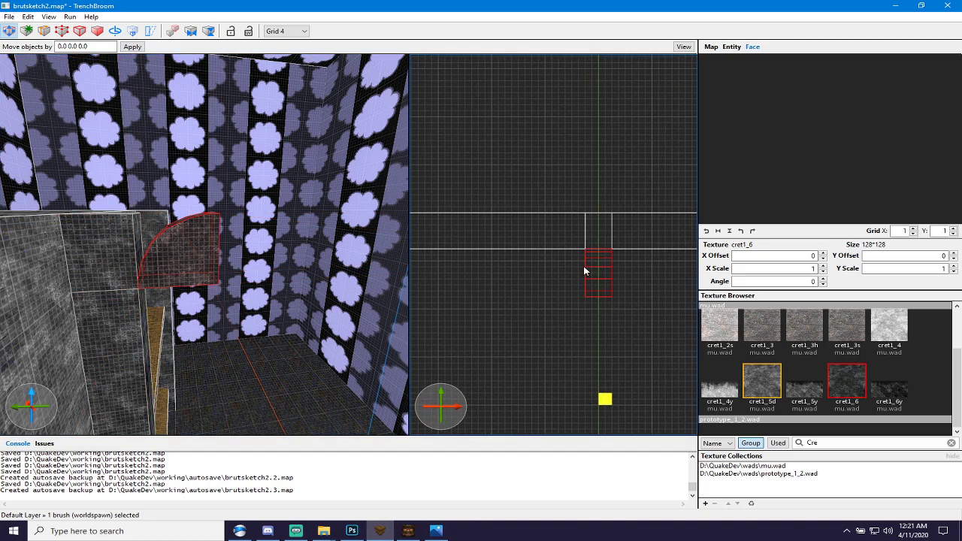
drag(591, 269, 591, 274)
key(w)
mouse_move(217, 282)
right_down()
mouse_move(170, 271)
mouse_move(179, 291)
mouse_move(185, 281)
right_up()
key(w)
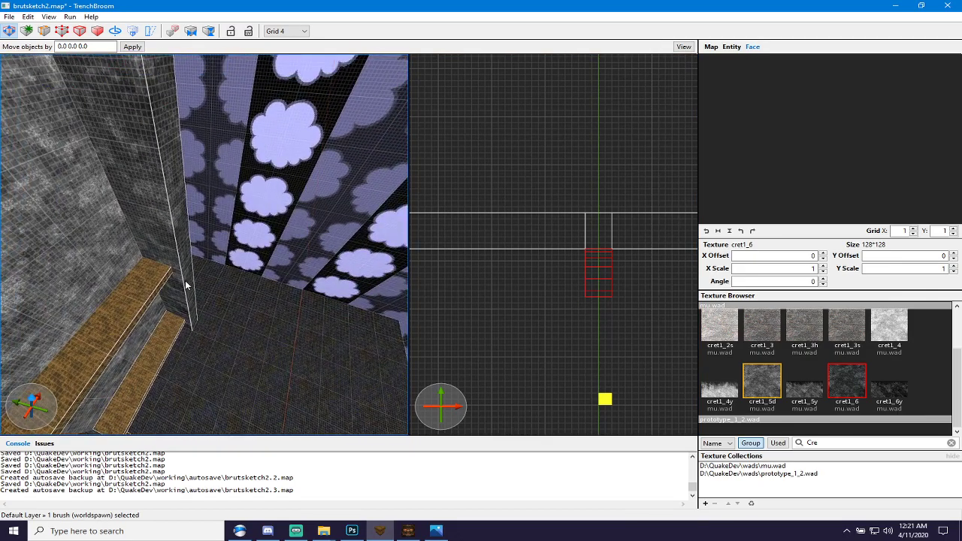
Set the grid to 16 and extend the pillar beside the rounded top brush to 64 units in Y.
click(186, 263)
shift+click(185, 265)
key(5)
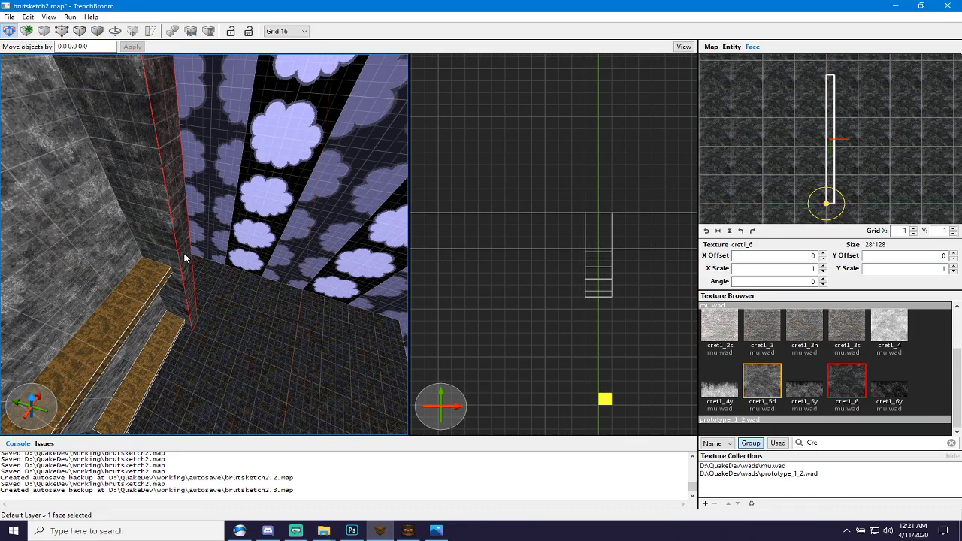
click(185, 258)
mouse_move(187, 260)
right_down()
mouse_move(87, 273)
mouse_move(70, 260)
mouse_move(86, 263)
right_up()
key(w)
click(101, 272)
right_drag(210, 294, 338, 293)
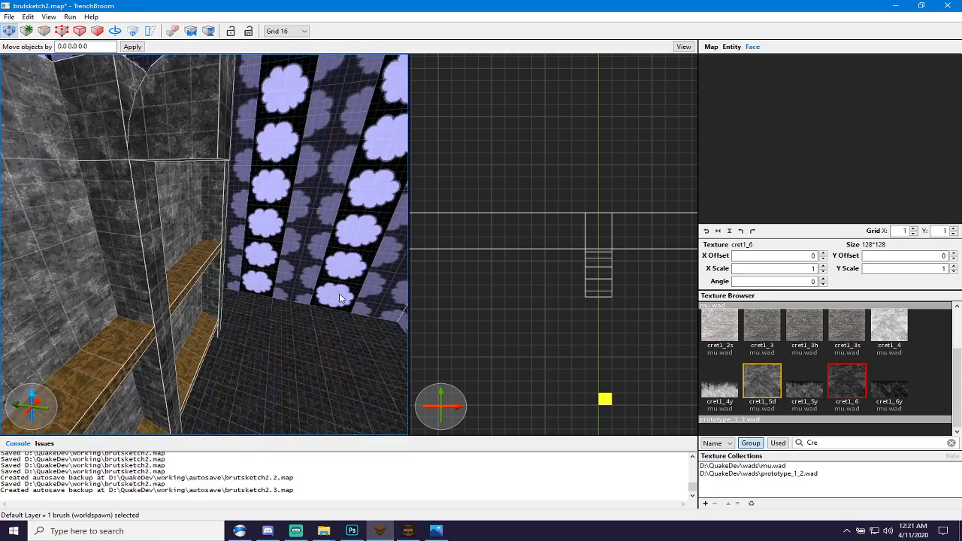
key(Right)
key(Right)
key(w)
mouse_move(263, 289)
right_down()
mouse_move(256, 275)
mouse_move(157, 305)
right_up()
click(160, 293)
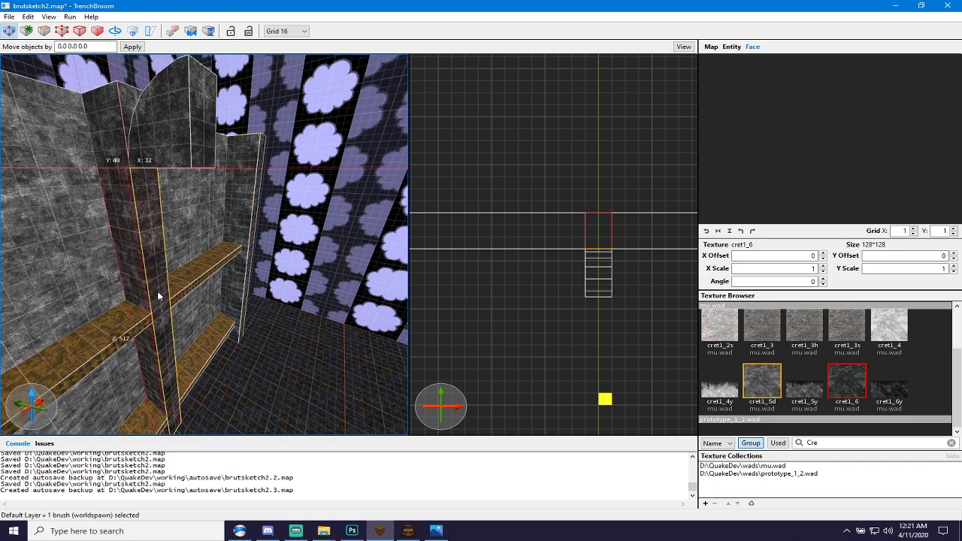
Move the rounded brush outward to match the extended pillar and lengthen the block above the pillar to 128 units in Y.
click(166, 153)
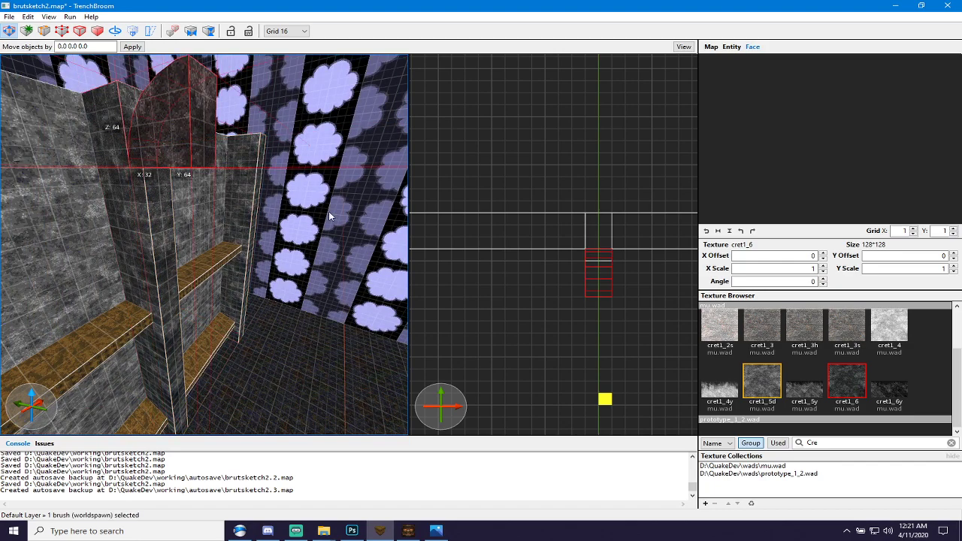
drag(596, 269, 595, 311)
click(136, 124)
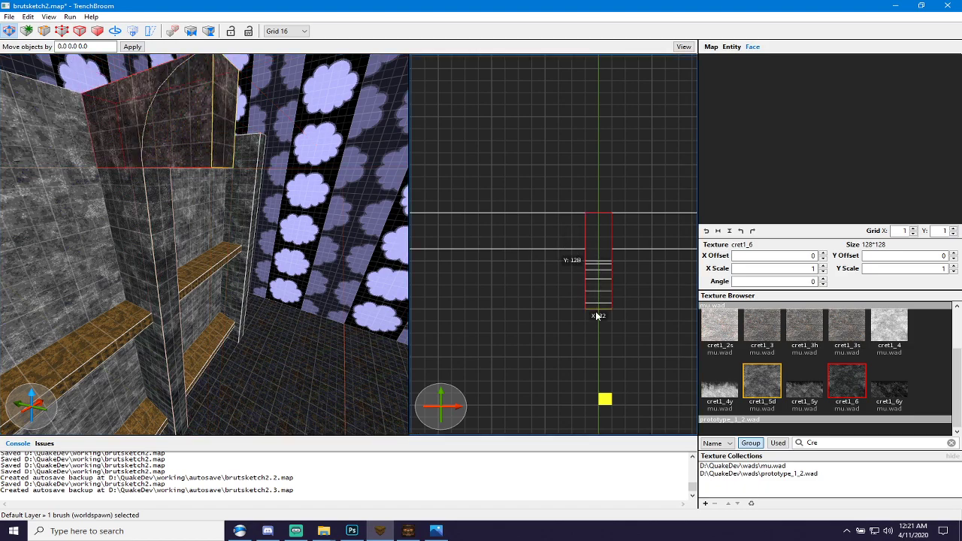
Subtract the rounded brush from the 128-unit block above the pillar to carve the arch curve.
key(ctrl+z)
key(ctrl+z)
key(ctrl+z)
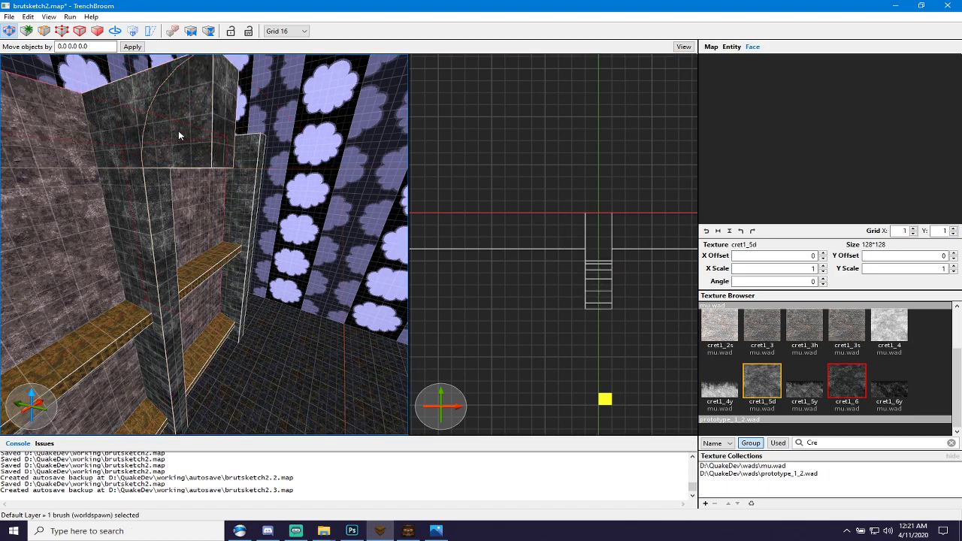
click(32, 17)
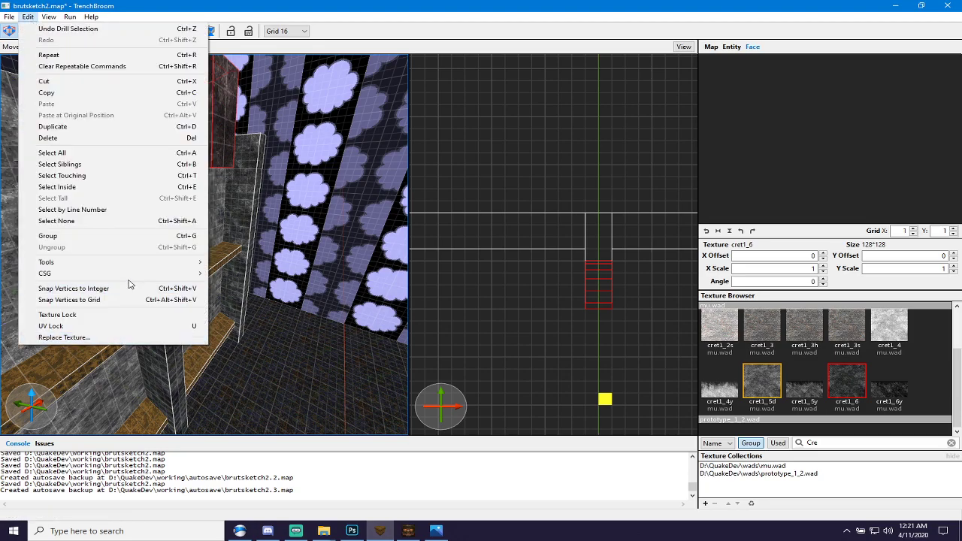
mouse_move(142, 274)
click(244, 295)
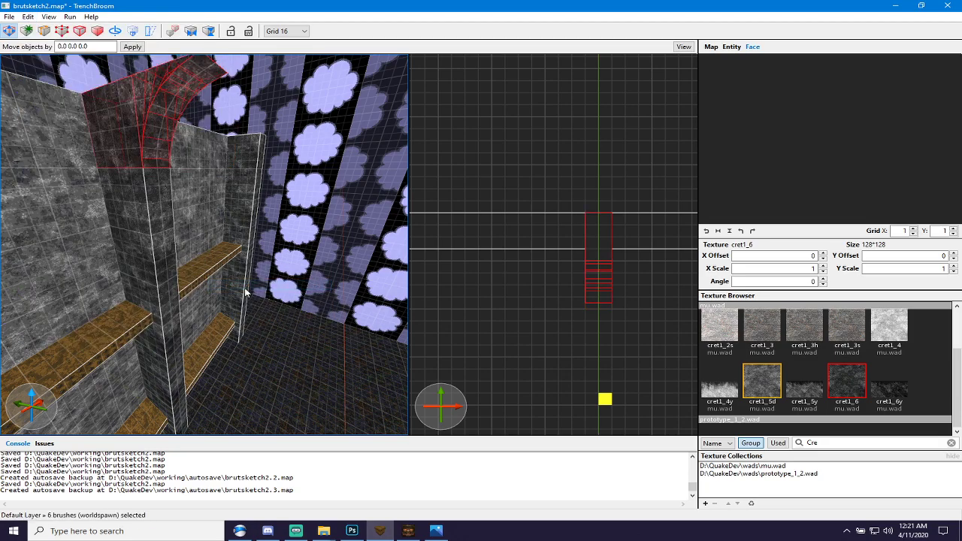
Group the five curved arch brushes at the top of the pillar under the name top_curve.
right_drag(179, 259, 115, 243)
click(161, 192)
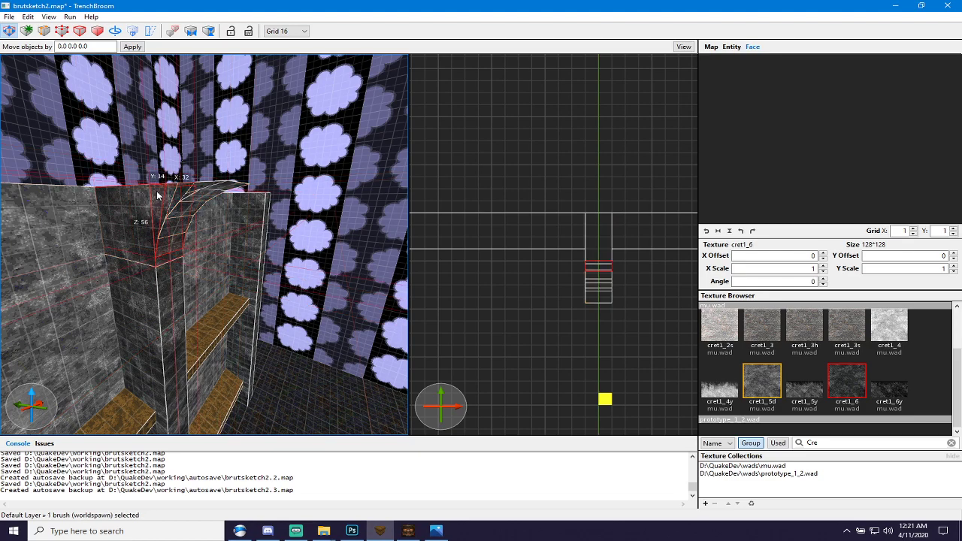
ctrl+click(175, 191)
ctrl+click(179, 191)
ctrl+click(193, 191)
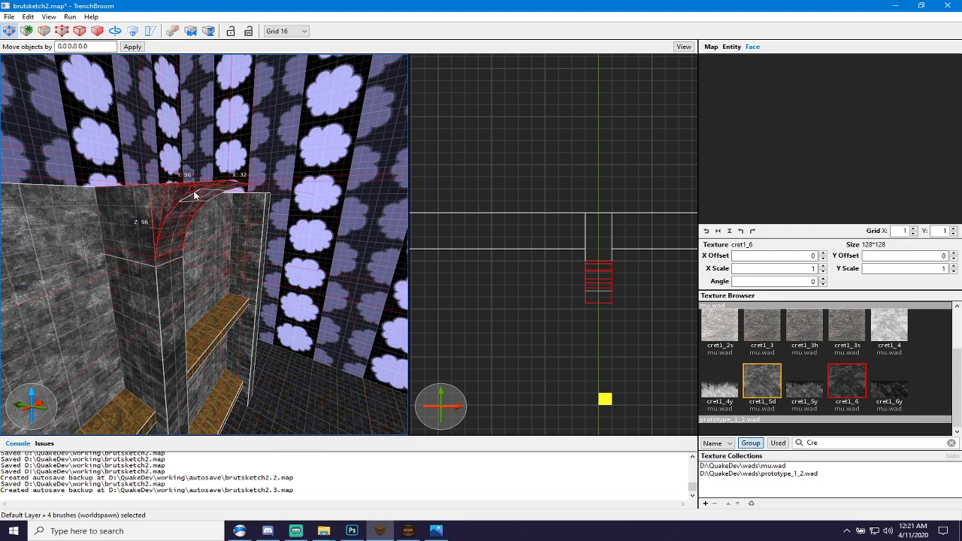
ctrl+click(192, 193)
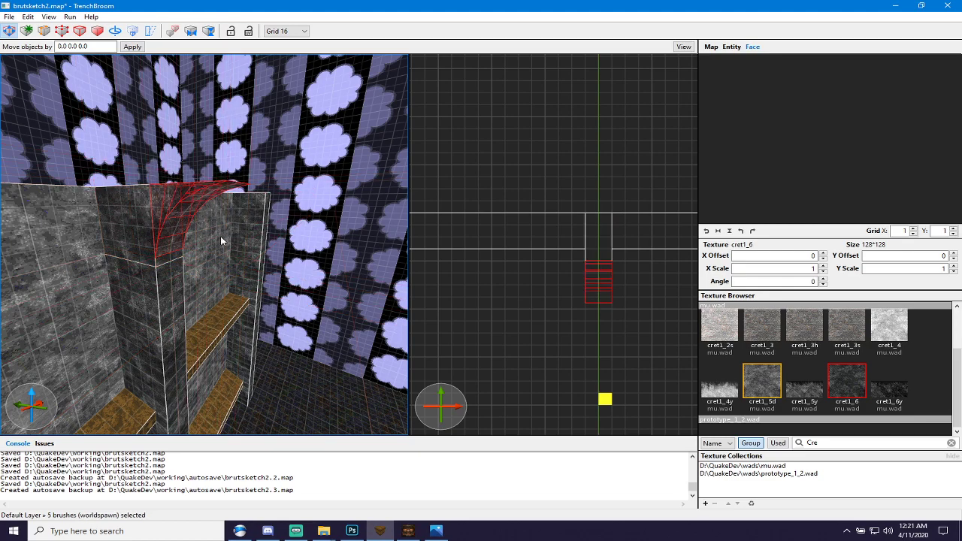
key(a)
mouse_move(158, 267)
right_down()
mouse_move(191, 281)
mouse_move(177, 276)
right_up()
key(w)
key(s)
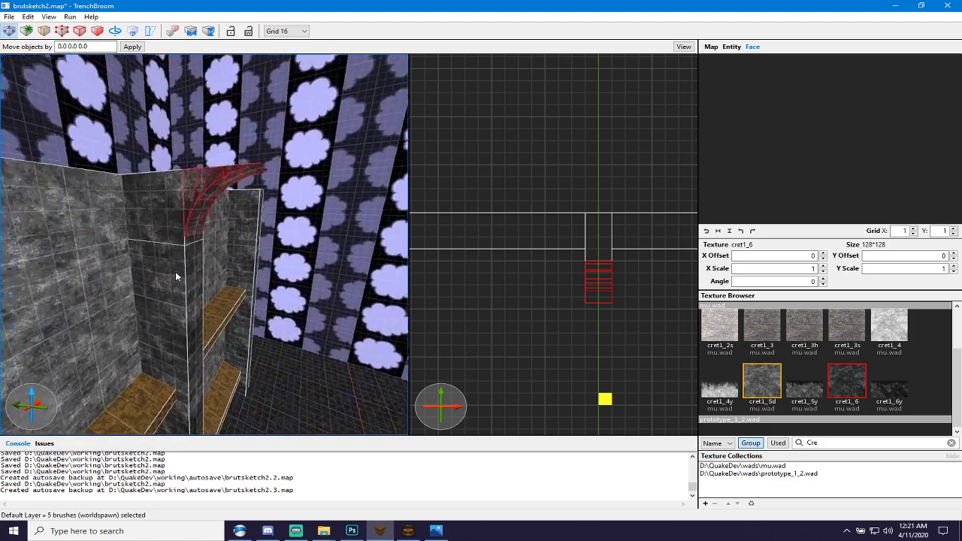
key(d)
key(ctrl+g)
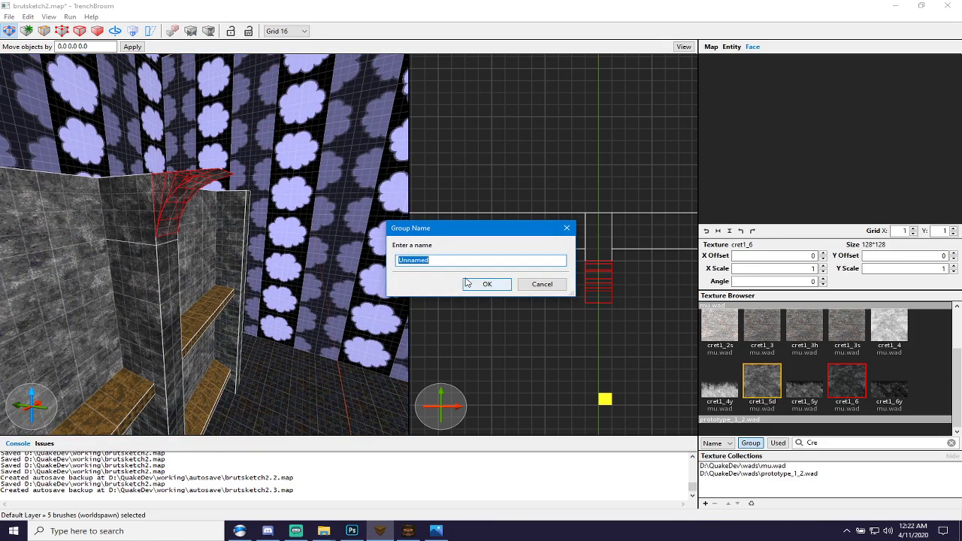
text(cr)
text(top_curve)
click(465, 282)
Duplicate the top_curve group onto the two outer pillars on either side of the centre pillar.
right_drag(276, 219, 273, 237)
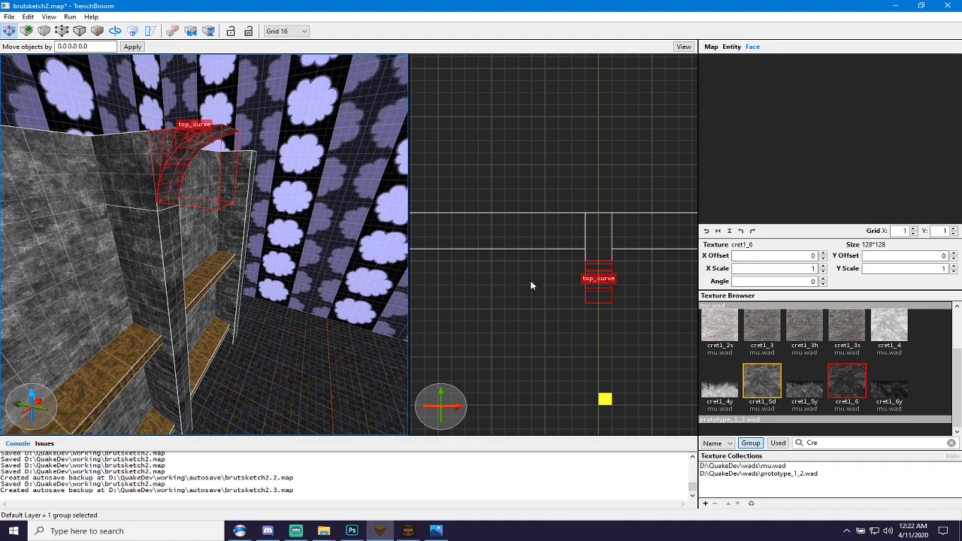
scroll(594, 271, down, 5)
scroll(613, 275, down, 4)
right_drag(620, 275, 523, 269)
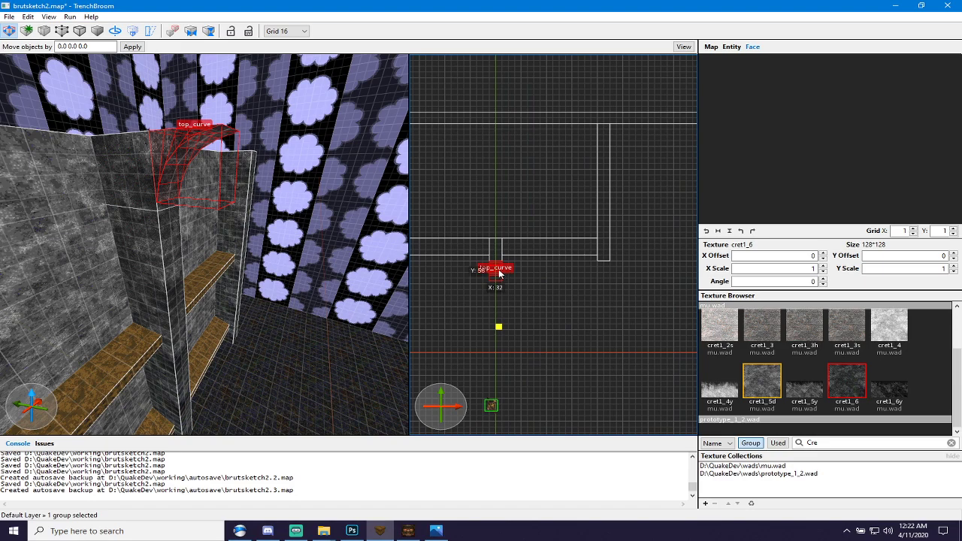
drag(498, 273, 605, 268)
scroll(468, 273, down, 1)
right_drag(468, 272, 560, 275)
click(579, 271)
ctrl+drag(570, 274, 479, 275)
Examine the three top_curve arches and the top of the wall structure from several angles.
click(269, 293)
key(s)
right_drag(269, 288, 243, 281)
key(a)
key(w)
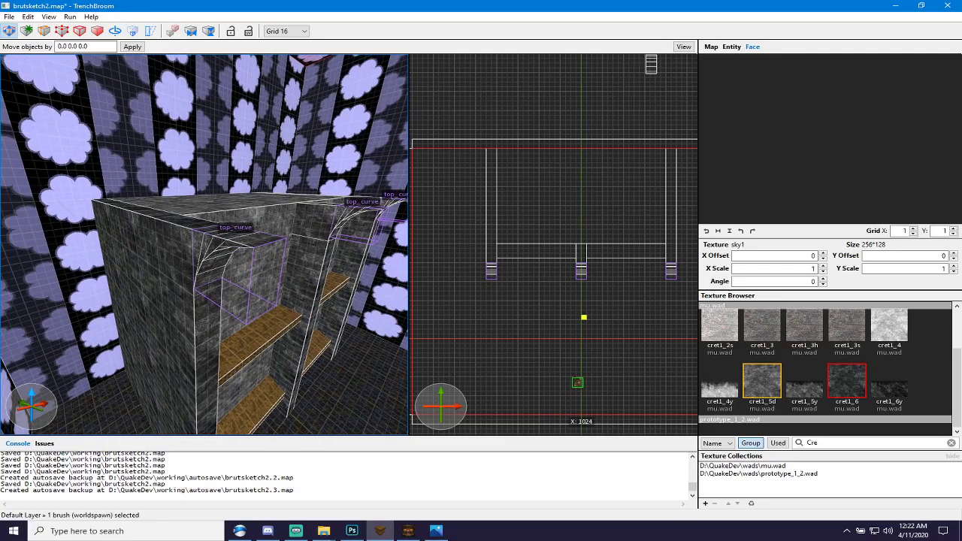
key(alt+Tab)
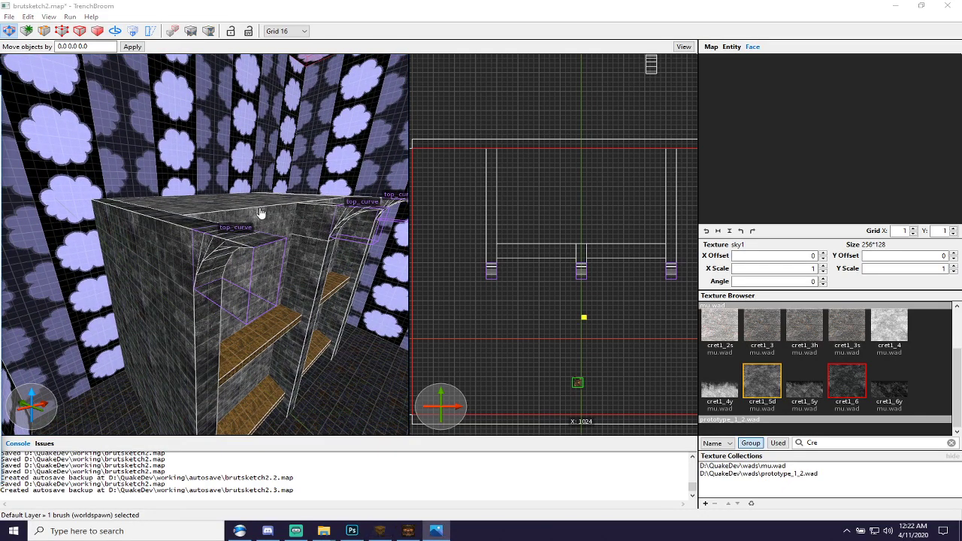
click(234, 216)
key(b)
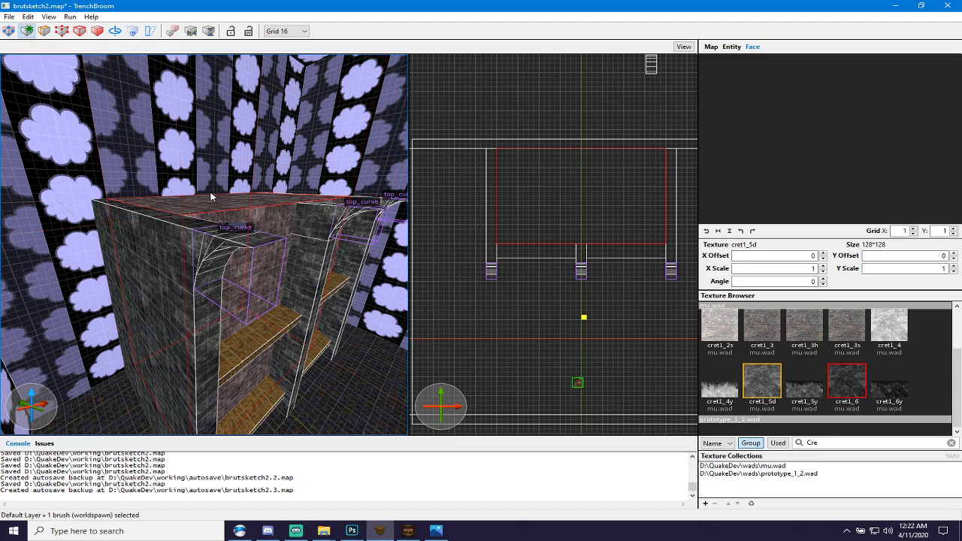
mouse_move(211, 195)
right_down()
mouse_move(193, 211)
mouse_move(228, 200)
right_up()
key(w)
key(s)
key(w)
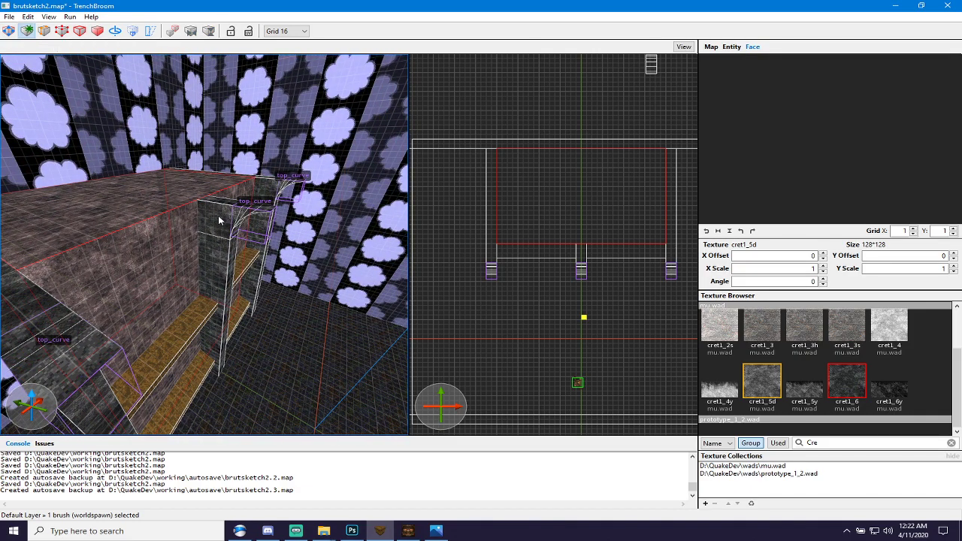
key(Escape)
Place a copy of the centre pillar's top block above the arch and extend it to 128 units in Y.
click(218, 216)
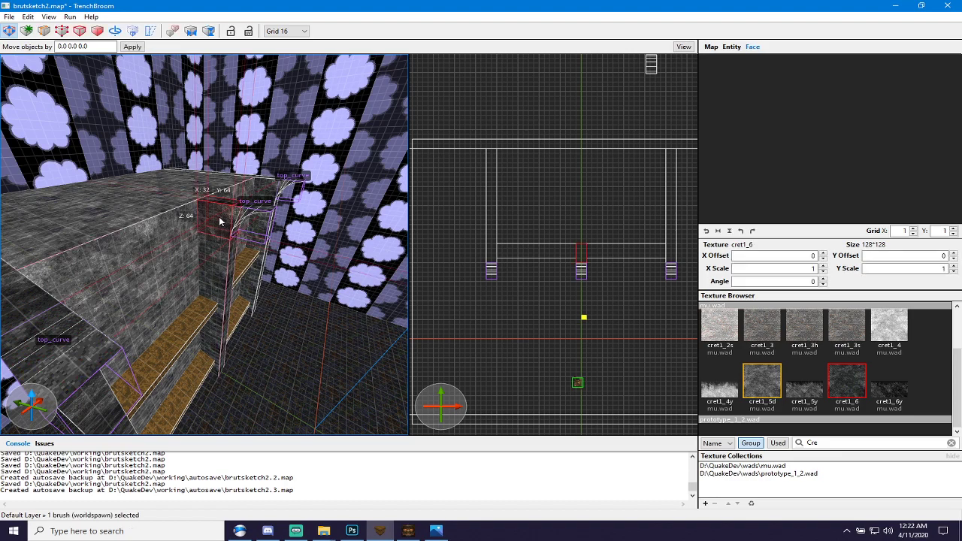
mouse_move(219, 216)
shift+mouse_down()
mouse_move(212, 180)
mouse_move(284, 210)
shift+mouse_up()
key(d)
right_drag(263, 203, 178, 215)
mouse_move(175, 131)
right_down()
mouse_move(192, 145)
mouse_move(160, 151)
right_up()
key(s)
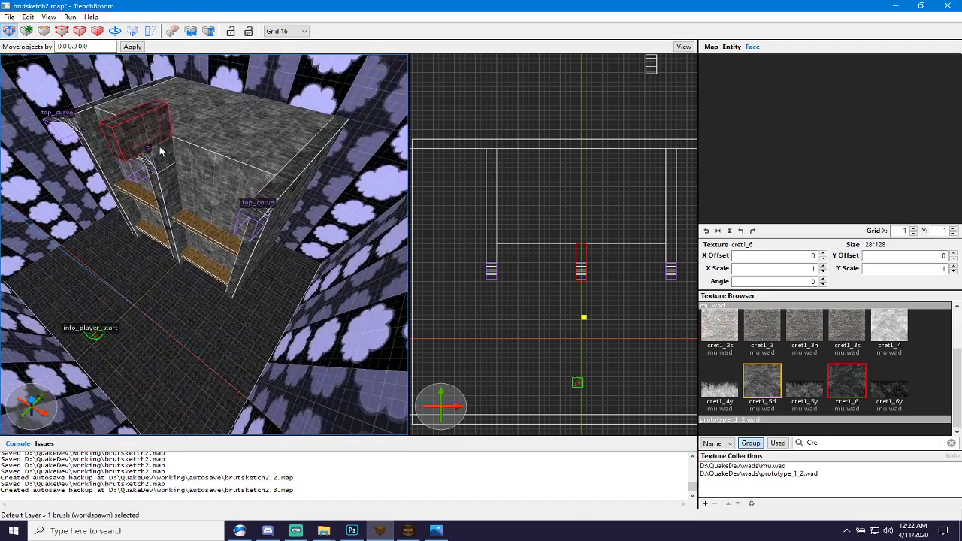
Duplicate the 128-unit block from above the centre arch onto both outer pillars.
ctrl+drag(145, 134, 278, 184)
key(w)
right_drag(212, 174, 262, 167)
key(s)
mouse_move(262, 171)
ctrl+mouse_down()
mouse_move(217, 197)
mouse_move(118, 211)
ctrl+mouse_up()
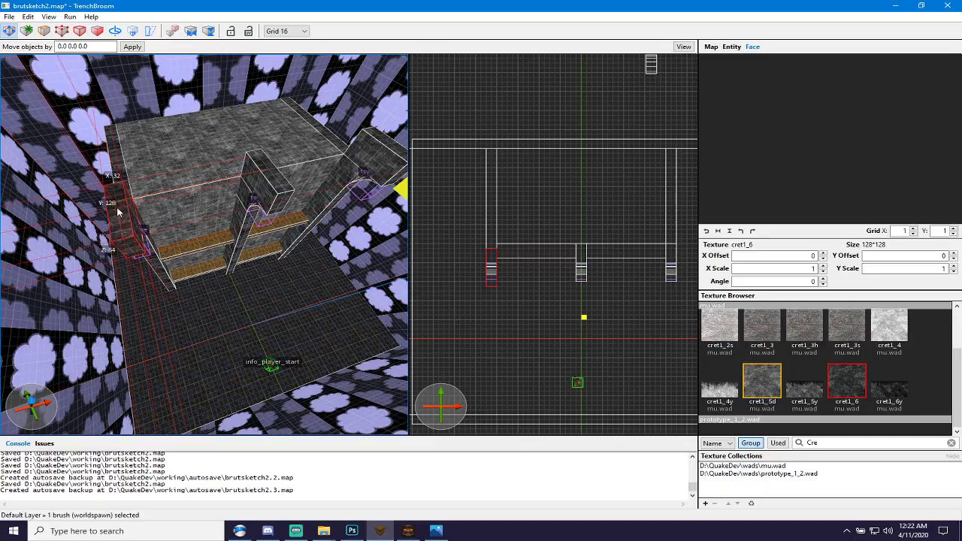
Add a 64-unit-high slab on top of the large rear block, covering its full 512 by 320 footprint.
key(w)
mouse_move(196, 299)
right_down()
mouse_move(215, 279)
mouse_move(202, 252)
mouse_move(236, 264)
mouse_move(234, 298)
mouse_move(224, 207)
mouse_move(215, 245)
mouse_move(225, 255)
right_up()
key(s)
key(w)
key(s)
key(s)
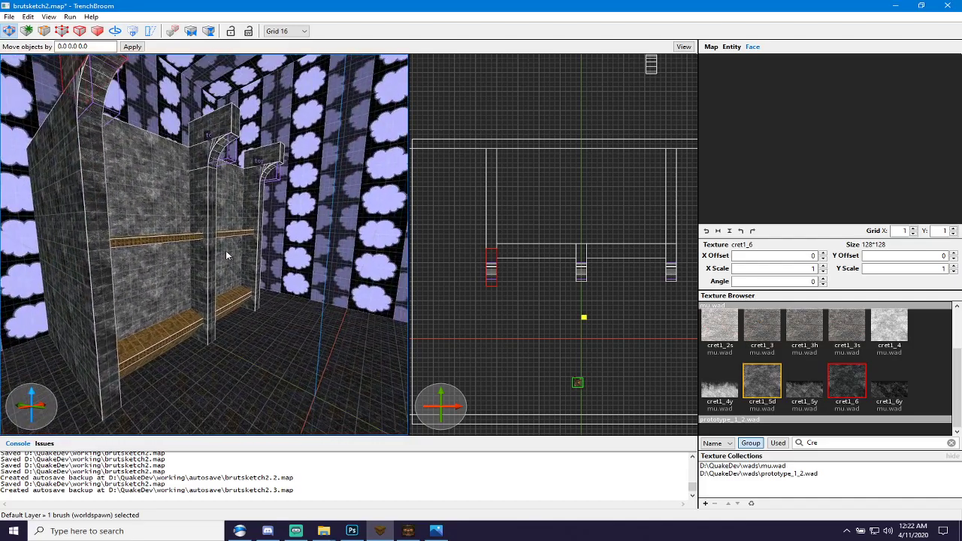
key(s)
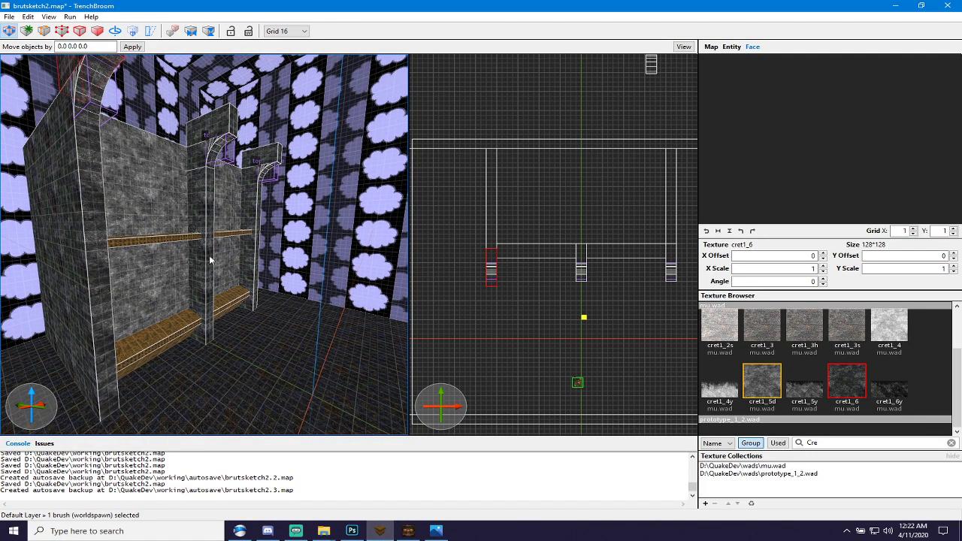
key(w)
mouse_move(193, 304)
right_down()
mouse_move(183, 261)
mouse_move(182, 293)
mouse_move(168, 284)
right_up()
key(s)
key(s)
click(168, 284)
key(d)
shift+drag(167, 250, 170, 283)
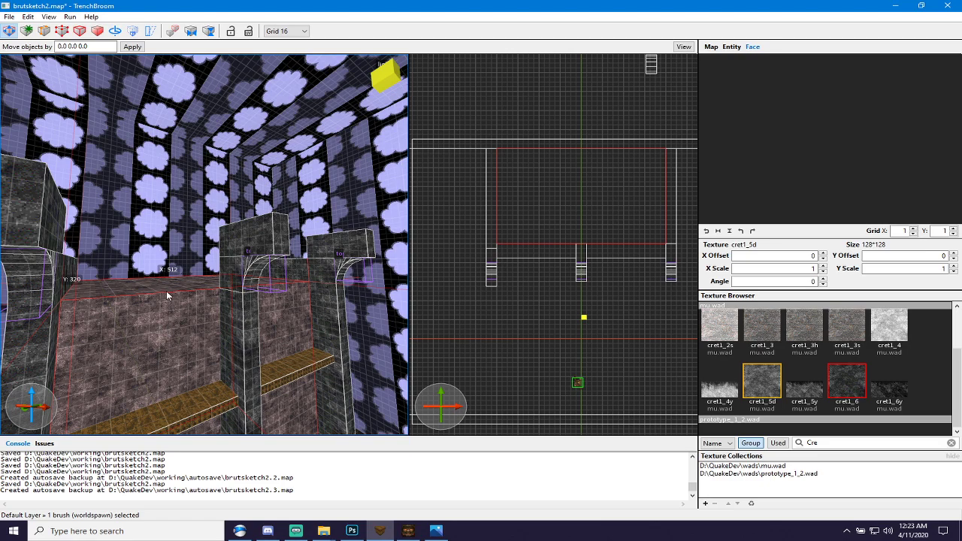
alt+drag(170, 329, 177, 292)
right_drag(180, 304, 209, 366)
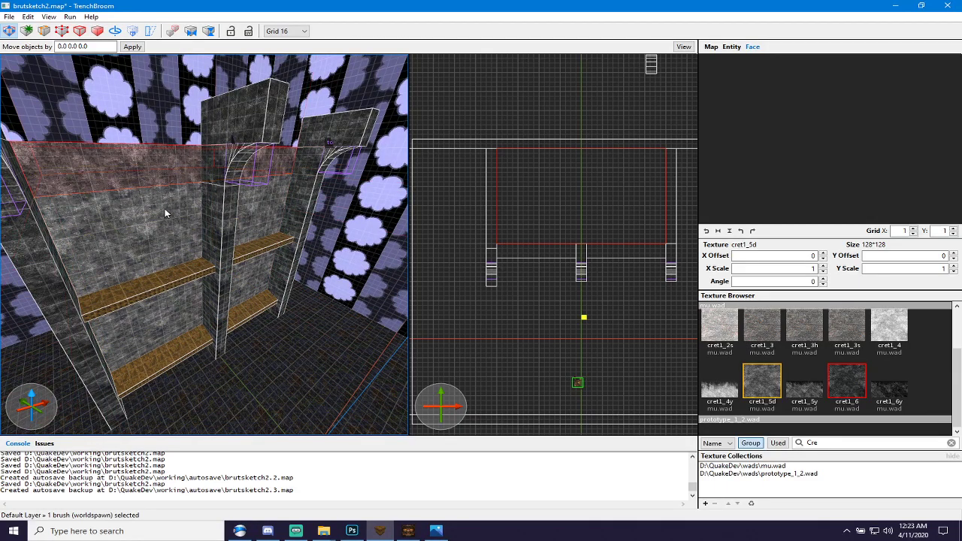
Clip the top slab at X -16 along the centre pillar, keeping only its 240-unit-wide section.
right_drag(165, 212, 124, 229)
key(d)
key(w)
key(s)
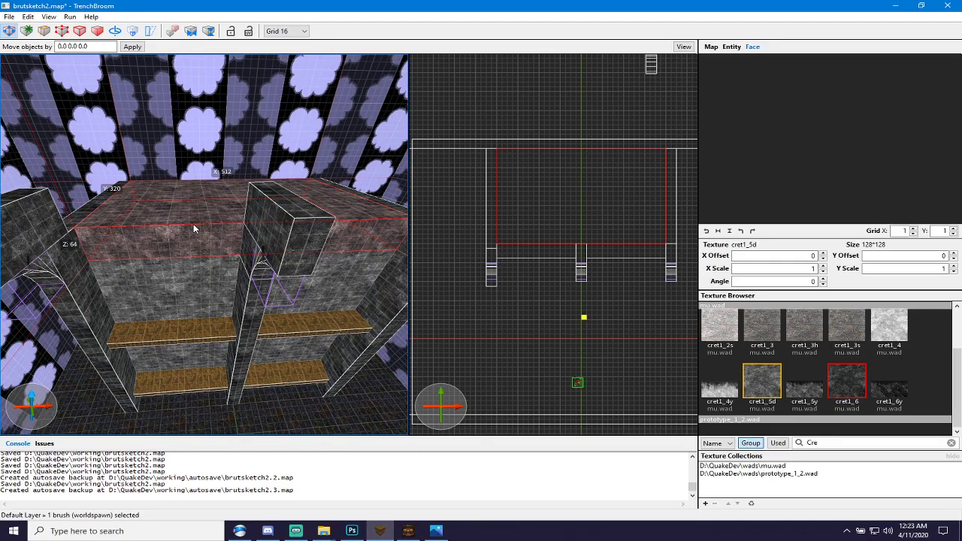
key(d)
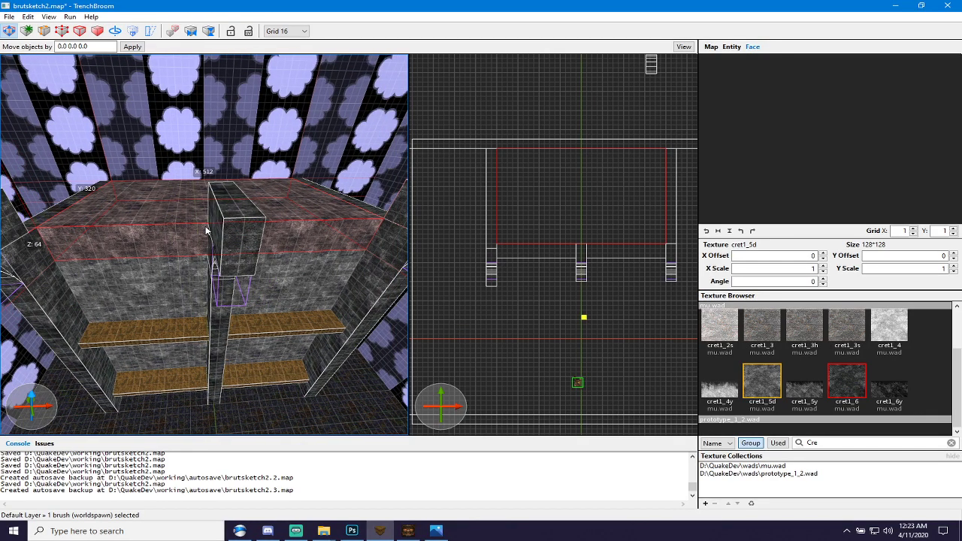
key(c)
click(208, 222)
click(207, 239)
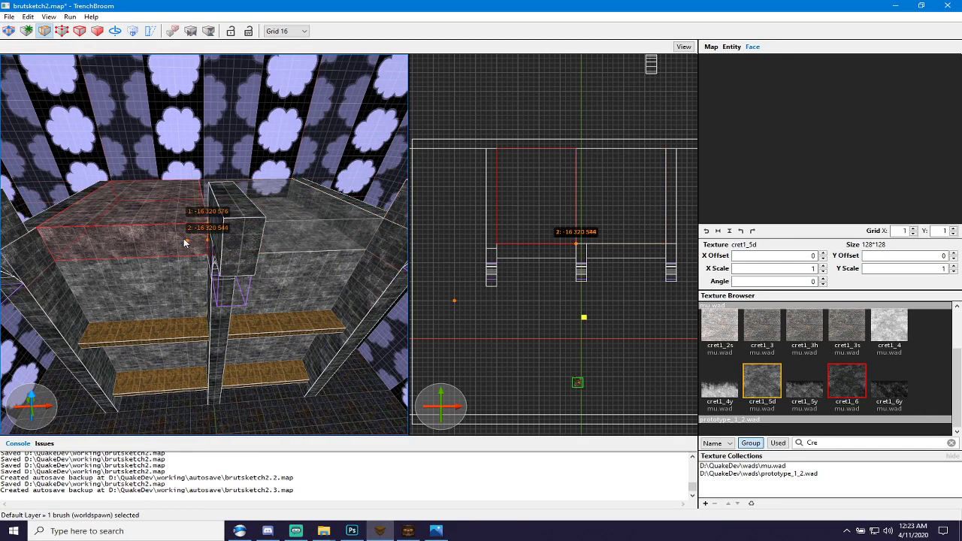
key(Return)
click(185, 242)
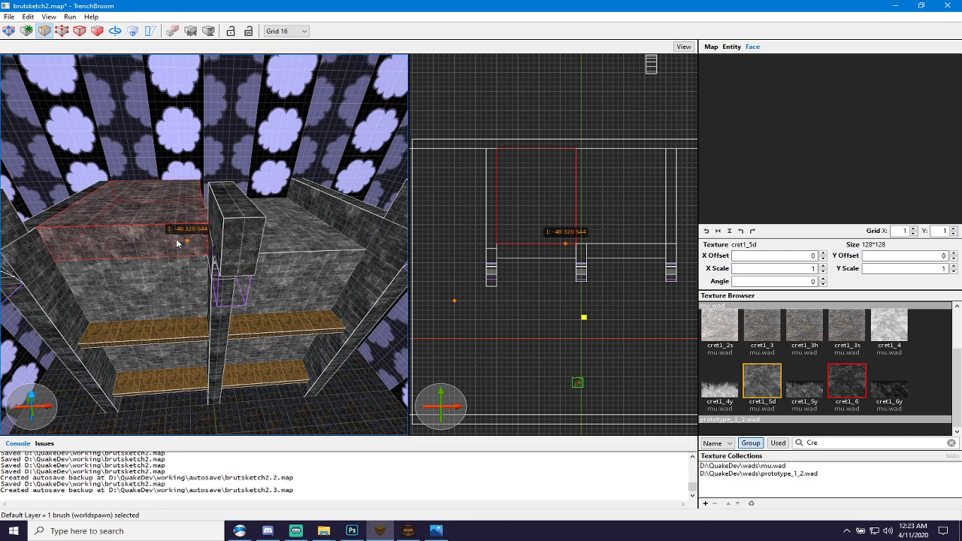
key(c)
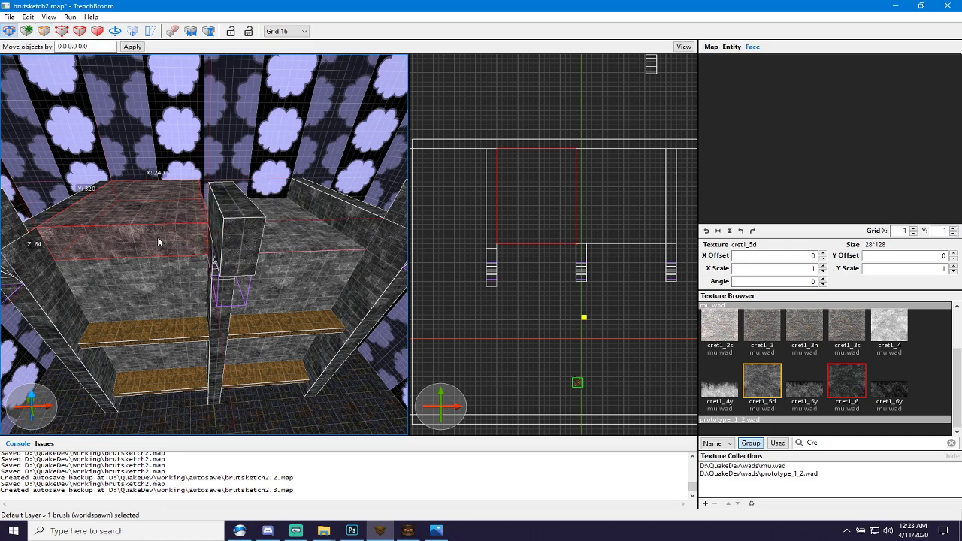
Copy the 240-unit-wide slab to the other side of the centre pillar and reselect the original slab.
drag(157, 236, 320, 230)
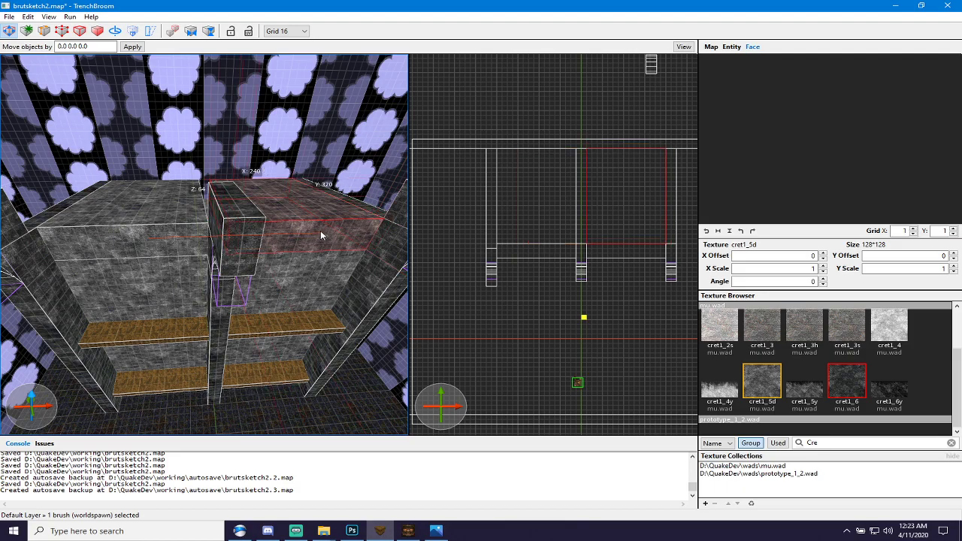
mouse_move(329, 245)
right_down()
mouse_move(355, 253)
mouse_move(338, 254)
right_up()
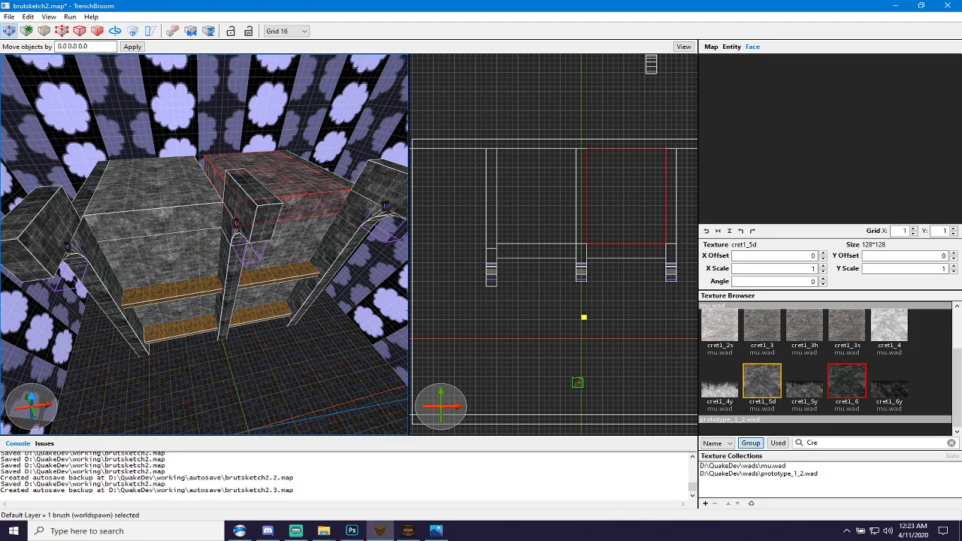
key(alt+Tab)
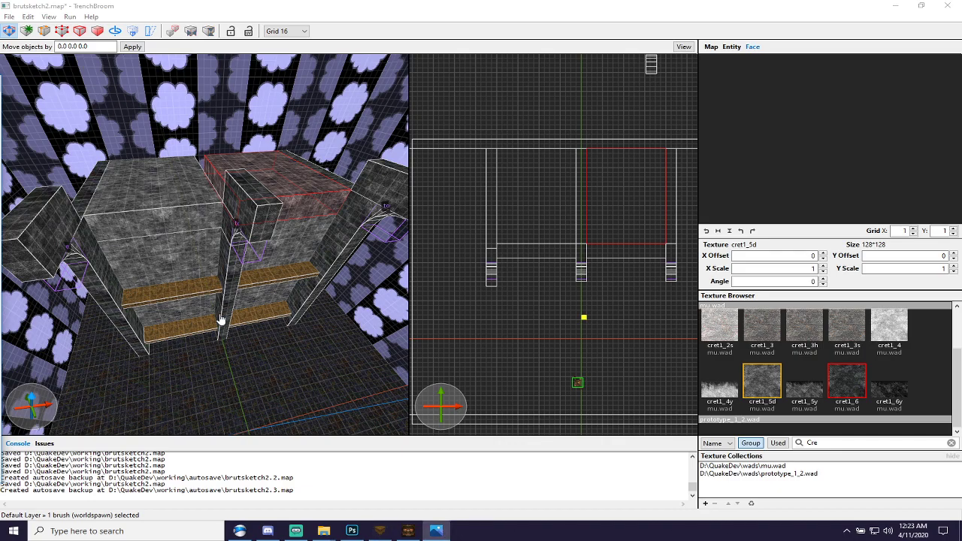
click(196, 225)
scroll(209, 248, up, 6)
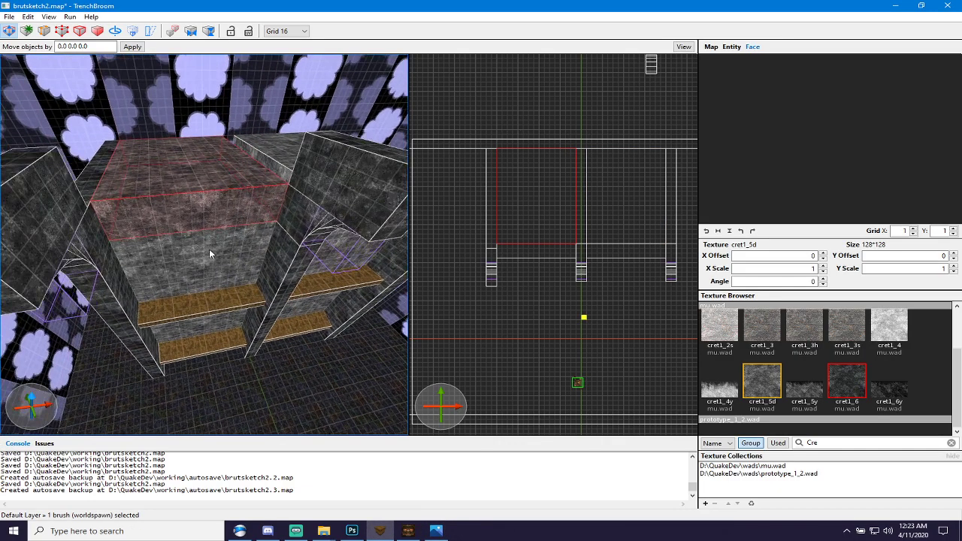
Raise both top slabs and stretch the large rear block up to meet them, making it 544 units high.
right_drag(188, 211, 177, 240)
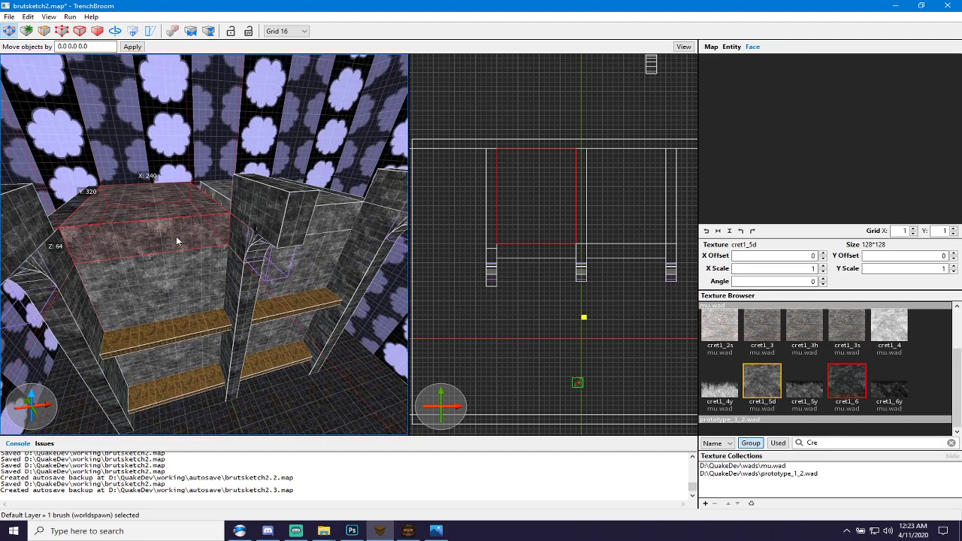
alt+drag(178, 233, 187, 214)
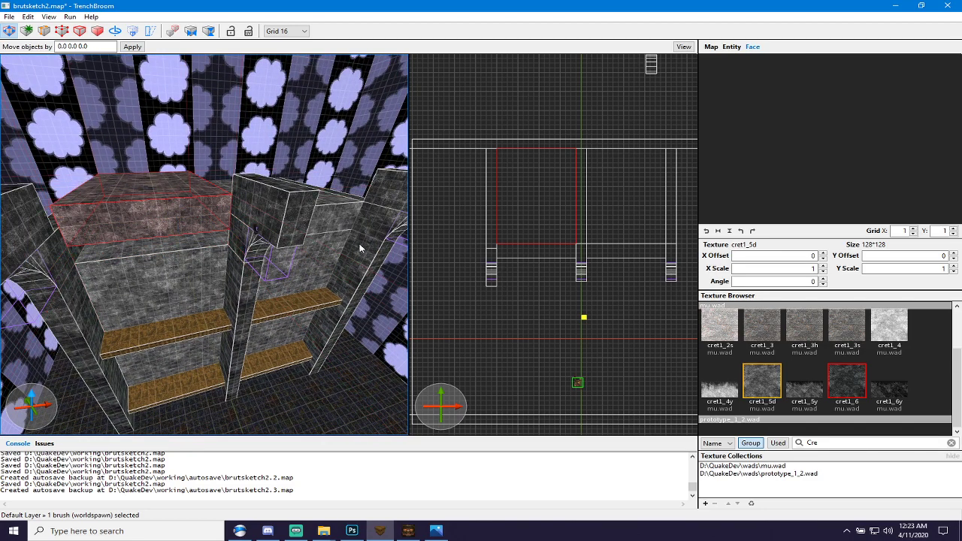
click(327, 232)
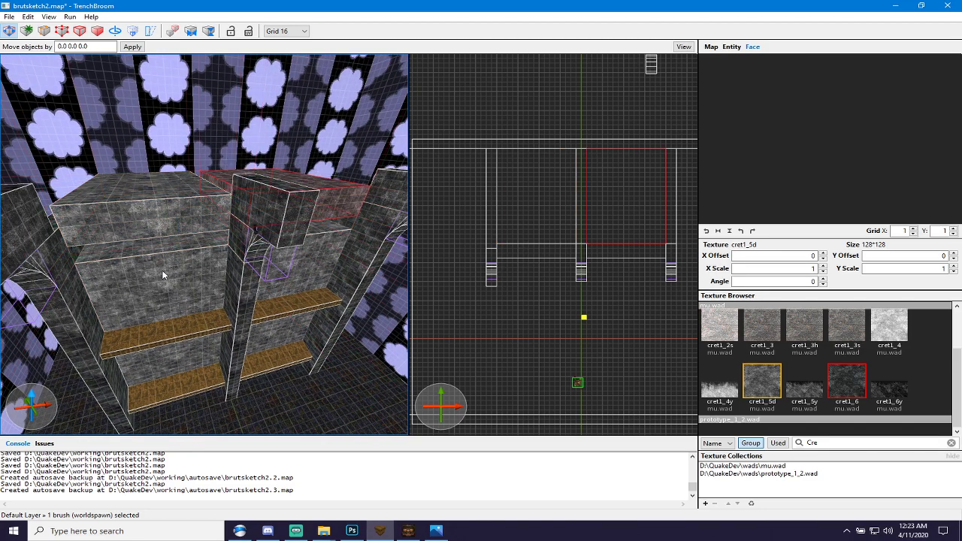
click(174, 248)
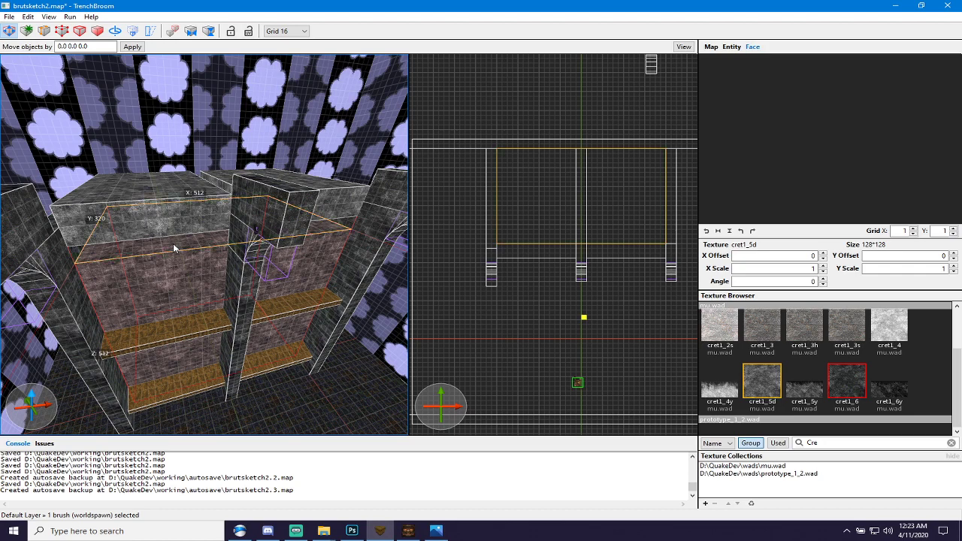
Pull the upper front edge of the first slab forward to a depth of 448 units, forming a sloped underside over the shelves.
click(177, 185)
key(ctrl+Tab)
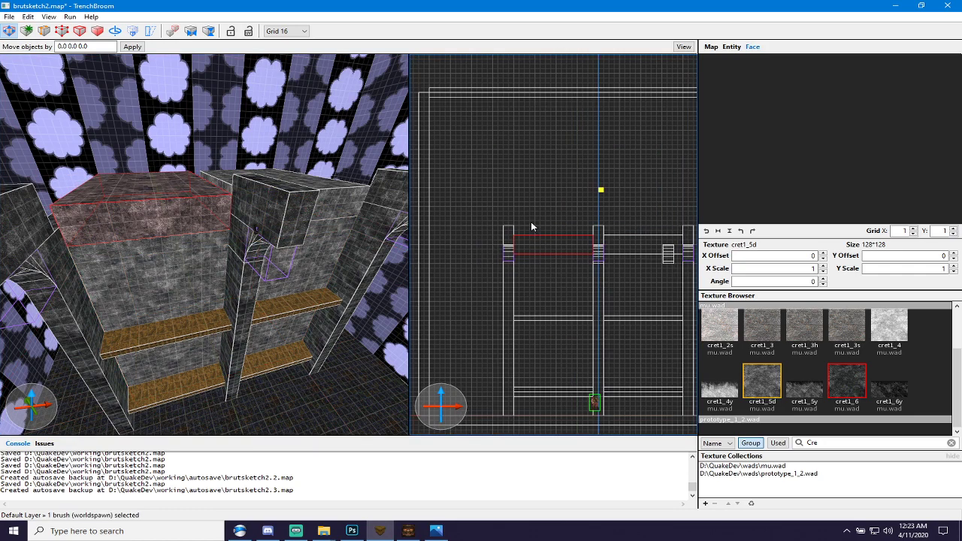
key(ctrl+Tab)
key(e)
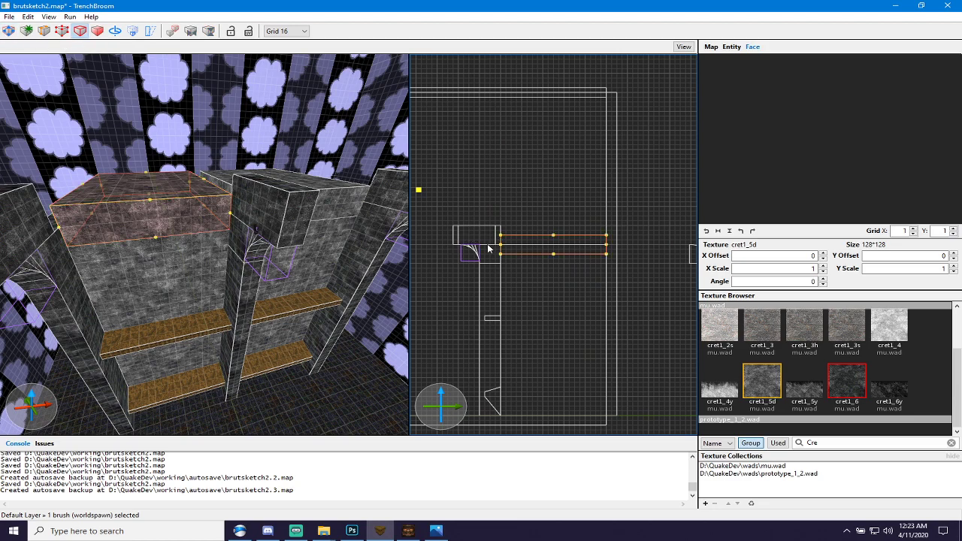
drag(500, 236, 450, 240)
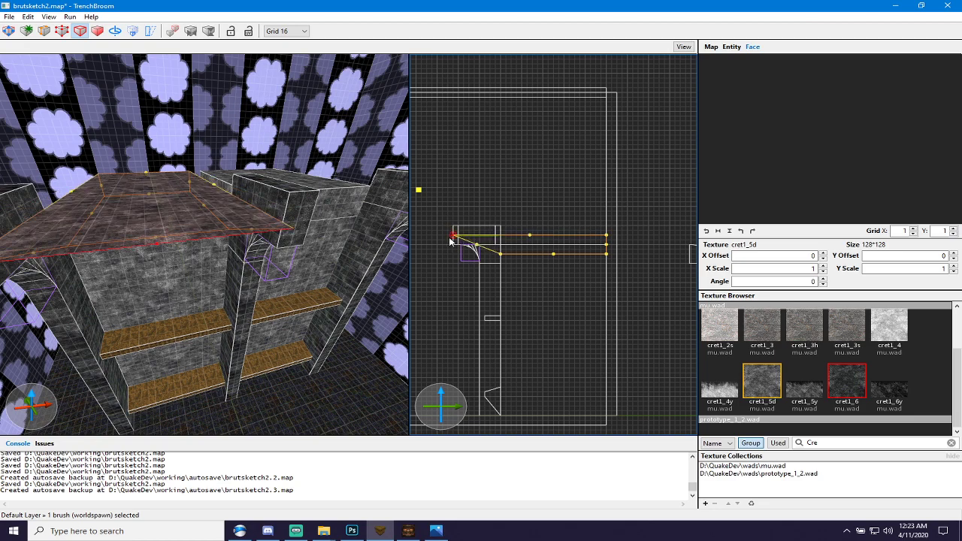
drag(450, 240, 458, 239)
right_drag(221, 256, 276, 278)
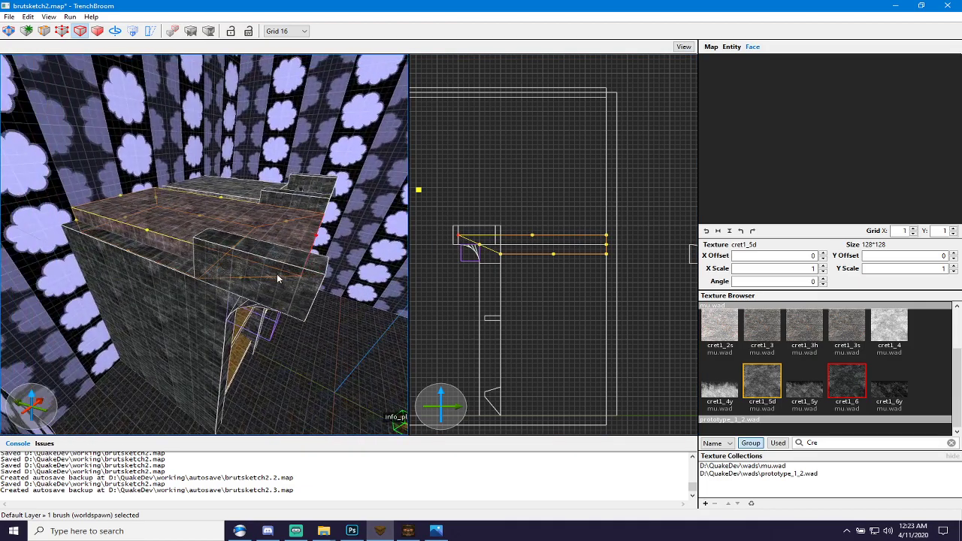
key(Escape)
Move the outer pillar's top block back so it lines up with the other pillar-top blocks.
click(271, 283)
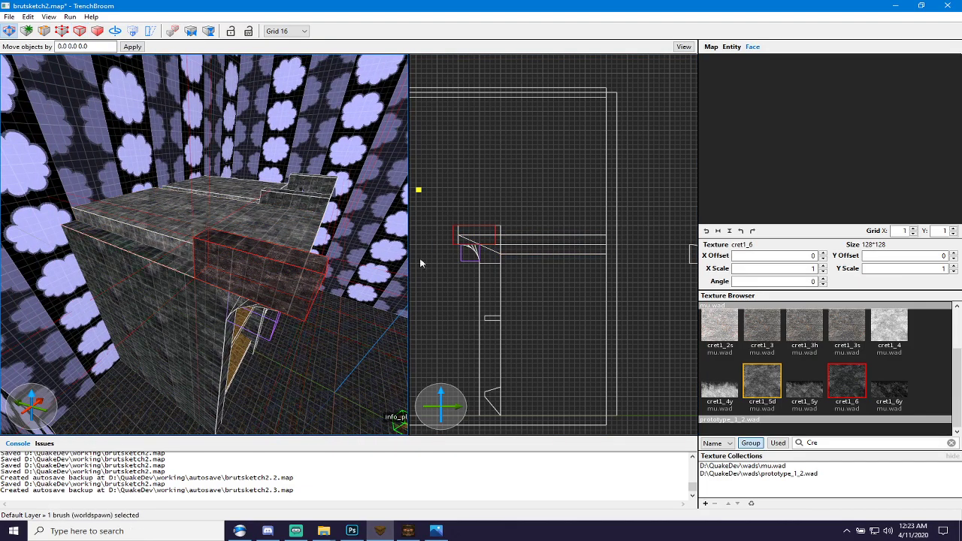
drag(468, 236, 476, 247)
mouse_move(296, 274)
right_down()
mouse_move(227, 263)
mouse_move(241, 259)
mouse_move(220, 245)
mouse_move(169, 266)
mouse_move(234, 269)
mouse_move(200, 254)
right_up()
key(d)
key(w)
key(s)
key(d)
Replace the plain slab across the centre pillar with a copy of the 240-unit-wide overhanging slab.
click(220, 245)
key(Escape)
key(s)
key(a)
key(d)
click(201, 254)
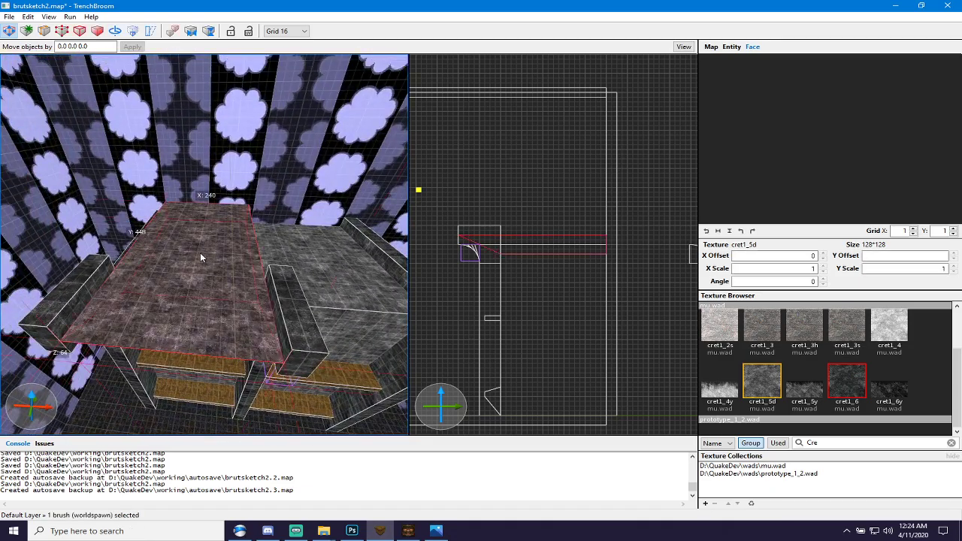
ctrl+drag(201, 255, 339, 258)
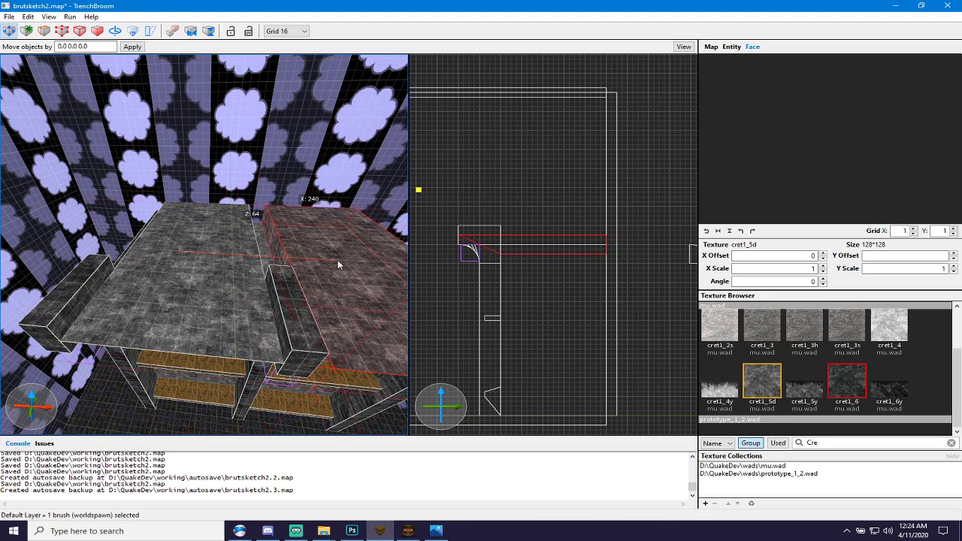
Clip both overhanging slabs at Y 320, keeping only their front sections with the sloped underside.
key(d)
right_drag(334, 259, 206, 271)
key(d)
key(w)
key(s)
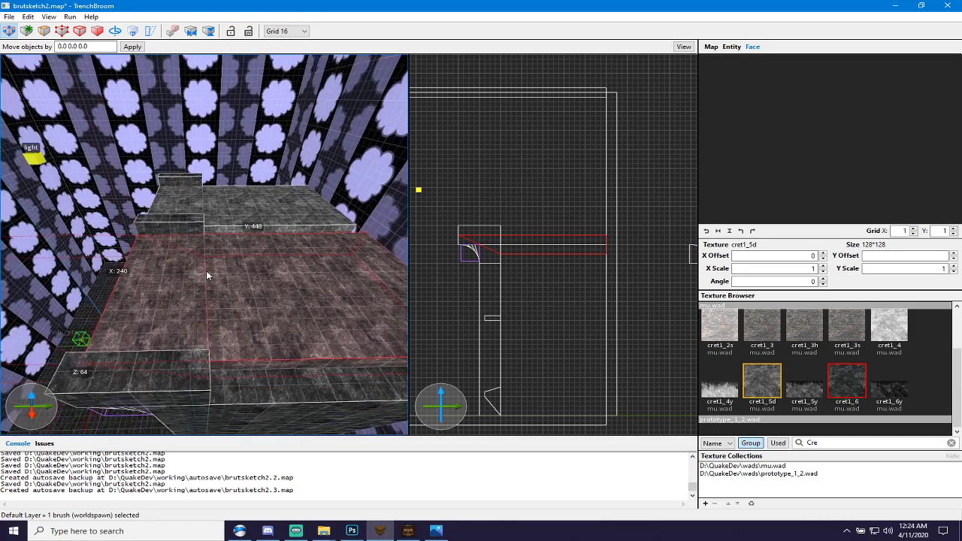
ctrl+click(226, 212)
key(c)
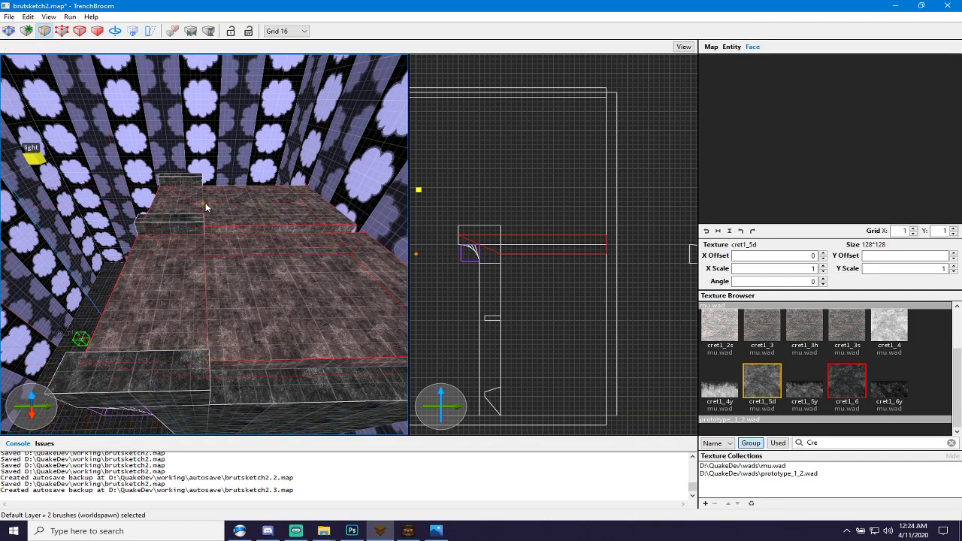
click(203, 204)
click(204, 212)
key(ctrl+Return)
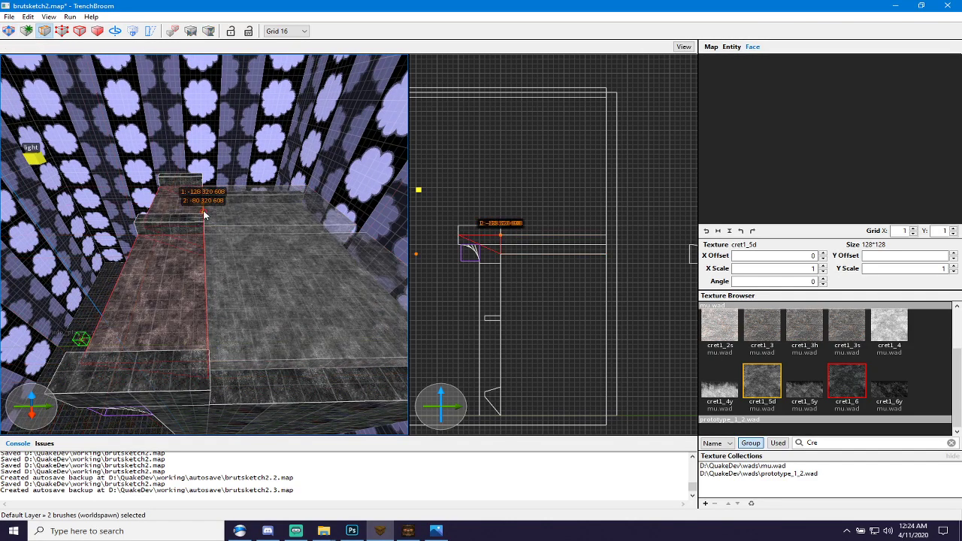
key(Return)
key(Escape)
Duplicate the large rear block upward until the copy's top is level with the pillar-top blocks.
click(272, 269)
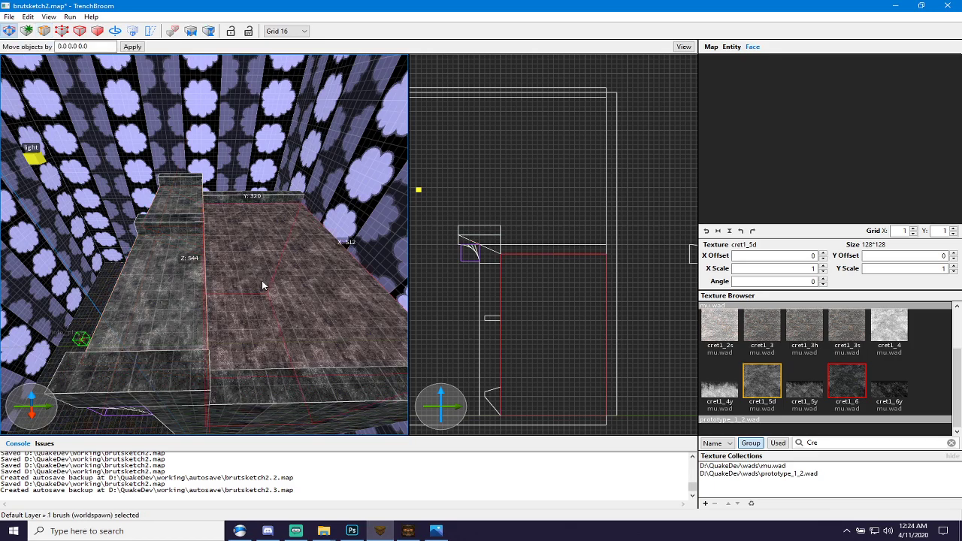
mouse_move(261, 281)
alt+mouse_down()
mouse_move(265, 288)
mouse_move(259, 252)
alt+mouse_up()
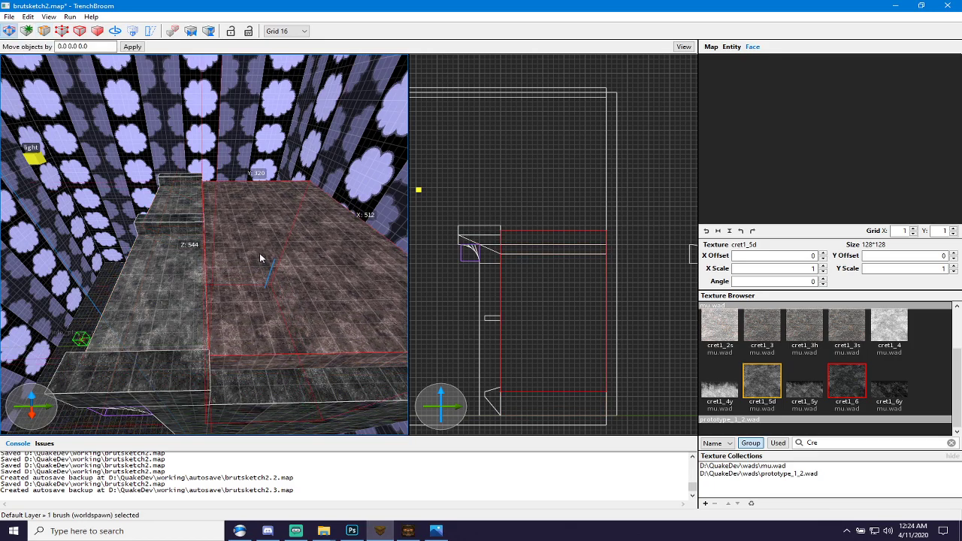
key(a)
right_drag(250, 260, 329, 259)
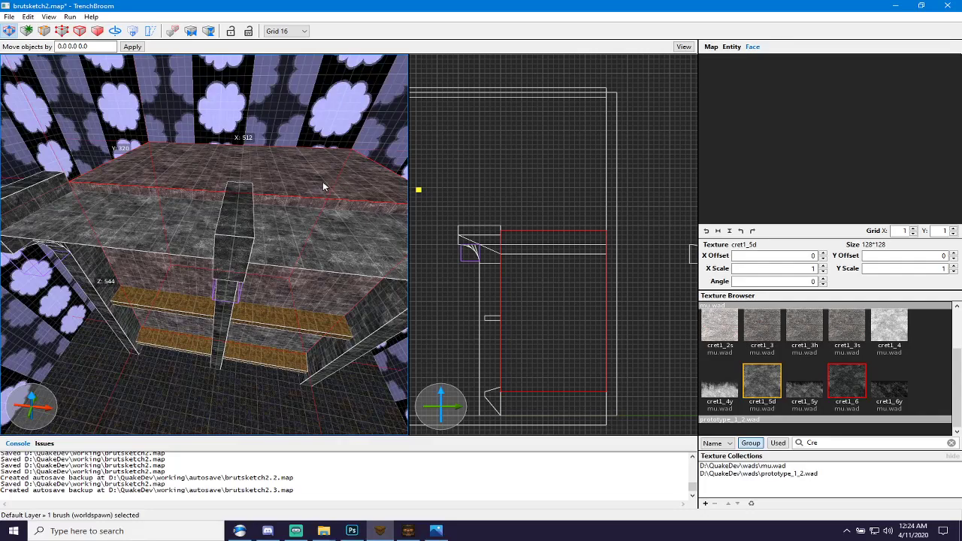
alt+drag(311, 194, 310, 185)
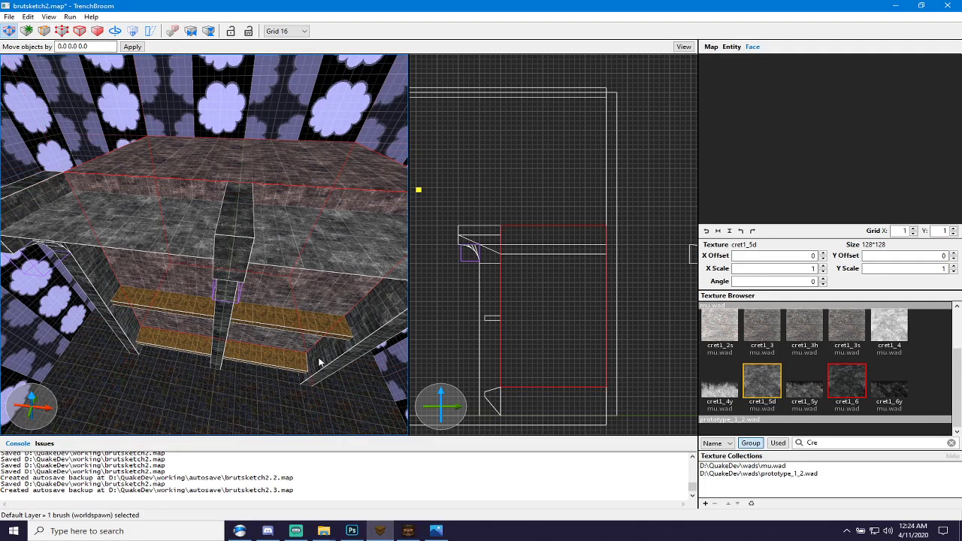
Shorten the raised copy from below so its underside rests on the top of the original rear block.
mouse_move(318, 363)
alt+mouse_down()
mouse_move(279, 356)
mouse_move(294, 230)
mouse_move(296, 261)
alt+mouse_up()
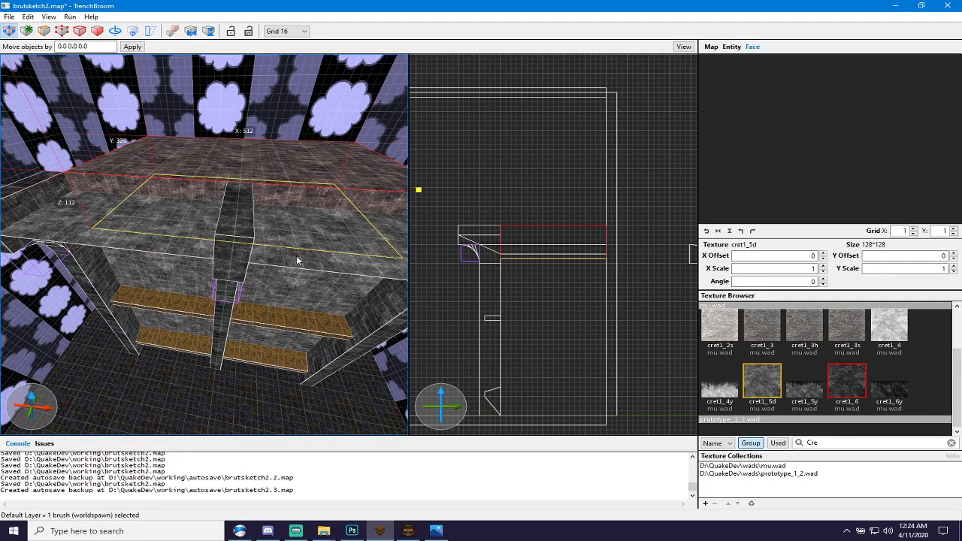
scroll(130, 292, up, 8)
right_drag(130, 292, 159, 263)
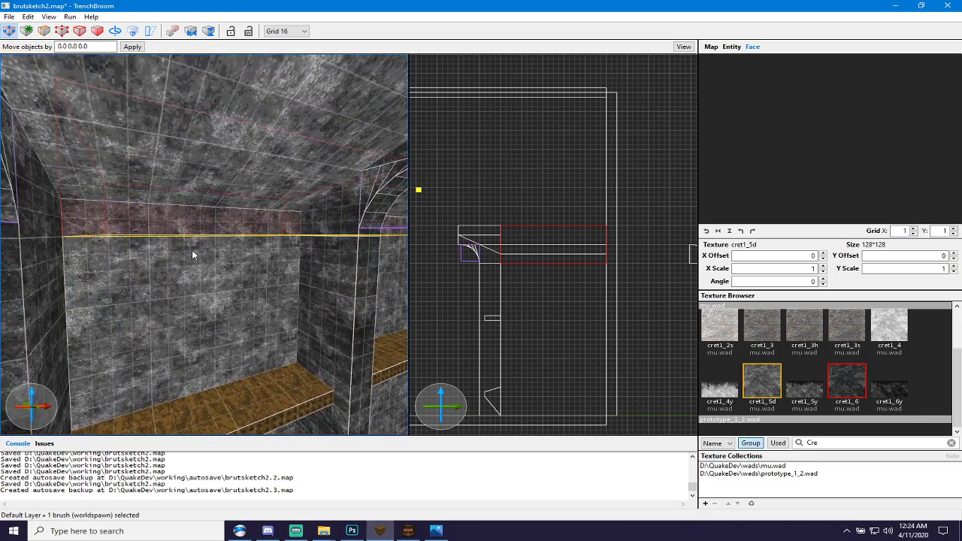
mouse_move(192, 254)
shift+mouse_down()
mouse_move(199, 231)
mouse_move(193, 178)
mouse_move(202, 225)
mouse_move(231, 264)
shift+mouse_up()
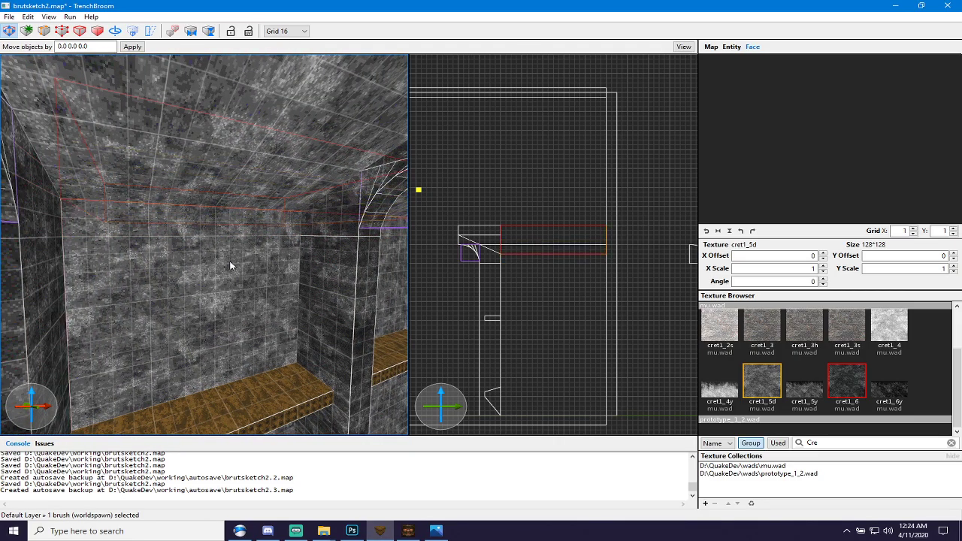
scroll(242, 198, up, 6)
mouse_move(230, 263)
right_down()
mouse_move(242, 197)
mouse_move(227, 298)
mouse_move(238, 293)
mouse_move(235, 274)
mouse_move(227, 294)
mouse_move(239, 275)
mouse_move(229, 278)
right_up()
scroll(231, 290, down, 10)
scroll(227, 298, down, 5)
scroll(238, 293, up, 8)
scroll(228, 294, down, 8)
scroll(239, 275, up, 6)
scroll(235, 283, down, 3)
Draw a 240 by 128 unit block, 32 units high, on top of the first sloped overhanging slab.
click(193, 213)
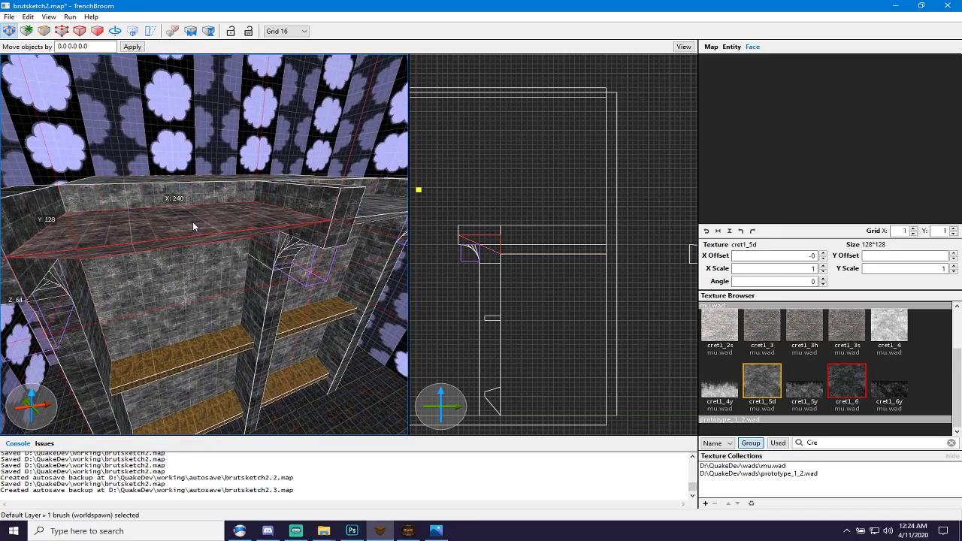
scroll(160, 251, down, 5)
mouse_move(193, 226)
right_down()
mouse_move(161, 251)
mouse_move(172, 236)
mouse_move(172, 266)
right_up()
scroll(172, 235, up, 6)
scroll(176, 268, down, 6)
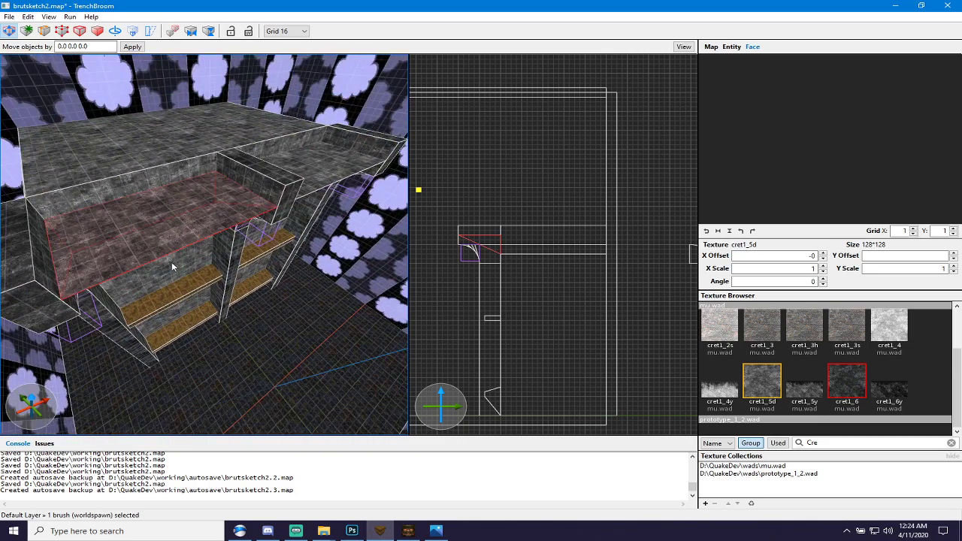
key(b)
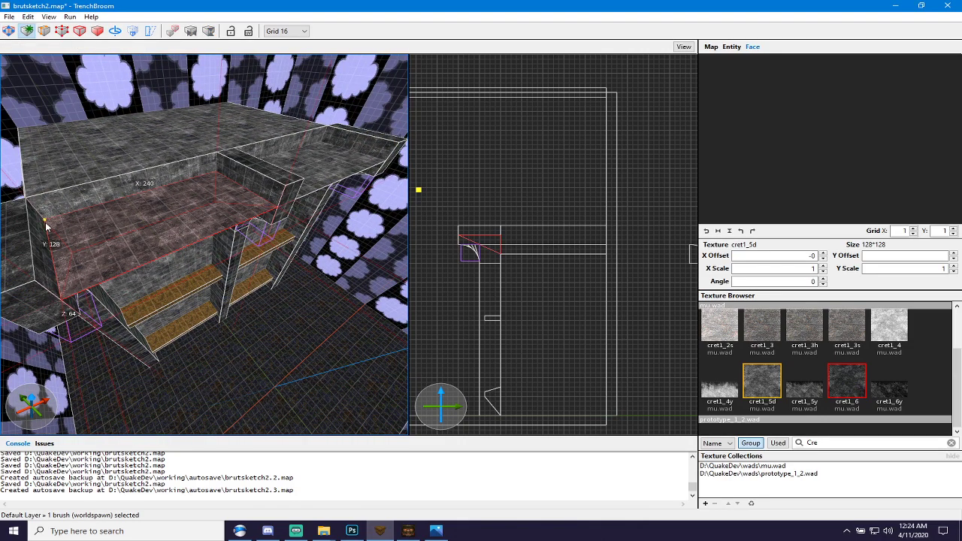
key(b)
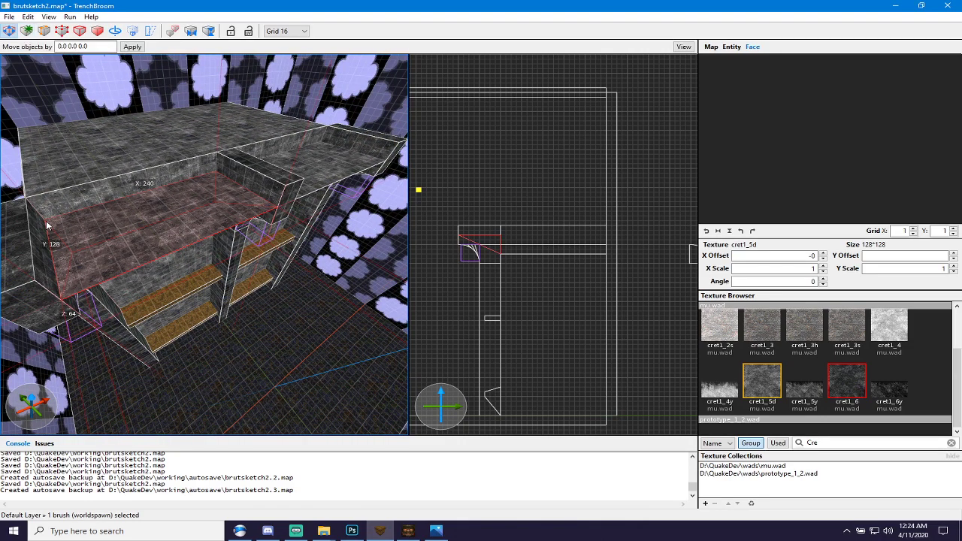
key(b)
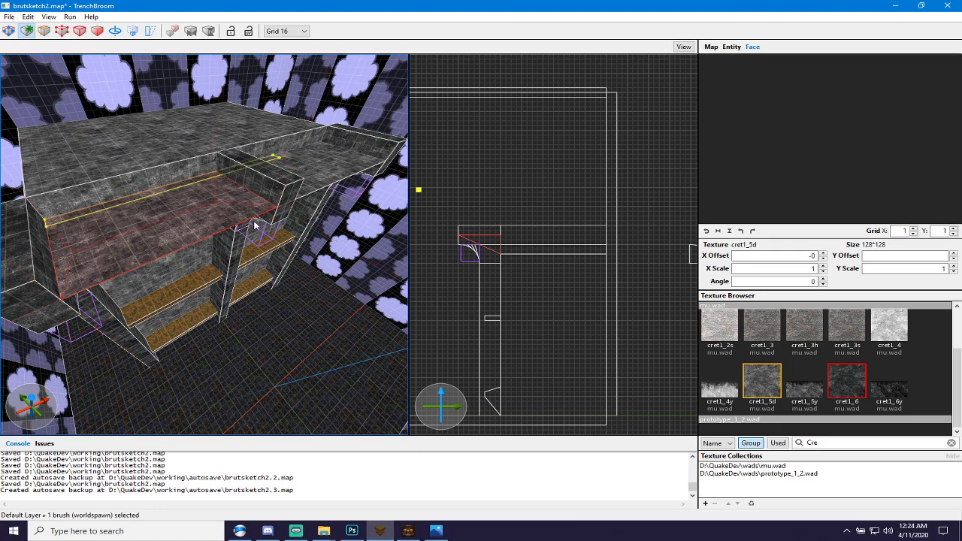
drag(255, 212, 253, 190)
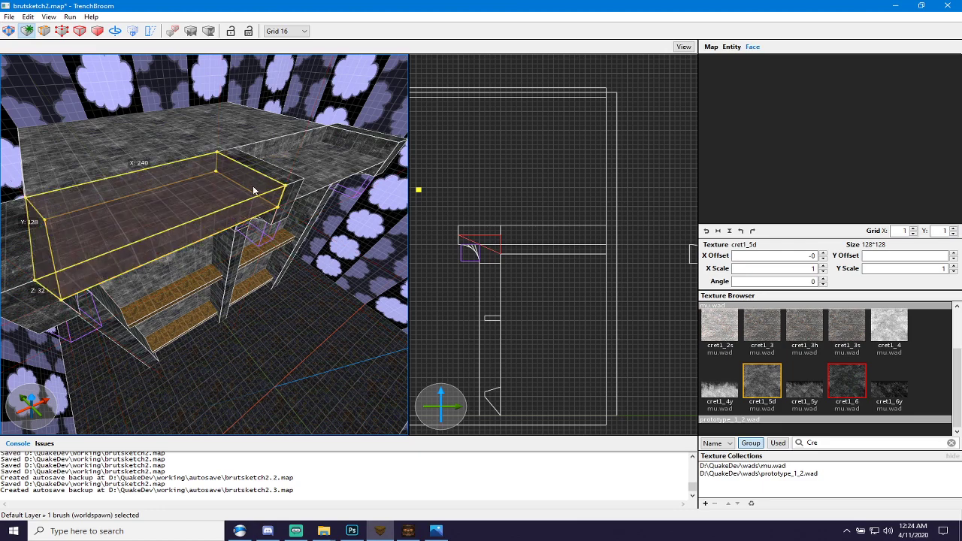
Create the drawn block, texture it with cret1_5d, and copy it onto the other bay's overhanging slab.
click(830, 368)
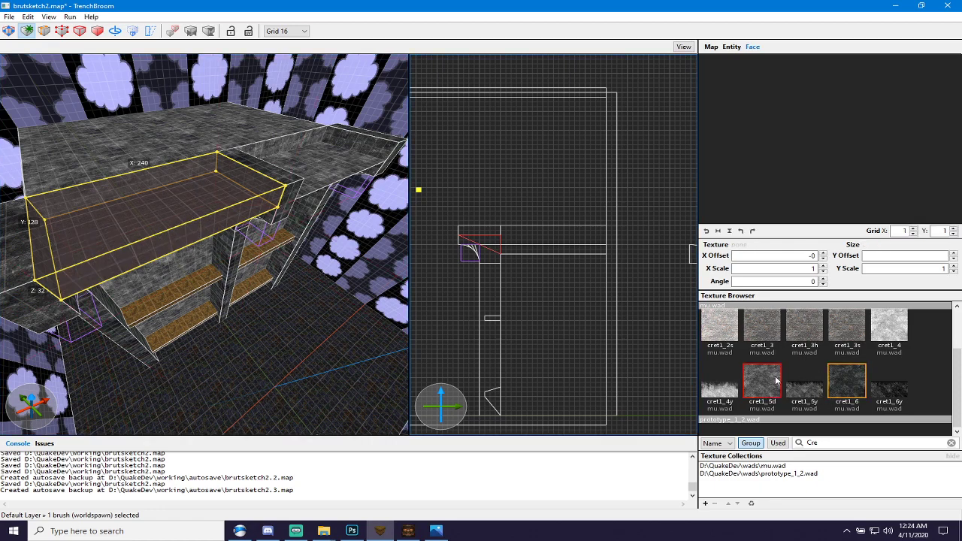
click(775, 378)
key(Return)
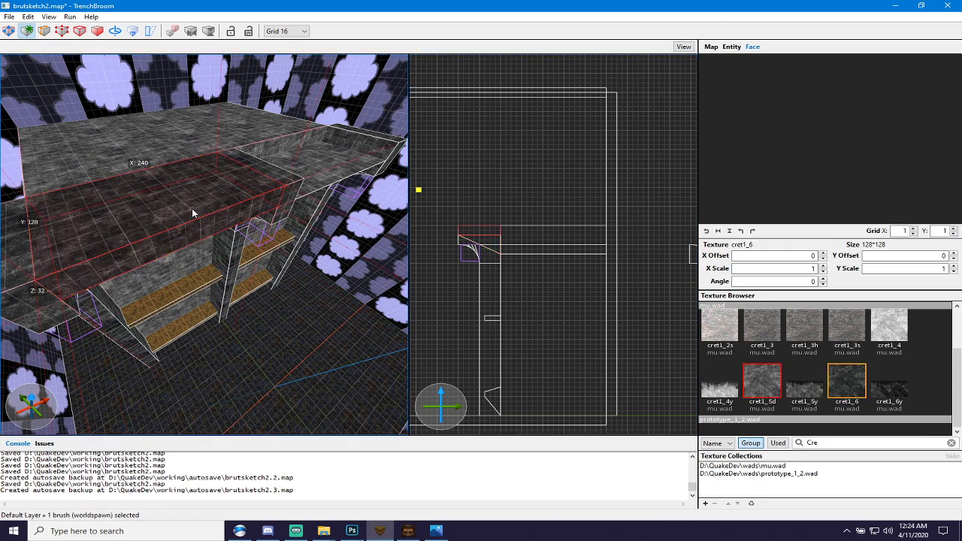
click(755, 388)
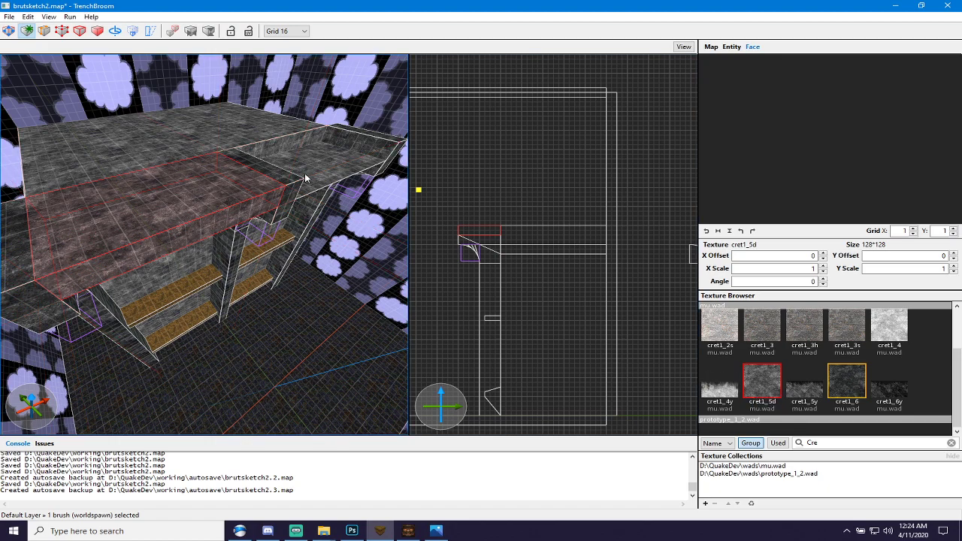
key(b)
drag(206, 212, 360, 155)
Raise the lower rear edge of both sloped slabs to the underside level of the pillar-top blocks.
mouse_move(361, 156)
right_down()
mouse_move(314, 224)
mouse_move(292, 171)
mouse_move(350, 194)
mouse_move(317, 190)
mouse_move(255, 142)
mouse_move(274, 154)
mouse_move(278, 144)
right_up()
key(w)
click(255, 142)
key(d)
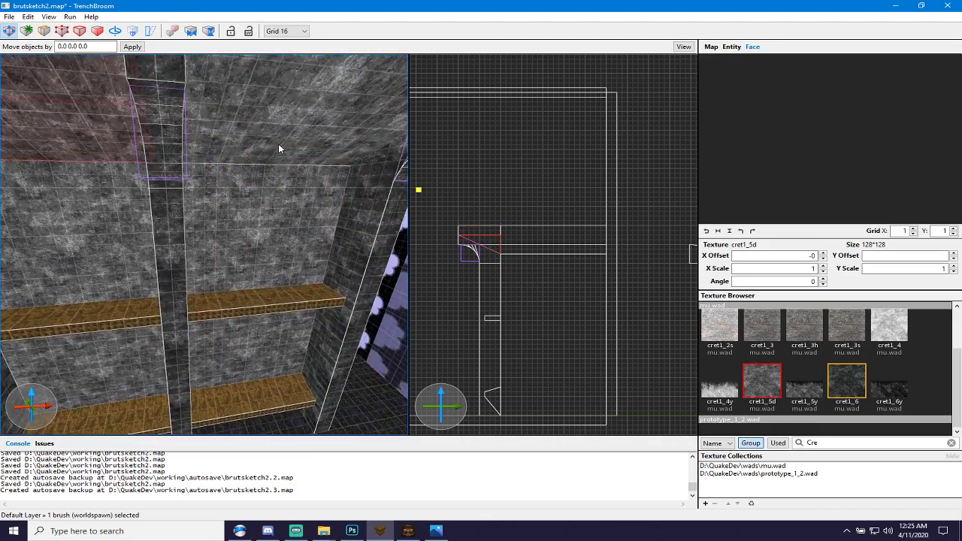
click(278, 144)
ctrl+click(107, 140)
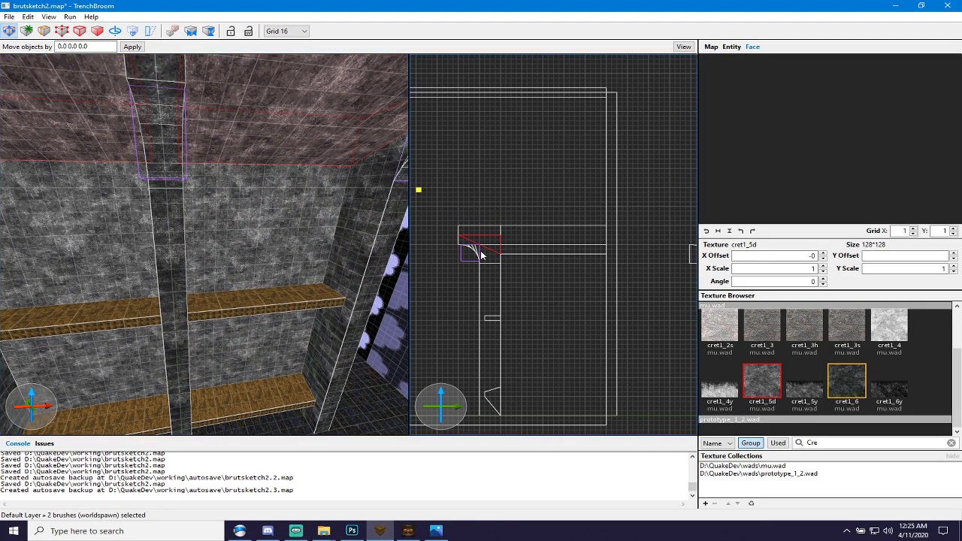
scroll(494, 253, up, 4)
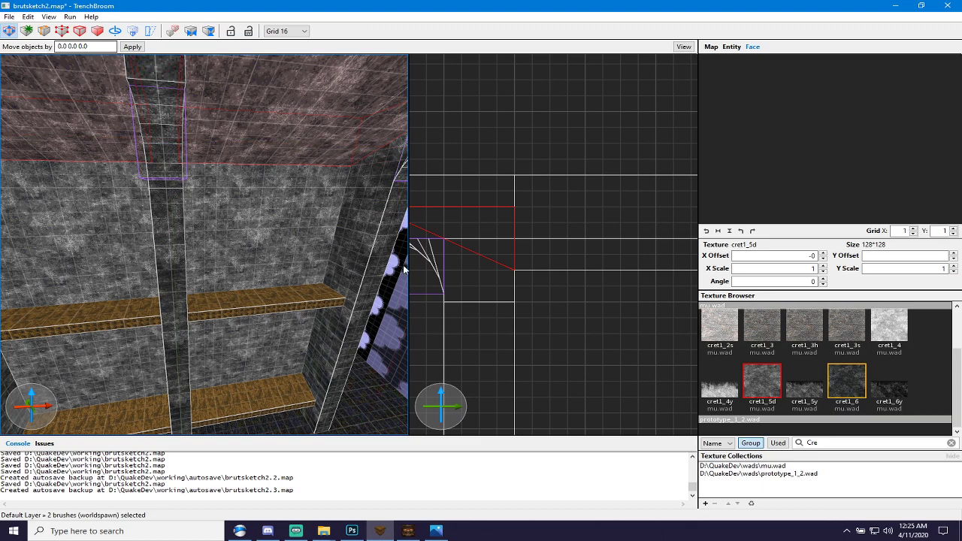
key(v)
drag(514, 272, 514, 237)
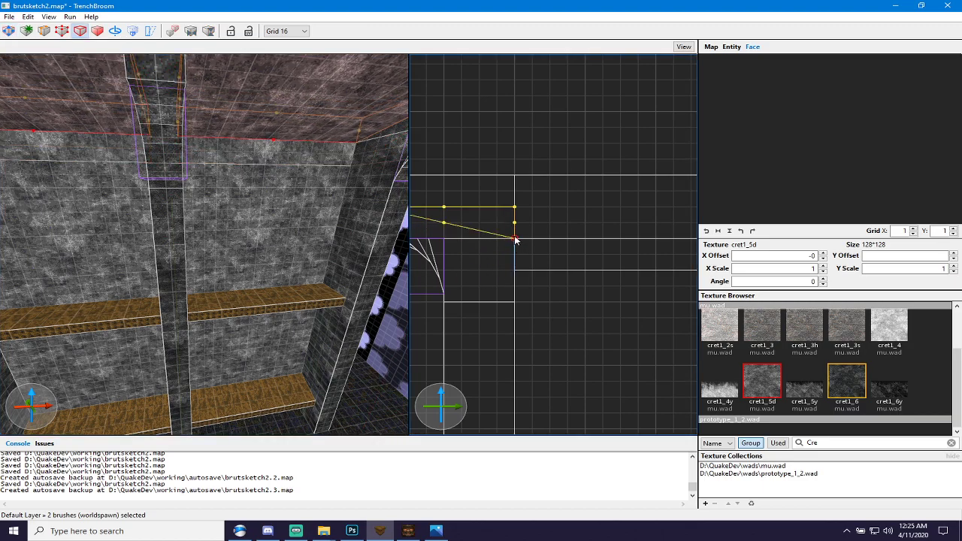
key(a)
key(Escape)
key(Escape)
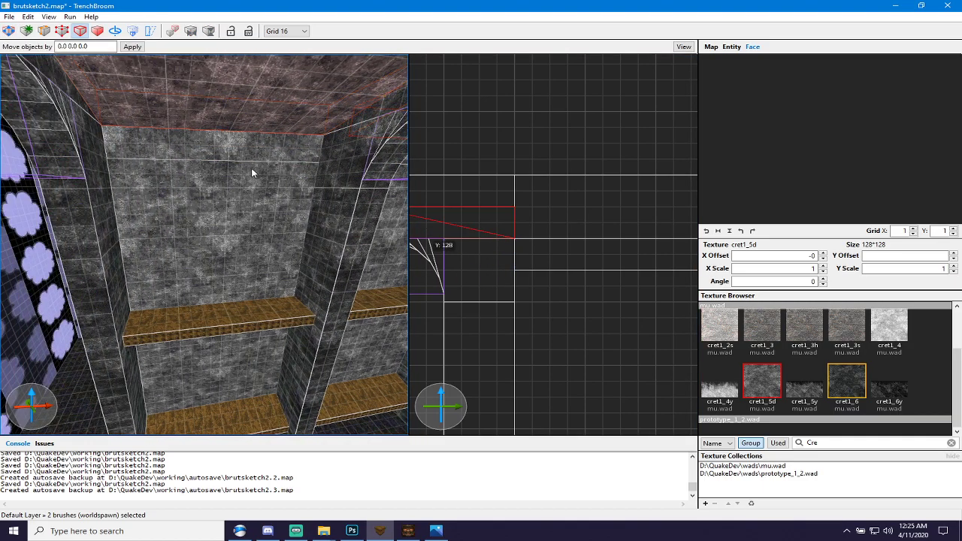
Inspect the undersides of both sloped slabs and the blocks above them from beneath the overhang.
key(Escape)
key(Escape)
key(a)
mouse_move(246, 217)
right_down()
mouse_move(293, 209)
mouse_move(233, 200)
mouse_move(277, 209)
right_up()
key(d)
key(s)
key(a)
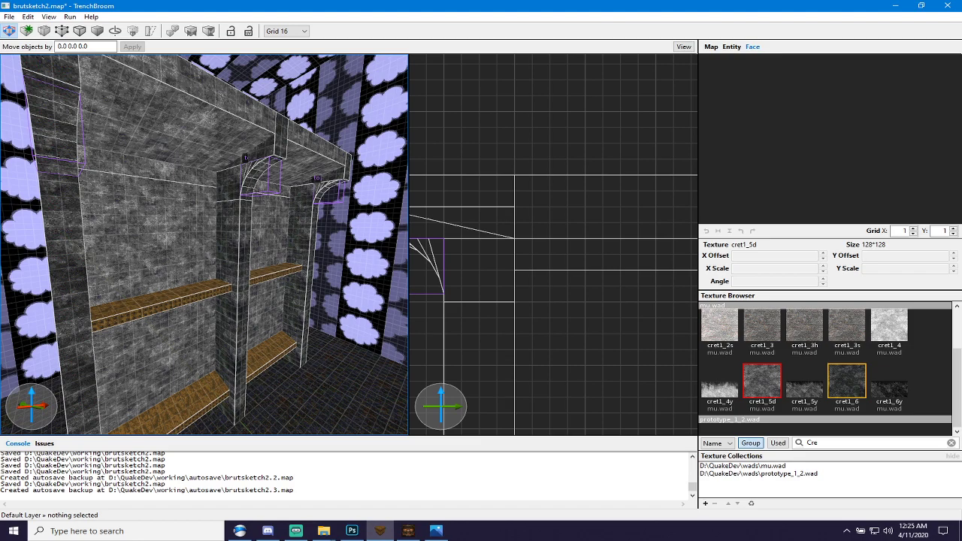
click(192, 132)
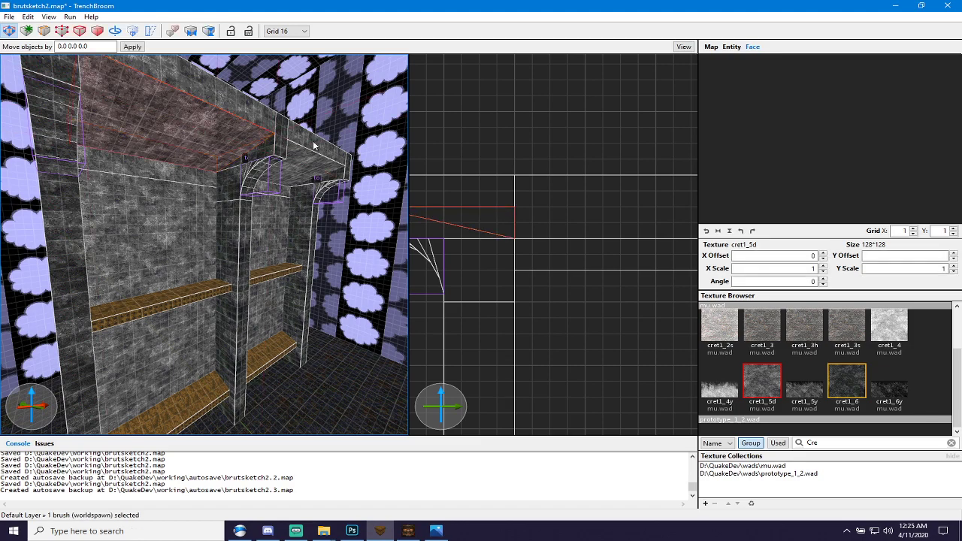
key(Escape)
click(314, 146)
ctrl+click(220, 147)
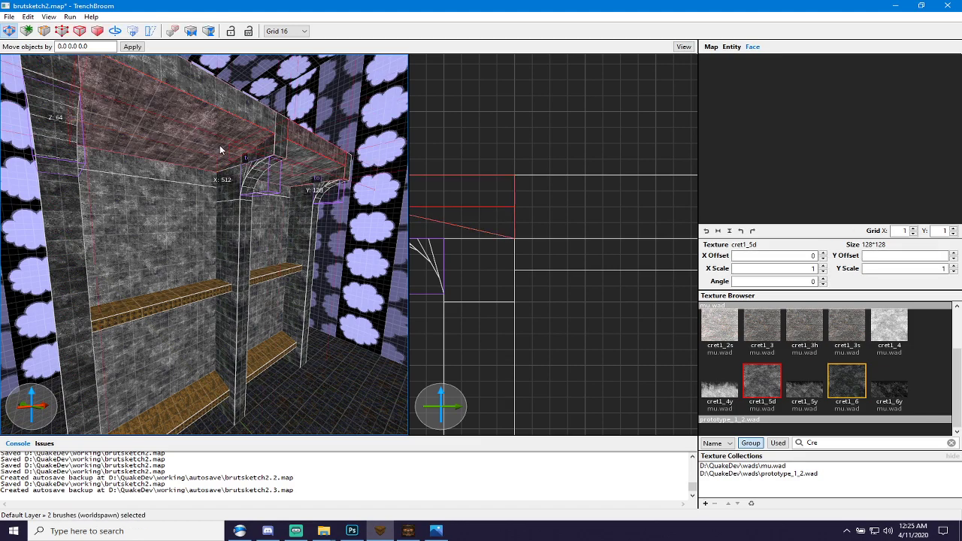
key(Escape)
click(227, 138)
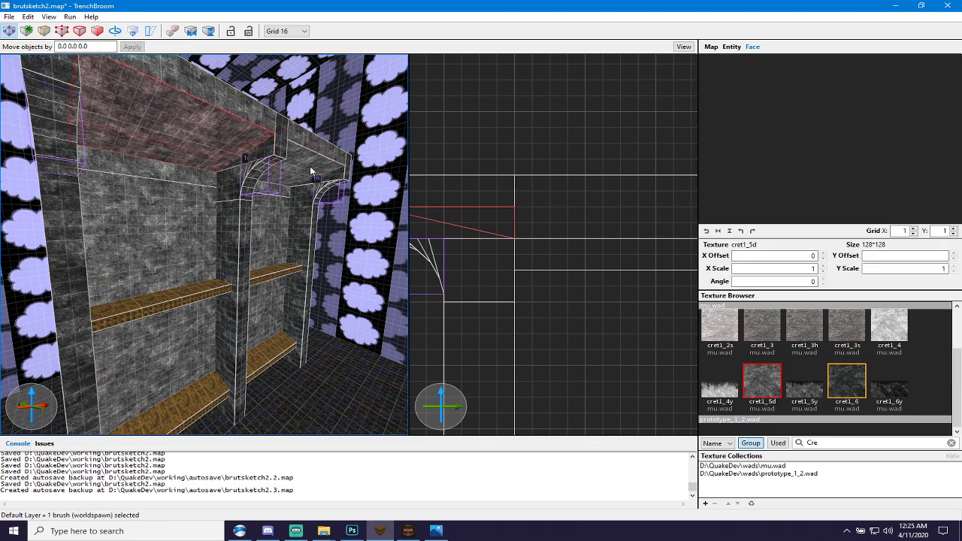
key(Escape)
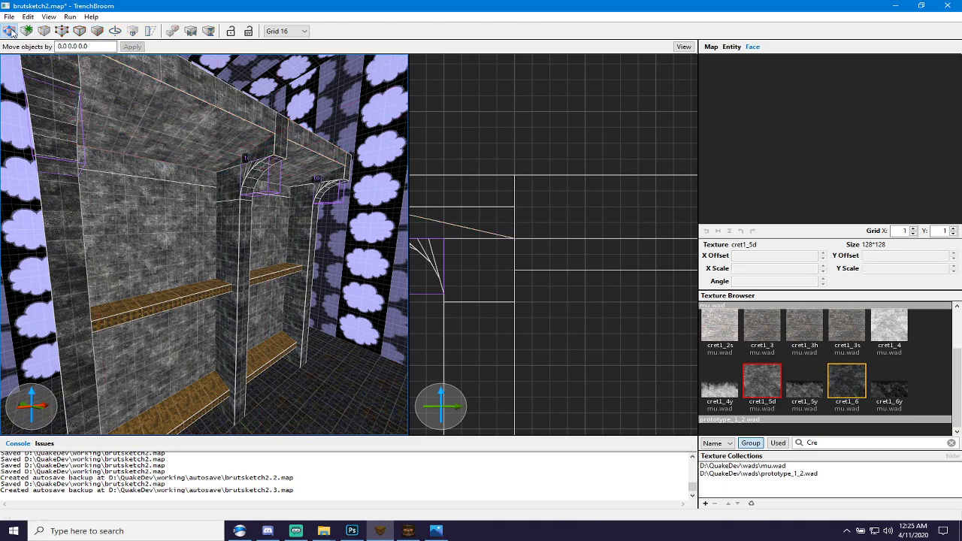
Pull the front faces of both flat blocks above the sloped slabs back 16 units.
mouse_move(204, 191)
right_down()
mouse_move(228, 148)
mouse_move(196, 230)
mouse_move(311, 223)
right_up()
key(w)
click(311, 223)
ctrl+click(204, 209)
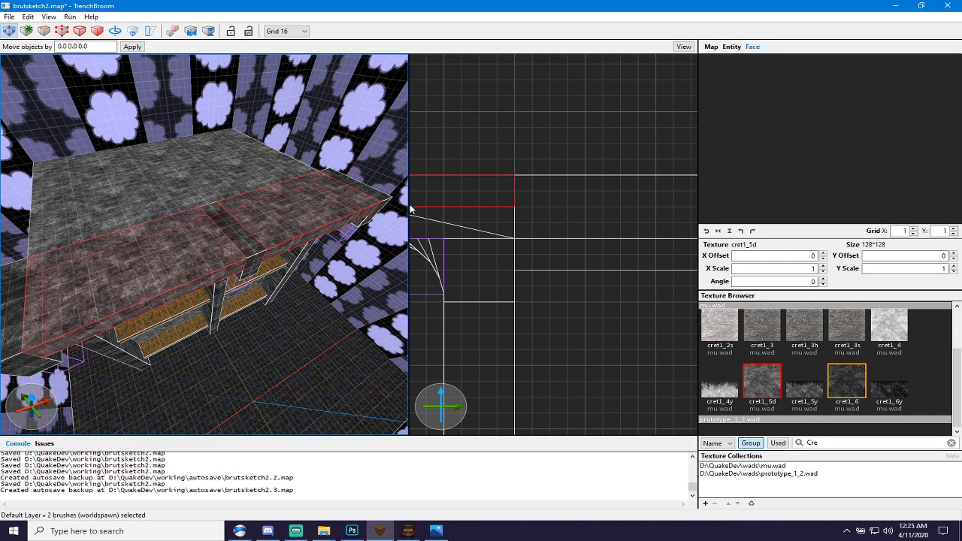
scroll(433, 186, down, 4)
right_drag(442, 168, 565, 188)
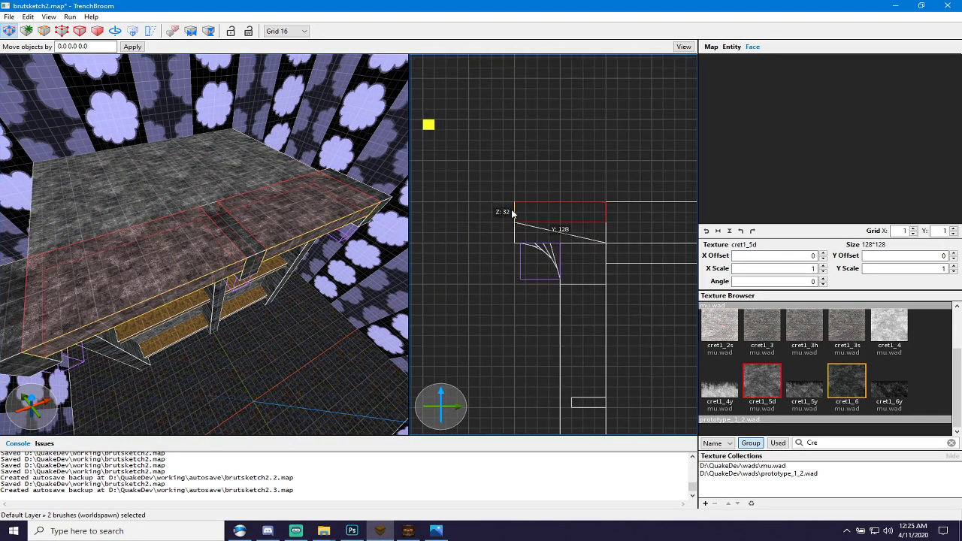
drag(511, 214, 521, 214)
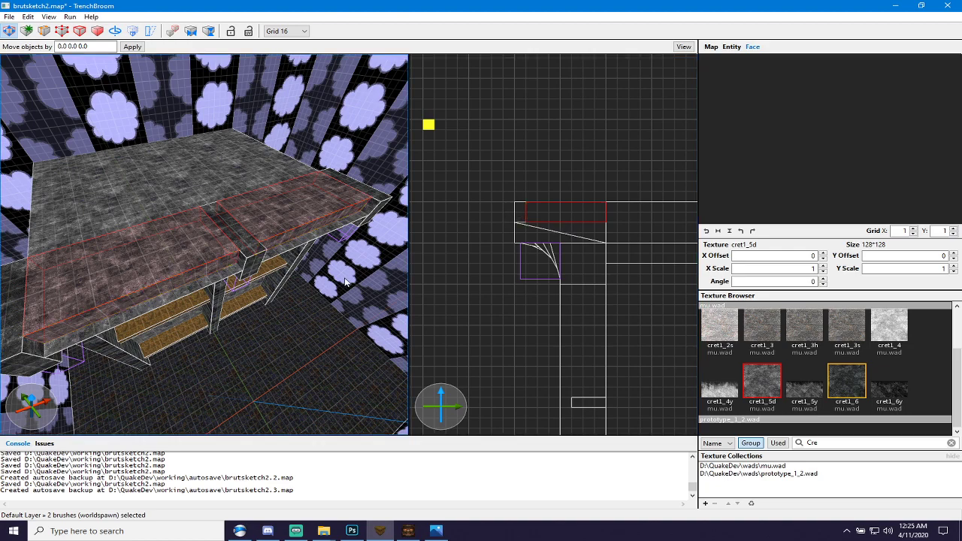
Move the front edge of both sloped slabs back 16 units to line up with the blocks above.
click(209, 285)
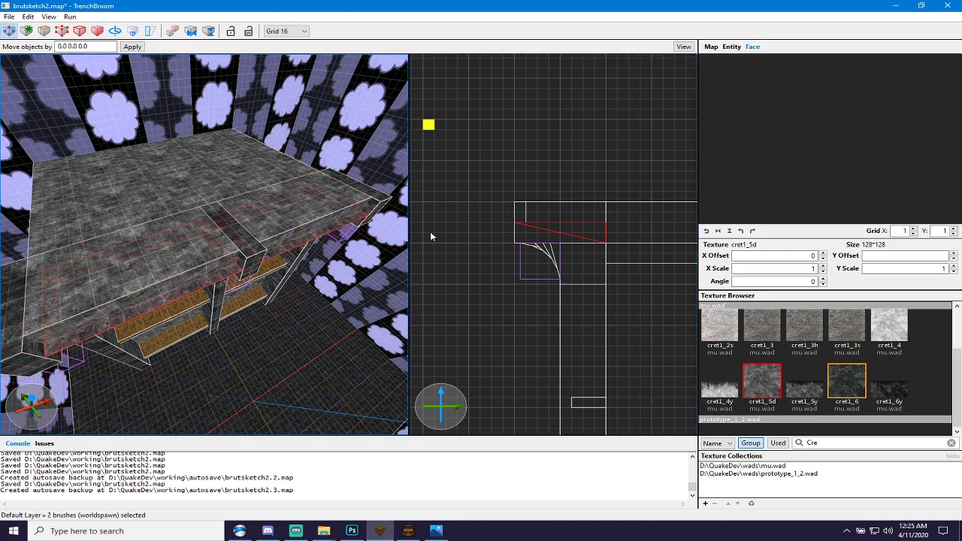
key(v)
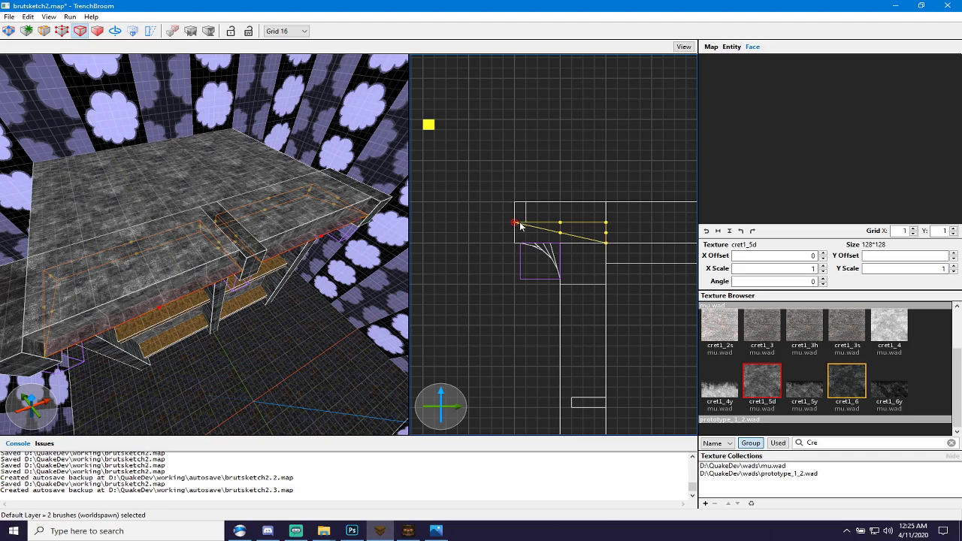
key(e)
key(w)
mouse_move(258, 301)
right_down()
mouse_move(266, 311)
mouse_move(246, 266)
mouse_move(277, 264)
mouse_move(240, 267)
mouse_move(278, 264)
mouse_move(289, 274)
right_up()
key(s)
key(Escape)
Raise the upper rear block's underside to the underside level of the pillar-top blocks and extend the rear wall up to meet it.
key(w)
right_drag(288, 310, 242, 299)
key(d)
click(242, 295)
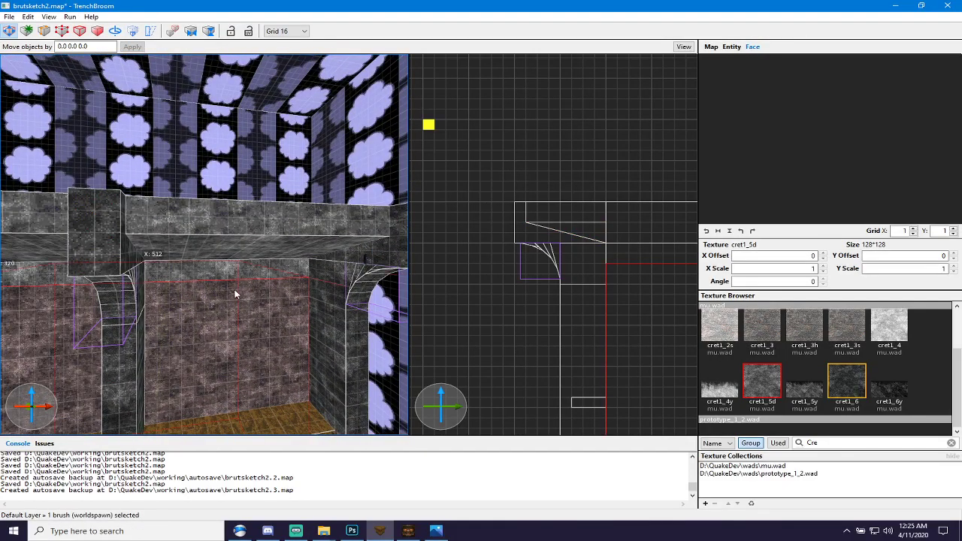
click(218, 266)
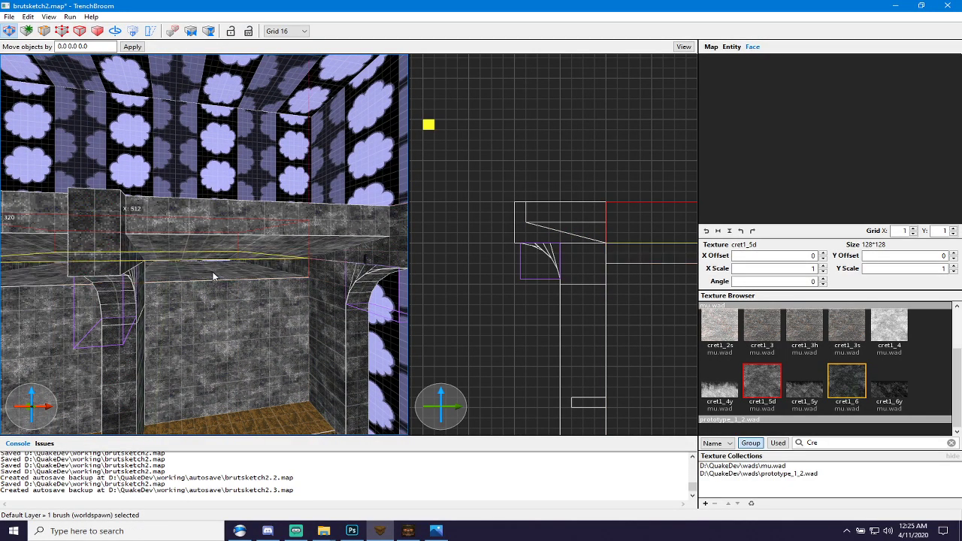
click(218, 259)
key(Escape)
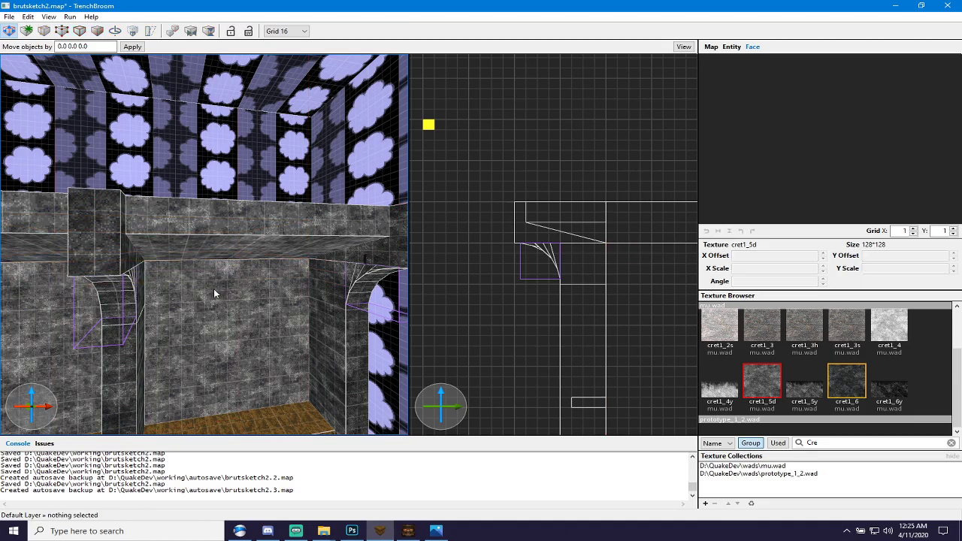
Examine the bays, the roof and the outer side wall's top edge from several angles.
key(a)
mouse_move(213, 290)
right_down()
mouse_move(208, 309)
mouse_move(225, 300)
mouse_move(215, 285)
mouse_move(228, 331)
mouse_move(182, 287)
mouse_move(243, 275)
right_up()
key(s)
key(w)
key(s)
click(178, 273)
key(Escape)
key(w)
key(s)
click(184, 290)
key(s)
key(a)
click(221, 306)
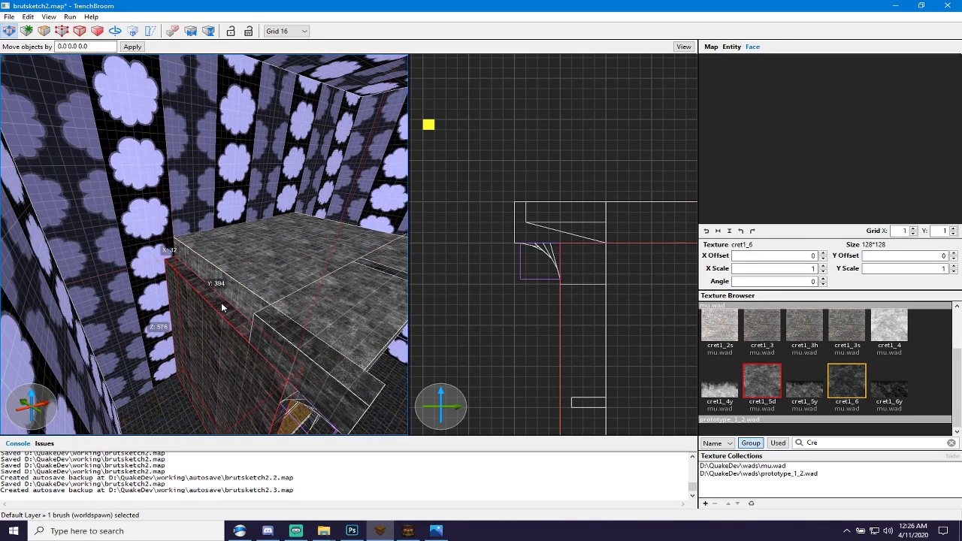
mouse_move(221, 306)
right_down()
mouse_move(292, 342)
mouse_move(276, 335)
right_up()
key(a)
key(d)
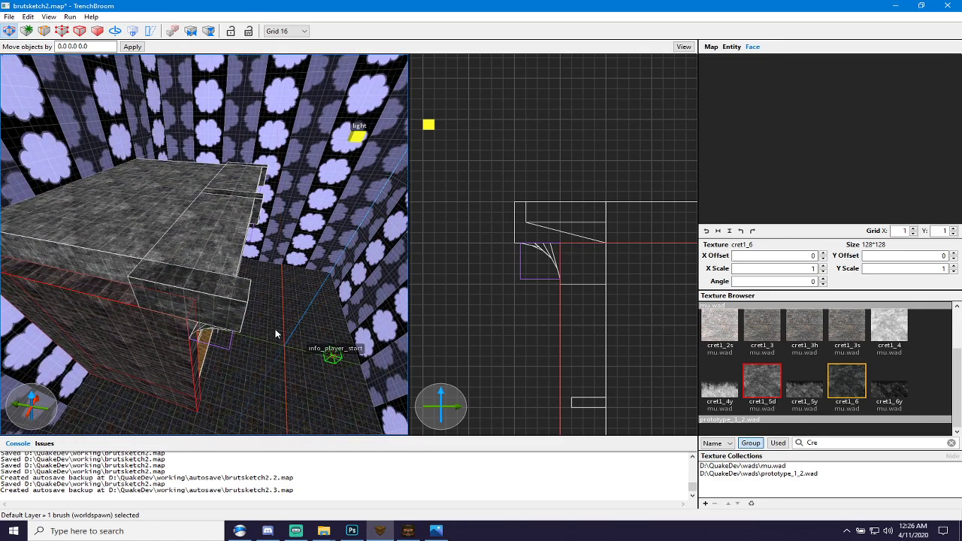
Shorten the three pillar-top blocks from the rear to a depth of 64 units, in line with the side walls' front edges.
click(156, 300)
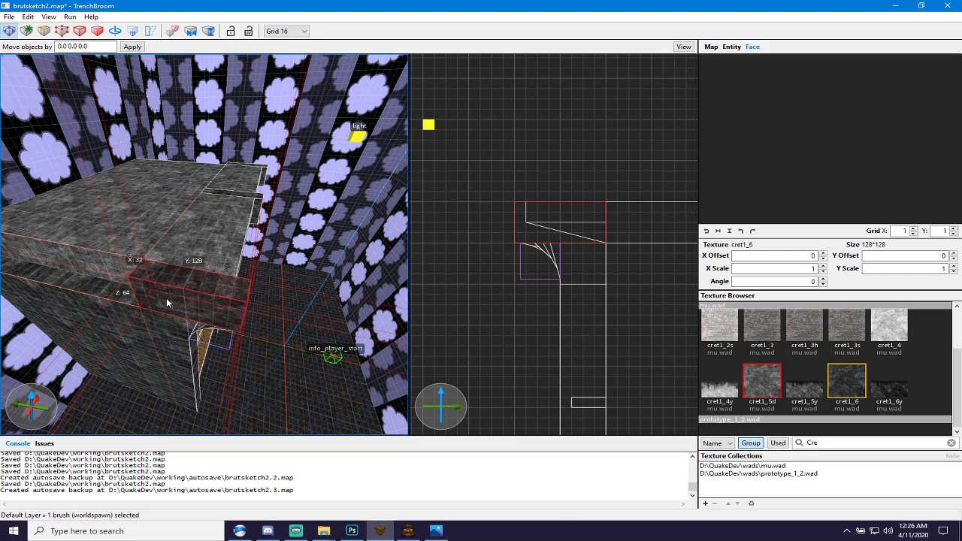
mouse_move(166, 298)
right_down()
mouse_move(46, 283)
mouse_move(153, 294)
mouse_move(133, 304)
mouse_move(96, 300)
mouse_move(144, 294)
right_up()
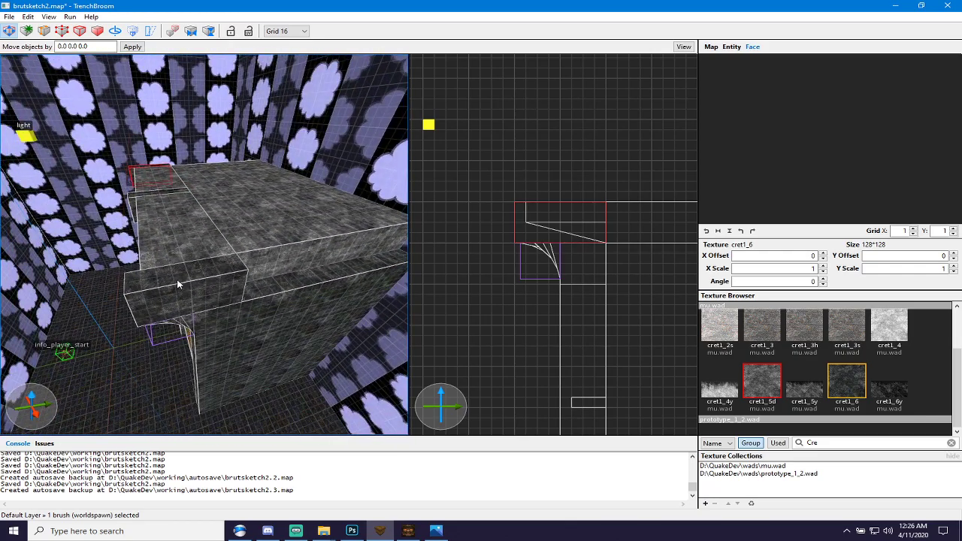
ctrl+click(144, 295)
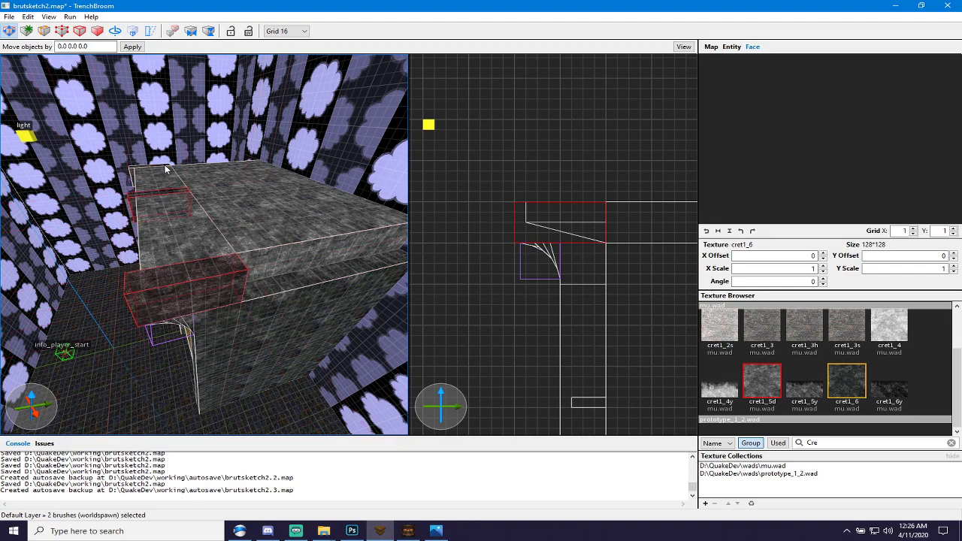
ctrl+click(171, 175)
mouse_move(222, 202)
shift+mouse_down()
mouse_move(271, 275)
mouse_move(199, 303)
mouse_move(213, 297)
shift+mouse_up()
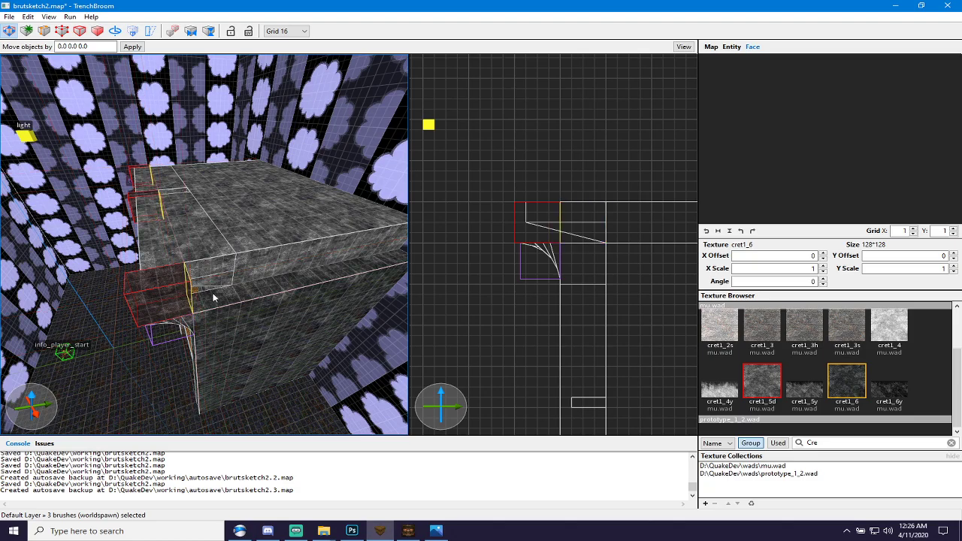
Raise the two outer side walls to the top level of the roof and save the map.
click(238, 297)
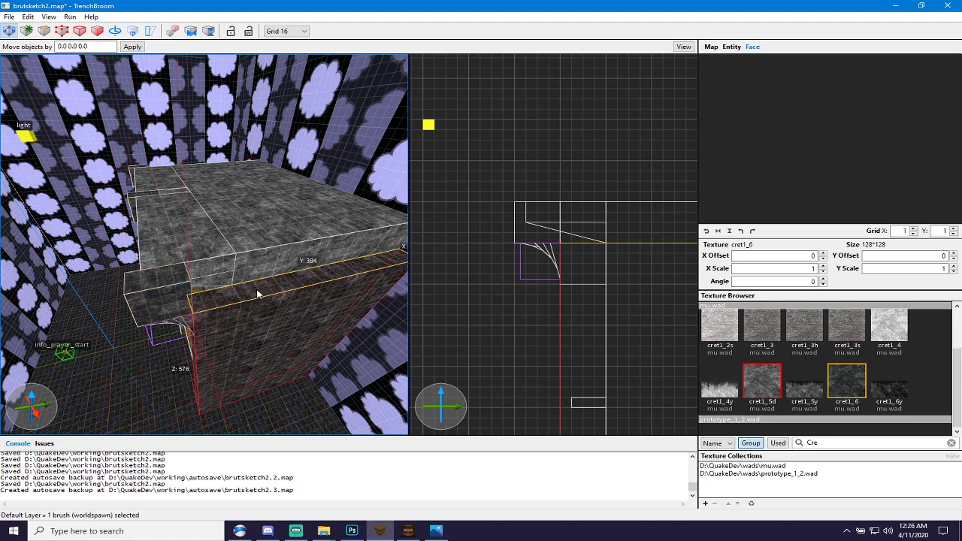
mouse_move(185, 195)
right_down()
mouse_move(218, 192)
mouse_move(210, 227)
mouse_move(219, 213)
right_up()
ctrl+click(199, 184)
shift+drag(221, 218, 209, 176)
mouse_move(209, 176)
right_down()
mouse_move(180, 223)
mouse_move(206, 207)
mouse_move(197, 258)
mouse_move(221, 221)
mouse_move(223, 292)
mouse_move(139, 291)
mouse_move(116, 267)
mouse_move(123, 309)
mouse_move(111, 304)
mouse_move(151, 294)
mouse_move(164, 311)
right_up()
key(ctrl+s)
Extend the centre pillar-top block back to the rear roof block and save the map.
mouse_move(66, 302)
mouse_down()
mouse_move(146, 285)
mouse_move(169, 295)
mouse_up()
key(ctrl+s)
mouse_move(168, 295)
right_down()
mouse_move(227, 279)
mouse_move(305, 293)
mouse_move(256, 270)
mouse_move(180, 296)
mouse_move(193, 318)
mouse_move(137, 323)
mouse_move(160, 316)
right_up()
key(Escape)
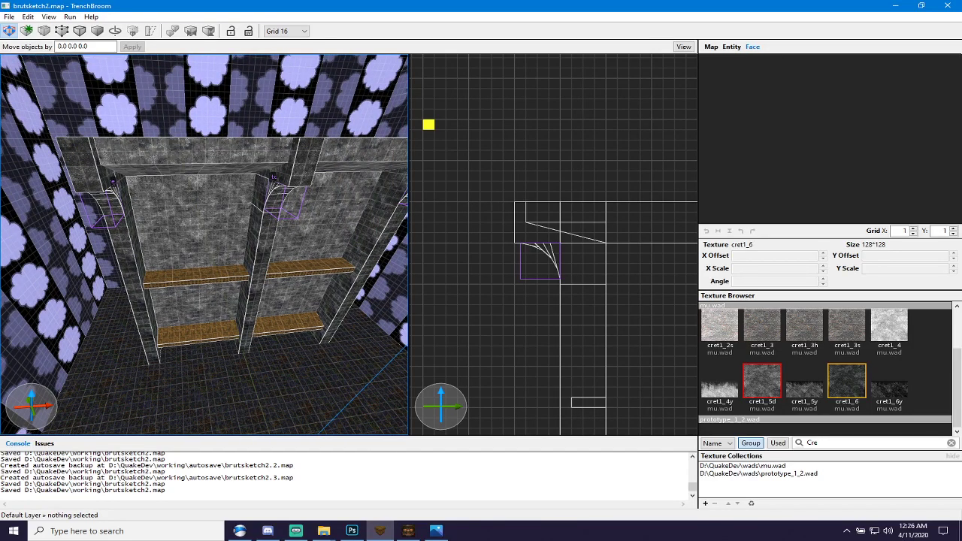
Raise the tops of all three pillar-top blocks 16 units above the roof, making them 80 units high.
click(190, 156)
mouse_move(190, 158)
alt+right_down()
mouse_move(199, 256)
mouse_move(202, 227)
mouse_move(155, 213)
alt+right_up()
click(81, 252)
ctrl+click(220, 239)
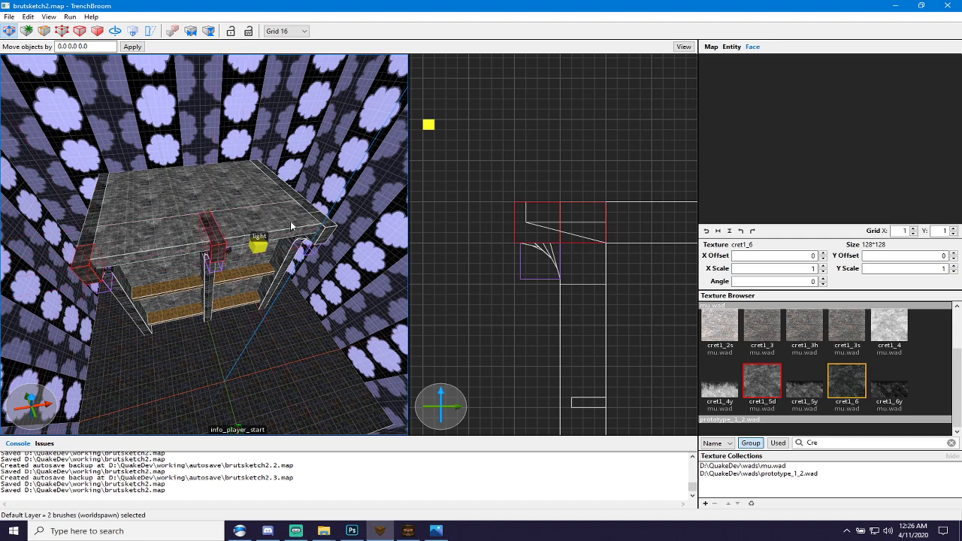
ctrl+click(322, 221)
drag(206, 240, 213, 233)
key(Escape)
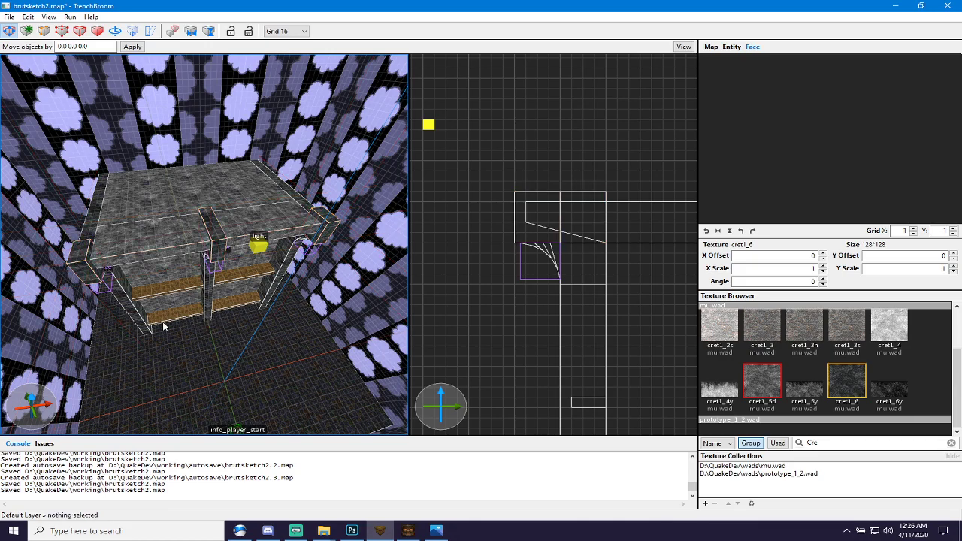
Examine how the top_curve group meets the outer side wall and the corner pillar-top block.
alt+right_drag(165, 326, 187, 254)
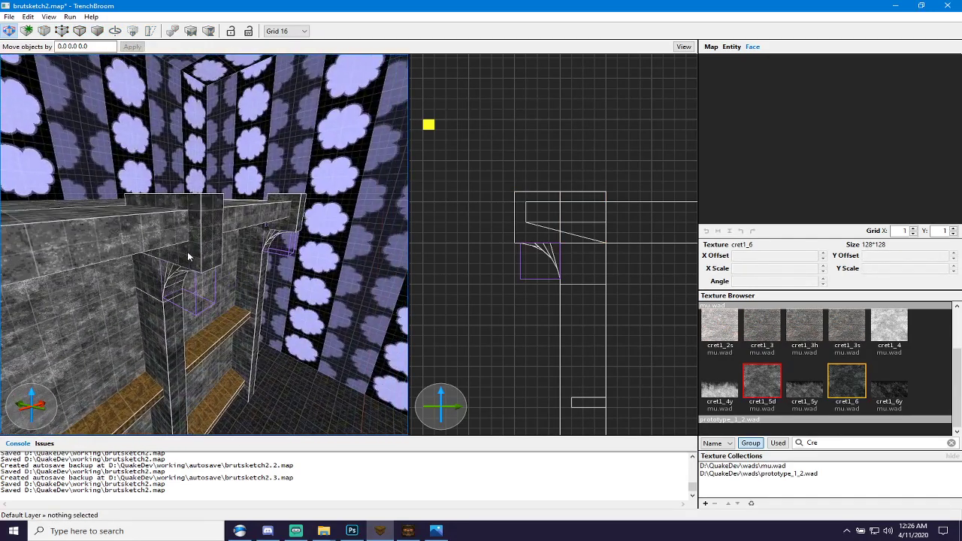
mouse_move(127, 217)
alt+right_down()
mouse_move(147, 240)
mouse_move(114, 241)
mouse_move(151, 259)
mouse_move(117, 264)
mouse_move(97, 231)
mouse_move(185, 258)
mouse_move(185, 241)
mouse_move(170, 234)
mouse_move(179, 273)
mouse_move(199, 276)
alt+right_up()
click(141, 223)
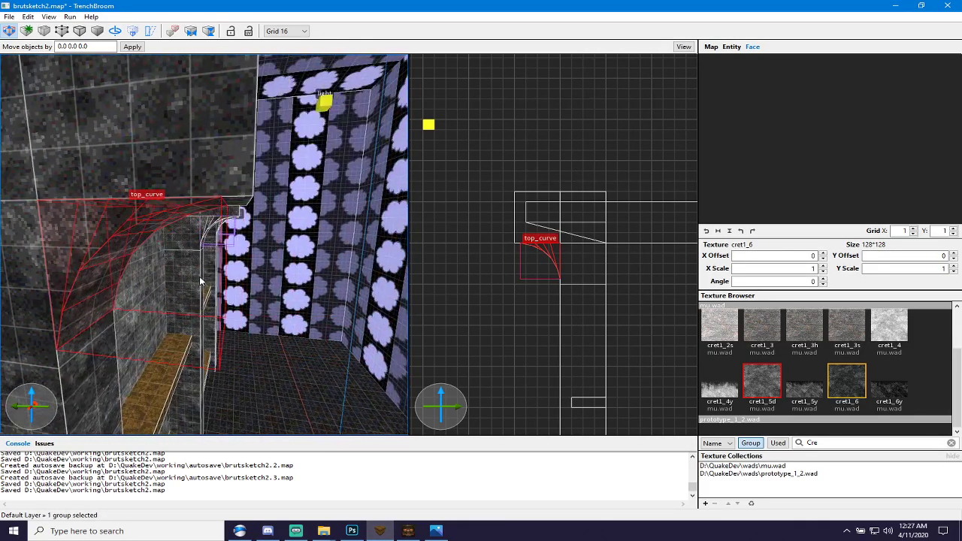
key(a)
key(d)
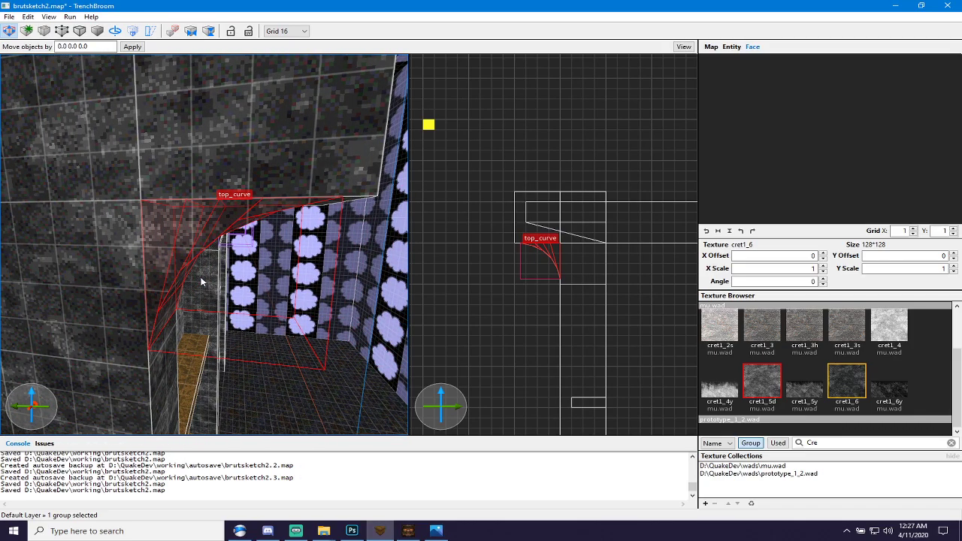
key(d)
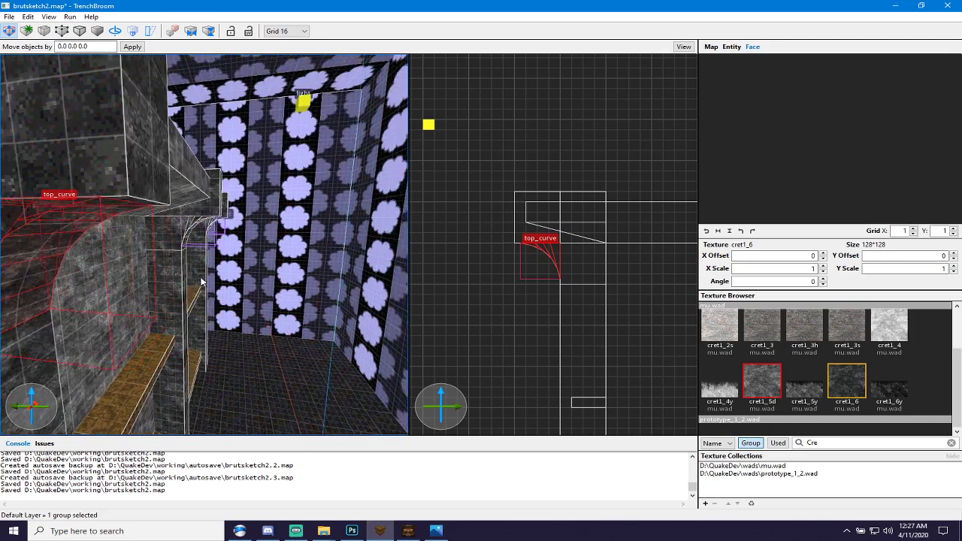
key(a)
alt+right_drag(201, 281, 172, 319)
key(d)
key(Escape)
key(w)
key(s)
key(alt+Tab)
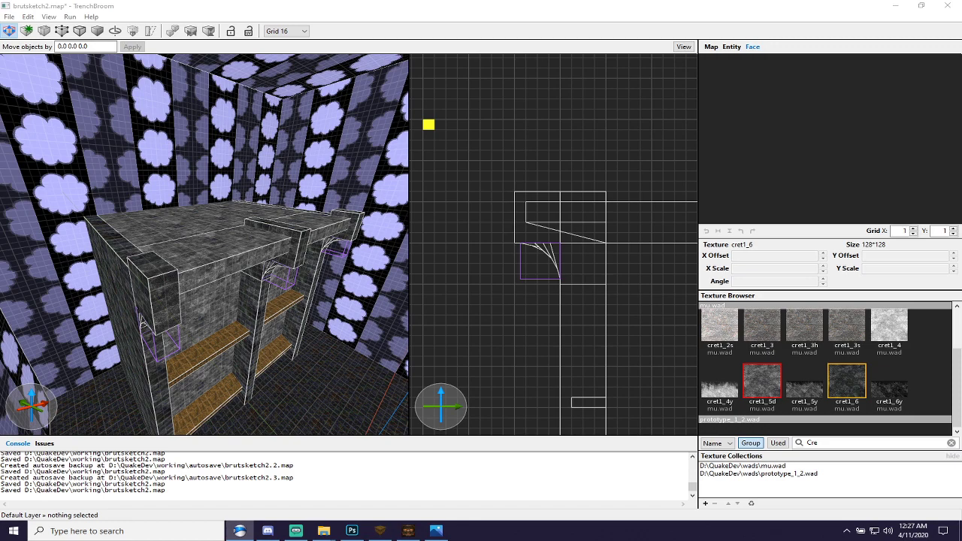
Inspect the outer side wall and the curved support beneath the corner pillar-top block from the side.
click(261, 3)
key(a)
right_drag(315, 293, 261, 213)
key(d)
key(a)
key(d)
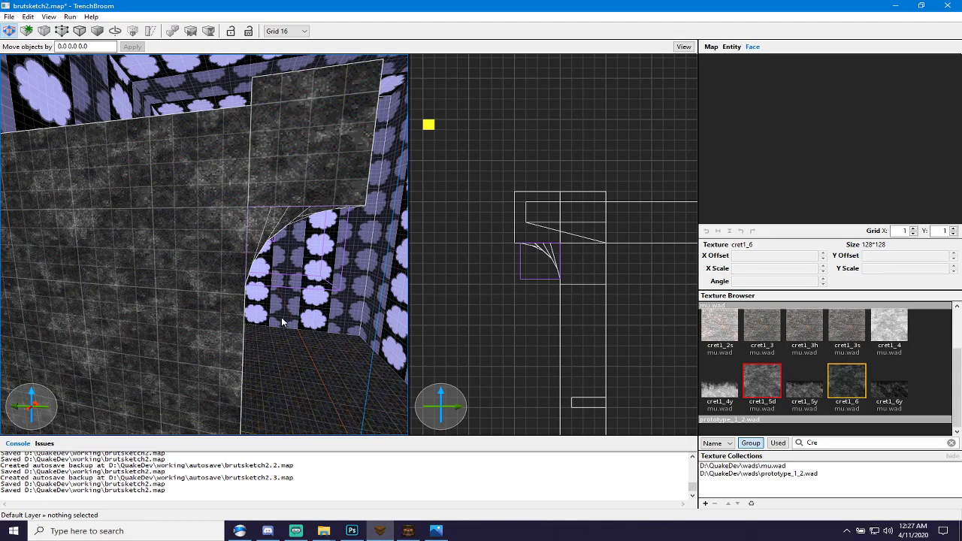
key(d)
right_drag(281, 317, 307, 316)
key(a)
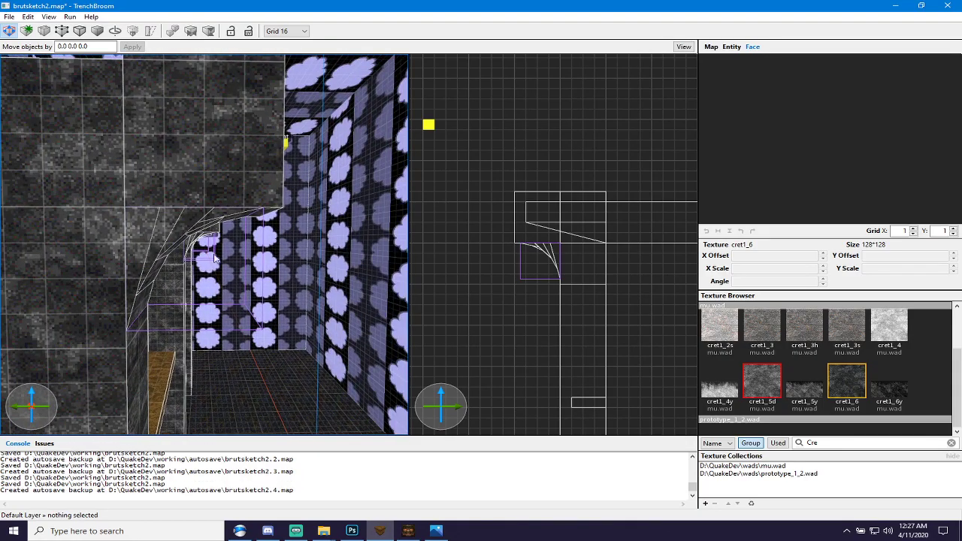
click(159, 226)
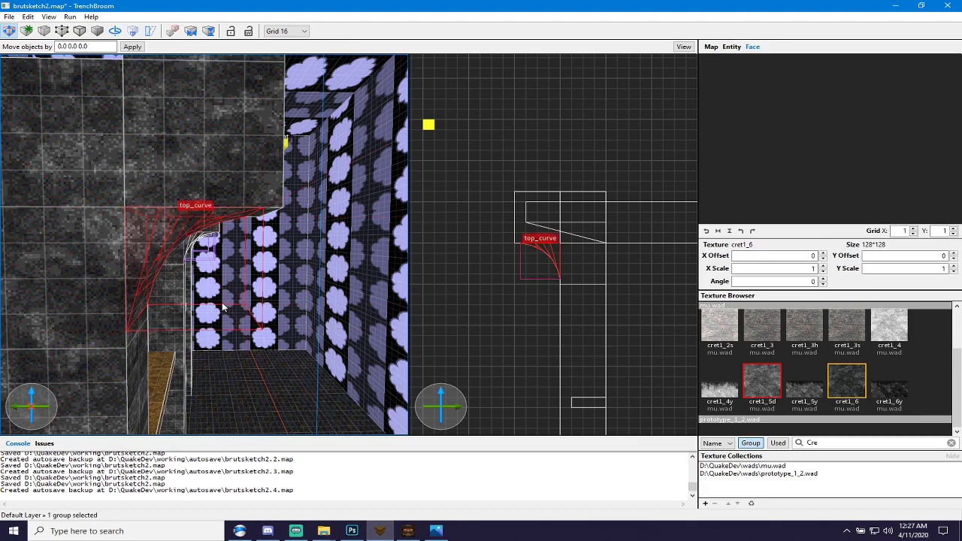
key(Escape)
Copy the corner pillar-top block directly beneath itself over the curved support, with a height of 64 units.
scroll(222, 303, down, 3)
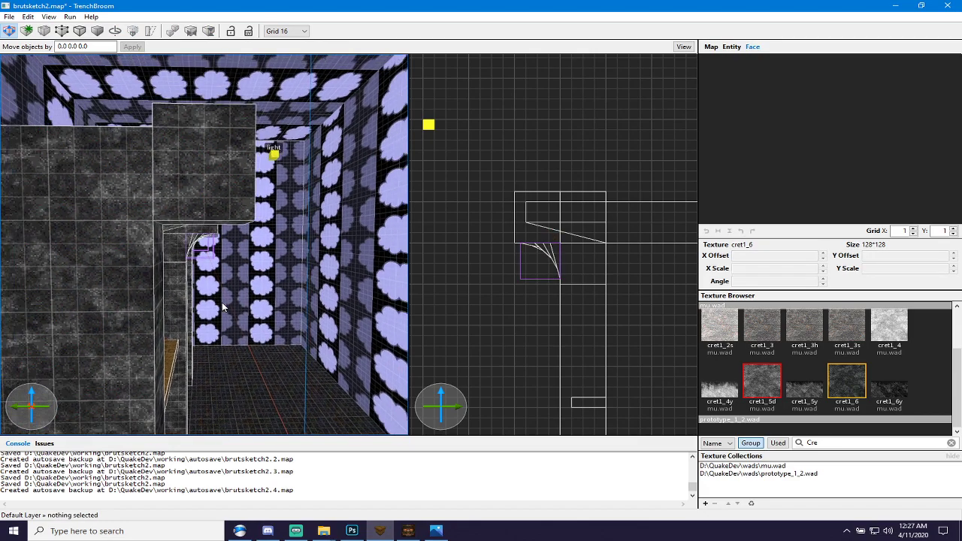
click(195, 190)
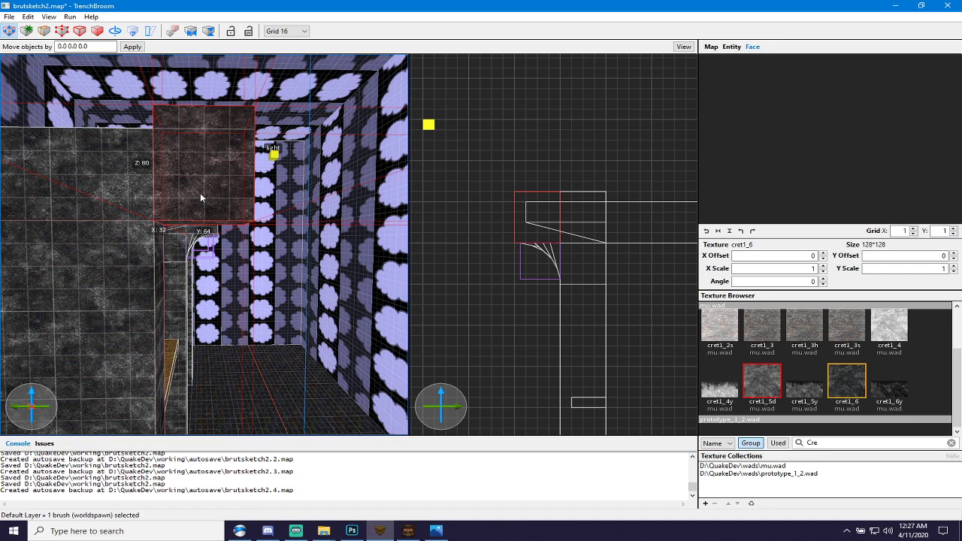
alt+drag(200, 192, 211, 286)
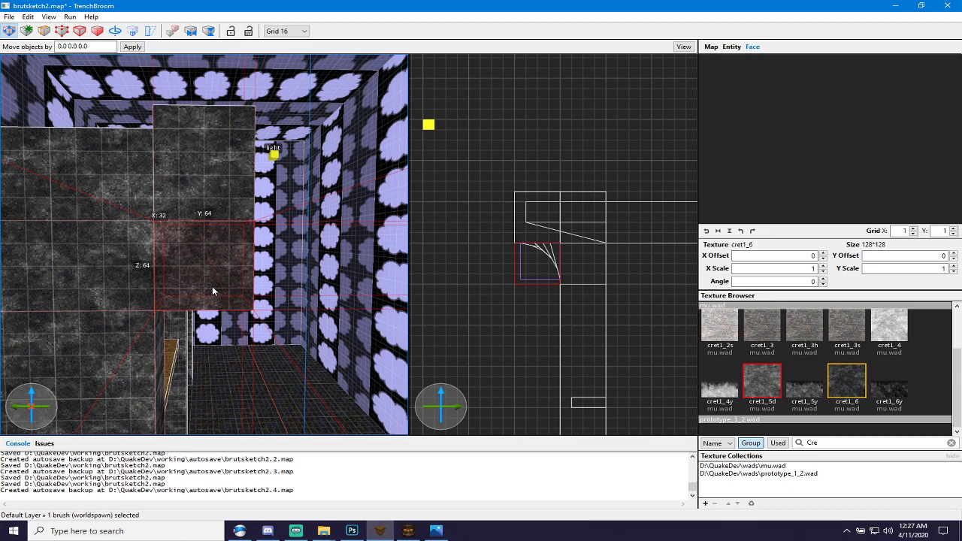
scroll(191, 252, up, 3)
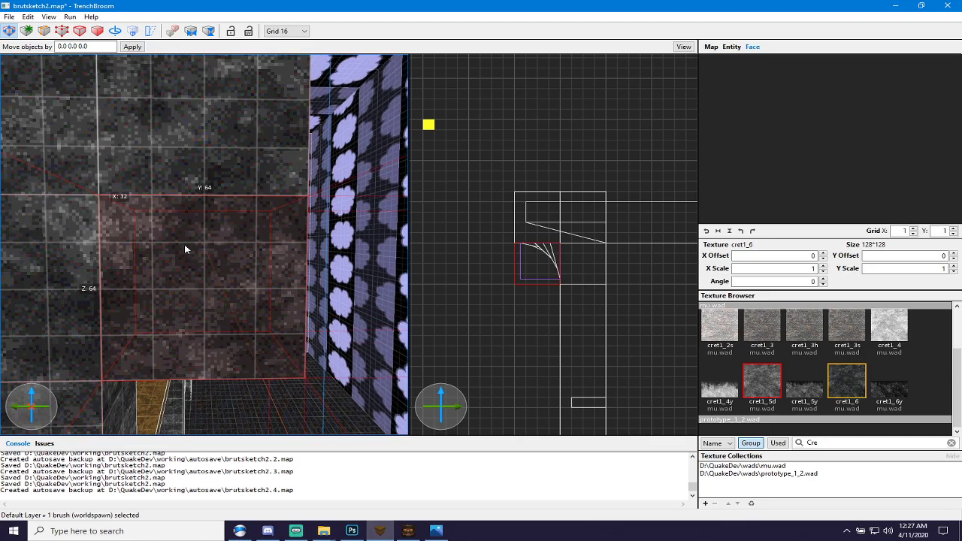
Set the grid size to 4 and examine the copied block beneath the corner pillar-top block and the adjoining wall.
key(bracketleft)
key(bracketleft)
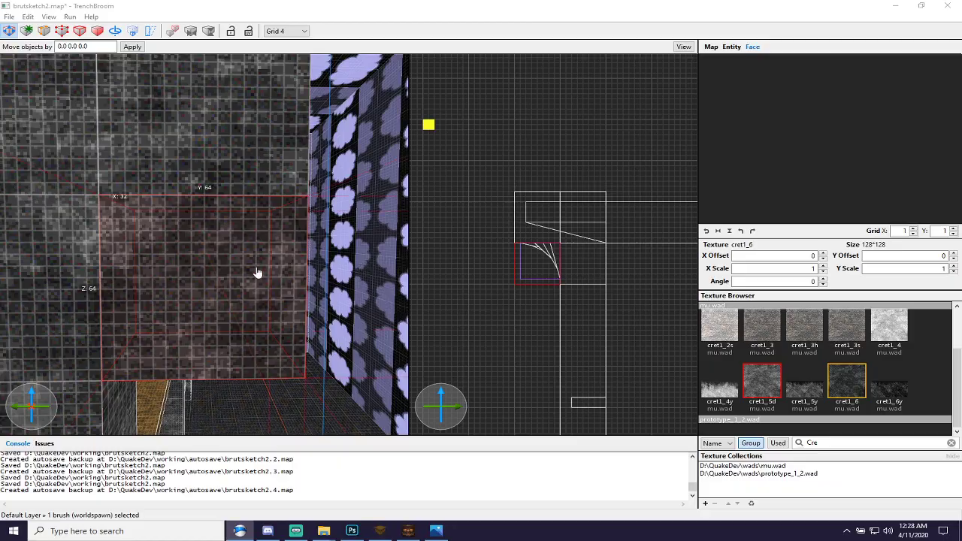
scroll(231, 281, down, 2)
key(d)
mouse_move(232, 280)
right_down()
mouse_move(92, 281)
mouse_move(170, 279)
mouse_move(248, 293)
mouse_move(200, 287)
mouse_move(238, 284)
right_up()
key(s)
key(w)
key(s)
key(w)
key(s)
key(w)
key(s)
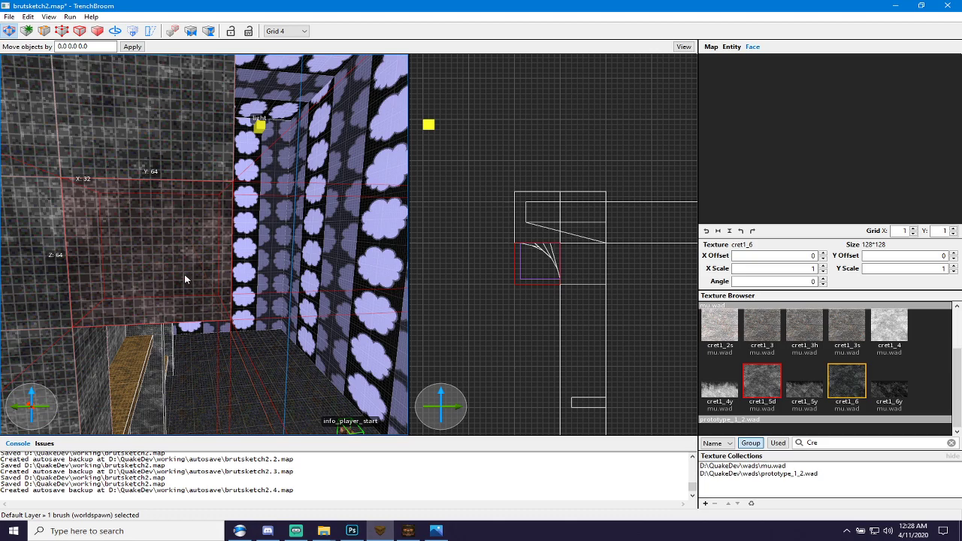
scroll(185, 268, up, 2)
mouse_move(185, 268)
right_down()
mouse_move(108, 275)
mouse_move(151, 259)
mouse_move(180, 268)
mouse_move(248, 260)
mouse_move(223, 255)
right_up()
scroll(109, 276, down, 5)
scroll(108, 275, up, 3)
scroll(169, 264, down, 4)
scroll(179, 268, down, 5)
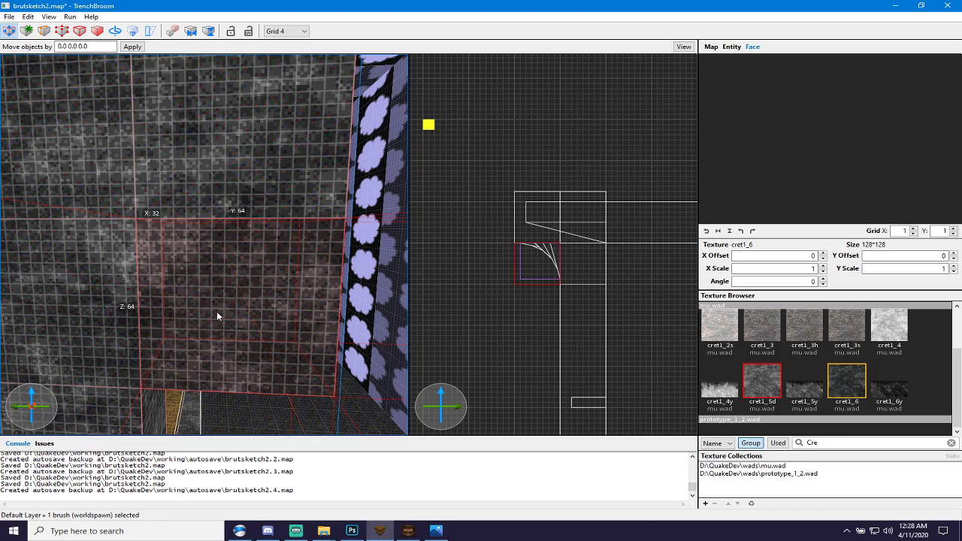
Delete the copied block beneath the corner pillar-top block and undo the deletion.
scroll(216, 316, down, 5)
mouse_move(217, 316)
right_down()
mouse_move(233, 273)
mouse_move(151, 243)
mouse_move(195, 280)
right_up()
scroll(151, 243, up, 5)
scroll(169, 259, down, 8)
key(Delete)
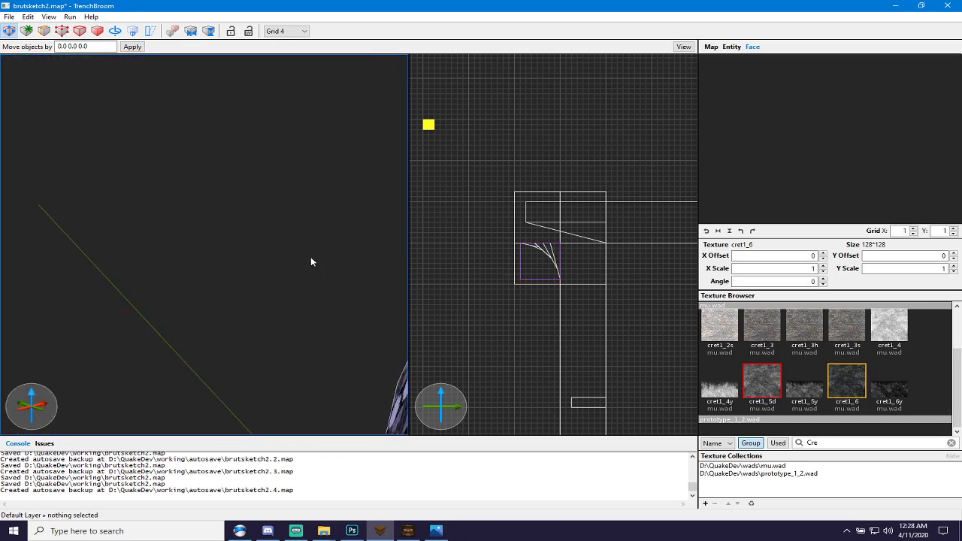
key(ctrl+z)
Paste the quarter-round brush and move it beneath the corner pillar-top block, inside the copied block and aligned with the curved support.
scroll(300, 275, down, 3)
mouse_move(300, 275)
right_down()
mouse_move(347, 314)
mouse_move(272, 280)
mouse_move(295, 274)
mouse_move(310, 298)
right_up()
click(309, 298)
key(ctrl+v)
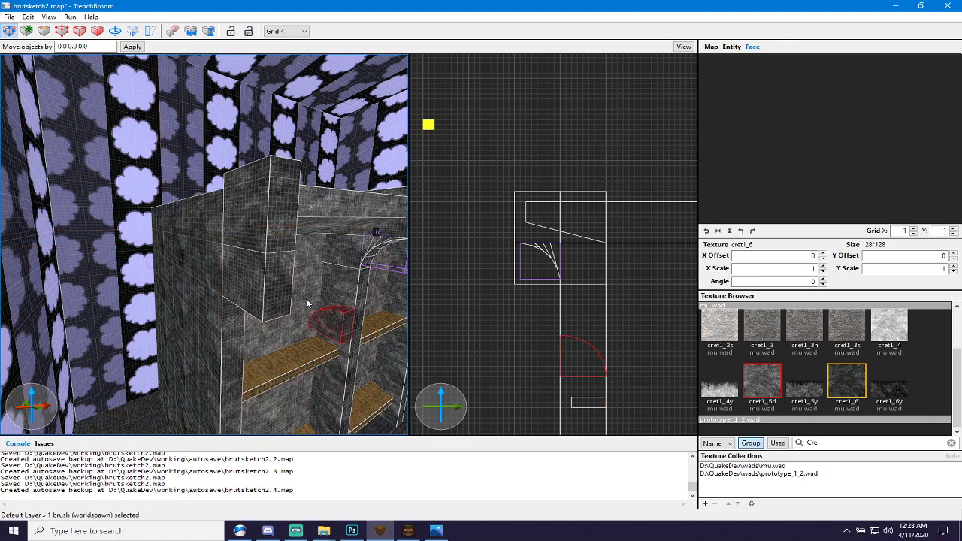
mouse_move(584, 360)
mouse_down()
mouse_move(536, 305)
mouse_move(528, 287)
mouse_move(539, 270)
mouse_up()
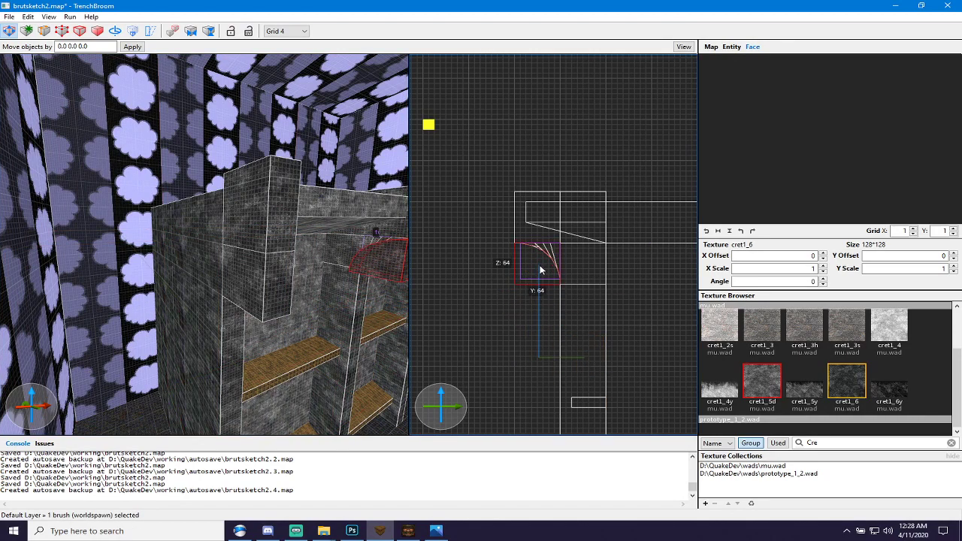
right_drag(363, 276, 345, 262)
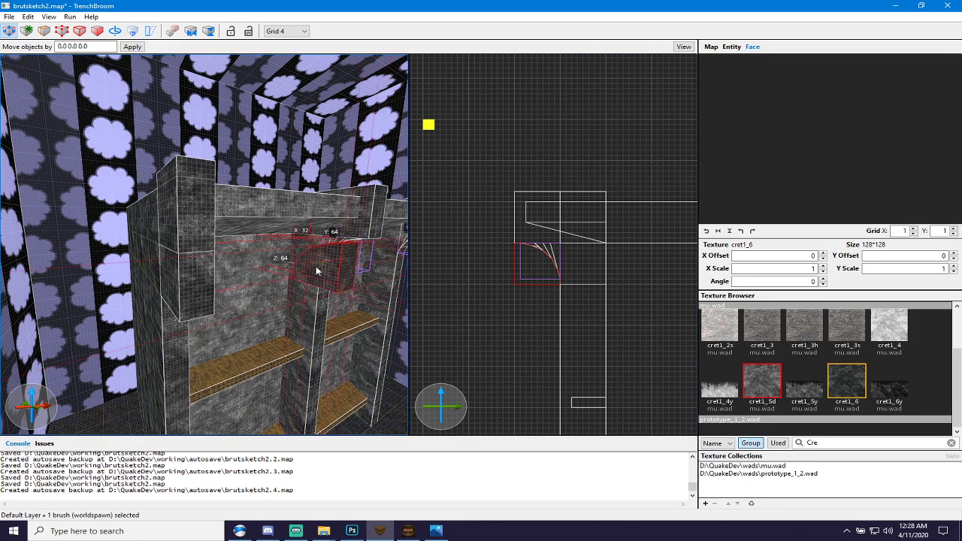
drag(316, 271, 204, 277)
Try to clip the quarter-round brush from the corner at -240 256 576 to the curve vertex at -240 252 536.
key(a)
mouse_move(207, 279)
right_down()
mouse_move(269, 282)
mouse_move(220, 329)
mouse_move(206, 298)
mouse_move(220, 321)
mouse_move(209, 316)
right_up()
key(w)
key(s)
scroll(567, 261, up, 5)
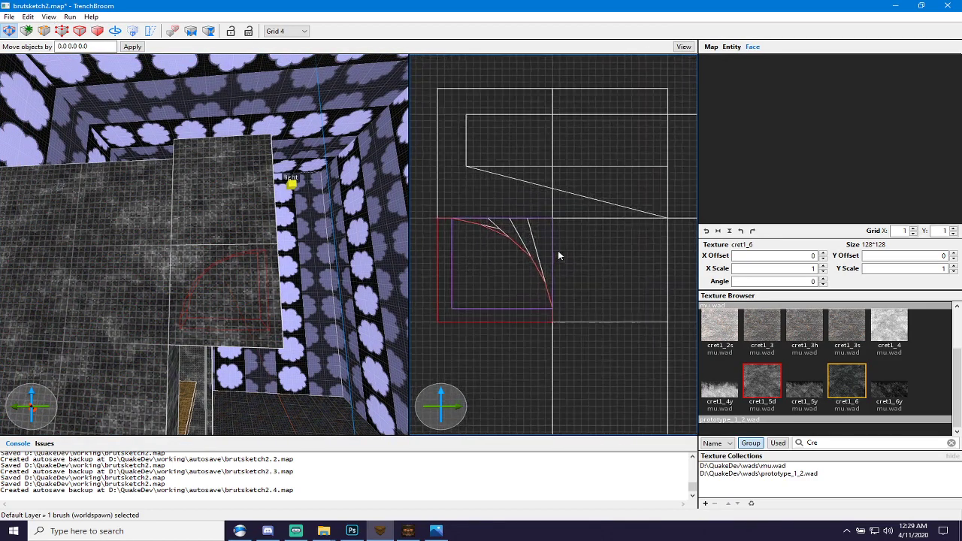
key(v)
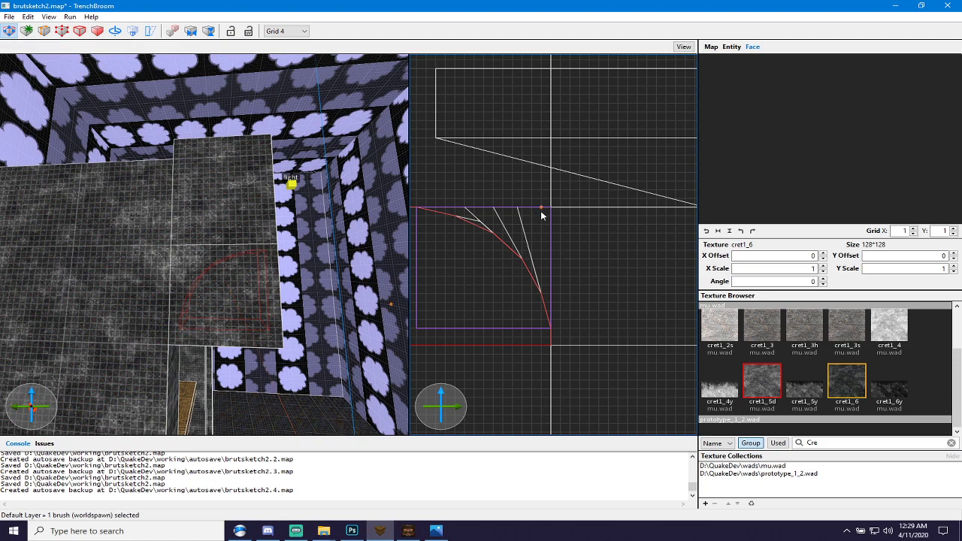
click(552, 208)
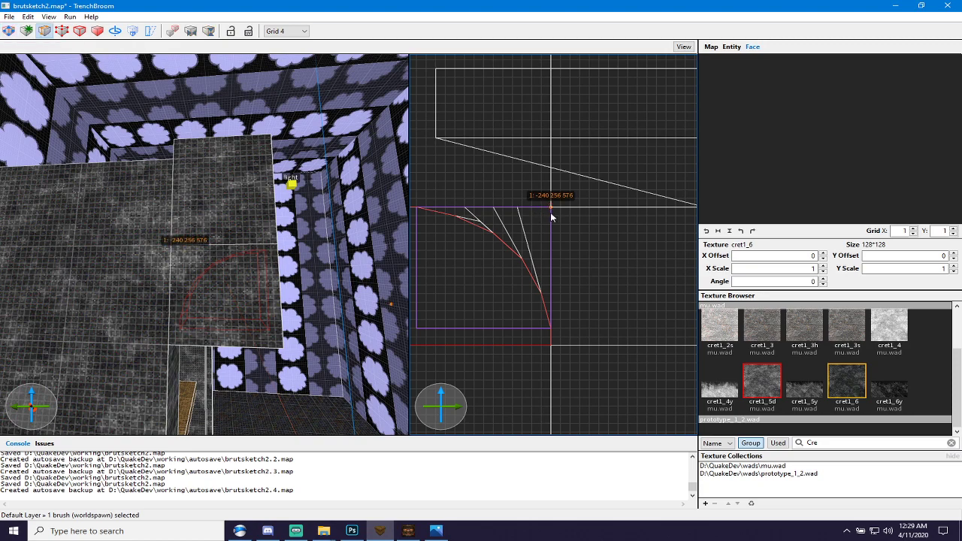
shift+click(540, 295)
key(ctrl+Return)
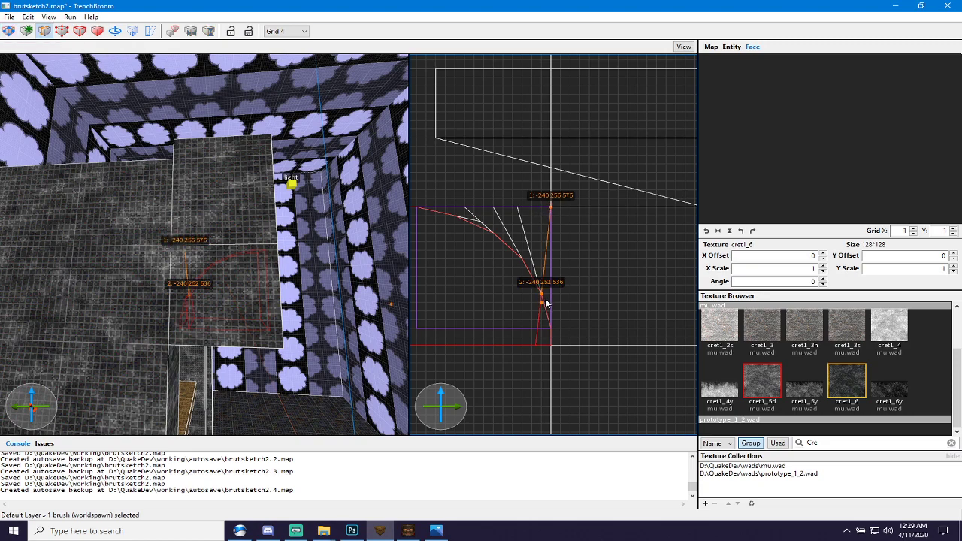
key(Return)
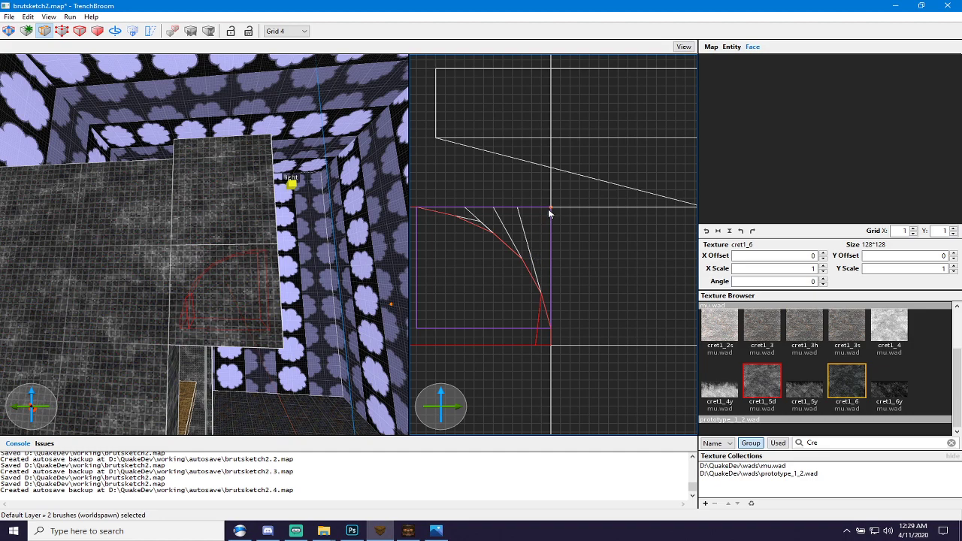
key(Escape)
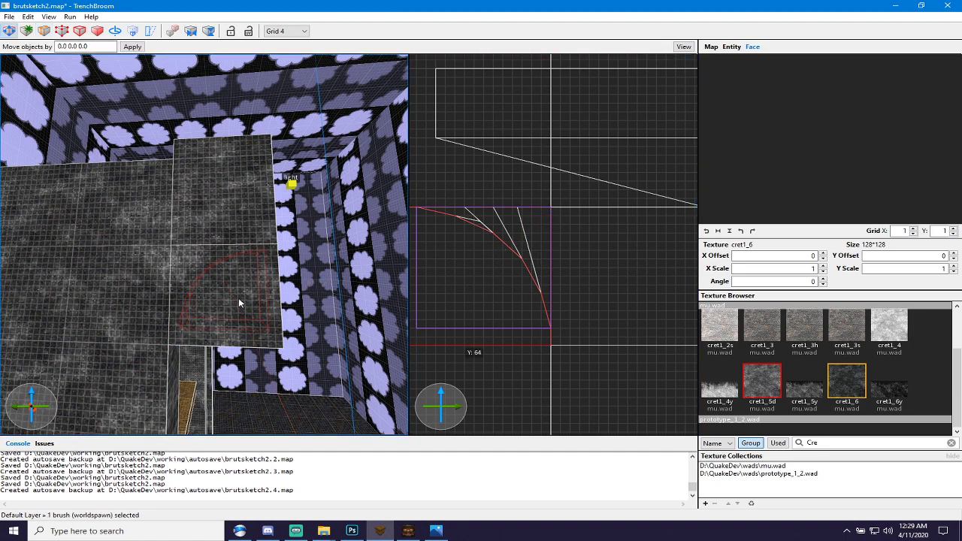
Clip the copied block from its upper corner at -272 256 576 through the lowest intermediate curve vertex, keeping both pieces.
click(235, 295)
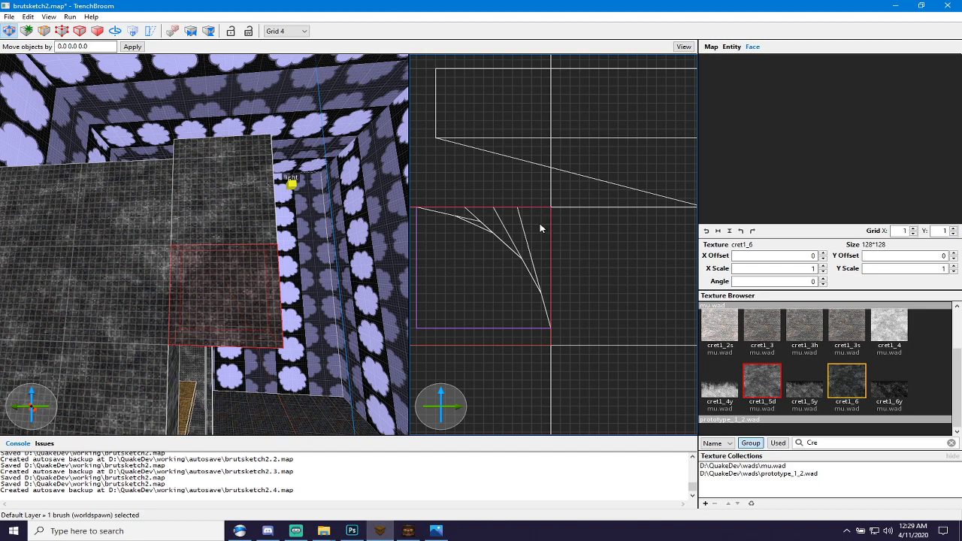
key(c)
click(547, 205)
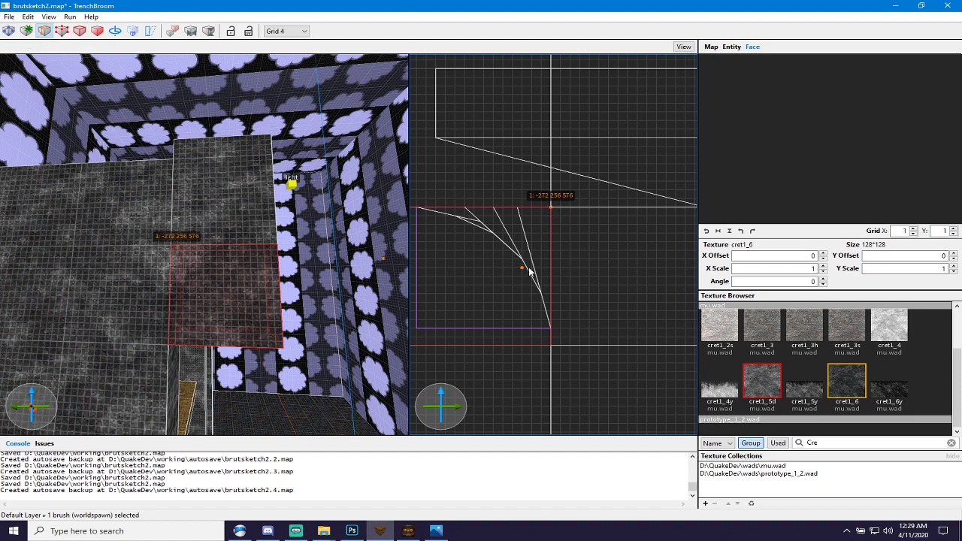
click(541, 293)
key(Return)
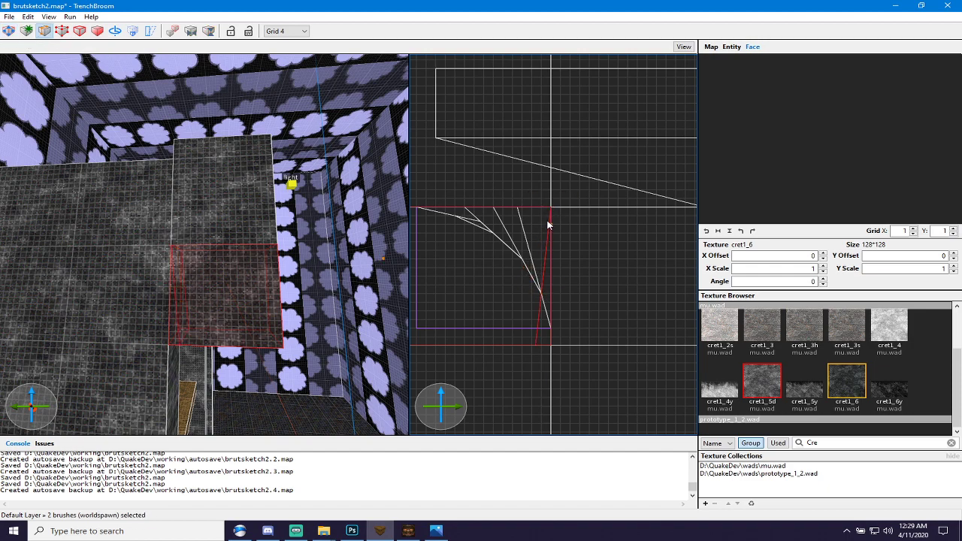
Try further radial cuts through the copied block from the same corner, through the next curve vertices up to -272 232 564.
click(551, 207)
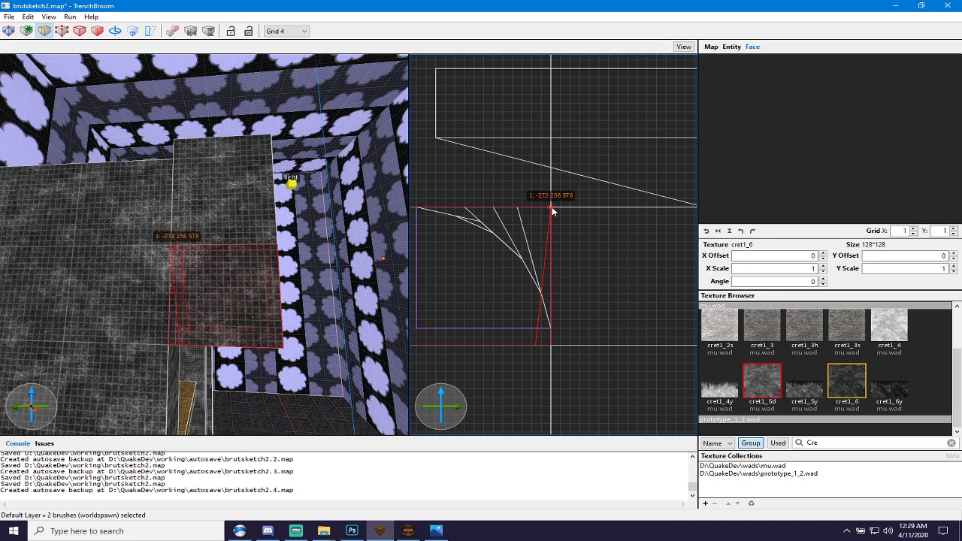
click(521, 258)
click(499, 235)
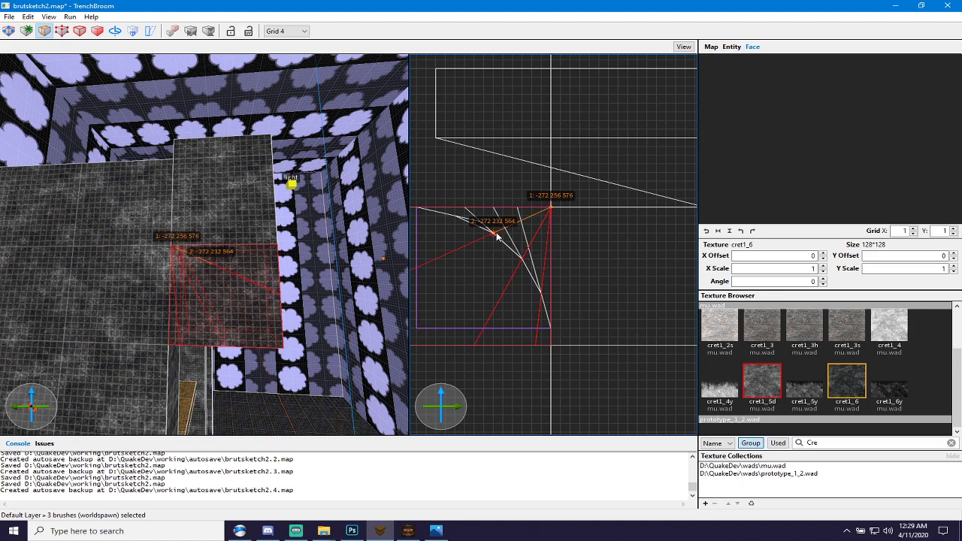
key(Return)
click(551, 208)
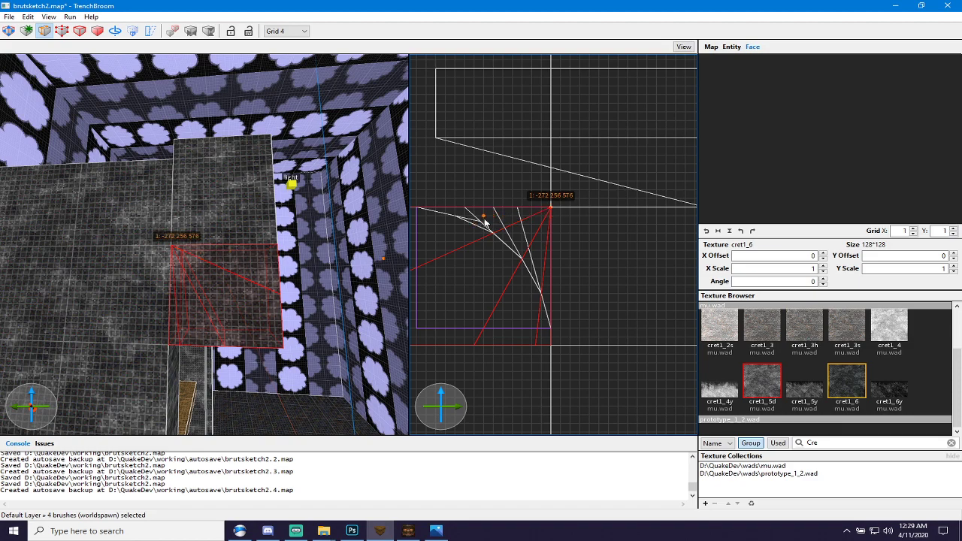
scroll(538, 298, up, 1)
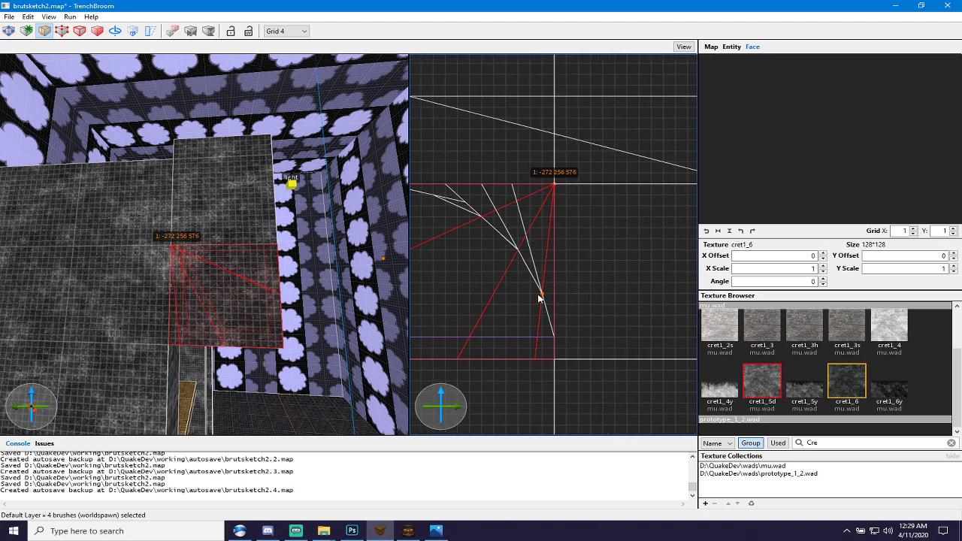
scroll(538, 299, up, 1)
scroll(554, 301, down, 3)
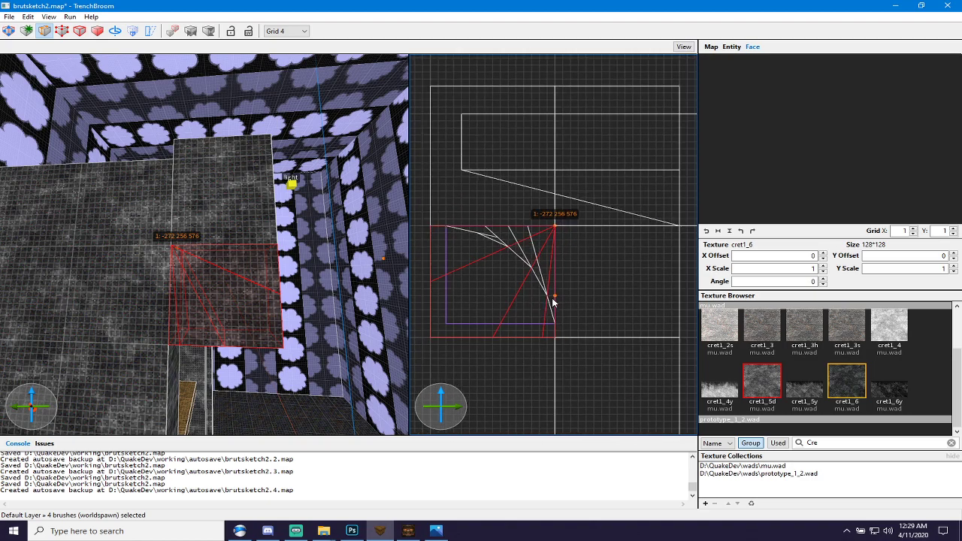
Set the grid size to 1 and undo all radial cuts in the copied block.
key(1)
key(Escape)
key(ctrl+z)
key(ctrl+z)
key(ctrl+z)
key(ctrl+z)
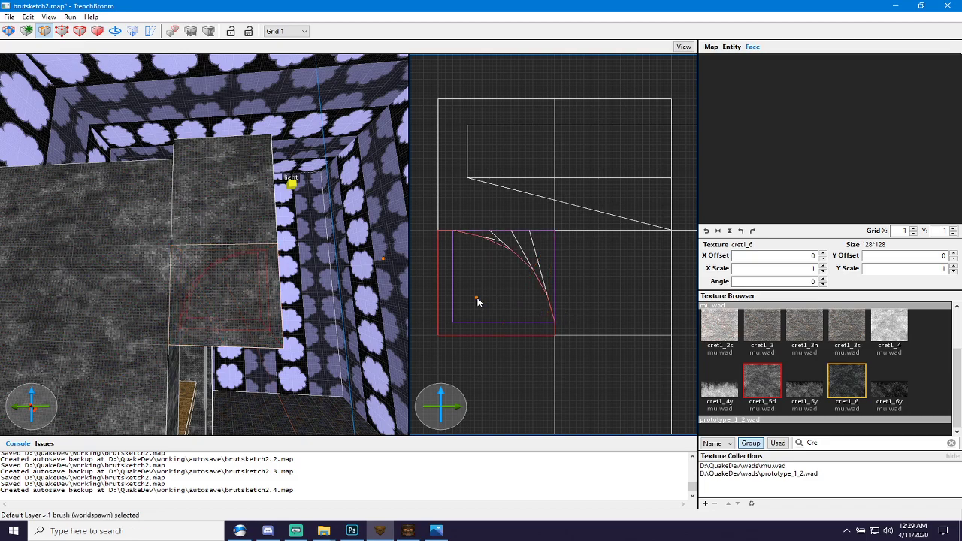
Set the grid size to 2 and try clipping the quarter-round brush from -240 256 576 to the curve's upper vertex.
scroll(457, 260, up, 2)
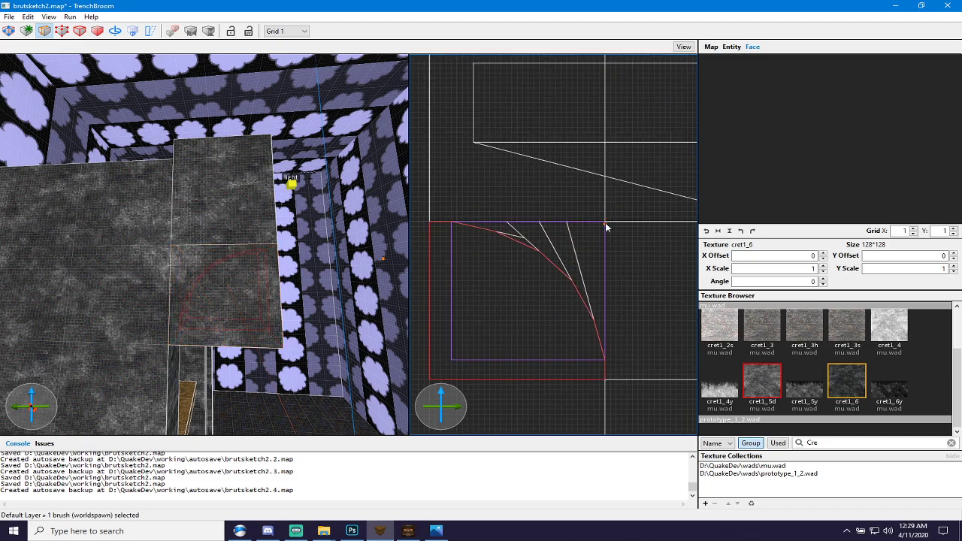
scroll(605, 223, up, 1)
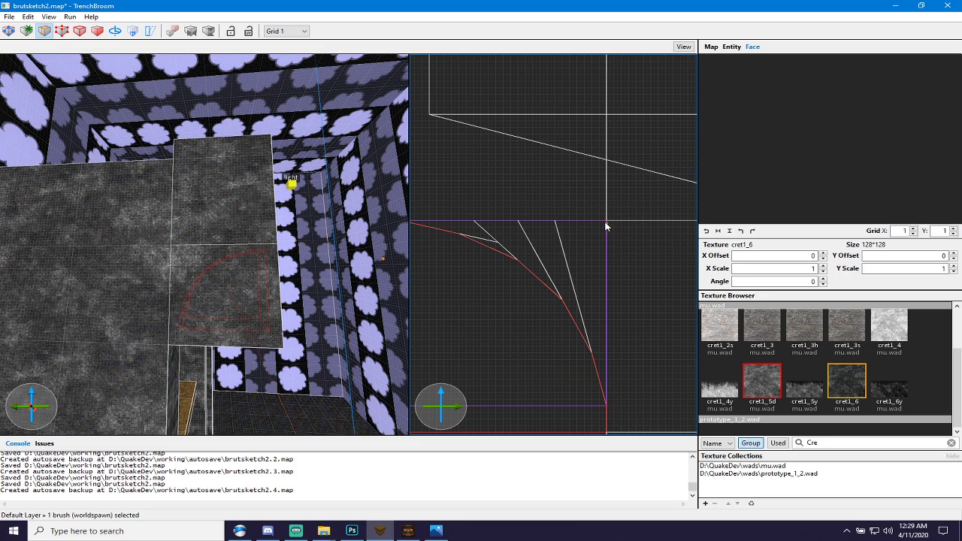
key(2)
click(605, 222)
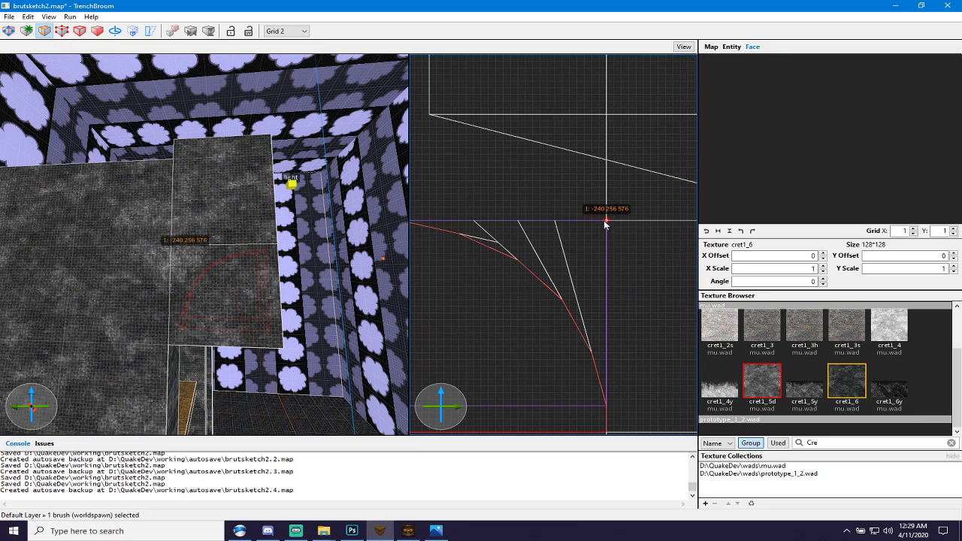
click(459, 234)
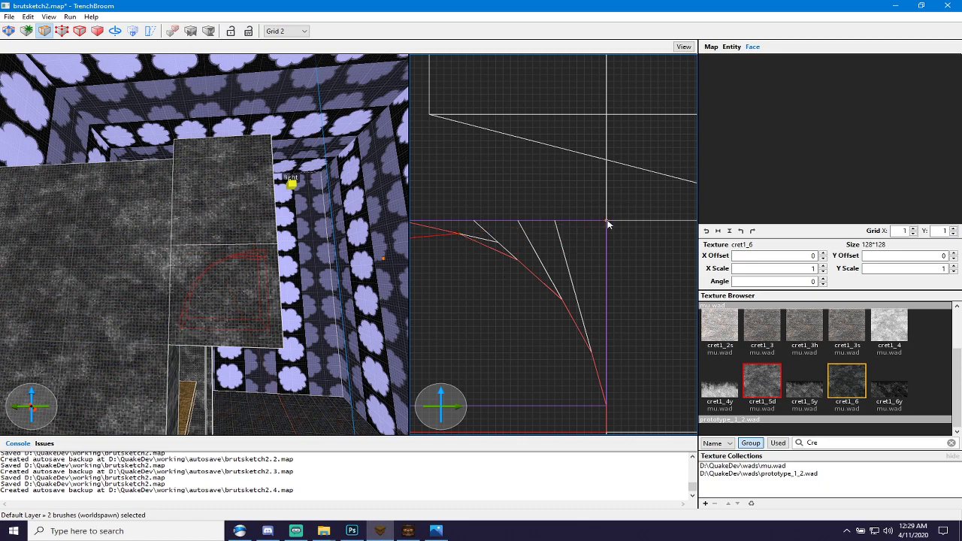
Leave the clip tool and undo the cut made in the quarter-round brush.
key(Escape)
key(Escape)
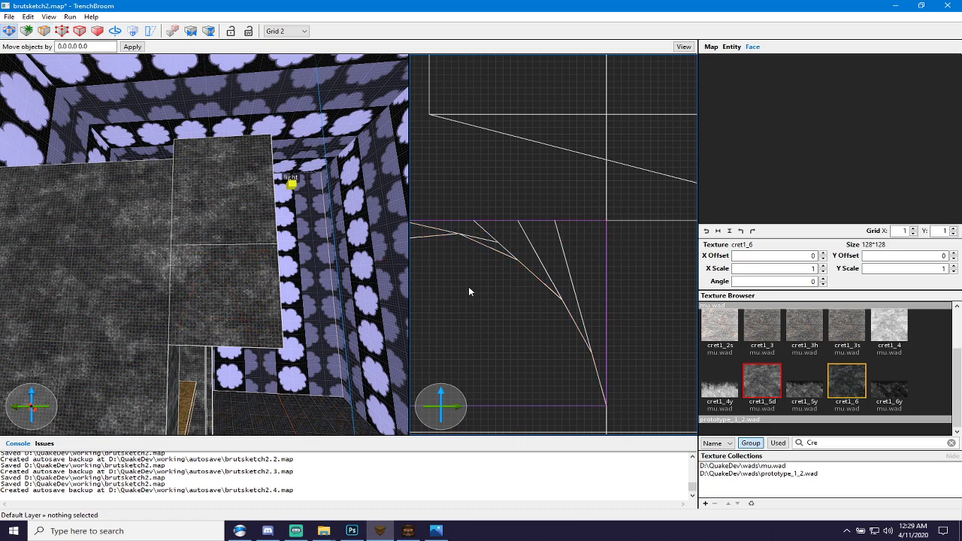
click(208, 278)
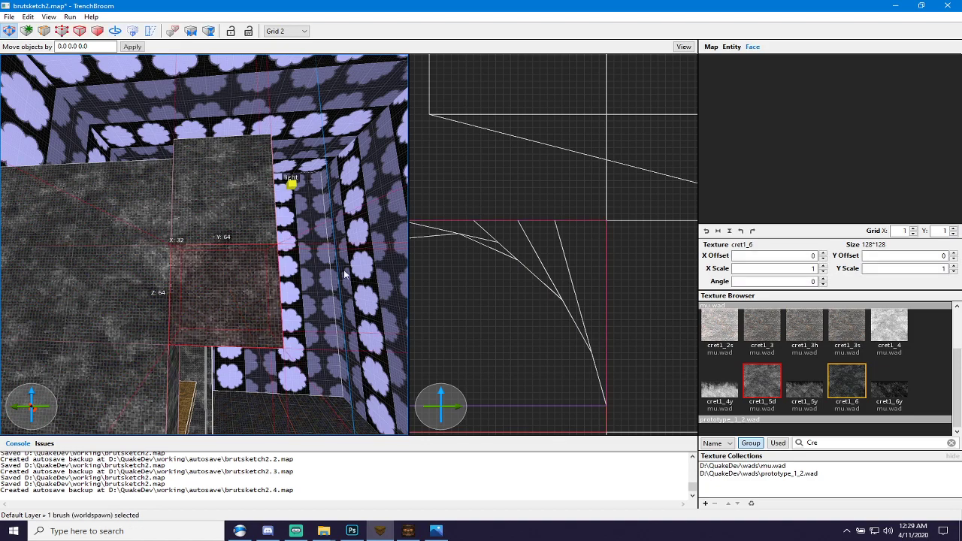
key(ctrl+z)
key(ctrl+z)
key(Escape)
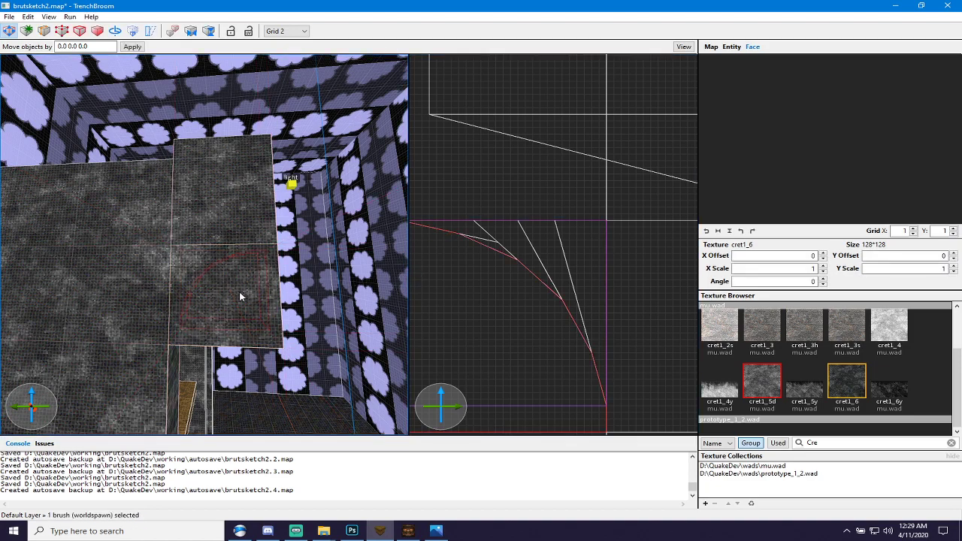
click(239, 292)
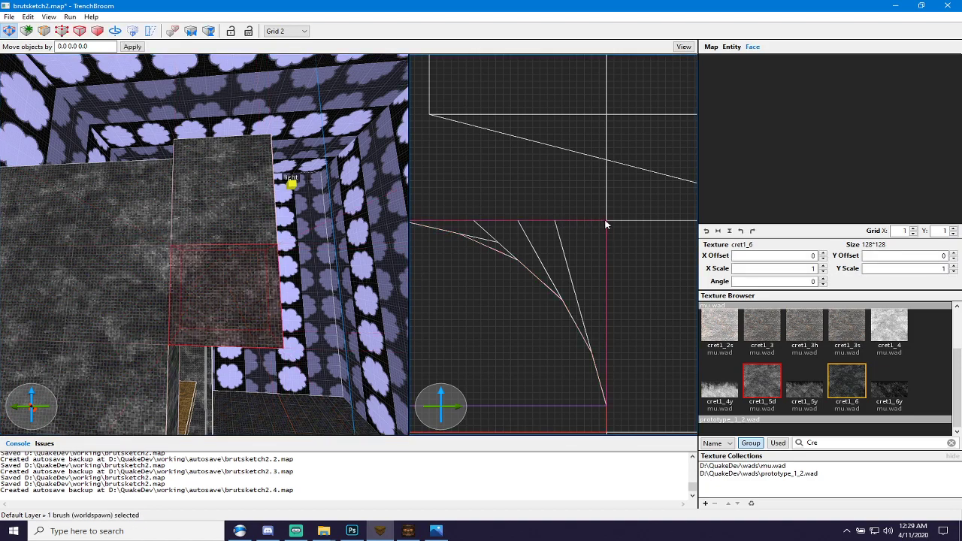
key(c)
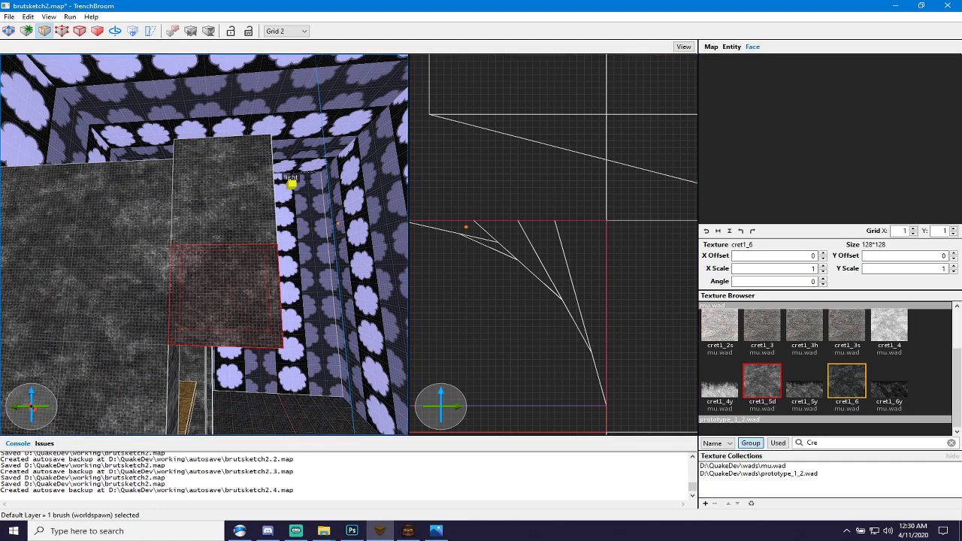
key(alt+Tab)
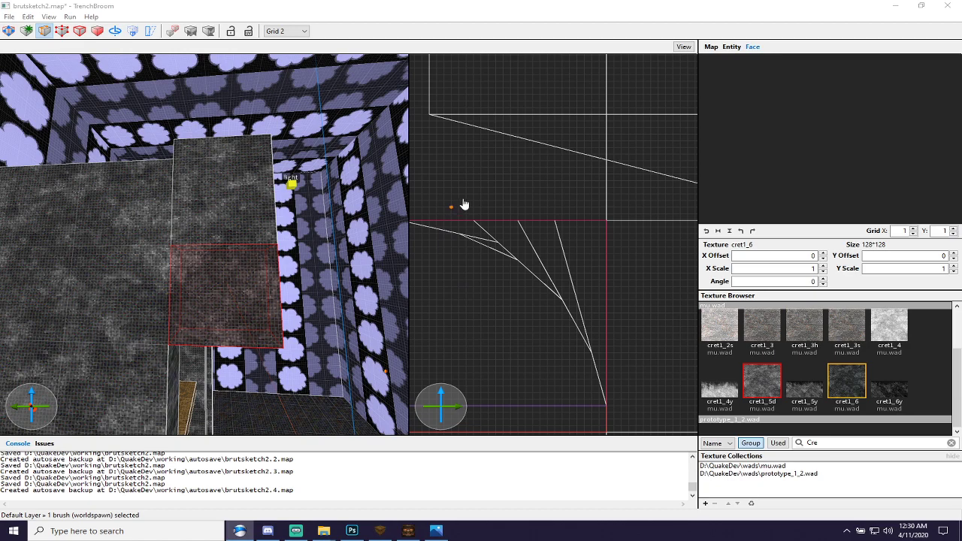
click(512, 4)
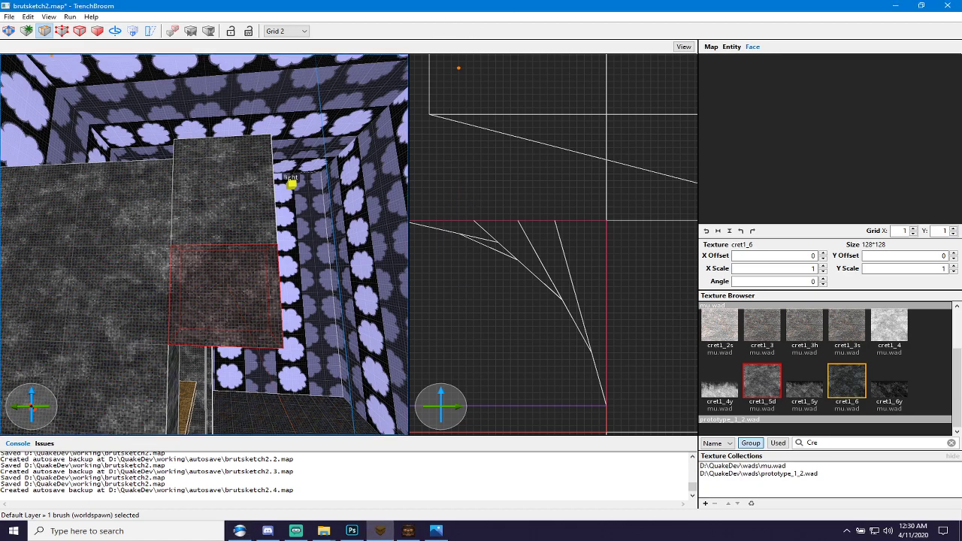
key(alt+Tab)
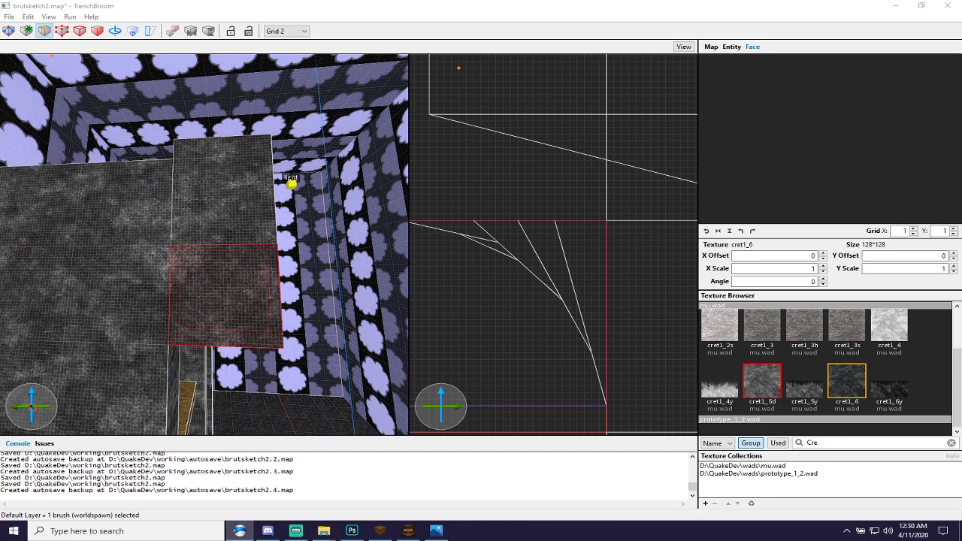
click(708, 4)
scroll(242, 277, up, 8)
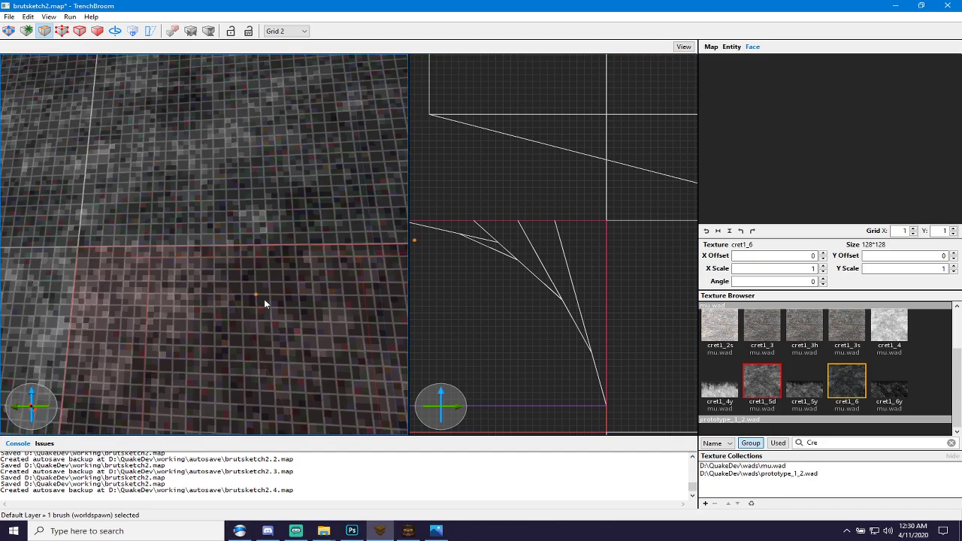
scroll(263, 303, down, 10)
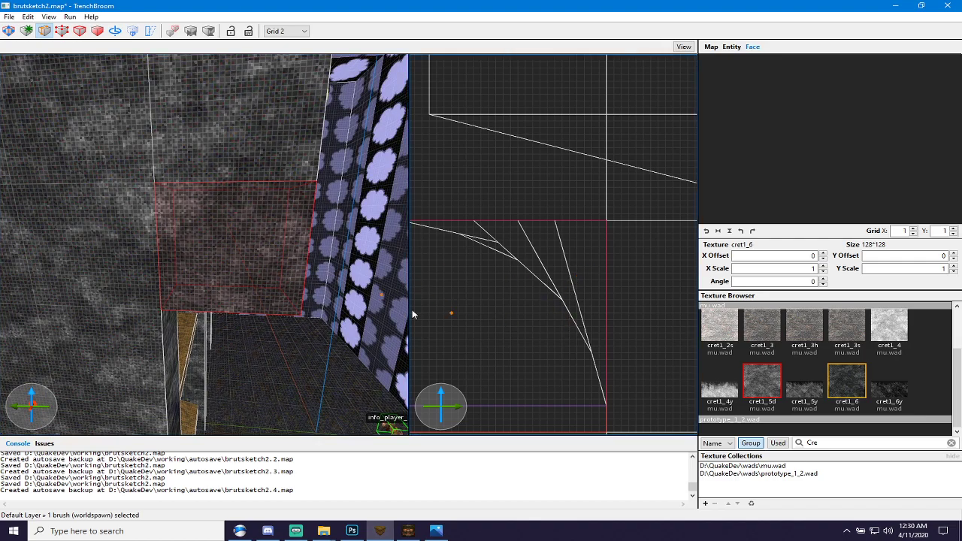
key(d)
key(Escape)
key(Escape)
Delete the old top_curve groups beneath the pillar-top blocks.
click(66, 195)
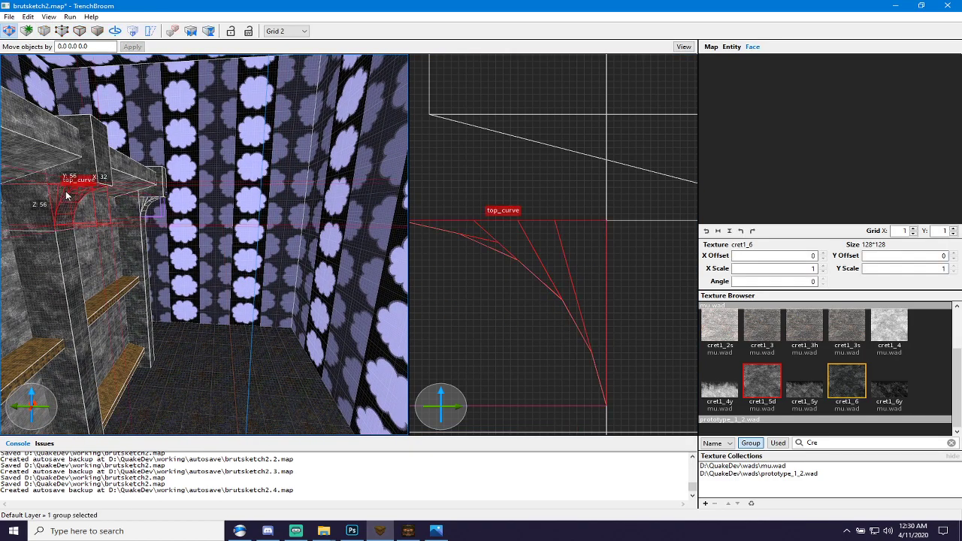
key(Escape)
click(150, 208)
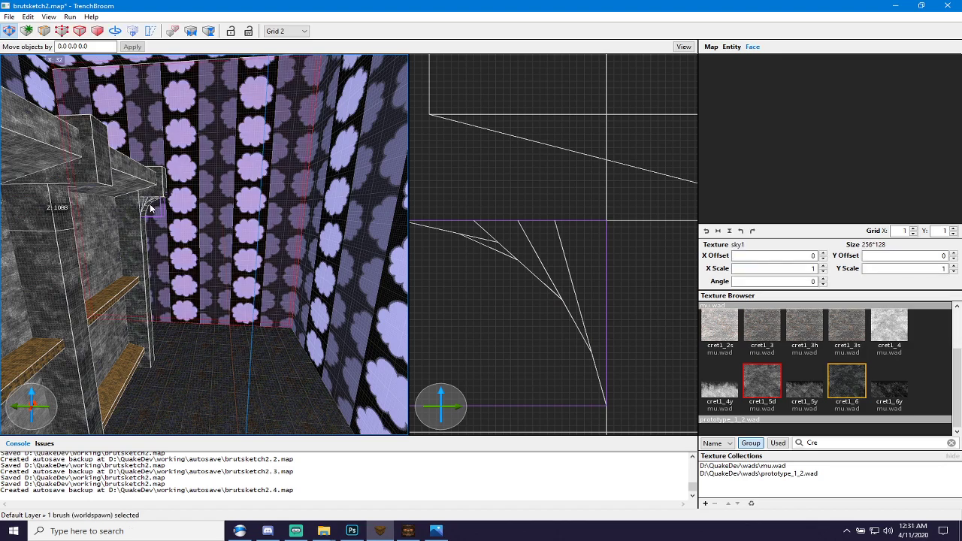
click(146, 203)
key(Escape)
mouse_move(107, 233)
right_down()
mouse_move(72, 243)
mouse_move(26, 232)
right_up()
Clip the copied block diagonally from -272 192 576 to -272 256 512, keeping the upper half against the pillar.
click(191, 250)
key(s)
right_drag(113, 248, 195, 273)
key(w)
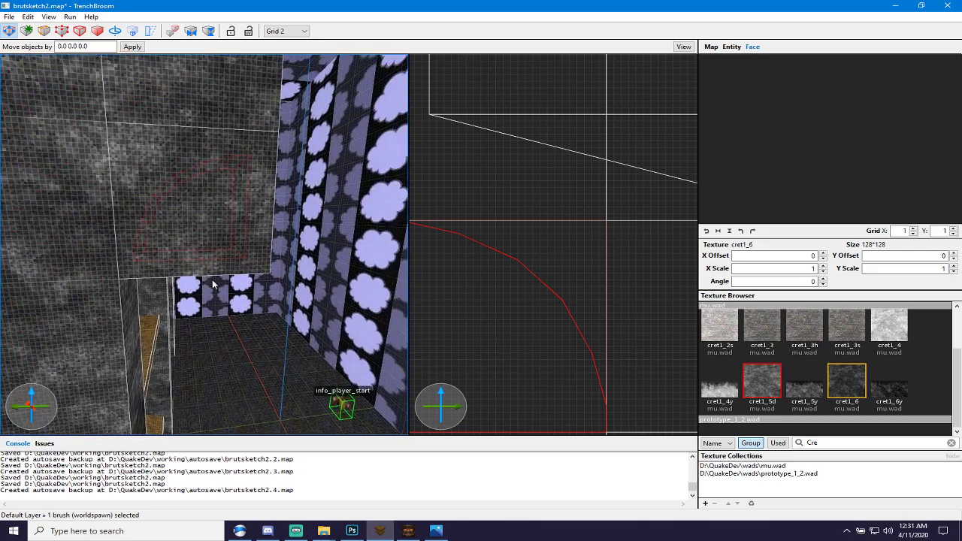
click(208, 223)
scroll(534, 250, down, 1)
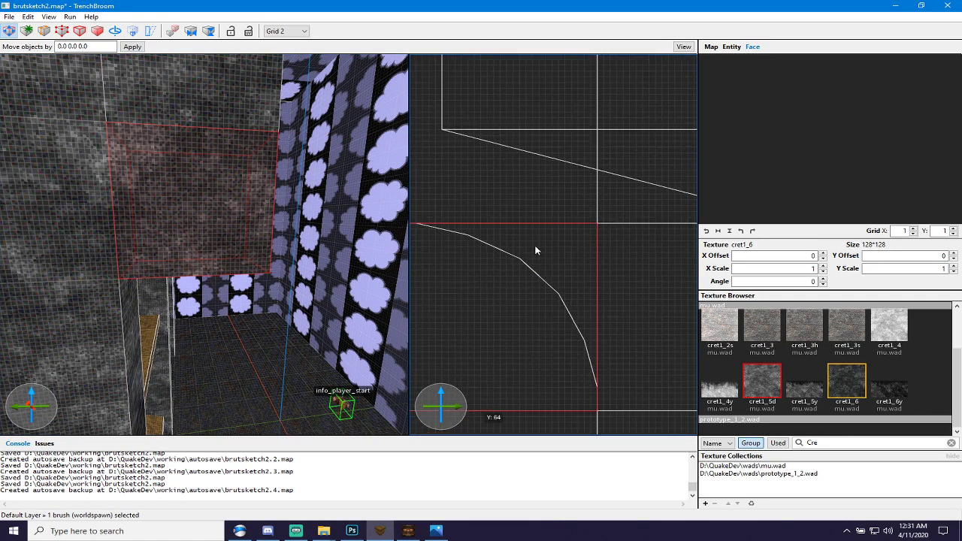
scroll(535, 251, down, 1)
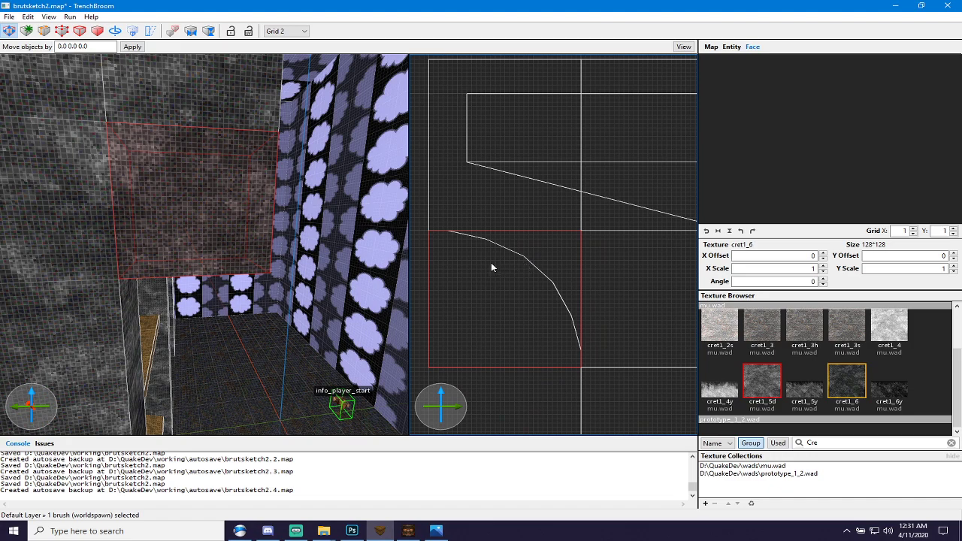
key(v)
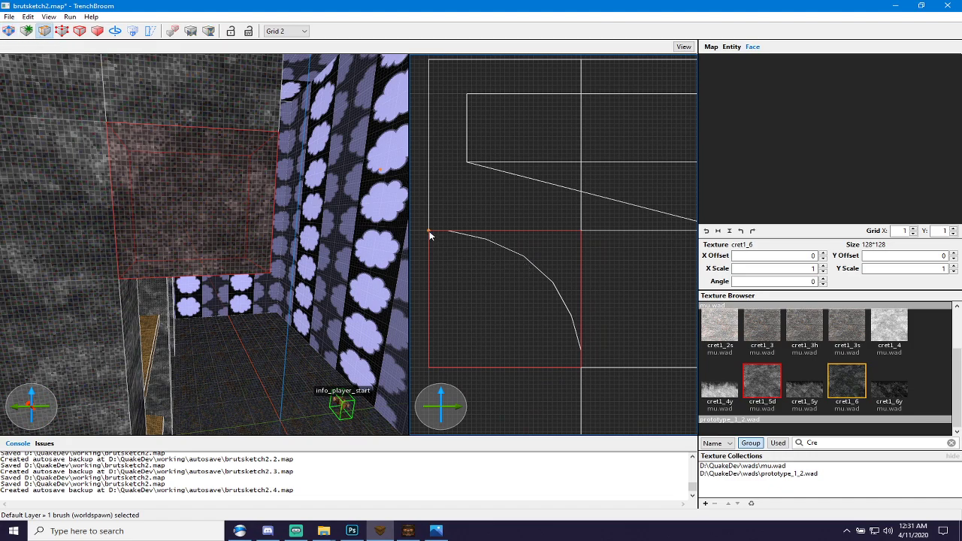
mouse_move(429, 231)
mouse_down()
mouse_move(474, 280)
mouse_move(581, 357)
mouse_move(580, 369)
mouse_up()
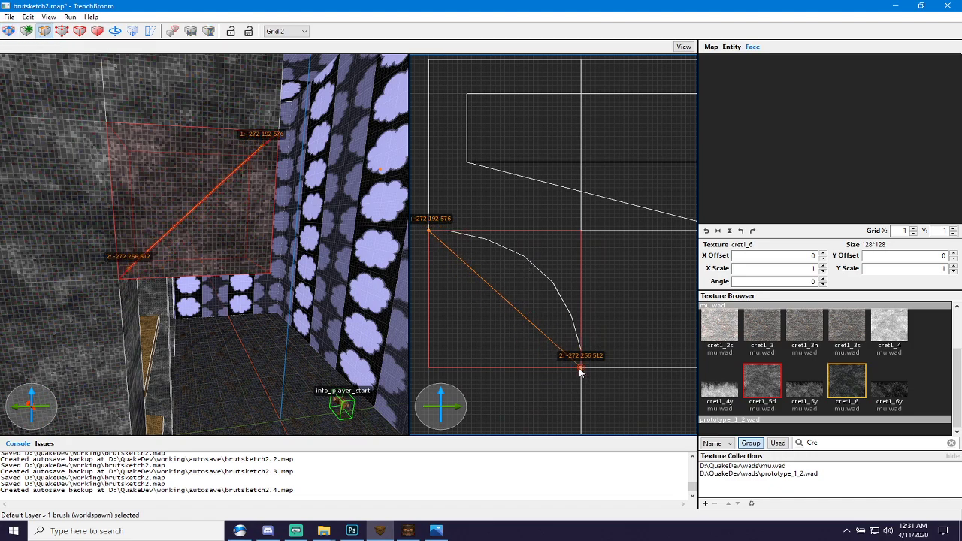
key(ctrl+Return)
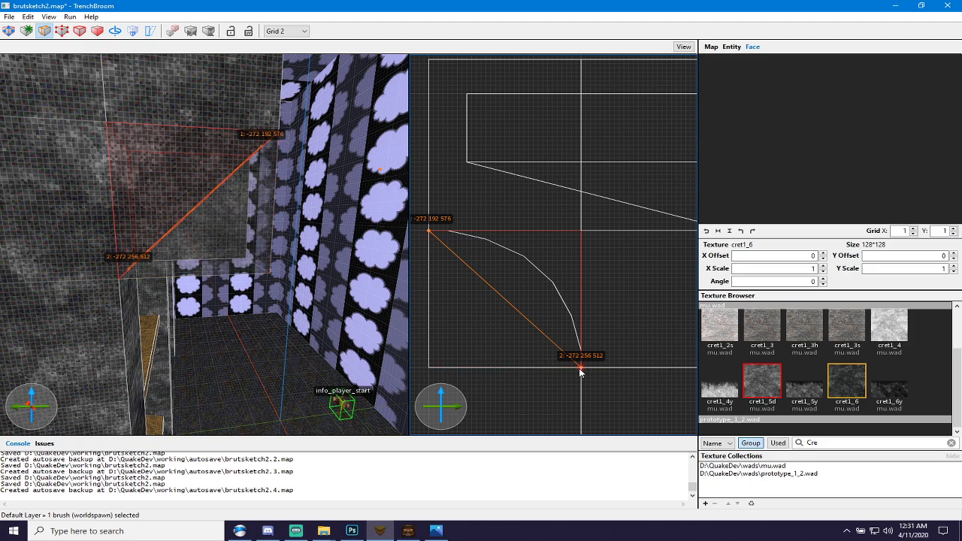
key(Return)
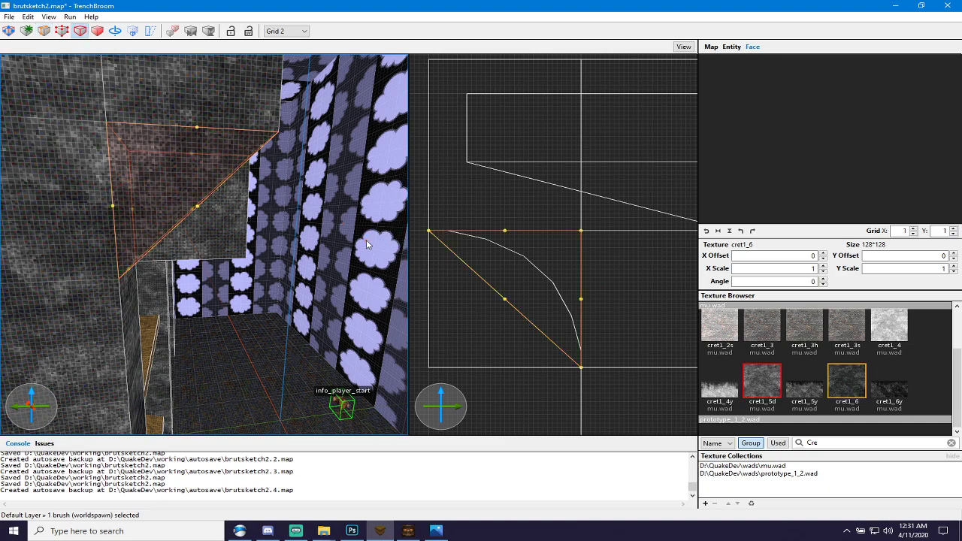
Reshape the triangular brush with the Edge tool into five wedges fanning from its upper inner corner to the template curve's vertices.
key(e)
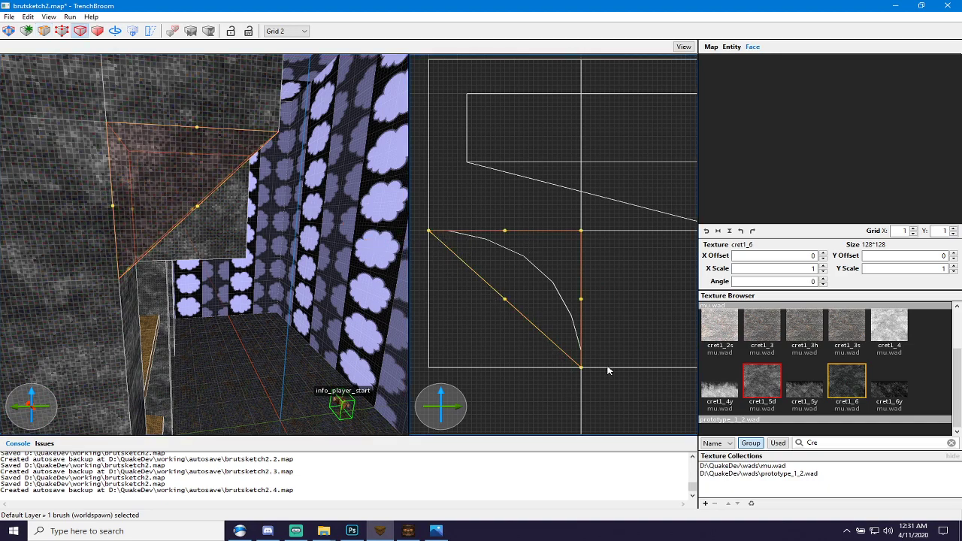
mouse_move(582, 368)
mouse_down()
mouse_move(487, 240)
mouse_move(431, 233)
mouse_move(449, 232)
mouse_up()
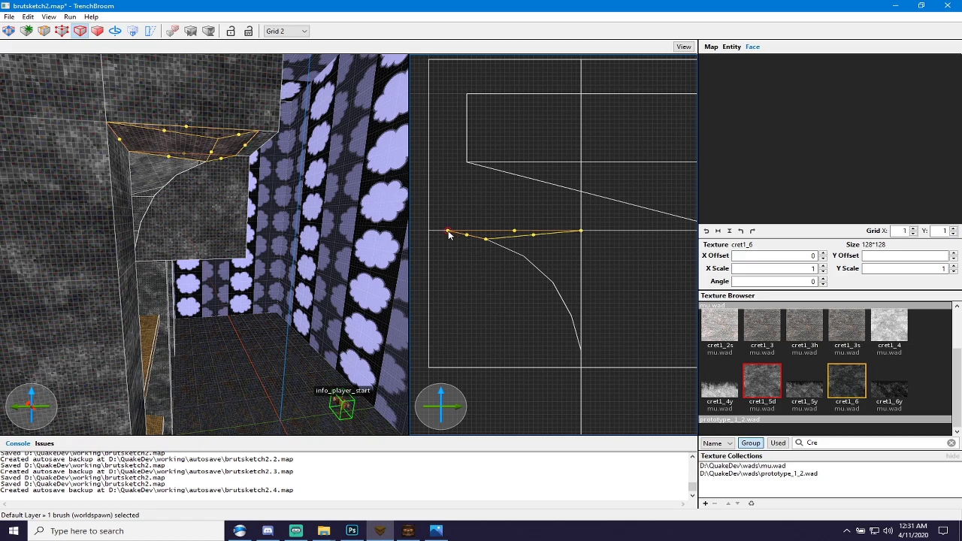
mouse_move(447, 235)
mouse_down()
mouse_move(509, 266)
mouse_move(526, 258)
mouse_move(552, 282)
mouse_move(554, 305)
mouse_move(586, 319)
mouse_move(568, 346)
mouse_move(579, 350)
mouse_up()
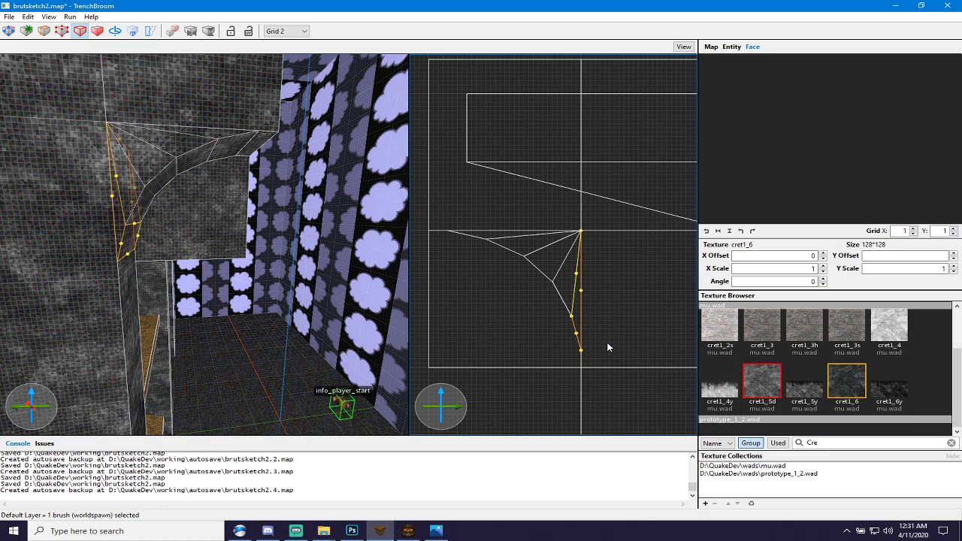
Select all five curve wedges and group them as top_curve.
key(v)
ctrl+click(144, 174)
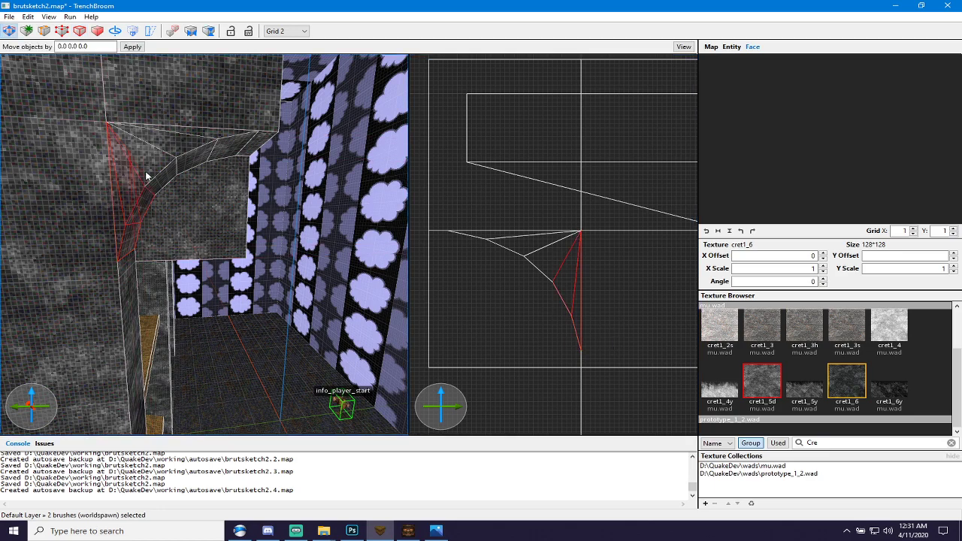
ctrl+click(168, 155)
ctrl+click(195, 150)
ctrl+click(223, 146)
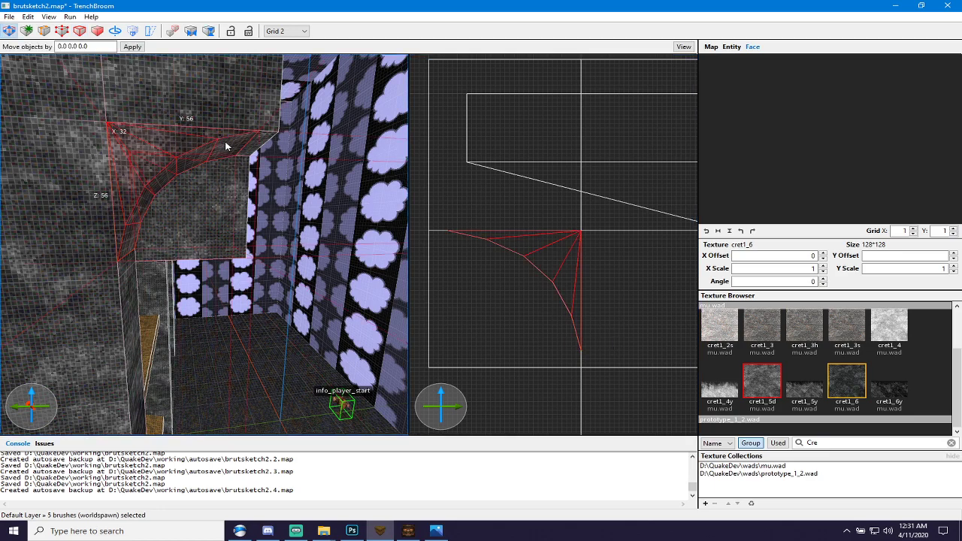
key(ctrl+g)
text(top)
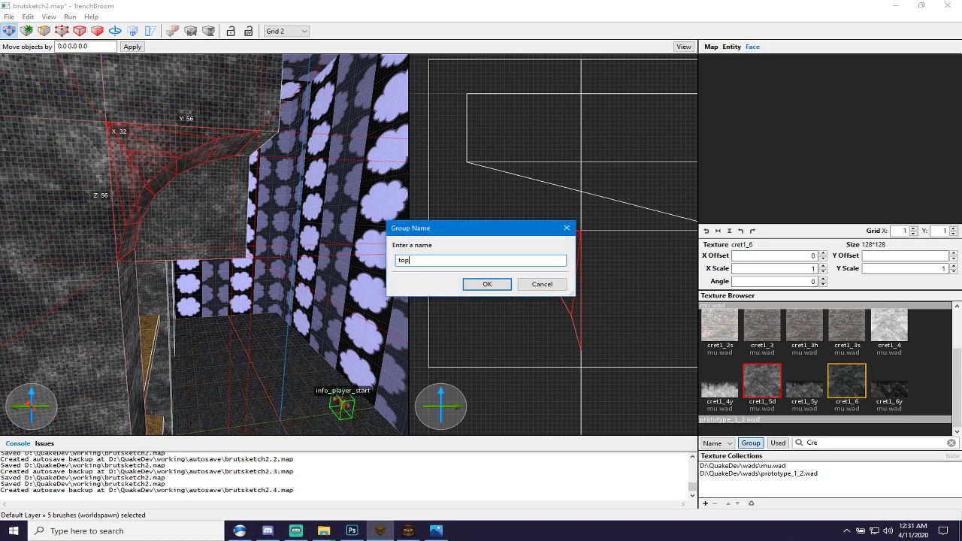
text(_curve)
key(Return)
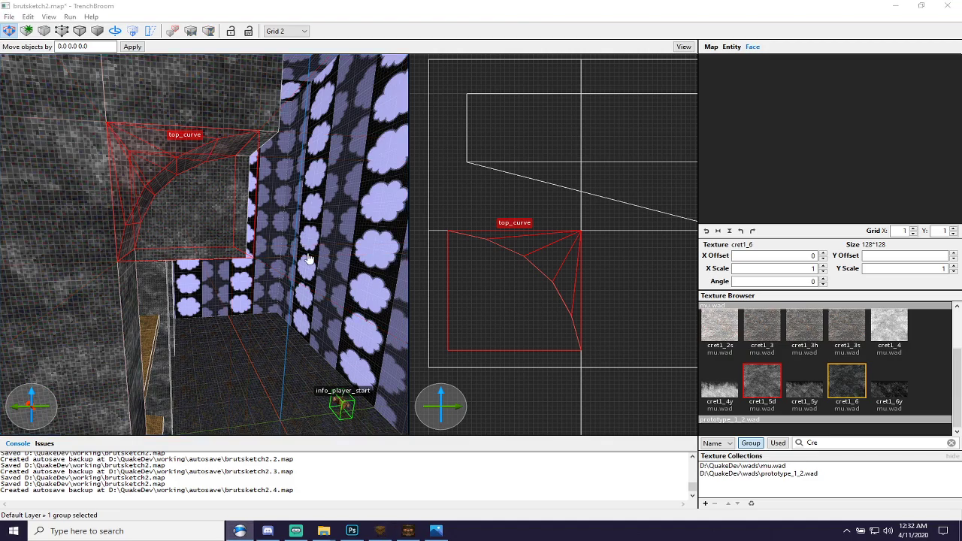
Move the quarter-round template brush away from the corner pillar, out of the new curved support.
mouse_move(307, 258)
right_down()
mouse_move(218, 248)
mouse_move(242, 241)
mouse_move(207, 283)
mouse_move(224, 307)
right_up()
click(244, 242)
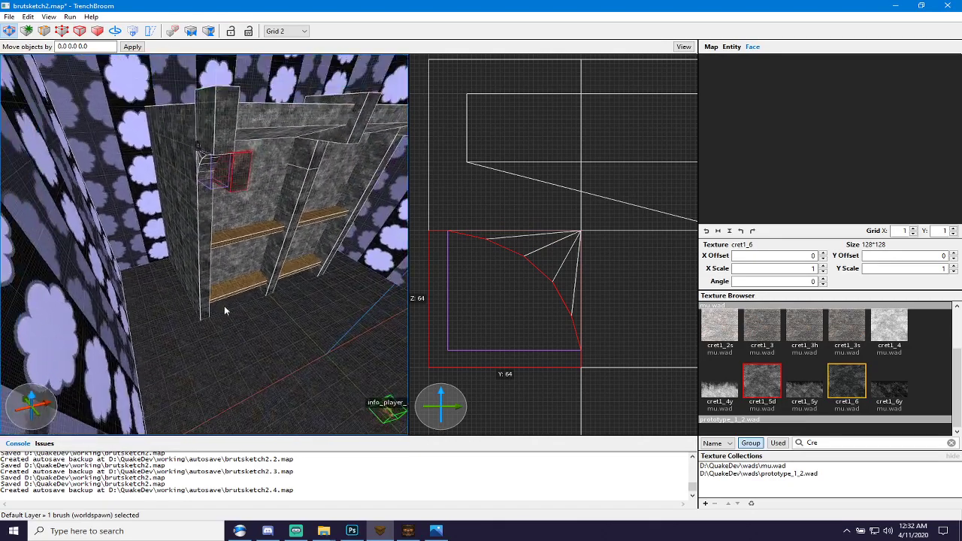
drag(235, 178, 0, 230)
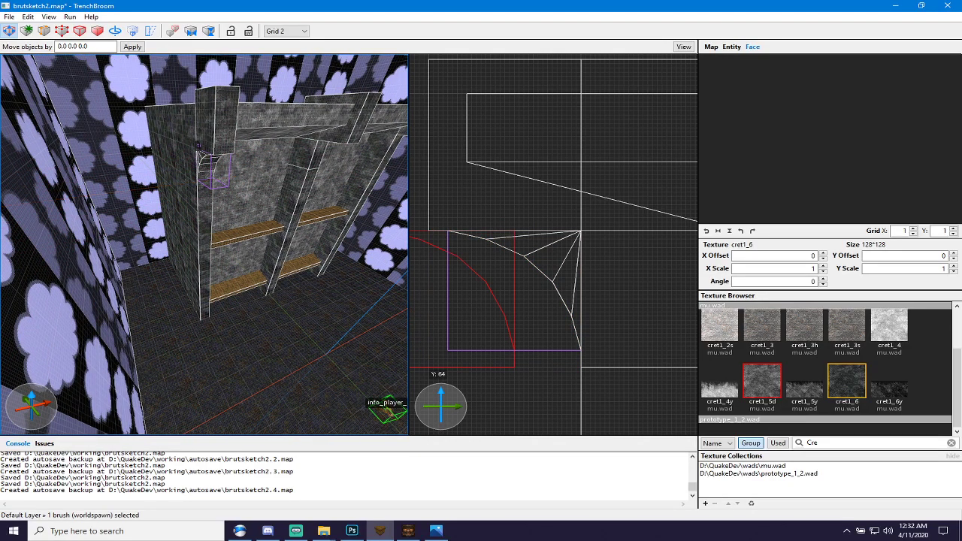
Duplicate the top_curve group and place copies beneath the other two pillar-top blocks.
click(211, 168)
scroll(216, 164, up, 3)
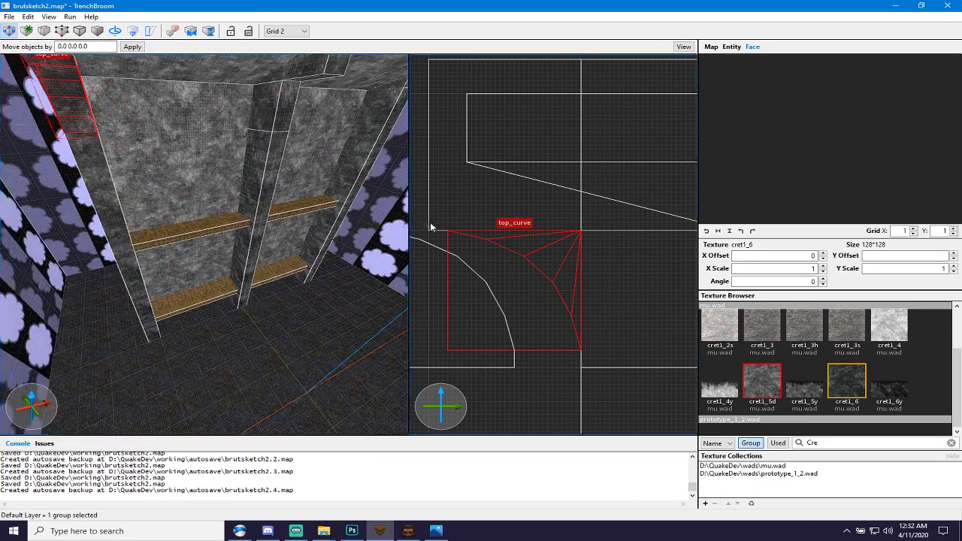
key(Tab)
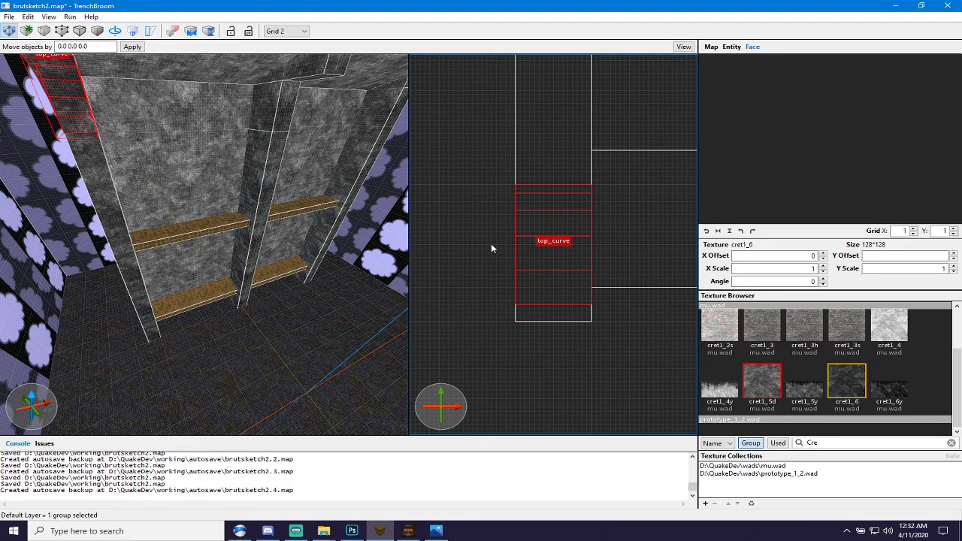
key(Tab)
key(Tab)
scroll(547, 247, down, 8)
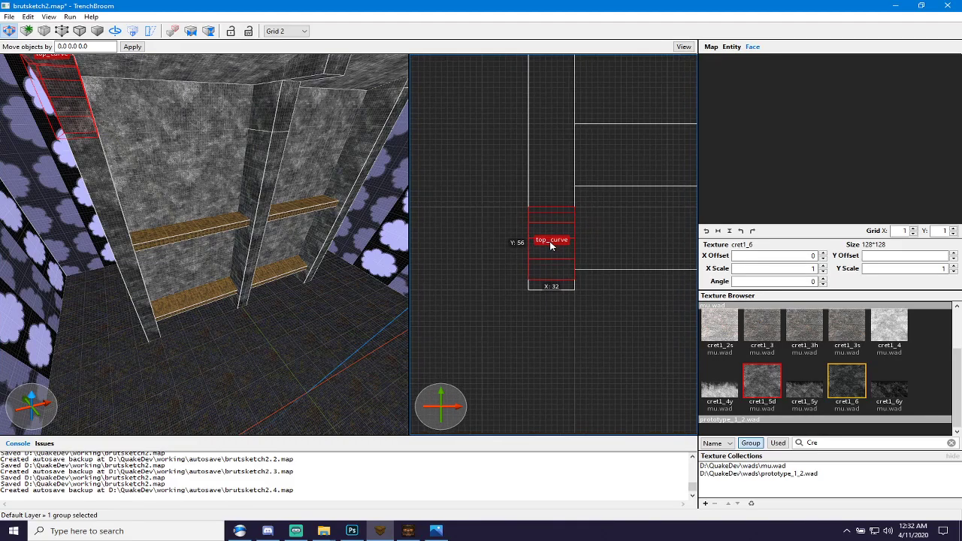
key(Tab)
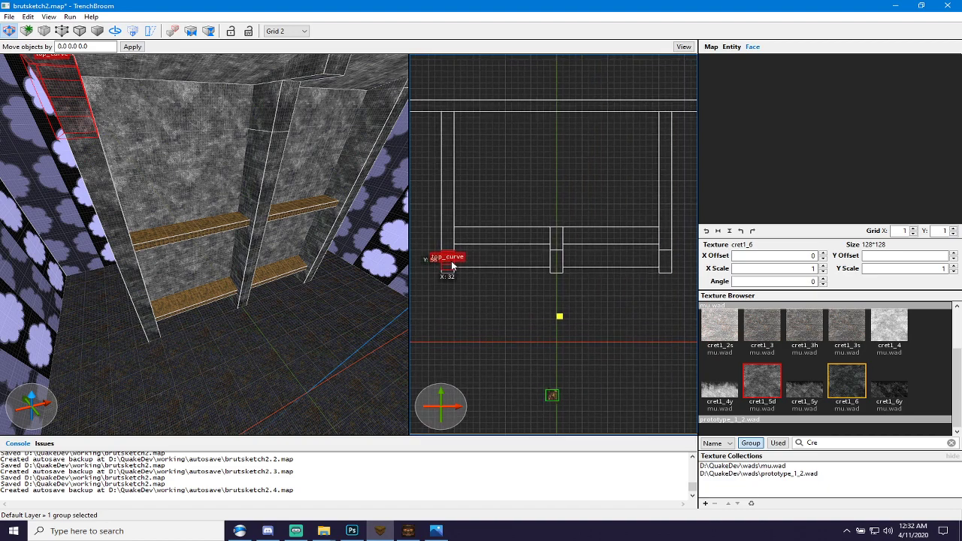
drag(451, 262, 668, 268)
scroll(559, 258, up, 9)
scroll(540, 255, down, 6)
mouse_move(90, 275)
right_down()
mouse_move(158, 256)
mouse_move(90, 250)
mouse_move(181, 236)
mouse_move(100, 236)
mouse_move(99, 207)
mouse_move(83, 247)
mouse_move(90, 260)
right_up()
key(Escape)
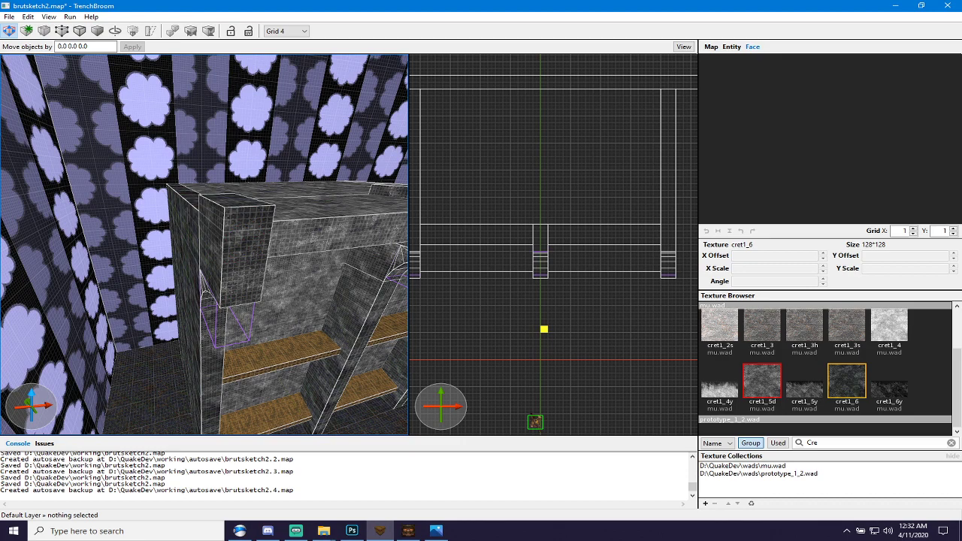
Switch to Photos and examine the column tops in the reference drawing 1-RESTRICTED-moma-telecommunicationscenter65.jpg, maximized and zoomed in.
key(alt+Tab)
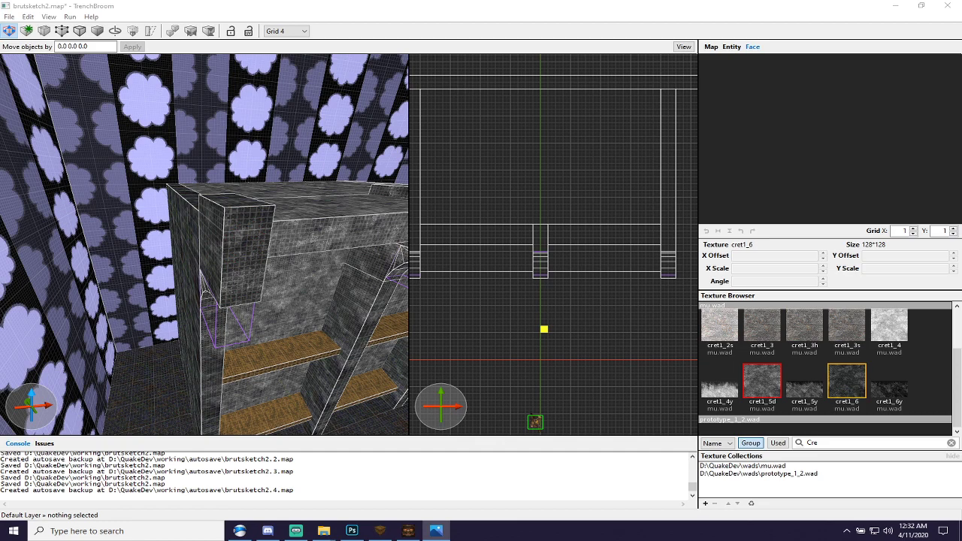
drag(0, 66, 496, 45)
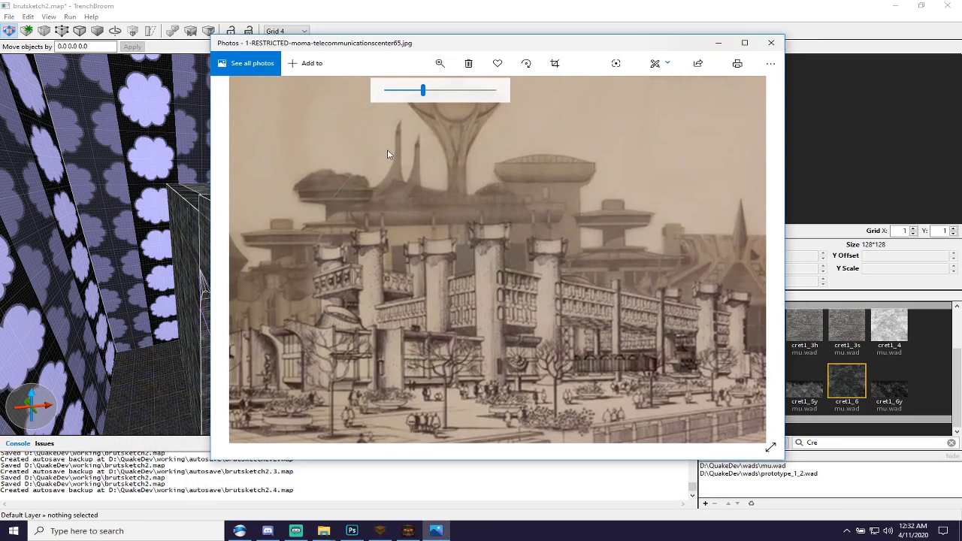
drag(423, 91, 461, 90)
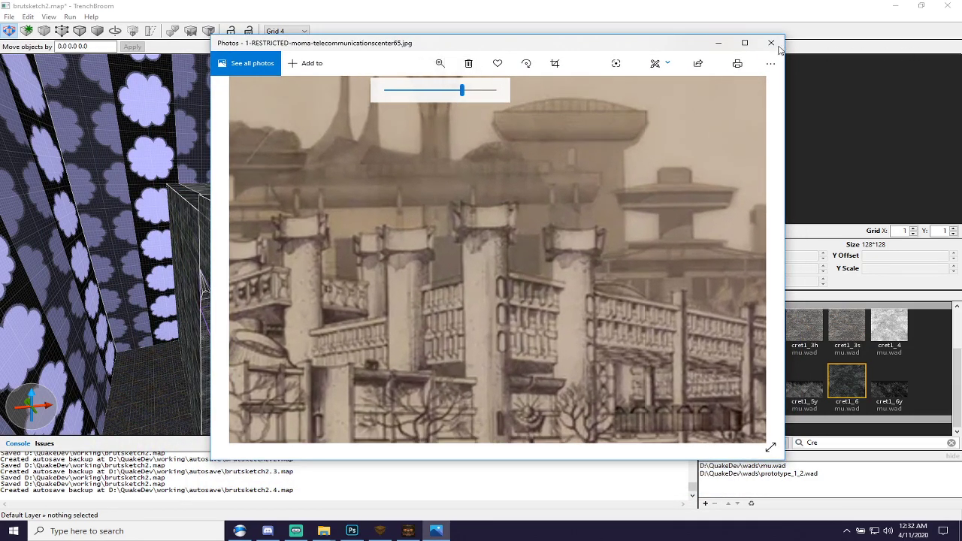
click(743, 43)
click(742, 43)
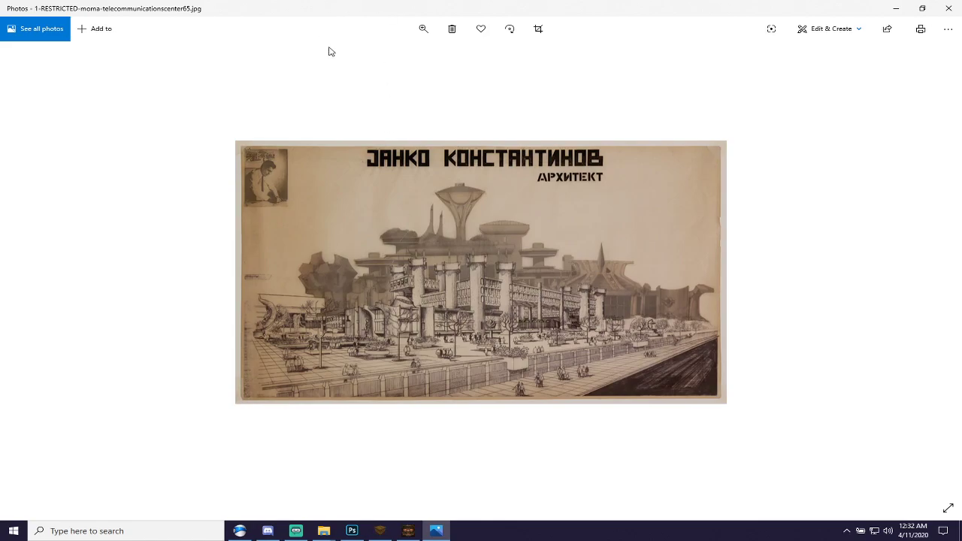
click(422, 31)
drag(371, 56, 456, 58)
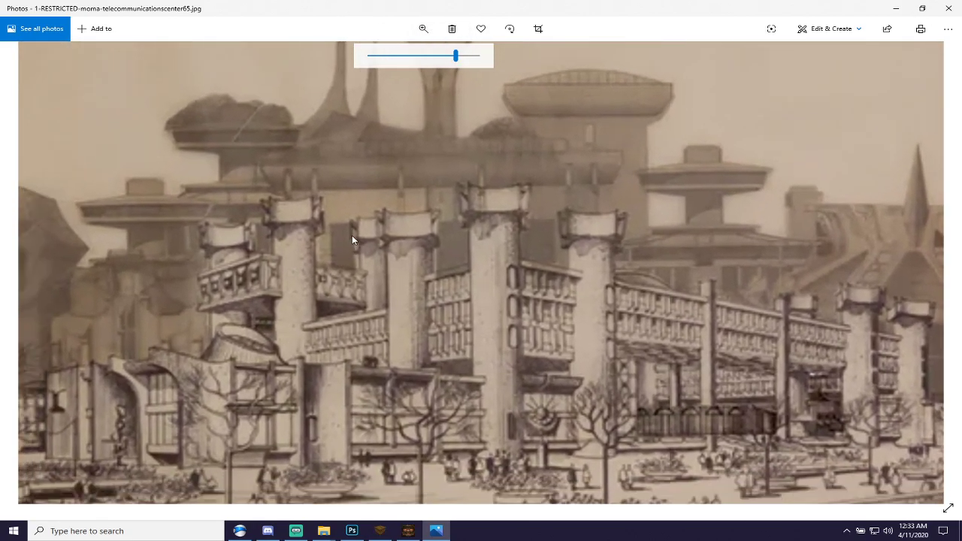
Examine the building's lower storeys and plaza in the reference drawing, and switch back to the map in TrenchBroom.
drag(351, 235, 335, 105)
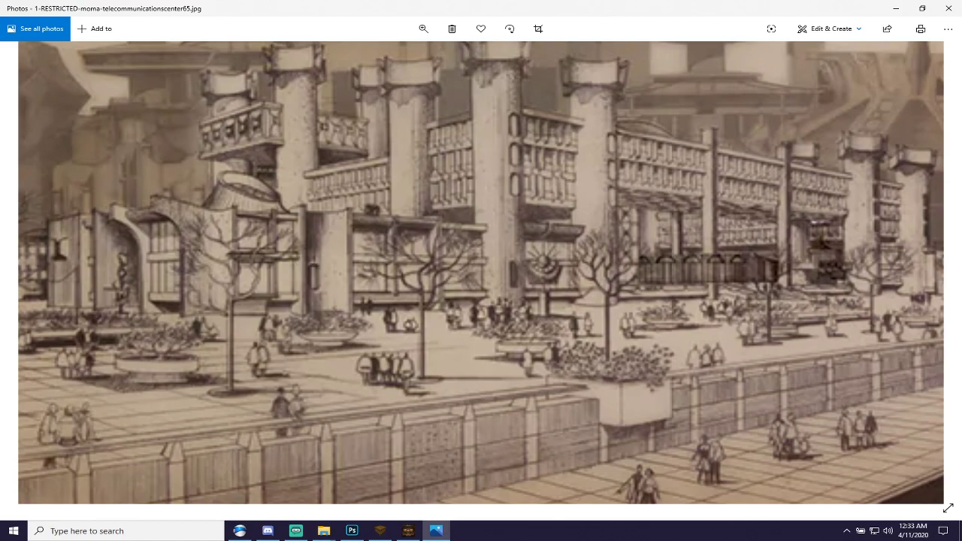
click(894, 11)
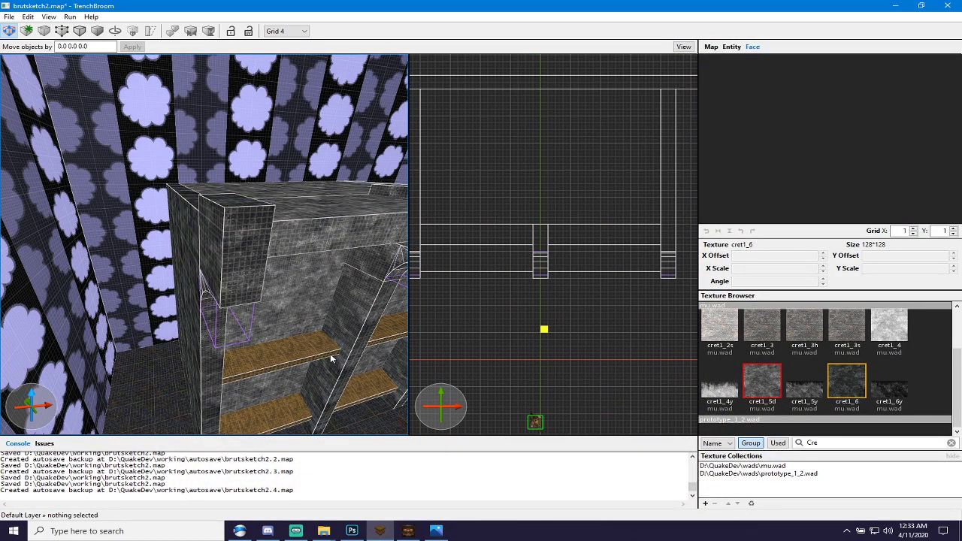
scroll(508, 315, down, 2)
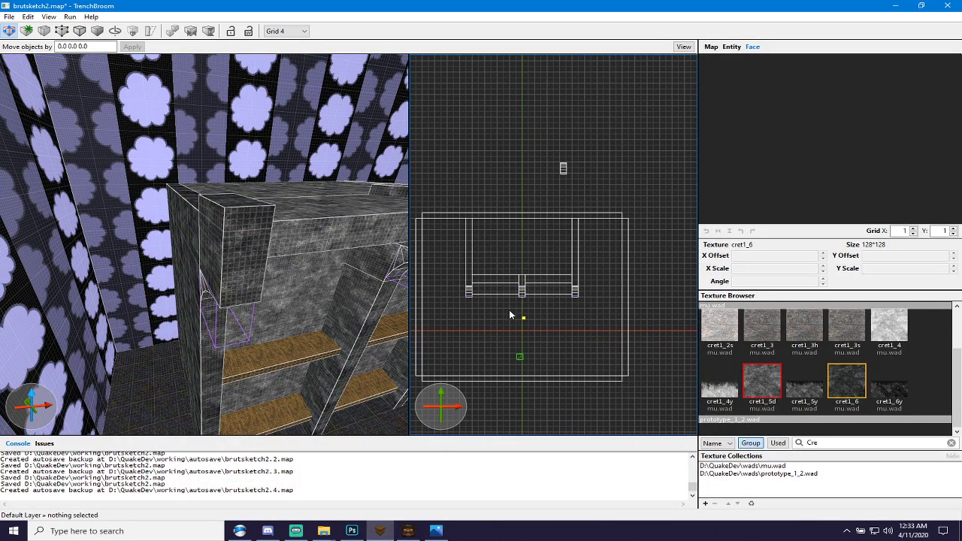
right_click(491, 154)
click(450, 144)
scroll(520, 165, up, 2)
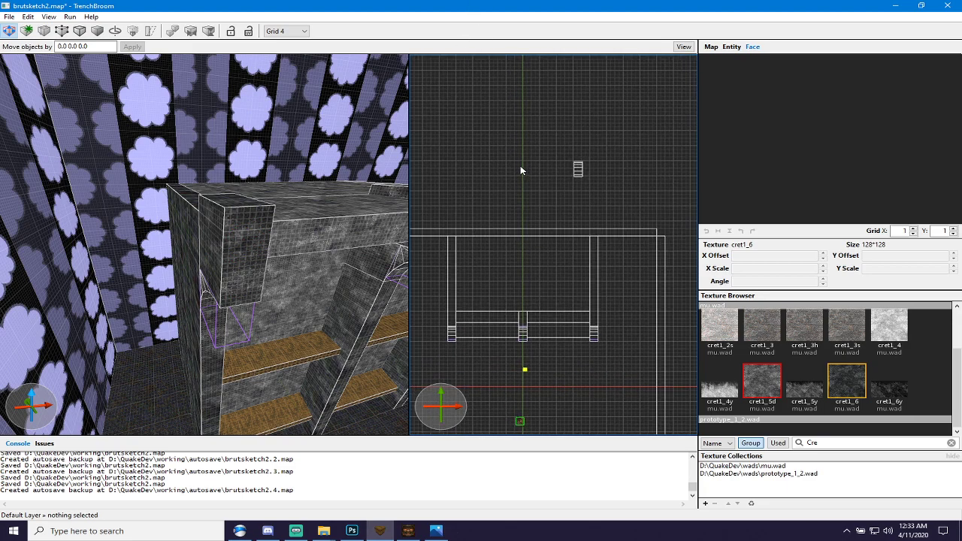
Move the quarter-round template brush from beside the building to open space behind its corner and rotate it so its arc shows from above.
click(565, 169)
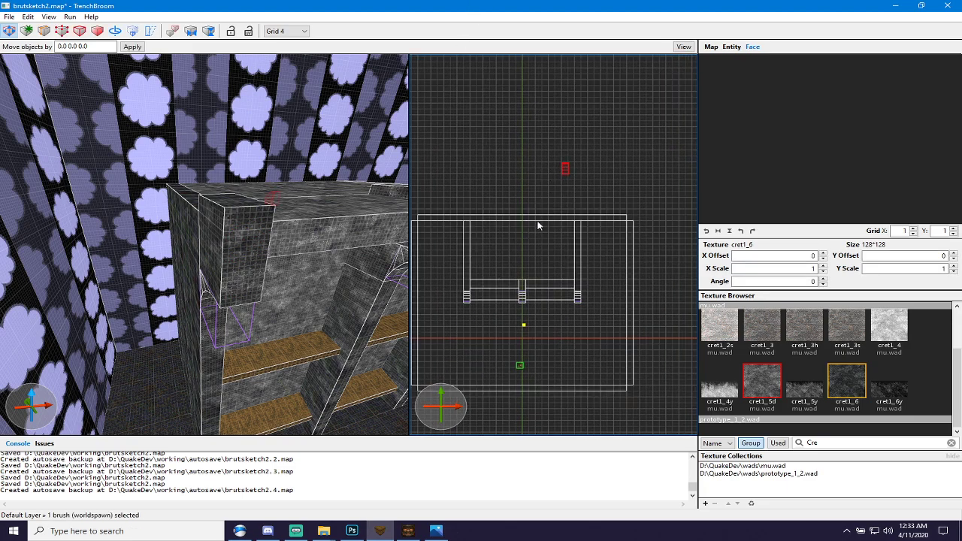
scroll(579, 175, up, 5)
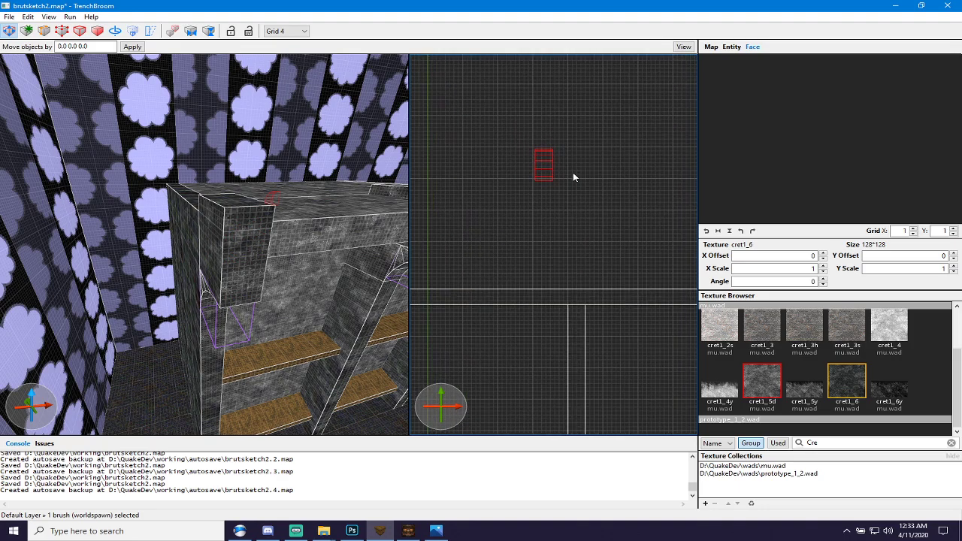
scroll(526, 164, up, 1)
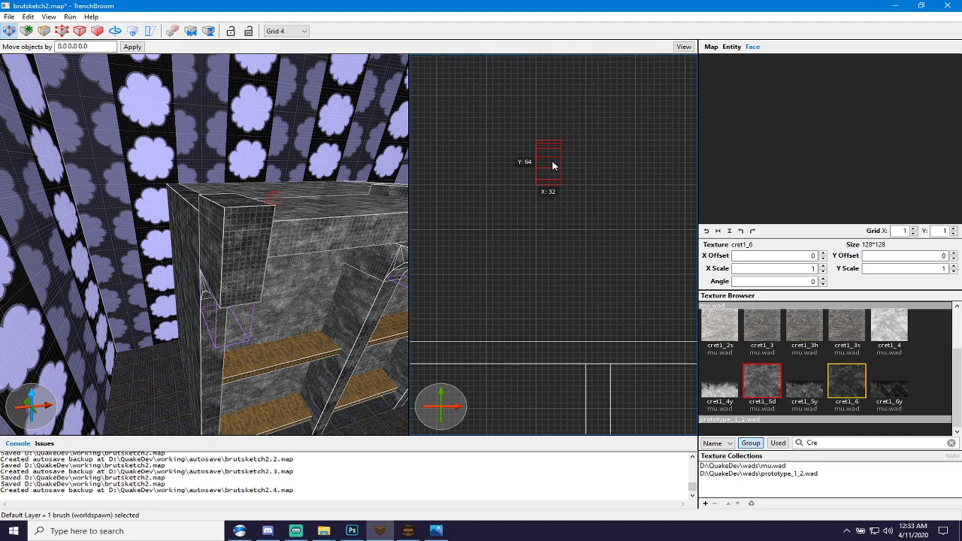
scroll(552, 164, down, 12)
scroll(559, 173, up, 8)
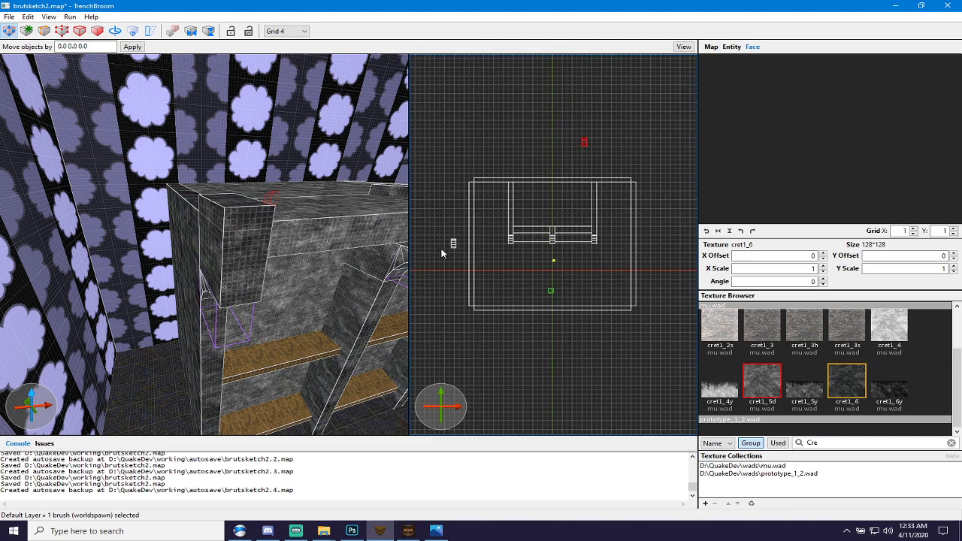
mouse_move(453, 247)
mouse_down()
mouse_move(441, 243)
mouse_move(493, 137)
mouse_move(490, 148)
mouse_move(474, 143)
mouse_up()
scroll(489, 147, up, 7)
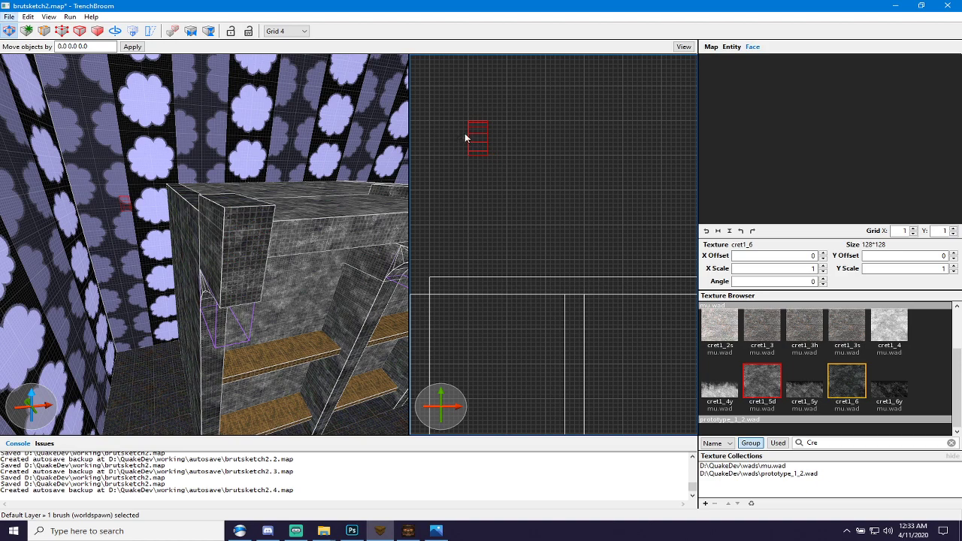
key(alt+Left)
drag(492, 145, 501, 146)
Duplicate the quarter-round brush, rotate the copy a quarter turn in 15-degree steps, and place it against the original to form a half circle.
key(r)
key(ctrl+d)
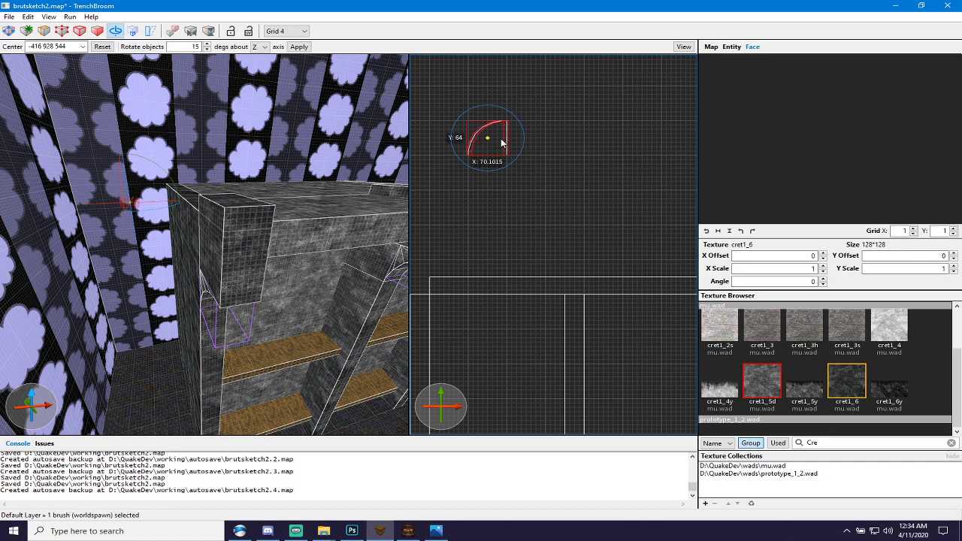
key(alt+Left)
key(alt+Left)
key(alt+Right)
key(alt+Right)
key(alt+Right)
key(alt+Right)
key(alt+Right)
key(alt+Right)
key(alt+Right)
key(alt+Right)
key(alt+Right)
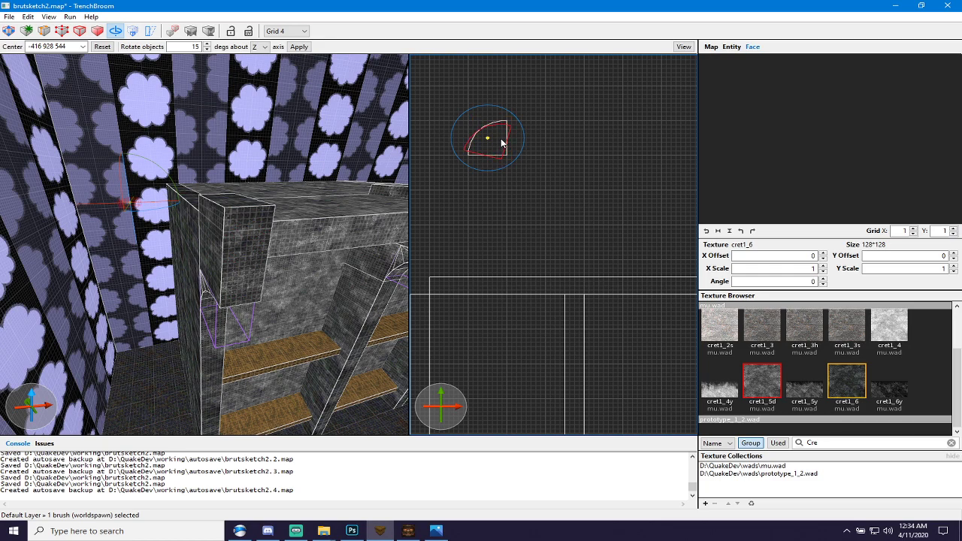
key(alt+Right)
key(Escape)
drag(487, 150, 527, 149)
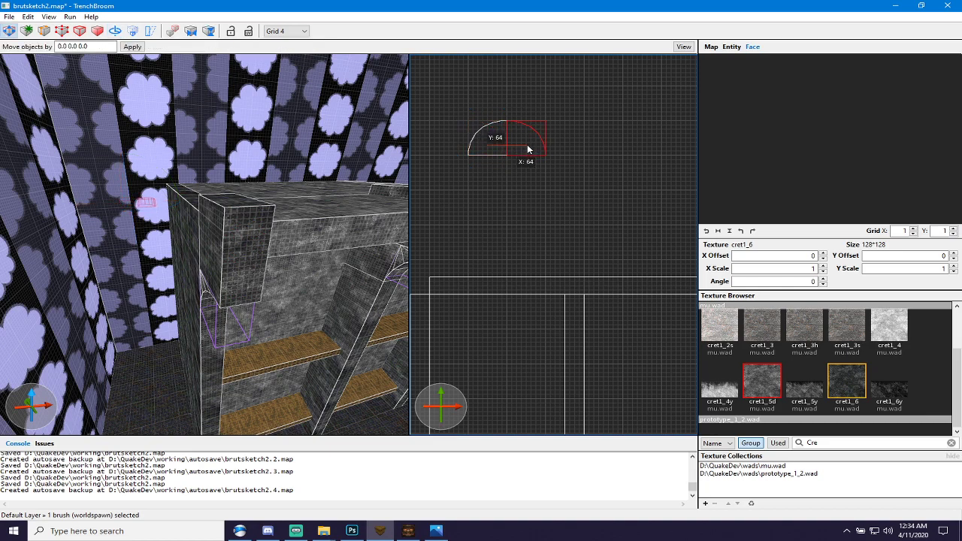
Merge the two quarter-round brushes into a single half-circle brush with a convex merge.
ctrl+click(497, 149)
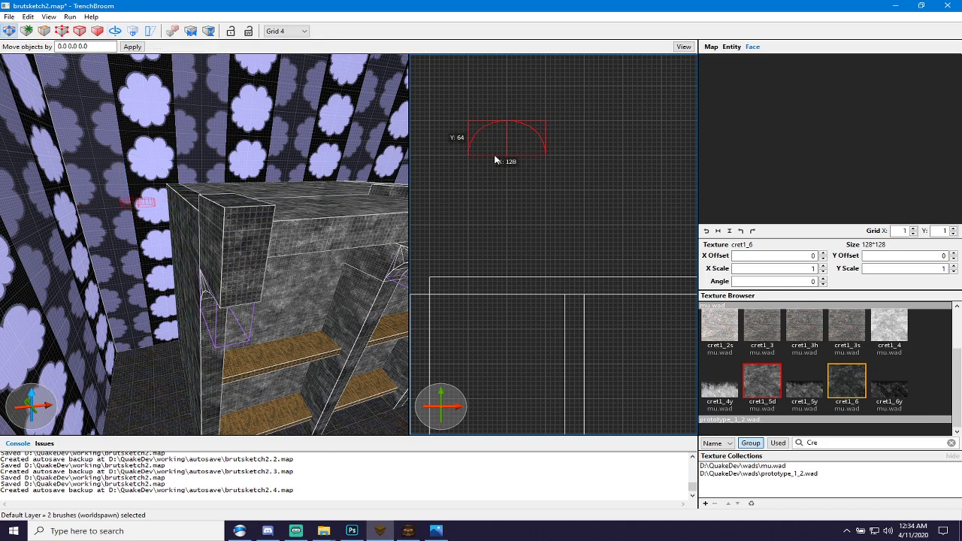
key(ctrl+j)
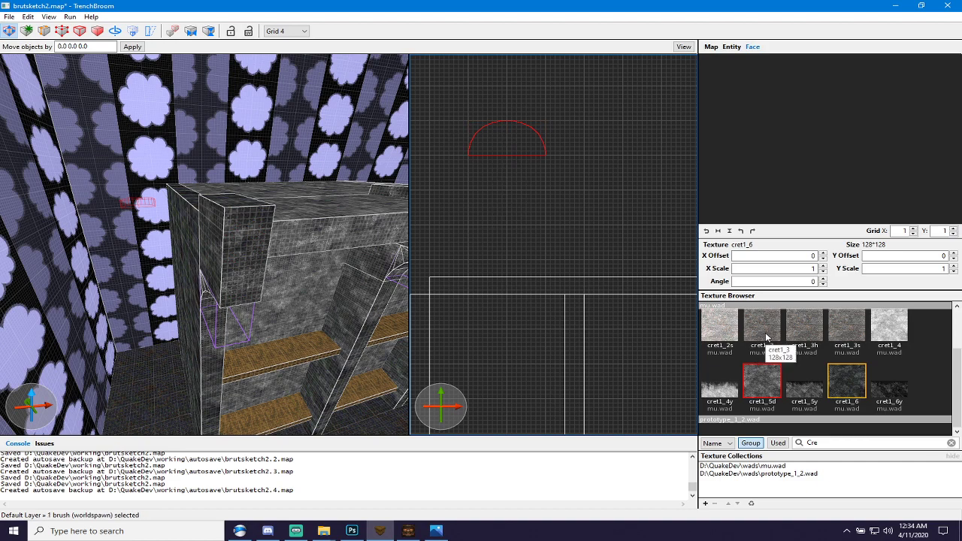
click(464, 219)
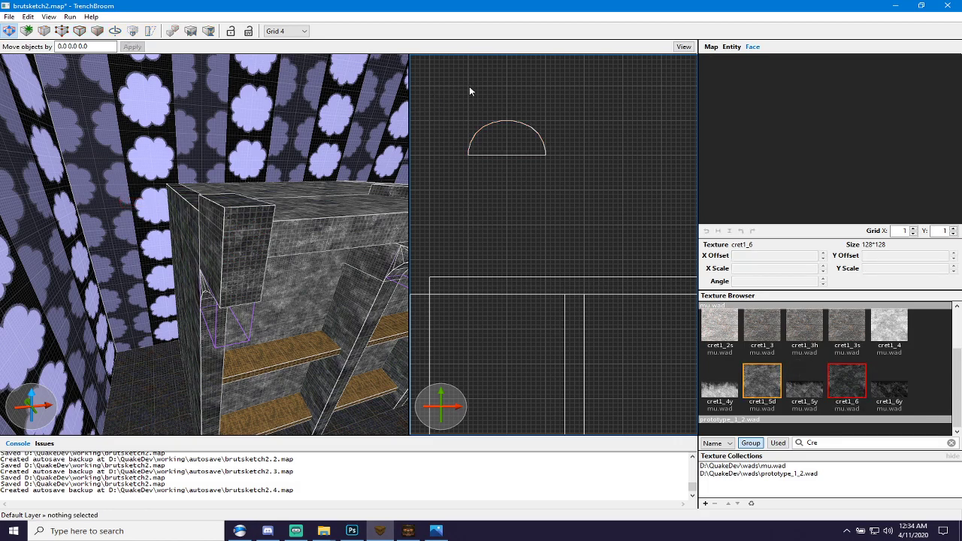
Draw a 128 by 128 box brush over the half circle and pull its back face in to the arc's crown.
click(536, 142)
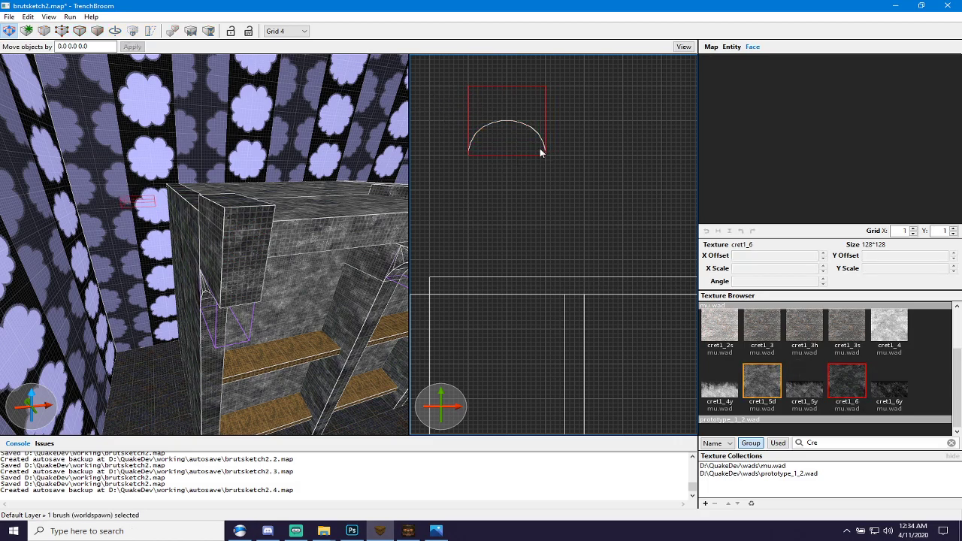
scroll(516, 111, up, 8)
mouse_move(524, 102)
right_down()
mouse_move(570, 142)
mouse_move(579, 172)
right_up()
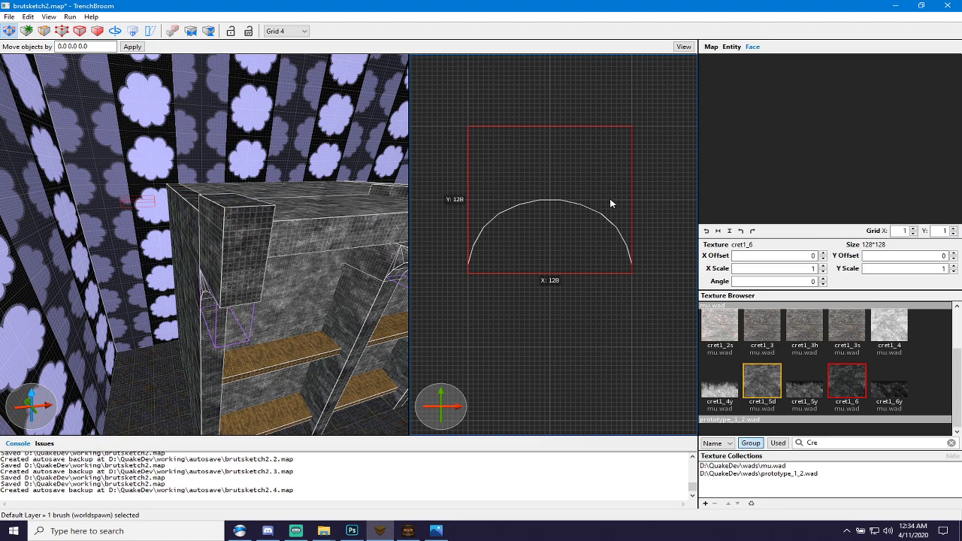
scroll(502, 230, up, 3)
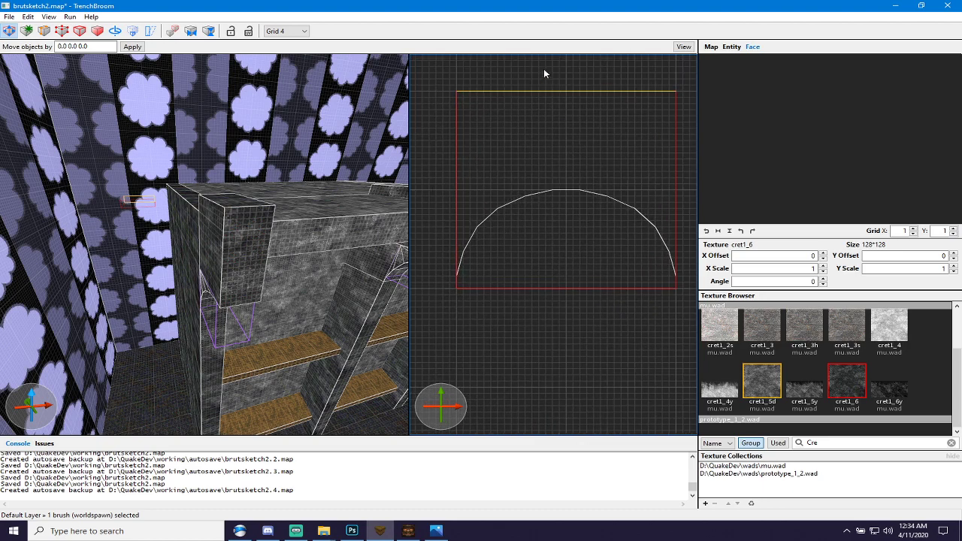
mouse_move(543, 75)
mouse_down()
mouse_move(576, 178)
mouse_move(568, 172)
mouse_up()
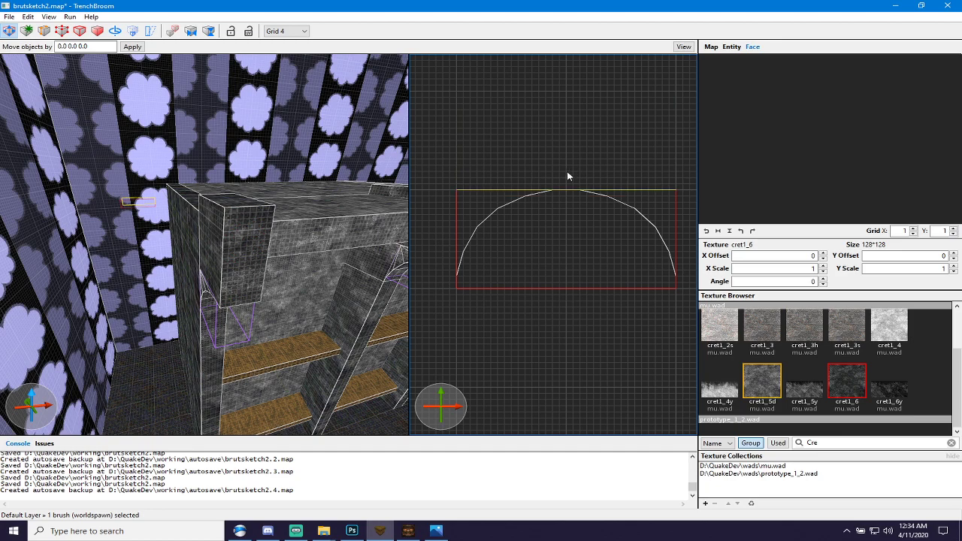
Clip the box brush along the half circle's centreline, keeping only its left half.
key(v)
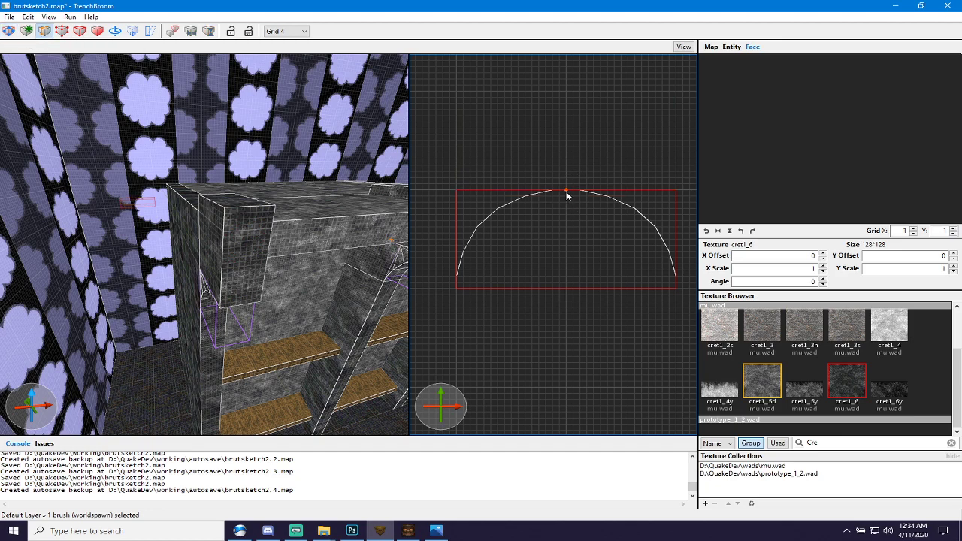
click(566, 190)
click(566, 206)
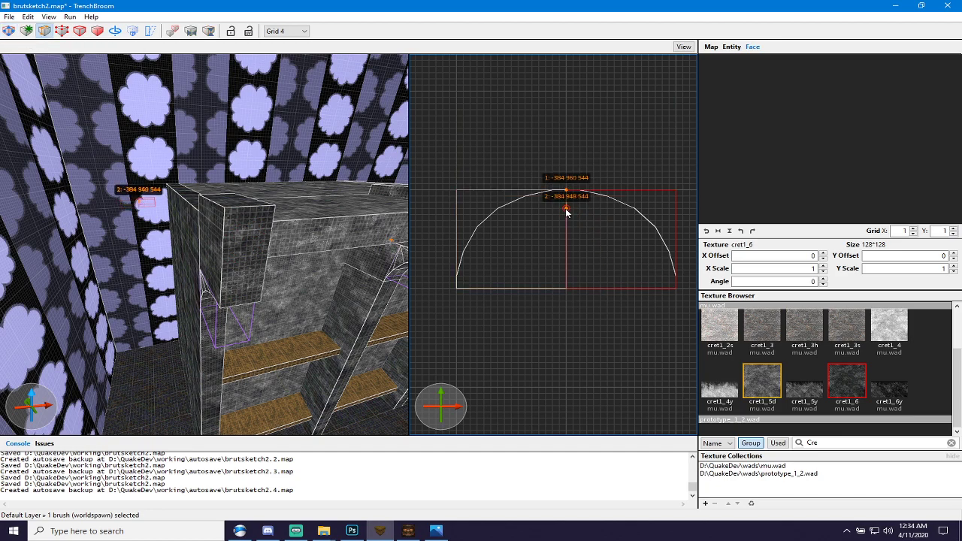
key(Tab)
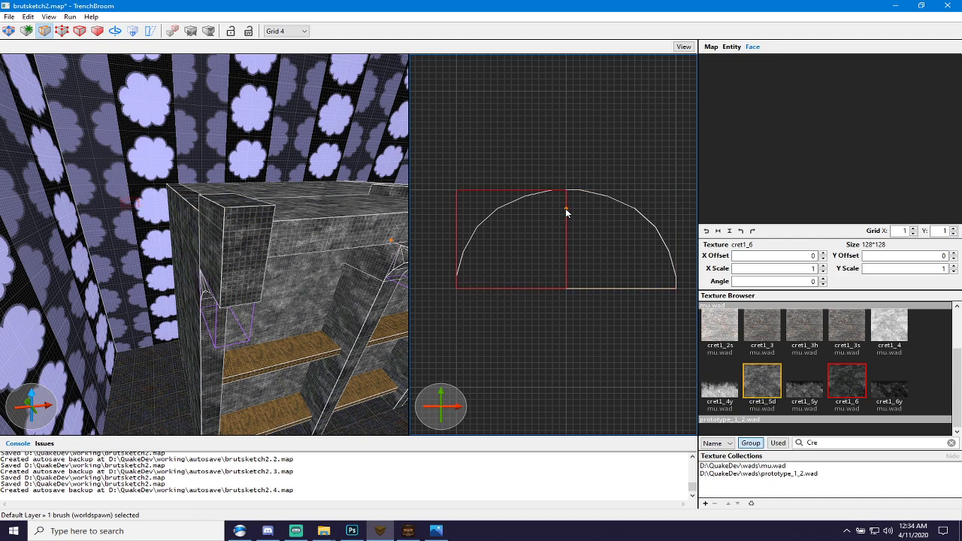
key(Return)
Reshape the remaining box by its edges into a thin wedge between its outer corner and the first arc segment.
key(e)
mouse_move(565, 288)
mouse_down()
mouse_move(449, 294)
mouse_move(457, 289)
mouse_up()
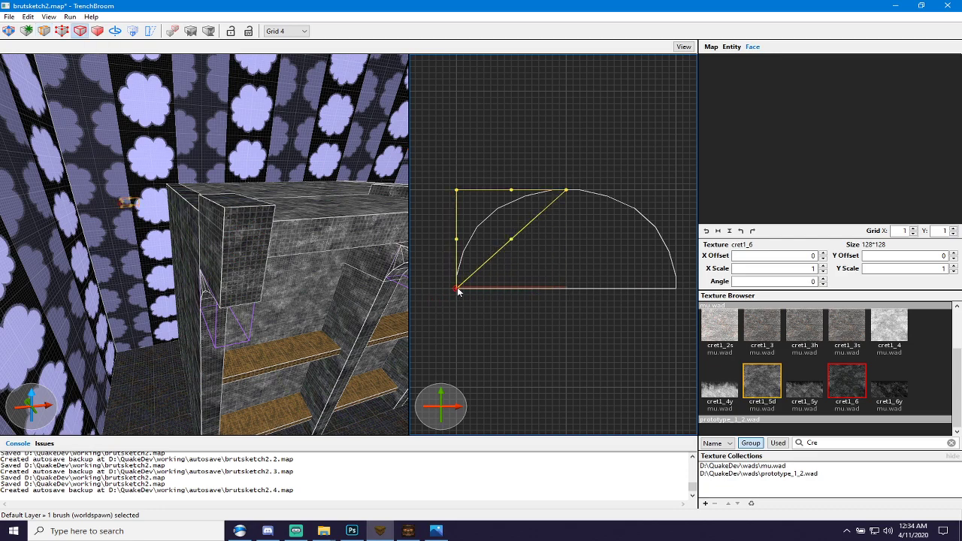
drag(566, 194, 463, 253)
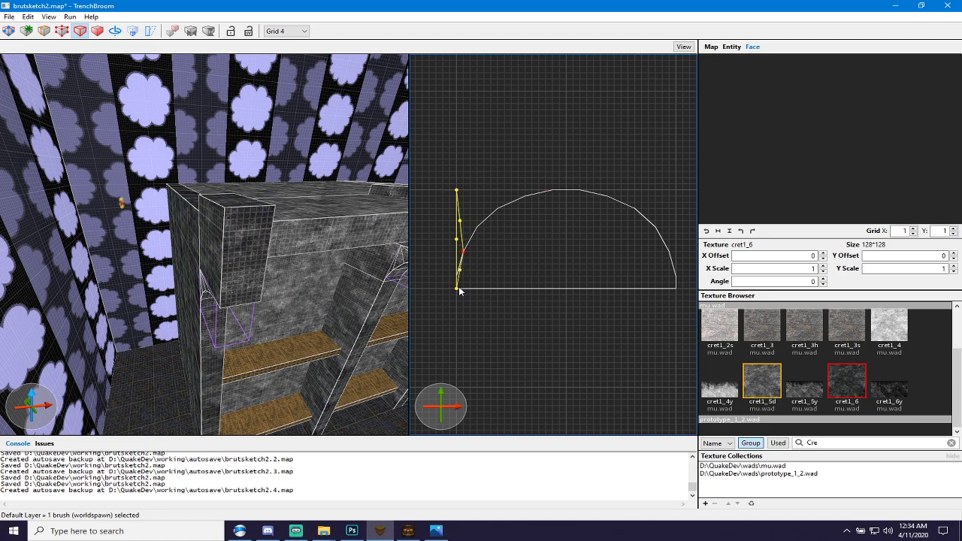
drag(457, 286, 458, 277)
scroll(458, 280, up, 5)
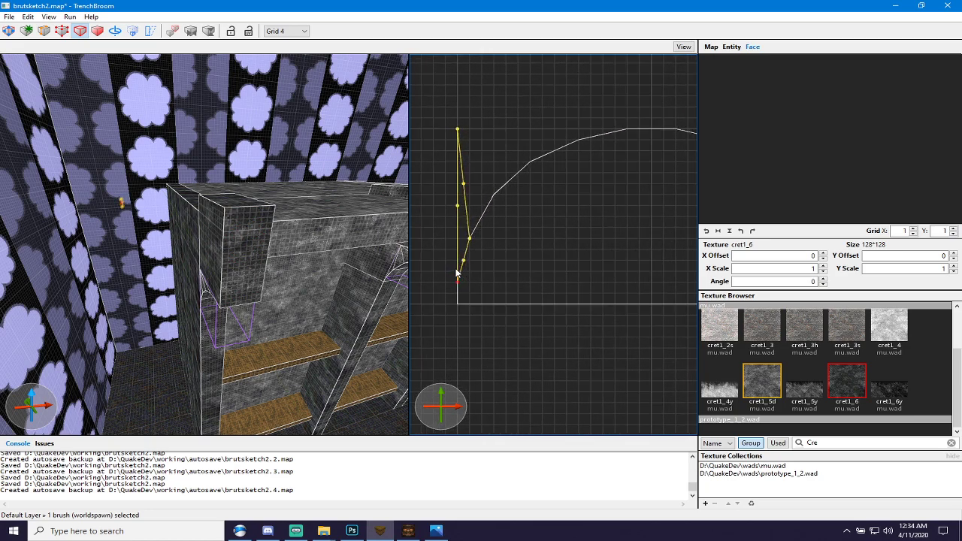
scroll(459, 282, down, 2)
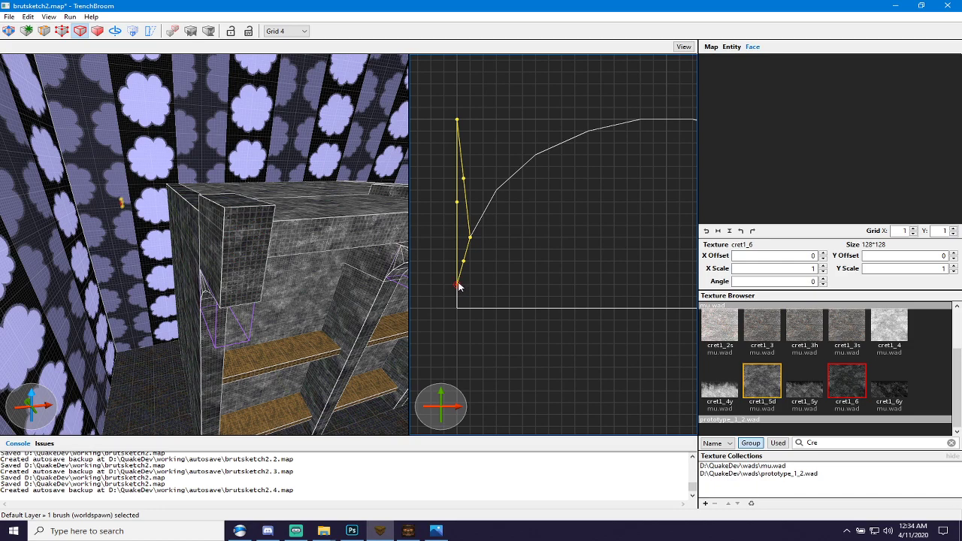
Create matching wedges from the box corner to each remaining segment of the quarter arc, up to its crown.
drag(457, 283, 495, 190)
mouse_move(470, 239)
mouse_down()
mouse_move(494, 216)
mouse_move(496, 196)
mouse_move(593, 139)
mouse_move(587, 133)
mouse_up()
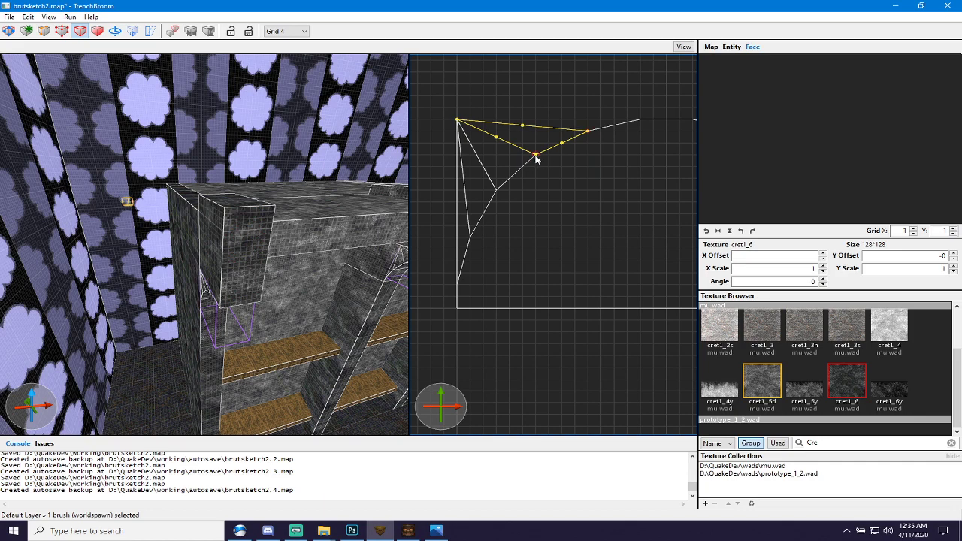
mouse_move(534, 157)
mouse_down()
mouse_move(639, 138)
mouse_move(638, 120)
mouse_up()
scroll(614, 168, down, 3)
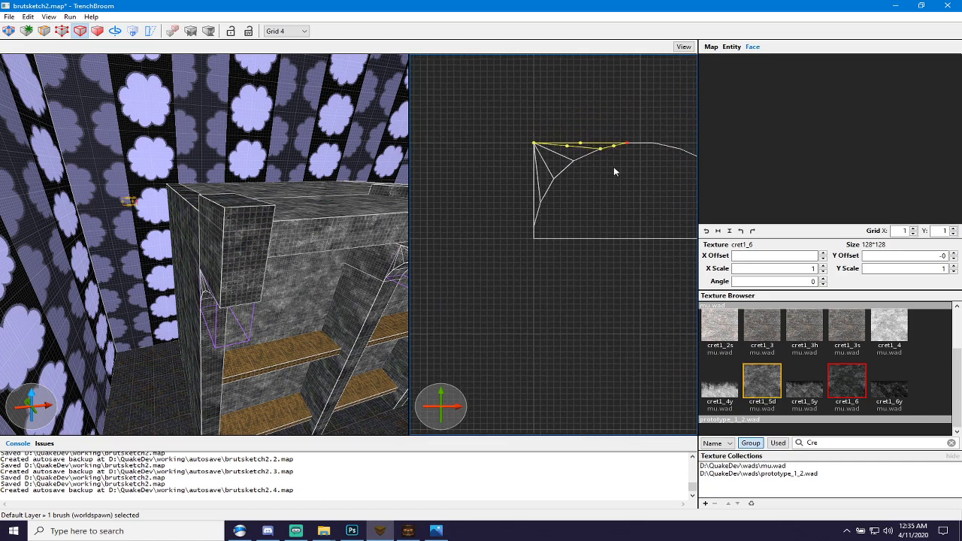
key(Escape)
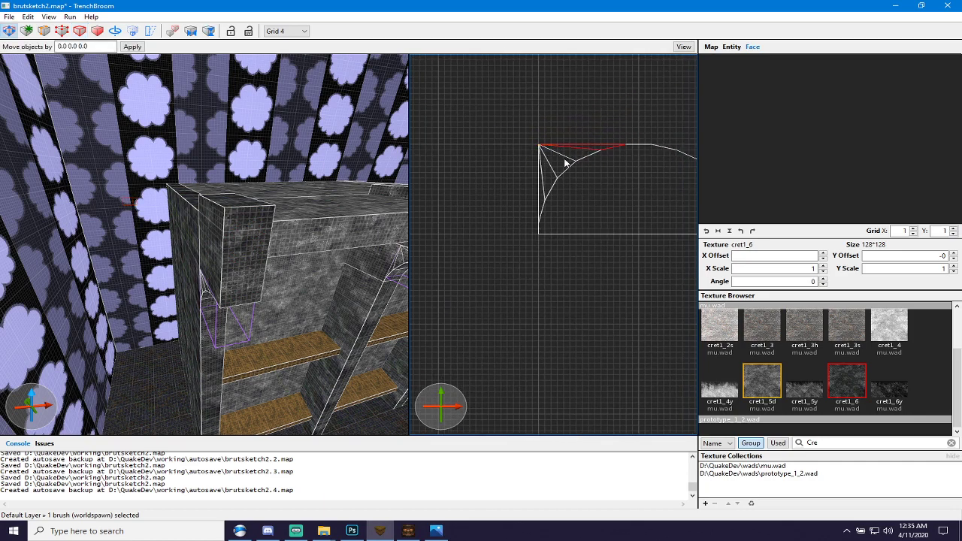
Select all five wedge brushes around the quarter arc.
key(Escape)
click(577, 159)
drag(538, 145, 623, 201)
ctrl+click(543, 191)
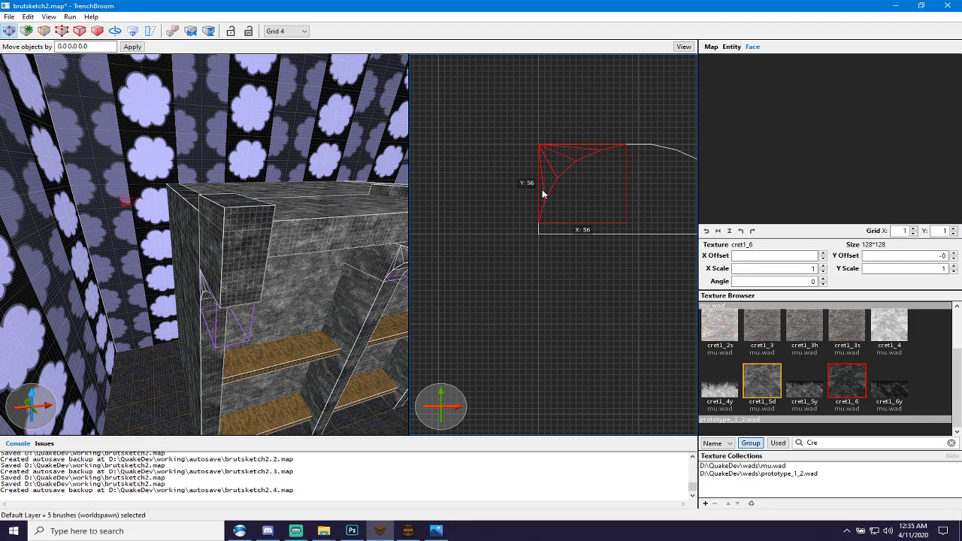
Set the grid size to 64.
scroll(575, 160, down, 5)
scroll(613, 125, up, 6)
middle_drag(592, 136, 531, 143)
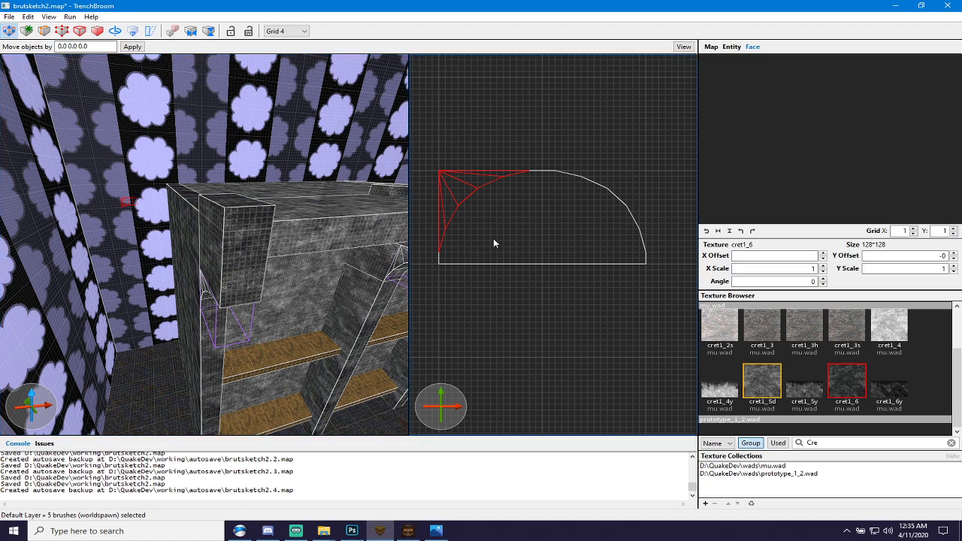
scroll(493, 238, down, 2)
scroll(496, 232, up, 2)
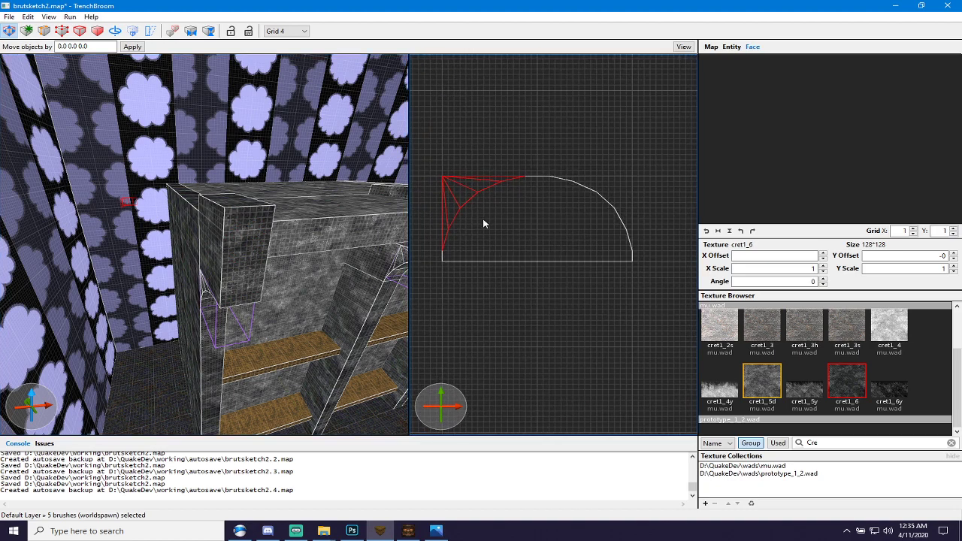
scroll(477, 202, down, 5)
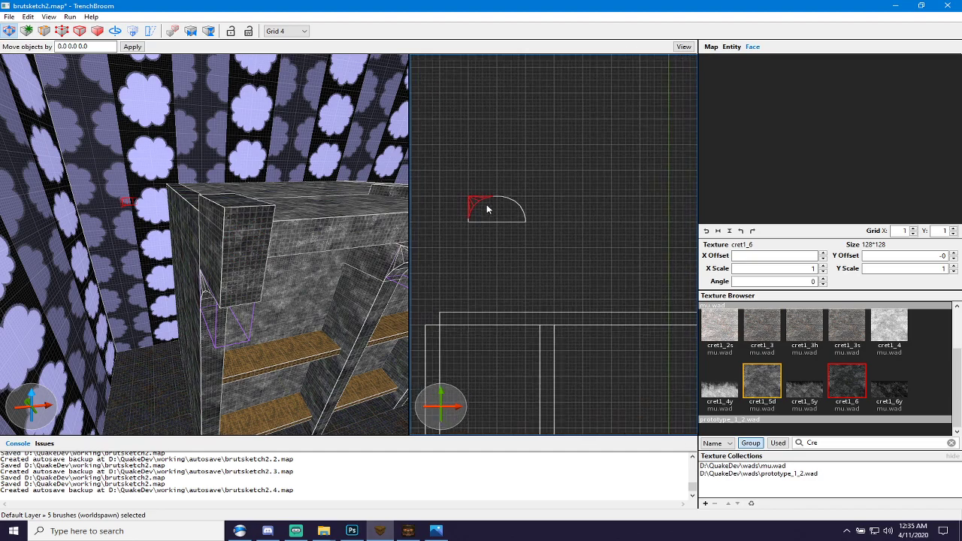
scroll(496, 205, down, 1)
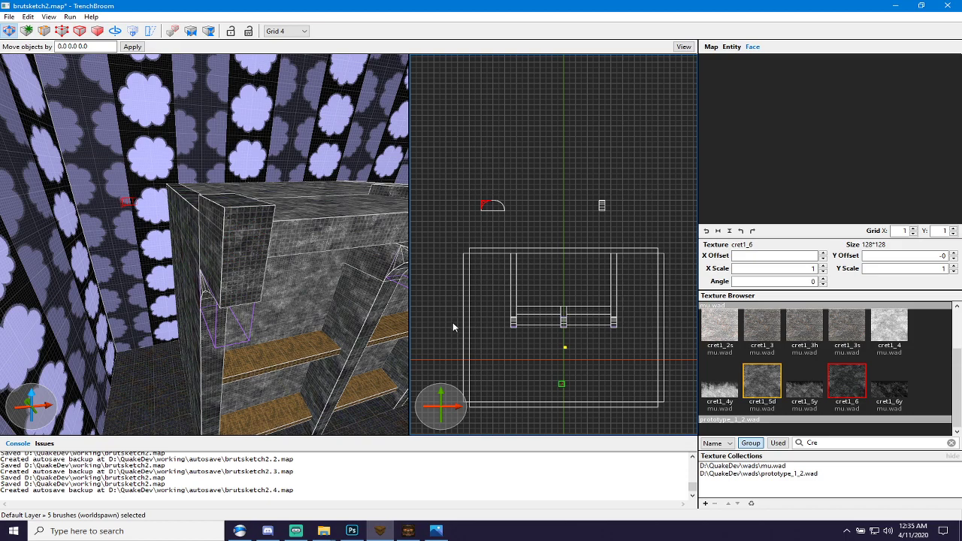
key(plus)
key(plus)
key(plus)
key(plus)
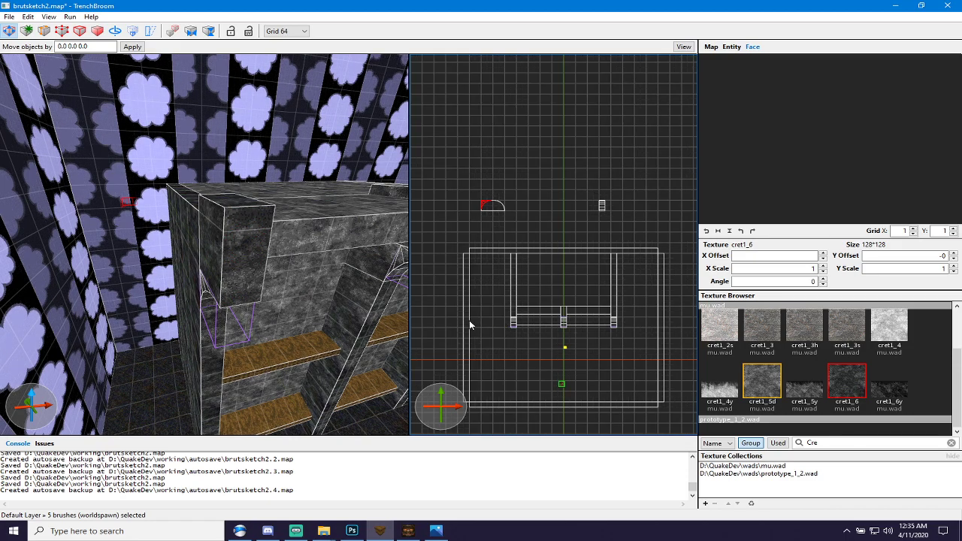
Scale the half-round brush and its five corner wedges up together, enlarging width and depth, and set the grid size to 32.
scroll(484, 324, up, 3)
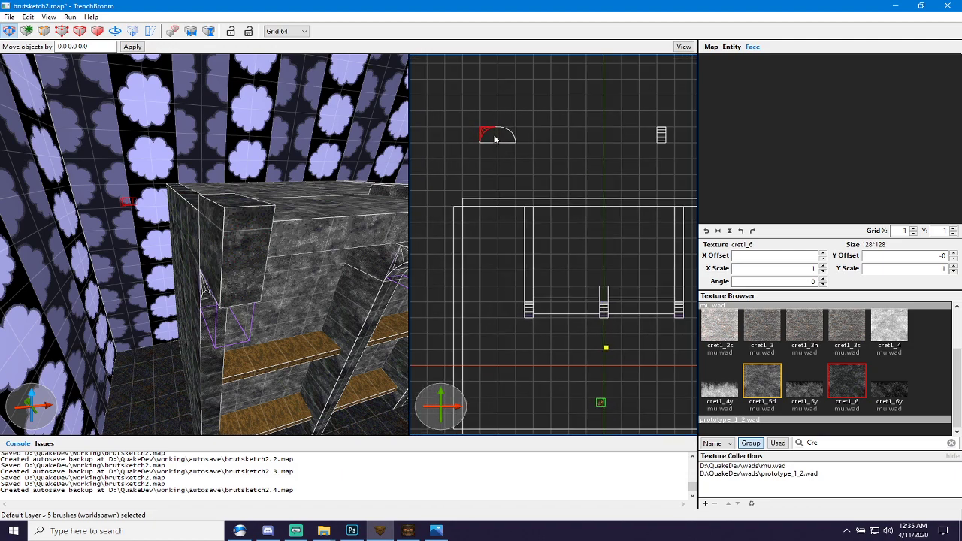
scroll(498, 135, down, 1)
ctrl+click(500, 138)
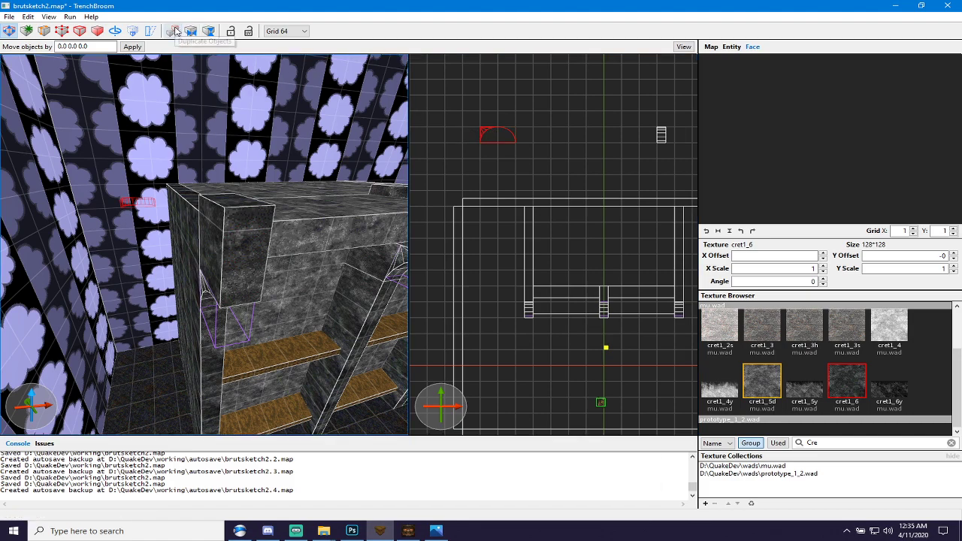
click(132, 31)
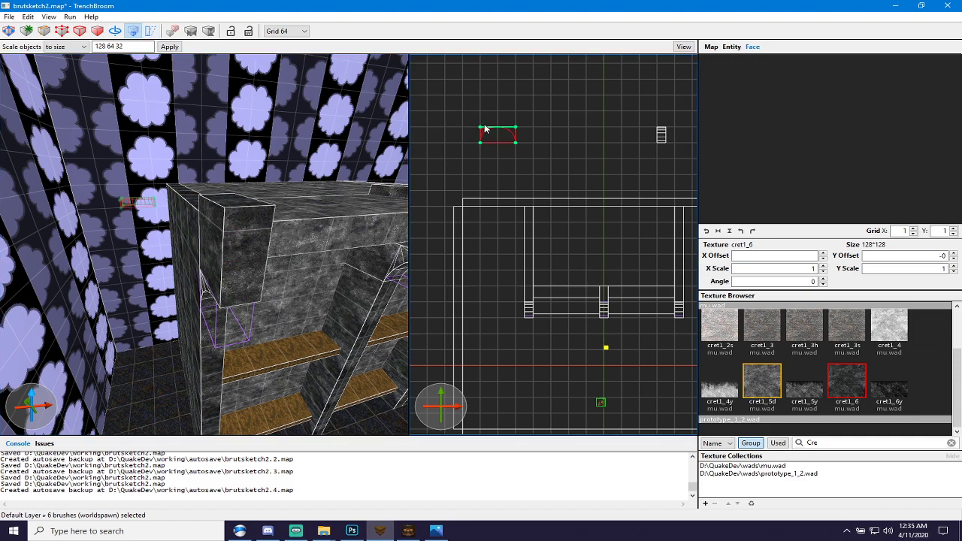
drag(483, 129, 359, 70)
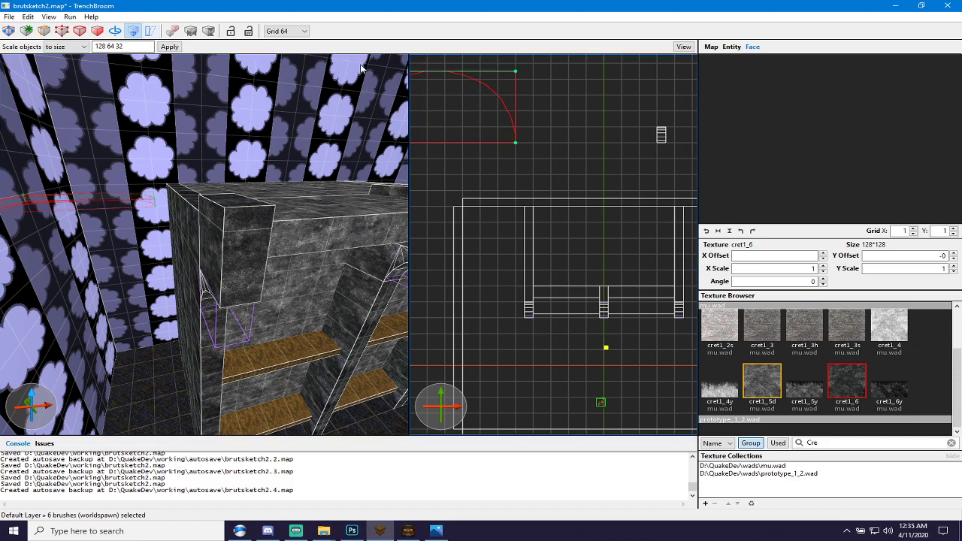
scroll(598, 123, down, 2)
middle_drag(570, 114, 629, 182)
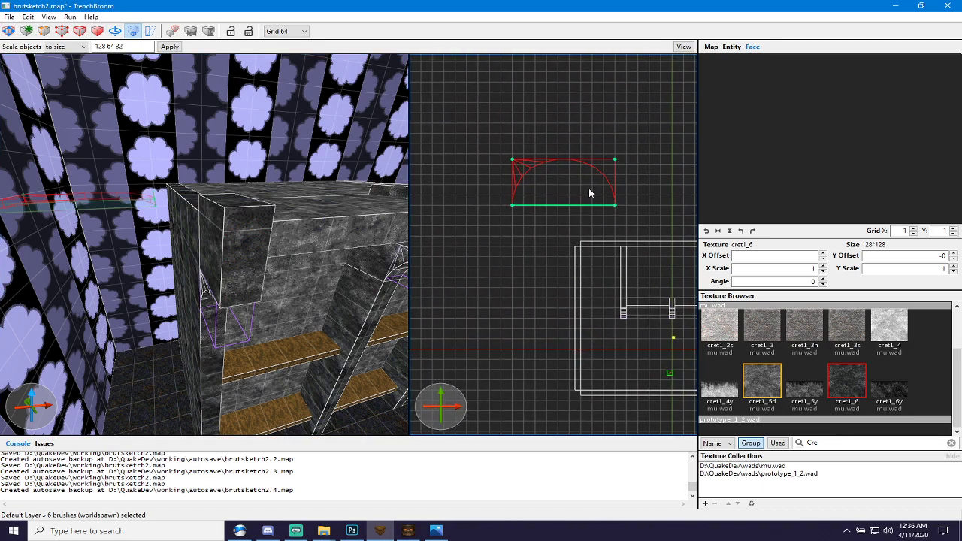
mouse_move(514, 161)
mouse_down()
mouse_move(436, 122)
mouse_move(522, 137)
mouse_move(548, 153)
mouse_move(523, 148)
mouse_up()
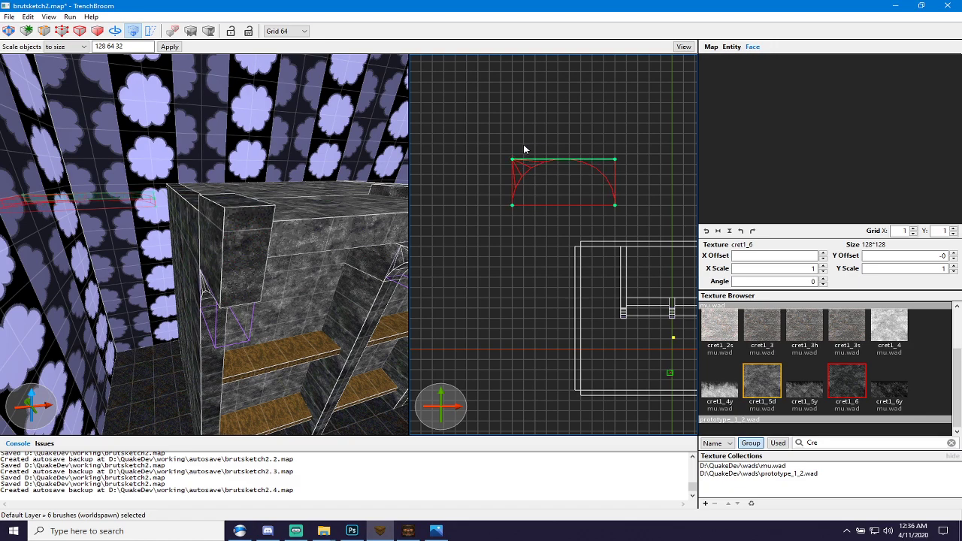
scroll(523, 146, up, 3)
key(bracketleft)
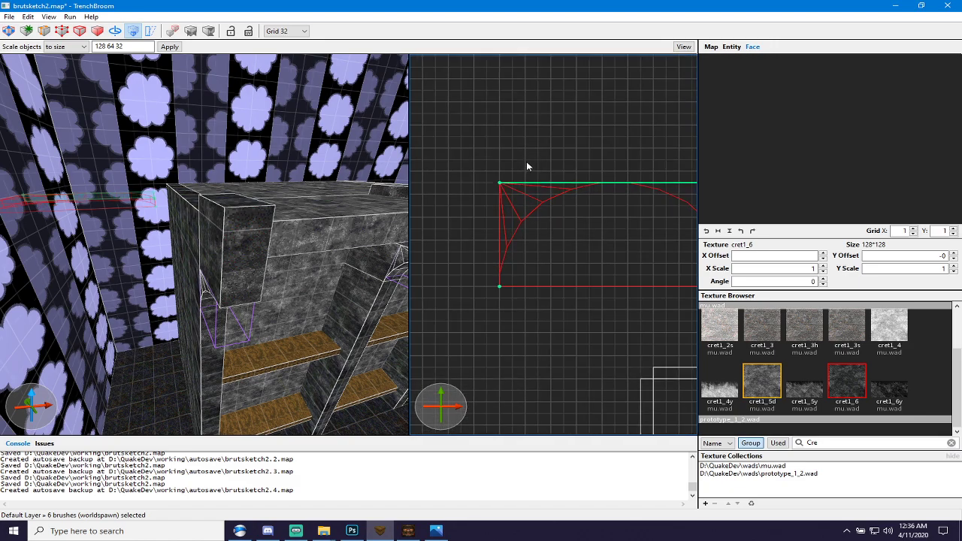
scroll(557, 219, down, 1)
scroll(557, 219, down, 2)
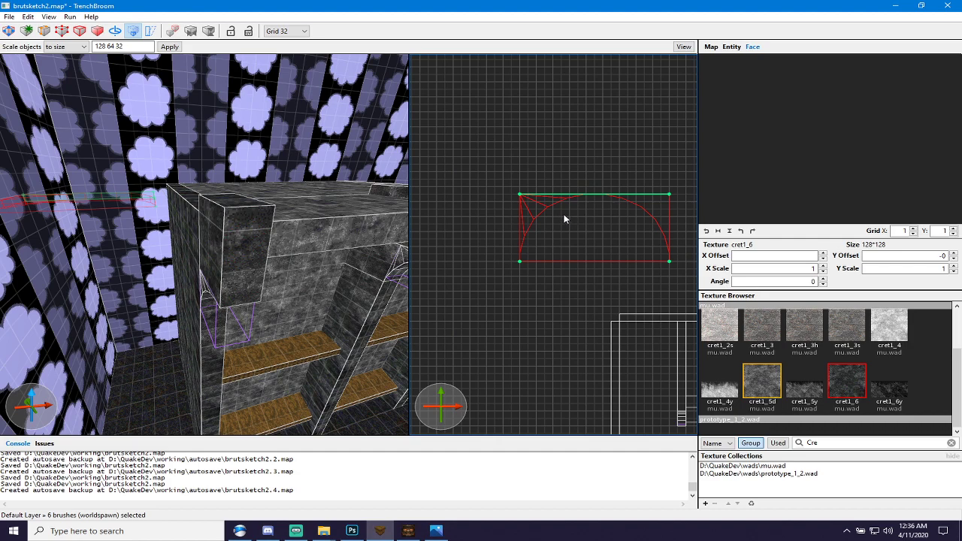
Group the five corner wedges around the quarter arc under the name halfpipe_backpiece.
click(534, 173)
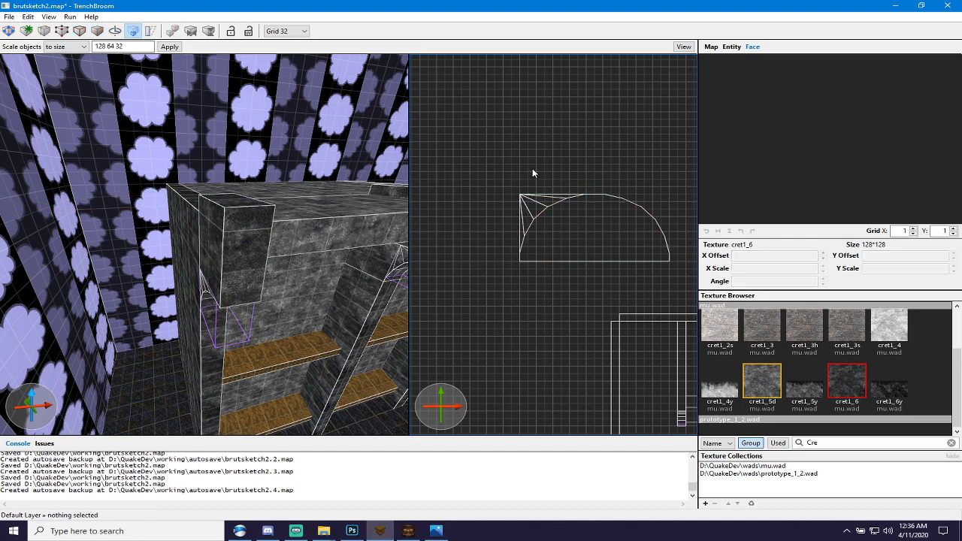
click(522, 223)
ctrl+click(528, 222)
ctrl+click(535, 211)
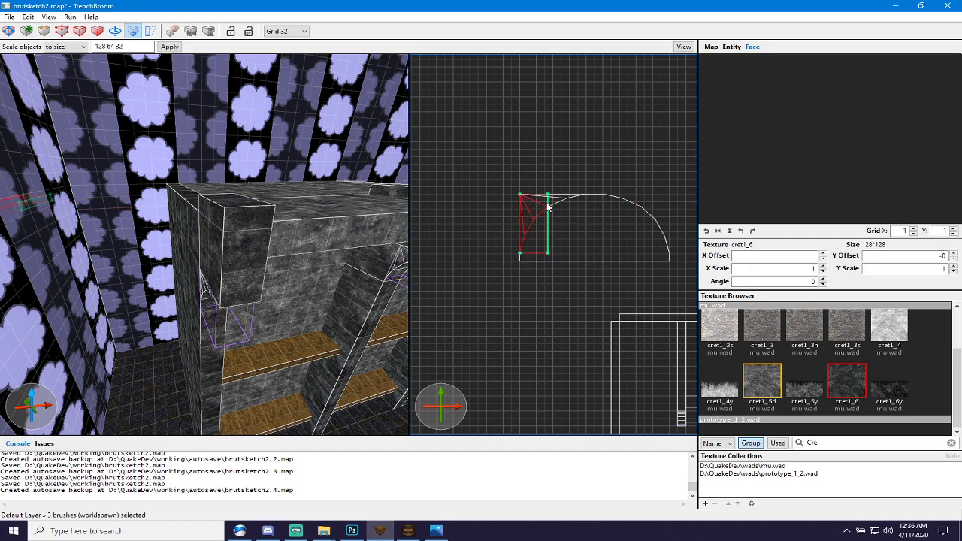
ctrl+click(547, 202)
ctrl+click(568, 195)
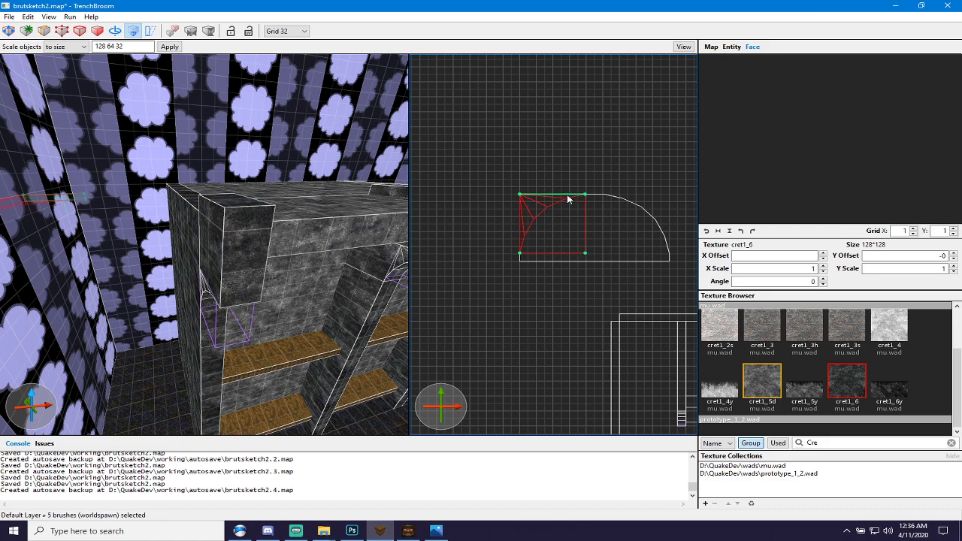
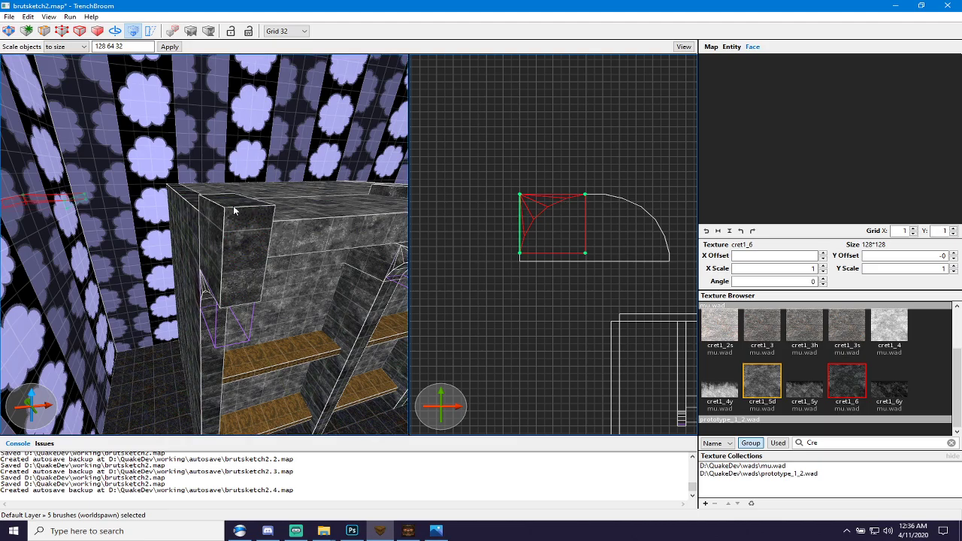
key(w)
mouse_move(234, 207)
right_down()
mouse_move(165, 199)
mouse_move(170, 160)
mouse_move(206, 208)
mouse_move(232, 275)
mouse_move(181, 241)
right_up()
key(w)
key(w)
key(s)
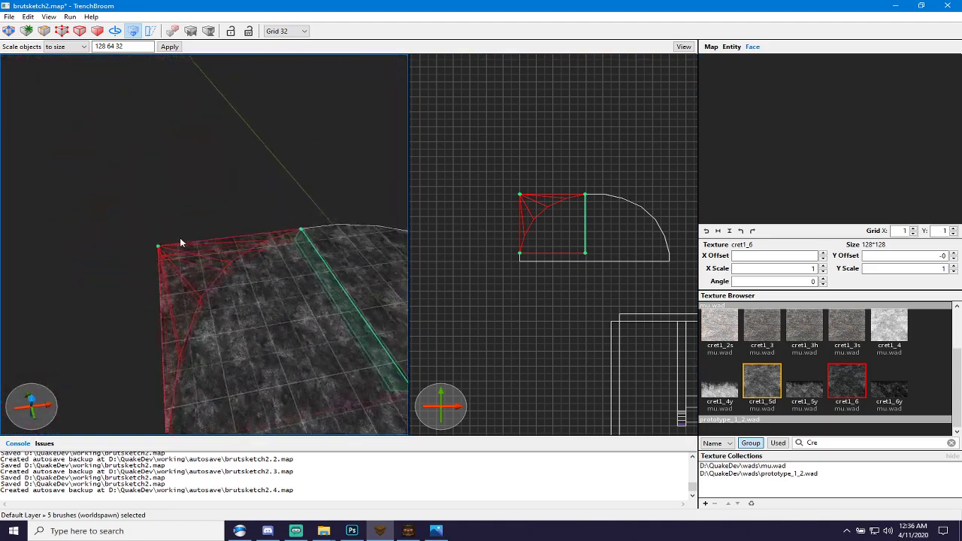
key(Escape)
key(ctrl+g)
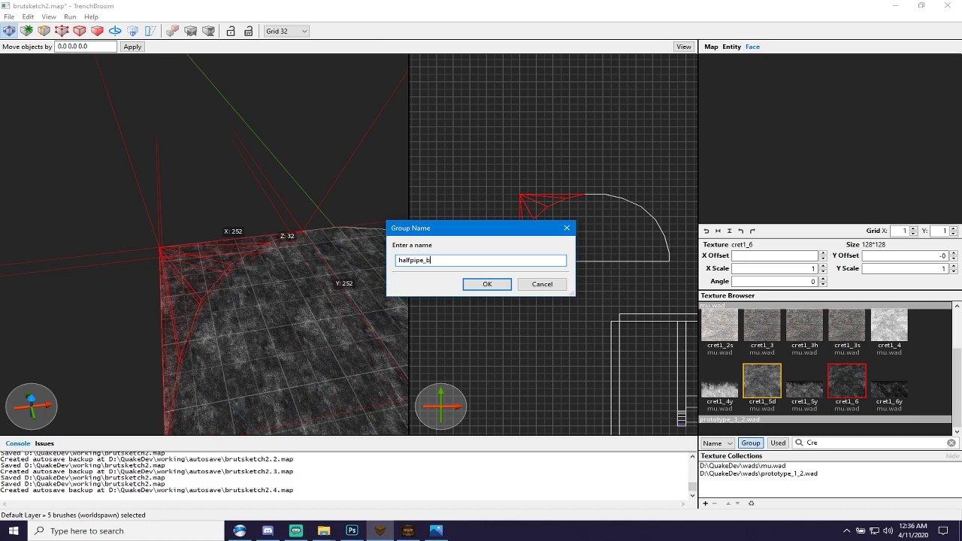
text(halfpipe_backpiece)
key(Return)
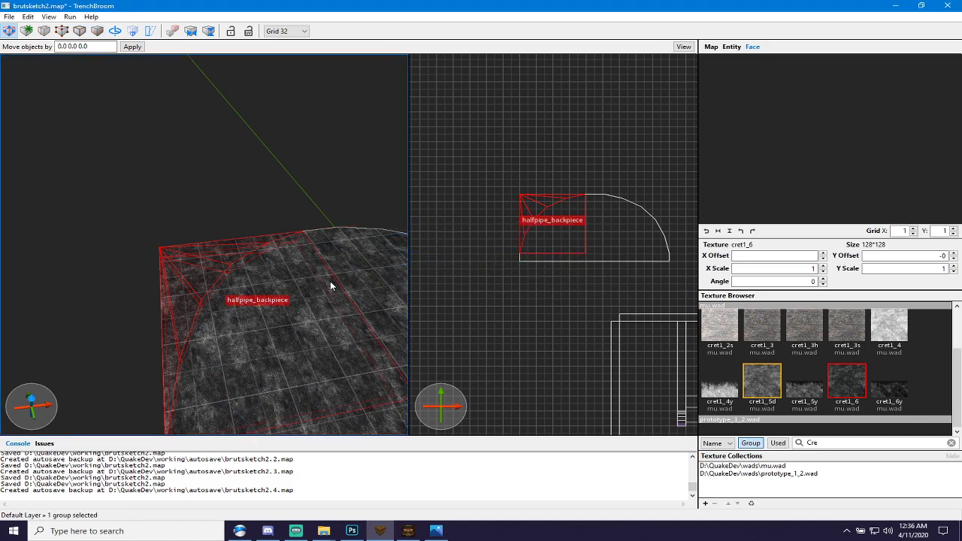
Duplicate the halfpipe_backpiece group and rotate the copy 90 degrees clockwise about the Z axis.
key(r)
key(ctrl+d)
key(alt+Left)
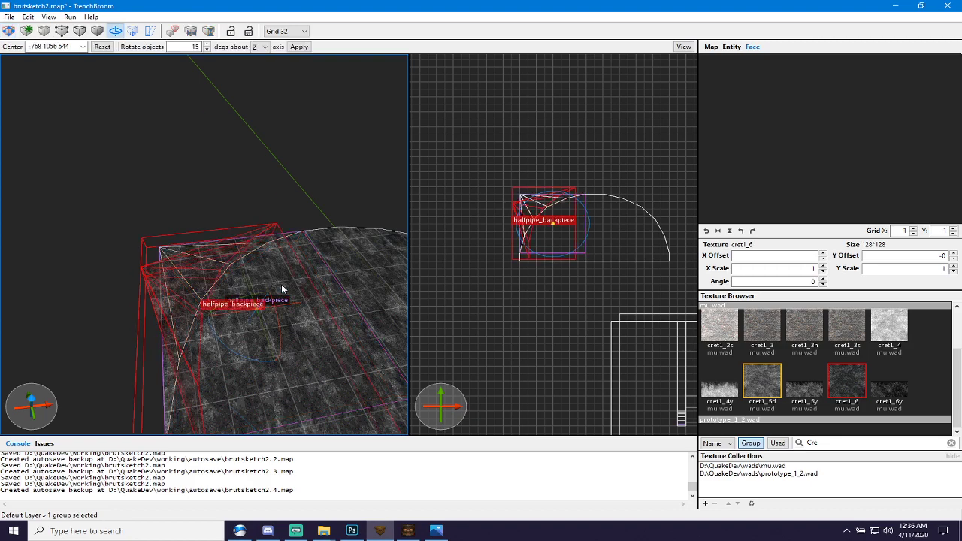
key(alt+Right)
key(alt+Right)
key(alt+Right)
key(alt+Right)
key(alt+Right)
key(alt+Right)
key(alt+Right)
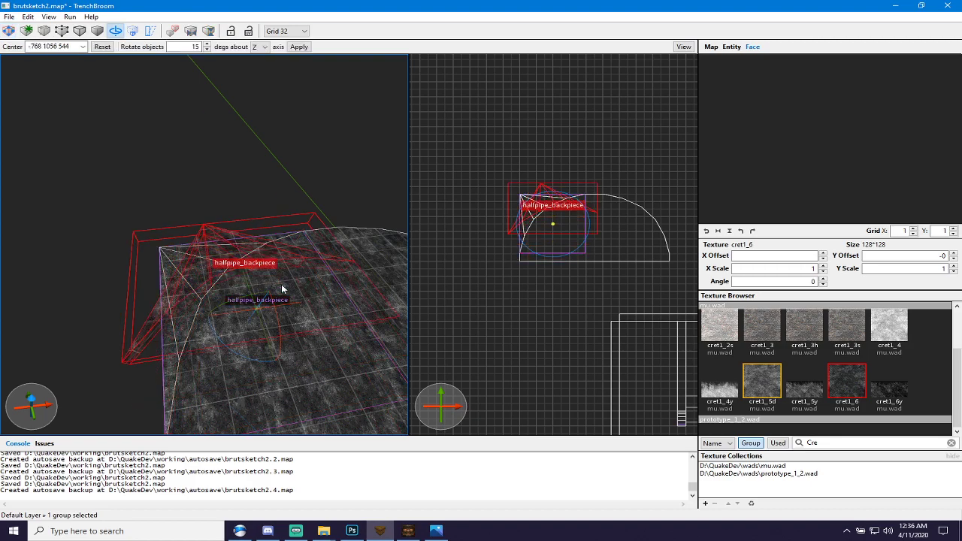
key(ctrl+d)
key(ctrl+z)
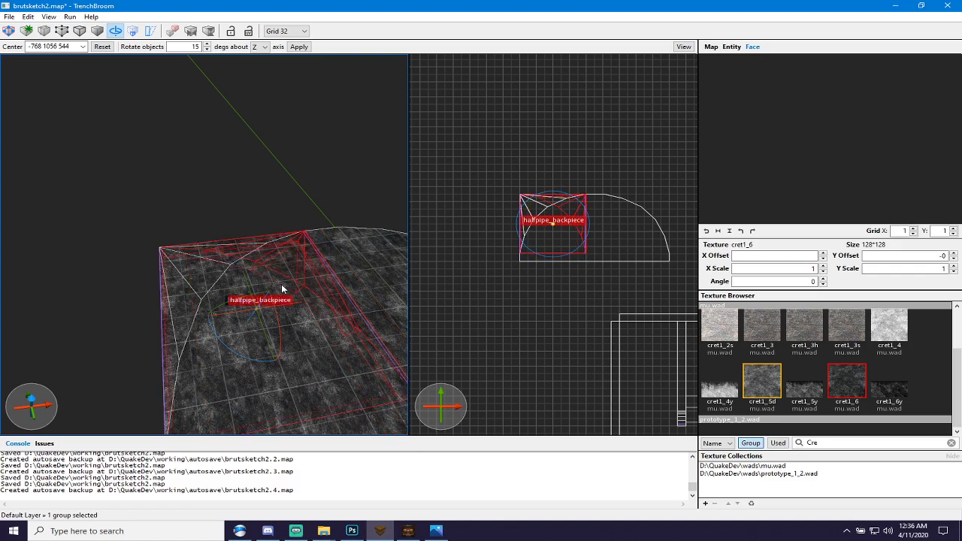
Move the rotated halfpipe_backpiece copy along X to the opposite corner of the half-round brush, flush with its arc.
key(r)
drag(578, 208, 662, 207)
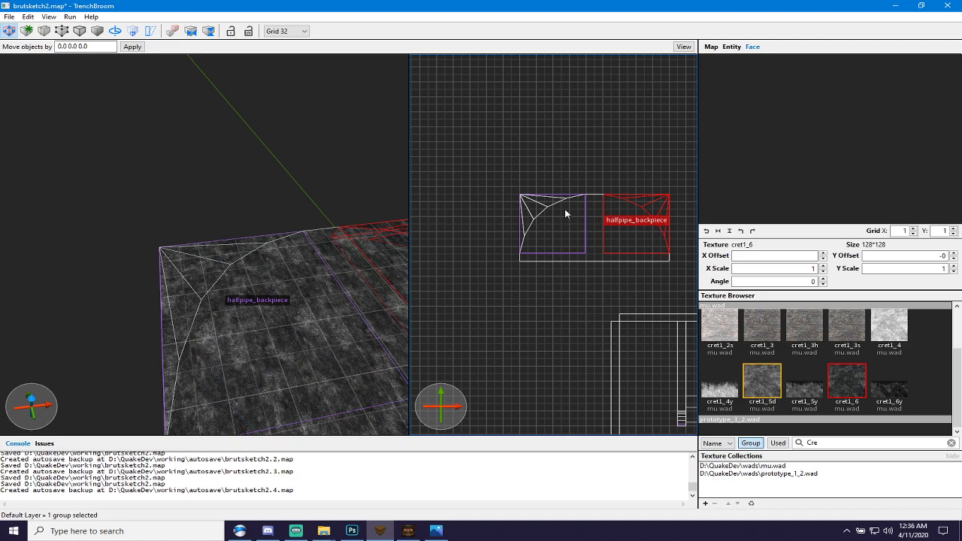
scroll(567, 214, up, 2)
middle_drag(603, 217, 543, 214)
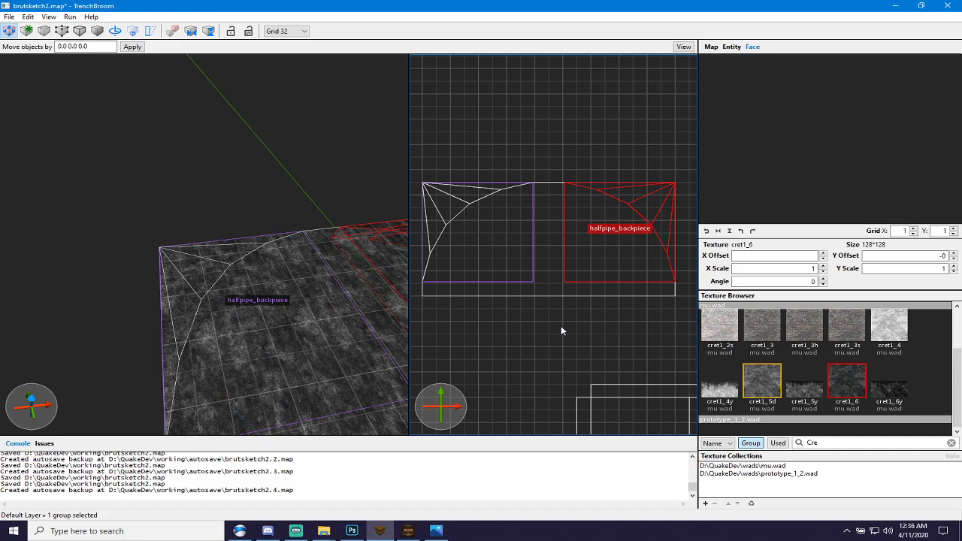
scroll(561, 331, down, 4)
right_click(581, 383)
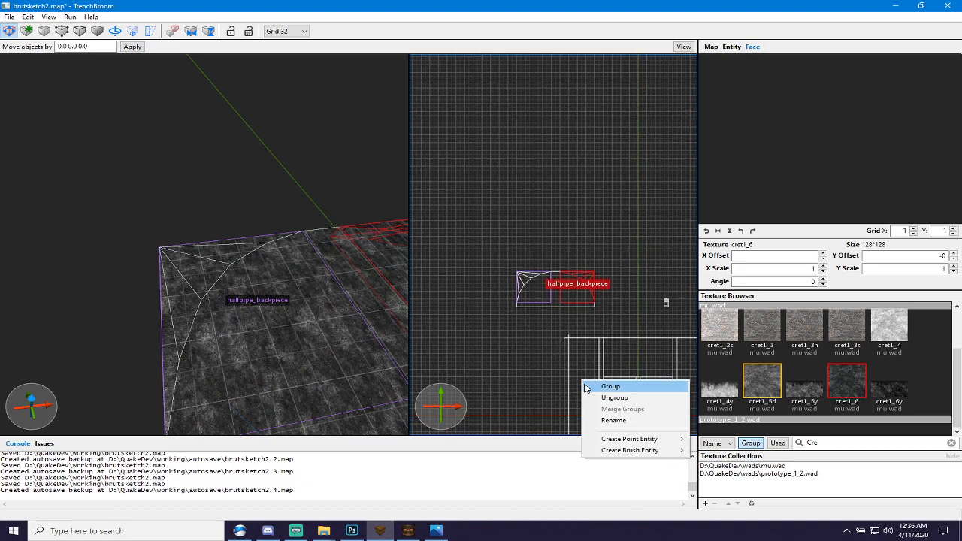
click(594, 318)
click(598, 316)
middle_drag(598, 316, 542, 191)
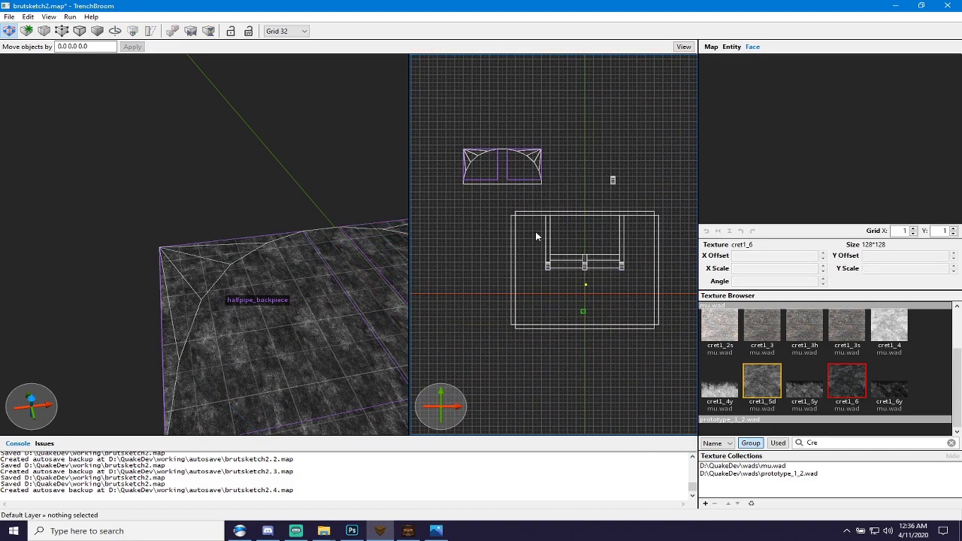
mouse_move(532, 231)
mouse_down()
mouse_move(575, 272)
mouse_move(637, 285)
mouse_up()
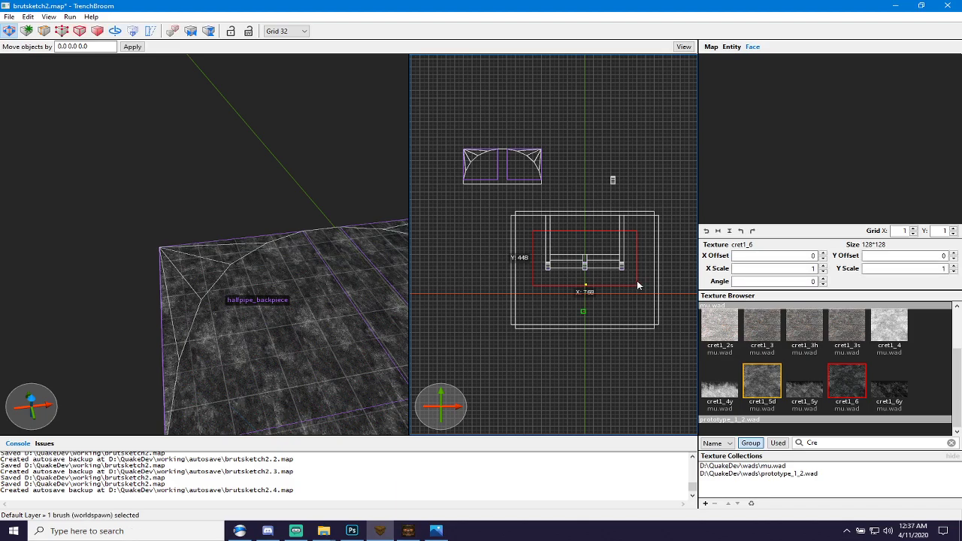
key(Escape)
Select the shelf structure's roof, walls, pillars and shelves together with its three top_curve groups.
scroll(580, 255, up, 4)
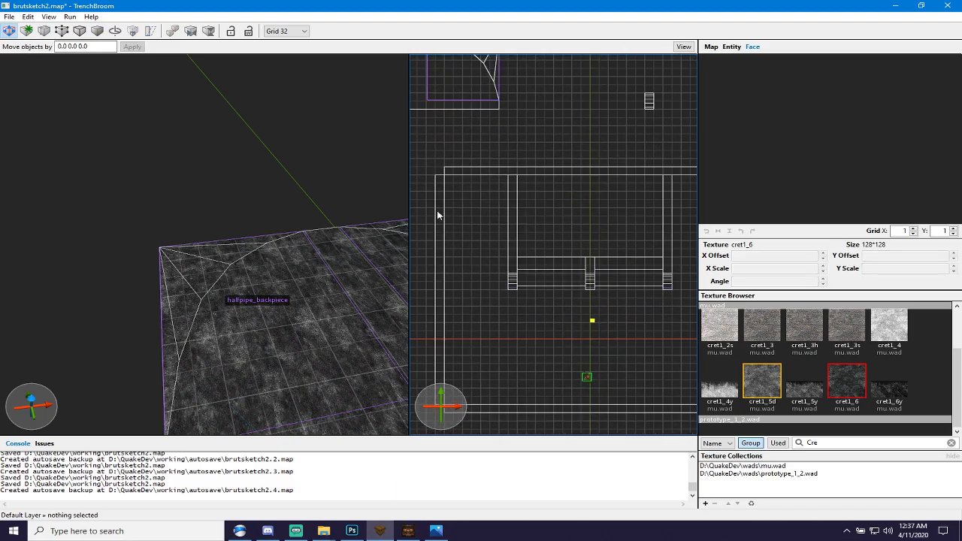
right_drag(140, 310, 213, 326)
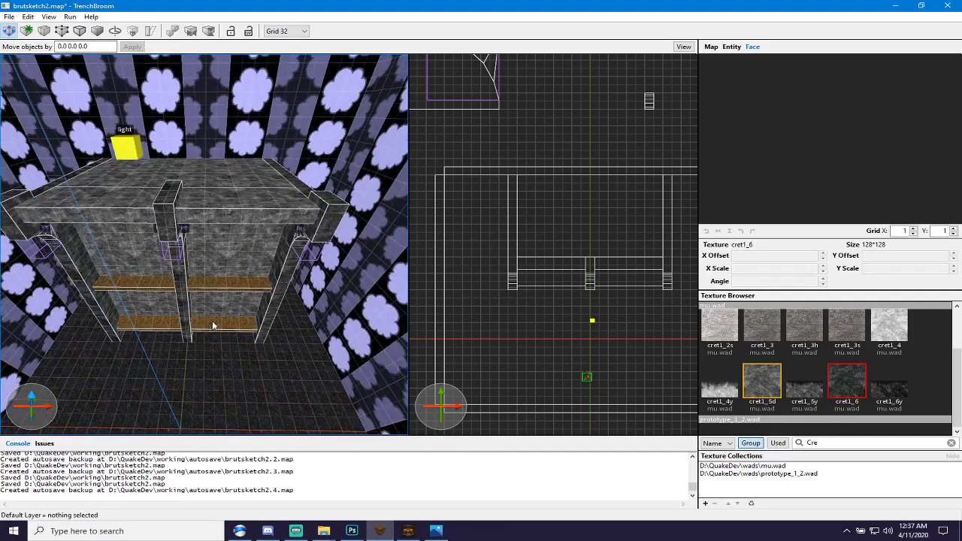
click(290, 273)
ctrl+click(293, 167)
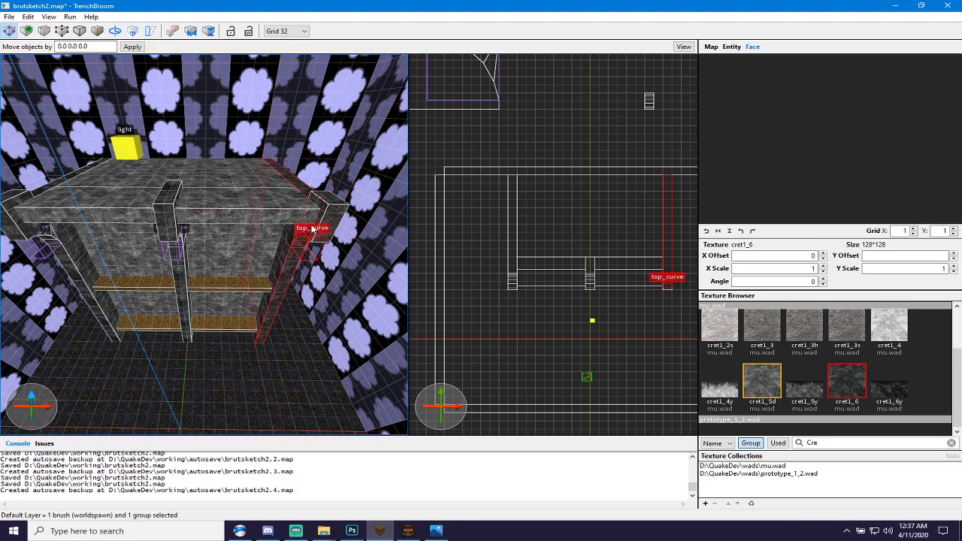
ctrl+click(308, 218)
ctrl+click(269, 193)
ctrl+click(247, 218)
ctrl+click(230, 170)
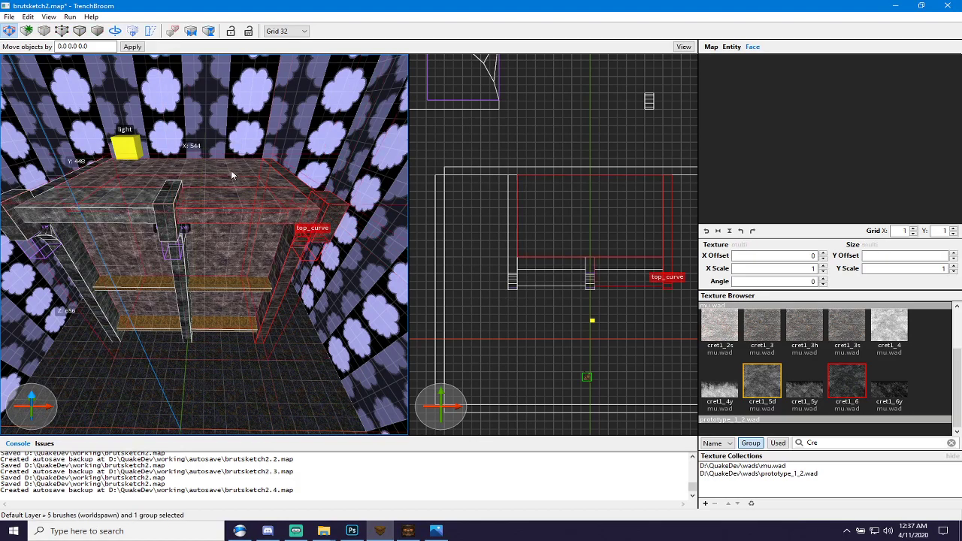
ctrl+click(135, 200)
ctrl+click(164, 285)
mouse_move(164, 286)
right_down()
mouse_move(158, 303)
mouse_move(218, 260)
right_up()
ctrl+click(217, 259)
ctrl+click(201, 338)
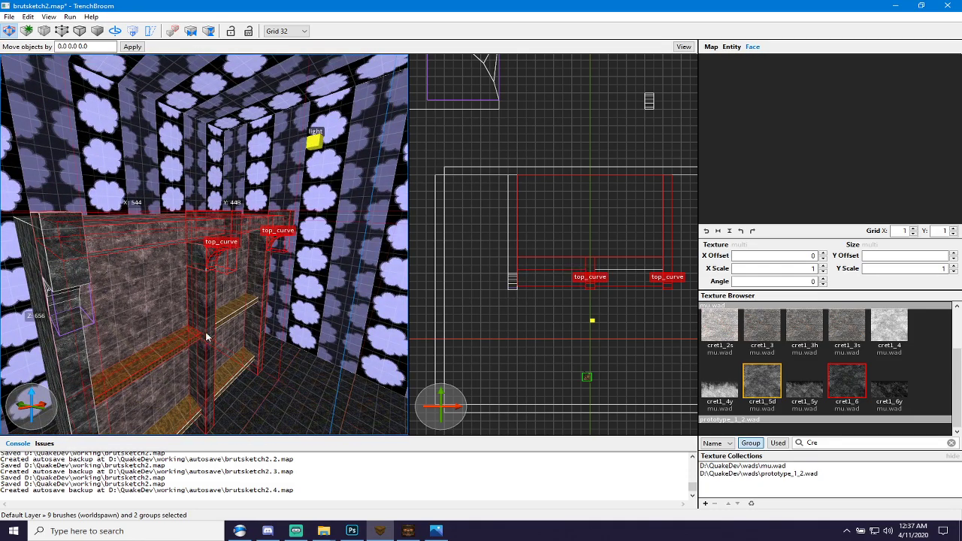
ctrl+click(150, 368)
ctrl+click(229, 360)
ctrl+click(188, 421)
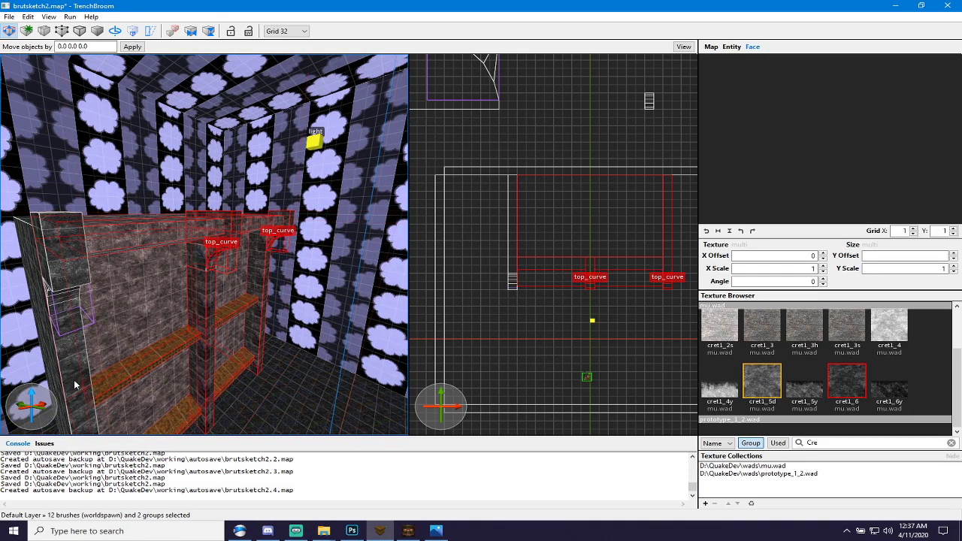
ctrl+click(52, 301)
ctrl+click(54, 298)
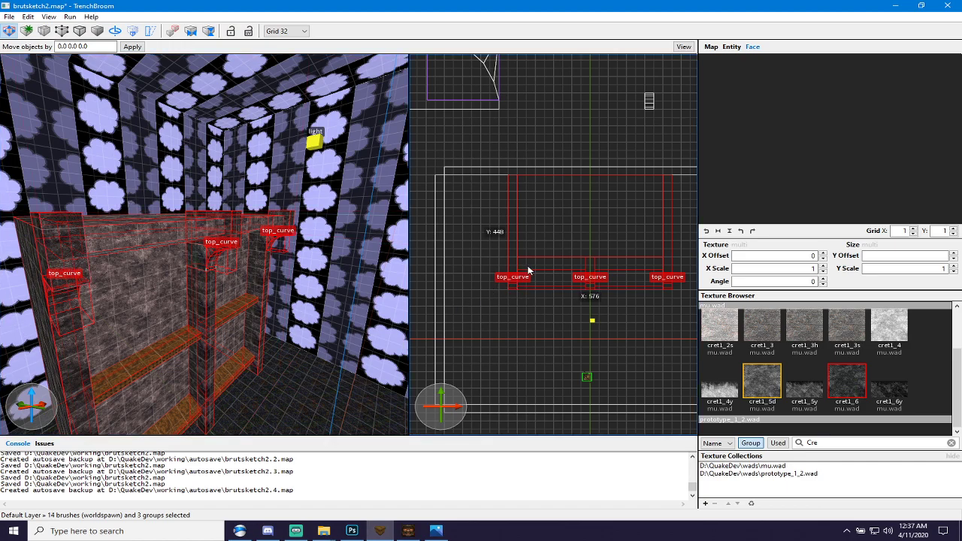
Move the selected shelf structure along the positive X axis until its outer side meets the room wall.
scroll(655, 338, down, 2)
right_drag(654, 338, 549, 342)
mouse_move(482, 226)
mouse_down()
mouse_move(541, 216)
mouse_move(531, 226)
mouse_up()
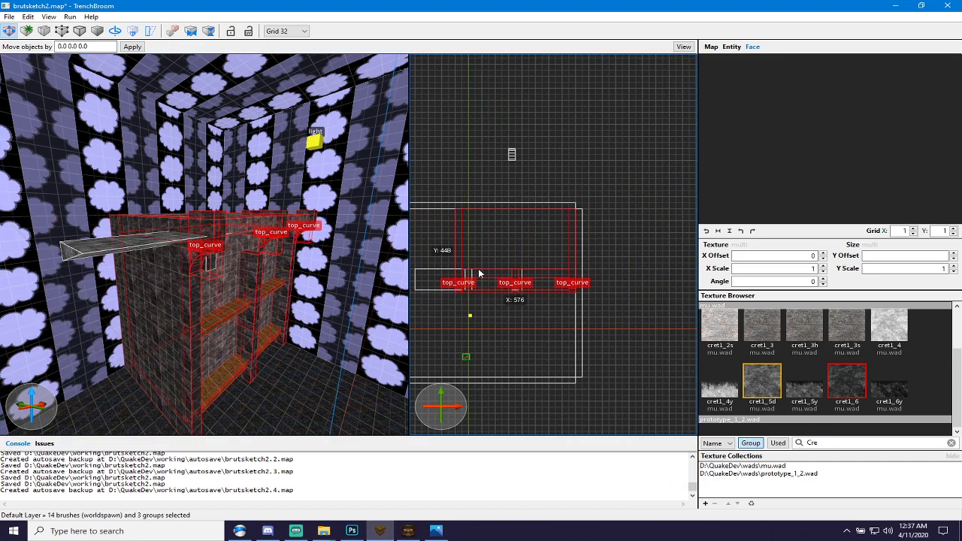
Move the left-behind overhead slab between the first two pillars and the small concrete block onto the middle pillar.
drag(478, 273, 496, 282)
click(136, 239)
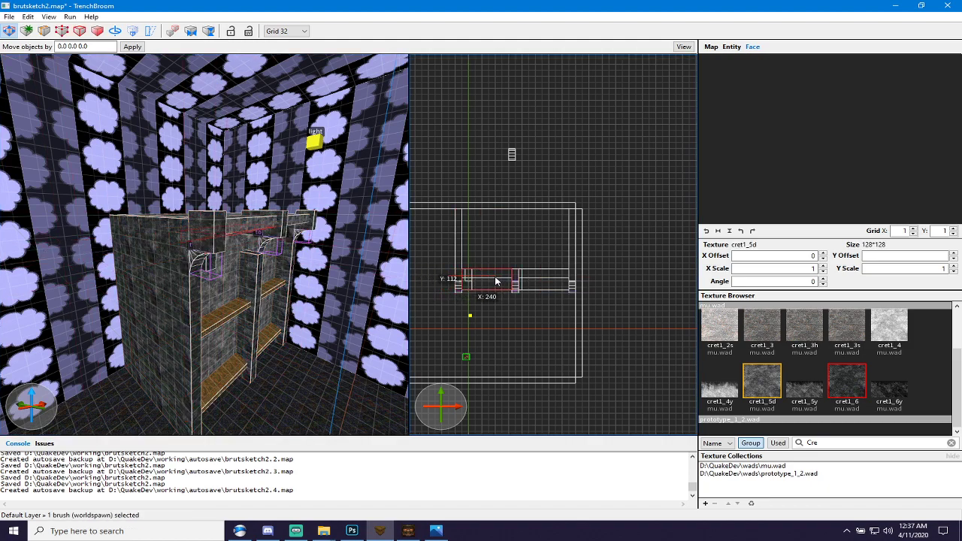
click(466, 281)
scroll(256, 281, up, 10)
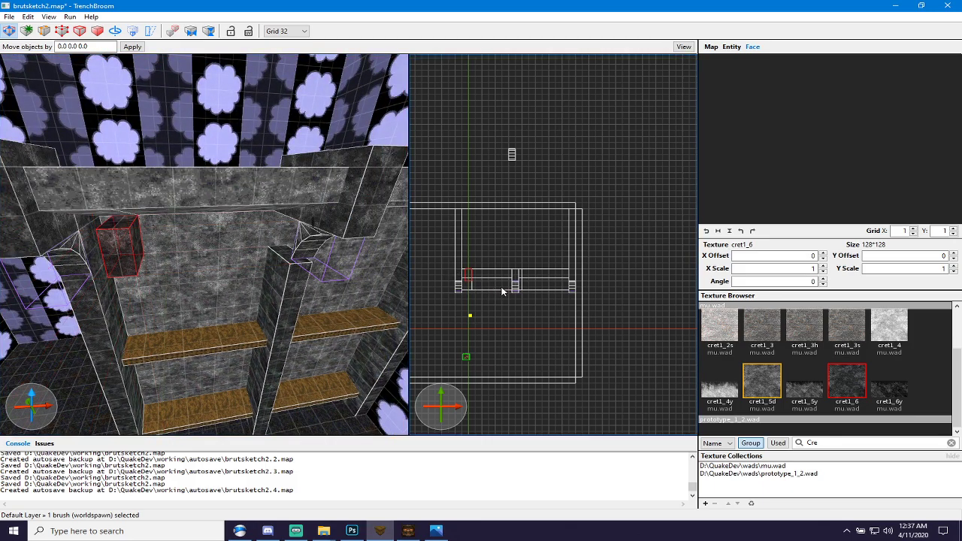
drag(466, 278, 513, 279)
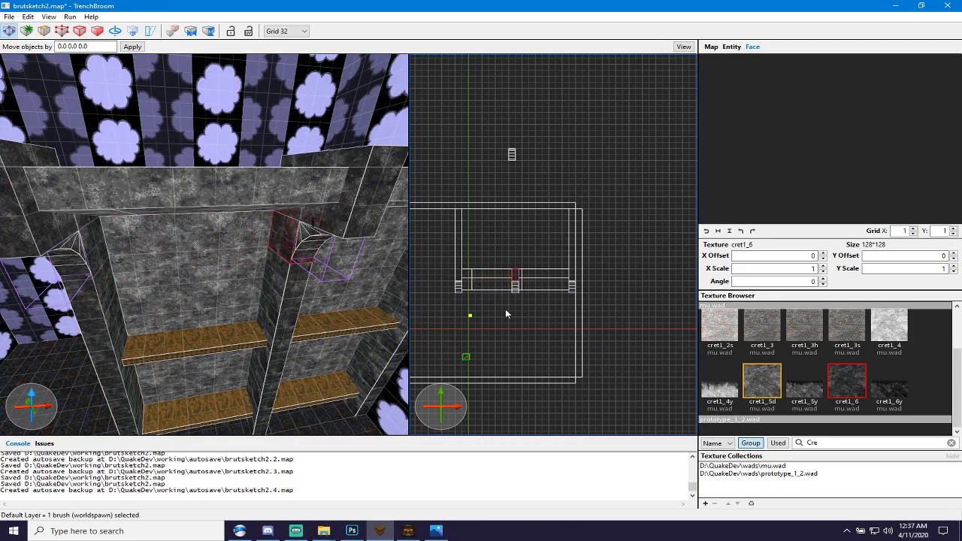
click(485, 279)
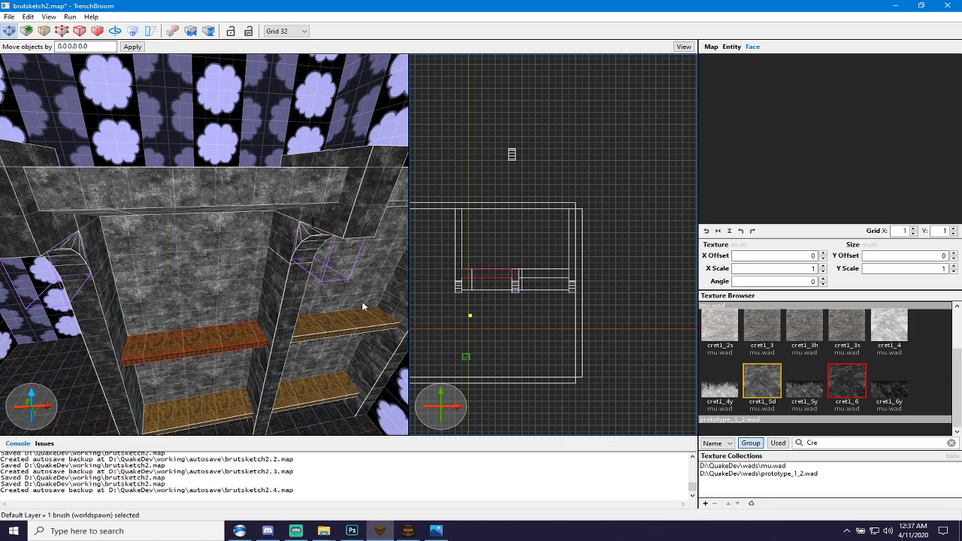
Move the spare overhead slab from the first bay into the second, flush between the middle and outer pillars.
right_drag(260, 303, 260, 283)
key(d)
key(s)
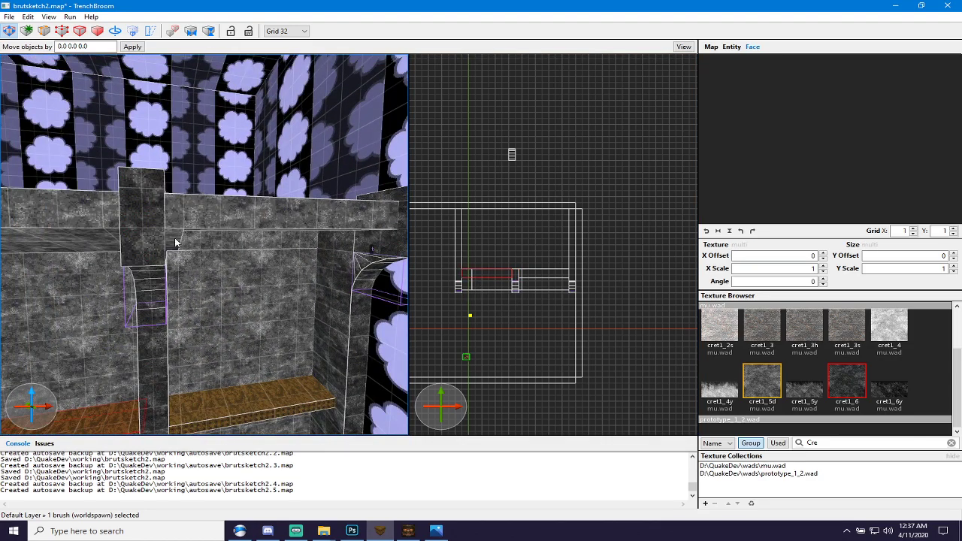
click(203, 241)
scroll(481, 282, up, 3)
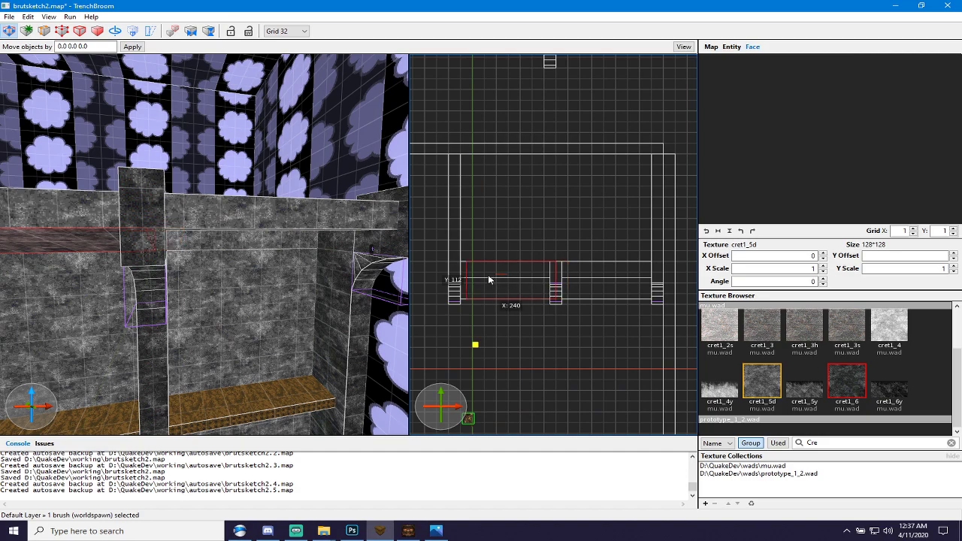
drag(488, 275, 594, 279)
key(5)
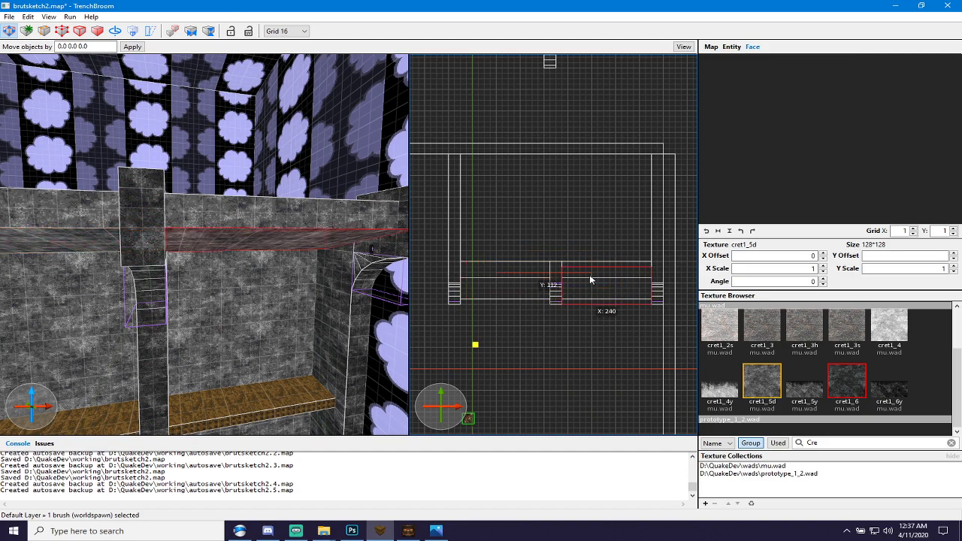
Convex merge the first bay's overhead slab with its adjoining concrete beam into one brush.
key(Escape)
mouse_move(186, 282)
alt+right_down()
mouse_move(281, 346)
mouse_move(270, 343)
mouse_move(264, 301)
alt+right_up()
scroll(281, 347, down, 5)
key(a)
key(d)
key(w)
scroll(265, 295, down, 5)
click(271, 253)
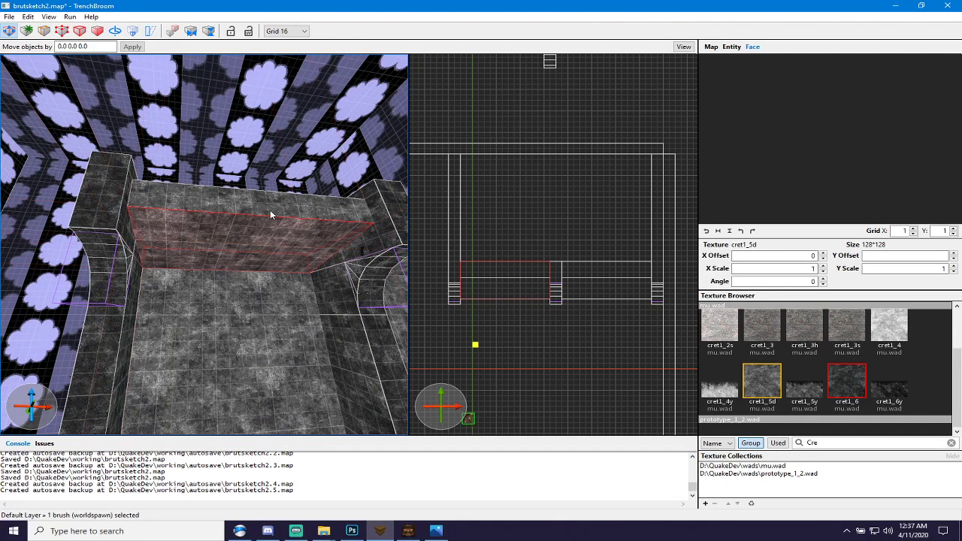
ctrl+click(271, 209)
key(space)
key(space)
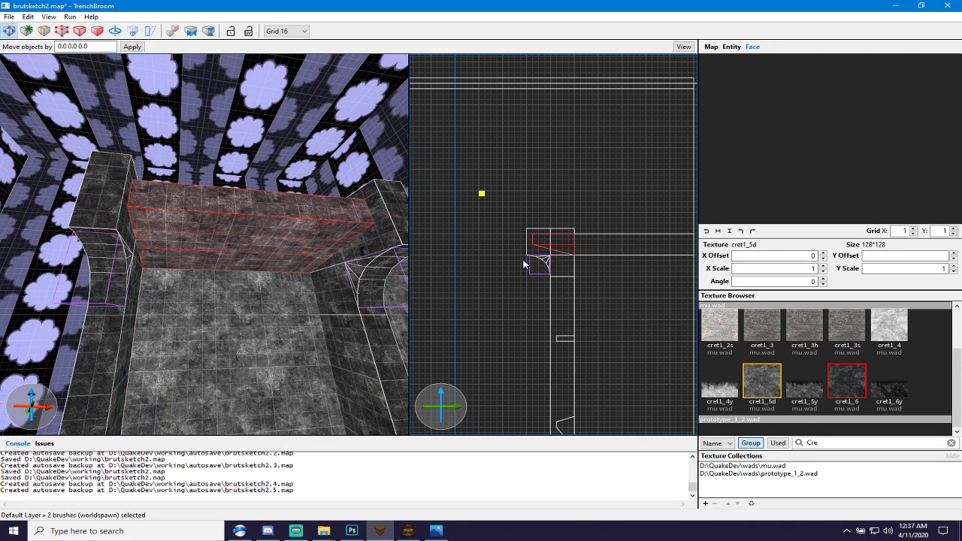
key(ctrl+j)
Convex merge the second bay's overhead slab with its adjoining concrete beam into one brush.
key(d)
right_click(329, 291)
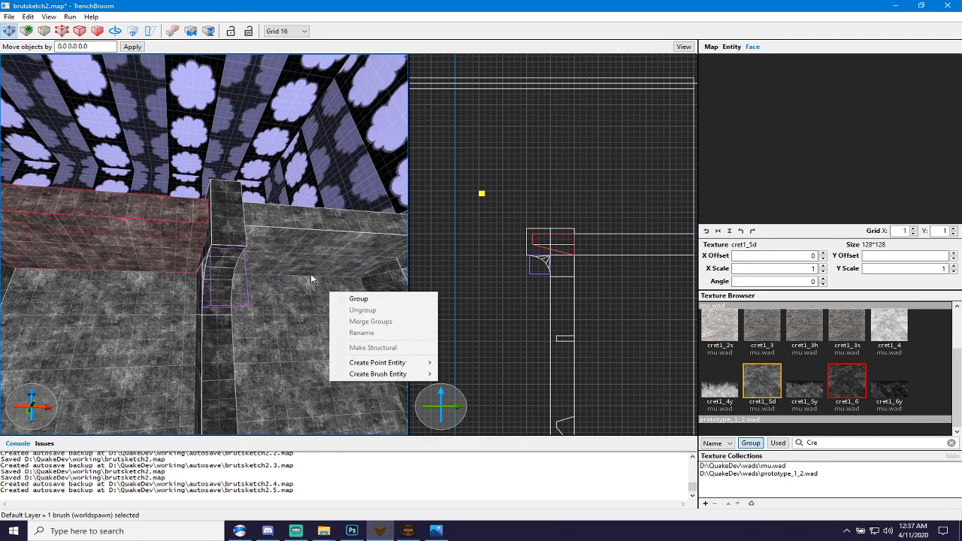
click(311, 275)
click(316, 247)
ctrl+click(330, 220)
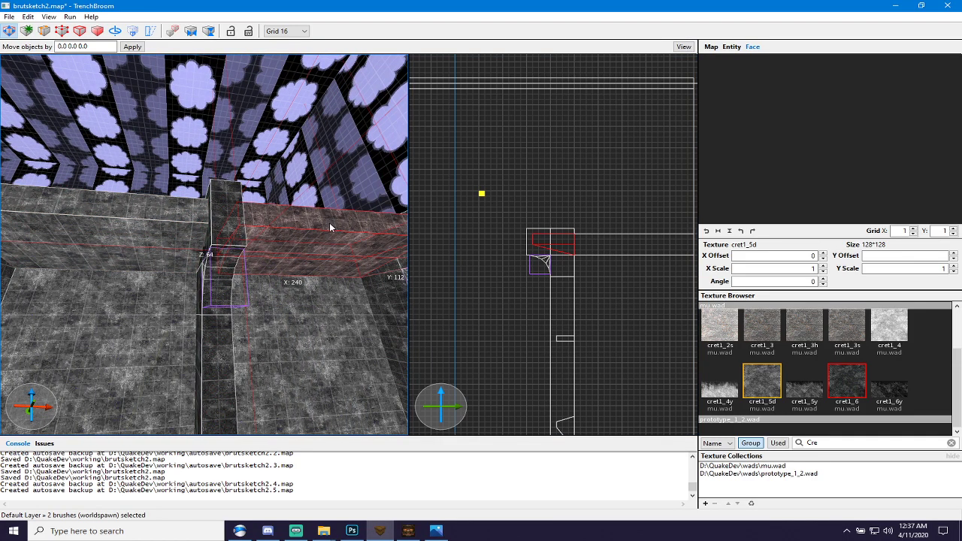
key(ctrl+j)
Extend the room's floor along negative X to a length of 1408 and move the end sky wall out to its new edge.
key(a)
key(s)
mouse_move(174, 305)
right_down()
mouse_move(187, 354)
mouse_move(207, 331)
mouse_move(121, 324)
mouse_move(178, 323)
mouse_move(163, 357)
mouse_move(194, 336)
mouse_move(186, 297)
mouse_move(215, 299)
mouse_move(166, 300)
mouse_move(194, 327)
right_up()
key(w)
key(s)
key(s)
click(197, 304)
key(a)
key(d)
scroll(587, 292, down, 6)
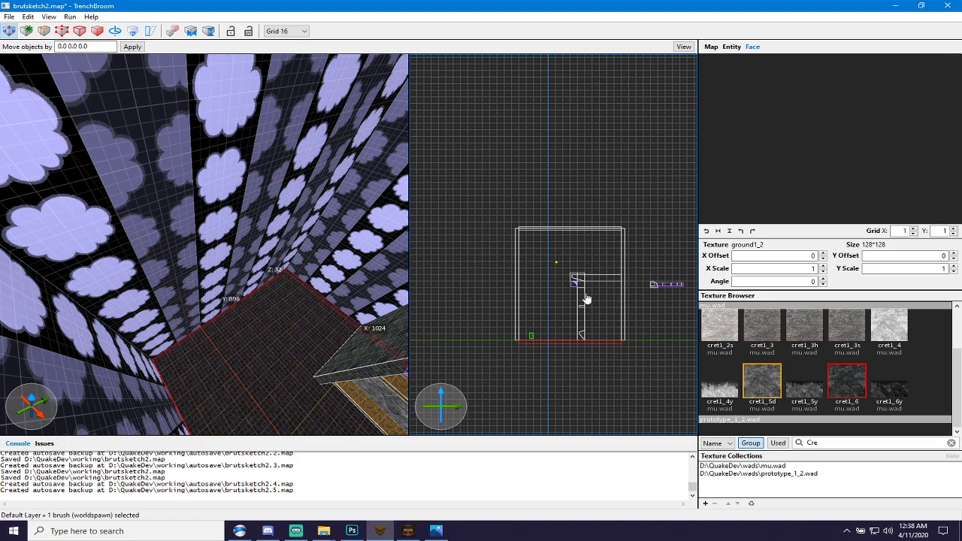
key(space)
drag(490, 236, 448, 240)
click(493, 237)
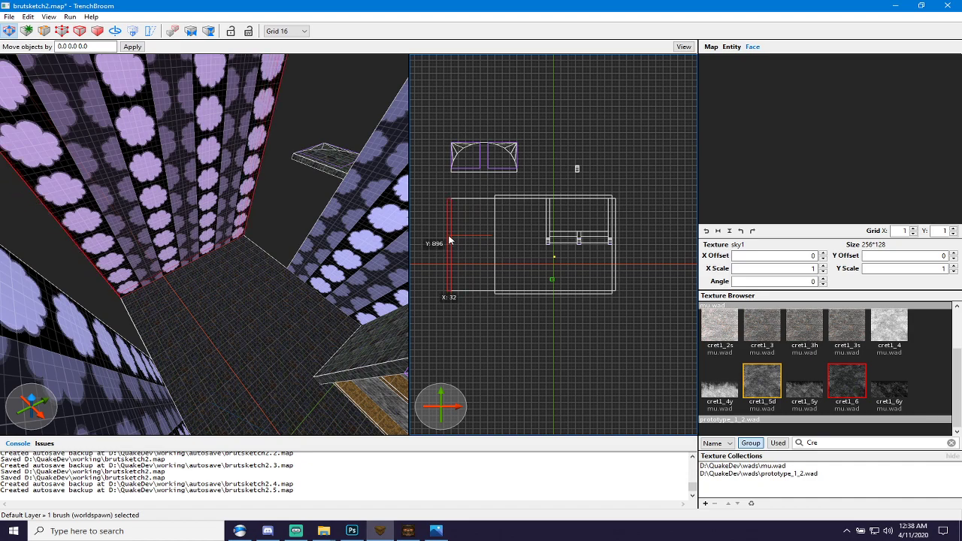
Extend the sky ceiling along negative X to a length of 1408, reaching the relocated end wall.
click(490, 223)
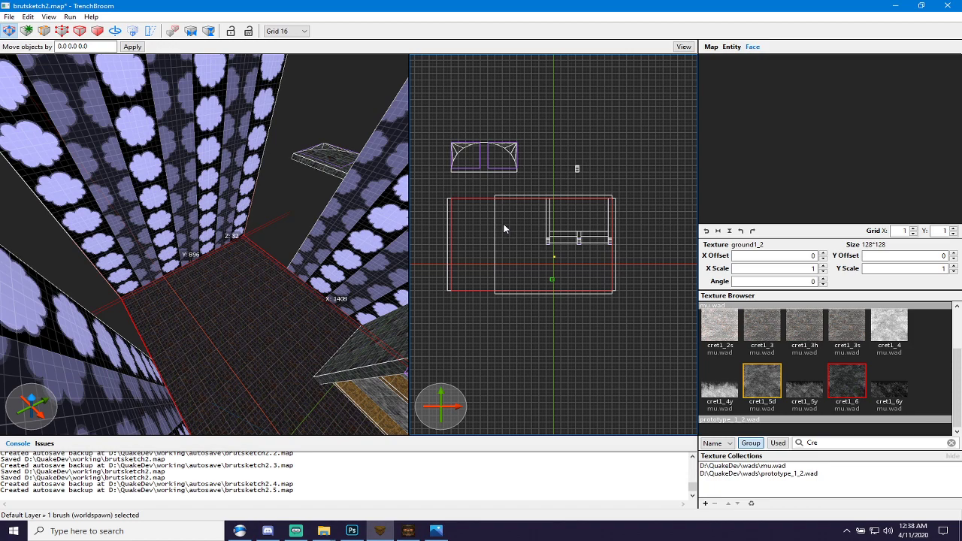
click(504, 228)
drag(492, 229, 448, 232)
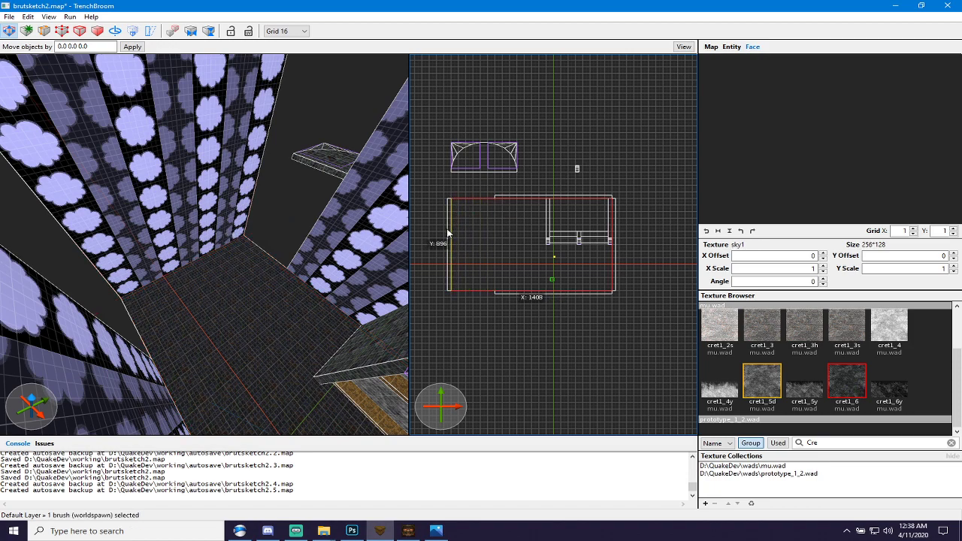
Extend both long sky walls together along negative X to 1408 units, meeting the relocated end wall.
scroll(503, 204, up, 5)
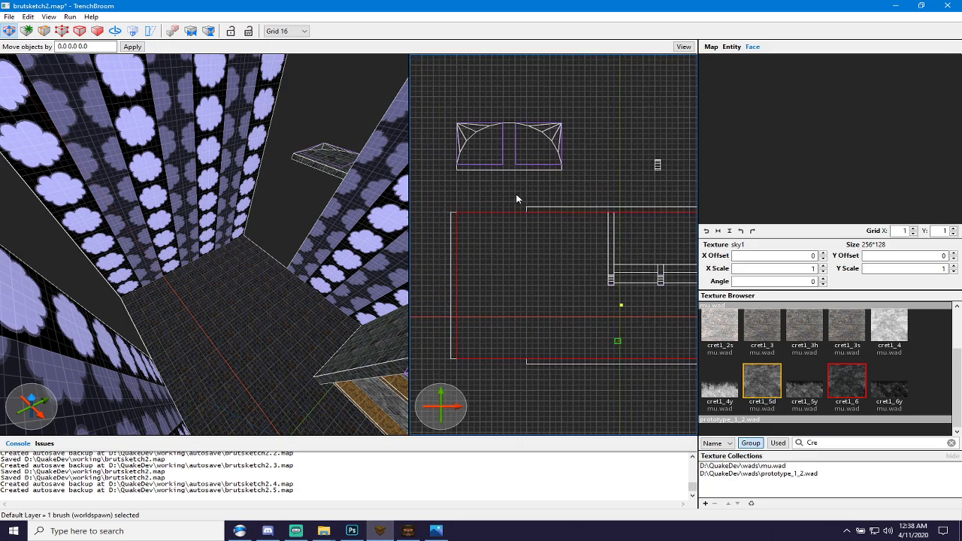
ctrl+click(533, 362)
shift+drag(522, 361, 452, 355)
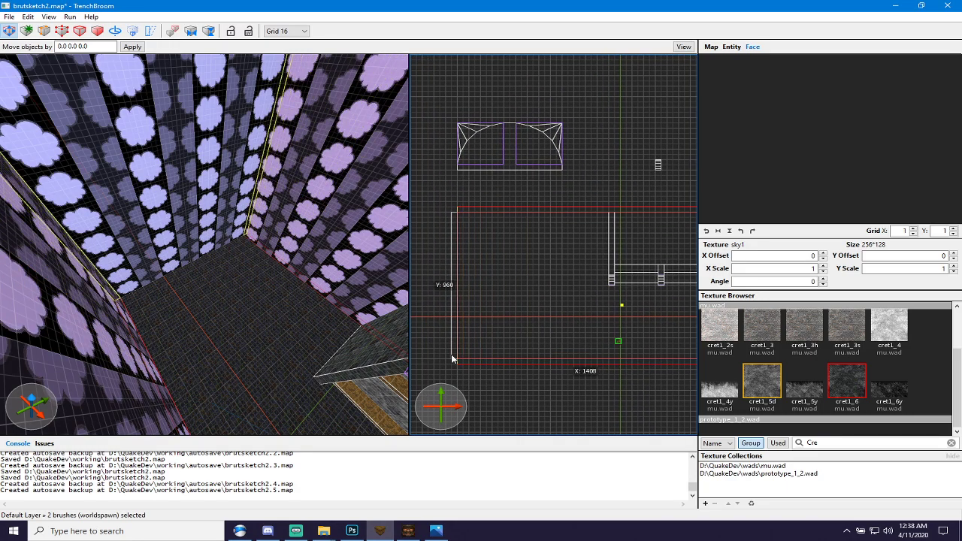
key(Escape)
Copy both halfpipe_backpiece groups outside the room and paste them into the open area beside the shelf structure.
mouse_move(249, 325)
right_down()
mouse_move(272, 235)
mouse_move(216, 314)
mouse_move(235, 414)
mouse_move(290, 307)
mouse_move(259, 382)
mouse_move(215, 351)
mouse_move(262, 359)
mouse_move(269, 338)
mouse_move(247, 379)
mouse_move(328, 273)
right_up()
click(323, 264)
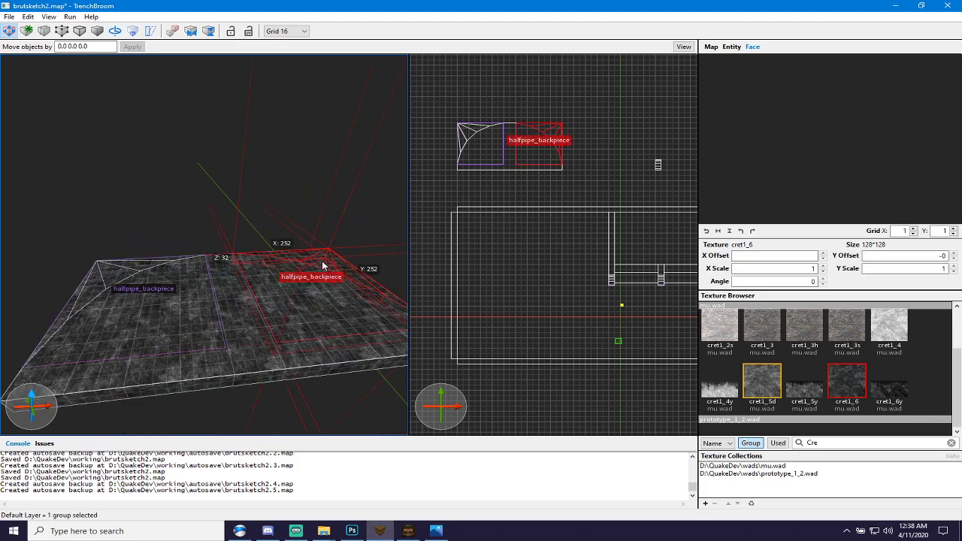
ctrl+click(160, 265)
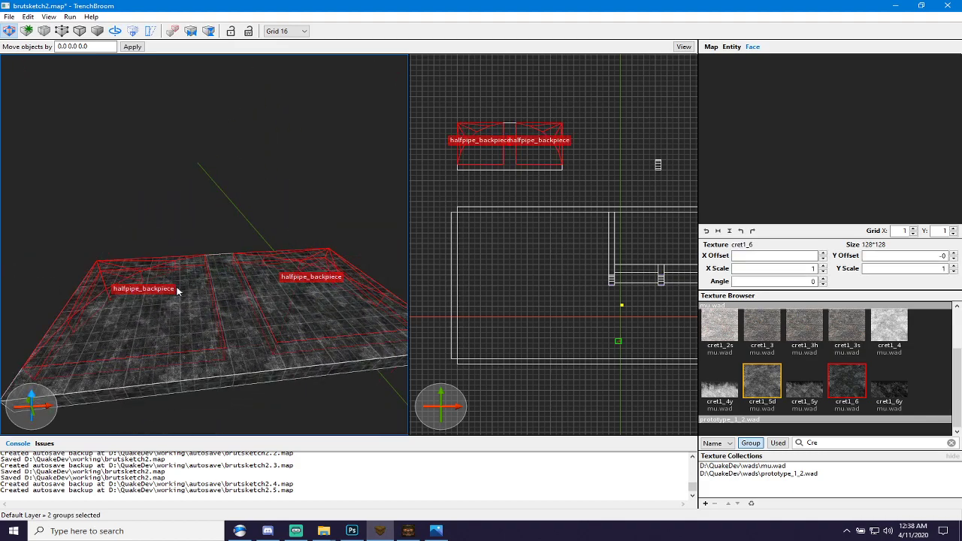
right_drag(177, 291, 209, 287)
key(s)
click(298, 251)
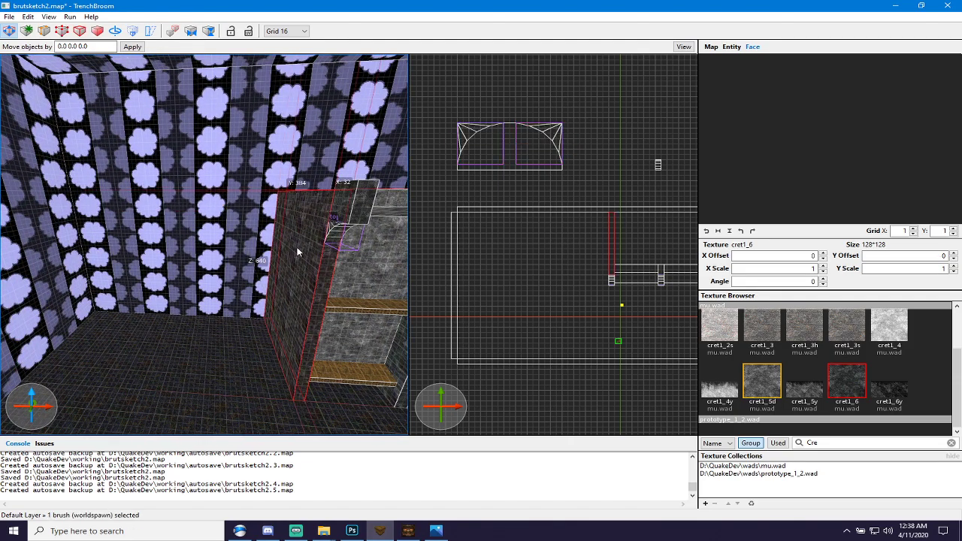
key(ctrl+v)
drag(593, 222, 585, 253)
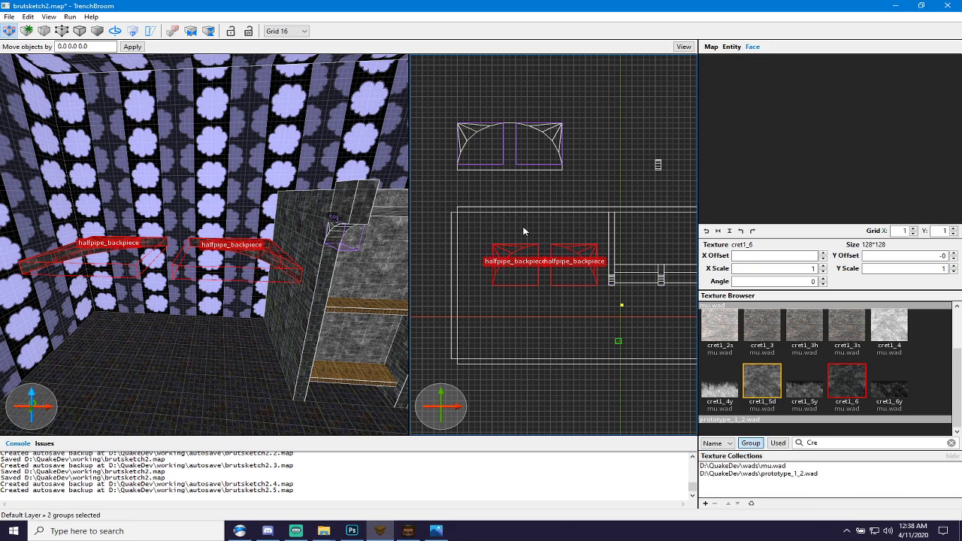
Open the pasted halfpipe_backpiece group nearest the shelf structure and select all of its brushes.
scroll(269, 265, up, 2)
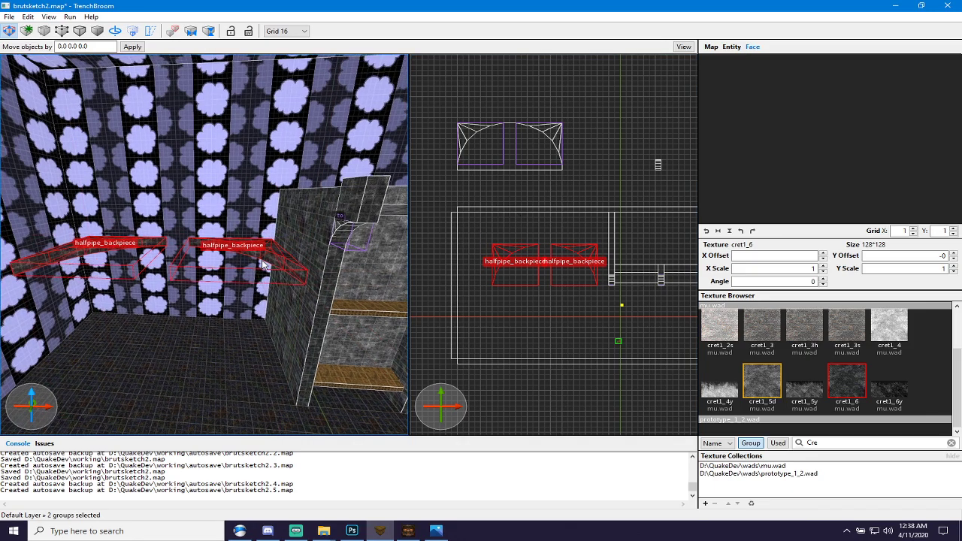
right_drag(269, 265, 263, 305)
scroll(264, 218, down, 5)
key(a)
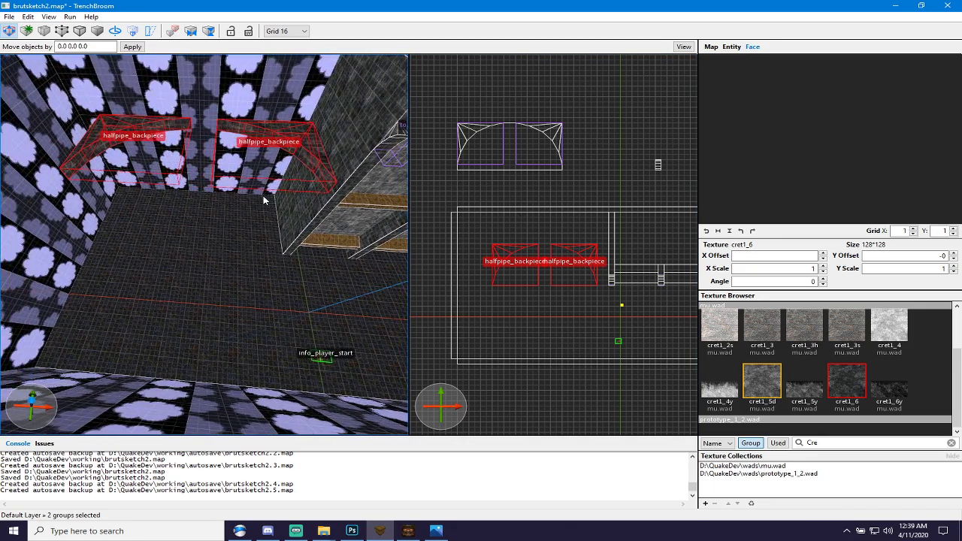
click(291, 147)
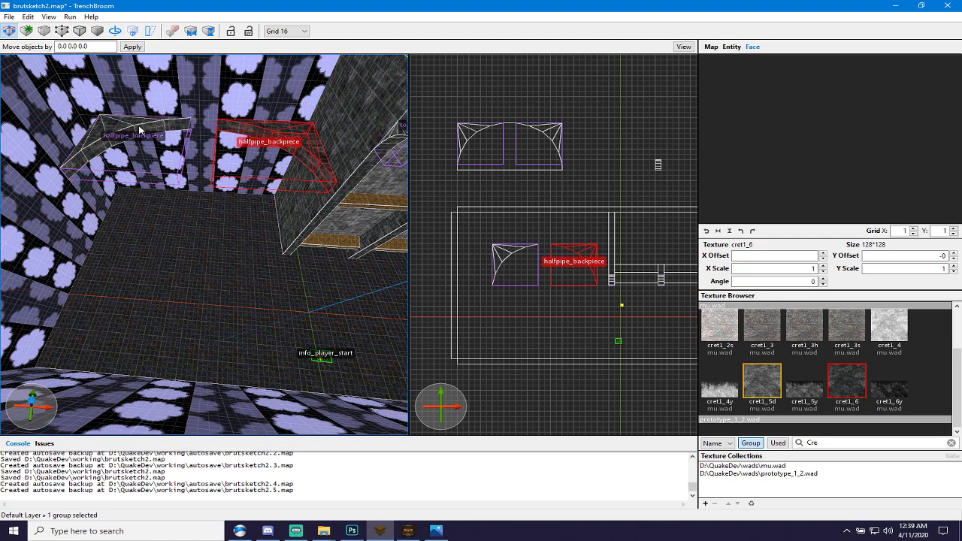
ctrl+click(139, 126)
double_click(288, 150)
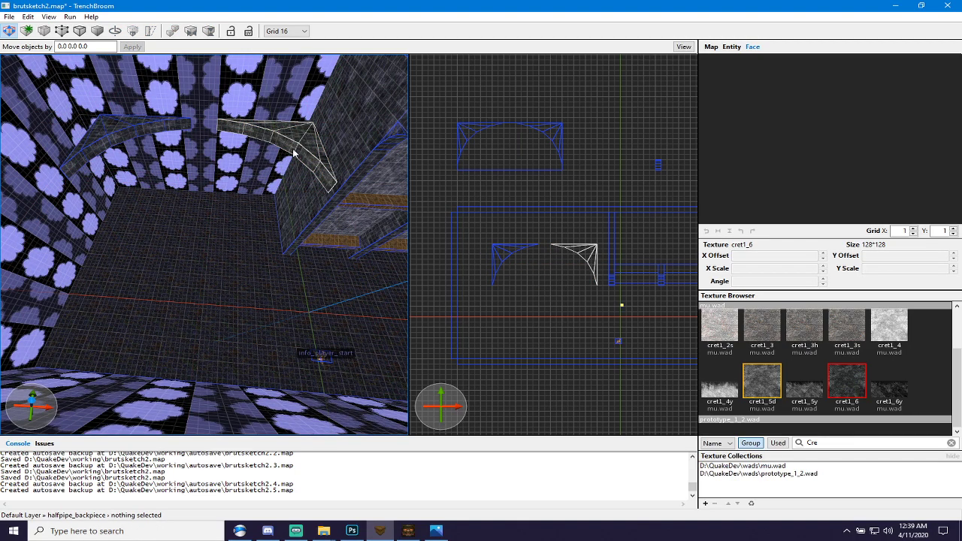
click(293, 152)
double_click(293, 151)
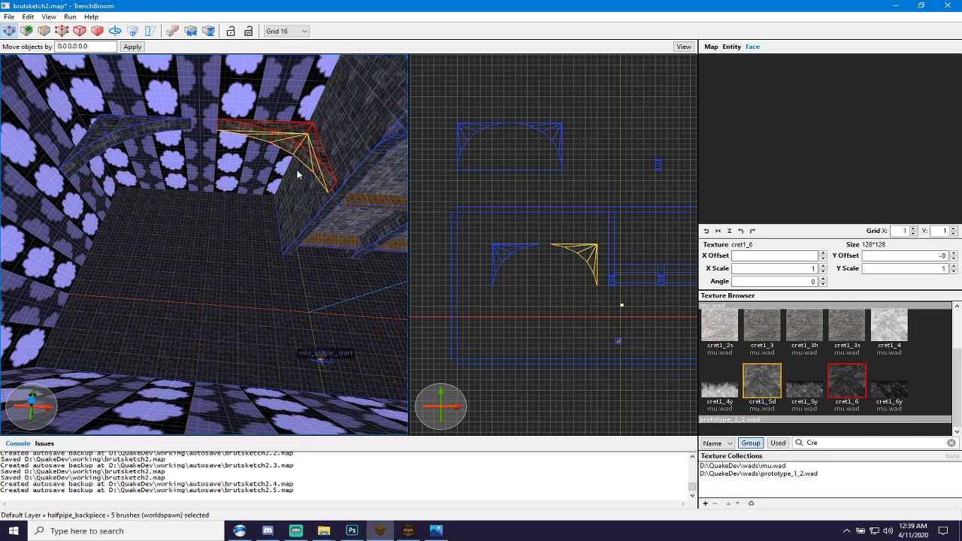
Stretch the selected backpiece brushes down to the floor and raise their top to a total height of 672.
mouse_move(298, 172)
shift+mouse_down()
mouse_move(261, 271)
mouse_move(253, 256)
shift+mouse_up()
key(space)
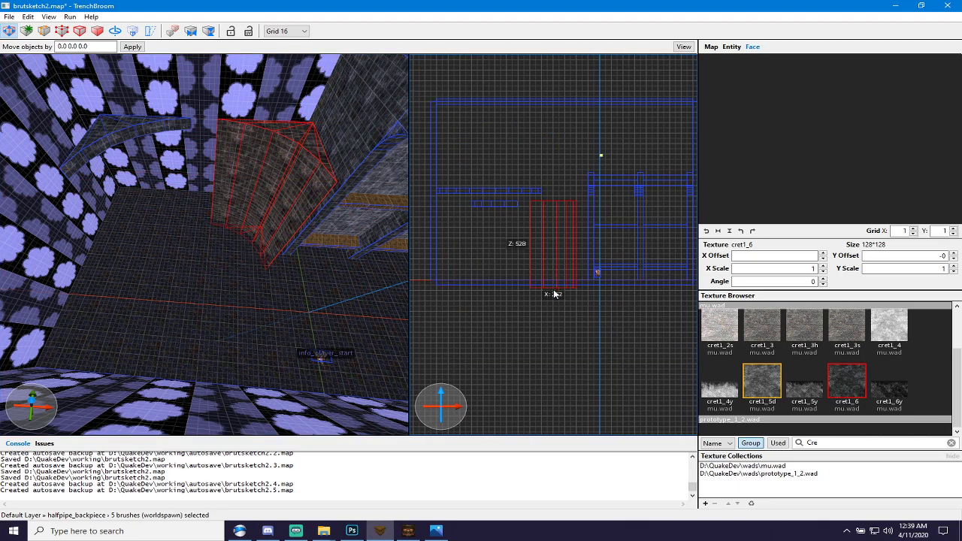
shift+drag(555, 294, 551, 286)
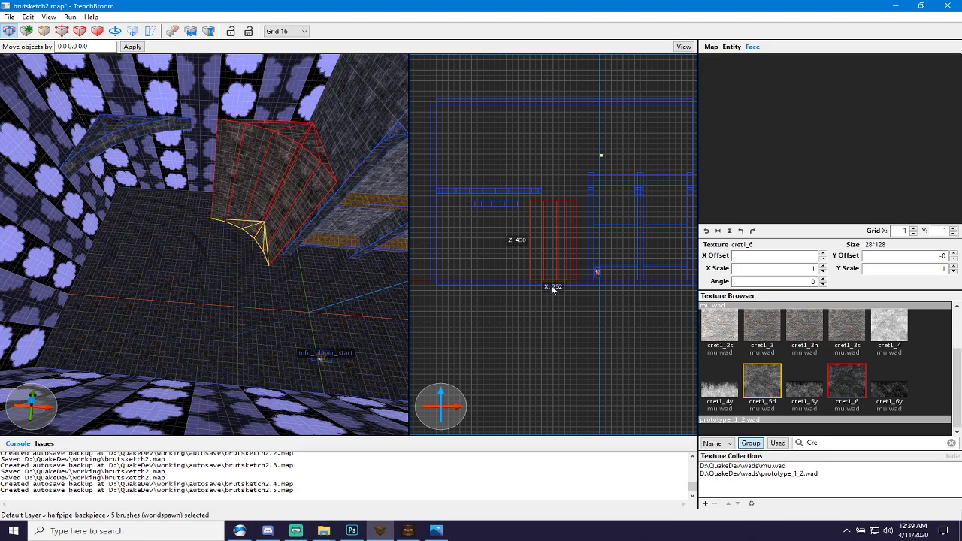
mouse_move(300, 200)
alt+right_down()
mouse_move(332, 177)
mouse_move(308, 175)
alt+right_up()
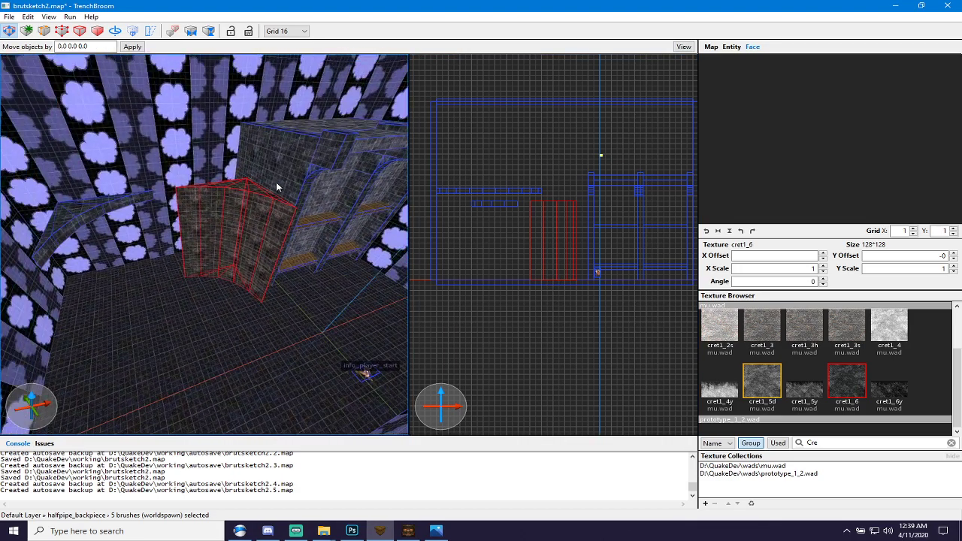
mouse_move(241, 186)
shift+mouse_down()
mouse_move(245, 123)
mouse_move(241, 134)
mouse_move(230, 120)
shift+mouse_up()
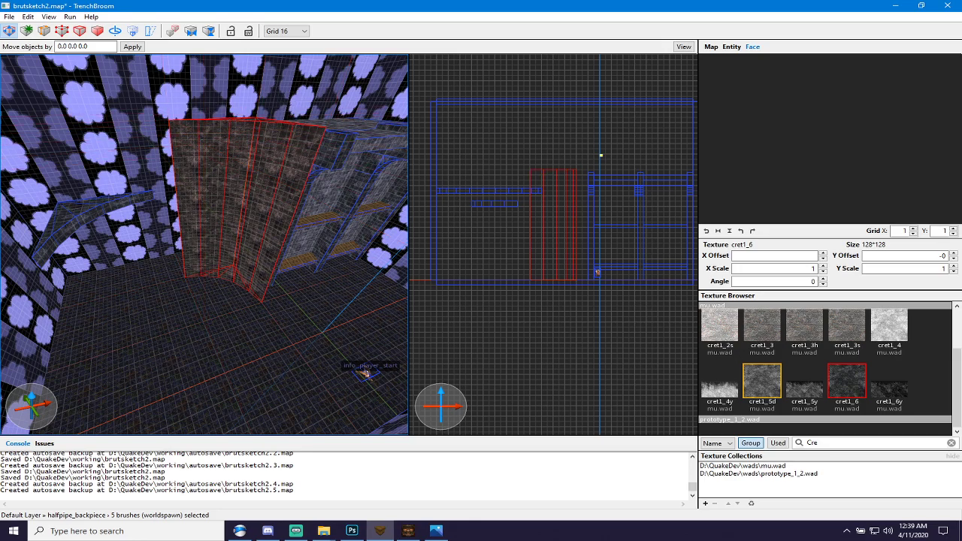
Switch to the reference drawing in Photos and examine the building's towers and curved concrete forms up close.
key(alt+Tab)
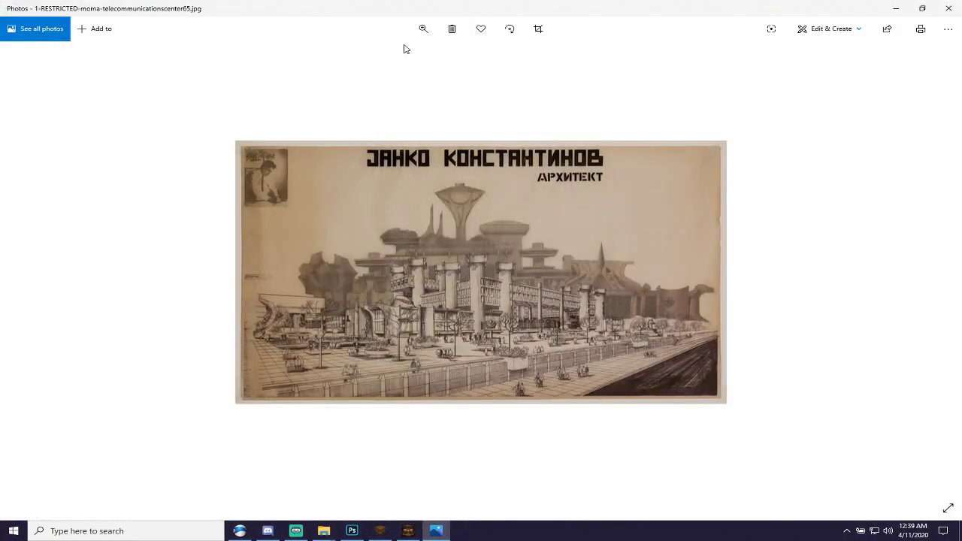
click(422, 30)
drag(369, 56, 462, 63)
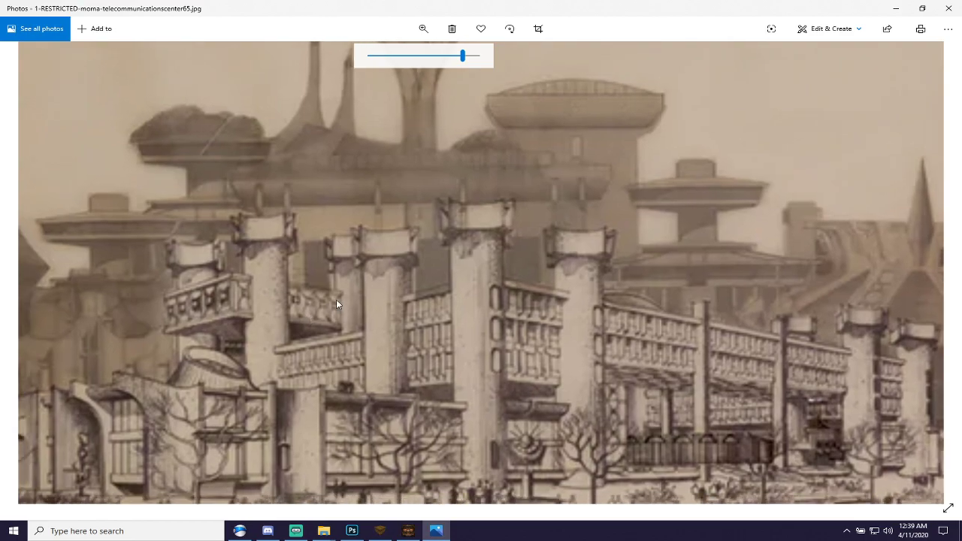
drag(336, 299, 467, 129)
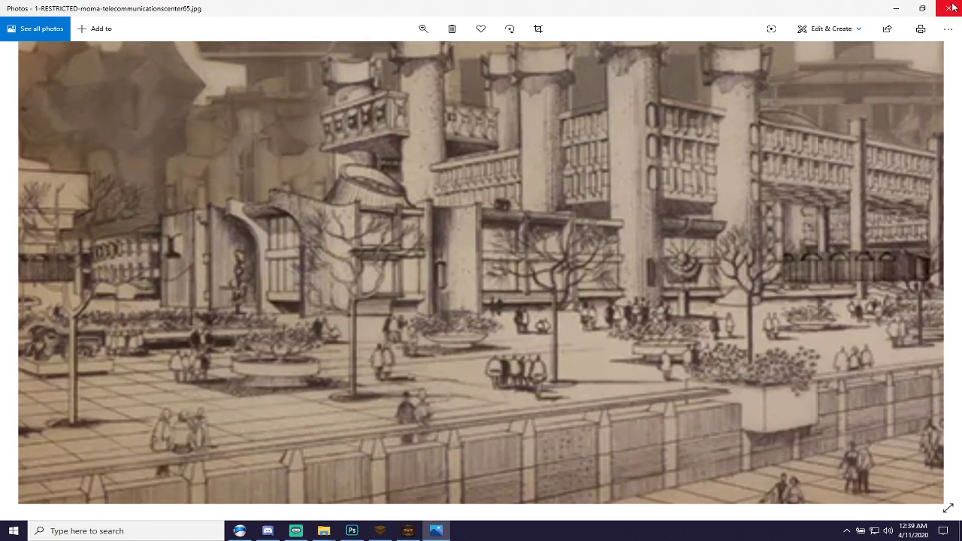
click(896, 8)
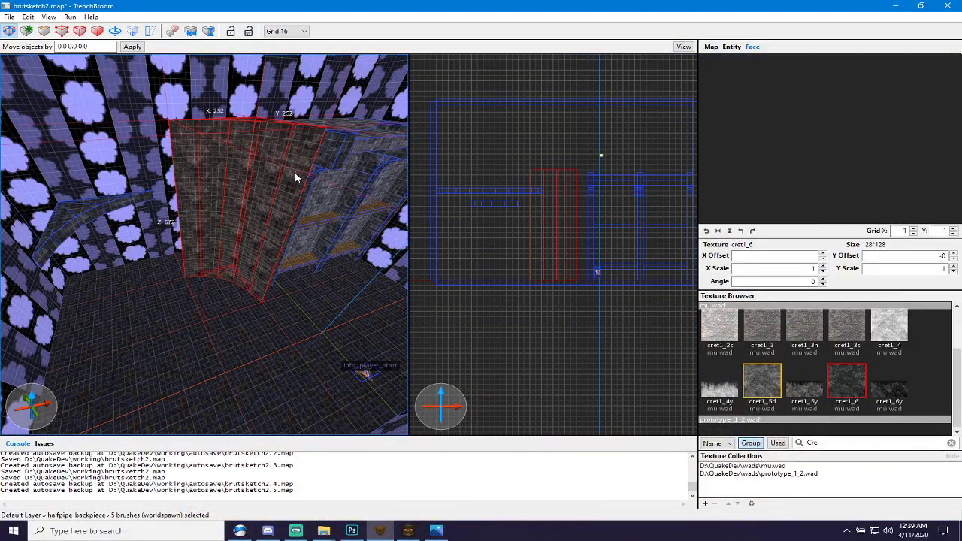
Raise the top of the stretched backpiece brushes to a total height of 704.
mouse_move(295, 177)
right_down()
mouse_move(274, 163)
mouse_move(284, 172)
right_up()
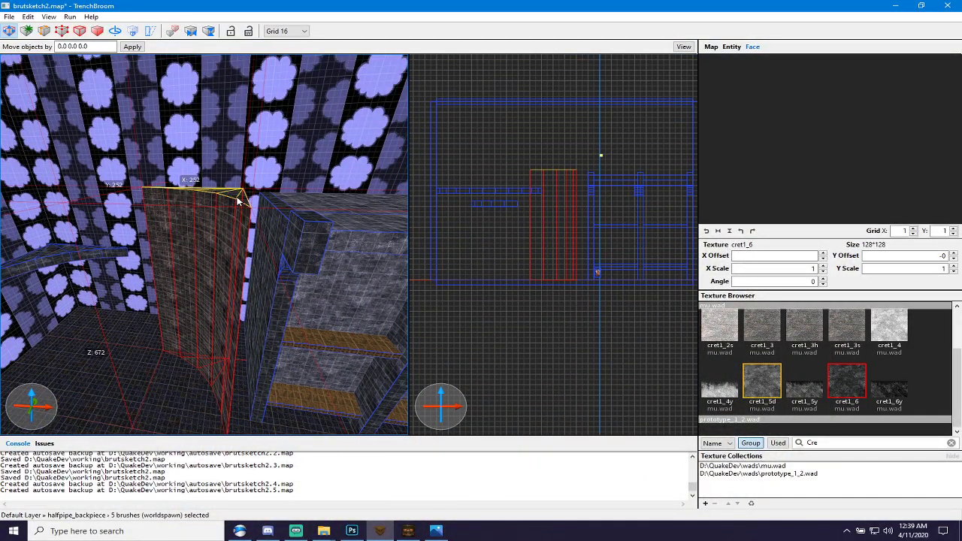
shift+drag(238, 200, 237, 180)
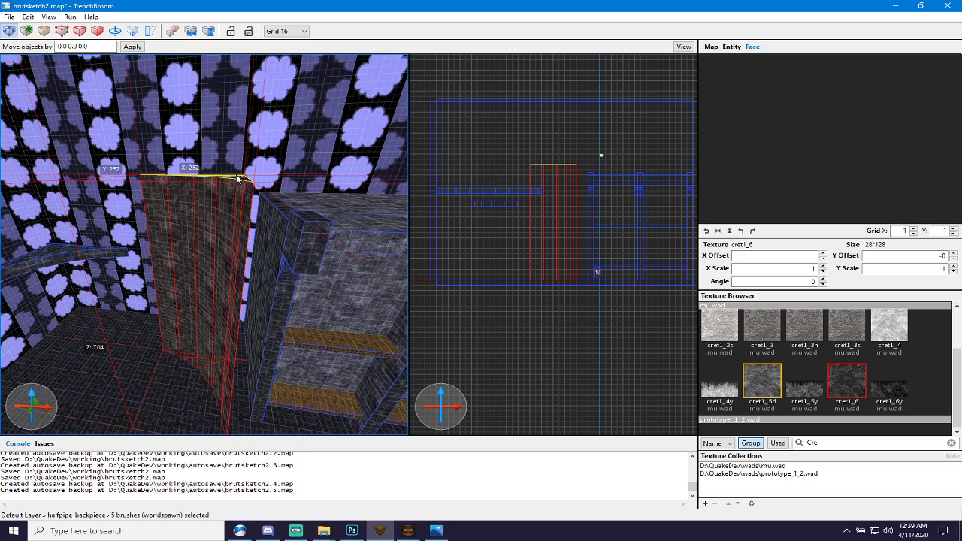
mouse_move(221, 203)
right_down()
mouse_move(231, 225)
mouse_move(209, 256)
right_up()
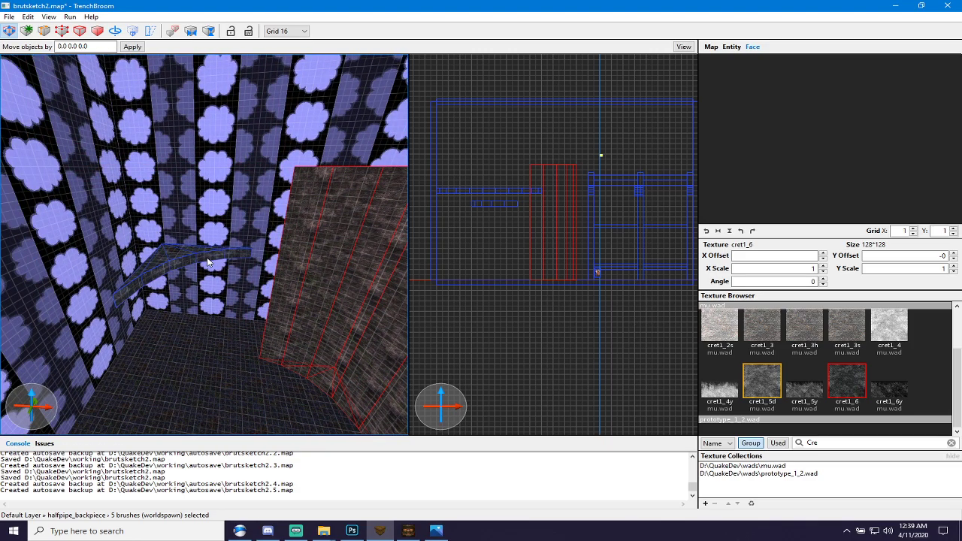
Close the edited group and duplicate the tall halfpipe_backpiece group nearest the shelf structure.
key(Escape)
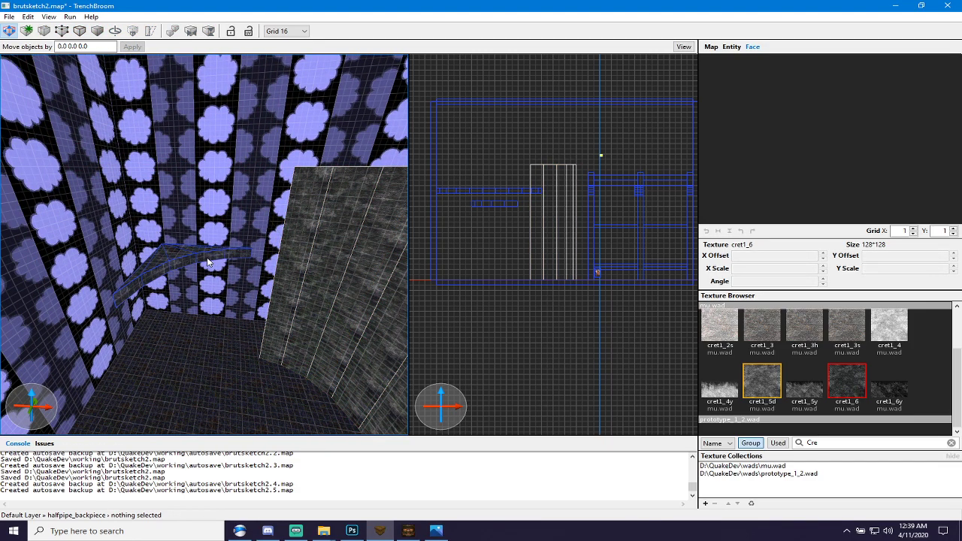
click(171, 256)
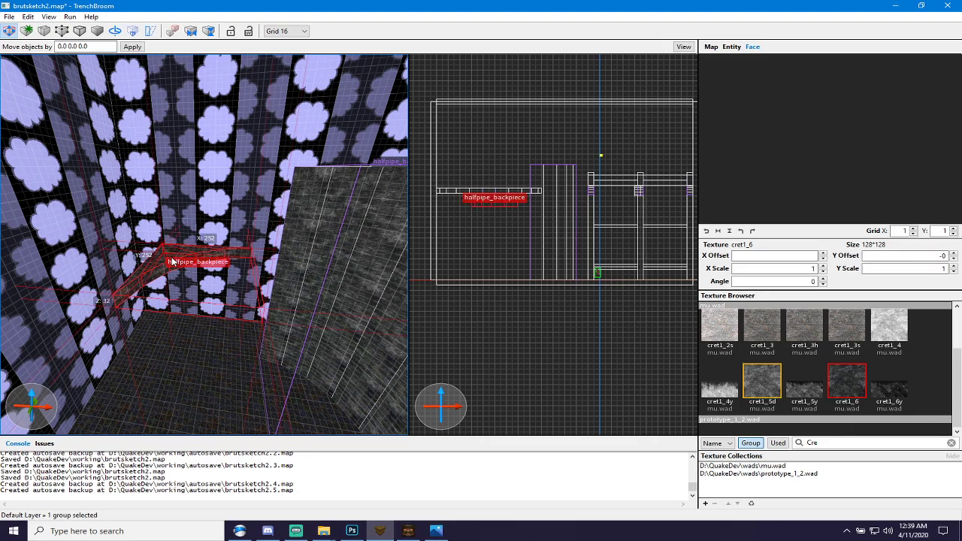
key(Escape)
click(334, 252)
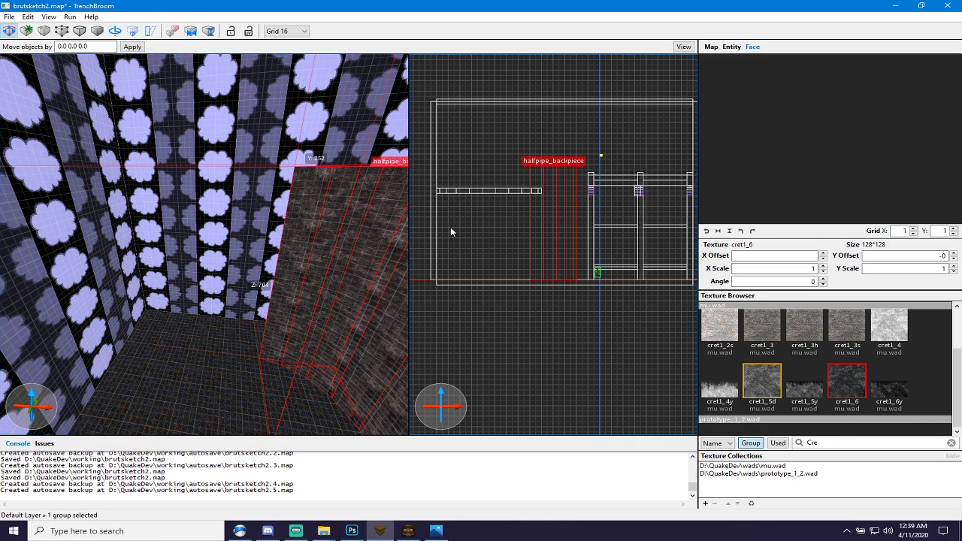
scroll(235, 216, up, 2)
mouse_move(235, 220)
right_down()
mouse_move(254, 262)
mouse_move(230, 223)
mouse_move(242, 229)
mouse_move(244, 215)
mouse_move(239, 221)
right_up()
key(ctrl+space)
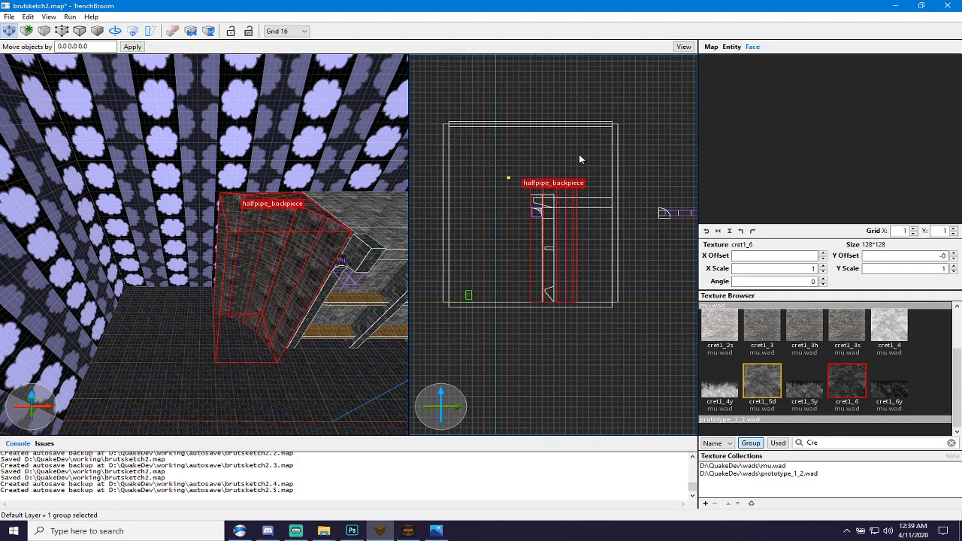
key(ctrl+space)
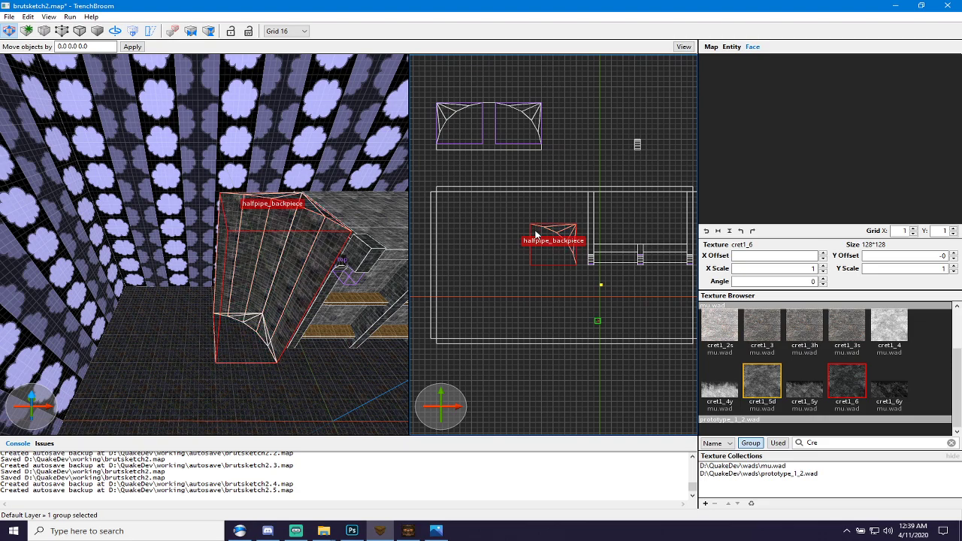
Place the duplicated backpiece group, mirrored, on the side of the original away from the shelves, leaving a narrow gap.
key(alt+Right)
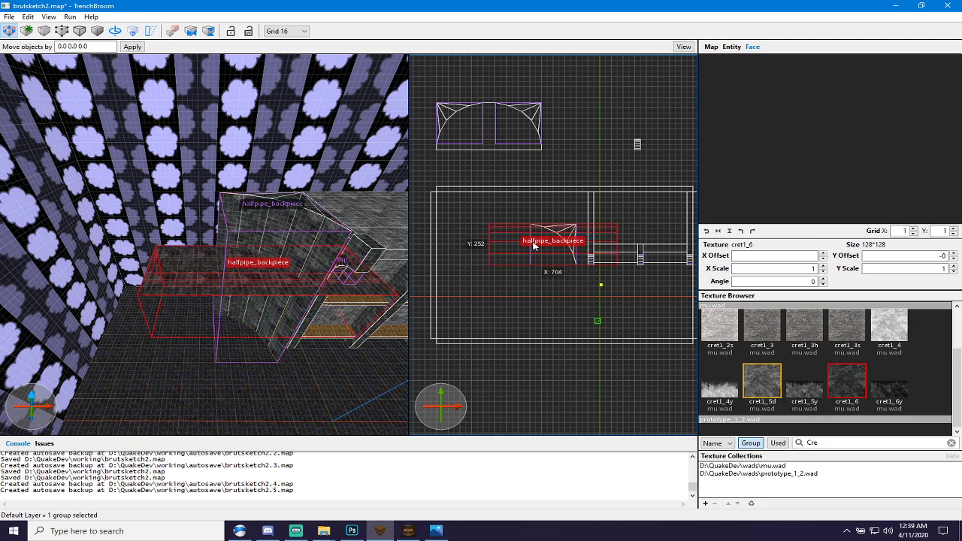
key(ctrl+z)
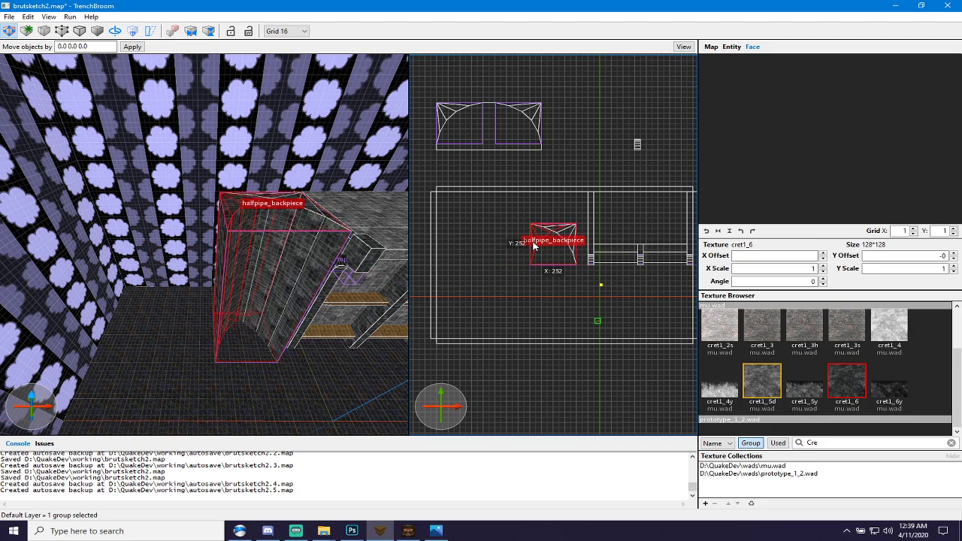
drag(539, 238, 481, 239)
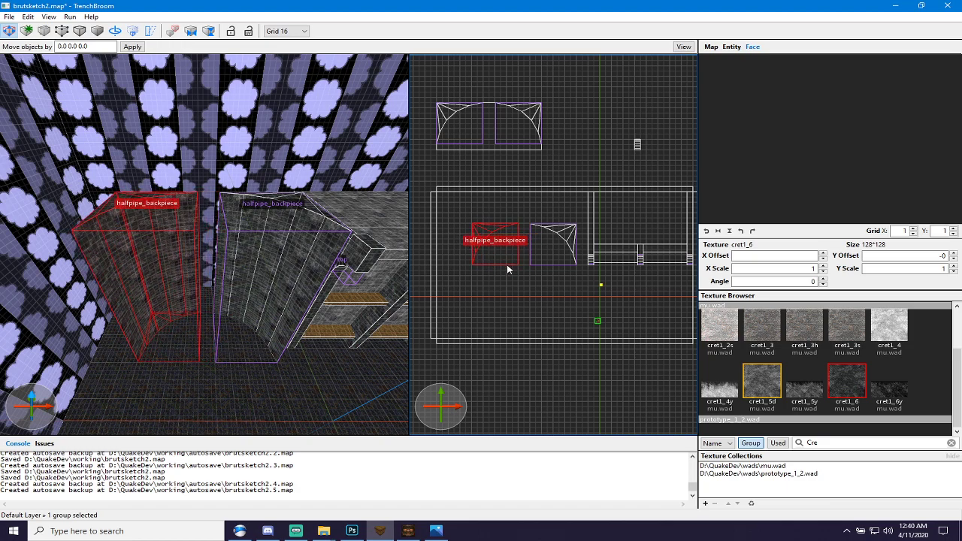
Select adjoining inner curved faces of the mirrored backpiece to compare their texture alignment.
key(Escape)
click(522, 288)
scroll(540, 260, up, 2)
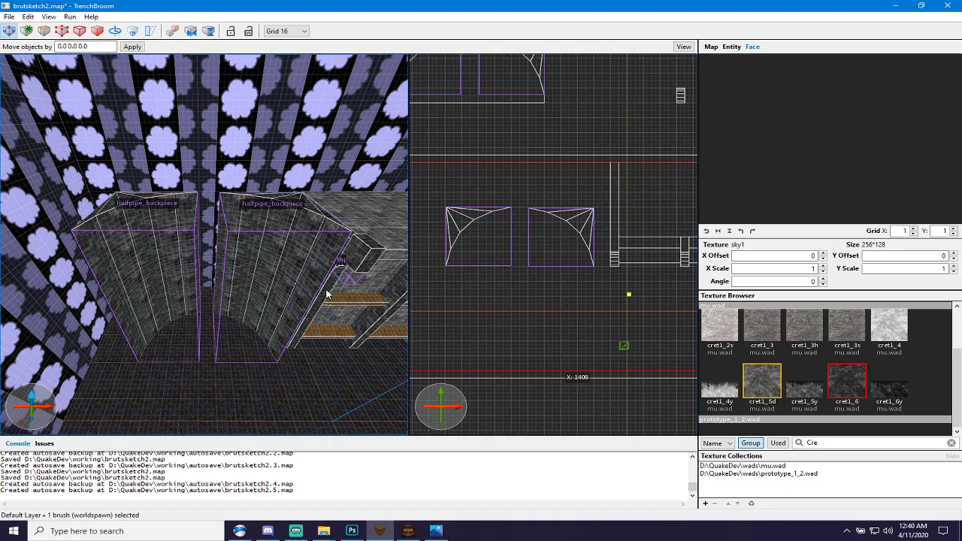
scroll(279, 272, up, 2)
scroll(178, 326, up, 3)
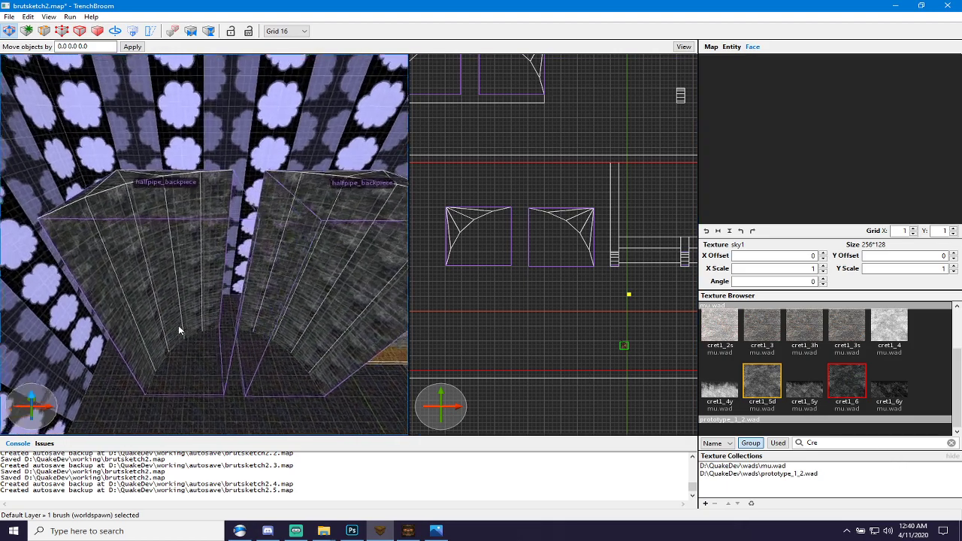
right_drag(178, 325, 125, 279)
shift+click(128, 268)
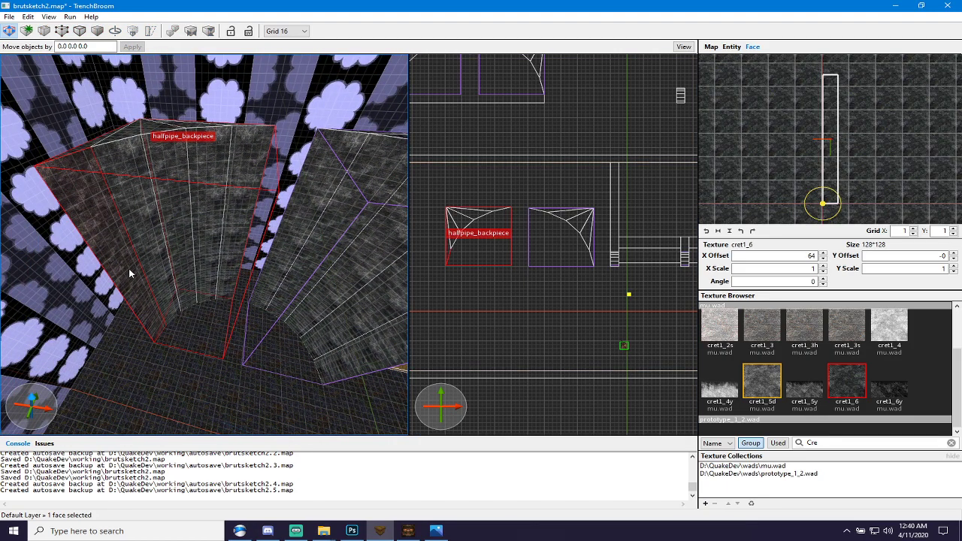
key(Escape)
shift+click(141, 244)
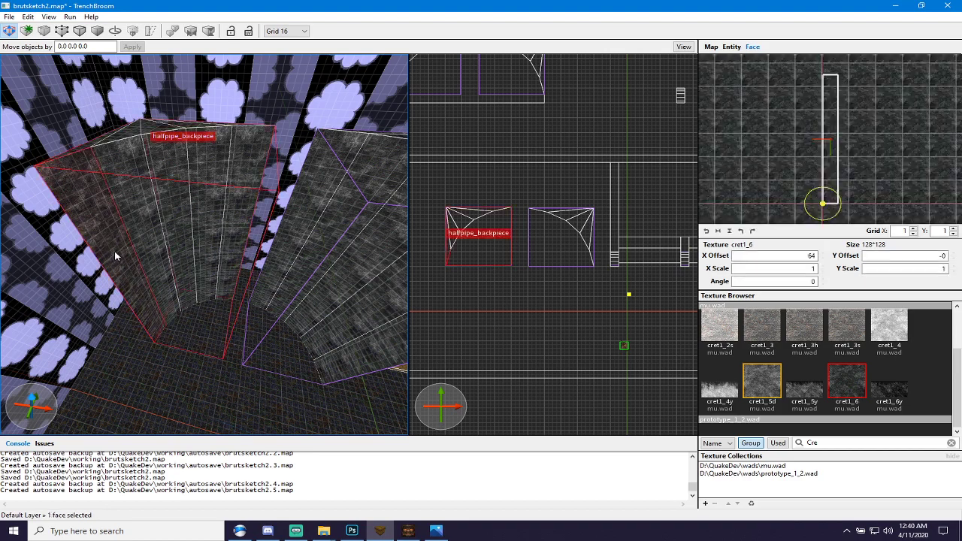
ctrl+shift+click(152, 239)
shift+click(180, 229)
ctrl+shift+click(197, 229)
ctrl+shift+click(155, 227)
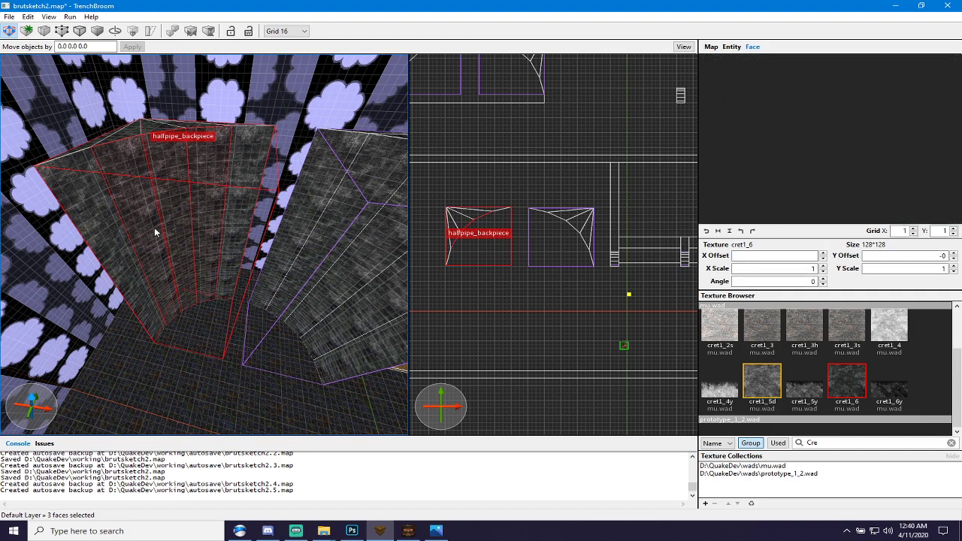
Carry the texture alignment face by face across the inner curve of the mirrored backpiece.
shift+click(156, 232)
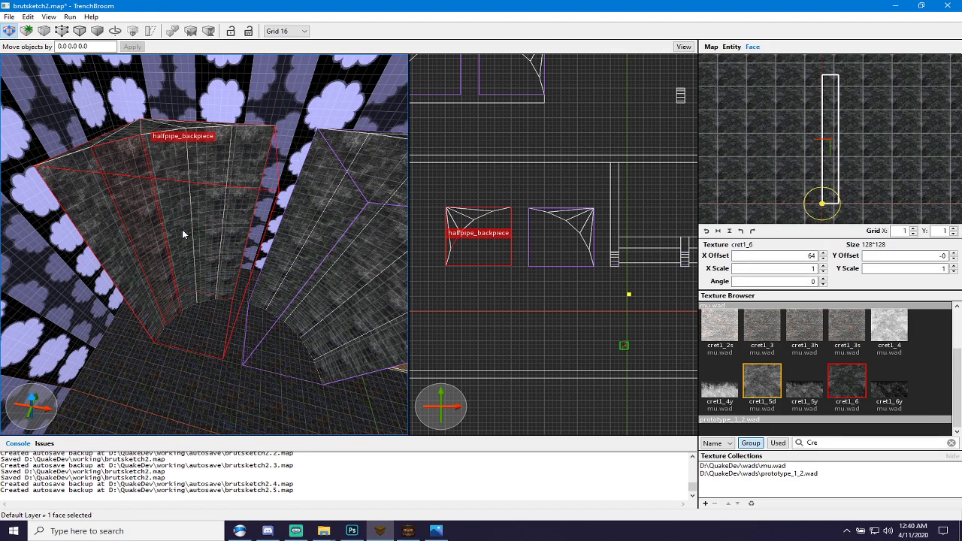
shift+click(119, 247)
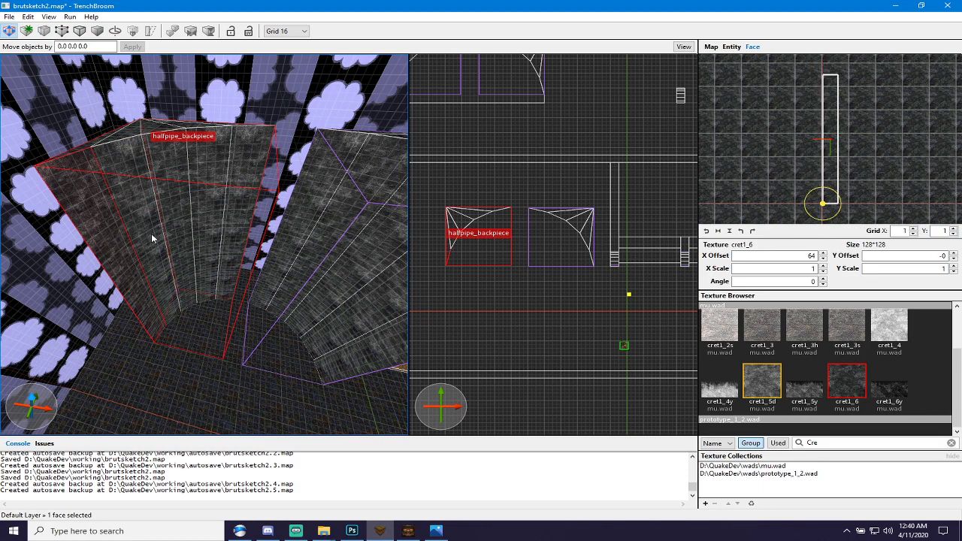
shift+click(173, 230)
shift+click(196, 224)
alt+shift+click(204, 220)
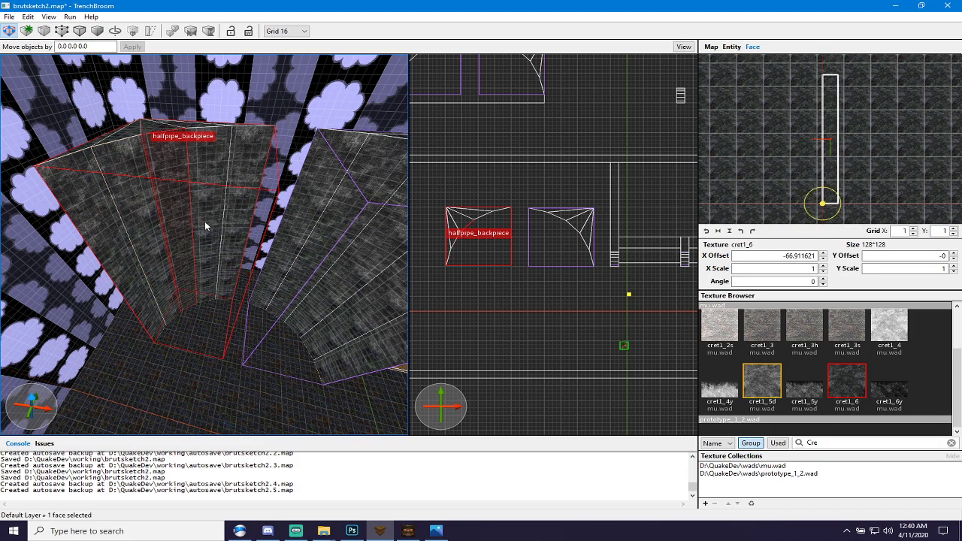
shift+click(235, 217)
shift+click(203, 216)
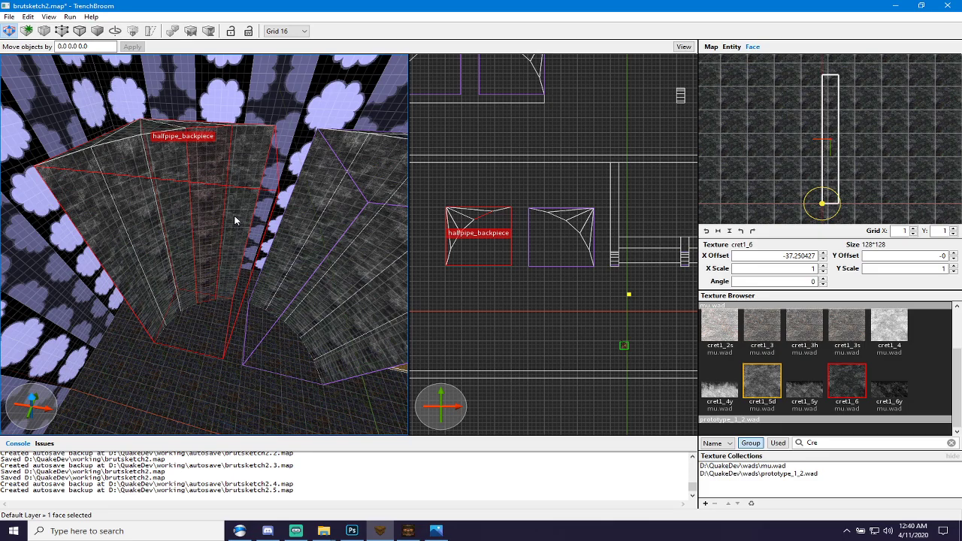
scroll(215, 232, up, 3)
mouse_move(215, 231)
right_down()
mouse_move(207, 241)
mouse_move(250, 172)
mouse_move(237, 214)
mouse_move(235, 184)
mouse_move(249, 226)
mouse_move(226, 218)
mouse_move(253, 221)
right_up()
key(Escape)
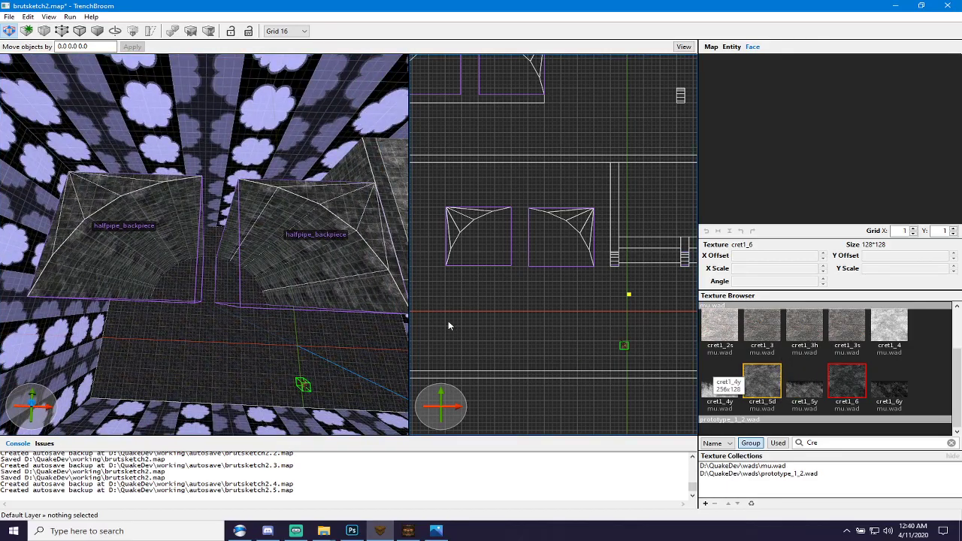
Apply the cret1_3h texture to both tall halfpipe_backpiece groups.
click(286, 237)
ctrl+click(112, 216)
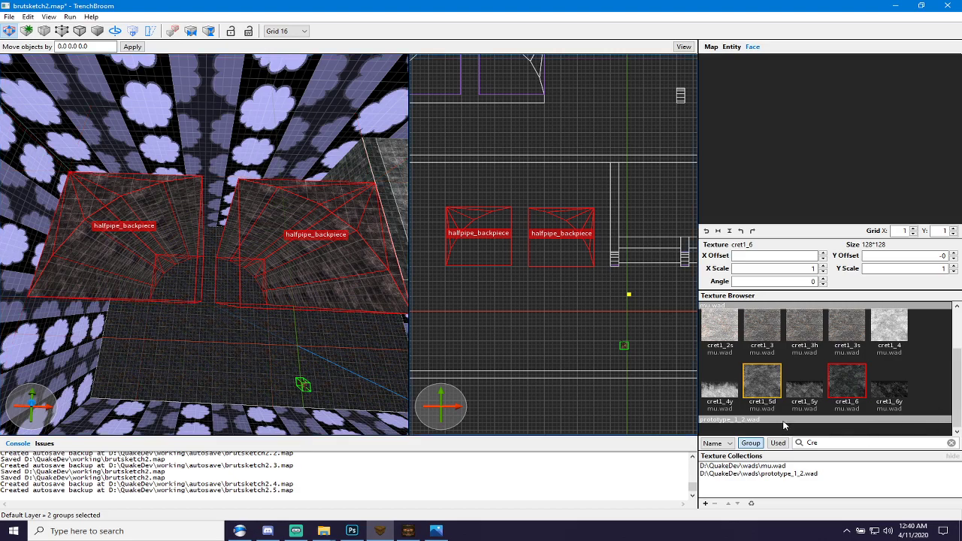
scroll(766, 360, up, 1)
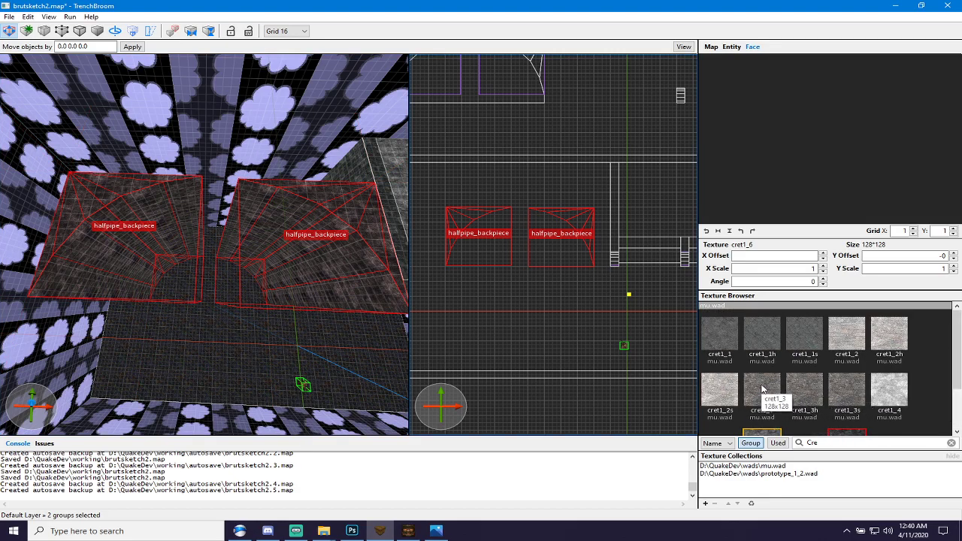
click(812, 381)
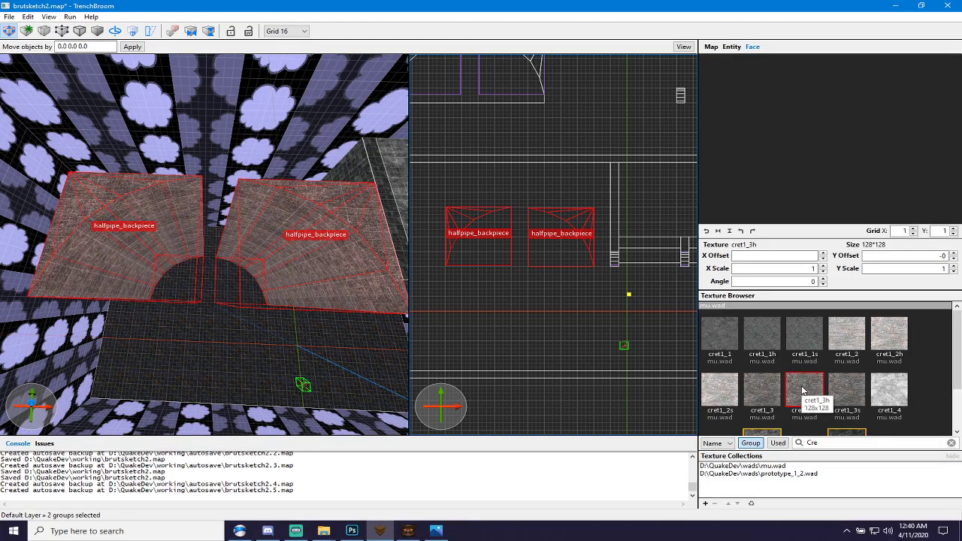
scroll(172, 283, up, 3)
mouse_move(172, 283)
right_down()
mouse_move(378, 325)
mouse_move(314, 280)
mouse_move(330, 293)
mouse_move(324, 337)
mouse_move(309, 295)
mouse_move(361, 278)
right_up()
key(a)
key(s)
key(d)
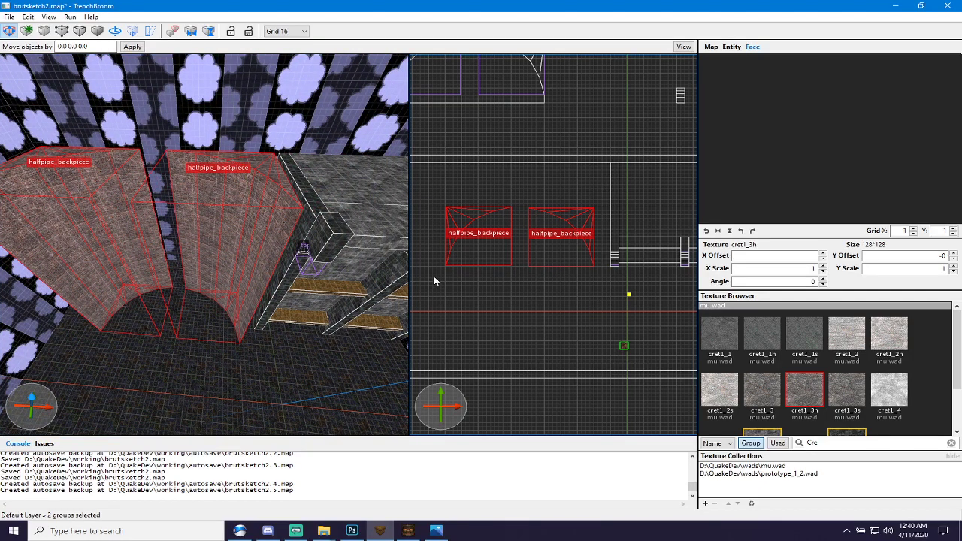
key(Escape)
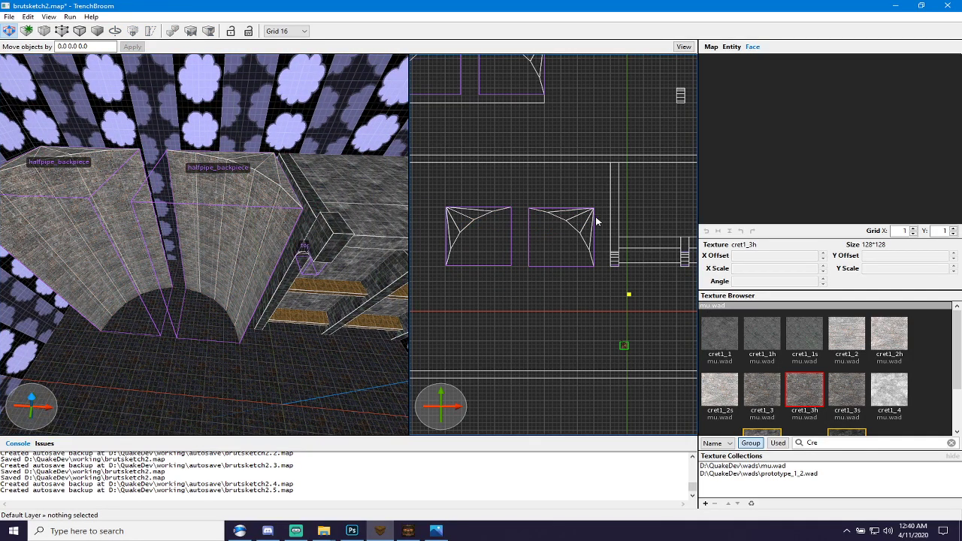
Draw a 64-unit-wide full-height brush between the backpiece and the shelf wall, and duplicate it to the pair's opposite side.
key(b)
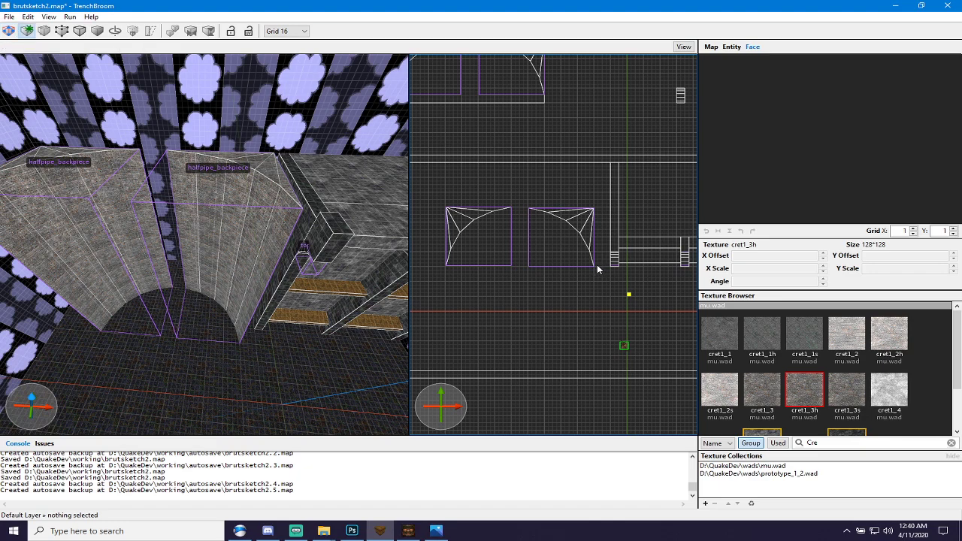
key(b)
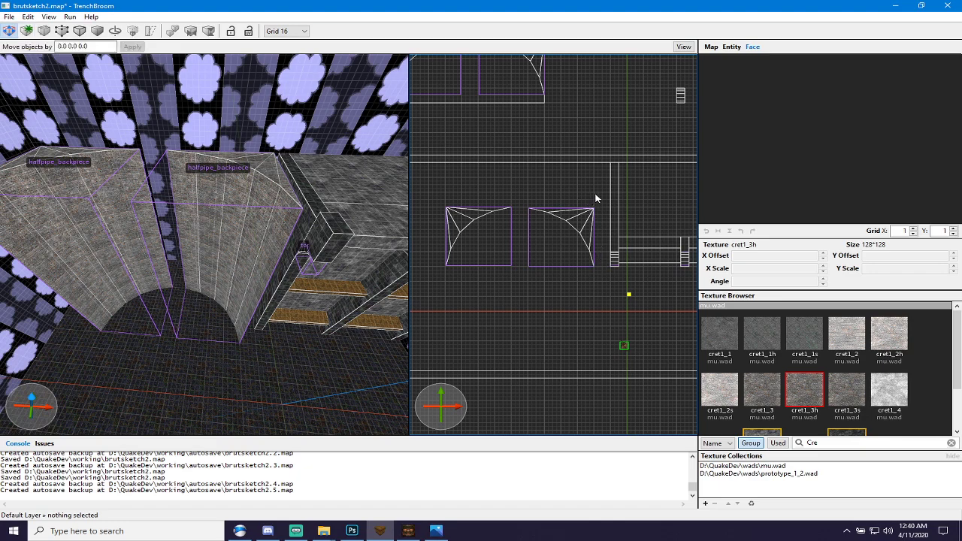
drag(594, 192, 606, 268)
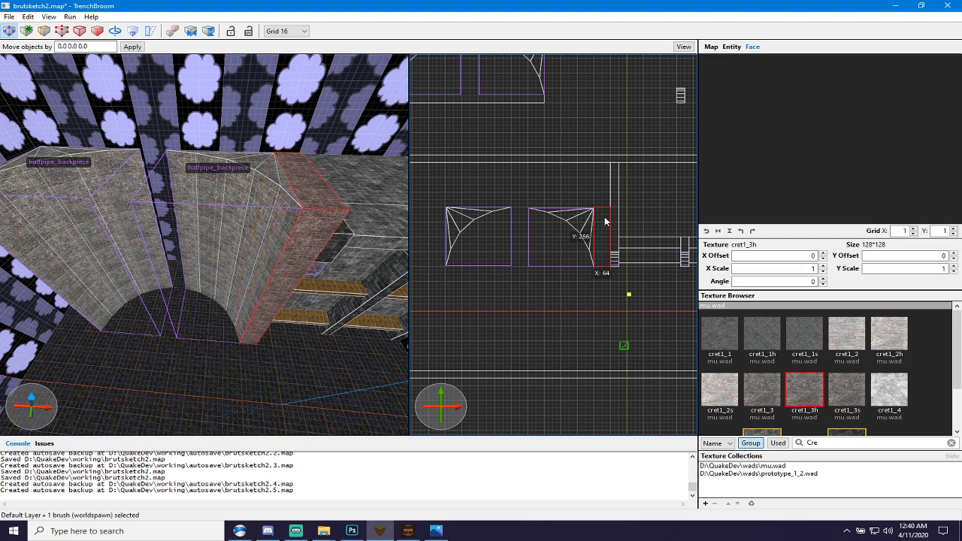
mouse_move(606, 217)
mouse_down()
mouse_move(546, 231)
mouse_move(442, 221)
mouse_move(441, 181)
mouse_up()
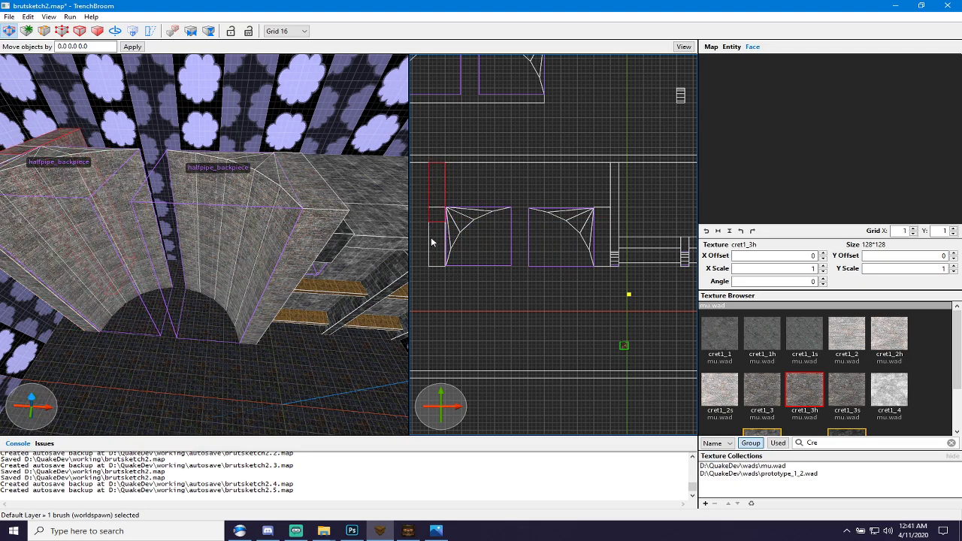
Stretch the brush behind the backpieces across the full width of the half-pipe, filling the space to the room wall.
drag(448, 202, 614, 201)
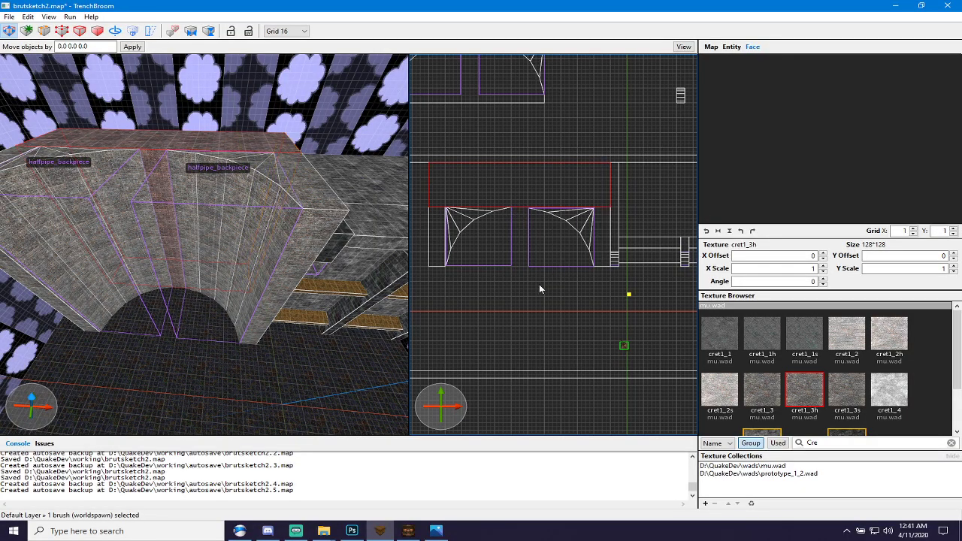
key(Escape)
mouse_move(205, 298)
right_down()
mouse_move(223, 326)
mouse_move(225, 301)
mouse_move(180, 258)
mouse_move(147, 282)
mouse_move(170, 270)
mouse_move(251, 282)
right_up()
key(d)
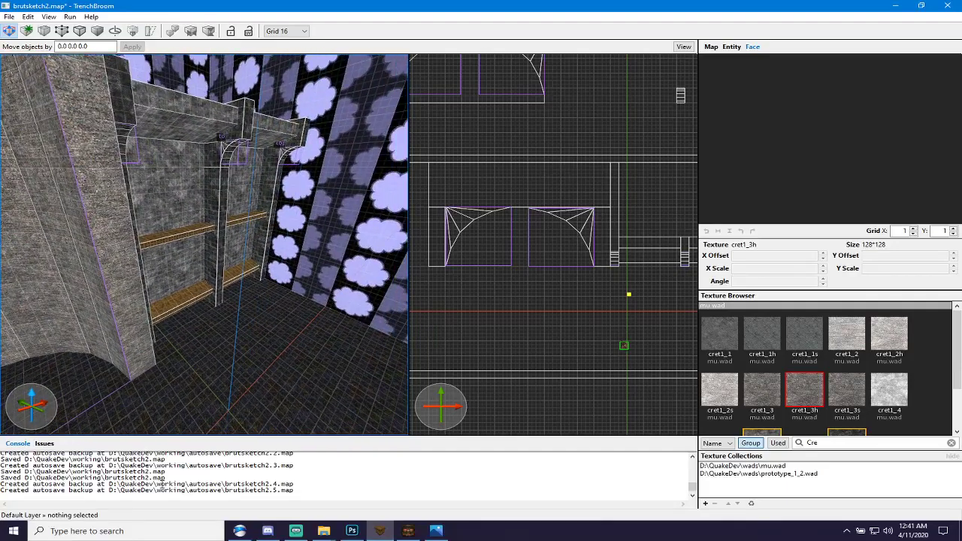
Switch to Photos and examine the towers and curved entrance forms in the telecommunications center drawing up close.
click(436, 531)
scroll(413, 348, up, 1)
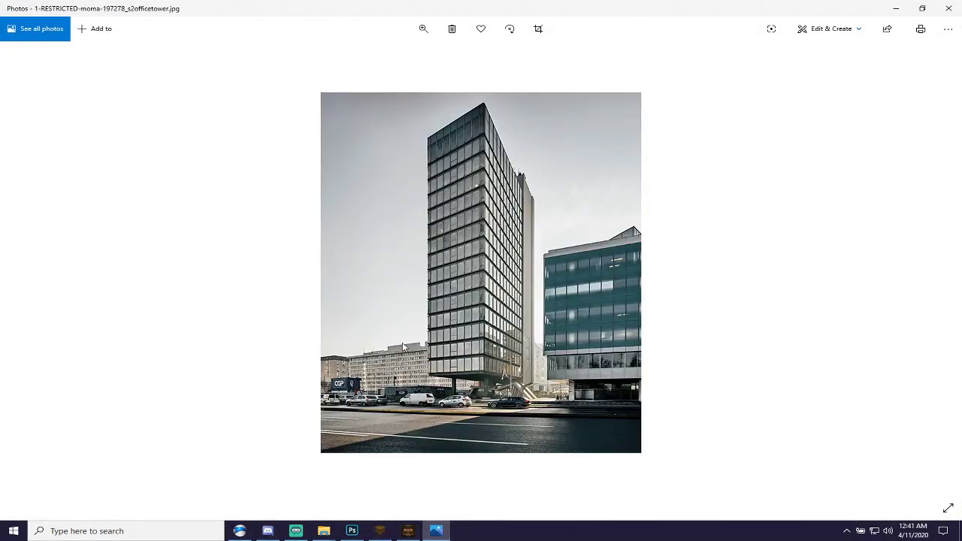
scroll(404, 345, down, 1)
click(423, 29)
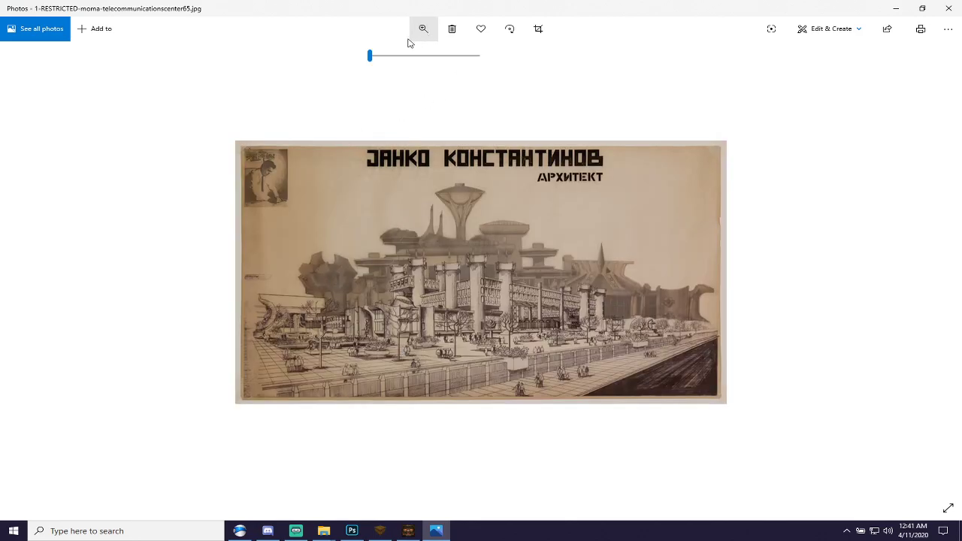
drag(370, 56, 482, 76)
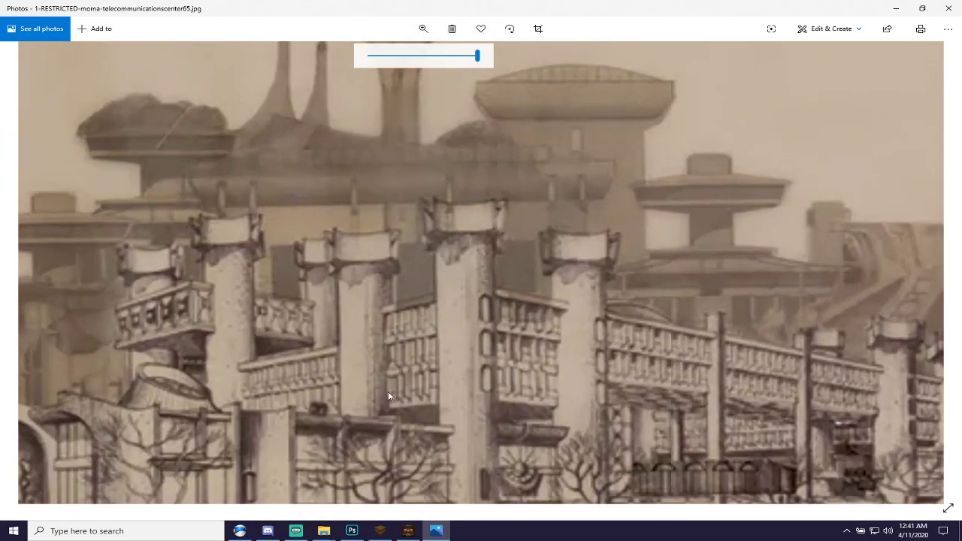
mouse_move(387, 390)
mouse_down()
mouse_move(555, 201)
mouse_move(830, 165)
mouse_move(766, 201)
mouse_up()
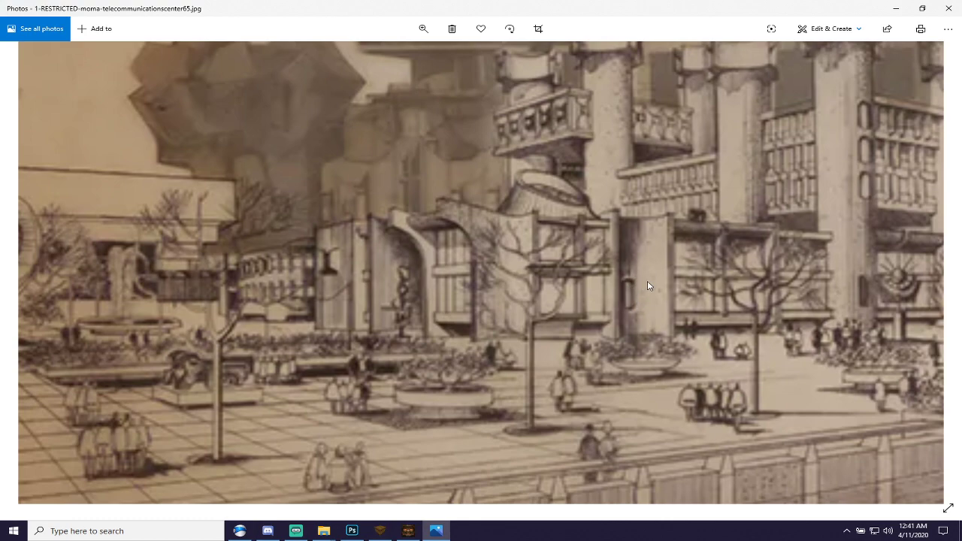
click(897, 7)
Return to TrenchBroom and examine the half-pipe's curved backpieces, side walls and top edge from several angles.
right_drag(131, 290, 99, 312)
key(s)
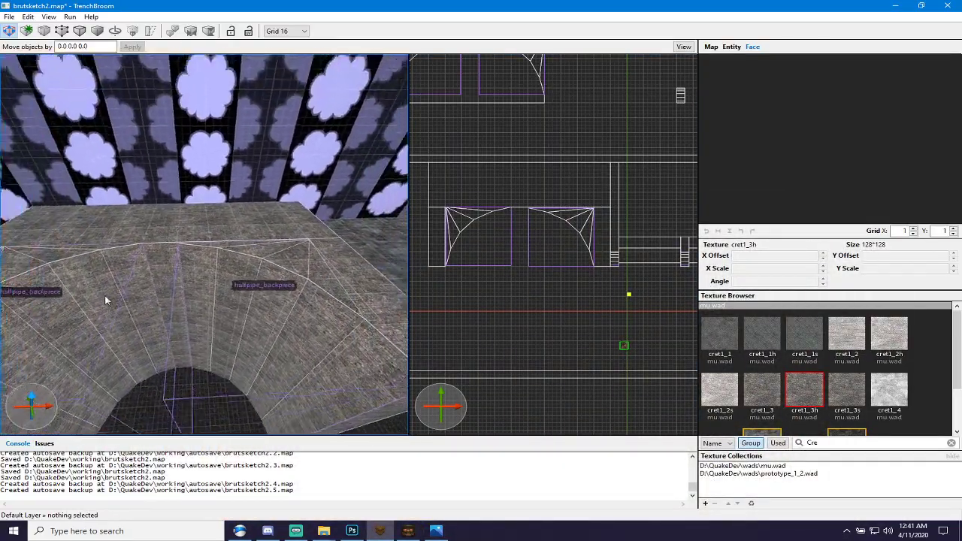
key(a)
key(w)
key(a)
key(a)
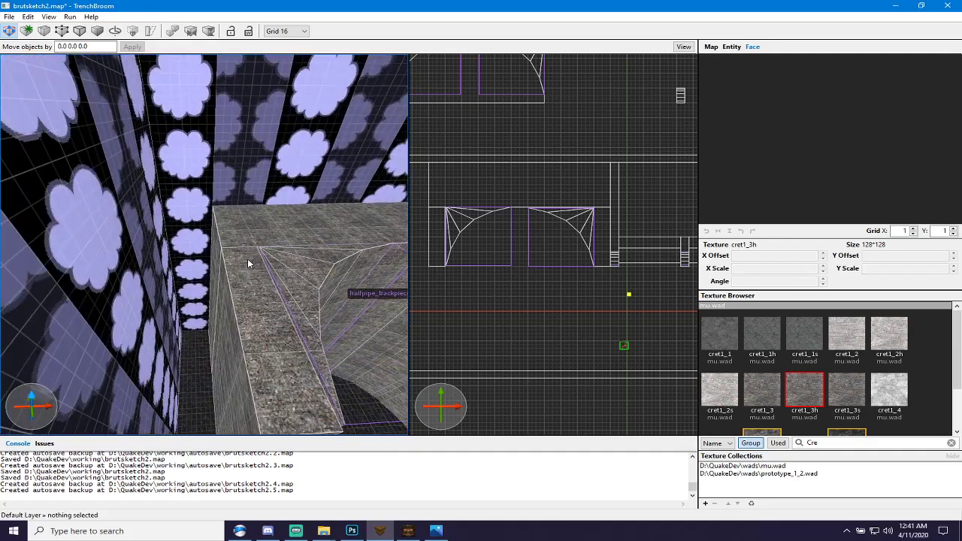
key(d)
right_drag(271, 271, 288, 256)
key(s)
key(a)
key(w)
key(s)
key(d)
key(w)
key(a)
key(a)
key(d)
key(d)
key(w)
key(s)
key(w)
key(s)
key(a)
key(w)
key(w)
key(s)
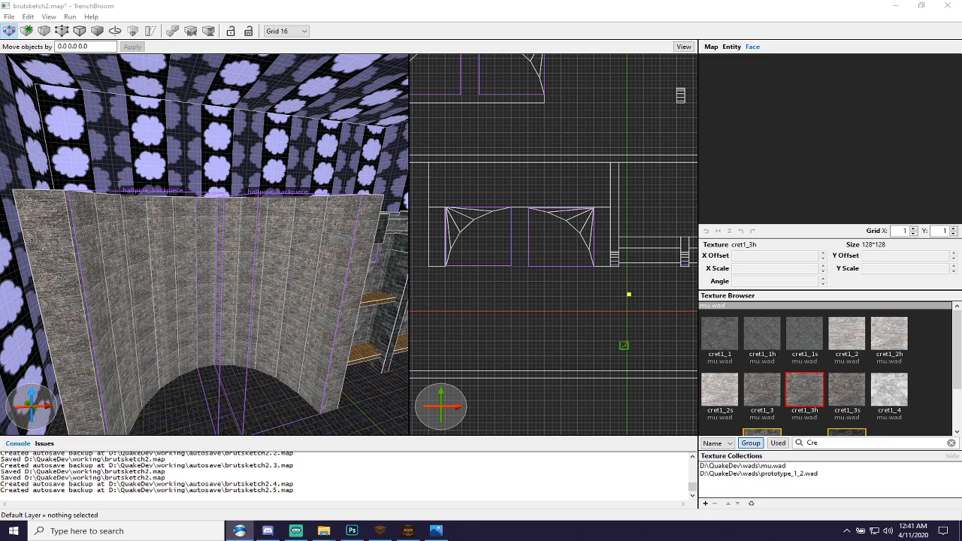
Examine the half-pipe together with the adjoining shelves from farther back in the room.
right_drag(355, 262, 338, 285)
key(s)
key(w)
key(s)
key(s)
key(w)
key(d)
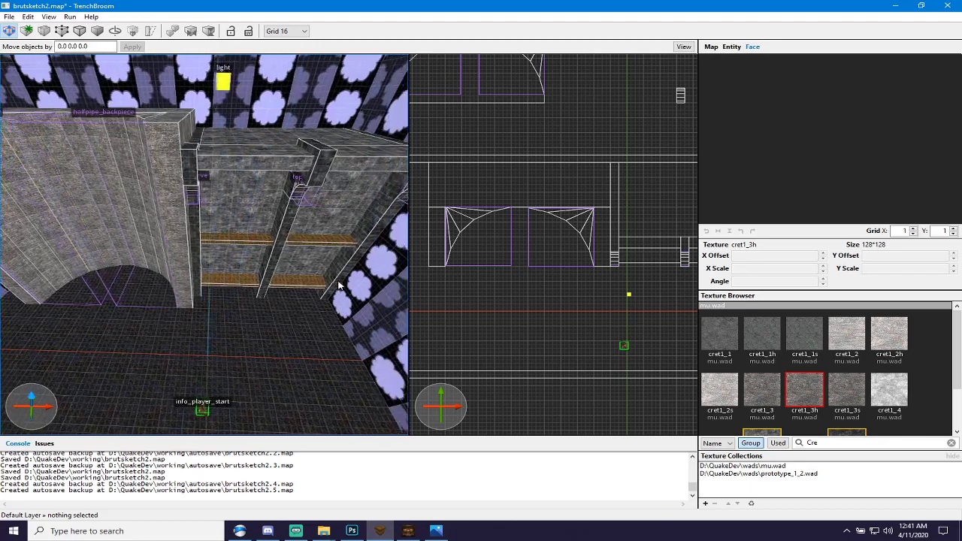
key(a)
Switch to Photos to view the whole telecommunications center drawing, and return to TrenchBroom.
click(433, 531)
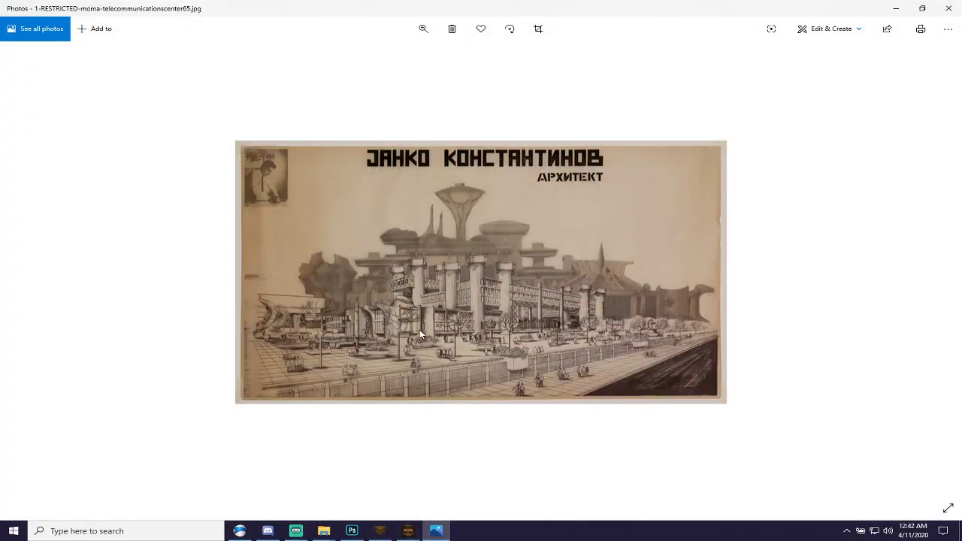
click(351, 530)
click(389, 533)
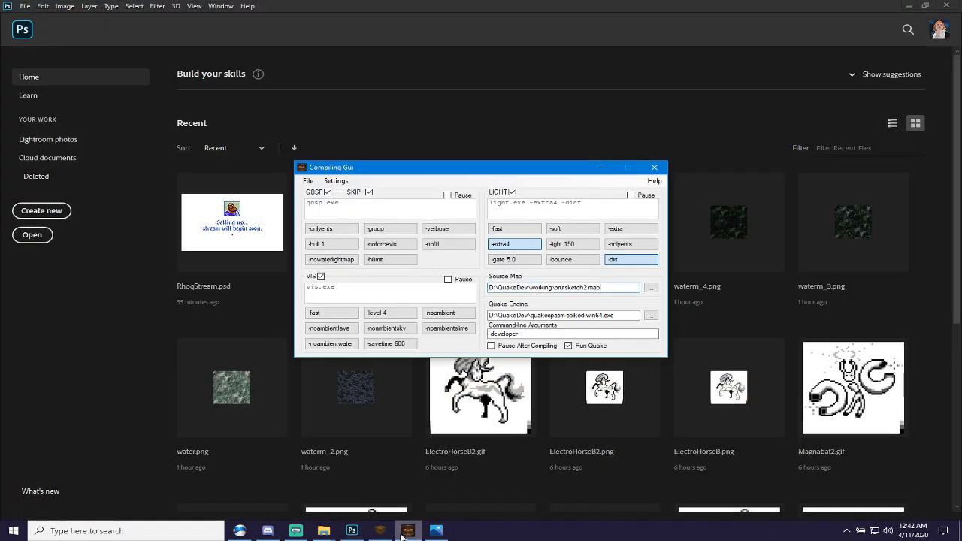
click(391, 530)
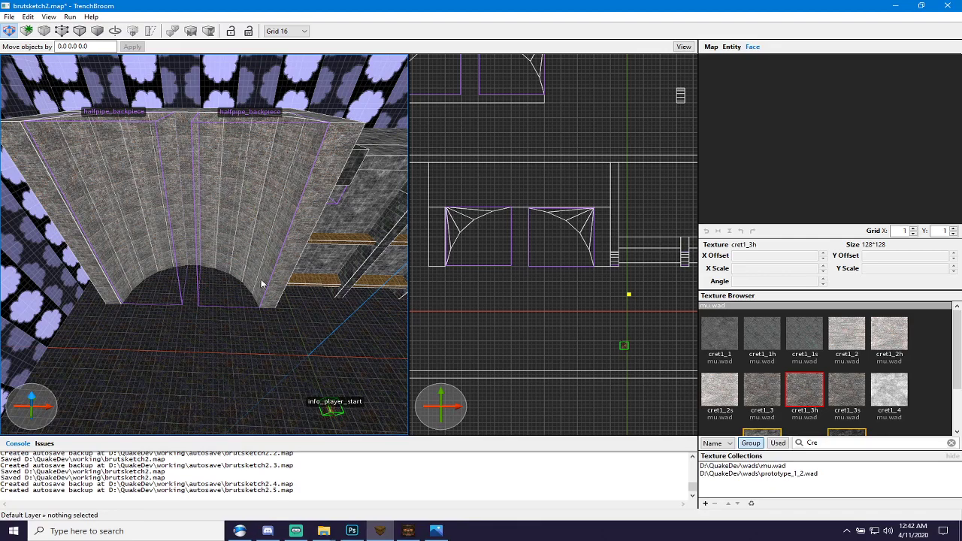
Set the grid to 4 and move the halfpipe_backpiece farther from the shelves flush against its side brush.
ctrl+click(201, 189)
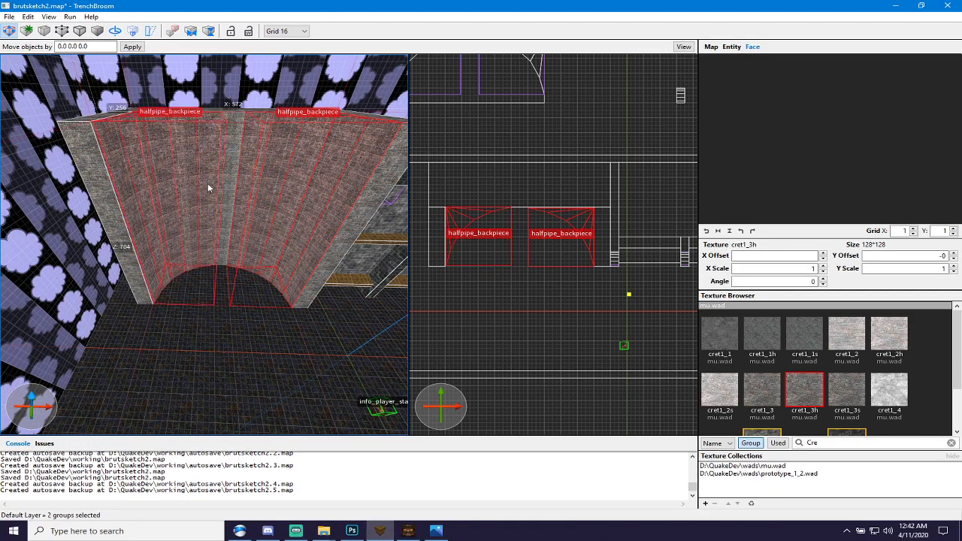
ctrl+click(230, 172)
scroll(461, 241, up, 2)
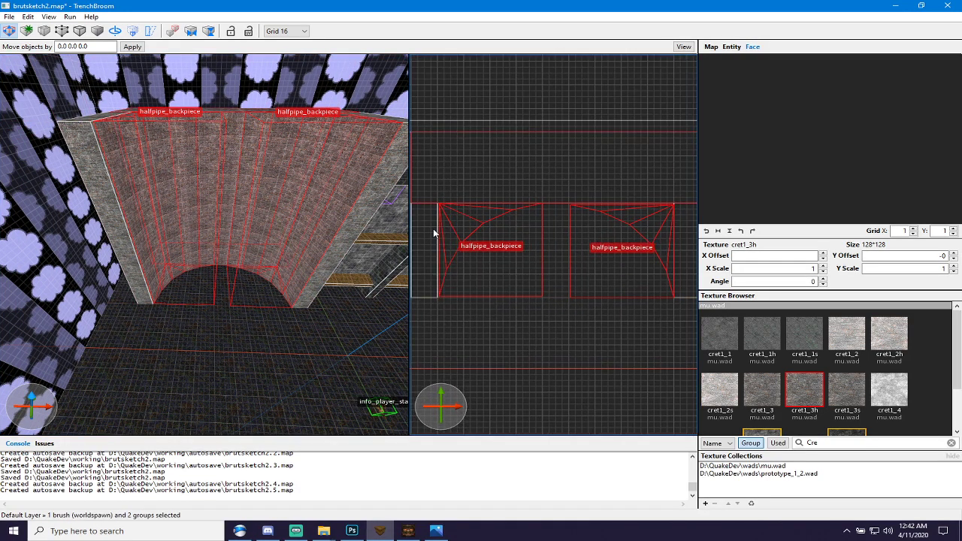
scroll(434, 233, up, 5)
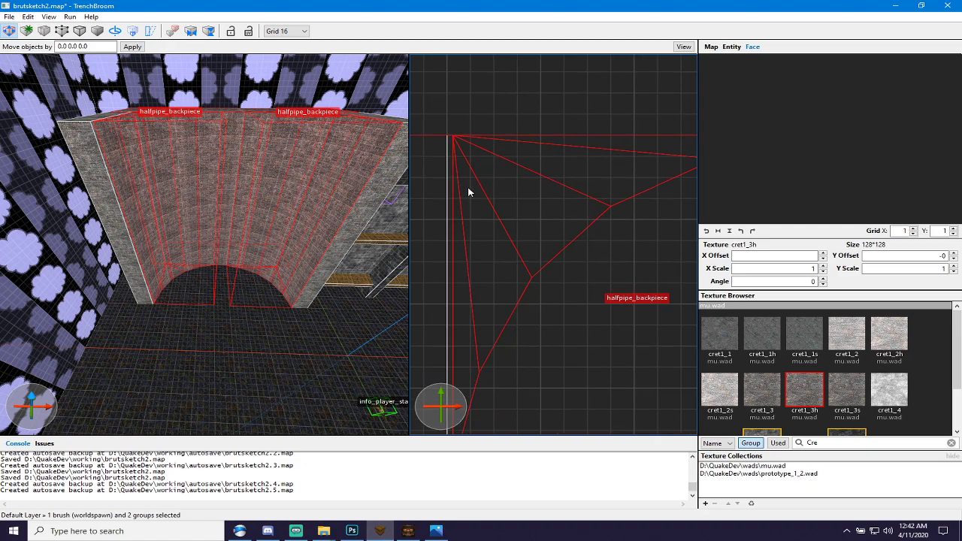
click(464, 168)
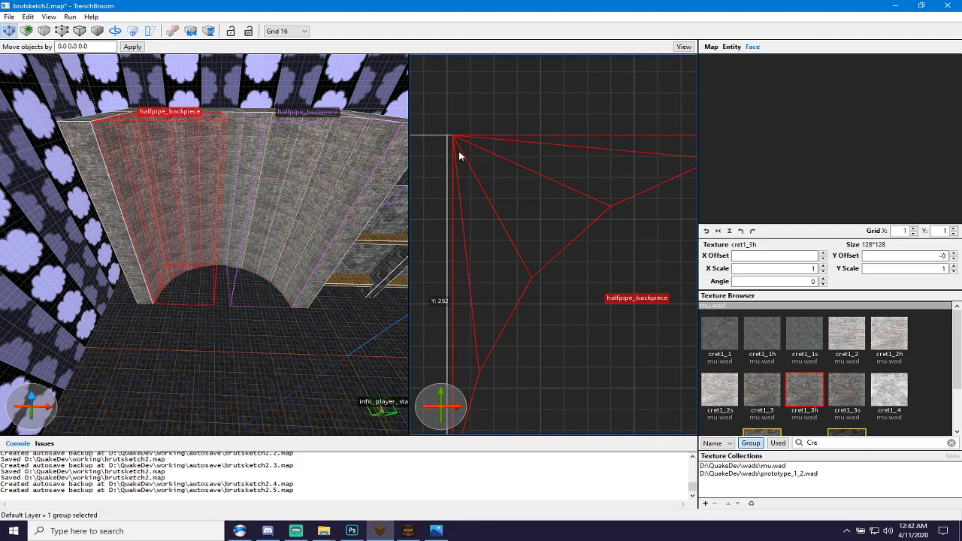
key(bracketleft)
key(bracketleft)
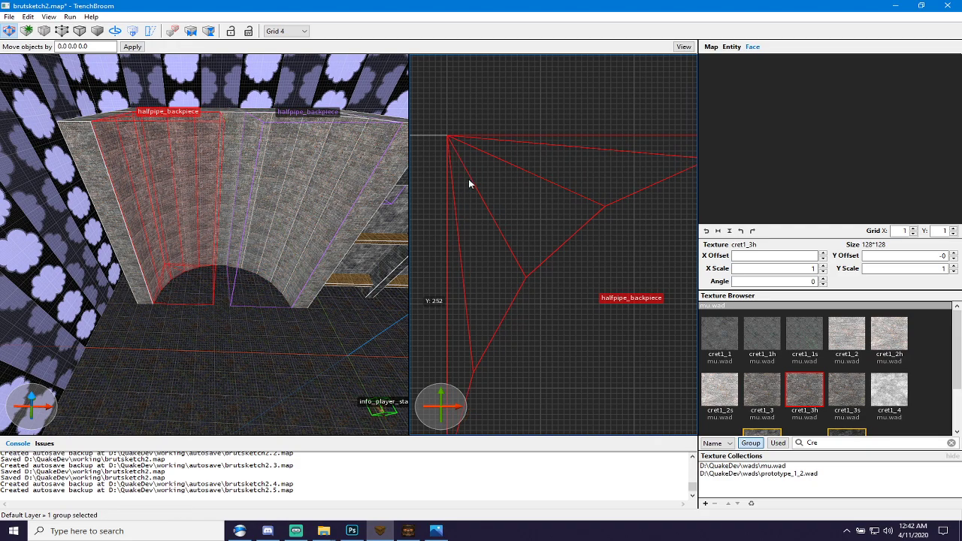
Move the halfpipe_backpiece nearest the shelves flush against its side brush and the back brush.
scroll(470, 186, down, 3)
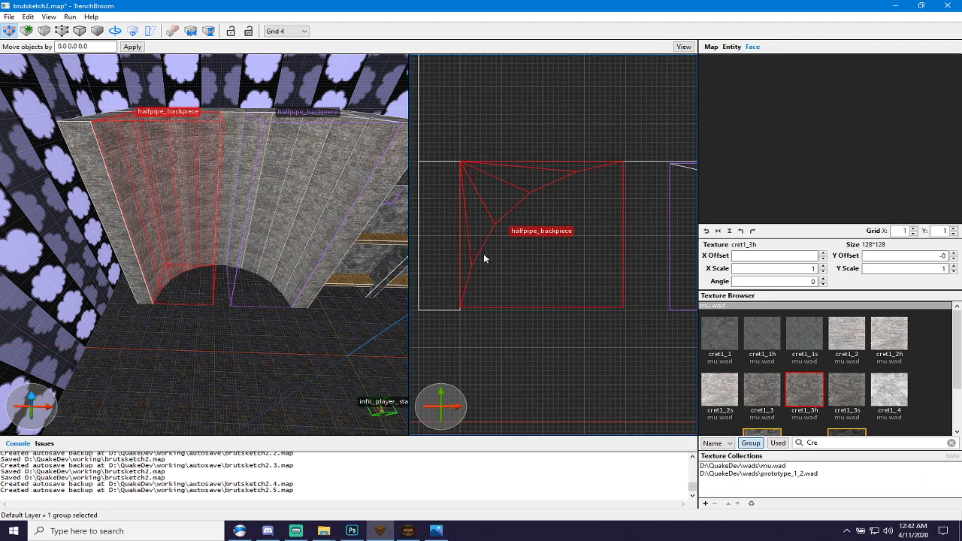
scroll(540, 260, down, 11)
right_drag(601, 310, 524, 323)
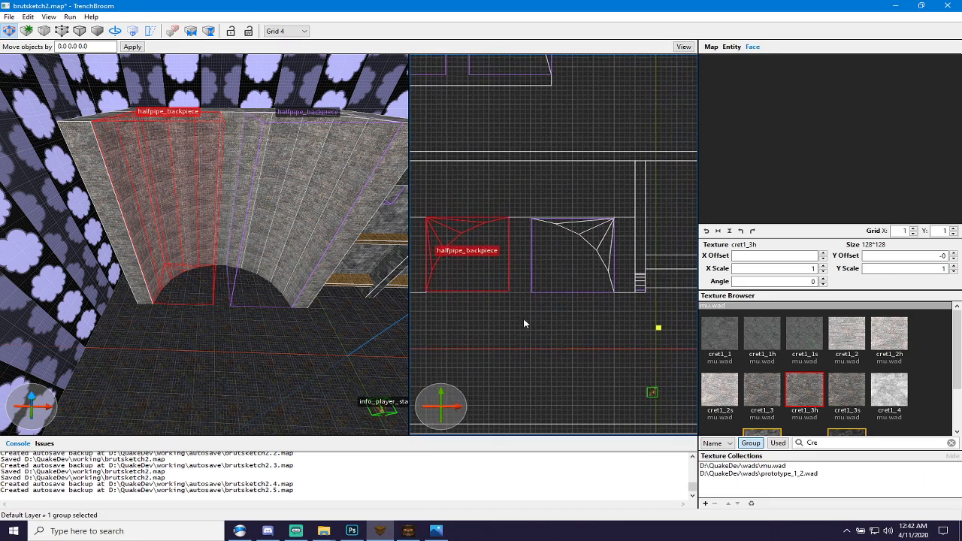
scroll(582, 238, up, 4)
click(583, 237)
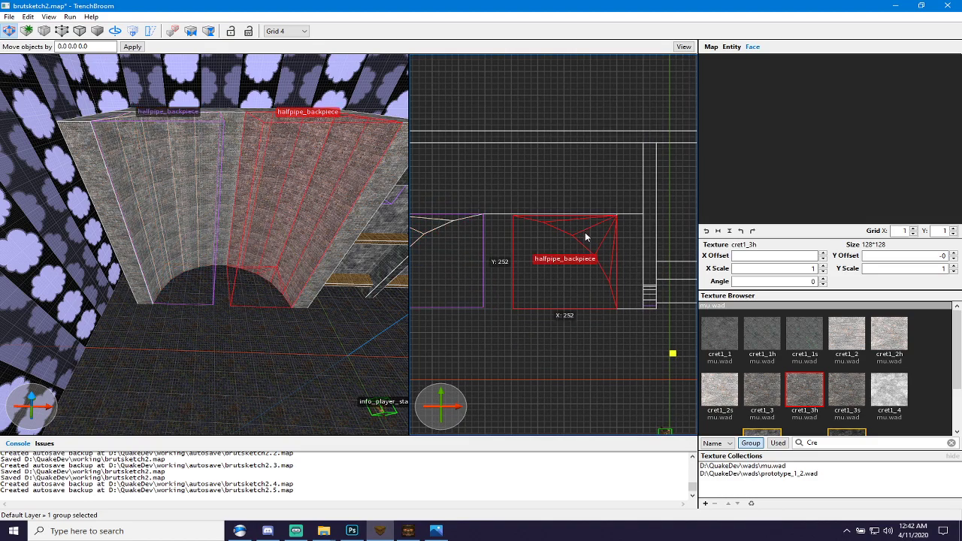
scroll(605, 219, up, 5)
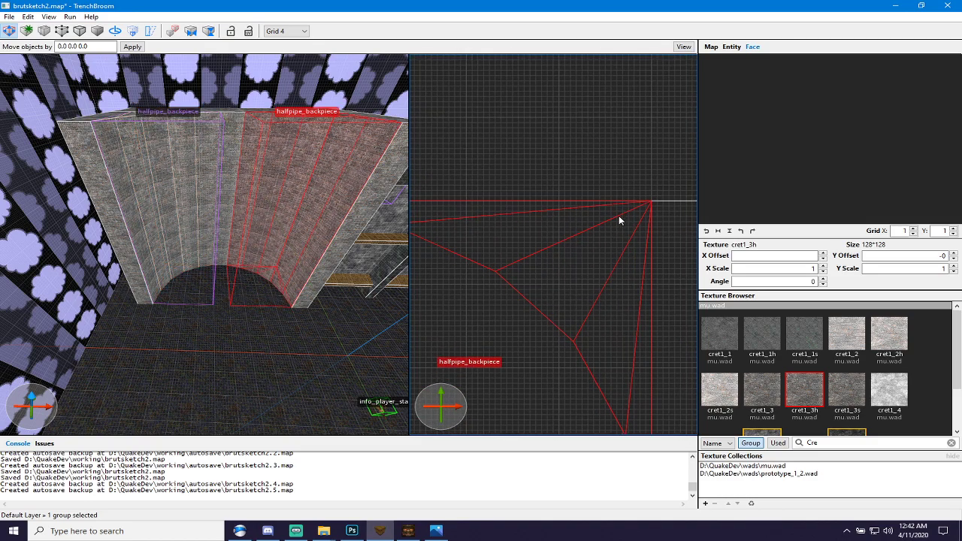
scroll(618, 215, down, 5)
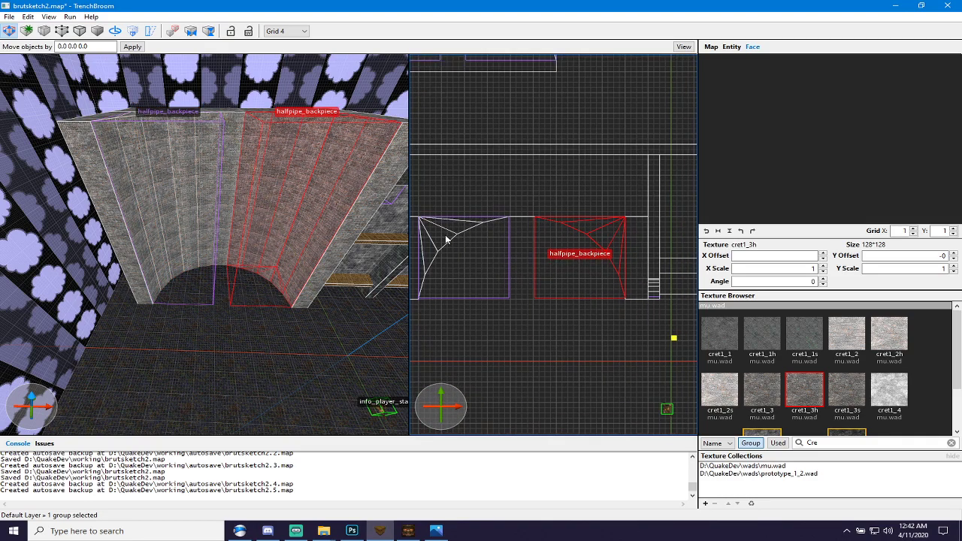
Scale both halfpipe_backpiece groups together to a narrower, shallower size, keeping the front corner on the shelf side fixed.
ctrl+click(447, 239)
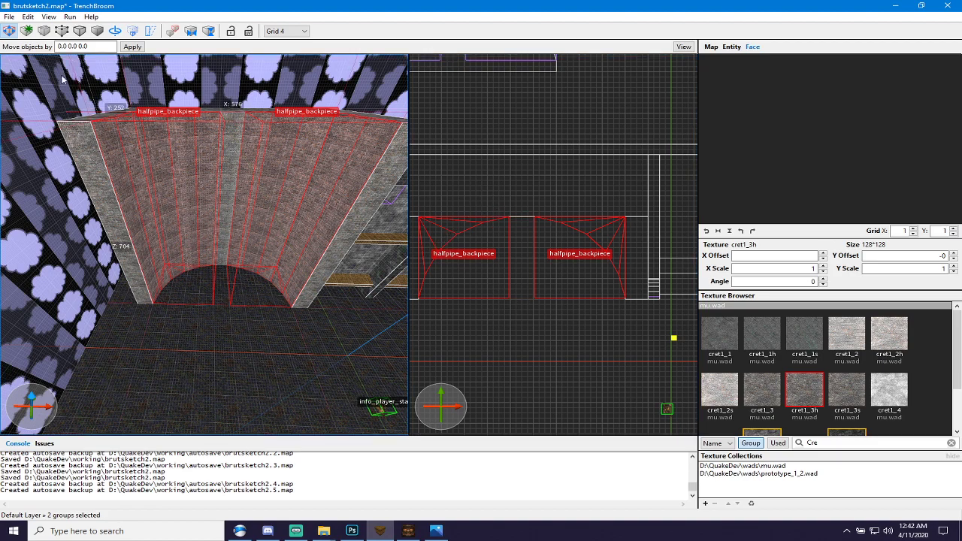
click(135, 33)
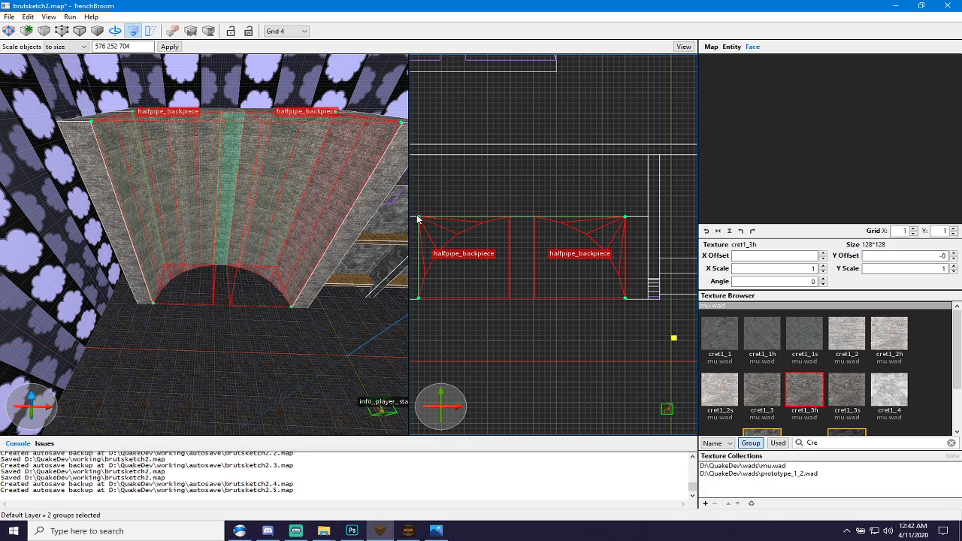
drag(418, 218, 468, 240)
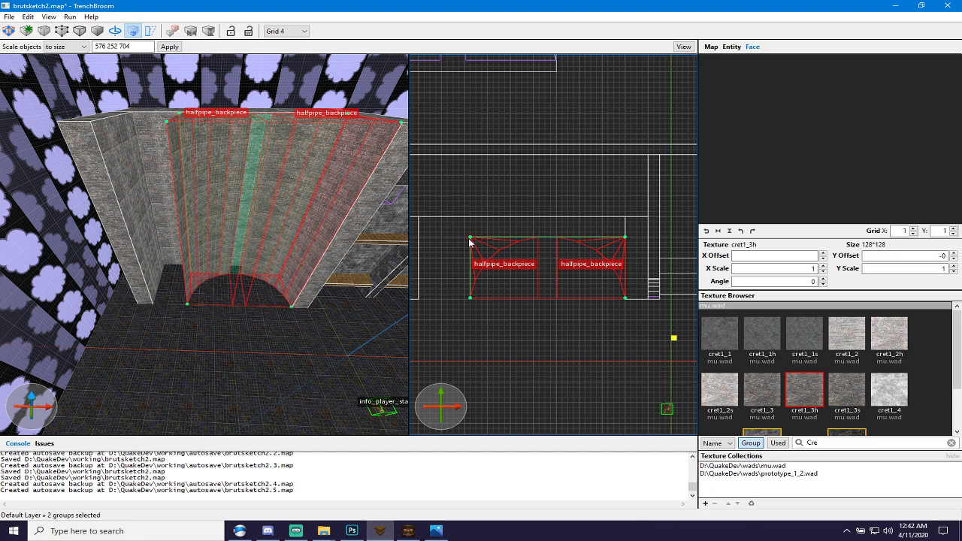
scroll(541, 237, up, 3)
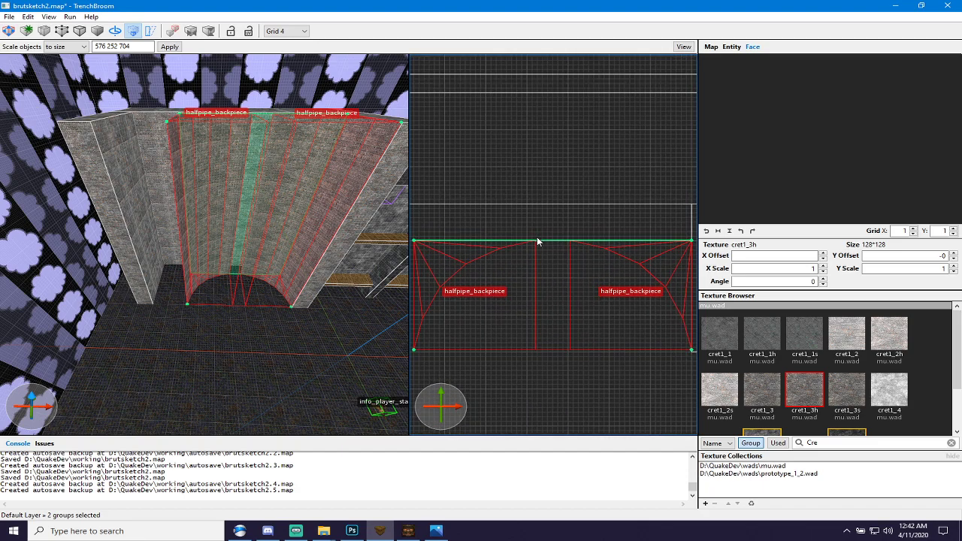
scroll(495, 240, up, 2)
scroll(494, 242, down, 6)
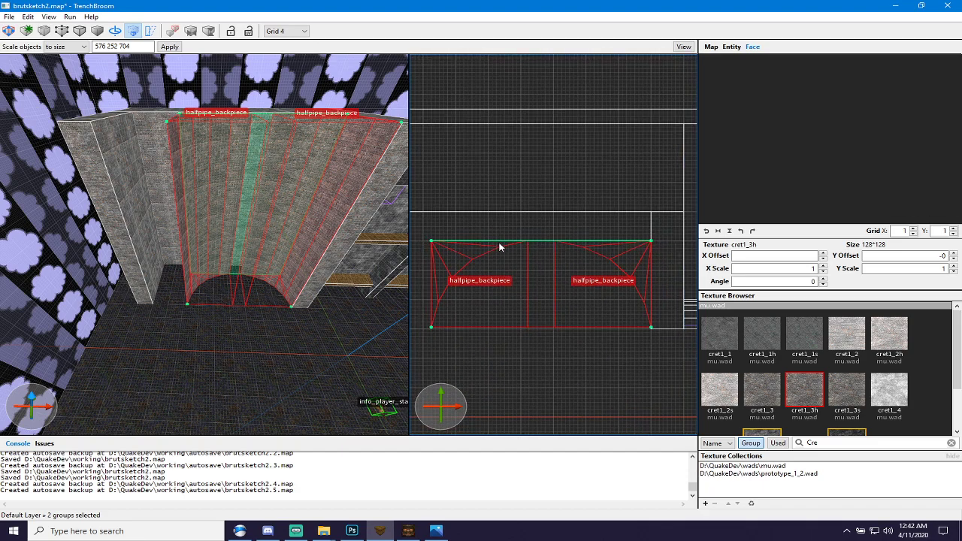
key(Escape)
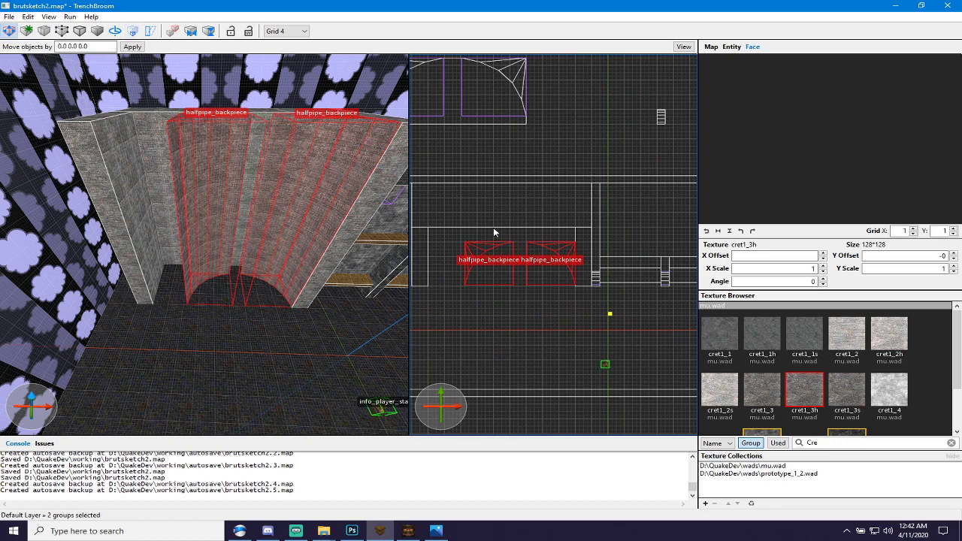
key(Escape)
Move the detached 64-unit-wide side brush flush against the outer edge of the scaled backpiece pair.
click(493, 218)
click(432, 239)
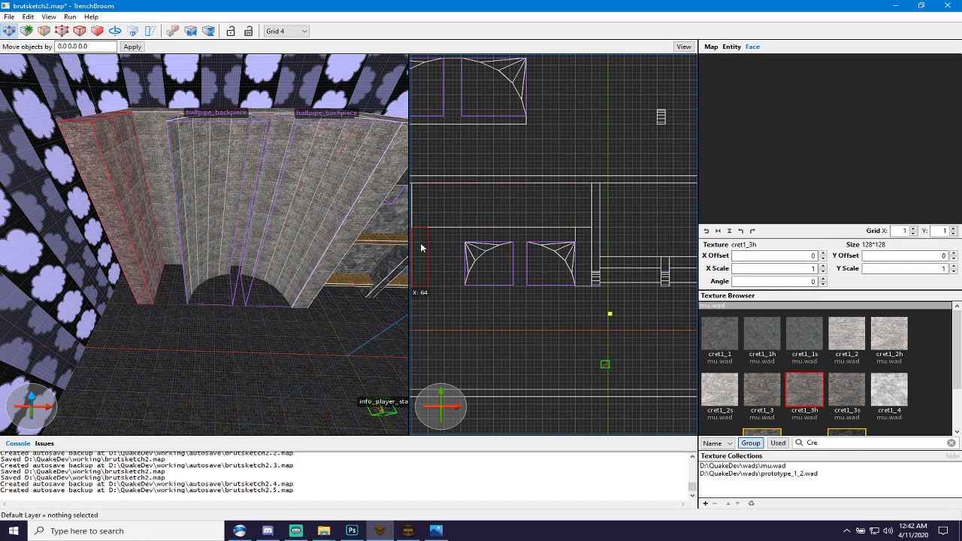
drag(420, 245, 457, 247)
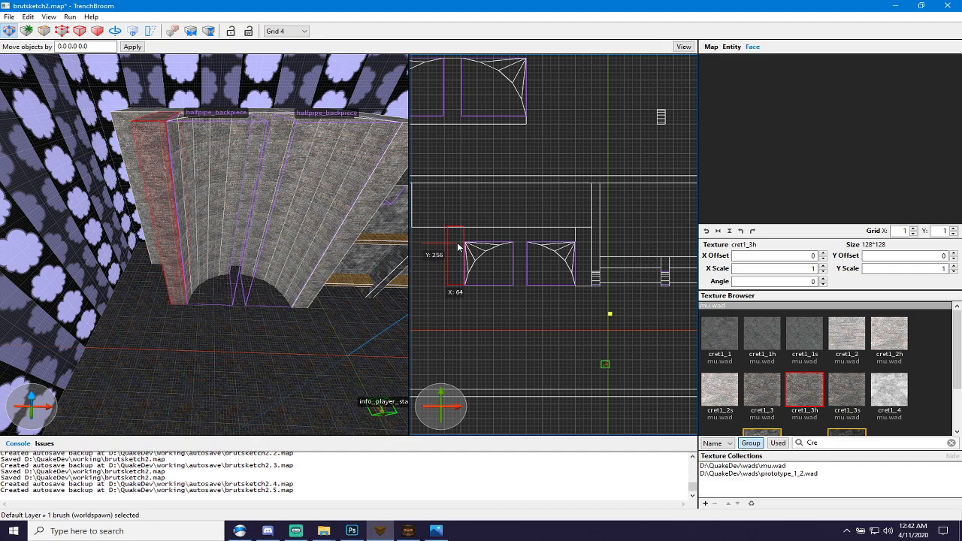
scroll(456, 242, up, 6)
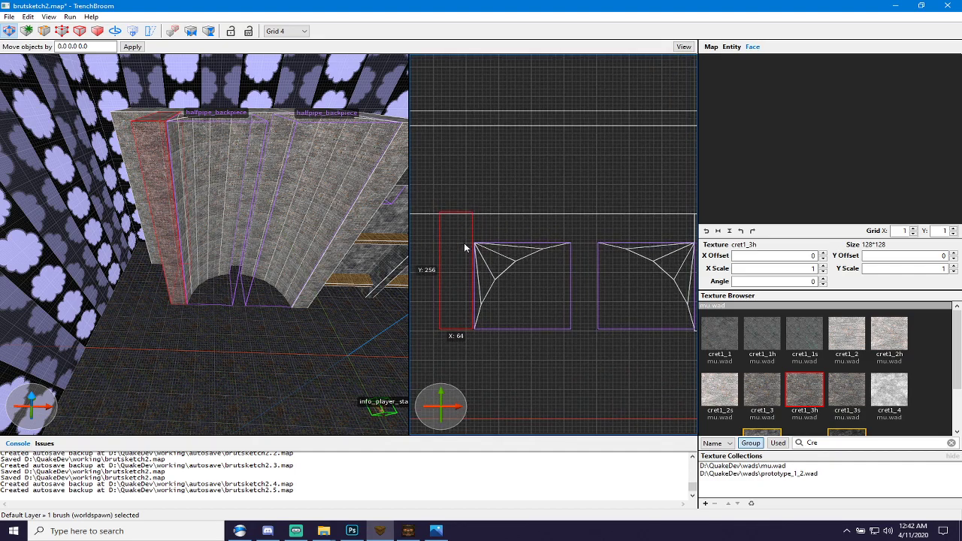
mouse_move(587, 266)
right_down()
mouse_move(504, 242)
mouse_move(559, 264)
mouse_move(619, 270)
right_up()
scroll(502, 277, up, 4)
drag(474, 264, 479, 267)
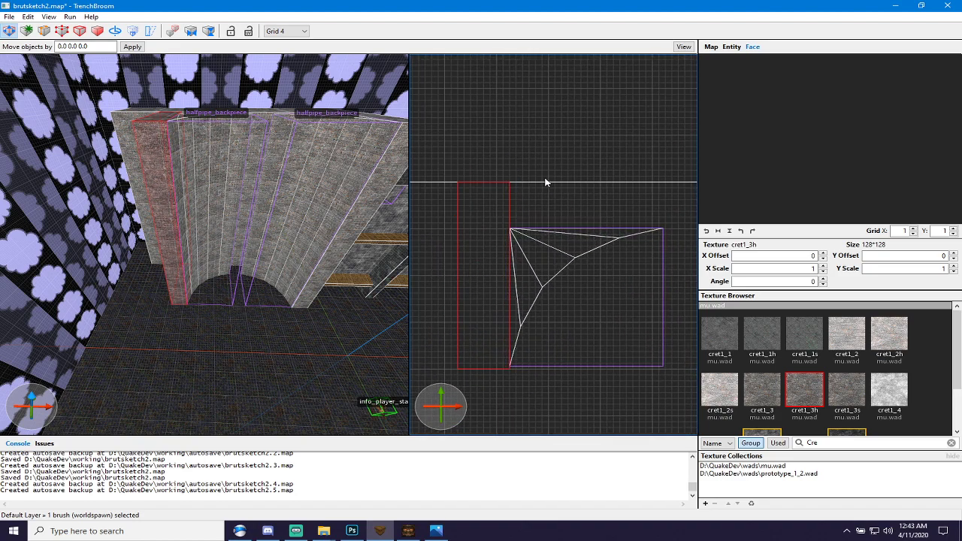
Trim the rear of both side brushes to a depth of 188 units, in line with the backs of the backpieces.
scroll(549, 177, down, 5)
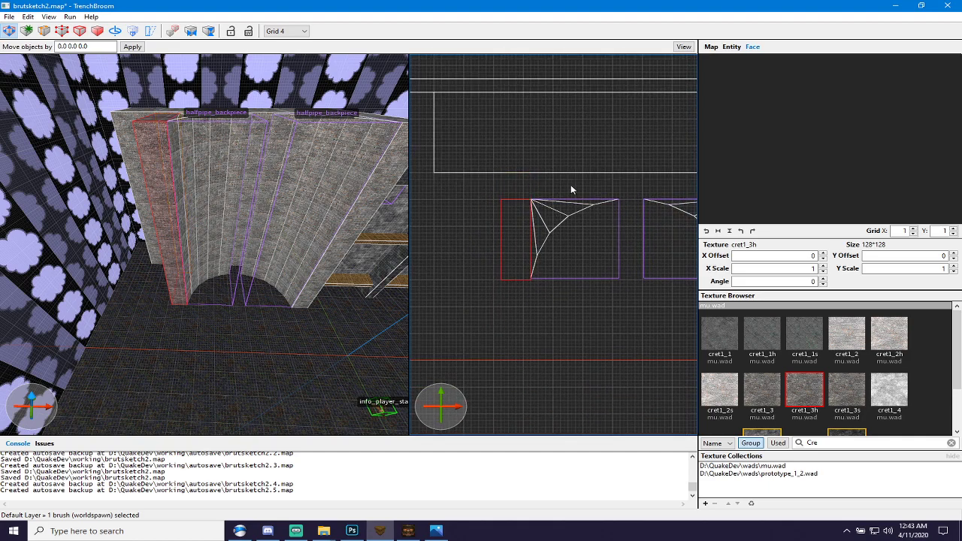
scroll(594, 187, down, 3)
click(668, 190)
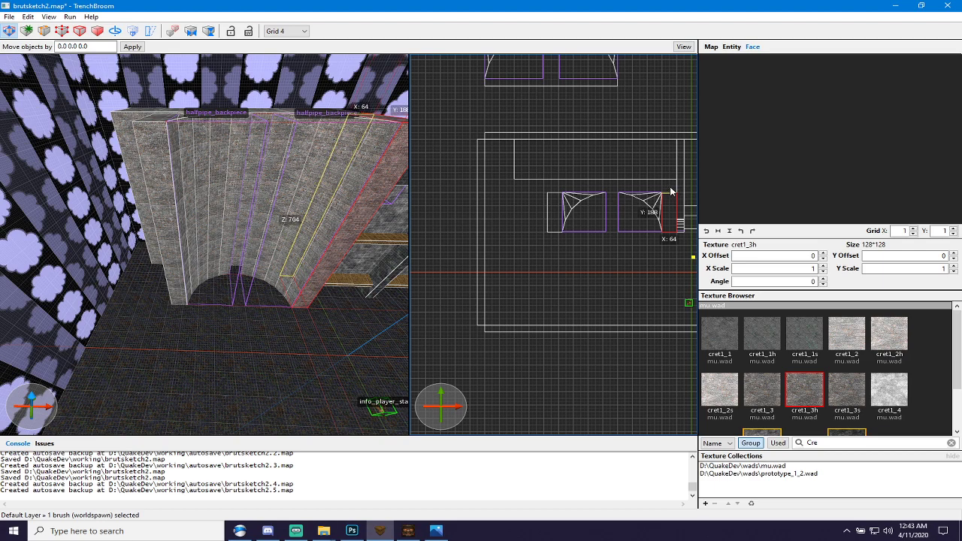
Extend the brush behind the half-pipe forward to a depth of 256 units so it meets the backpieces.
click(639, 174)
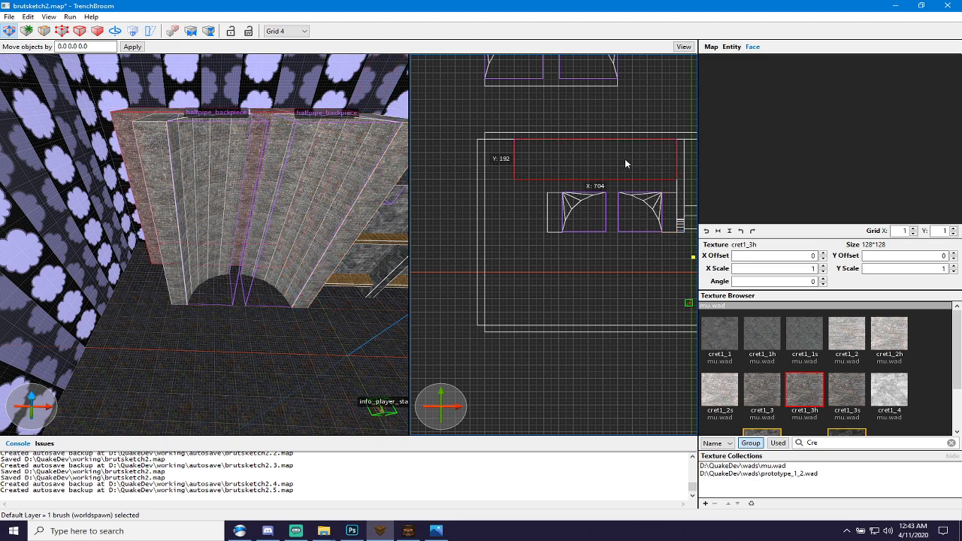
mouse_move(621, 182)
mouse_down()
mouse_move(623, 203)
mouse_move(615, 197)
mouse_up()
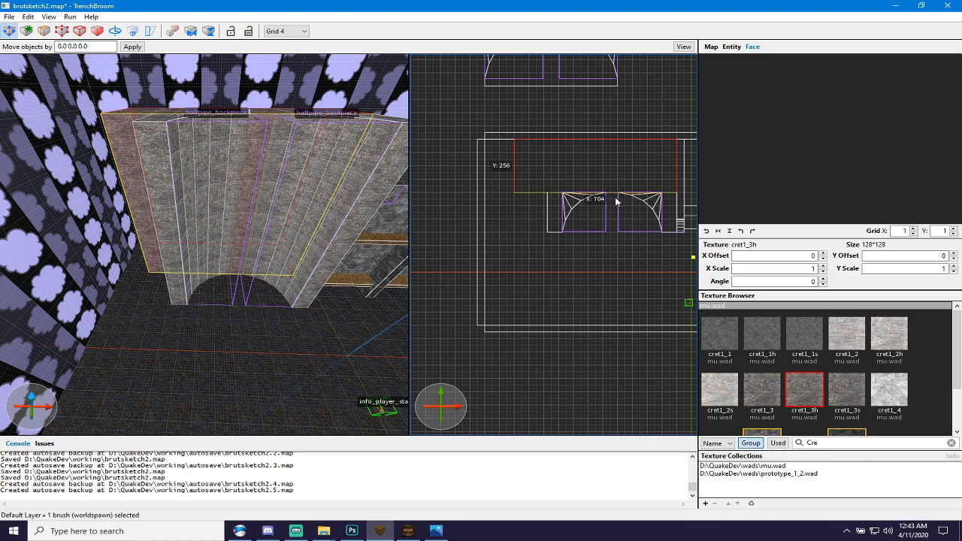
scroll(578, 184, up, 15)
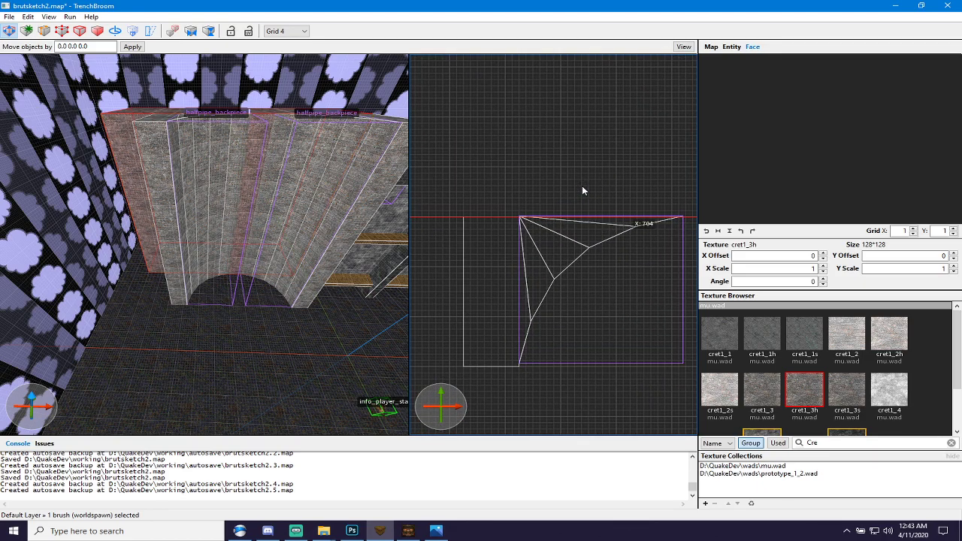
Set the grid to 16 and shorten the back wall brush to 560 units wide, flush with the left pillar's outer edge.
scroll(573, 194, down, 5)
key(plus)
key(plus)
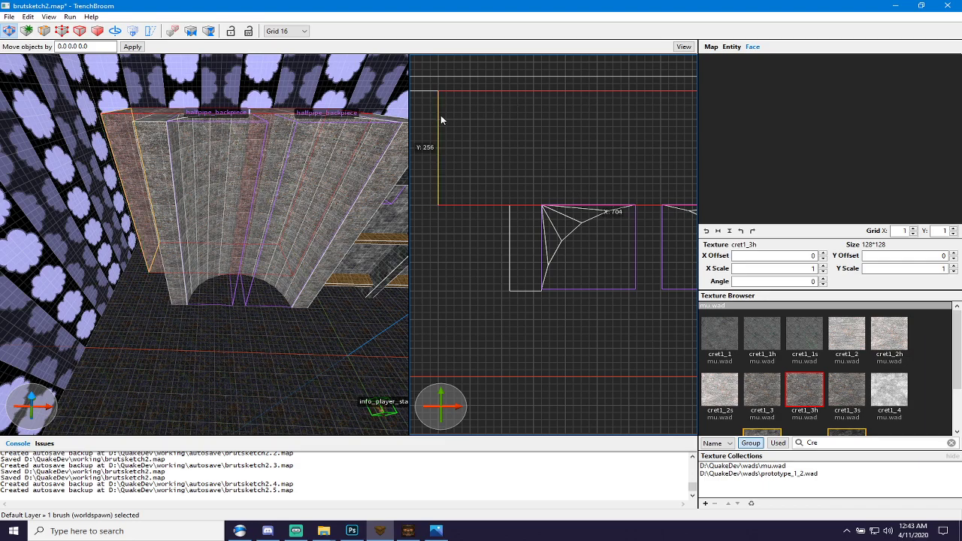
drag(440, 118, 510, 120)
scroll(511, 120, down, 2)
scroll(629, 178, up, 2)
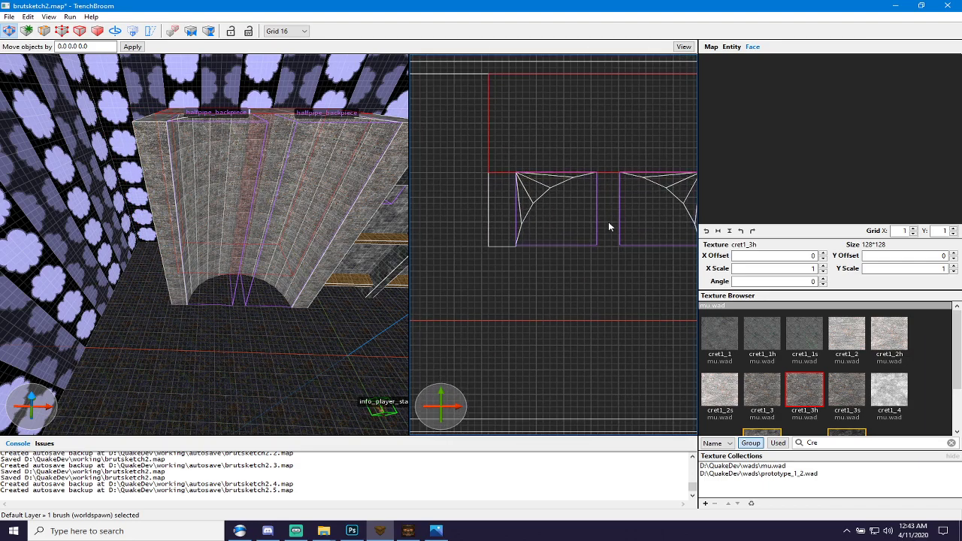
Move the left pillar 16 units outward and extend the back wall brush's left edge to match.
right_drag(606, 222, 566, 228)
click(456, 204)
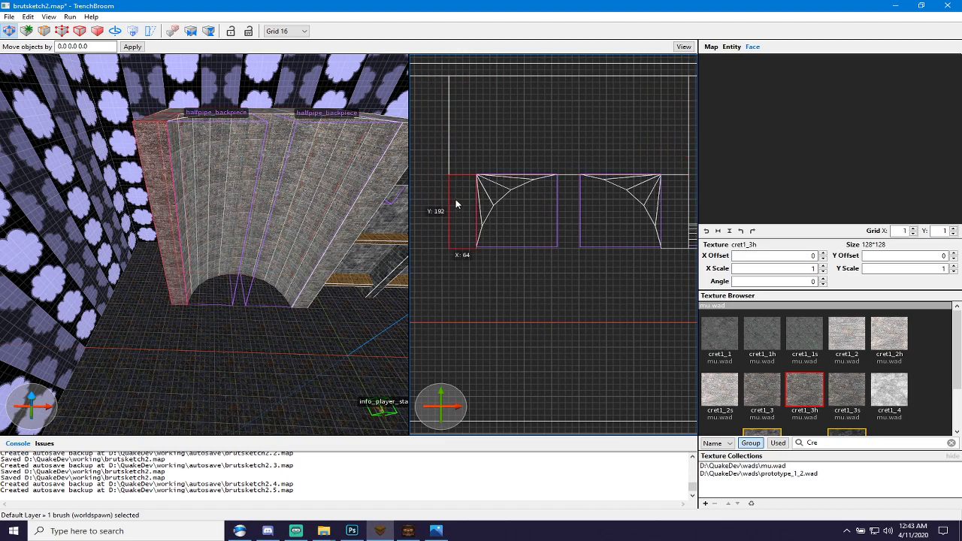
drag(460, 202, 454, 200)
click(467, 148)
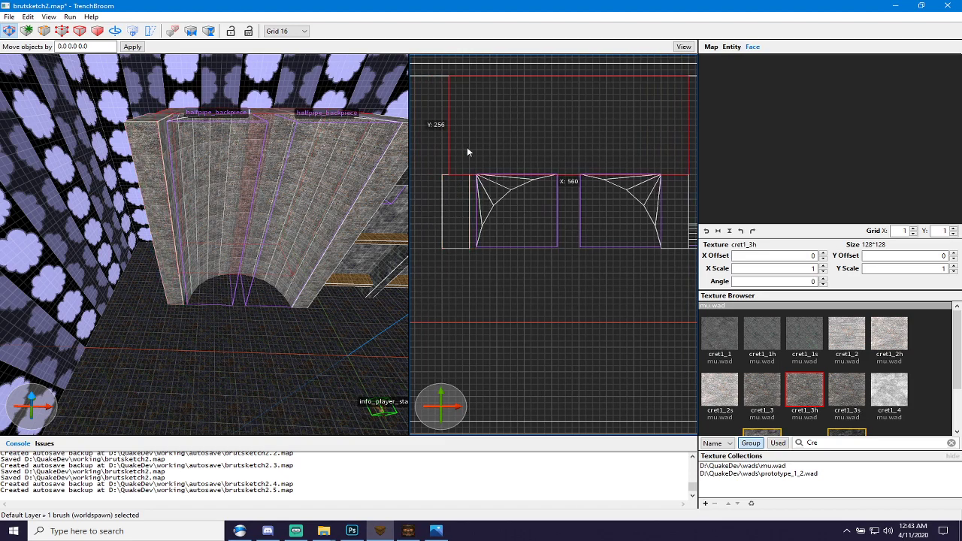
drag(446, 153, 440, 152)
Move the left halfpipe_backpiece group 16 units outward against the left pillar.
click(507, 189)
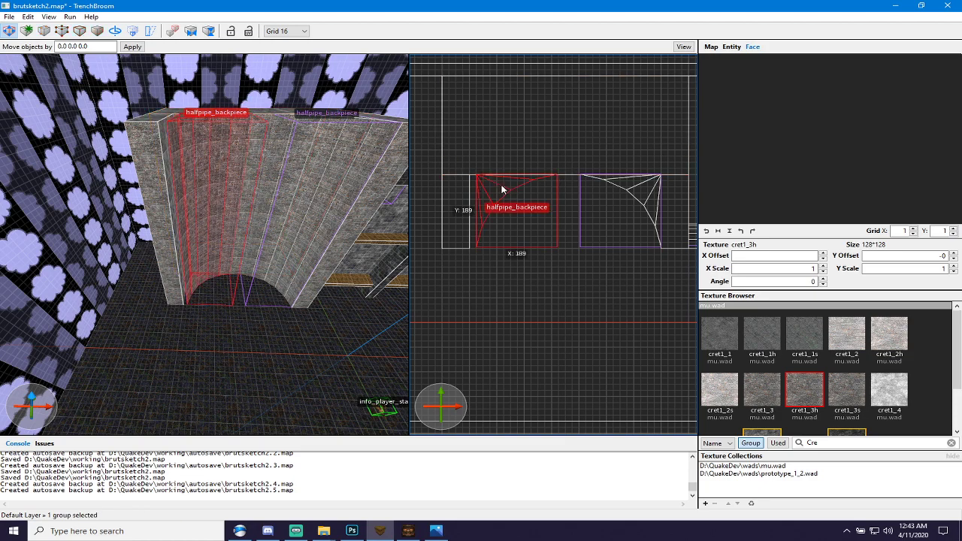
click(552, 171)
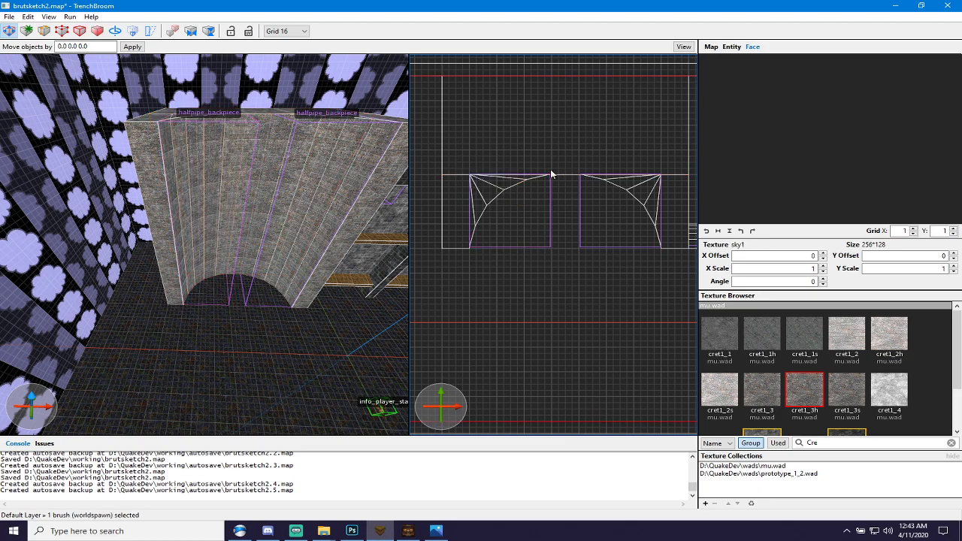
scroll(587, 264, up, 4)
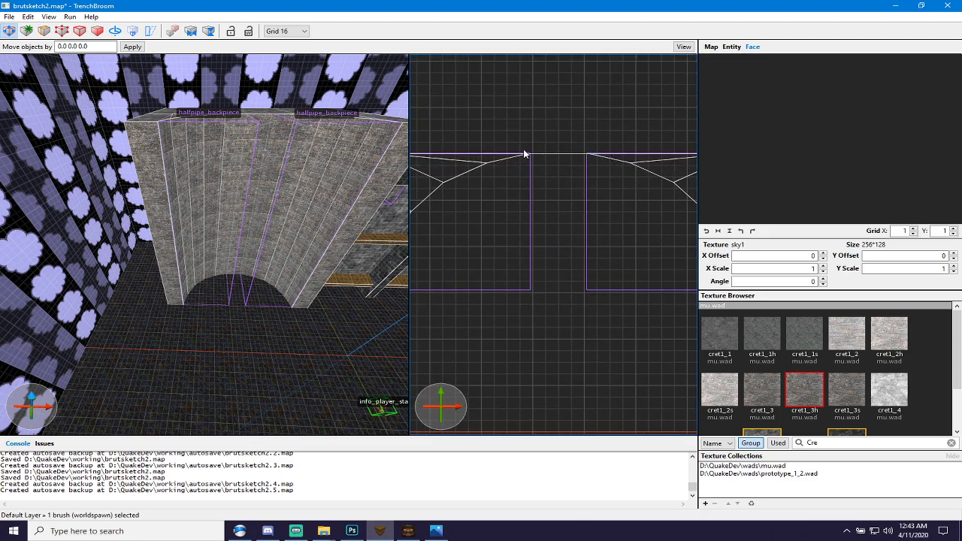
scroll(529, 158, down, 5)
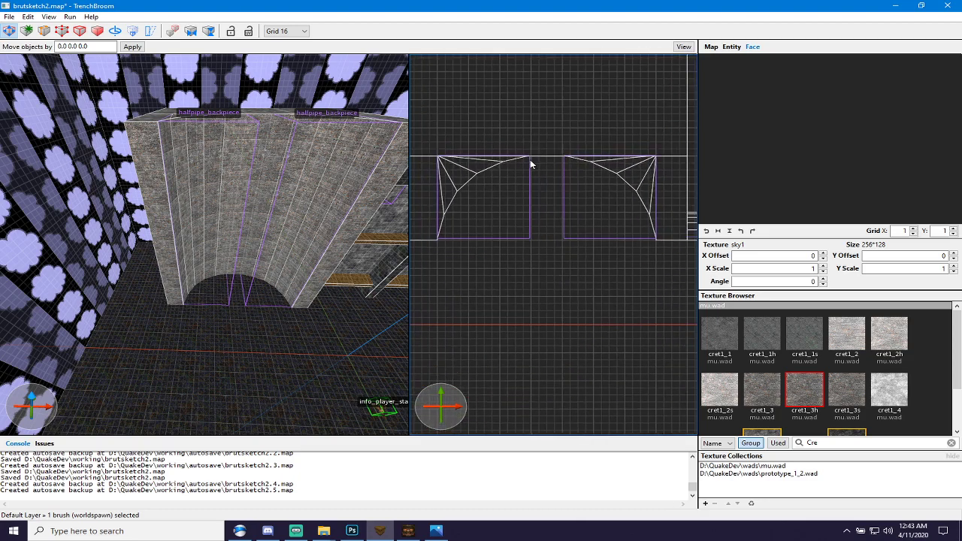
key(Escape)
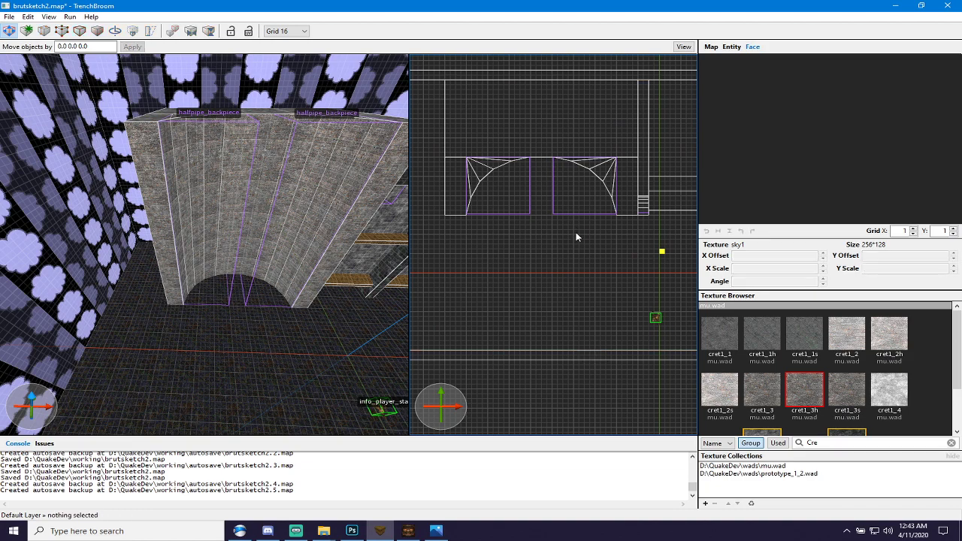
click(572, 233)
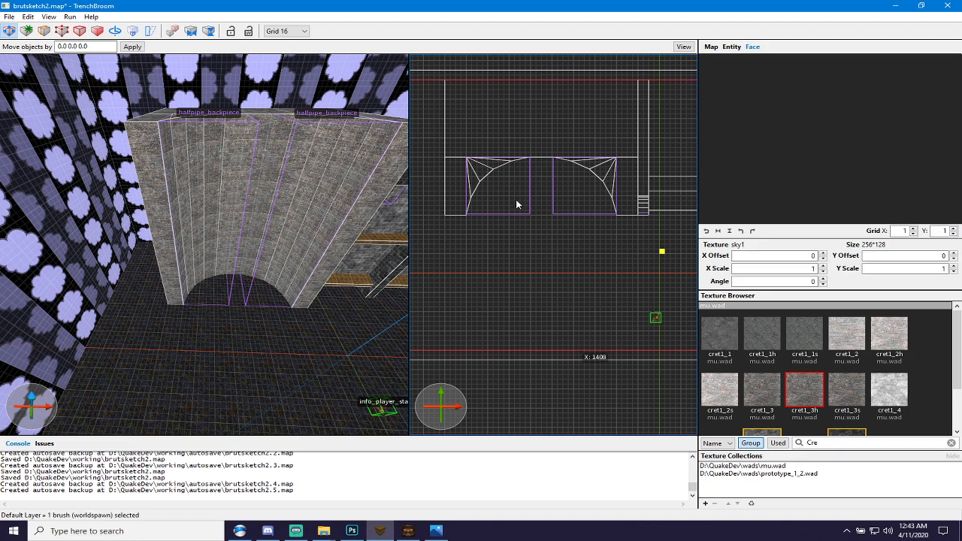
Extend the front faces of both pillars beside the halfpipe forward by about 32 units, and clear the selection.
click(455, 205)
drag(454, 220, 454, 230)
click(626, 208)
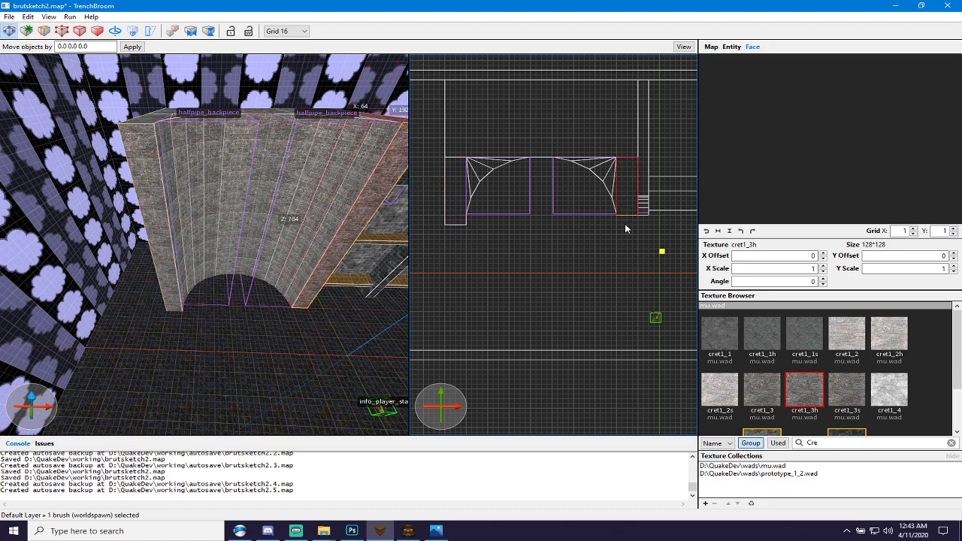
shift+drag(625, 224, 623, 235)
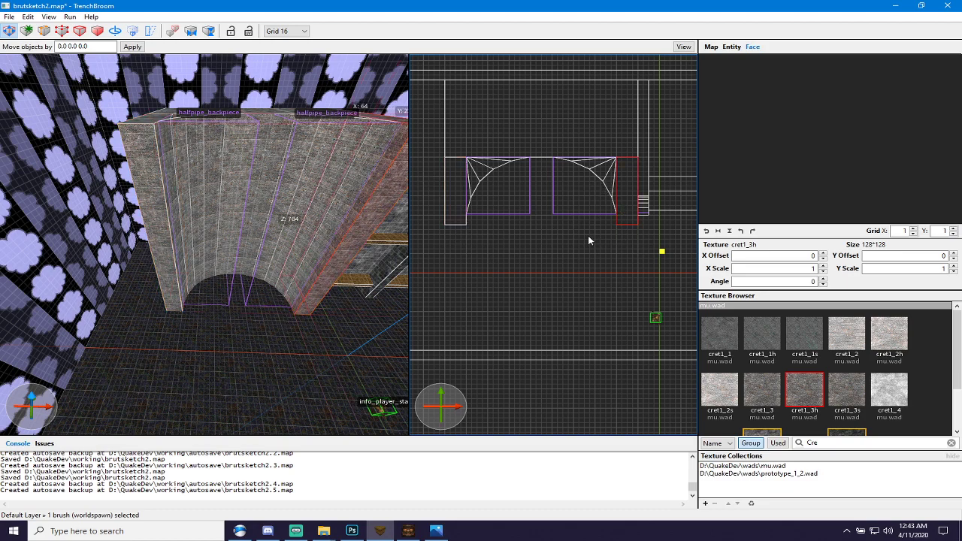
click(587, 235)
click(552, 238)
scroll(552, 236, up, 4)
scroll(552, 238, down, 3)
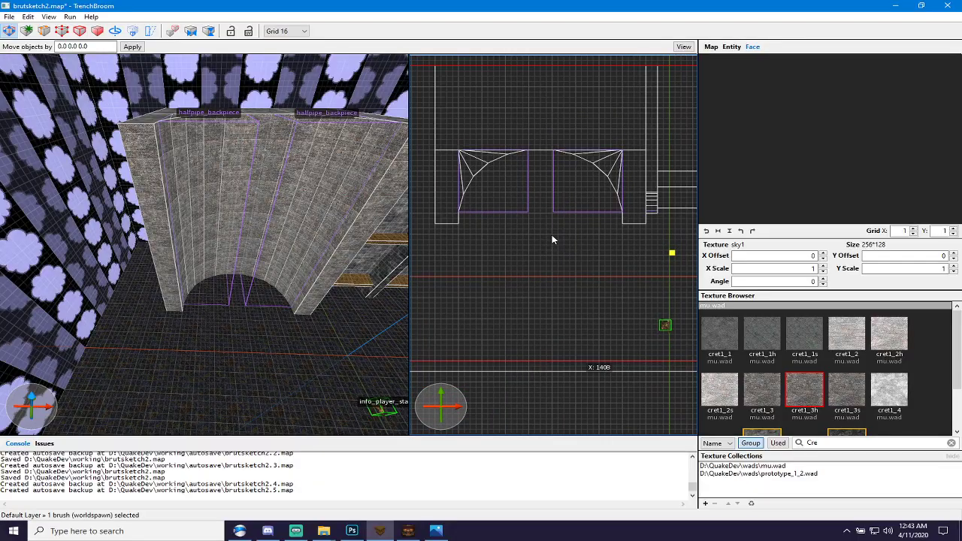
key(Escape)
Transfer the texture alignment from the left pillar's inner face onto the adjoining first face of the halfpipe.
scroll(547, 227, down, 4)
scroll(326, 238, up, 8)
mouse_move(326, 238)
right_down()
mouse_move(312, 244)
mouse_move(332, 166)
mouse_move(316, 232)
mouse_move(320, 309)
mouse_move(311, 243)
mouse_move(268, 250)
right_up()
scroll(313, 280, down, 8)
scroll(320, 309, up, 6)
scroll(297, 251, down, 5)
scroll(297, 251, up, 3)
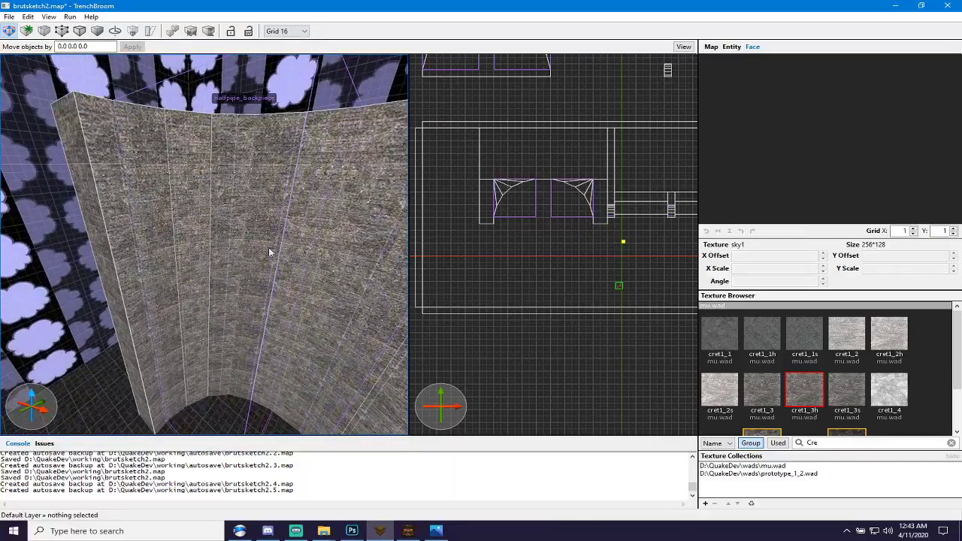
click(127, 227)
shift+double_click(127, 228)
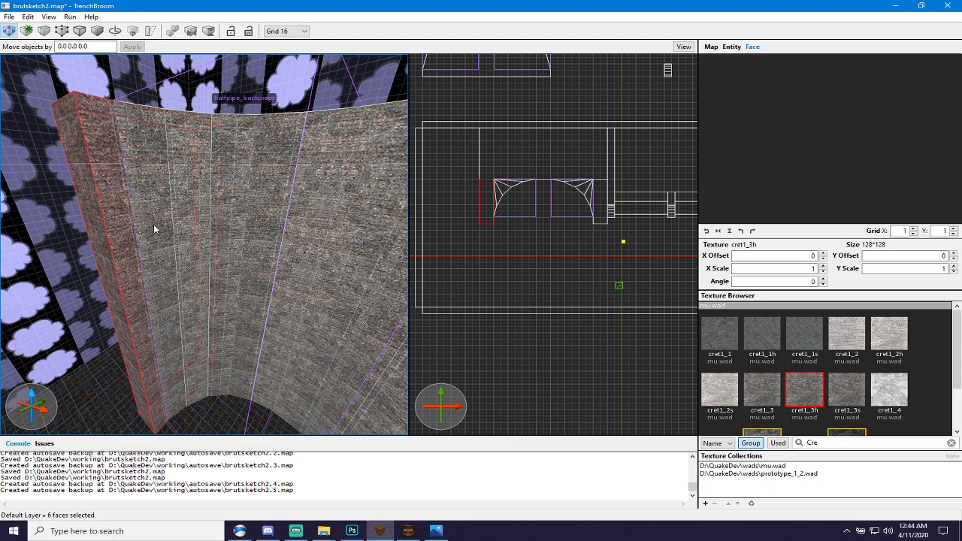
shift+double_click(153, 224)
click(199, 227)
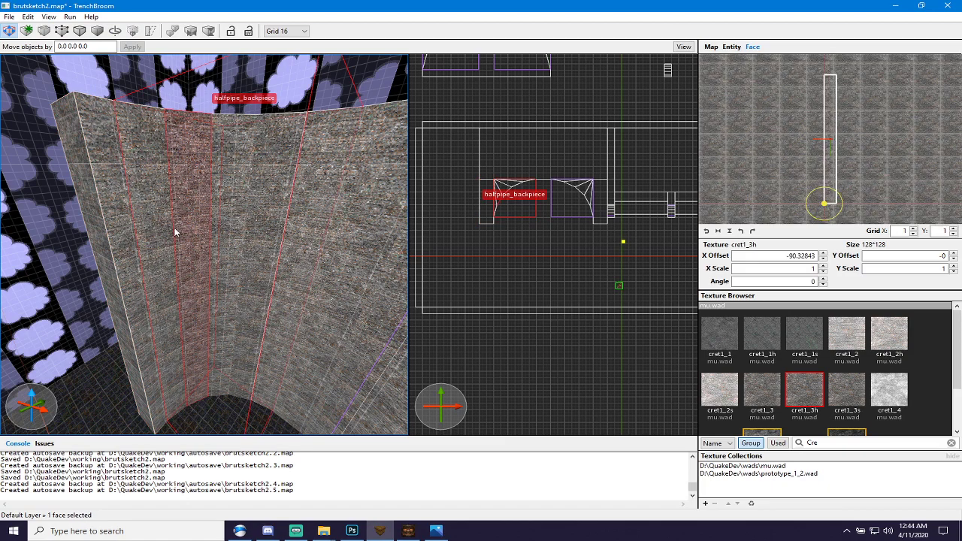
click(145, 225)
alt+click(145, 223)
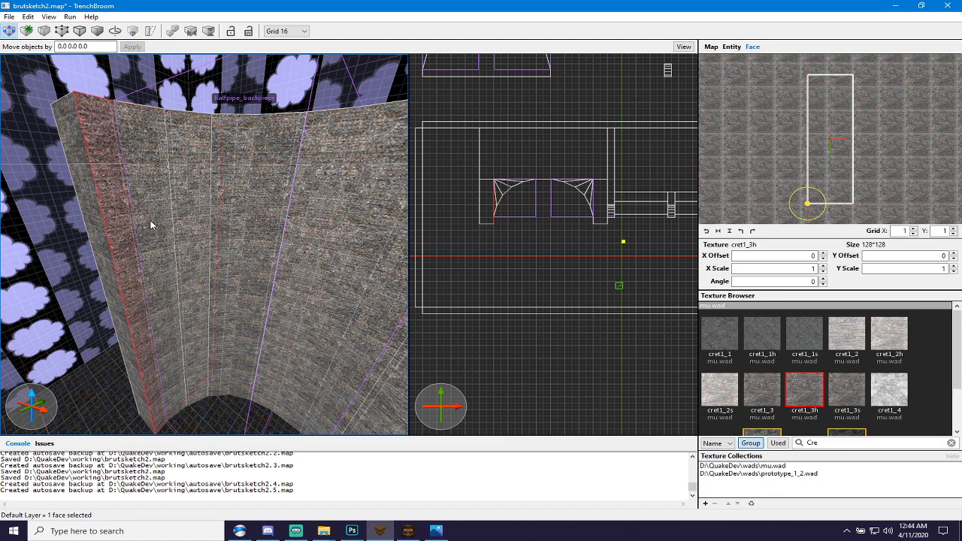
Continue the texture alignment face by face across the left part of the curved halfpipe wall.
shift+click(152, 223)
alt+click(194, 224)
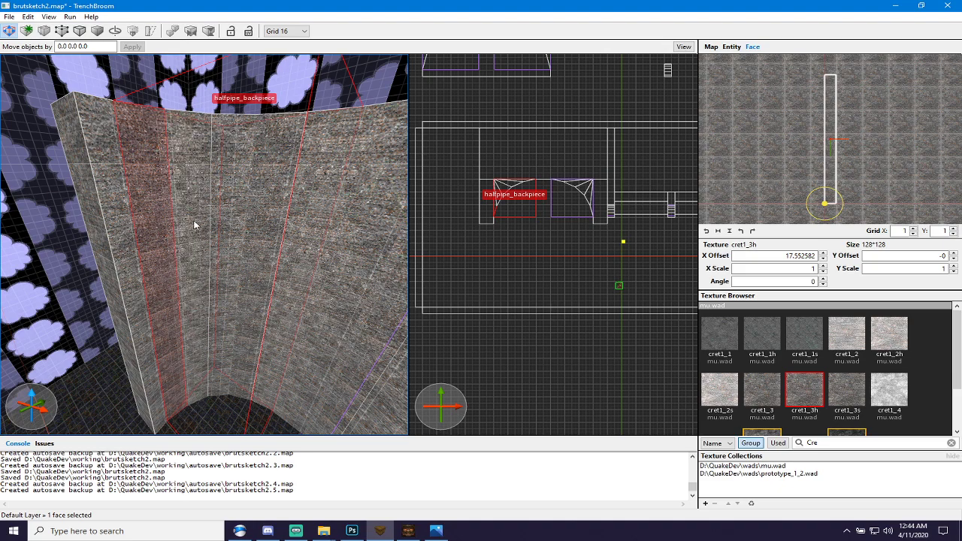
shift+click(194, 225)
alt+click(229, 229)
shift+click(229, 229)
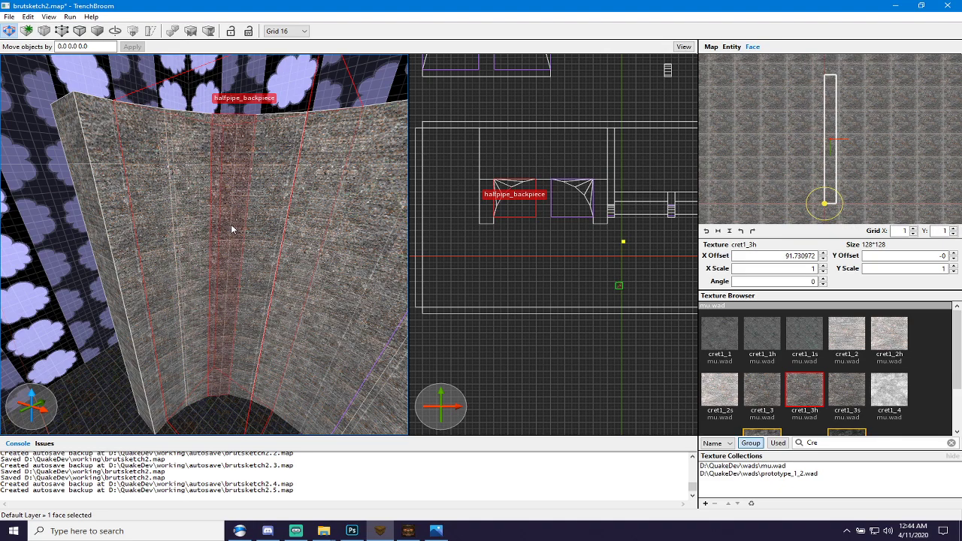
alt+click(259, 230)
shift+click(274, 234)
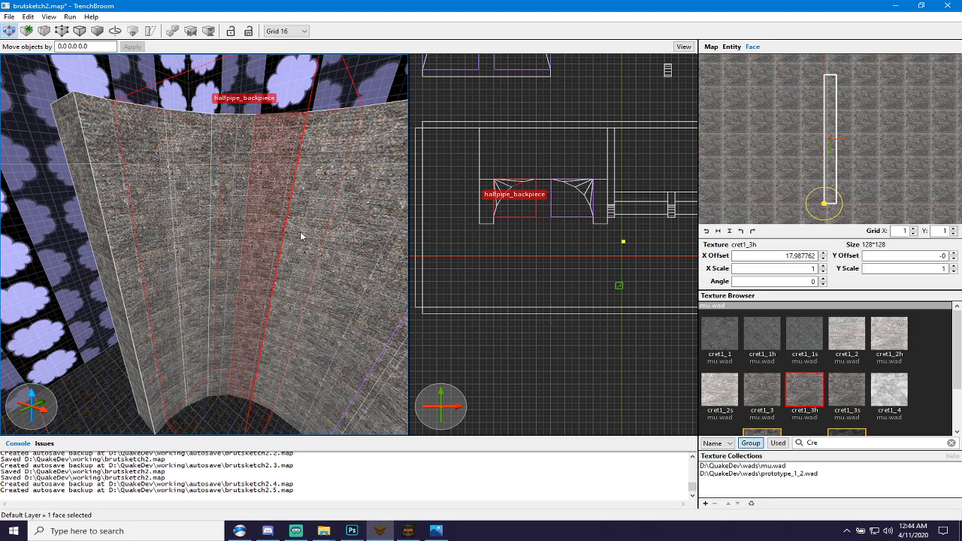
alt+click(303, 237)
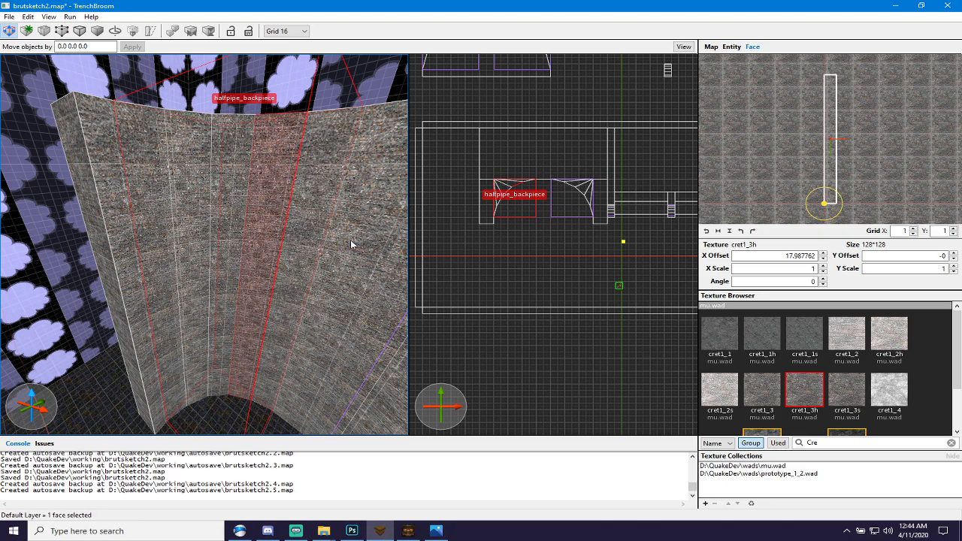
Carry the texture alignment across the middle of the halfpipe, from the left halfpipe_backpiece group onto the right one.
right_drag(347, 243, 407, 248)
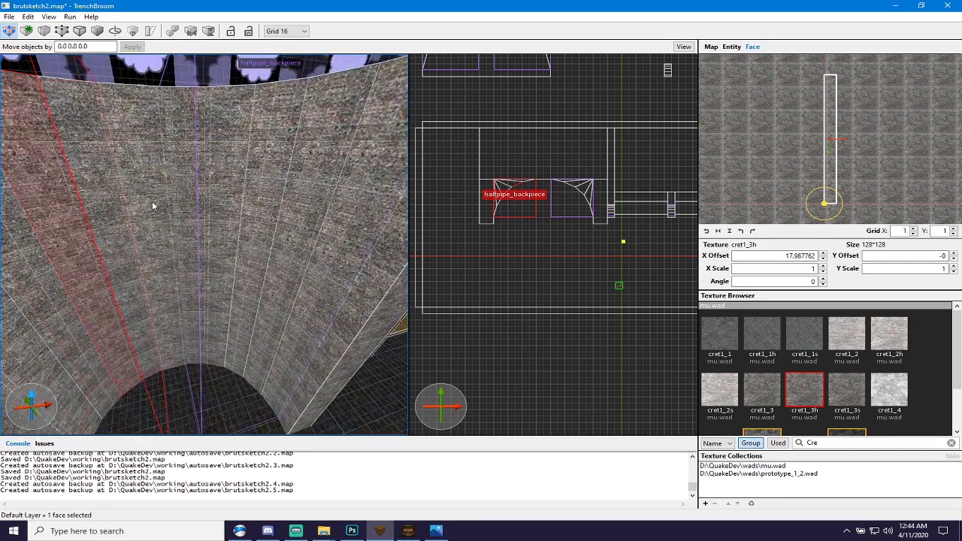
shift+click(112, 207)
alt+click(157, 210)
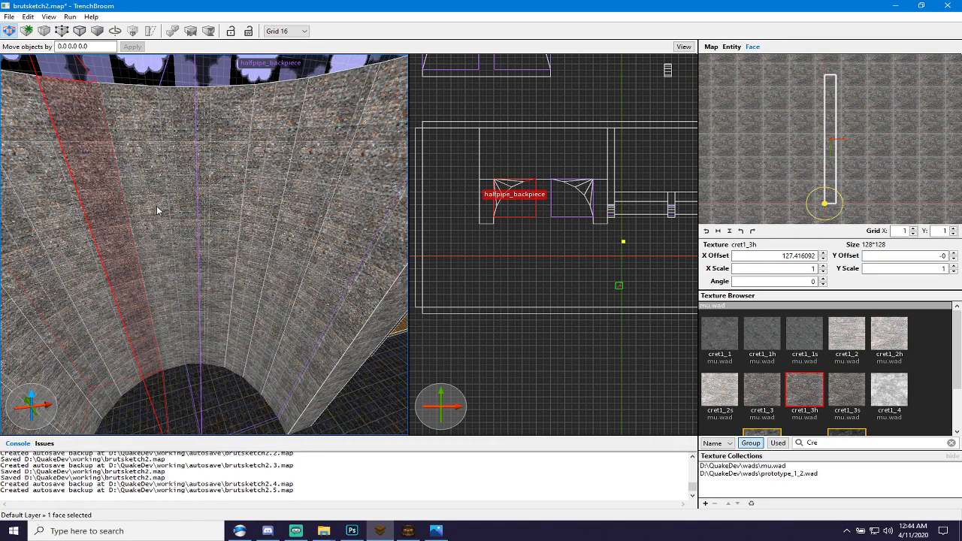
shift+click(157, 208)
alt+click(193, 210)
shift+click(192, 210)
alt+click(223, 217)
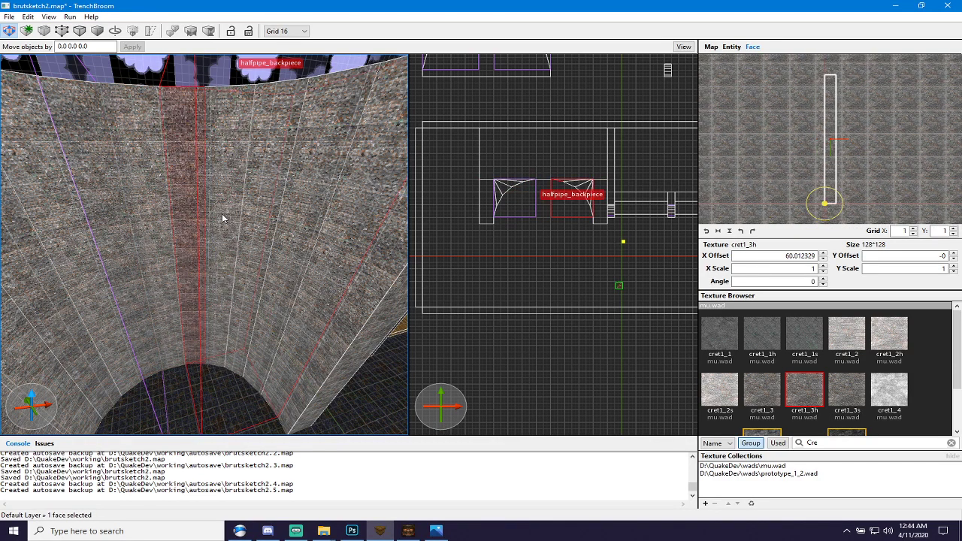
Carry the texture alignment across the remaining faces of the right halfpipe_backpiece group to the right pillar's inner face.
shift+click(224, 217)
shift+click(252, 220)
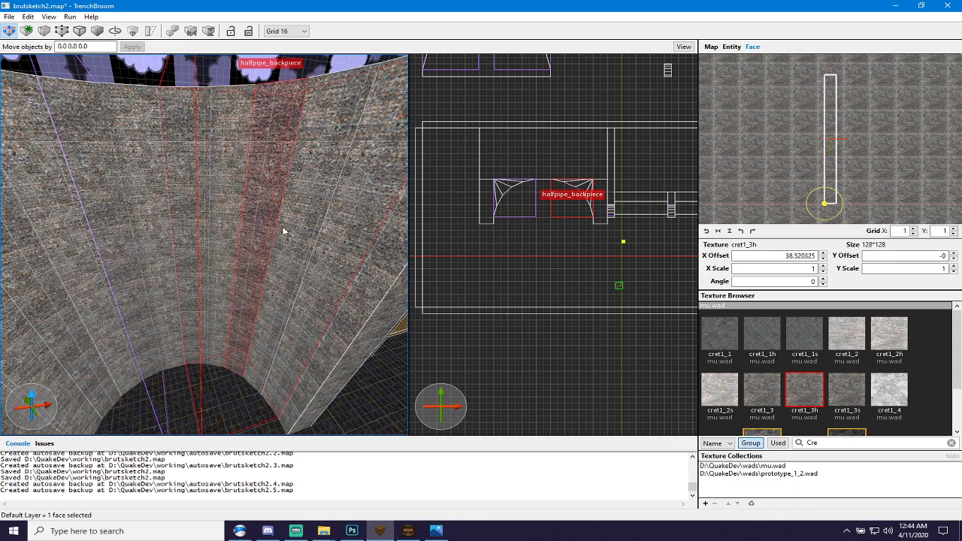
alt+click(293, 230)
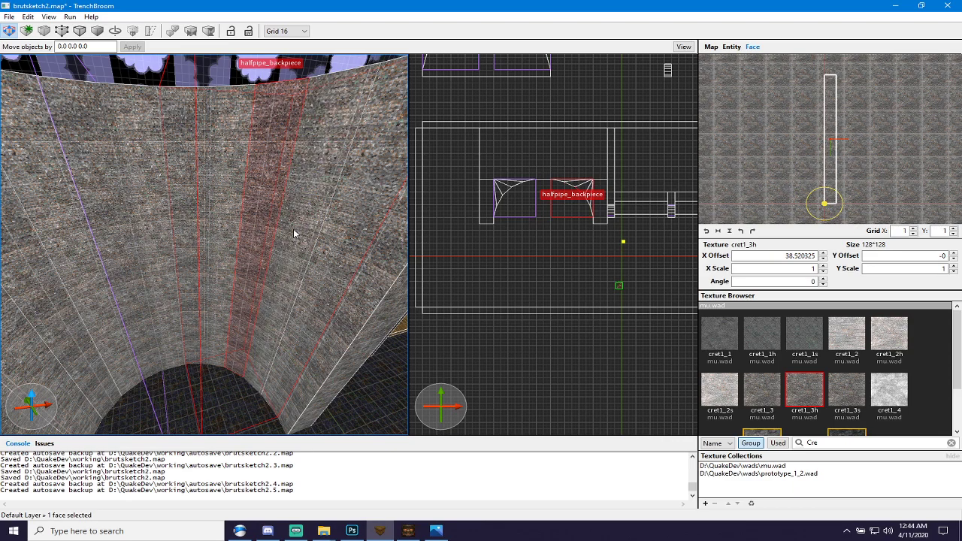
shift+click(294, 230)
alt+click(343, 241)
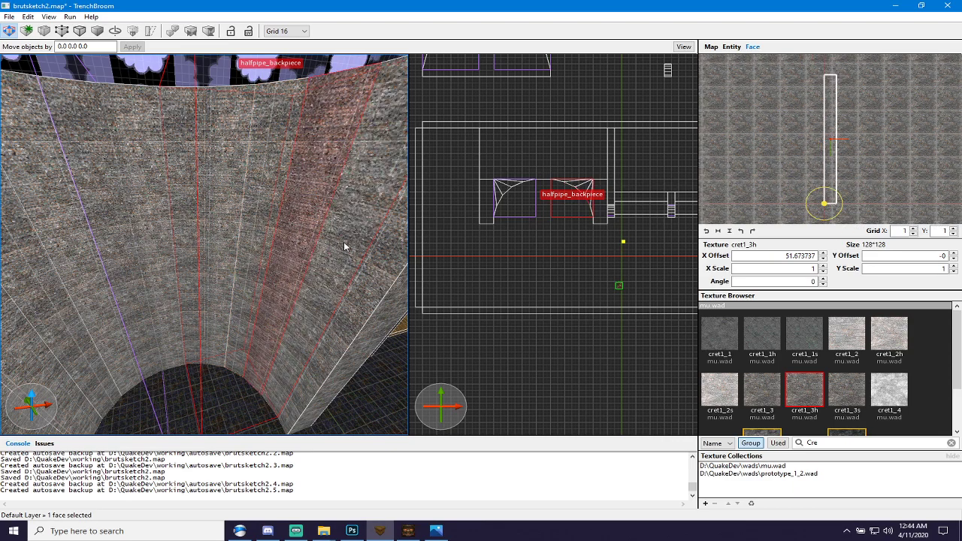
shift+click(371, 255)
alt+click(379, 268)
Save the brutsketch2.map file.
right_drag(325, 261, 278, 260)
key(s)
key(ctrl+s)
key(s)
key(w)
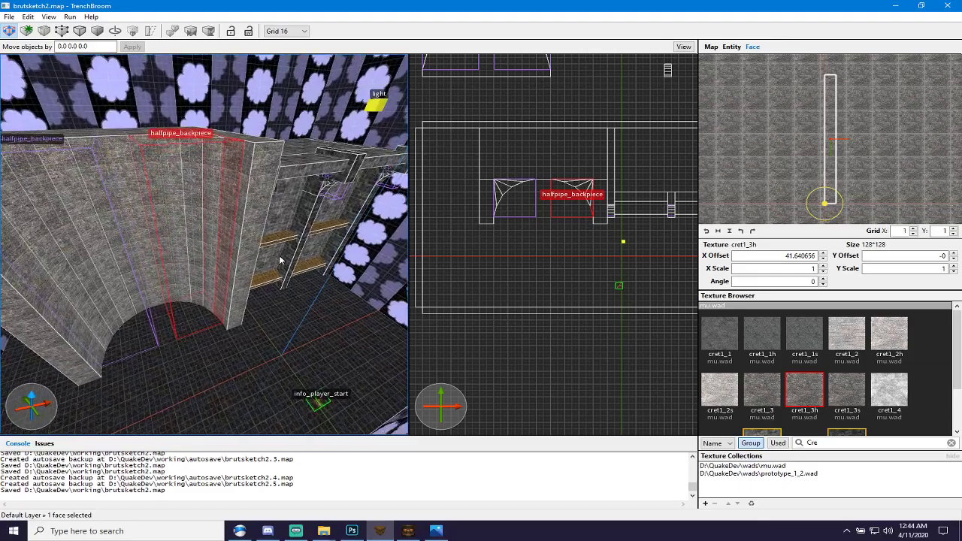
Run the map in Quake to examine the halfpipe and its lighting, and quit the game.
click(410, 535)
click(391, 314)
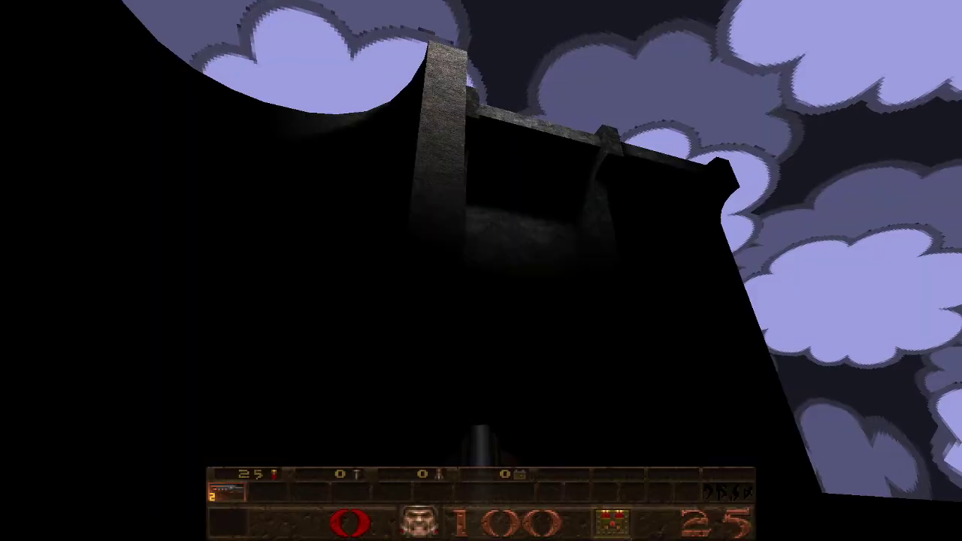
key(Escape)
key(Up)
key(Return)
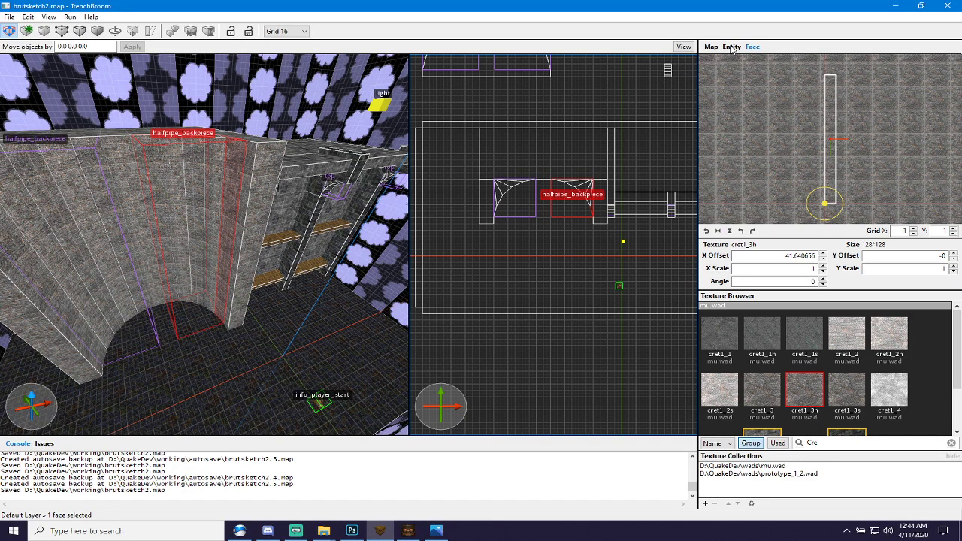
Return to TrenchBroom and set the worldspawn entity's _sunlight property to 150.
key(alt+Tab)
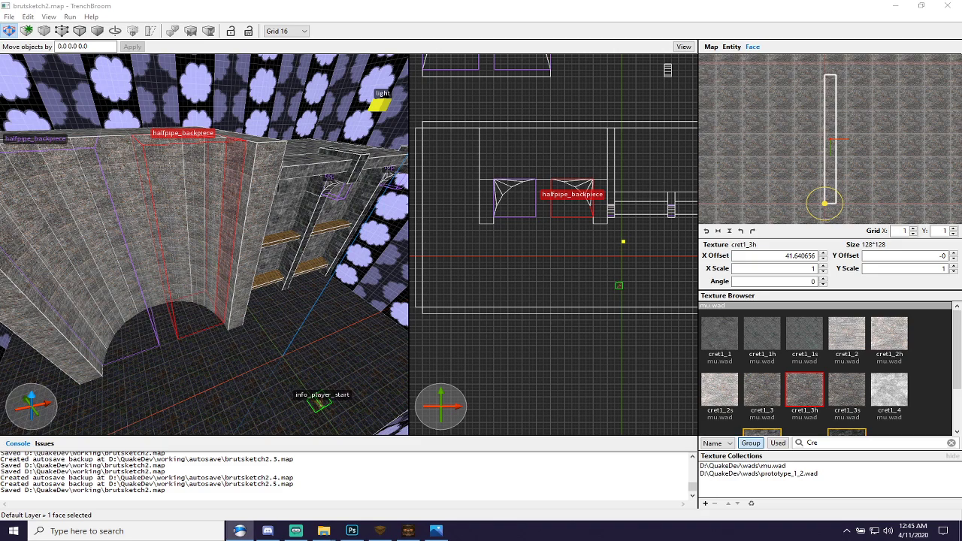
click(728, 48)
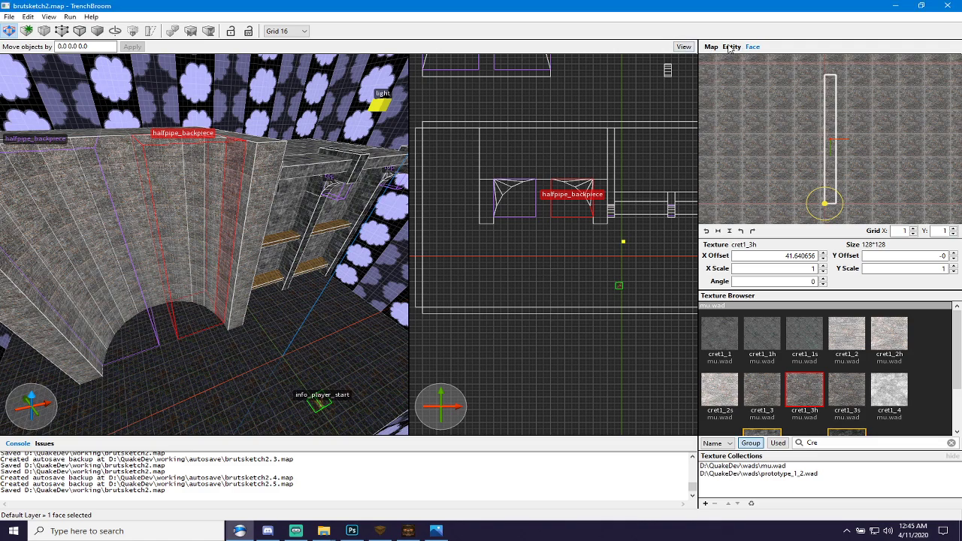
click(729, 48)
key(Escape)
click(741, 110)
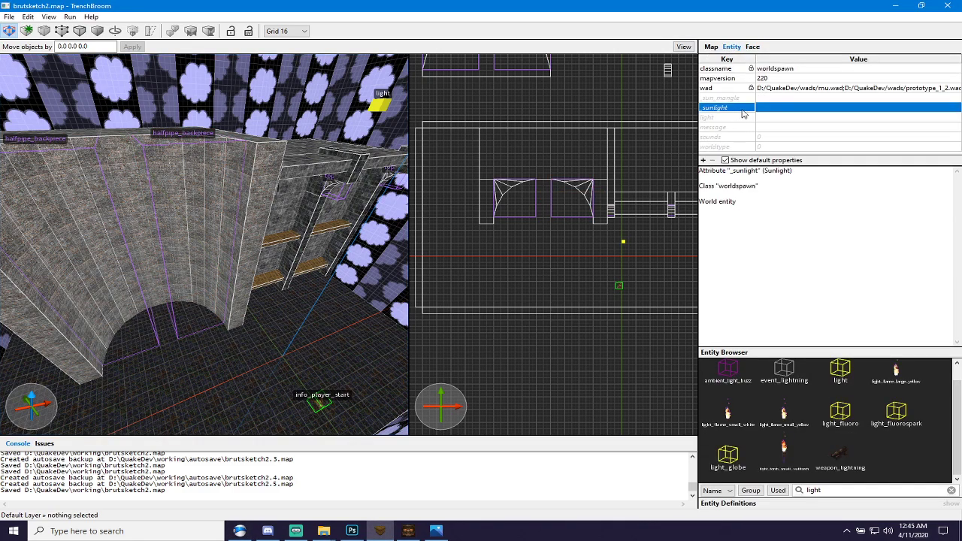
click(791, 108)
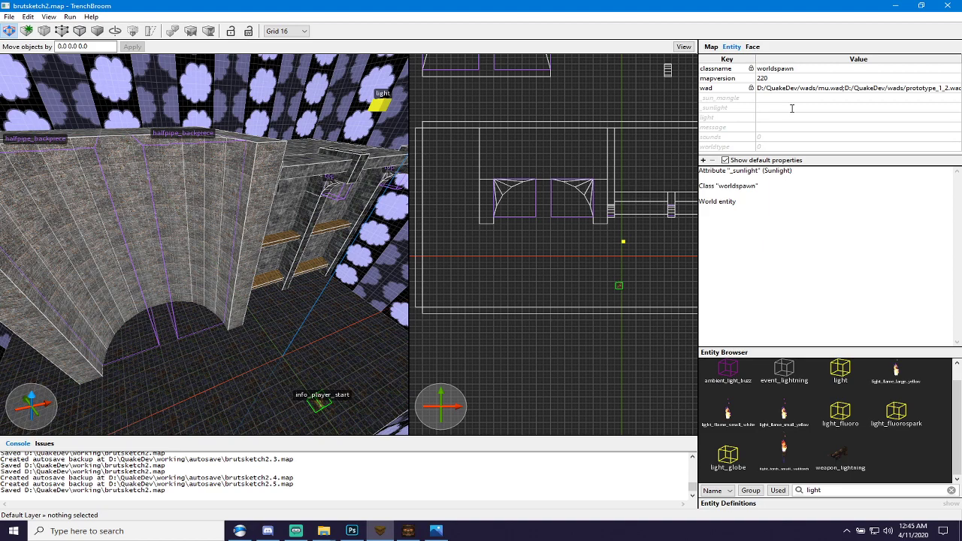
text(100)
key(ctrl+a)
text(150)
key(Return)
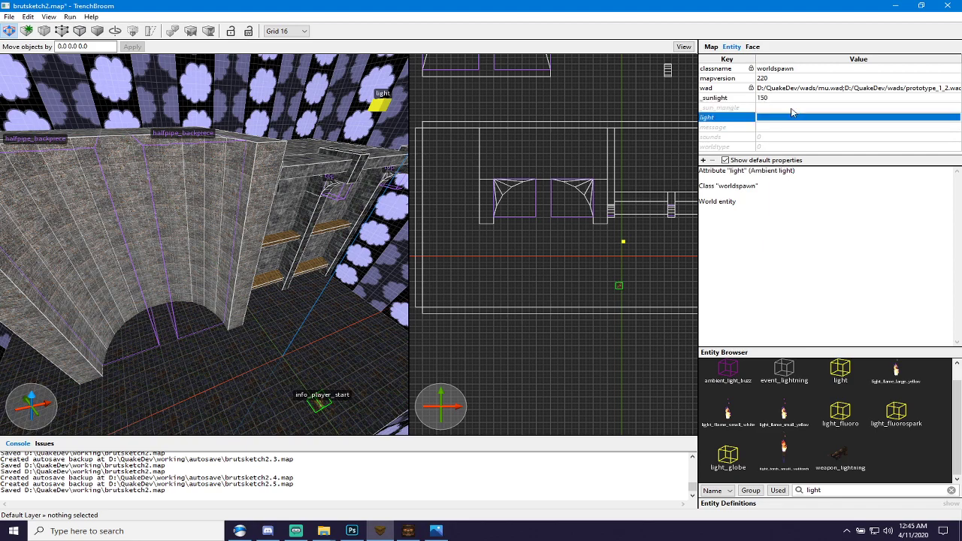
Set the worldspawn entity's _sun_mangle property to 0 -90 0.
double_click(790, 108)
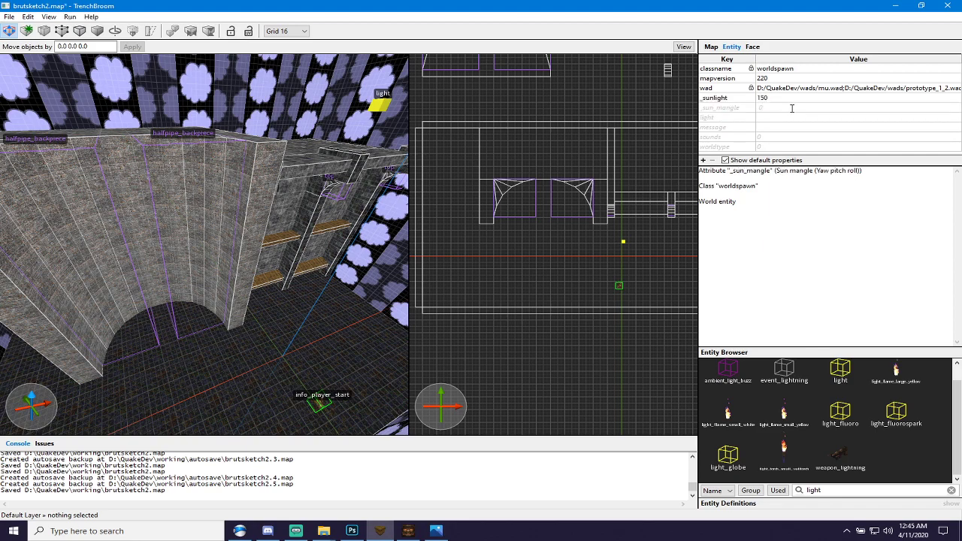
text(0 90 0)
key(Return)
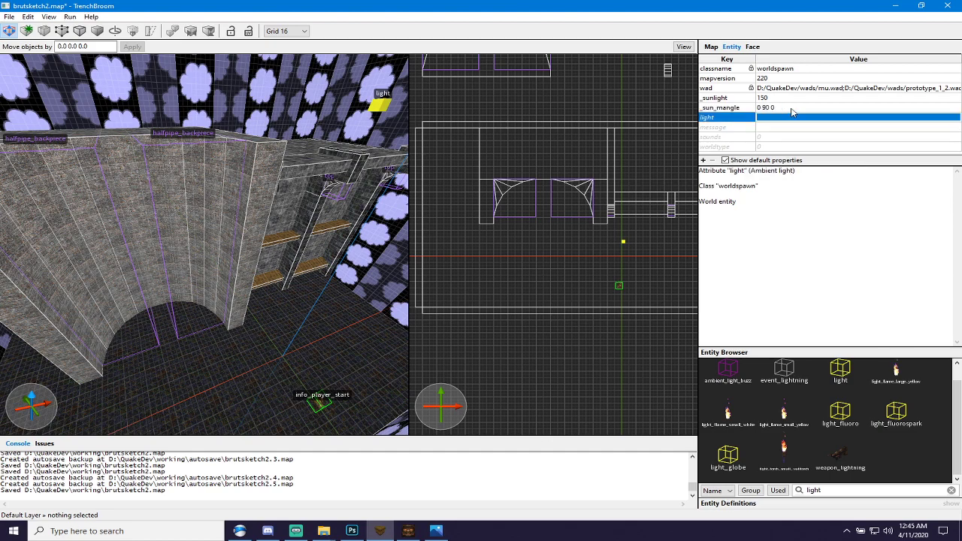
click(763, 107)
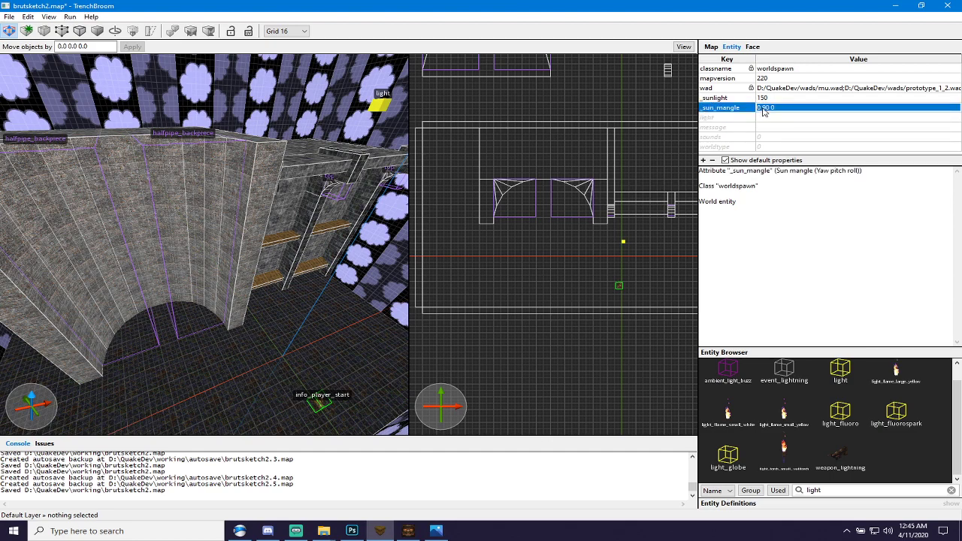
click(761, 107)
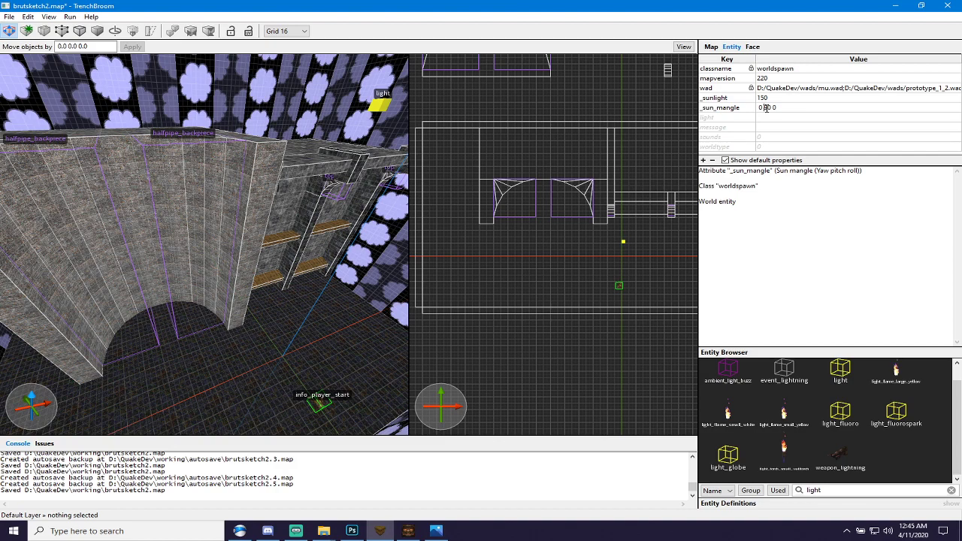
text(-)
key(Return)
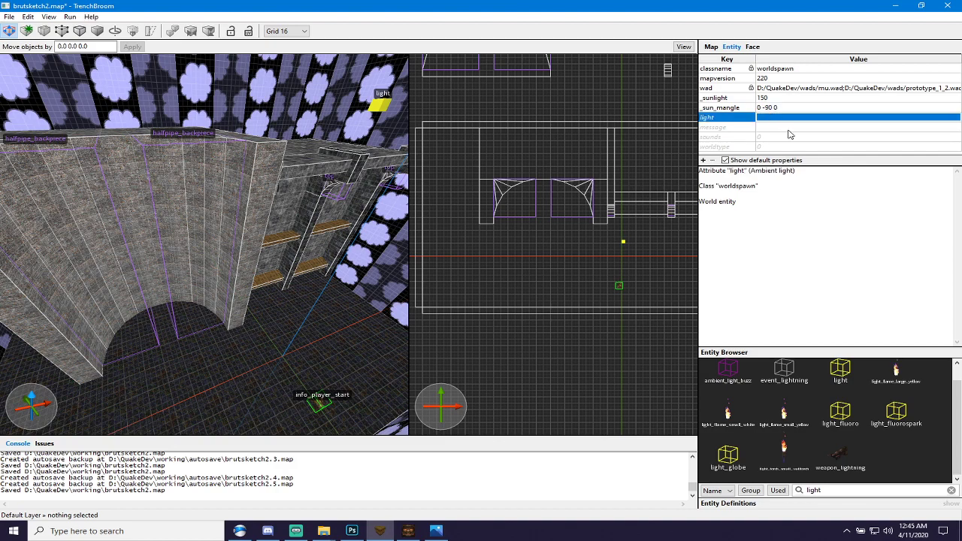
Set the worldspawn entity's ambient light property to 15 and save the map.
click(791, 118)
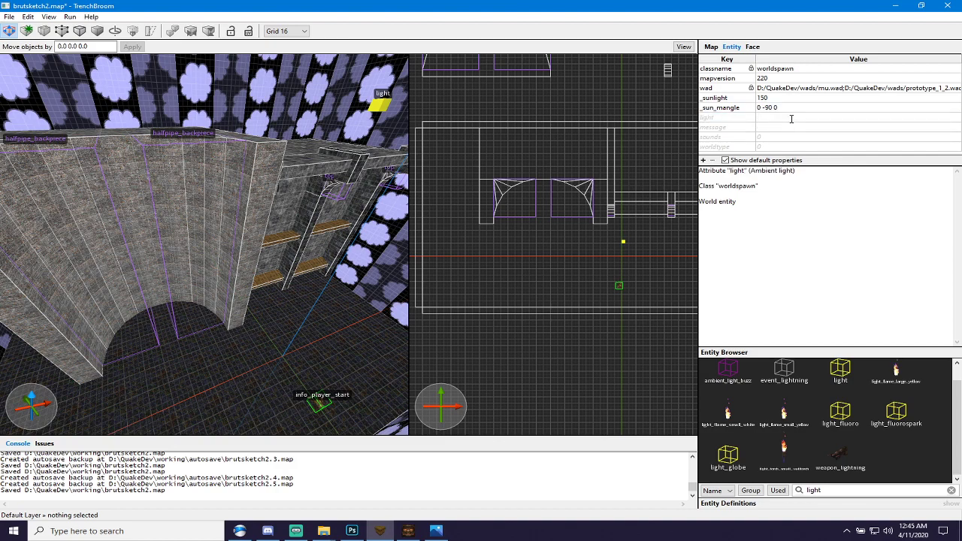
text(150)
key(Return)
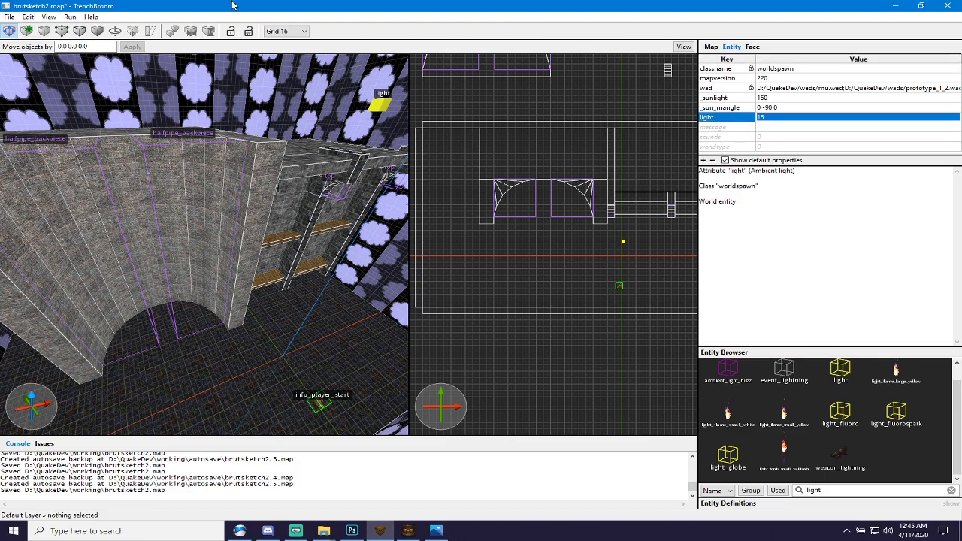
key(ctrl+s)
Switch to Compiling Gui, compile and run brutsketch2.map in Quake to examine the sunlit halfpipe, and quit the game.
right_drag(253, 302, 257, 283)
double_click(165, 3)
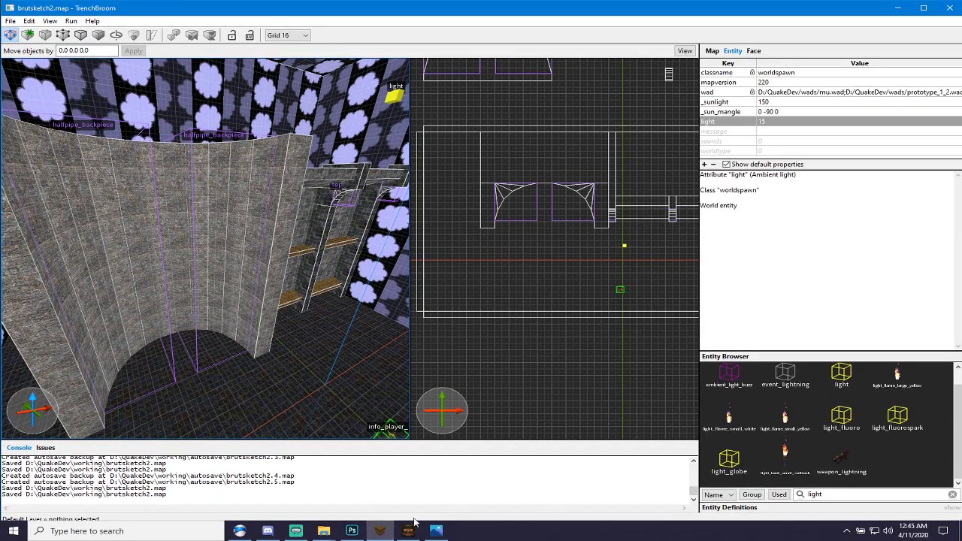
double_click(532, 8)
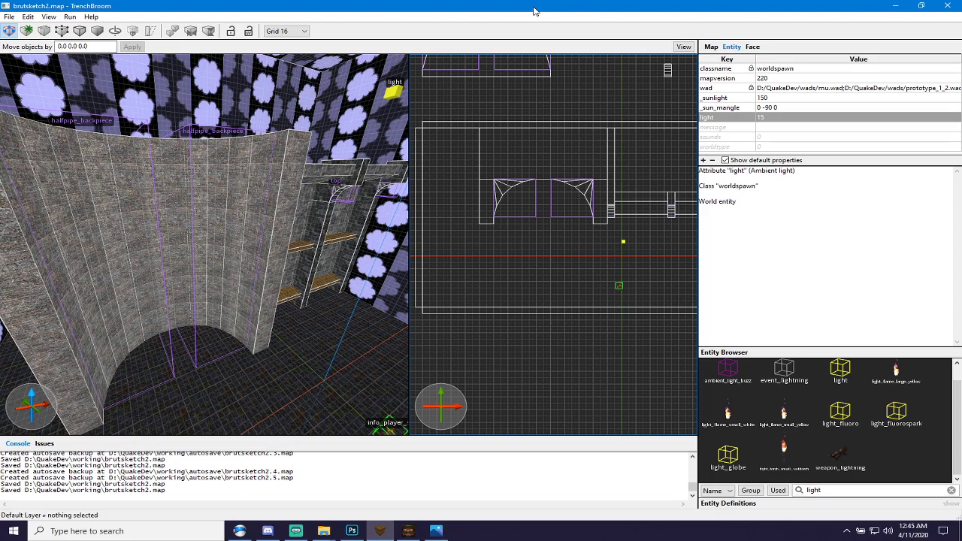
click(421, 511)
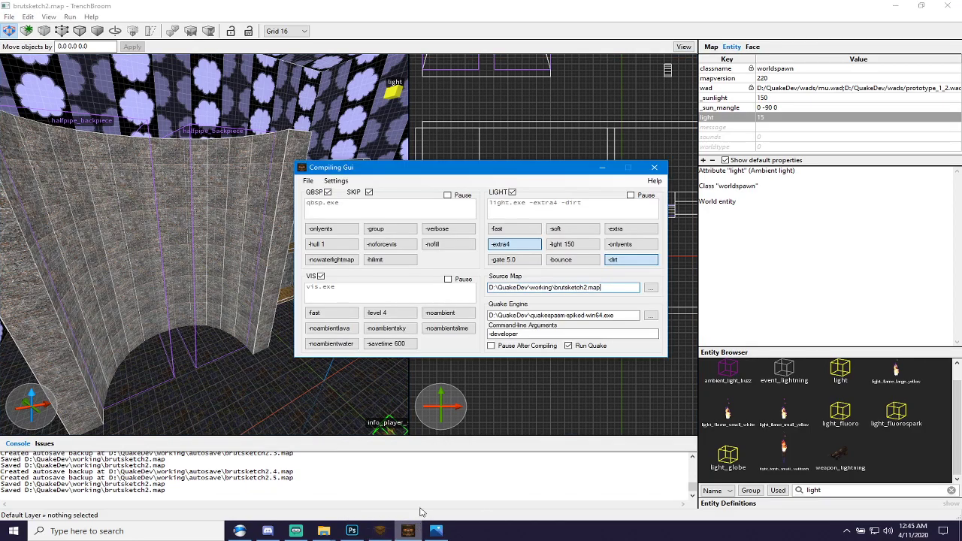
key(F5)
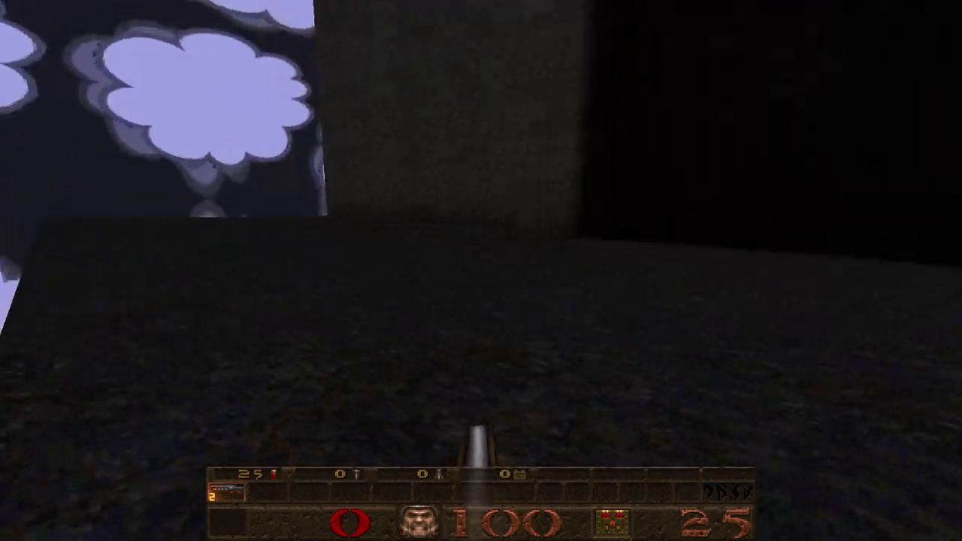
key(Escape)
key(Up)
key(Return)
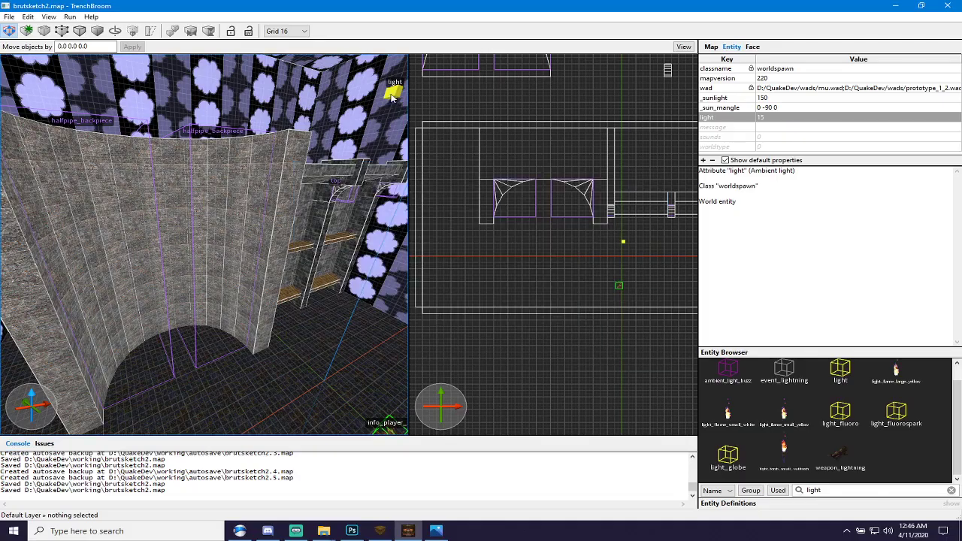
Set the brightness of the light entity beside the halfpipe to 600.
click(392, 92)
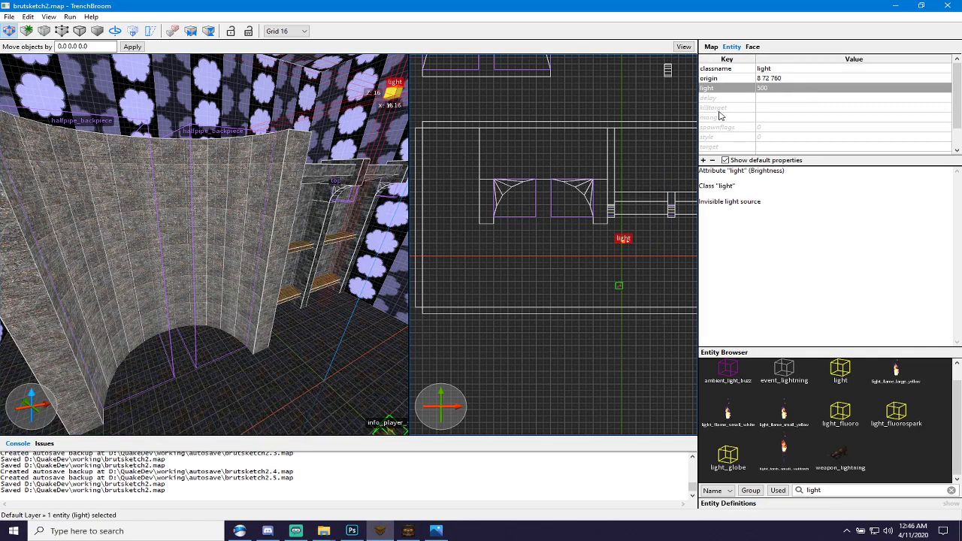
double_click(762, 87)
text(600)
key(Return)
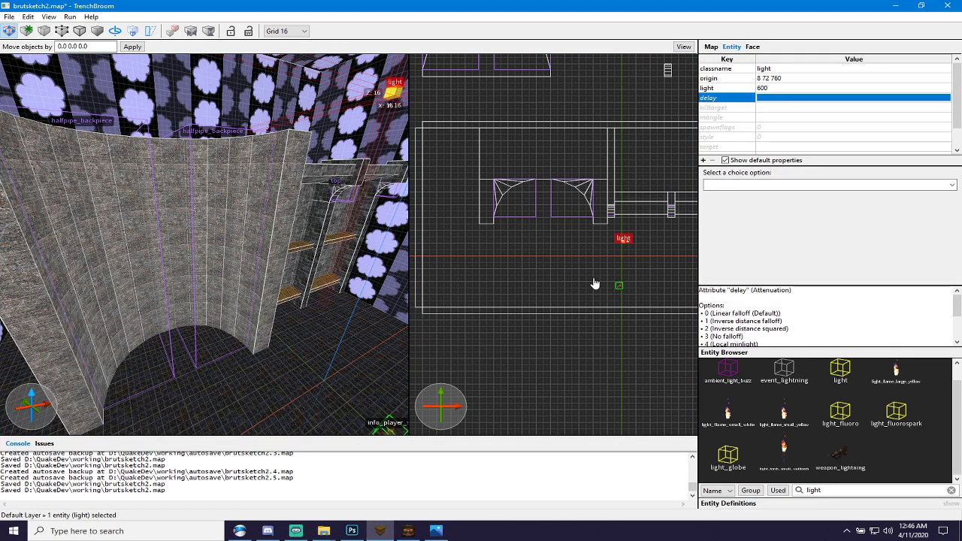
Move info_player_start in front of the halfpipe's right side, and place the light at 280 -168 760 with a copy on the other side.
click(618, 287)
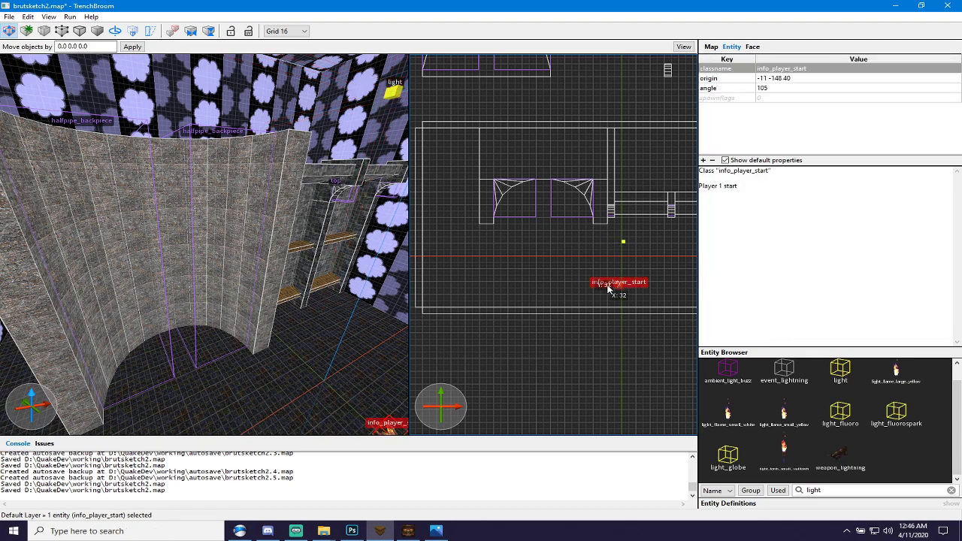
drag(618, 288, 569, 285)
mouse_move(623, 242)
mouse_down()
mouse_move(576, 255)
mouse_move(578, 270)
mouse_move(529, 287)
mouse_move(684, 289)
mouse_up()
ctrl+click(674, 290)
click(538, 289)
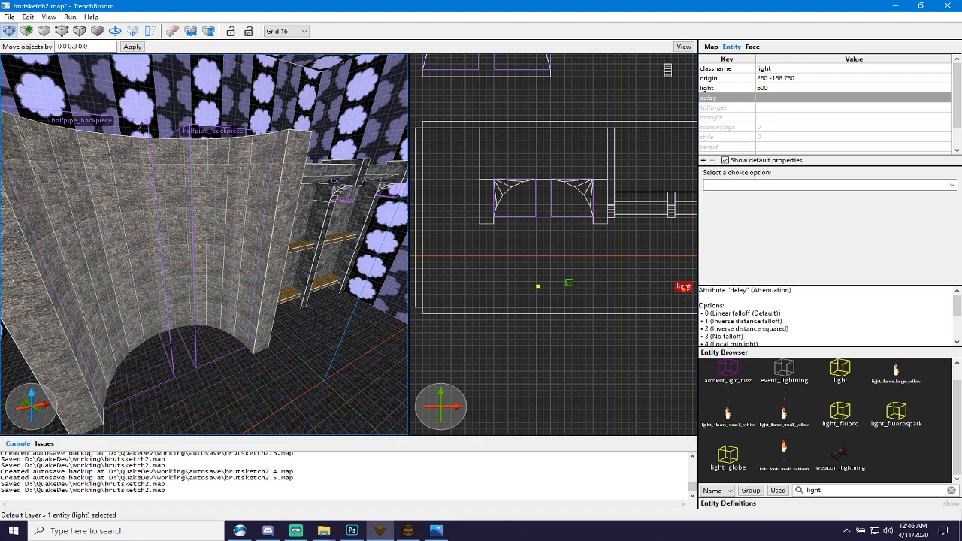
Switch to Photos to examine the telecommunications center reference drawing, and return to TrenchBroom.
key(alt+Tab)
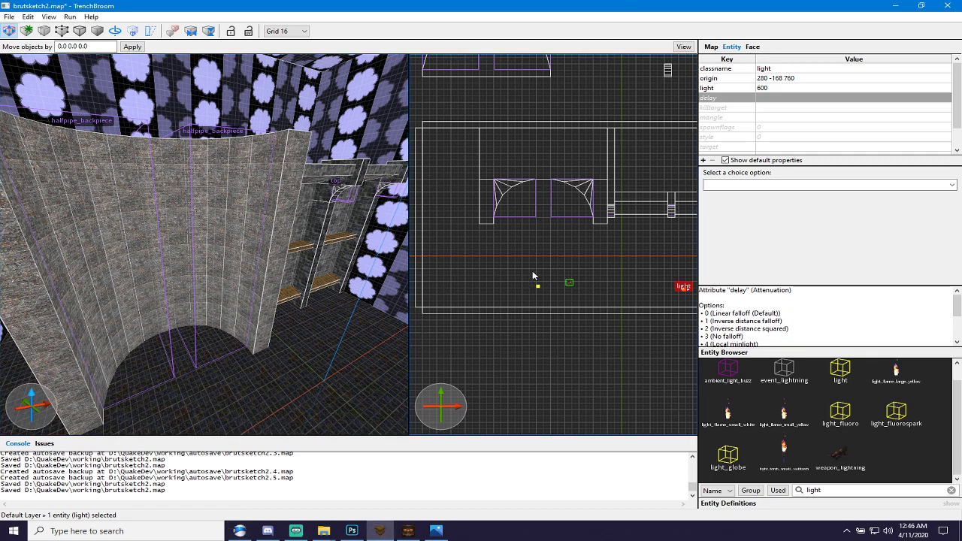
click(437, 531)
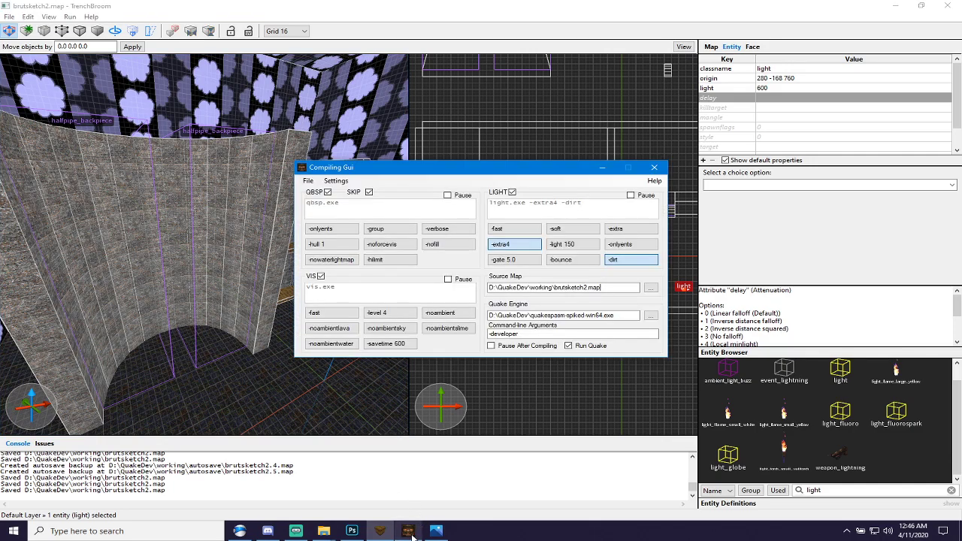
click(437, 531)
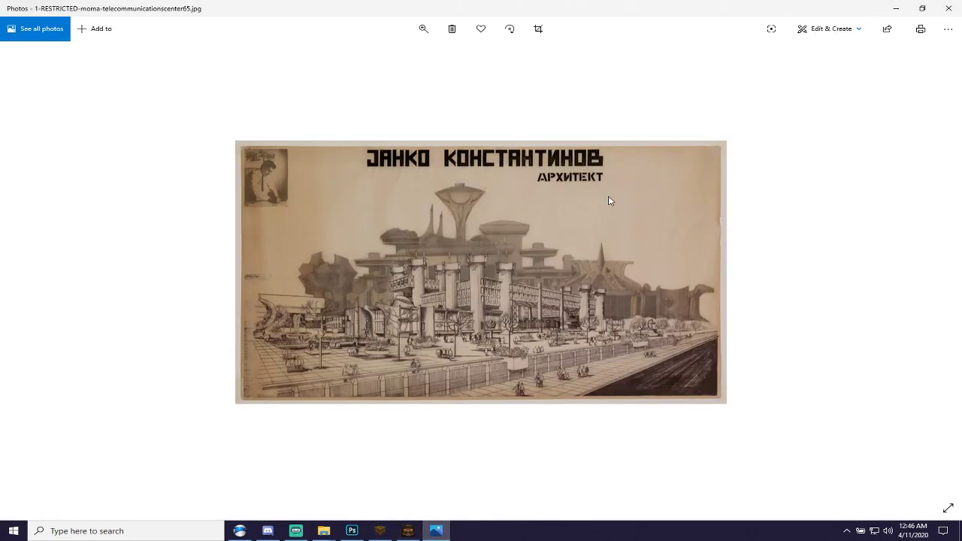
key(Right)
key(Left)
click(895, 8)
click(430, 387)
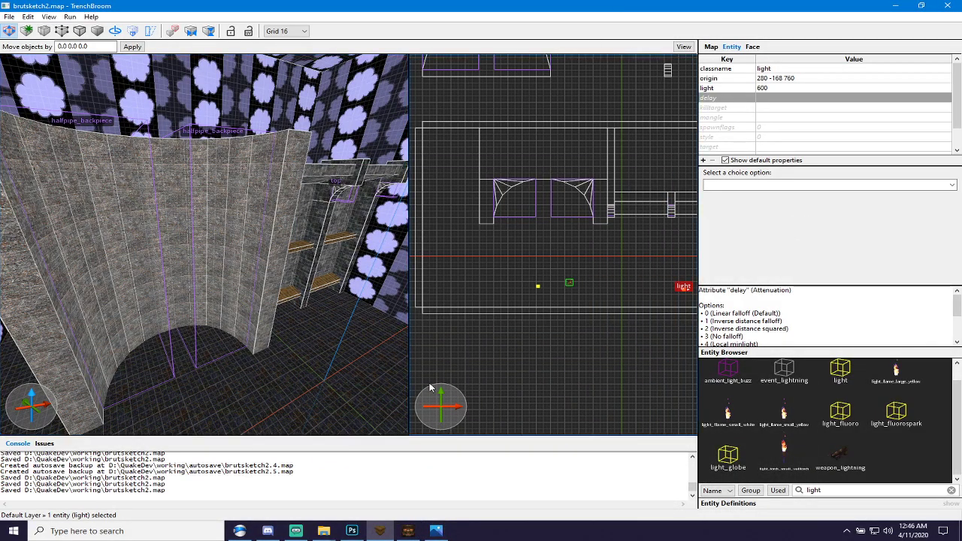
Recompile brutsketch2.map from Compiling Gui, examine the halfpipe under the two lights in Quake, and quit the game.
right_drag(268, 355, 293, 375)
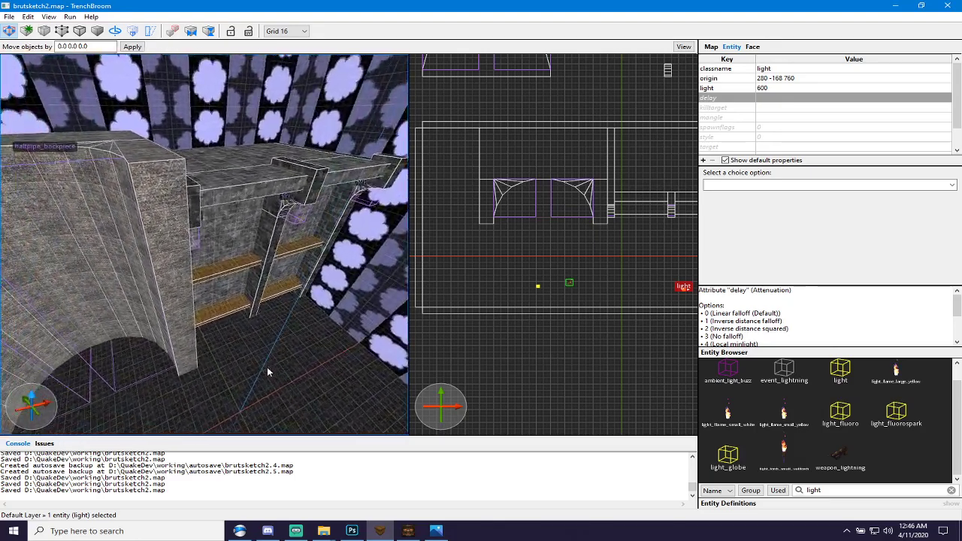
click(406, 531)
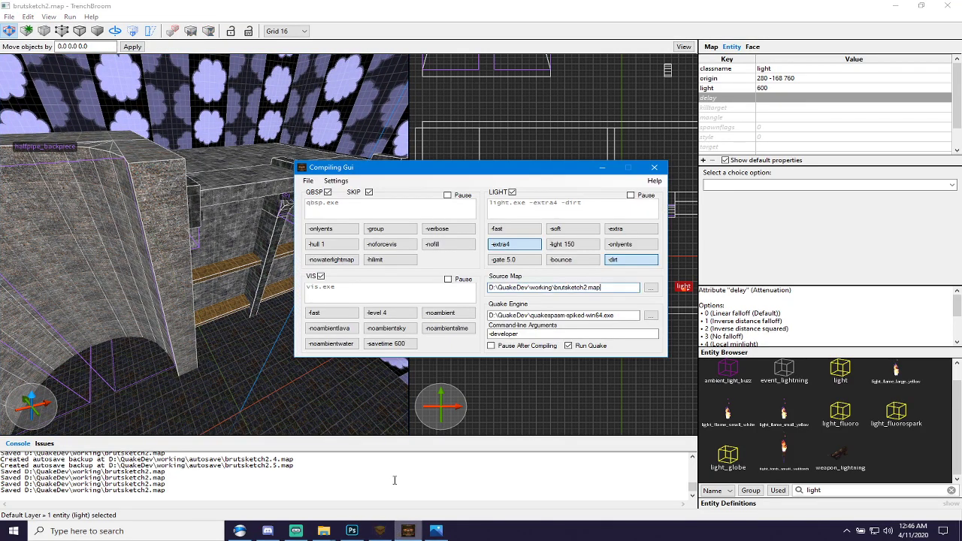
key(Return)
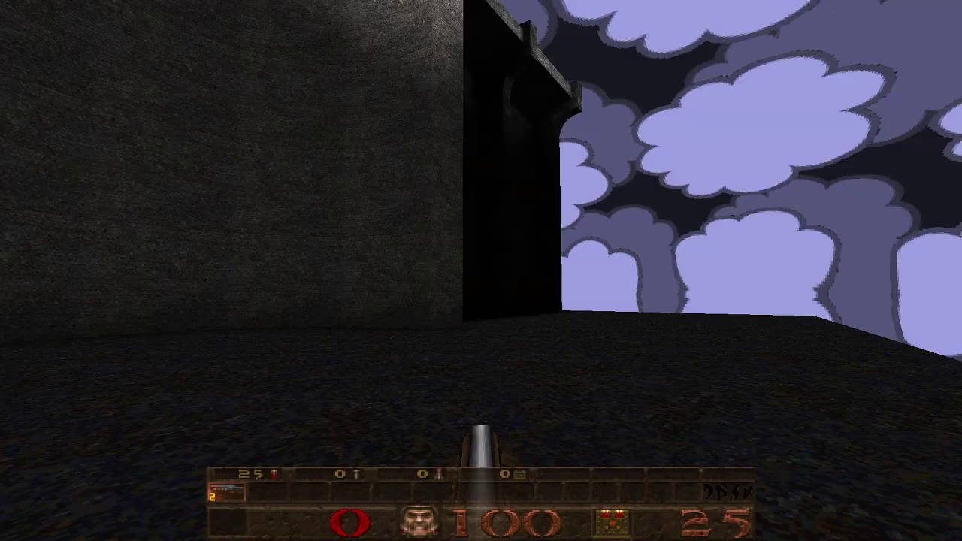
key(Escape)
key(Up)
key(Return)
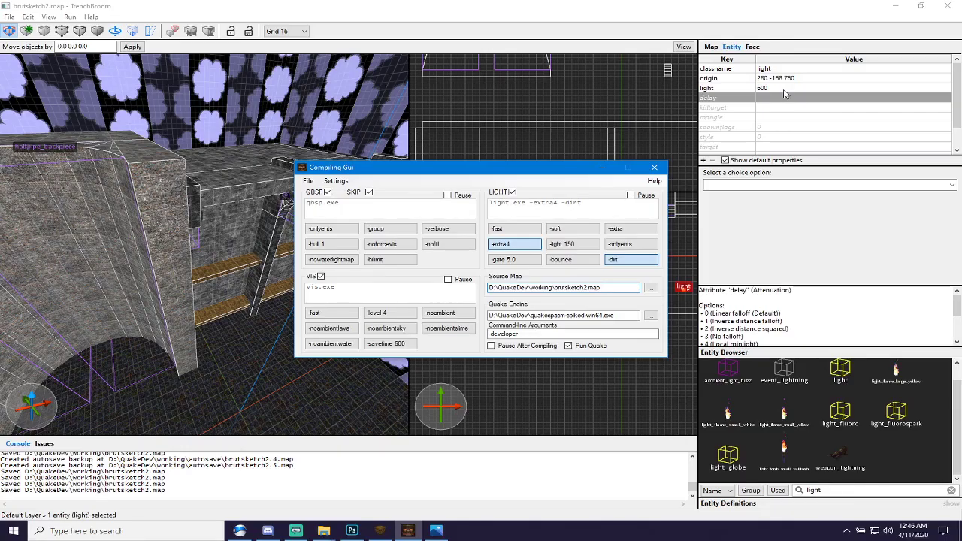
Set the worldspawn entity's _sunlight property to 50.
click(342, 130)
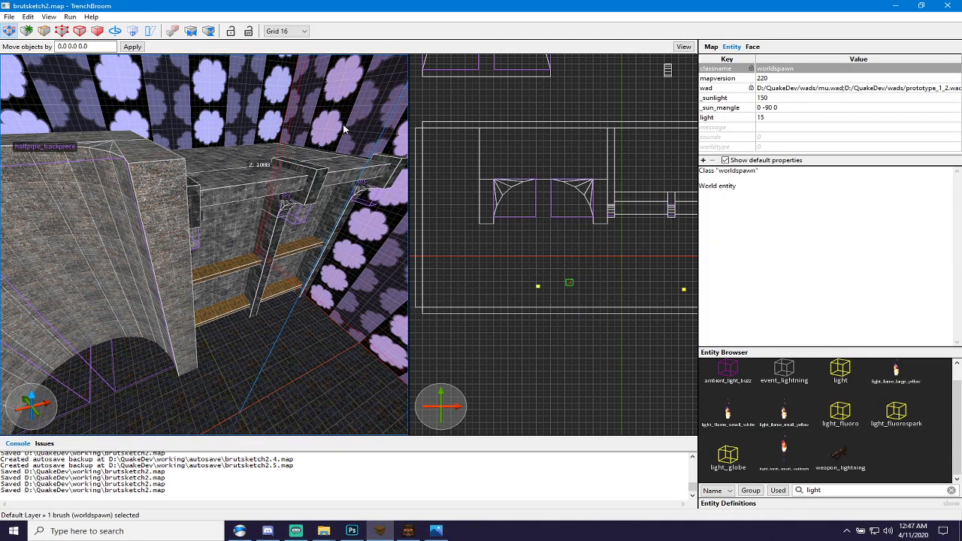
click(801, 98)
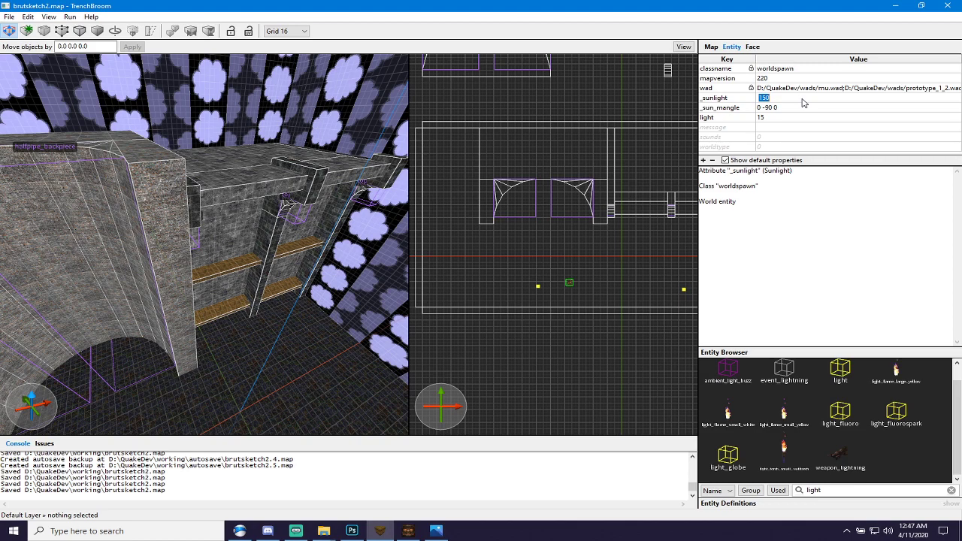
text(50)
key(Tab)
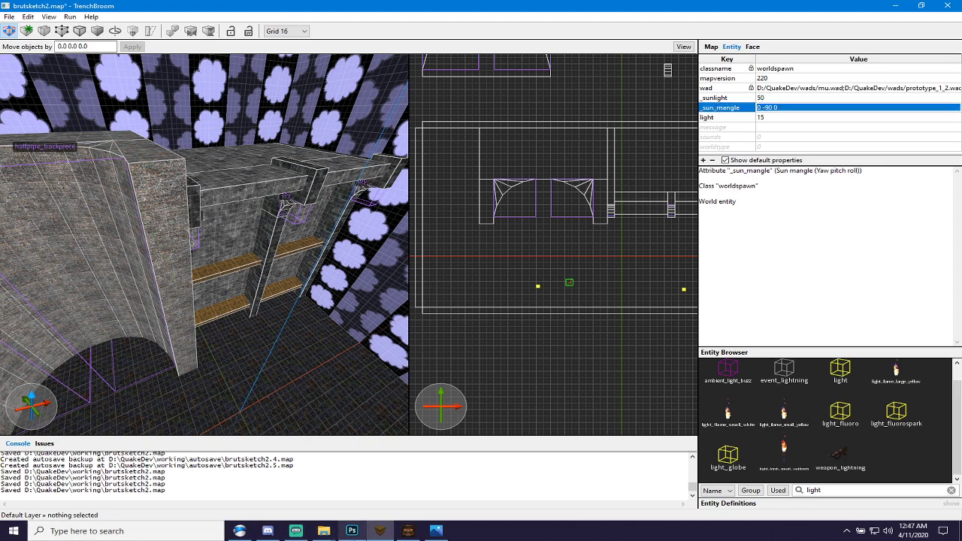
Enable the -bounce option for the light compile in Compiling Gui, and return to TrenchBroom to save the map.
click(406, 532)
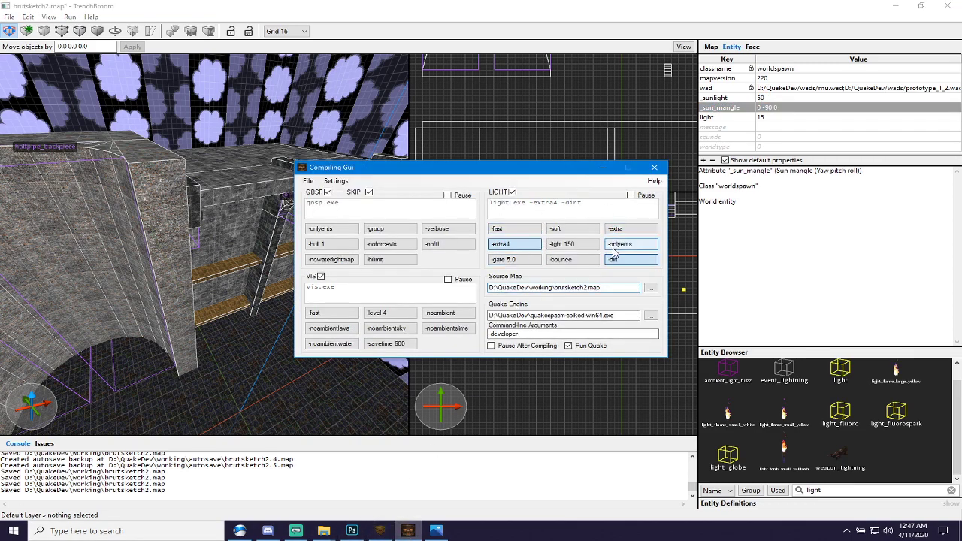
click(572, 261)
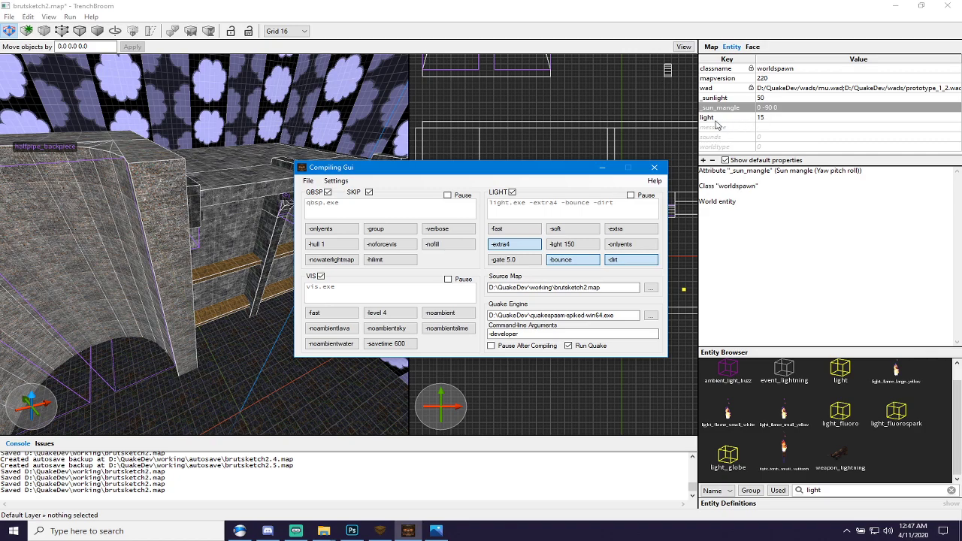
click(579, 5)
key(ctrl+s)
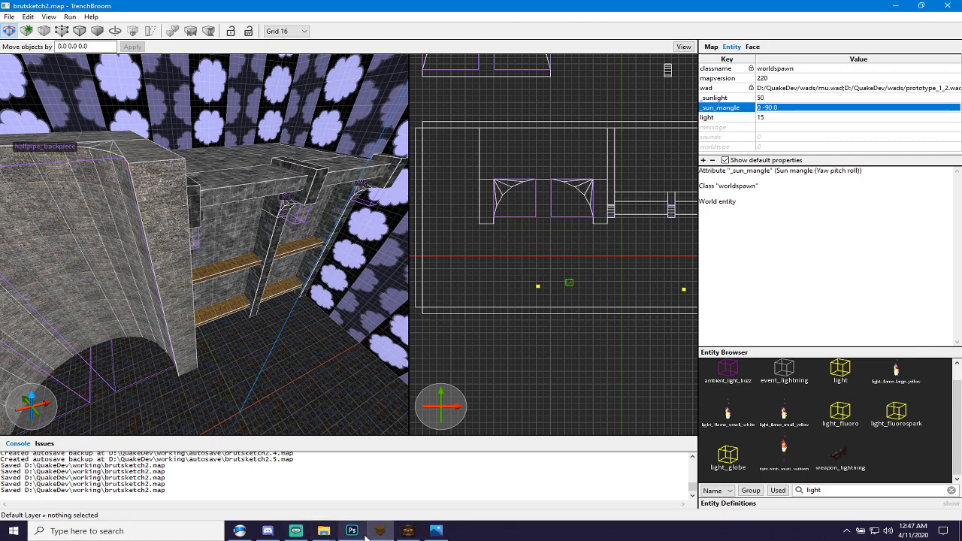
Compile and run the map with bounce lighting in Quake to examine the walls and shaded areas, and quit the game.
click(408, 530)
key(F5)
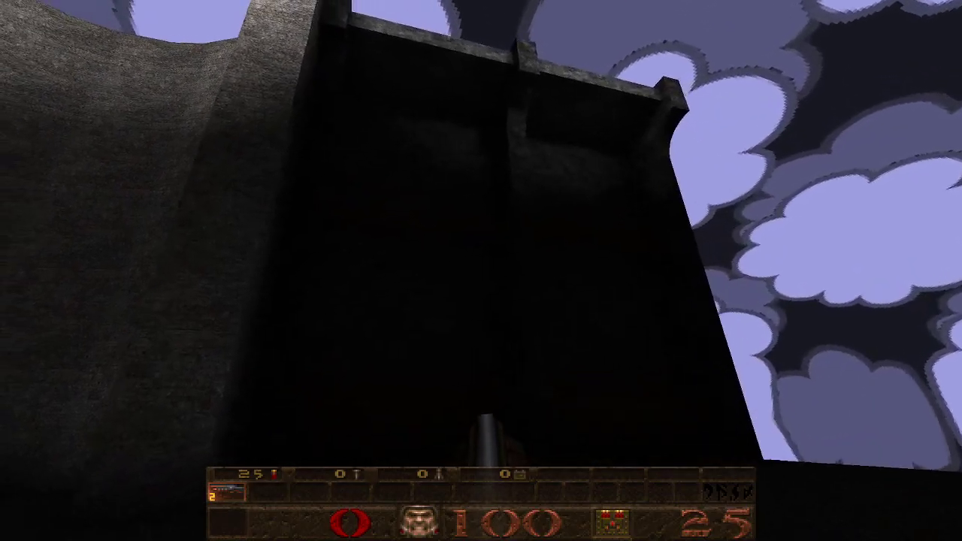
click(481, 270)
click(481, 270)
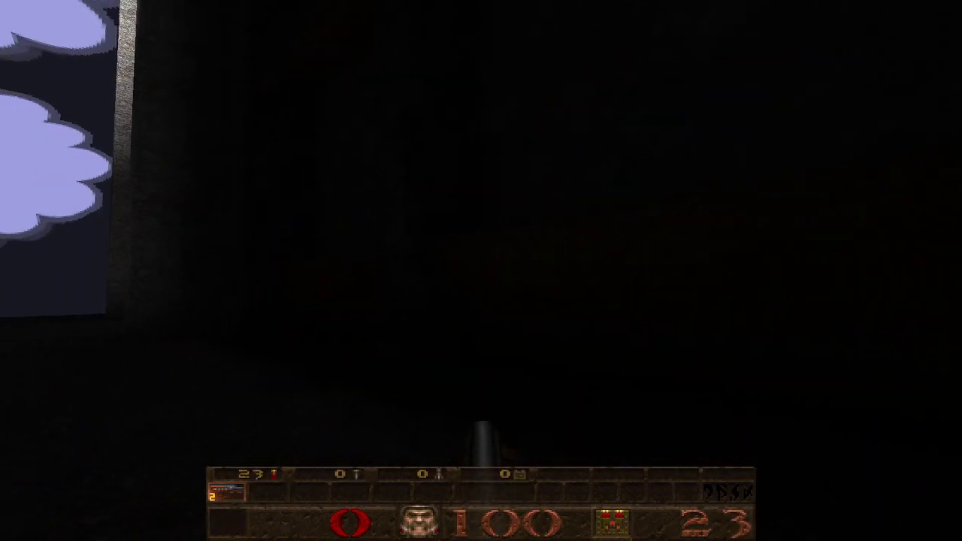
key(Escape)
key(Up)
key(Return)
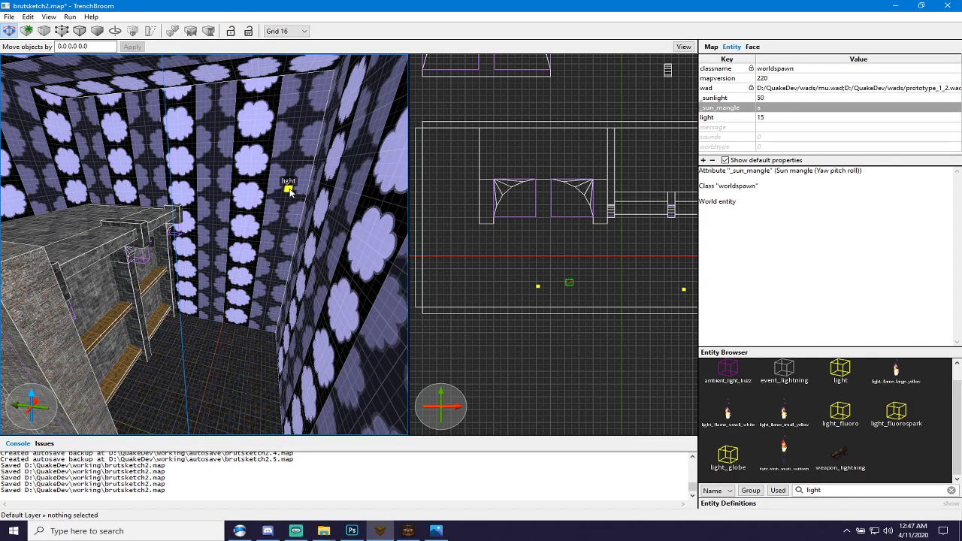
Lower the light entity in front of the shelved wall to origin 280 -168 408.
click(286, 187)
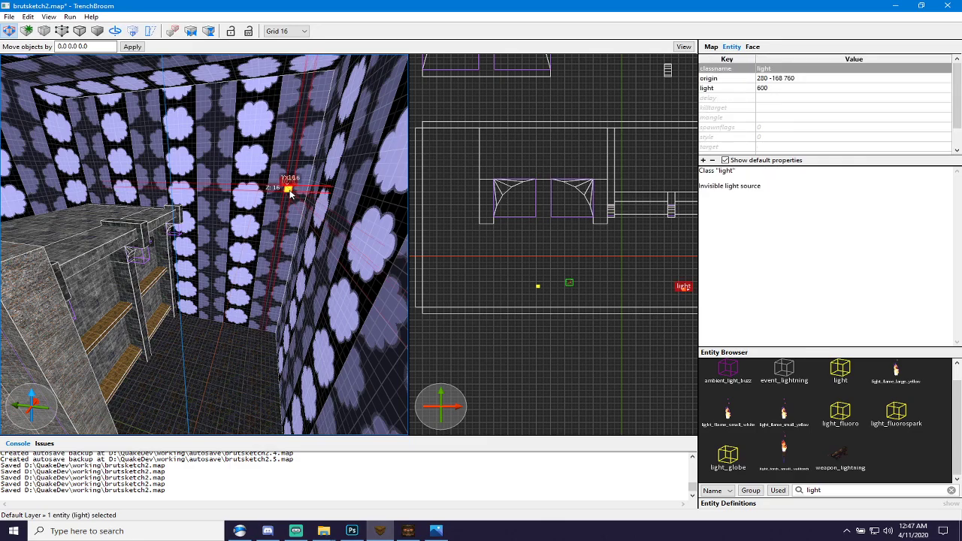
key(alt+space)
alt+drag(289, 193, 231, 300)
right_drag(234, 311, 78, 297)
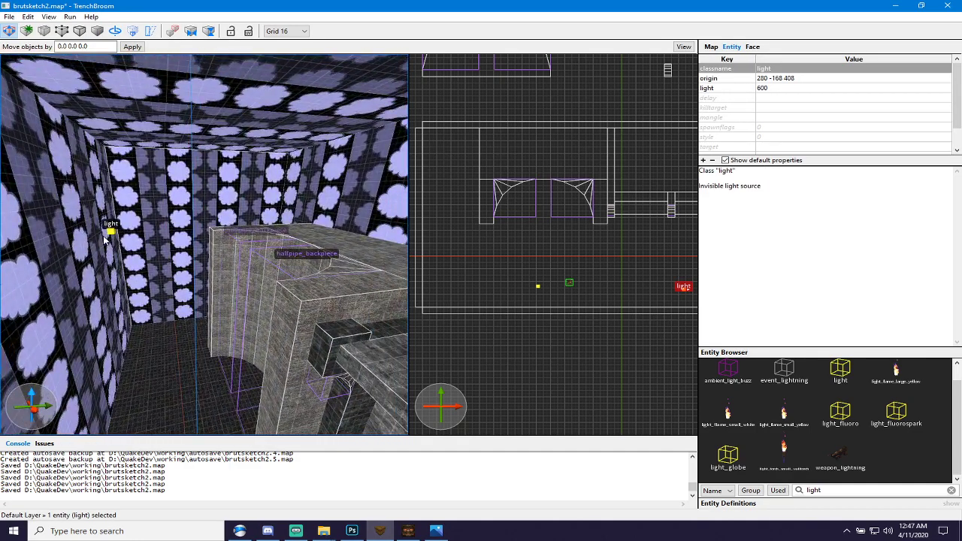
Duplicate the light in front of the halfpipe, lower the copy to origin -376 -152 472, and save the map.
click(112, 232)
key(ctrl+d)
alt+drag(113, 234, 143, 322)
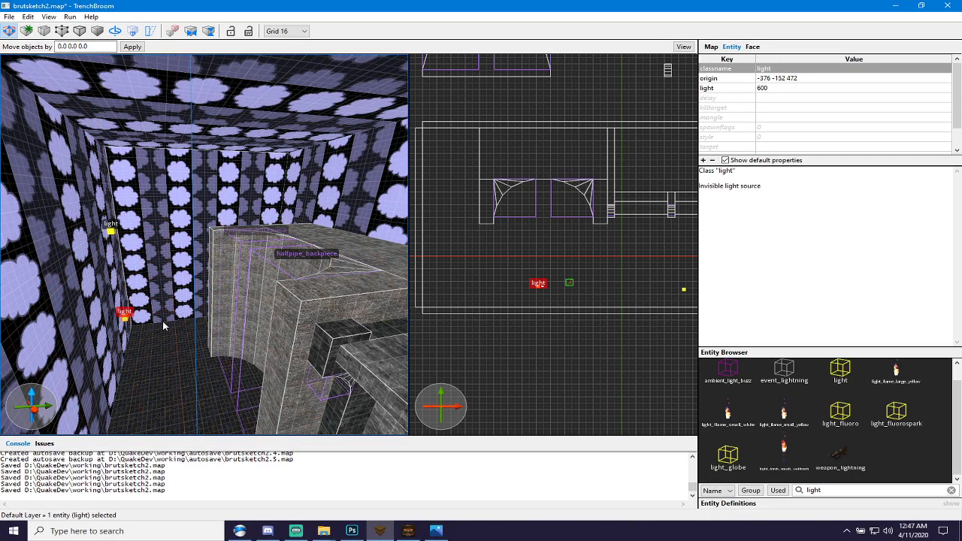
key(ctrl+s)
Compile and run the map in Quake to examine the lighting on the halfpipe and the shelved wall, and quit the game.
click(408, 531)
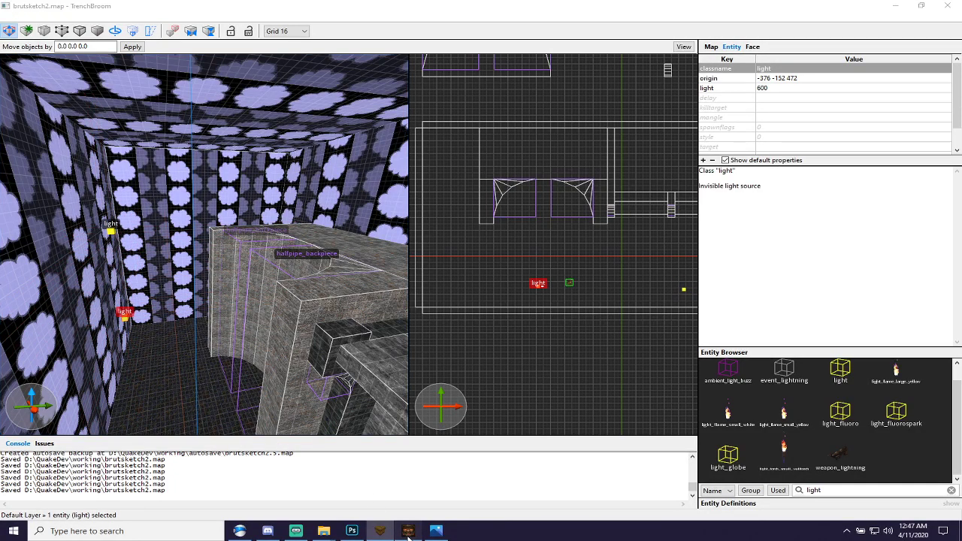
click(421, 350)
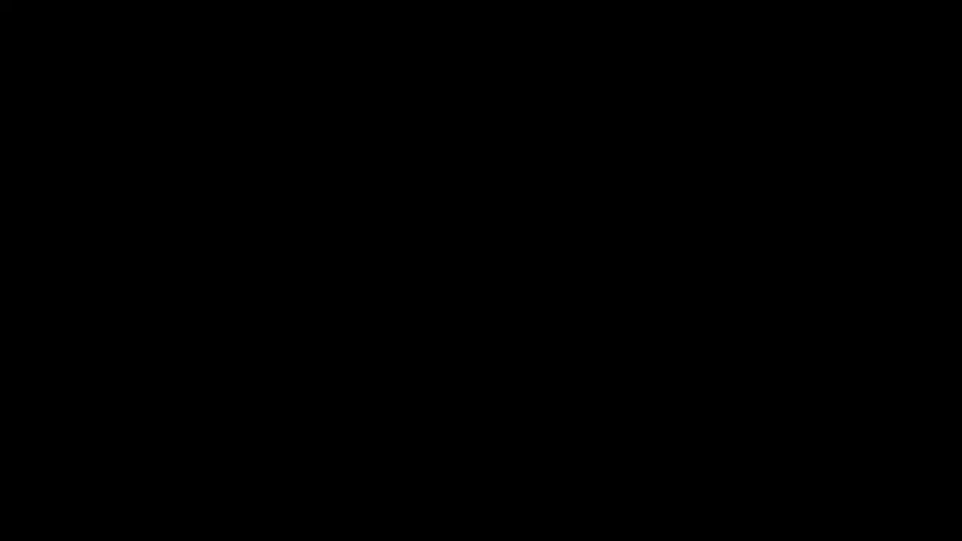
key(w)
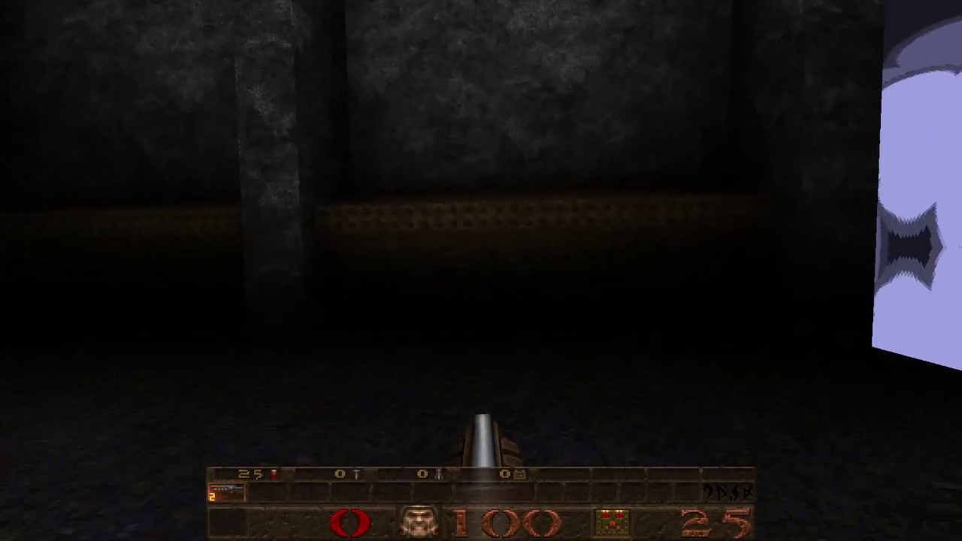
key(w)
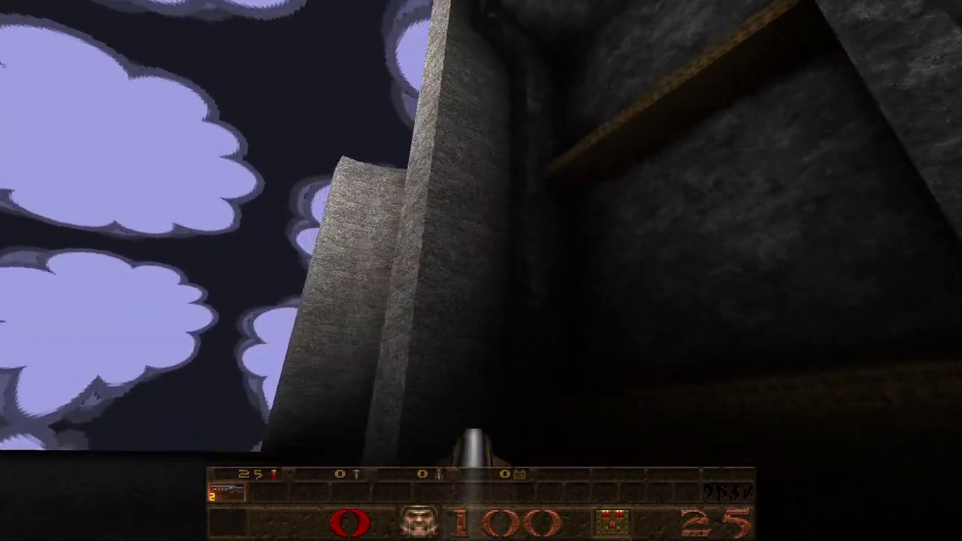
key(a)
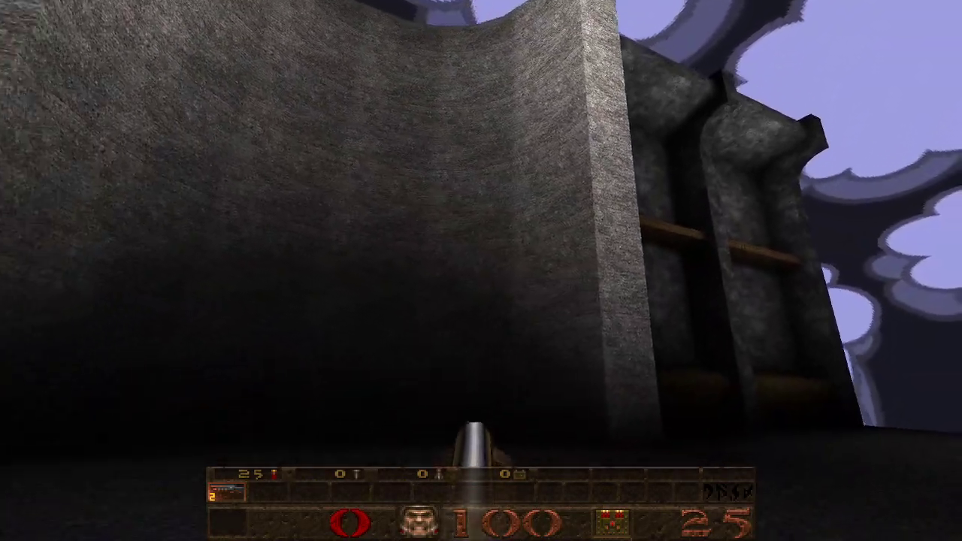
key(a)
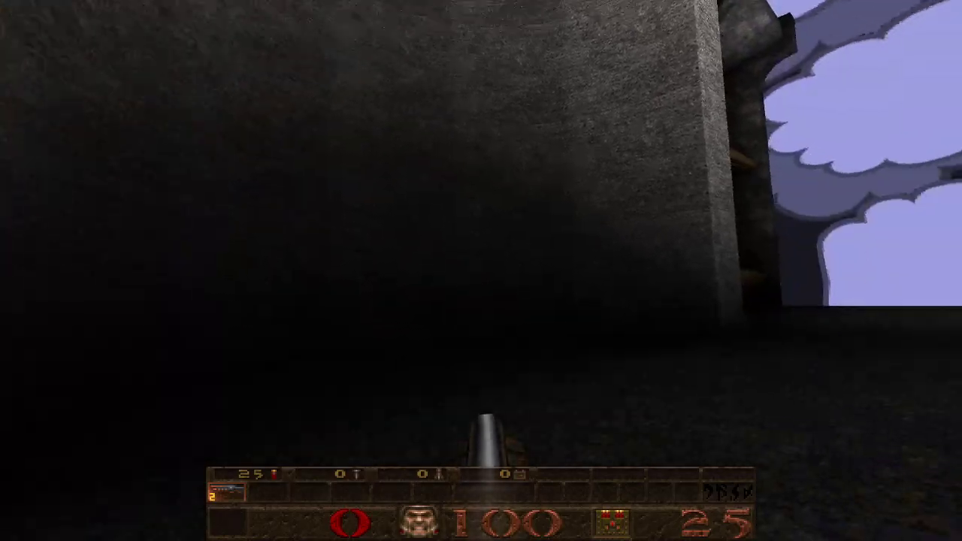
key(w)
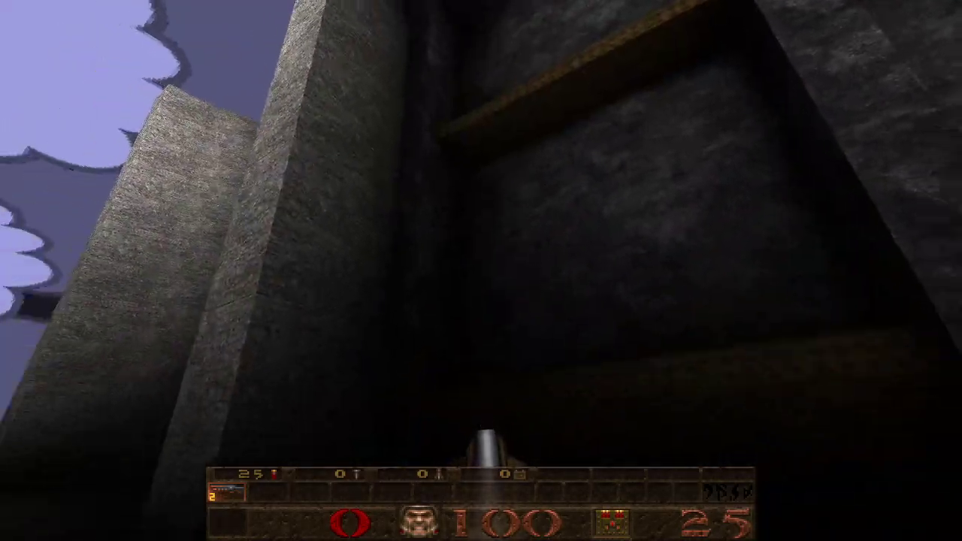
key(s)
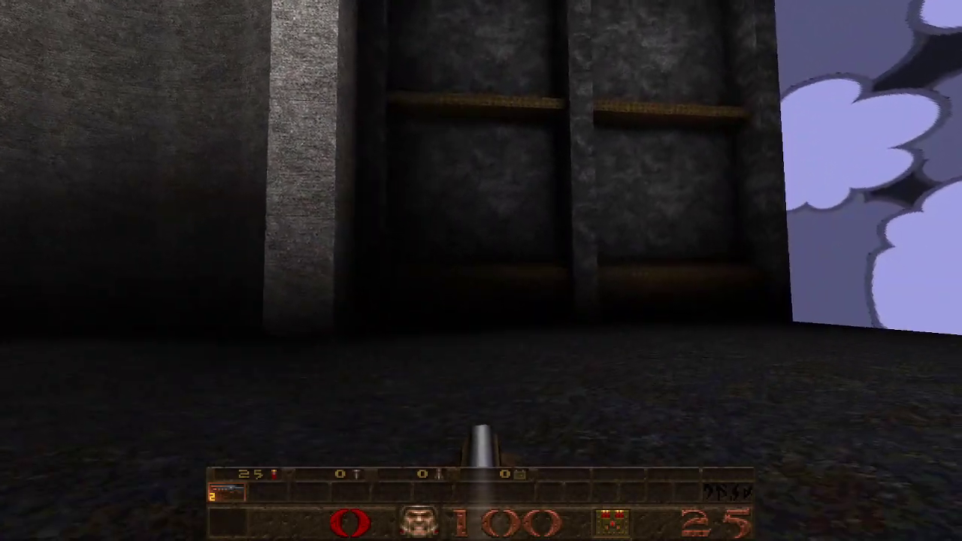
key(a)
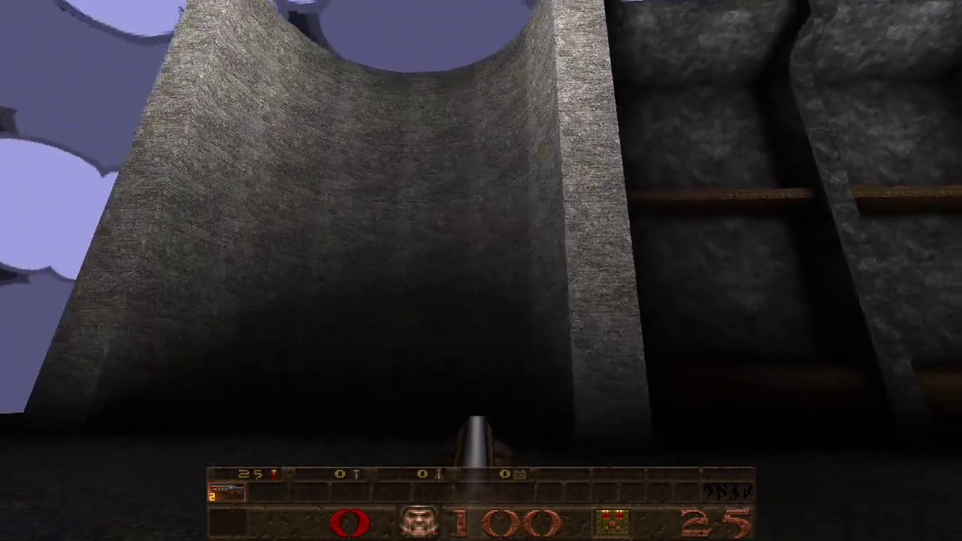
key(Escape)
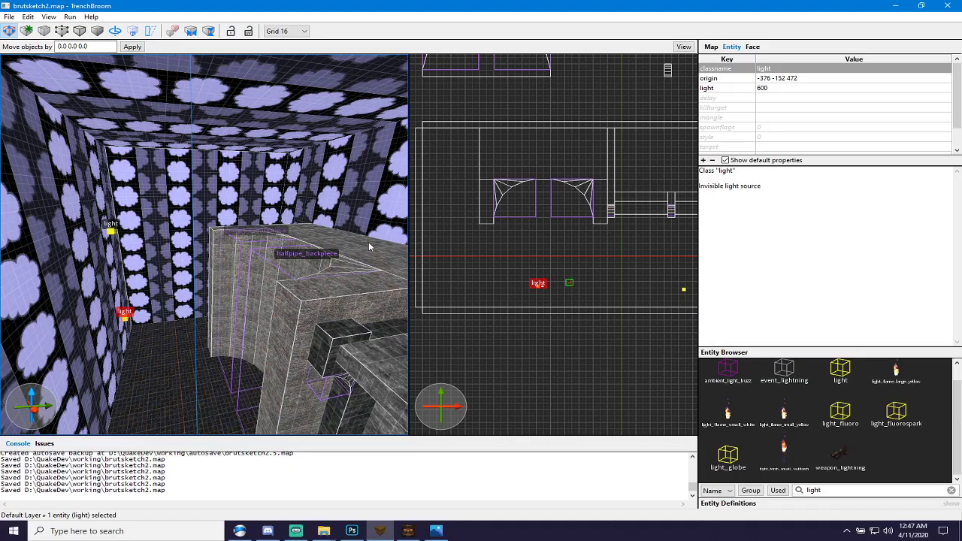
Set the grid size to 128 and thicken the north sky wall outward to 128 units.
right_drag(237, 213, 308, 267)
key(s)
key(s)
key(d)
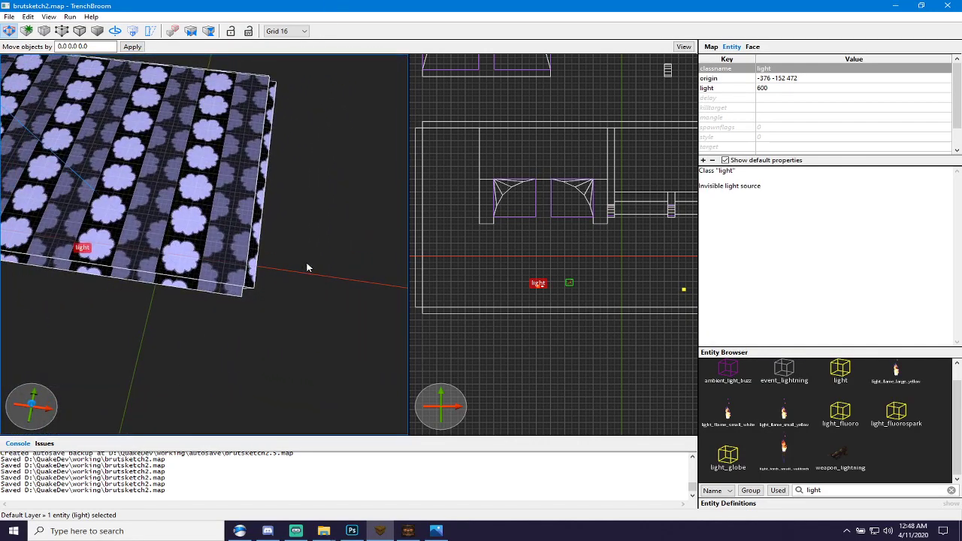
key(plus)
key(plus)
key(plus)
scroll(526, 248, down, 4)
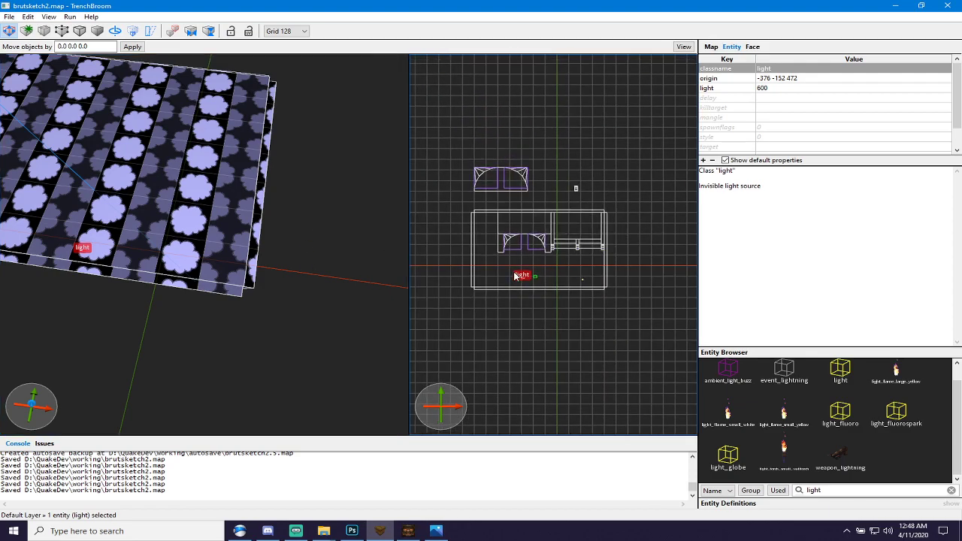
click(525, 225)
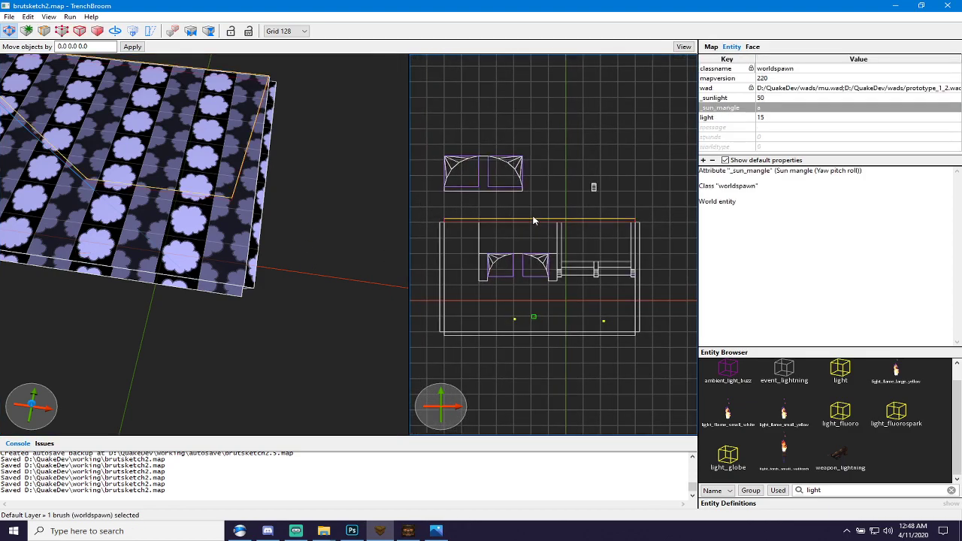
drag(533, 221, 532, 210)
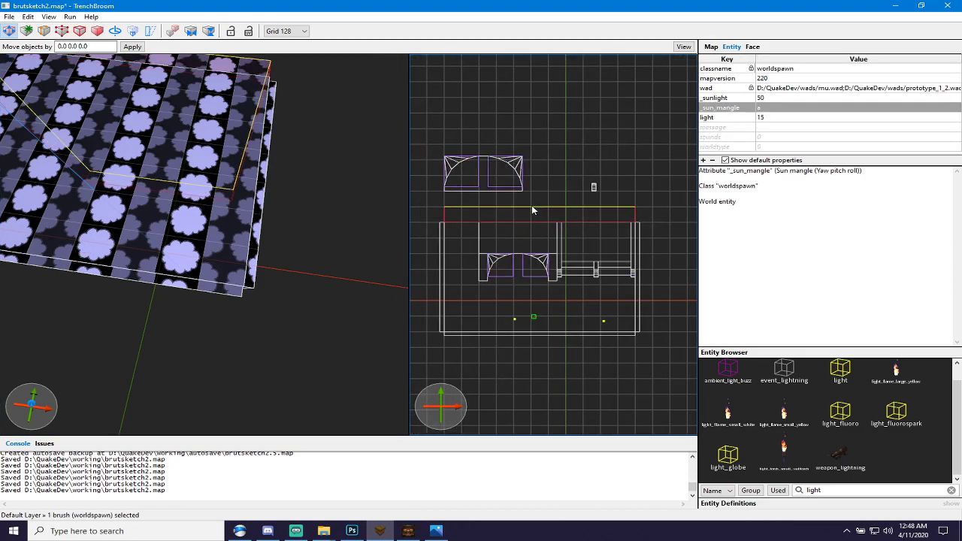
Thicken the east, south and west sky walls outward to the 128 grid.
click(637, 257)
scroll(639, 260, down, 4)
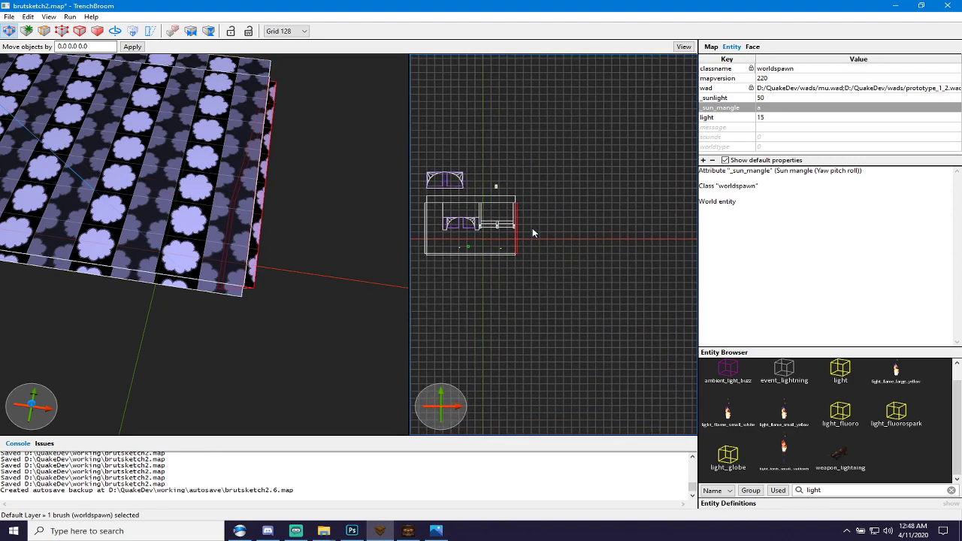
drag(532, 227, 540, 227)
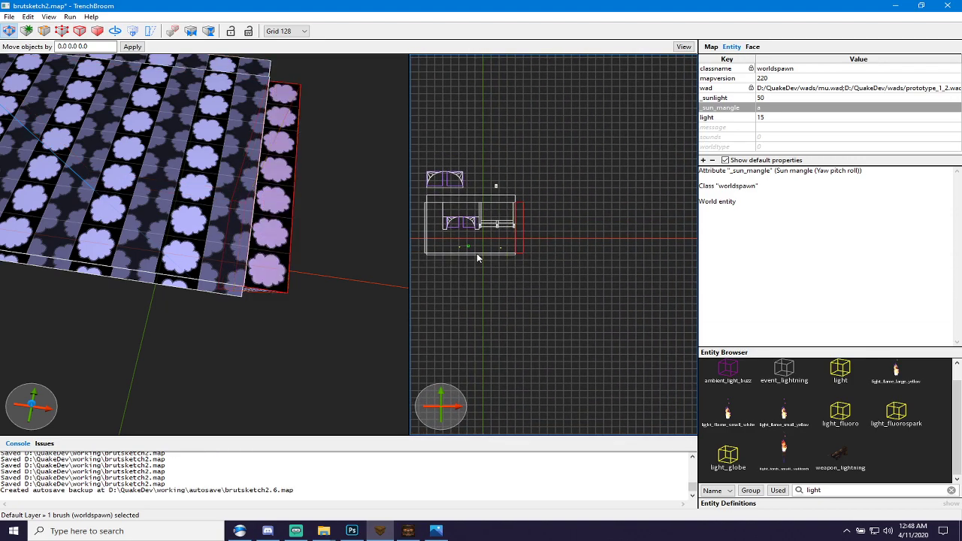
click(447, 255)
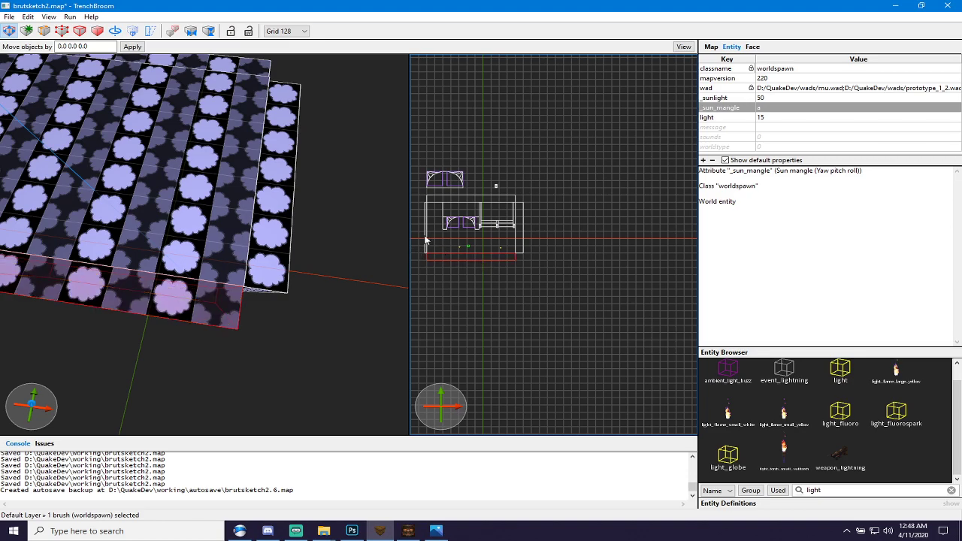
click(425, 240)
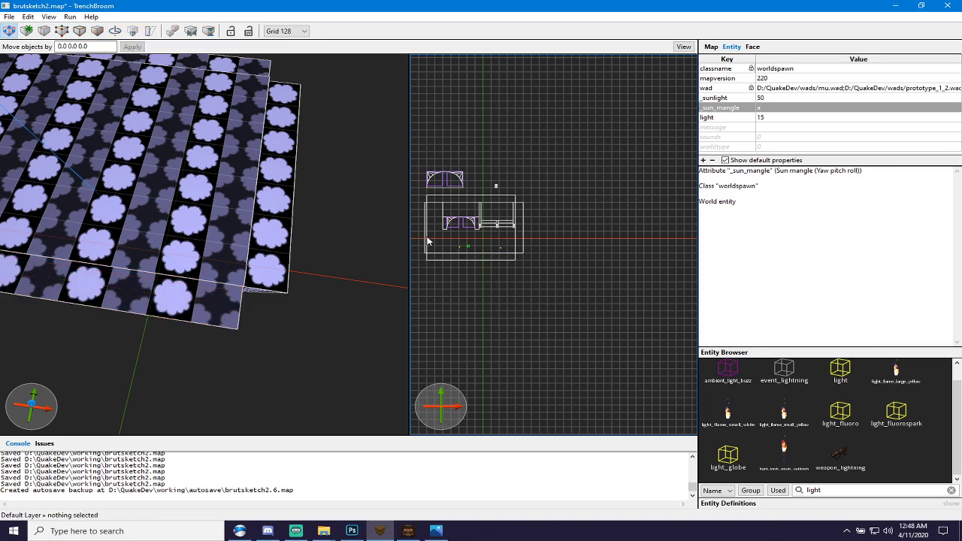
click(424, 239)
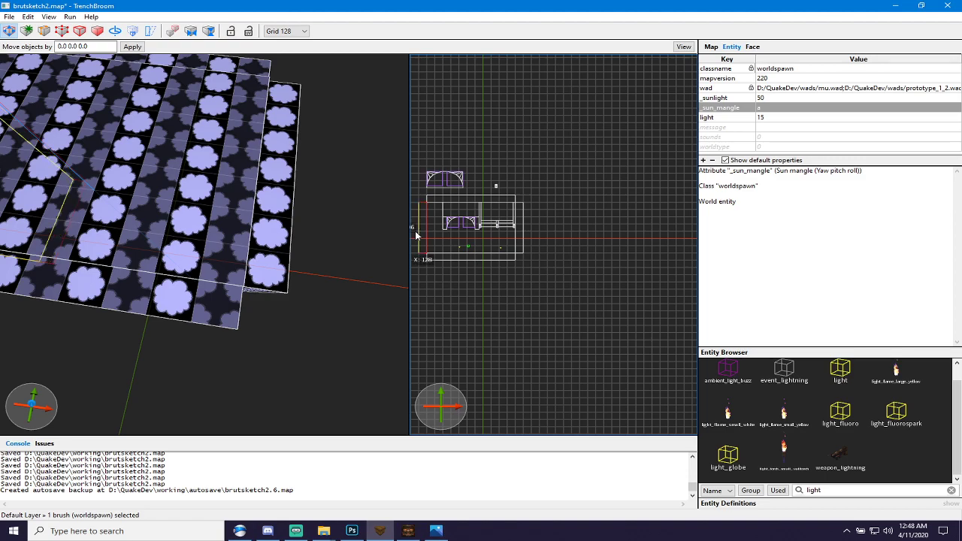
Stretch the sky ceiling brush far beyond the room to the north and east.
scroll(484, 239, down, 2)
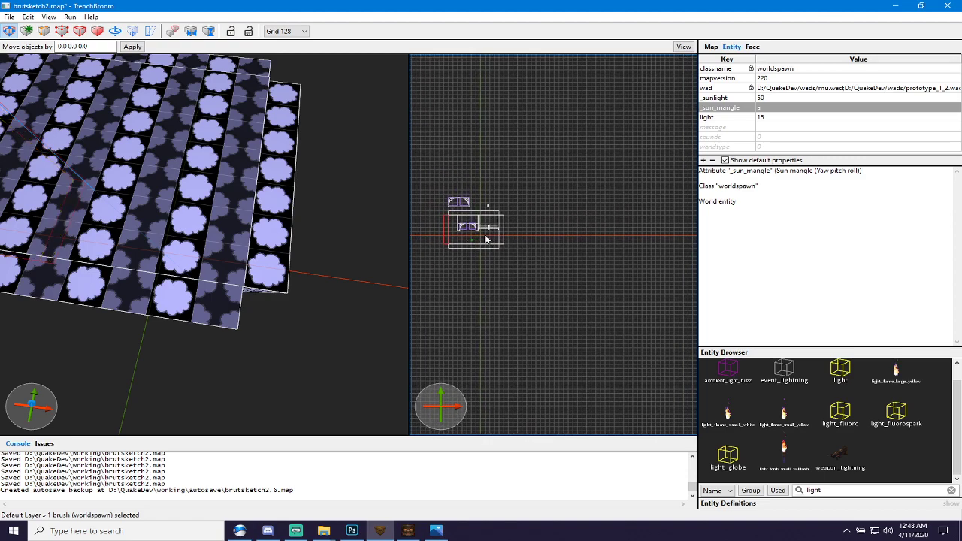
click(485, 235)
scroll(502, 194, down, 3)
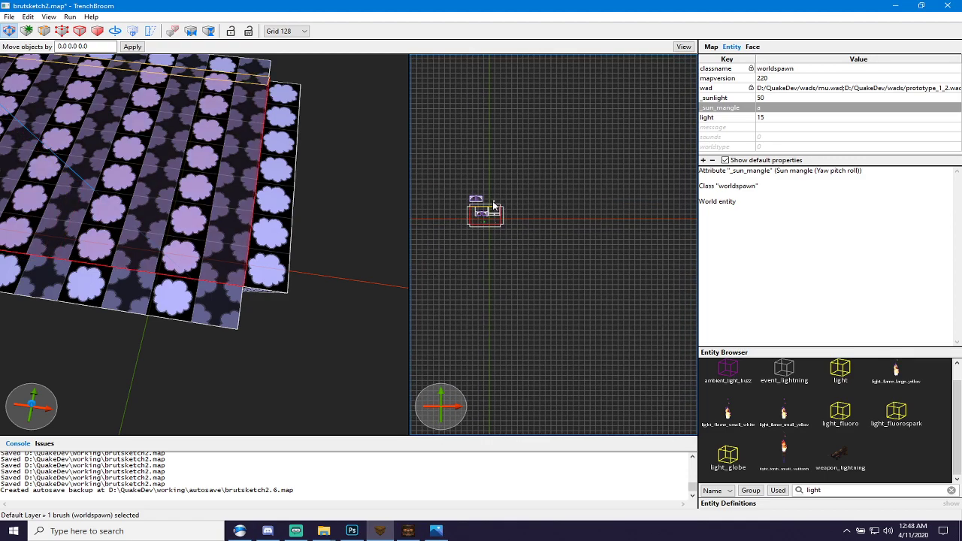
mouse_move(493, 204)
mouse_down()
mouse_move(489, 150)
mouse_move(590, 184)
mouse_up()
click(590, 183)
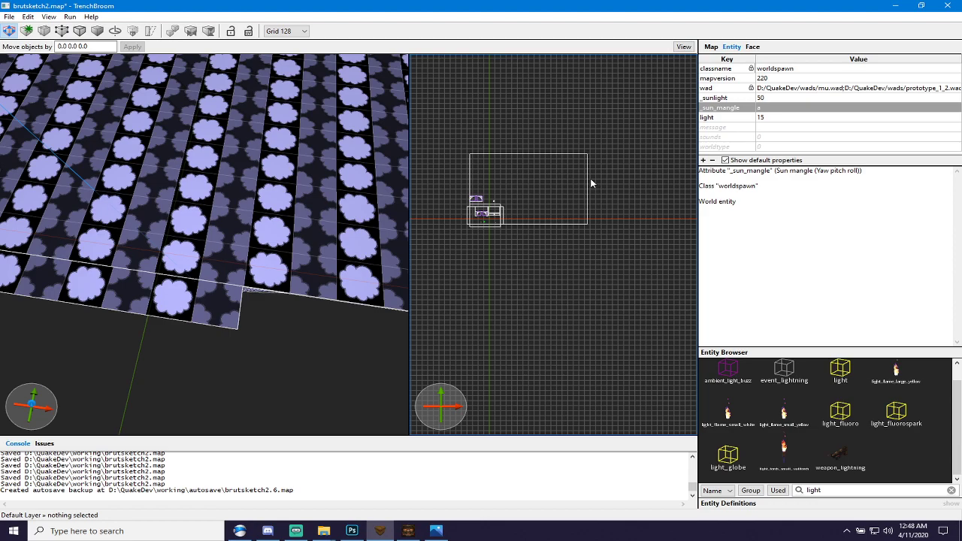
Set the grid size to 256 and pull the enlarged ceiling brush's east edge back inward.
key(plus)
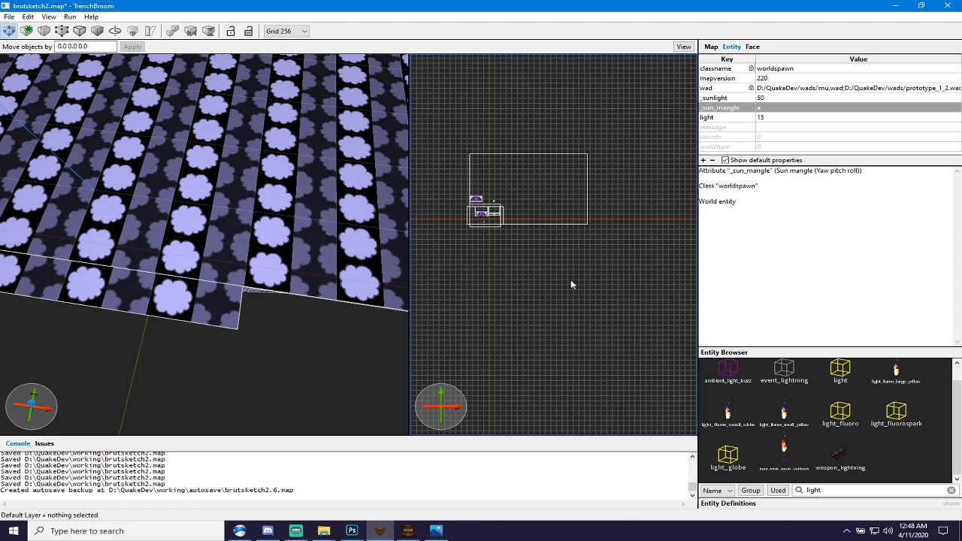
key(minus)
key(plus)
scroll(545, 177, up, 3)
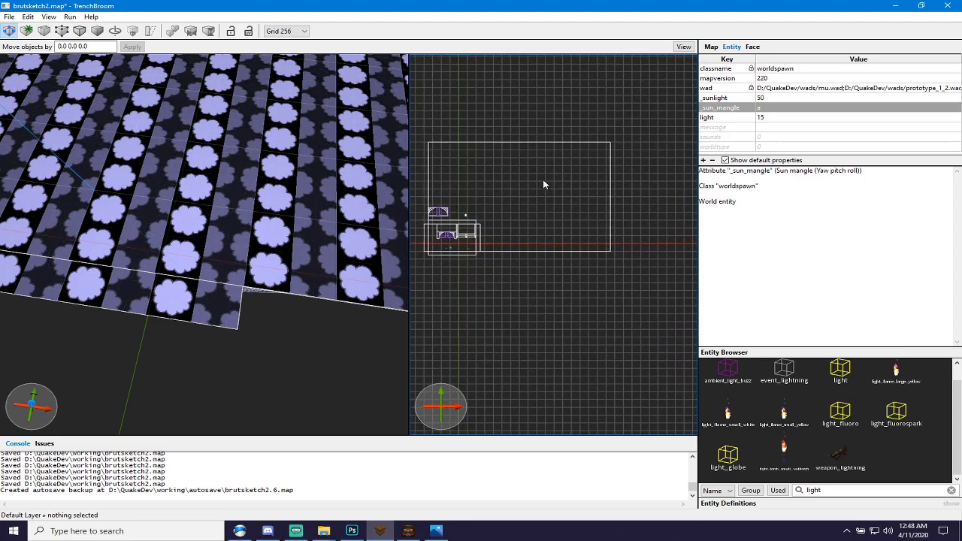
key(minus)
key(plus)
key(minus)
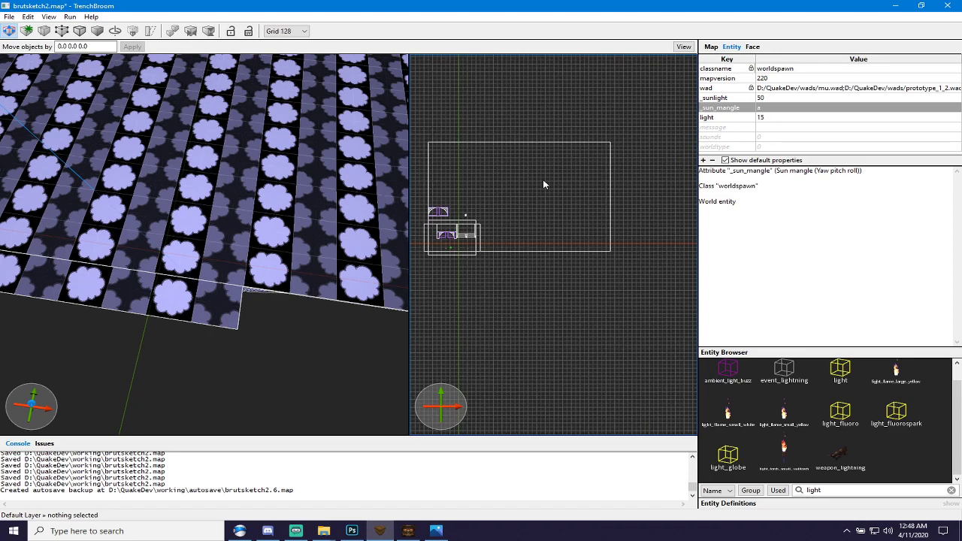
key(plus)
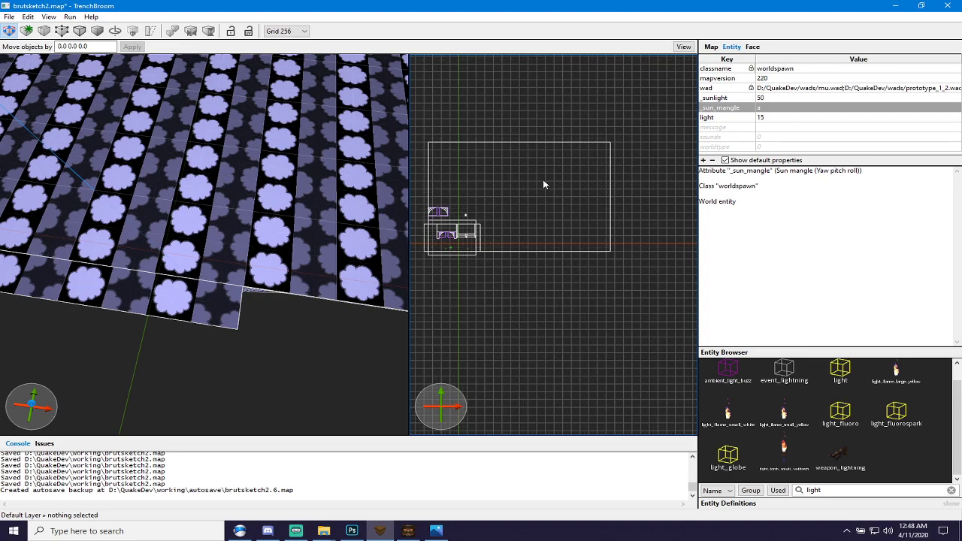
click(604, 200)
drag(618, 200, 577, 212)
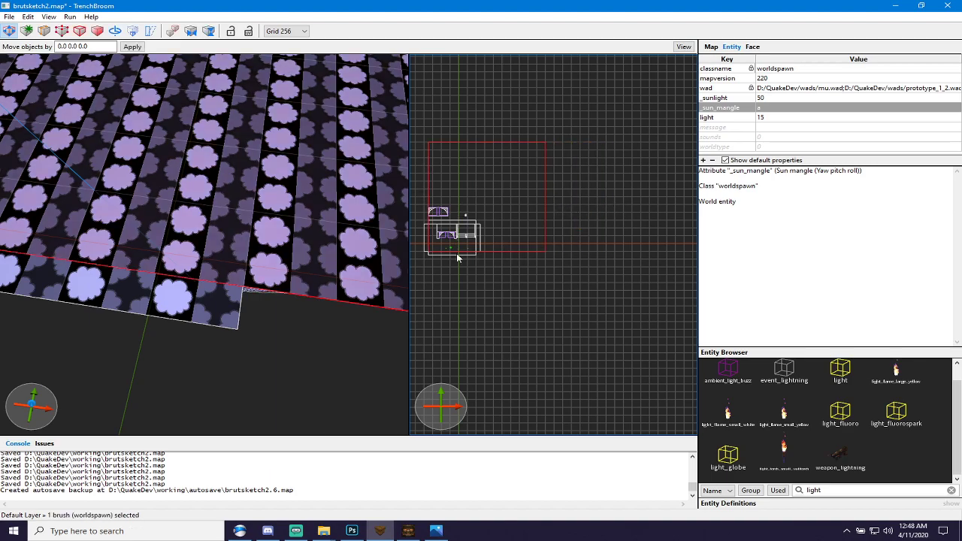
Extend the ceiling brush's west and south edges outward past the existing room.
click(484, 259)
right_drag(464, 195, 597, 191)
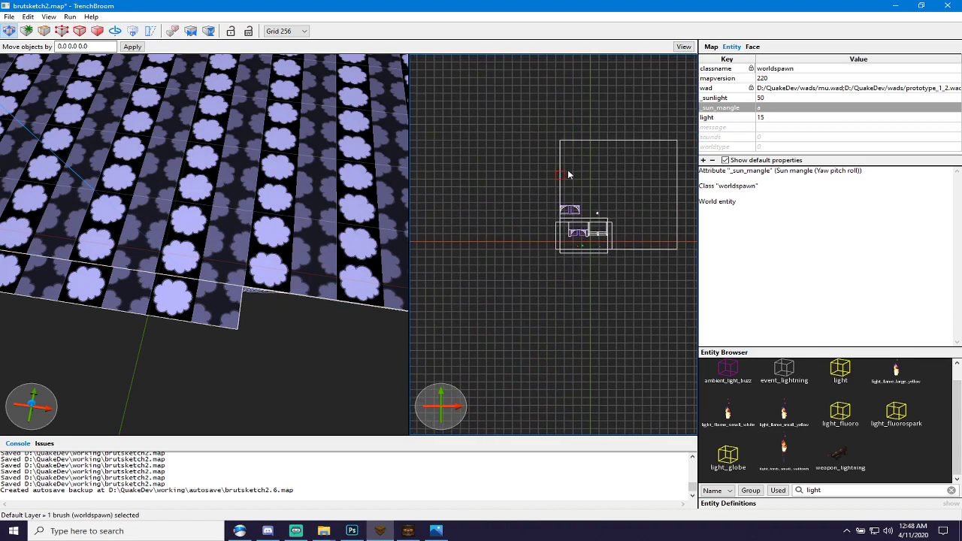
click(558, 175)
mouse_move(558, 175)
mouse_down()
mouse_move(506, 173)
mouse_move(517, 177)
mouse_up()
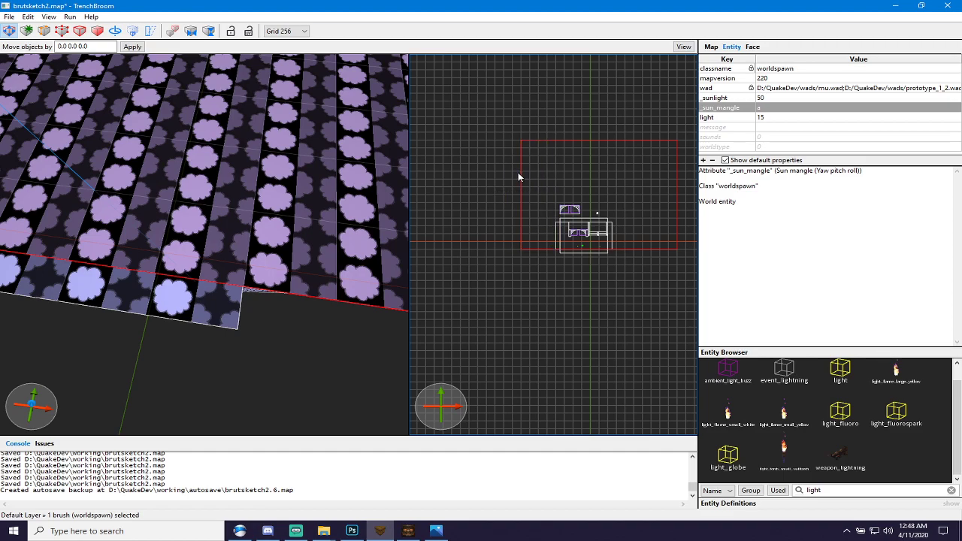
drag(629, 254, 634, 278)
Extend the 1408 by 896 floor brush on all sides to match the enlarged ceiling outline.
click(591, 248)
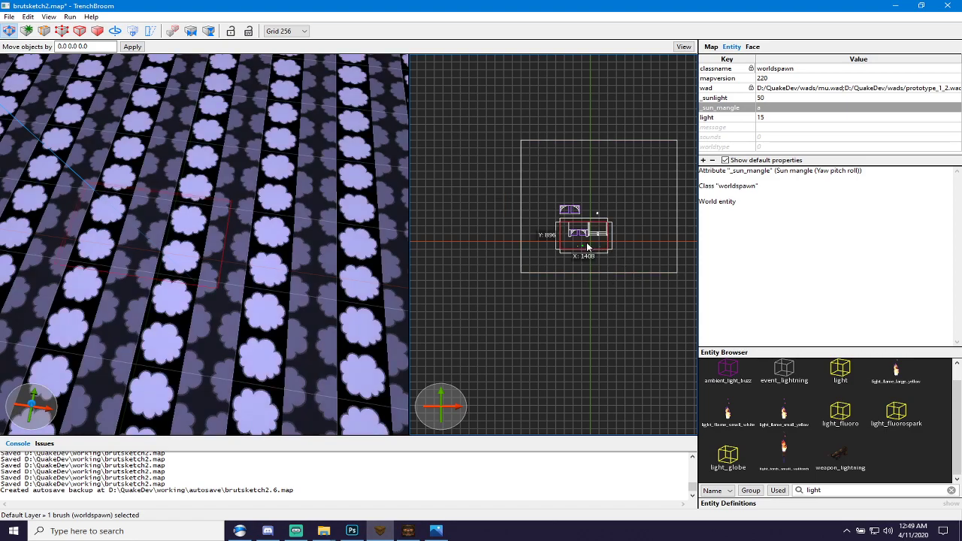
mouse_move(598, 211)
shift+mouse_down()
mouse_move(593, 135)
mouse_move(676, 176)
shift+mouse_up()
shift+drag(561, 163, 520, 155)
mouse_move(571, 249)
shift+mouse_down()
mouse_move(572, 280)
mouse_move(571, 267)
mouse_move(538, 281)
mouse_move(685, 295)
shift+mouse_up()
Set the grid size to 128, move the south, north and east sky walls to the enlarged room's edges, and stretch them along its full sides.
click(573, 256)
key(minus)
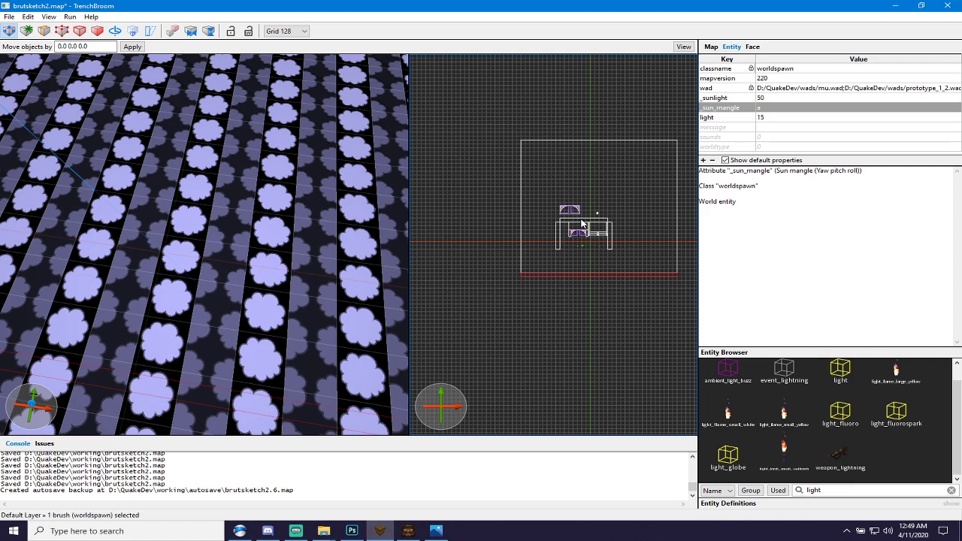
click(581, 223)
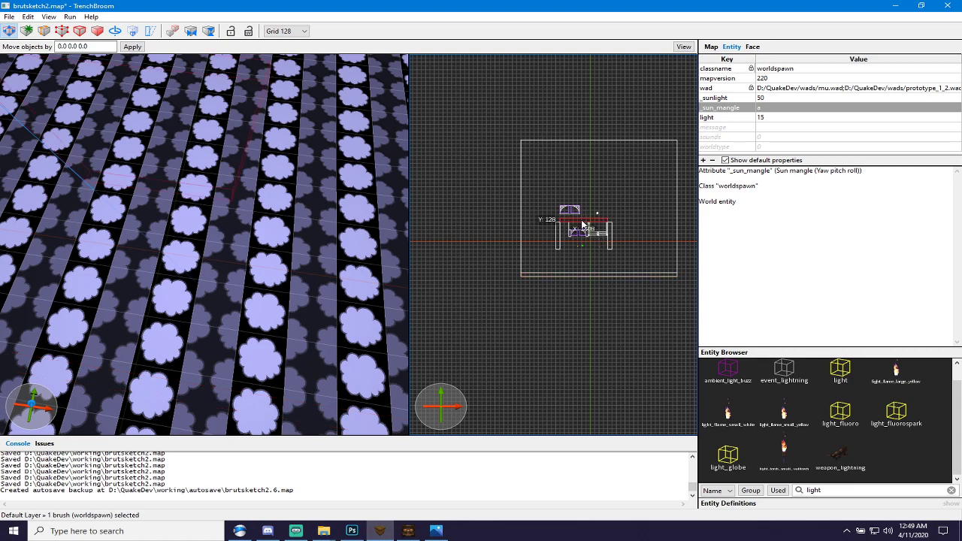
mouse_move(582, 223)
mouse_down()
mouse_move(565, 212)
mouse_move(538, 139)
mouse_move(675, 143)
mouse_up()
click(608, 231)
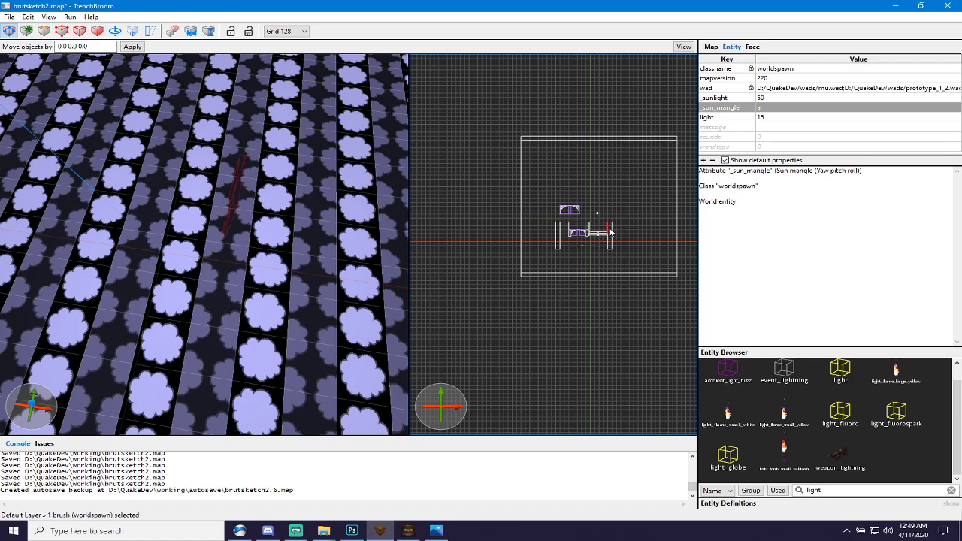
mouse_move(610, 231)
mouse_down()
mouse_move(681, 175)
mouse_move(682, 150)
mouse_move(676, 278)
mouse_up()
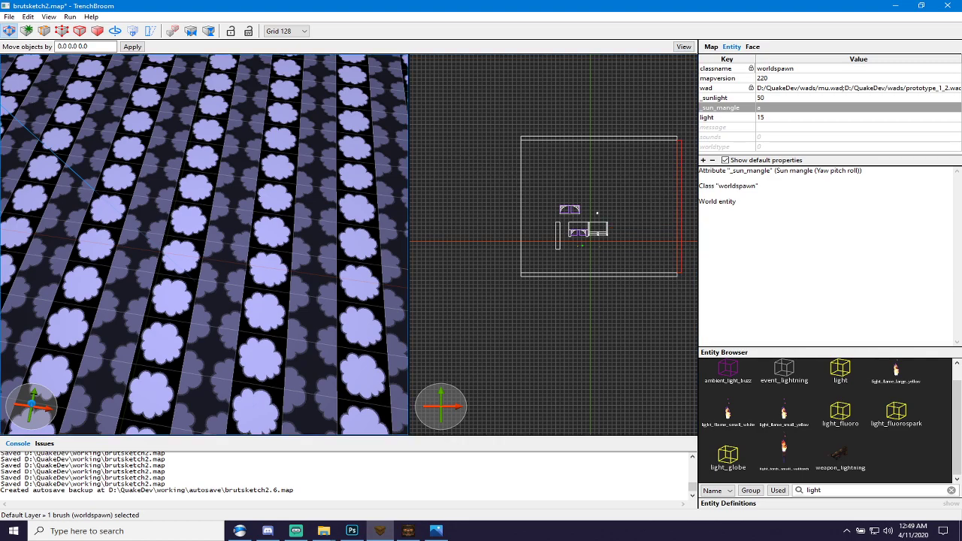
Move the west sky wall out to the enlarged room's west edge and stretch it along that full side.
key(alt+Tab)
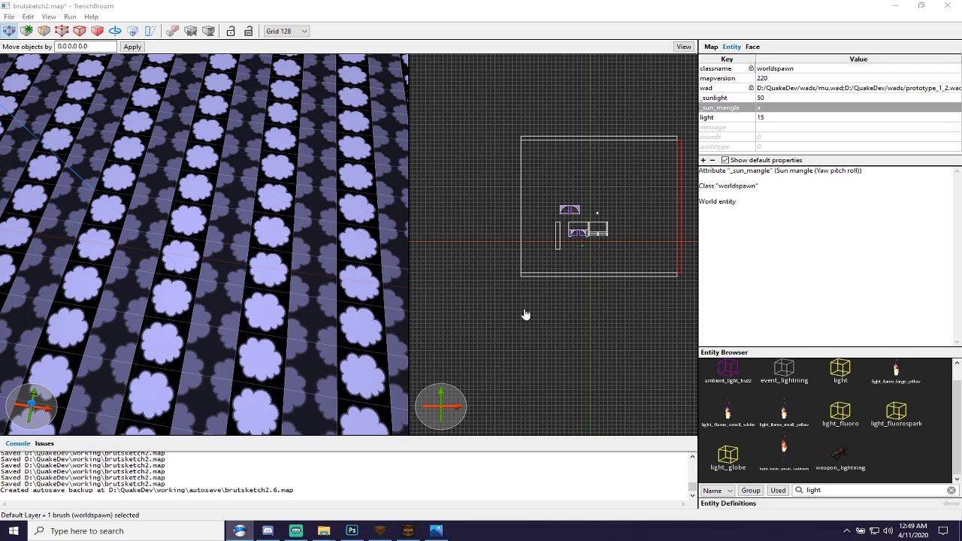
click(556, 234)
mouse_move(557, 233)
mouse_down()
mouse_move(516, 149)
mouse_move(516, 286)
mouse_move(514, 275)
mouse_up()
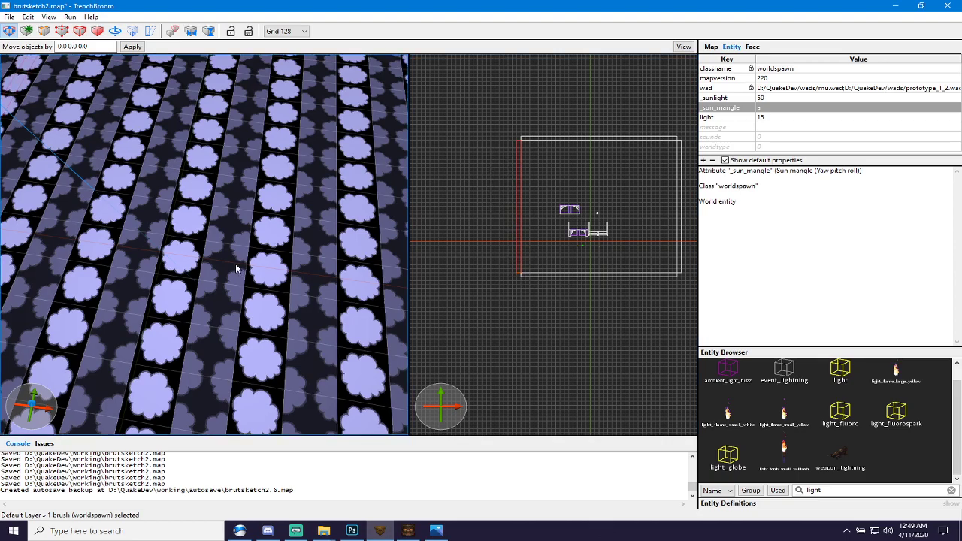
Select the spare halfpipe's two brushes and two backpiece groups and move them southeast of the main wall structure.
right_drag(237, 268, 294, 228)
scroll(205, 290, up, 10)
key(a)
click(221, 267)
key(w)
ctrl+click(173, 270)
ctrl+click(269, 269)
ctrl+click(261, 238)
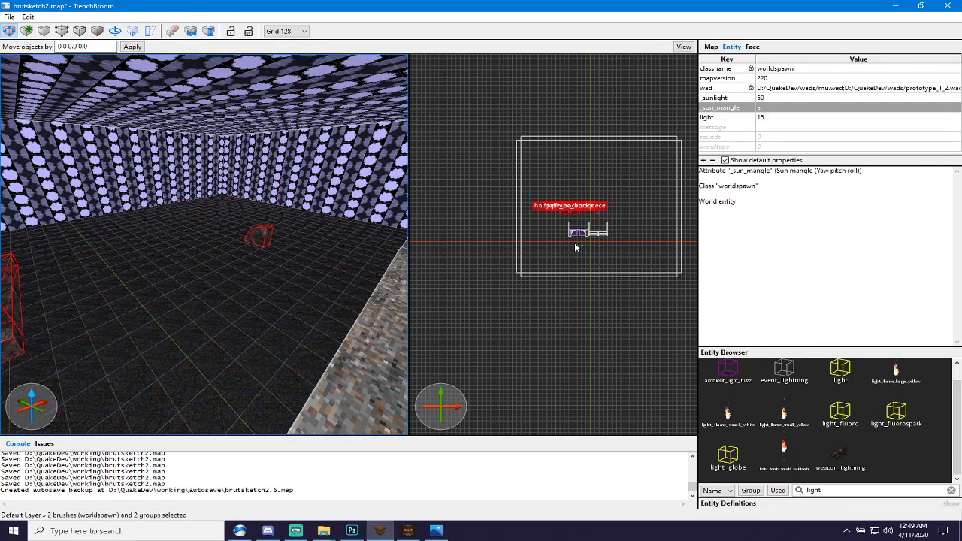
scroll(567, 210, up, 2)
mouse_move(569, 273)
mouse_down()
mouse_move(563, 347)
mouse_move(561, 339)
mouse_move(621, 298)
mouse_move(655, 298)
mouse_up()
click(614, 279)
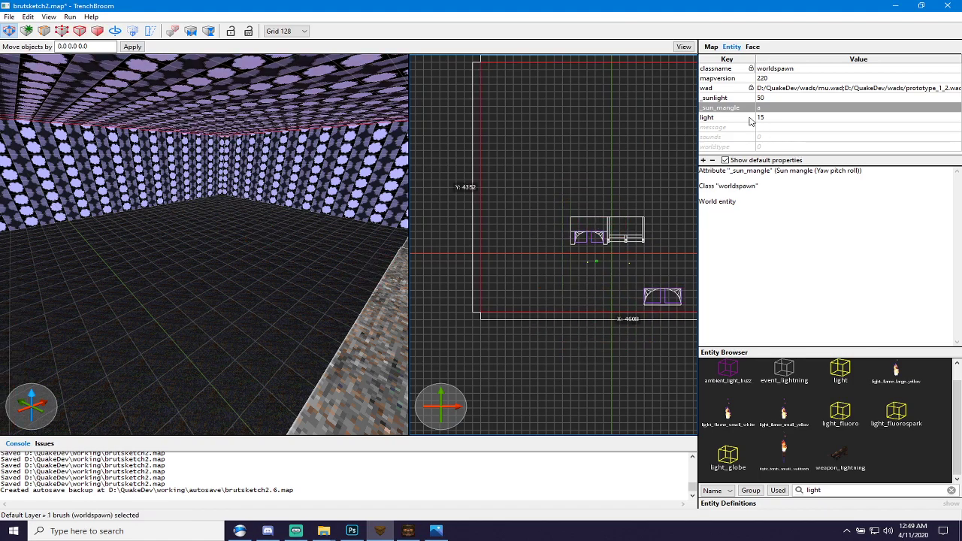
Save the map, switch to Compiling Gui, and compile and run the map in Quake.
right_drag(255, 204, 255, 204)
key(ctrl+s)
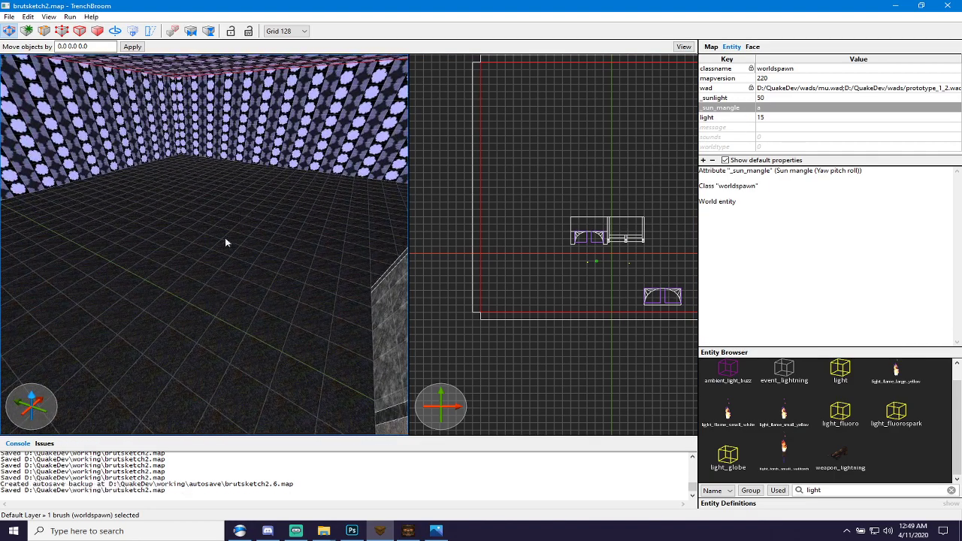
click(411, 536)
key(F5)
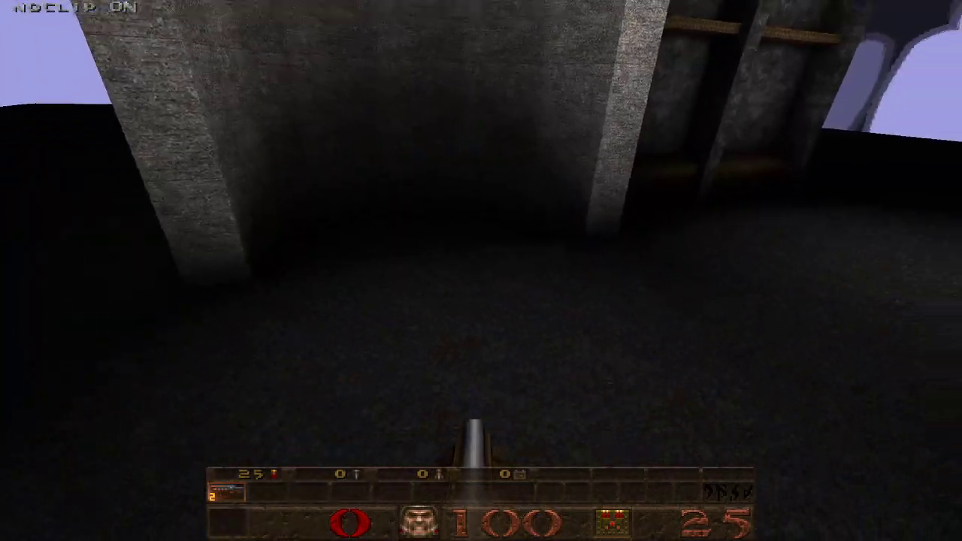
Fly back from the halfpipe wall to overlook it in the game and print the camera position with viewpos.
key(s)
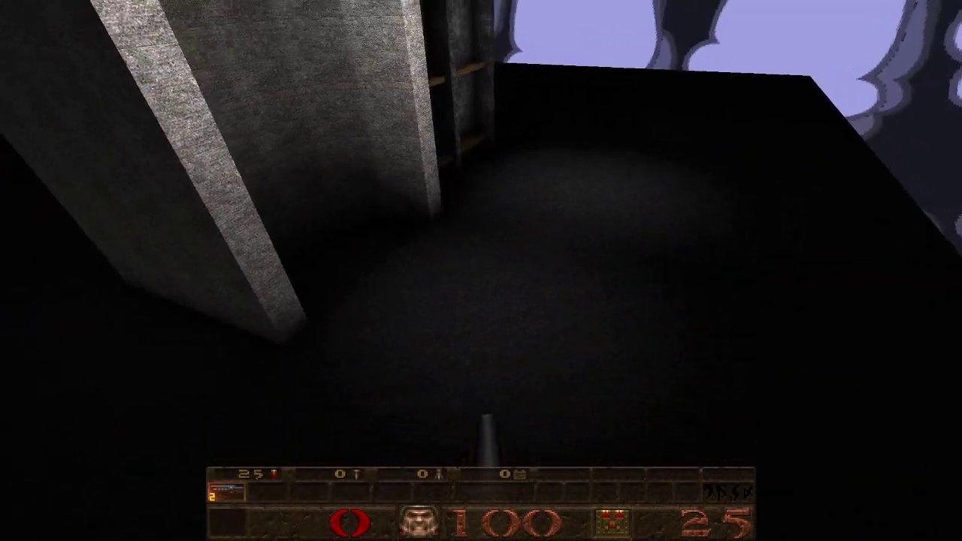
key(s)
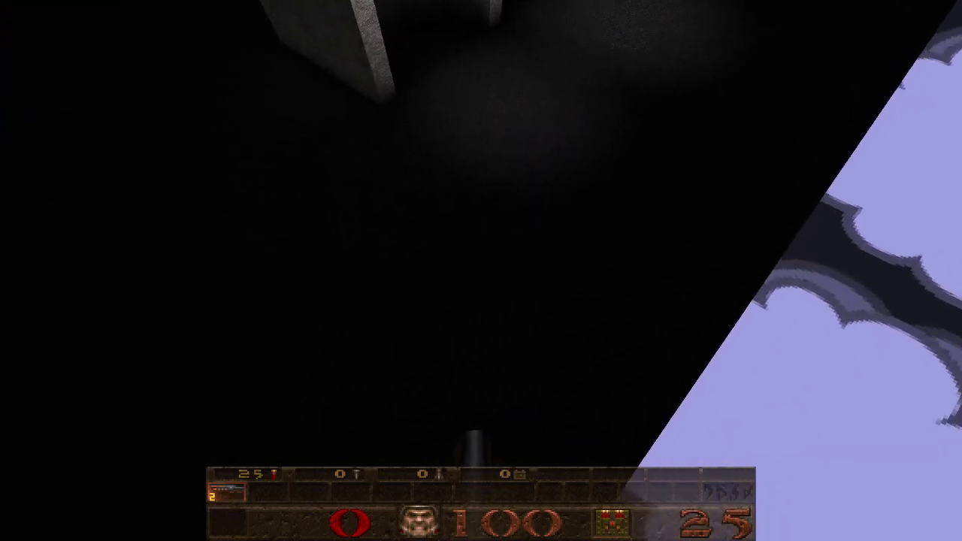
key(s)
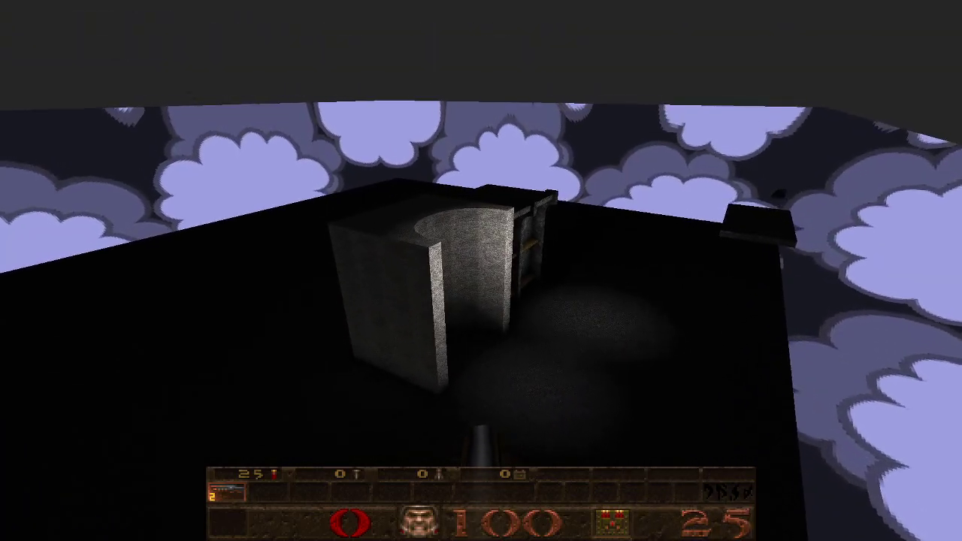
key(w)
key(w)
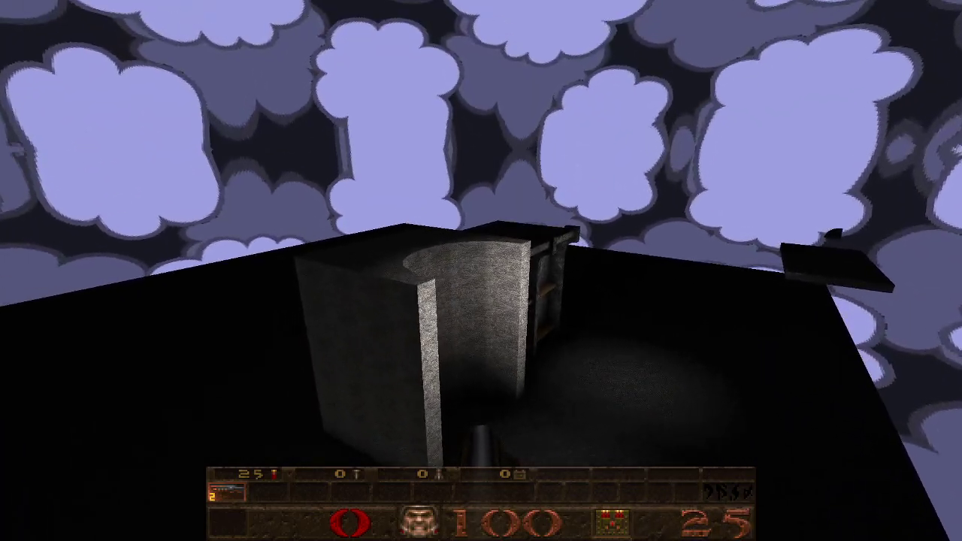
key(grave)
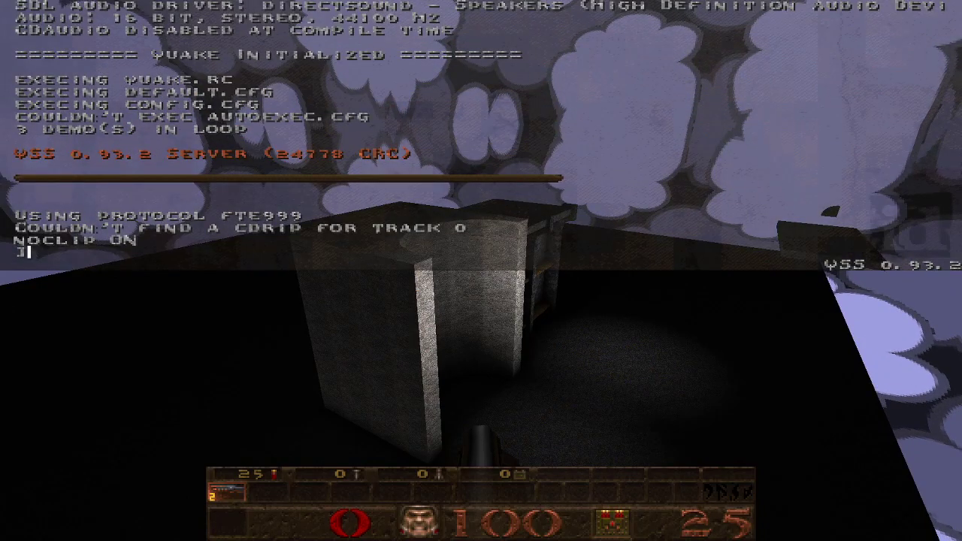
text(viewpos)
key(Return)
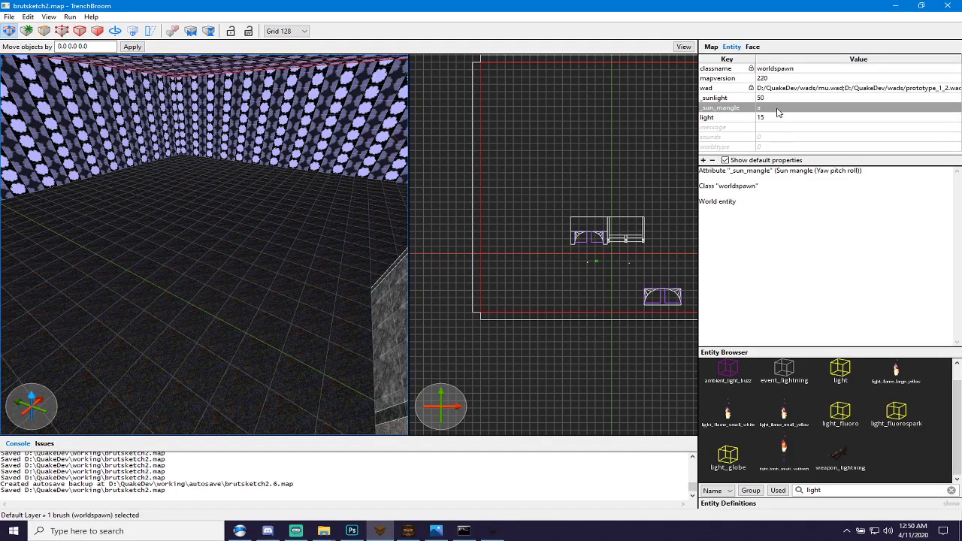
Set the worldspawn's _sun_mangle to 21 32 0 in TrenchBroom, save the map and clear the selection.
click(778, 110)
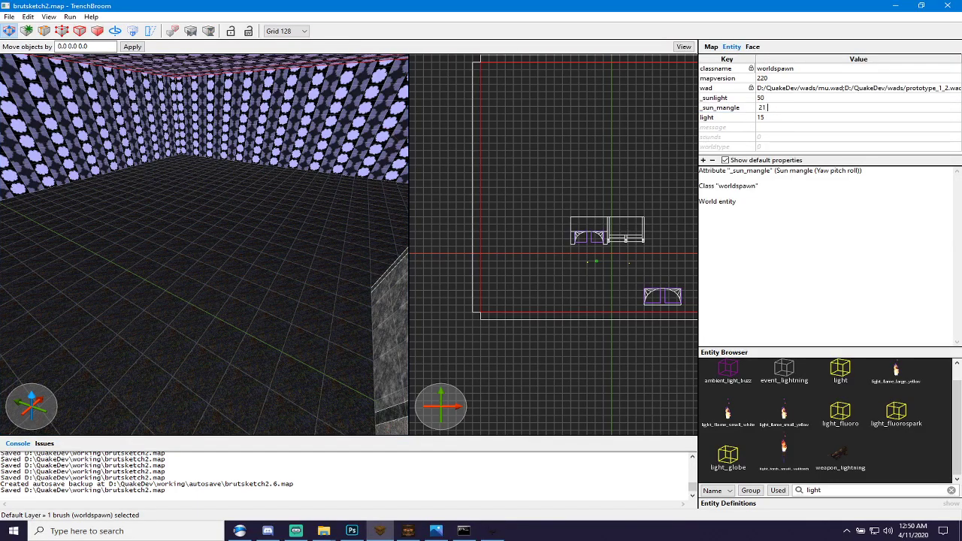
key(Return)
key(ctrl+s)
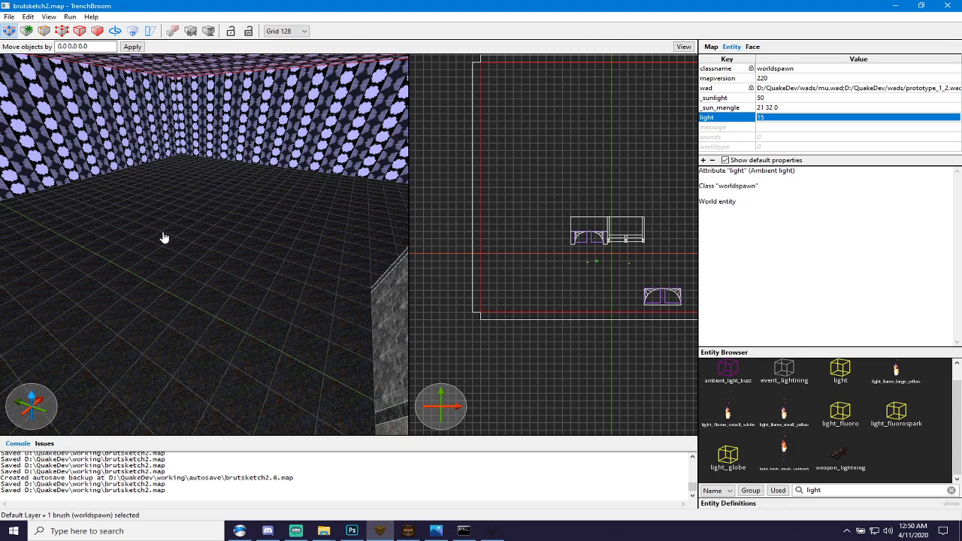
click(164, 237)
key(Escape)
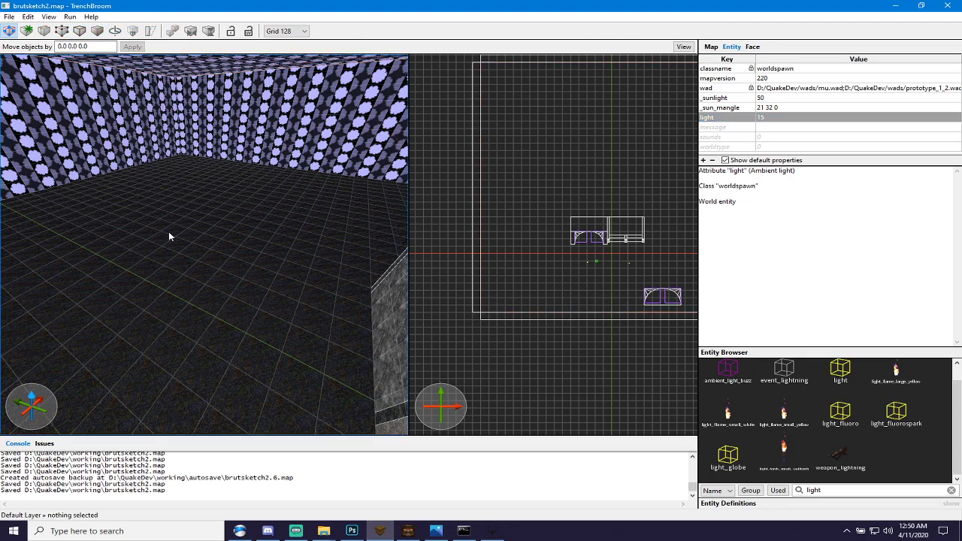
Compile and run the map from Compiling Gui, examine the sunlight on the halfpipe wall in the game, and quit.
click(408, 530)
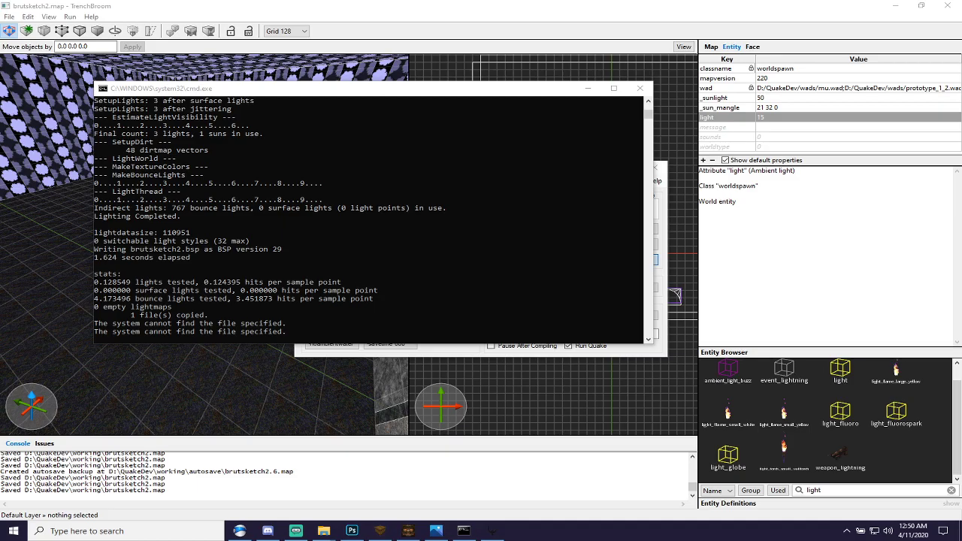
key(alt+Tab)
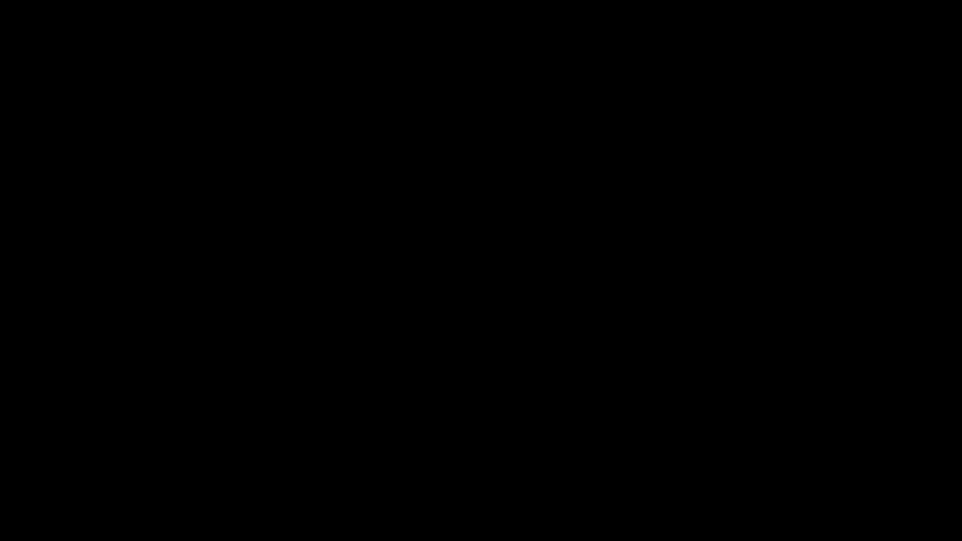
key(a)
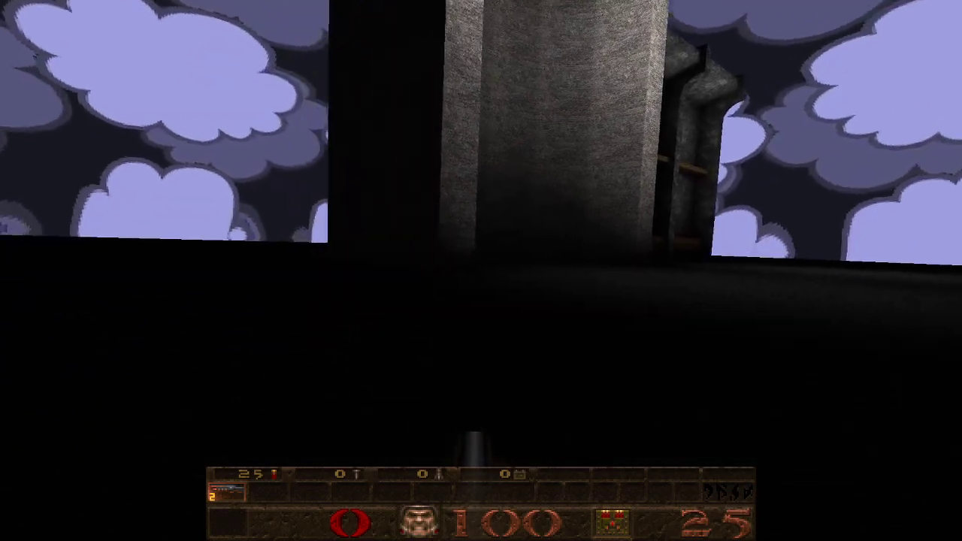
key(d)
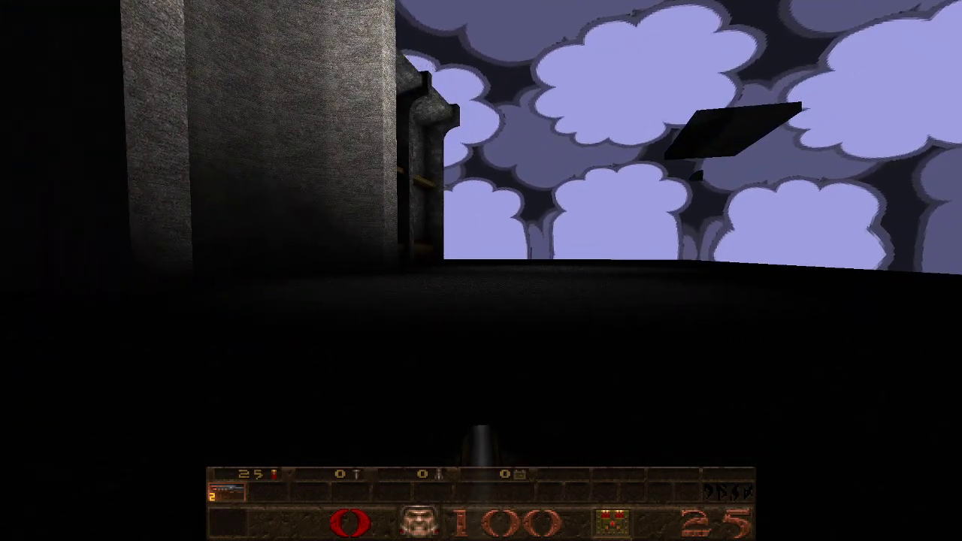
key(Escape)
key(Up)
key(Return)
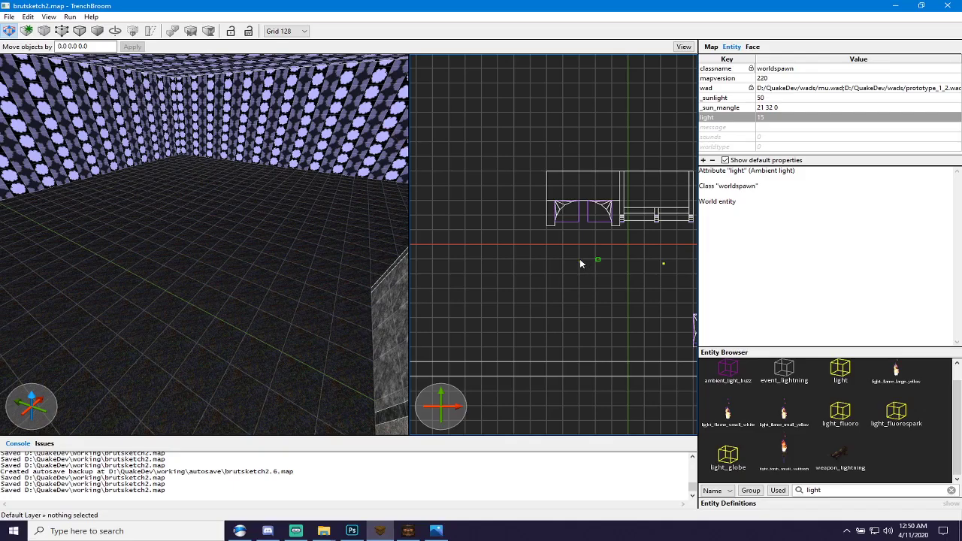
Delete all the point light entities in front of the wall structure.
click(580, 264)
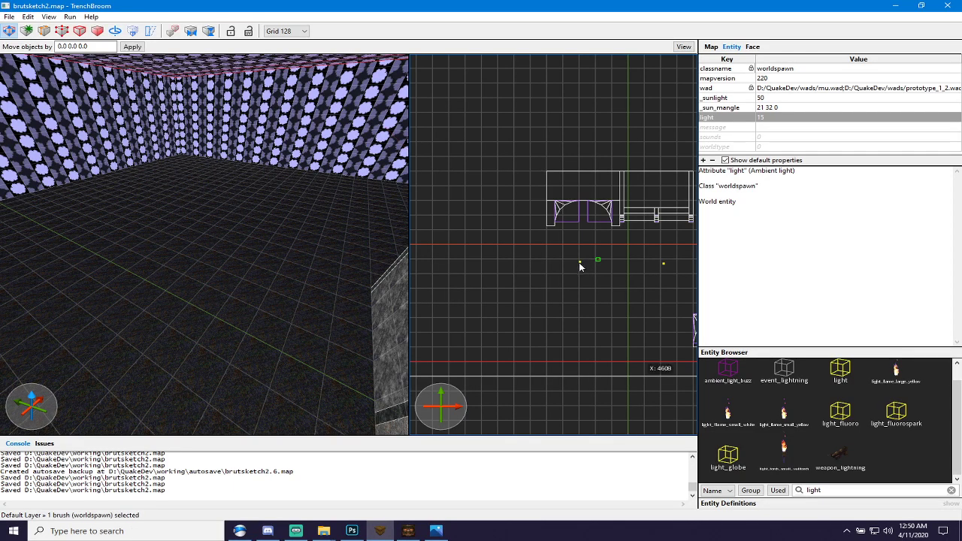
click(579, 263)
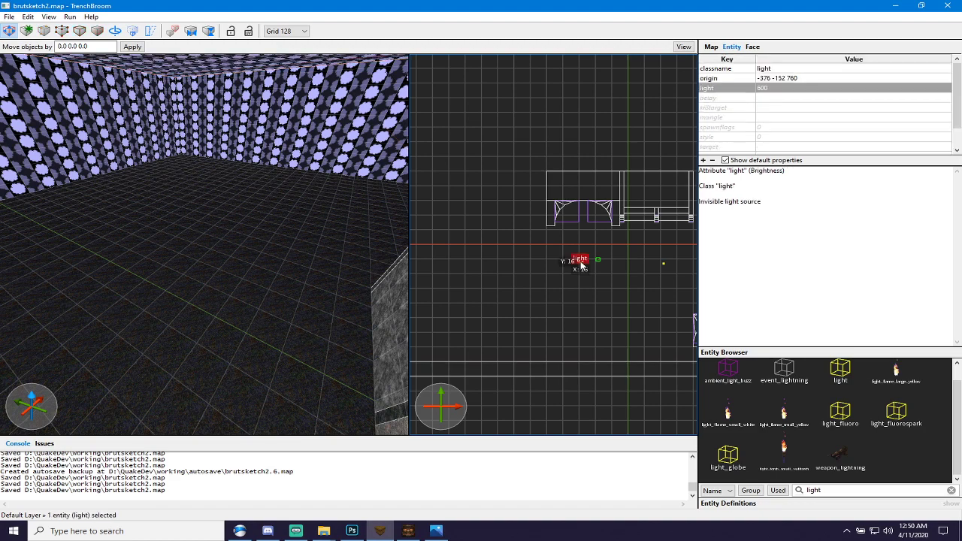
ctrl+click(663, 267)
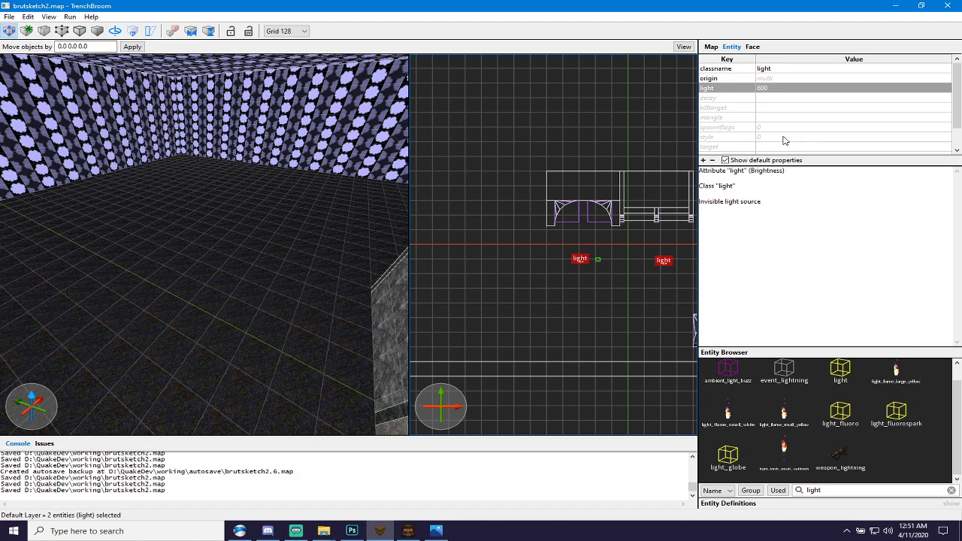
key(Escape)
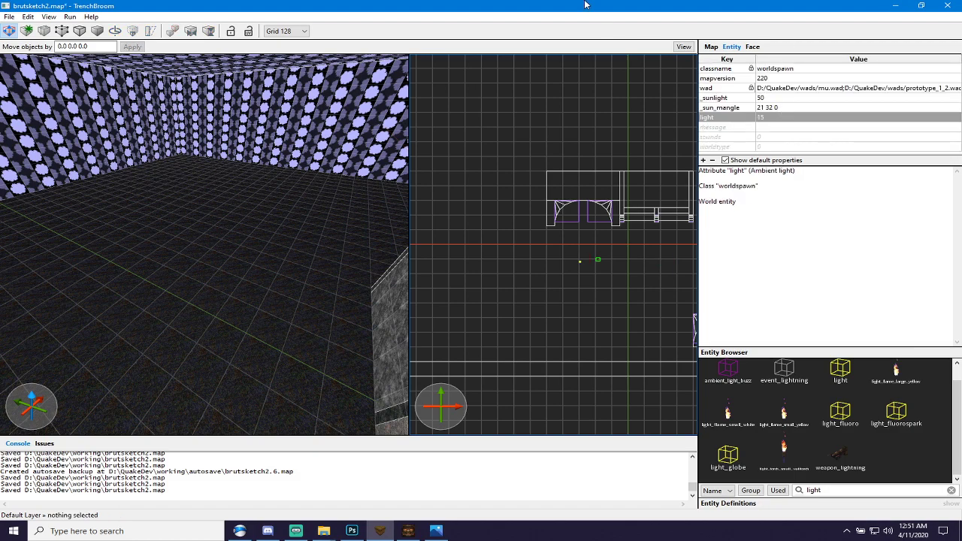
scroll(594, 253, up, 3)
click(564, 274)
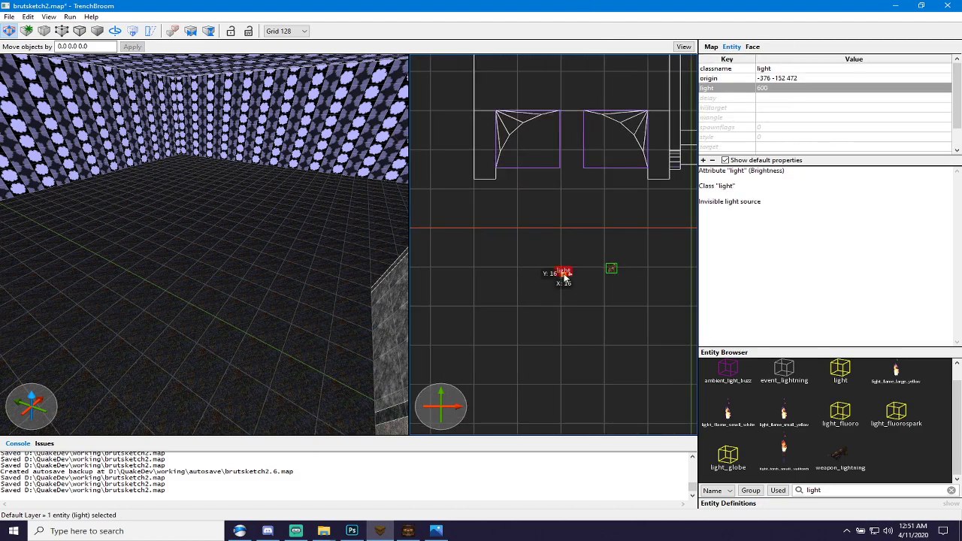
key(Delete)
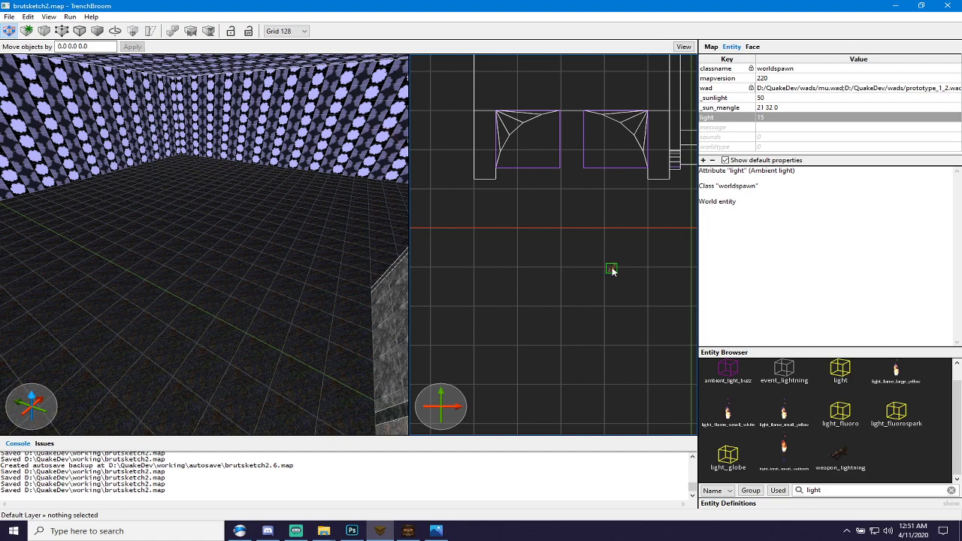
Move the info_player_start southwest to origin -363 -260 40 and deselect it.
click(610, 268)
key(ctrl+a)
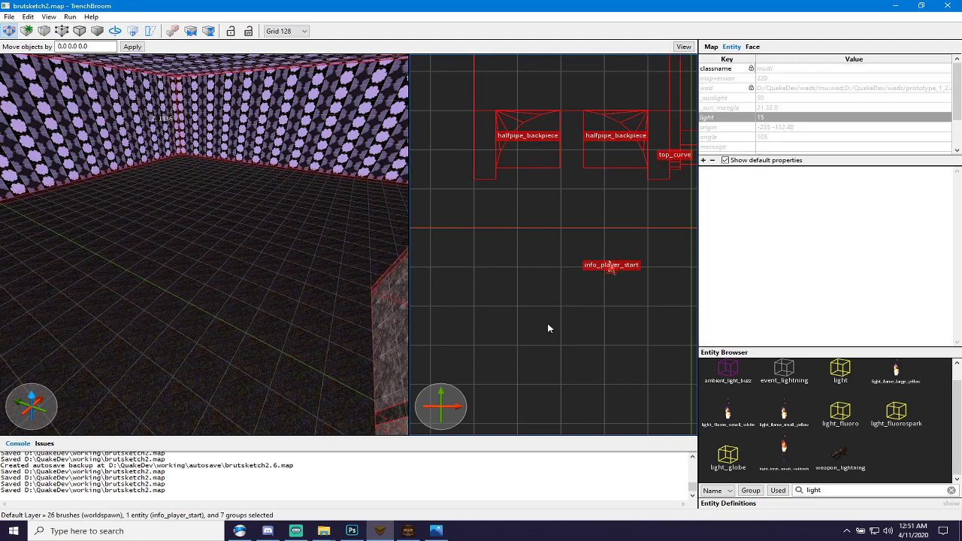
click(616, 276)
click(610, 269)
drag(611, 268, 567, 308)
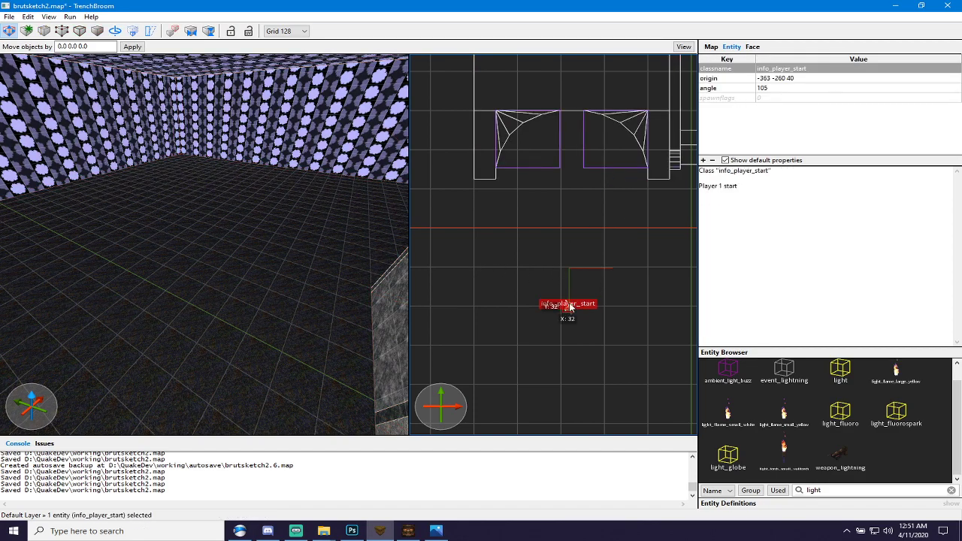
key(Escape)
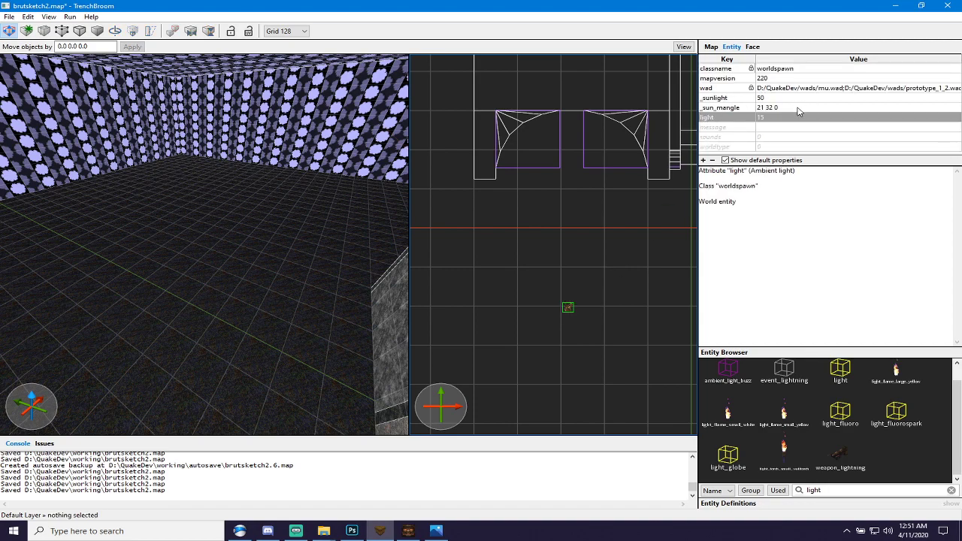
Set the worldspawn's _sunlight to 150, save the map, and compile and run it from Compiling Gui.
click(784, 102)
click(783, 101)
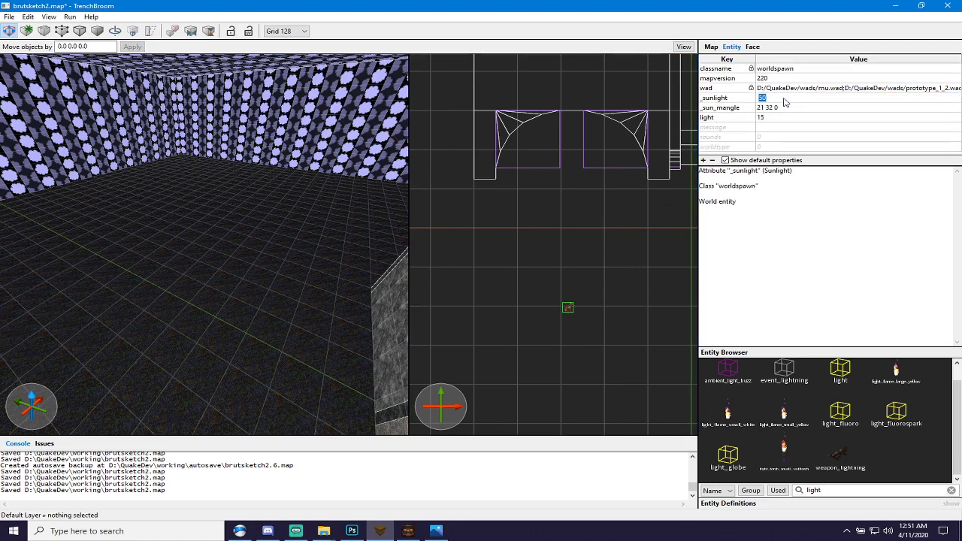
key(Return)
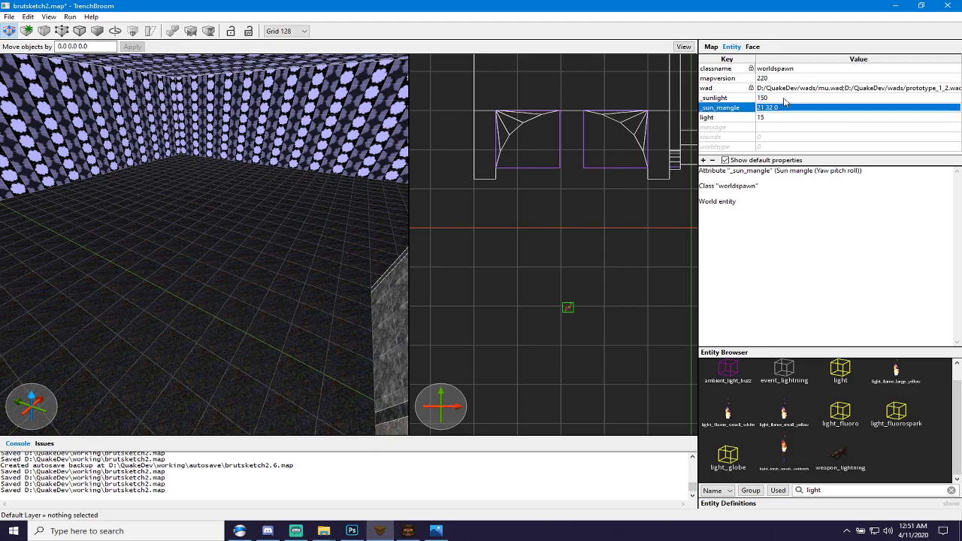
key(ctrl+s)
click(409, 532)
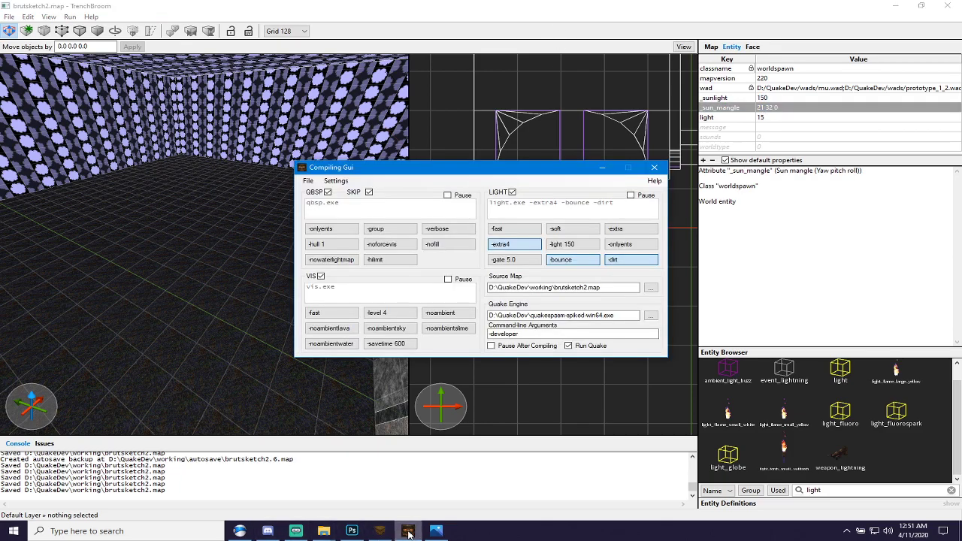
key(F5)
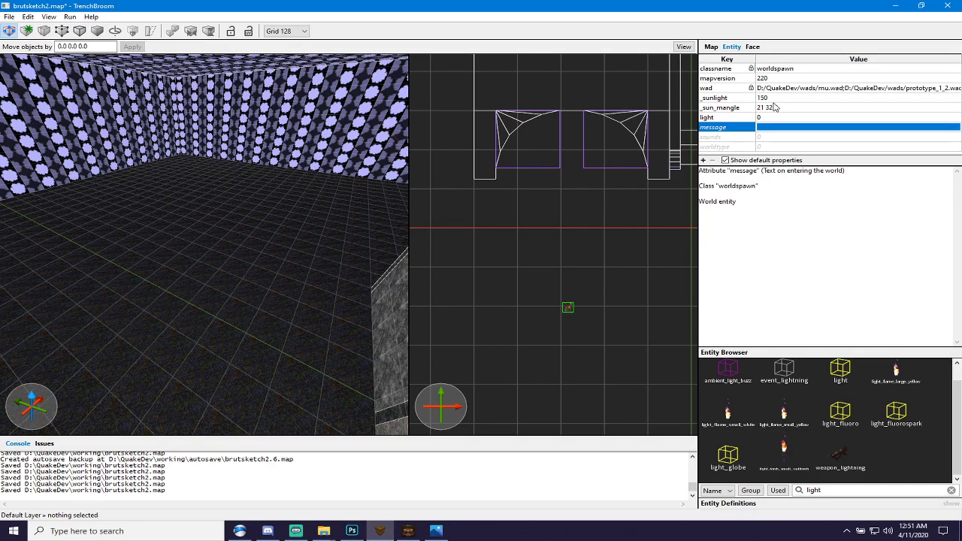
Set the worldspawn's _sunlight to 300.
double_click(777, 99)
text(30)
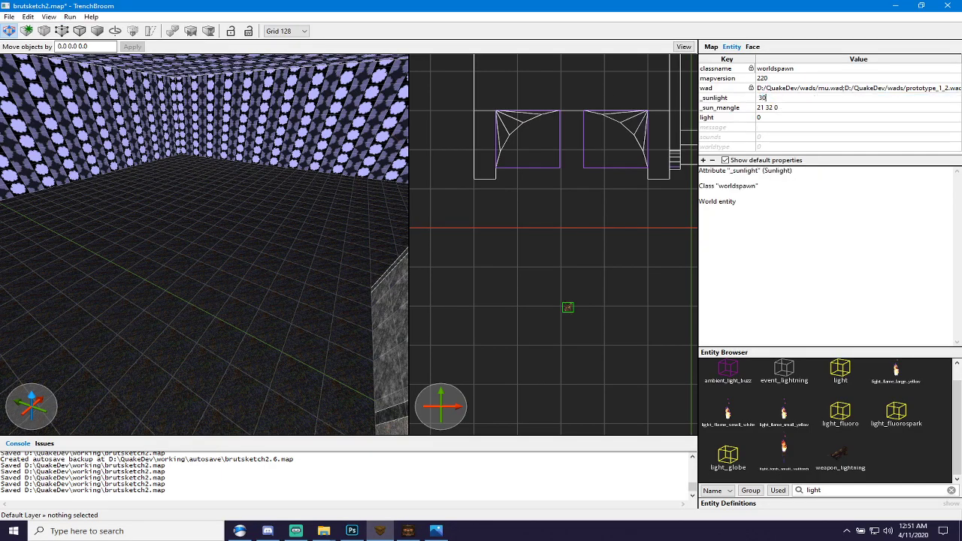
text(0)
key(Tab)
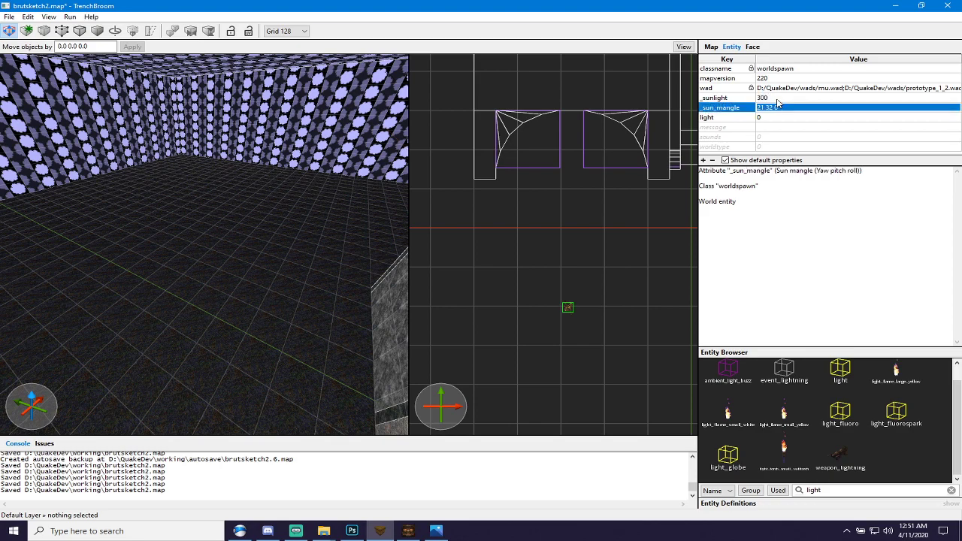
Set the worldspawn's worldtype to 1.
double_click(777, 146)
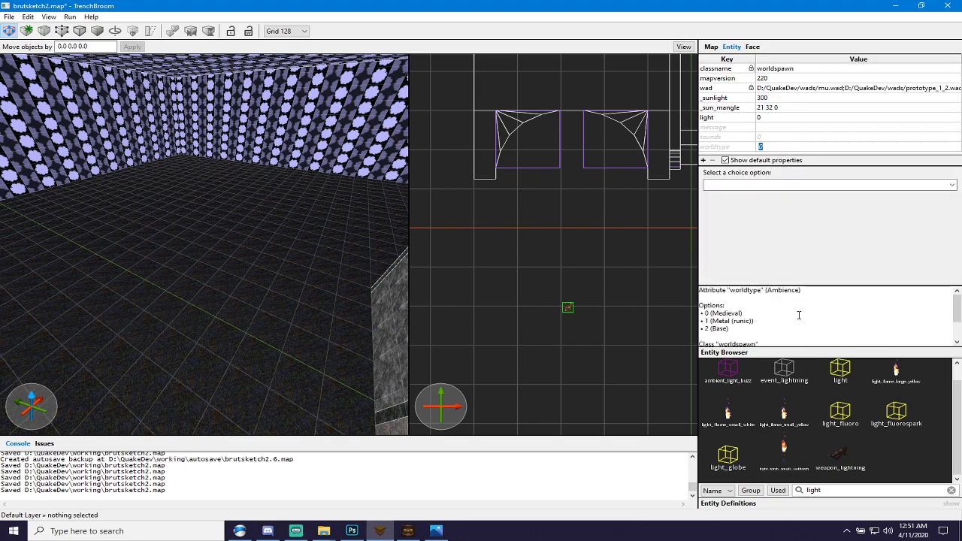
text(1)
key(Return)
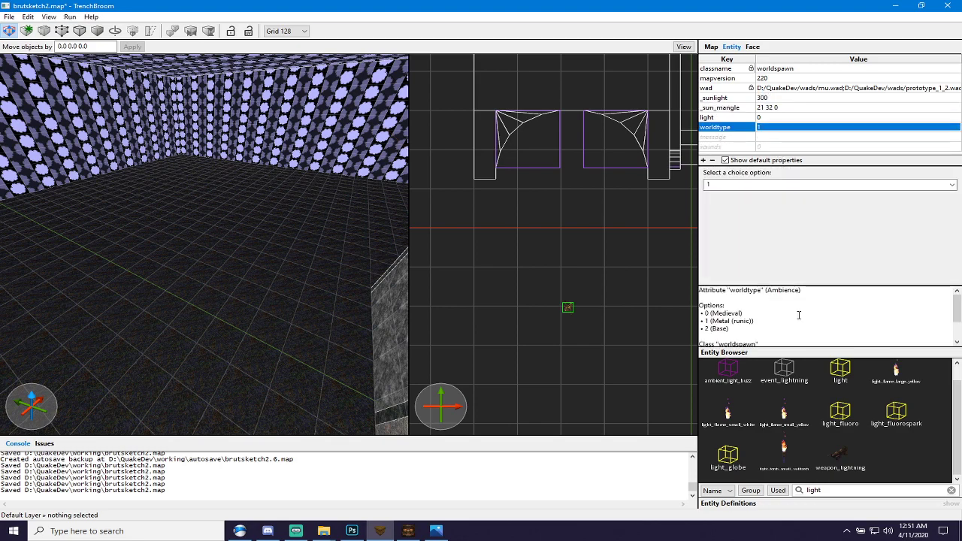
click(792, 148)
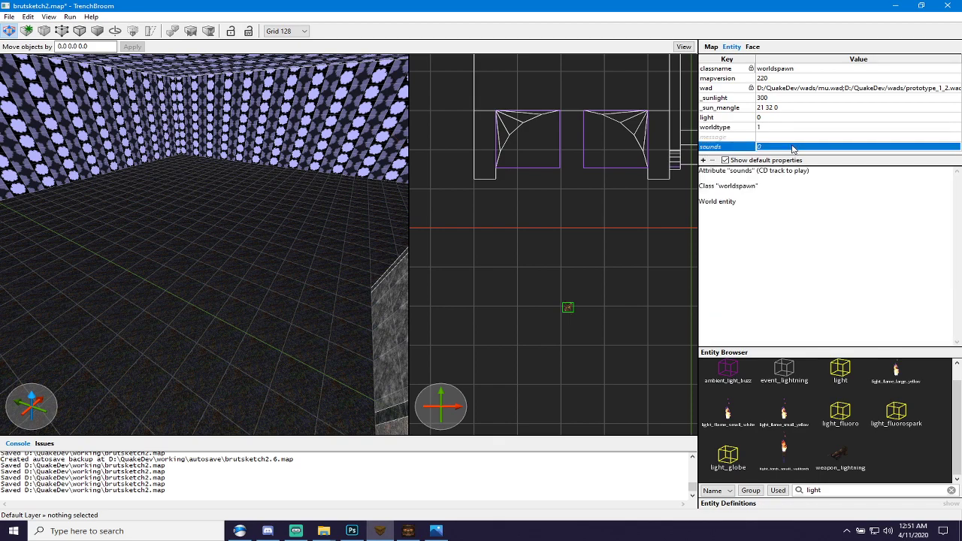
Switch to Compiling Gui, then compile brutsketch2.map and run it in Quake.
click(407, 530)
click(441, 312)
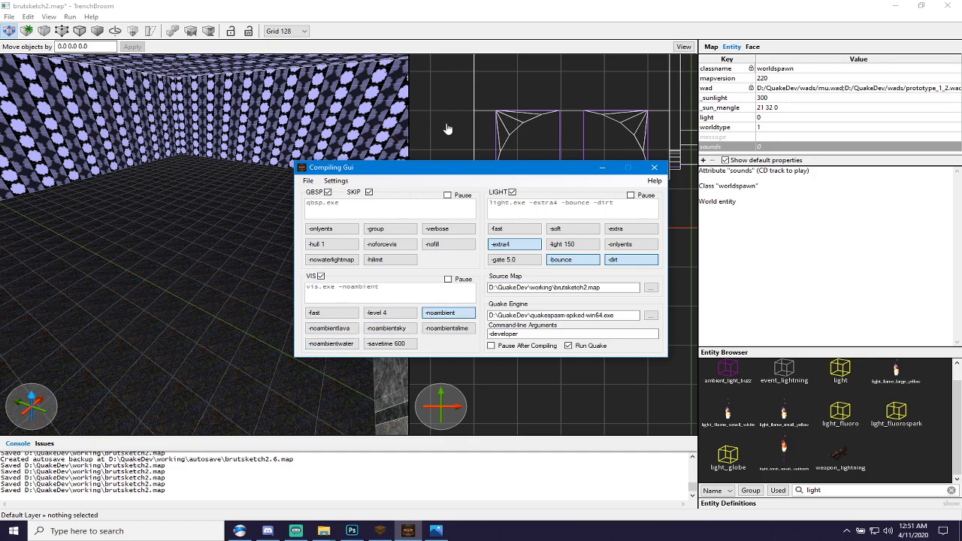
key(F9)
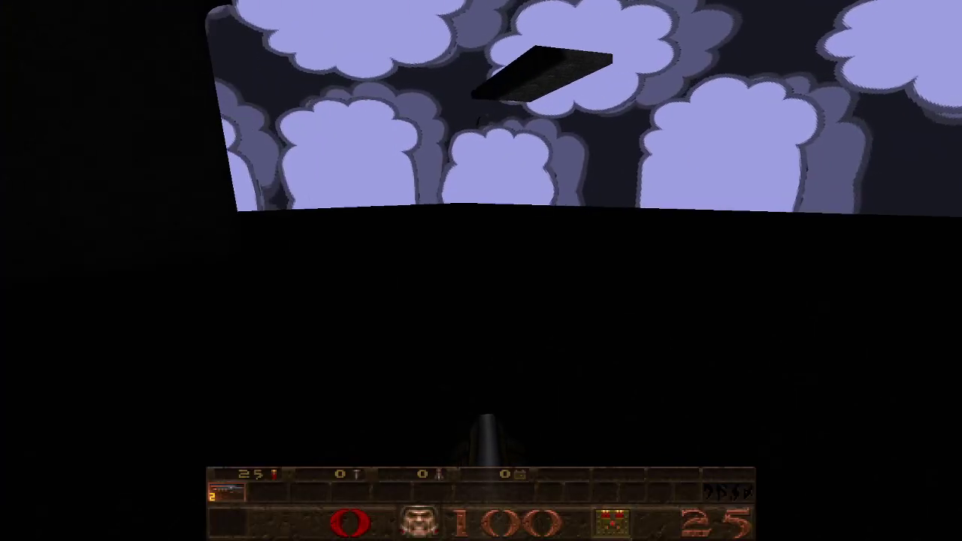
Examine how the sunlight falls on the floating slab, floor and wall in Quake, flying around with noclip on, and quit the game.
key(d)
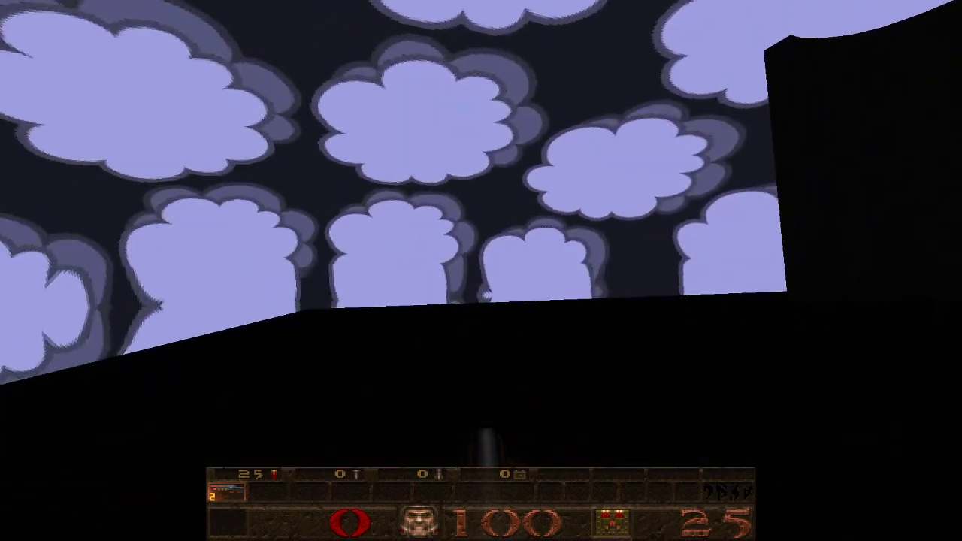
click(481, 271)
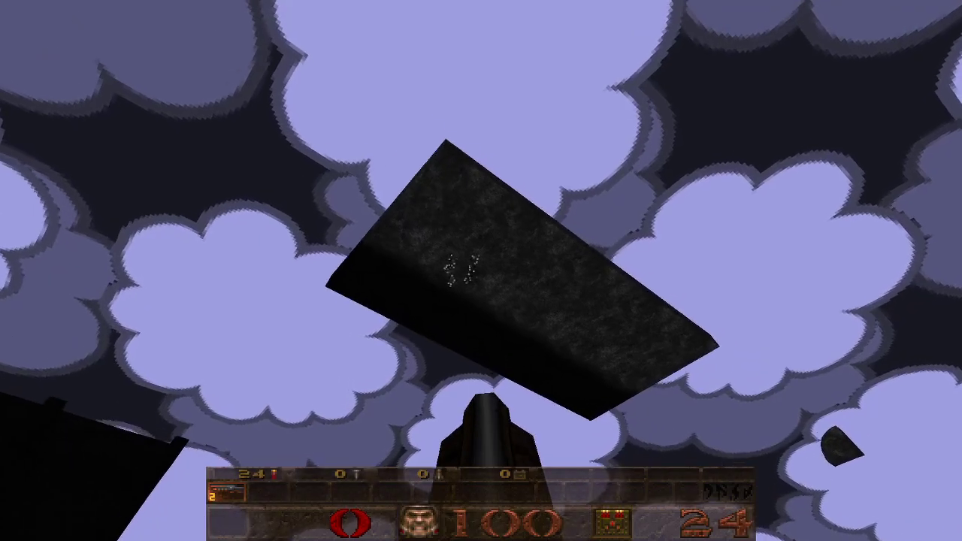
click(481, 270)
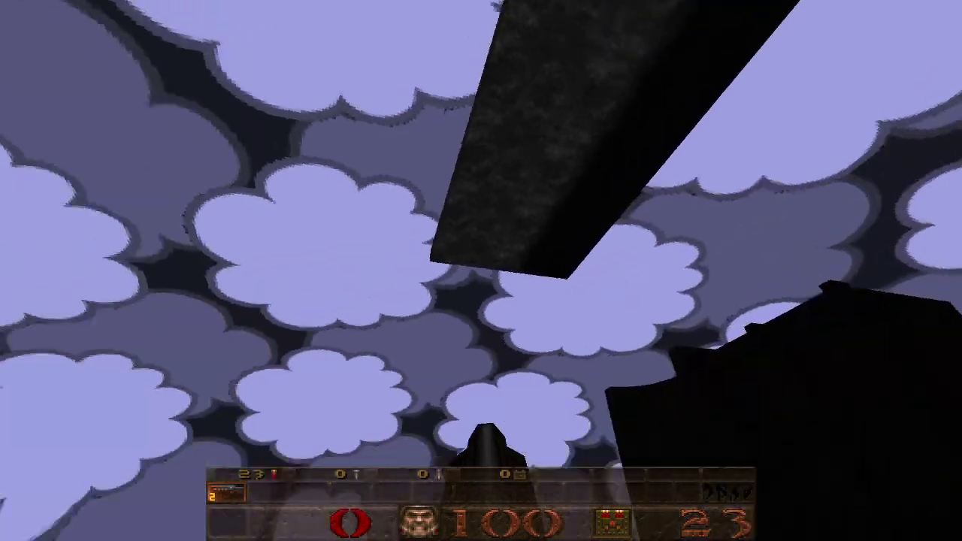
key(n)
key(w)
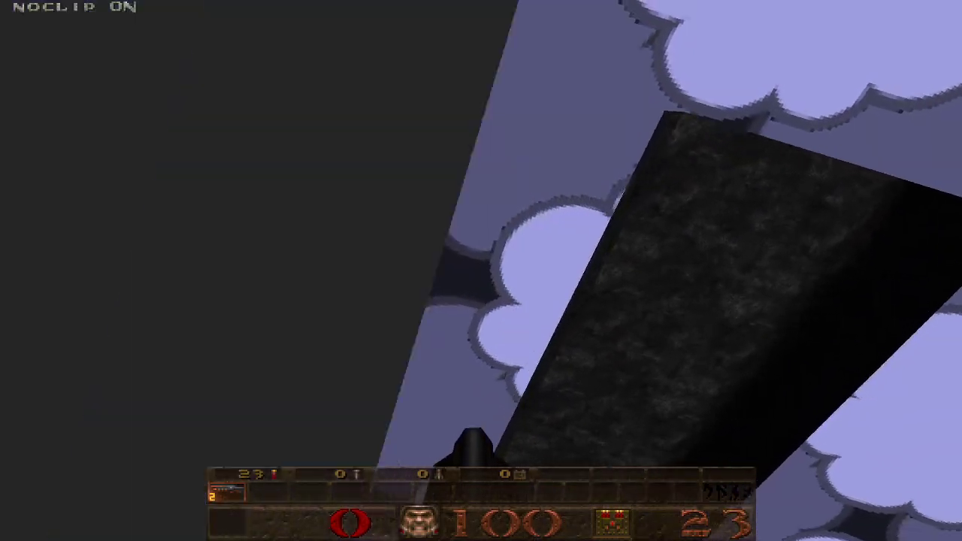
key(w)
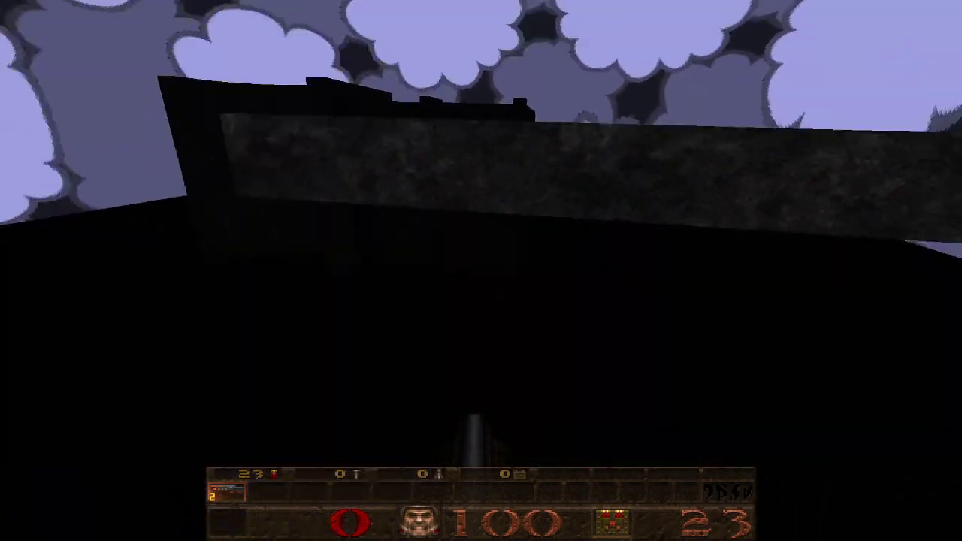
key(w)
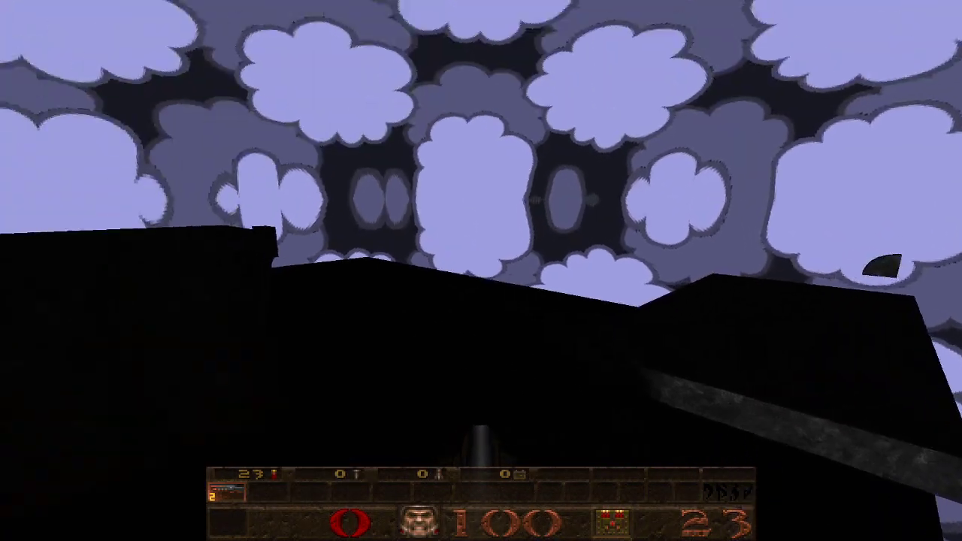
key(w)
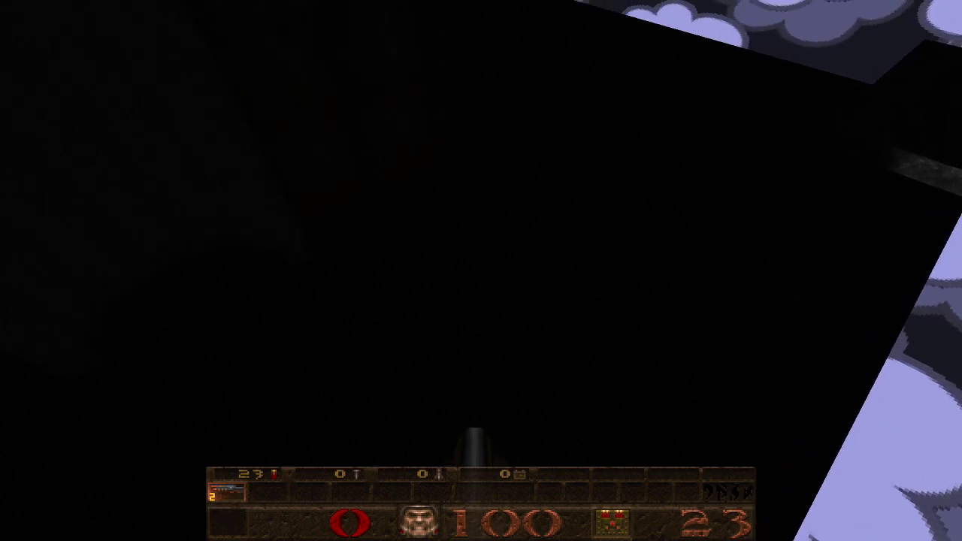
key(w)
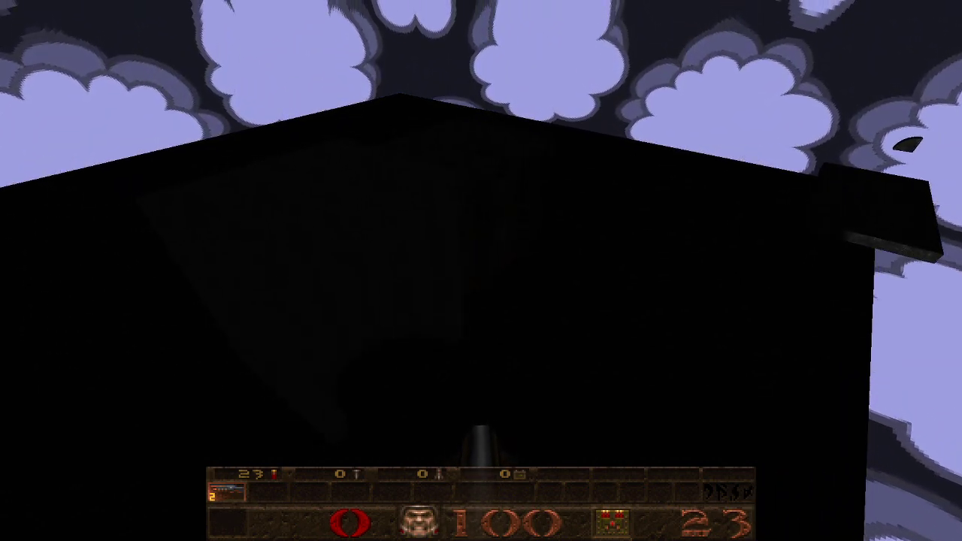
key(d)
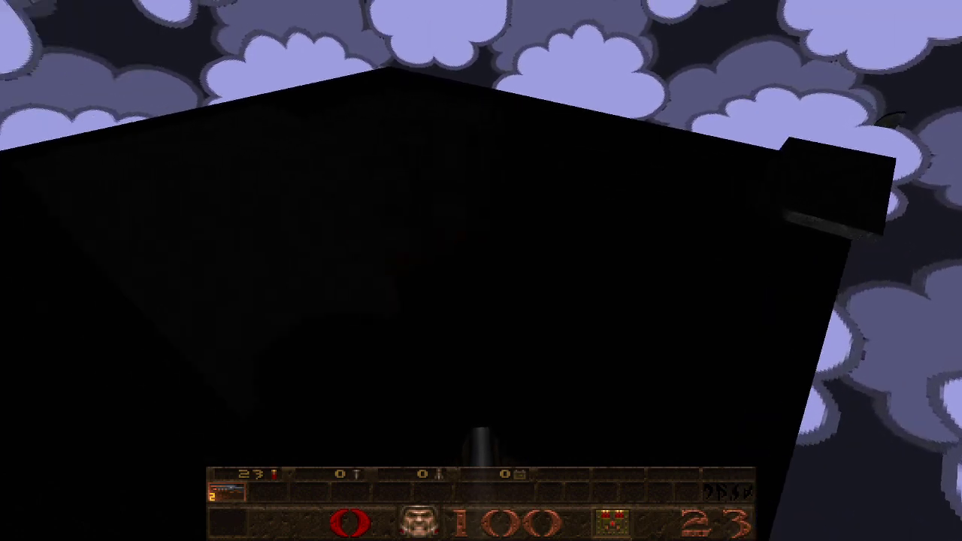
key(d)
key(Escape)
key(Up)
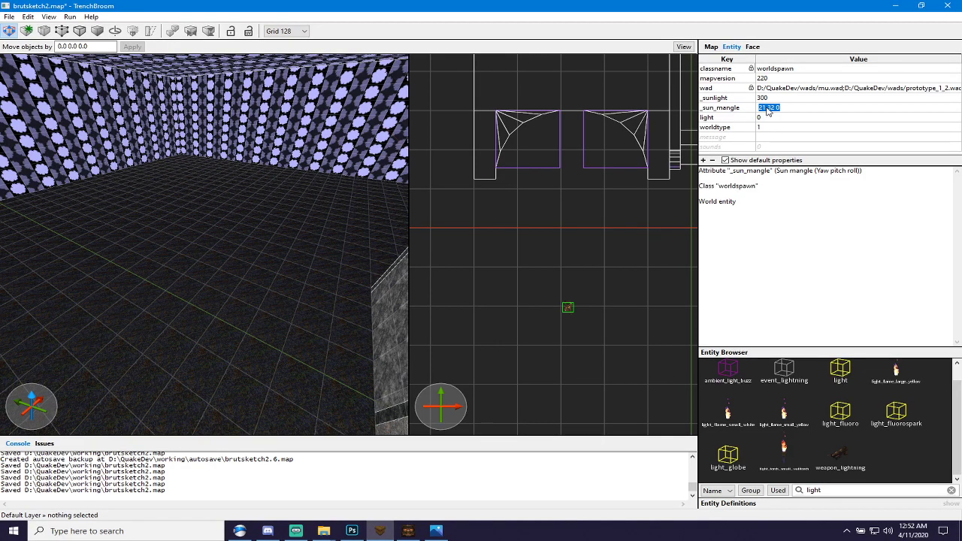
Set the worldspawn's _sun_mangle to 21 -32 0, save the map, and compile and run it from Compiling Gui.
click(767, 109)
key(Return)
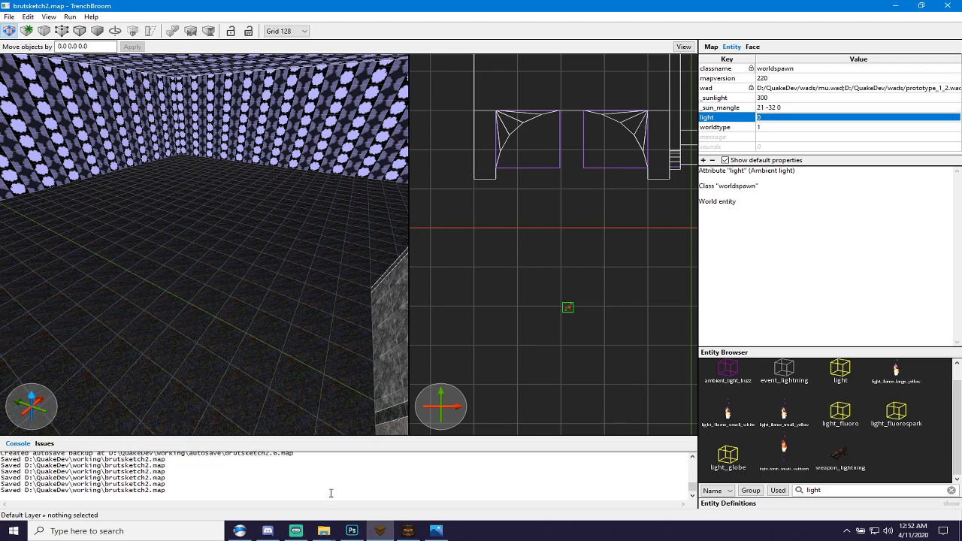
click(415, 530)
key(ctrl+c)
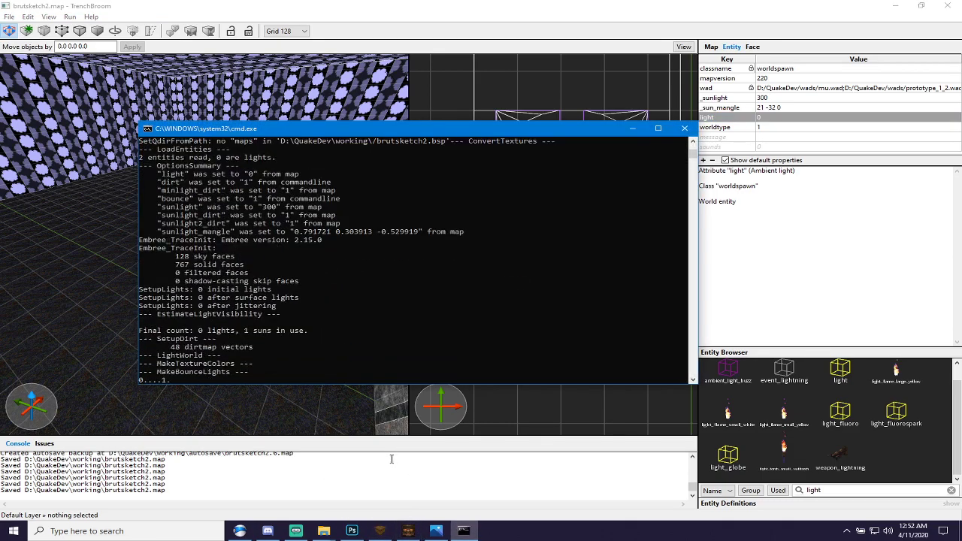
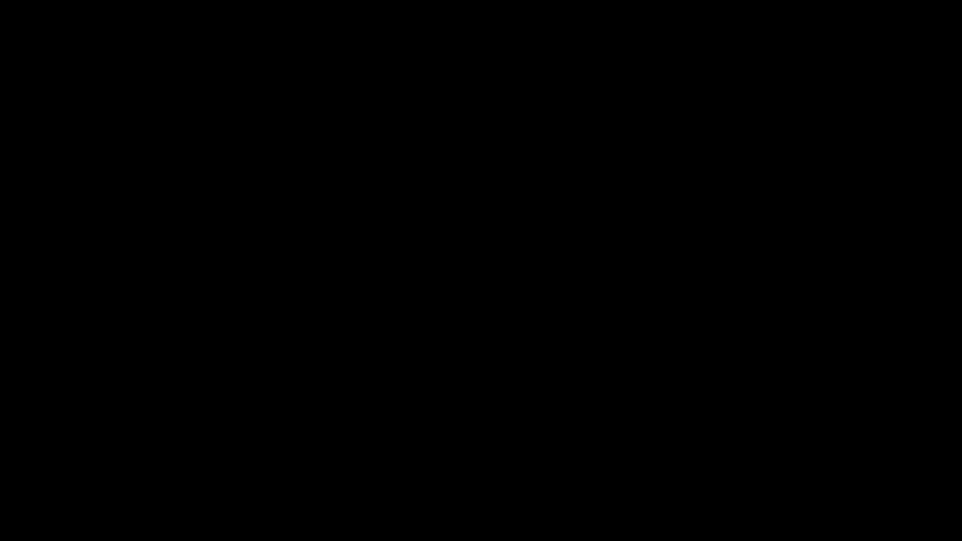
Check the lighting on the wall structure and ground with the new sun angle in Quake and quit the game.
key(w)
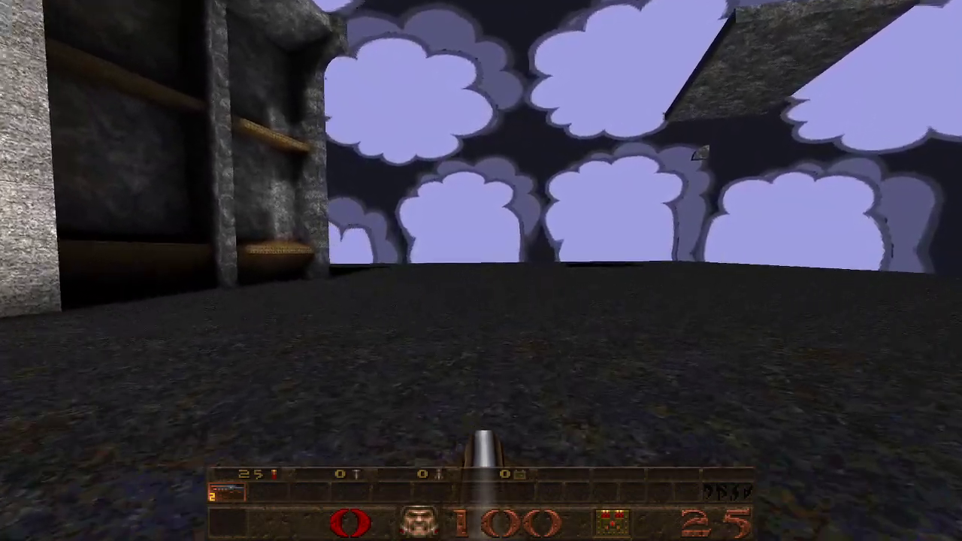
key(Escape)
key(Up)
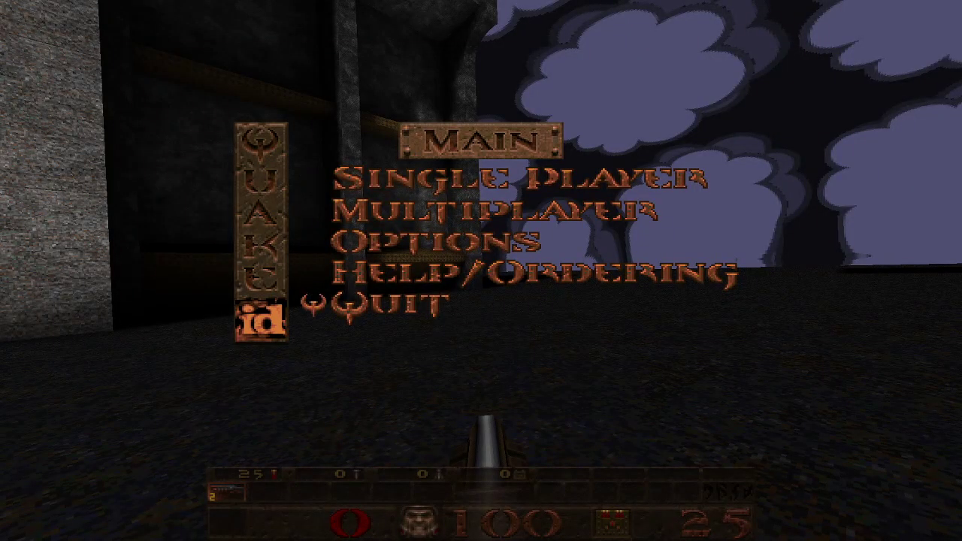
key(Return)
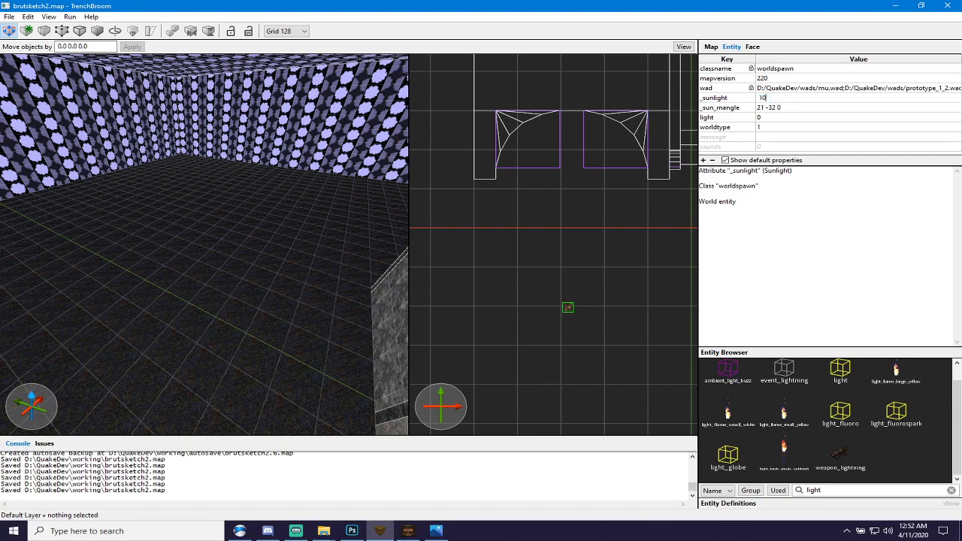
Set the worldspawn's _sunlight to 80, save the map, and compile and run it from Compiling Gui.
click(798, 106)
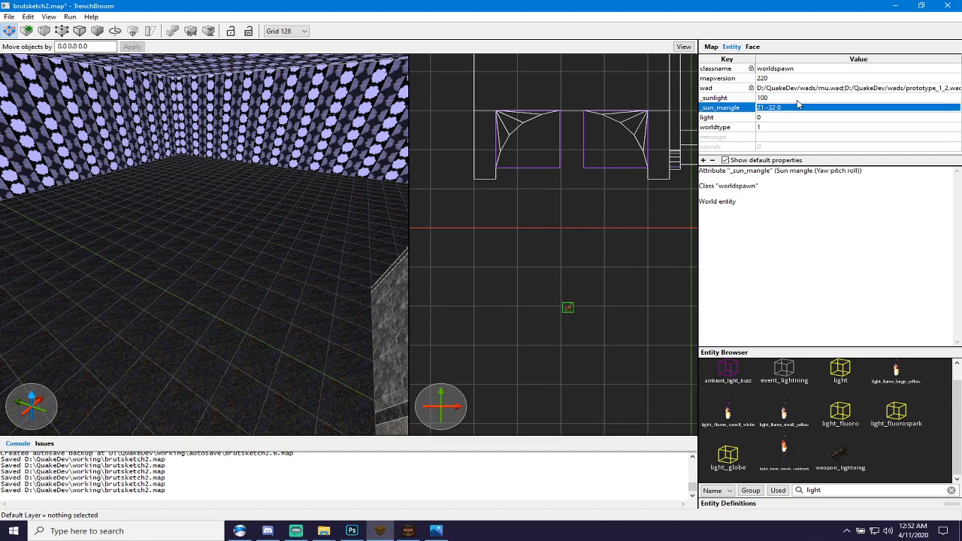
double_click(797, 100)
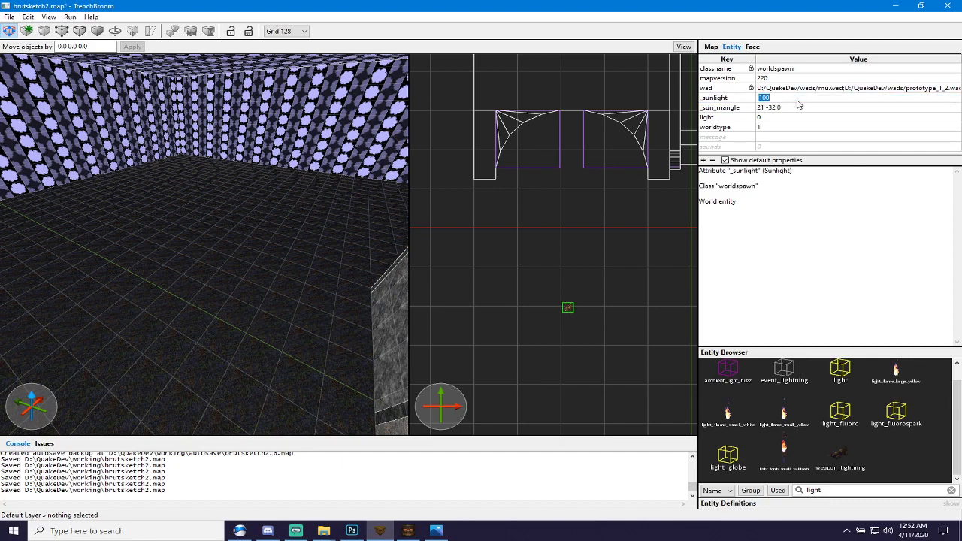
text(80)
click(798, 106)
key(ctrl+s)
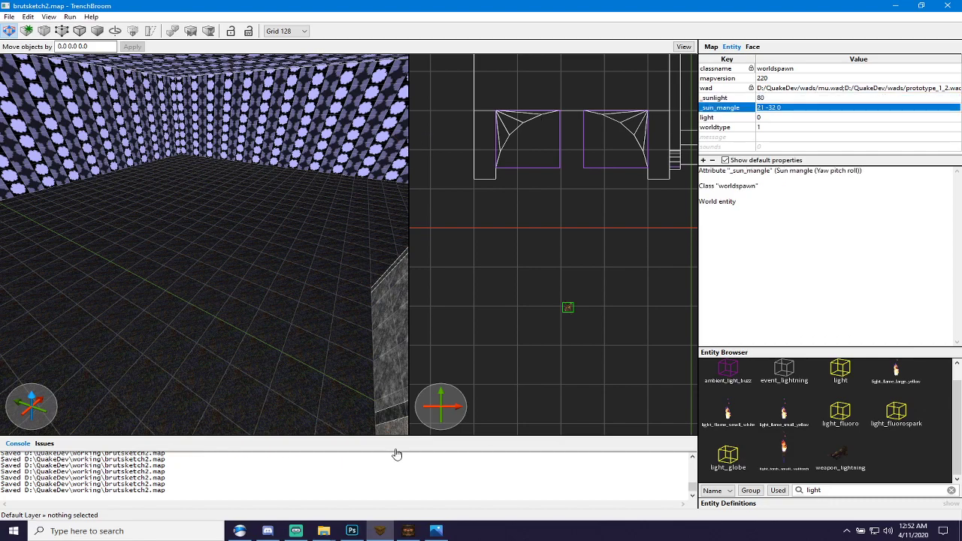
click(408, 530)
key(F5)
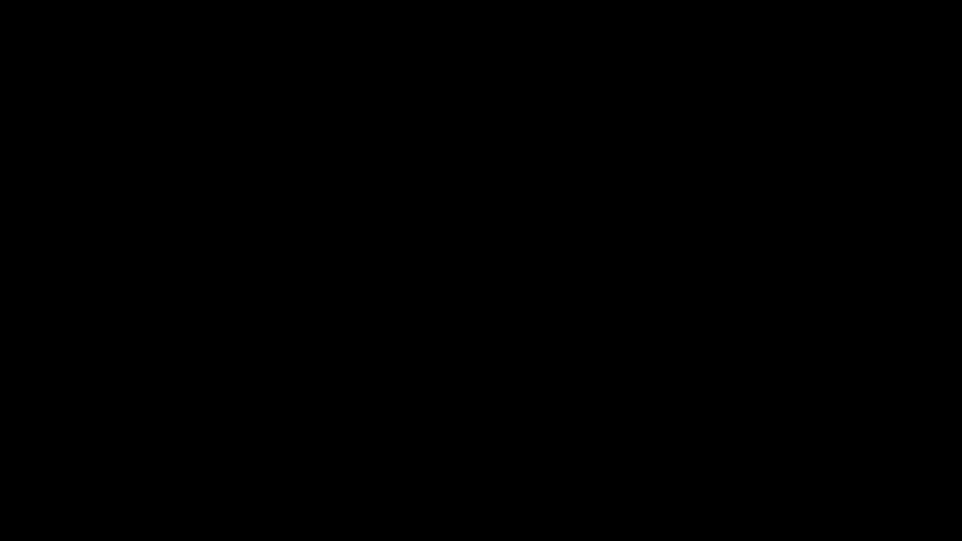
Walk around the wall structure in Quake to examine the new sunlight on its pillars, shelves and ground, and quit the game.
key(w)
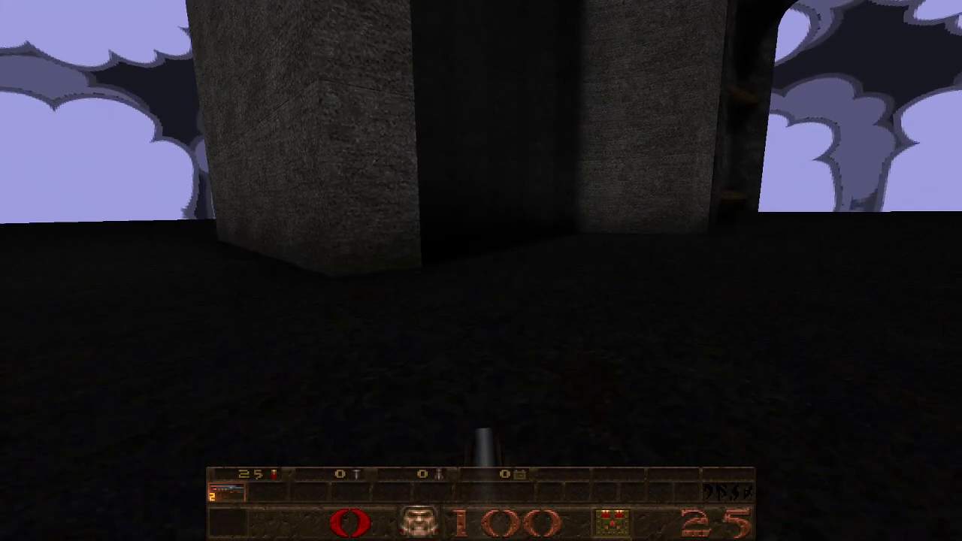
key(w)
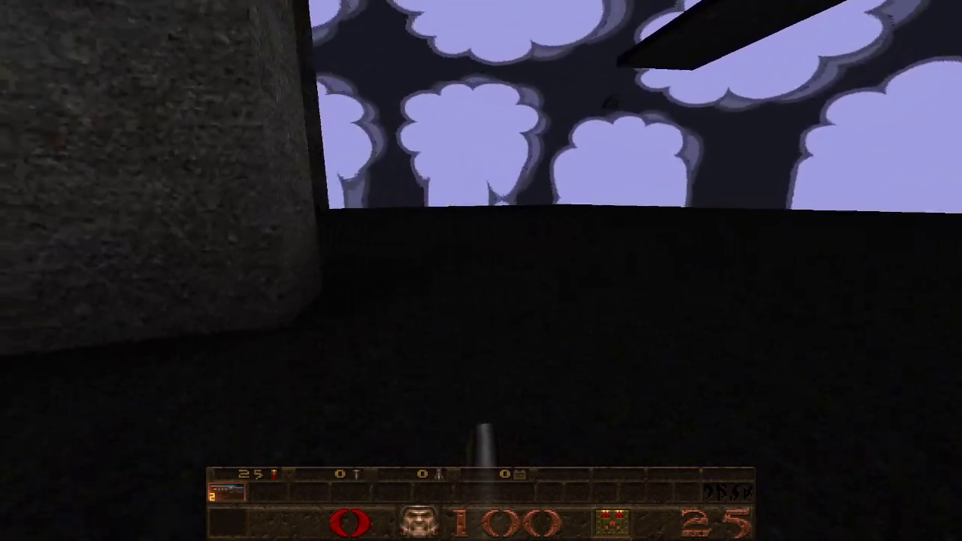
key(w)
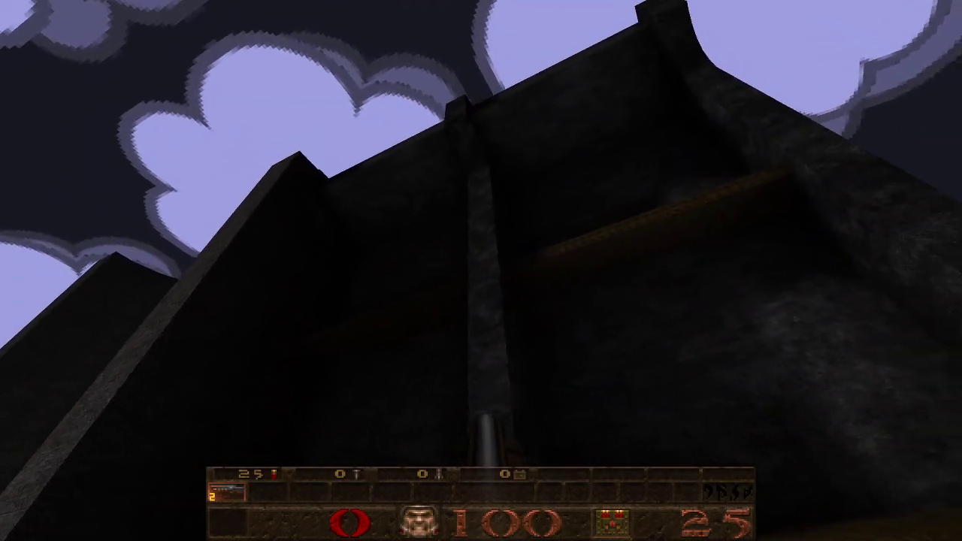
key(w)
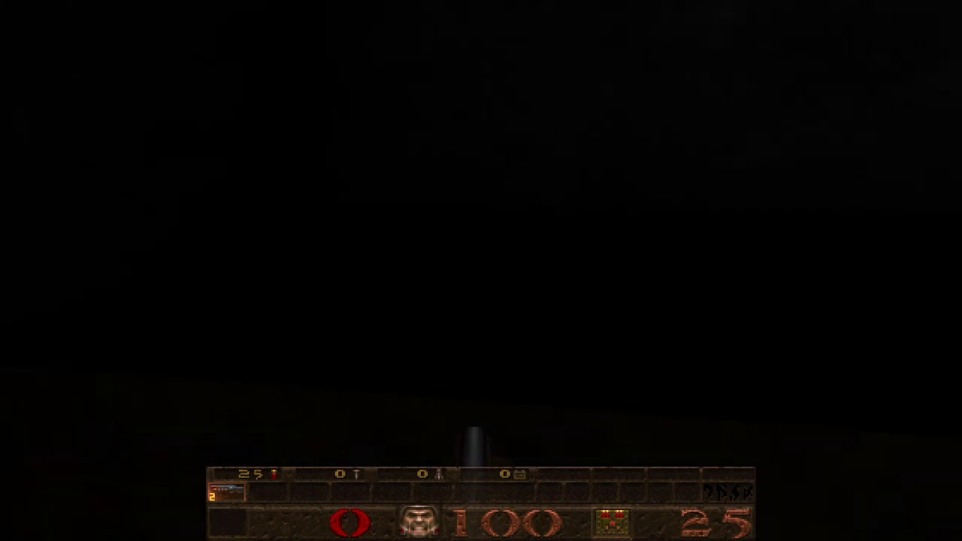
key(w)
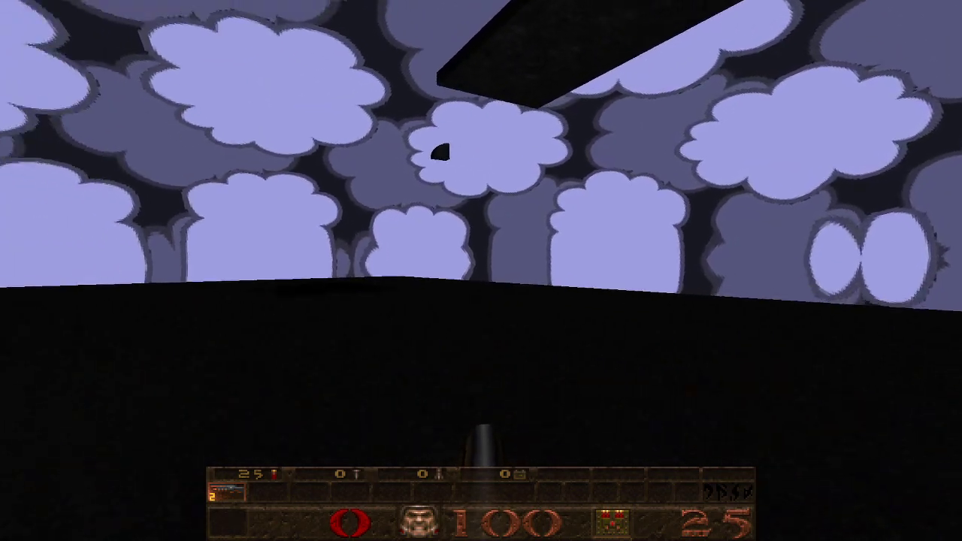
key(a)
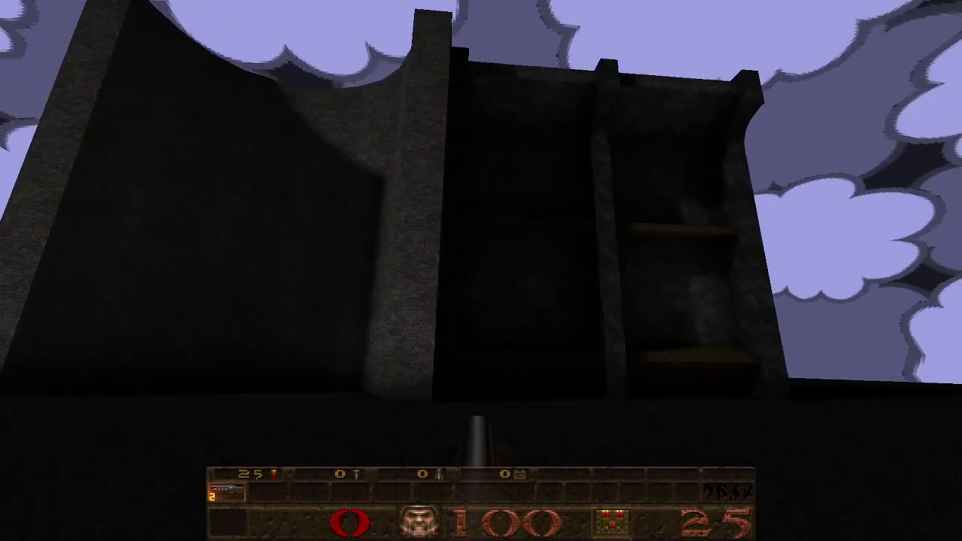
key(a)
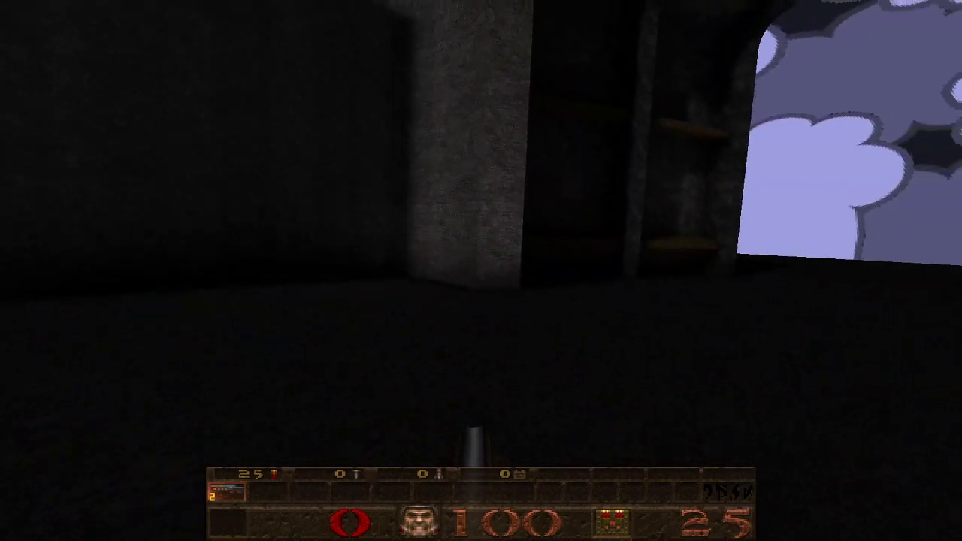
key(d)
key(d)
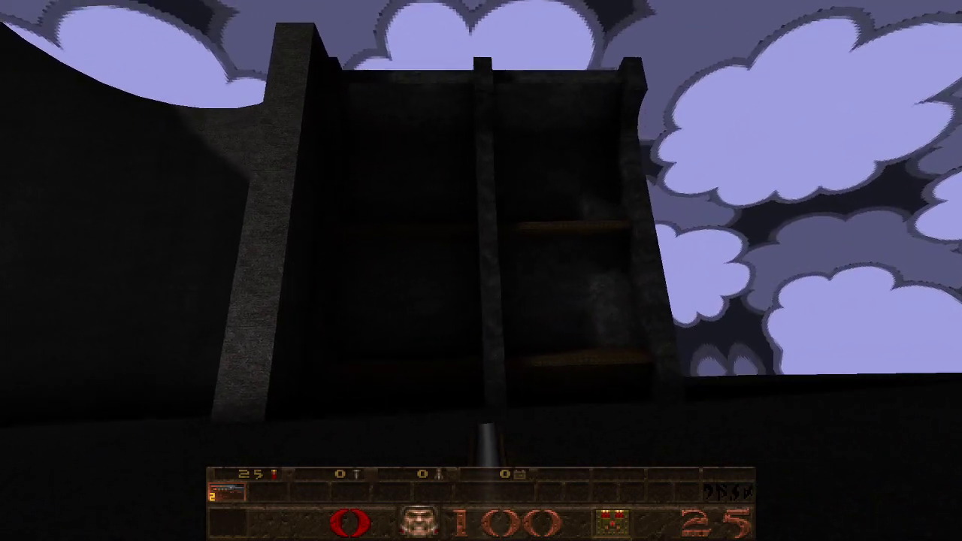
key(d)
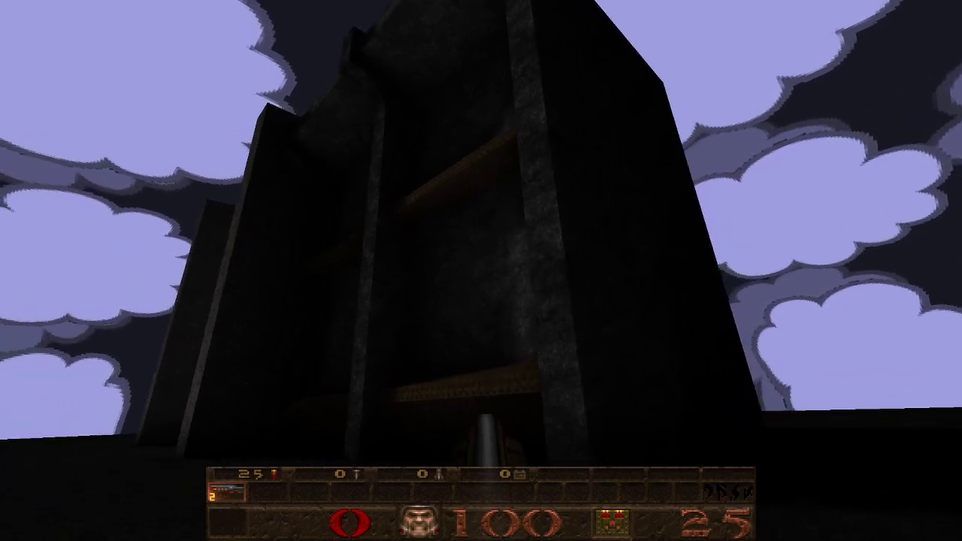
click(481, 271)
key(s)
click(481, 270)
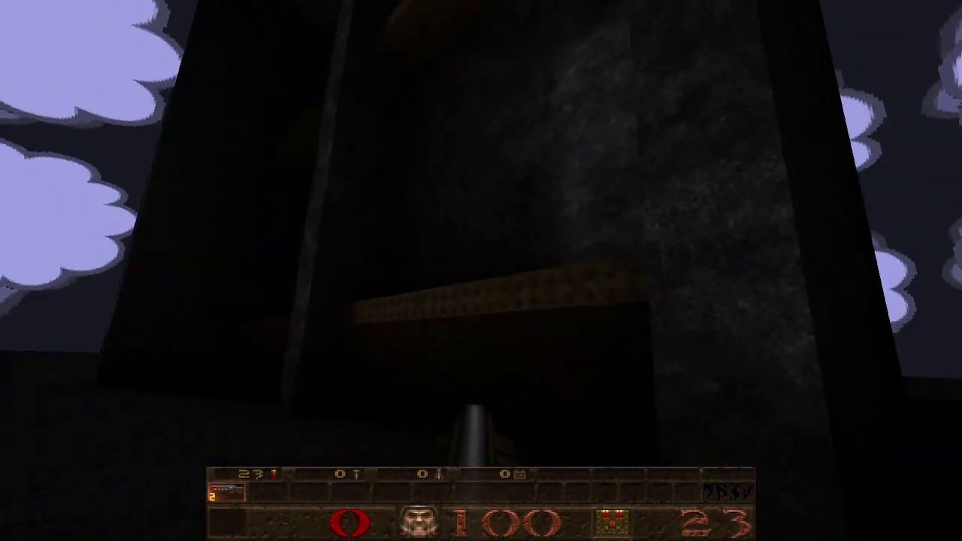
click(481, 270)
click(481, 270)
key(d)
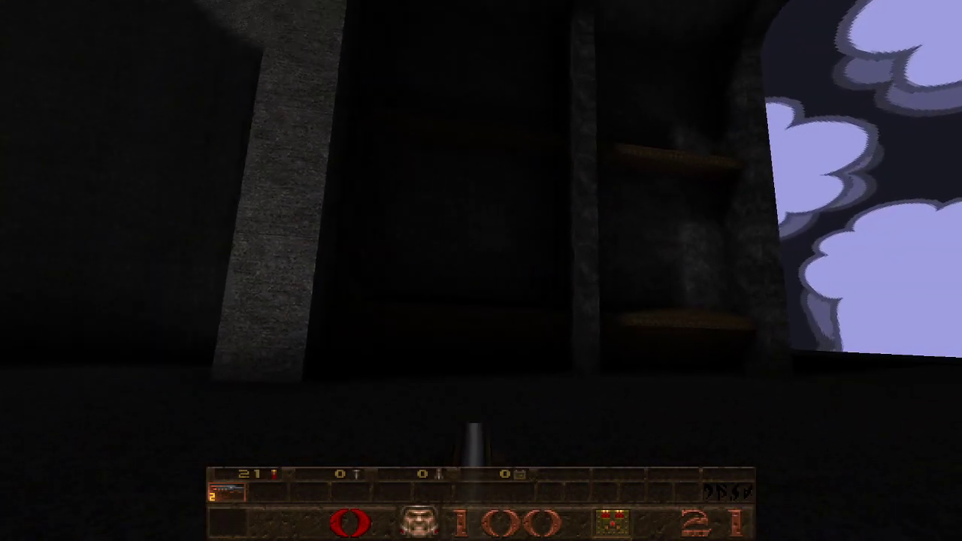
key(Escape)
key(Up)
key(Return)
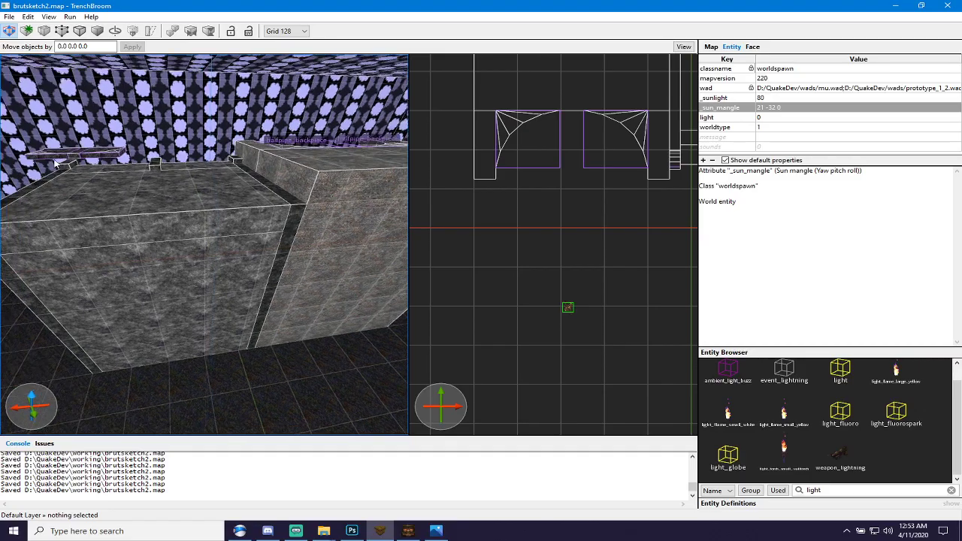
Replace texture cret1_6 with cret1_2h on the shelved wall section's middle and end pillar brushes and the top_curve group.
mouse_move(154, 226)
right_down()
mouse_move(136, 105)
mouse_move(140, 146)
mouse_move(171, 148)
mouse_move(208, 168)
mouse_move(204, 175)
right_up()
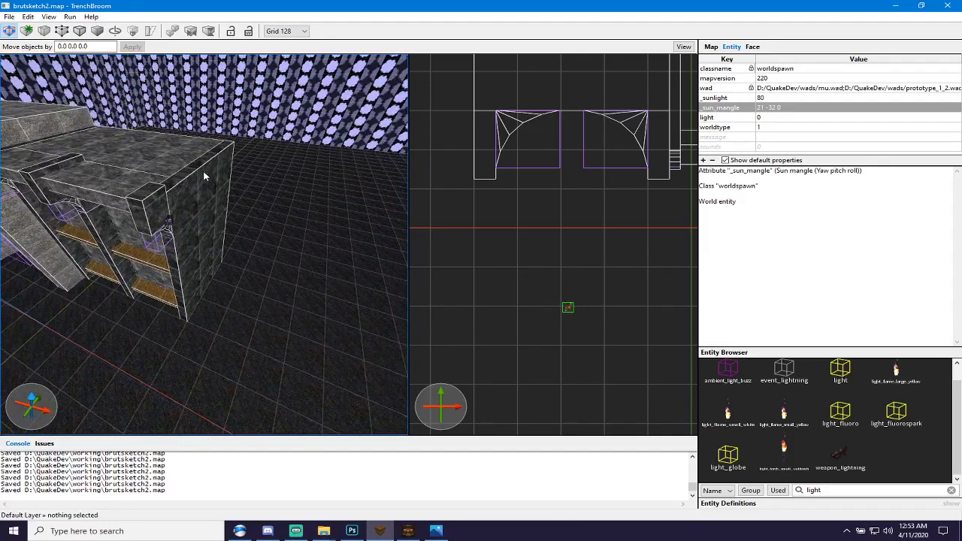
click(173, 203)
ctrl+click(158, 192)
scroll(173, 180, up, 5)
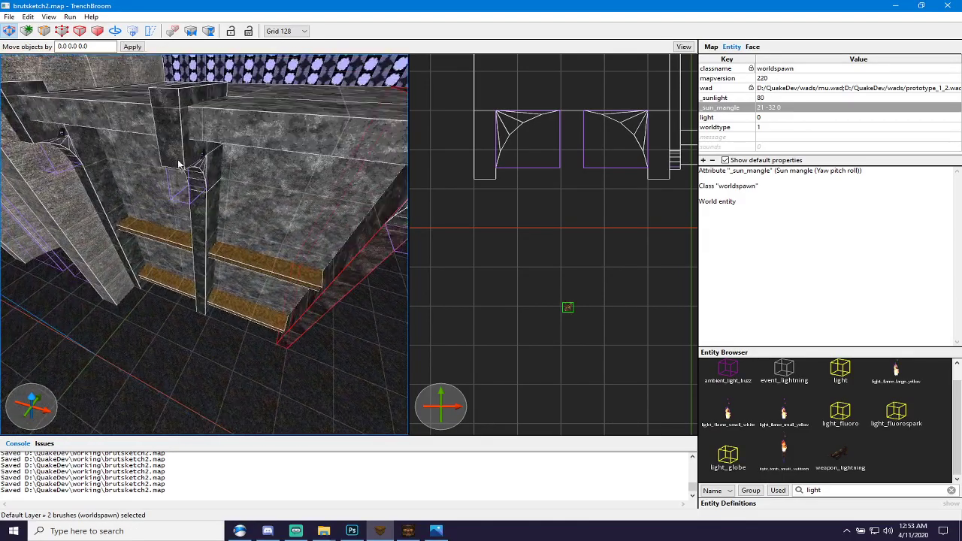
ctrl+click(190, 165)
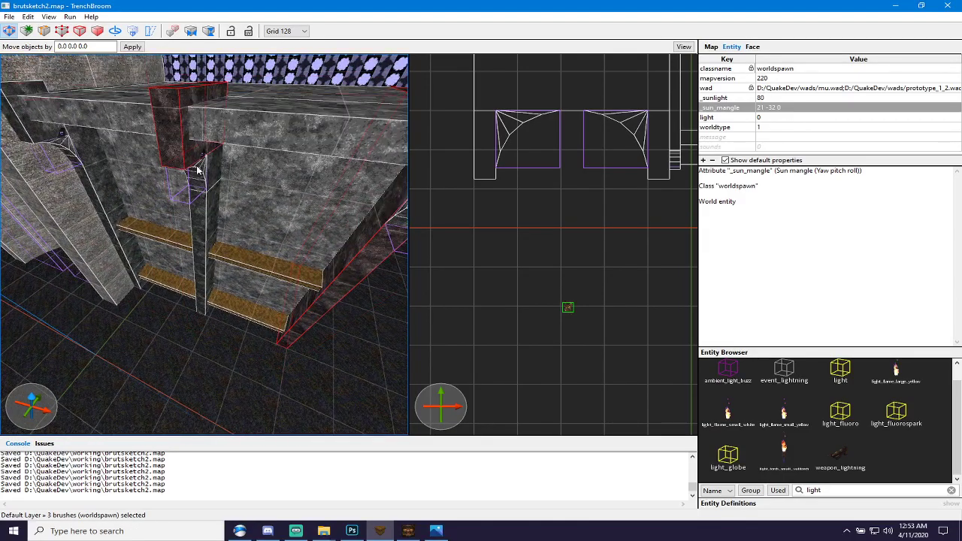
ctrl+click(211, 205)
click(9, 16)
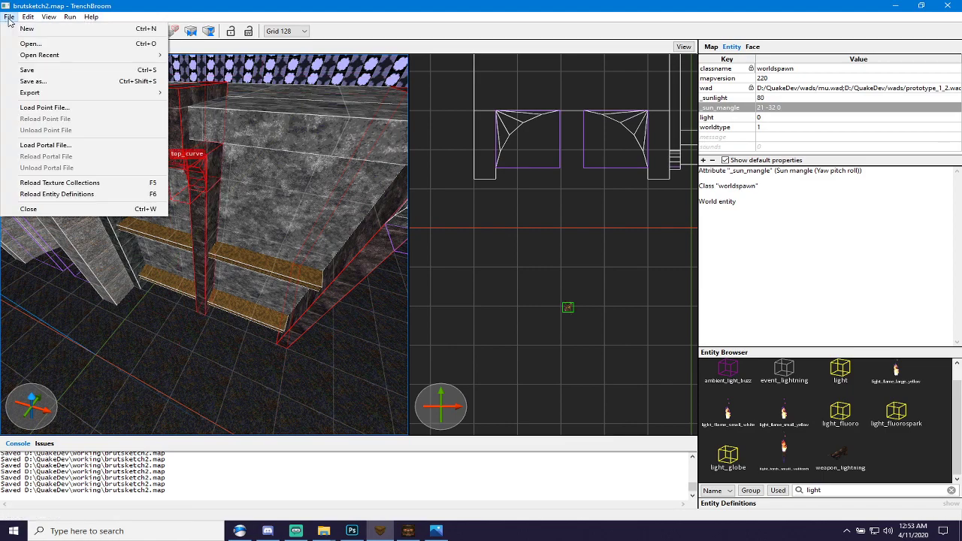
mouse_move(28, 17)
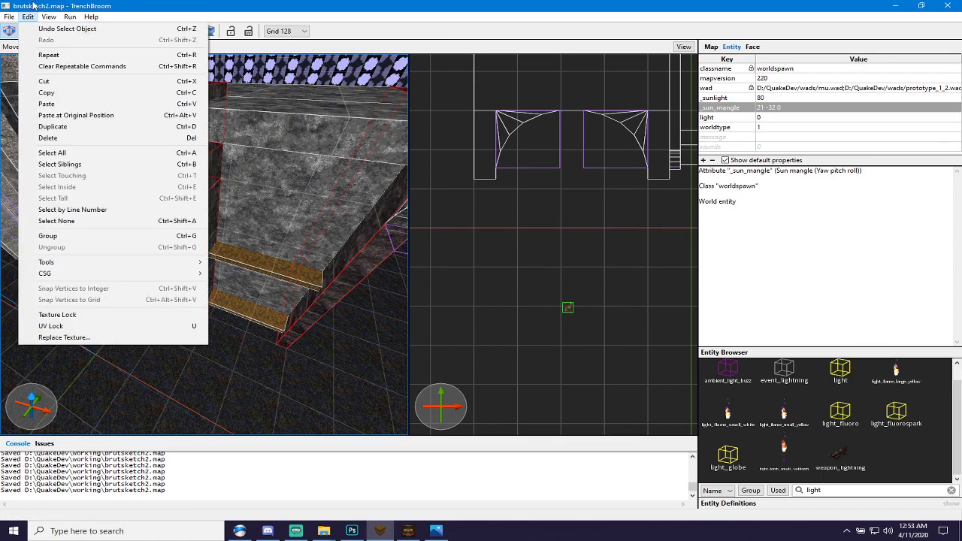
click(133, 337)
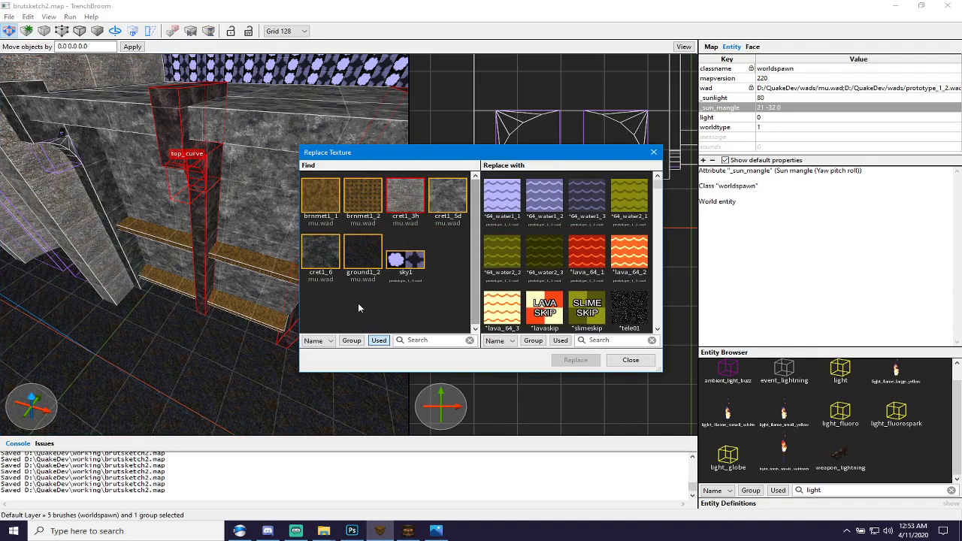
click(321, 255)
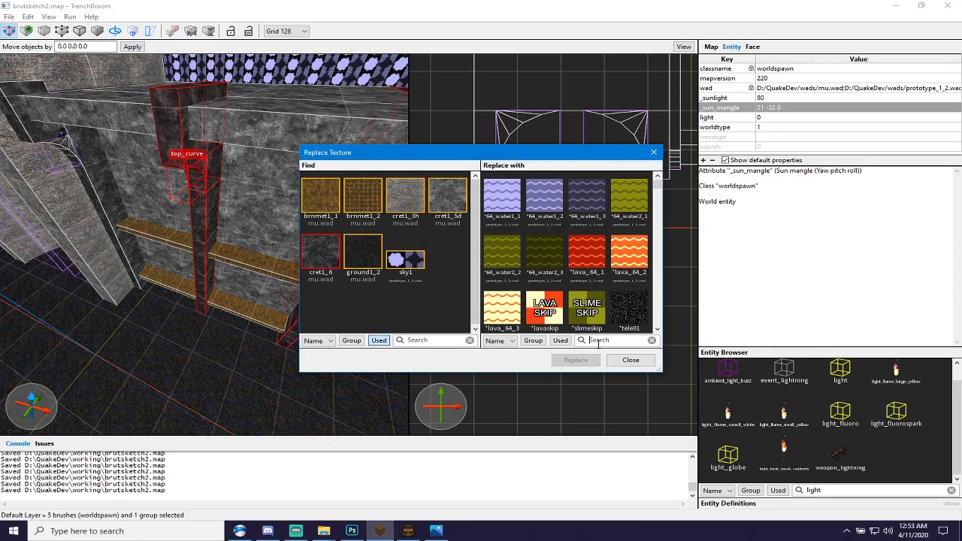
text(cre)
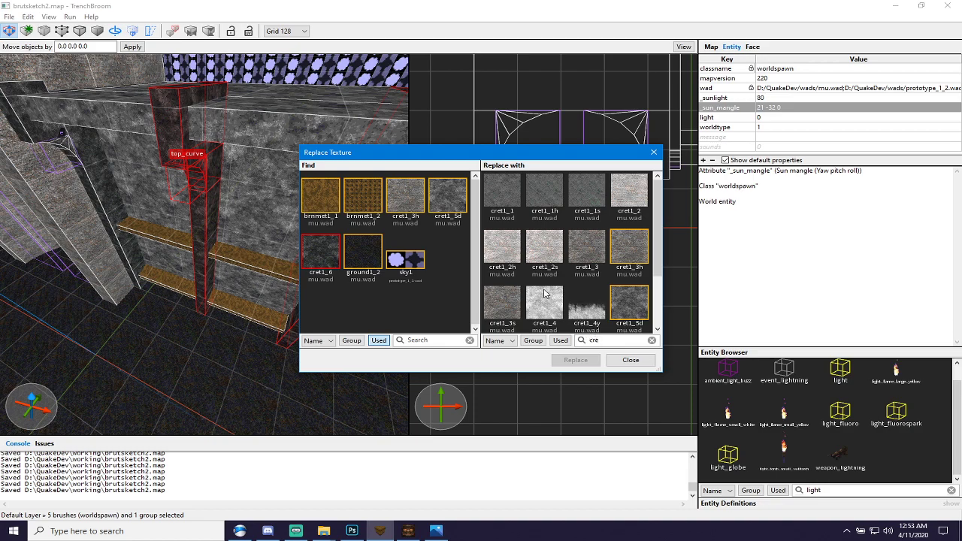
click(501, 247)
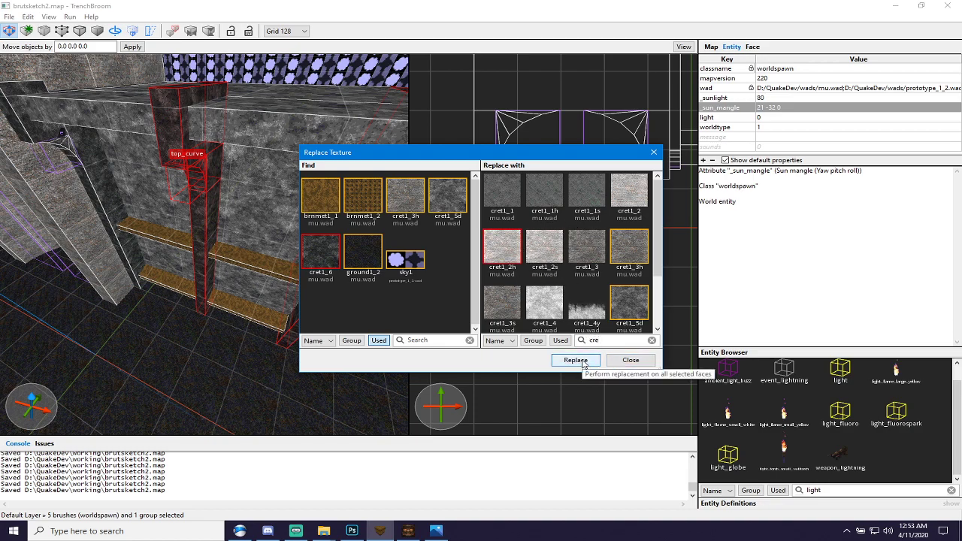
click(576, 361)
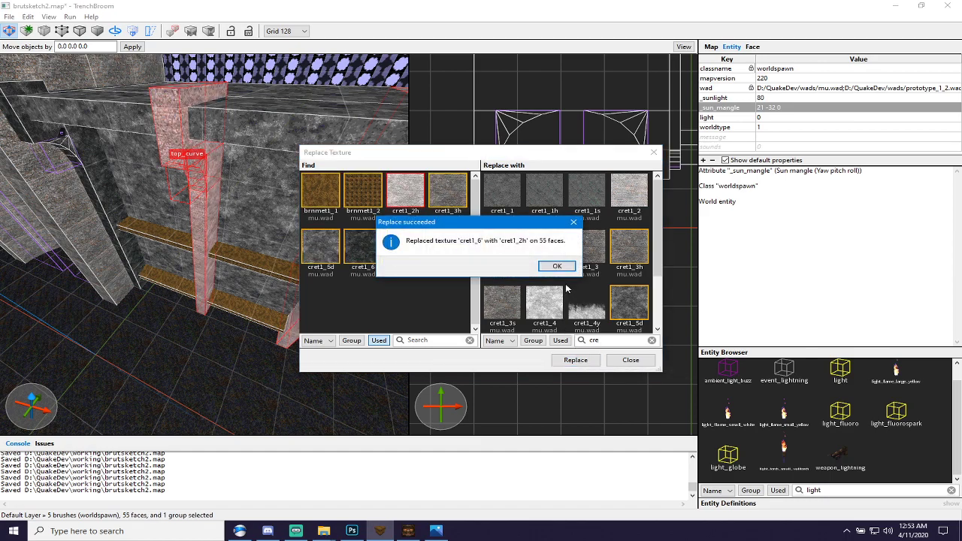
click(557, 266)
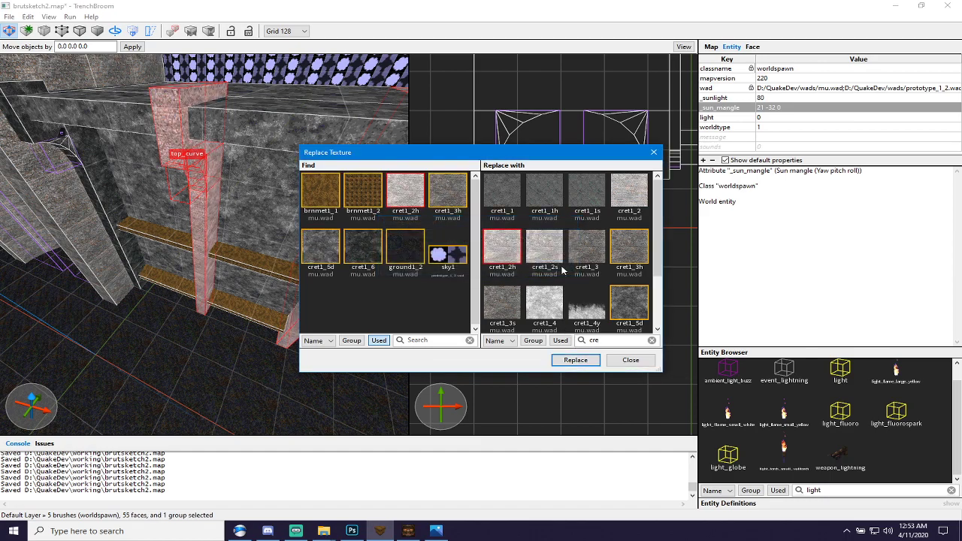
Try replacing cret1_6 with cret1_2h once more on the selected pillar pieces, and clear the selection.
click(361, 260)
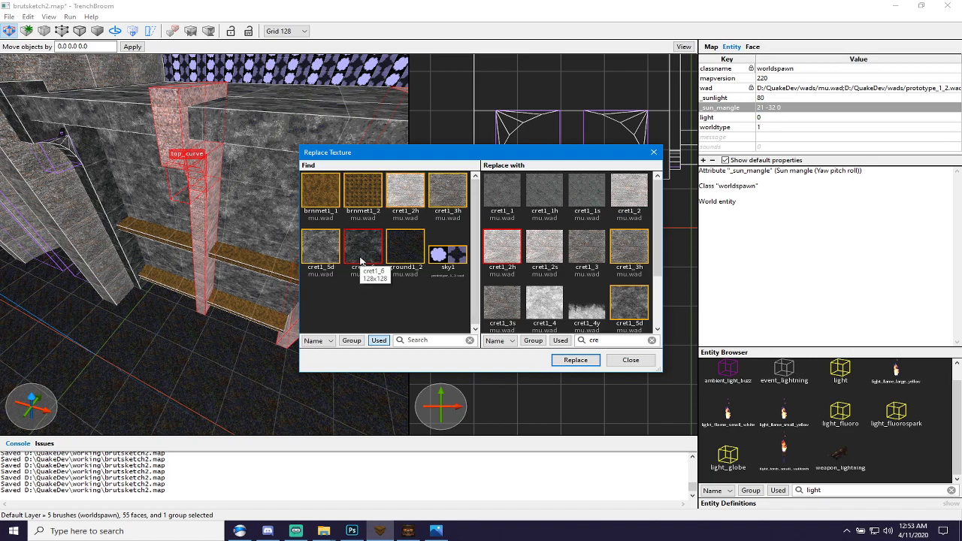
click(575, 360)
click(555, 266)
key(Escape)
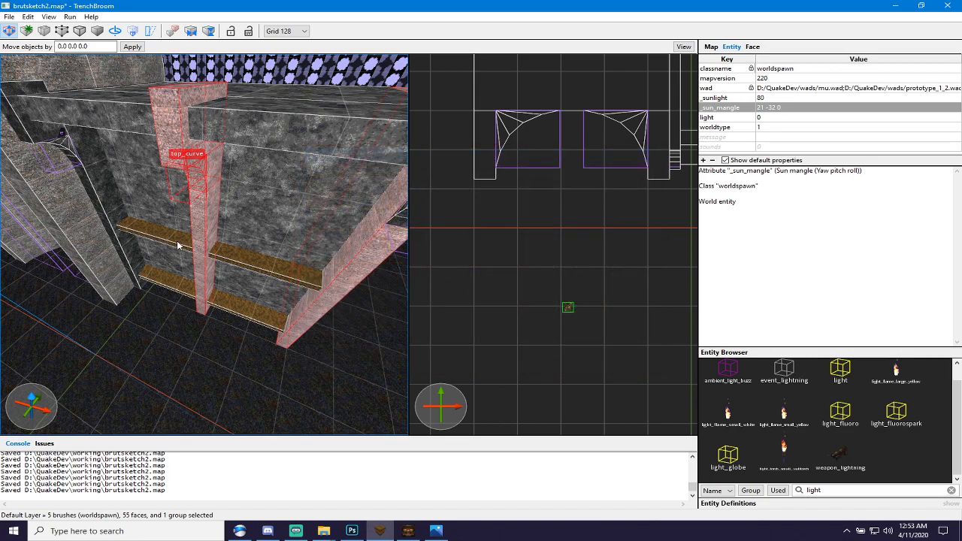
key(Escape)
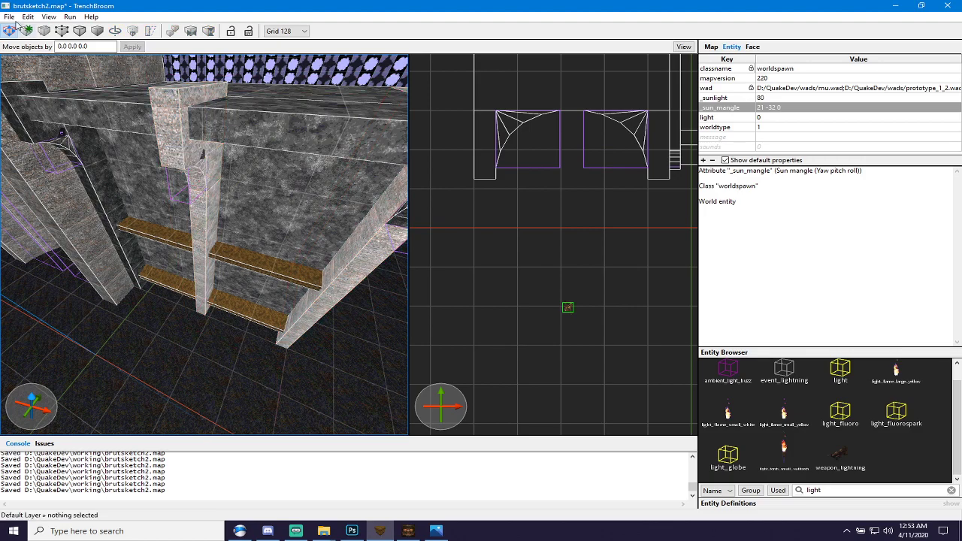
Select every object in the map and replace texture cret1_6 with cret1_2h.
key(ctrl+a)
click(9, 17)
mouse_move(27, 17)
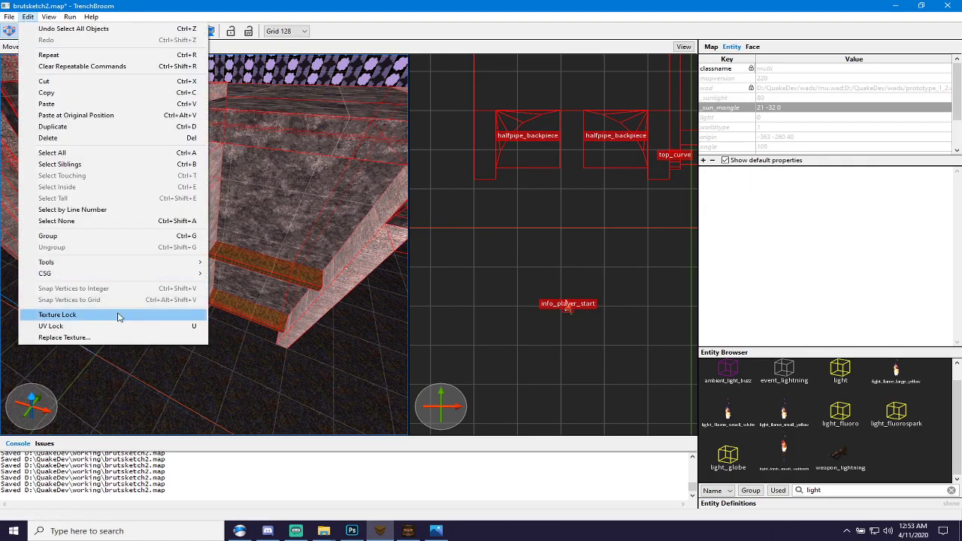
click(120, 342)
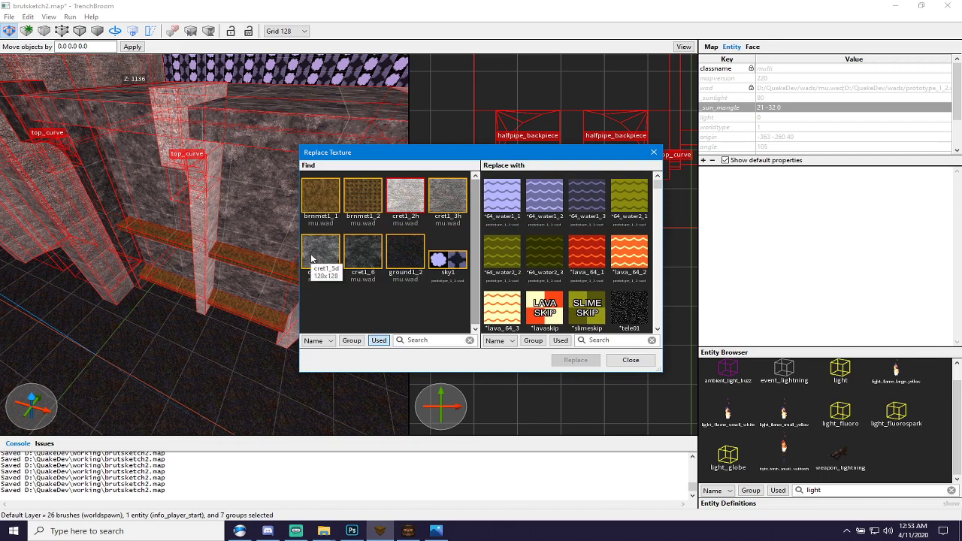
click(312, 259)
click(597, 339)
text(cret)
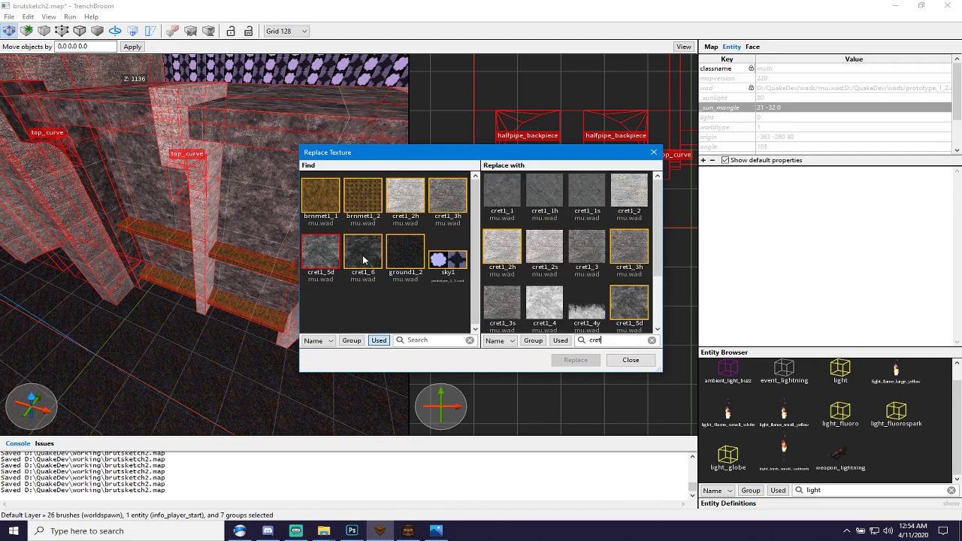
click(363, 259)
click(516, 254)
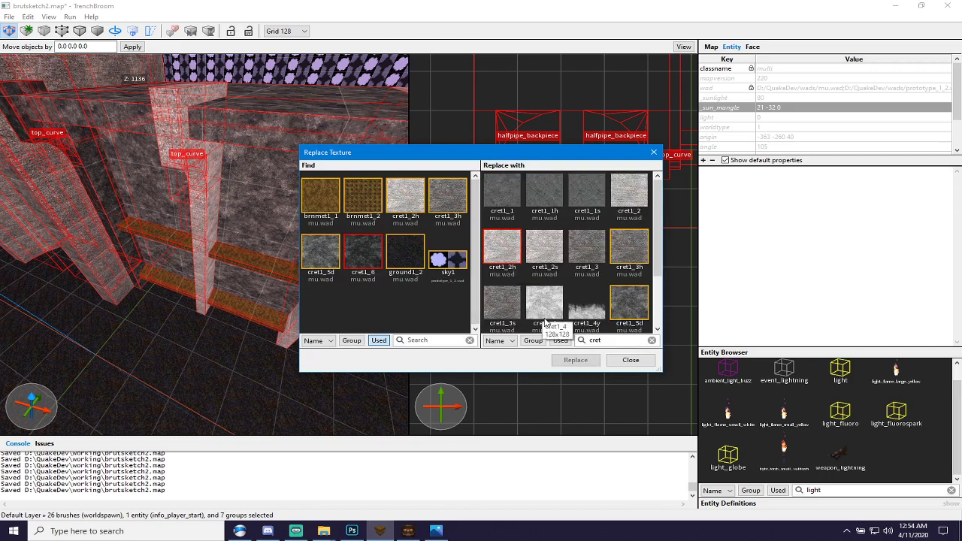
click(574, 360)
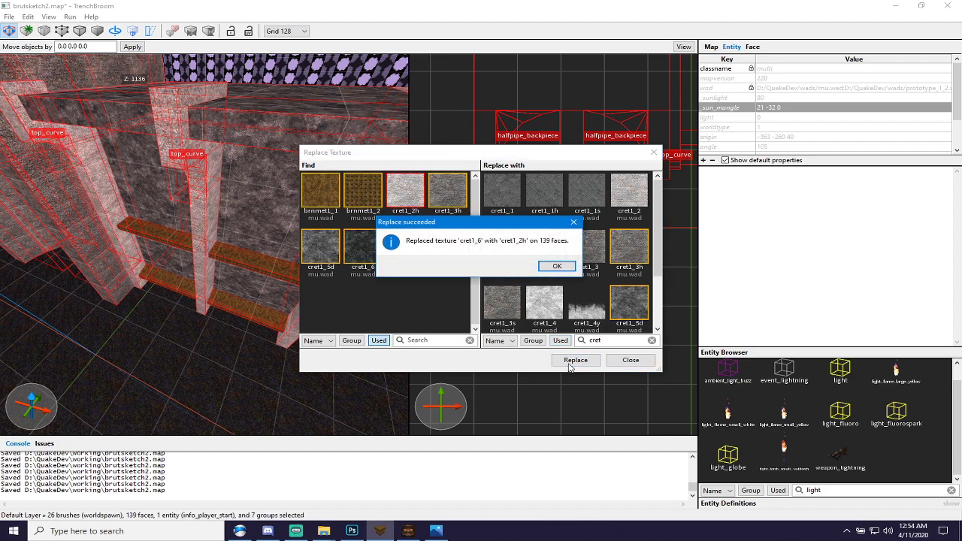
click(567, 263)
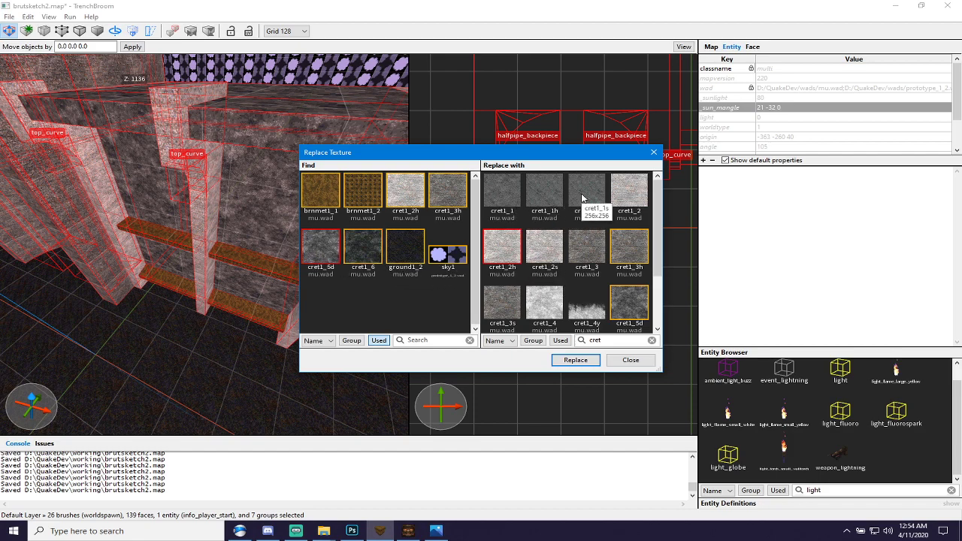
Try to replace texture cret1_5d with cret1_1h on the current selection, close the replacement dialog and deselect everything.
click(544, 197)
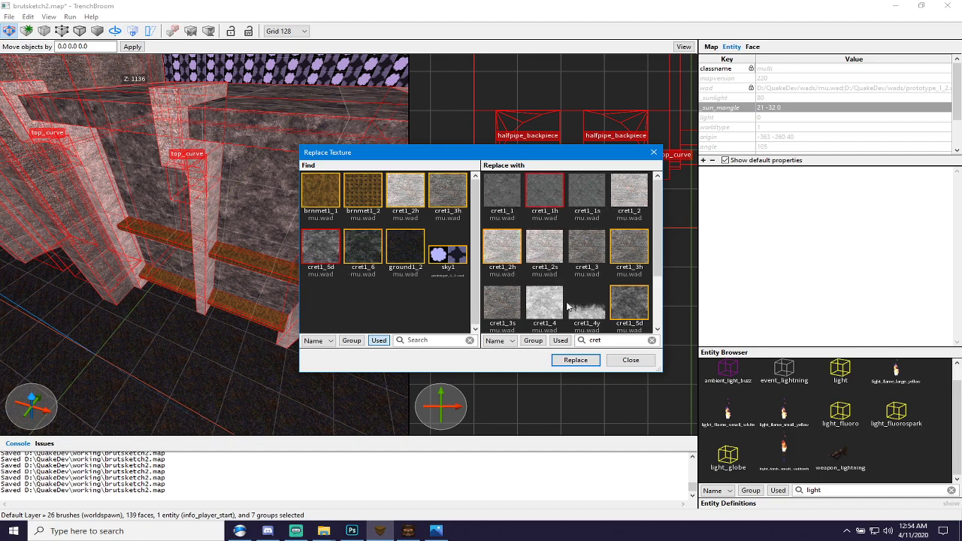
click(576, 360)
click(555, 266)
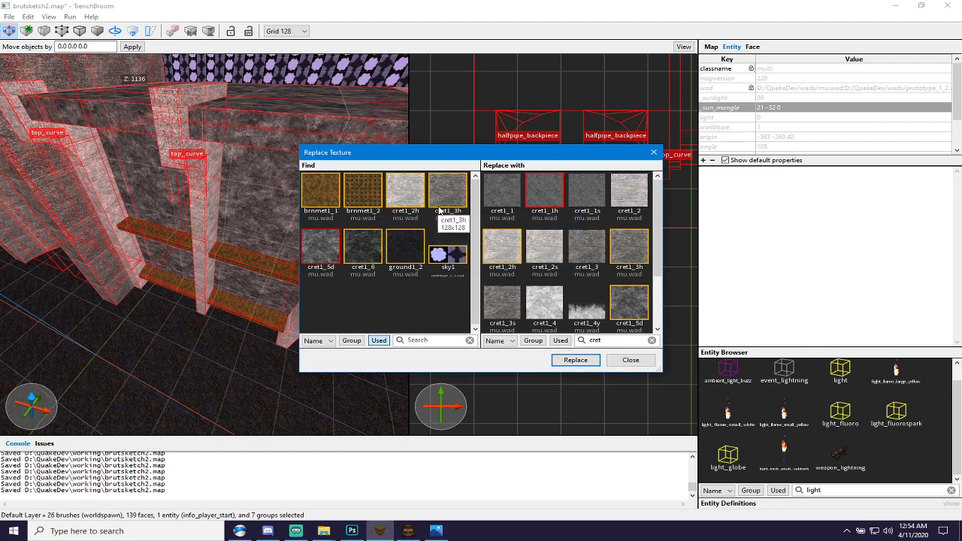
click(629, 360)
click(316, 314)
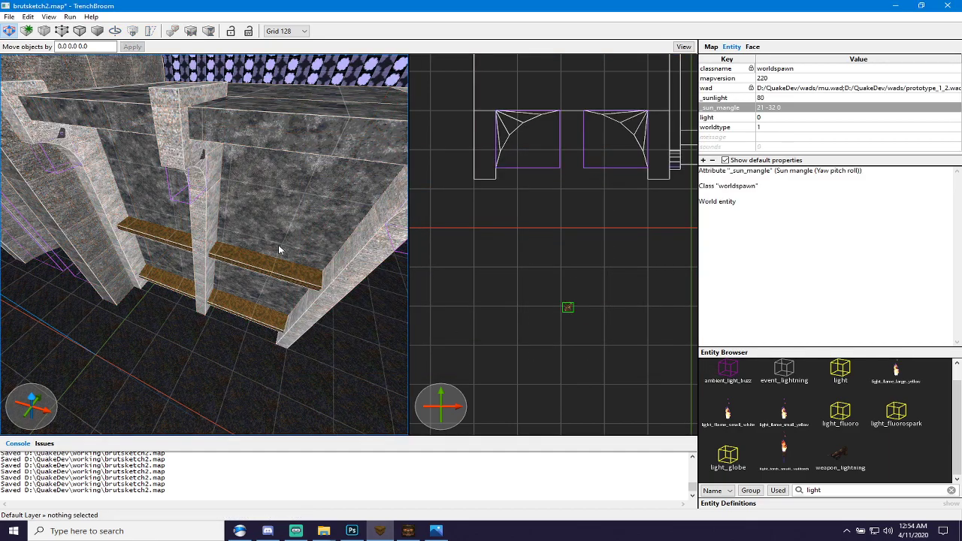
Replace texture cret1_5d with cret1_1 across the whole map, close the replacement dialog and deselect the changed faces.
click(28, 16)
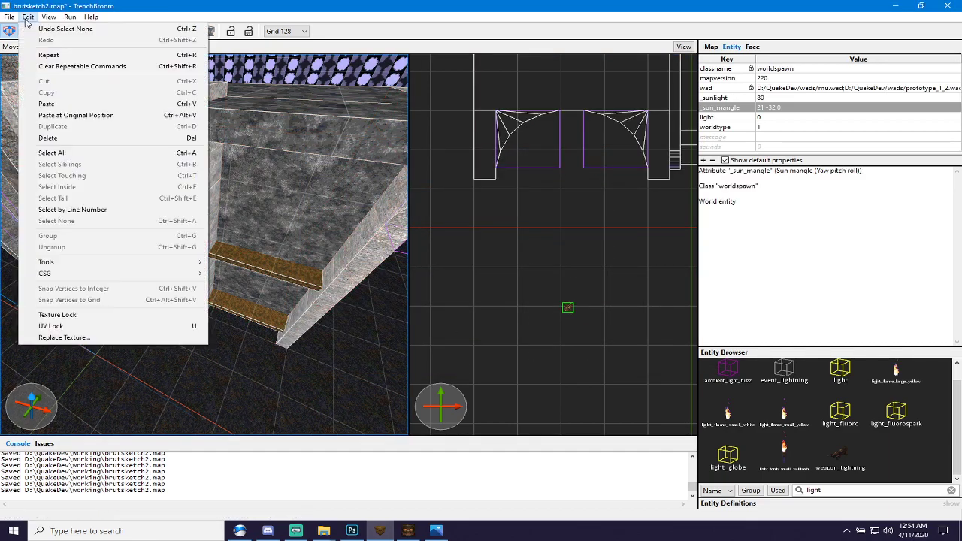
click(88, 337)
click(320, 263)
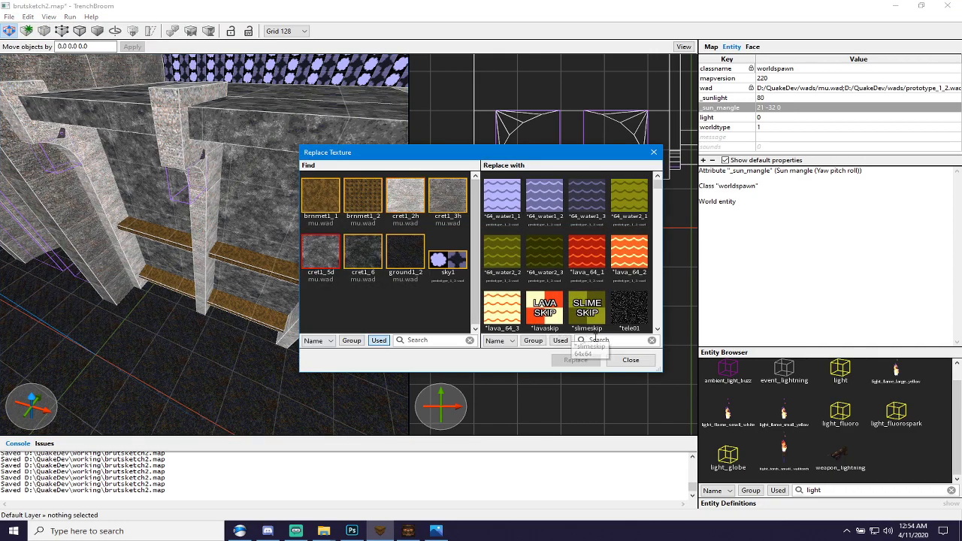
click(601, 339)
text(cret)
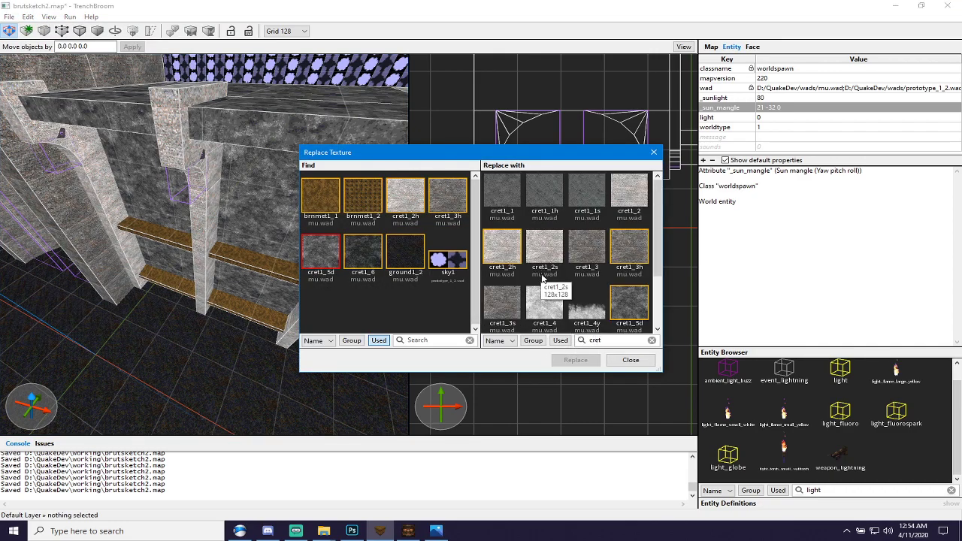
click(502, 197)
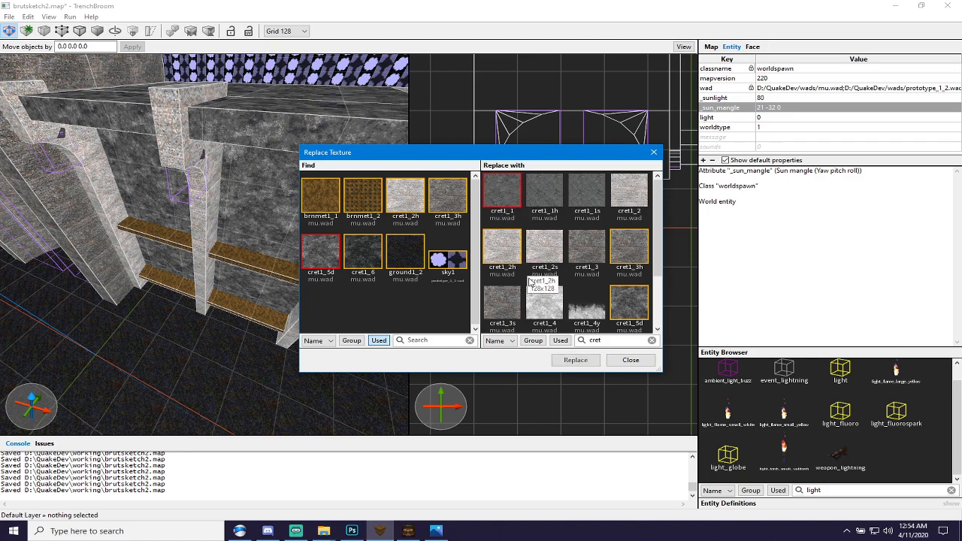
click(572, 361)
click(554, 267)
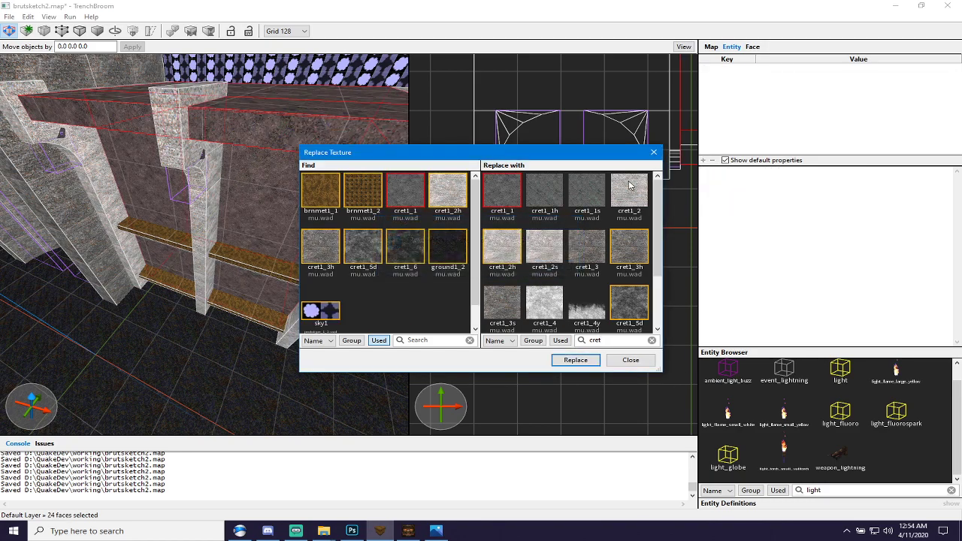
click(653, 153)
key(Escape)
Apply texture cret1_2 to the four brown shelf brushes between the pillars, and clear the selection.
right_drag(121, 342, 206, 336)
key(w)
key(s)
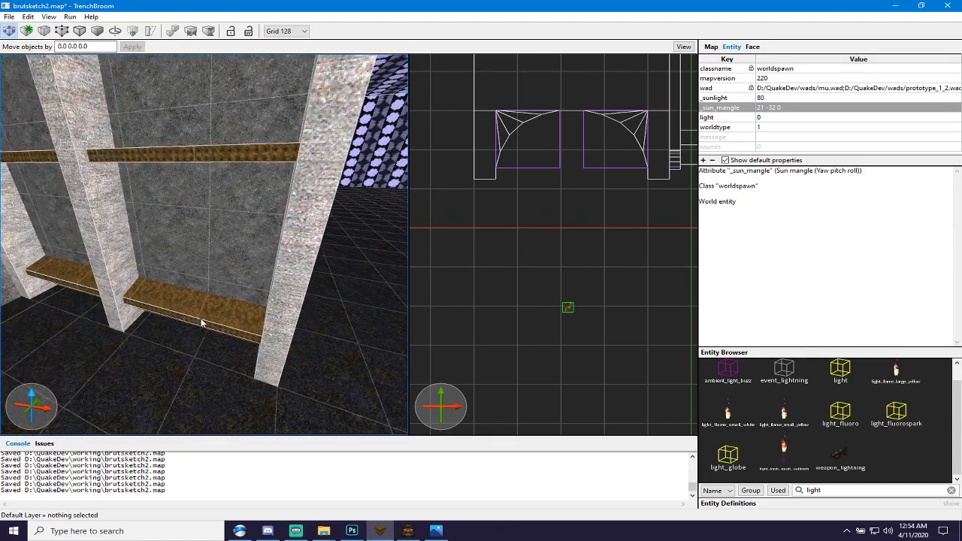
click(201, 323)
ctrl+click(179, 156)
ctrl+click(45, 157)
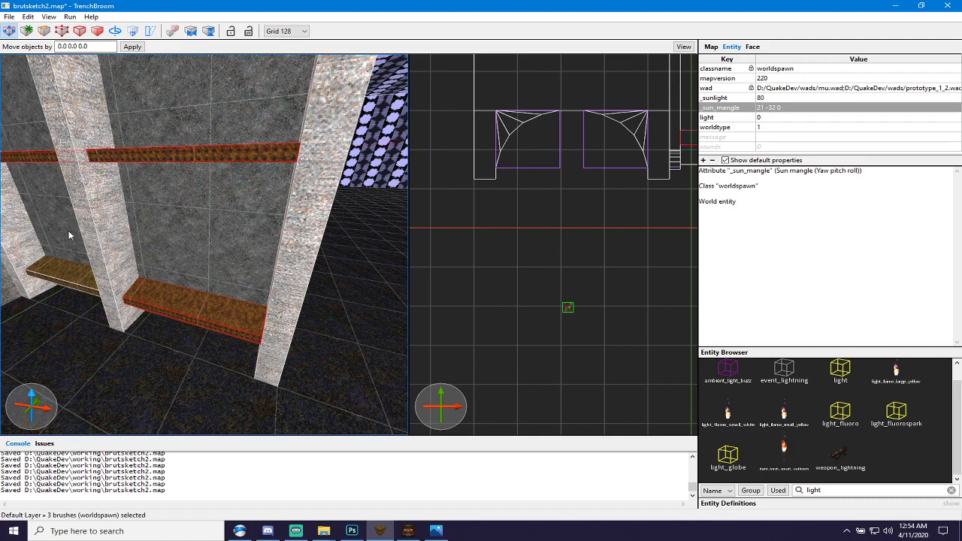
ctrl+click(88, 289)
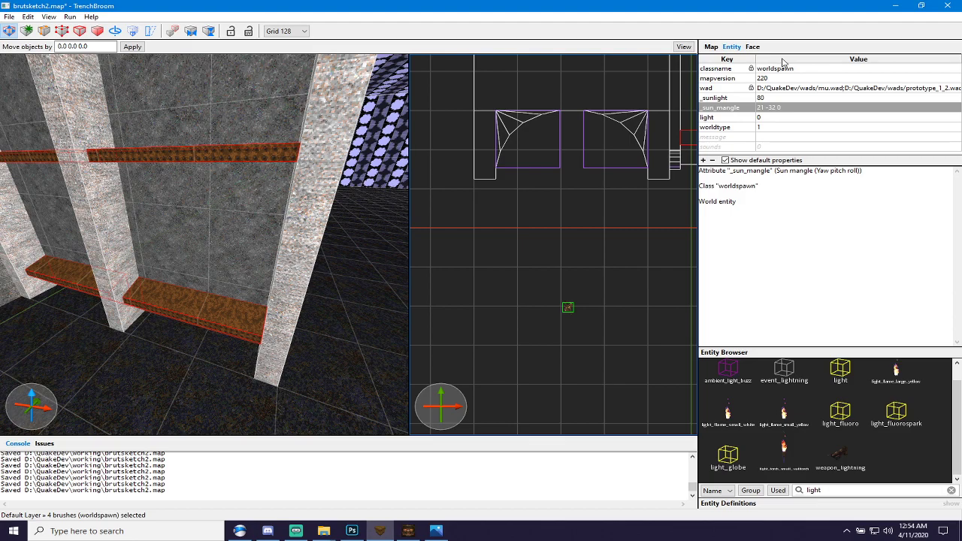
click(755, 47)
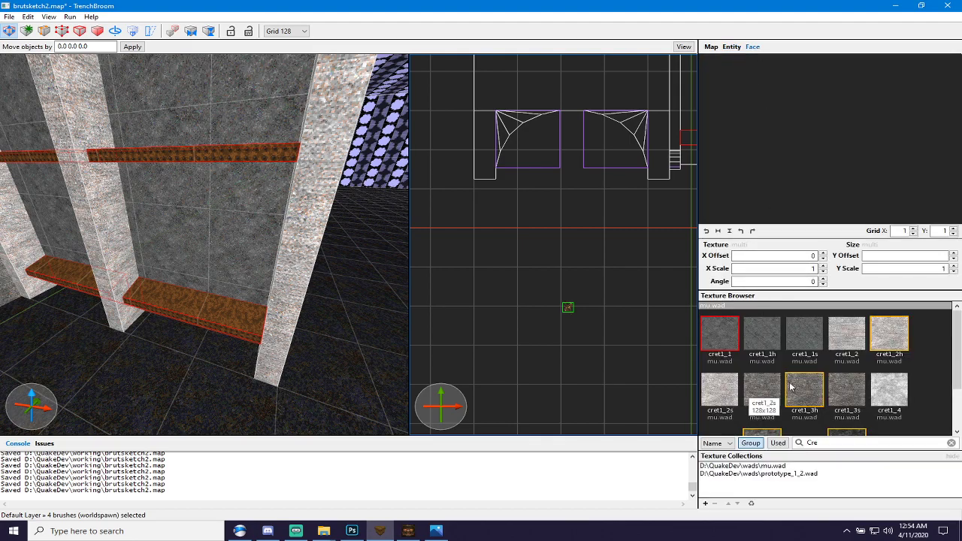
click(855, 331)
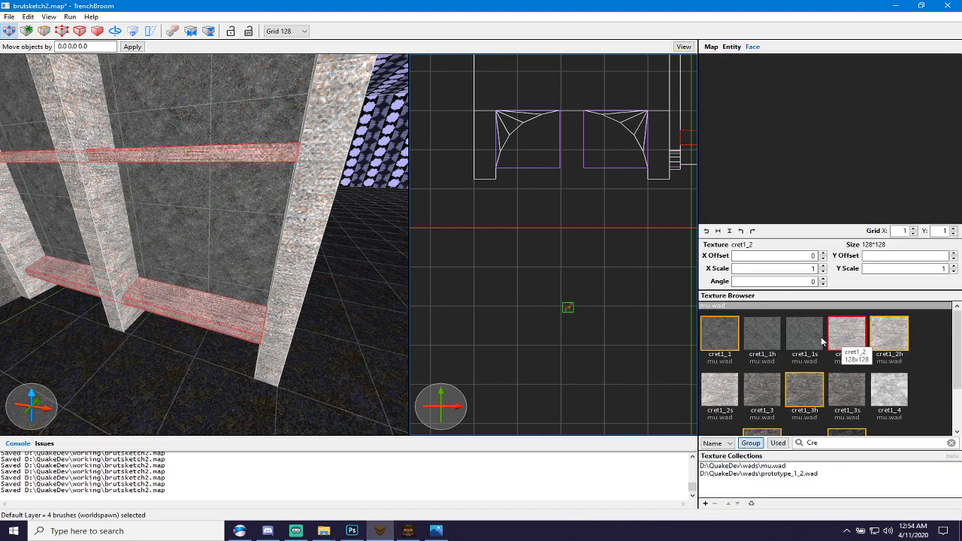
mouse_move(247, 308)
right_down()
mouse_move(299, 369)
mouse_move(243, 287)
mouse_move(199, 286)
mouse_move(214, 217)
right_up()
key(s)
key(Escape)
Select the four shelf brushes between the pillars and apply texture cret1_1 to them.
key(w)
click(220, 225)
key(a)
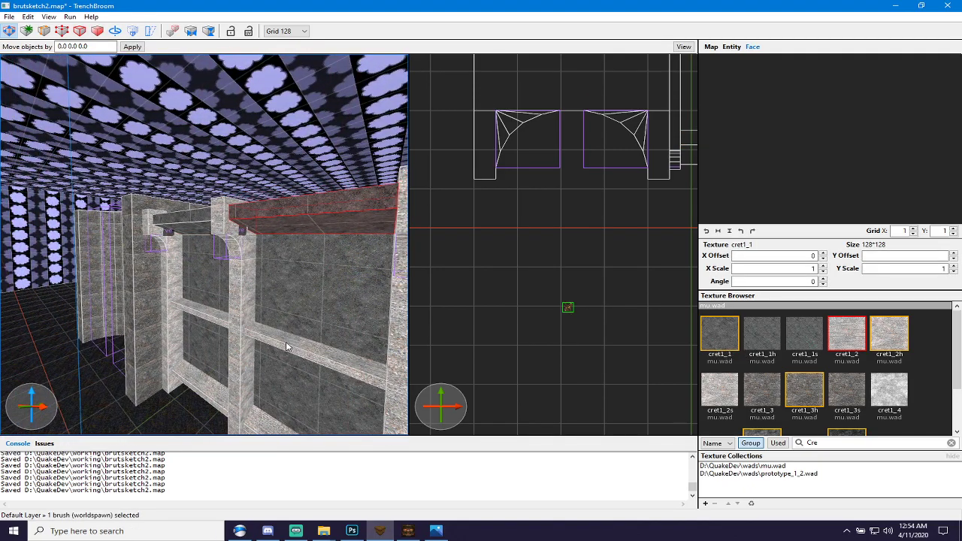
key(a)
key(d)
right_drag(277, 343, 270, 305)
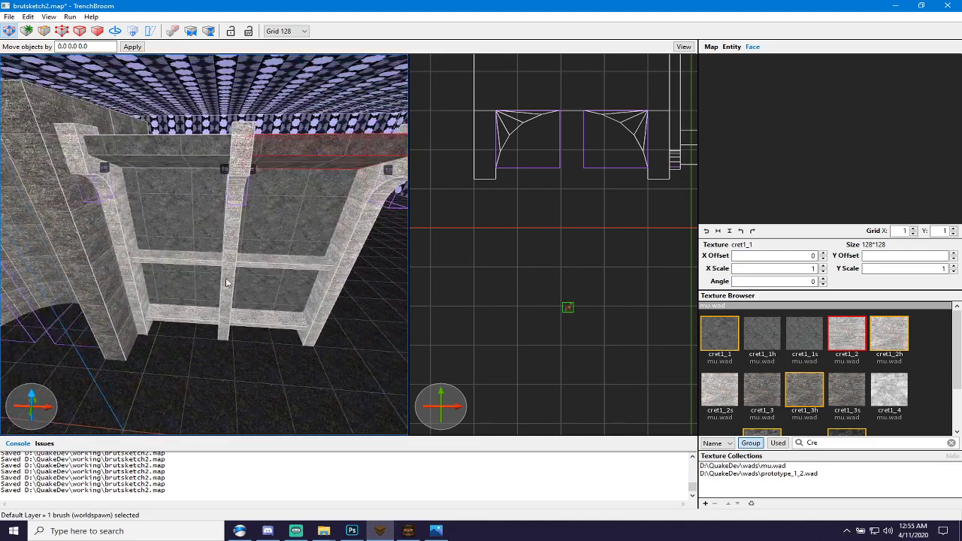
click(206, 263)
ctrl+click(261, 264)
ctrl+click(268, 318)
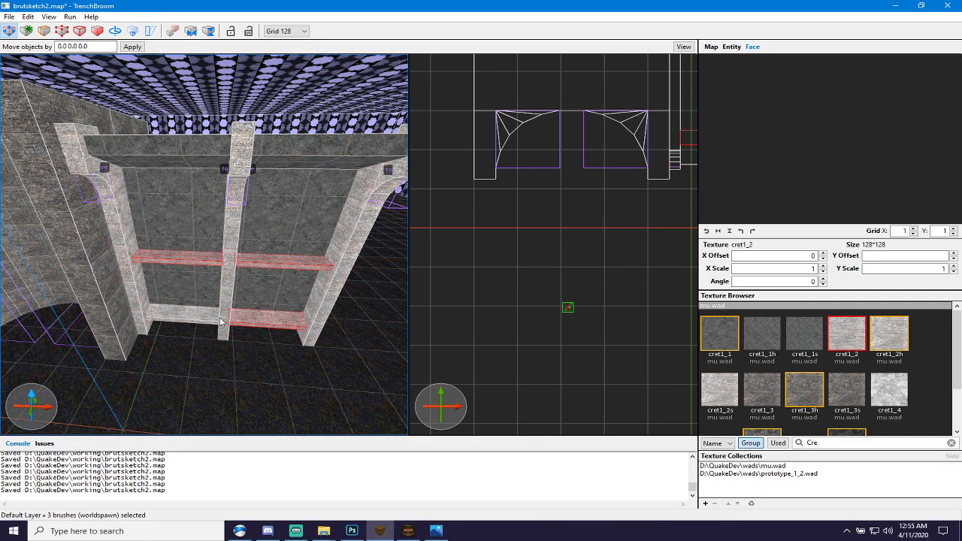
ctrl+click(197, 319)
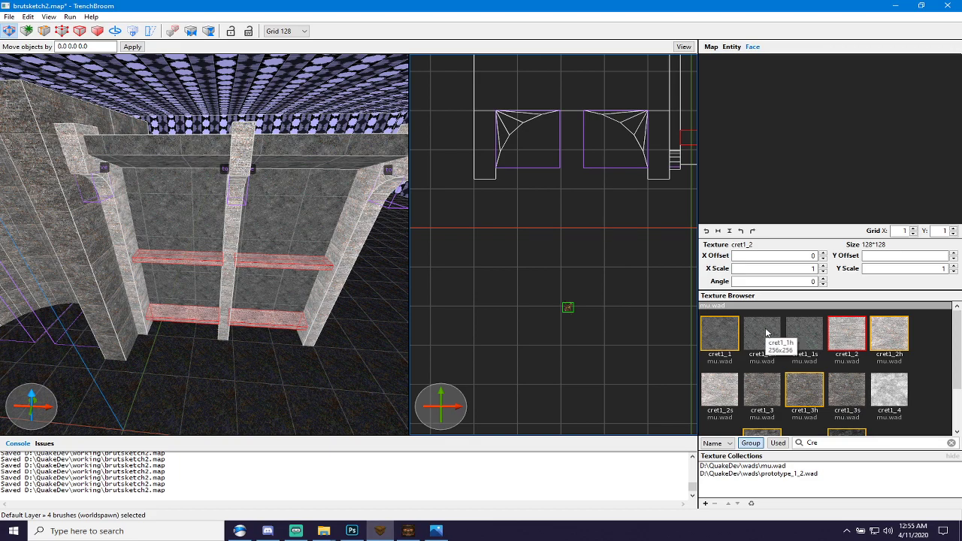
click(718, 337)
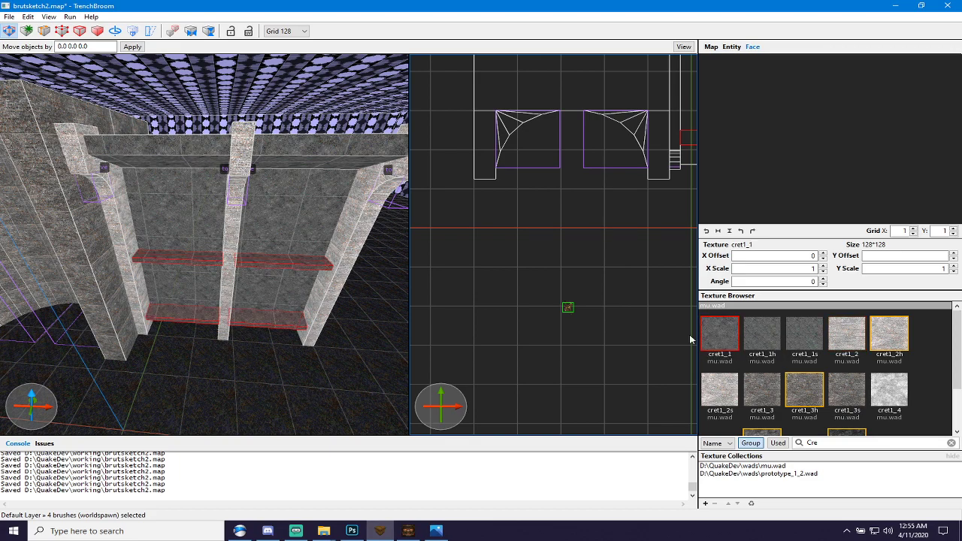
Apply texture cret1_1s to the shelved wall's back panel and one top beam brush, and deselect them.
click(296, 216)
ctrl+click(303, 143)
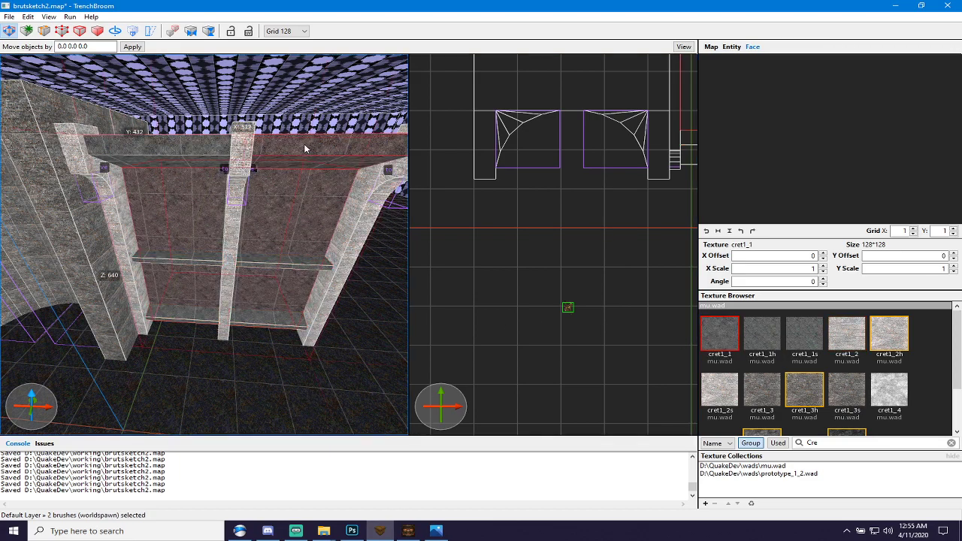
click(803, 334)
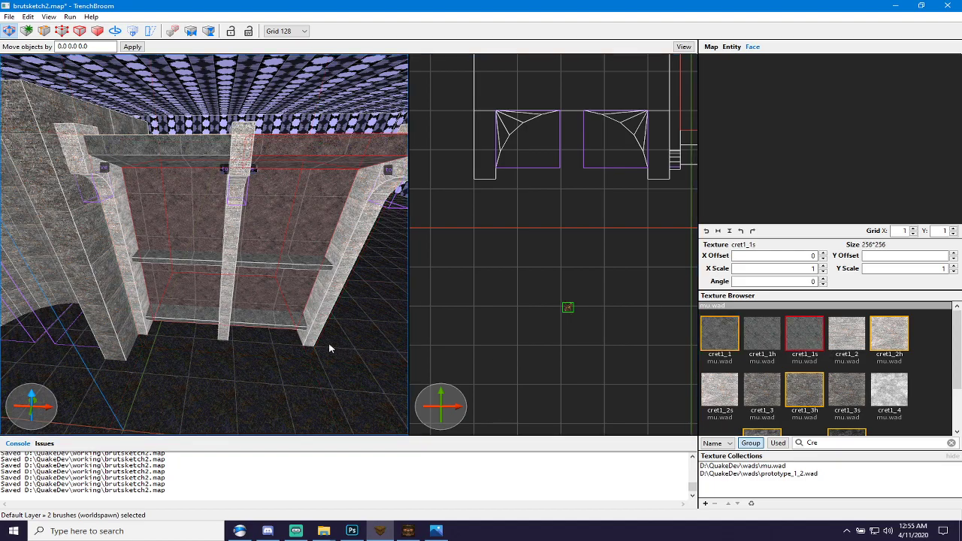
click(311, 347)
Apply texture cret1_2s to both halfpipe_backpiece groups, the halfpipe's two side pillars and its back wall brush, and deselect.
key(d)
right_drag(312, 358, 304, 320)
key(w)
key(s)
click(256, 219)
ctrl+click(236, 206)
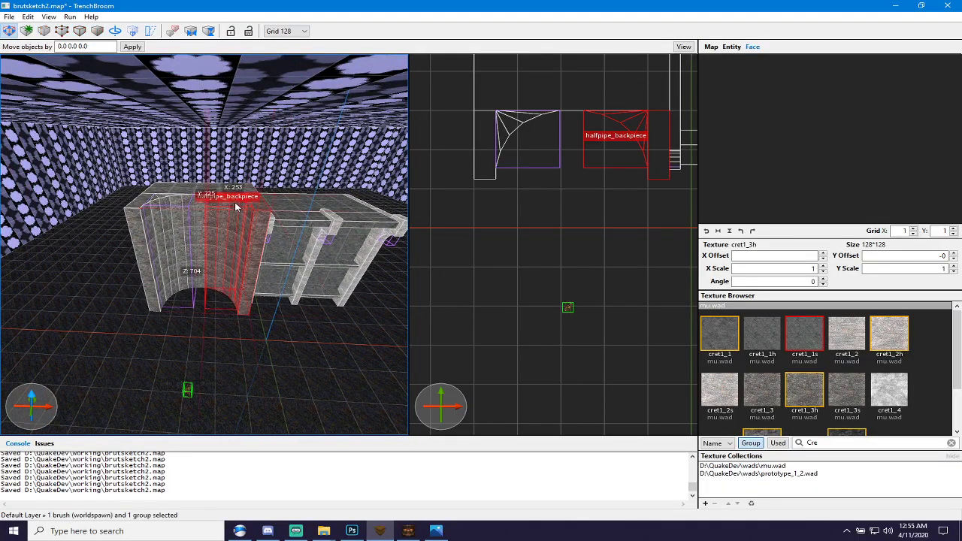
ctrl+click(230, 192)
ctrl+click(196, 204)
ctrl+click(165, 222)
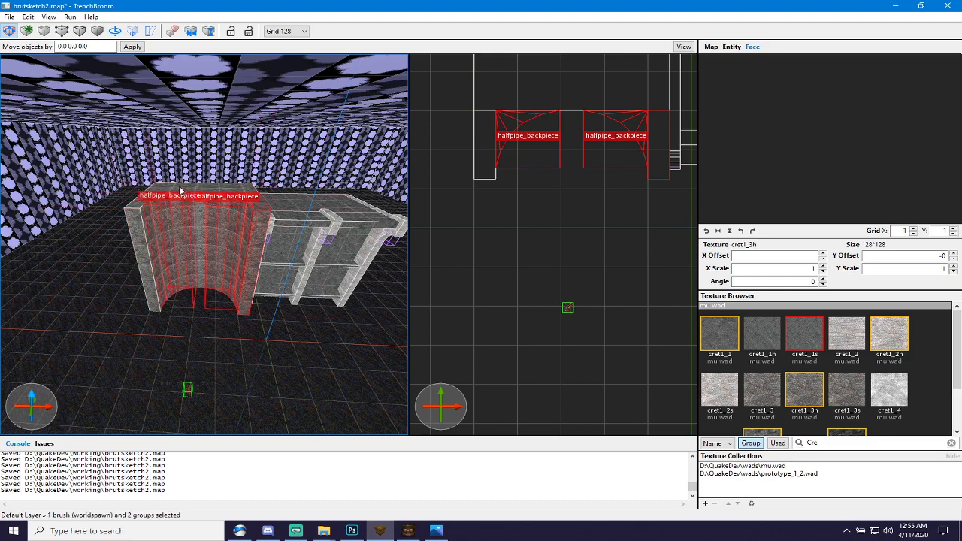
ctrl+click(139, 226)
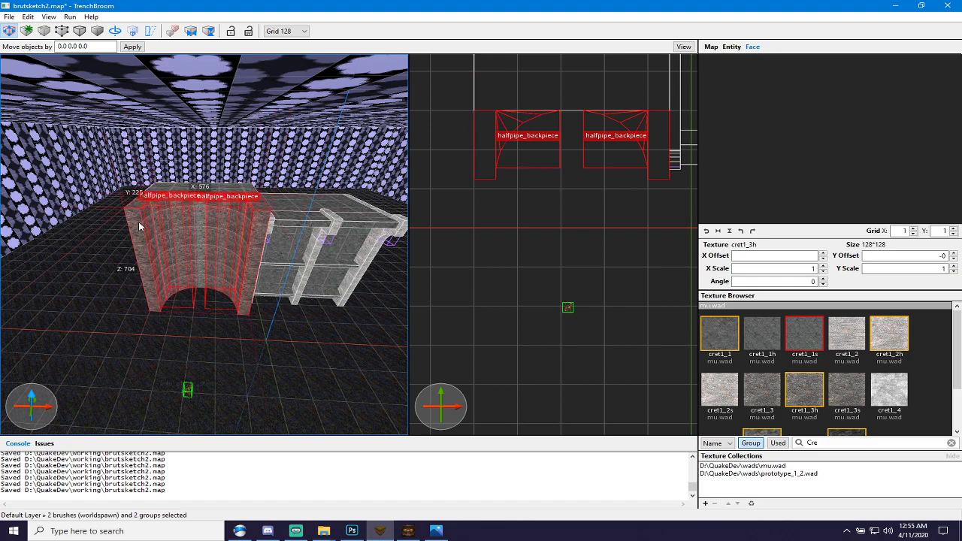
ctrl+click(184, 191)
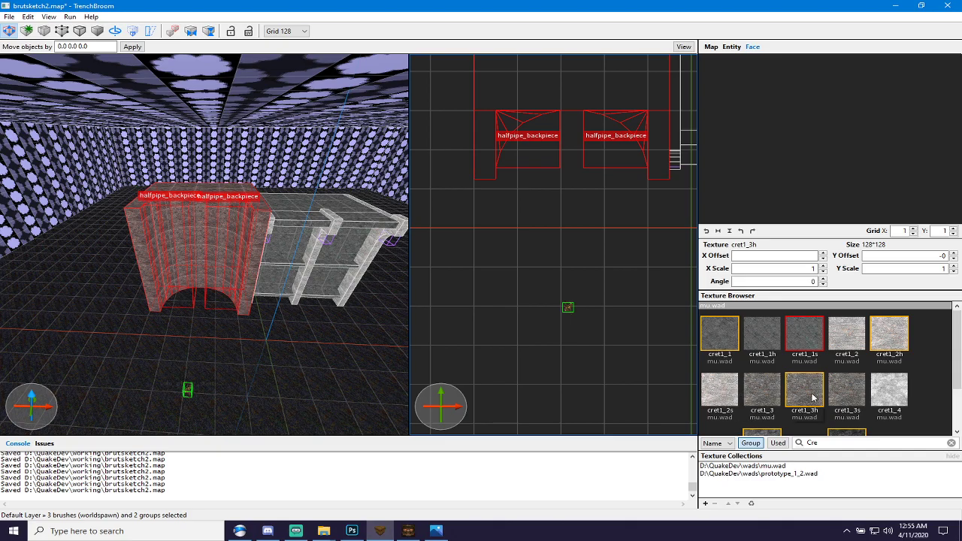
click(711, 396)
click(295, 363)
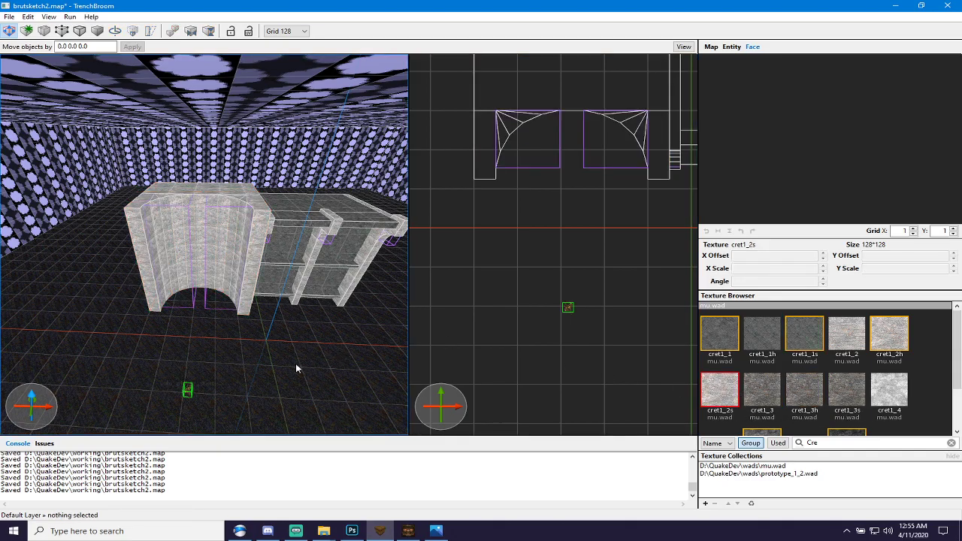
Examine the retextured halfpipe up close, and switch to the Quake game to look over the wall's lighting and surfaces.
scroll(293, 374, up, 3)
scroll(292, 370, up, 5)
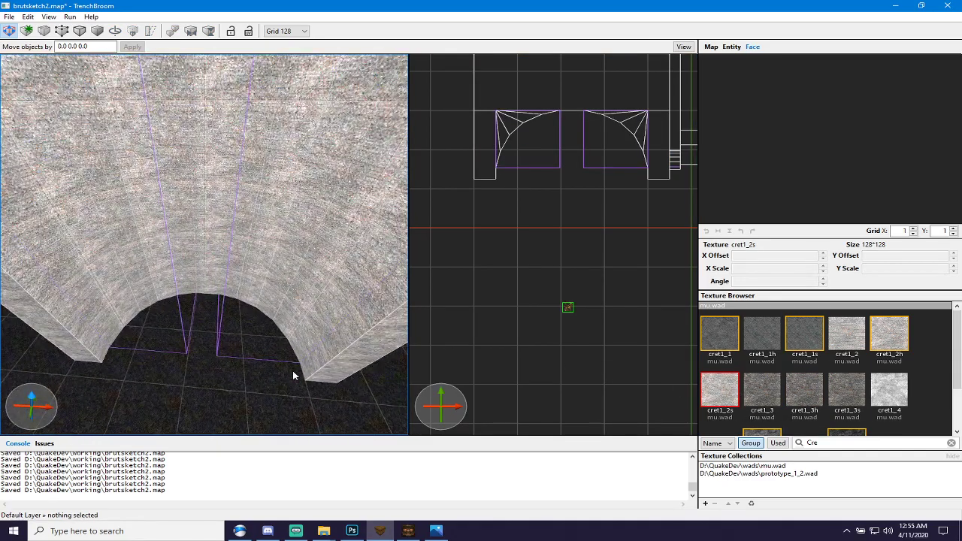
scroll(292, 370, down, 2)
right_drag(304, 354, 323, 368)
click(408, 531)
key(Return)
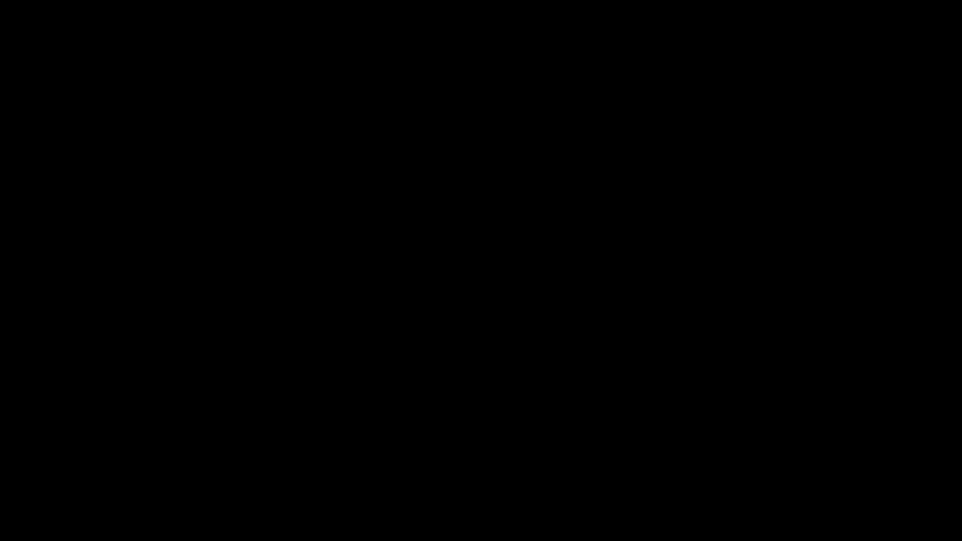
key(w)
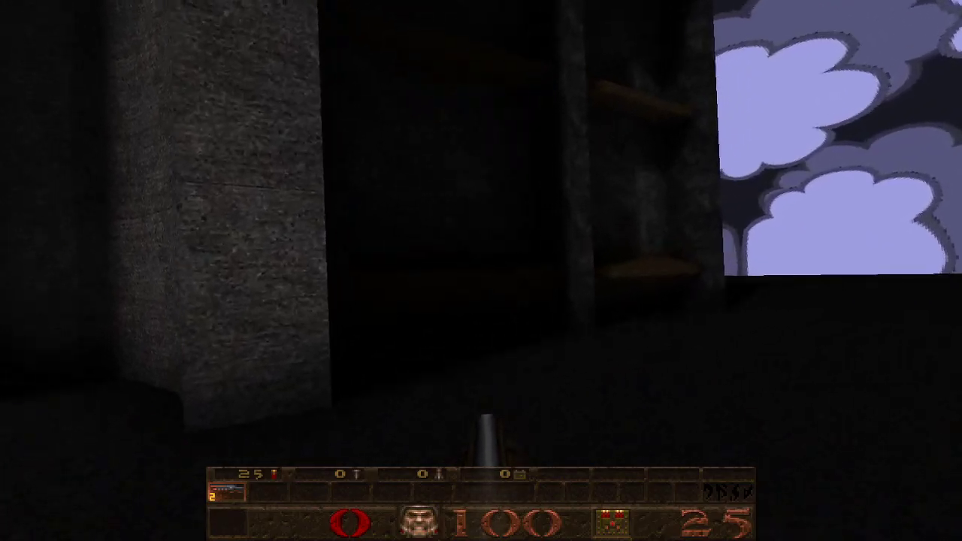
key(s)
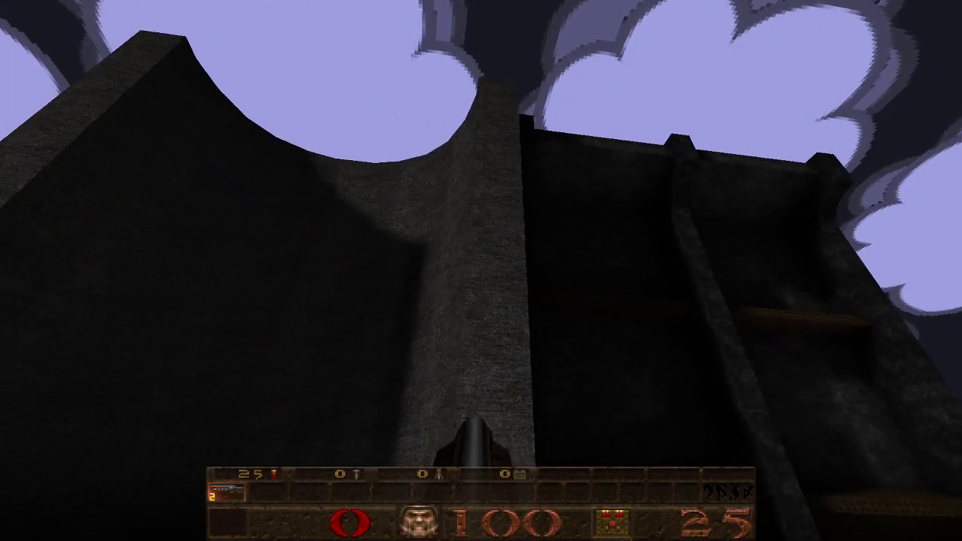
key(s)
key(Escape)
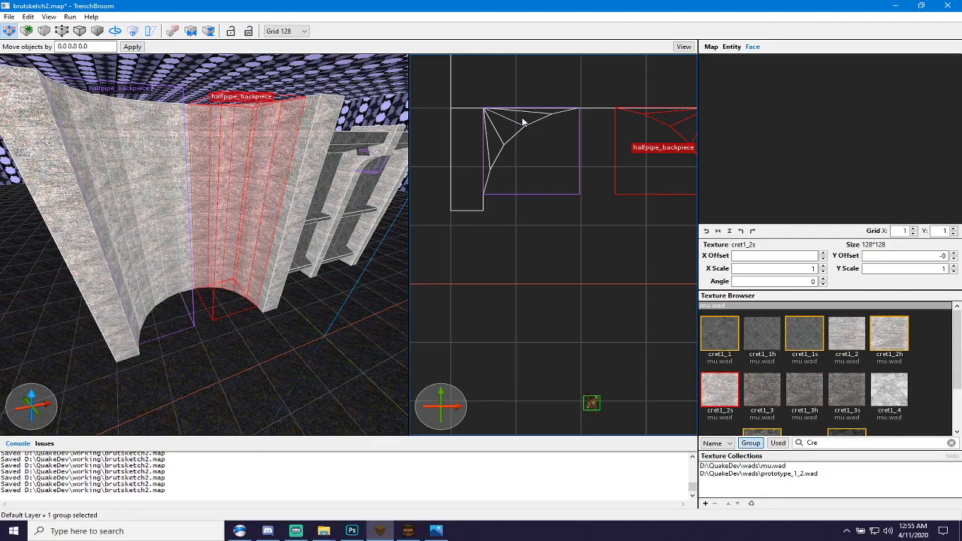
Set the grid to 32, select both halfpipe_backpiece groups and scale them down together from their outer back corner.
key(bracketleft)
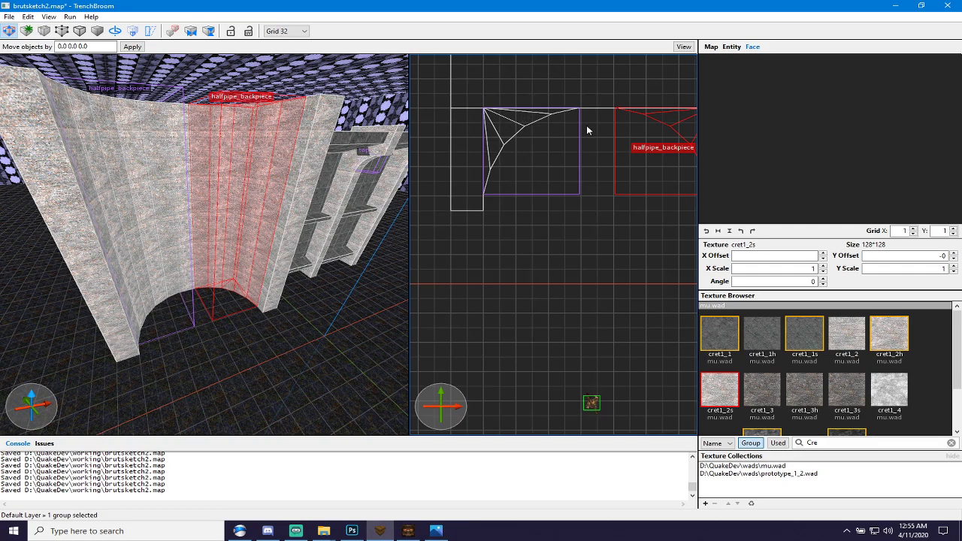
scroll(586, 129, down, 2)
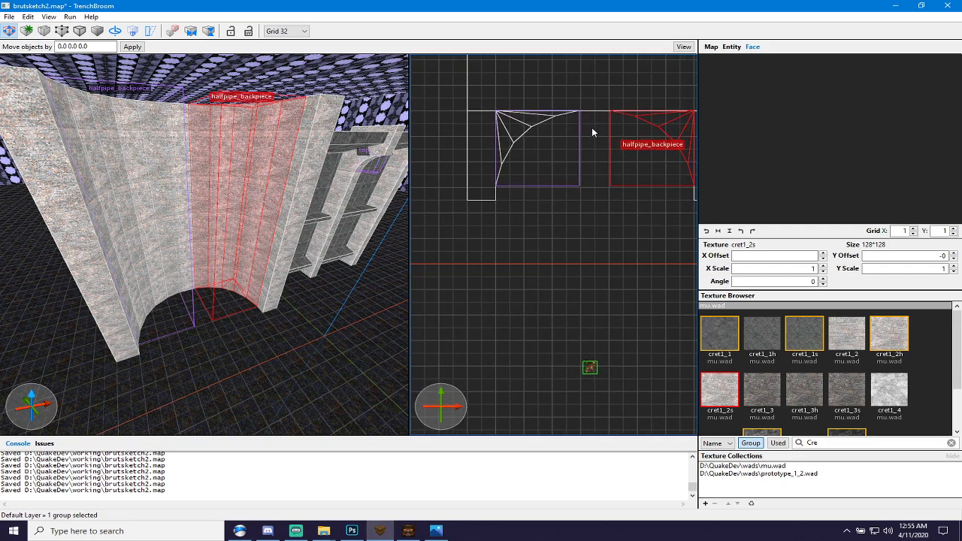
ctrl+click(510, 117)
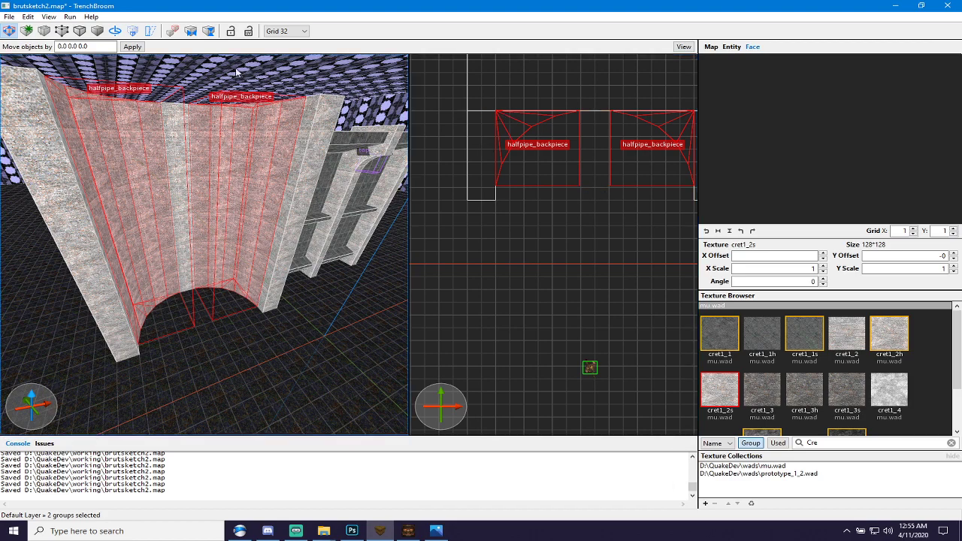
click(136, 31)
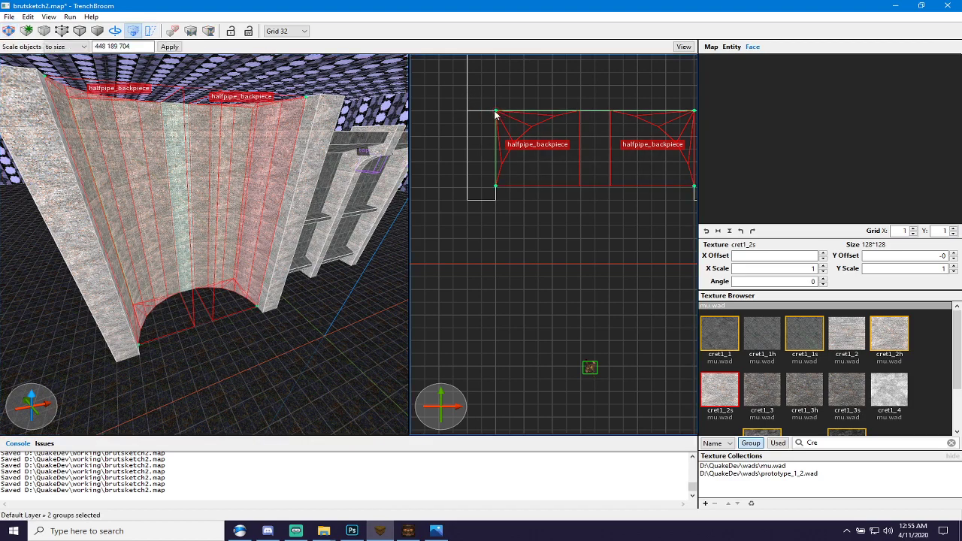
drag(496, 115, 525, 129)
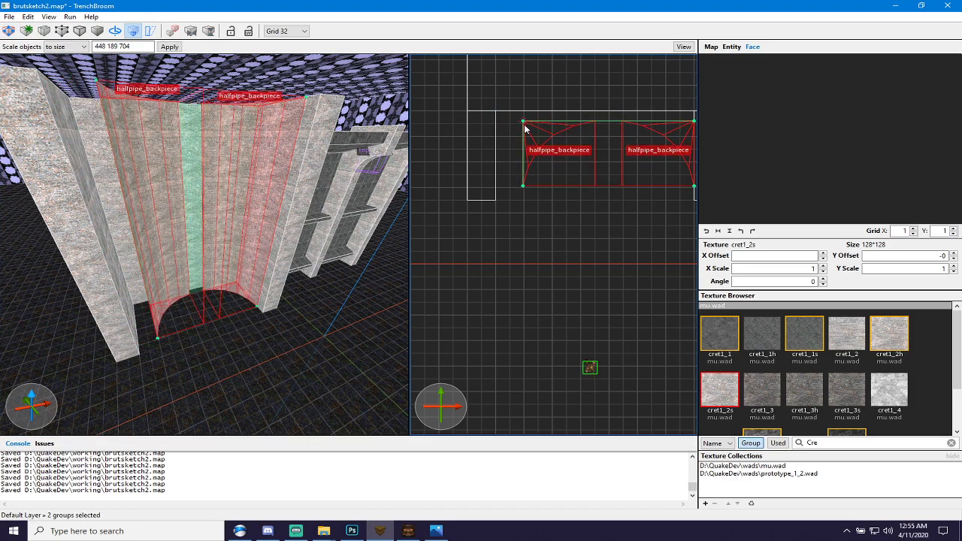
Select only the halfpipe's right halfpipe_backpiece group and set the grid to 4.
scroll(682, 105, up, 3)
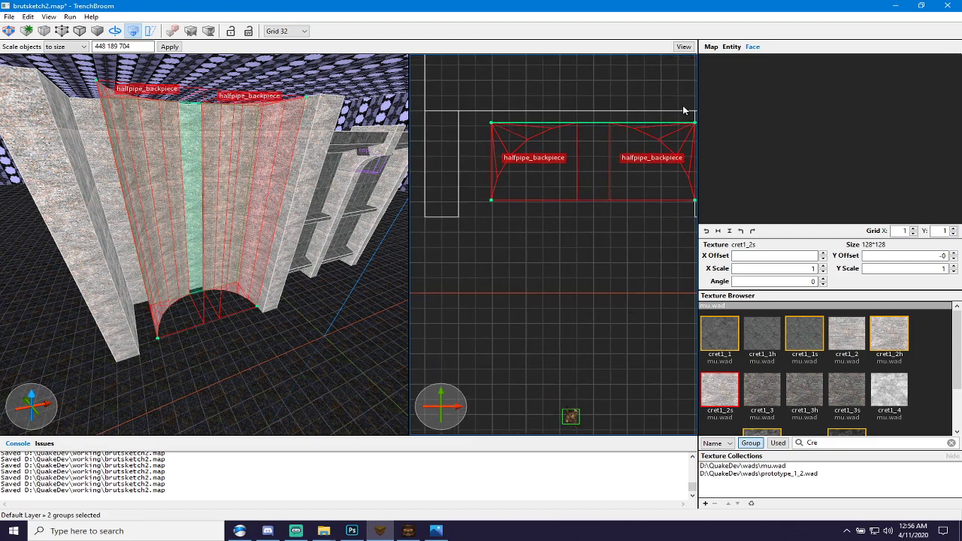
click(666, 150)
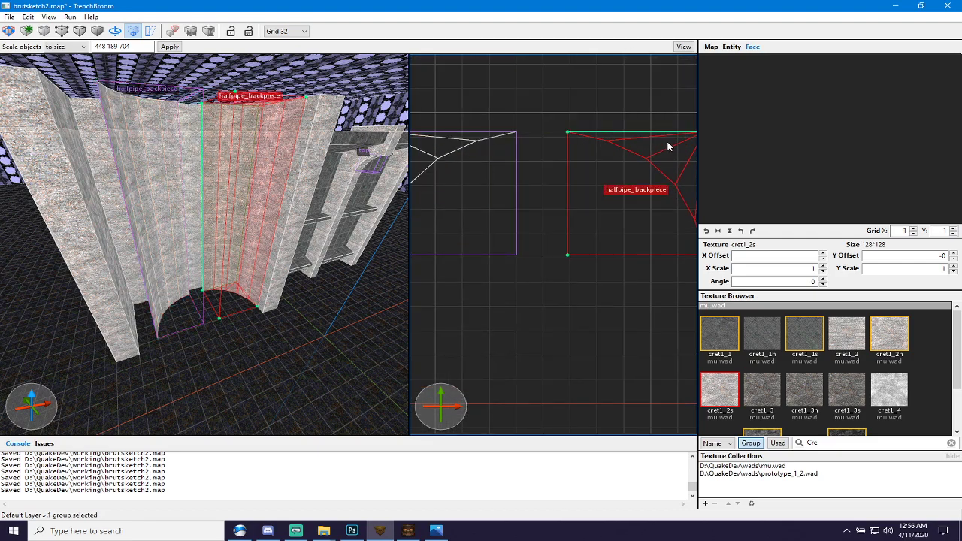
key(bracketleft)
key(bracketleft)
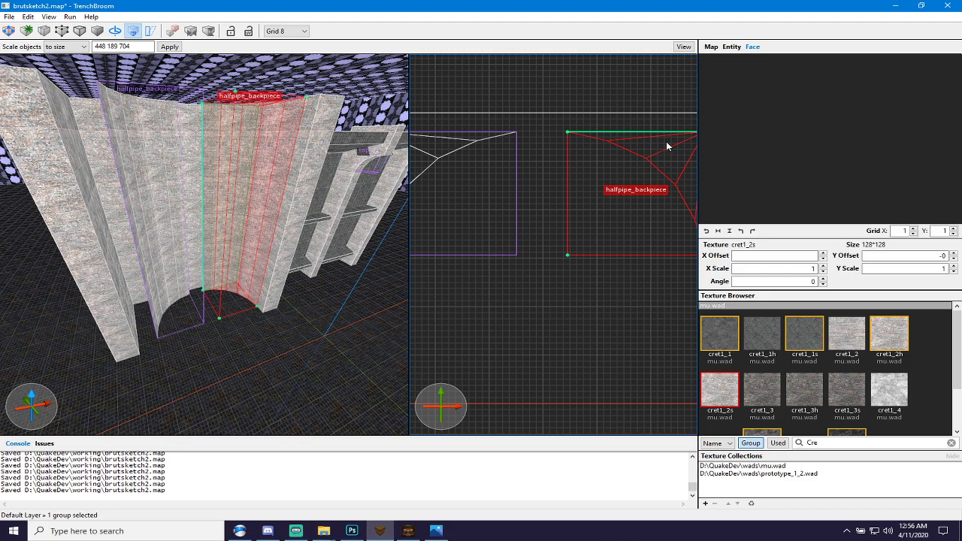
drag(666, 146, 669, 151)
scroll(667, 136, up, 4)
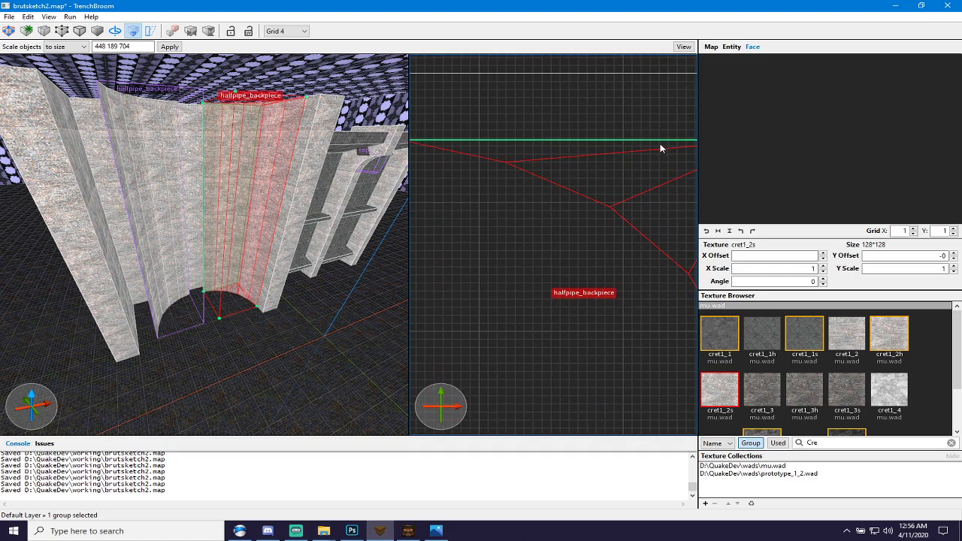
Examine how the right halfpipe_backpiece group's corners line up with the grid and the neighbouring pillar in the top view.
right_drag(629, 164, 448, 215)
scroll(517, 189, up, 7)
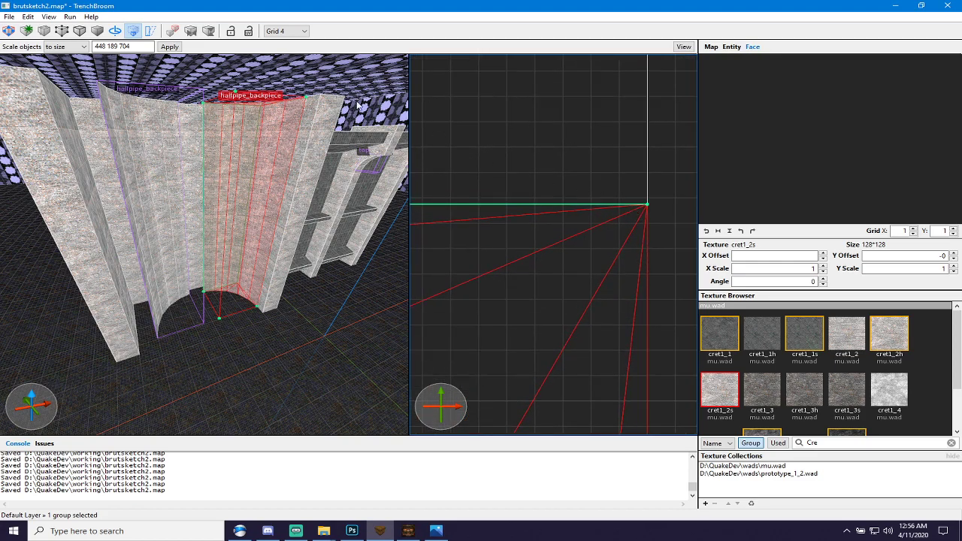
scroll(454, 213, down, 5)
scroll(471, 298, down, 4)
mouse_move(544, 322)
right_down()
mouse_move(556, 216)
mouse_move(582, 132)
right_up()
scroll(564, 300, up, 5)
scroll(564, 300, down, 4)
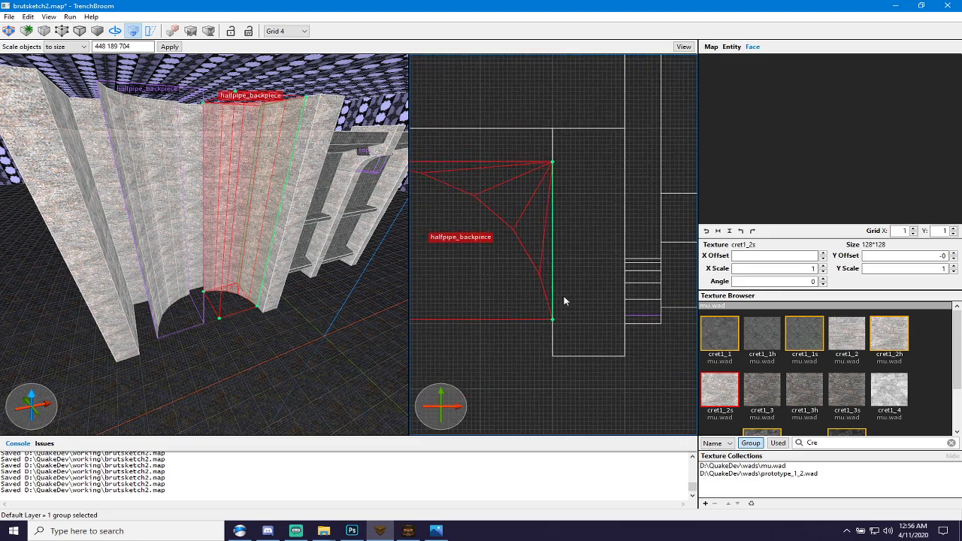
scroll(481, 185, up, 2)
scroll(422, 188, up, 4)
scroll(435, 197, up, 4)
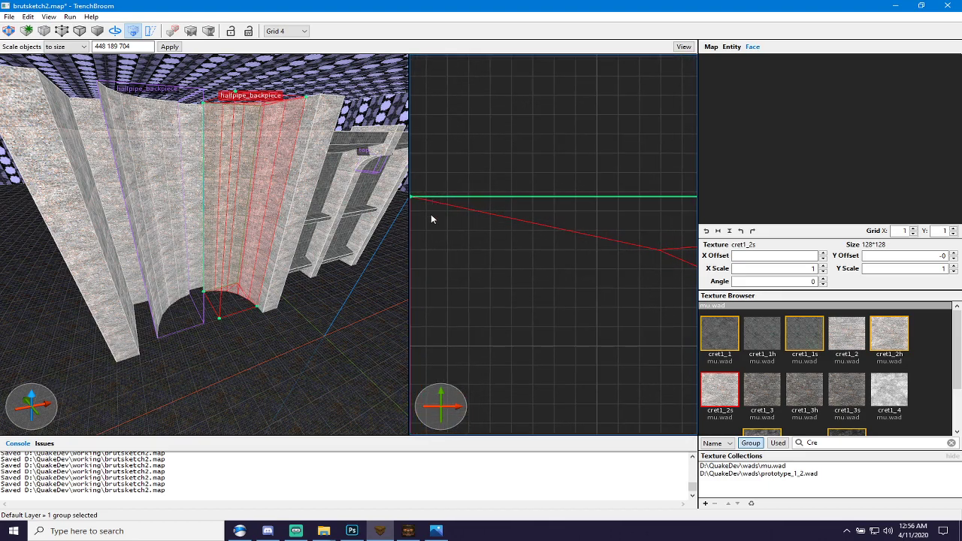
right_drag(432, 227, 550, 243)
scroll(474, 269, down, 8)
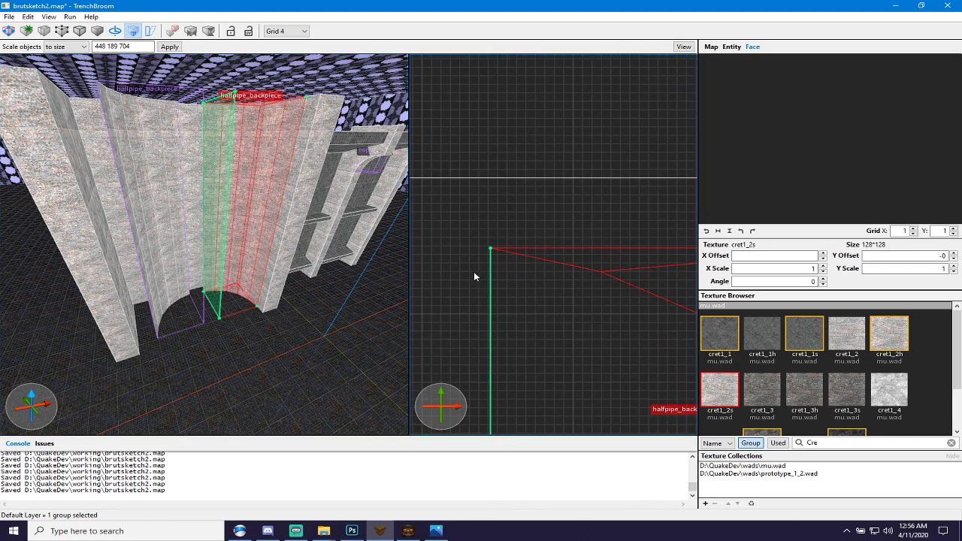
right_drag(466, 282, 709, 241)
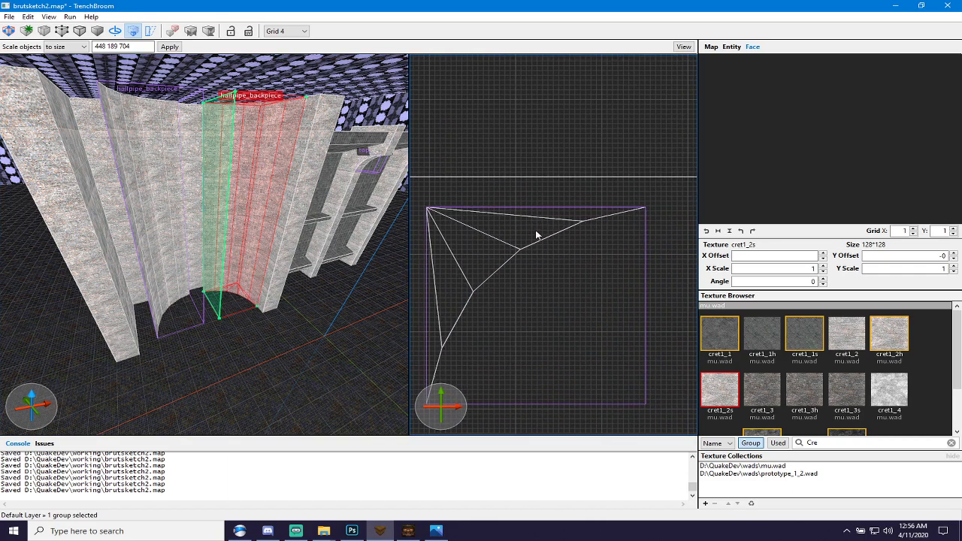
Stretch the back edge of the left halfpipe_backpiece group slightly toward the wall to a depth of 163 units, and deselect the group.
click(536, 235)
scroll(491, 232, up, 3)
scroll(490, 232, down, 3)
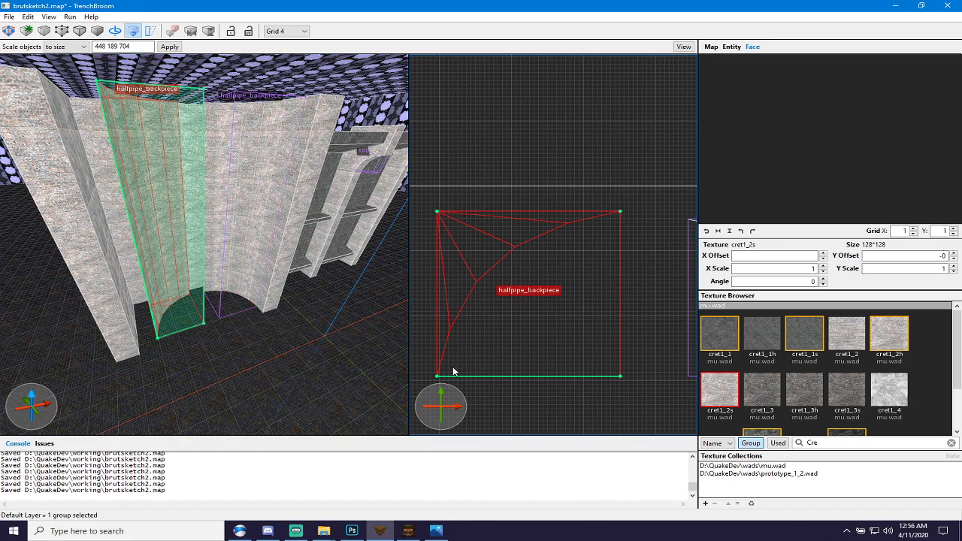
scroll(495, 312, down, 3)
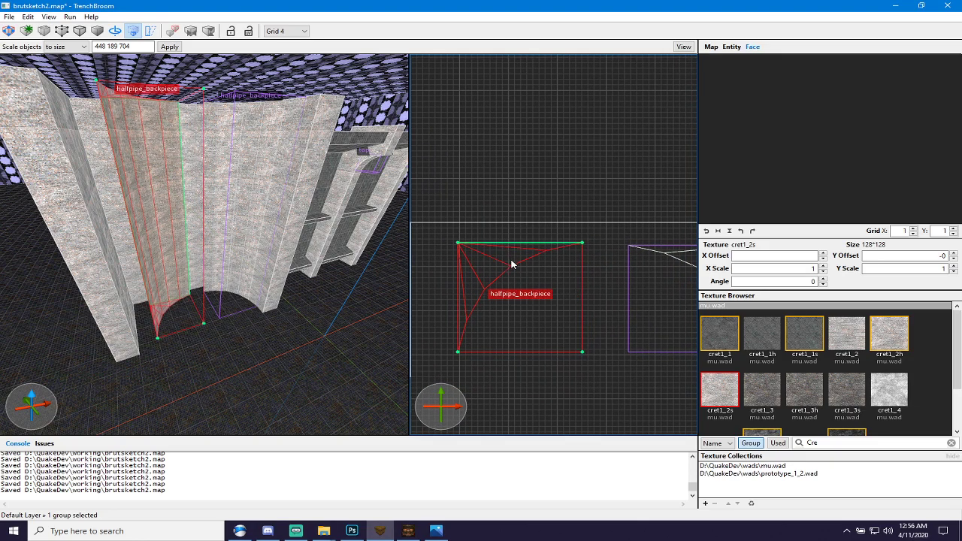
drag(511, 260, 511, 260)
key(Escape)
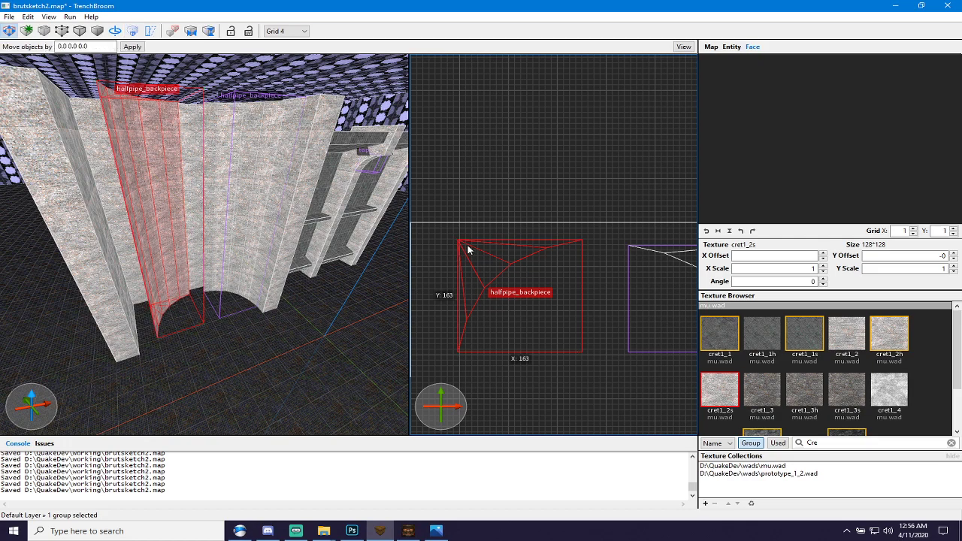
key(Escape)
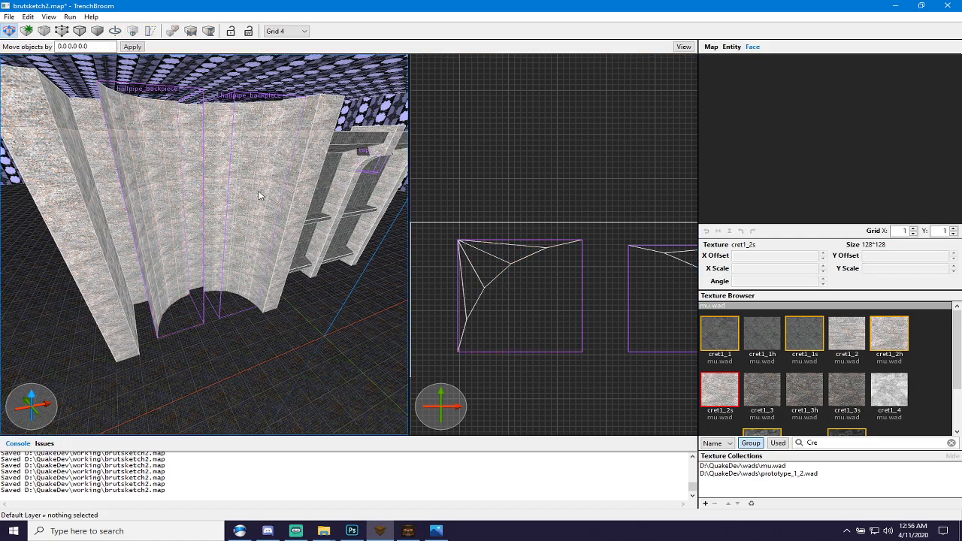
Try scaling both halfpipe_backpiece groups together from their outer back corner, and undo the attempt.
click(259, 193)
ctrl+click(138, 187)
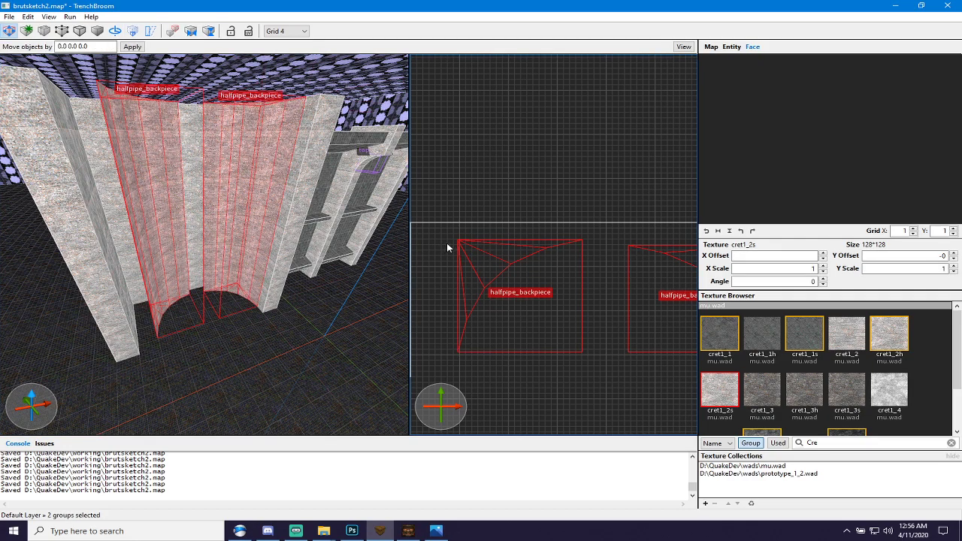
click(133, 31)
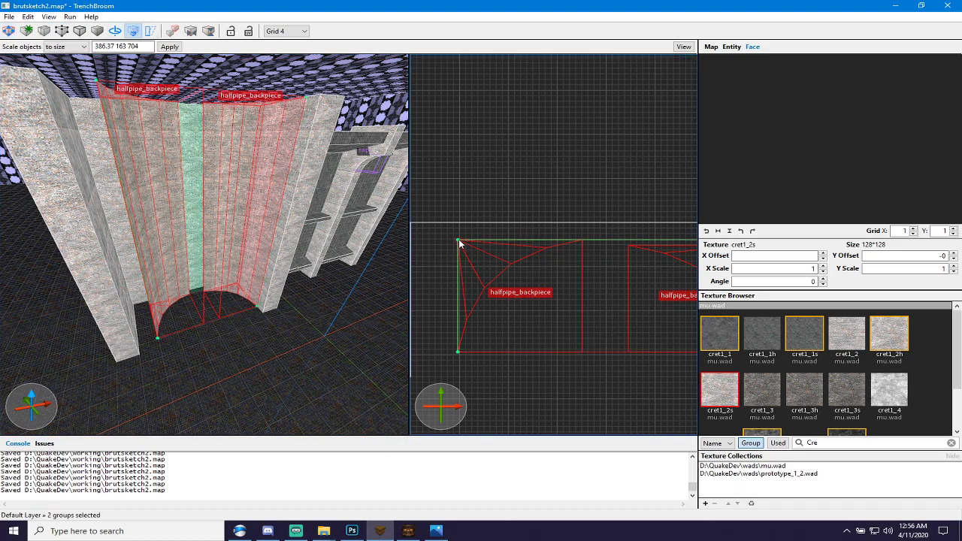
mouse_move(459, 243)
mouse_down()
mouse_move(472, 245)
mouse_move(463, 243)
mouse_up()
key(ctrl+z)
key(ctrl+z)
key(ctrl+z)
key(ctrl+z)
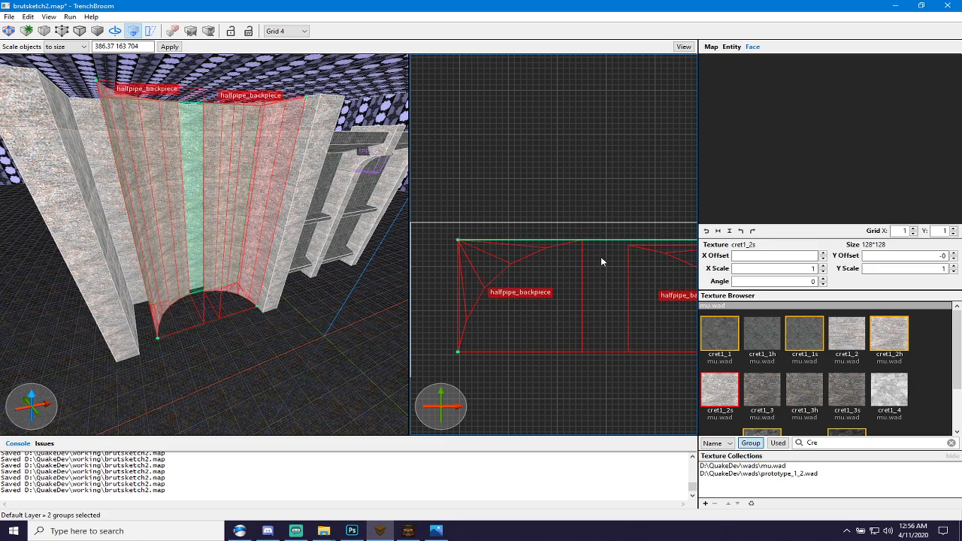
Reselect both halfpipe_backpiece groups and scale them down together in two stages from their outer back corner.
click(667, 278)
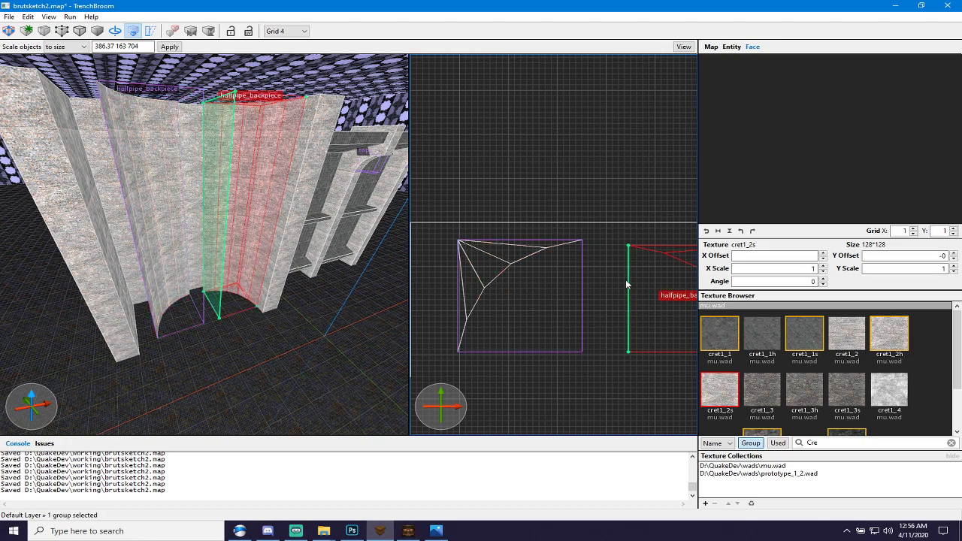
ctrl+click(505, 253)
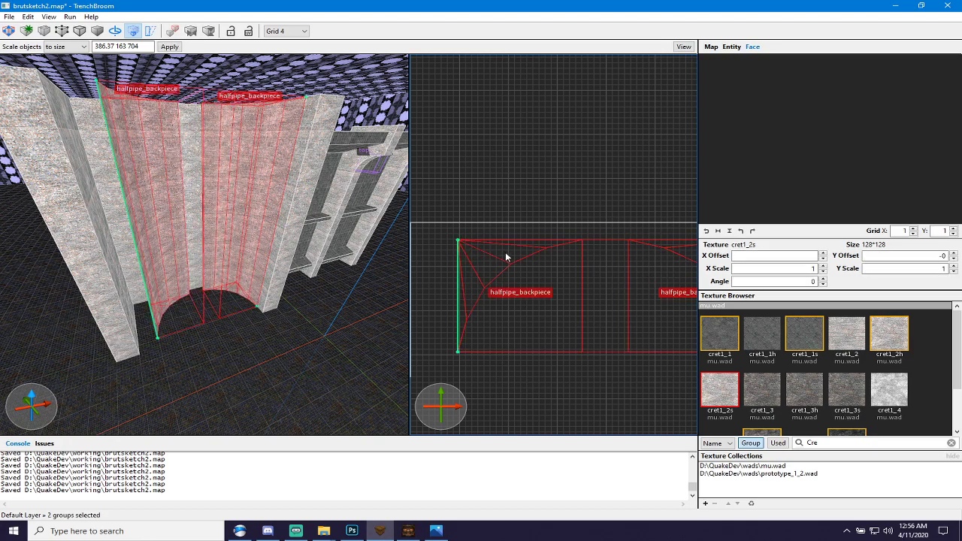
drag(457, 242, 469, 246)
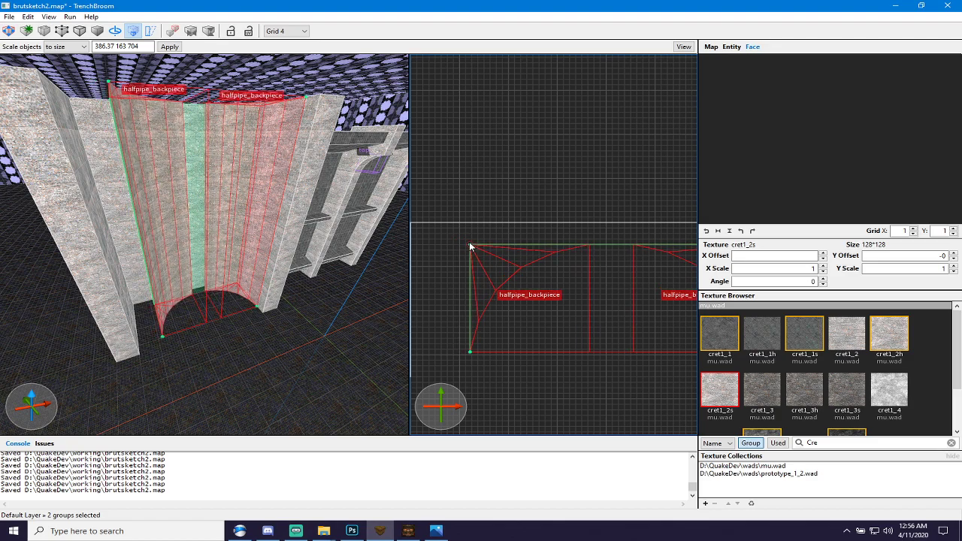
scroll(470, 245, up, 6)
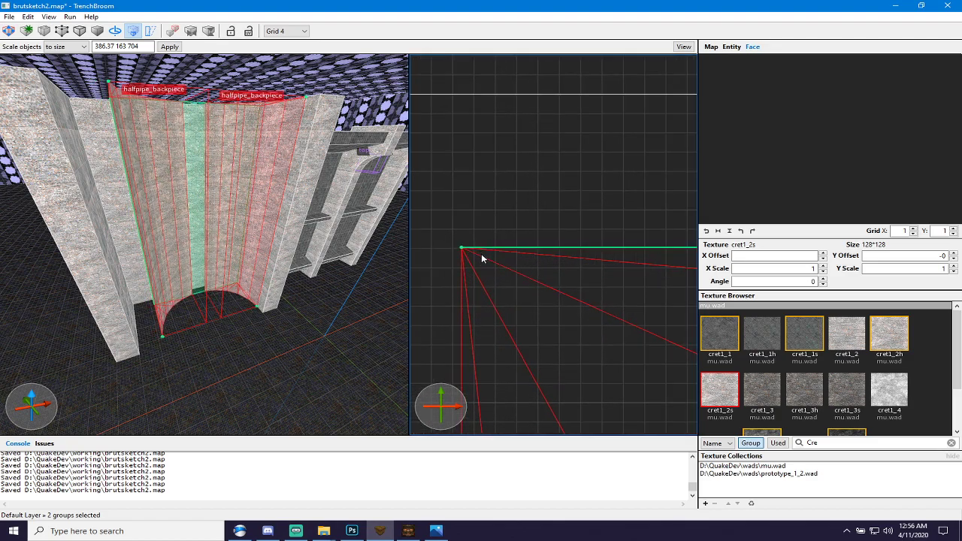
mouse_move(468, 257)
mouse_down()
mouse_move(456, 245)
mouse_move(682, 369)
mouse_move(665, 362)
mouse_up()
scroll(647, 344, down, 8)
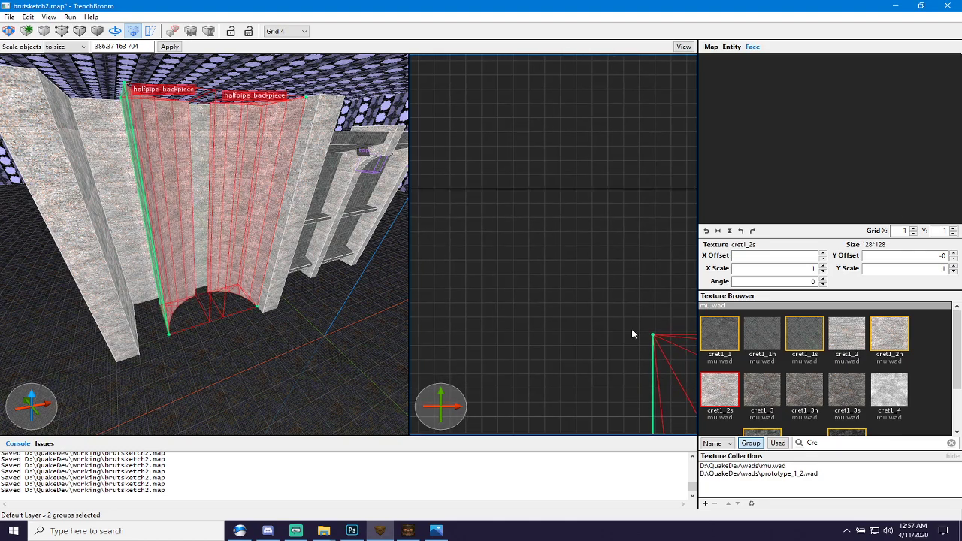
Scale both halfpipe_backpiece groups up from their outer back corner to about 380 by 160 units.
middle_drag(632, 333, 522, 193)
scroll(541, 212, up, 6)
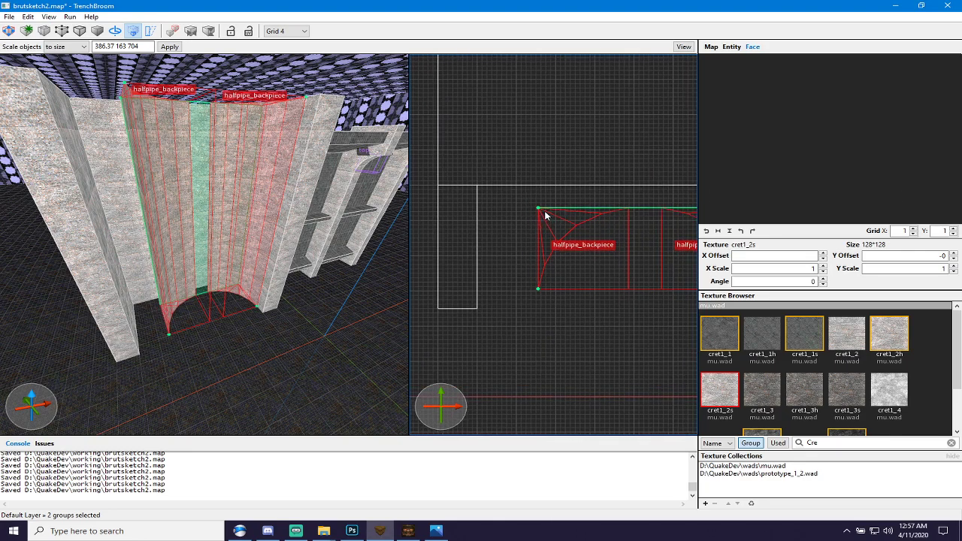
scroll(539, 210, up, 5)
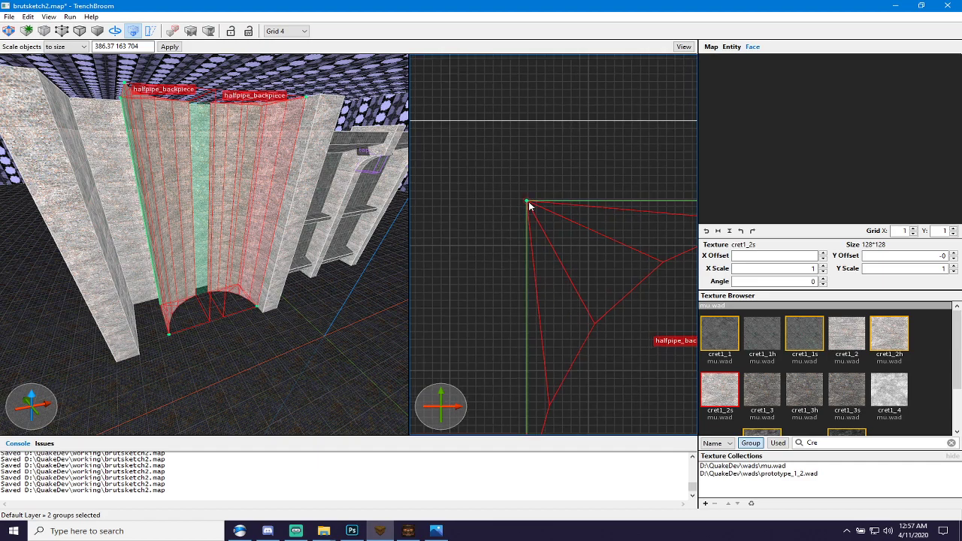
drag(528, 199, 460, 191)
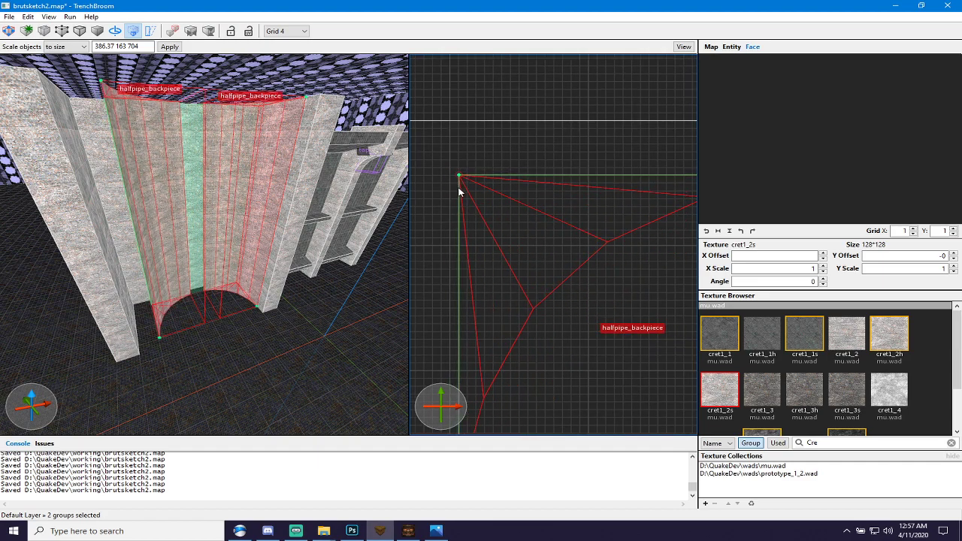
scroll(462, 184, down, 6)
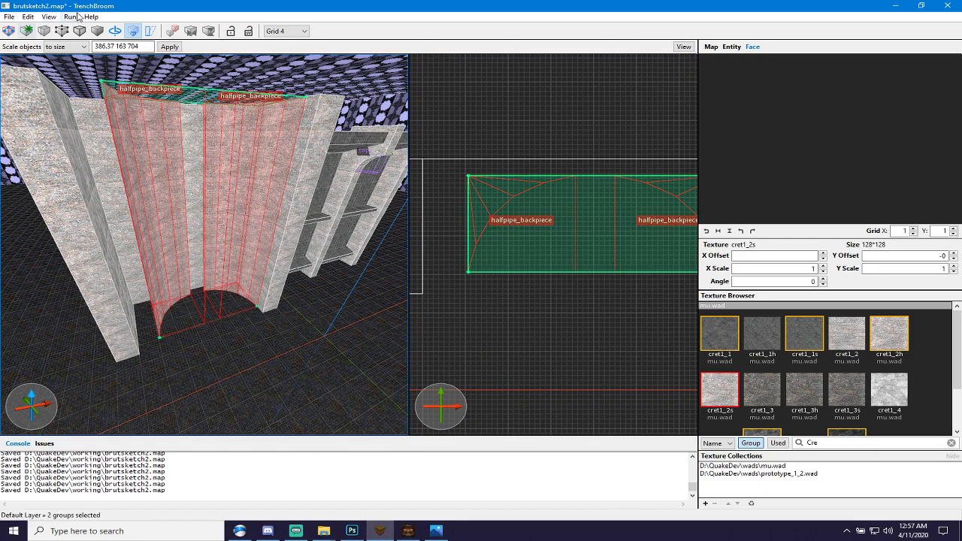
Open the left halfpipe_backpiece group, snap the vertices of all its brushes to the grid, and close the group.
click(29, 17)
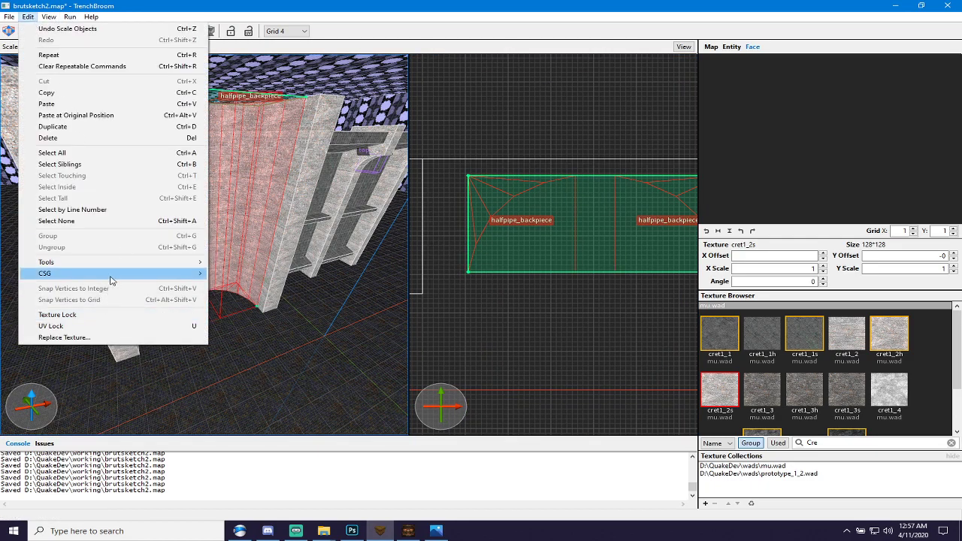
mouse_move(194, 273)
click(501, 5)
key(Escape)
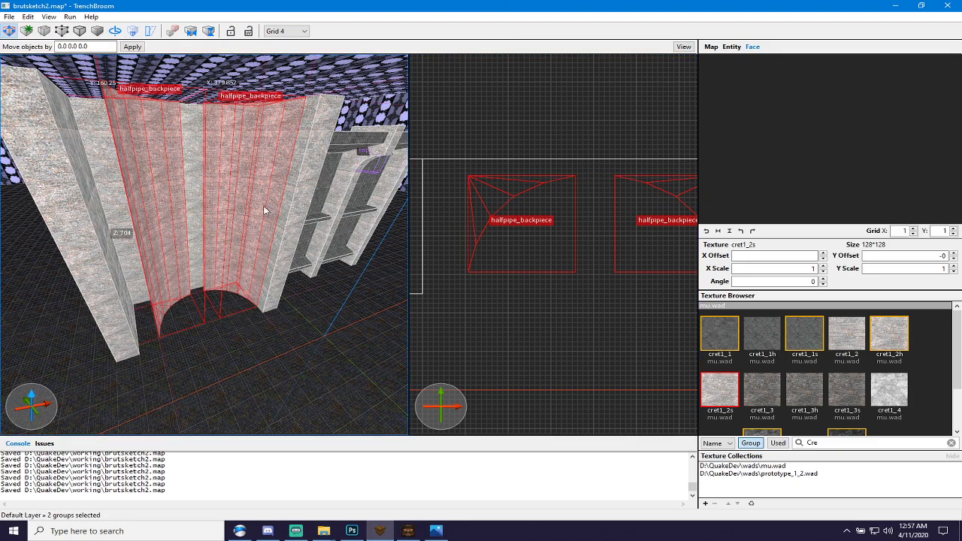
double_click(172, 190)
click(138, 168)
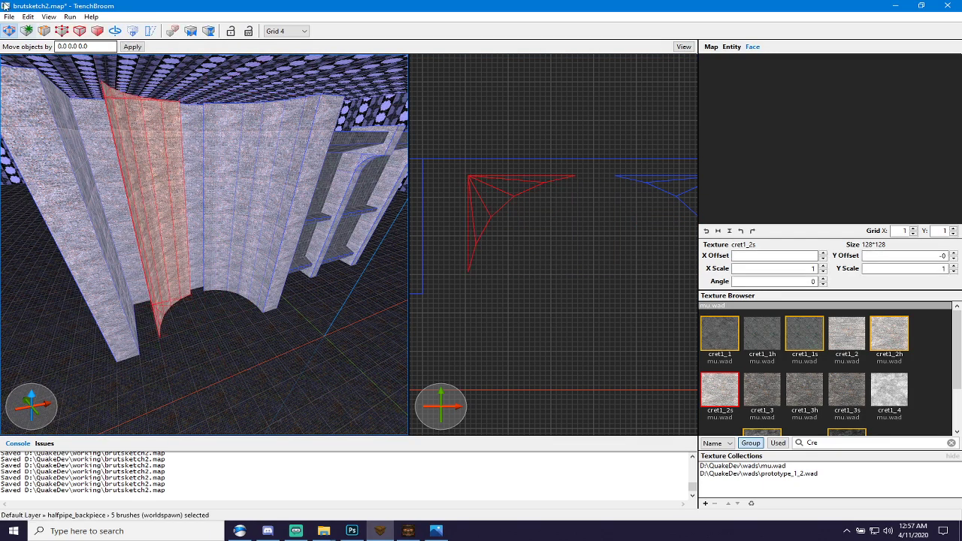
click(27, 17)
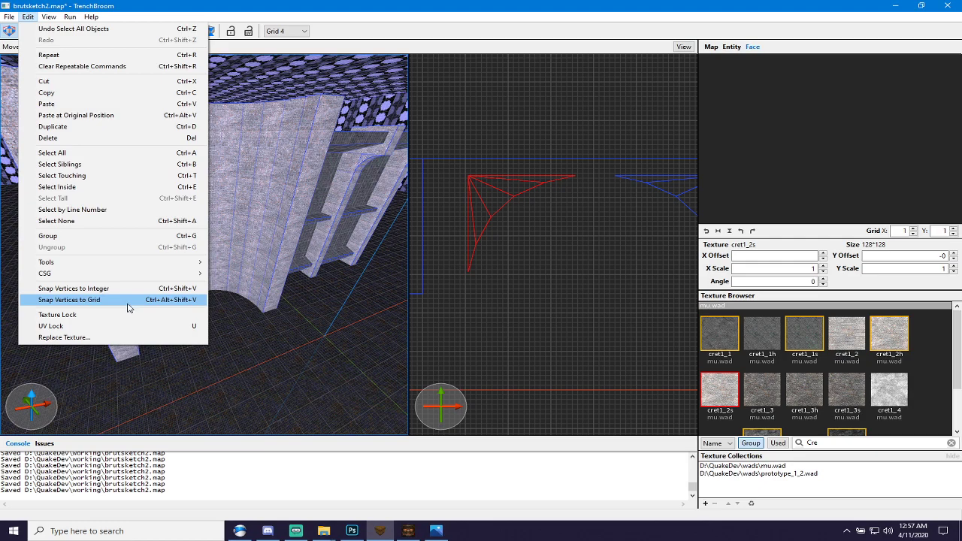
click(124, 301)
key(Escape)
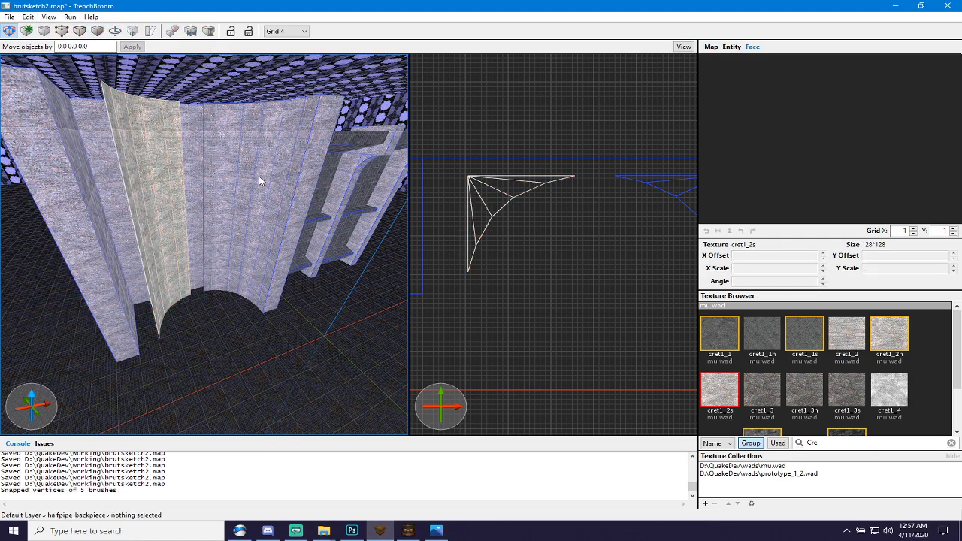
key(Escape)
Open the right halfpipe_backpiece group, select all its brushes and snap their vertices to the grid.
click(259, 181)
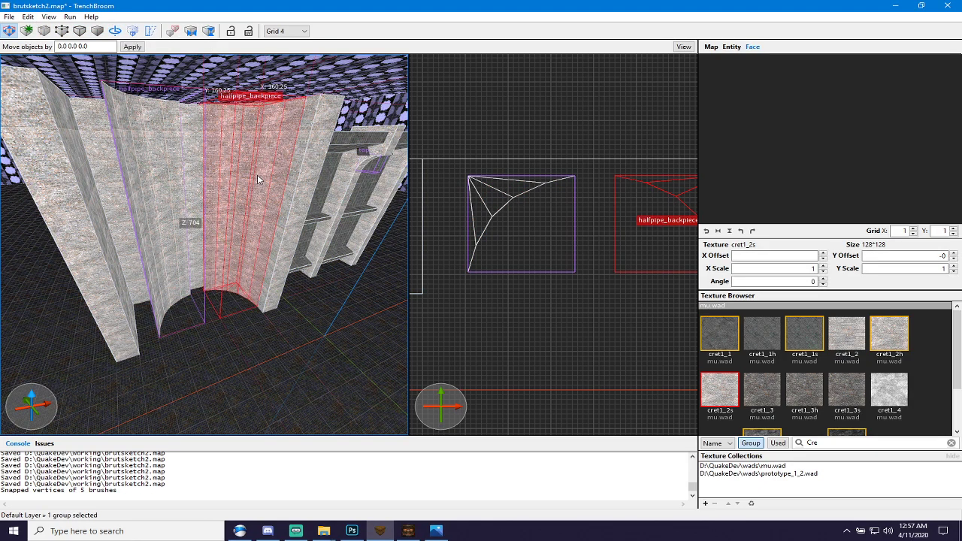
click(28, 16)
double_click(238, 205)
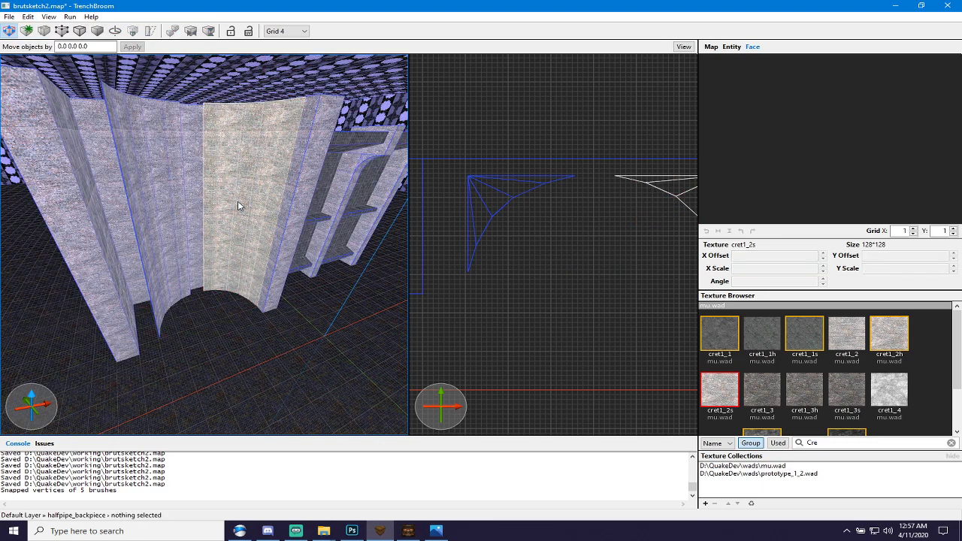
key(ctrl+a)
click(27, 17)
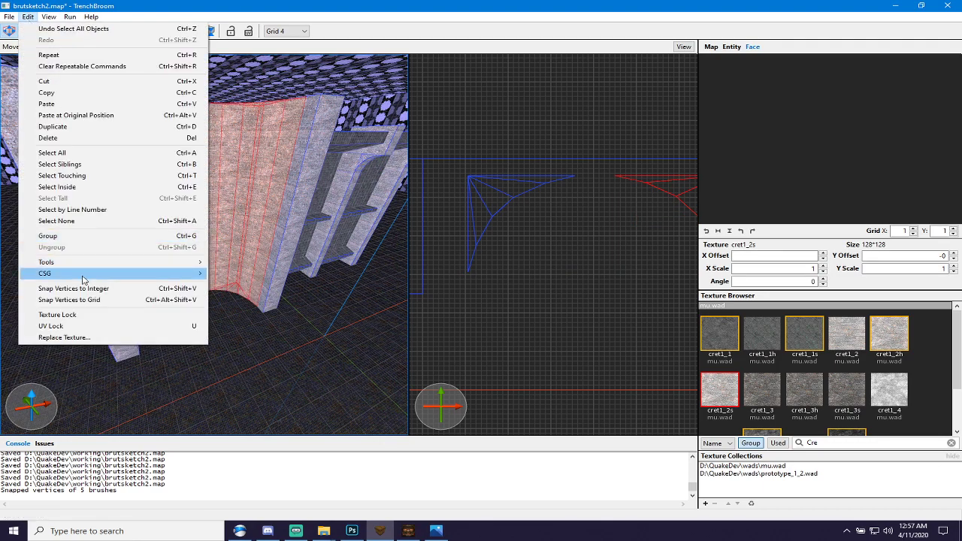
click(97, 299)
scroll(533, 239, up, 3)
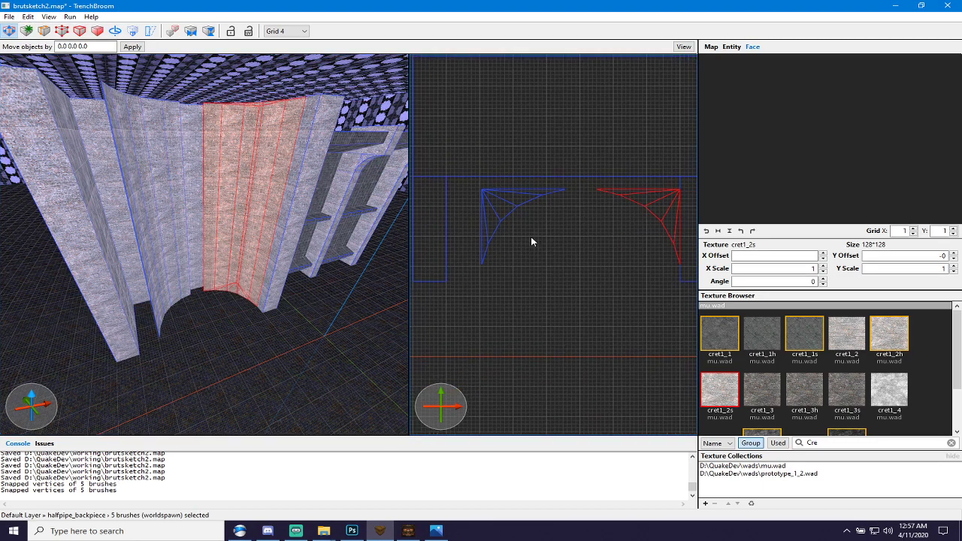
scroll(462, 159, up, 5)
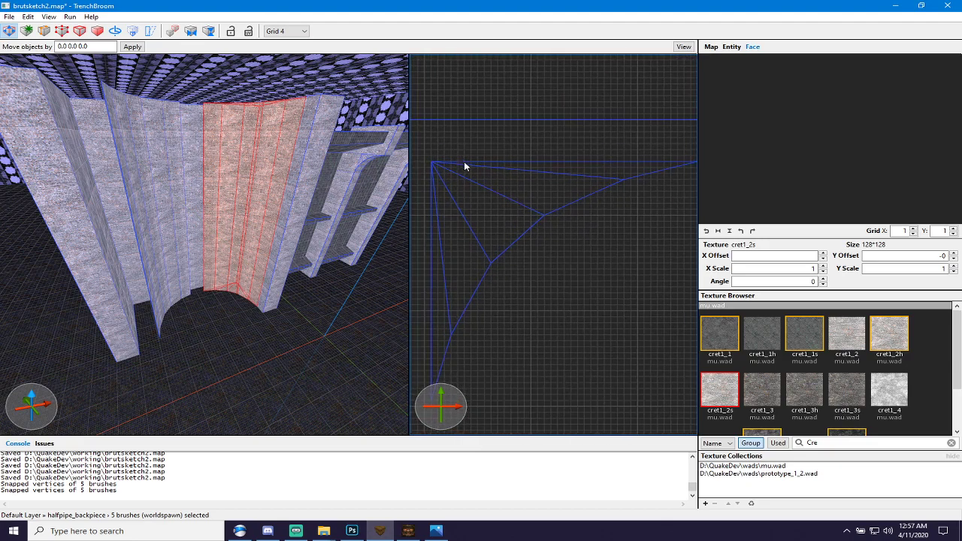
Close the open group, select the left halfpipe_backpiece group and nudge it slightly forward, away from the back wall.
scroll(503, 211, down, 3)
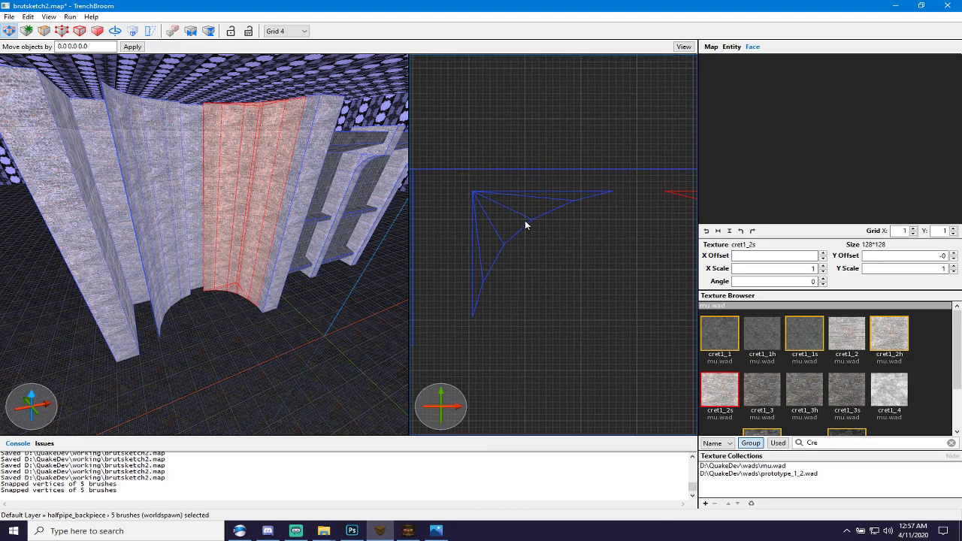
double_click(170, 189)
click(165, 193)
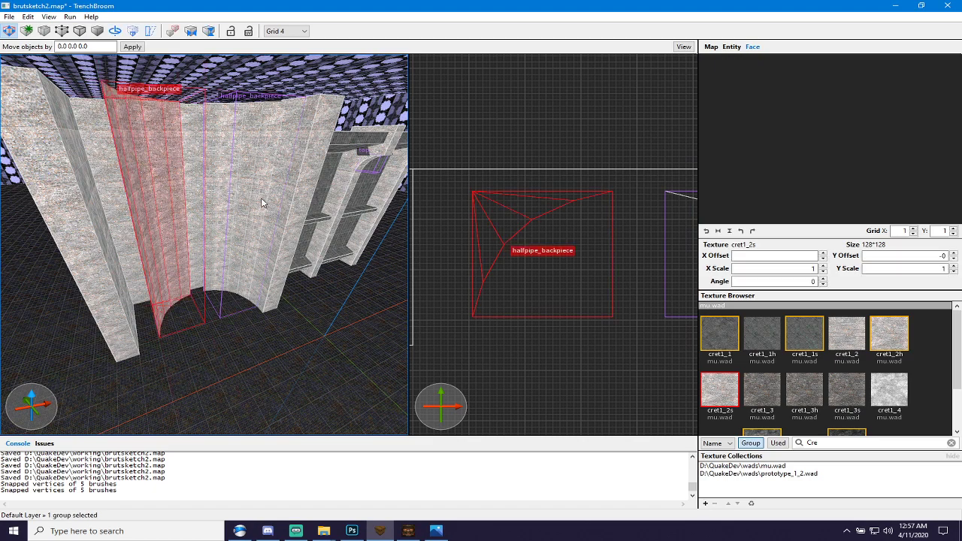
scroll(505, 212, up, 4)
scroll(492, 202, up, 1)
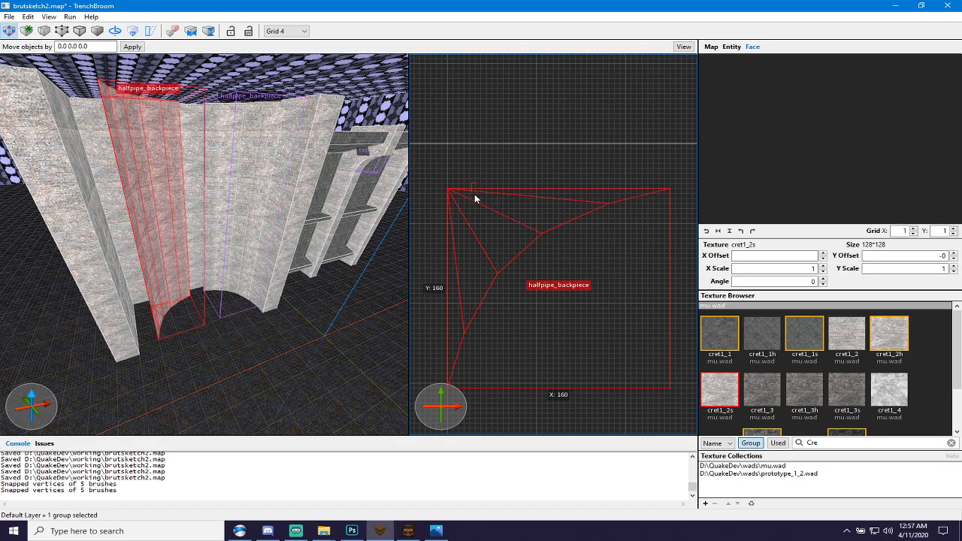
drag(474, 193, 471, 187)
scroll(498, 192, down, 3)
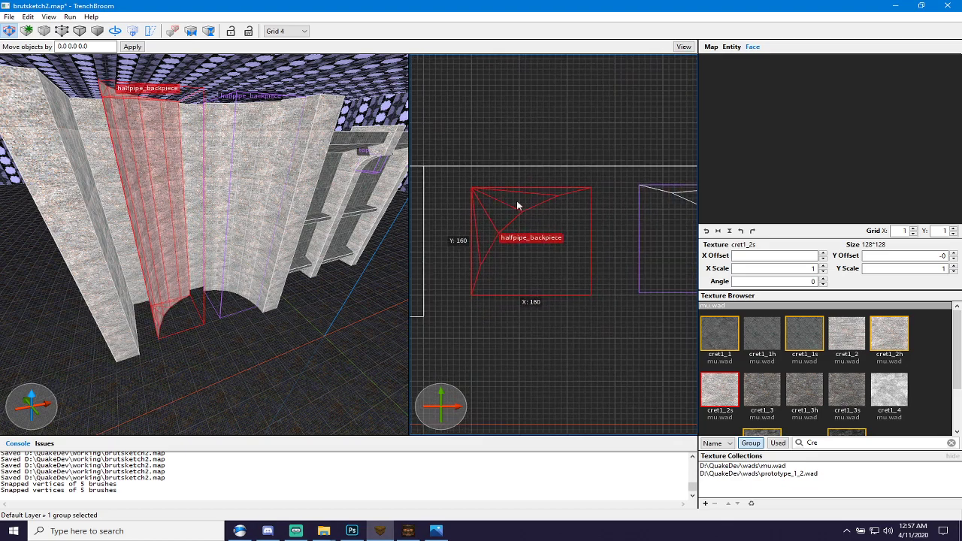
Select the right halfpipe_backpiece group and nudge it in line with the left one, its outer edge against the right pillar.
click(673, 198)
scroll(644, 215, down, 3)
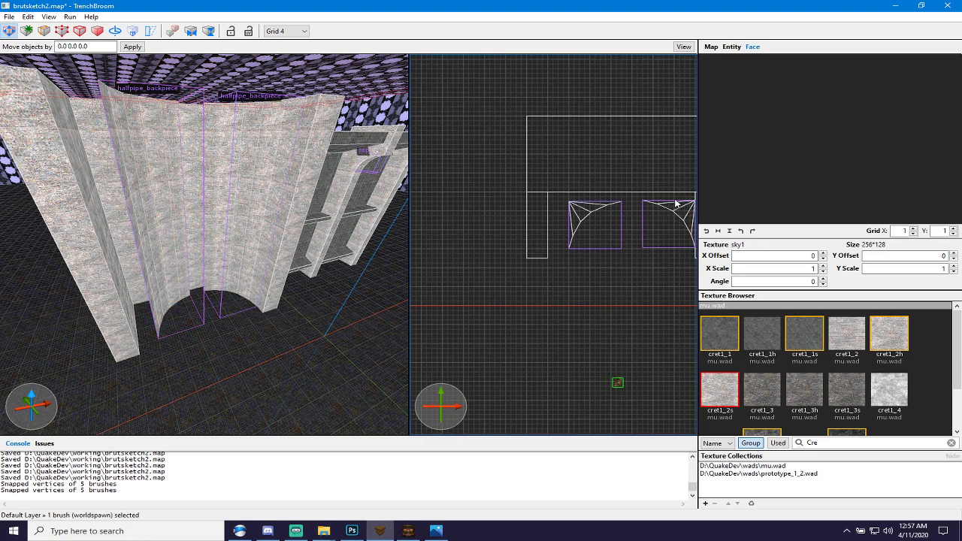
scroll(680, 215, up, 3)
right_click(672, 210)
right_click(643, 220)
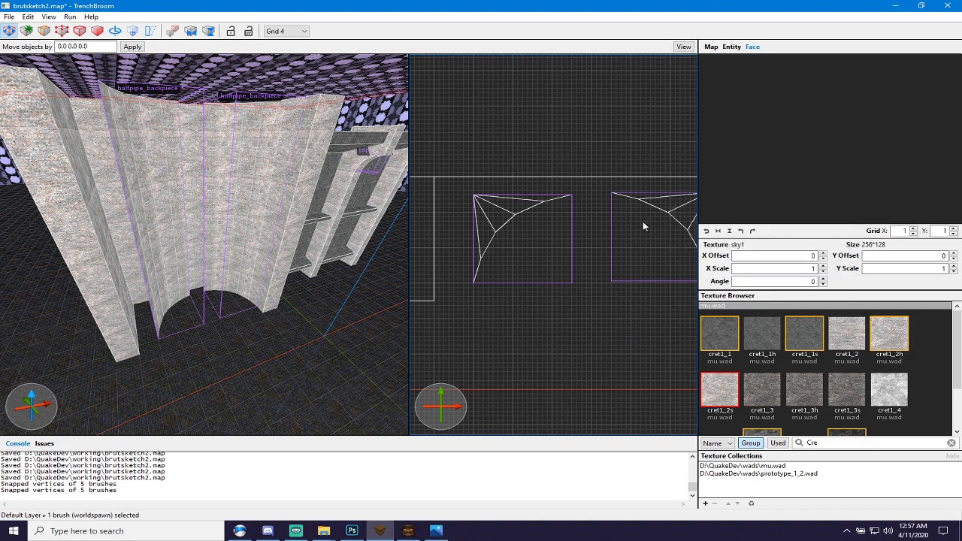
click(606, 222)
right_drag(633, 231, 527, 239)
click(585, 214)
drag(588, 216, 590, 216)
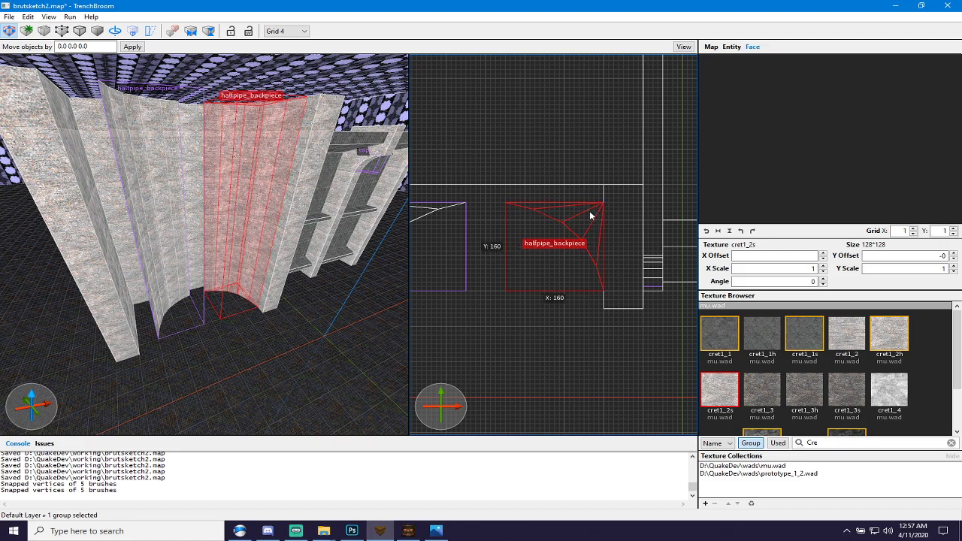
scroll(584, 220, down, 3)
Using a 32-unit grid, trim the right pillar's back flush with the backpieces and move the left pillar against the left backpiece.
click(608, 210)
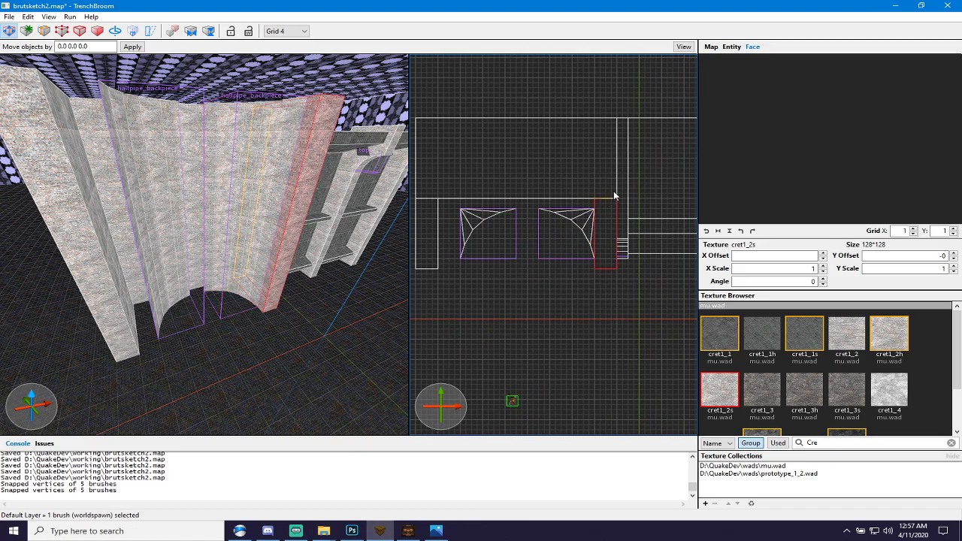
key(6)
scroll(605, 216, up, 5)
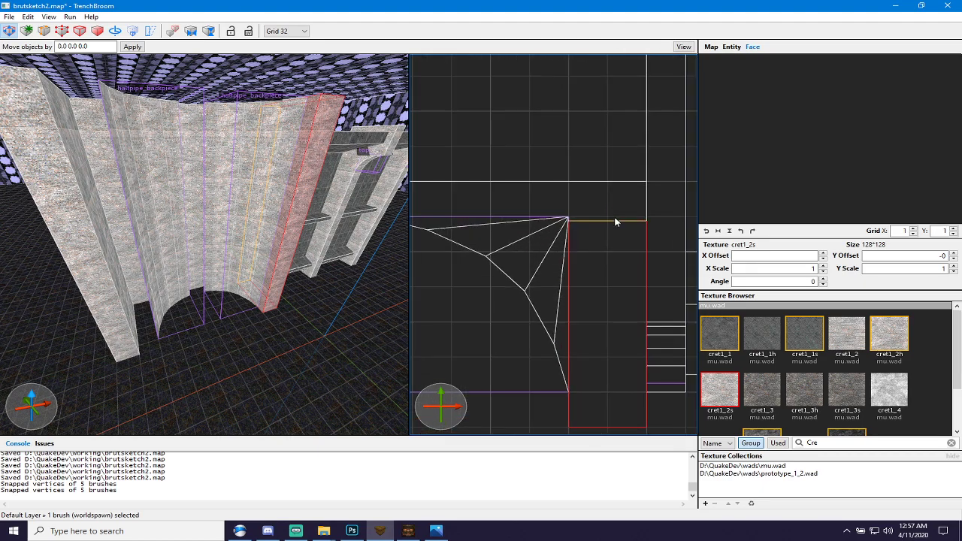
scroll(578, 229, down, 4)
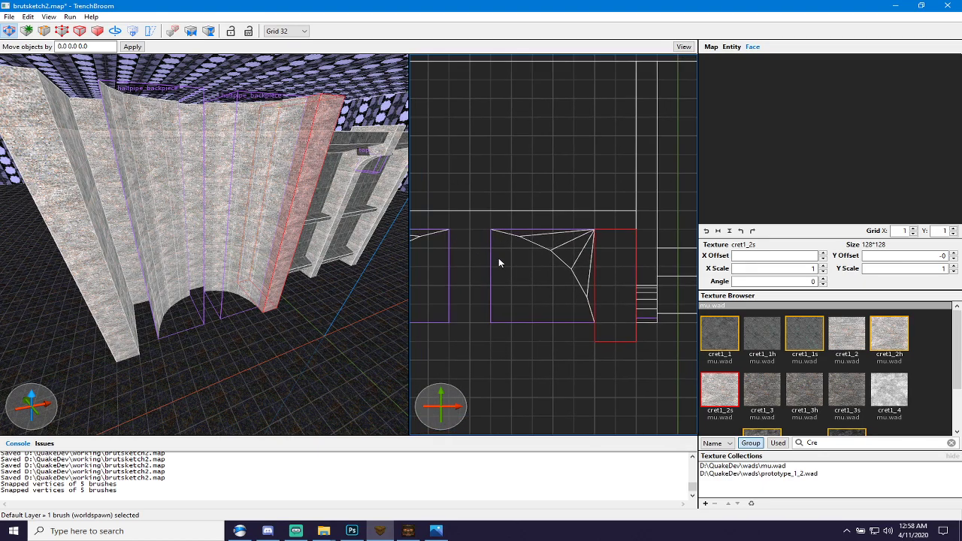
drag(455, 255, 491, 253)
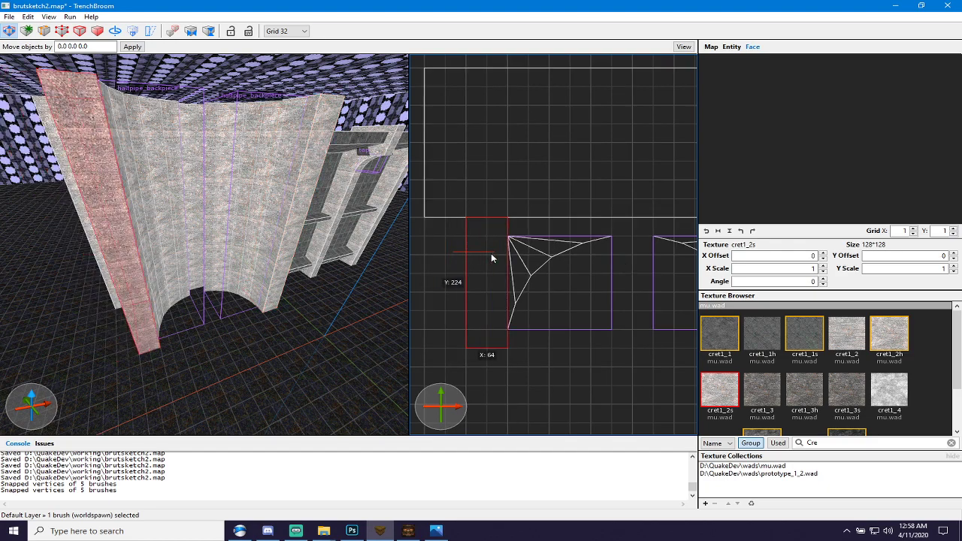
Extend the back wall forward to the backpieces, shorten its left end to the left pillar's outer edge, and save the map.
click(490, 210)
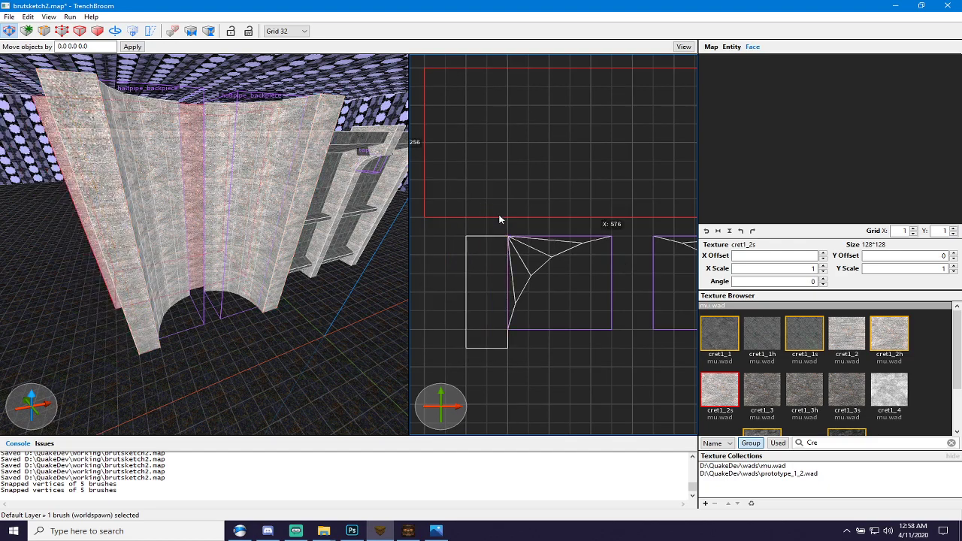
drag(500, 217, 499, 239)
shift+drag(423, 192, 458, 198)
scroll(461, 193, down, 5)
click(572, 300)
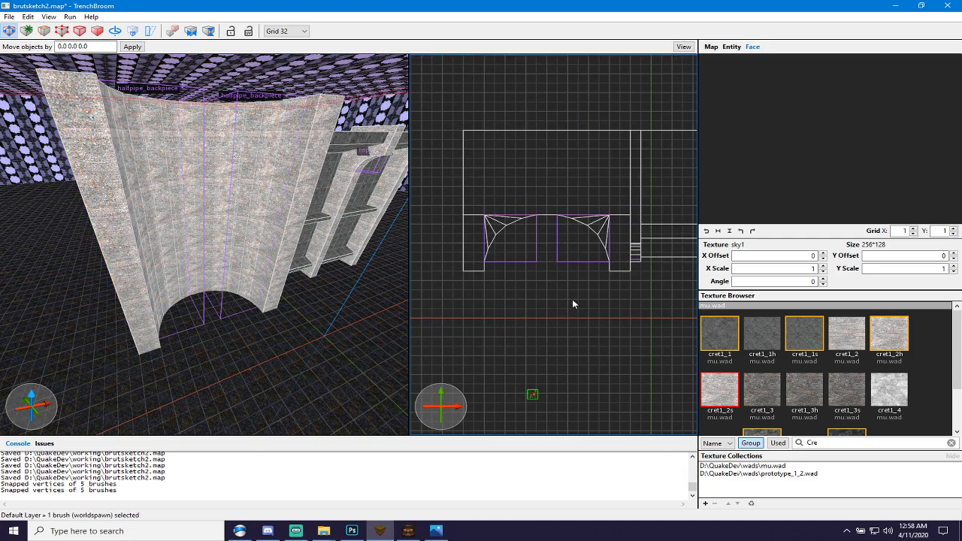
key(ctrl+s)
scroll(496, 274, down, 1)
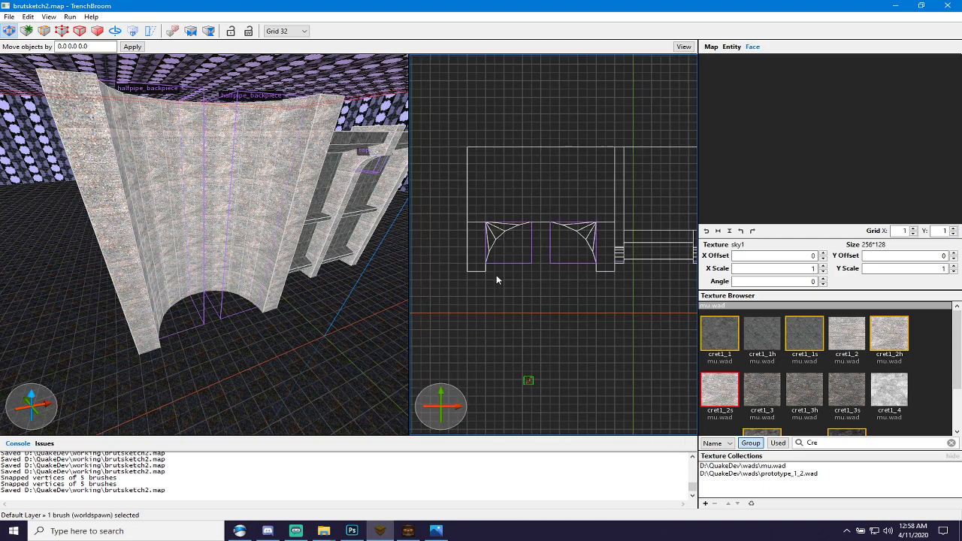
Select the back panel brush of the neighbouring shelf wall, apply the cret1_2s texture to it, and clear the selection.
click(314, 265)
key(d)
right_drag(302, 242, 198, 187)
key(s)
key(ctrl+s)
key(s)
key(w)
key(w)
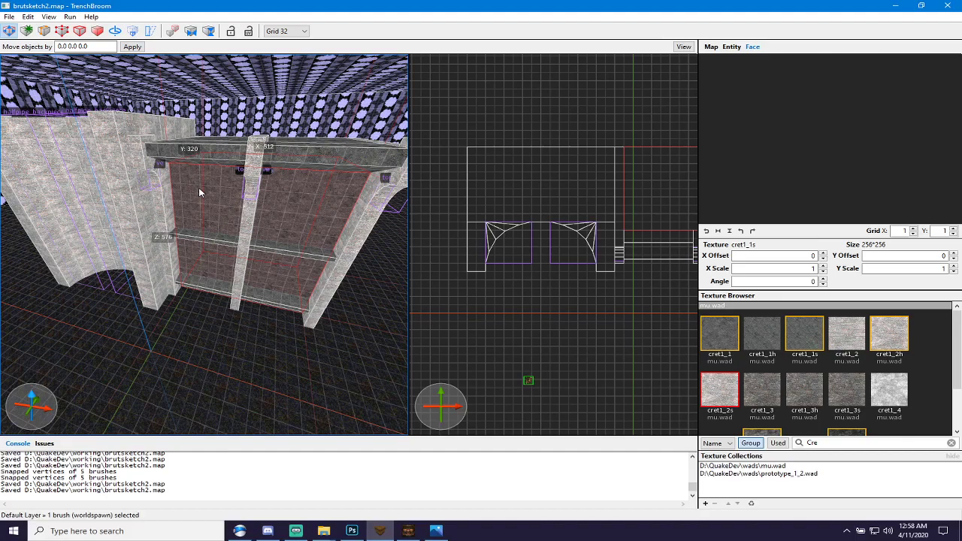
click(714, 396)
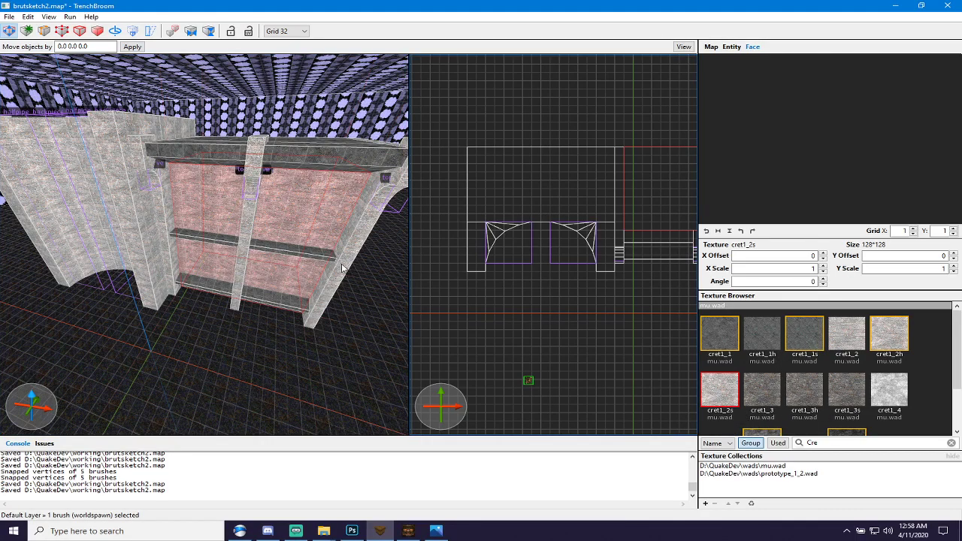
click(293, 156)
key(Escape)
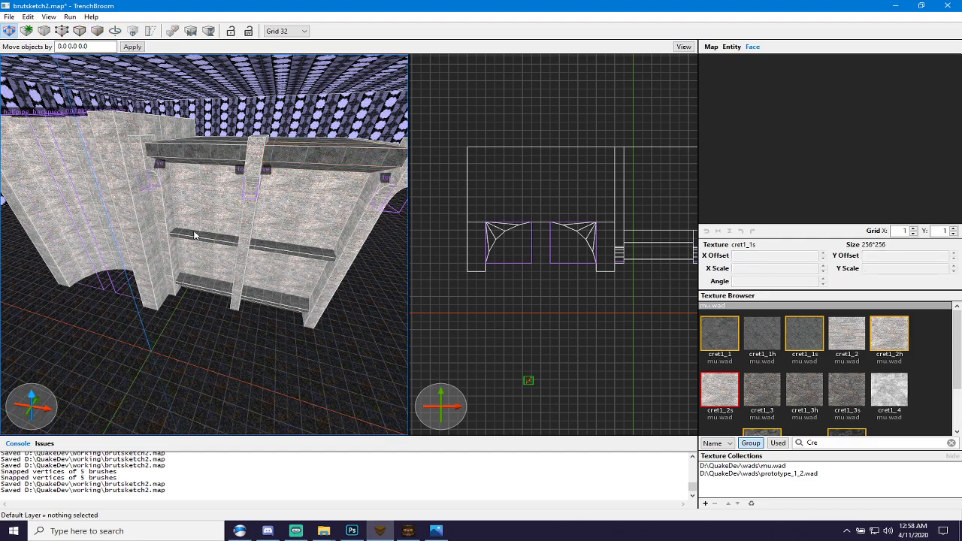
Select the shelf wall's three vertical frames with their top_curve groups, apply the cret1_1s texture, and clear the selection.
click(142, 154)
ctrl+click(159, 179)
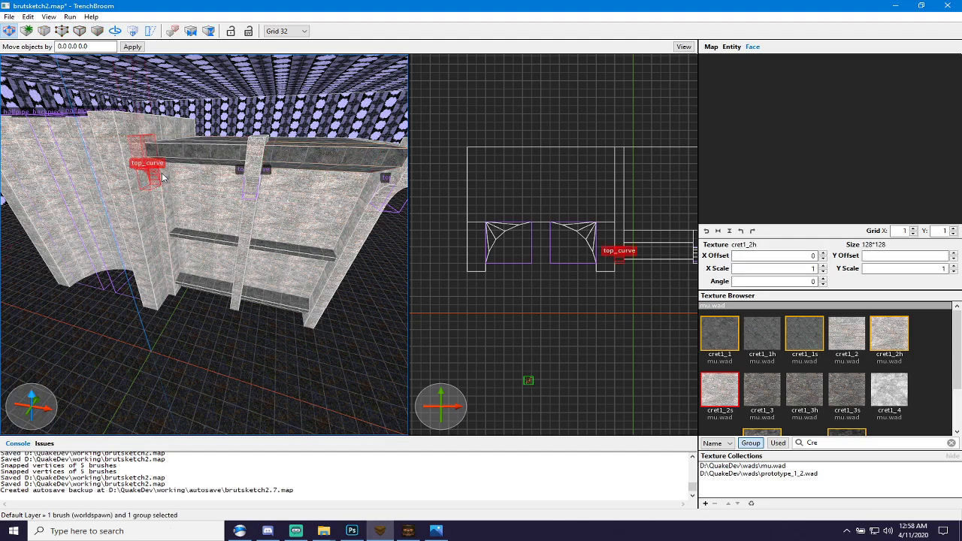
ctrl+click(163, 188)
key(w)
key(d)
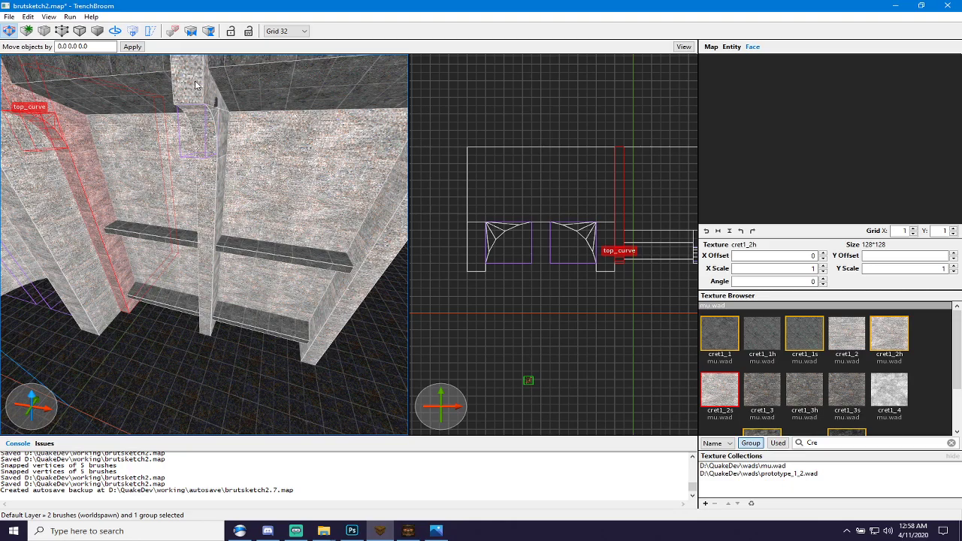
ctrl+click(195, 85)
ctrl+click(224, 125)
ctrl+click(211, 125)
ctrl+click(203, 172)
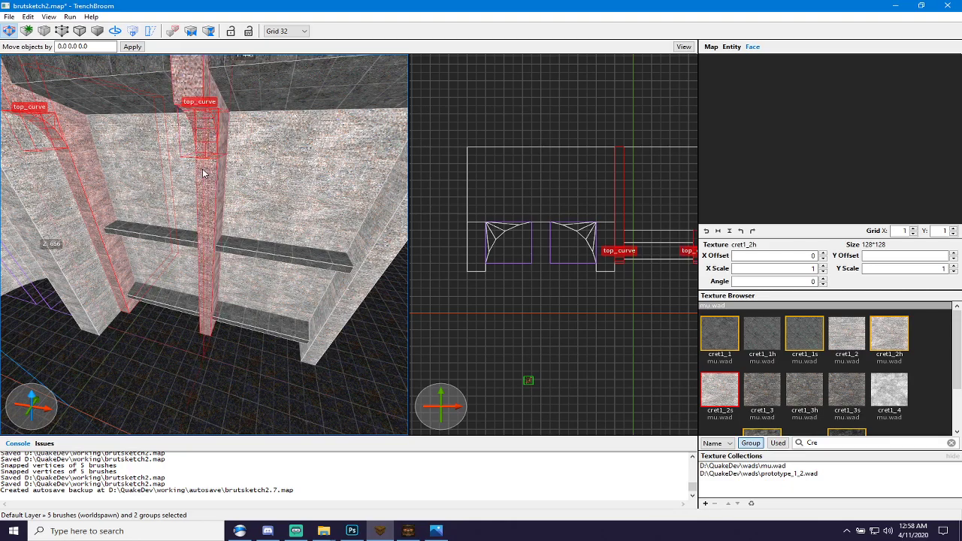
ctrl+click(397, 209)
right_drag(316, 275, 326, 248)
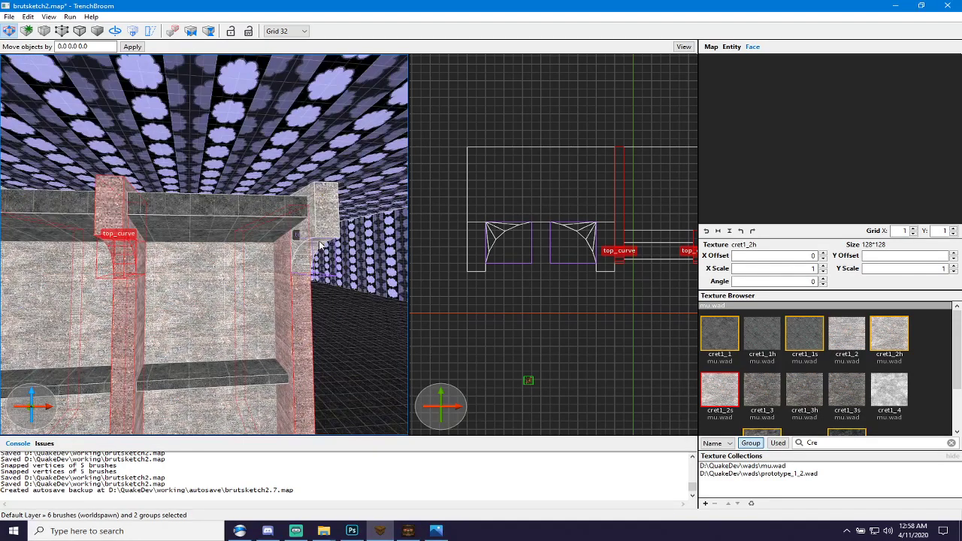
ctrl+click(312, 235)
ctrl+click(303, 255)
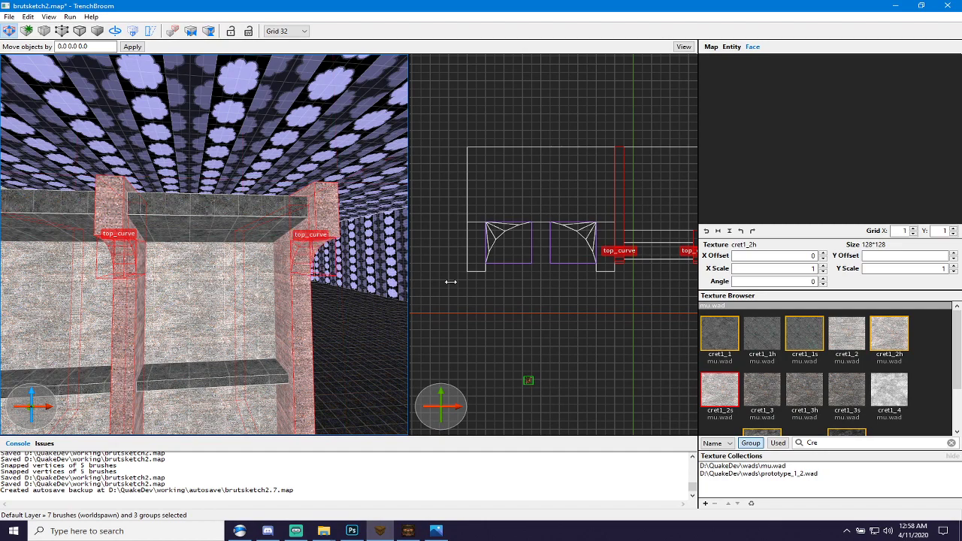
click(798, 335)
key(Escape)
Save the map, switch to Compiling Gui, and compile brutsketch2.map and run it in Quake.
mouse_move(246, 335)
right_down()
mouse_move(248, 272)
mouse_move(208, 322)
mouse_move(180, 318)
mouse_move(186, 328)
mouse_move(251, 343)
mouse_move(241, 340)
mouse_move(235, 361)
mouse_move(140, 324)
mouse_move(154, 337)
mouse_move(214, 320)
mouse_move(254, 331)
mouse_move(237, 326)
right_up()
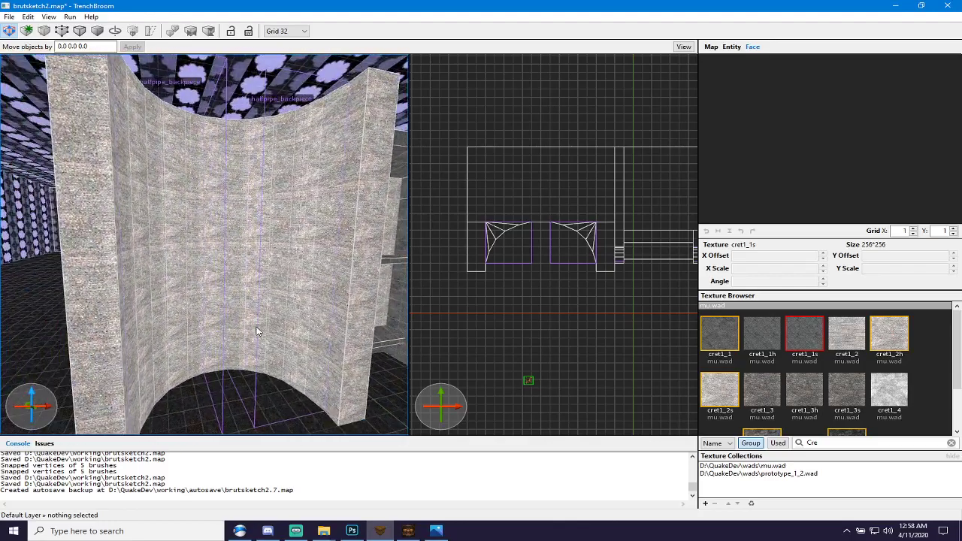
key(ctrl+s)
click(409, 532)
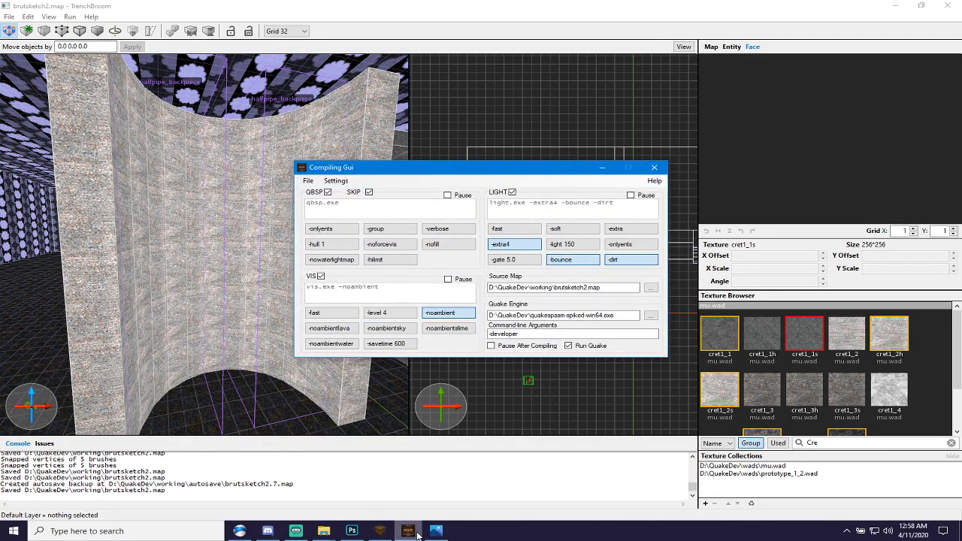
key(ctrl+c)
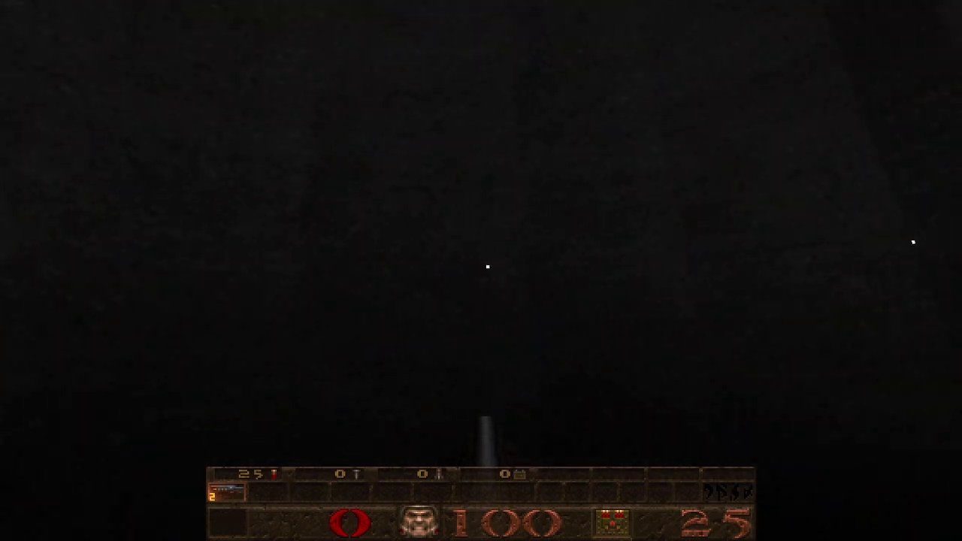
Walk around the compiled map to examine the lighting and textures on the halfpipe and shelf walls, and quit the game.
click(488, 266)
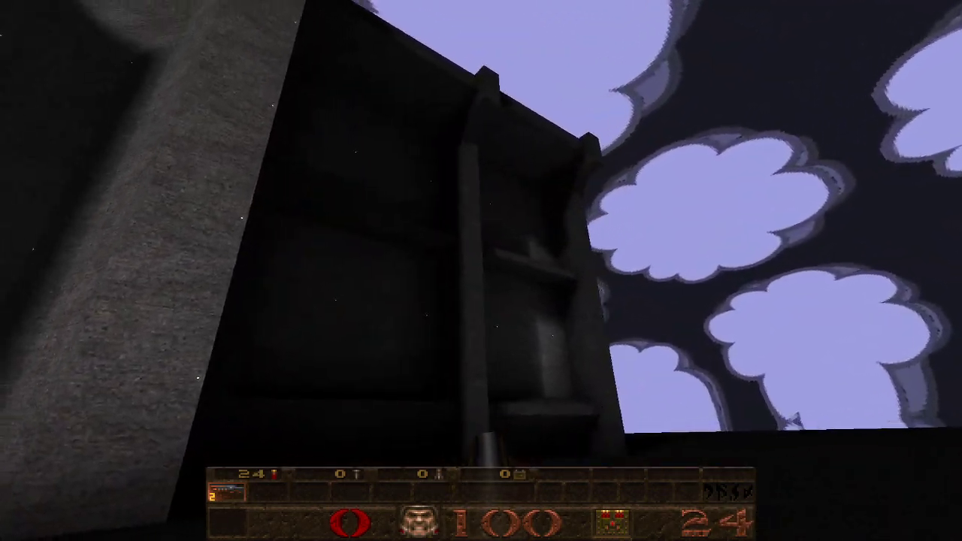
key(d)
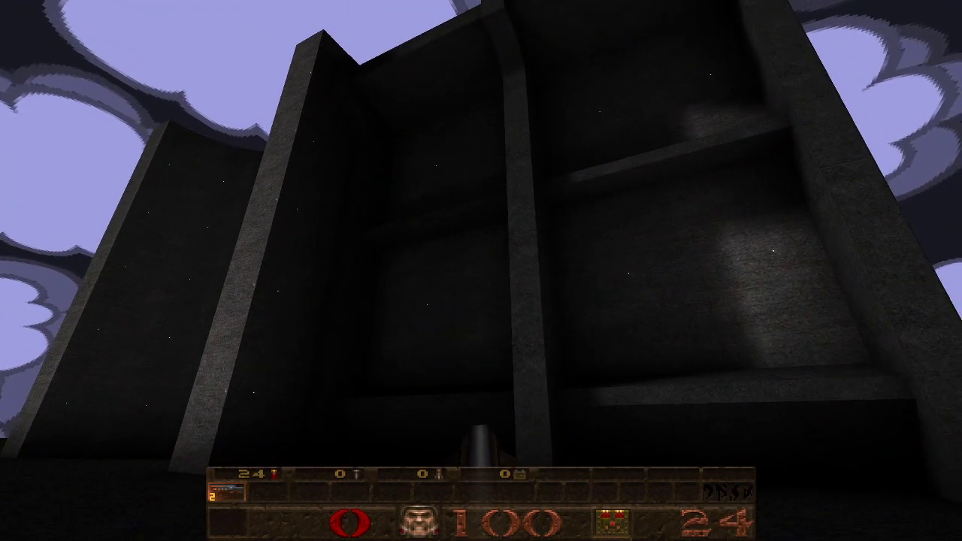
key(w)
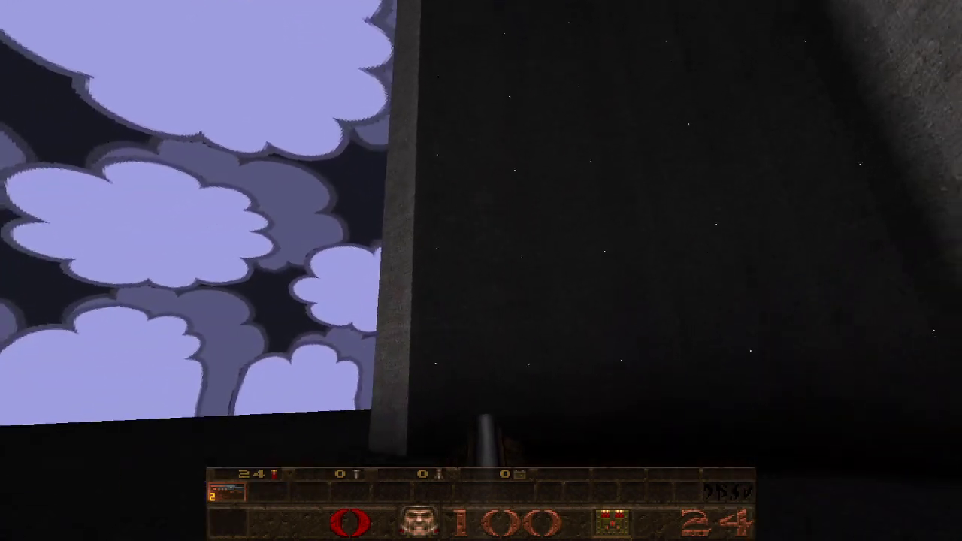
key(w)
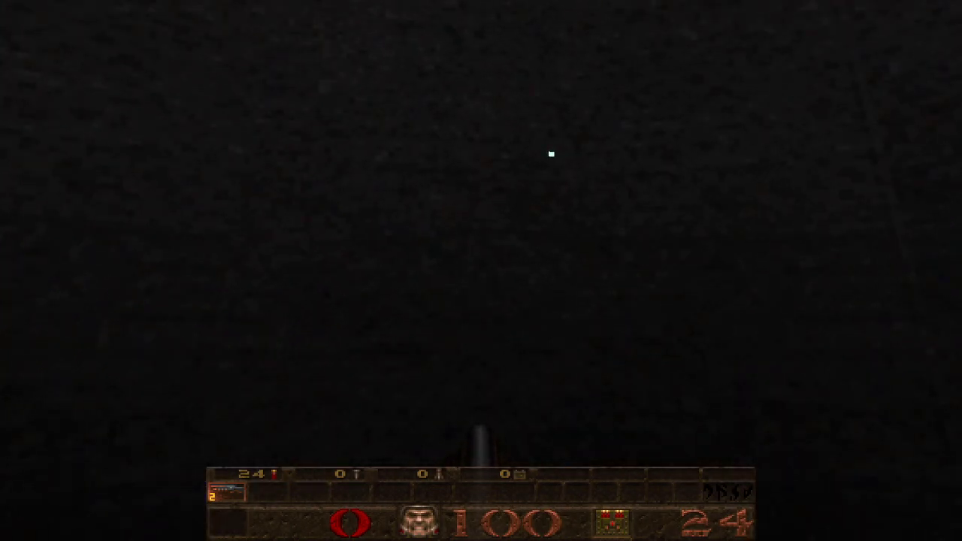
key(s)
key(a)
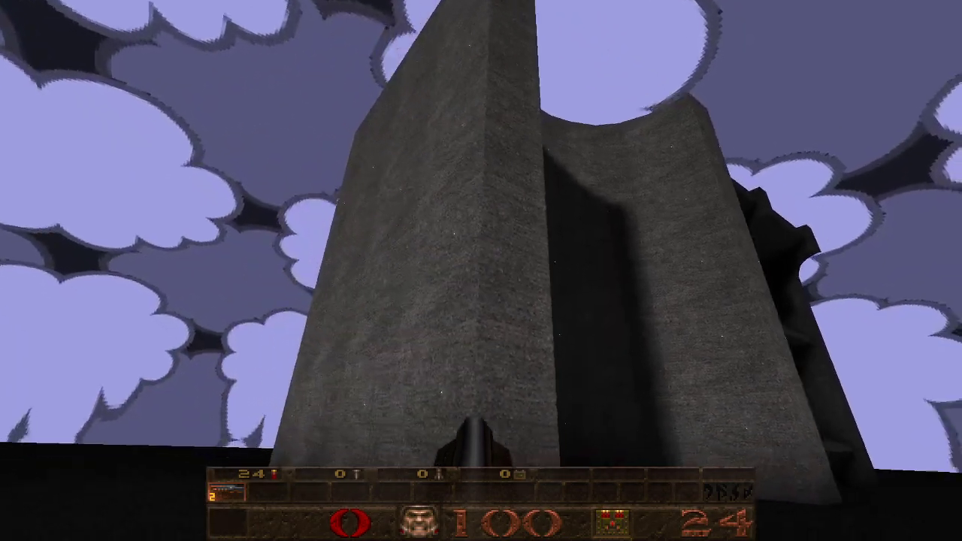
key(a)
key(d)
key(w)
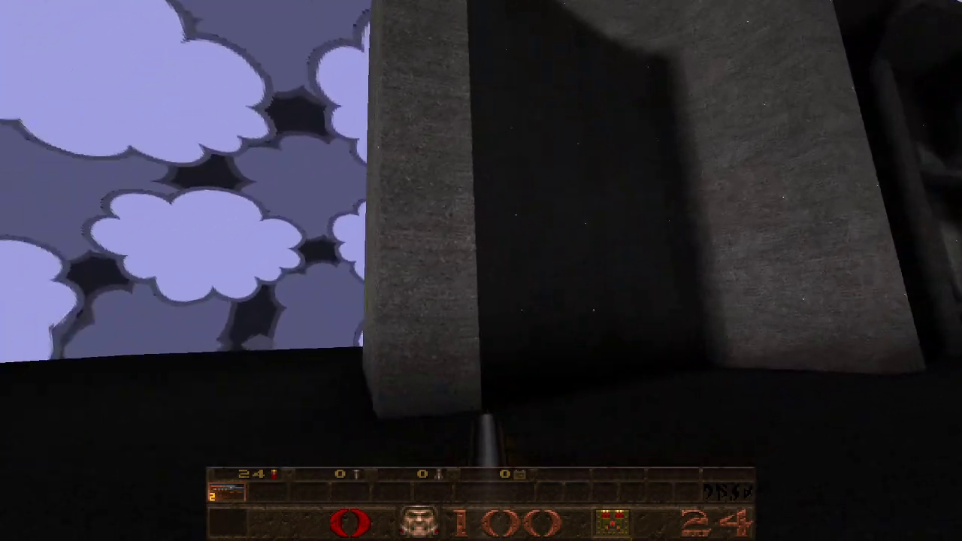
key(s)
key(Escape)
key(Up)
key(Return)
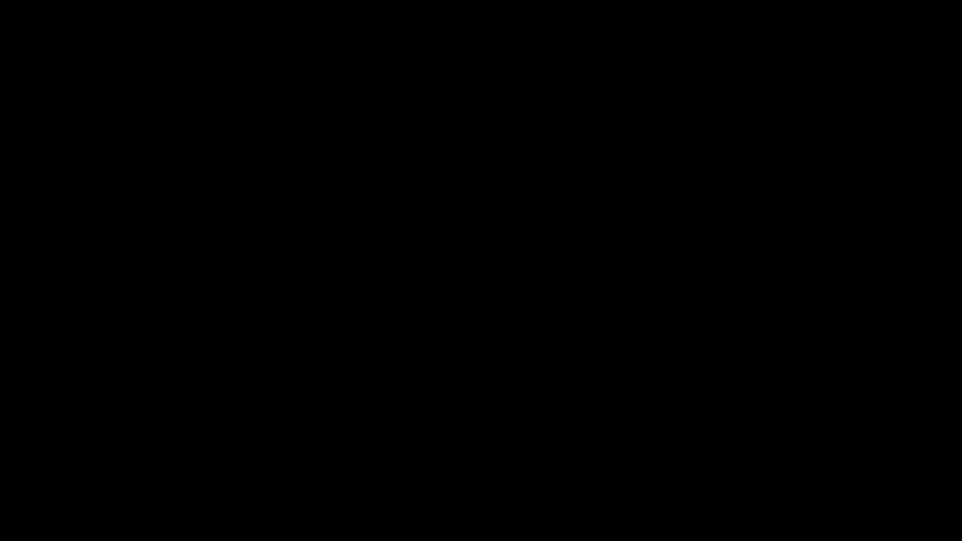
Open the Wally texture editor.
key(super)
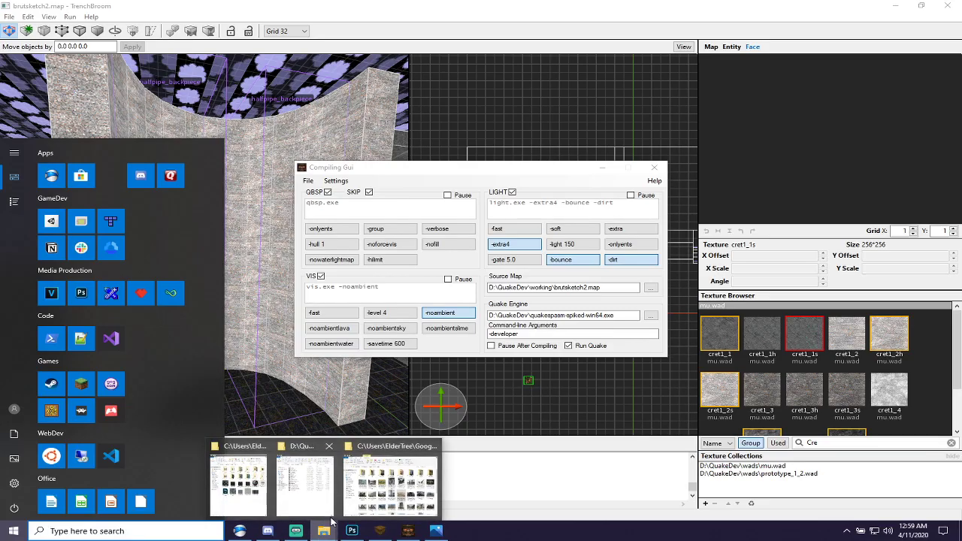
click(308, 485)
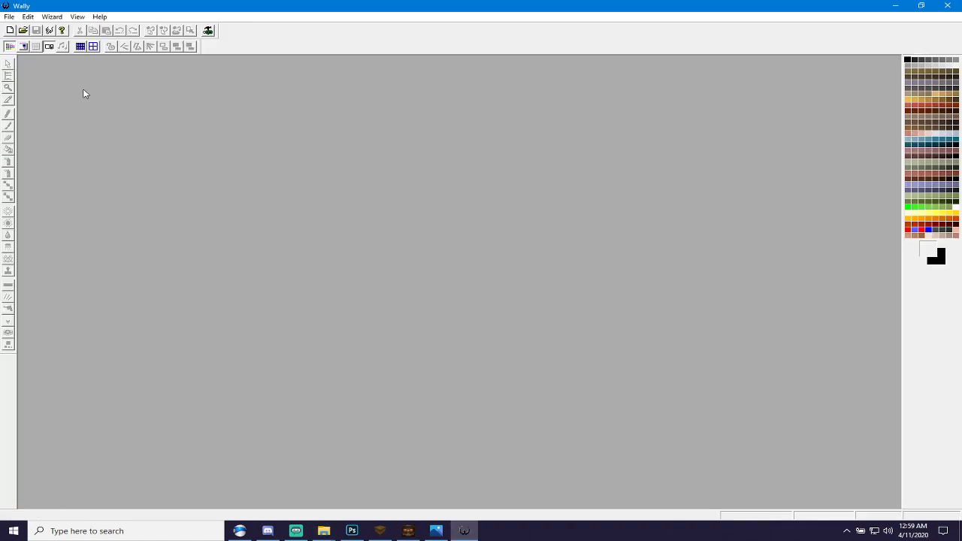
click(8, 17)
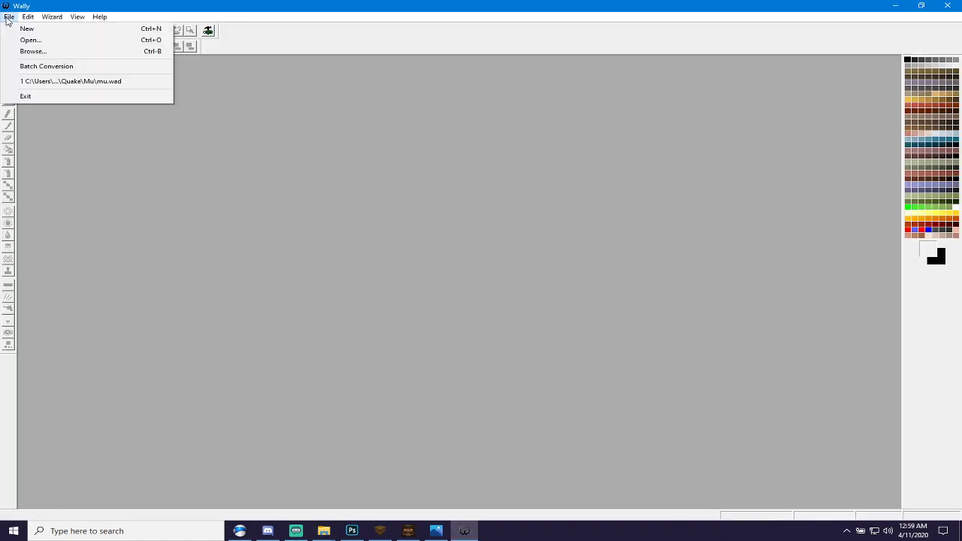
click(82, 81)
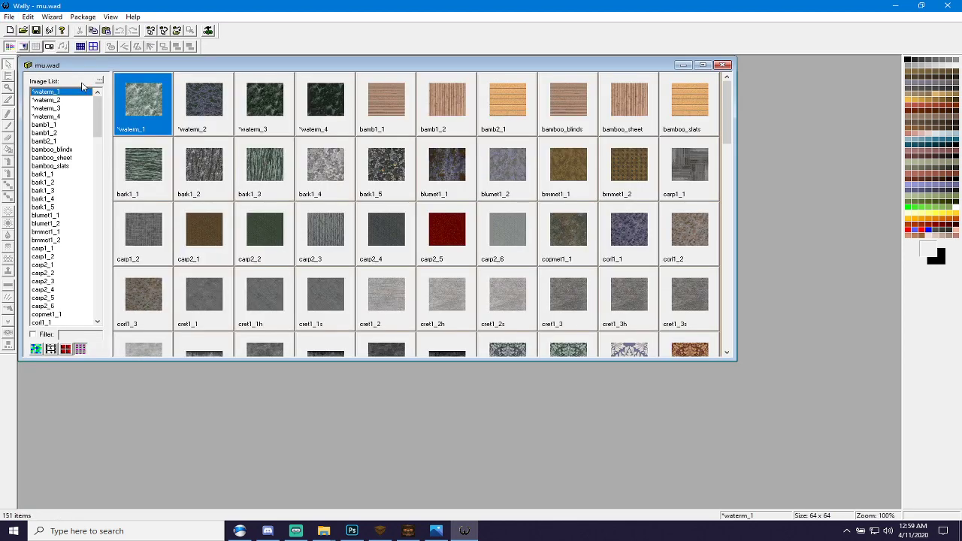
click(8, 16)
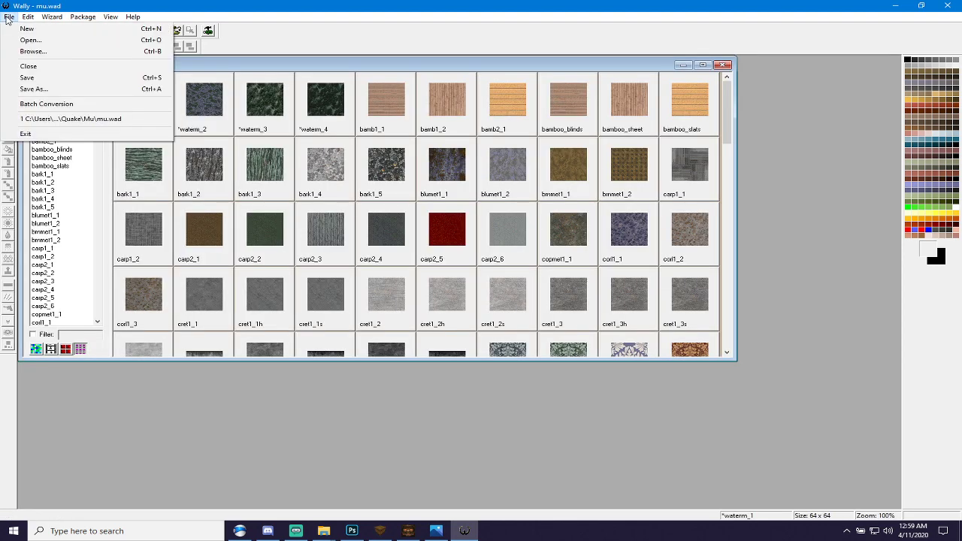
click(725, 64)
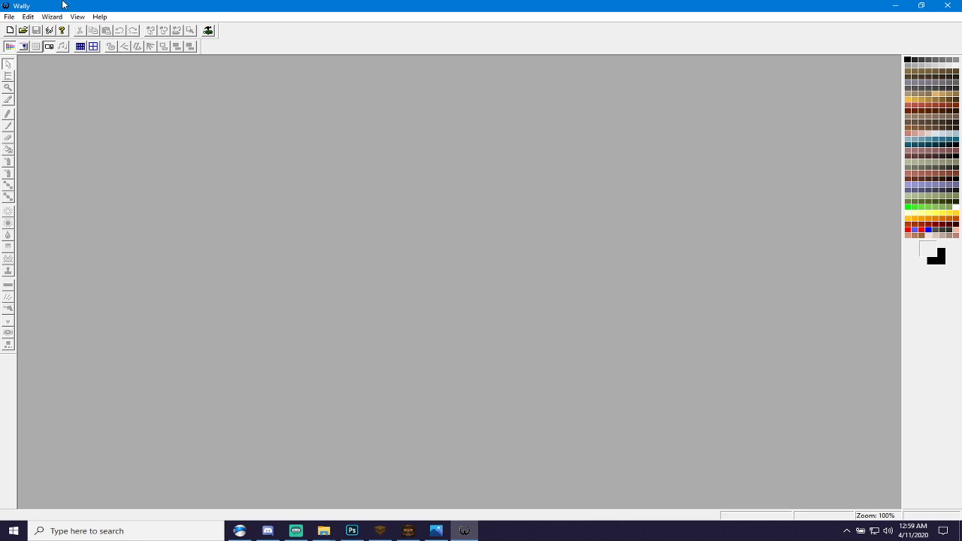
Open mu.wad from the QuakeDev\wads folder on the D: drive.
click(30, 30)
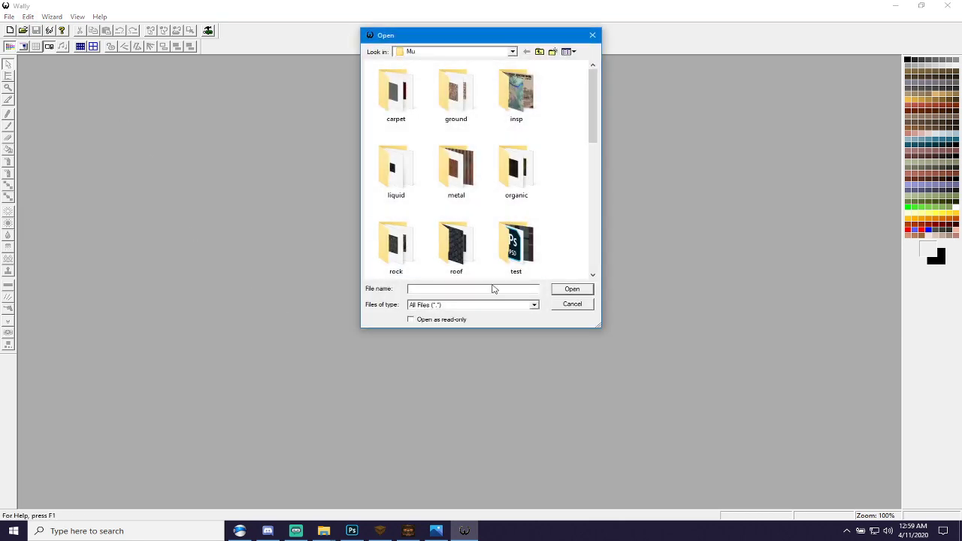
click(511, 52)
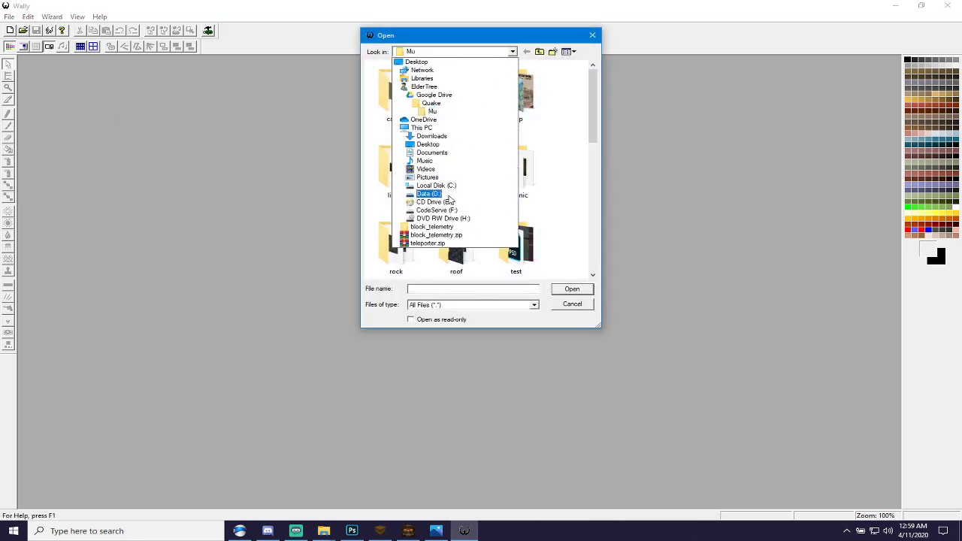
click(448, 196)
scroll(429, 232, down, 5)
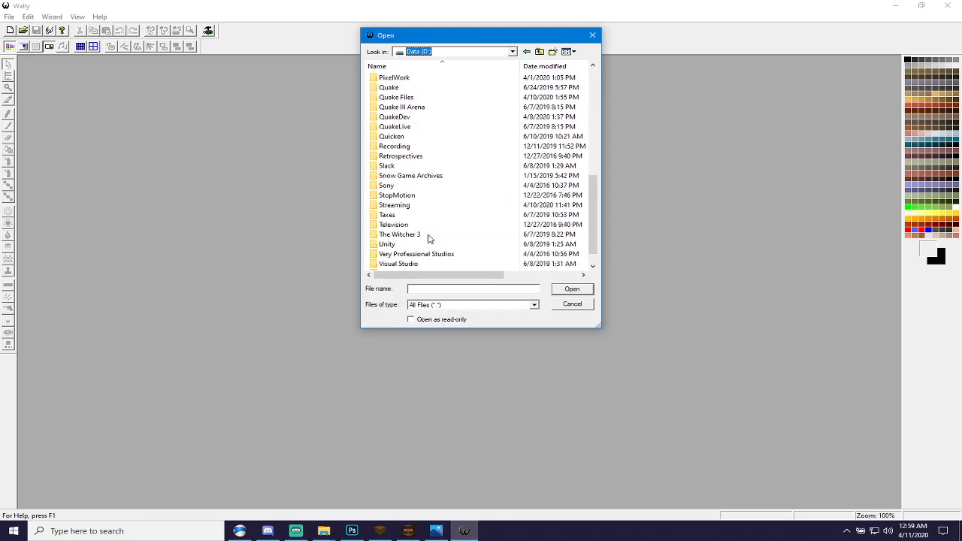
click(418, 118)
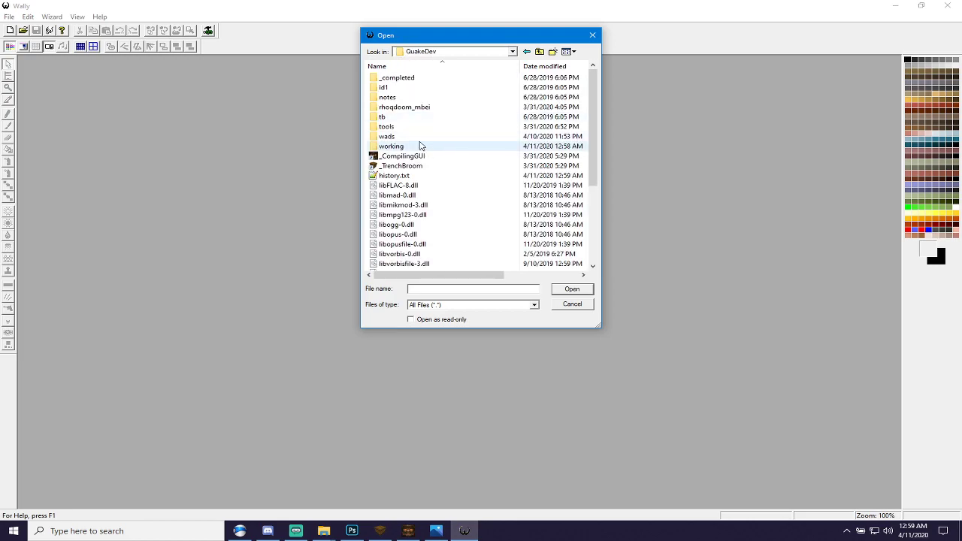
double_click(419, 139)
double_click(420, 158)
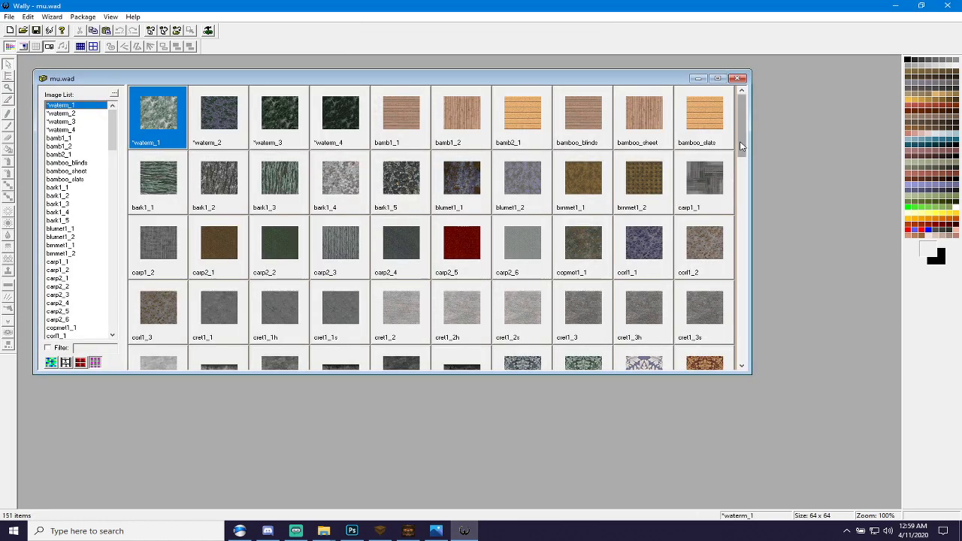
Check the concrete textures used in the TrenchBroom map against those in mu.wad, and open the cret1_2 texture in Wally for editing.
drag(740, 147, 742, 170)
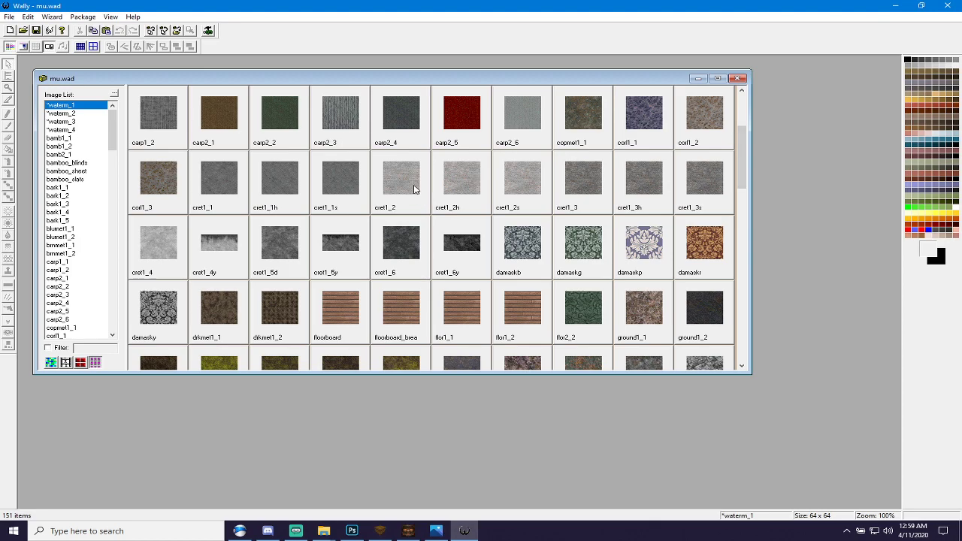
click(381, 532)
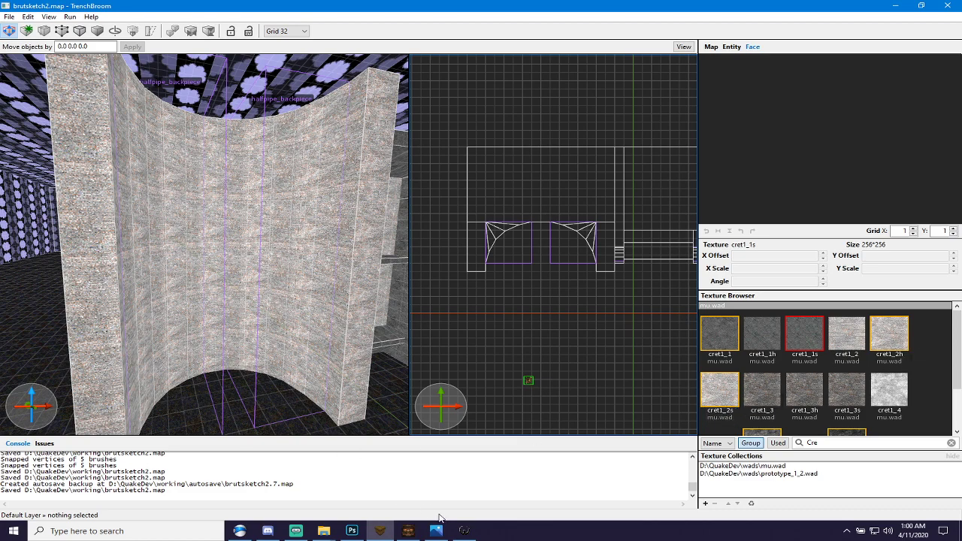
click(460, 532)
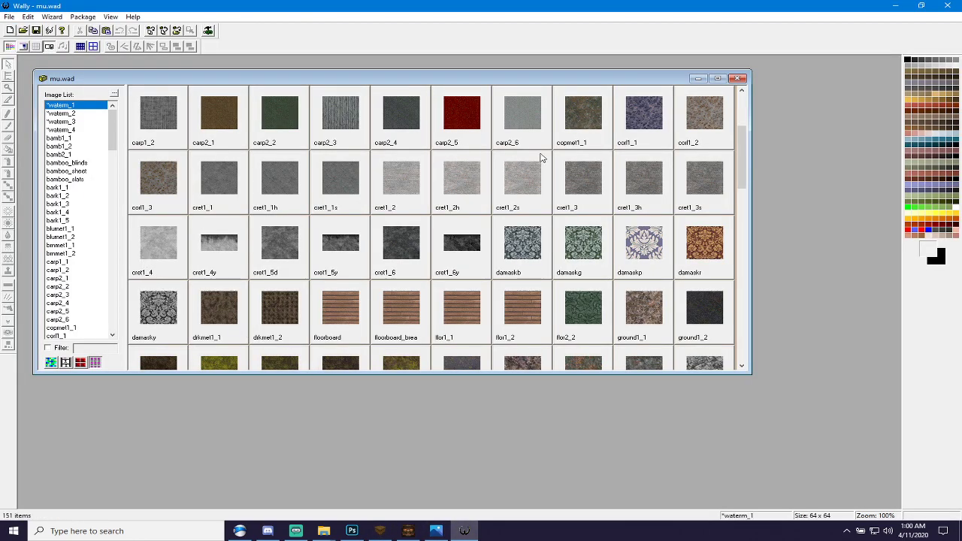
double_click(405, 178)
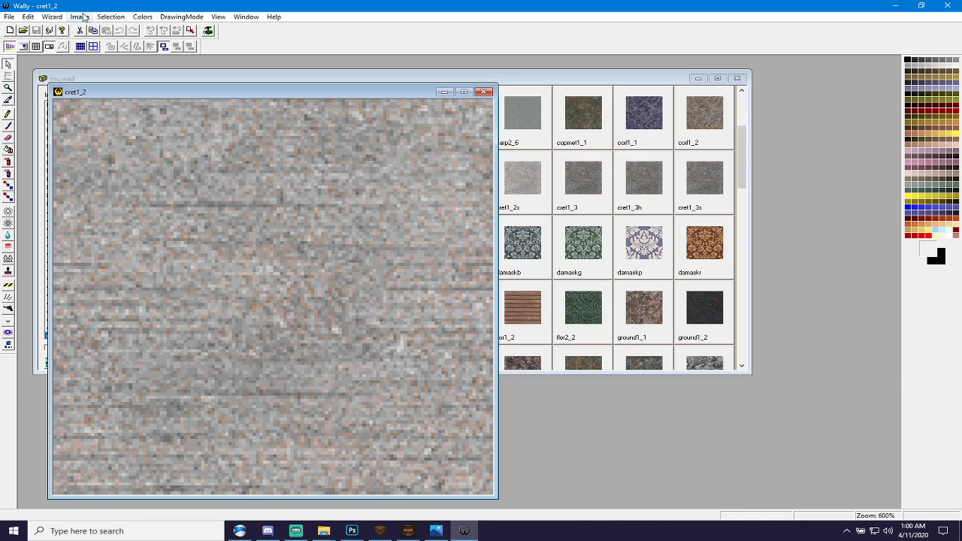
Try a first brightness adjustment on the cret1_2 texture.
click(83, 15)
mouse_move(112, 19)
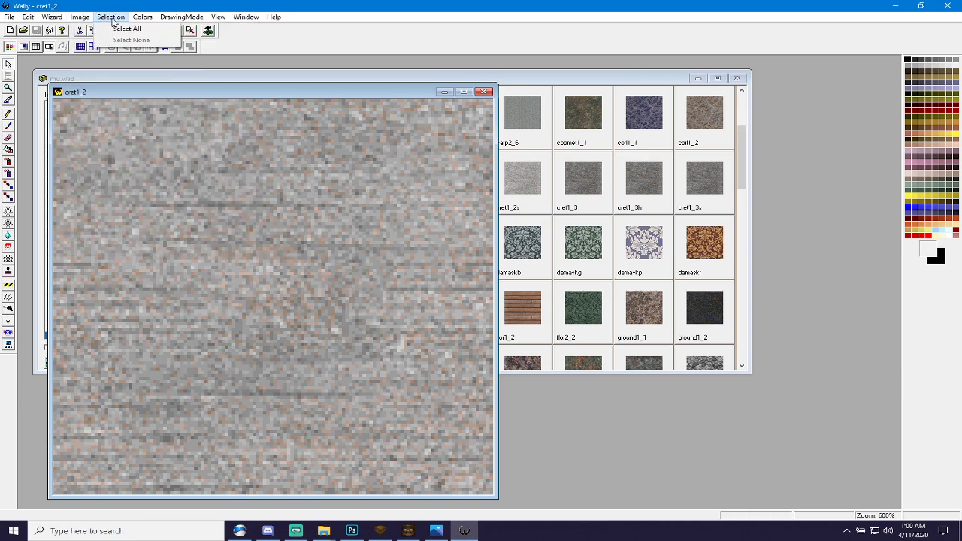
mouse_move(81, 18)
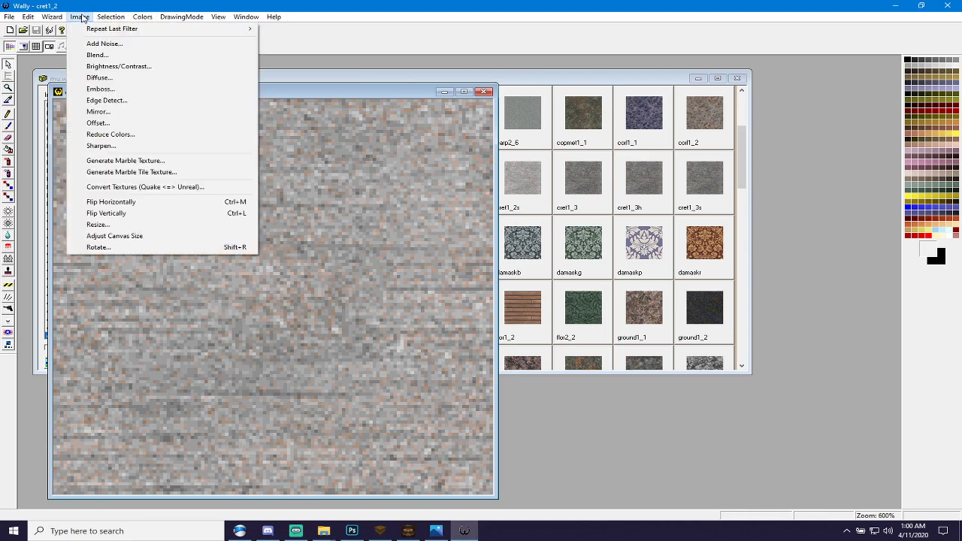
click(126, 67)
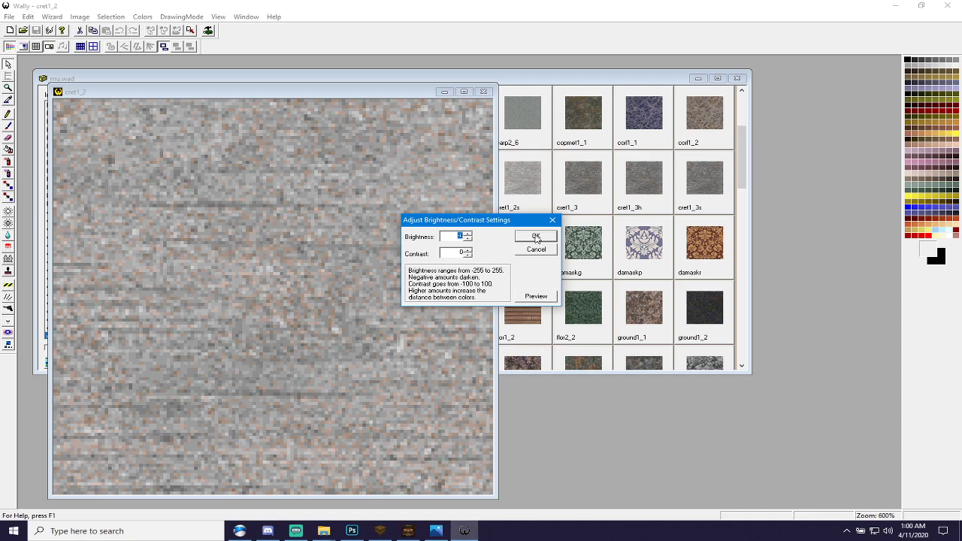
click(537, 237)
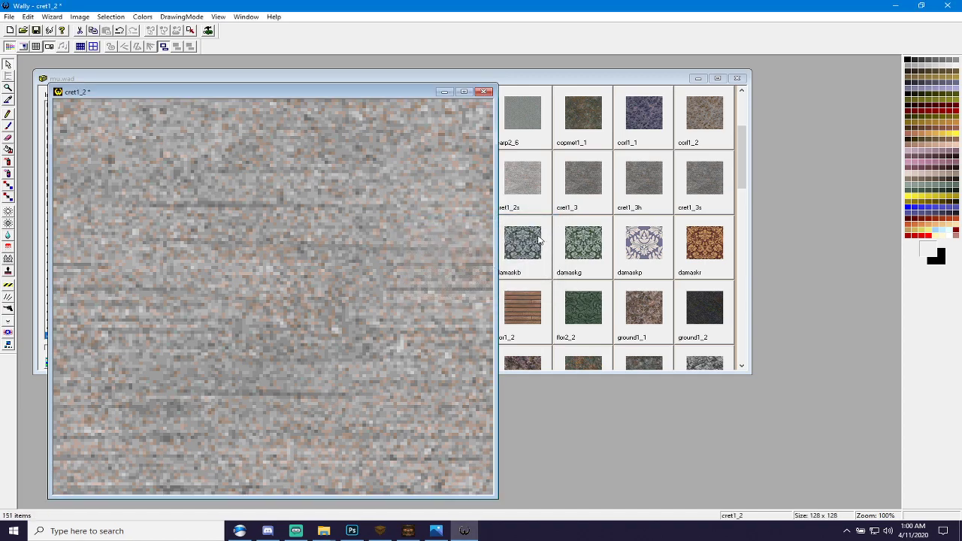
Darken the cret1_2 texture with a brightness of -8 and contrast of 0, and close its image.
click(78, 17)
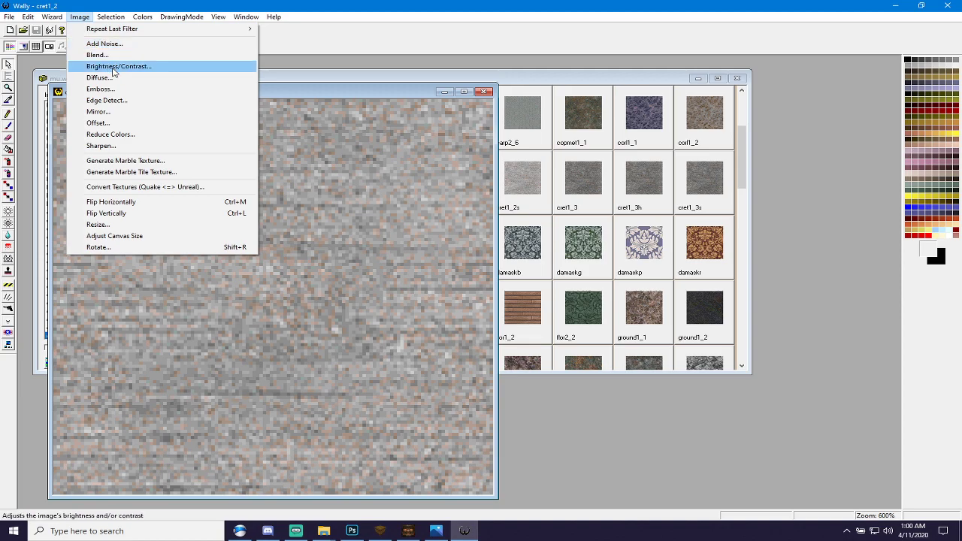
click(114, 67)
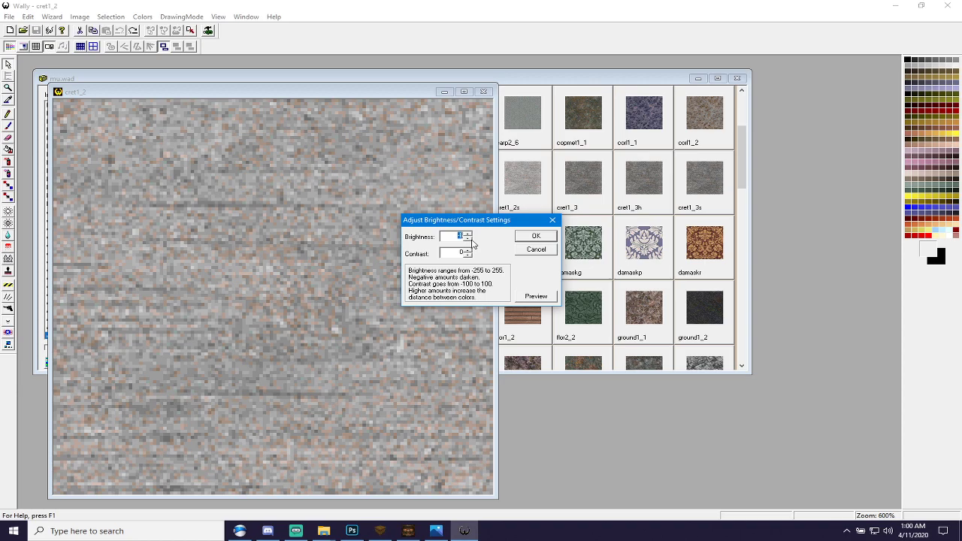
click(531, 298)
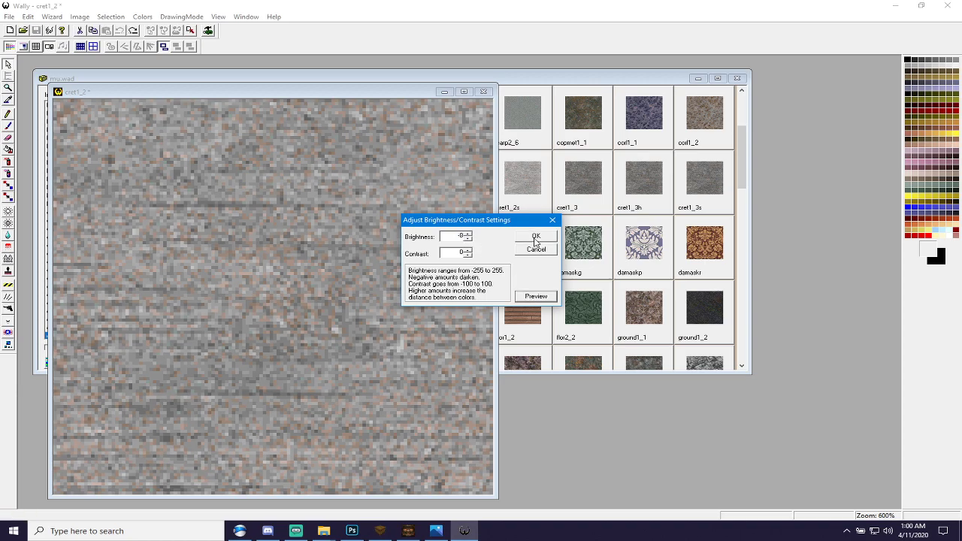
click(535, 237)
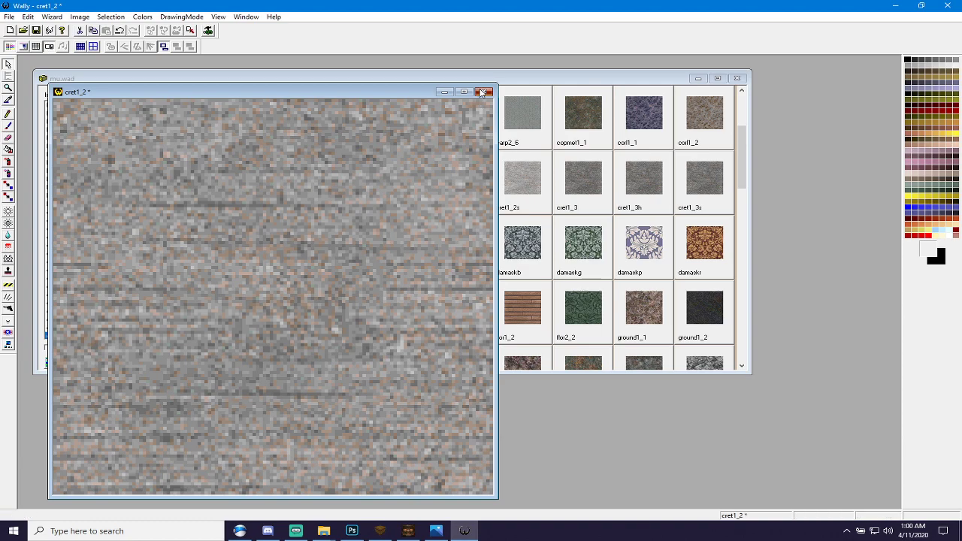
click(485, 92)
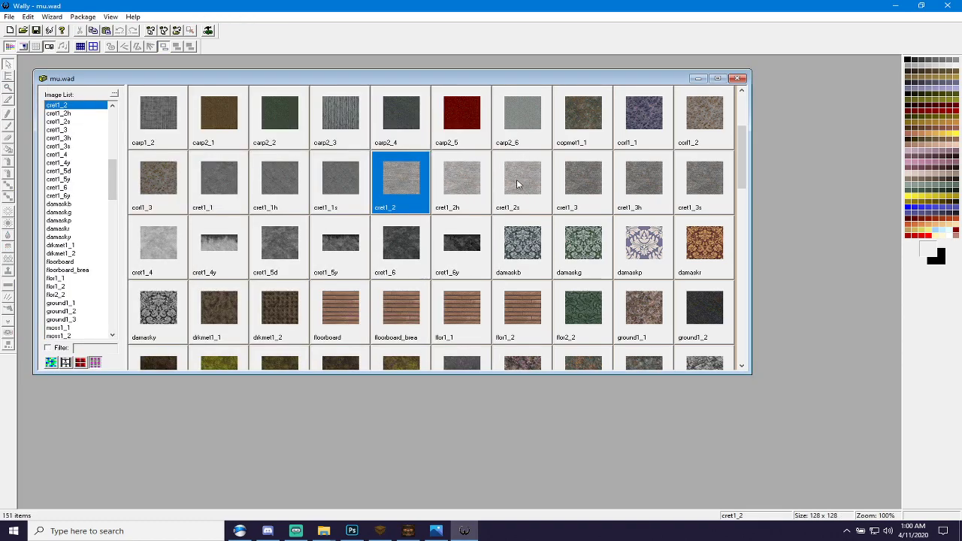
Open the cret1_2h texture and darken it with a brightness of -8 and contrast of 0.
double_click(461, 184)
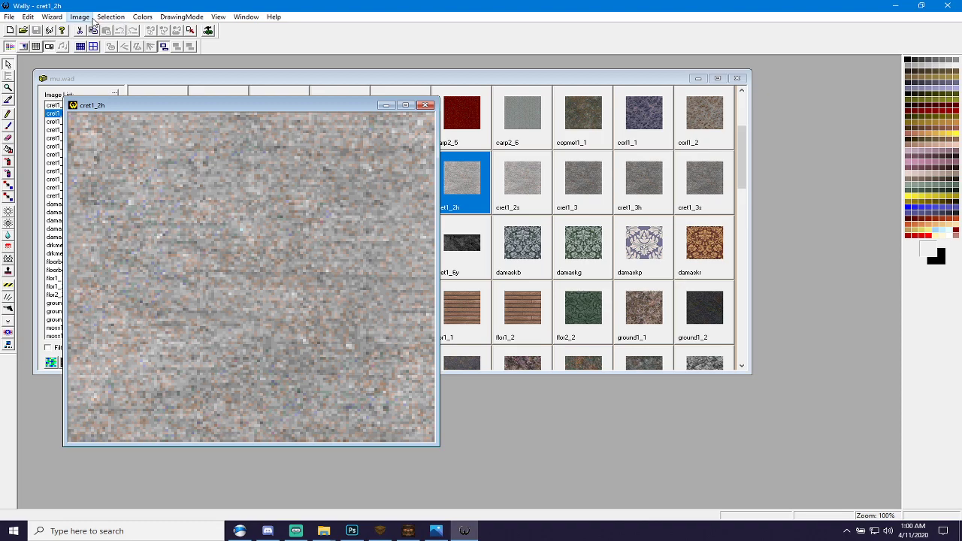
click(79, 16)
click(98, 66)
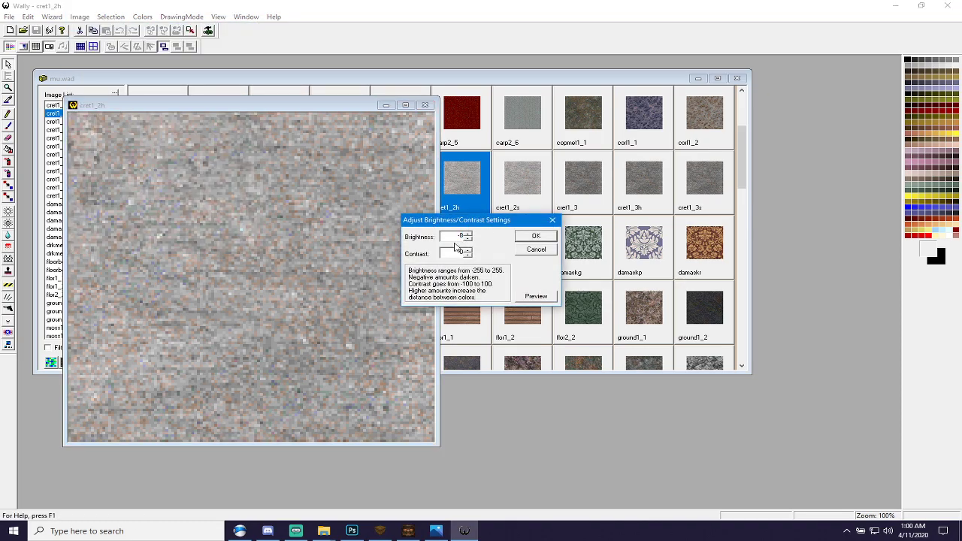
click(535, 296)
click(535, 236)
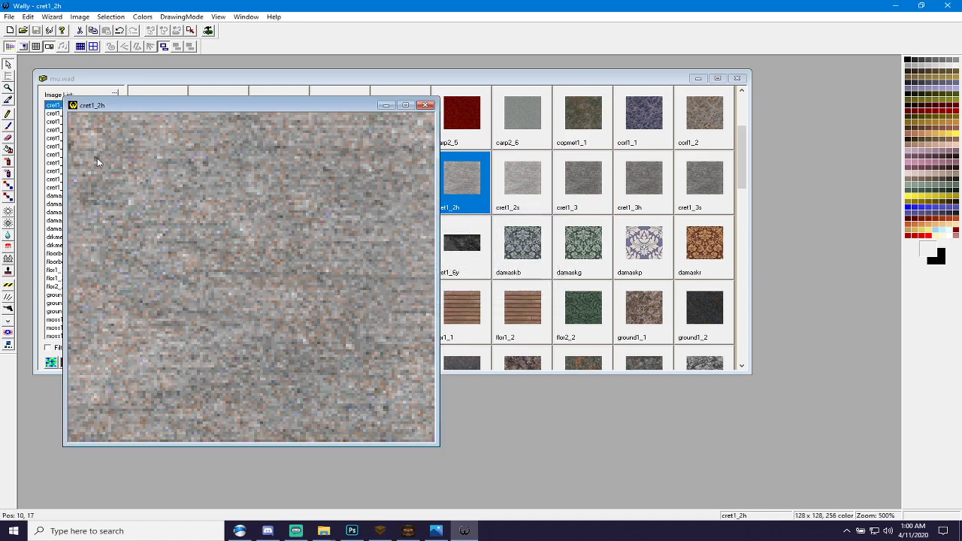
Sample a grey from the cret1_2h texture, paint over the bright pixel beside it with the pencil, save the texture, and close it.
double_click(240, 229)
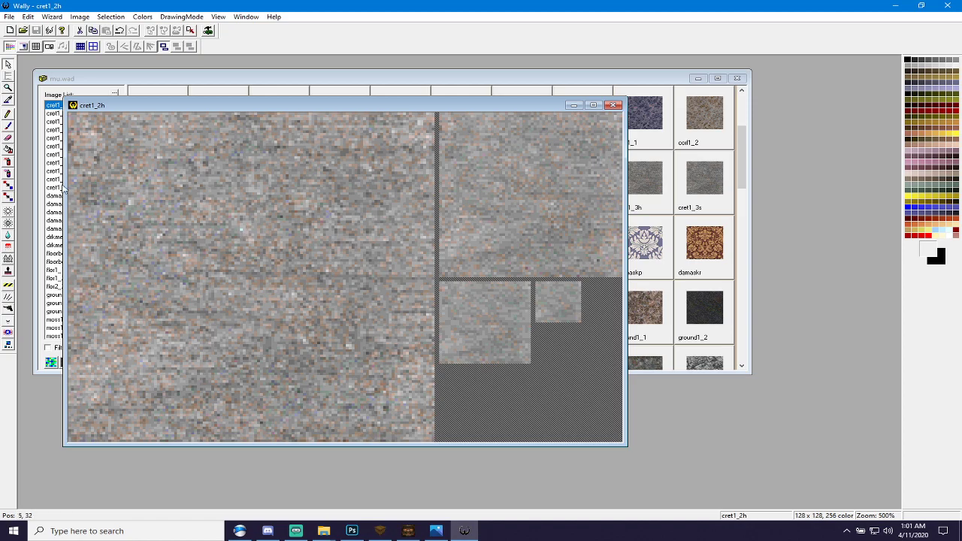
click(6, 100)
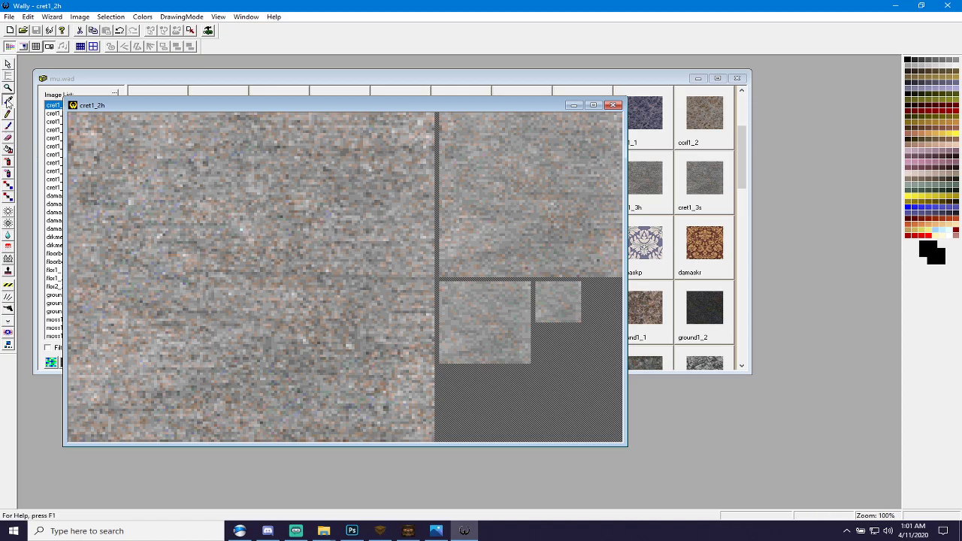
click(242, 225)
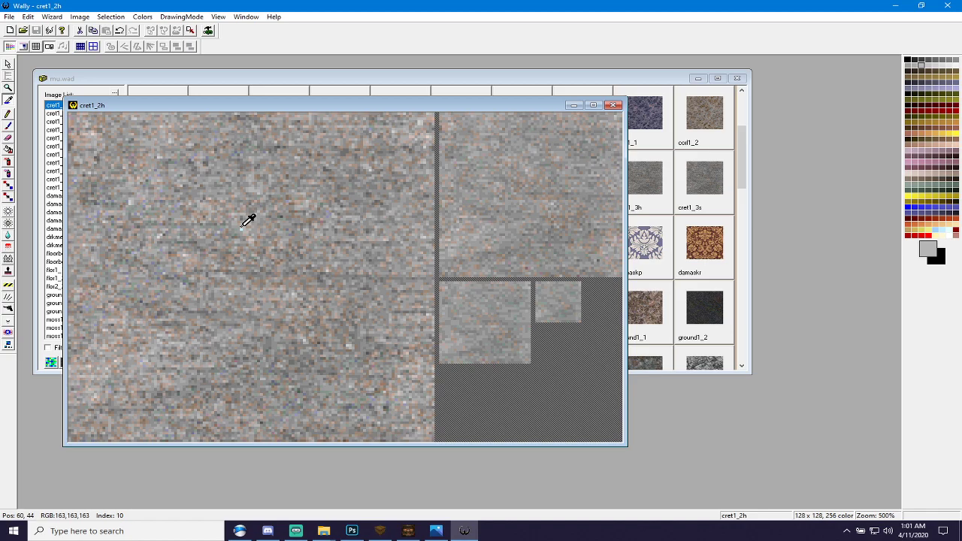
click(7, 113)
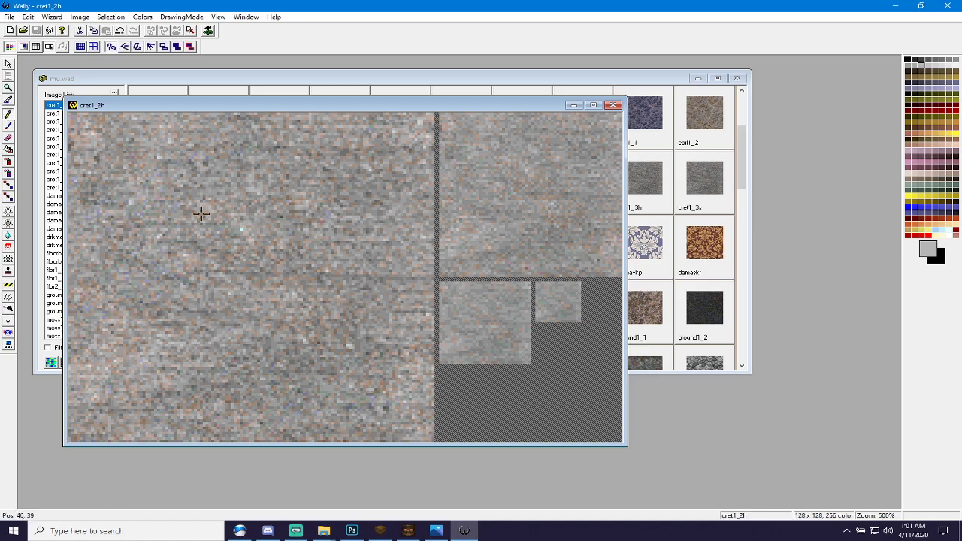
click(240, 229)
key(ctrl+s)
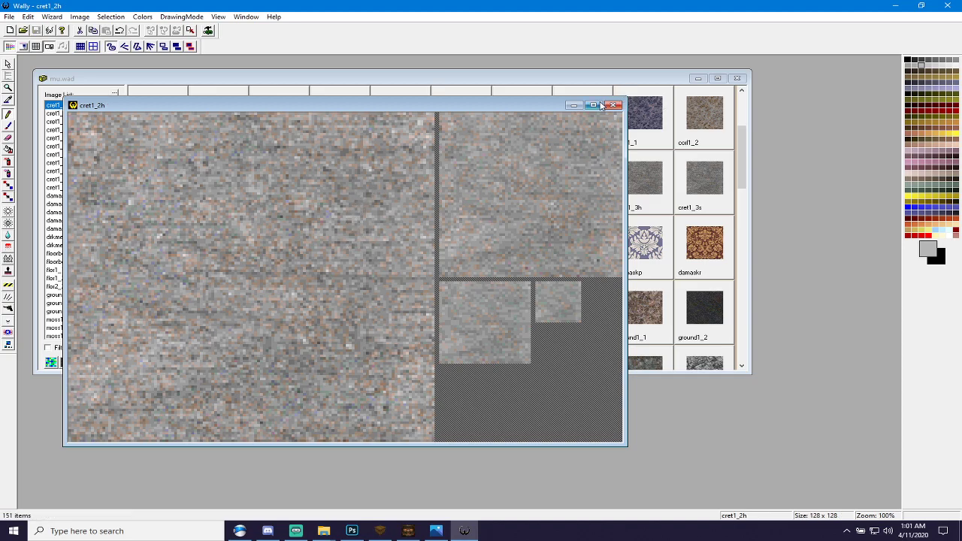
click(614, 105)
Reopen the cret1_2 and cret1_2h textures one after the other to check their appearance, closing each one.
double_click(404, 181)
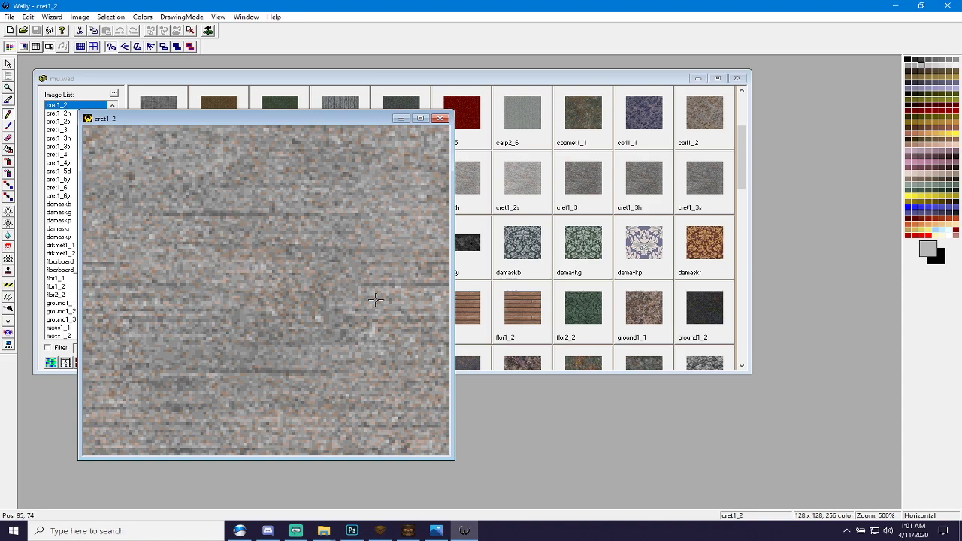
click(440, 119)
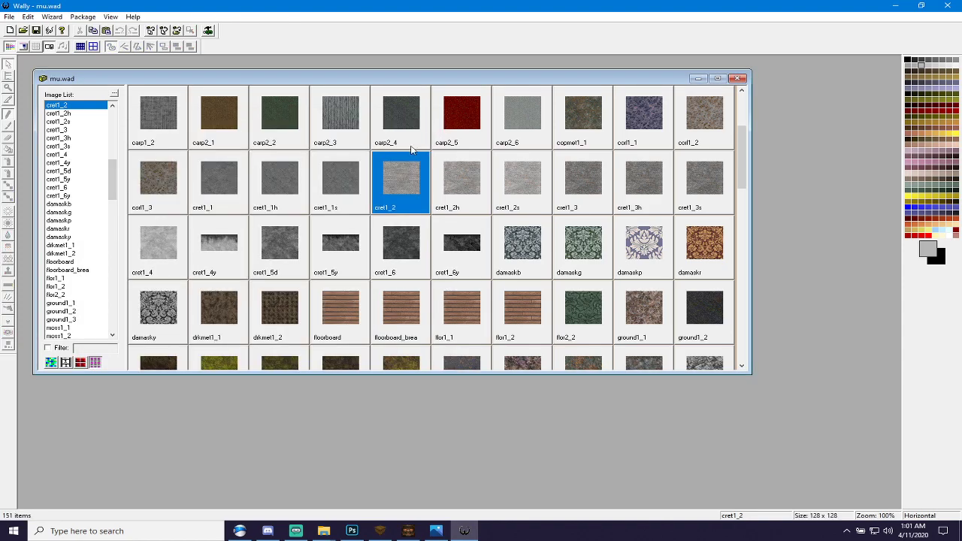
double_click(463, 183)
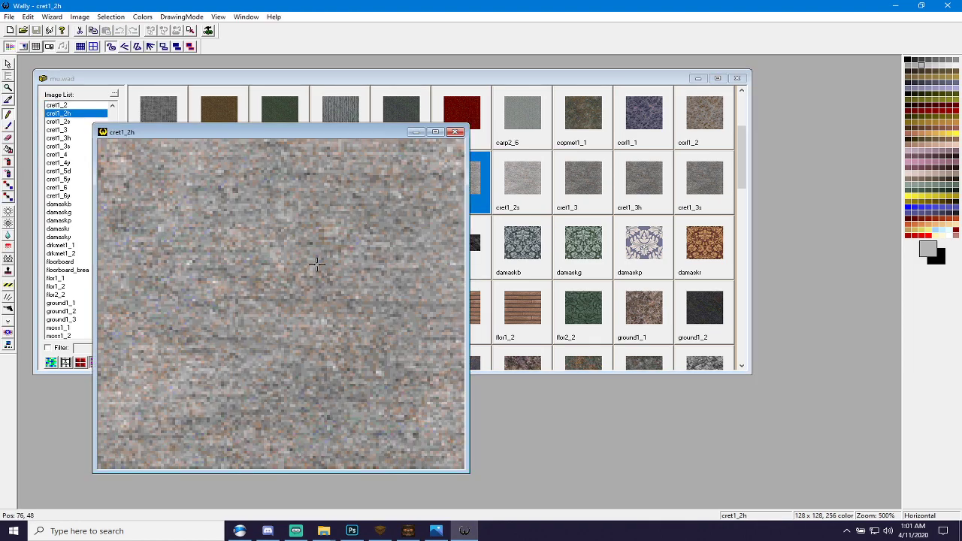
click(454, 132)
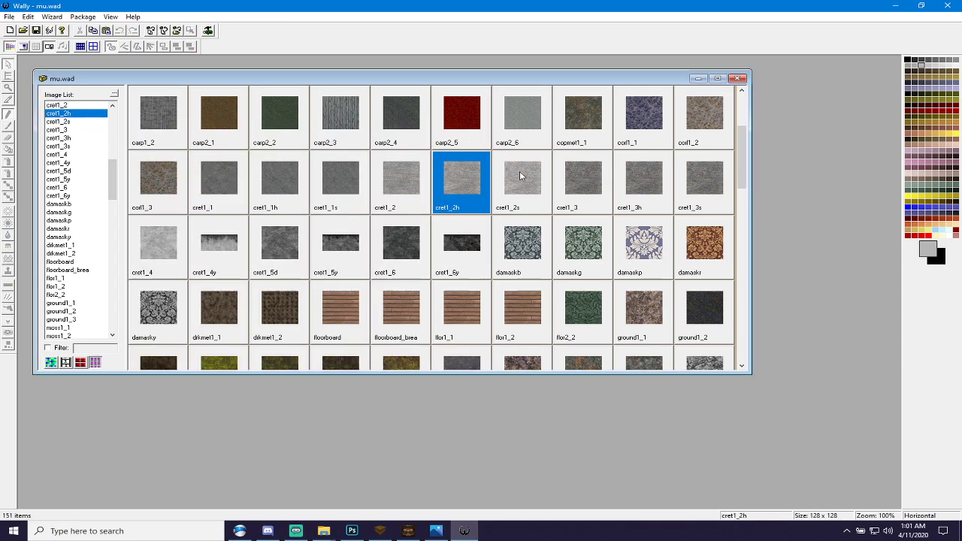
Open the cret1_2s texture and preview a brightness of -8 with contrast 0 on it.
double_click(520, 174)
click(79, 17)
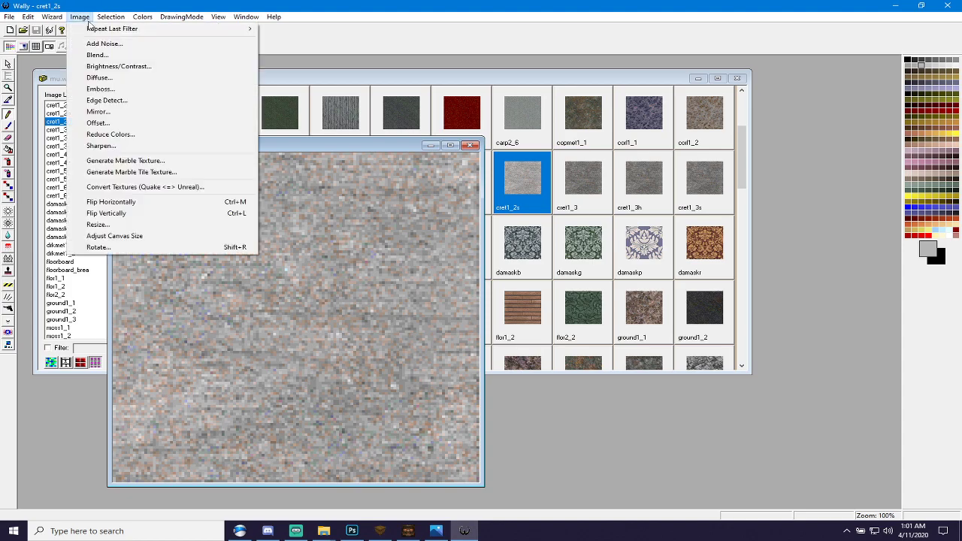
click(124, 68)
text(-8)
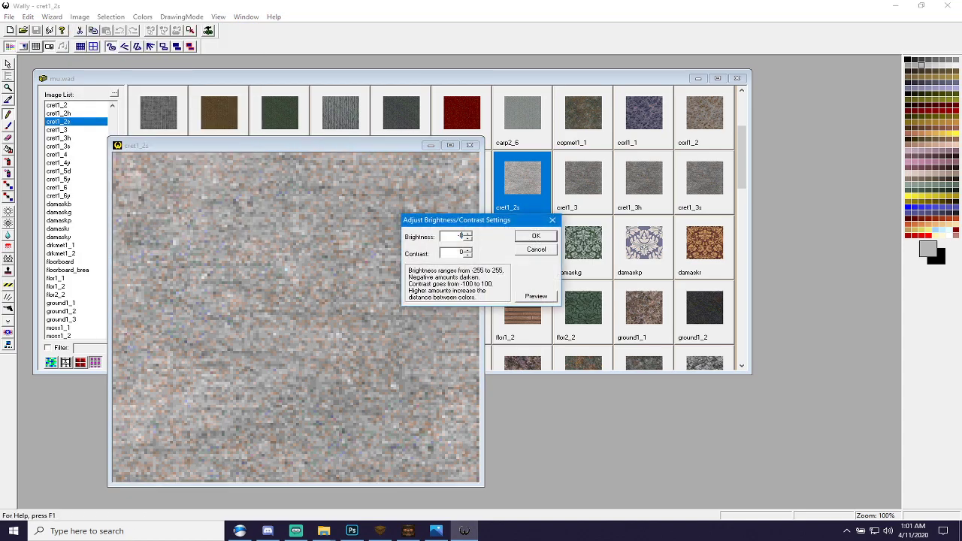
key(Tab)
click(531, 297)
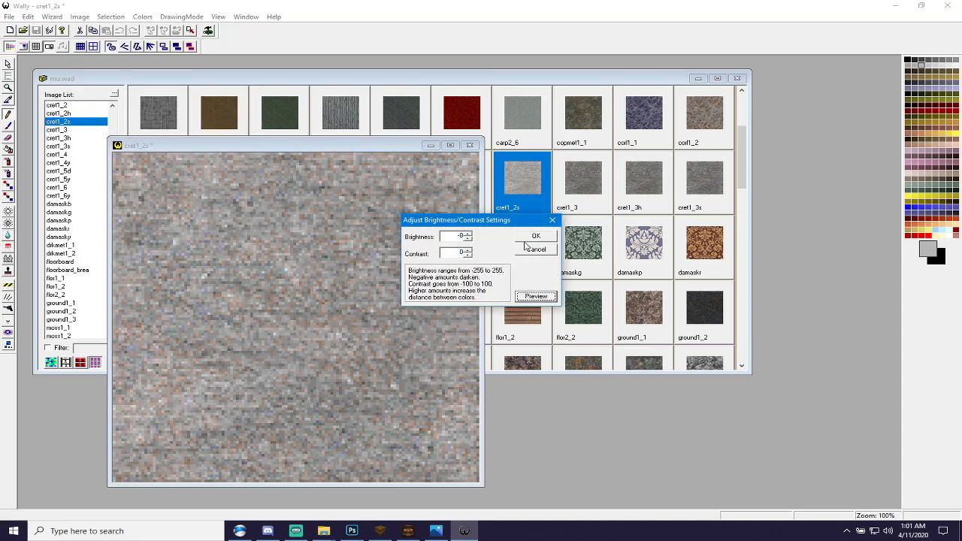
Apply the brightness reduction to the cret1_2s texture and close its image window.
click(529, 242)
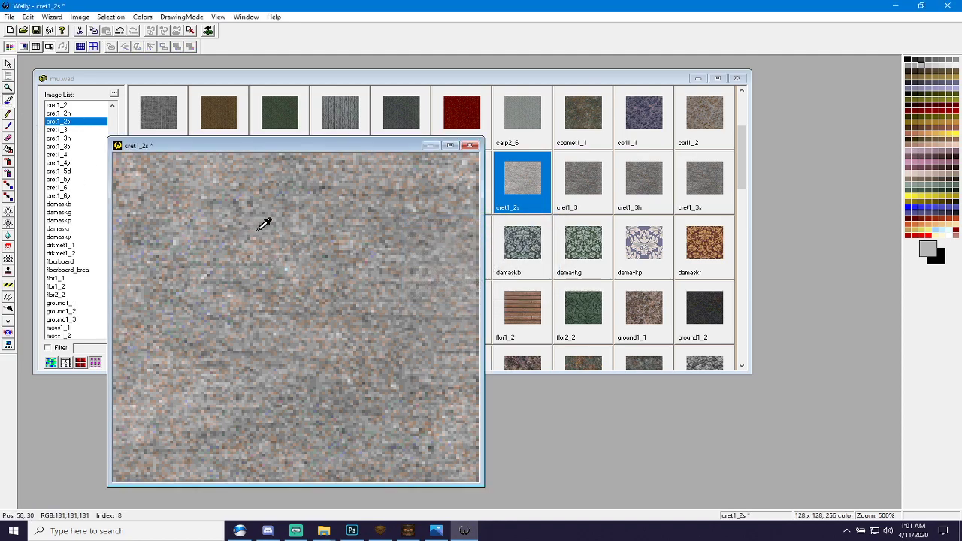
click(8, 114)
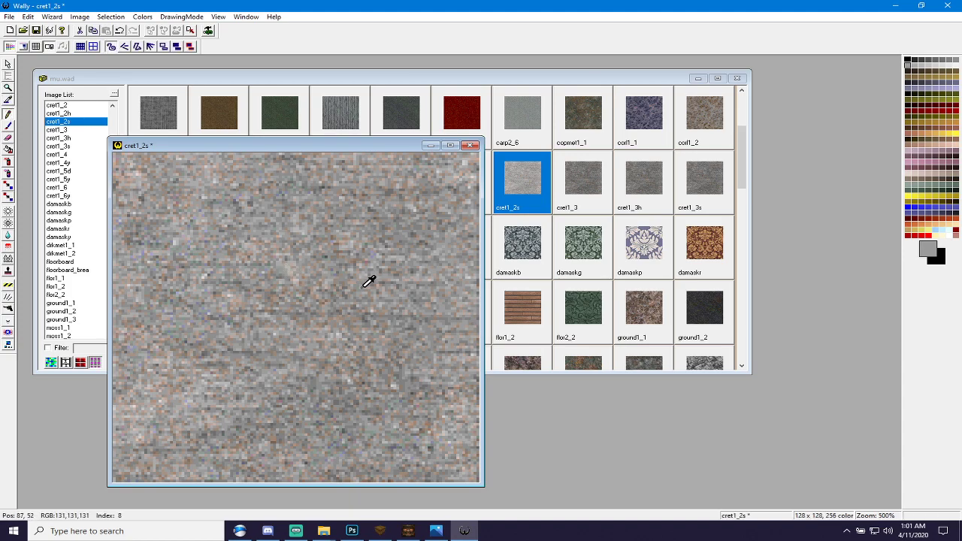
click(471, 145)
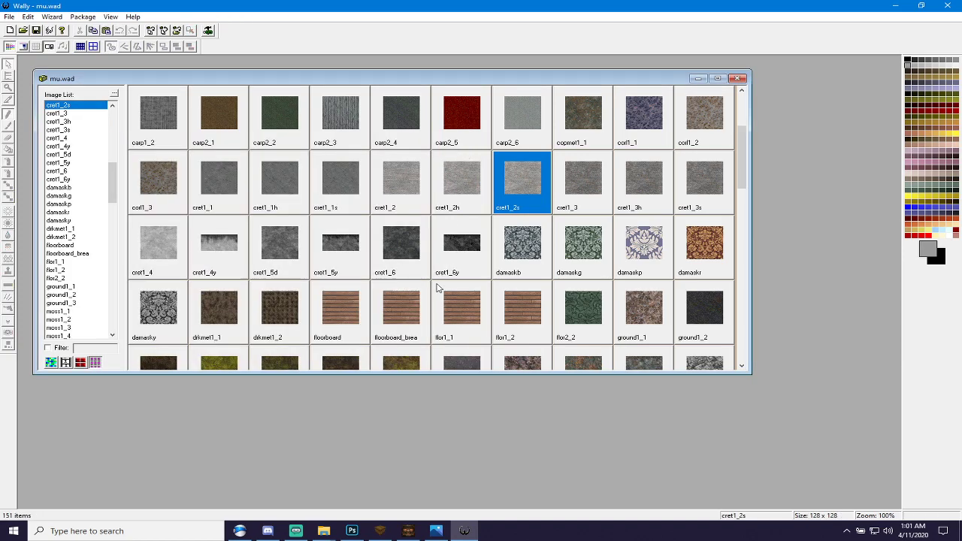
Open the cret1_4 texture, darken it with a negative Brightness/Contrast adjustment, and close its image window.
double_click(161, 247)
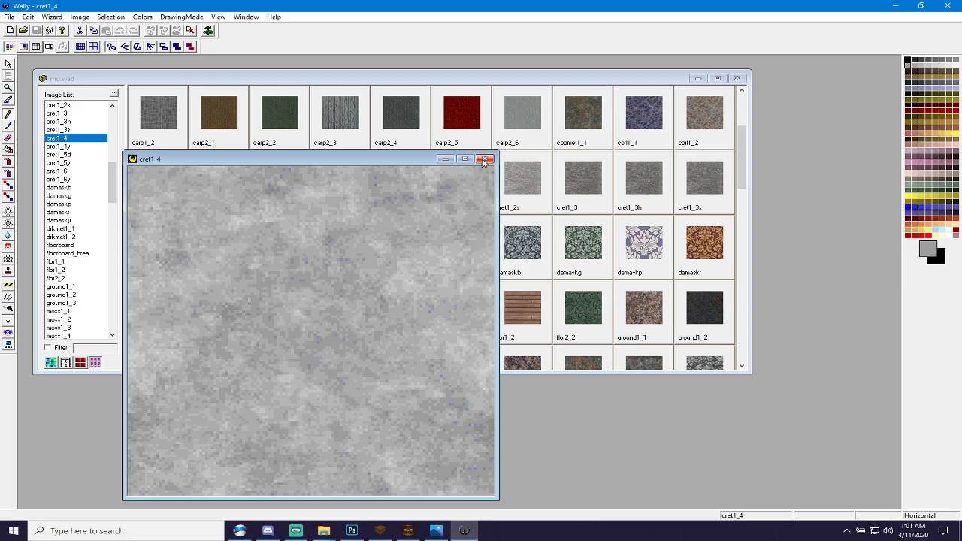
click(80, 17)
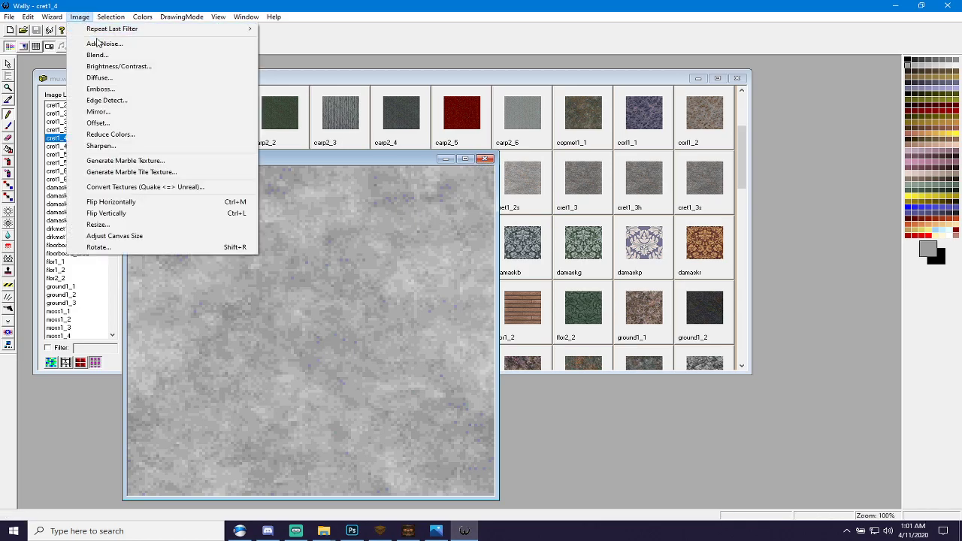
click(105, 66)
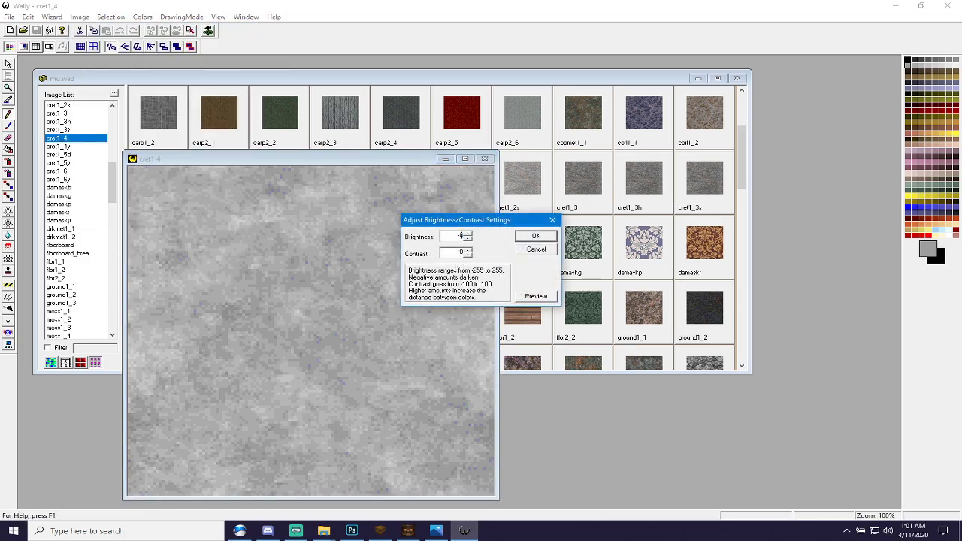
click(535, 296)
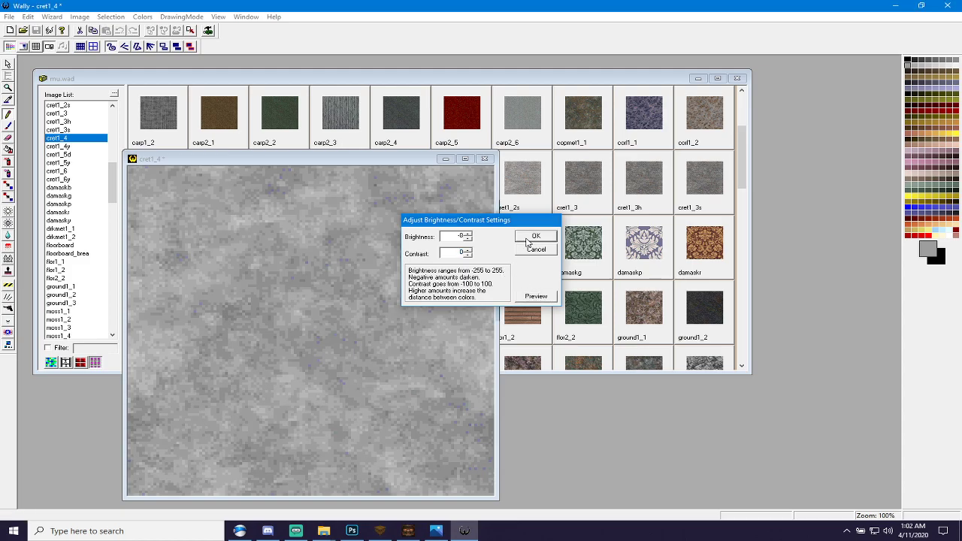
click(535, 236)
click(485, 158)
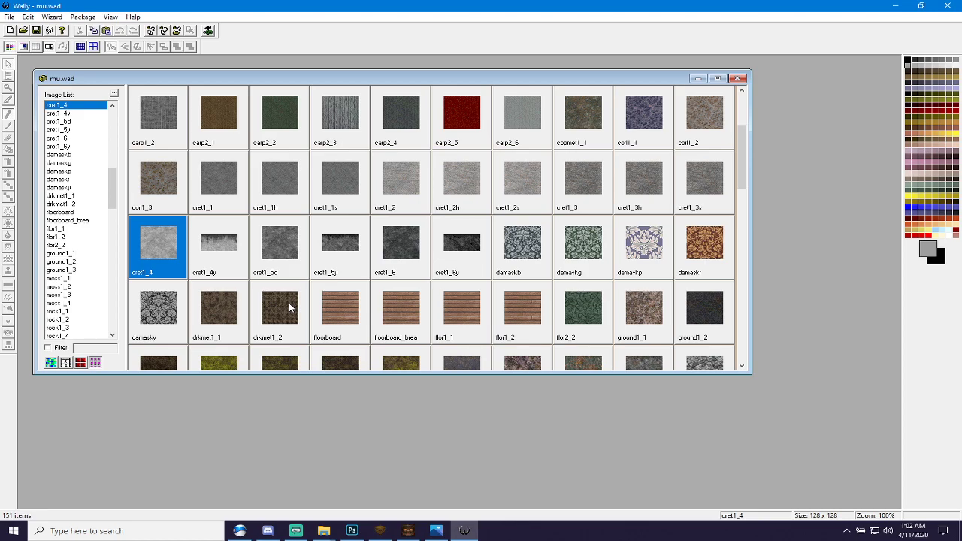
Look over the other textures in mu.wad, then save and close the package and exit the texture editor.
drag(742, 160, 740, 288)
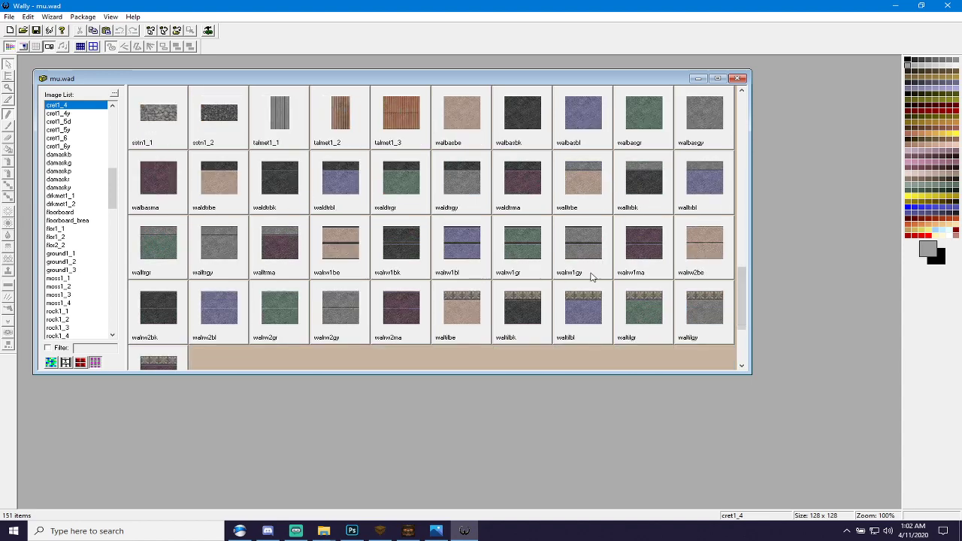
drag(742, 323, 741, 232)
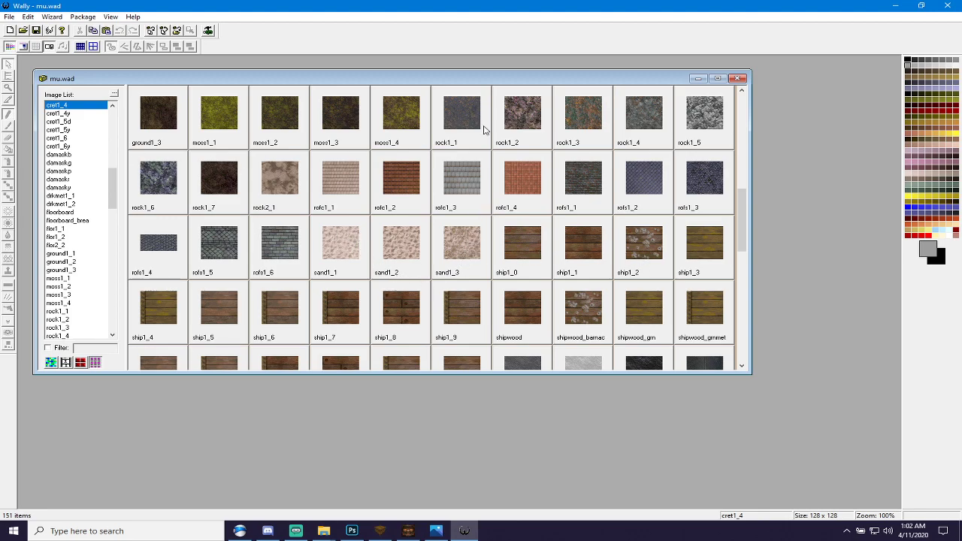
drag(741, 225, 756, 189)
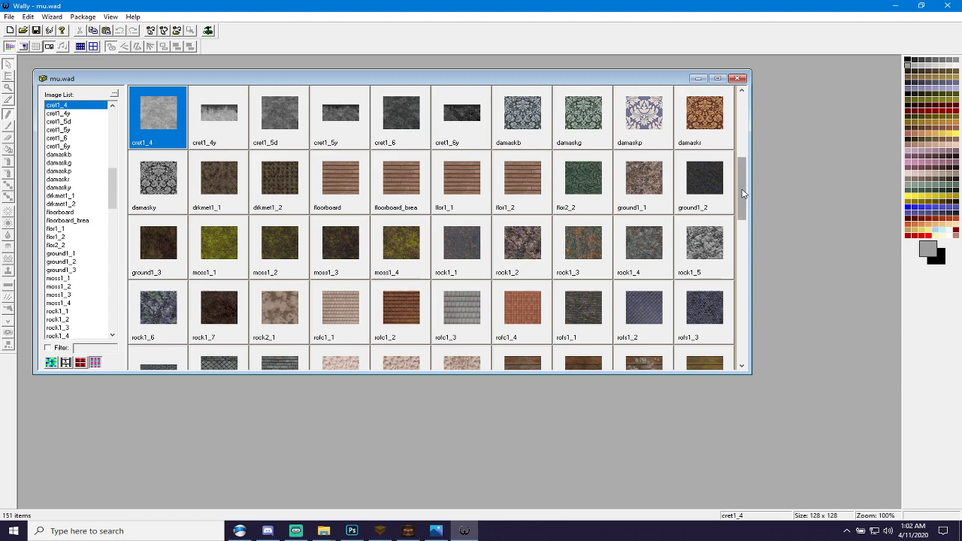
drag(745, 192, 751, 164)
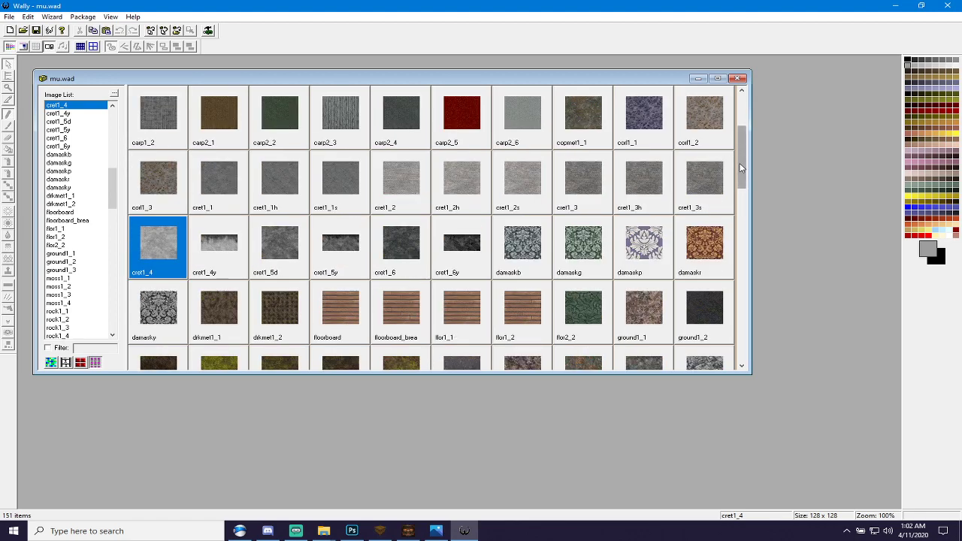
drag(741, 167, 740, 130)
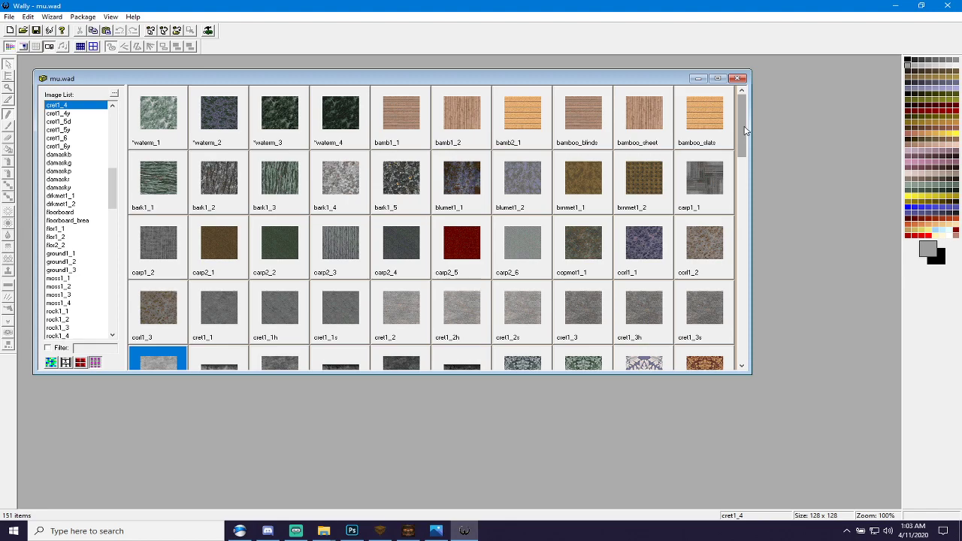
drag(744, 131, 739, 183)
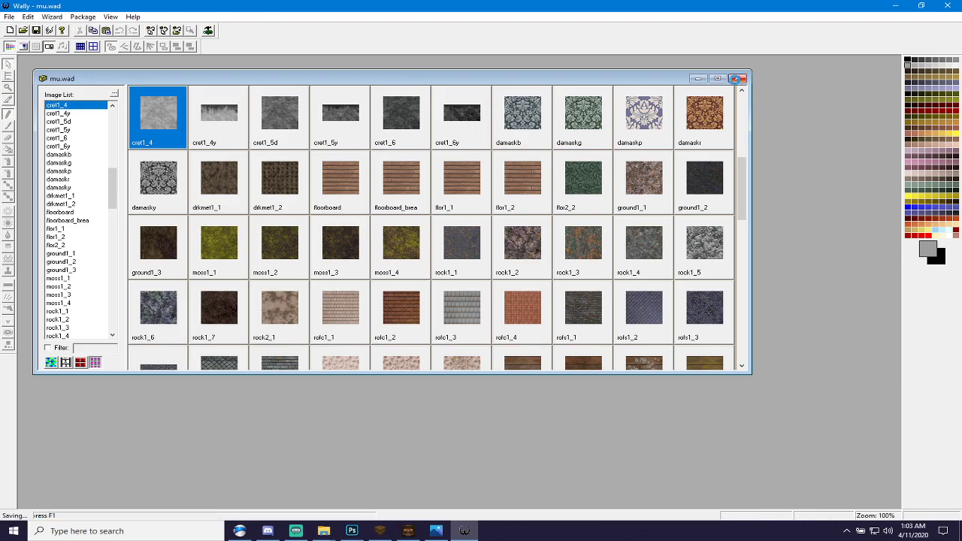
click(737, 78)
click(947, 5)
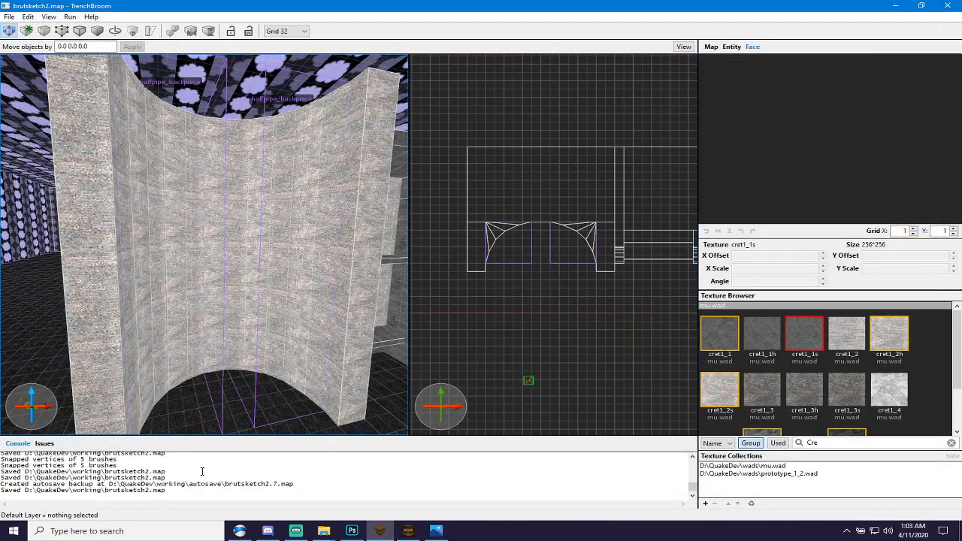
Save brutsketch2.map in TrenchBroom and reload all texture collections.
click(407, 530)
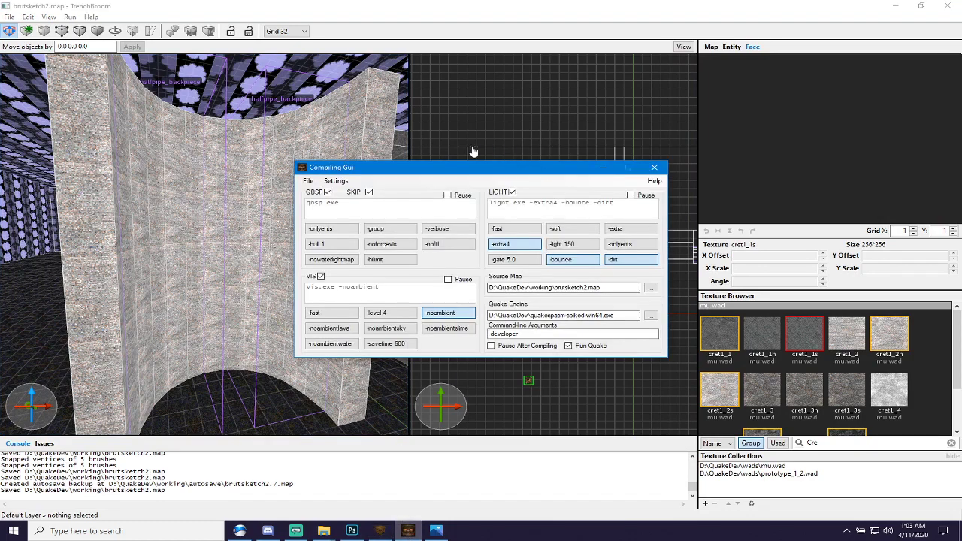
click(407, 530)
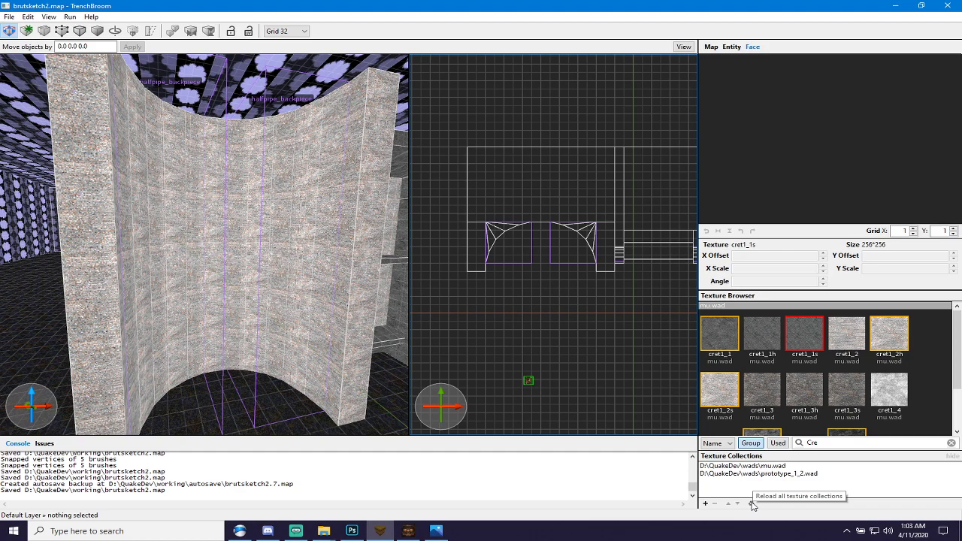
key(ctrl+s)
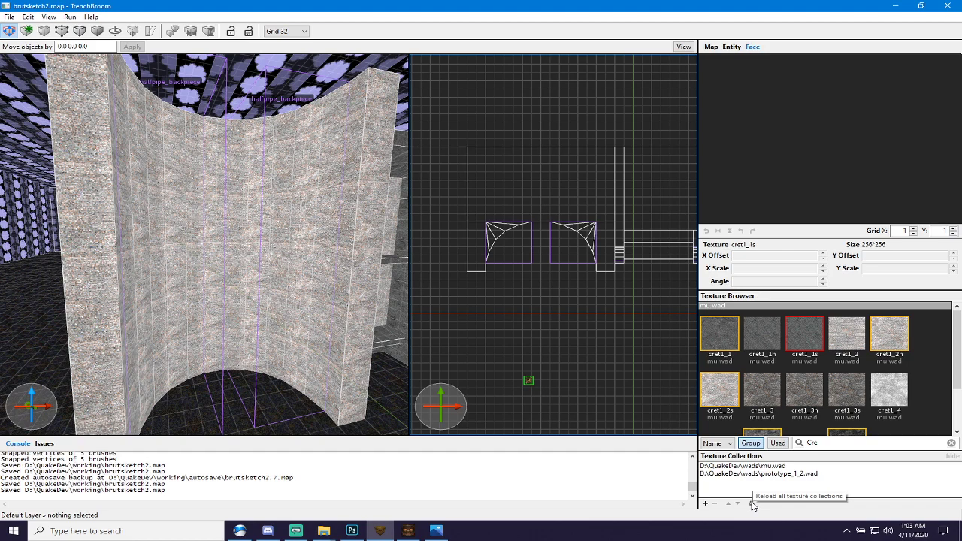
click(751, 504)
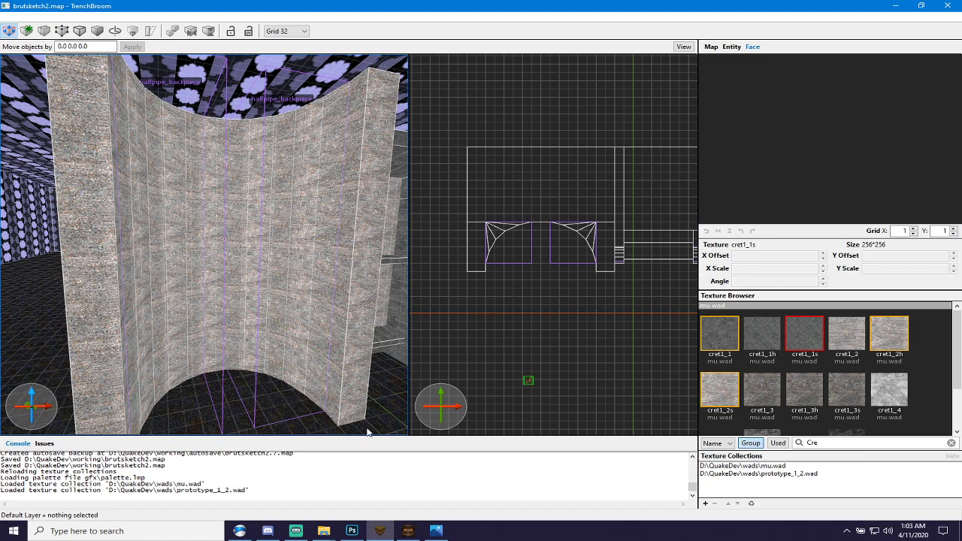
Save brutsketch2.map again, then compile it in Compiling Gui with the current settings and run it in Quake.
click(409, 532)
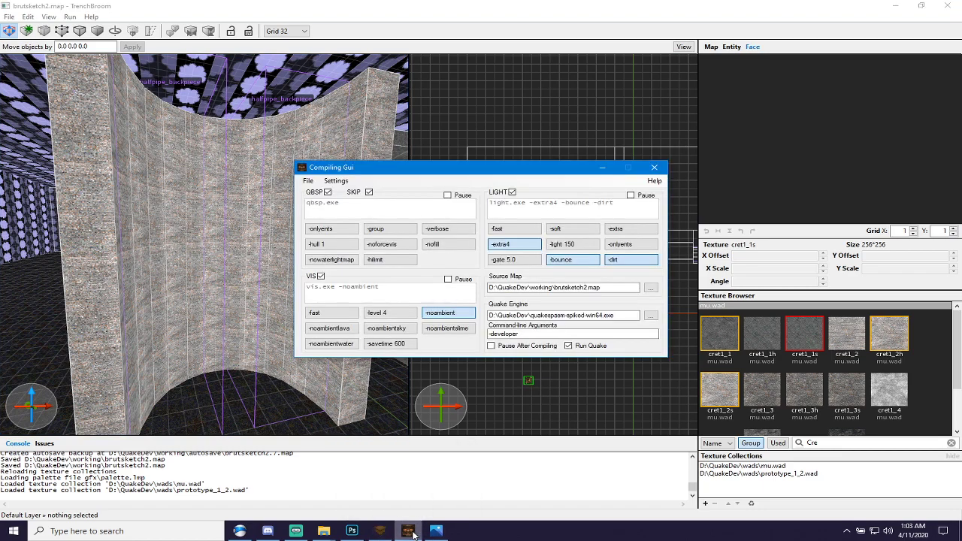
click(424, 4)
key(ctrl+s)
key(ctrl+s)
key(ctrl+s)
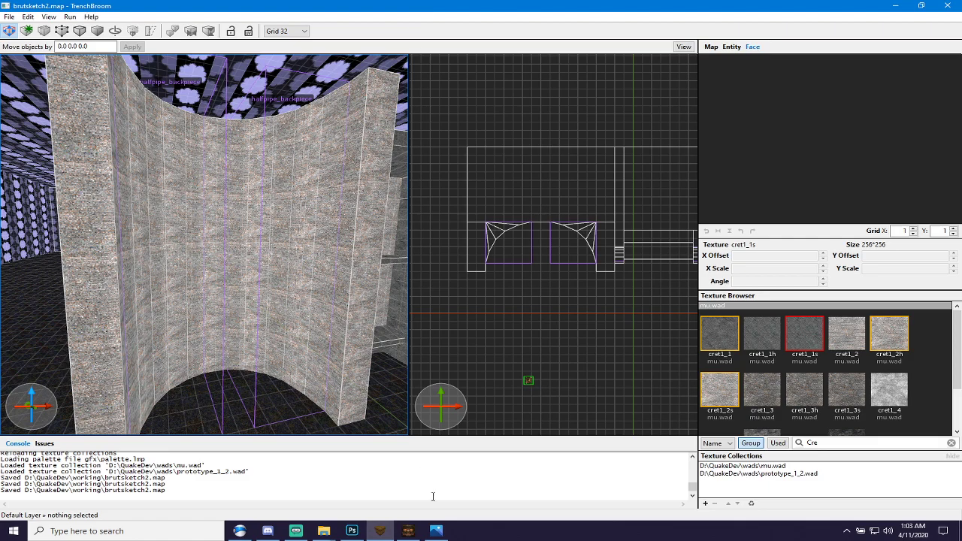
click(422, 534)
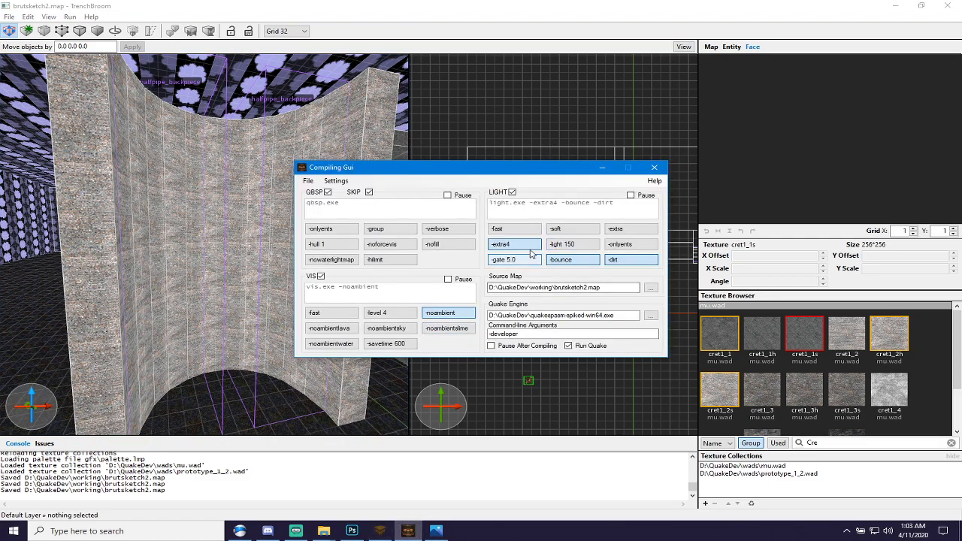
key(F5)
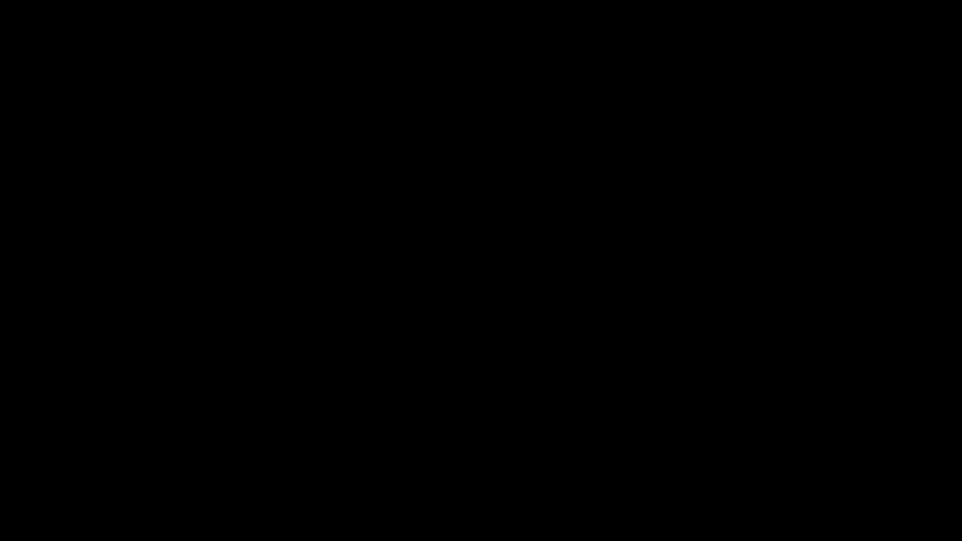
Walk around the compiled map in Quake and examine the concrete textures on the half-pipe wall and curved surfaces, near and far.
key(w)
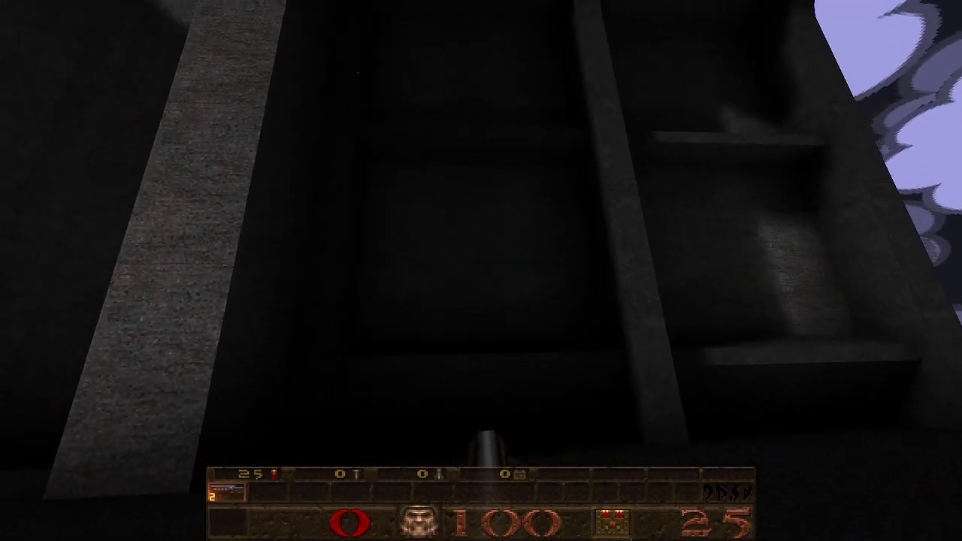
key(d)
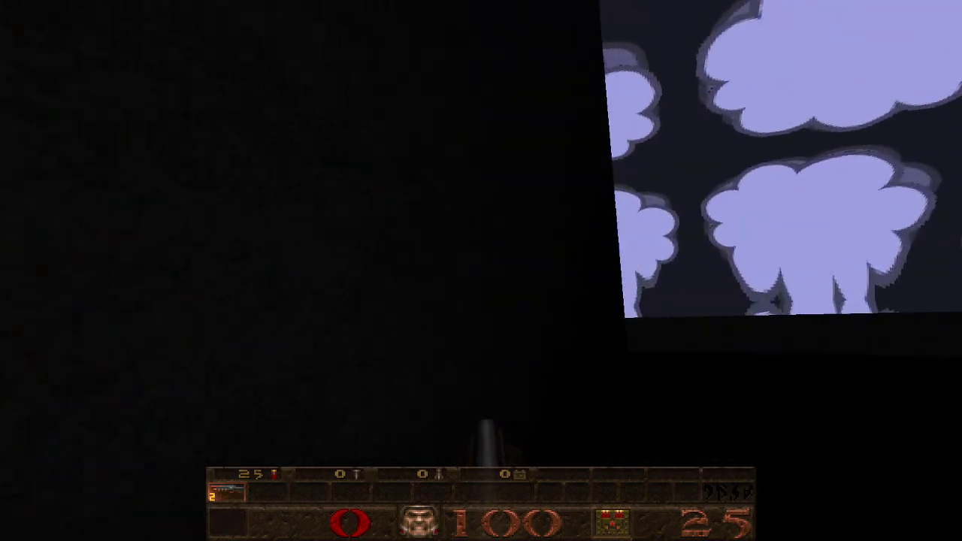
key(w)
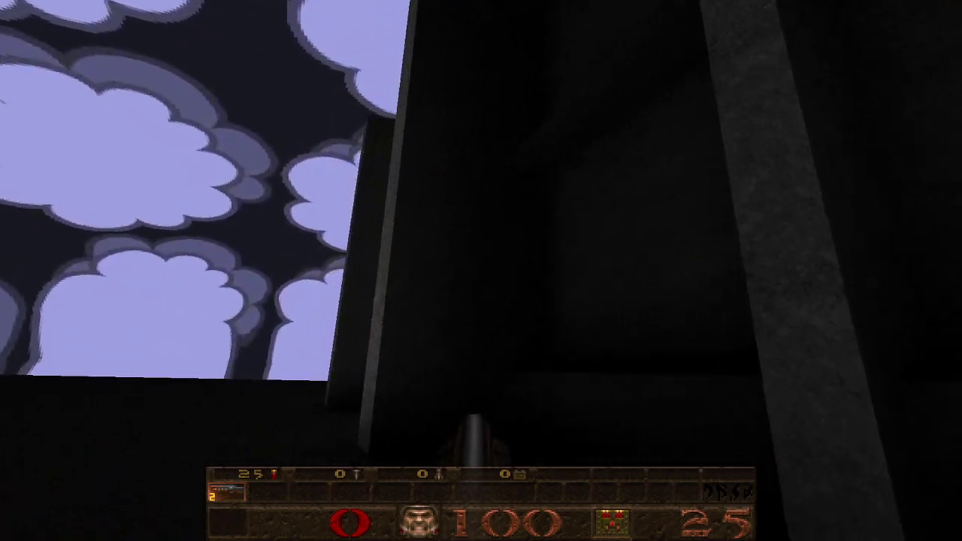
key(w)
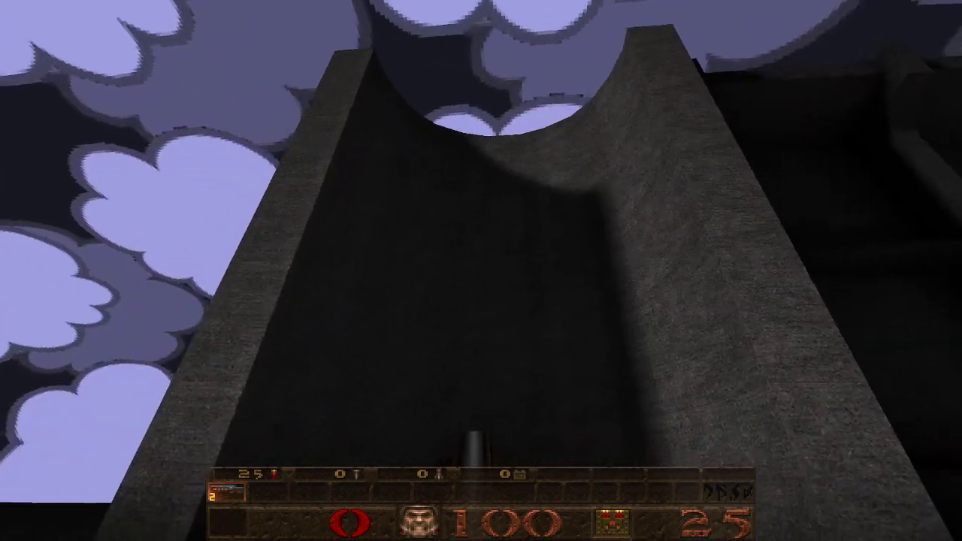
key(a)
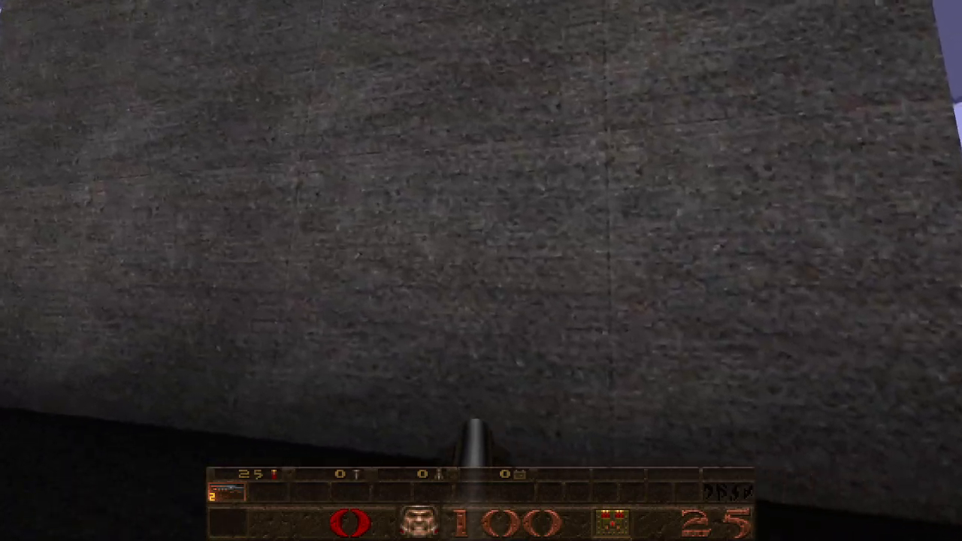
key(s)
key(w)
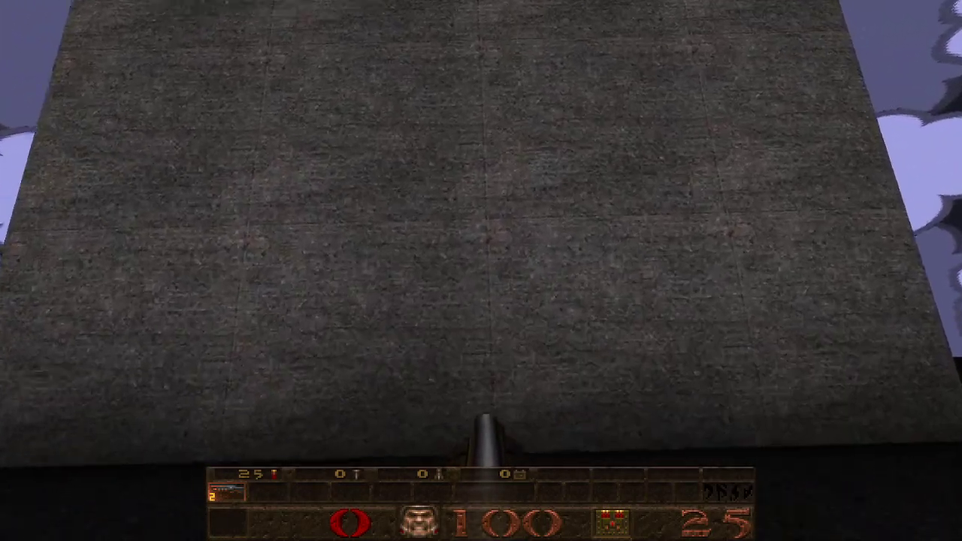
key(s)
key(w)
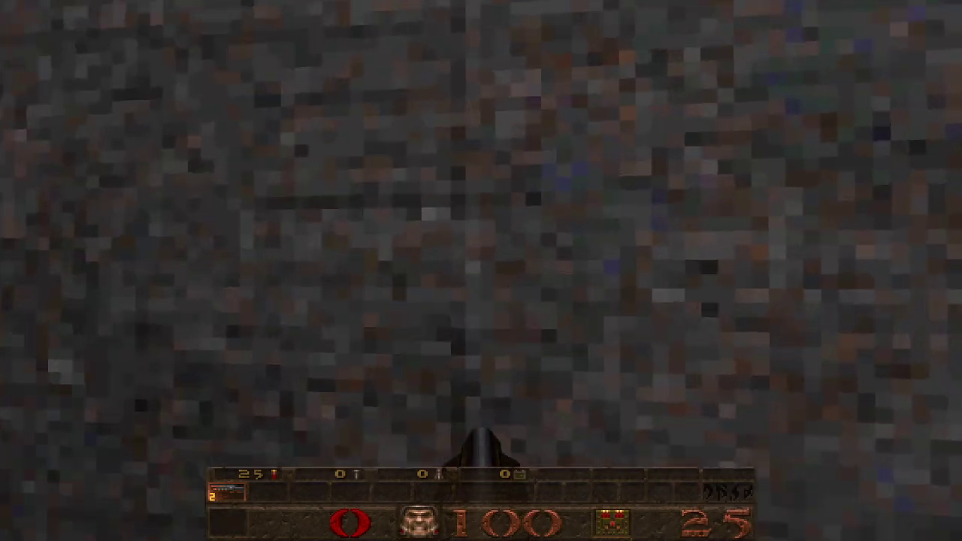
key(s)
key(s)
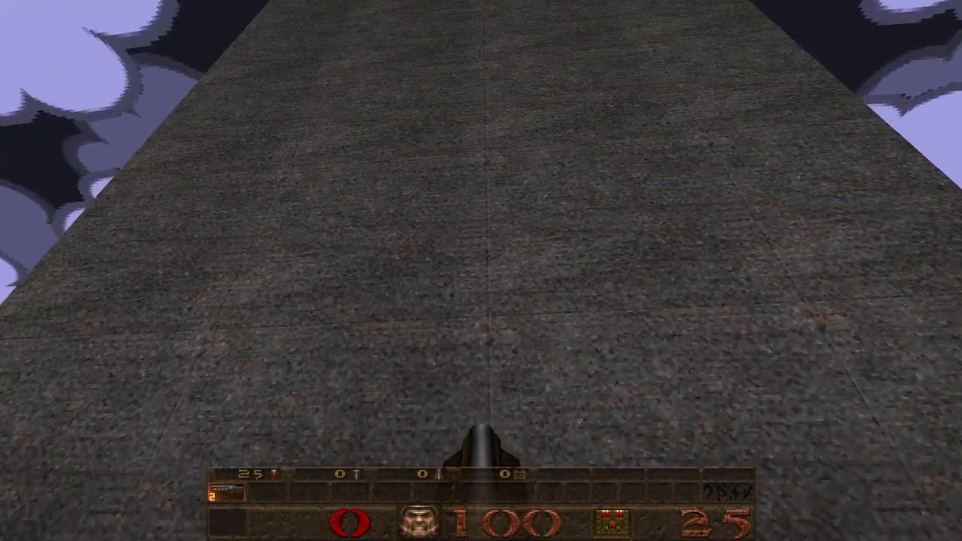
key(w)
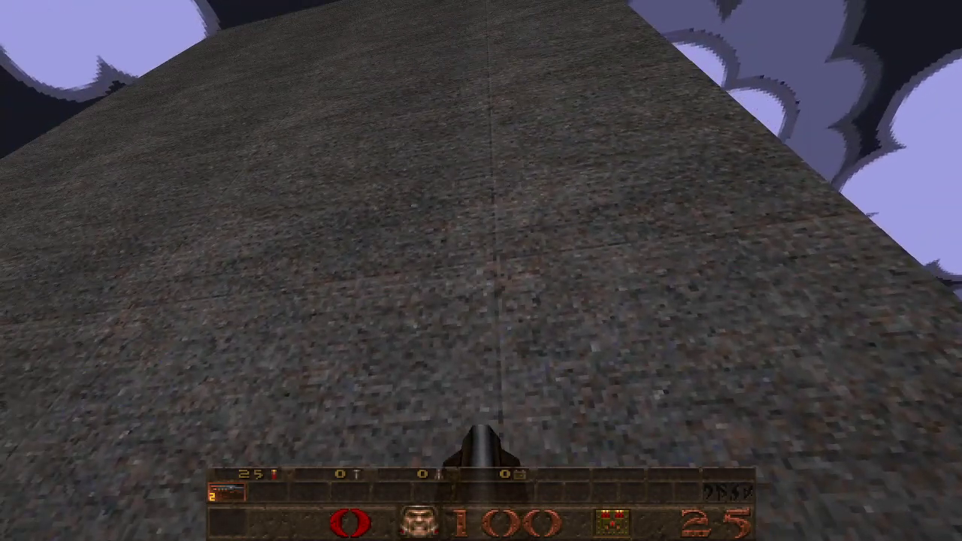
key(s)
key(w)
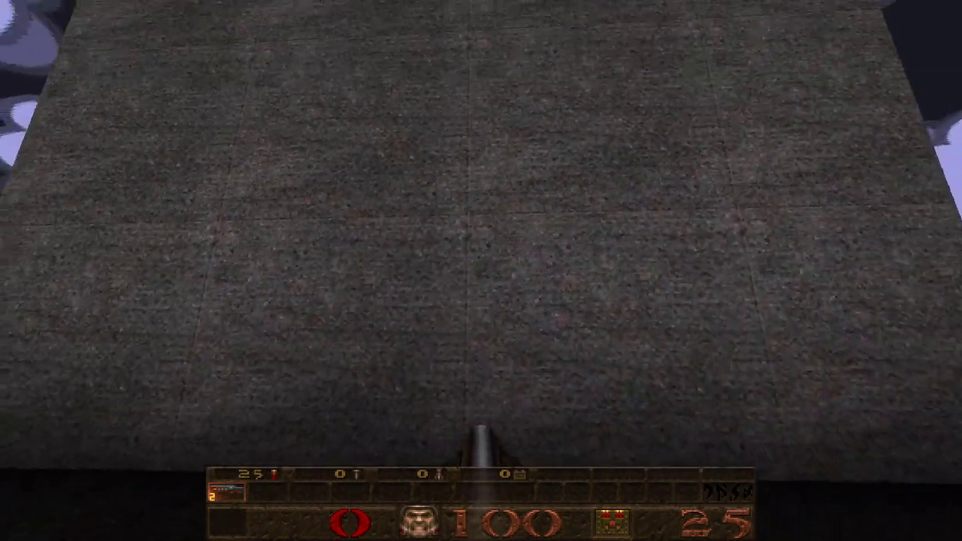
key(w)
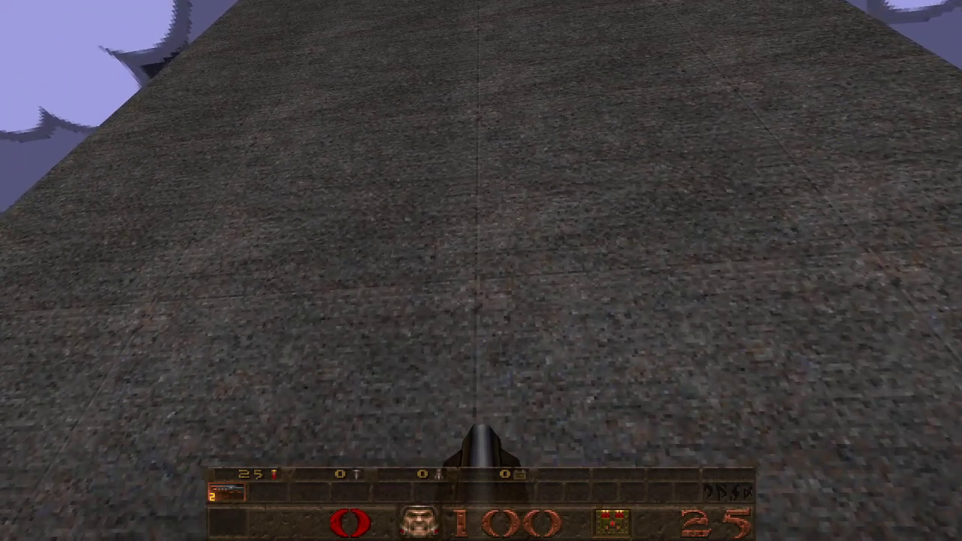
key(w)
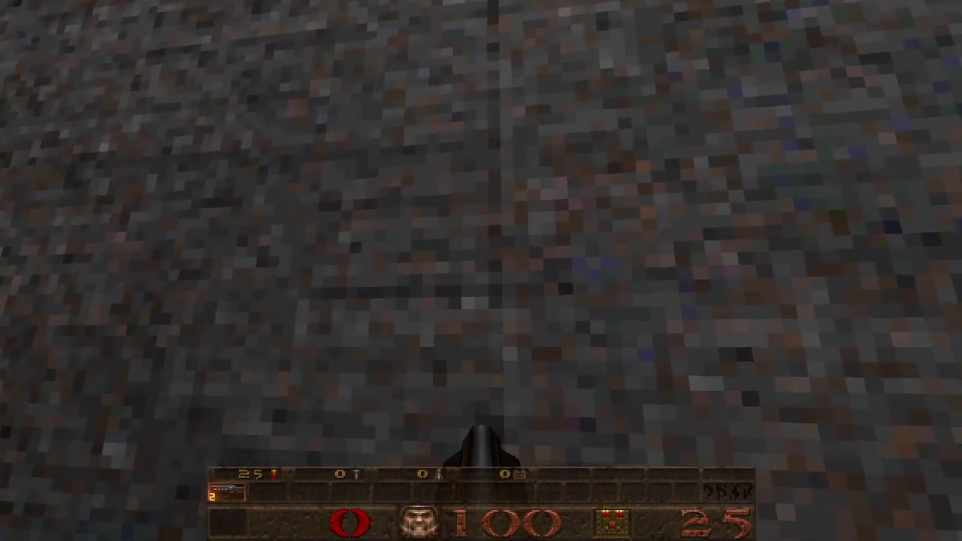
Examine the concrete textures on the half-pipe and in the shaded niches of the ribbed wall, firing three test shots inside.
key(s)
key(s)
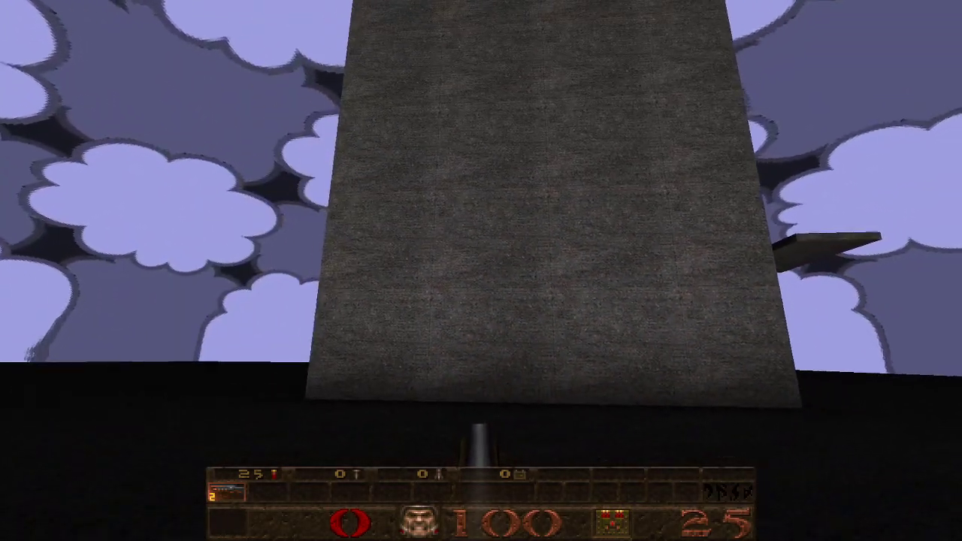
key(d)
key(w)
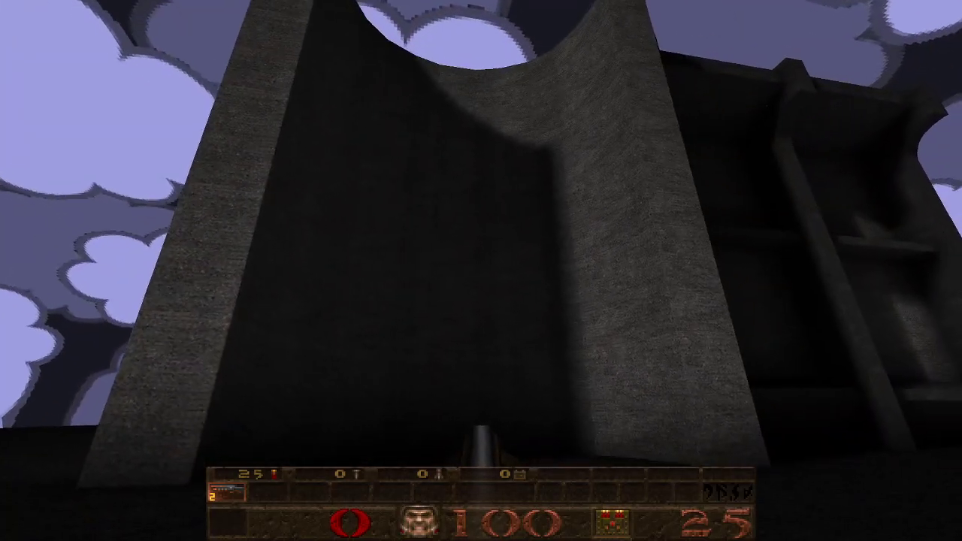
key(w)
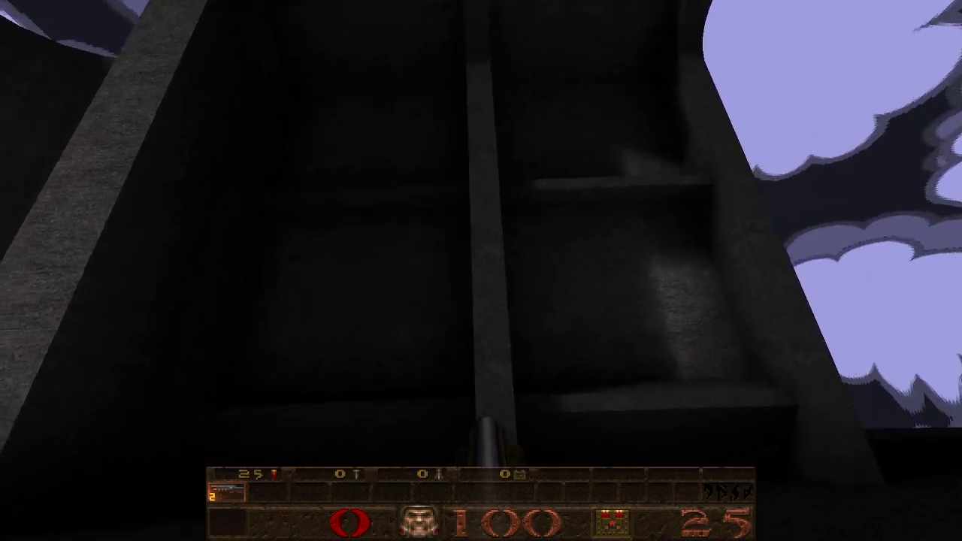
key(s)
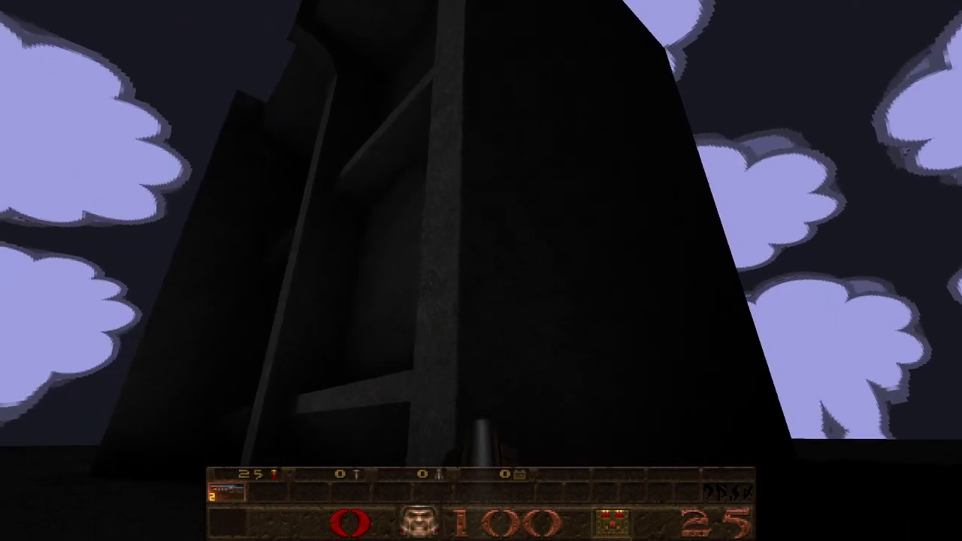
key(w)
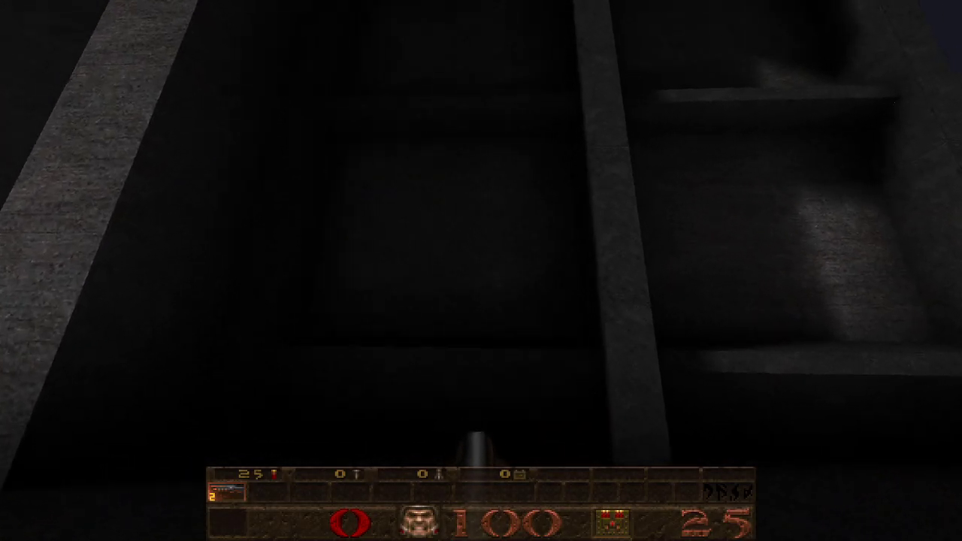
key(d)
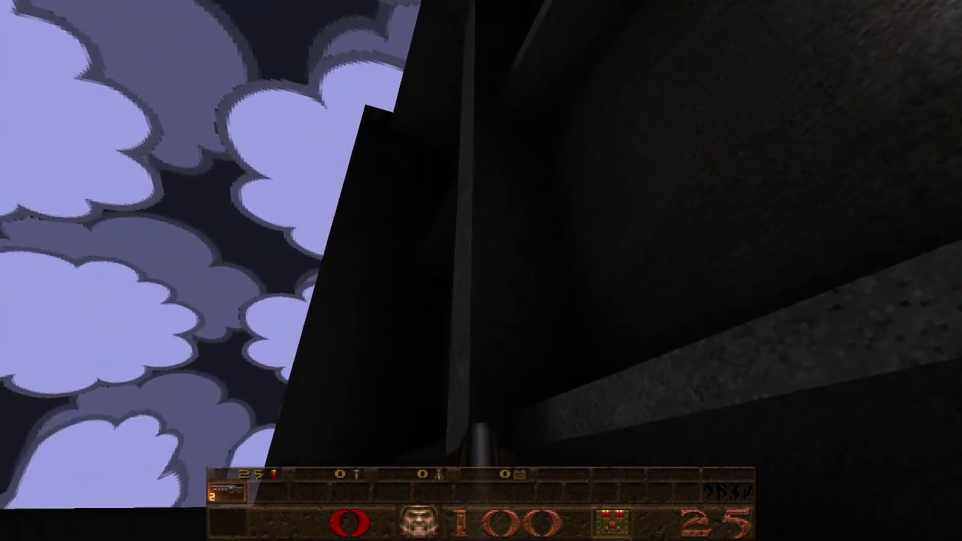
key(w)
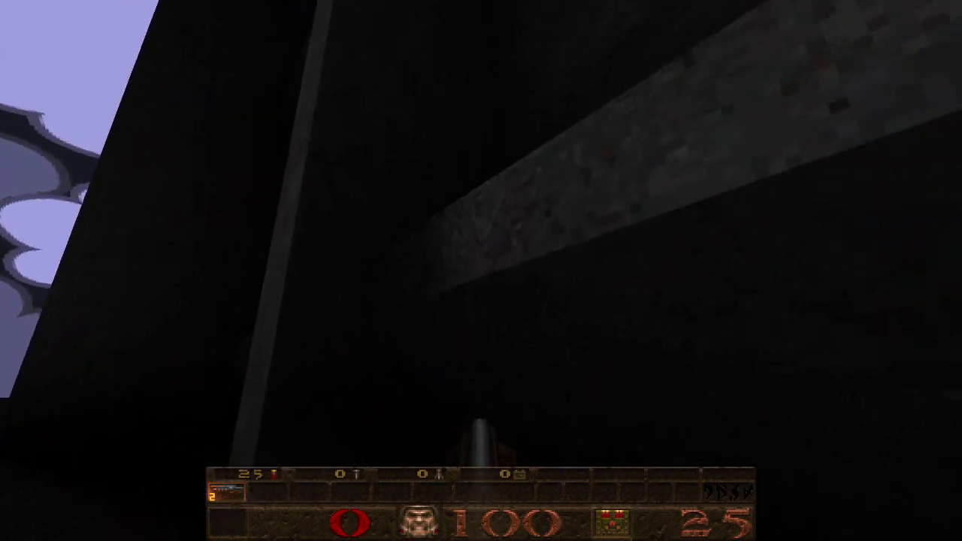
click(481, 270)
click(481, 270)
click(481, 270)
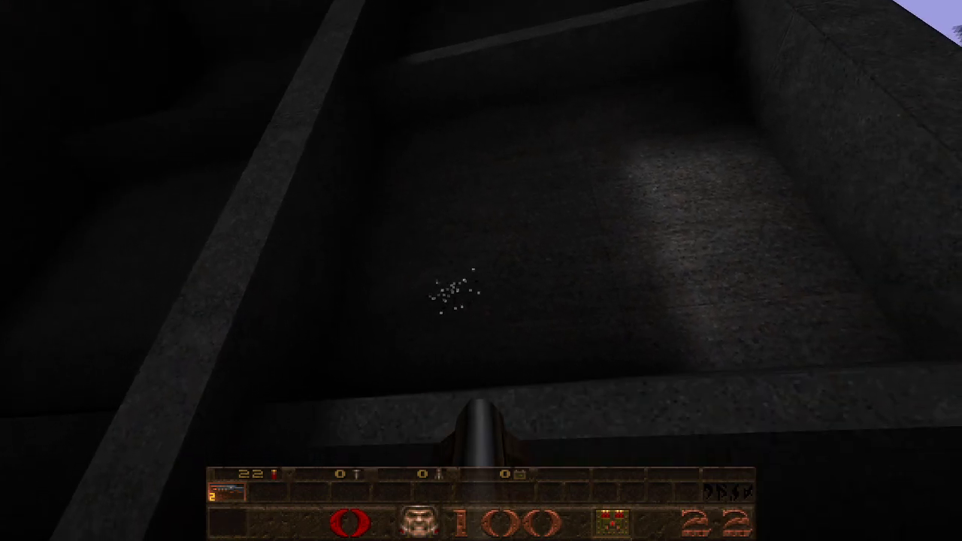
Back away along the structure and compare the concrete on the half-pipe and the ribbed wall from a distance.
key(s)
key(a)
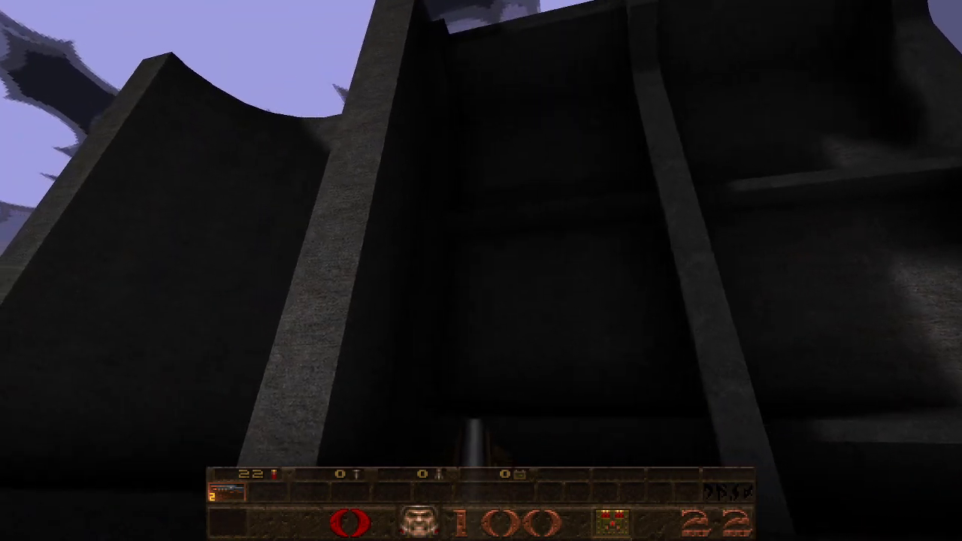
key(a)
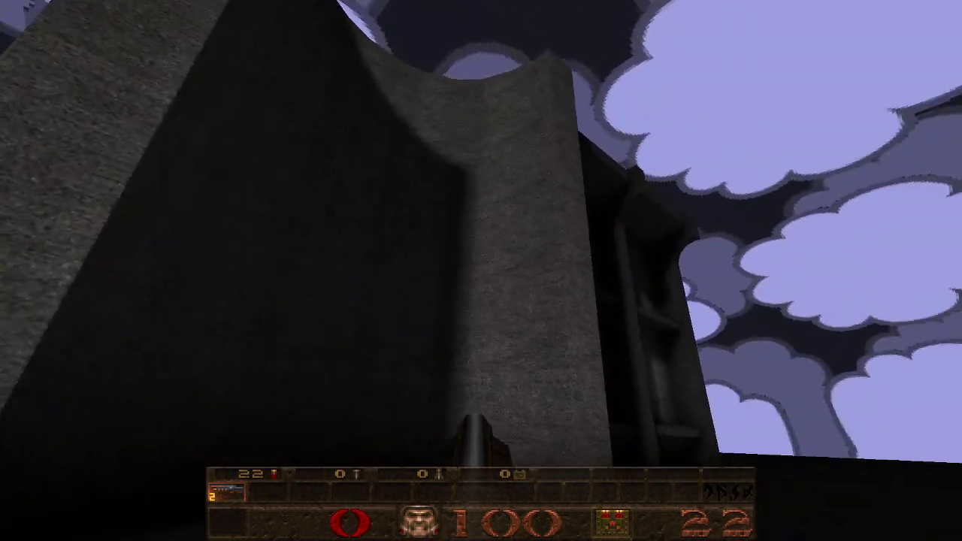
key(a)
key(d)
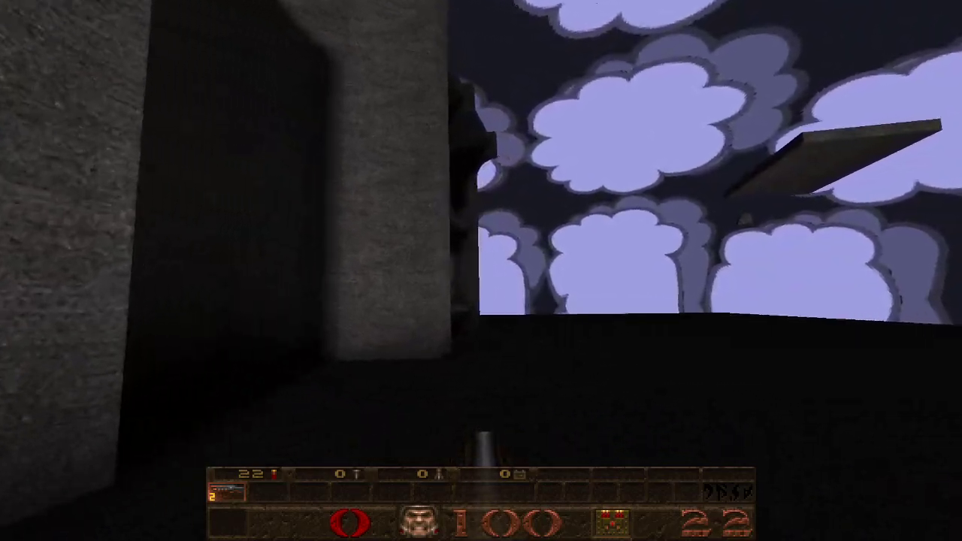
key(w)
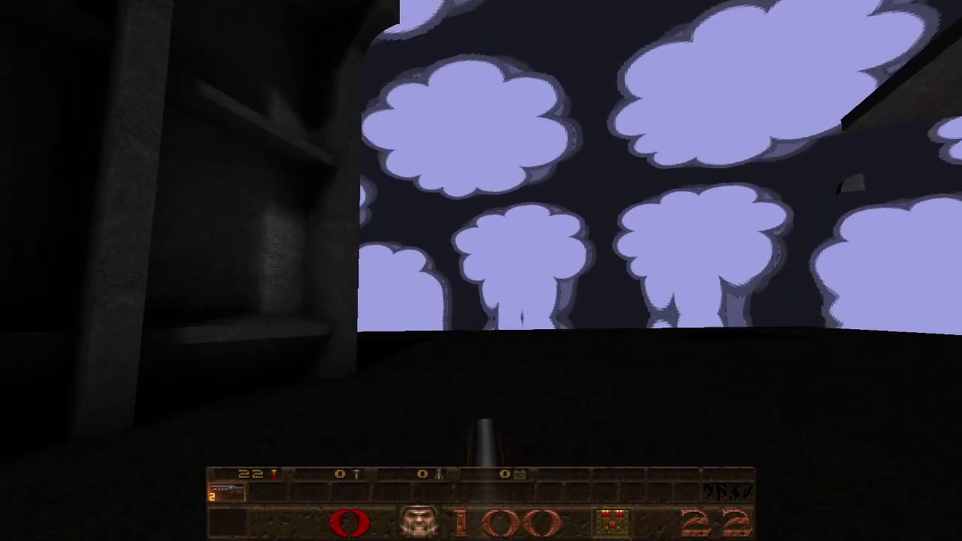
key(w)
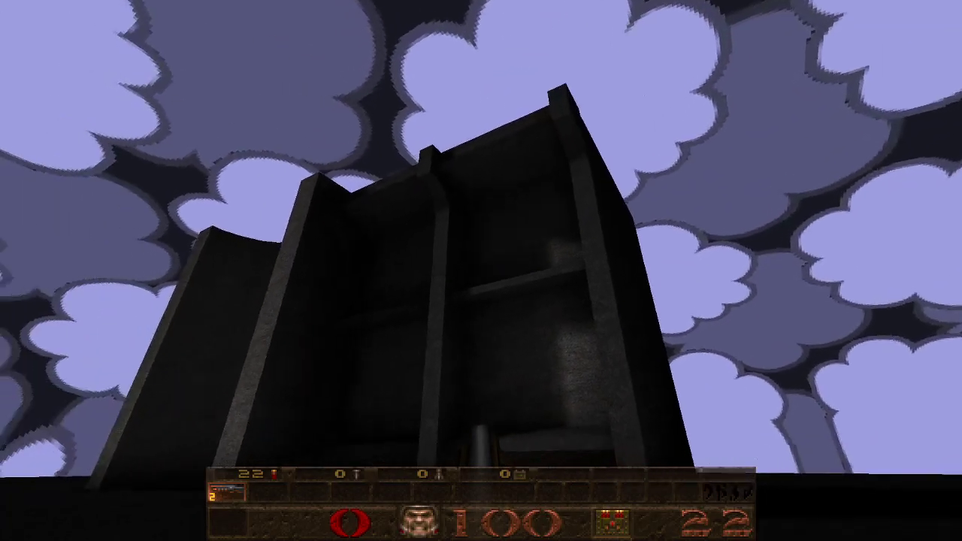
Turn on noclip and fly around the half-pipe and ribbed wall to inspect their upper concrete surfaces up to the roof.
key(n)
key(w)
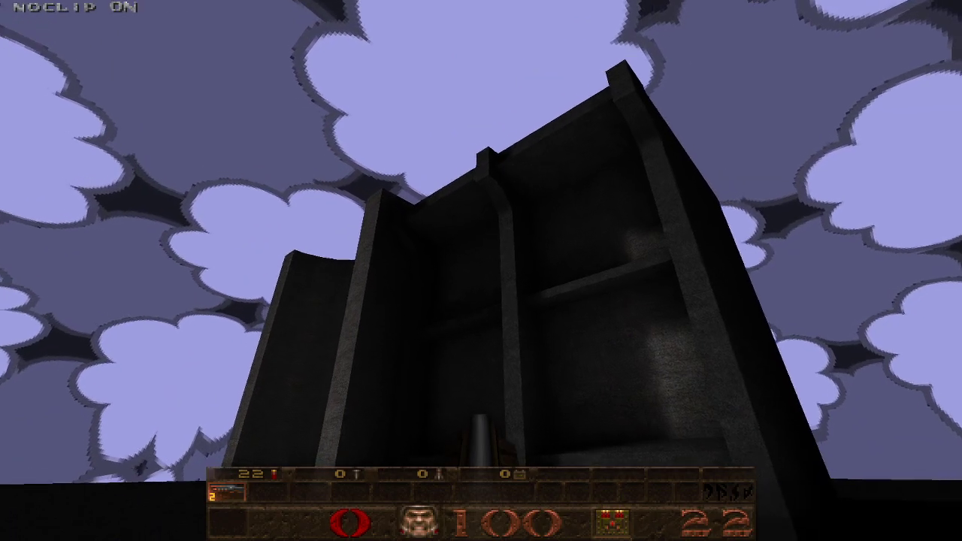
key(w)
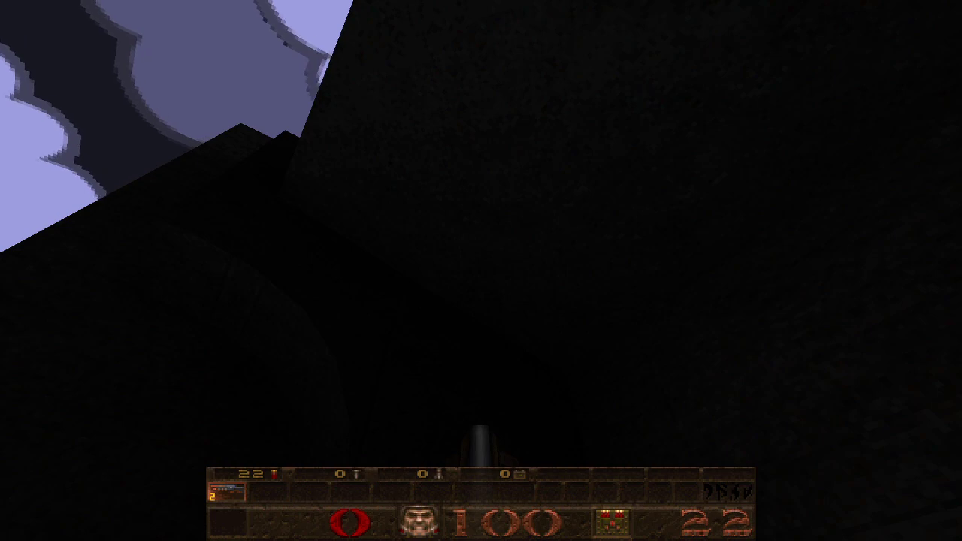
key(s)
key(w)
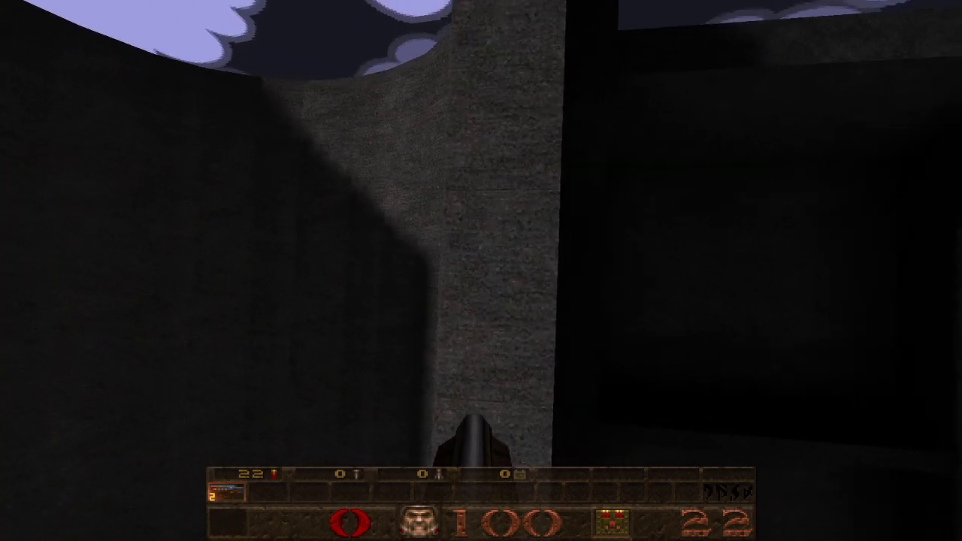
key(w)
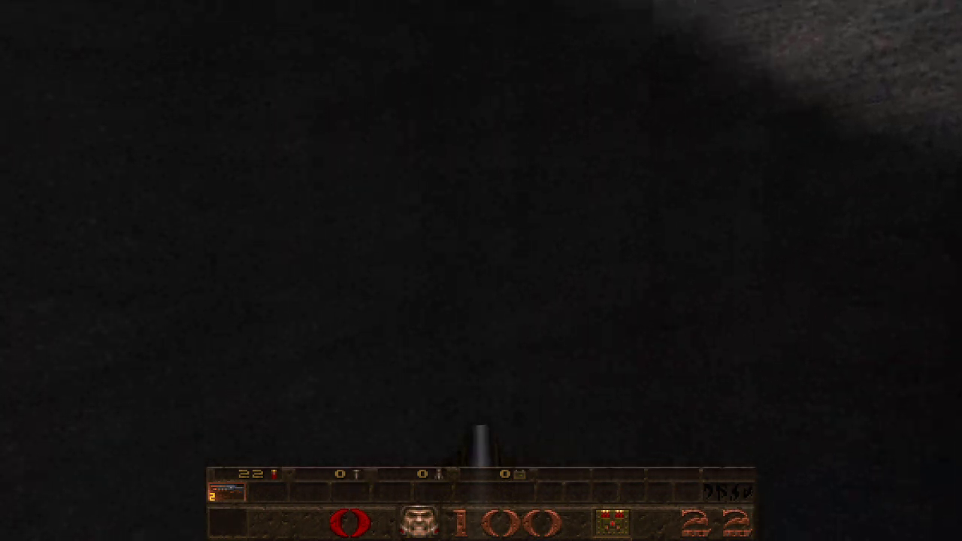
key(s)
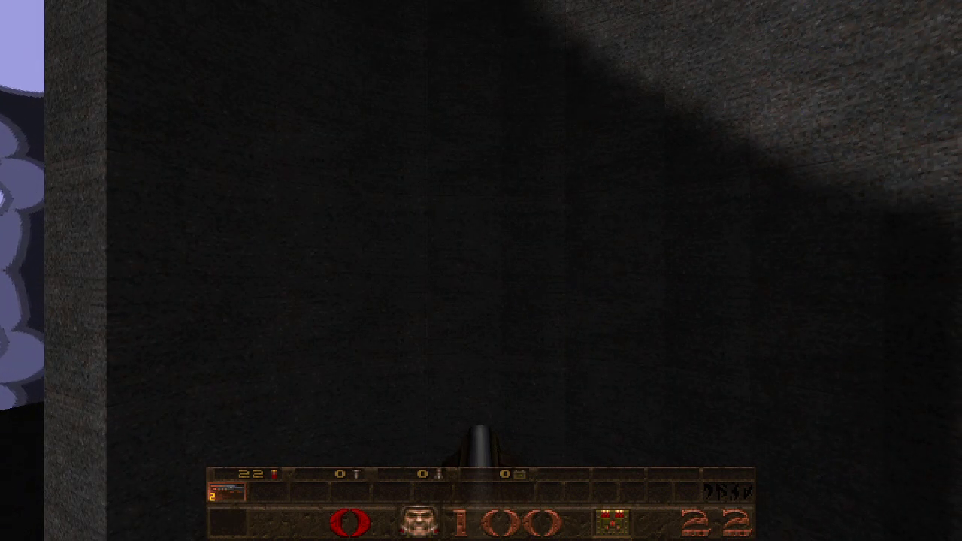
key(s)
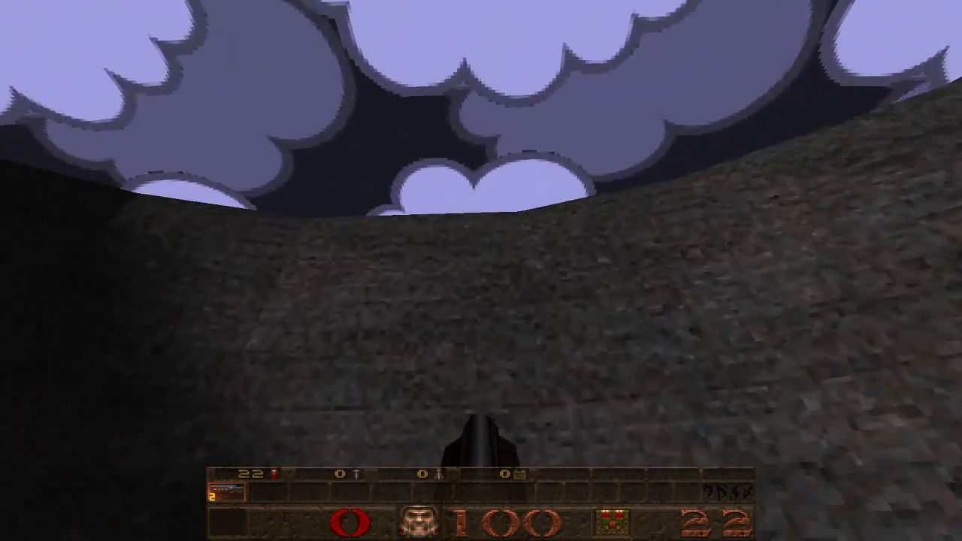
key(w)
key(d)
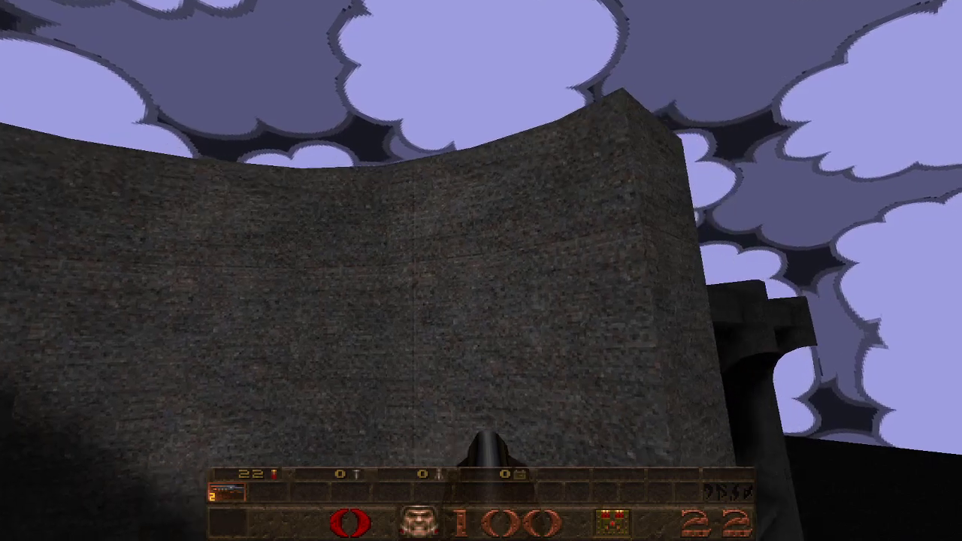
key(w)
key(w)
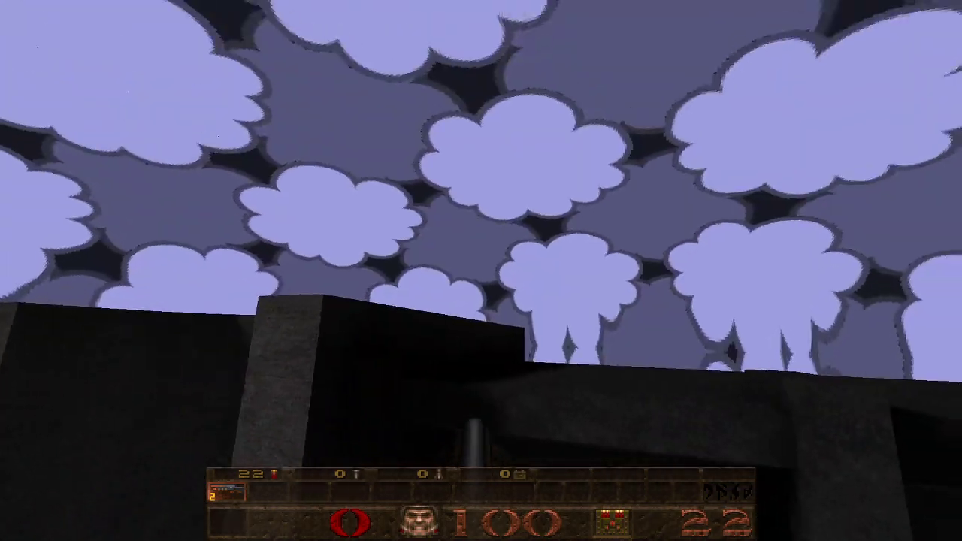
key(w)
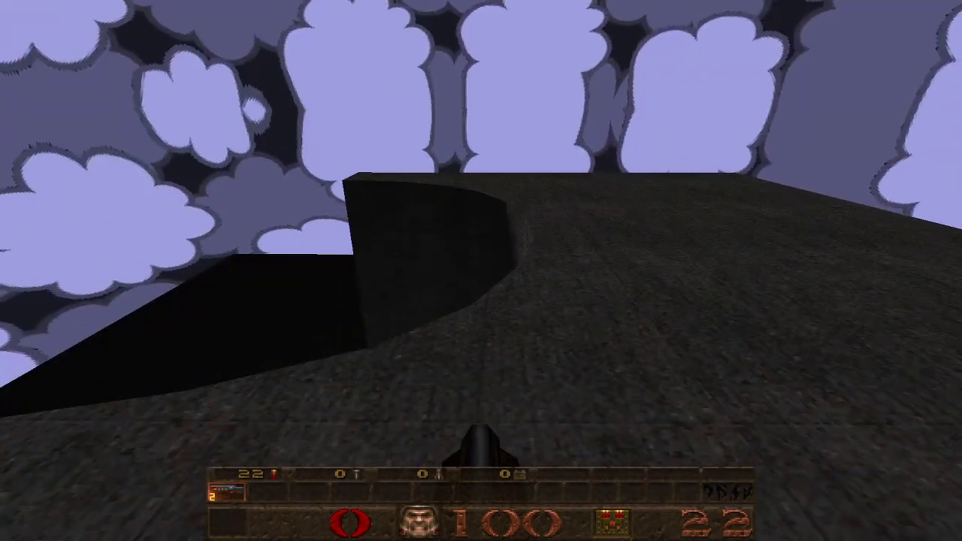
Turn off noclip, walk across the structure's roof to inspect its concrete, and drop to the ground.
key(n)
key(w)
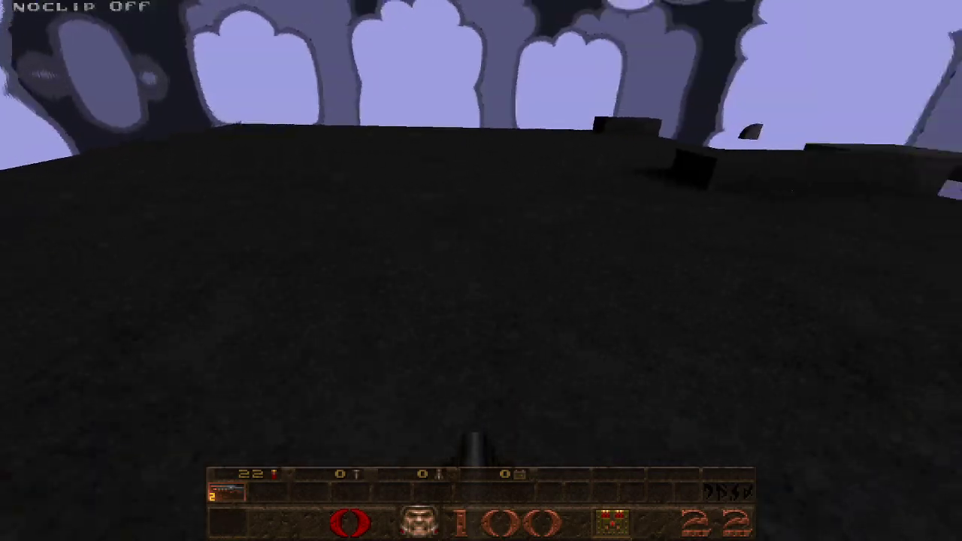
key(w)
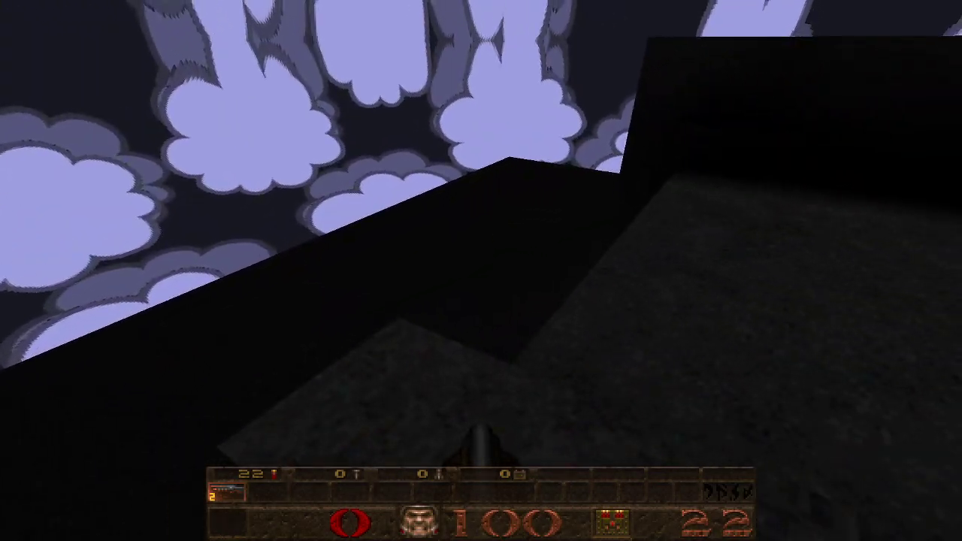
key(w)
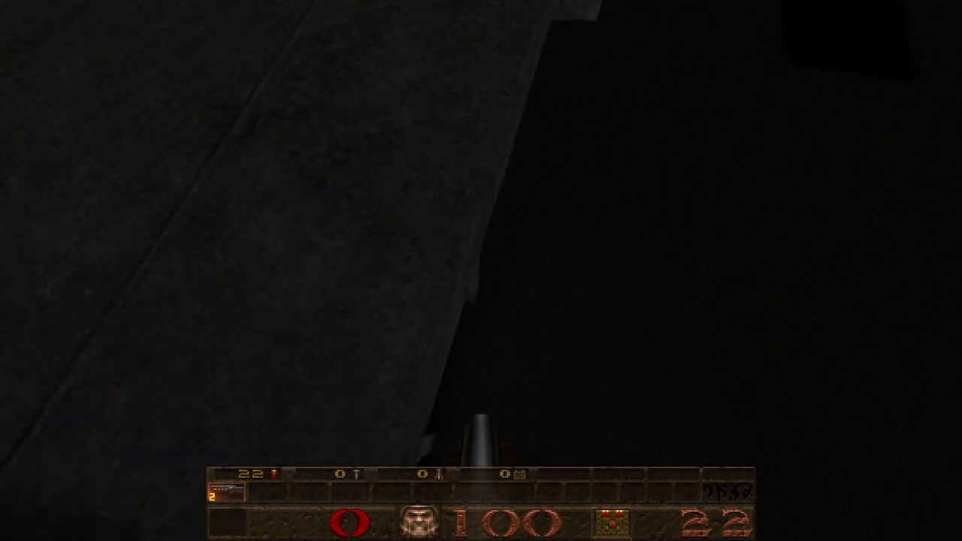
key(w)
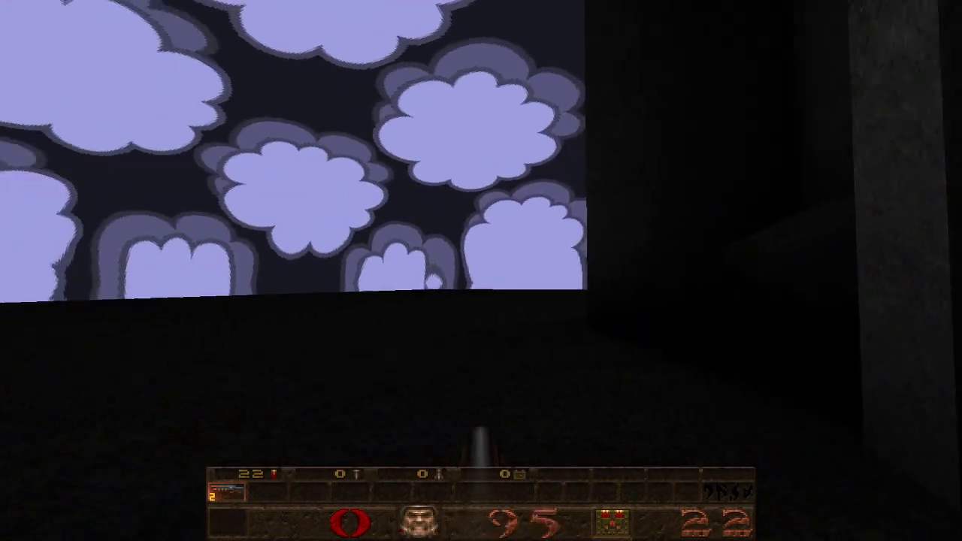
Walk around the half-pipe at ground level to examine its lit and shaded sides, and open the game's main menu.
key(w)
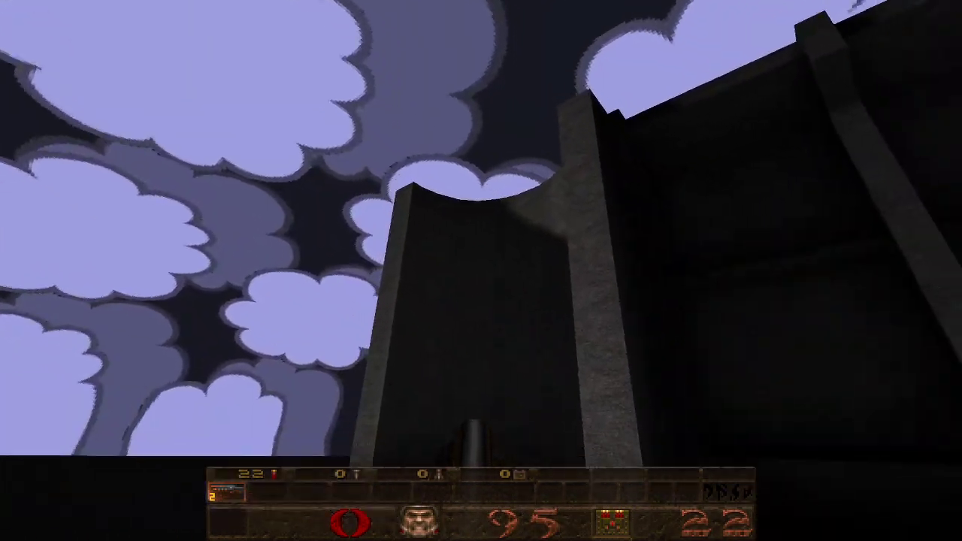
key(w)
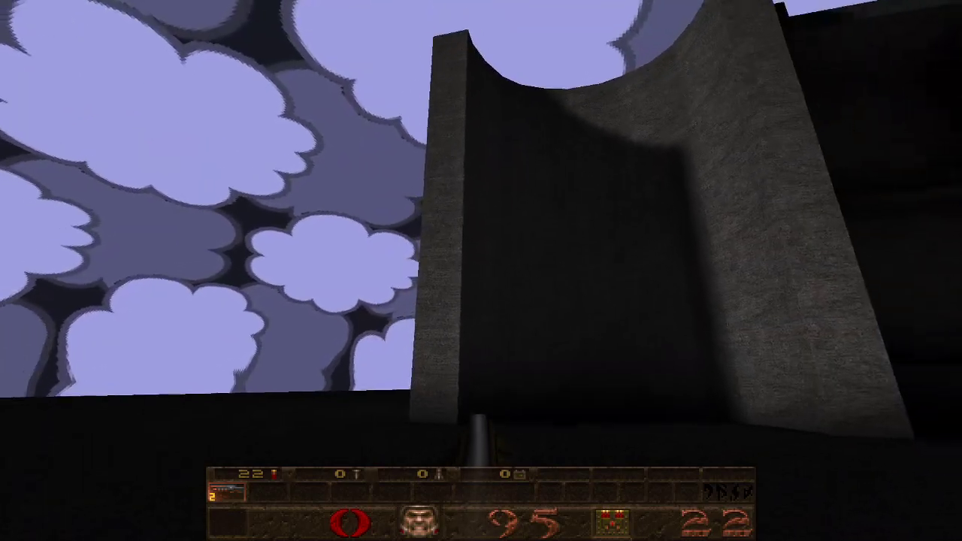
key(w)
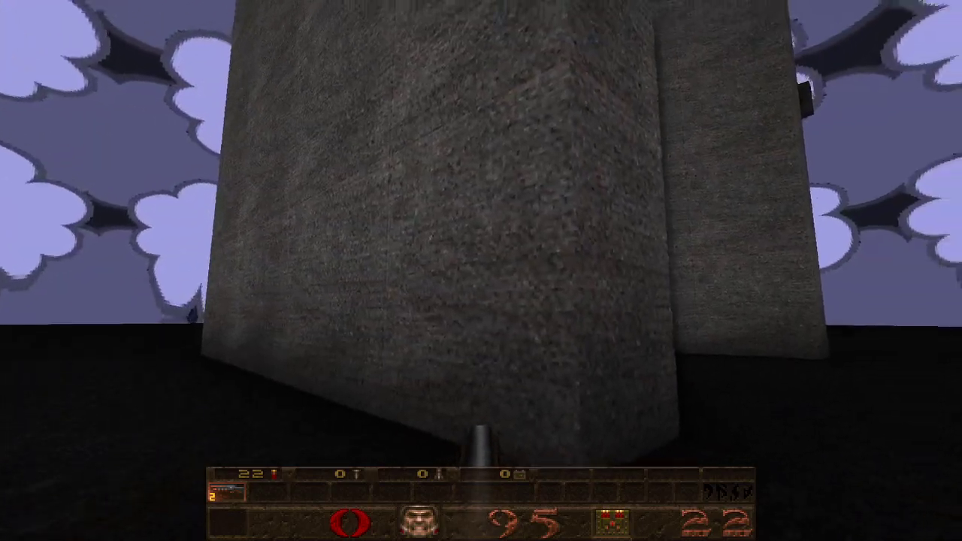
key(d)
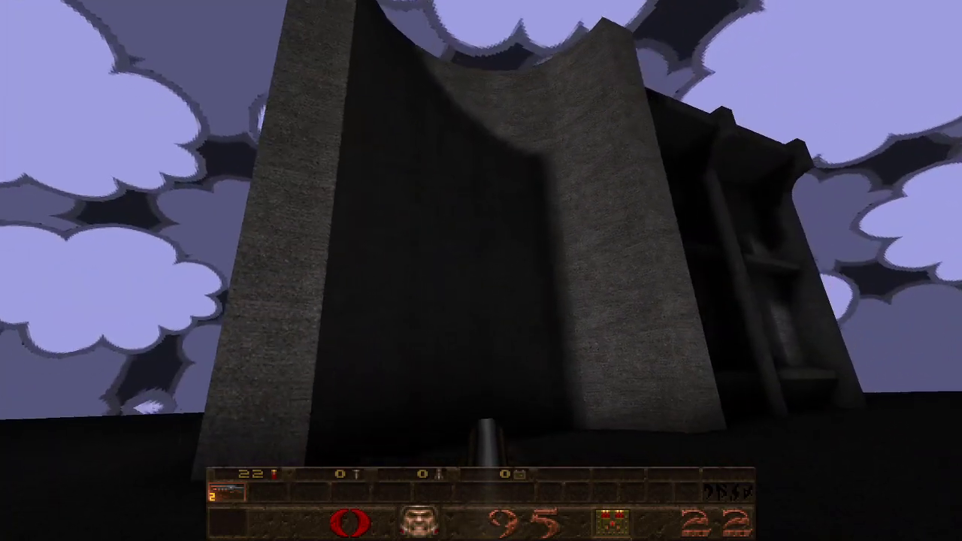
key(s)
key(Escape)
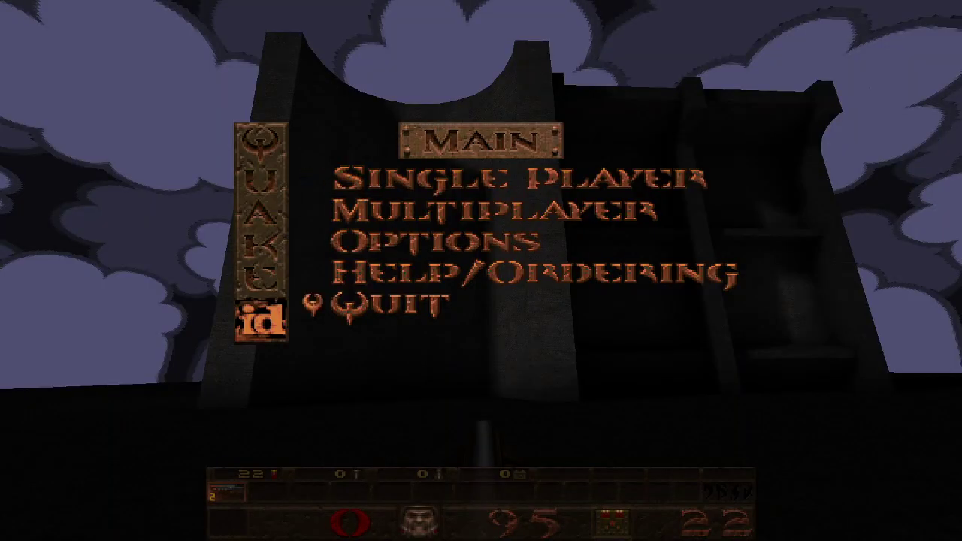
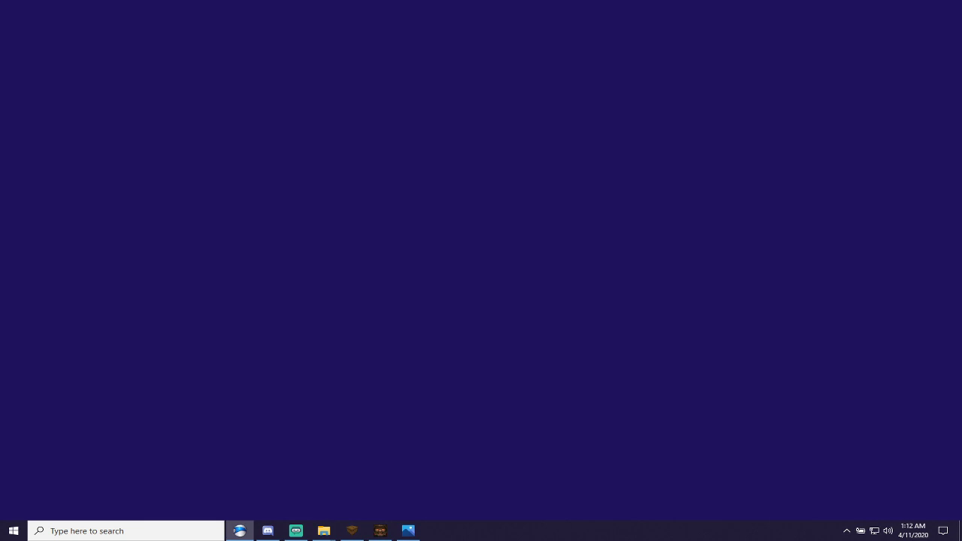
Switch to the map in TrenchBroom, pull the middle rib's top block off the roof slab, and raise it above the roofline.
click(360, 530)
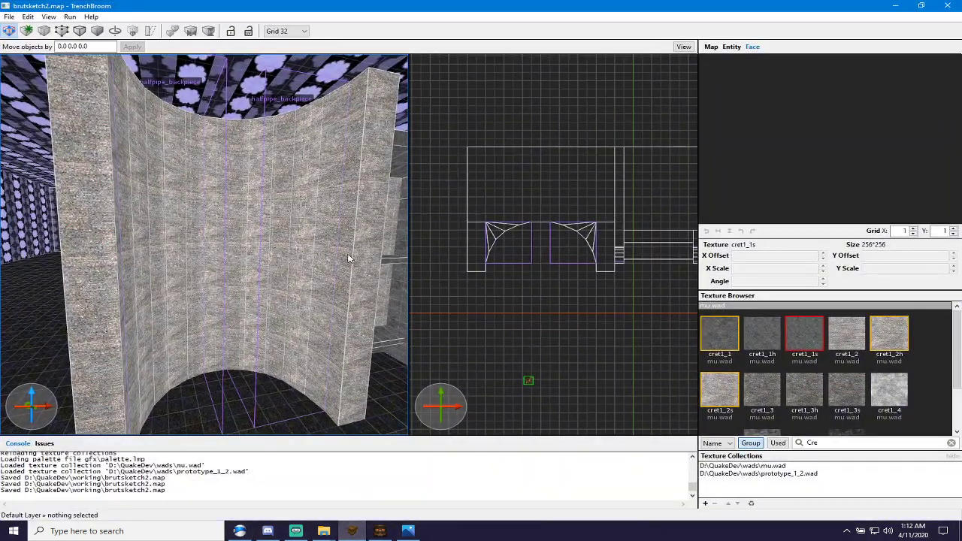
right_drag(350, 293, 300, 295)
scroll(299, 293, down, 10)
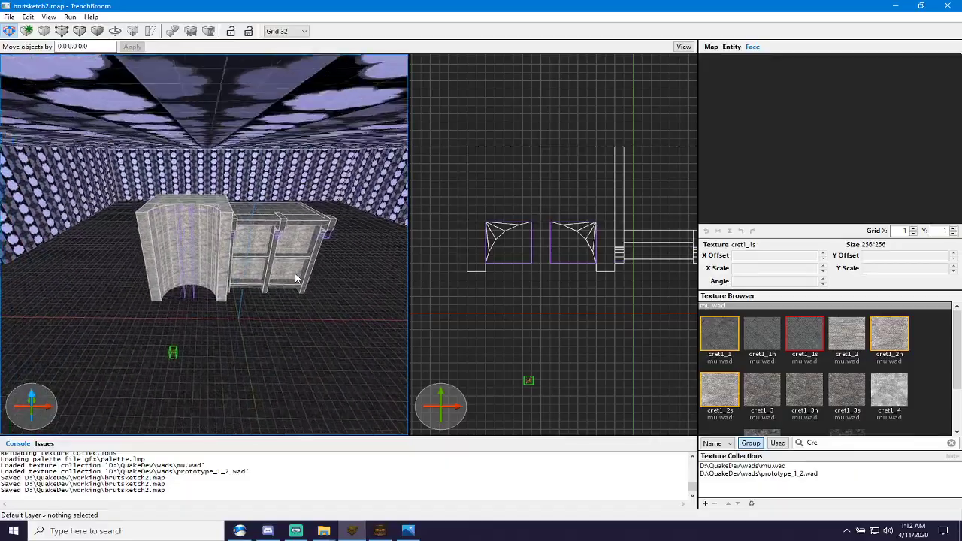
scroll(244, 259, up, 10)
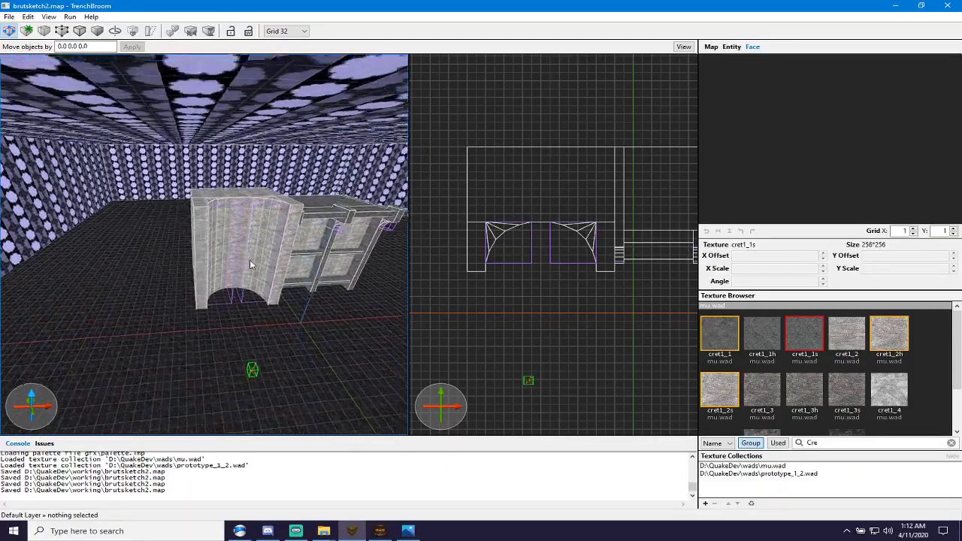
key(w)
right_drag(264, 253, 193, 241)
key(s)
click(202, 245)
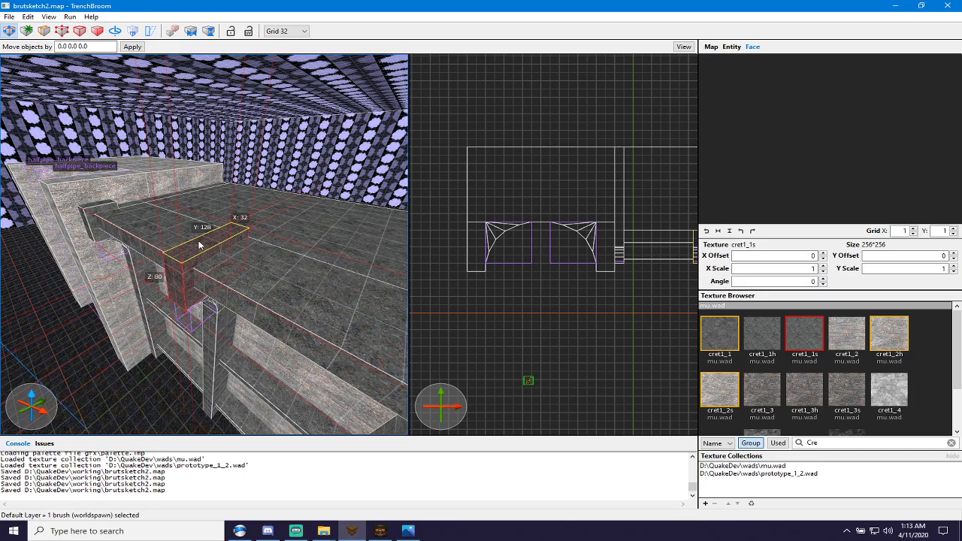
mouse_move(195, 217)
right_down()
mouse_move(210, 227)
mouse_move(171, 214)
mouse_move(151, 184)
mouse_move(136, 228)
mouse_move(60, 214)
mouse_move(109, 251)
mouse_move(170, 244)
right_up()
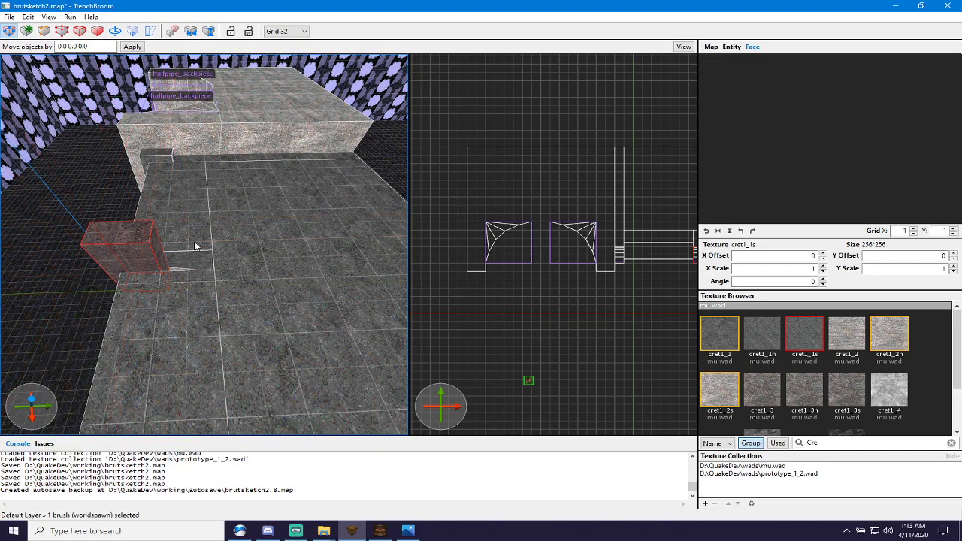
Fill the gap left in the roof behind the middle rib by raising the brush beneath it to roof level, 192 units high.
click(194, 247)
scroll(216, 238, up, 10)
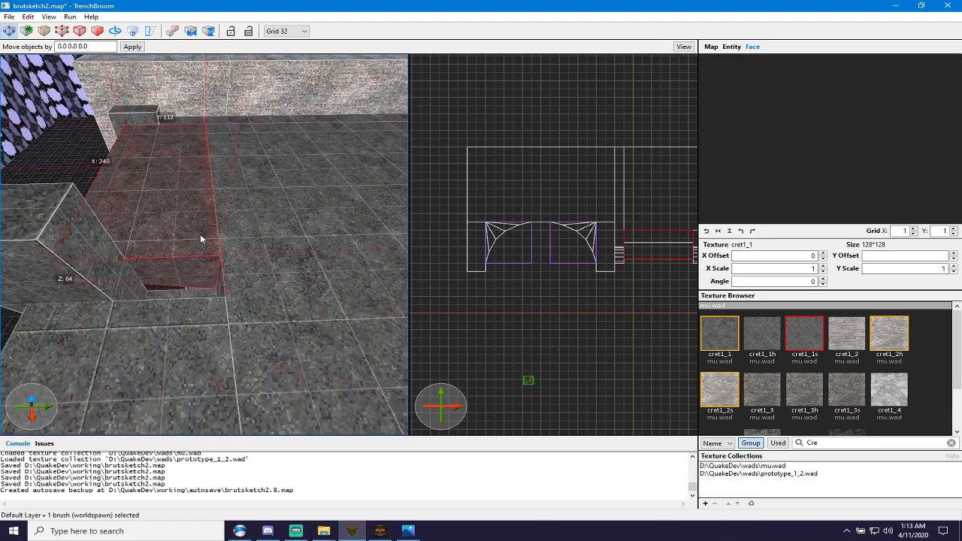
scroll(196, 304, down, 5)
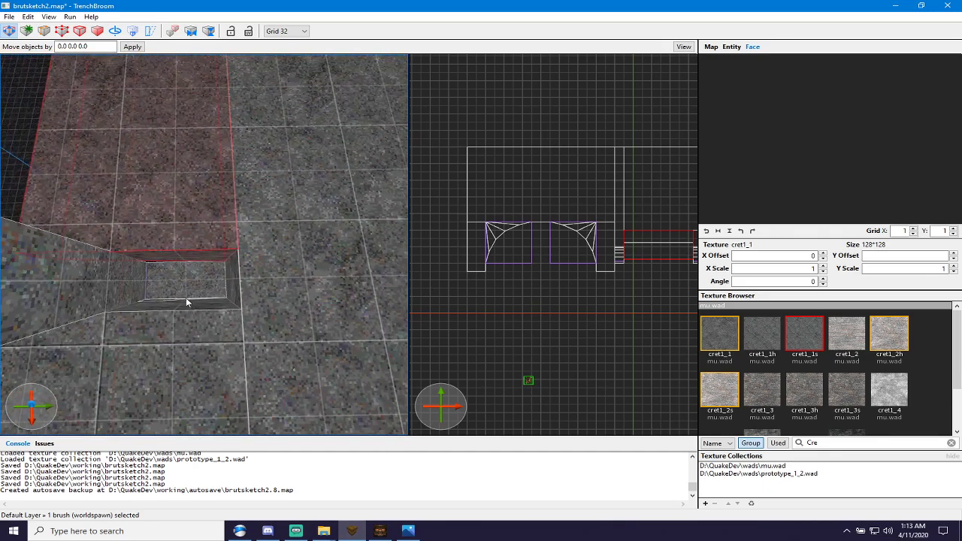
click(185, 295)
scroll(184, 289, down, 4)
shift+drag(190, 271, 182, 253)
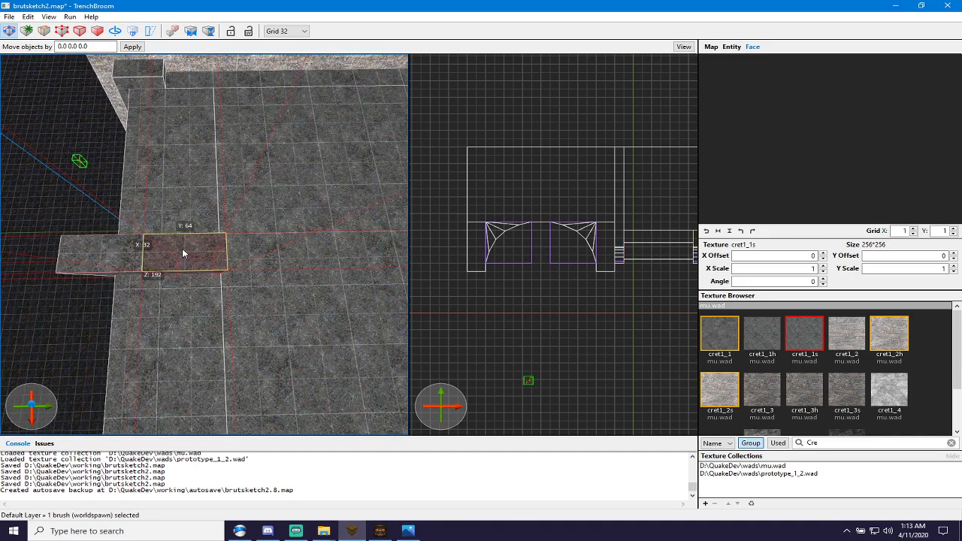
Raise the top block of the rib beside the half-pipe and extend the end rib's top block to 128 units high.
right_drag(191, 259, 179, 167)
scroll(180, 168, up, 4)
click(189, 171)
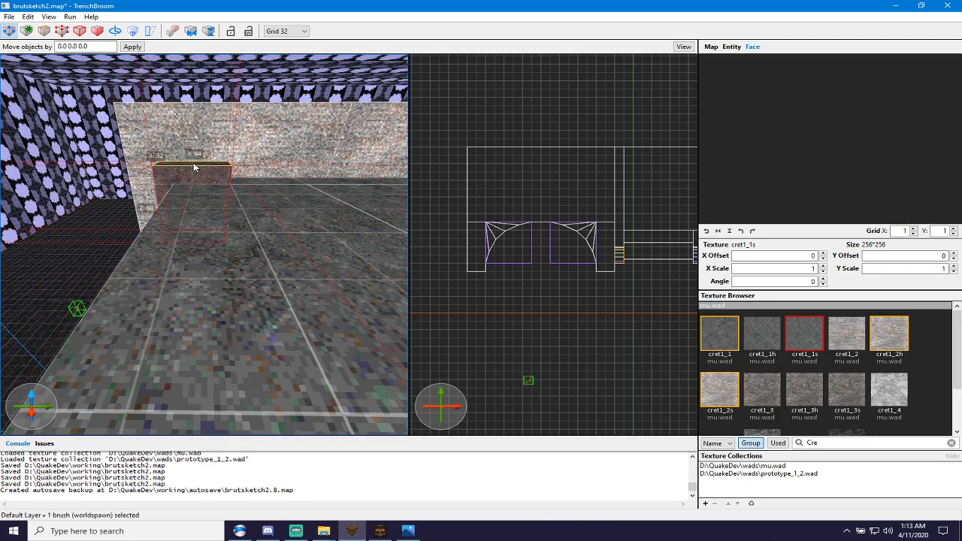
shift+drag(195, 165, 193, 119)
key(s)
right_drag(193, 118, 254, 184)
key(d)
shift+drag(254, 184, 259, 164)
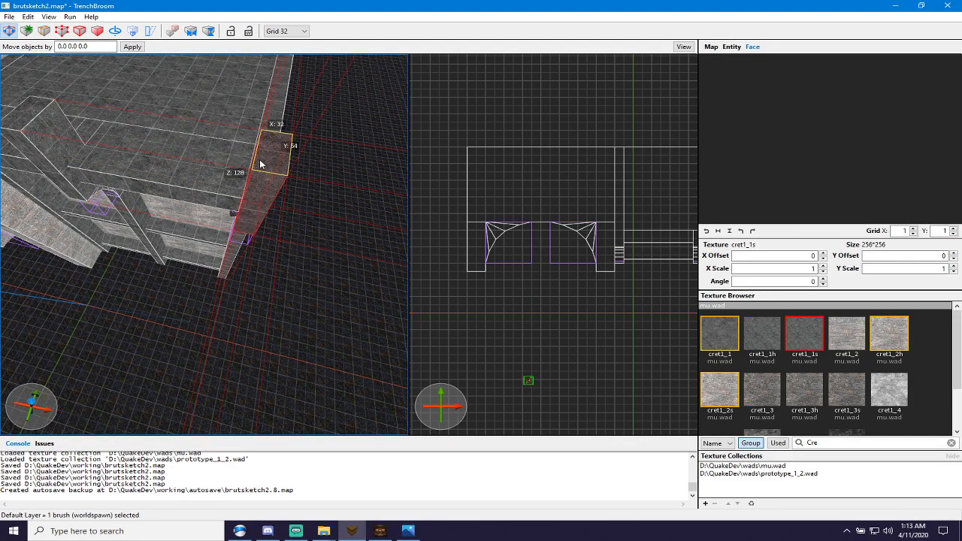
Clear the selection and fly around the ribbed wall to examine the raised rib tops from the front and the side.
key(w)
mouse_move(260, 170)
right_down()
mouse_move(231, 136)
mouse_move(241, 145)
mouse_move(194, 178)
mouse_move(219, 169)
mouse_move(253, 194)
mouse_move(215, 202)
mouse_move(198, 179)
mouse_move(273, 178)
mouse_move(227, 226)
right_up()
key(s)
key(a)
key(w)
key(s)
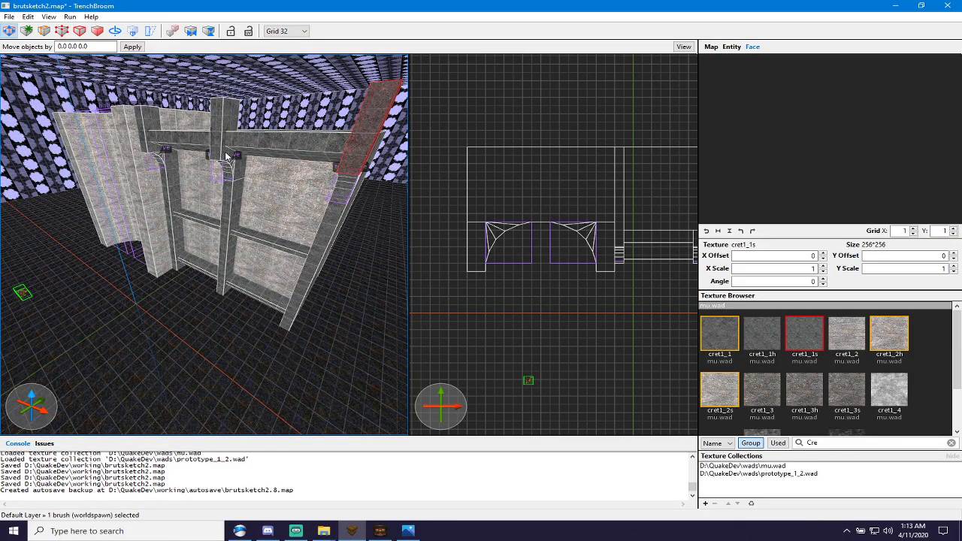
mouse_move(228, 156)
right_down()
mouse_move(247, 176)
mouse_move(233, 147)
mouse_move(180, 165)
mouse_move(167, 183)
mouse_move(259, 175)
mouse_move(270, 185)
right_up()
key(w)
key(s)
key(a)
key(a)
key(Escape)
key(a)
mouse_move(241, 247)
right_down()
mouse_move(268, 230)
mouse_move(254, 239)
right_up()
key(d)
key(s)
key(d)
right_drag(202, 211, 148, 268)
key(d)
key(w)
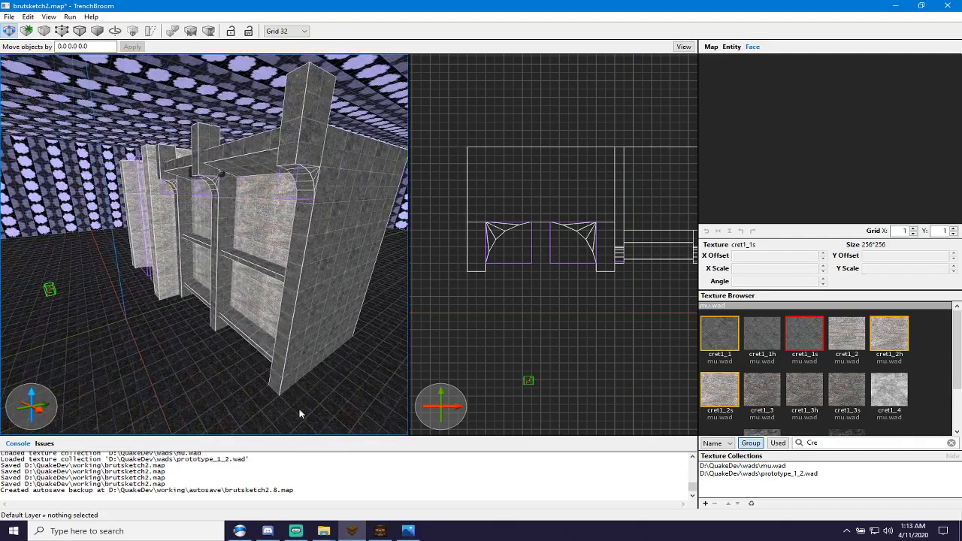
Study the telecommunications center reference drawing in Photos at full zoom, panning across its columns, curved entrance and plaza, and close the image.
click(407, 531)
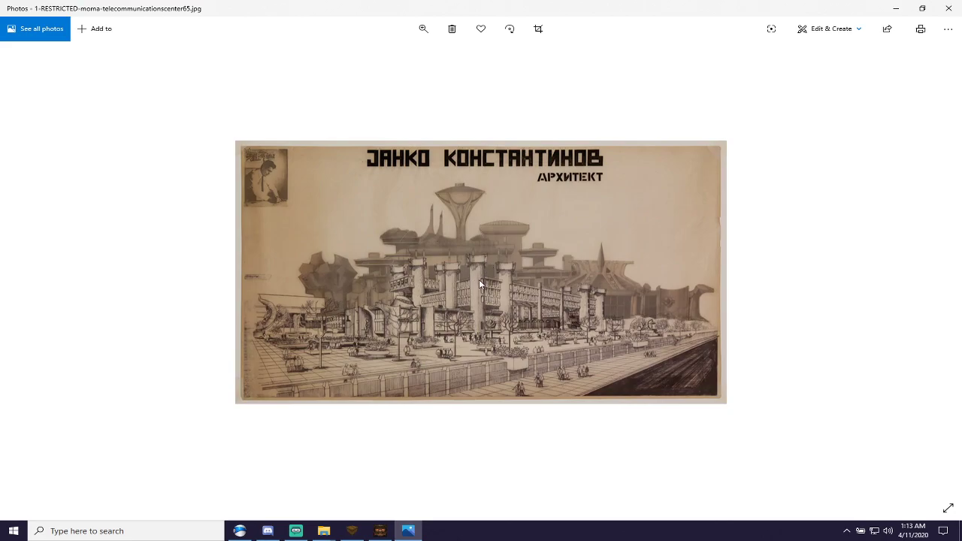
scroll(479, 278, up, 1)
scroll(478, 277, down, 1)
scroll(478, 277, down, 1)
scroll(478, 278, up, 1)
click(423, 29)
drag(368, 57, 523, 81)
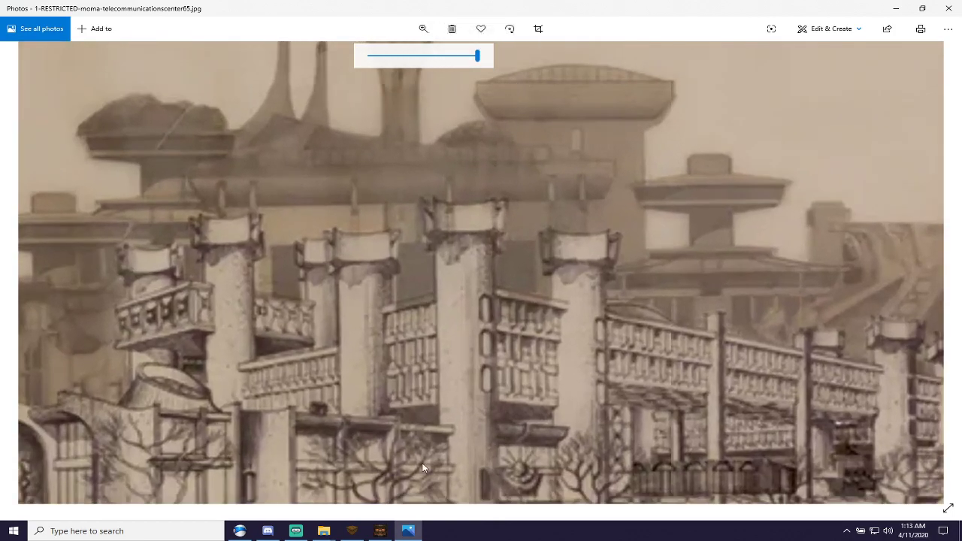
mouse_move(497, 397)
mouse_down()
mouse_move(517, 281)
mouse_move(507, 238)
mouse_up()
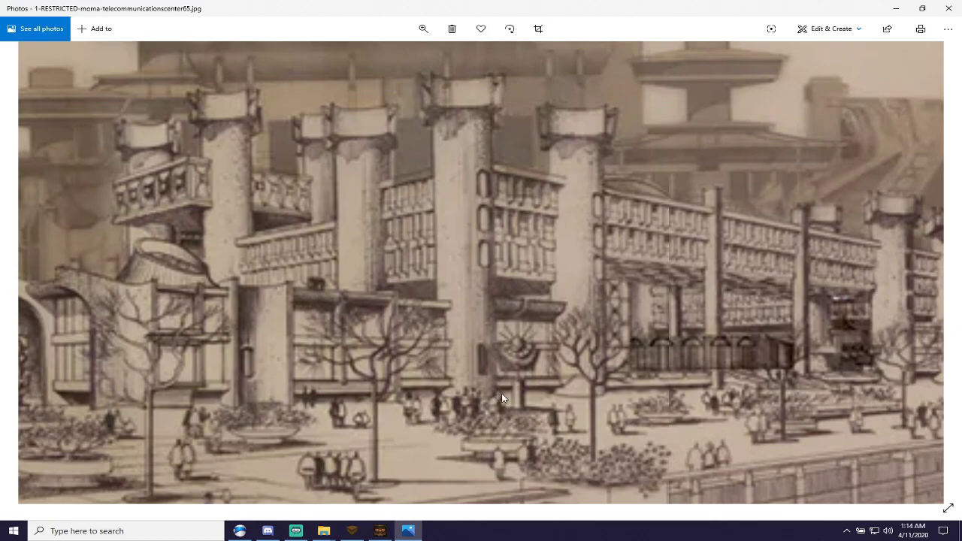
mouse_move(502, 398)
mouse_down()
mouse_move(657, 353)
mouse_move(646, 355)
mouse_up()
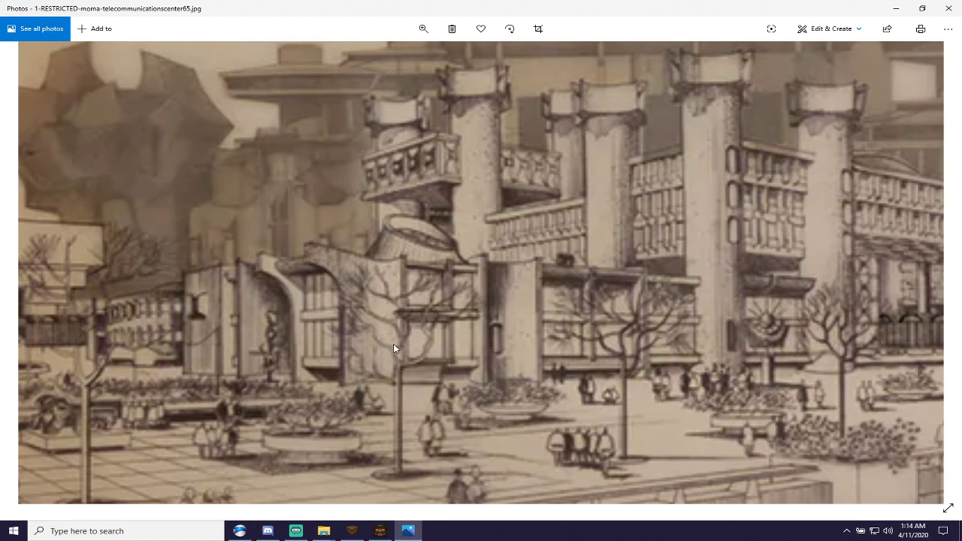
click(948, 8)
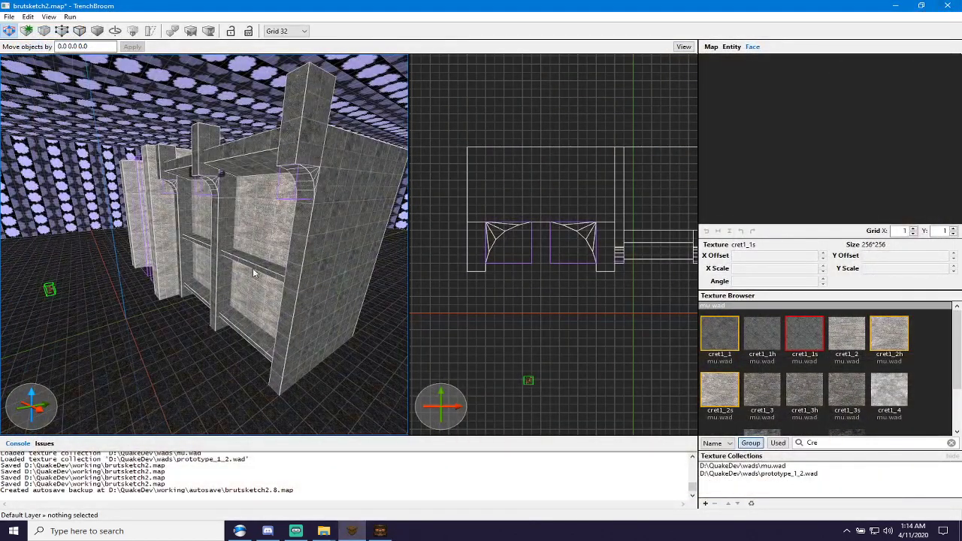
Dismiss the open context menu, save the map, and view the half-pipe and ribbed wall from the front.
right_drag(298, 305, 298, 307)
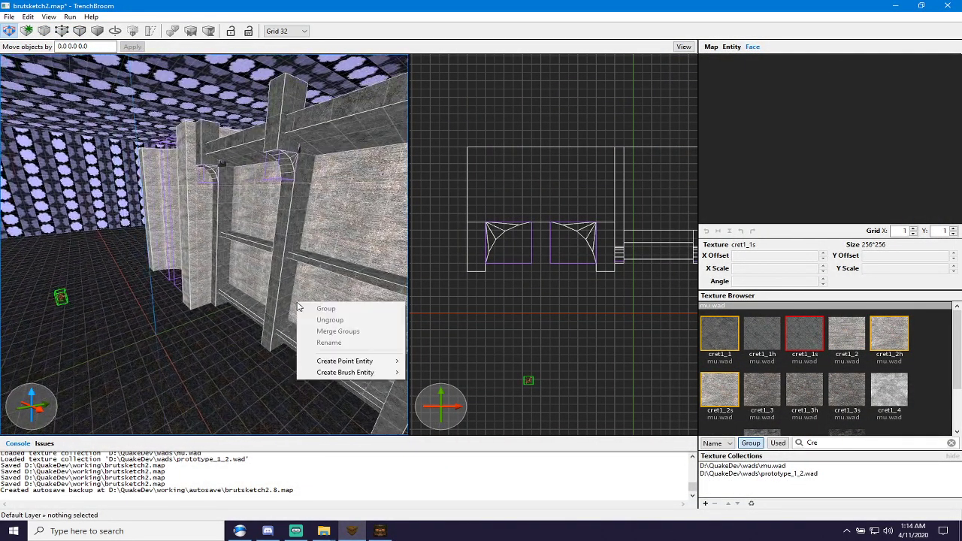
click(337, 5)
key(ctrl+s)
right_drag(223, 138, 233, 188)
key(a)
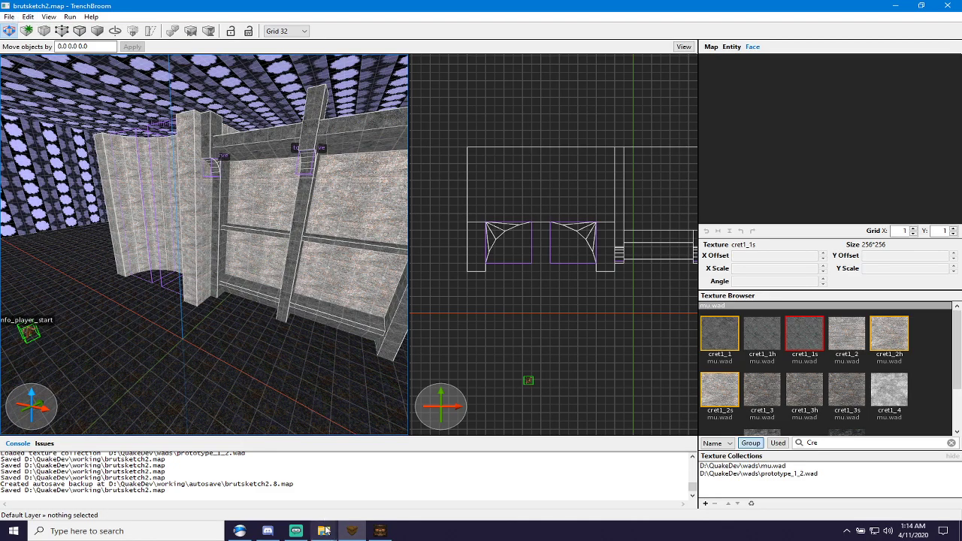
right_drag(275, 416, 335, 402)
key(a)
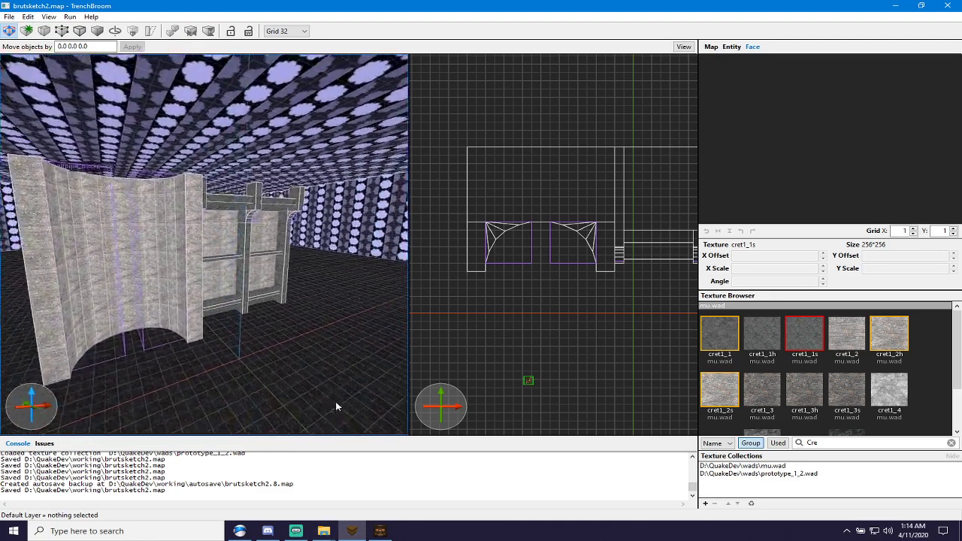
key(alt+Tab)
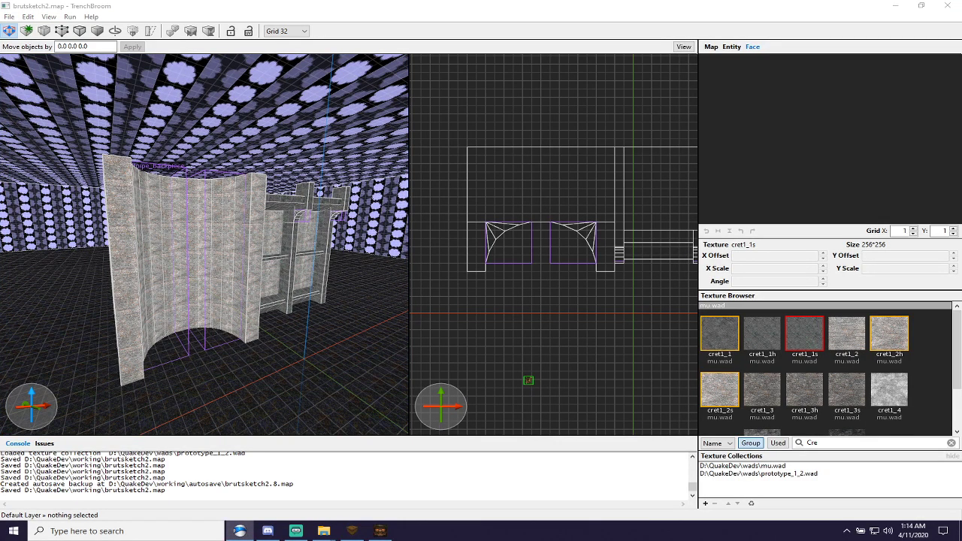
Select the sky ceiling brush and move it straight up, well above the structure, in a side view.
right_drag(287, 315, 247, 234)
key(w)
click(246, 180)
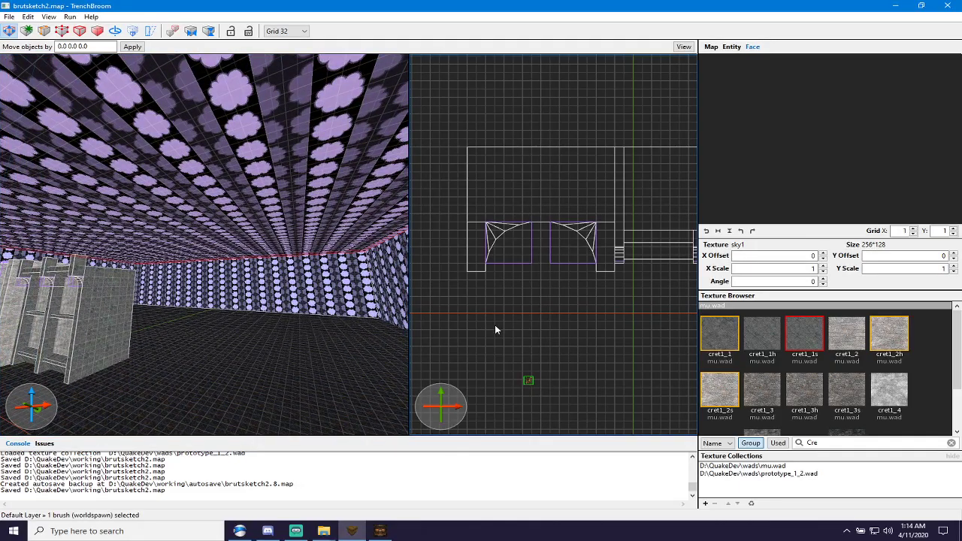
scroll(495, 328, down, 10)
key(space)
scroll(545, 242, up, 2)
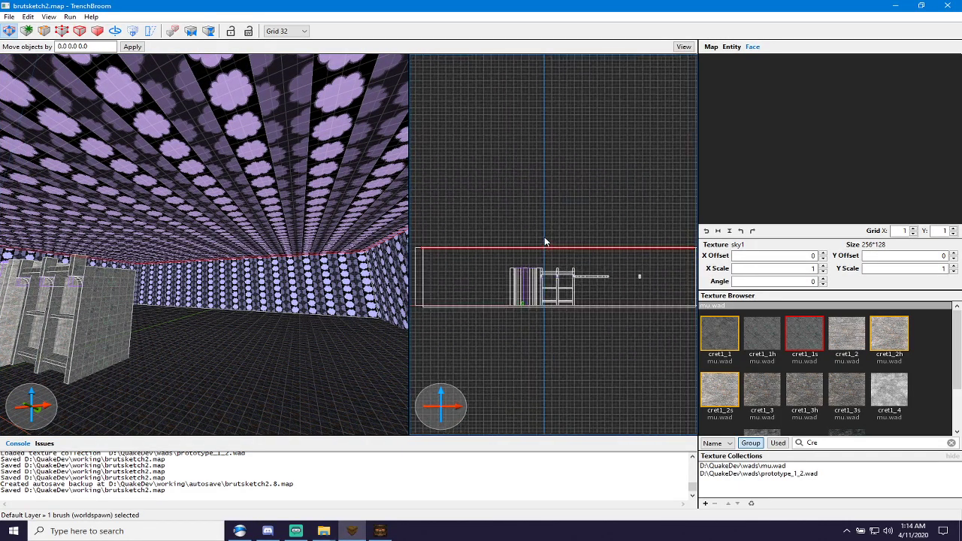
mouse_move(539, 248)
mouse_down()
mouse_move(538, 233)
mouse_move(535, 259)
mouse_move(538, 241)
mouse_move(547, 244)
mouse_move(526, 248)
mouse_move(531, 261)
mouse_move(534, 177)
mouse_up()
Extend the two long sky walls, 4608 units wide, up to the underside of the raised ceiling.
click(509, 250)
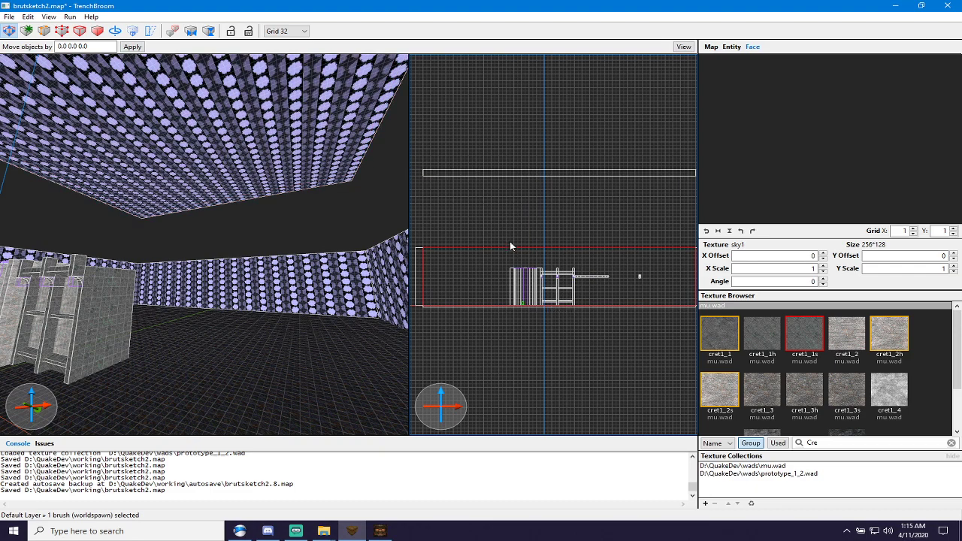
drag(511, 236, 523, 172)
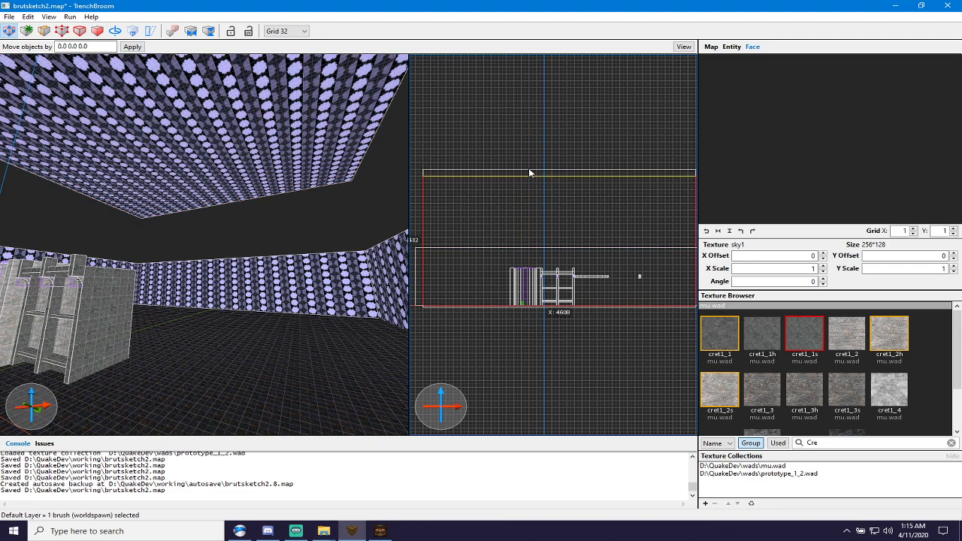
key(ctrl+z)
drag(508, 242, 524, 172)
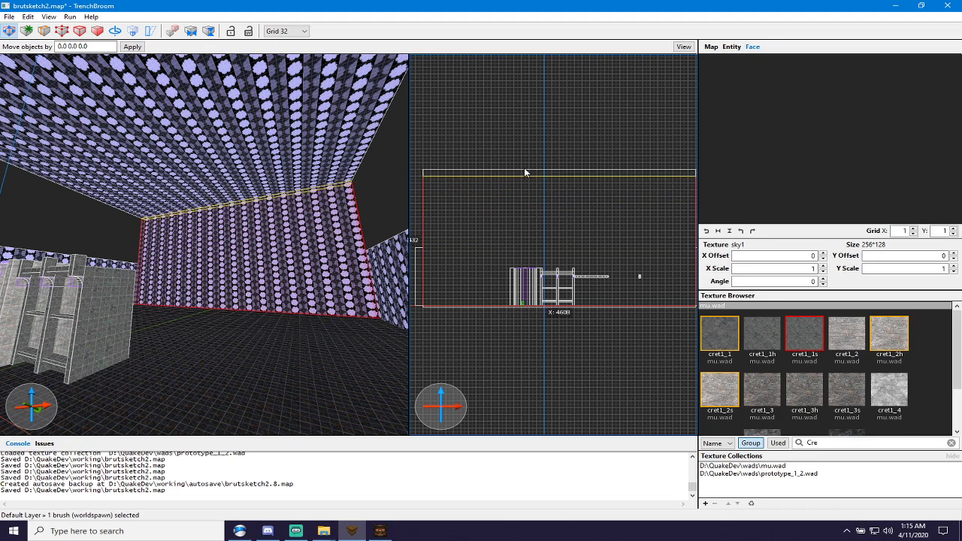
Extend the sky walls at both ends of the room up to the raised ceiling to close the remaining gaps.
click(417, 248)
drag(417, 247, 416, 177)
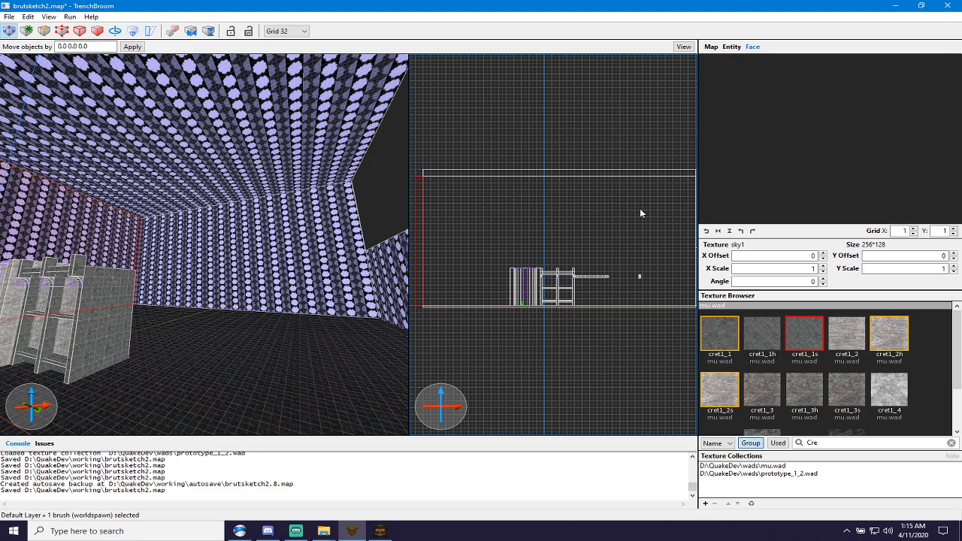
right_drag(640, 213, 547, 217)
click(602, 275)
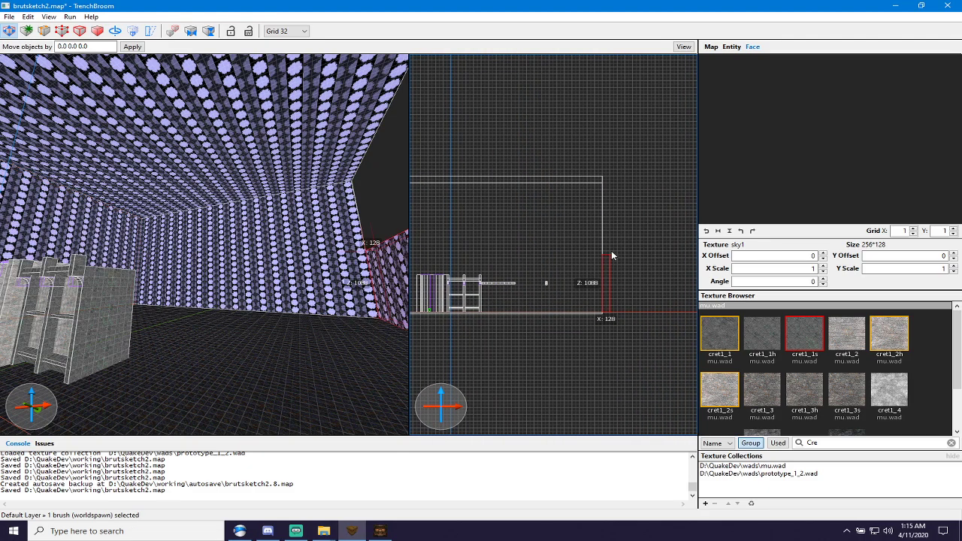
drag(609, 245, 609, 173)
click(578, 215)
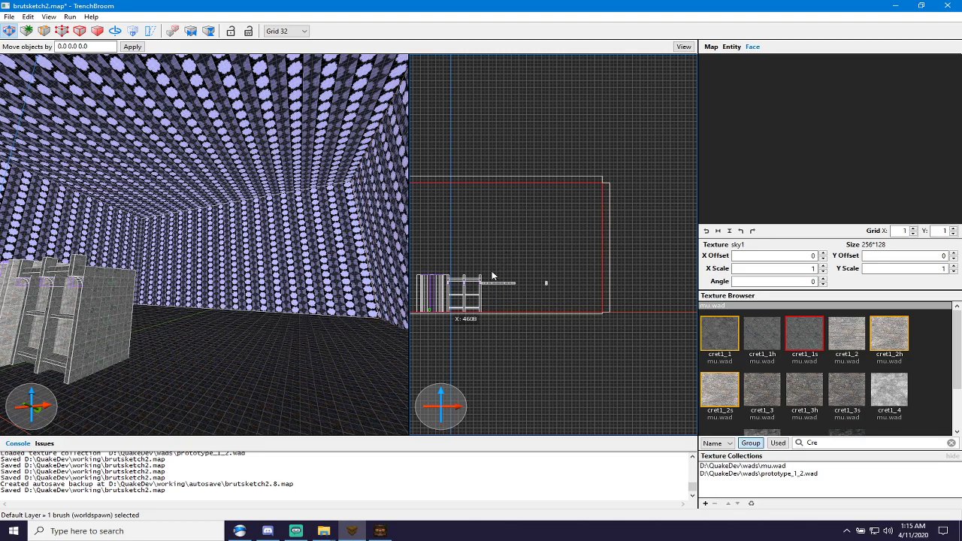
Save the map with the taller sky box and view the half-pipe and ribbed wall from above.
mouse_move(201, 311)
right_down()
mouse_move(139, 306)
mouse_move(201, 313)
mouse_move(215, 335)
mouse_move(223, 320)
mouse_move(236, 378)
mouse_move(215, 349)
mouse_move(224, 344)
right_up()
key(ctrl+s)
key(a)
key(w)
key(a)
key(s)
key(ctrl+s)
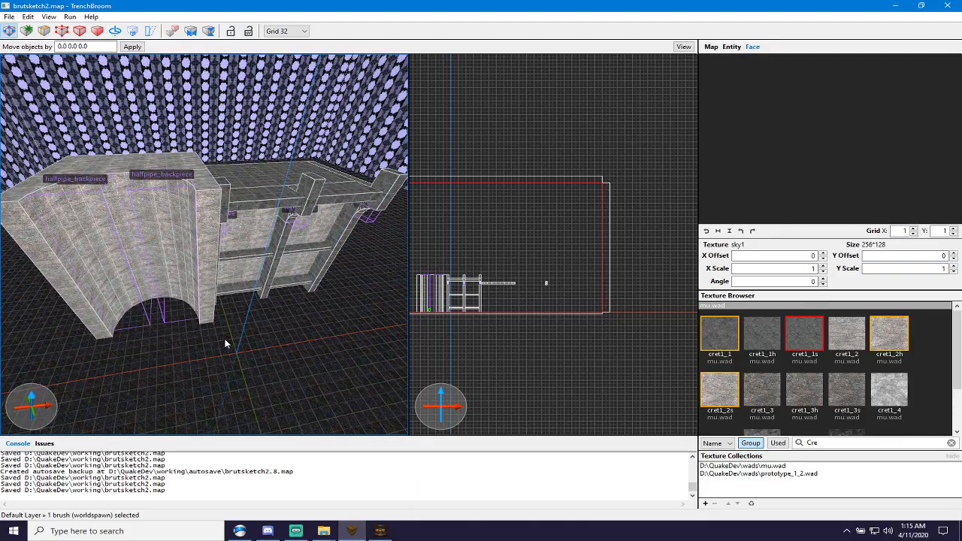
Select everything in the map and remove the floor, sky walls and sky ceiling from the selection.
click(216, 335)
key(ctrl+a)
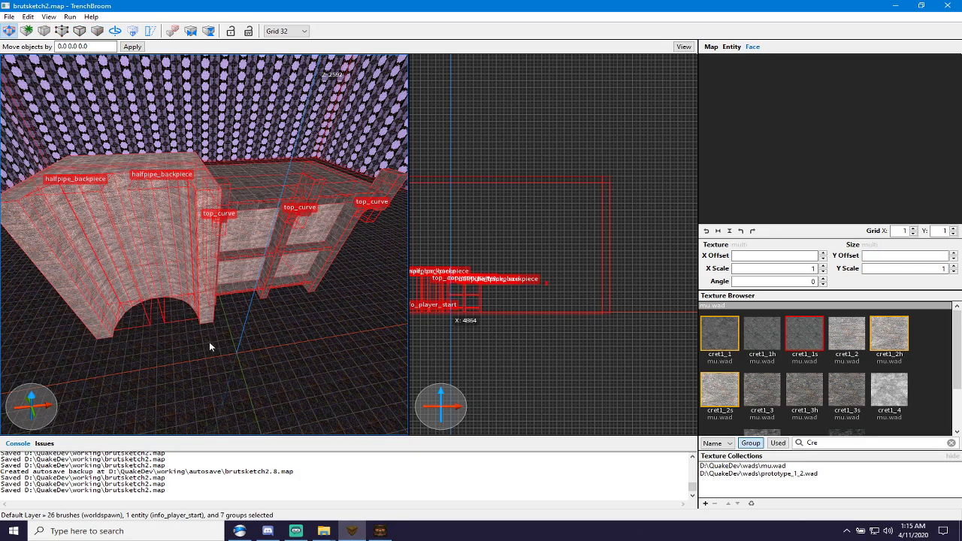
ctrl+click(209, 353)
ctrl+click(217, 130)
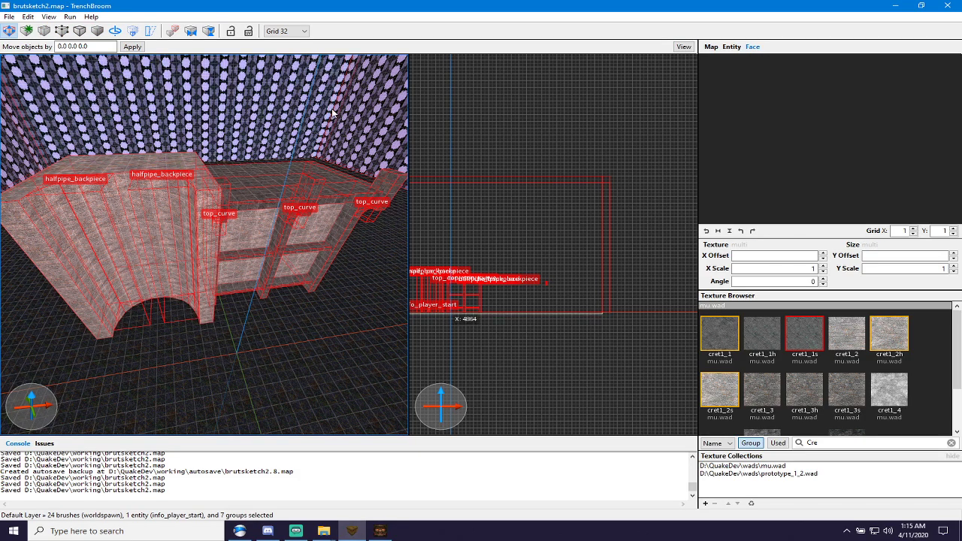
ctrl+click(345, 114)
right_drag(232, 131, 161, 138)
ctrl+click(161, 141)
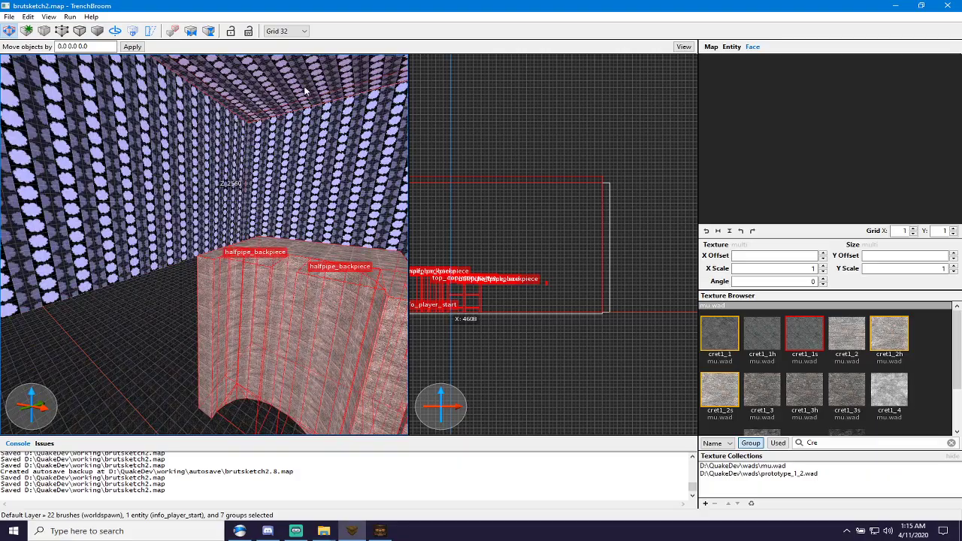
ctrl+click(248, 87)
right_drag(248, 87, 383, 167)
ctrl+click(360, 200)
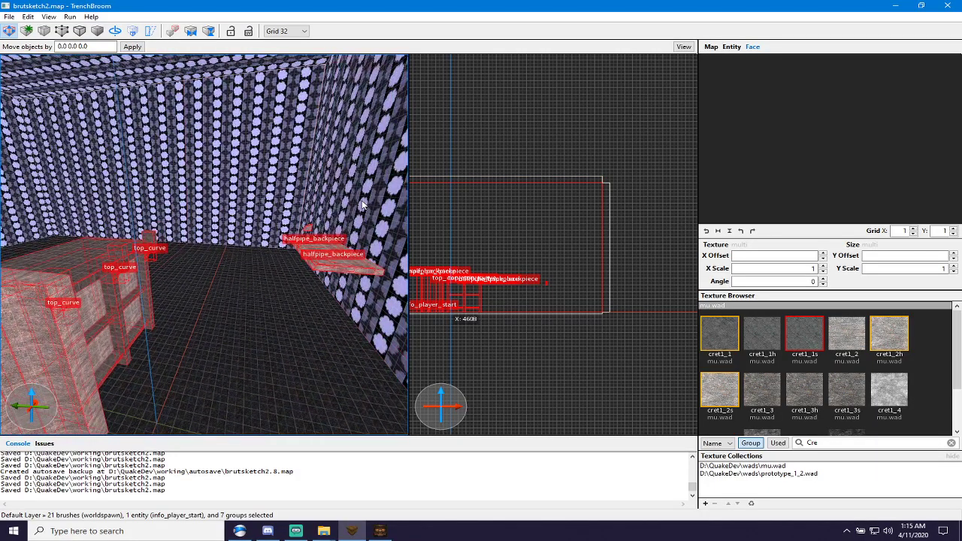
Remove the info_player_start entity from the selection, keeping only the structure brushes and groups selected.
key(d)
key(s)
right_drag(212, 316, 171, 340)
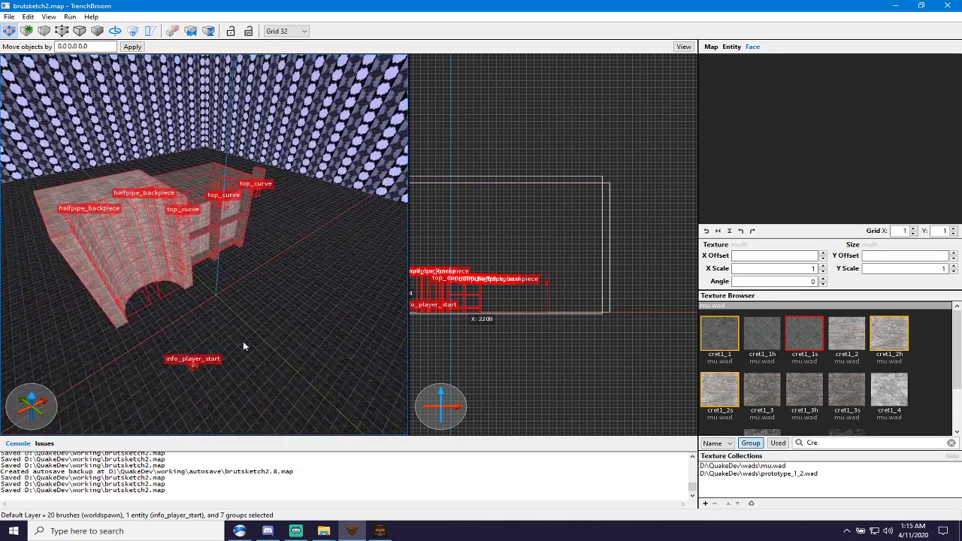
key(w)
ctrl+click(188, 416)
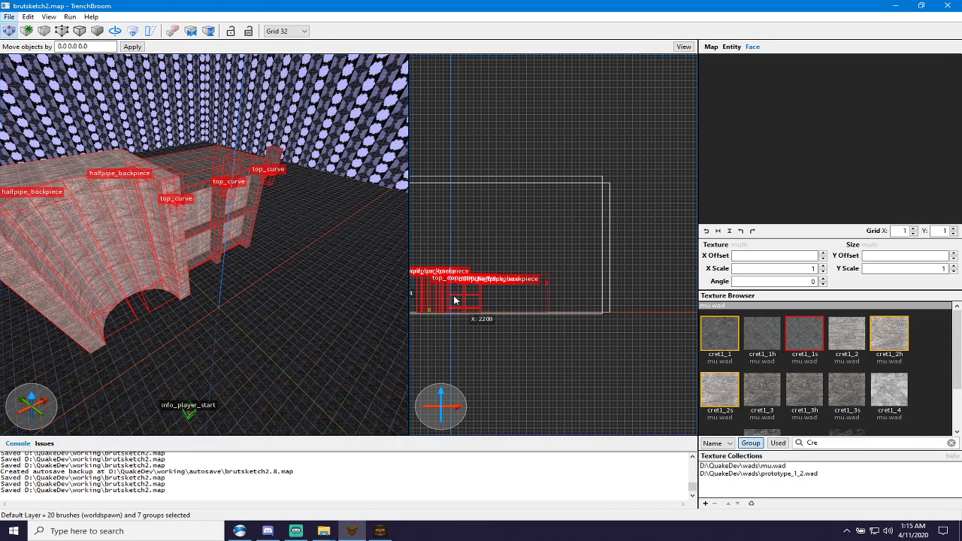
Raise the selected structure about 320 units above the floor in the side view.
right_drag(502, 134, 619, 134)
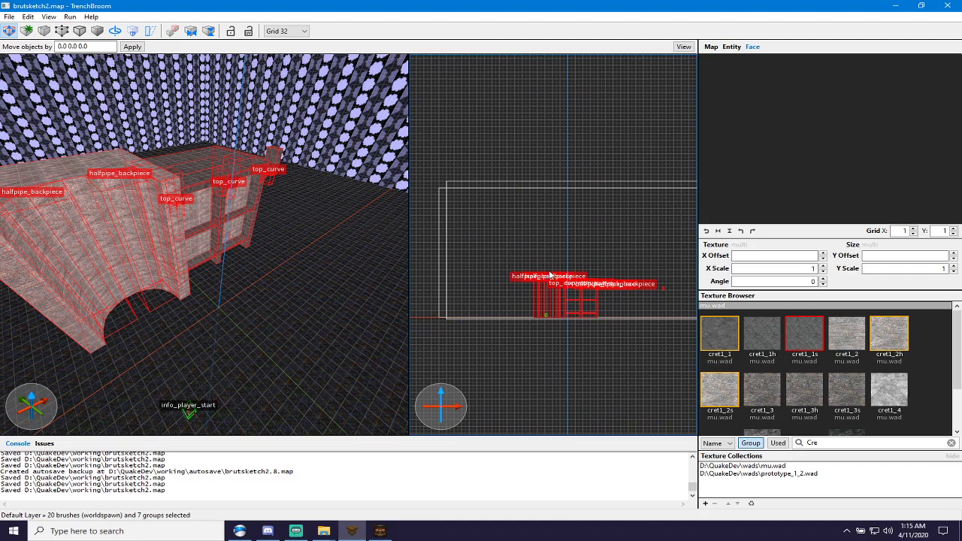
scroll(549, 272, up, 5)
scroll(556, 297, up, 3)
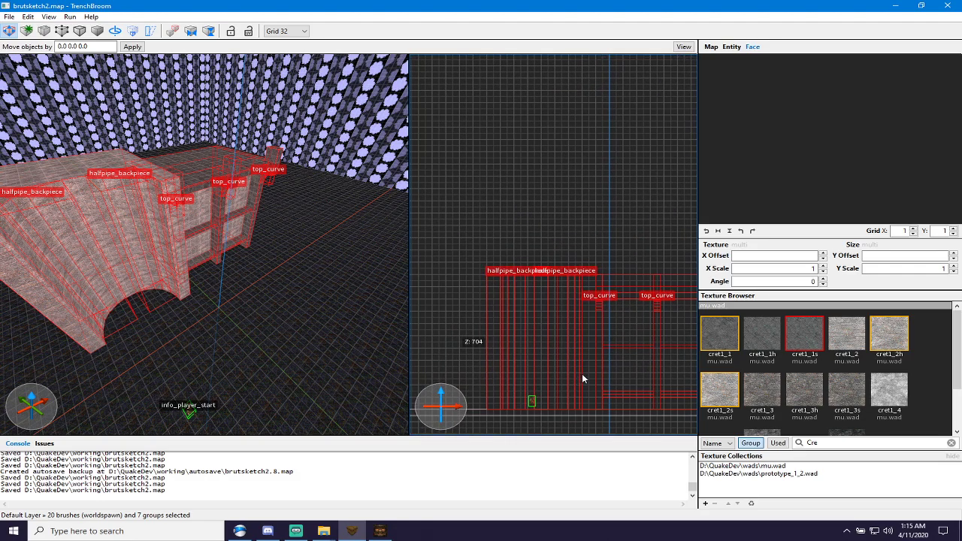
drag(582, 373, 622, 307)
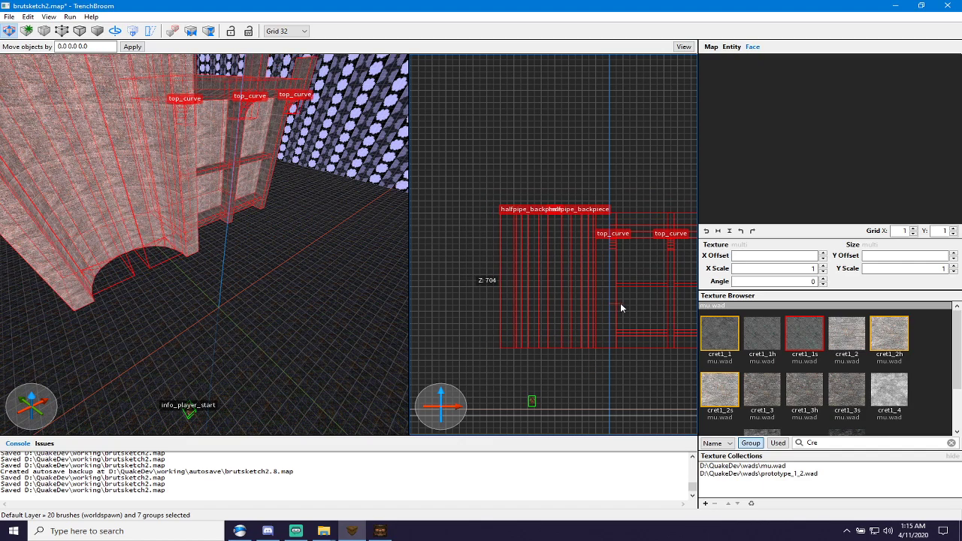
scroll(618, 305, down, 3)
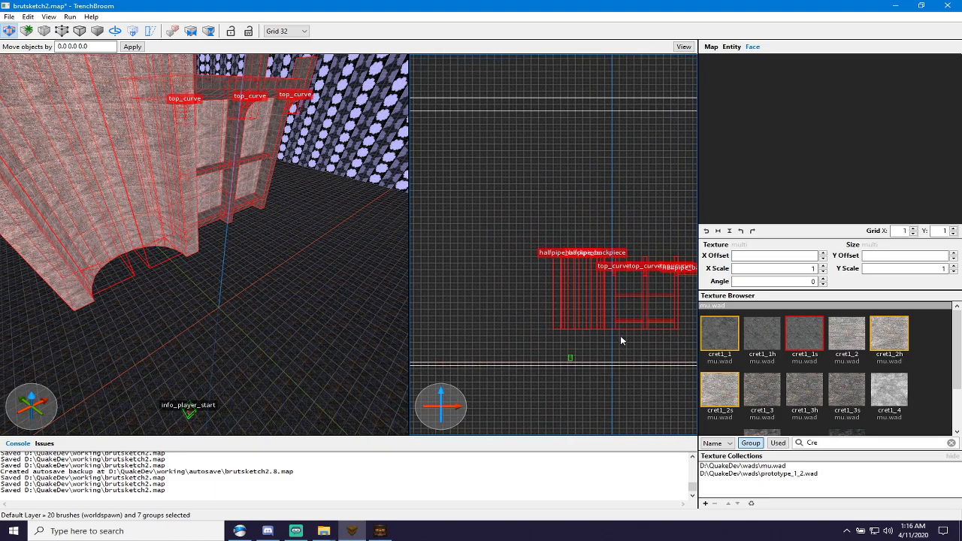
right_drag(608, 339, 571, 317)
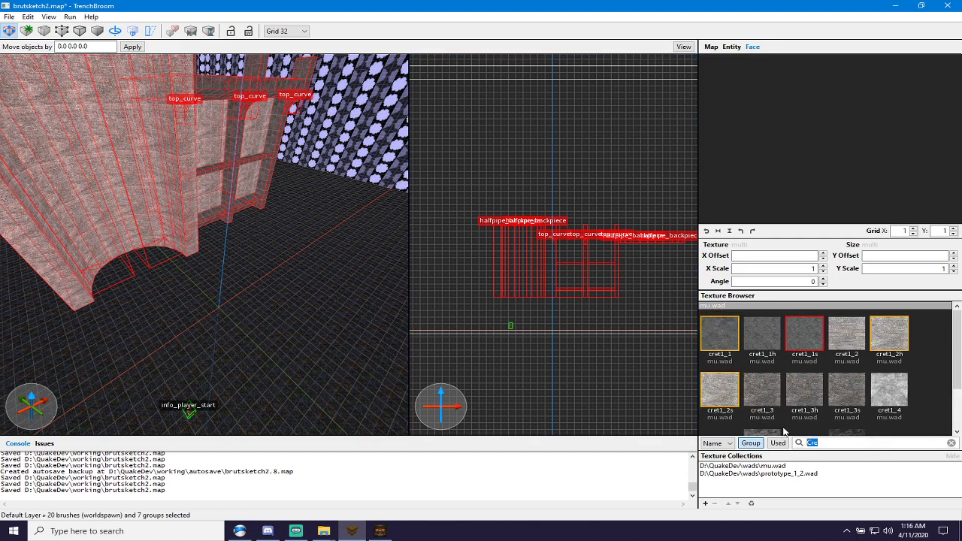
Filter the texture browser by "ground" and undo a trial of ground1_3 on the selected structure.
key(BackSpace)
key(BackSpace)
key(BackSpace)
text(ground)
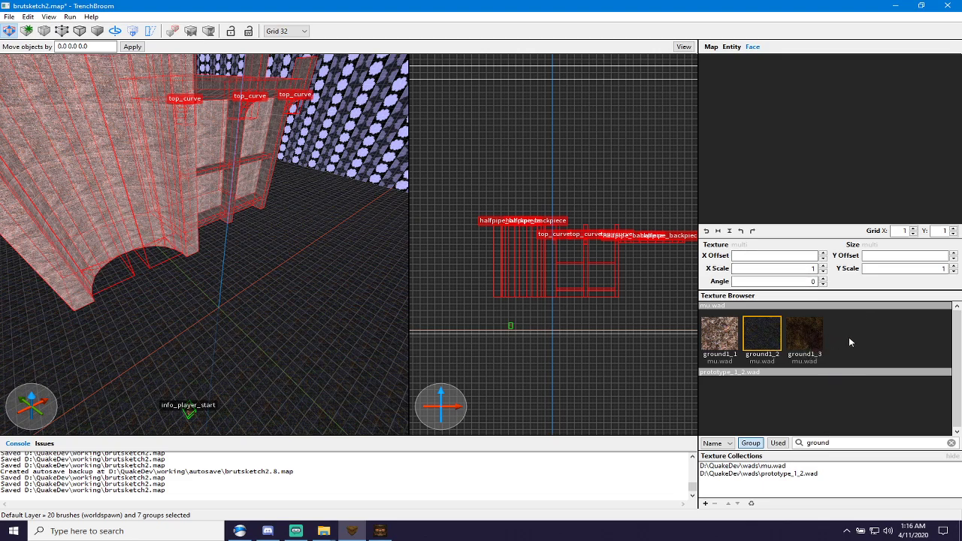
click(810, 338)
key(ctrl+z)
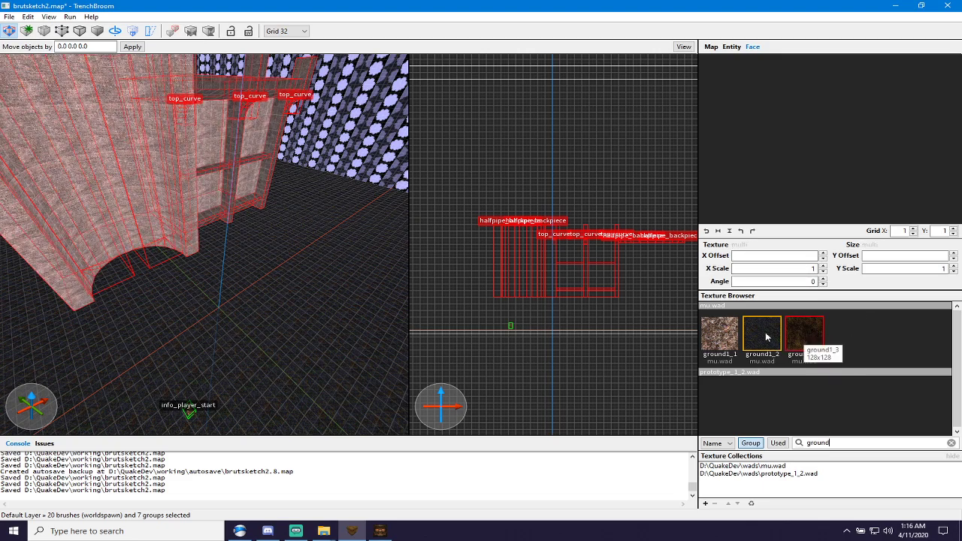
Draw a new brush under the raised structure, 1088 units wide and 320 units high, filling the gap down to the floor.
click(353, 292)
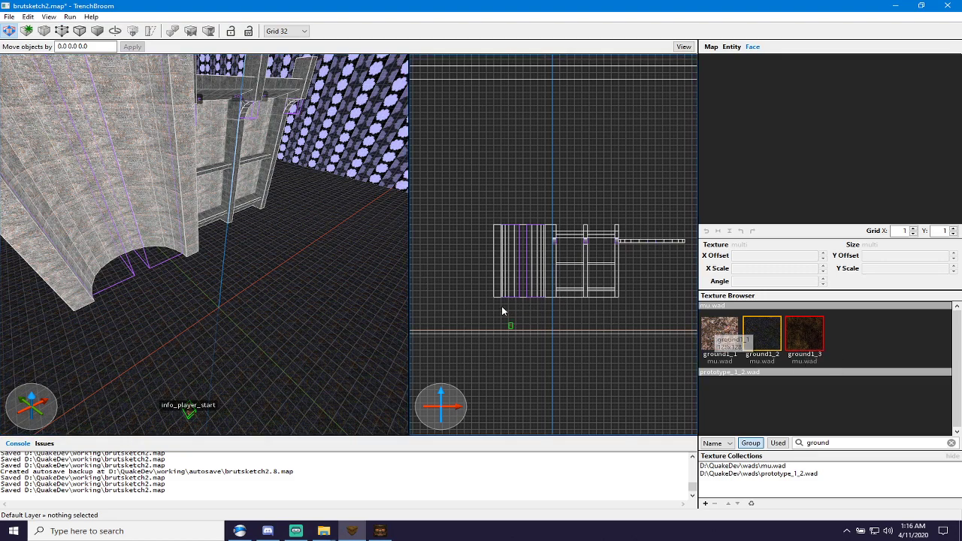
scroll(497, 305, up, 2)
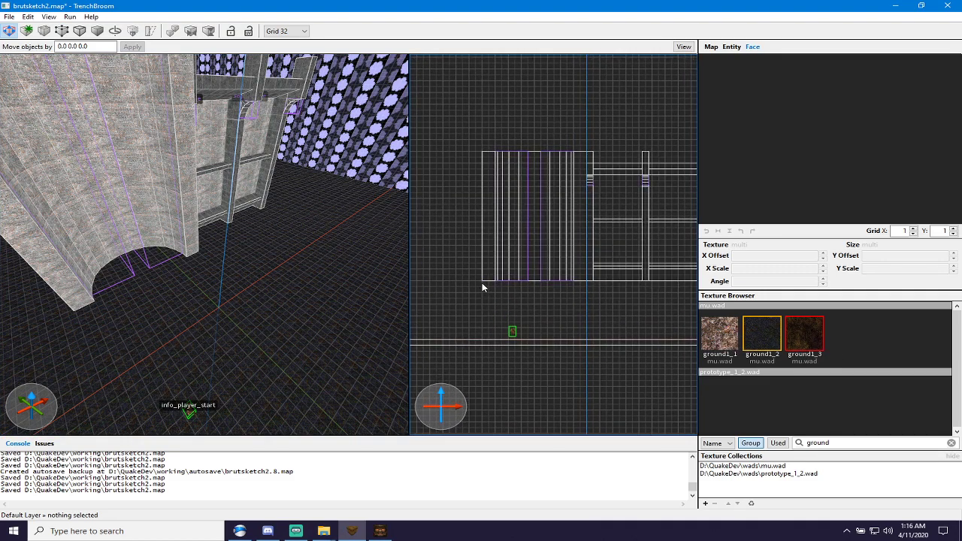
drag(482, 287, 694, 338)
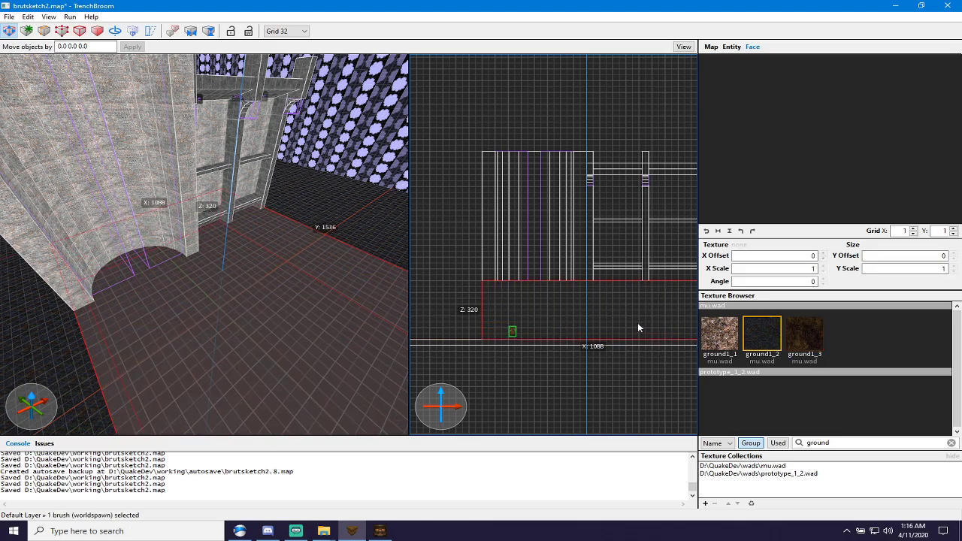
middle_drag(649, 360, 556, 361)
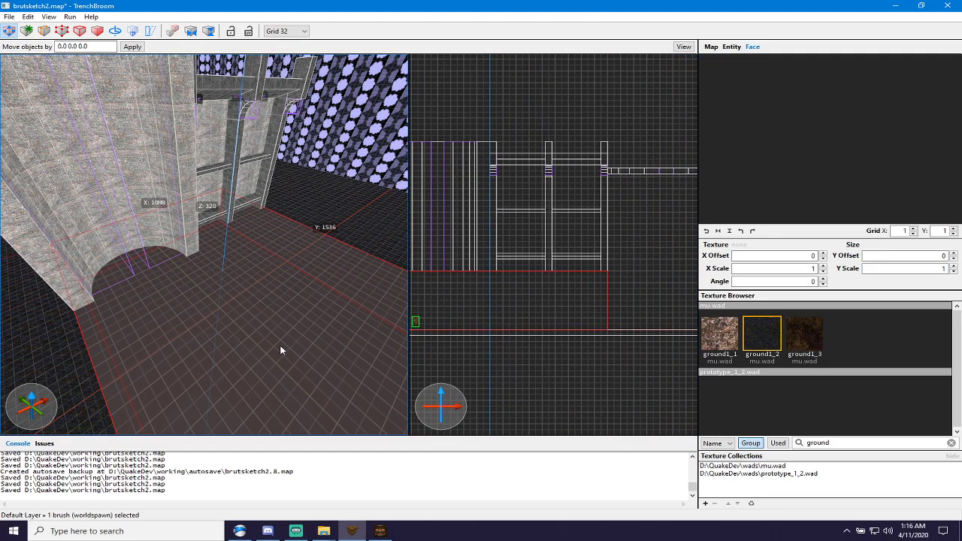
mouse_move(280, 345)
right_down()
mouse_move(370, 357)
mouse_move(334, 350)
right_up()
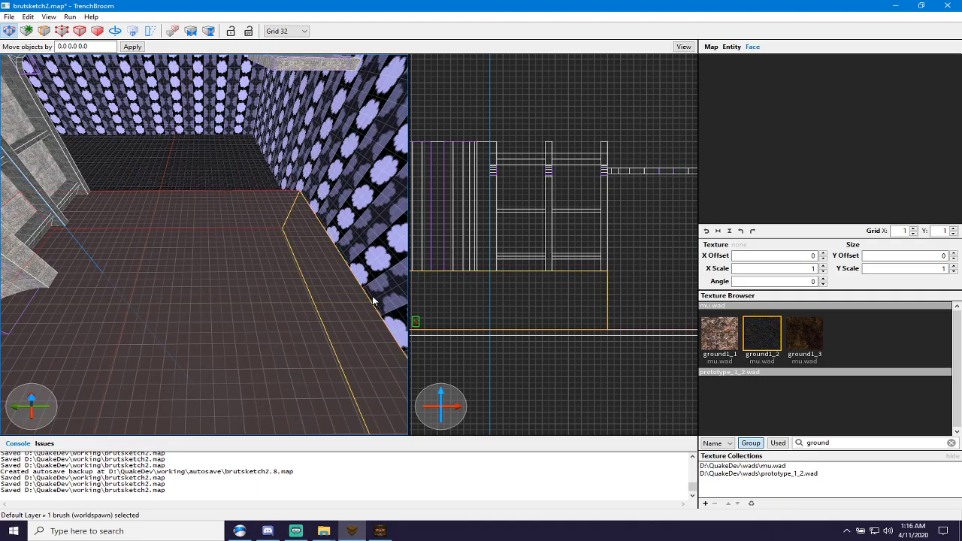
mouse_move(374, 301)
right_down()
mouse_move(128, 322)
mouse_move(57, 308)
mouse_move(148, 302)
mouse_move(107, 294)
mouse_move(120, 308)
right_up()
key(w)
key(s)
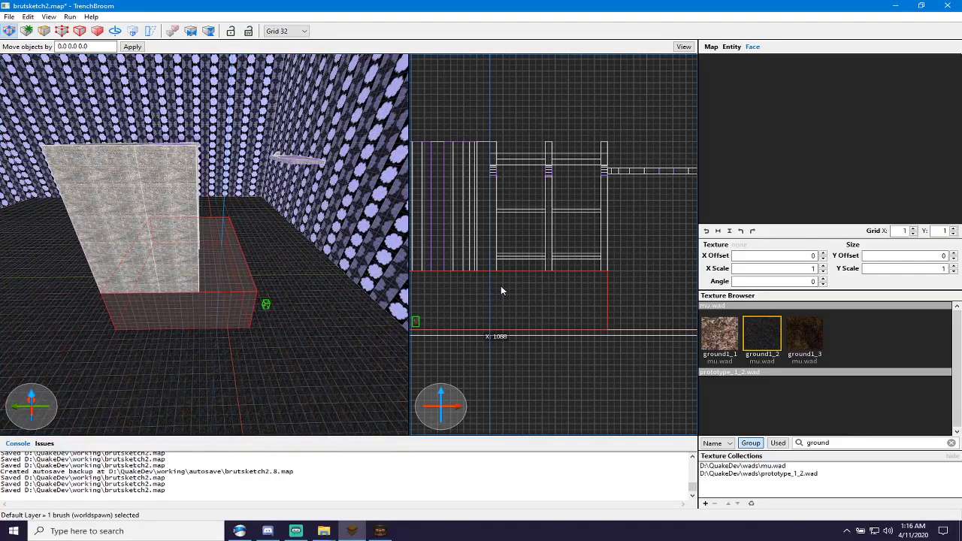
Set the grid to 256 and pull the new ground brush's front side back to the grid in the top view.
key(ctrl+Tab)
key(ctrl+Tab)
scroll(542, 248, down, 4)
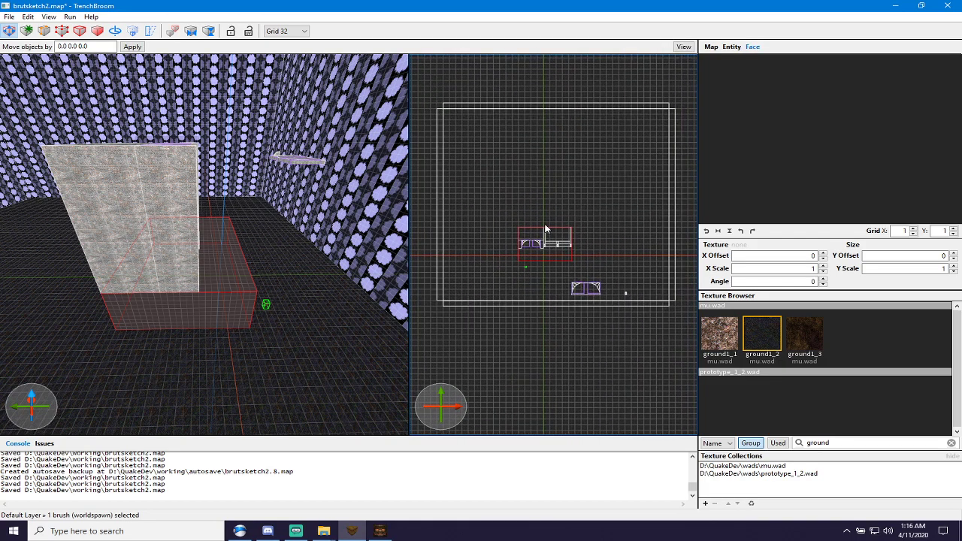
key(bracketright)
key(bracketright)
key(bracketright)
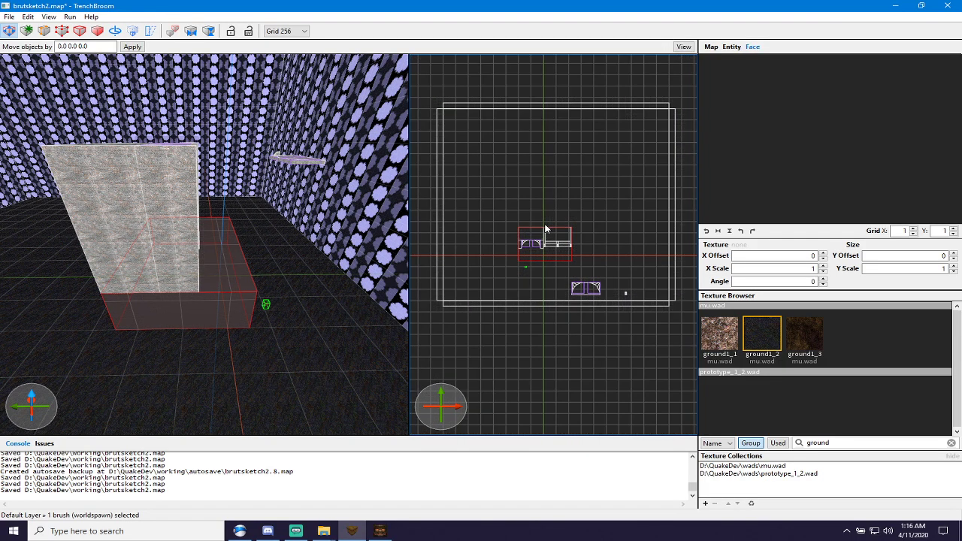
drag(550, 268, 545, 266)
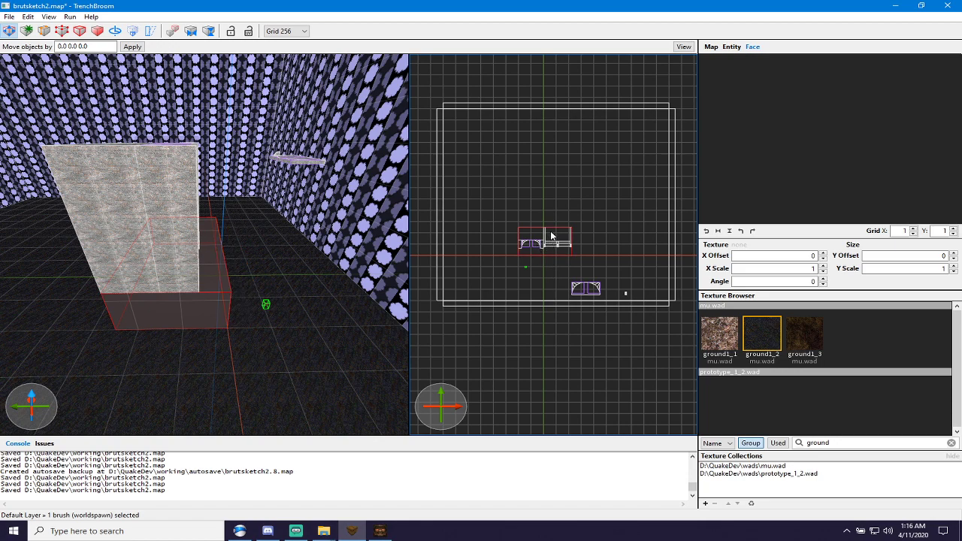
Widen the ground brush to 3584 units on both sides of the structure and extend its back to the rear sky wall.
mouse_move(553, 223)
mouse_down()
mouse_move(546, 167)
mouse_move(594, 204)
mouse_move(657, 222)
mouse_up()
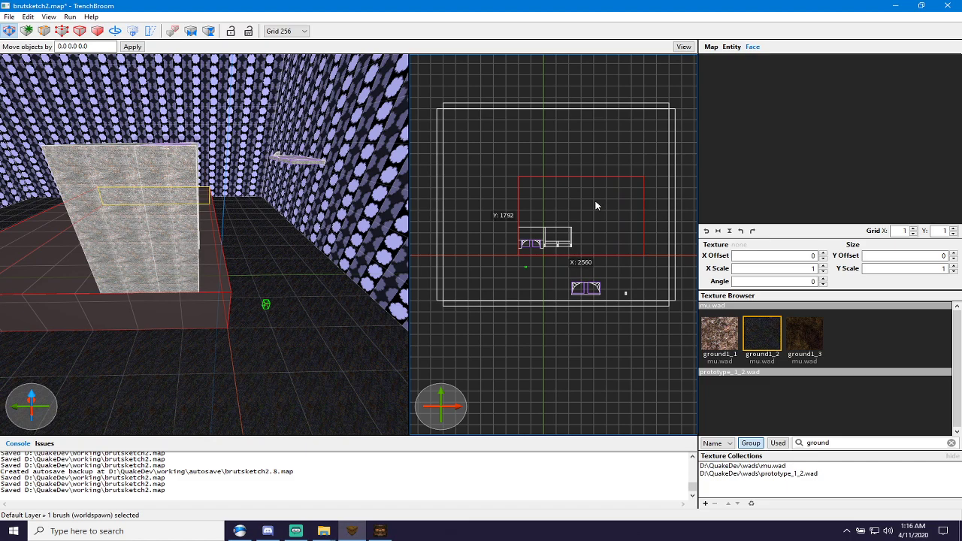
drag(502, 199, 457, 198)
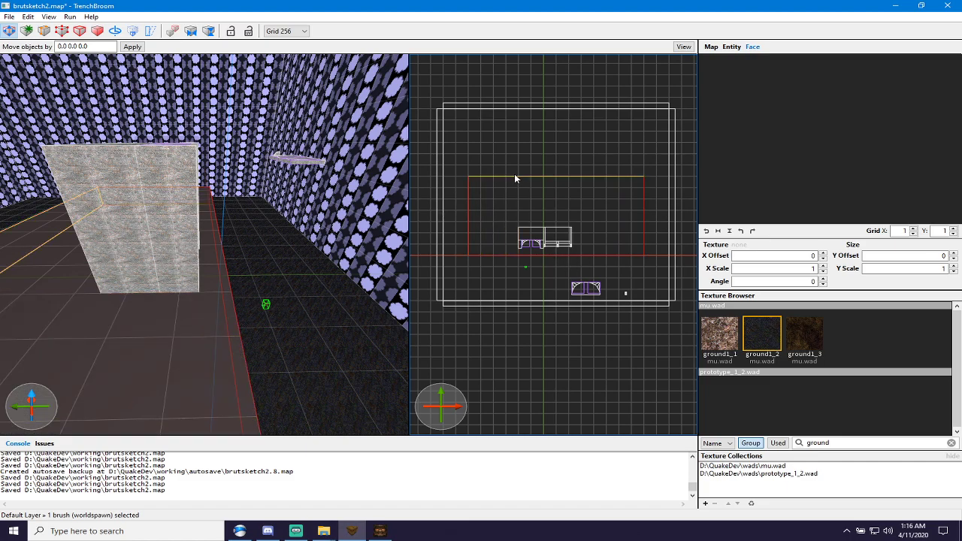
drag(513, 175, 517, 107)
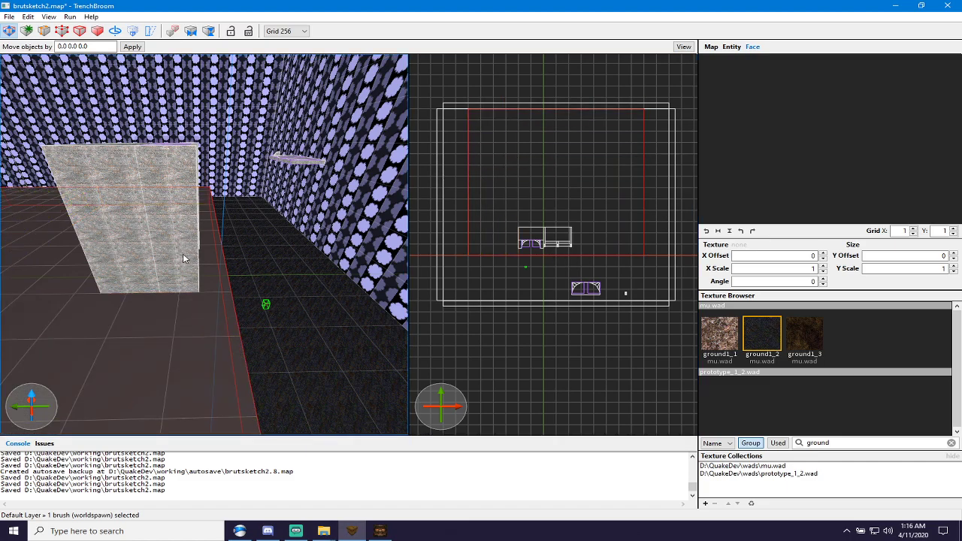
mouse_move(184, 255)
right_down()
mouse_move(210, 260)
mouse_move(163, 262)
mouse_move(186, 284)
right_up()
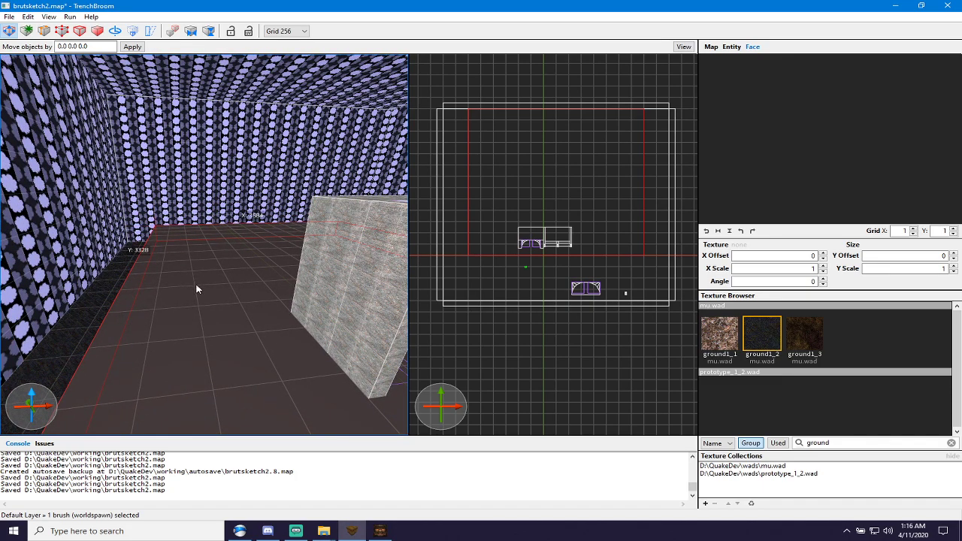
Try ground1_2 on the ground brush and preview ground1_3 on a small test cube drawn on top of it.
click(762, 333)
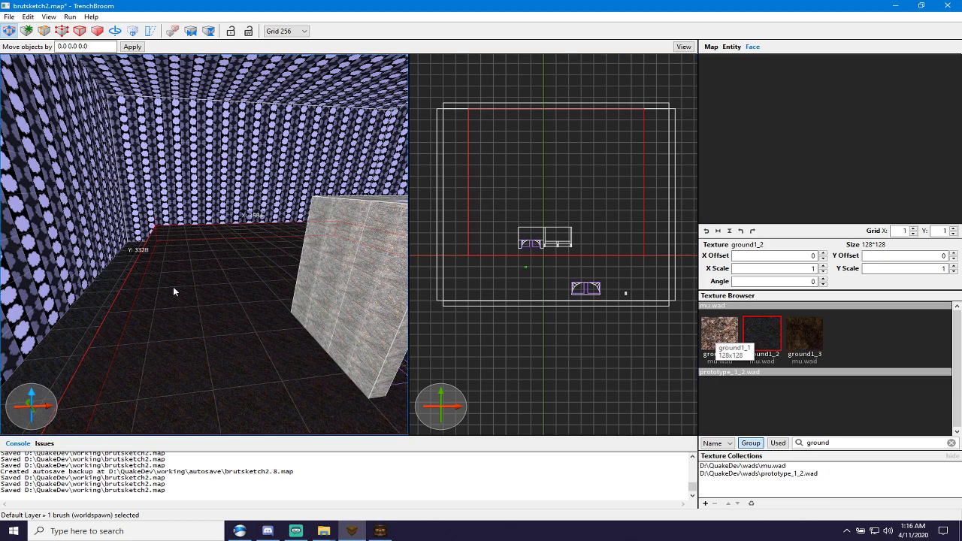
key(Escape)
drag(176, 350, 211, 399)
click(804, 336)
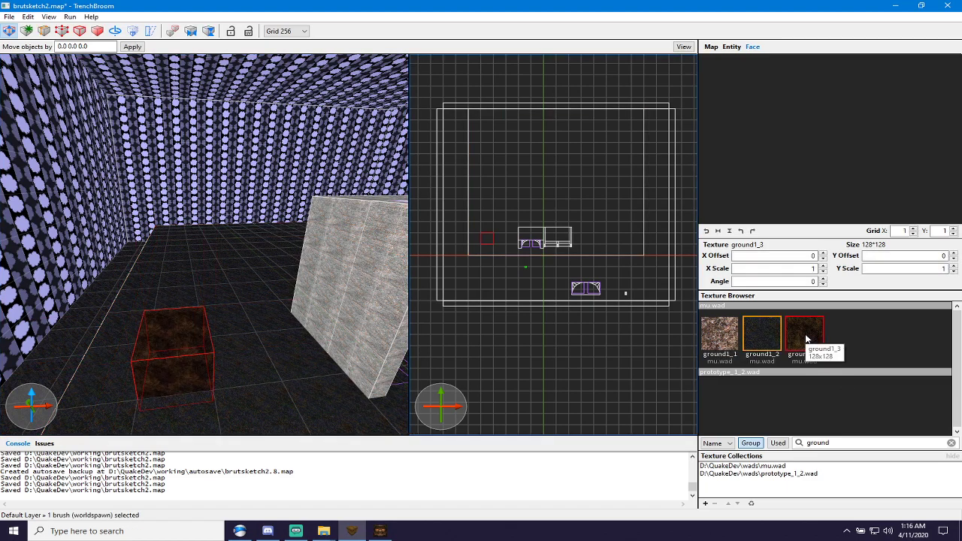
key(ctrl+z)
key(ctrl+z)
key(ctrl+z)
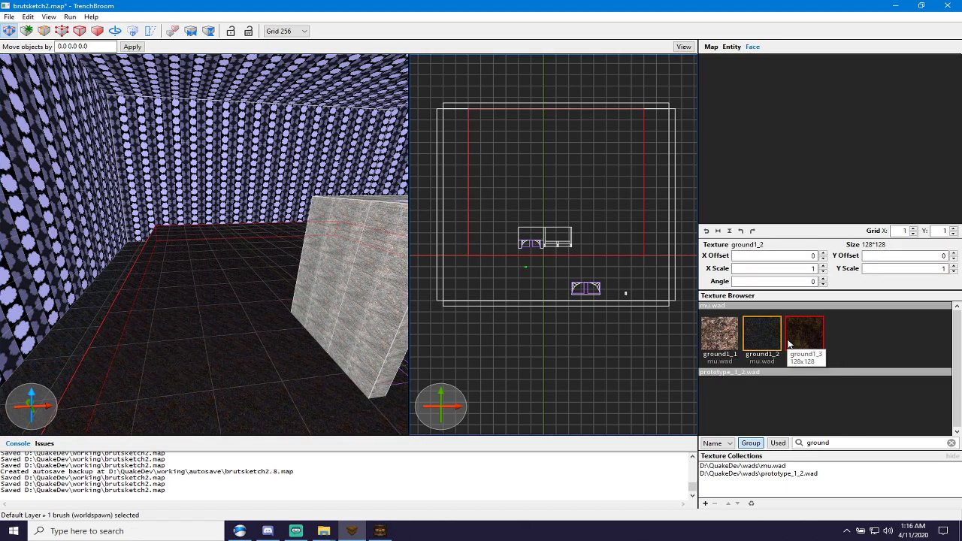
Apply the ground1_3 texture to the large ground brush and check it from in front of the structure.
click(787, 342)
mouse_move(324, 314)
right_down()
mouse_move(394, 323)
mouse_move(304, 323)
mouse_move(309, 309)
mouse_move(323, 329)
right_up()
key(s)
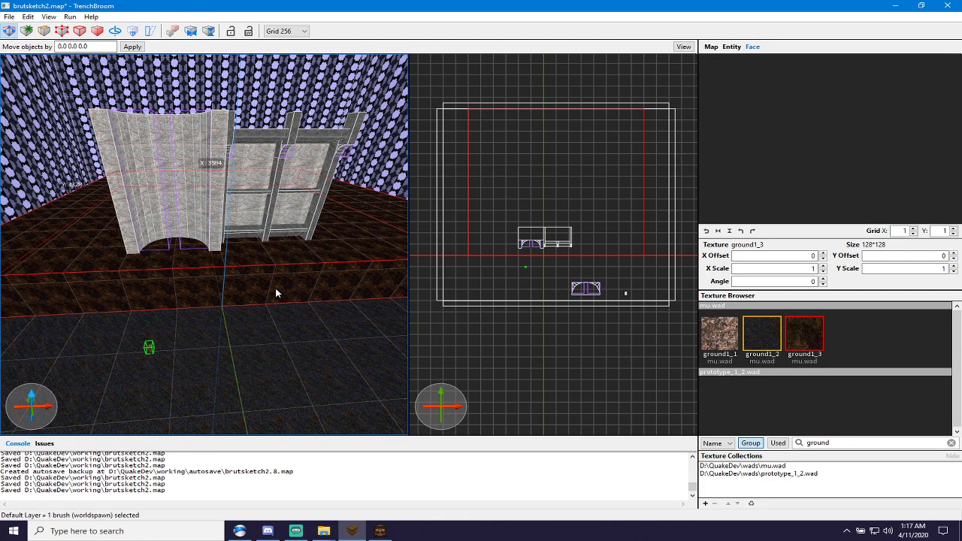
Slope the ground brush's front with the edge tool, pulling its lower edge outward 768 units and its upper edge back 128 units.
key(ctrl+Tab)
scroll(586, 251, up, 2)
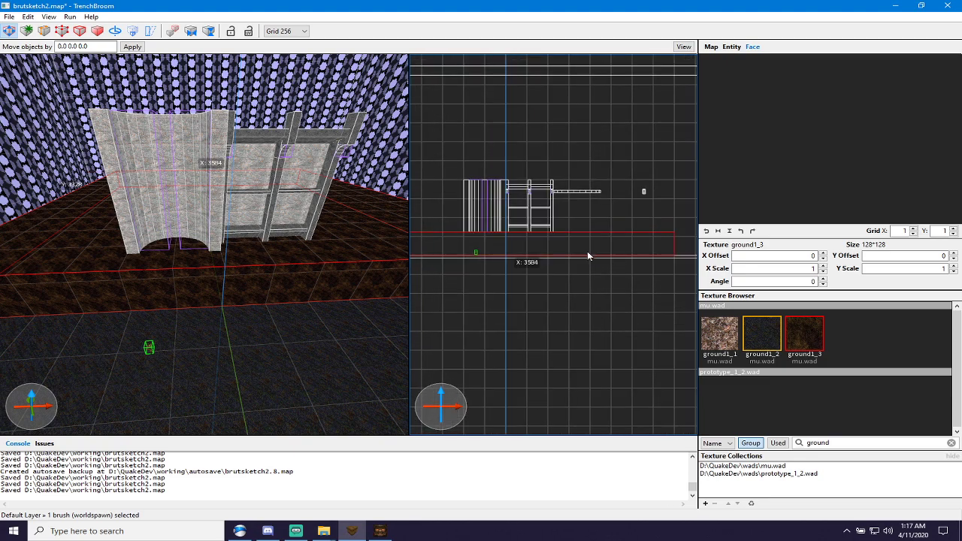
key(t)
key(ctrl+Tab)
scroll(450, 243, up, 2)
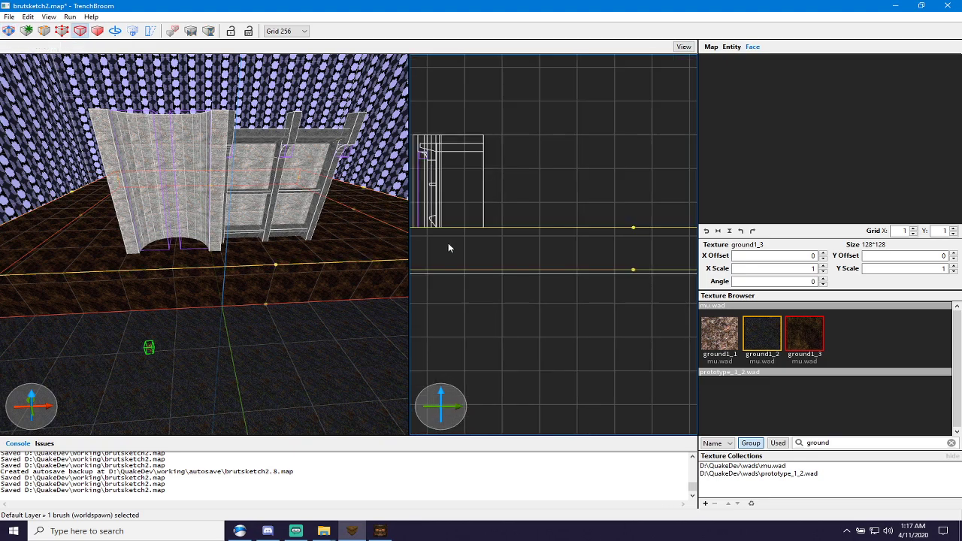
middle_drag(457, 247, 618, 262)
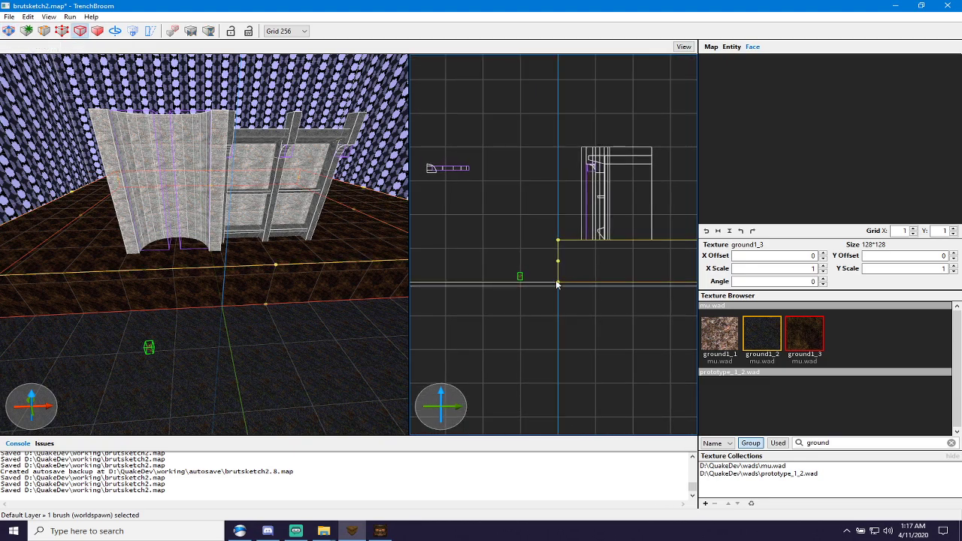
drag(557, 286, 446, 282)
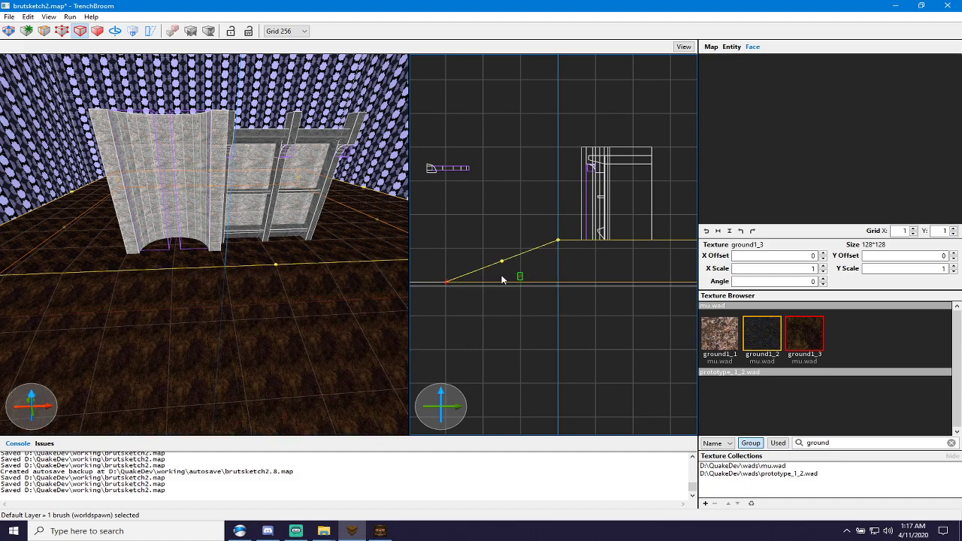
mouse_move(560, 242)
mouse_down()
mouse_move(590, 241)
mouse_move(571, 239)
mouse_up()
key(bracketleft)
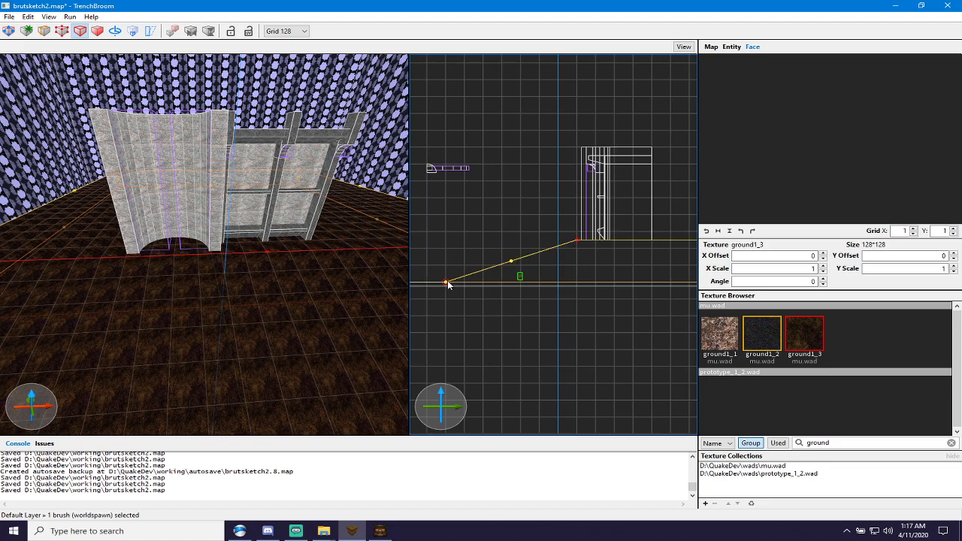
Pull the lower front edge of the ground slope outward by another 128 units.
drag(447, 284, 429, 284)
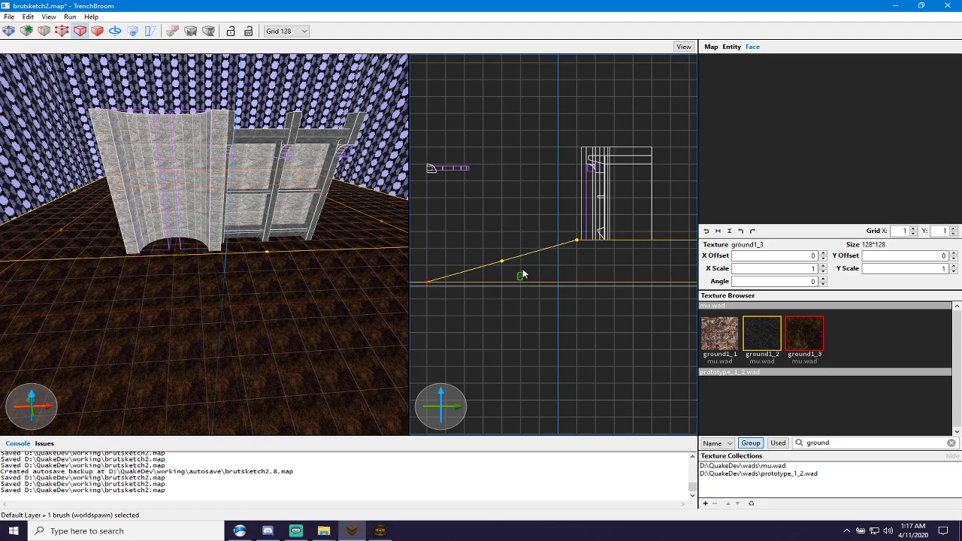
Try to shift and stretch the ground1_3 texture on the sloped face in the UV view, undoing each change.
click(302, 335)
shift+click(303, 331)
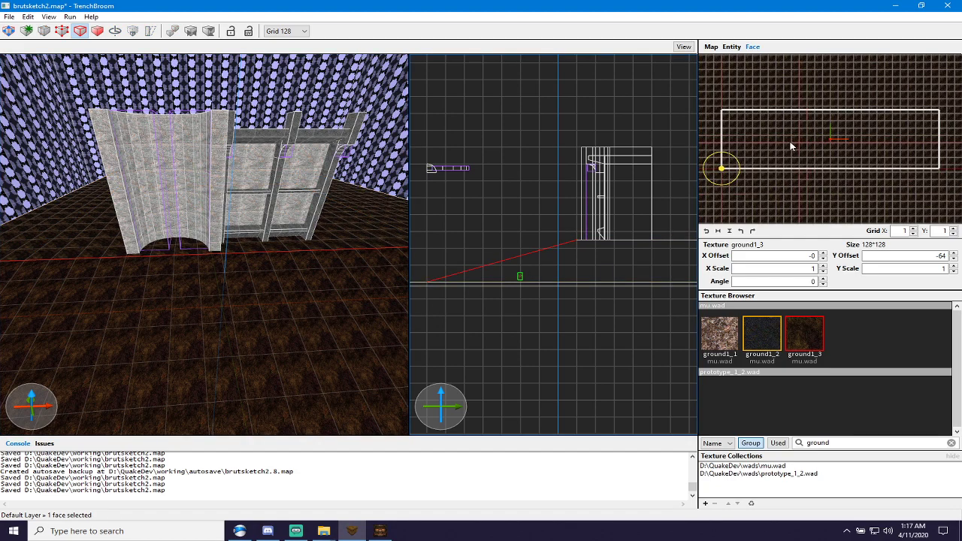
scroll(791, 145, up, 3)
scroll(791, 145, down, 3)
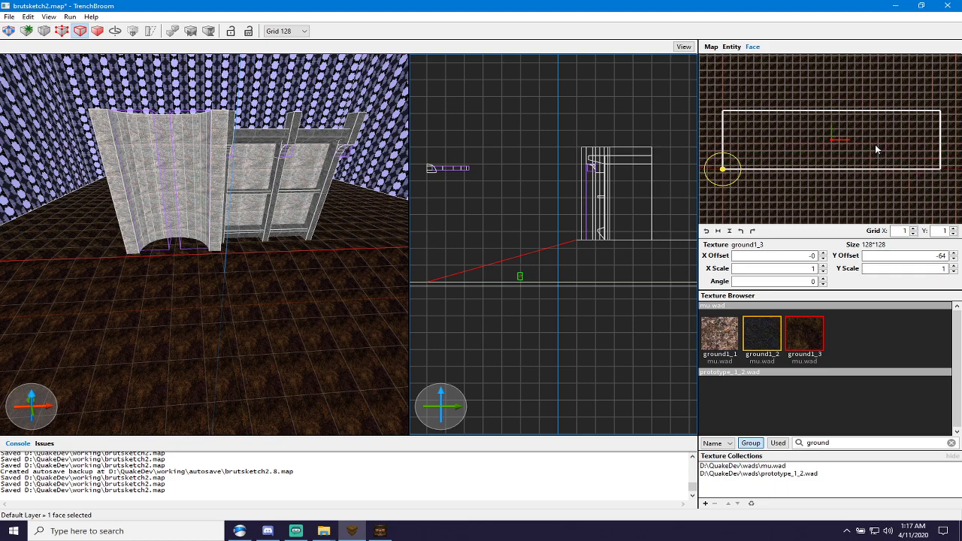
drag(876, 143, 896, 148)
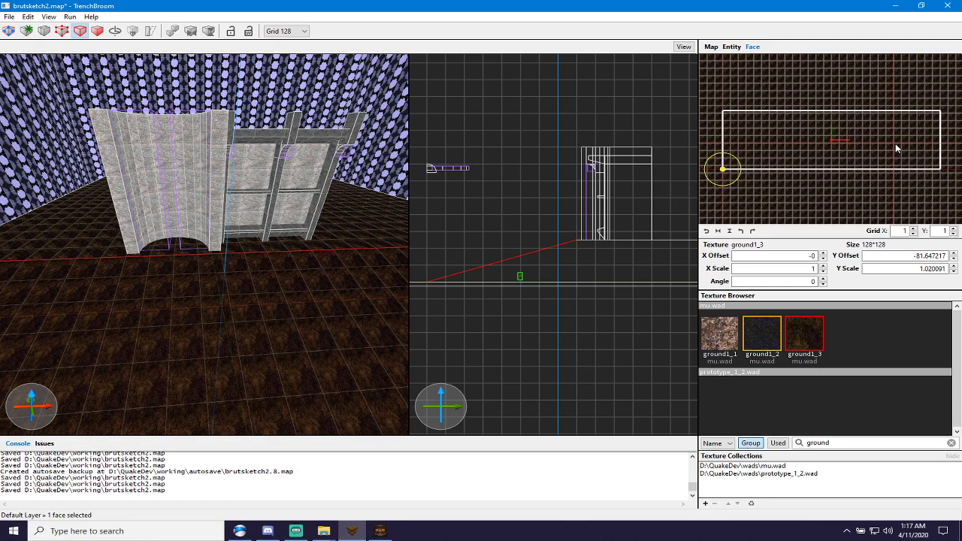
key(ctrl+z)
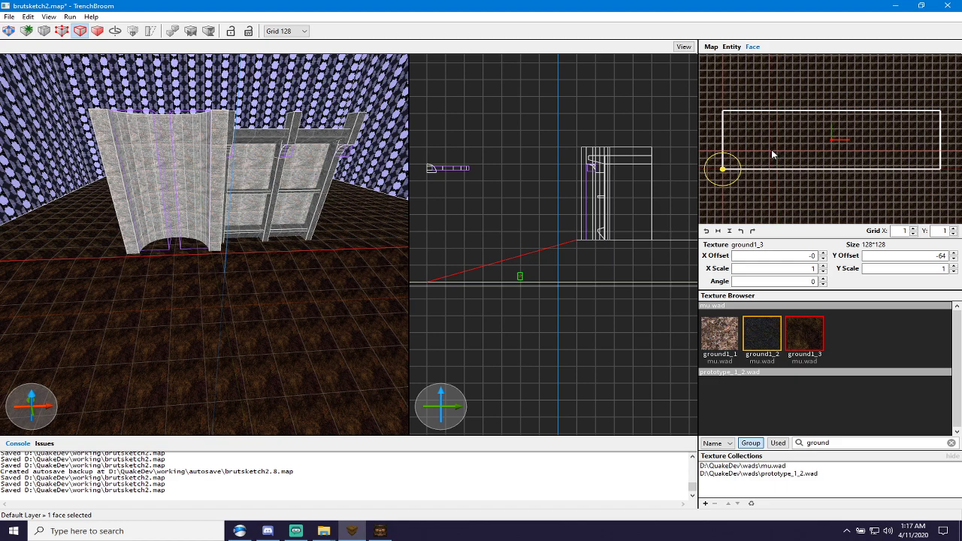
drag(778, 154, 776, 153)
key(ctrl+z)
mouse_move(733, 136)
mouse_down()
mouse_move(743, 122)
mouse_move(751, 140)
mouse_up()
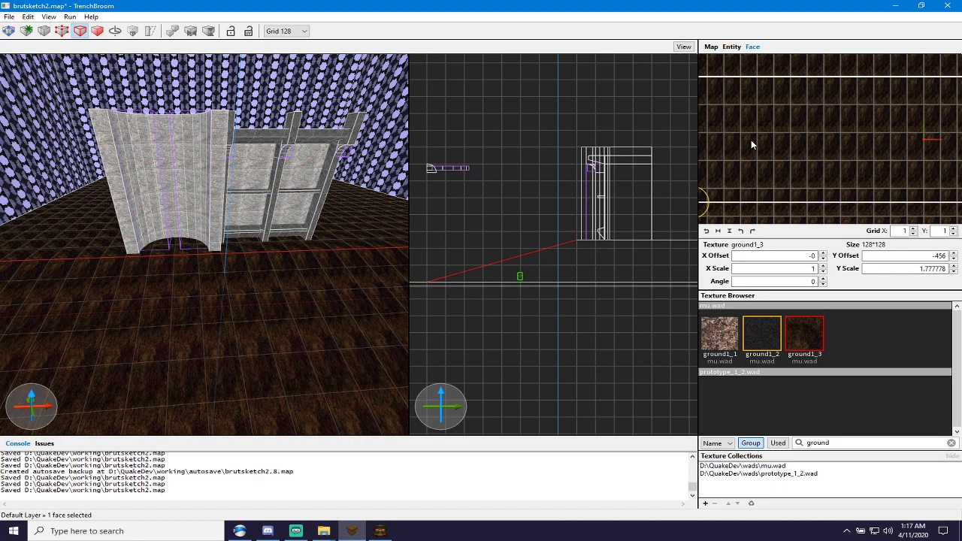
key(ctrl+z)
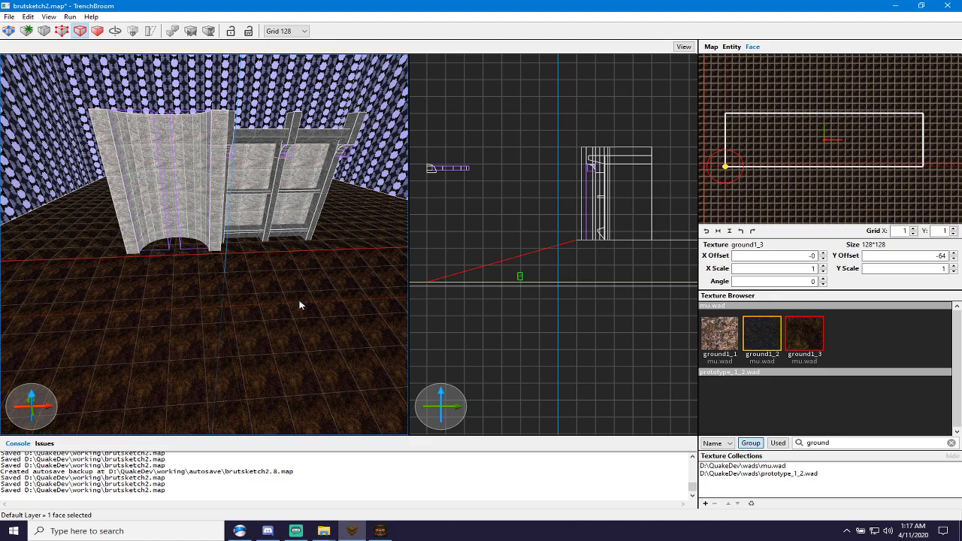
Move the player start up out of the ground brush and outward so it sits above the front slope.
key(Escape)
right_drag(302, 299, 406, 312)
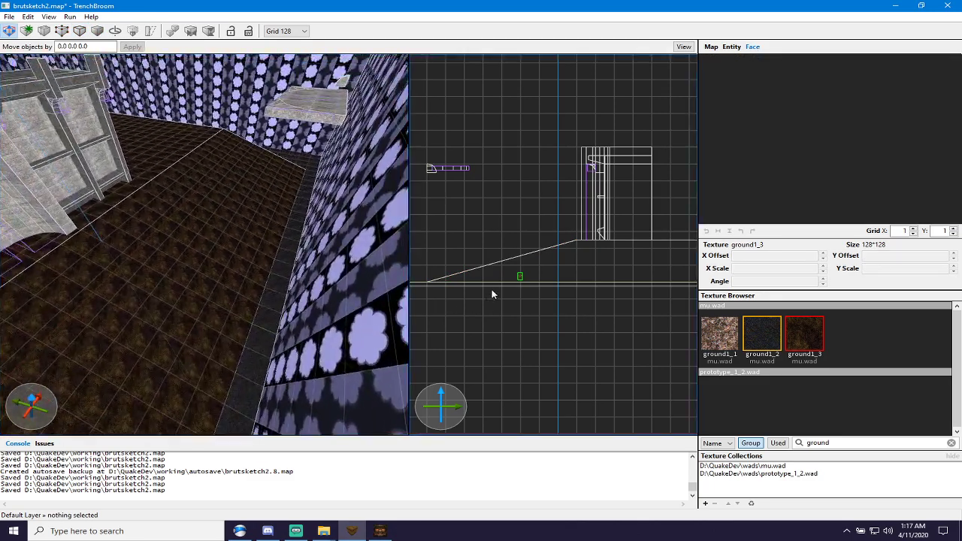
drag(519, 278, 479, 243)
Clip the large ground brush lengthwise at X -896 in the top view, keeping both pieces.
click(189, 263)
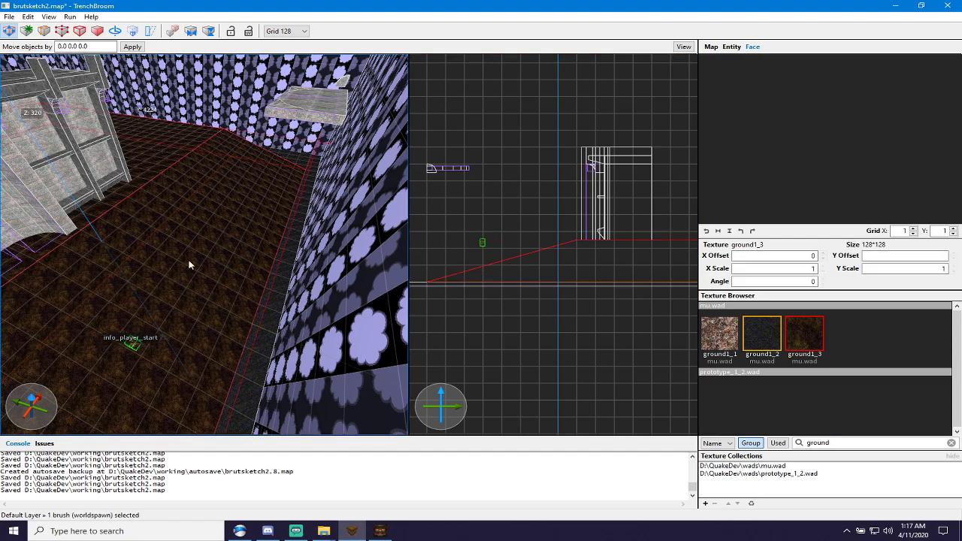
key(space)
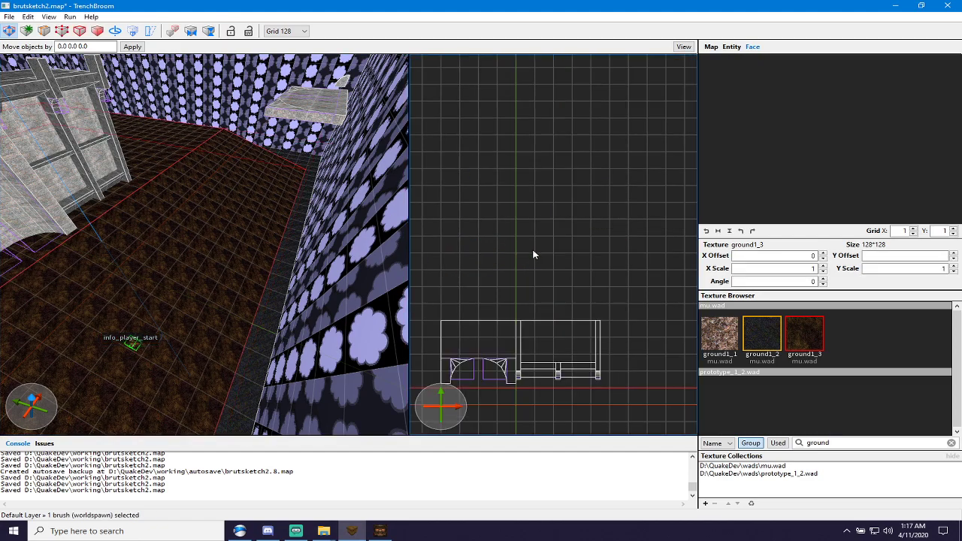
key(space)
key(space)
key(space)
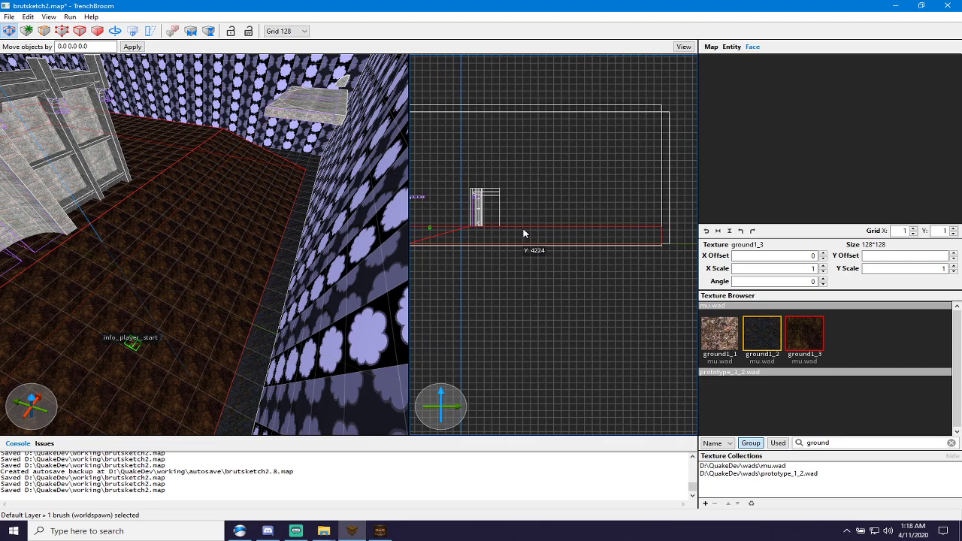
key(space)
key(space)
scroll(523, 326, down, 1)
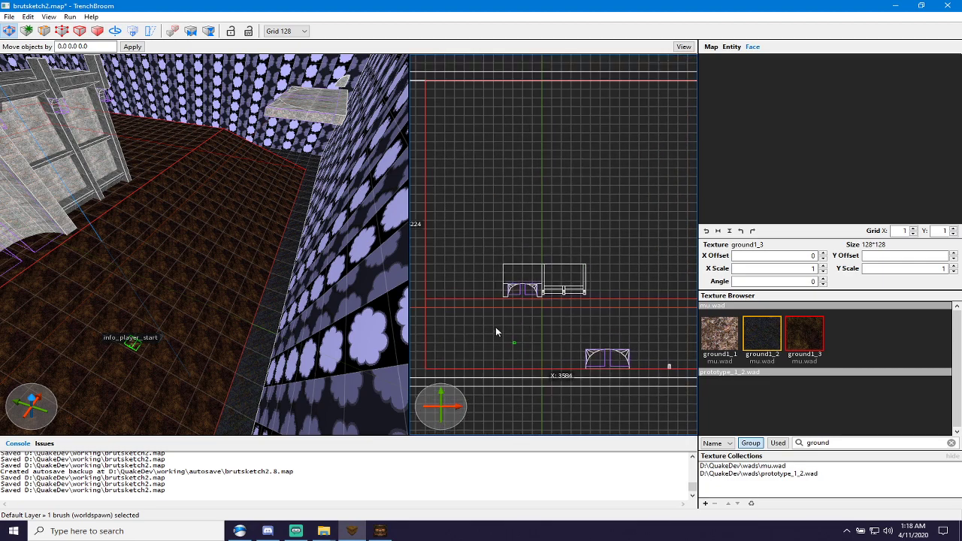
key(v)
drag(480, 308, 474, 335)
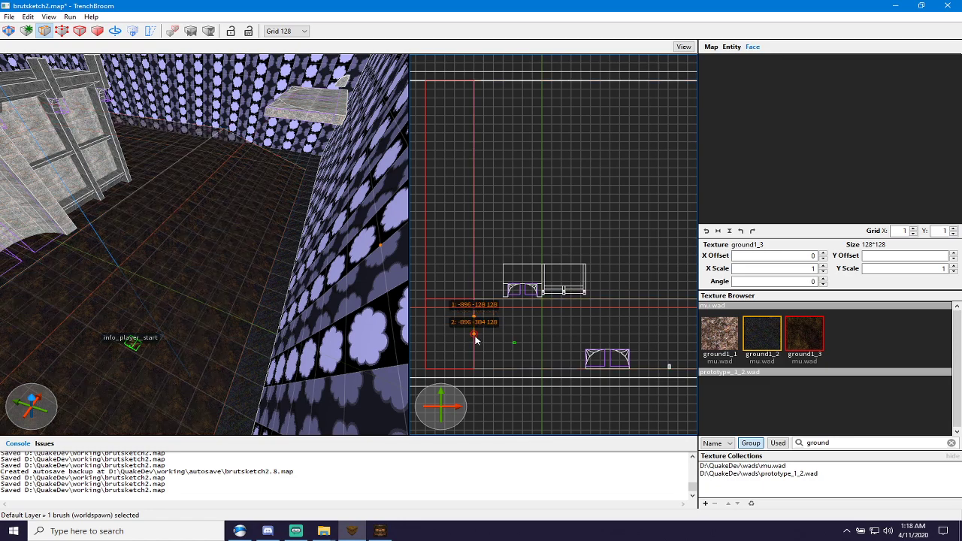
key(ctrl+Return)
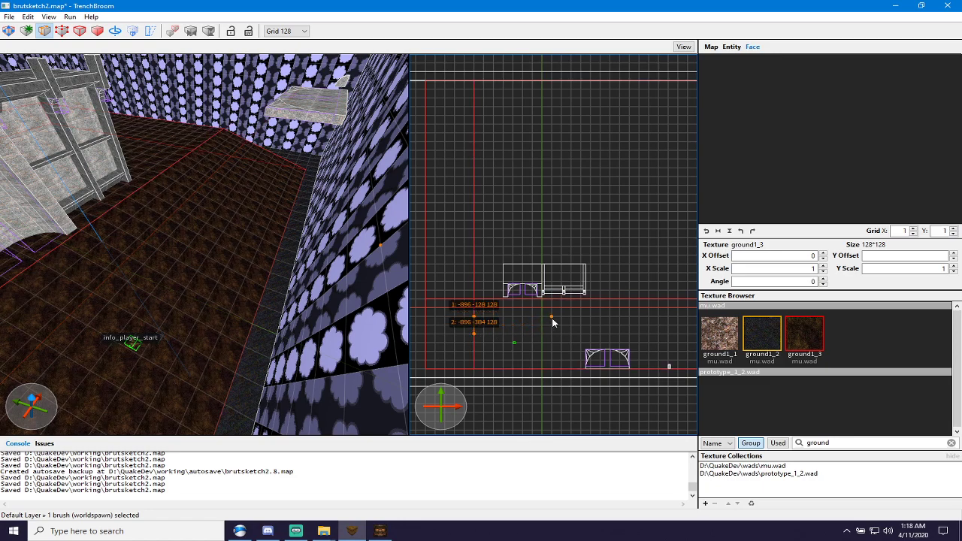
key(Return)
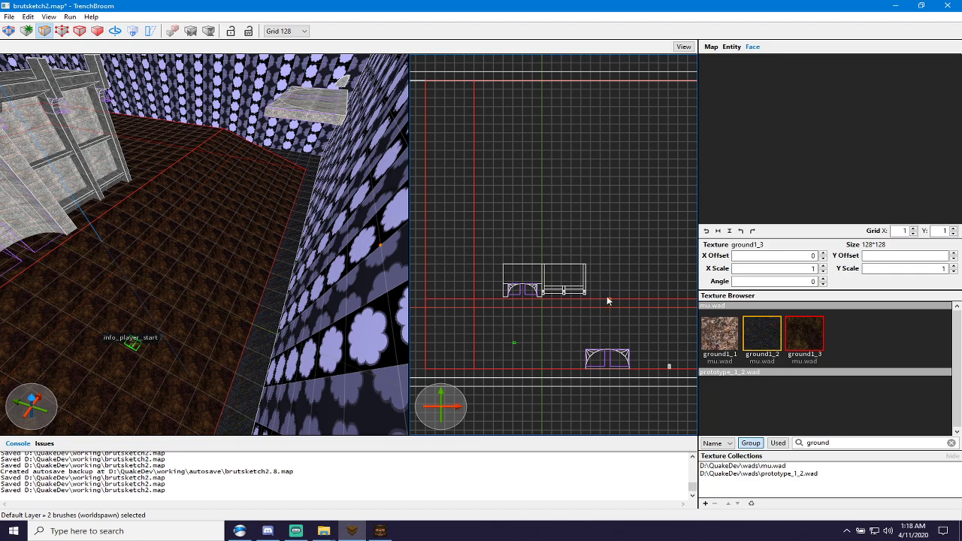
Clip the ground lengthwise again at X 1024, keeping the pieces on both sides.
drag(618, 303, 622, 314)
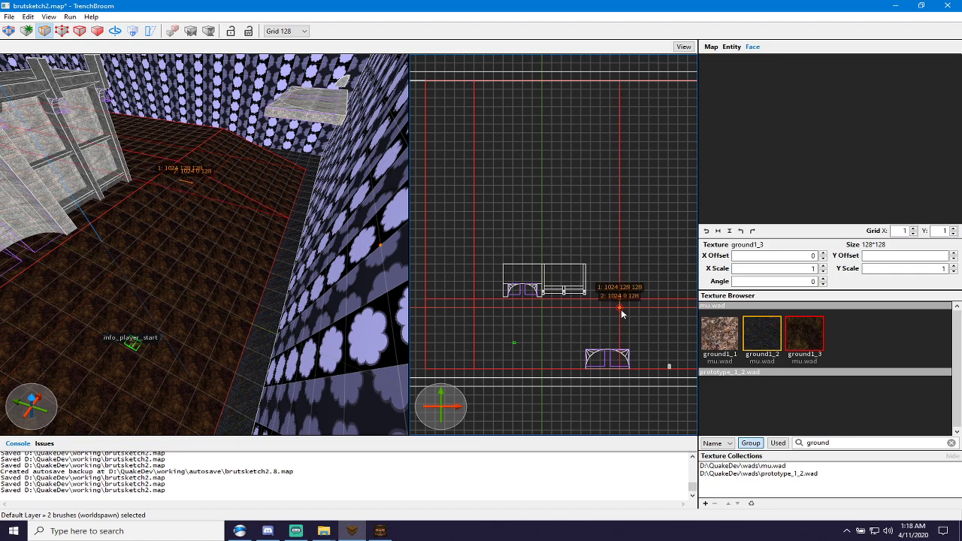
key(Return)
key(c)
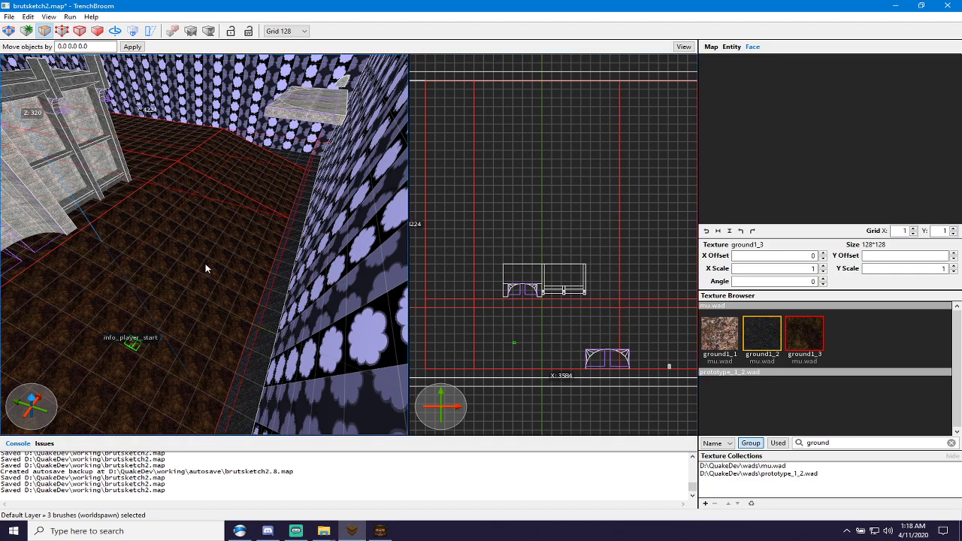
Select only the middle ground section and clip it crosswise at Y -384, separating a 512-unit-deep front strip.
key(Escape)
click(206, 262)
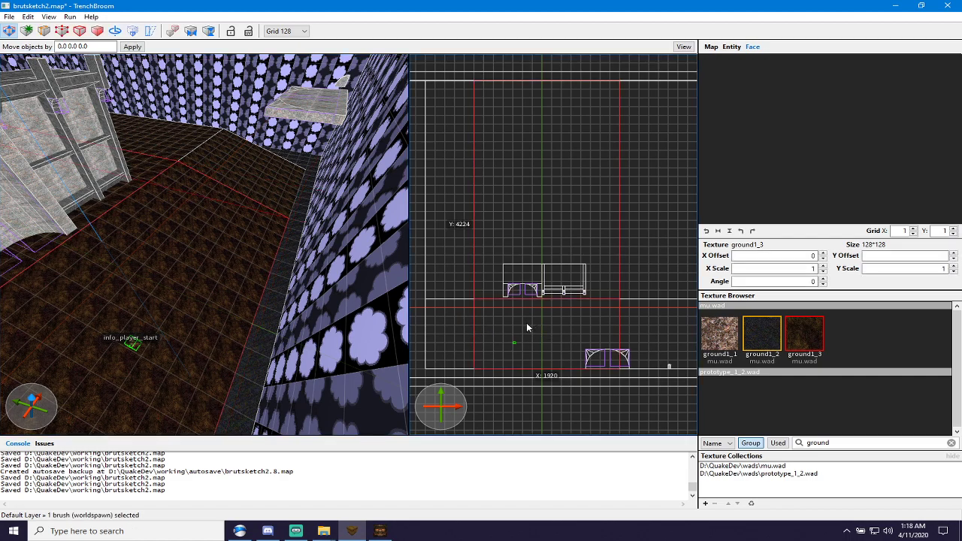
key(c)
drag(477, 333, 490, 337)
key(Return)
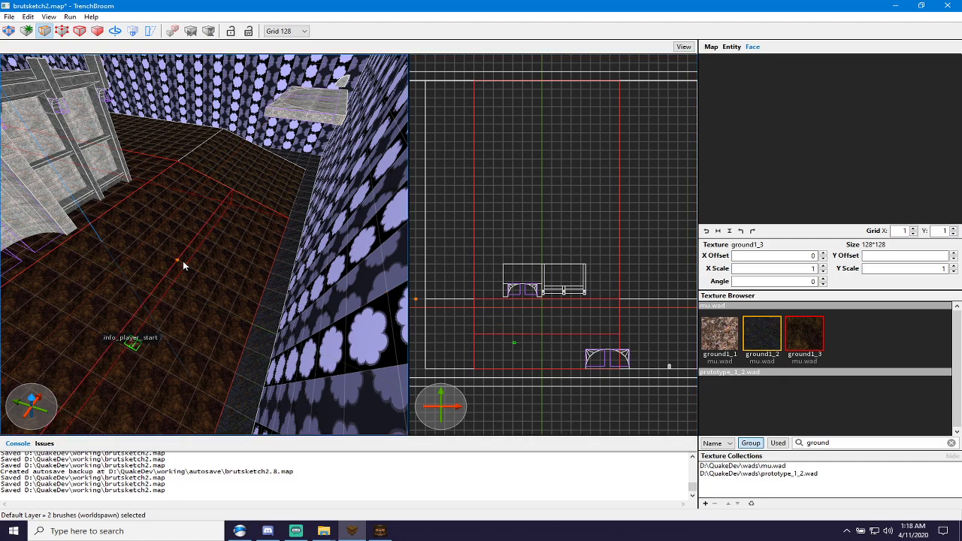
Try clipping the middle ground brush behind the front strip lengthwise, roughly in line with both outer sides of the structure.
key(Escape)
key(Escape)
click(148, 250)
key(c)
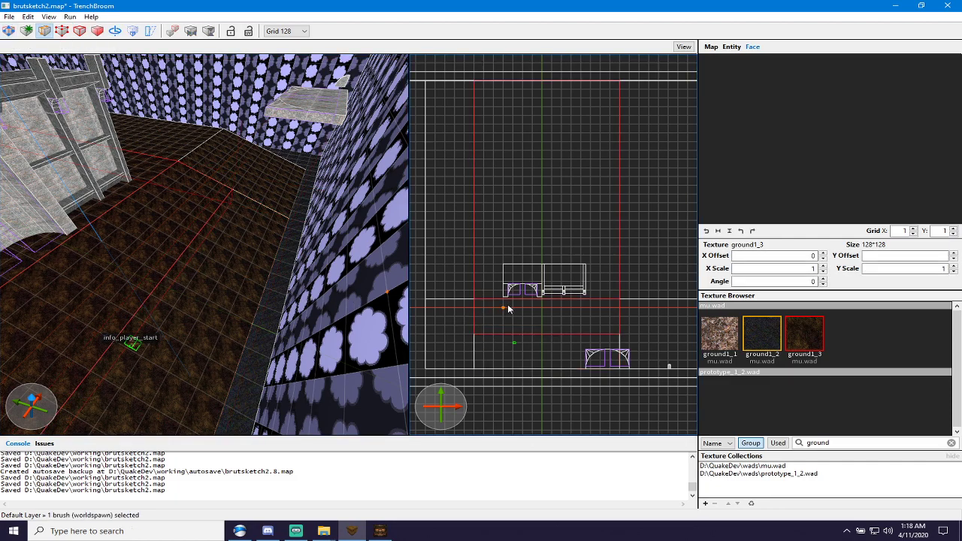
click(503, 305)
click(505, 315)
key(Return)
click(590, 304)
click(592, 311)
key(Return)
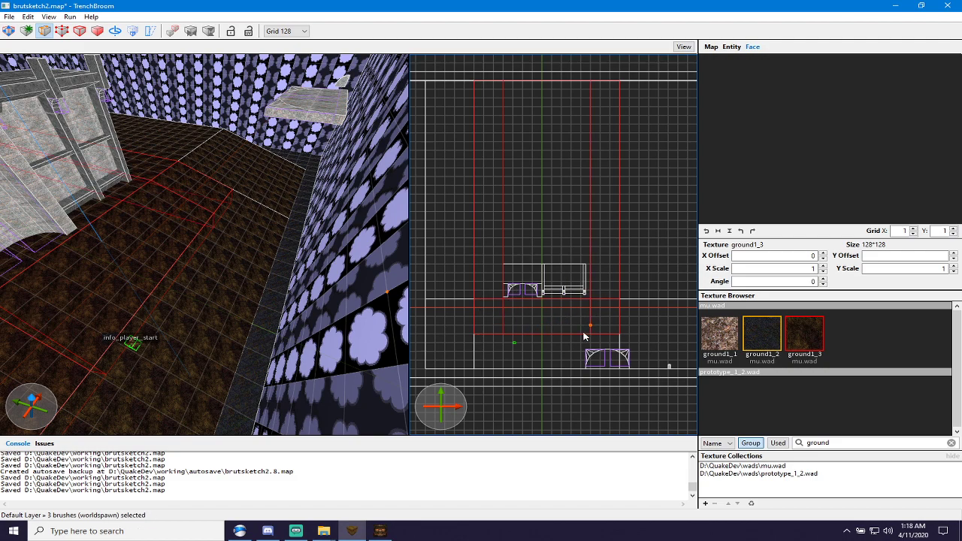
key(ctrl+z)
click(579, 301)
click(580, 309)
key(Return)
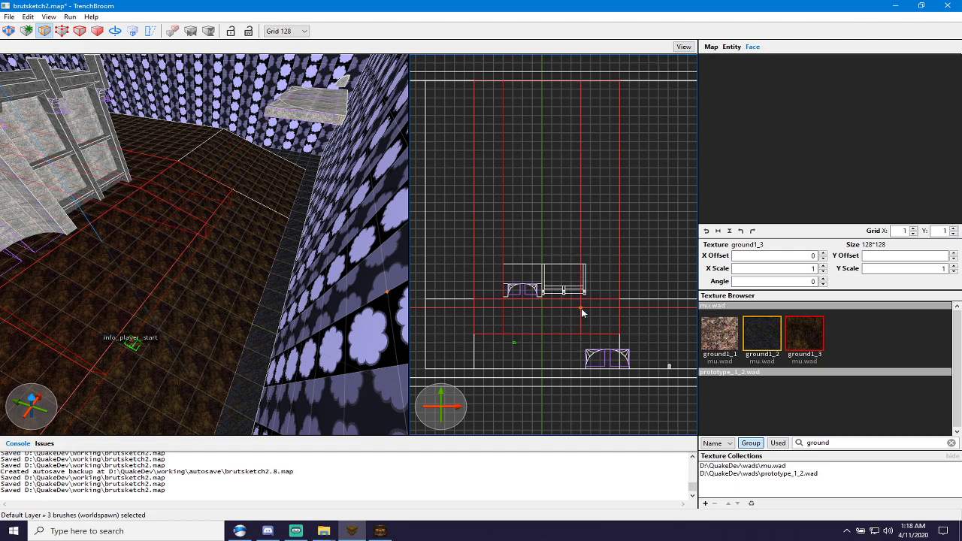
Try shortening the clipped ground pieces from the back to a depth of 640 units, and undo back through the lengthwise cuts.
key(Escape)
drag(531, 78, 566, 298)
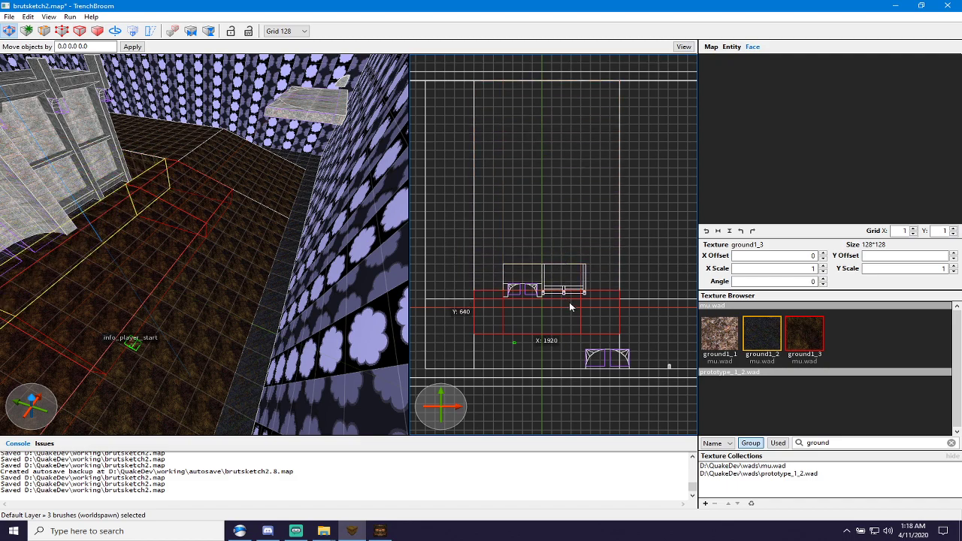
key(ctrl+z)
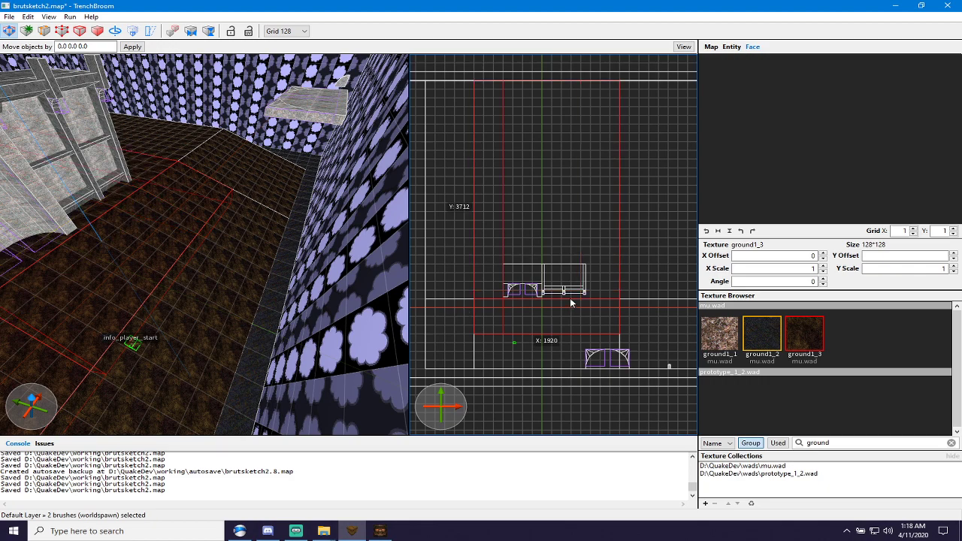
Clip the middle ground brush crosswise at Y 128 along the slope's upper edge and select its sloped front piece.
click(503, 302)
key(v)
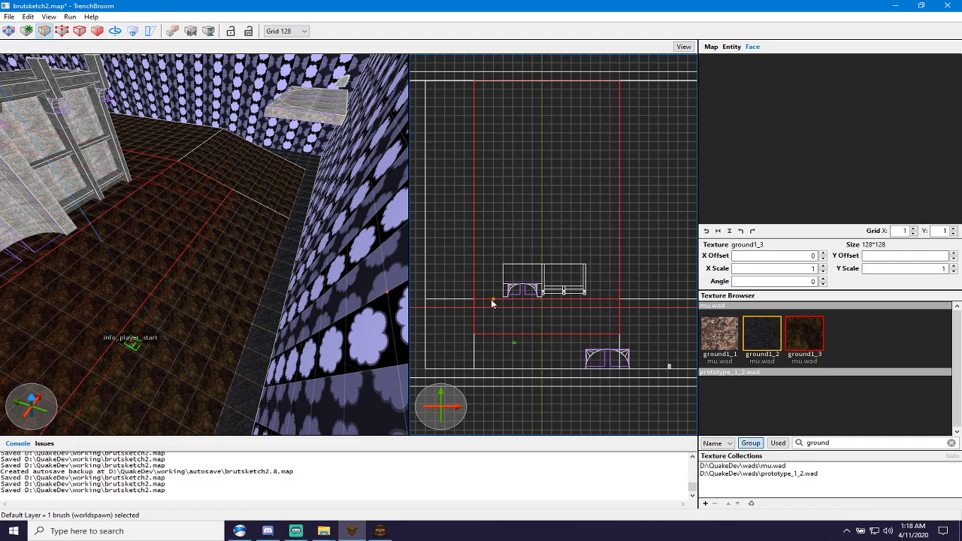
key(v)
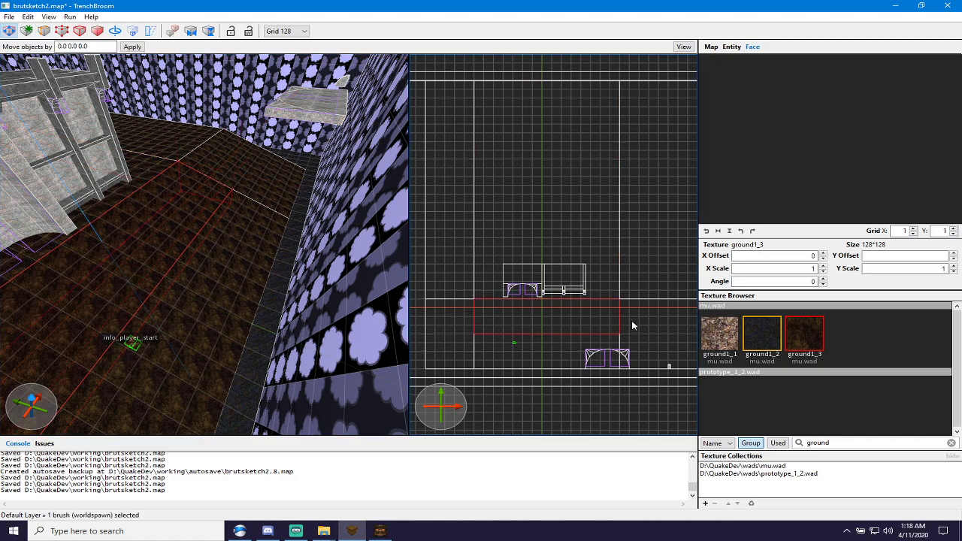
Clip the sloped middle piece lengthwise at X -512 and X 0, isolating the section in front of the arch.
key(v)
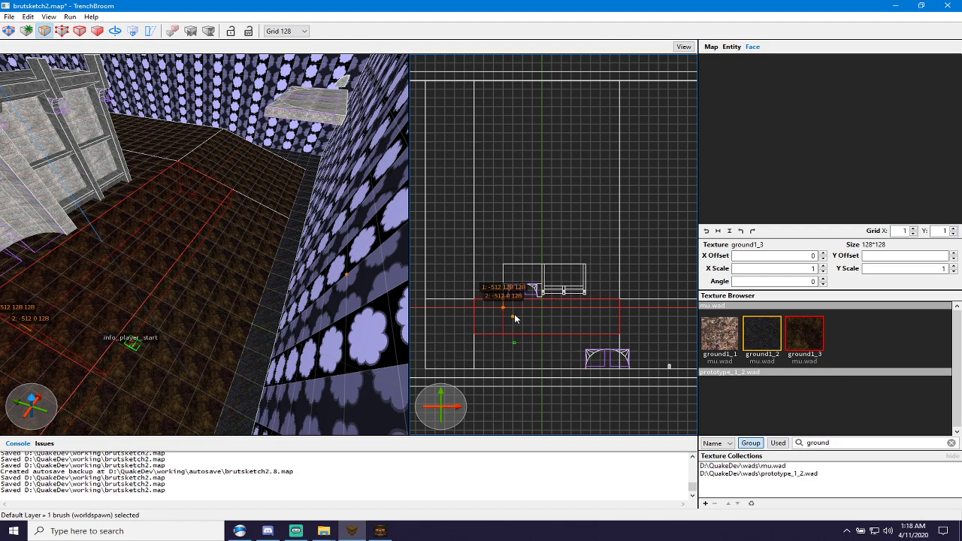
key(Return)
drag(541, 301, 542, 308)
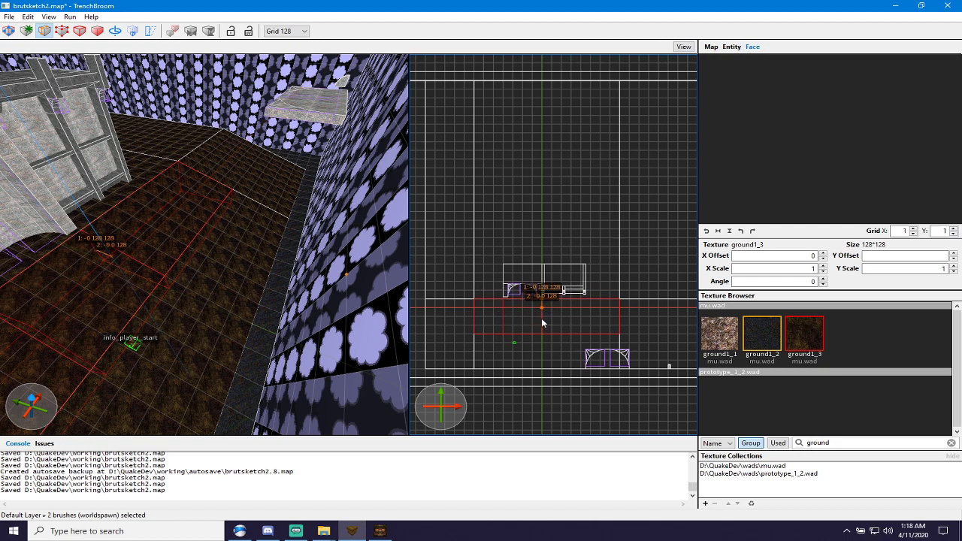
key(Return)
Delete the 512 by 512 slope section in front of the arch and the 1920-unit-wide lower front strip.
key(Escape)
key(Escape)
click(124, 286)
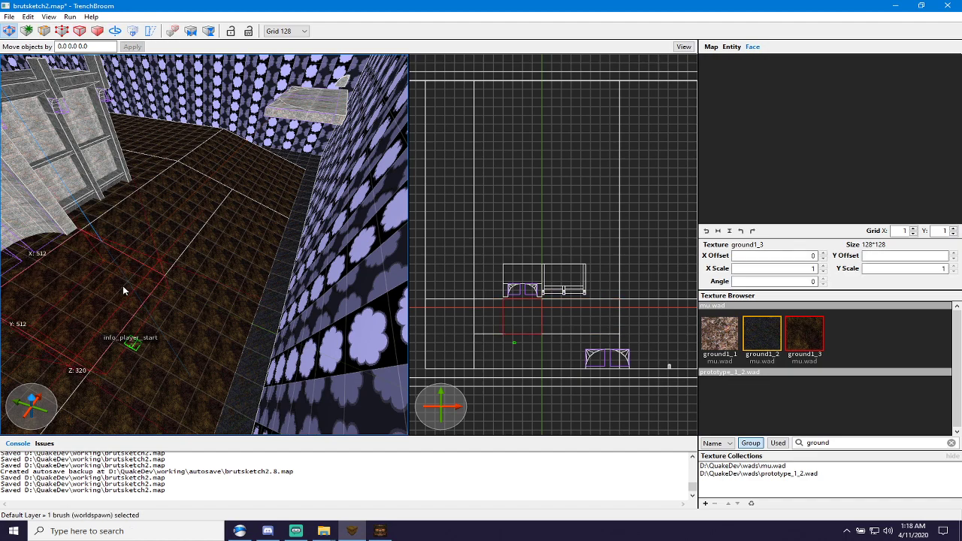
key(Escape)
click(206, 322)
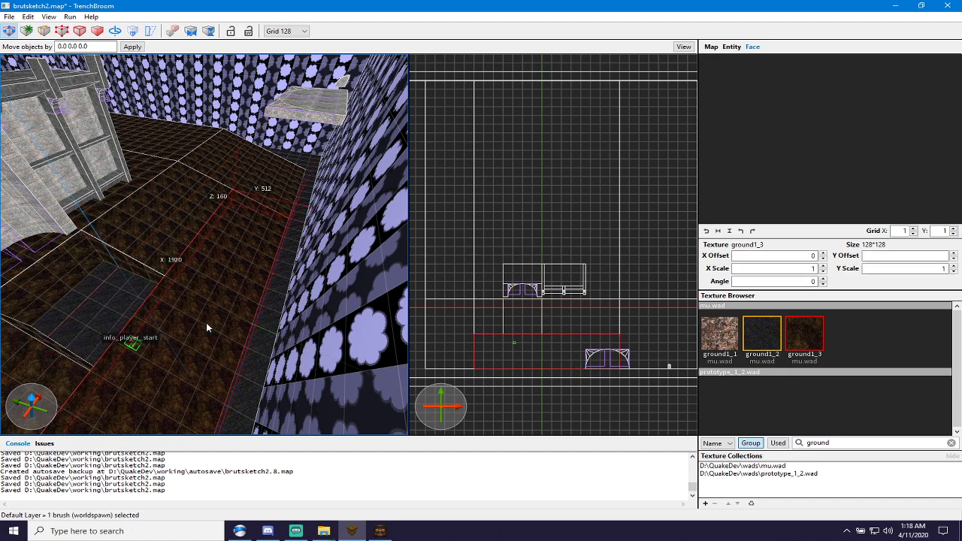
key(Delete)
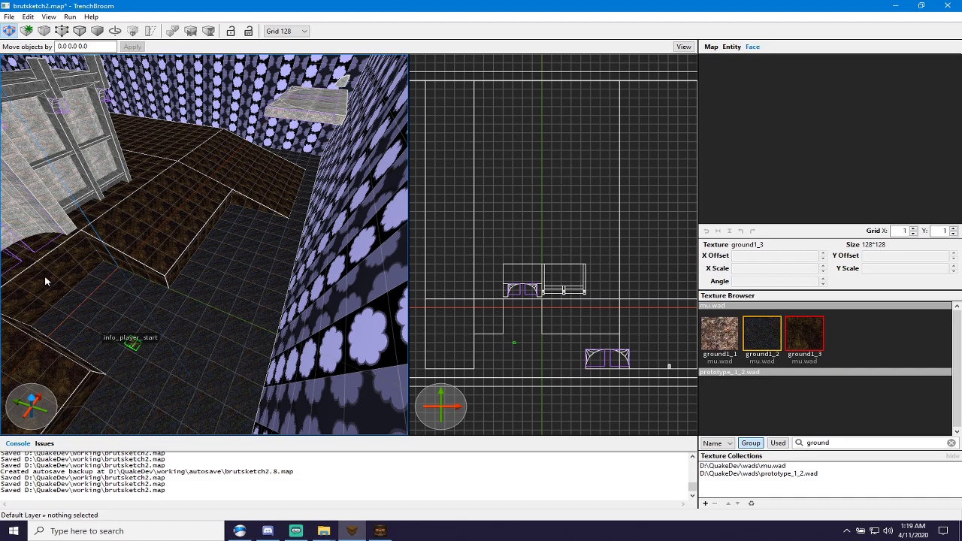
Duplicate the flat rear ground brush, move the copy to the slope's front, then trim its side and back to form a walkway before the arch.
key(ctrl+z)
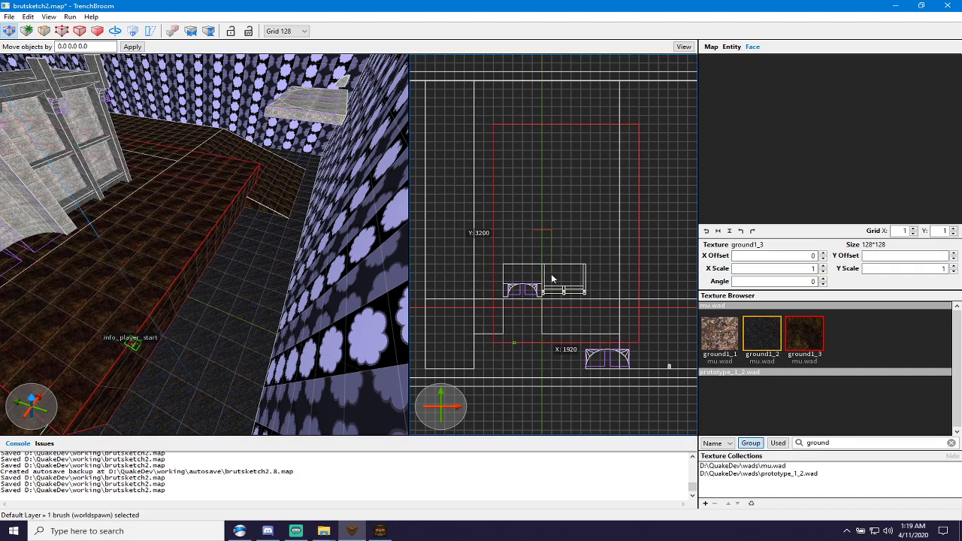
drag(551, 279, 567, 301)
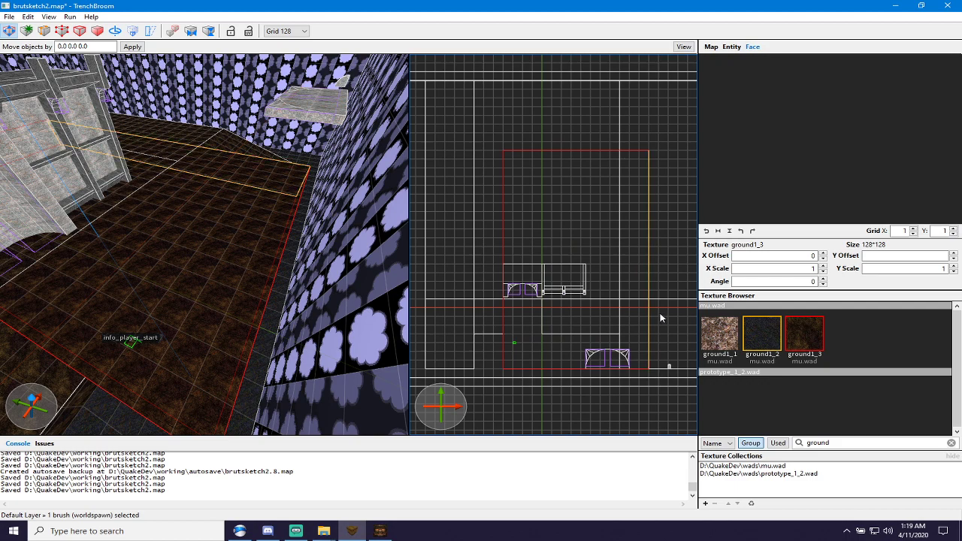
drag(660, 318, 544, 325)
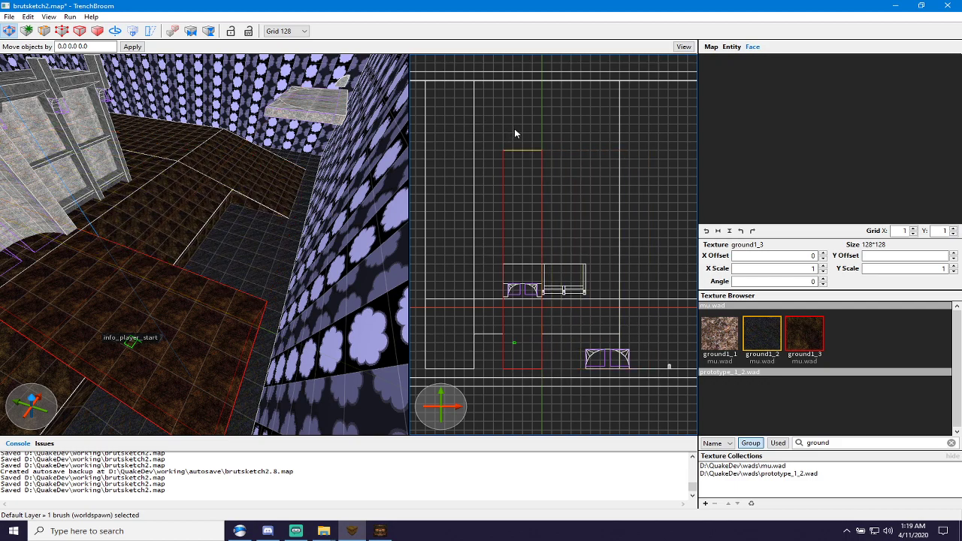
drag(515, 133, 531, 302)
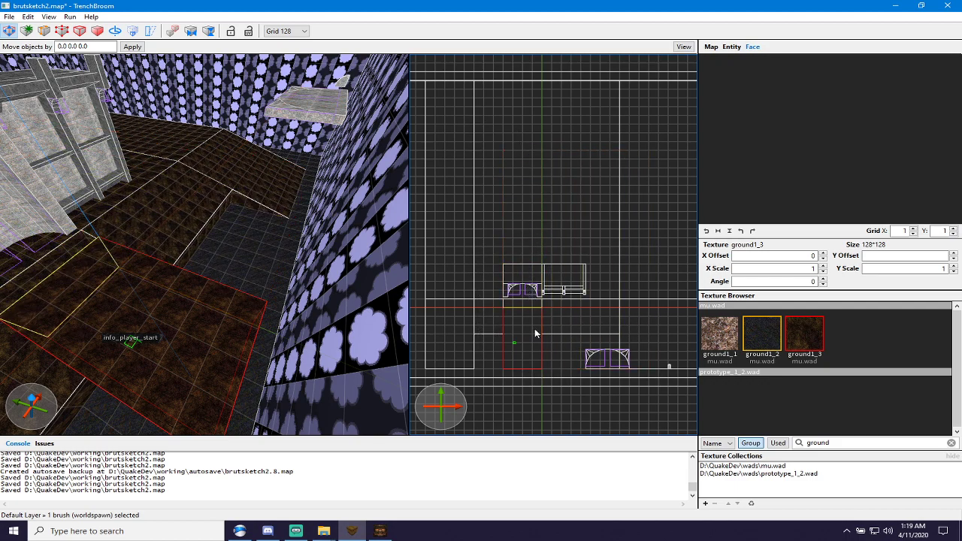
Shorten the 512-unit-wide walkway brush to 384 units along Y, then extend its rear face to meet the arch.
mouse_move(523, 371)
mouse_down()
mouse_move(518, 340)
mouse_move(507, 358)
mouse_move(638, 365)
mouse_move(603, 334)
mouse_up()
right_drag(178, 357, 172, 301)
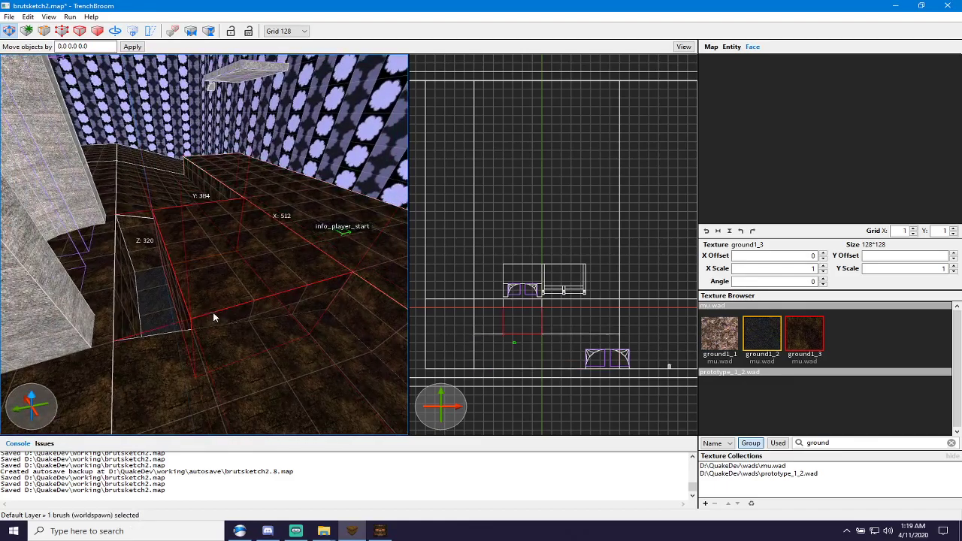
mouse_move(172, 300)
shift+mouse_down()
mouse_move(183, 301)
mouse_move(135, 315)
mouse_move(162, 298)
shift+mouse_up()
mouse_move(134, 263)
right_down()
mouse_move(171, 283)
mouse_move(122, 282)
mouse_move(110, 310)
mouse_move(144, 313)
mouse_move(178, 301)
mouse_move(281, 335)
mouse_move(181, 340)
right_up()
key(s)
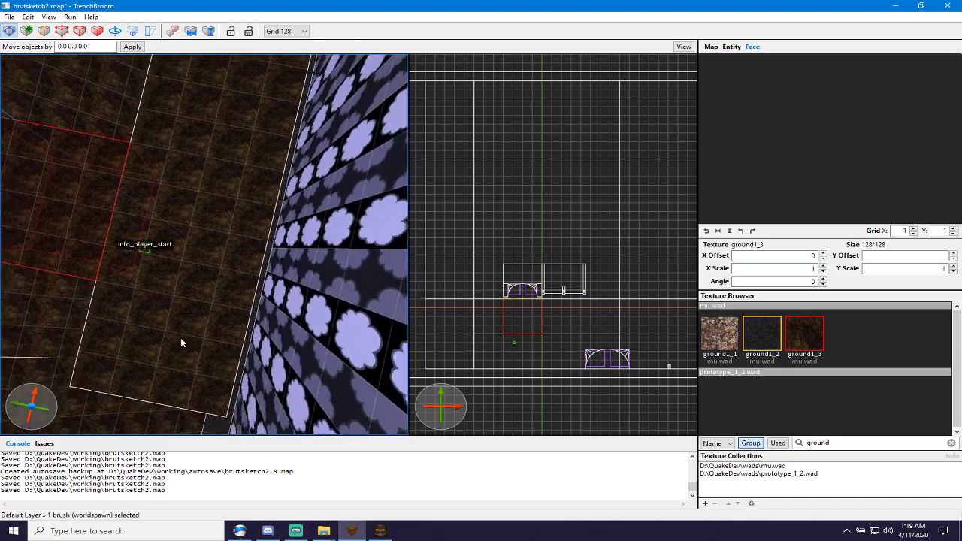
key(s)
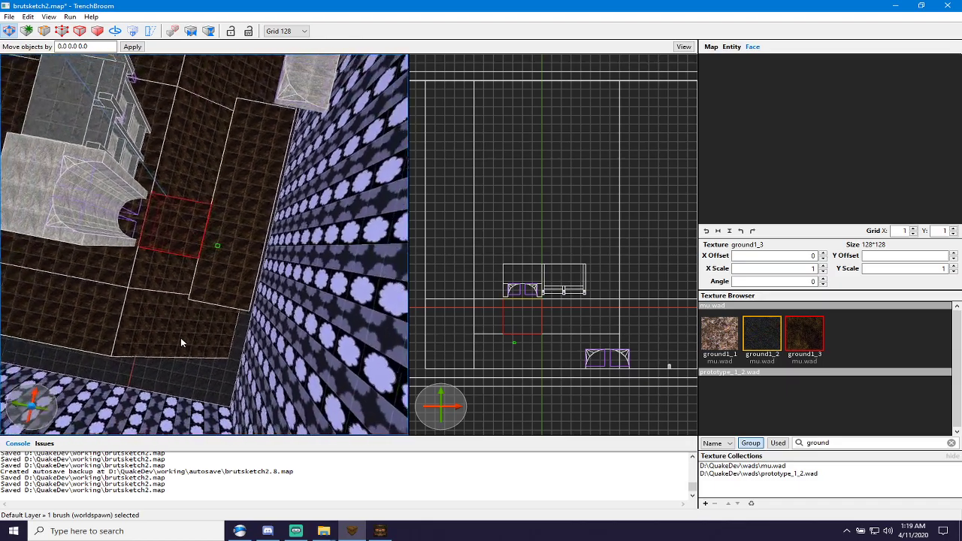
Apply the ground1_1 texture to the 1920-unit-wide flat strip in front of the walkway.
mouse_move(180, 339)
right_down()
mouse_move(100, 333)
mouse_move(171, 308)
right_up()
click(172, 308)
click(715, 343)
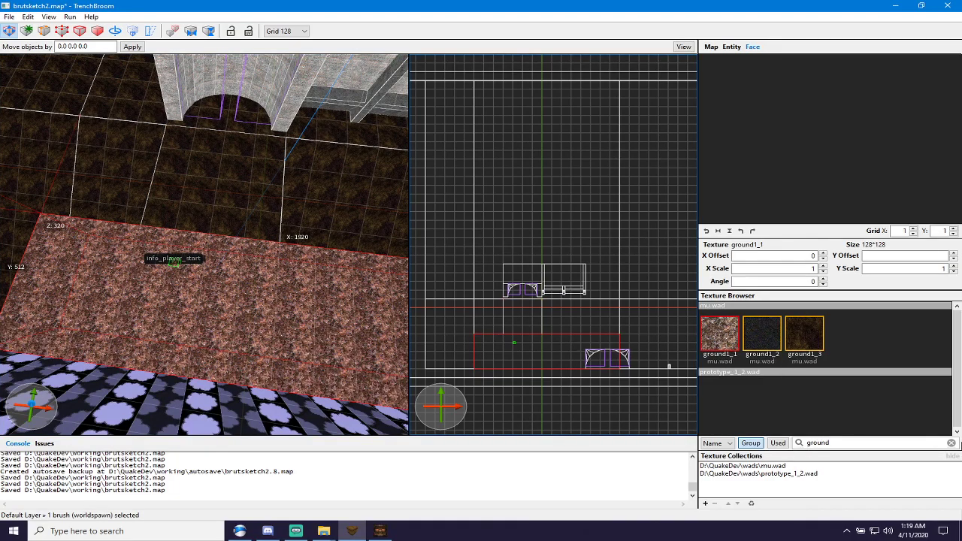
Clear the texture filter and apply cret1_6 to the six ground brushes around the structure and to the 1920-unit-wide front strip.
click(951, 443)
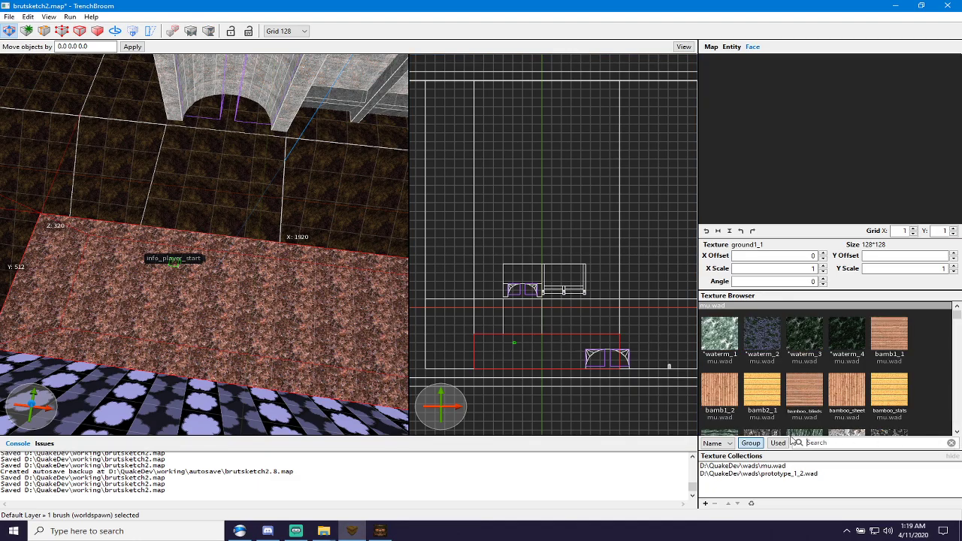
right_drag(338, 311, 334, 264)
scroll(332, 264, down, 2)
click(195, 220)
key(Escape)
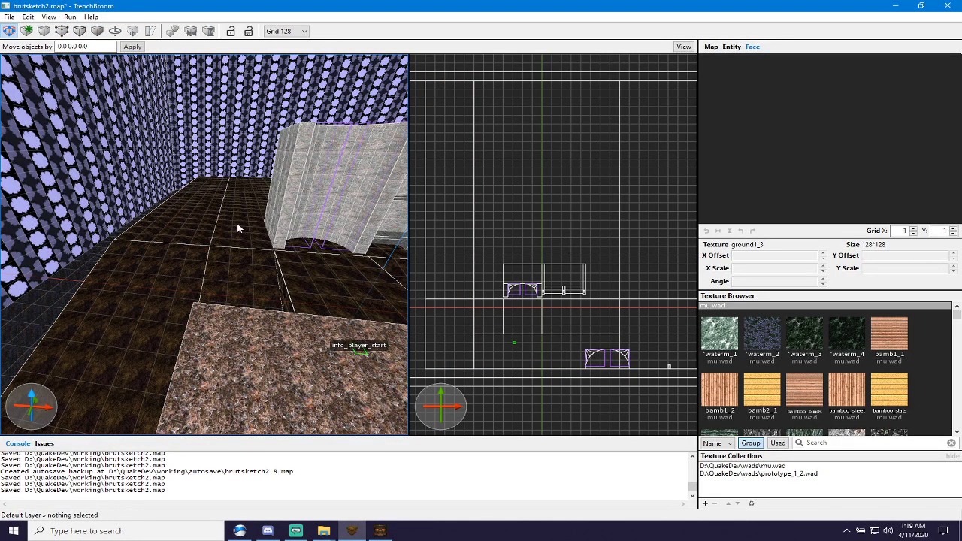
click(238, 228)
ctrl+click(180, 253)
ctrl+click(258, 272)
key(d)
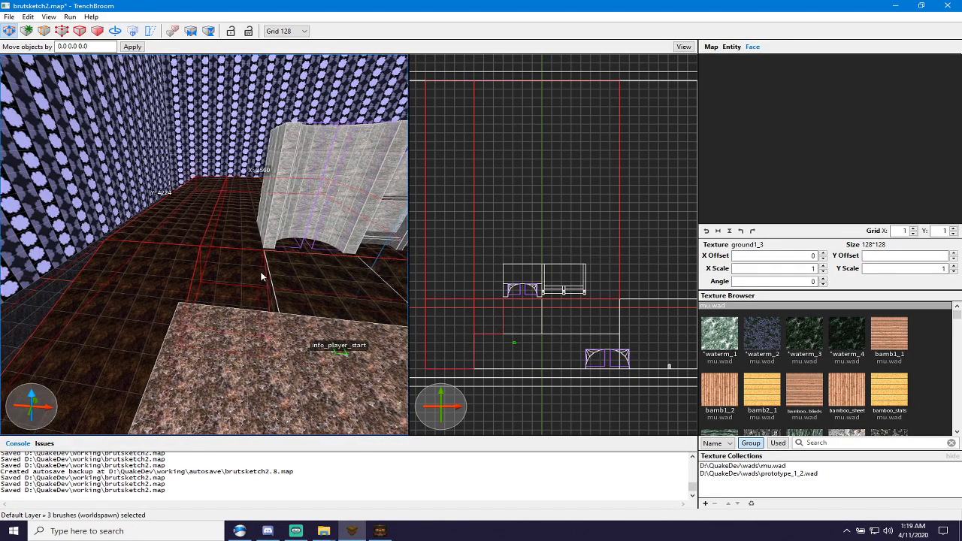
key(d)
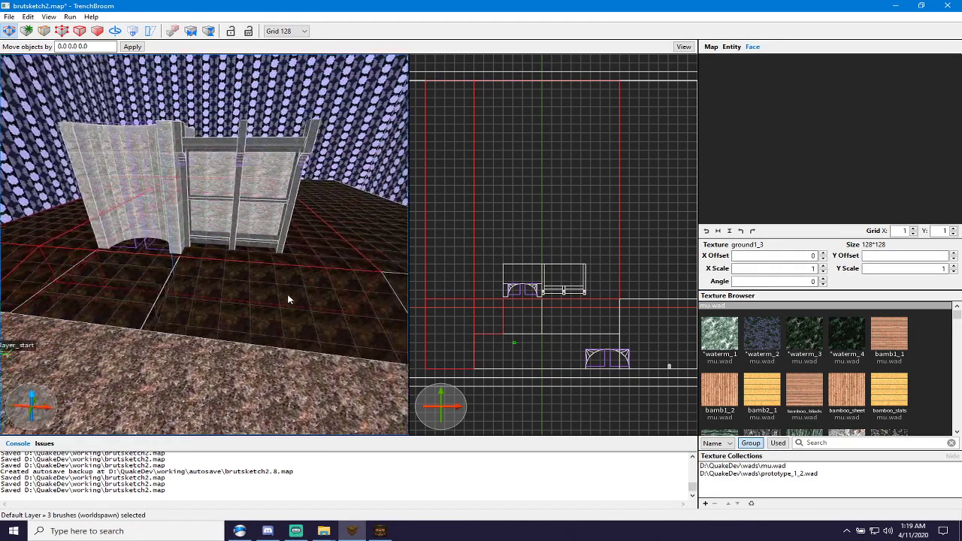
key(d)
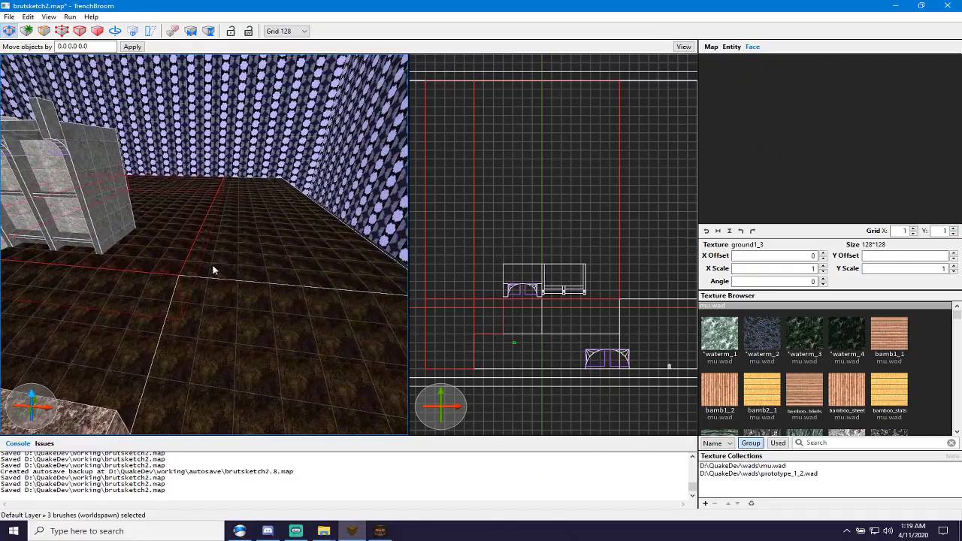
ctrl+click(221, 303)
ctrl+click(143, 301)
mouse_move(231, 281)
right_down()
mouse_move(192, 259)
mouse_move(260, 302)
mouse_move(282, 291)
mouse_move(247, 307)
mouse_move(292, 290)
right_up()
key(w)
key(a)
key(s)
ctrl+click(195, 273)
key(s)
key(s)
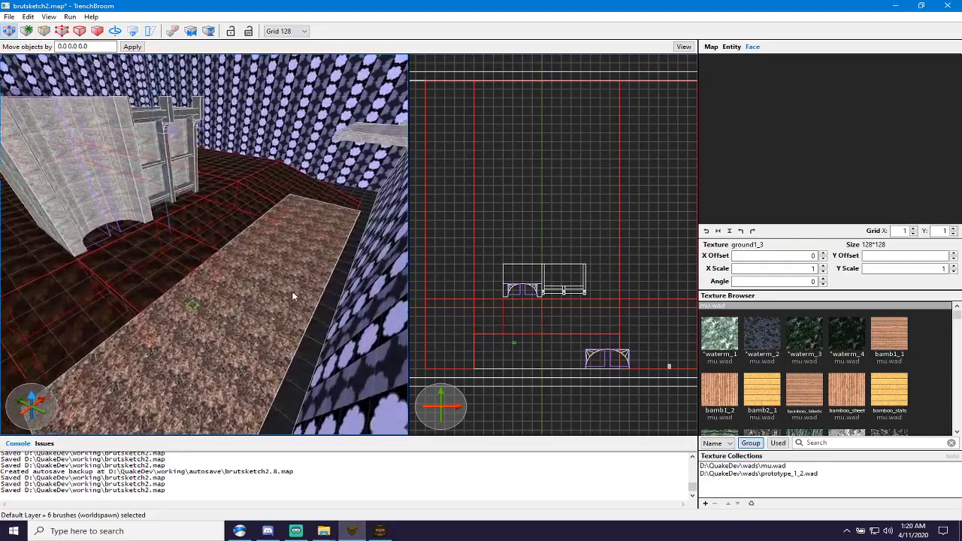
key(w)
scroll(845, 405, down, 3)
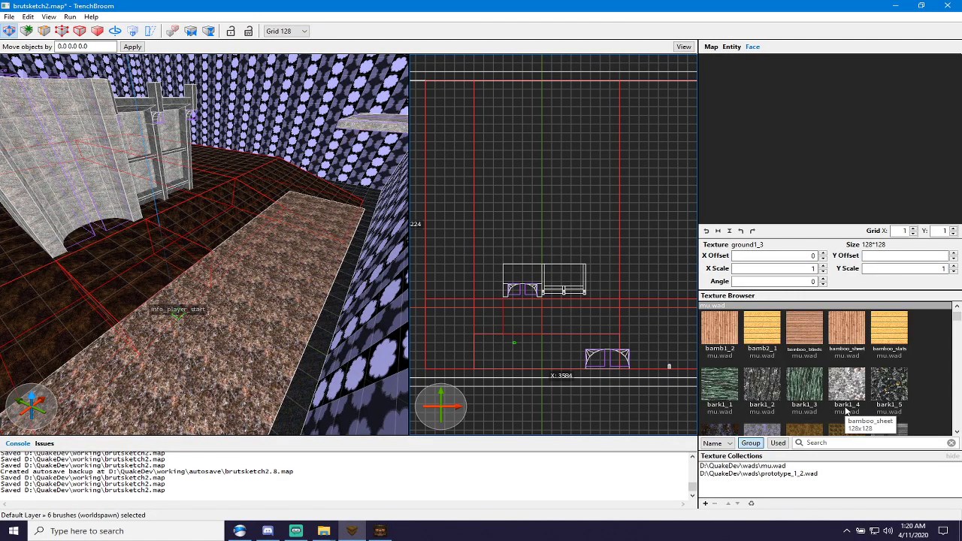
scroll(845, 409, down, 1)
scroll(845, 411, down, 1)
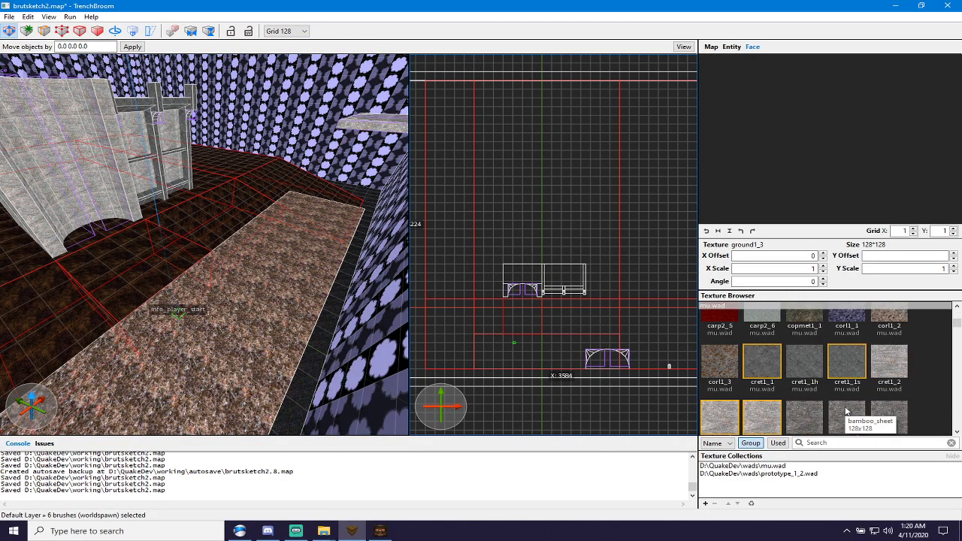
scroll(845, 410, down, 1)
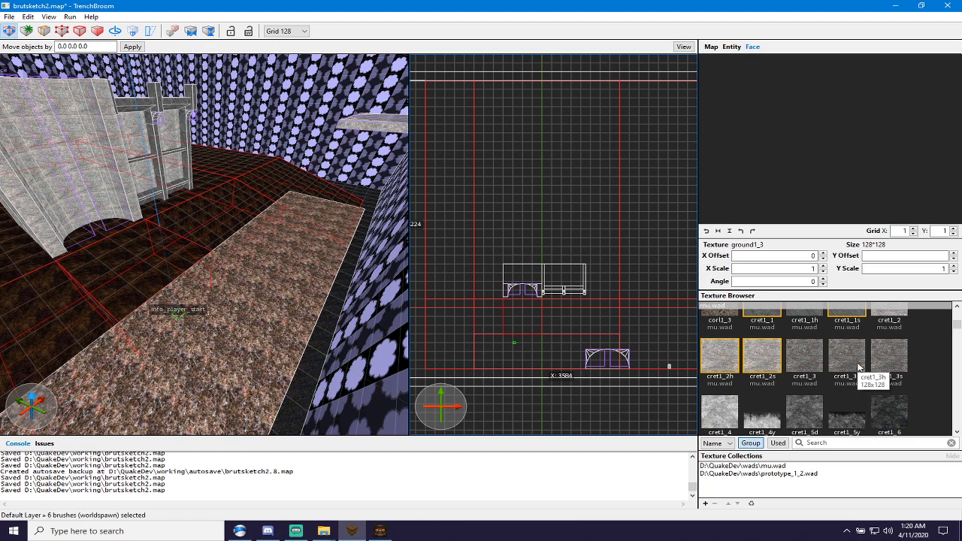
scroll(843, 392, down, 1)
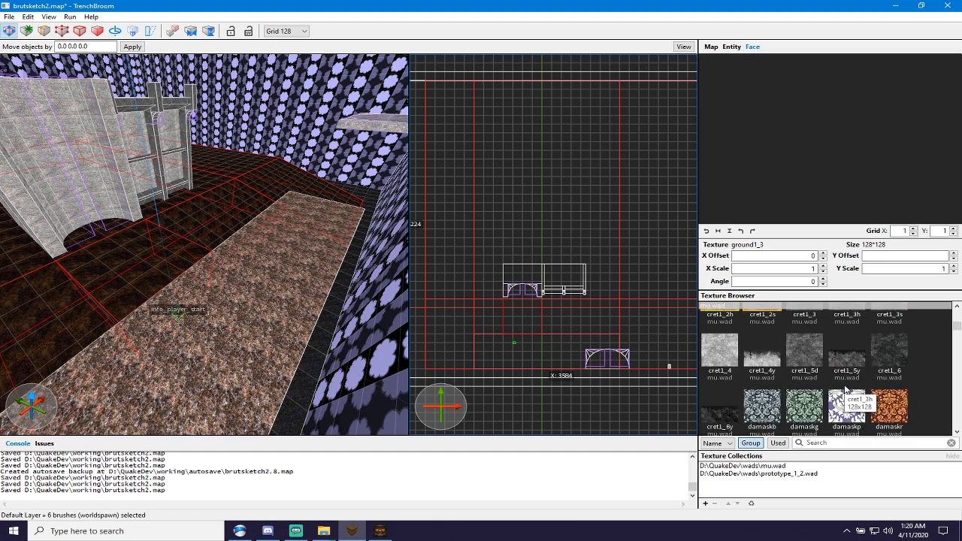
click(890, 350)
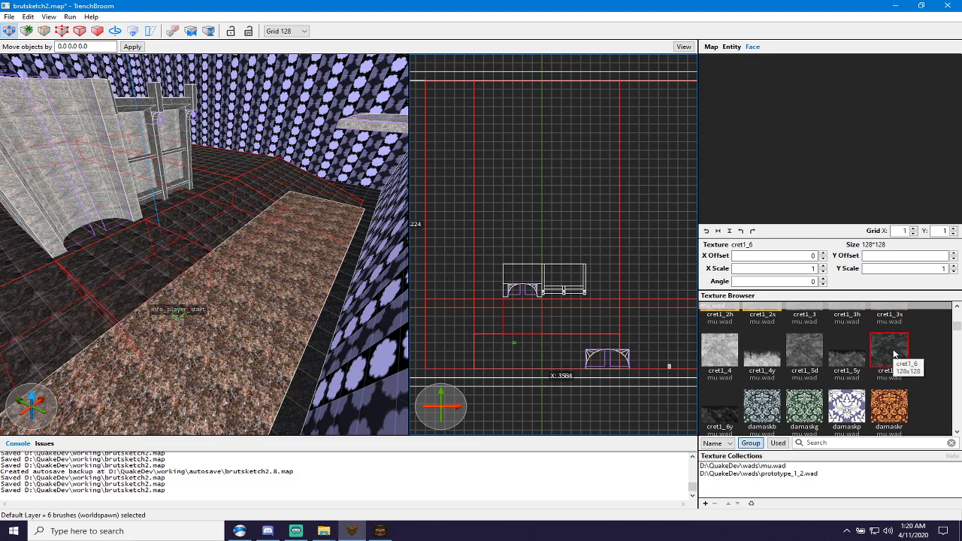
click(485, 343)
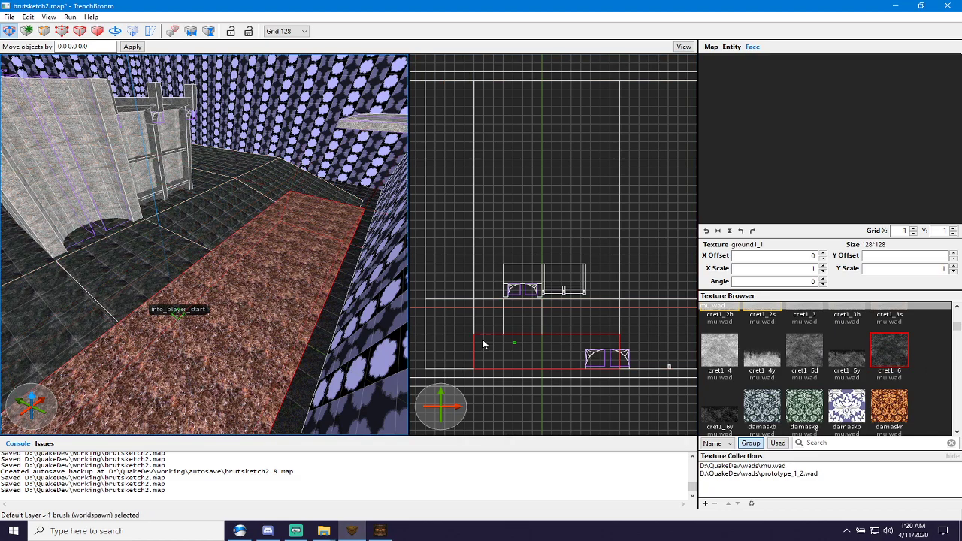
click(895, 364)
Pull in both ends of the front strip, shortening it to 768 units along X around the player start.
key(w)
mouse_move(290, 351)
right_down()
mouse_move(331, 346)
mouse_move(255, 343)
mouse_move(228, 297)
mouse_move(271, 365)
mouse_move(306, 363)
mouse_move(336, 348)
right_up()
key(w)
key(a)
key(s)
key(s)
key(a)
key(d)
key(w)
key(d)
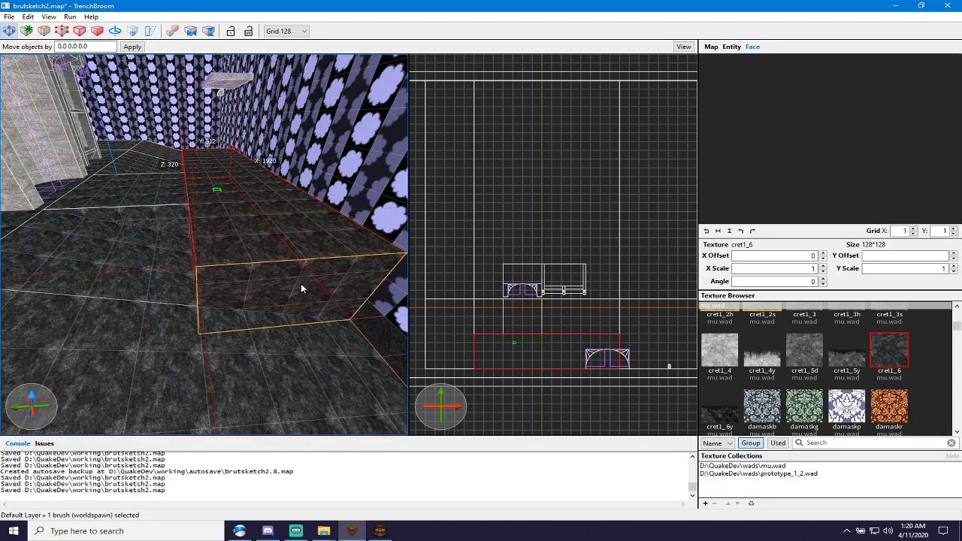
mouse_move(301, 289)
shift+mouse_down()
mouse_move(279, 217)
mouse_move(275, 236)
shift+mouse_up()
mouse_move(275, 236)
right_down()
mouse_move(260, 174)
mouse_move(263, 213)
mouse_move(247, 167)
right_up()
key(w)
key(s)
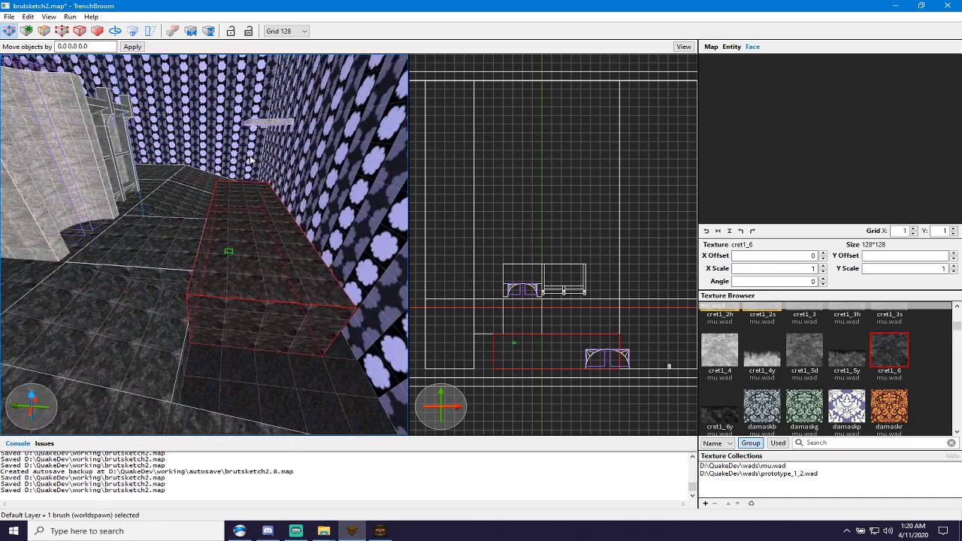
shift+drag(251, 163, 259, 194)
key(w)
key(d)
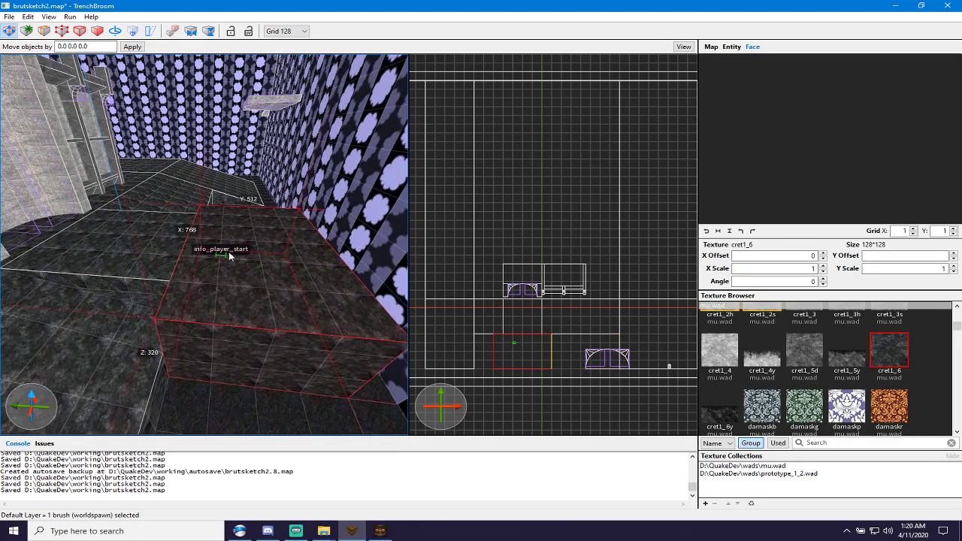
Raise the info_player_start entity above the shortened front platform and save the map.
click(224, 257)
alt+drag(224, 257, 218, 229)
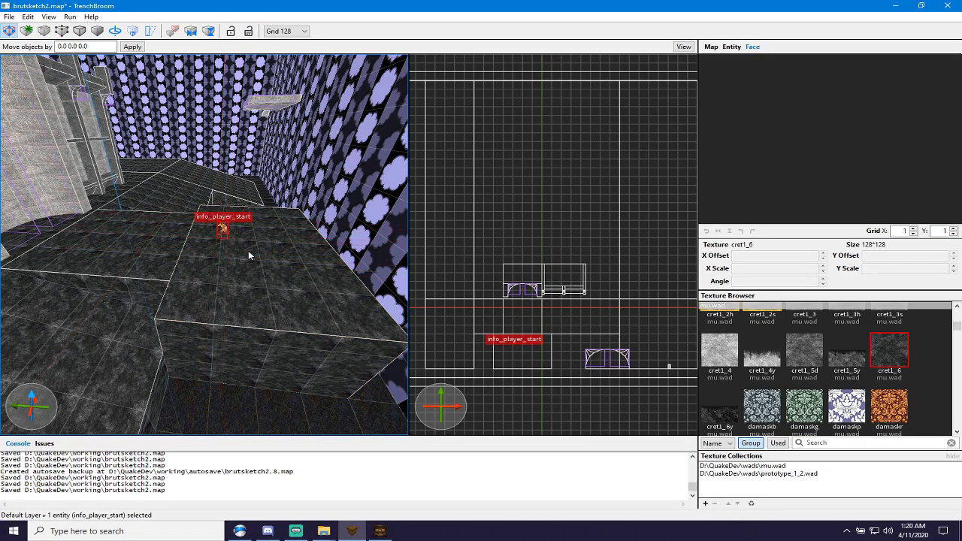
key(Escape)
key(w)
key(d)
right_drag(253, 240, 211, 235)
key(d)
key(a)
key(s)
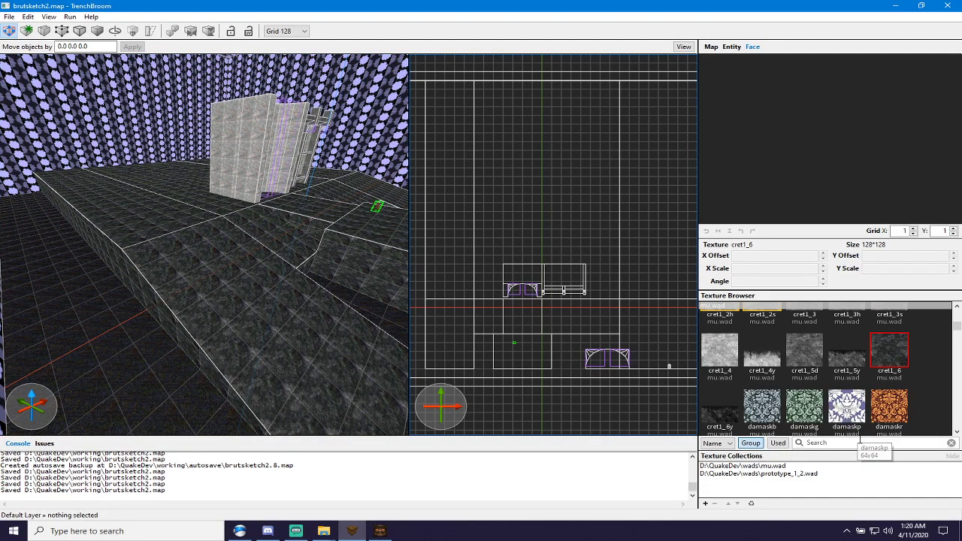
Filter the textures by "wat", raise a copy of the room's floor brush partway up the ground slabs, and give it the *waterm_3 texture.
click(855, 442)
text(wat)
scroll(813, 411, up, 2)
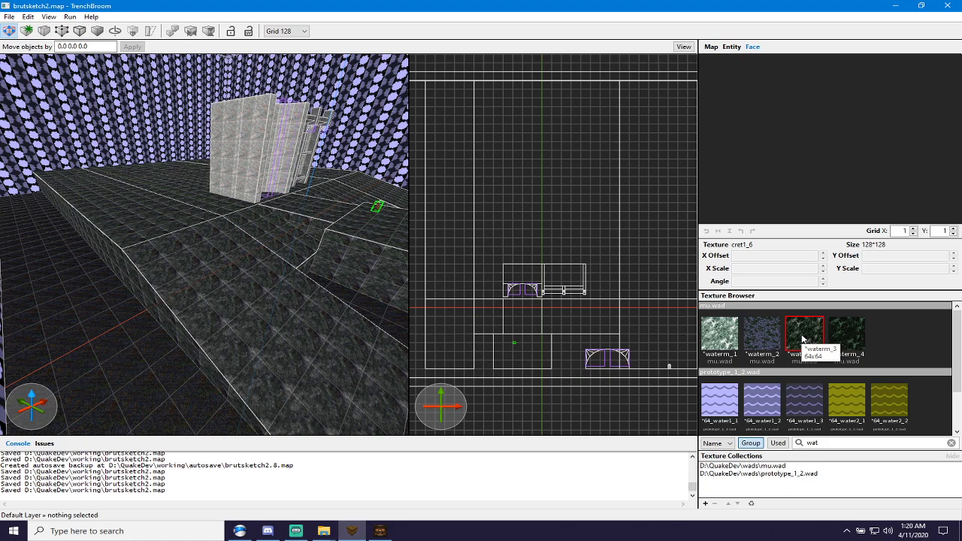
scroll(461, 166, down, 2)
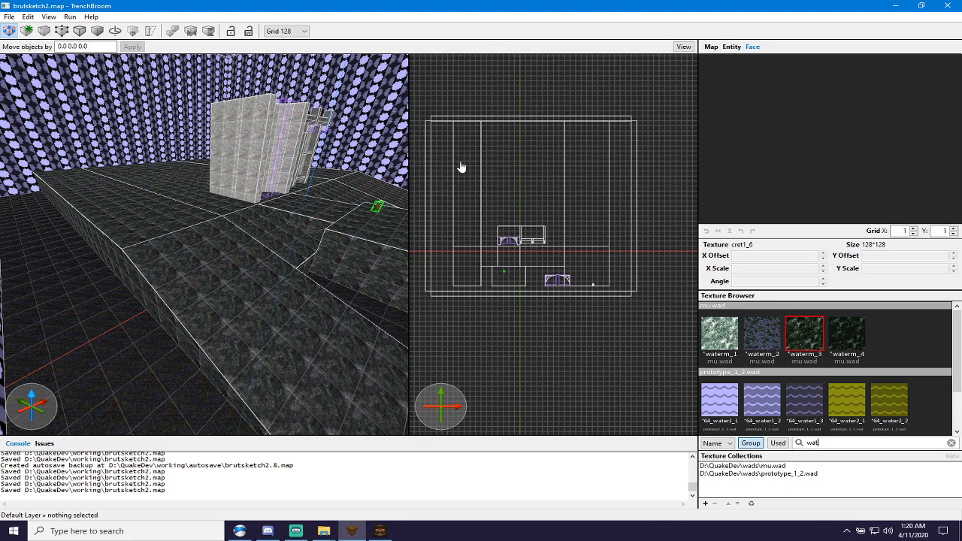
click(80, 329)
mouse_move(80, 327)
right_down()
mouse_move(60, 291)
mouse_move(163, 304)
mouse_move(68, 297)
mouse_move(105, 298)
right_up()
mouse_move(105, 298)
alt+mouse_down()
mouse_move(77, 344)
mouse_move(67, 307)
alt+mouse_up()
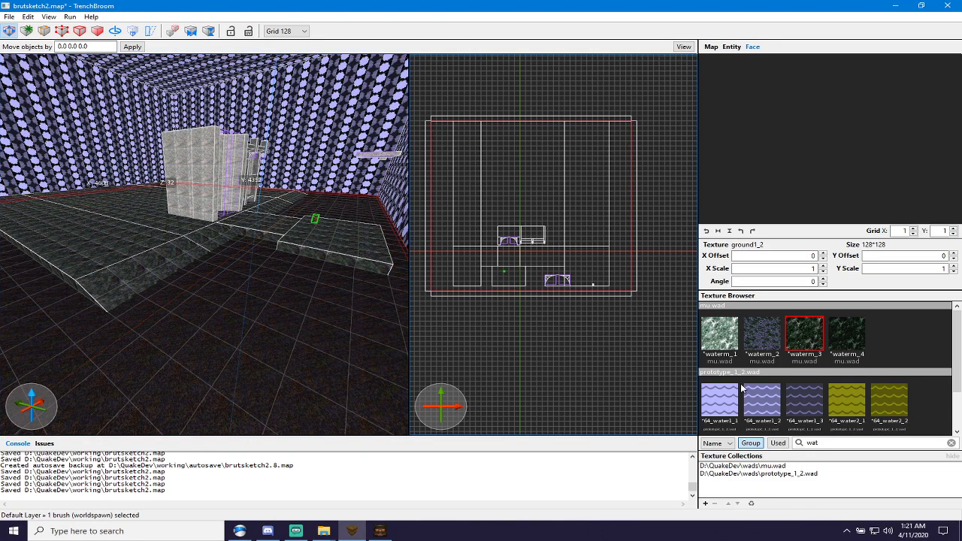
click(821, 363)
scroll(356, 298, up, 5)
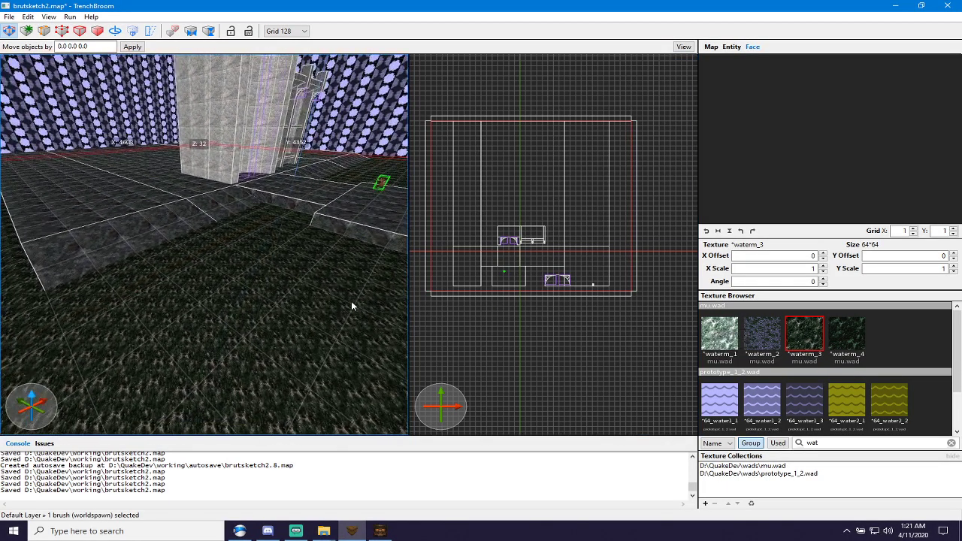
Extend the water brush's underside down towards the floor to a height of 256 units and save the map.
key(Escape)
mouse_move(344, 306)
right_down()
mouse_move(361, 271)
mouse_move(394, 321)
mouse_move(321, 289)
mouse_move(380, 279)
mouse_move(380, 292)
mouse_move(357, 272)
mouse_move(451, 273)
mouse_move(339, 186)
right_up()
key(w)
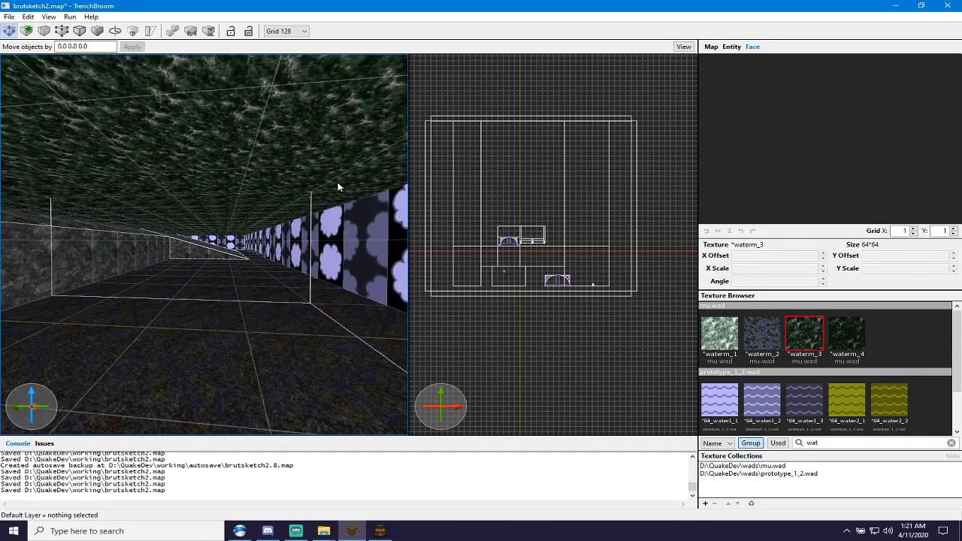
click(292, 173)
mouse_move(291, 163)
alt+mouse_down()
mouse_move(290, 224)
mouse_move(292, 215)
alt+mouse_up()
key(d)
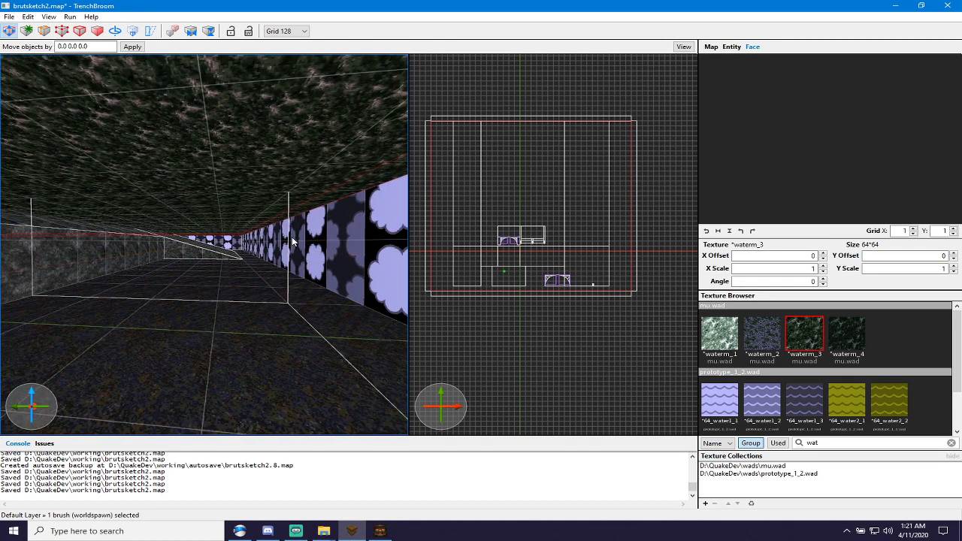
right_drag(290, 204, 265, 238)
mouse_move(299, 195)
shift+mouse_down()
mouse_move(312, 283)
mouse_move(322, 281)
shift+mouse_up()
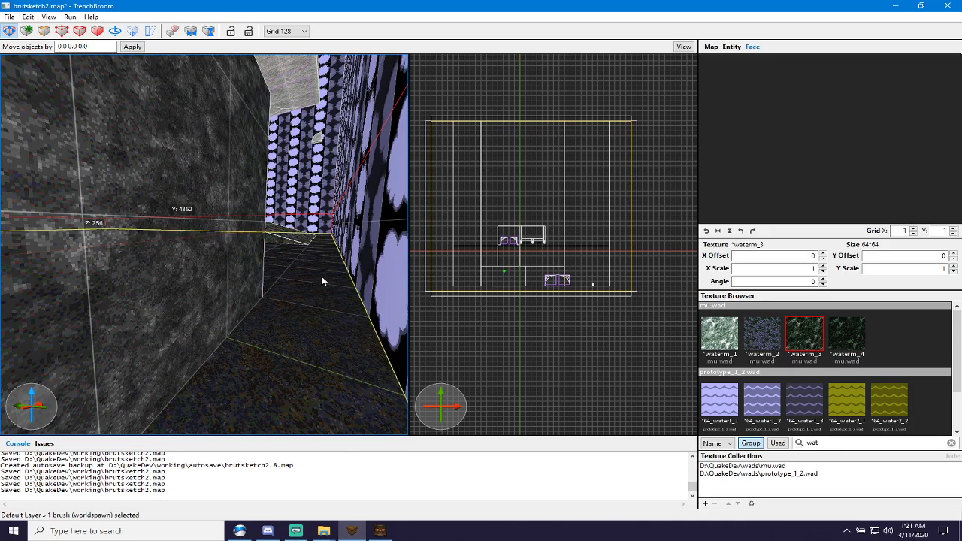
key(w)
mouse_move(321, 281)
right_down()
mouse_move(320, 266)
mouse_move(279, 272)
mouse_move(255, 299)
mouse_move(138, 316)
mouse_move(210, 318)
mouse_move(253, 270)
mouse_move(255, 279)
mouse_move(268, 269)
mouse_move(275, 235)
mouse_move(301, 356)
mouse_move(300, 309)
mouse_move(242, 294)
mouse_move(283, 281)
mouse_move(318, 302)
right_up()
key(s)
key(w)
key(Escape)
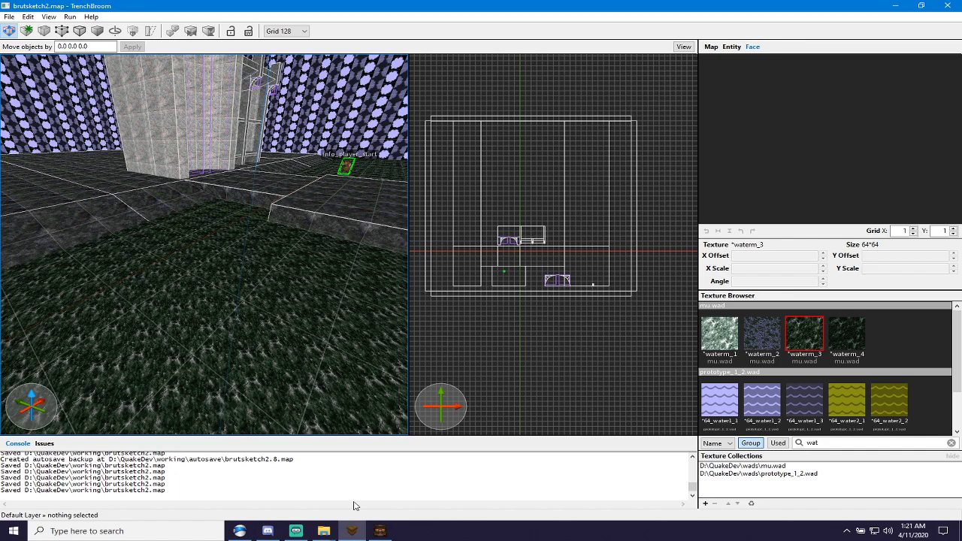
Switch to the Quake engine and playtest the map, moving through the water and over the concrete ground.
click(380, 531)
key(Return)
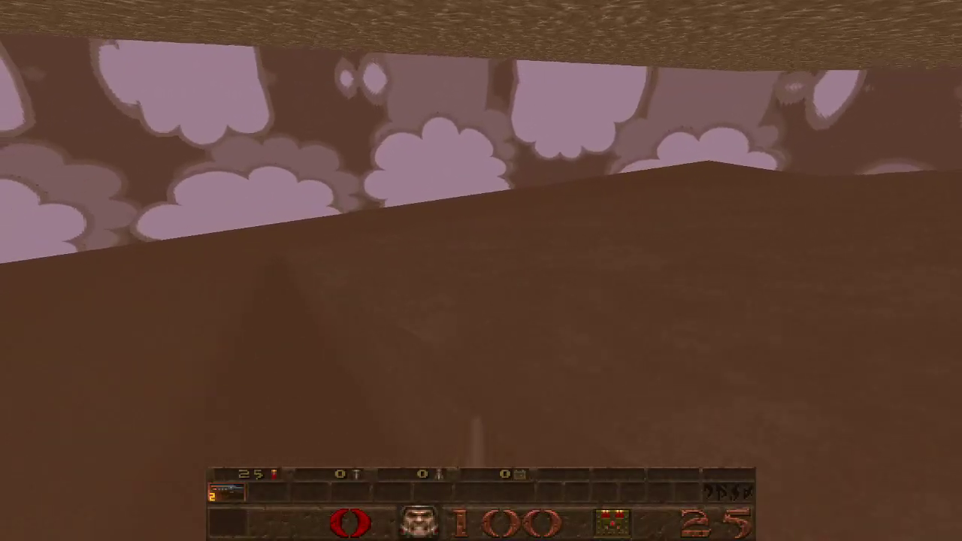
key(space)
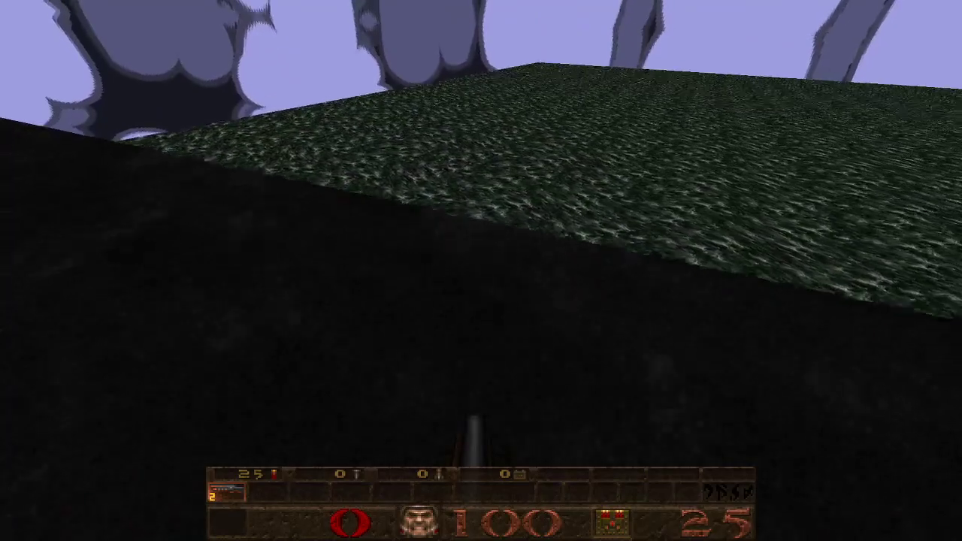
key(w)
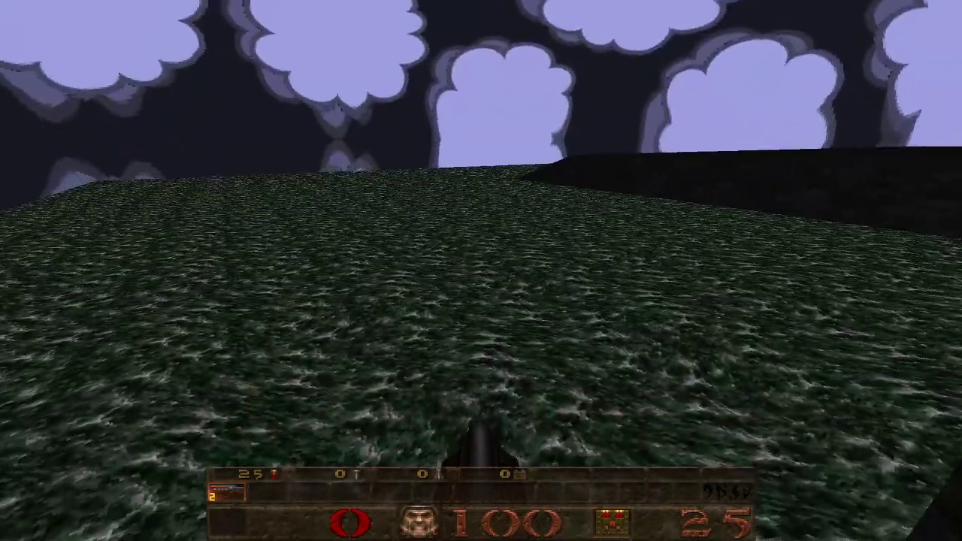
key(s)
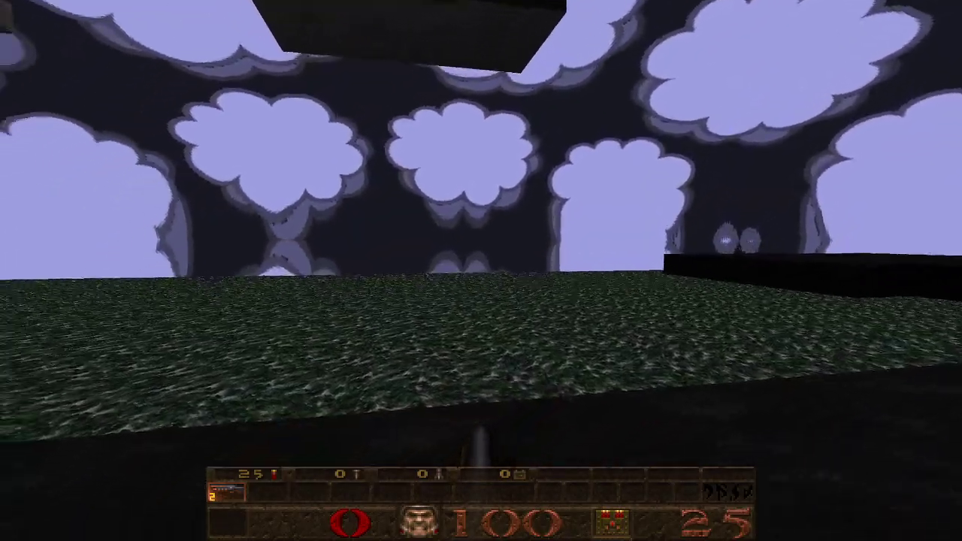
key(w)
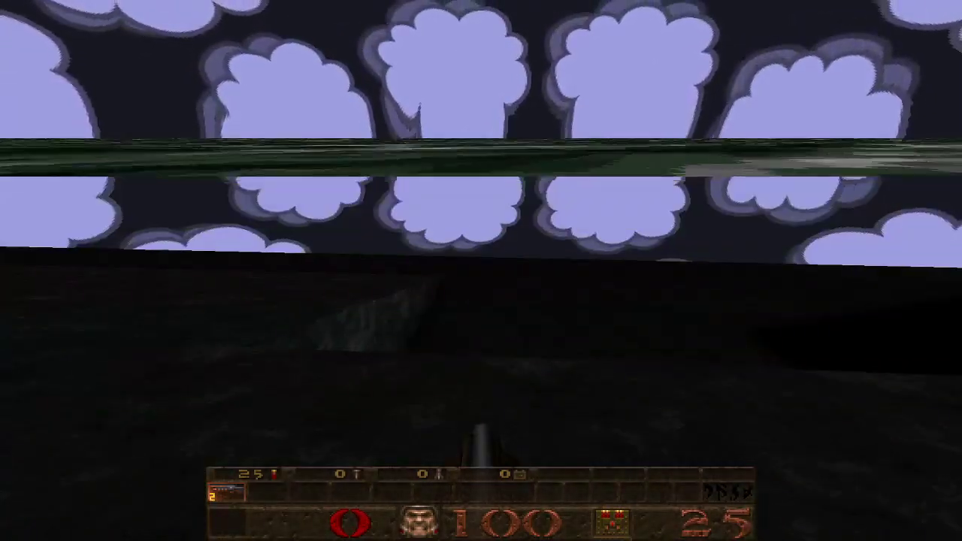
key(space)
key(w)
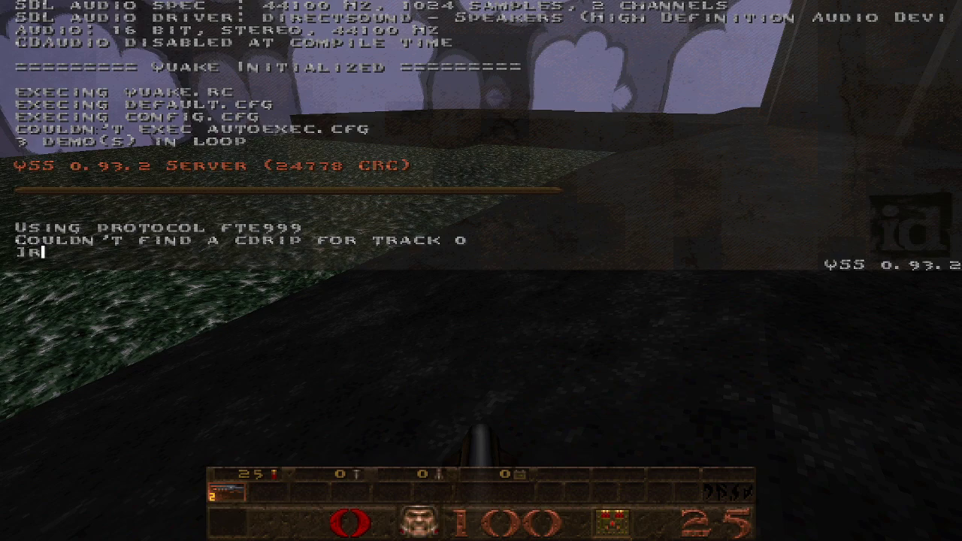
Query the r_wateralpha variable in the game console and set it to 0.5.
key(Tab)
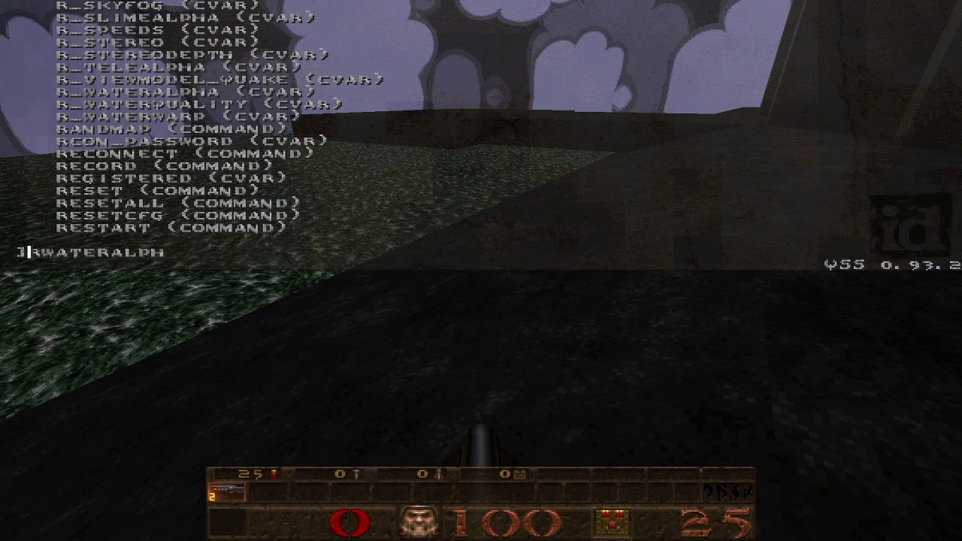
text(_)
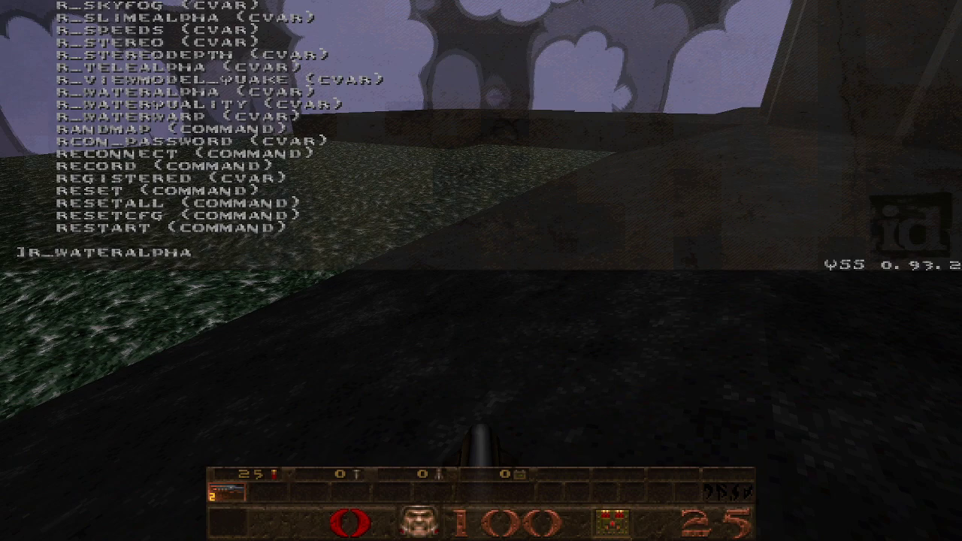
key(Return)
key(Up)
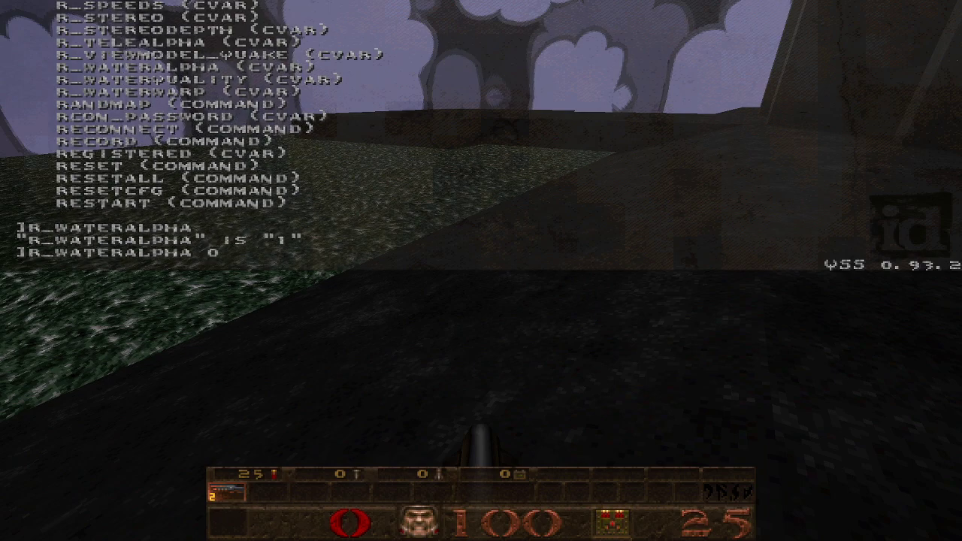
text(0.5)
key(Return)
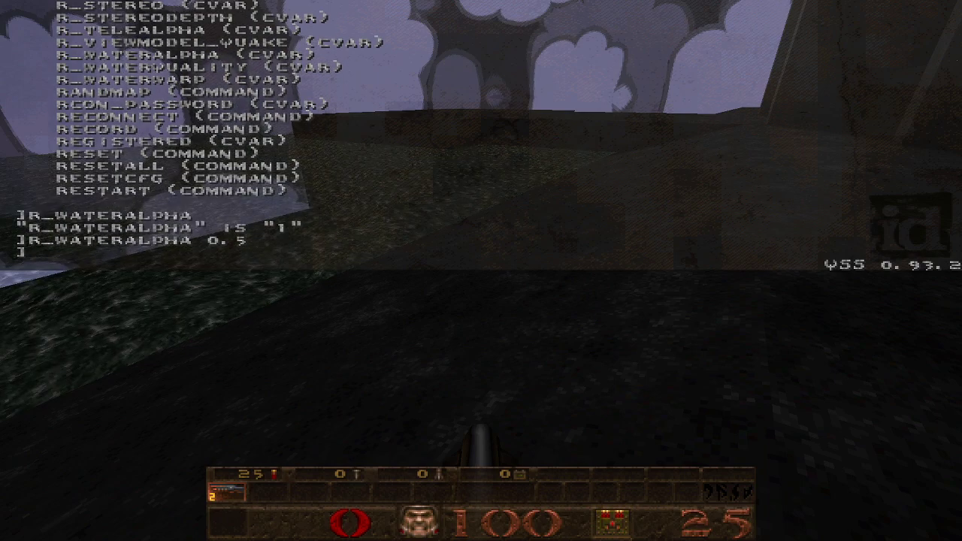
key(grave)
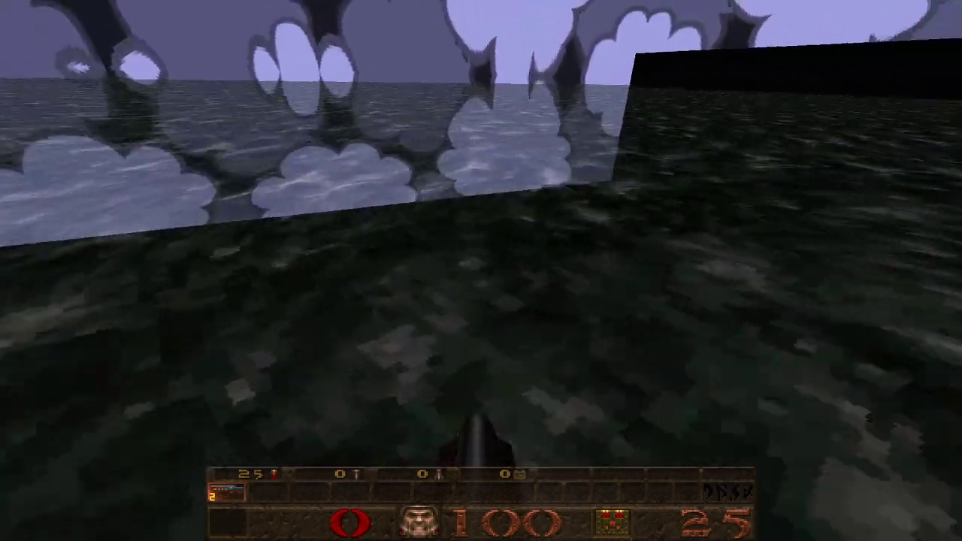
Inspect the translucent water from the edge of the ground and set r_wateralpha to 0.66.
key(space)
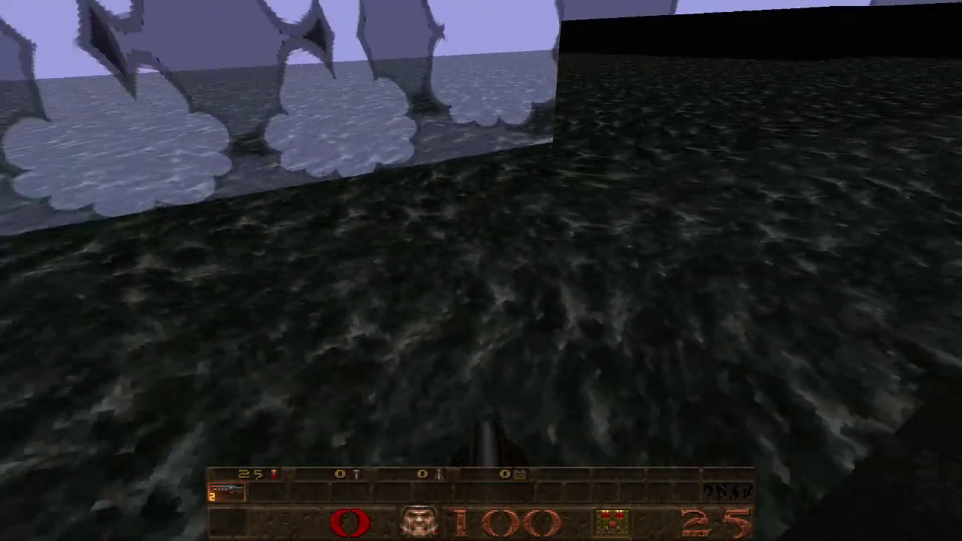
key(d)
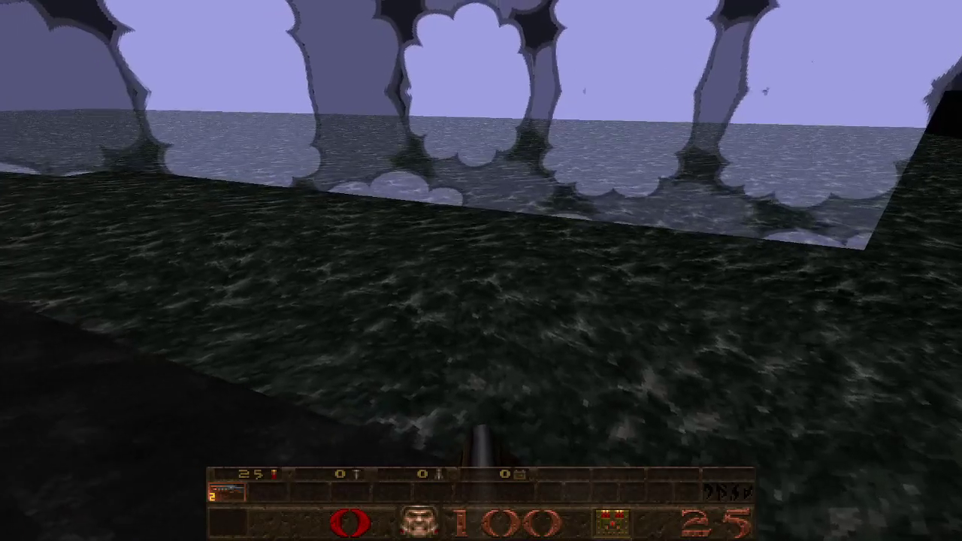
key(Escape)
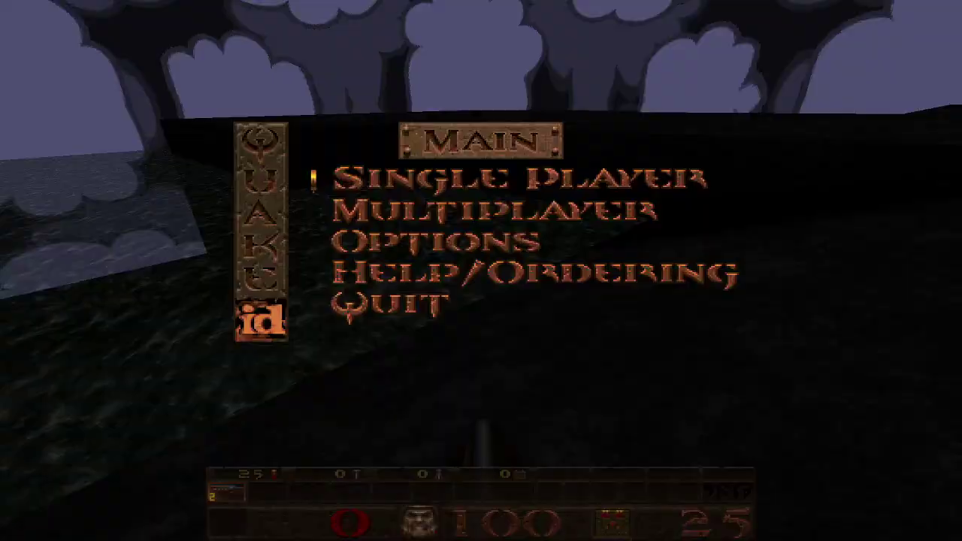
key(grave)
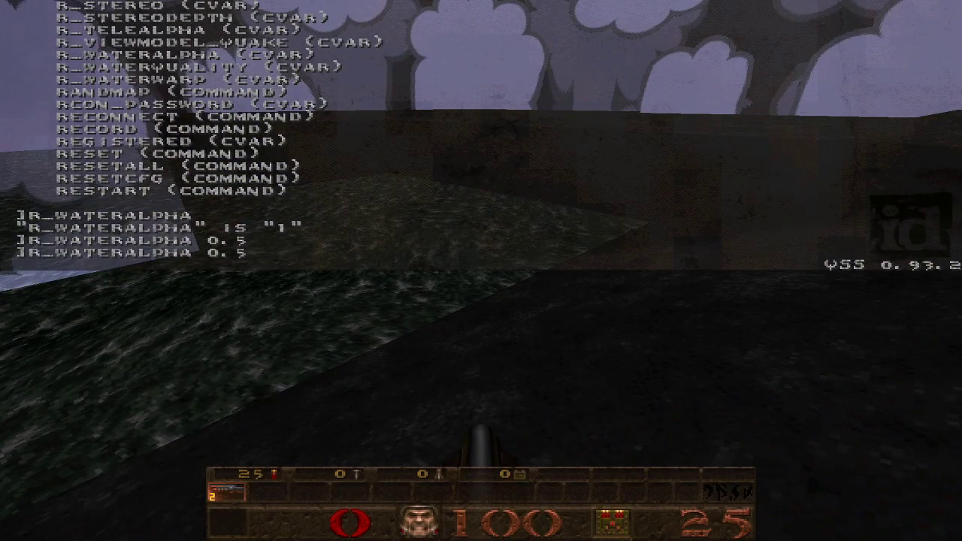
key(Return)
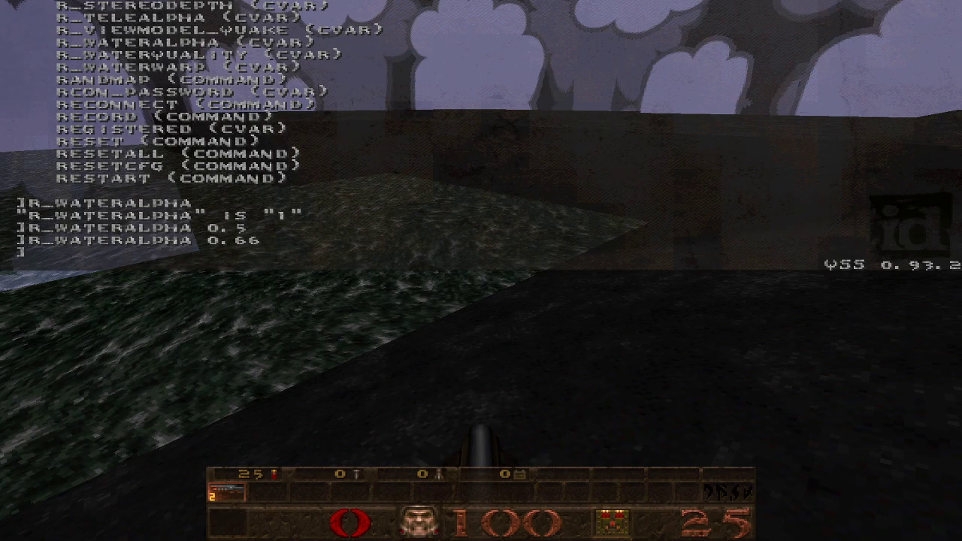
key(grave)
Walk over the concrete ground around the structure and examine the translucent water from several sides.
key(w)
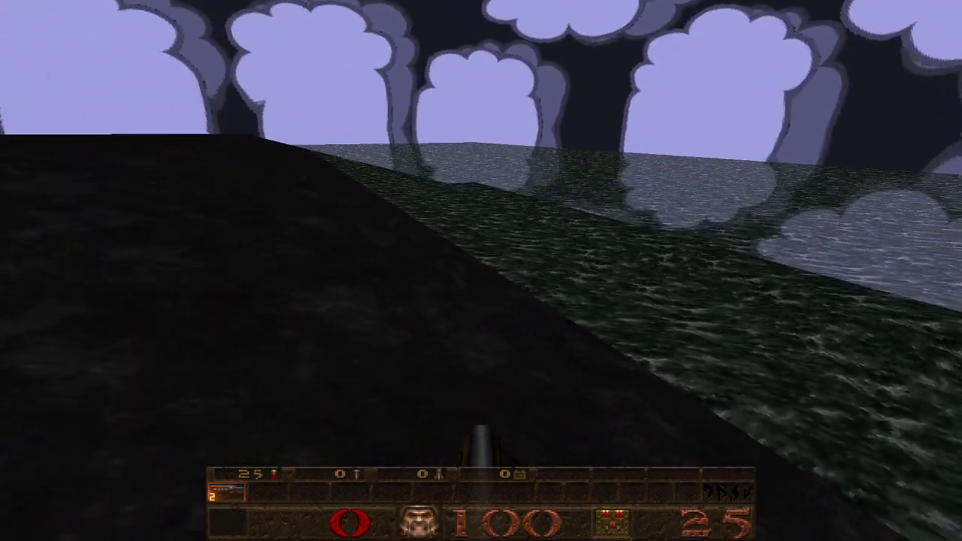
key(w)
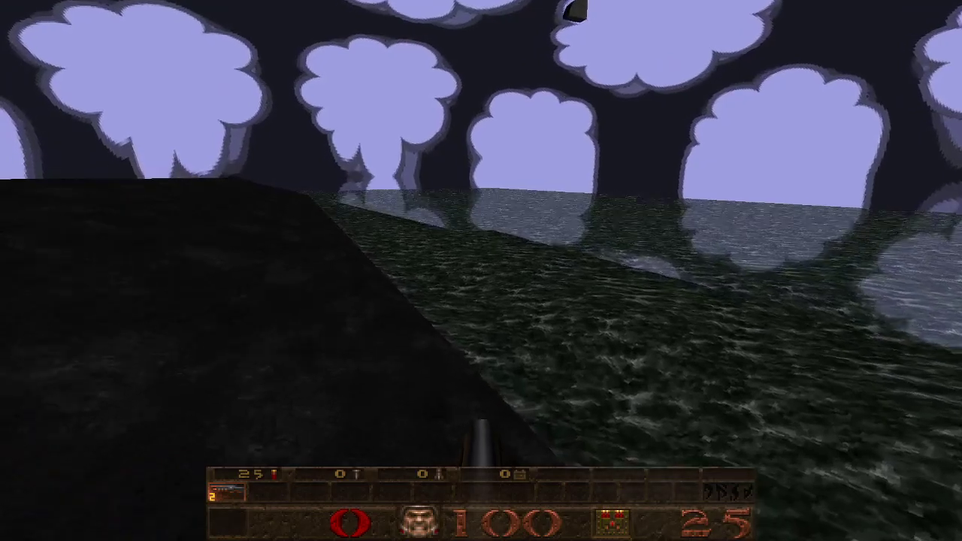
key(w)
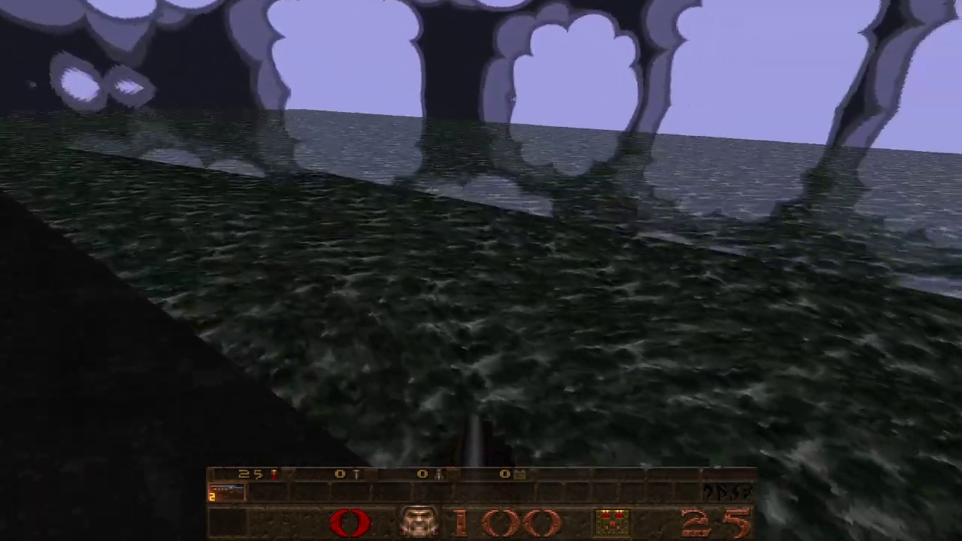
key(w)
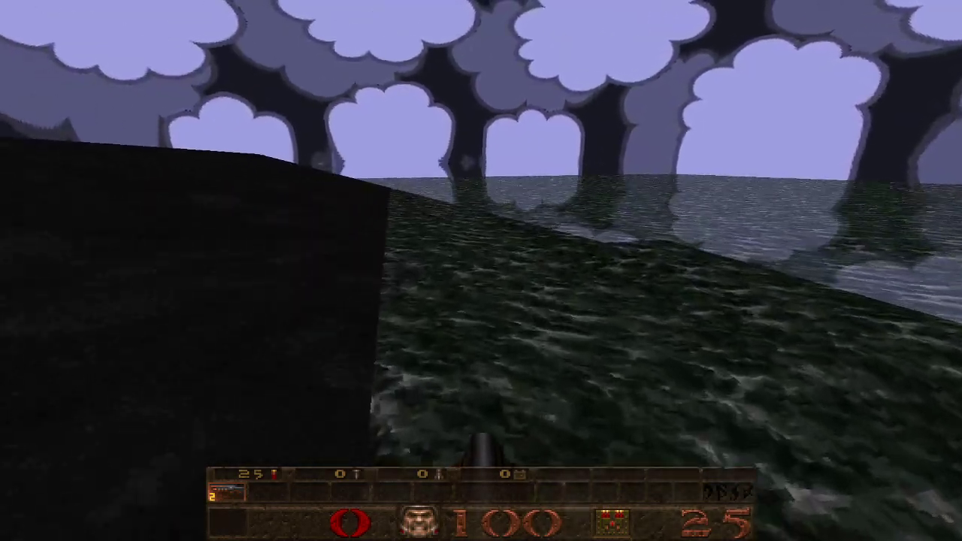
key(a)
key(w)
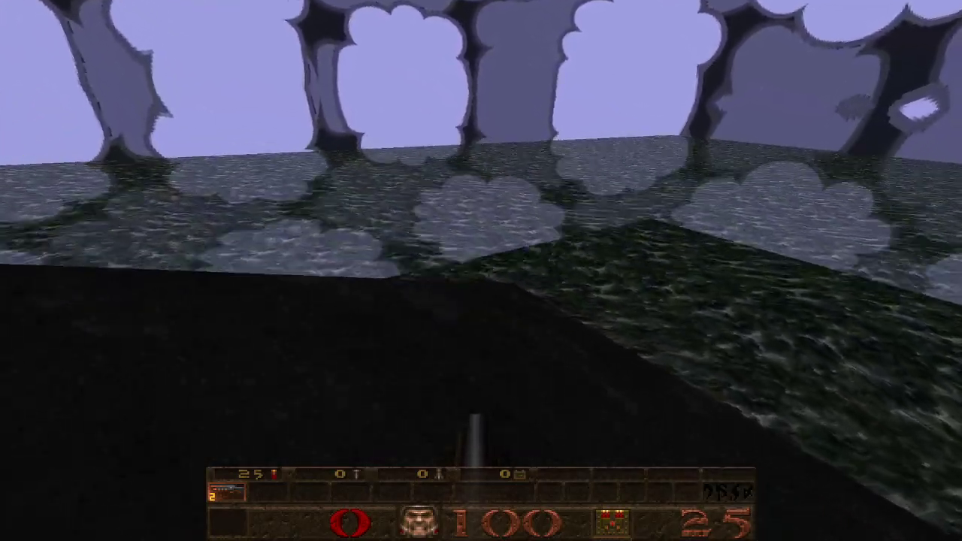
key(w)
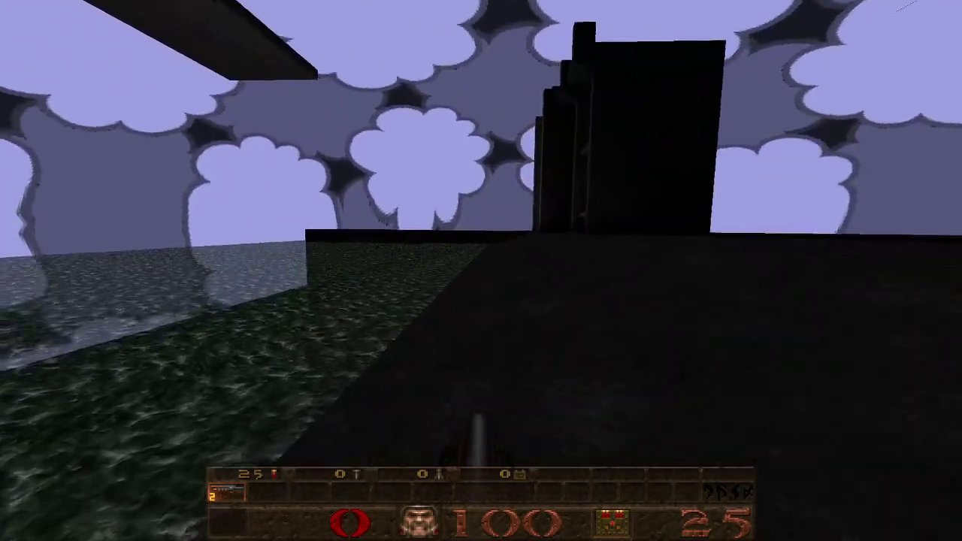
key(w)
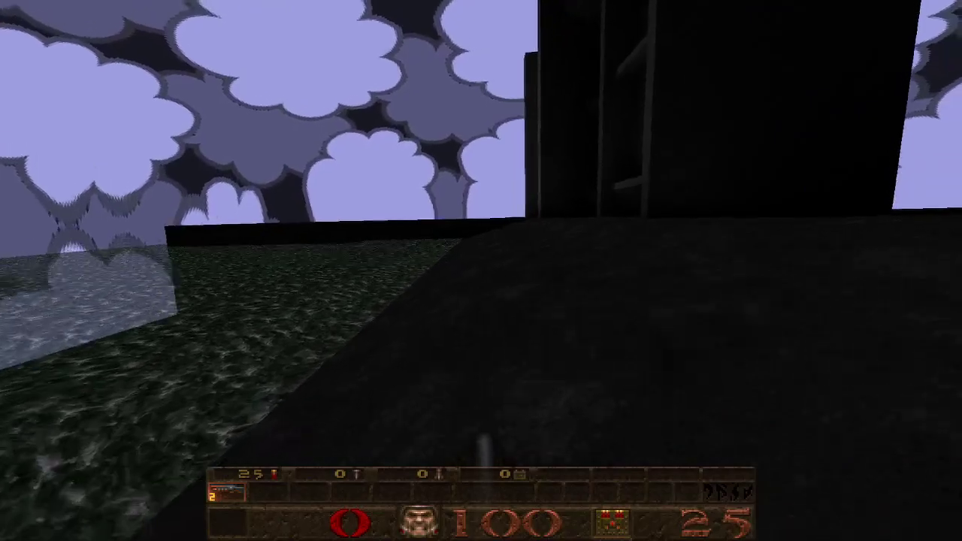
key(w)
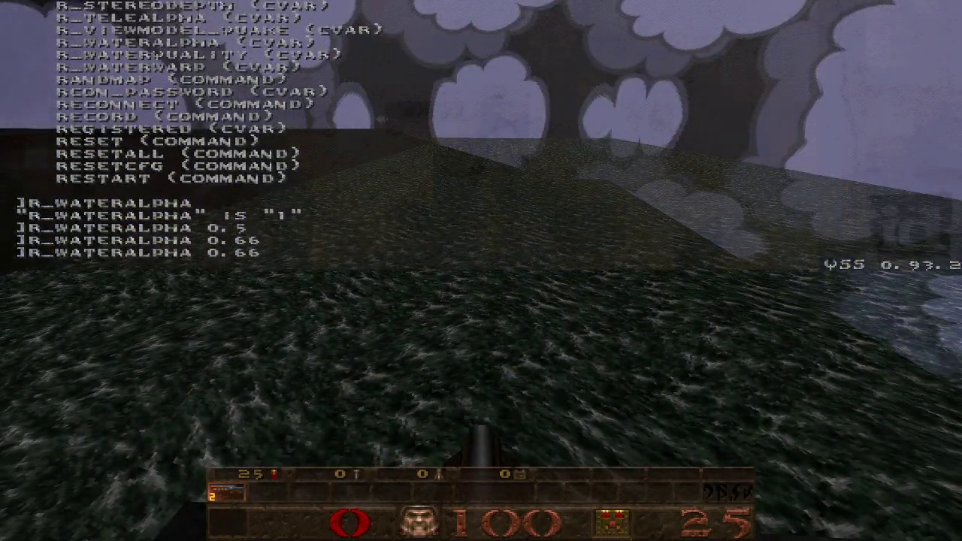
Set r_wateralpha to 0.65 in the game console.
key(BackSpace)
text(5)
key(Return)
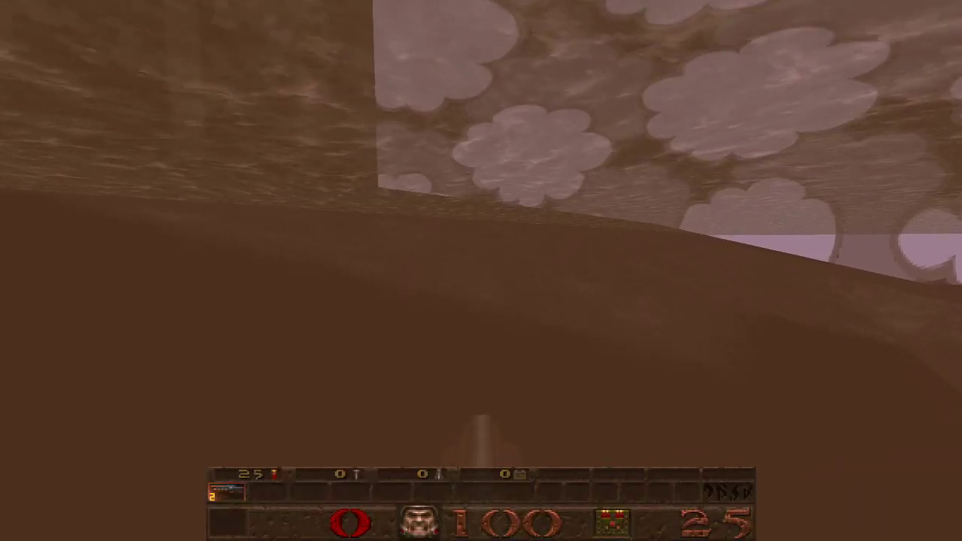
Swim underwater, climb back onto the concrete ground, and examine the water surface around the slabs and structure.
key(space)
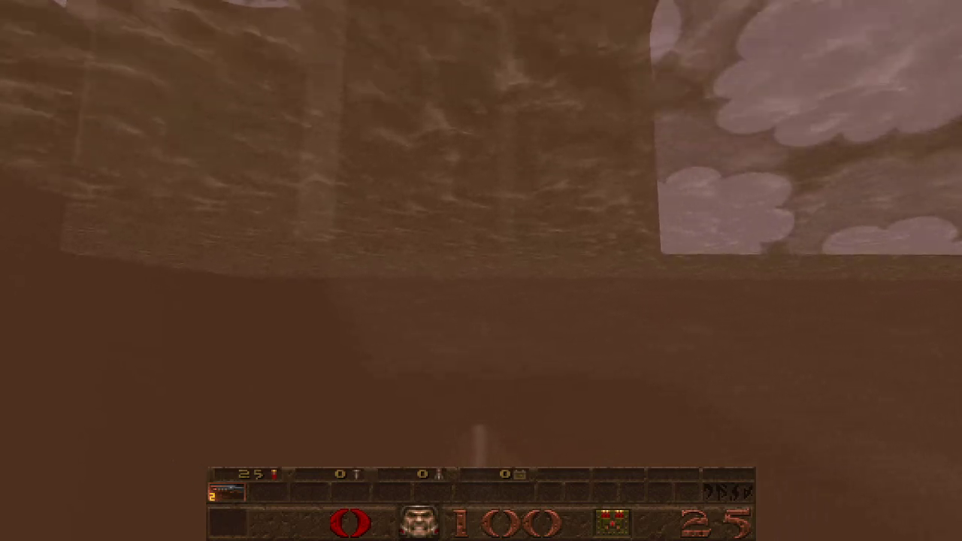
key(w)
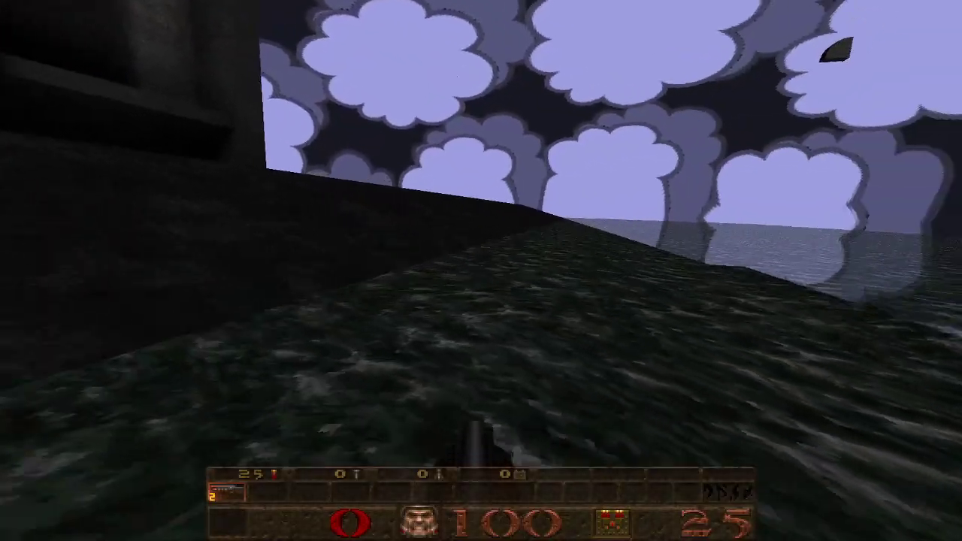
key(w)
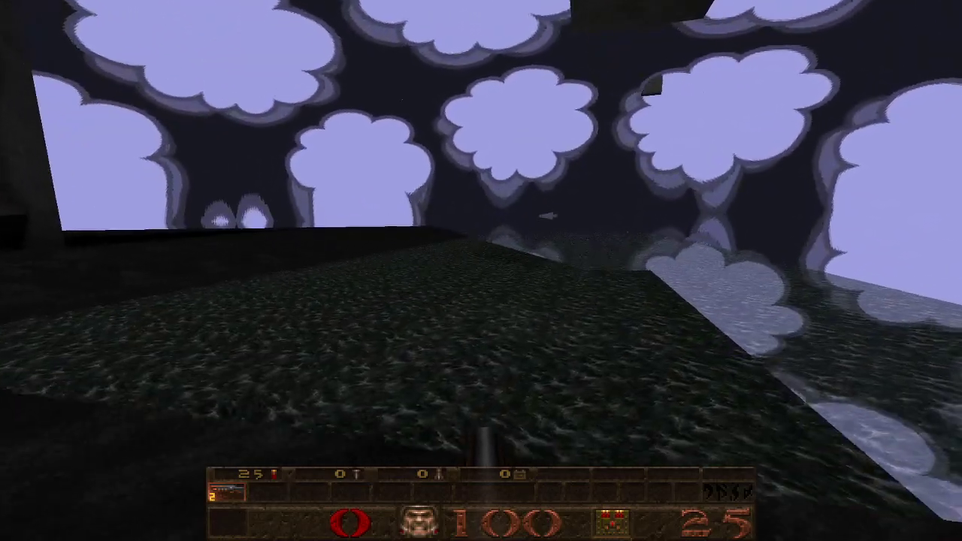
key(w)
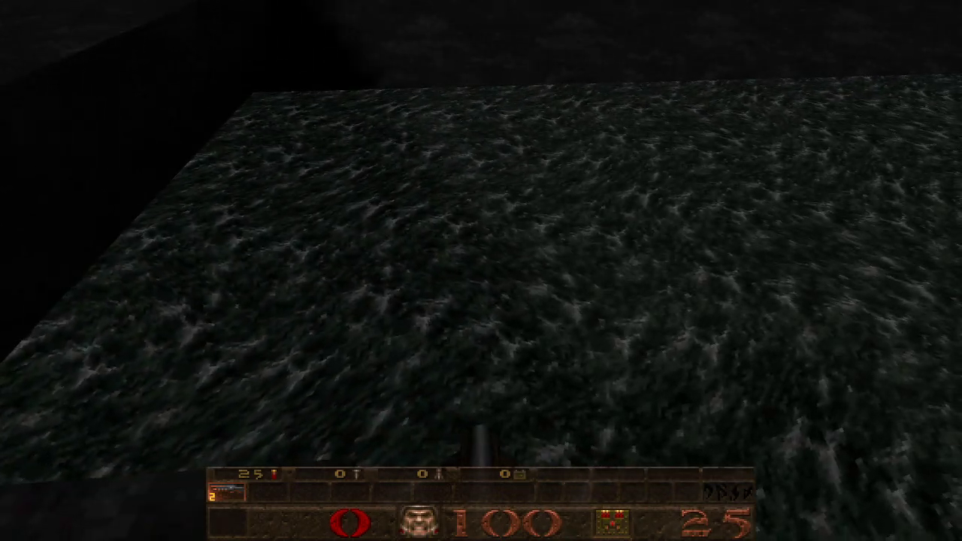
key(w)
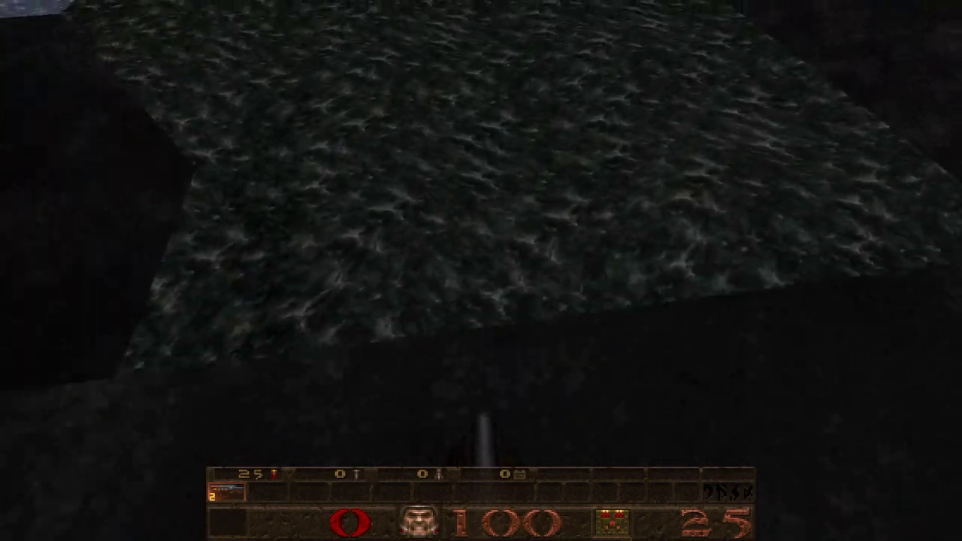
key(w)
key(a)
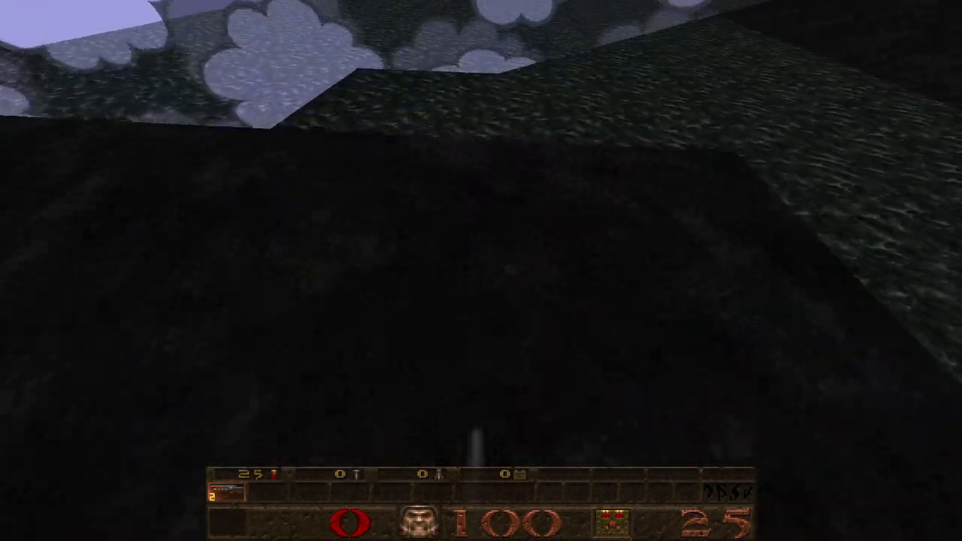
key(w)
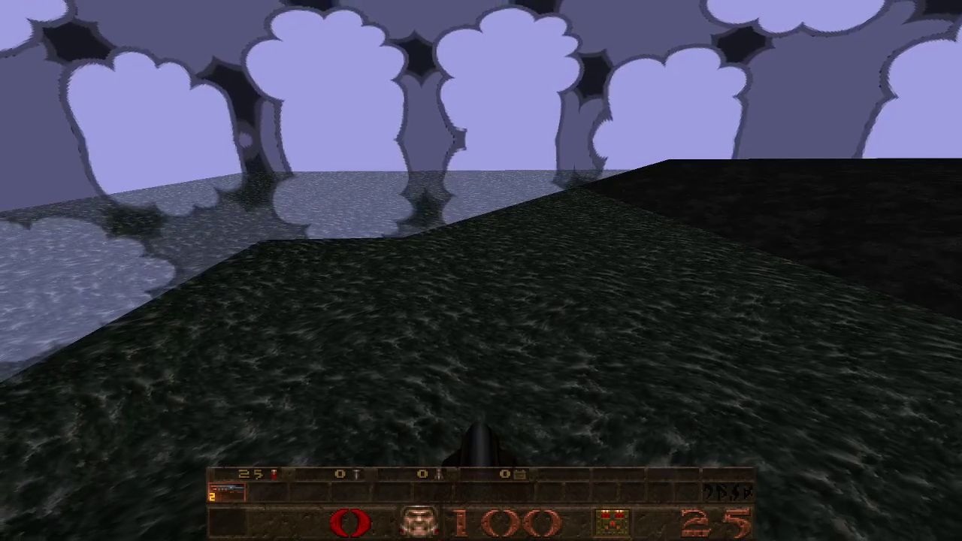
key(w)
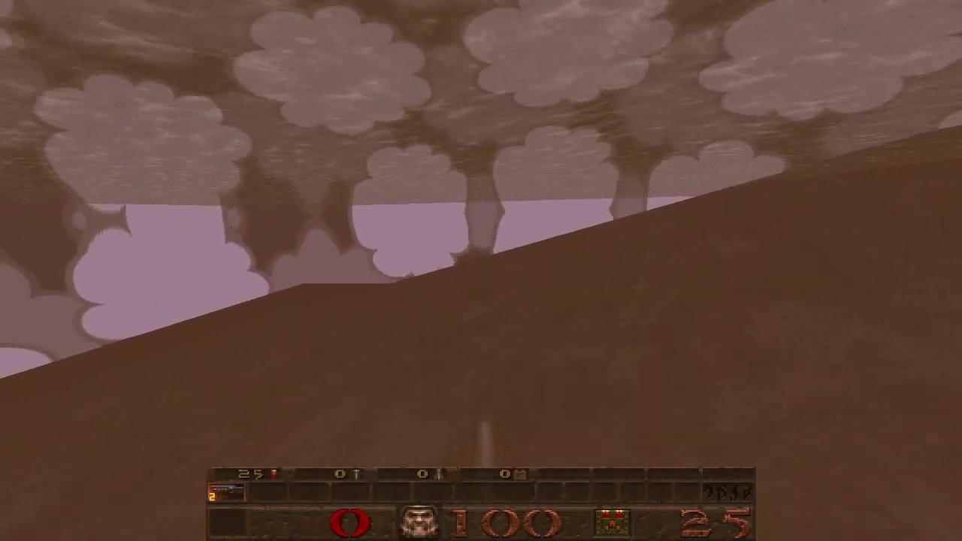
key(w)
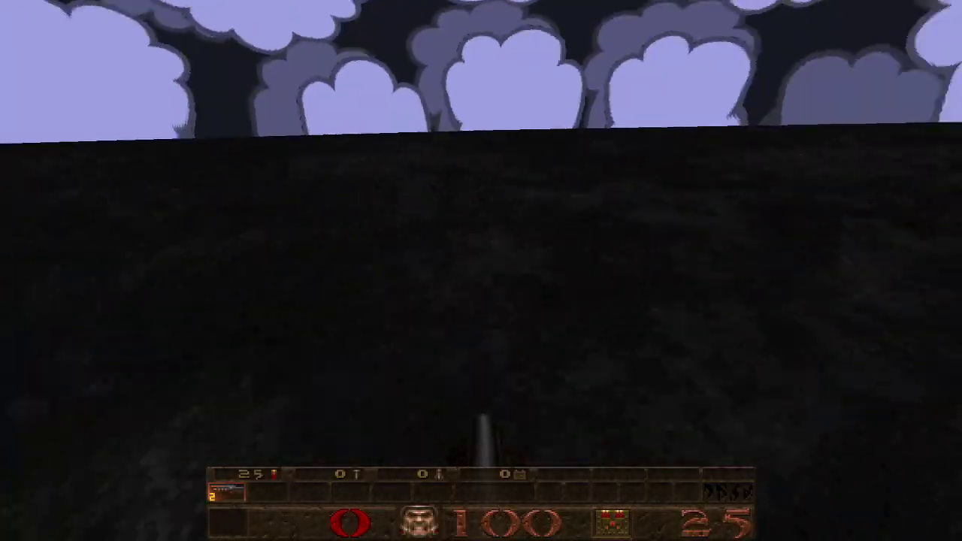
key(w)
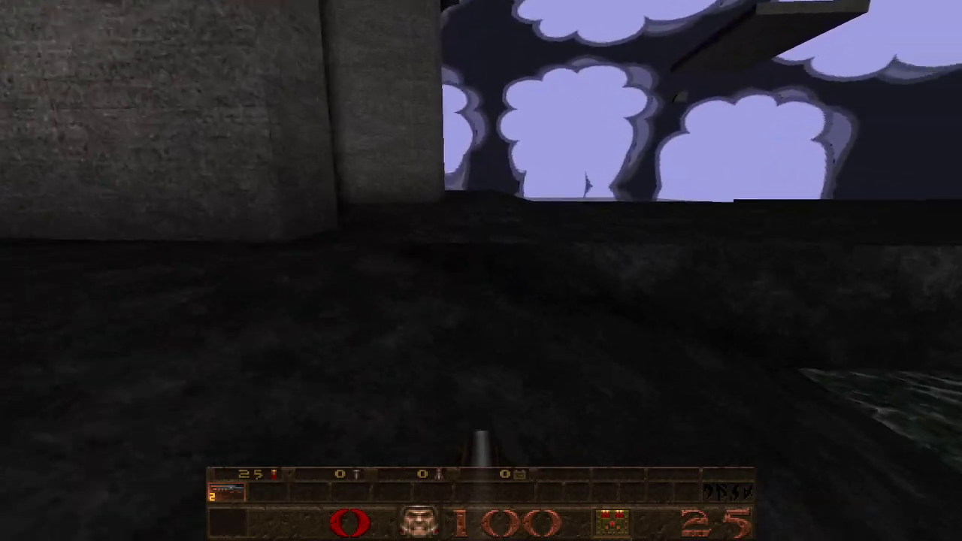
key(w)
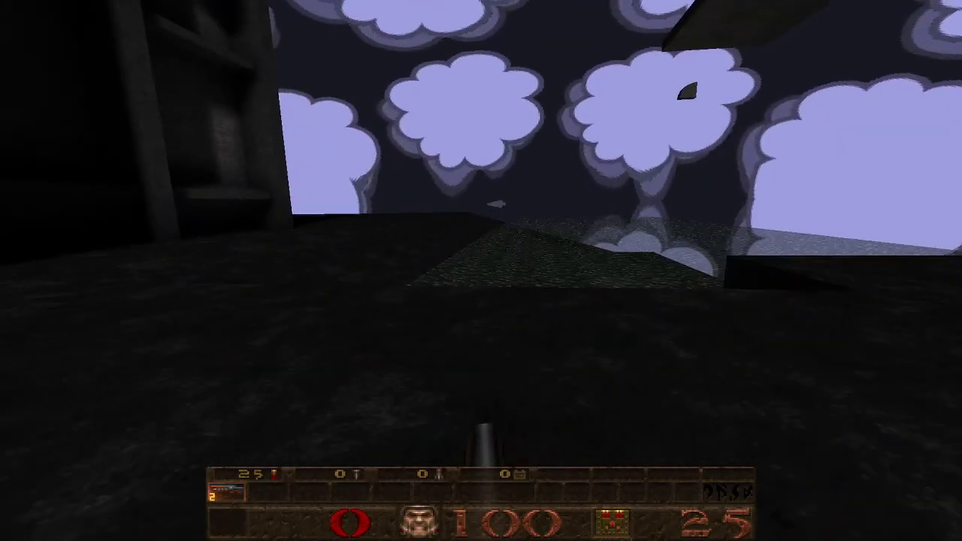
Quit the game, give the water brush the *waterm_2 texture in TrenchBroom, and save the map.
key(Escape)
key(Up)
key(Return)
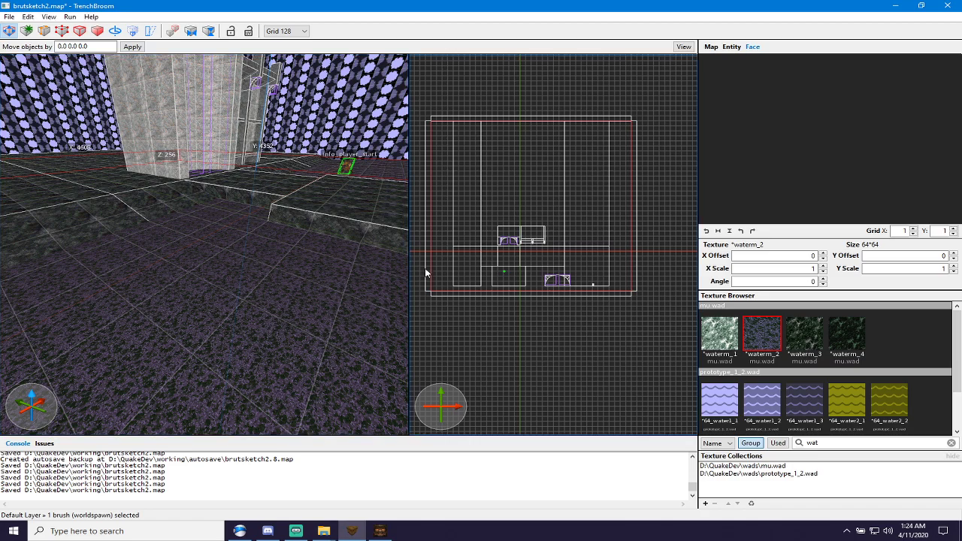
key(ctrl+s)
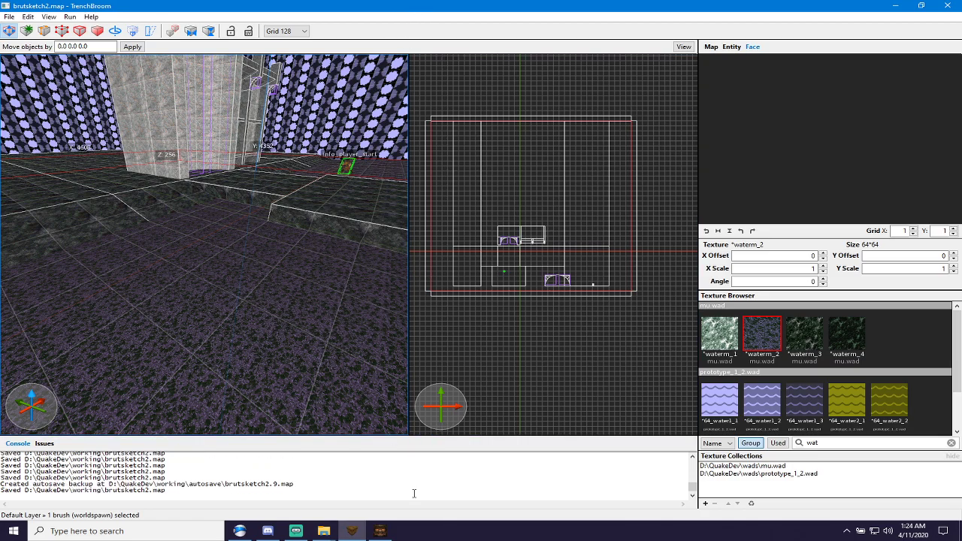
Rebuild and relaunch the map in the Quake engine and walk along the ground to examine the retextured water.
click(381, 531)
key(F5)
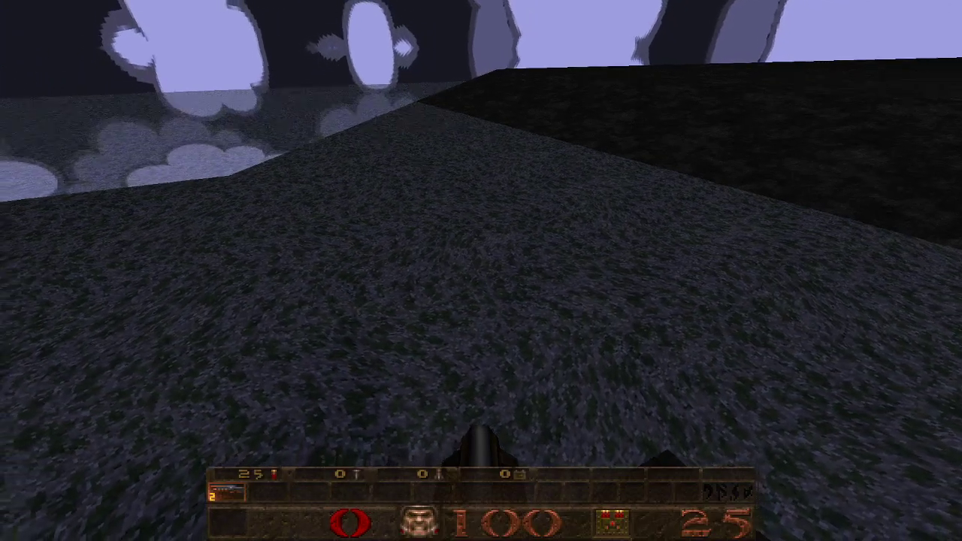
key(s)
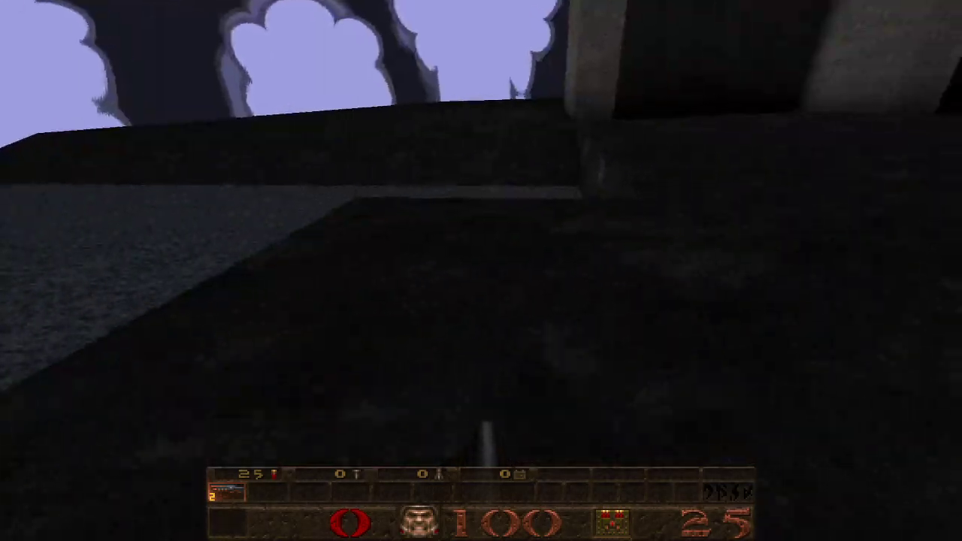
key(w)
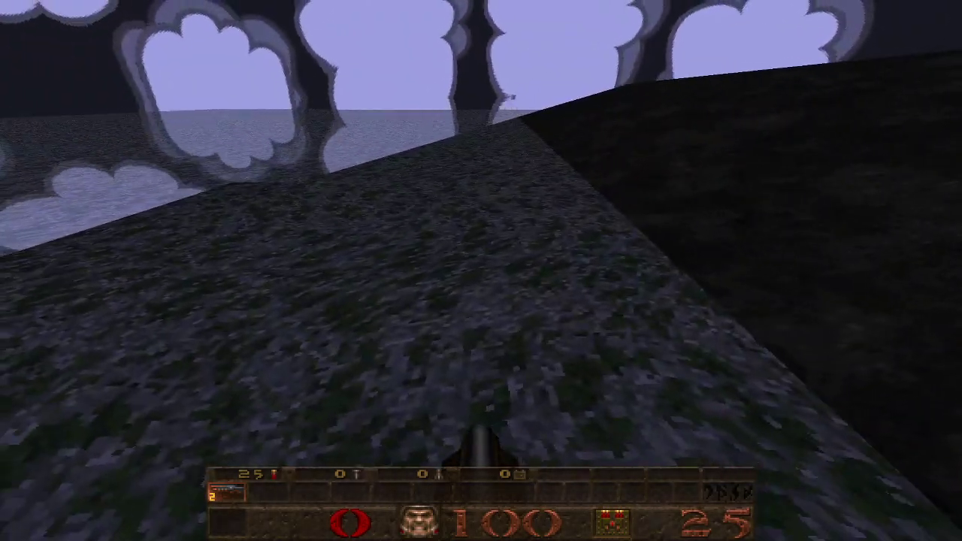
Walk around the dark concrete ground near the structure and examine how the retextured water meets the slab edges.
key(w)
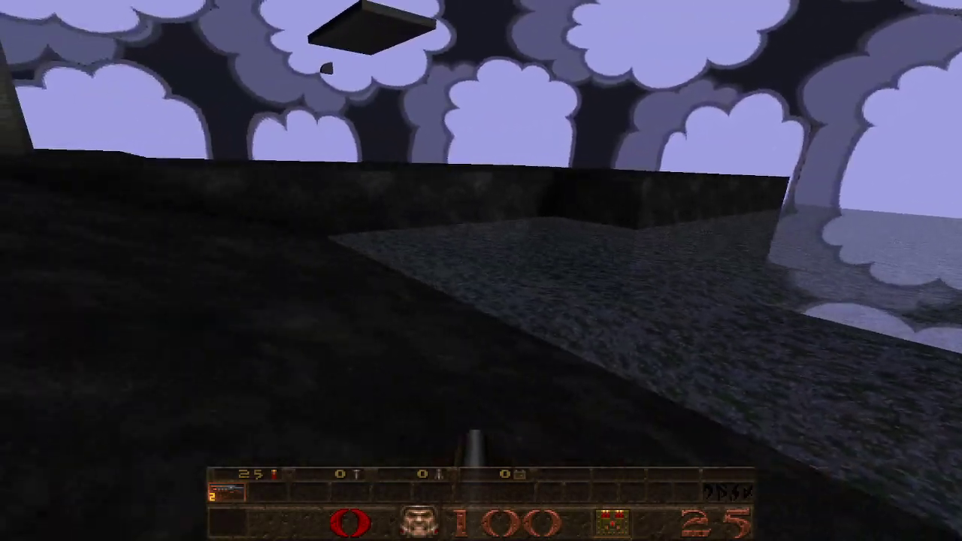
key(w)
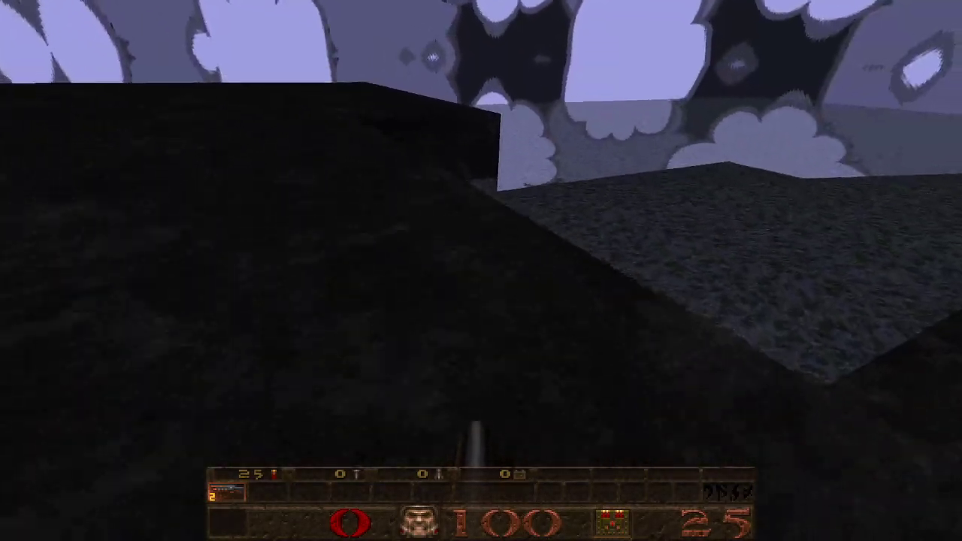
key(w)
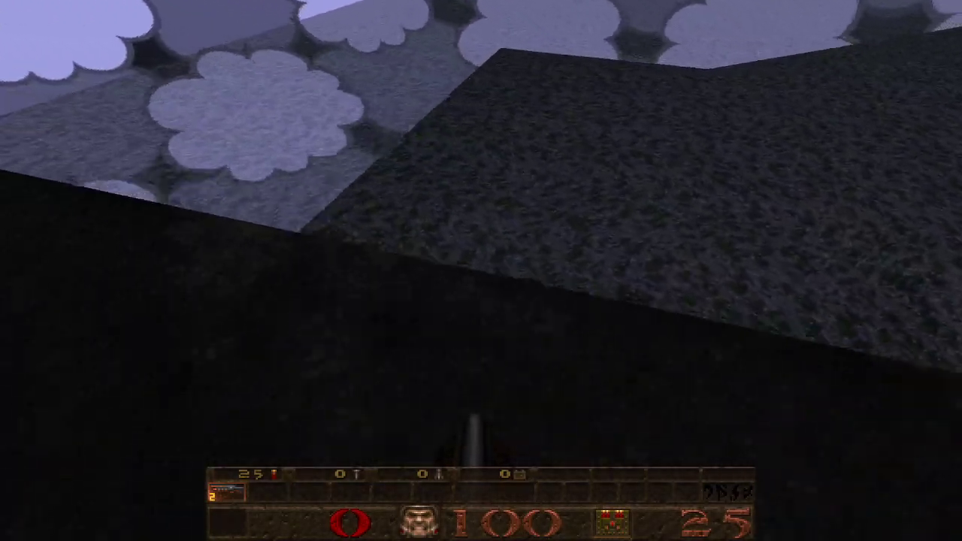
key(s)
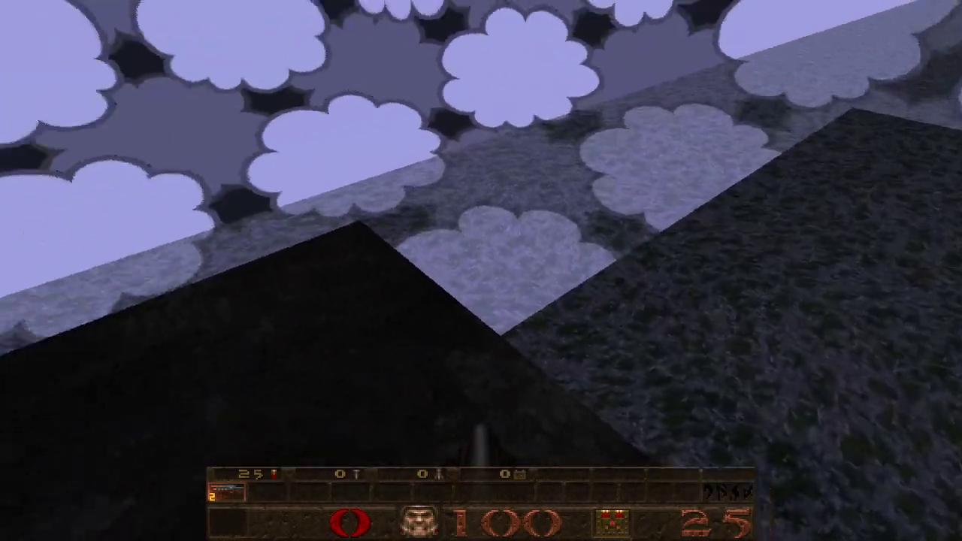
key(w)
key(w)
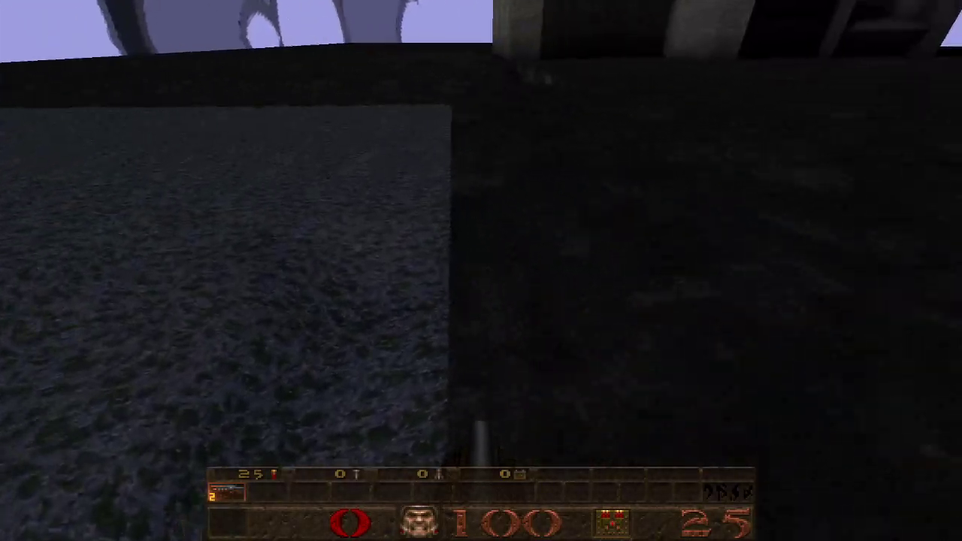
key(w)
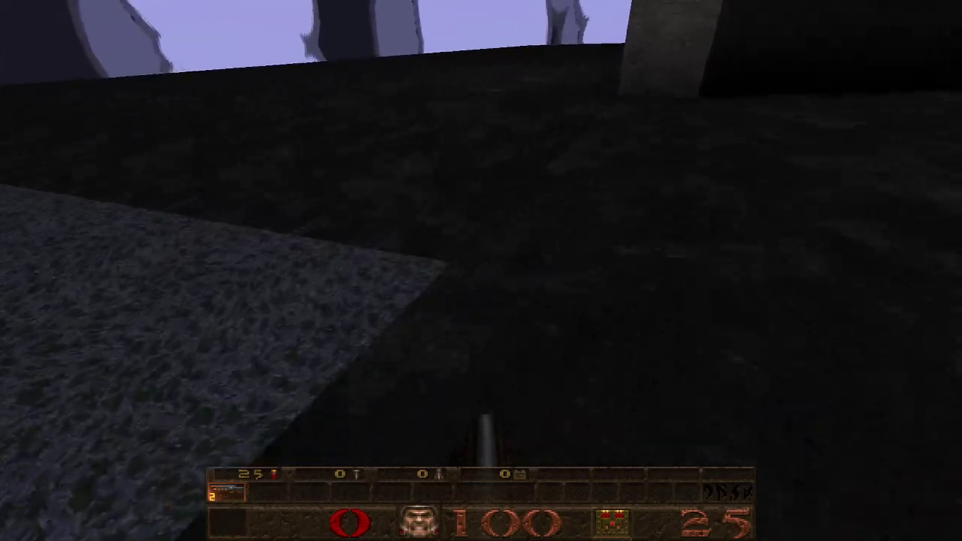
key(w)
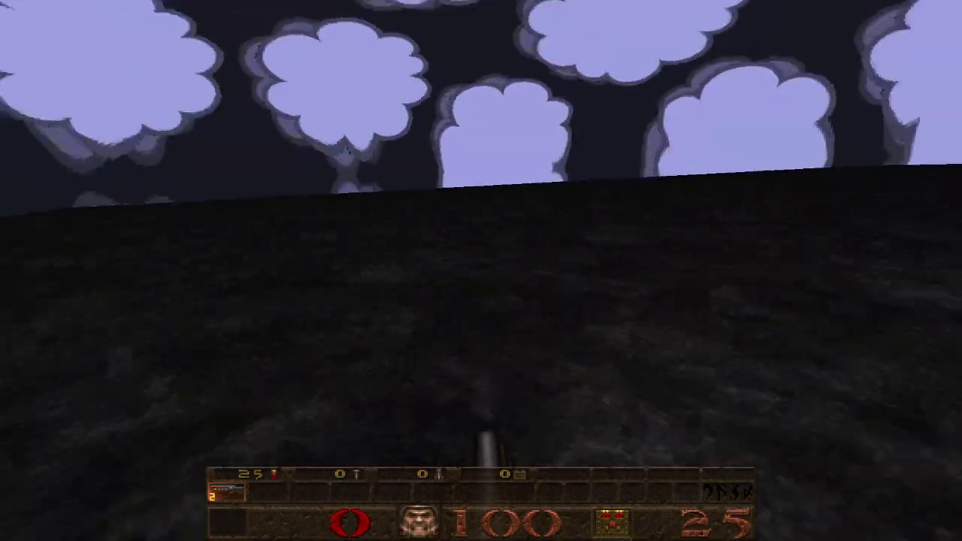
key(w)
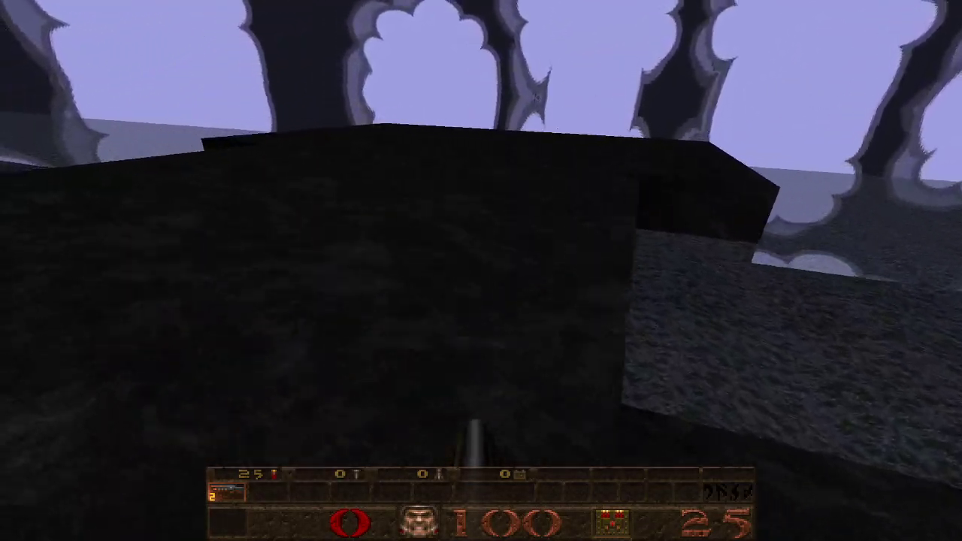
Examine the water's transparency over the sunken slabs and along its outer edge against the sky.
key(w)
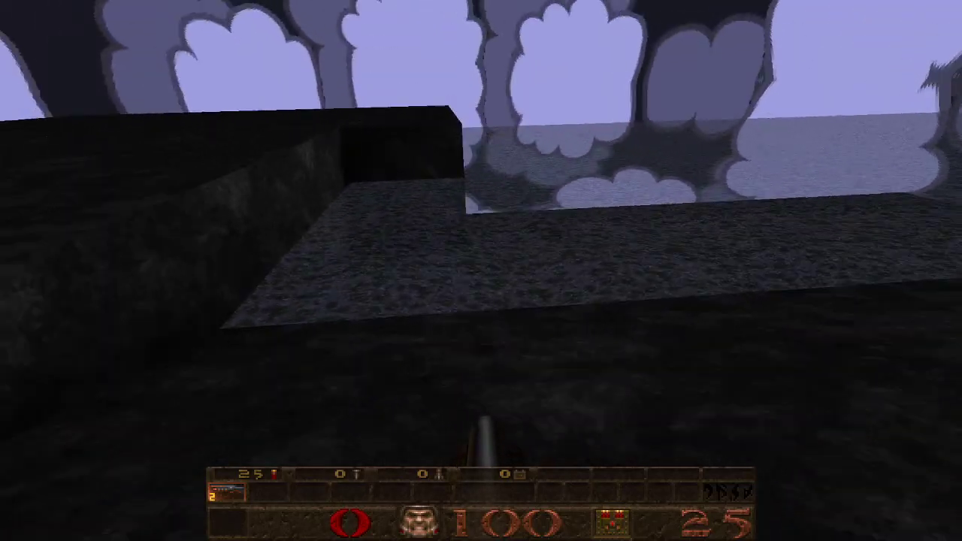
key(w)
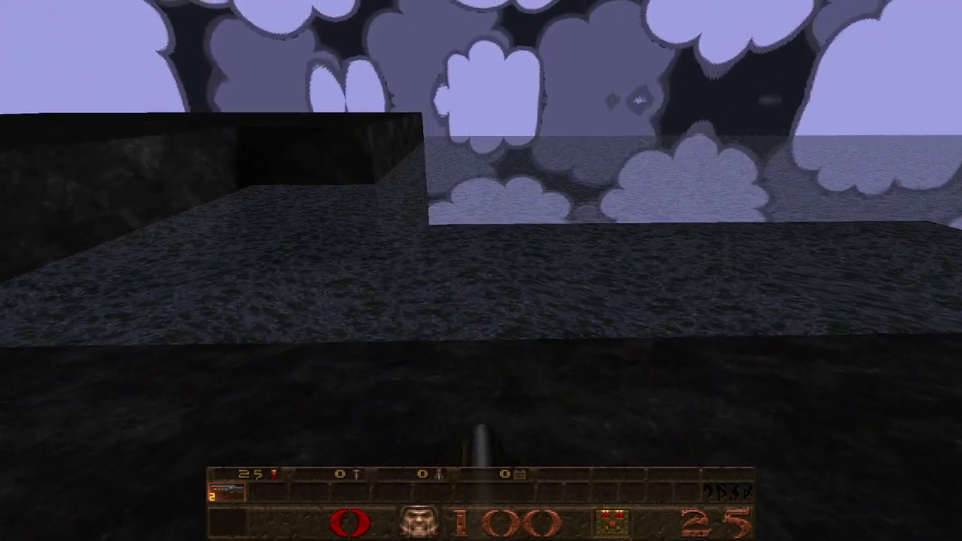
key(w)
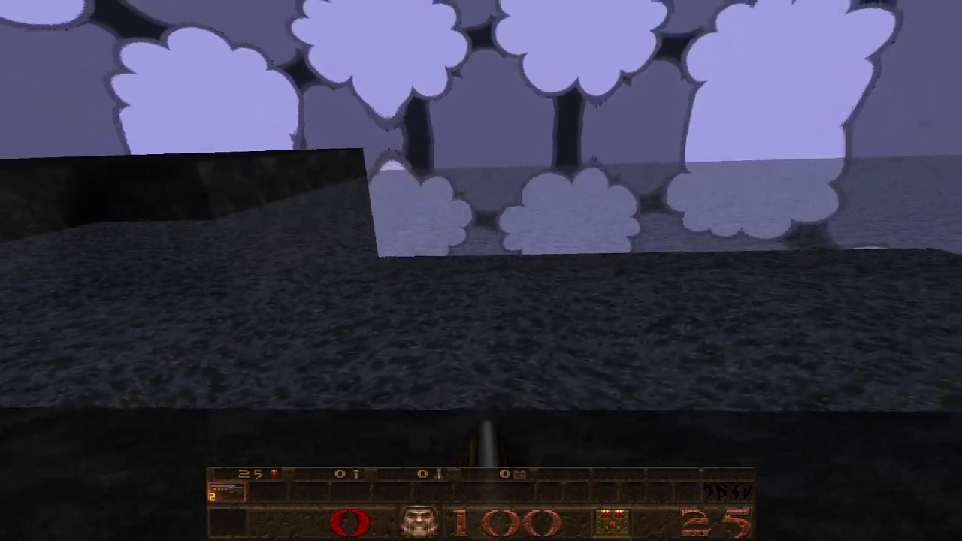
key(w)
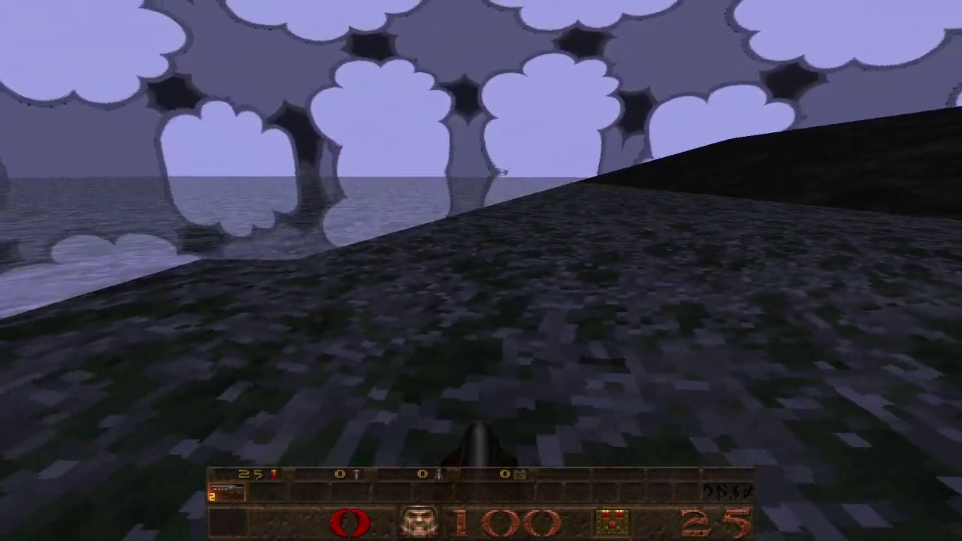
key(w)
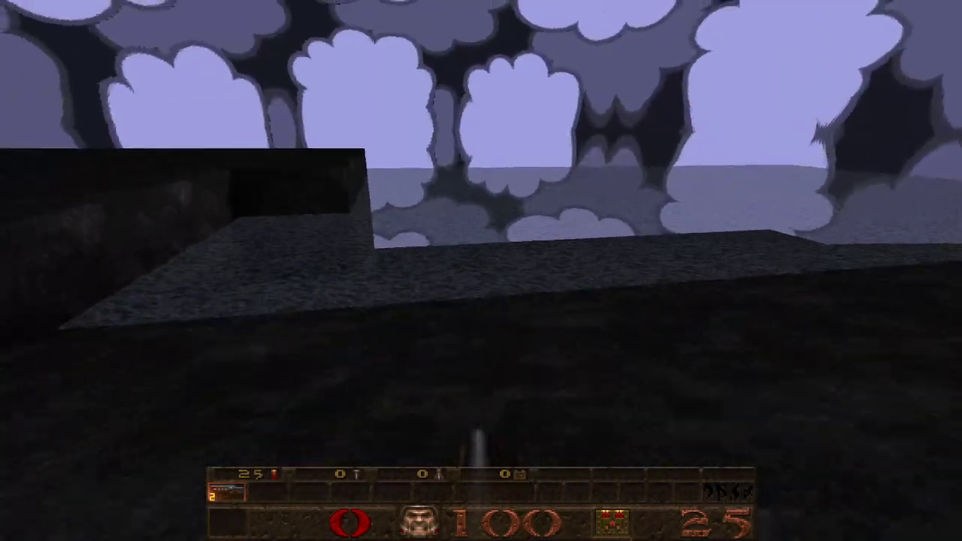
key(w)
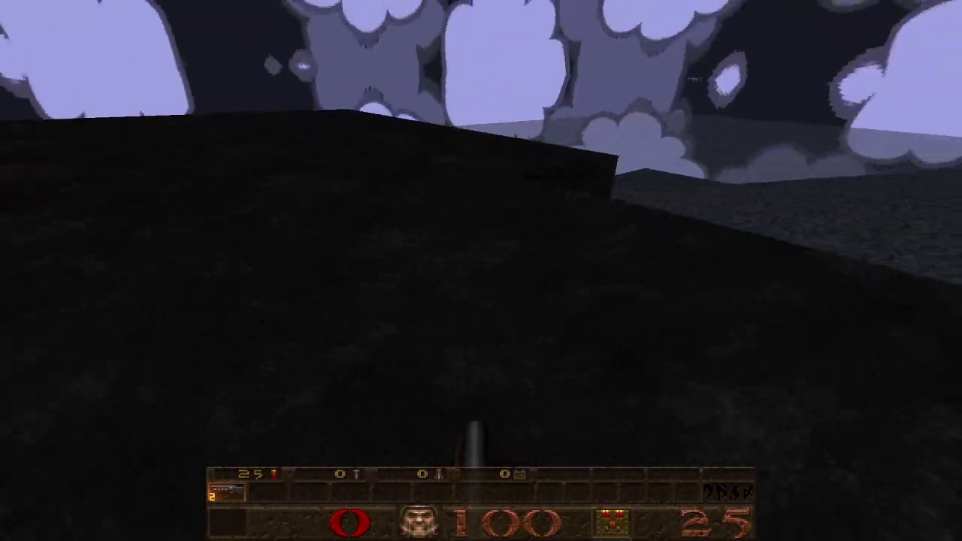
key(w)
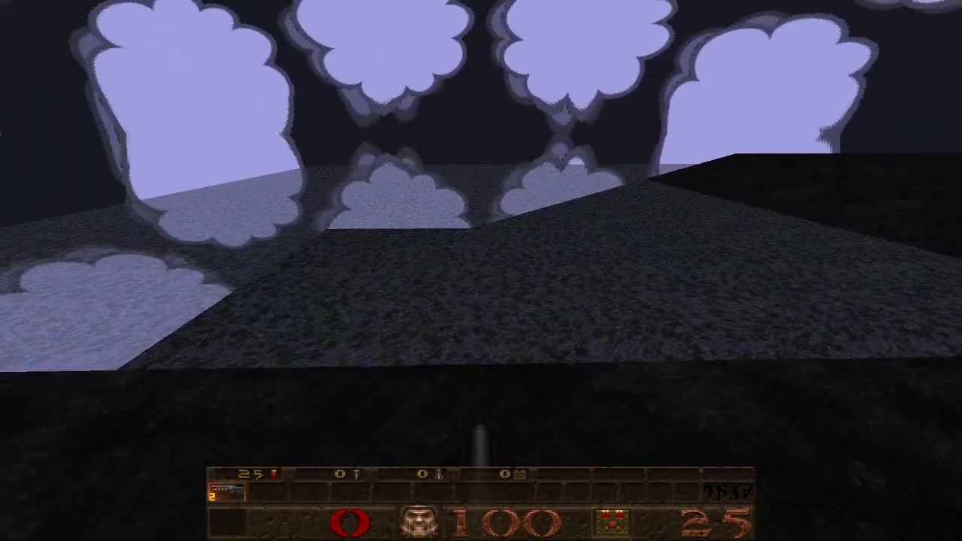
key(w)
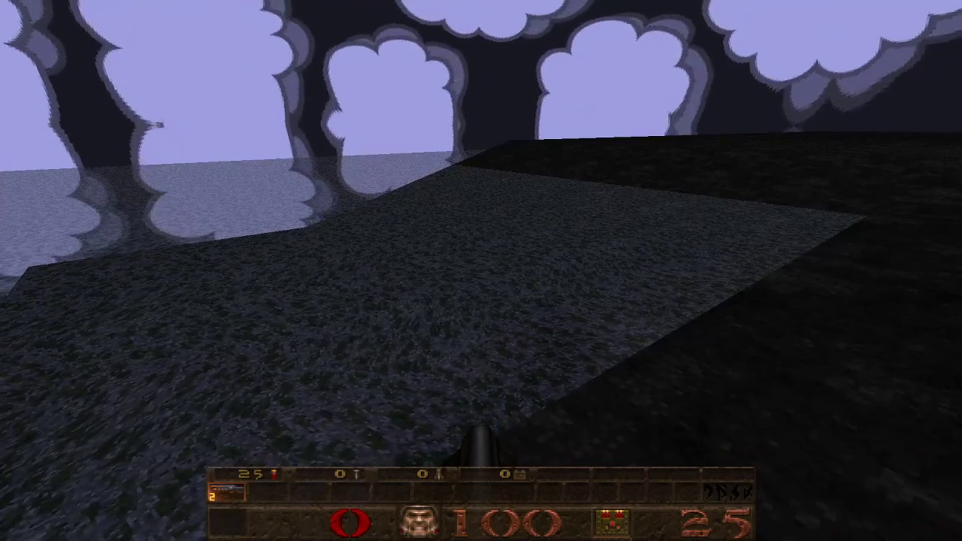
key(w)
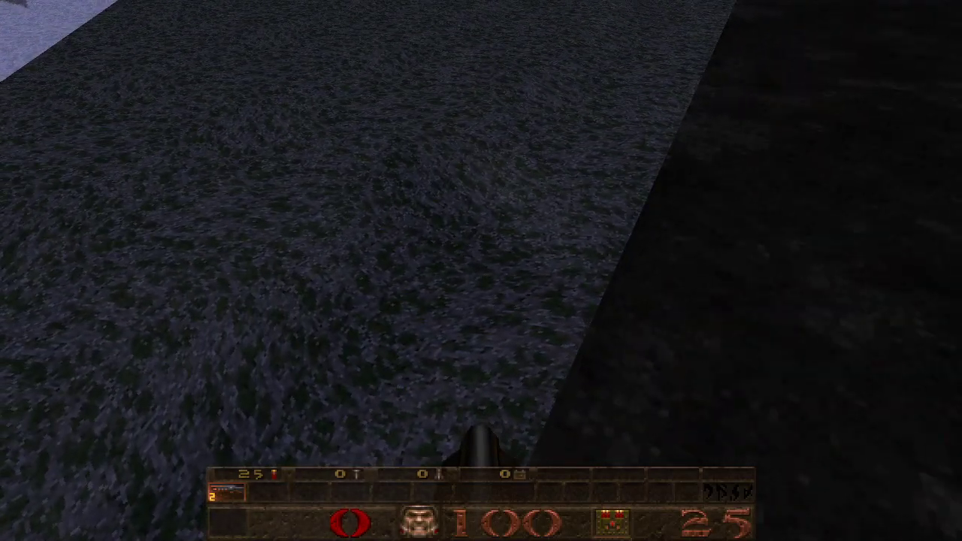
key(d)
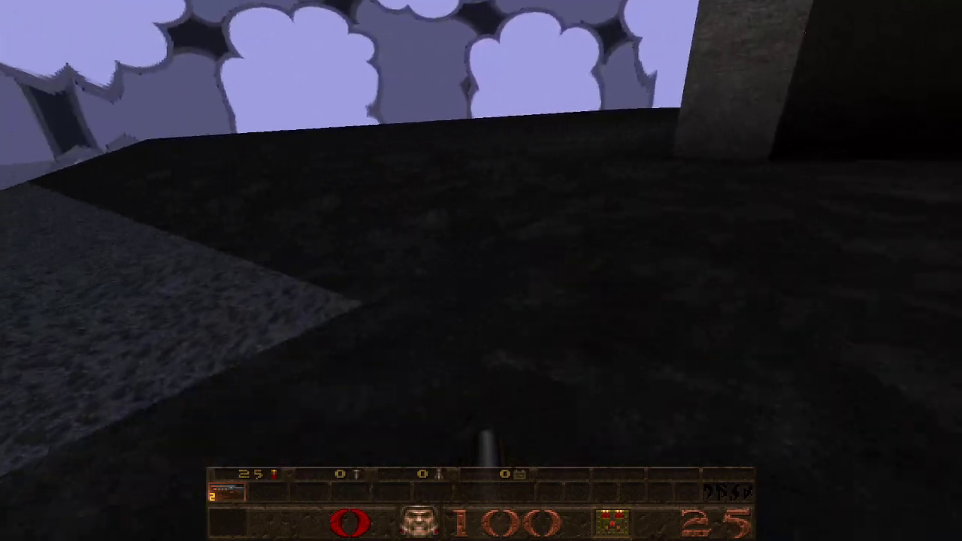
key(w)
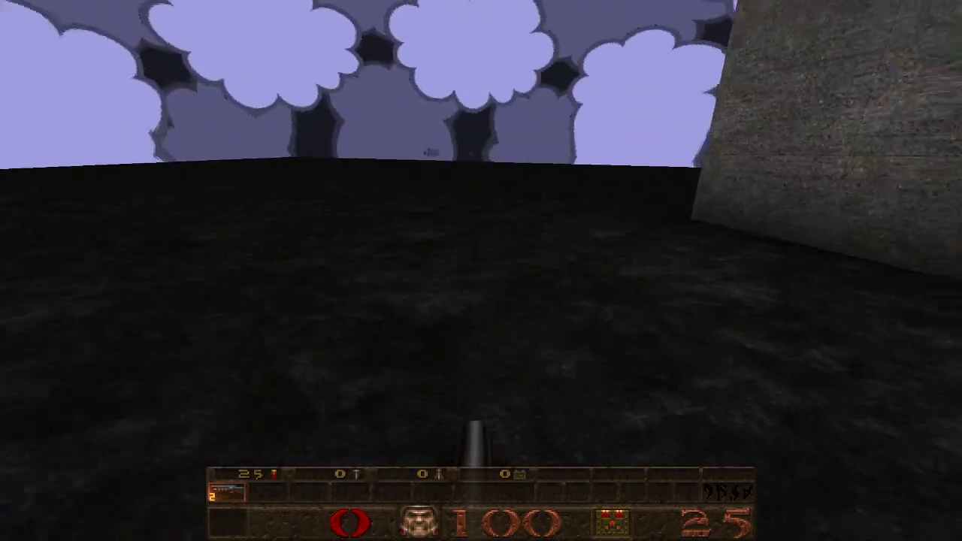
key(w)
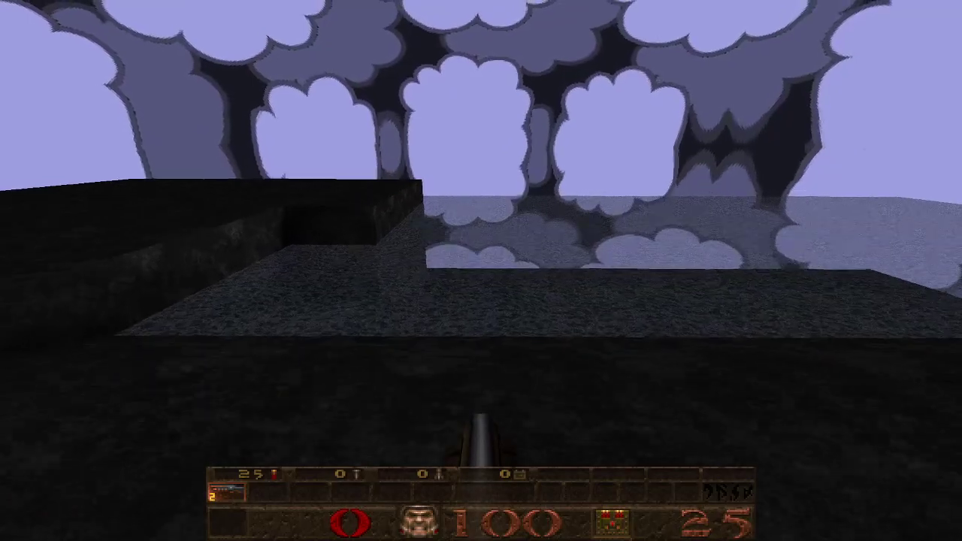
Move back and forth at the waterline to inspect the water texture up close, and fire the shotgun there.
key(w)
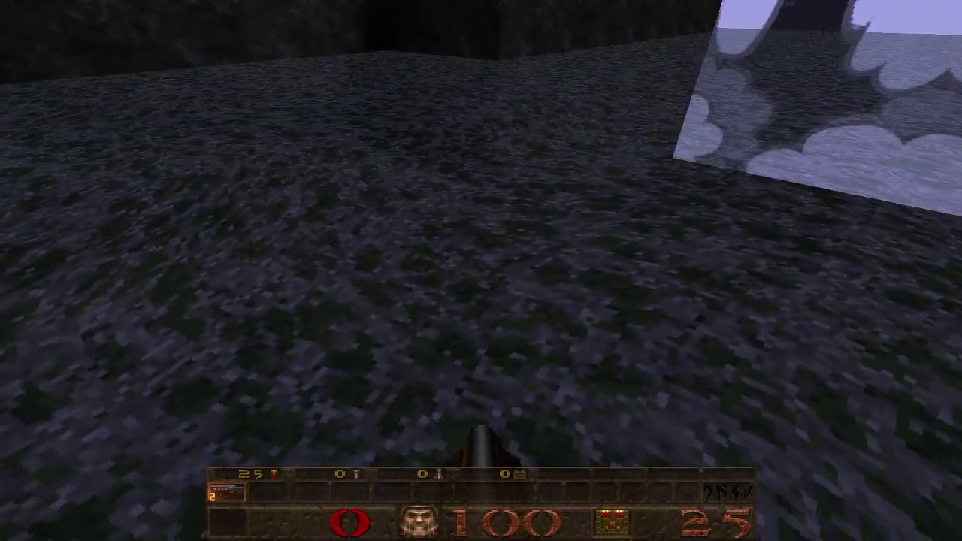
key(s)
key(w)
key(s)
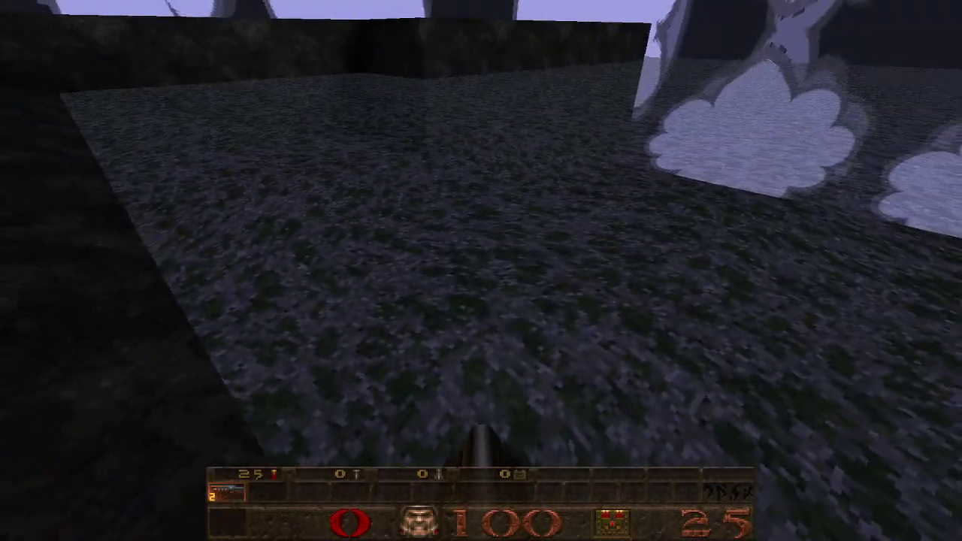
key(w)
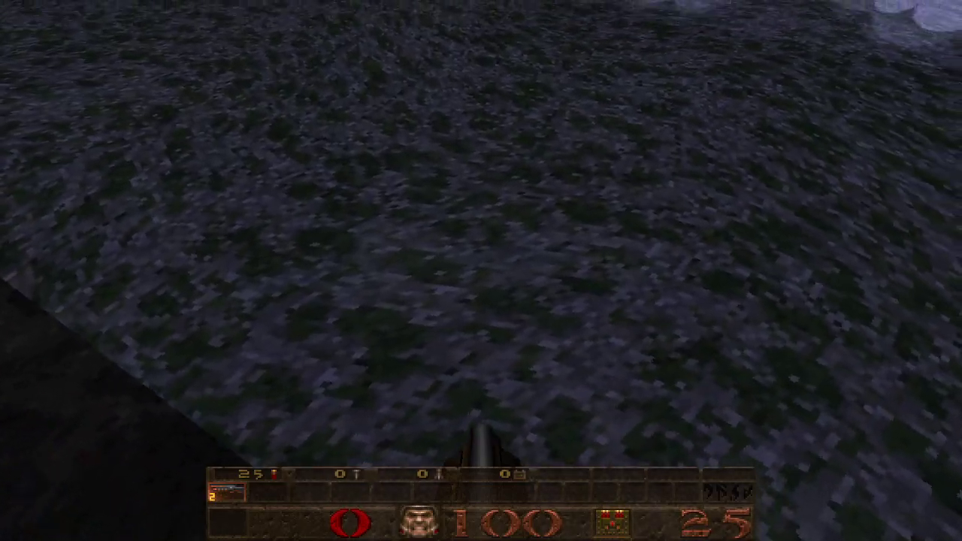
key(s)
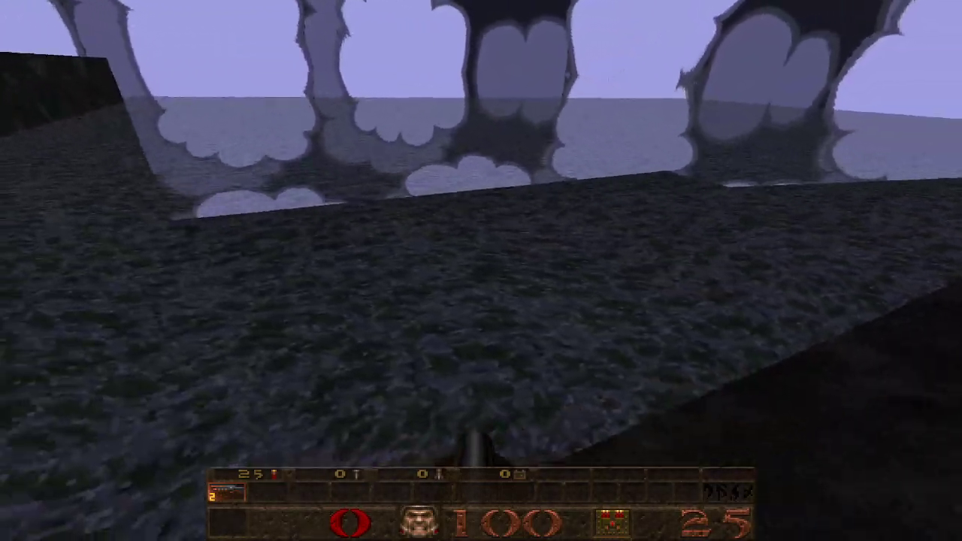
key(a)
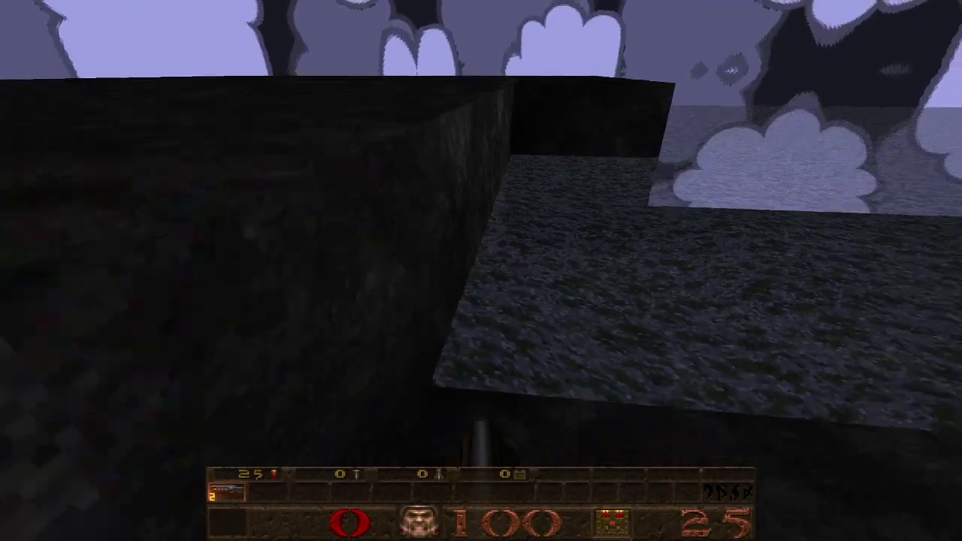
key(a)
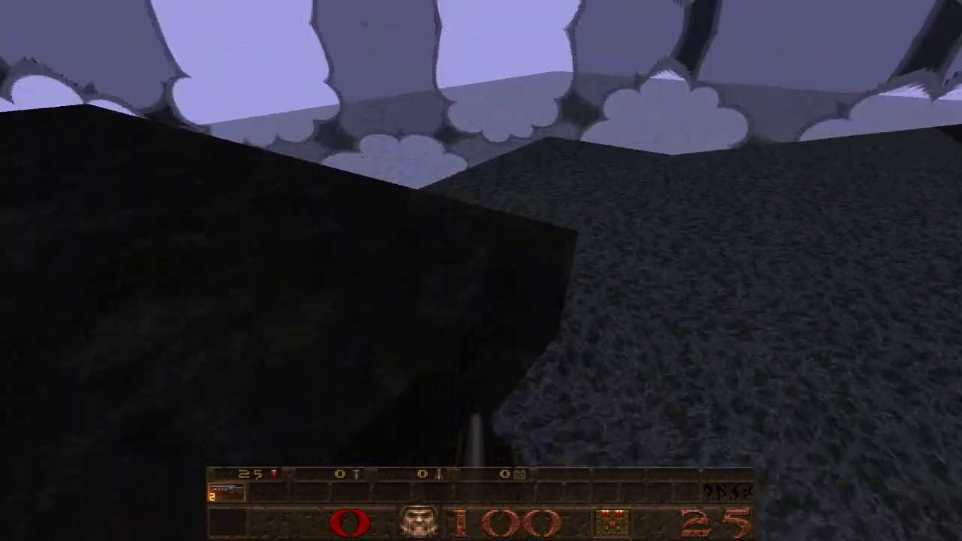
key(d)
key(w)
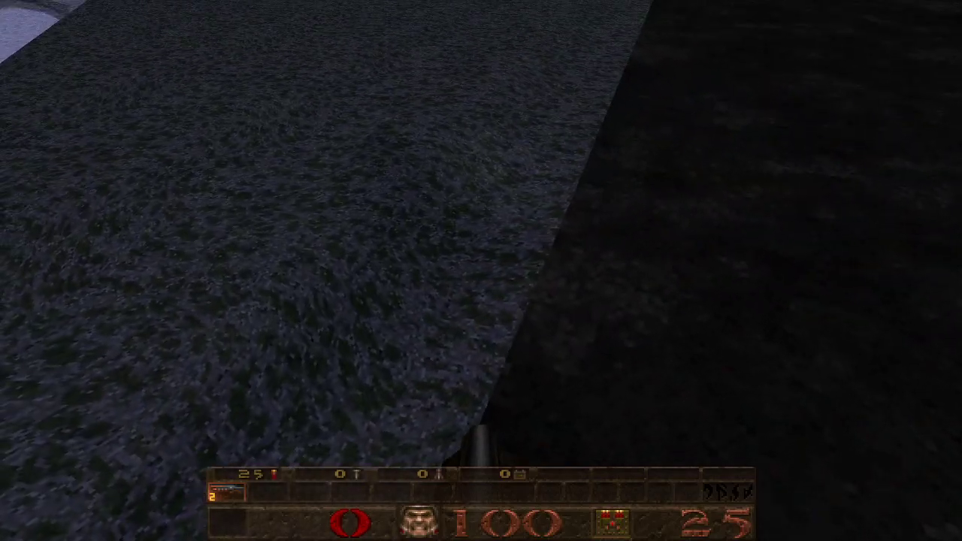
key(ctrl)
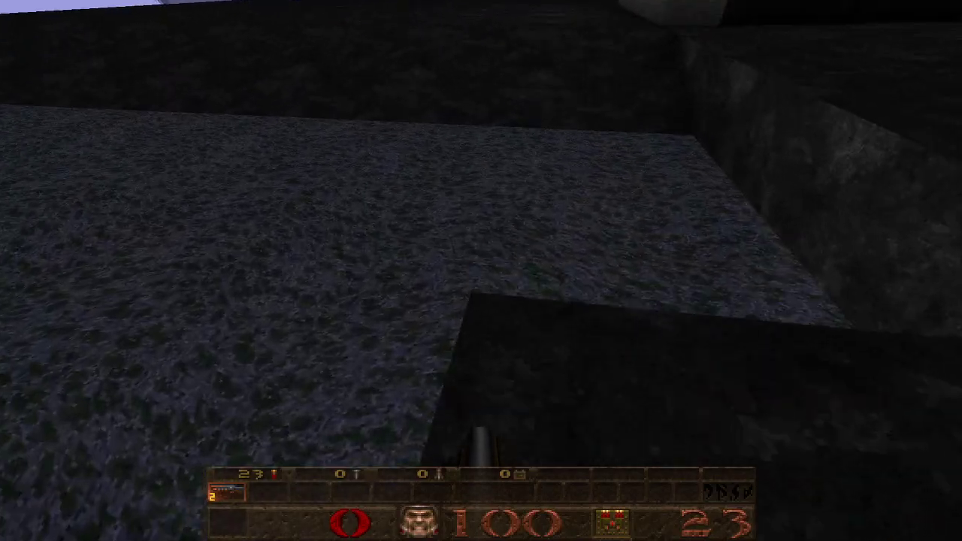
Fly up to the floating concrete slab with noclip, land on it with noclip off, and view the structure and water from above.
key(w)
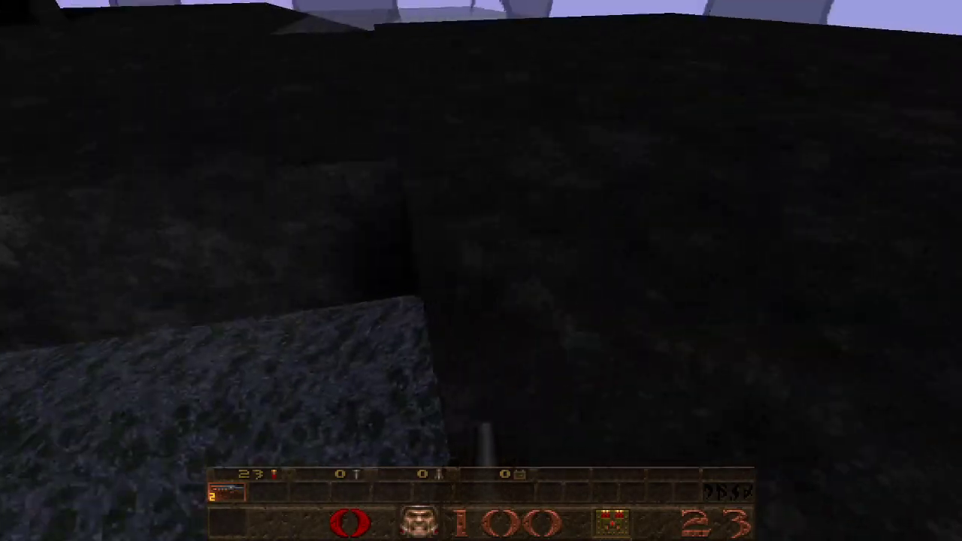
key(n)
key(w)
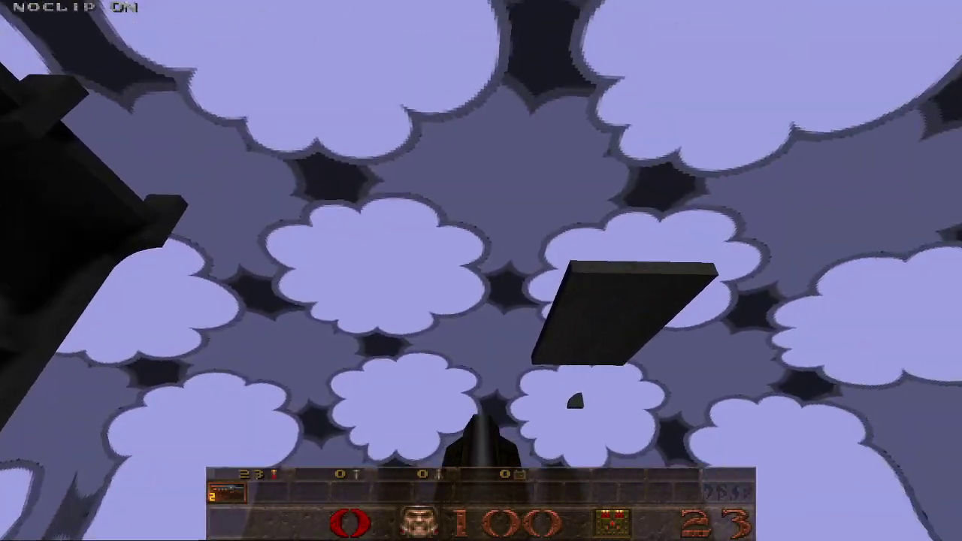
key(w)
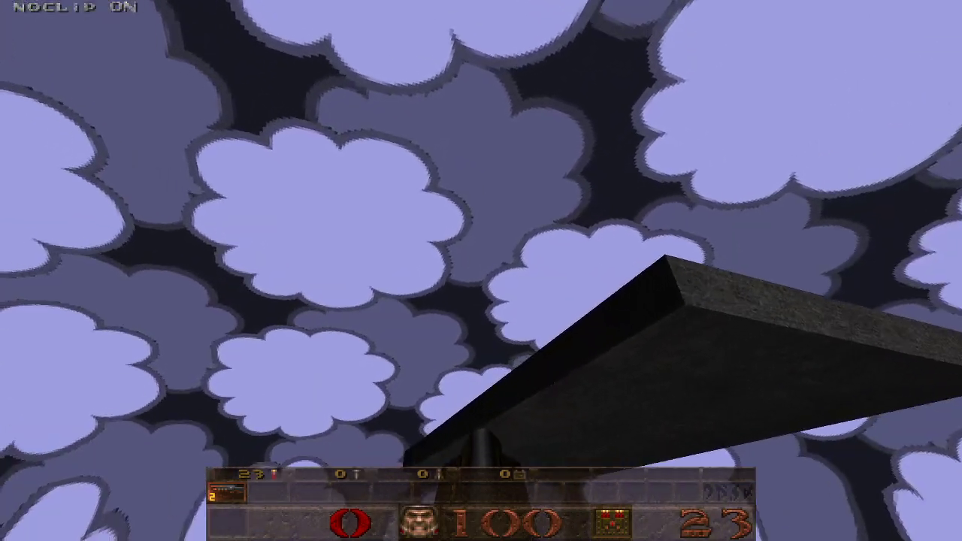
key(w)
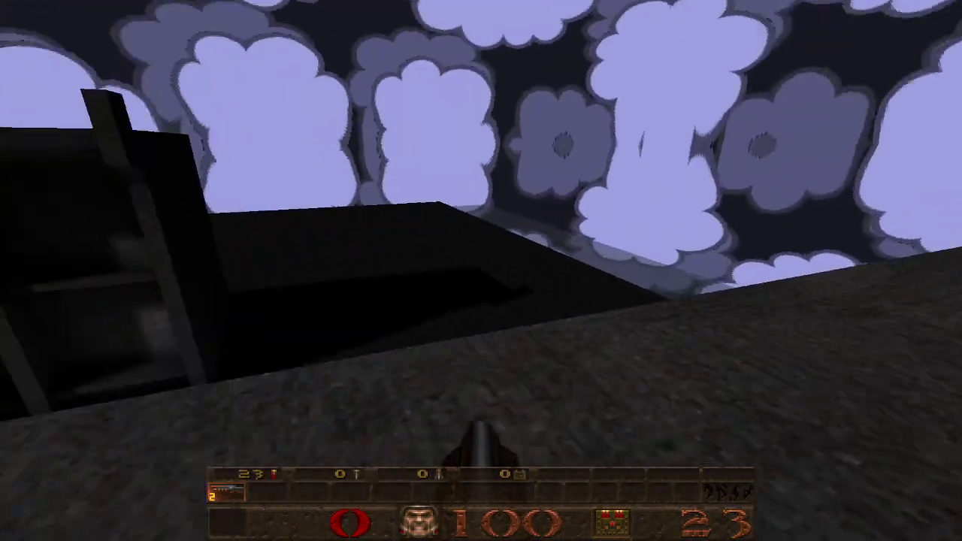
key(n)
key(w)
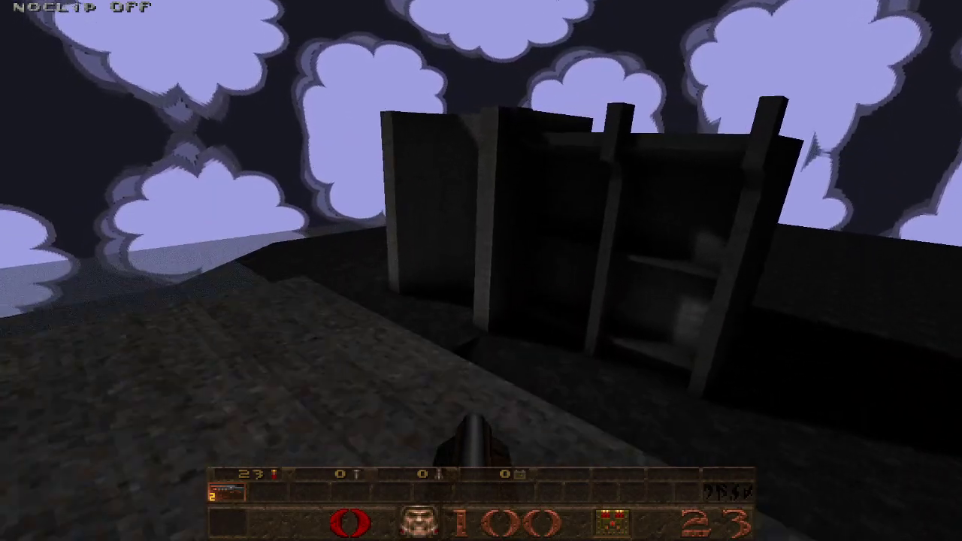
key(w)
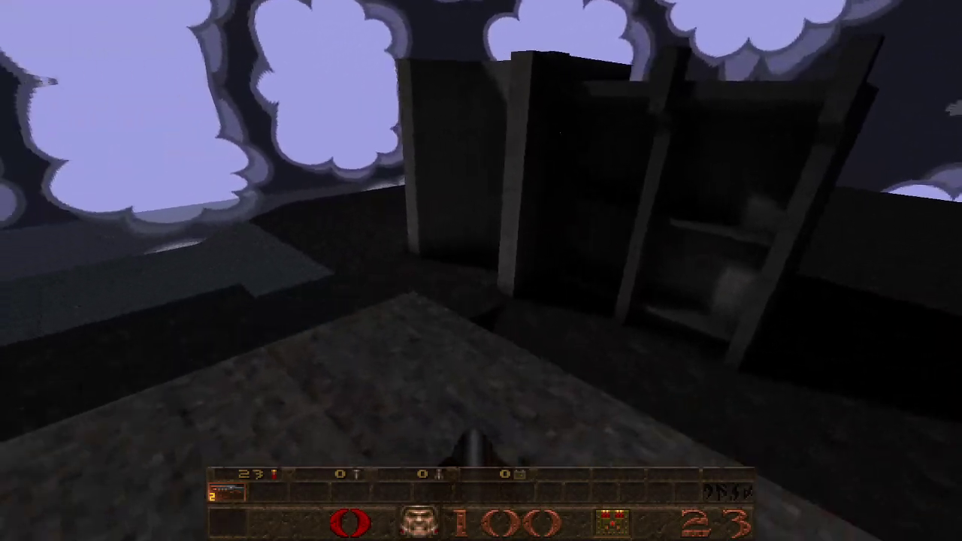
key(w)
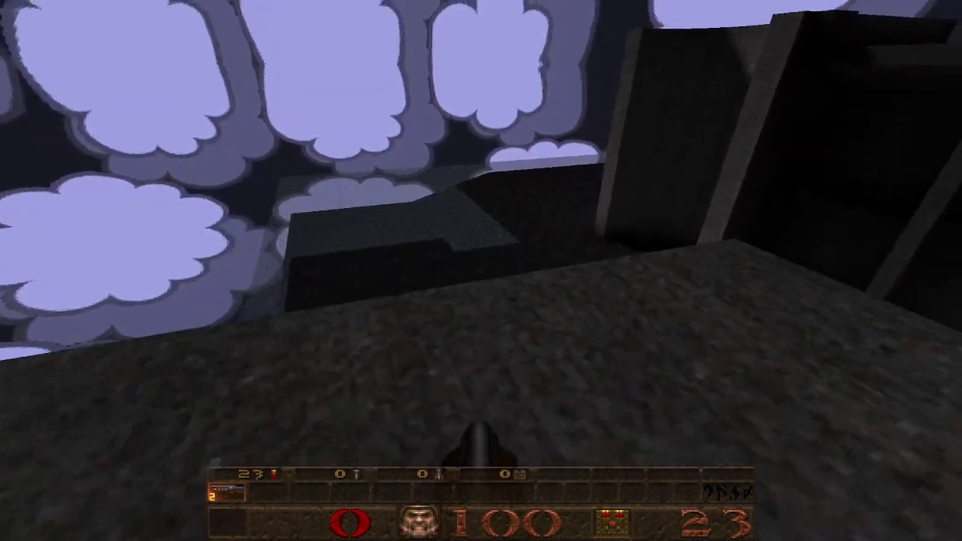
Fly off the floating slab with noclip, view the curved wall and shelved facade of the structure, and leave the playtest.
key(n)
key(w)
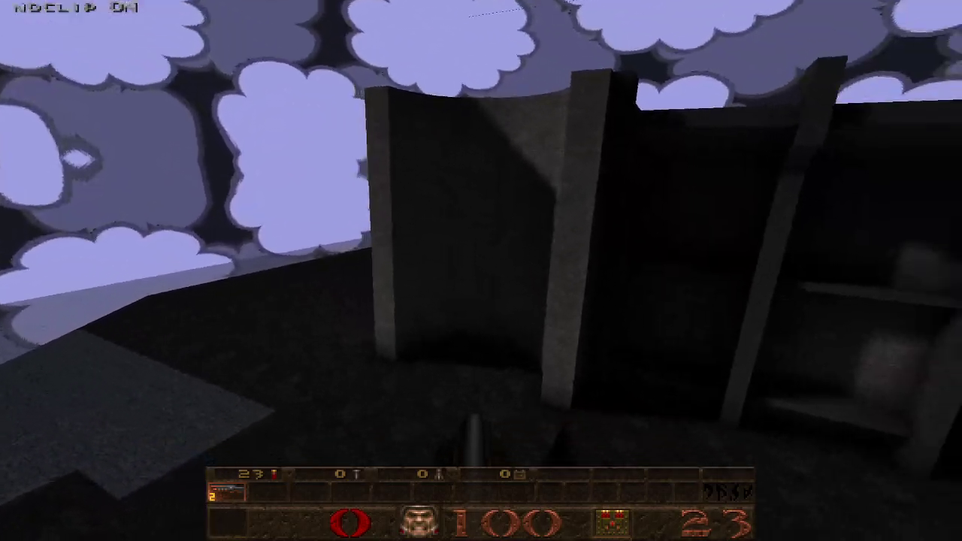
key(w)
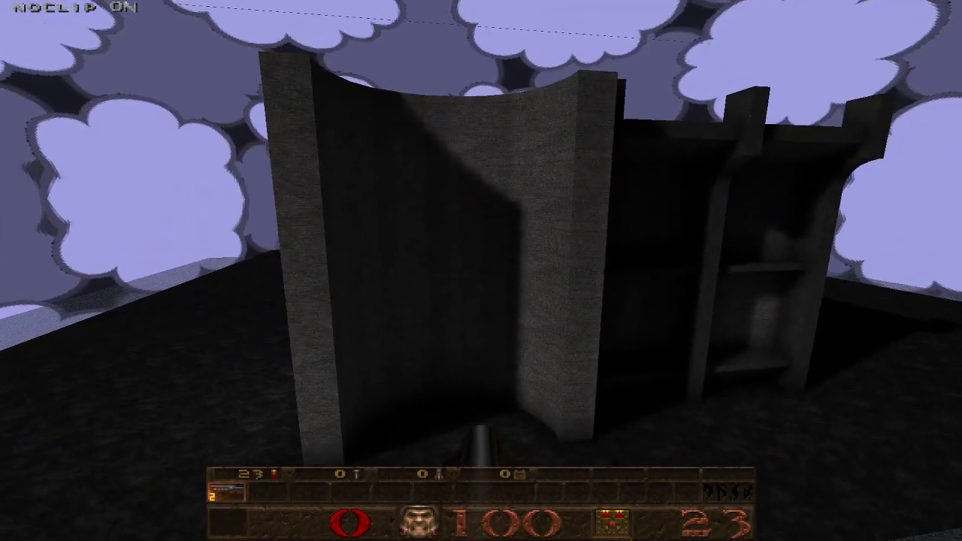
key(Escape)
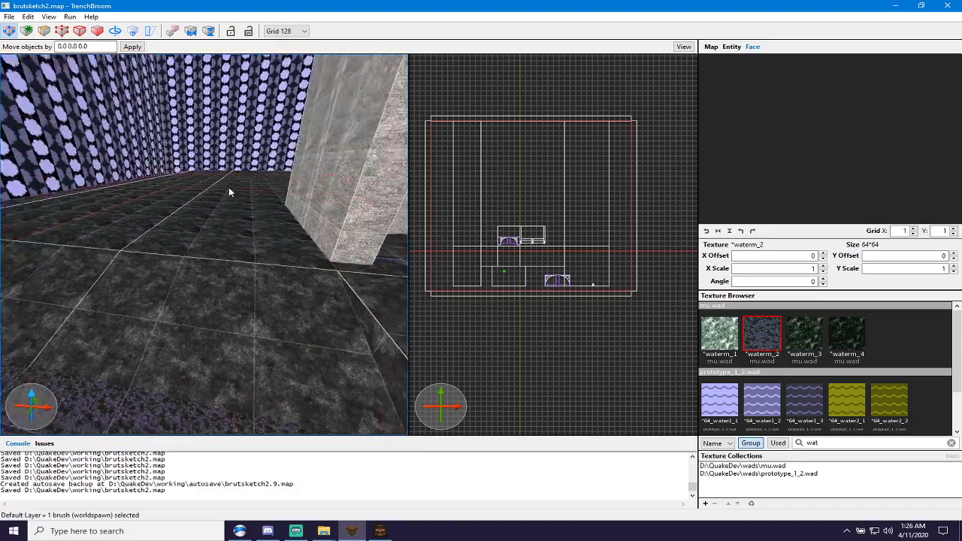
Retexture the selected water brush with *waterm_4.
right_drag(228, 188, 234, 240)
key(w)
key(w)
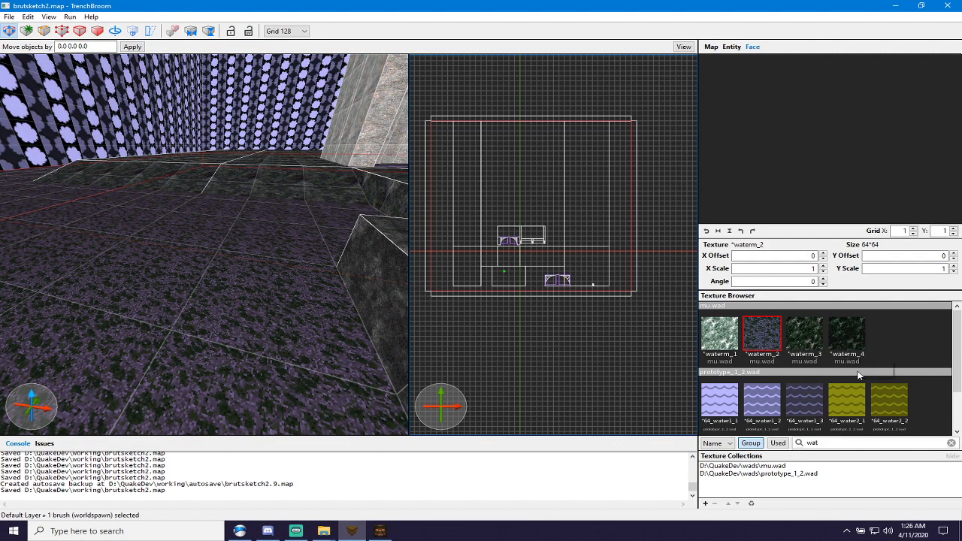
click(846, 333)
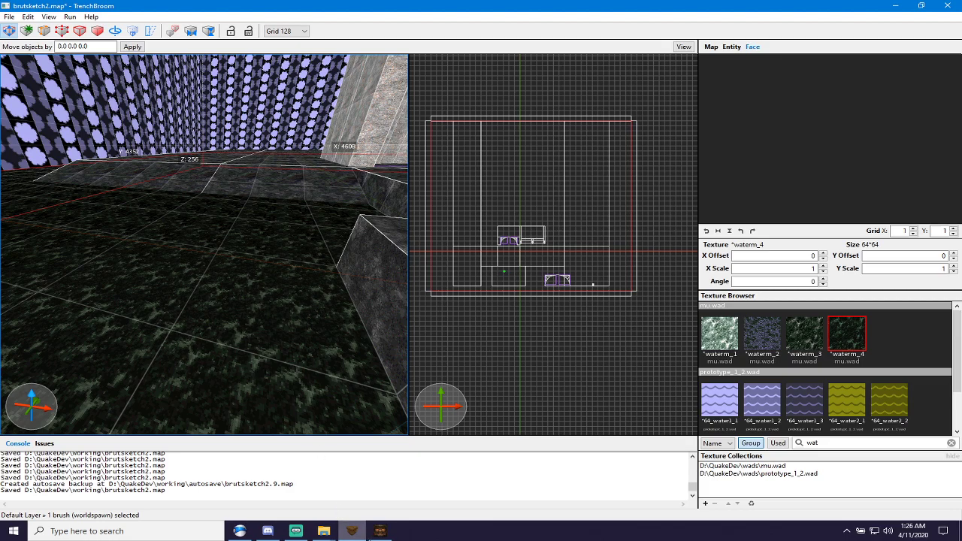
Save and compile the map with the new water texture, and return to the game to load it.
click(376, 534)
key(Return)
mouse_move(353, 530)
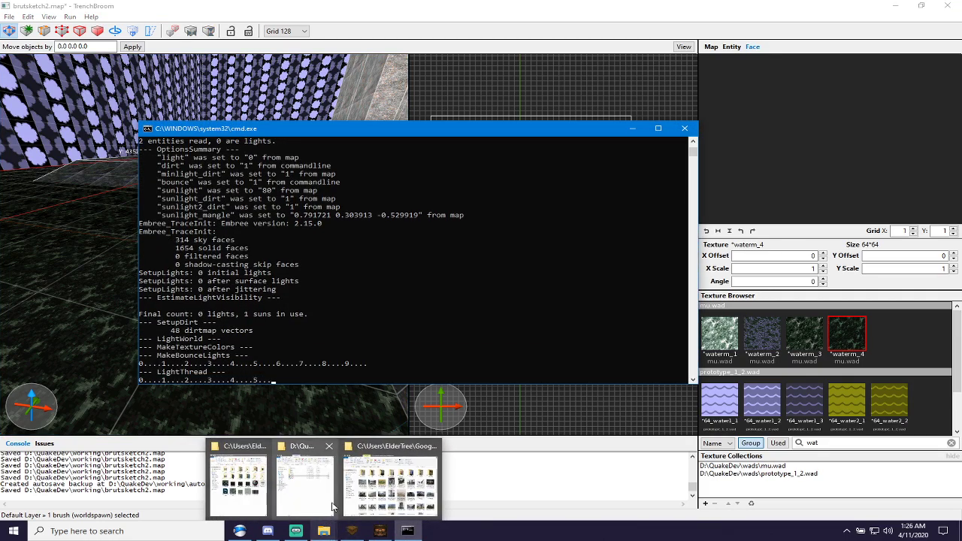
click(263, 83)
click(407, 530)
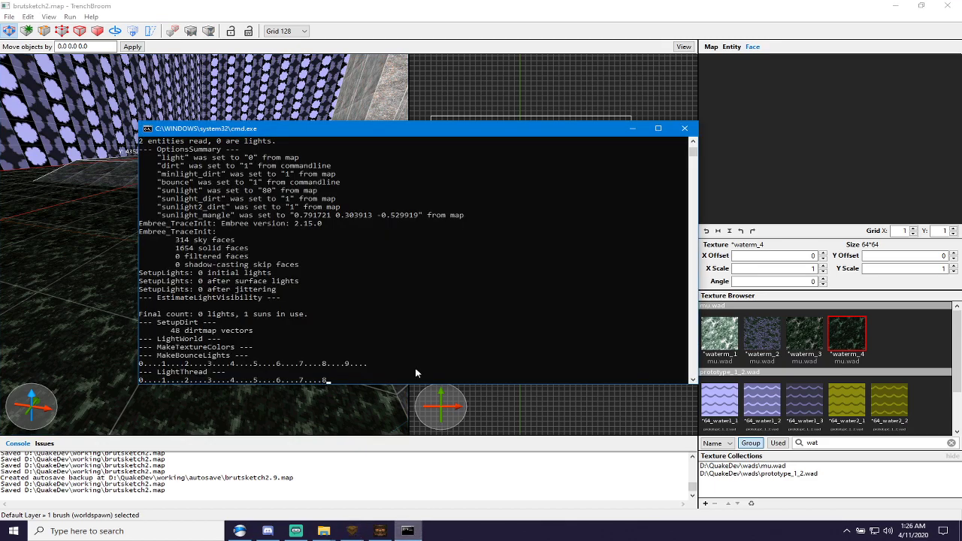
click(684, 129)
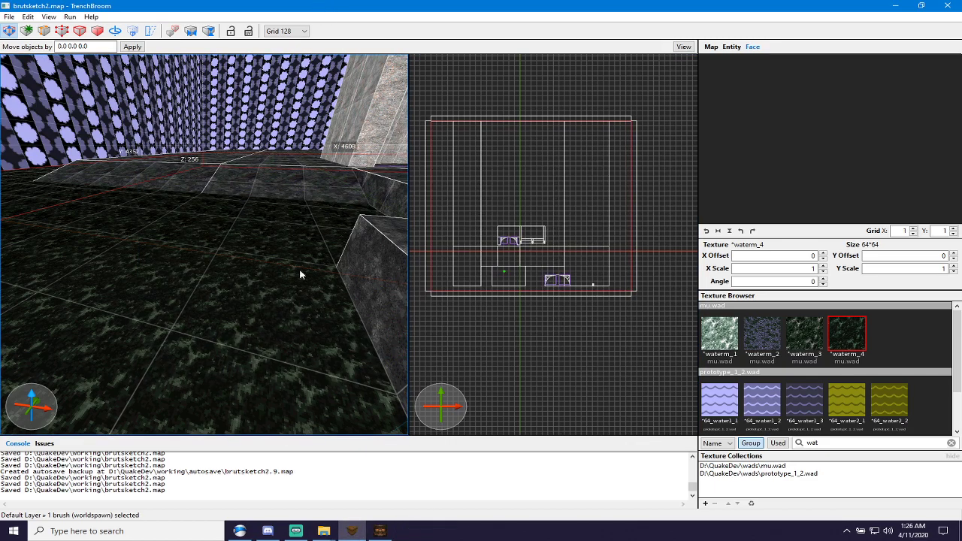
click(379, 531)
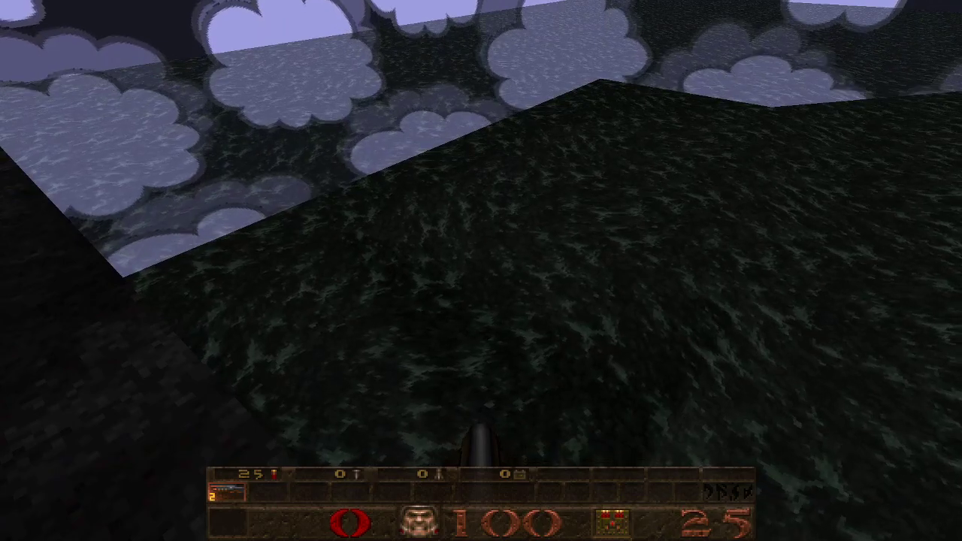
Walk over the dark concrete slabs and examine how the green water looks along their edges and against the sky.
key(w)
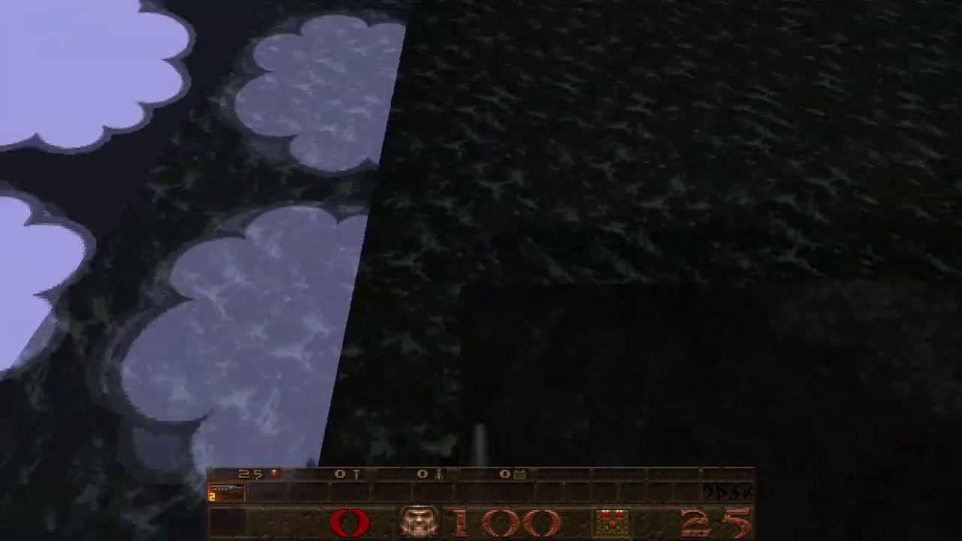
key(w)
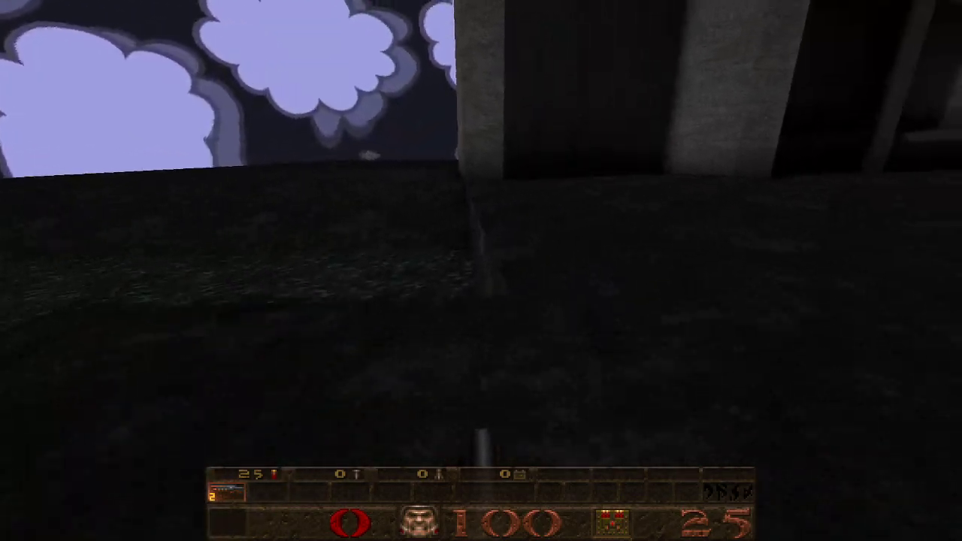
key(w)
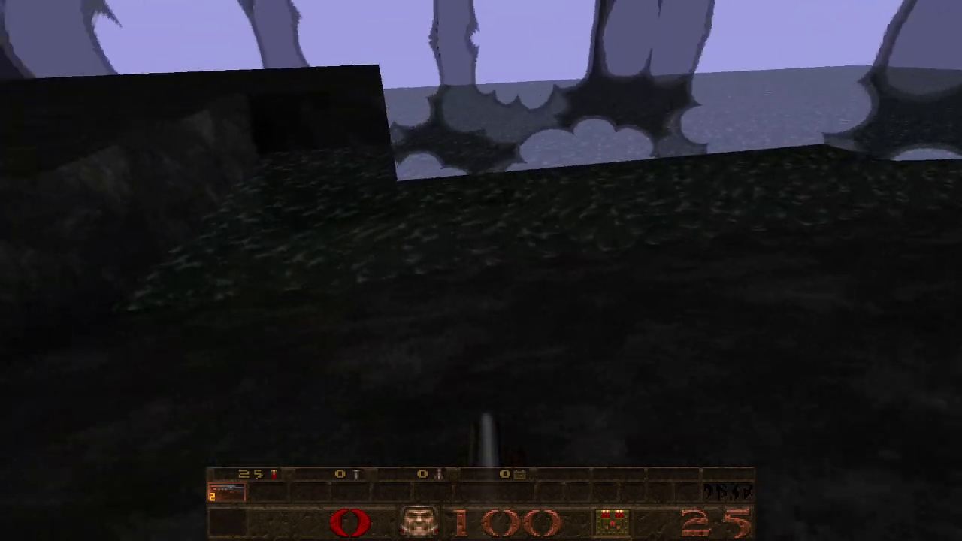
key(w)
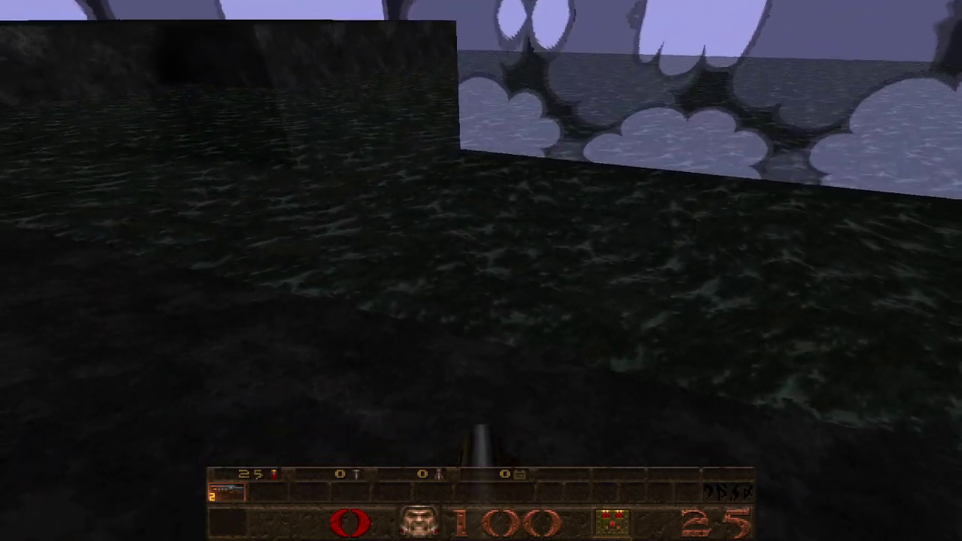
key(w)
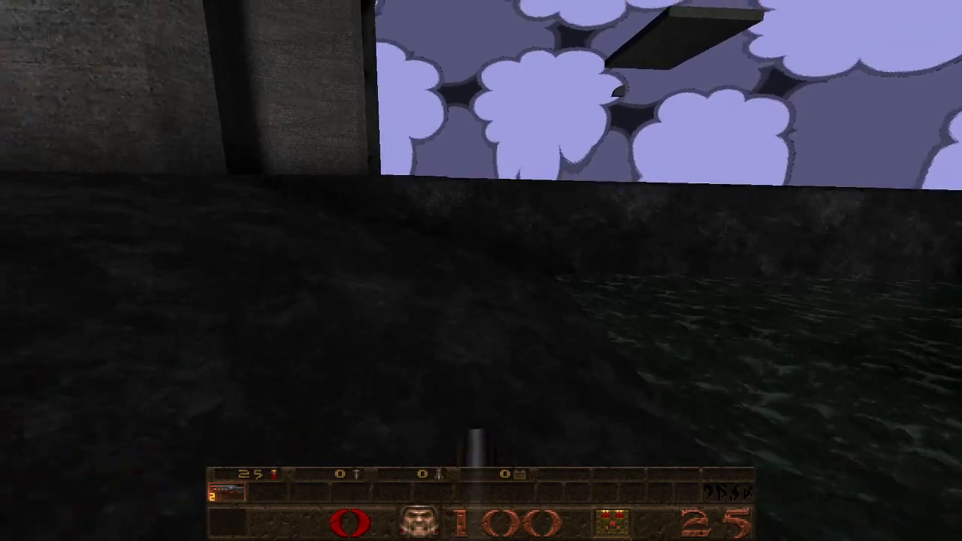
key(w)
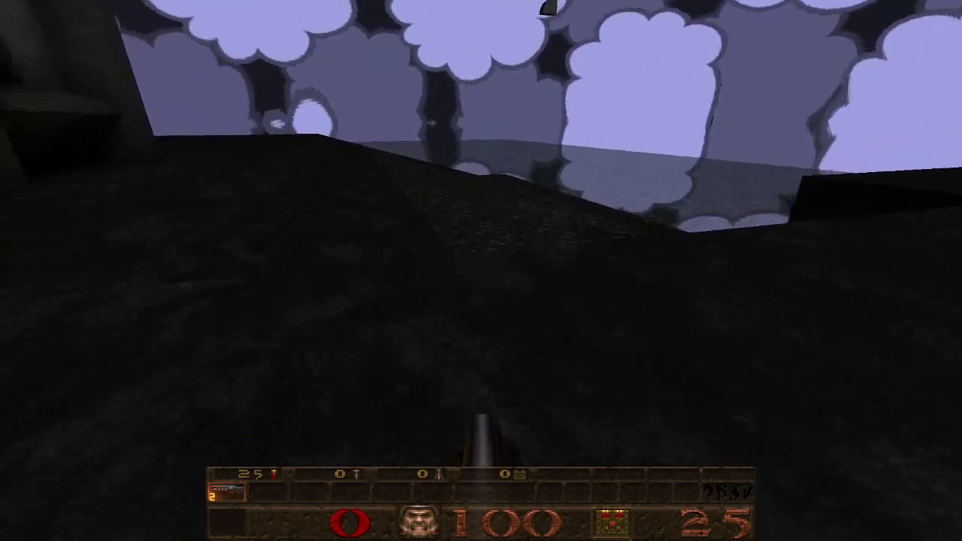
Go into the water, view the surface and structure from below, climb back onto the slab, and leave the playtest.
key(w)
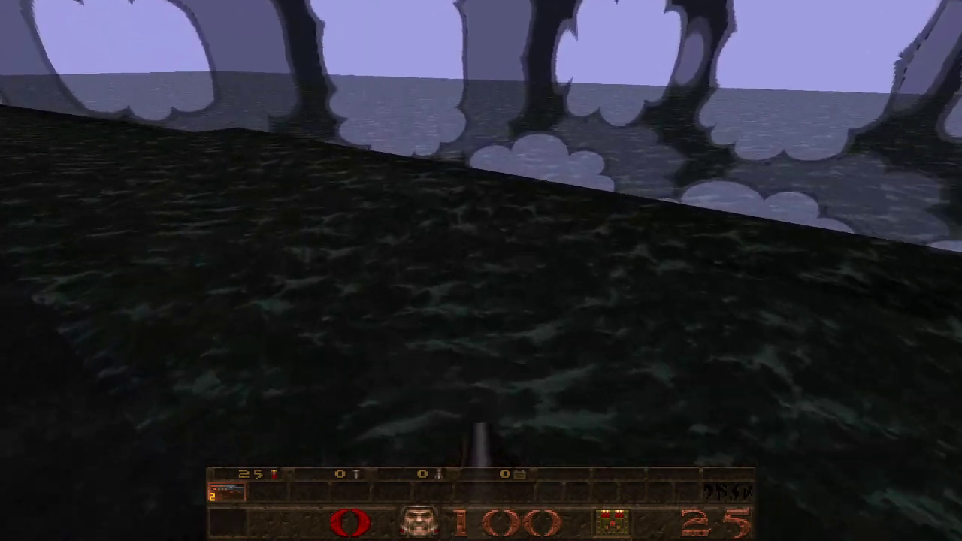
key(w)
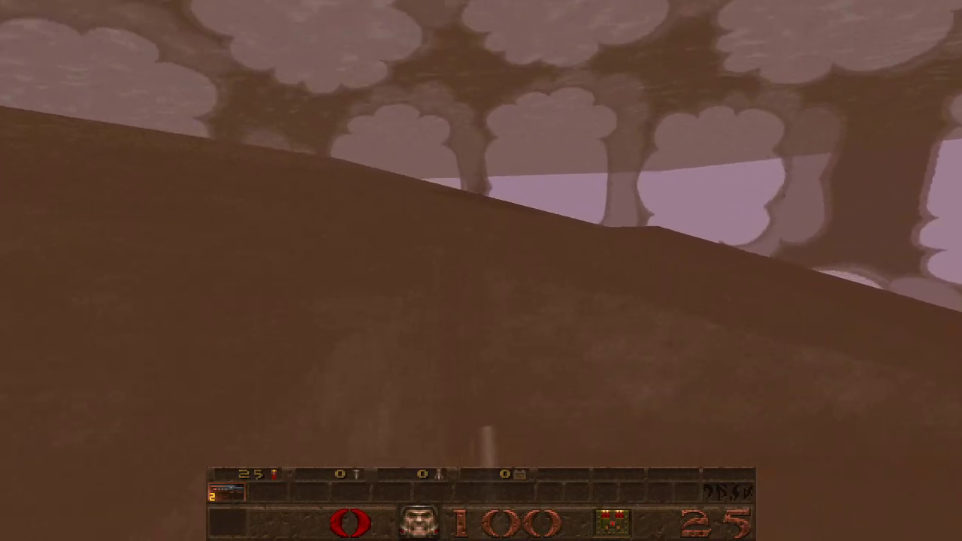
key(w)
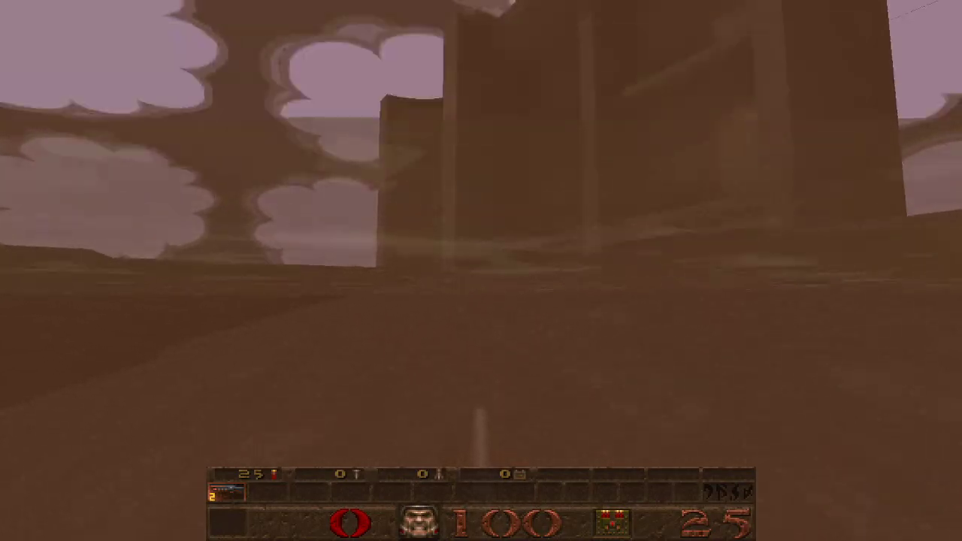
key(w)
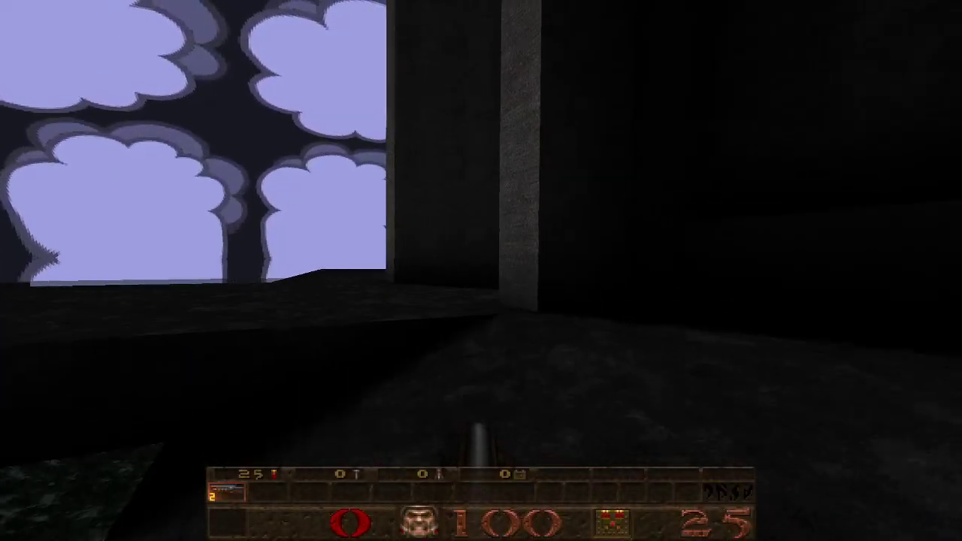
key(Escape)
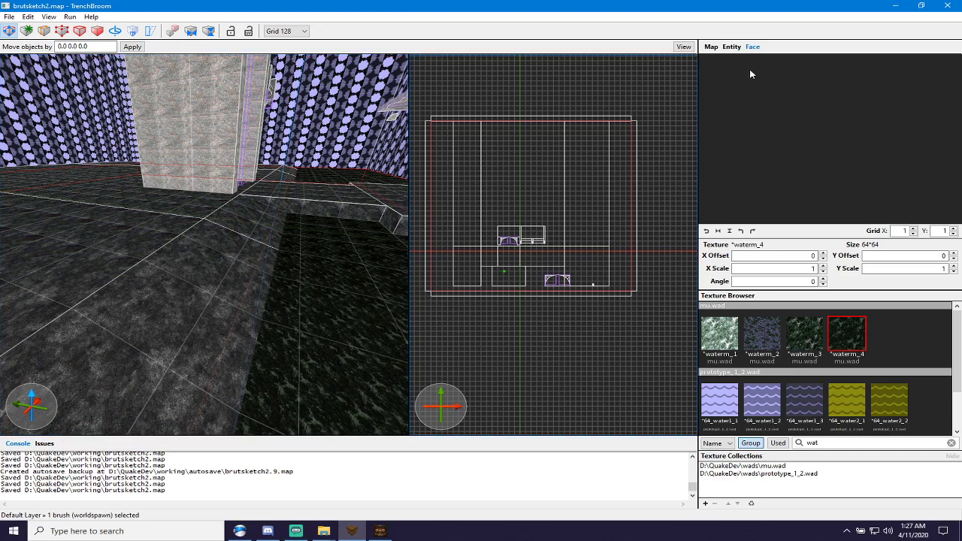
Set the worldspawn _sunlight value to 100 and save the map.
click(733, 48)
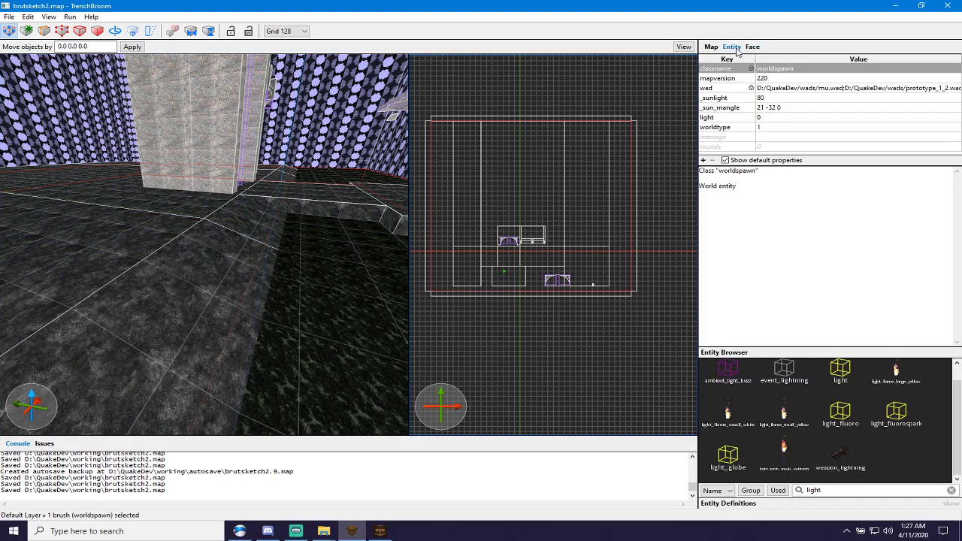
click(637, 181)
double_click(791, 99)
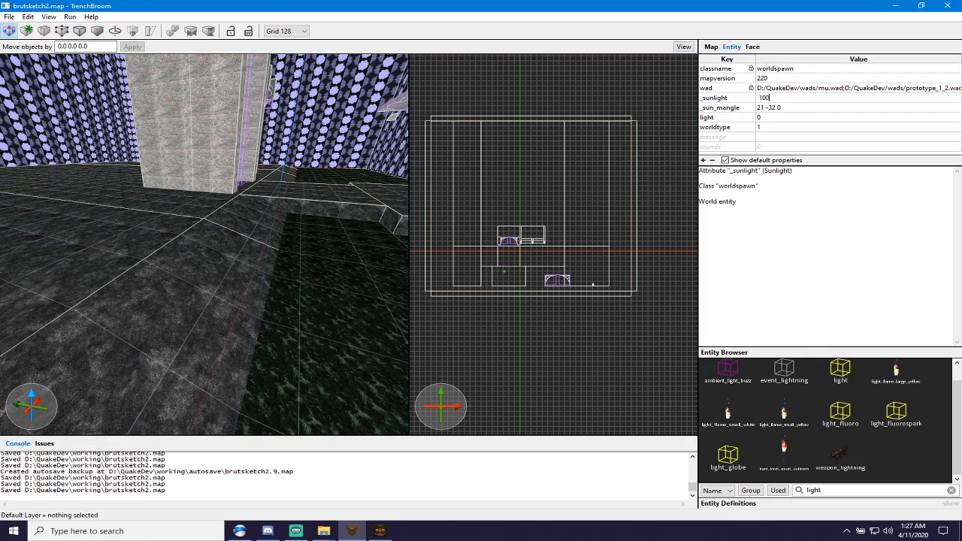
key(Return)
key(ctrl+s)
Select the vertical side face of the concrete slab above the water and filter the textures by "cre".
mouse_move(303, 190)
right_down()
mouse_move(305, 221)
mouse_move(290, 206)
mouse_move(314, 195)
mouse_move(315, 208)
mouse_move(268, 230)
mouse_move(306, 178)
mouse_move(322, 187)
mouse_move(298, 188)
right_up()
key(w)
key(w)
key(w)
shift+click(343, 218)
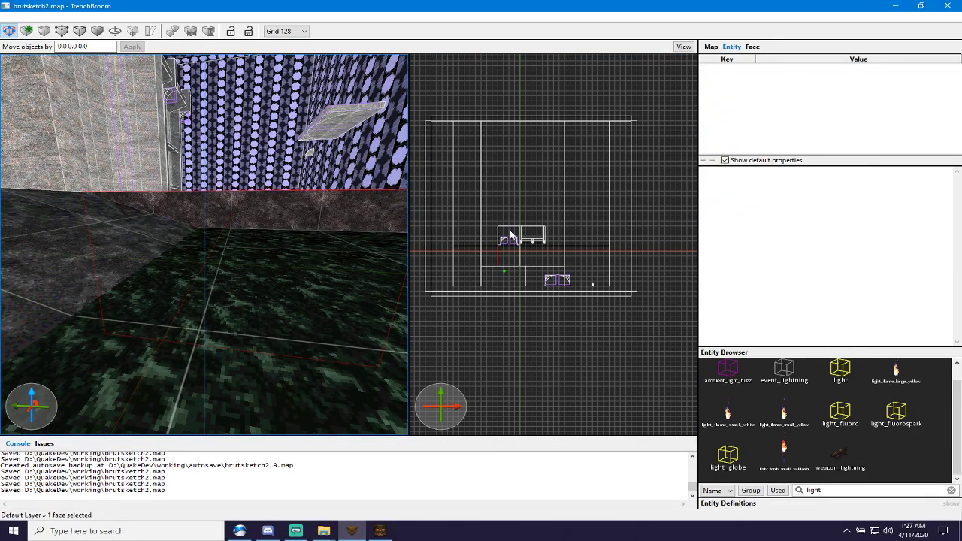
click(751, 48)
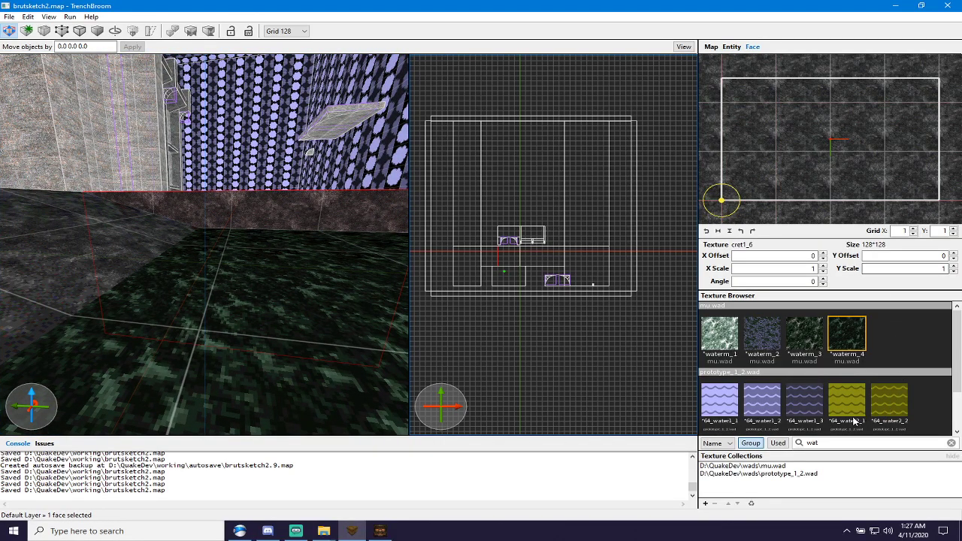
click(837, 442)
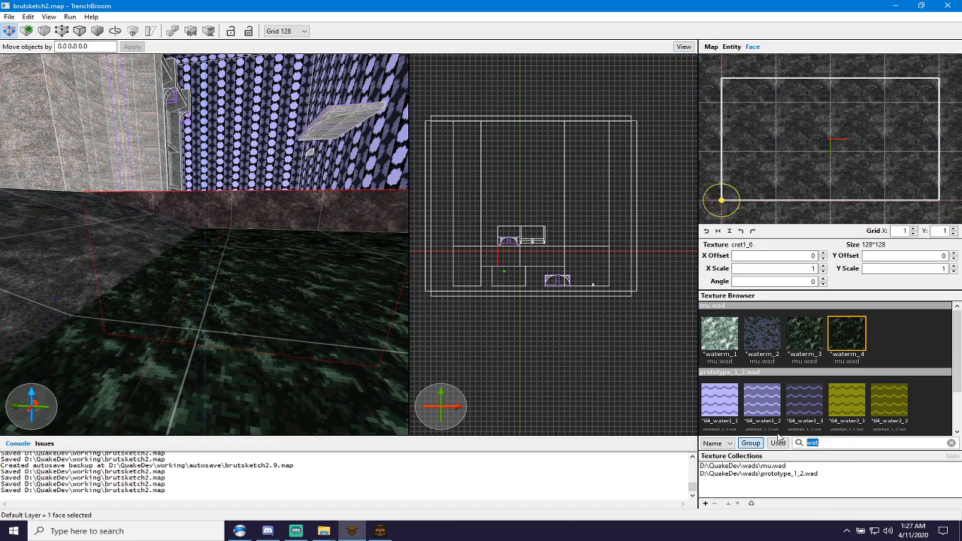
text(cre)
scroll(843, 396, down, 1)
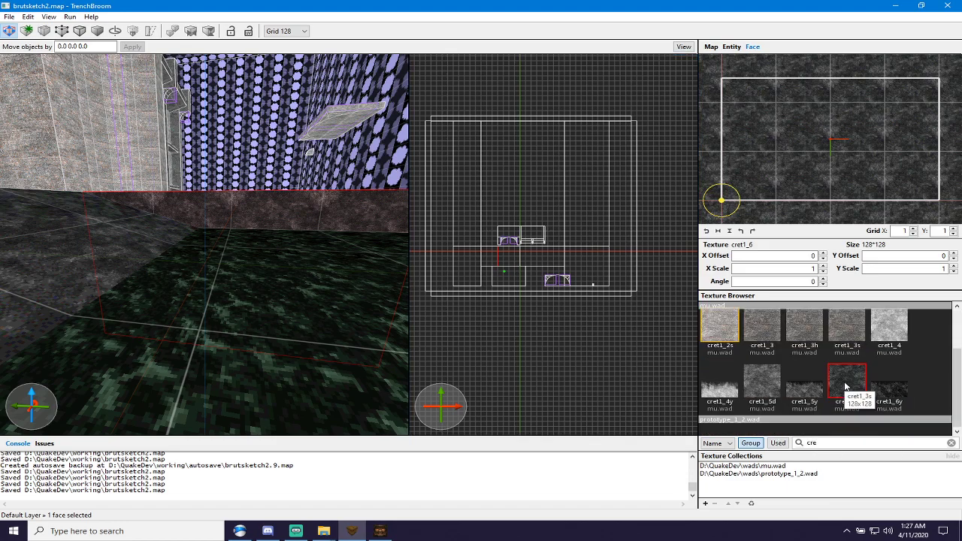
Try cret1_5y on the slab's side face, and replace it with the darker cret1_6y.
click(804, 387)
right_drag(373, 298, 380, 294)
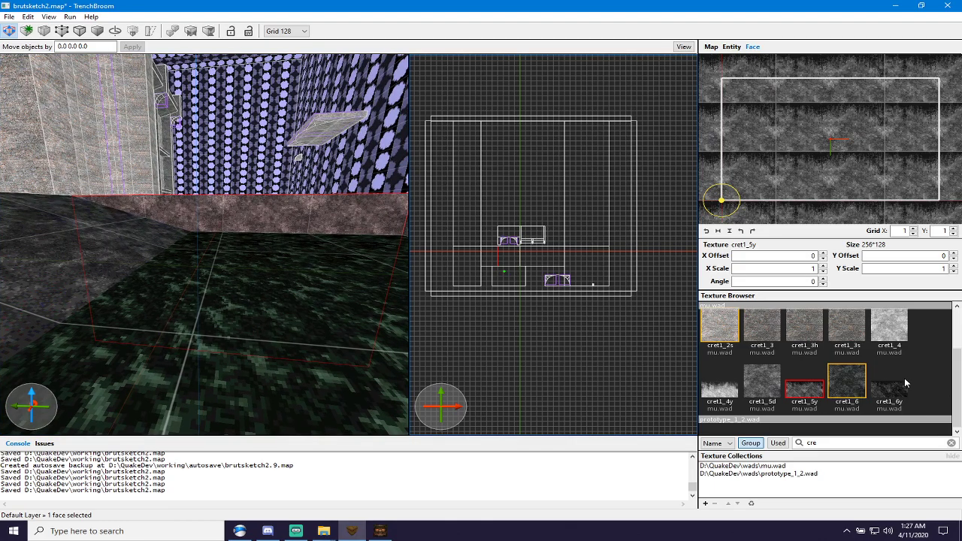
click(899, 383)
right_drag(278, 264, 285, 245)
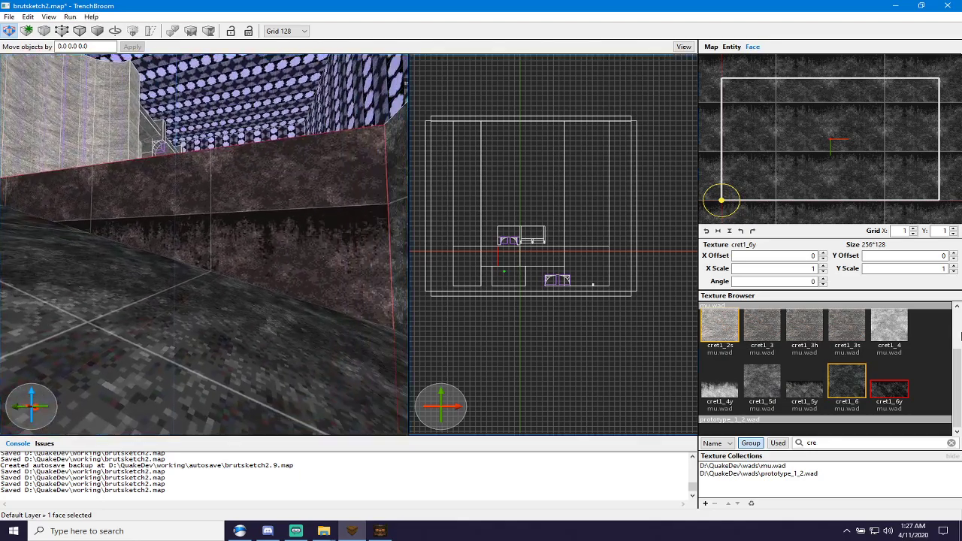
Stretch the side face's texture to a Y scale of 1.25 with its Y offset at 0.
click(931, 257)
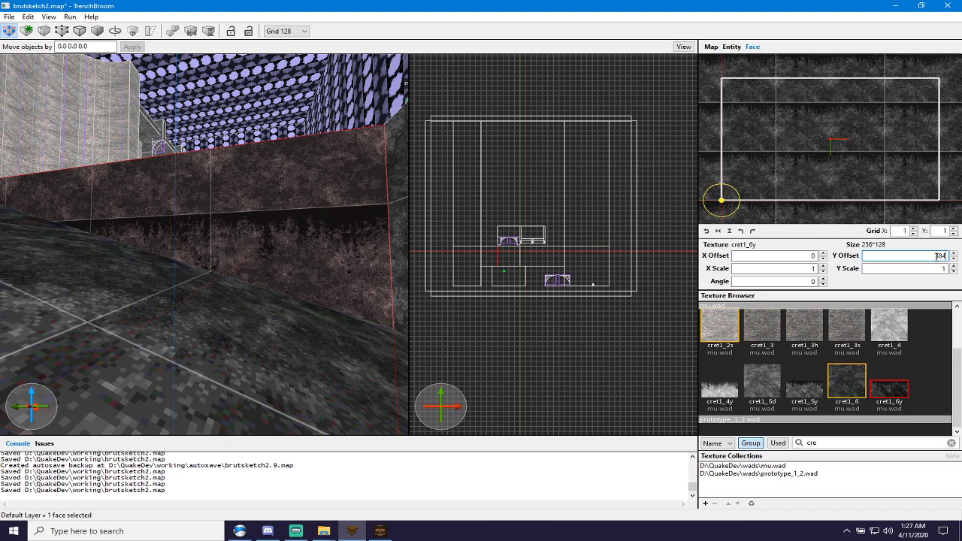
shift+double_click(346, 227)
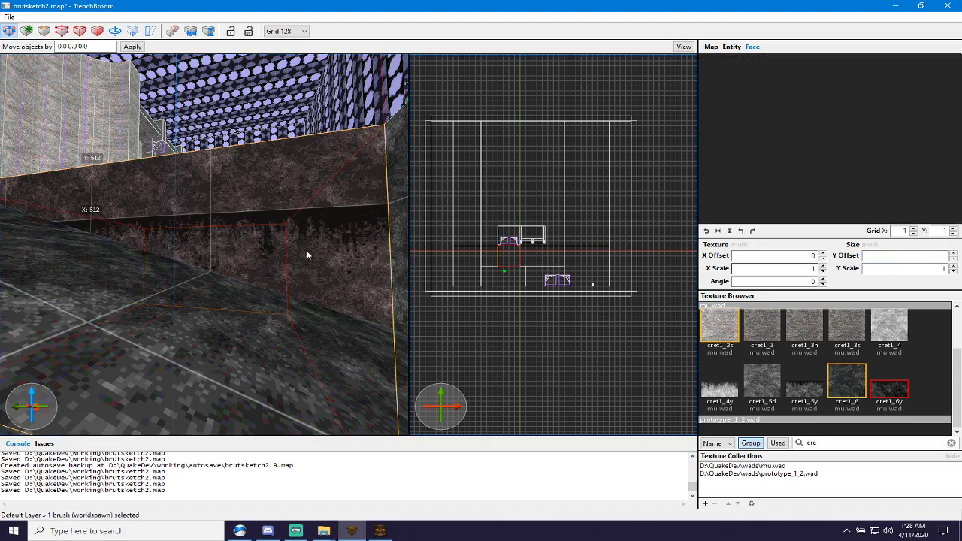
click(200, 243)
click(920, 255)
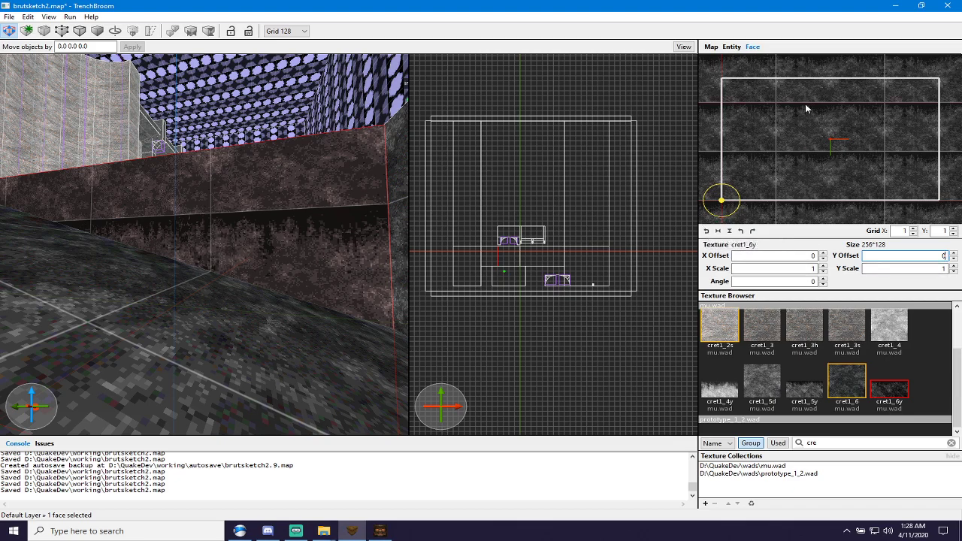
drag(806, 104, 807, 80)
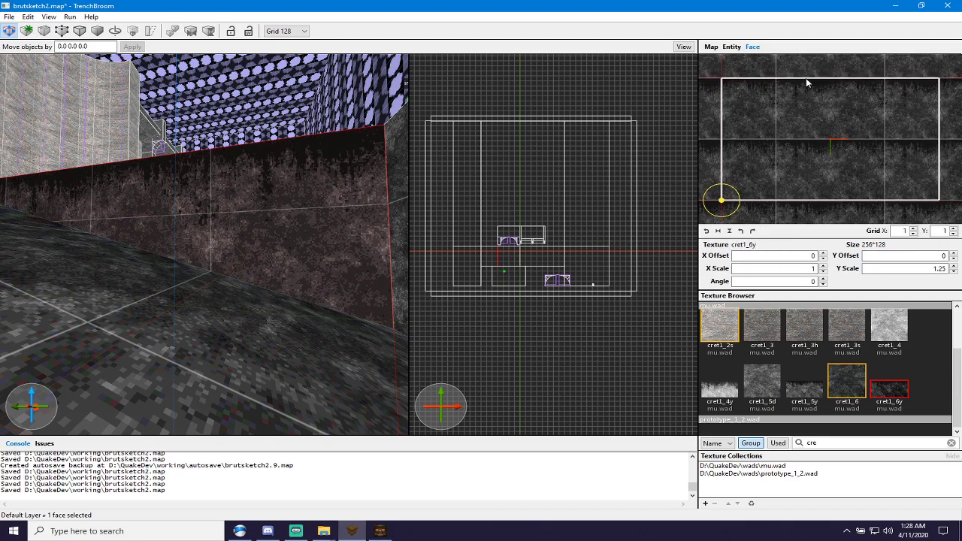
Copy the cret1_6y texture and its alignment from the adjusted side face to the adjoining slab face at the water's corner.
key(s)
right_drag(362, 209, 294, 208)
click(292, 209)
ctrl+shift+click(364, 211)
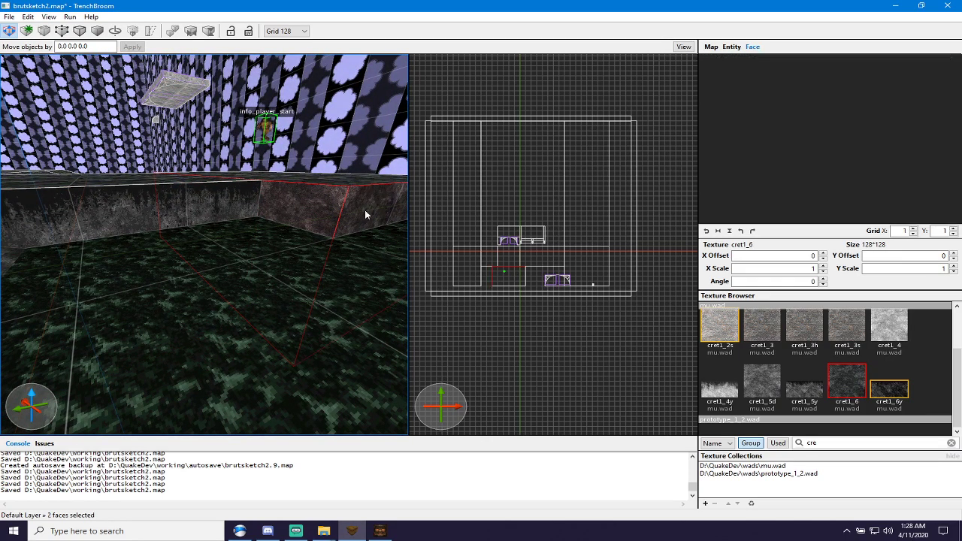
click(253, 202)
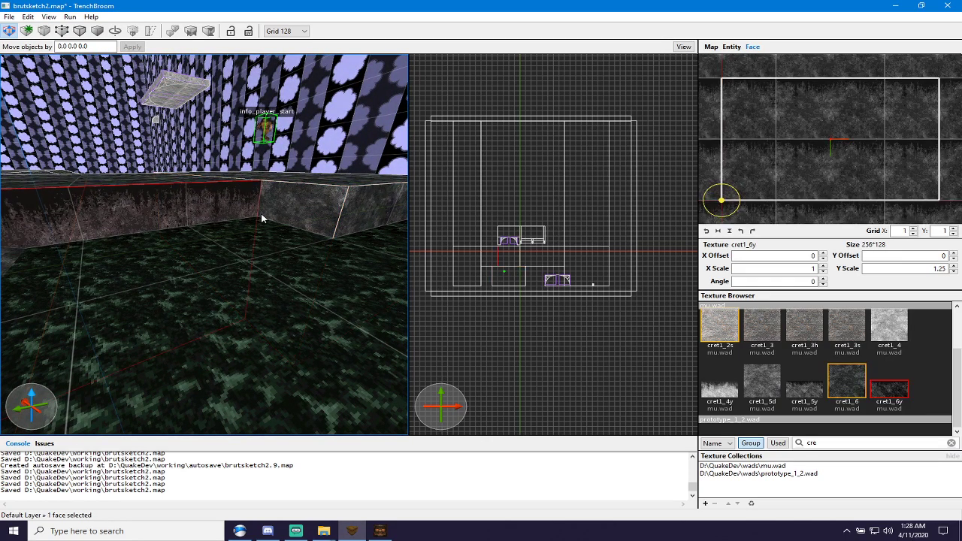
alt+click(306, 209)
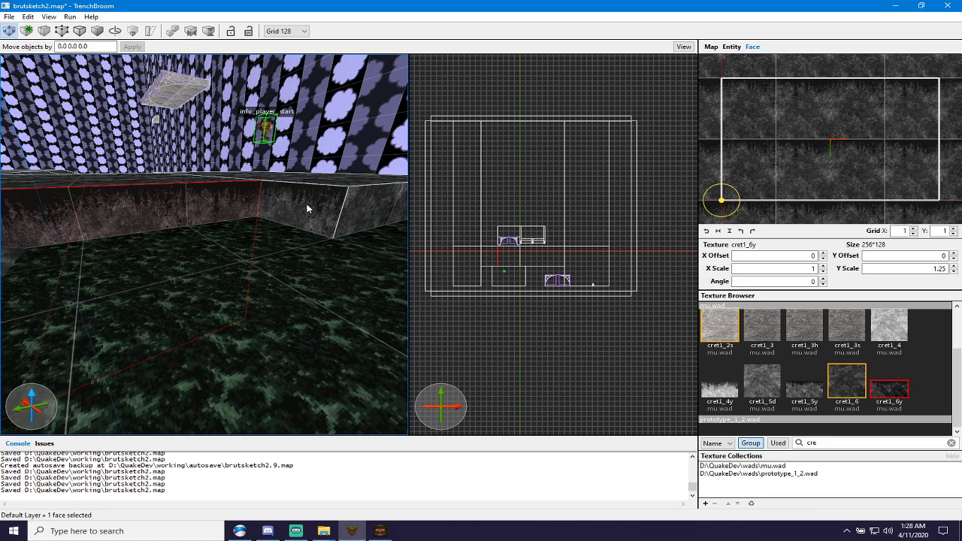
Carry the cret1_6y texture around the corners of the protruding slab above the water, copying its alignment from each side face to the next.
shift+click(306, 209)
alt+click(361, 211)
key(d)
right_drag(361, 210, 242, 236)
shift+click(241, 238)
alt+click(272, 240)
key(d)
key(a)
shift+click(243, 247)
alt+click(306, 241)
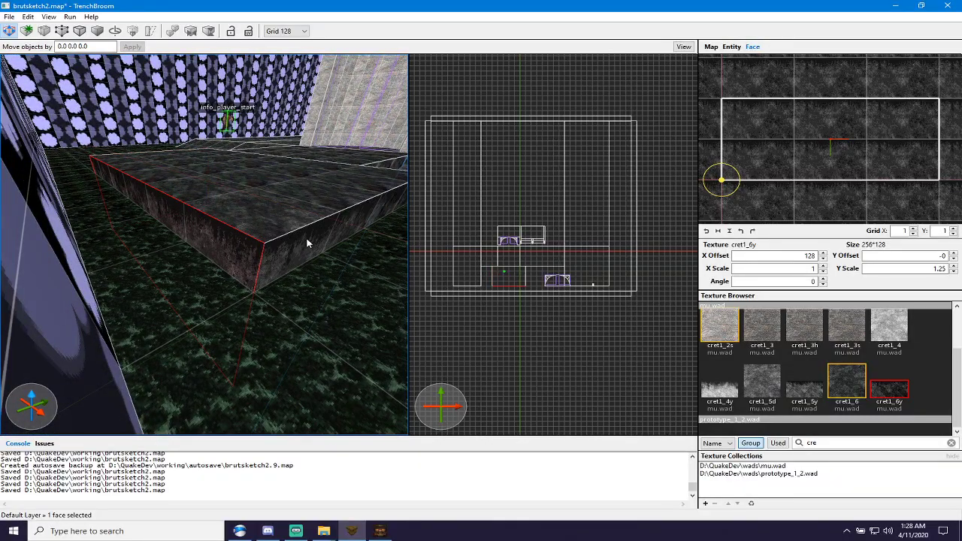
Copy the cret1_6y texture from the protruding slab's far side to the adjoining ground slab face at the inner corner.
key(d)
right_drag(307, 241, 218, 238)
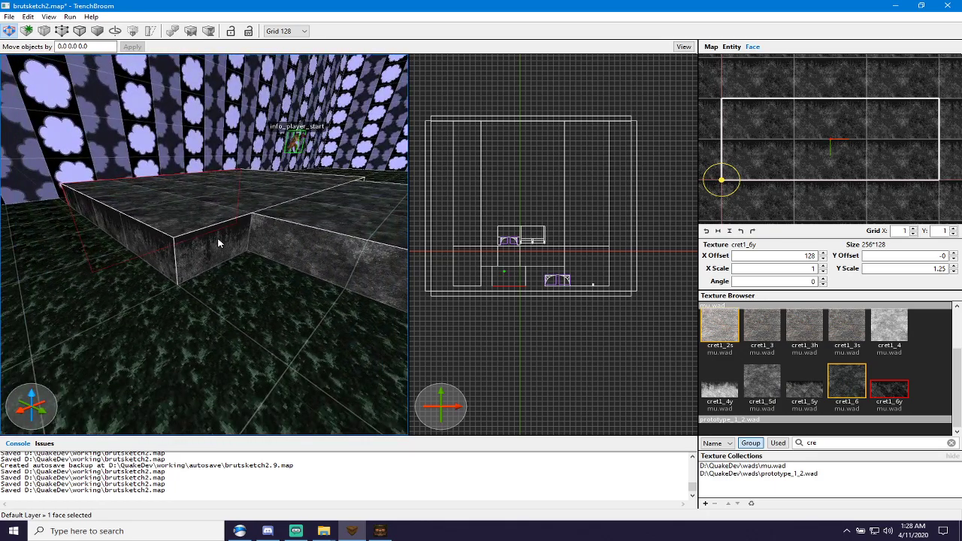
shift+click(218, 243)
alt+click(293, 248)
Copy cret1_6y from the slab edge to the first bay's sloped base face, reset its alignment, and offset it by X -32, Y 16.
key(s)
mouse_move(294, 248)
right_down()
mouse_move(424, 264)
mouse_move(476, 242)
mouse_move(309, 249)
right_up()
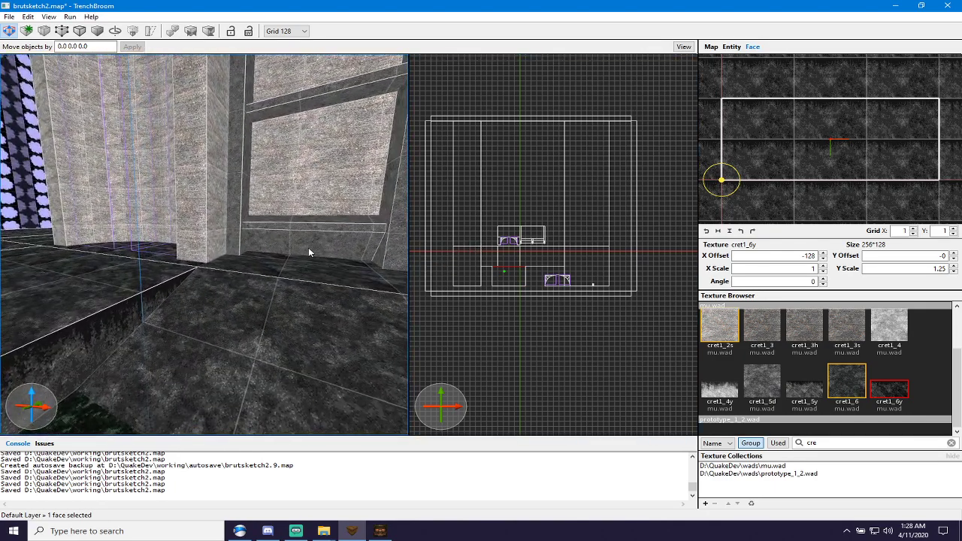
click(153, 300)
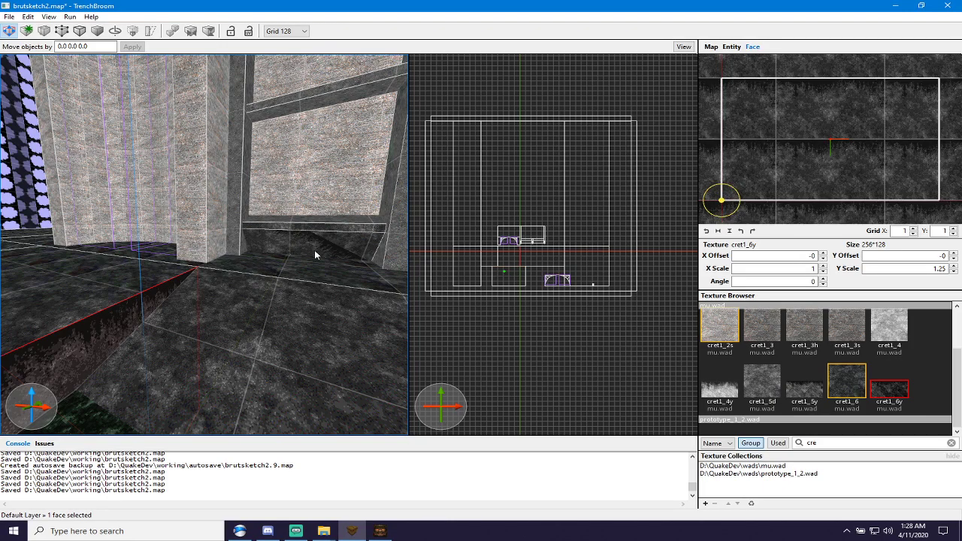
click(314, 250)
shift+click(313, 244)
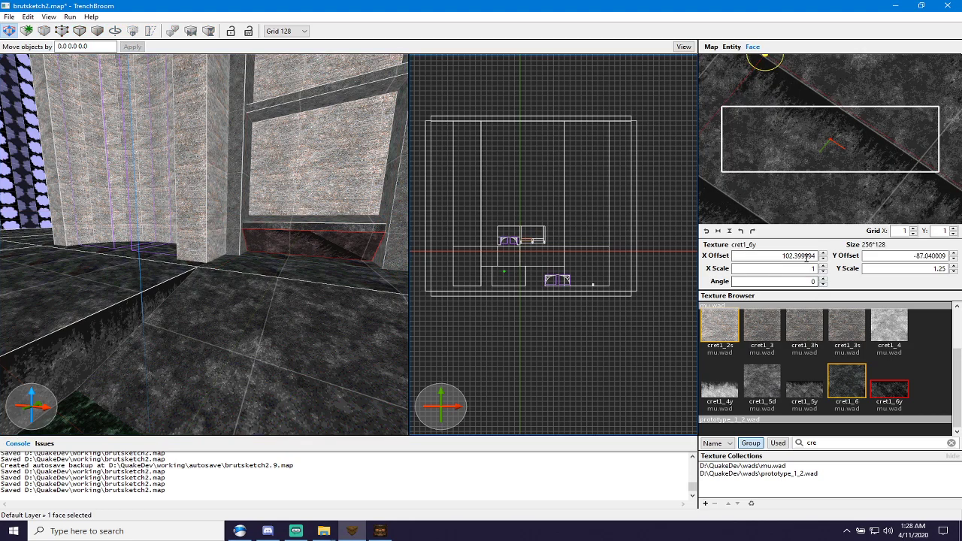
click(705, 232)
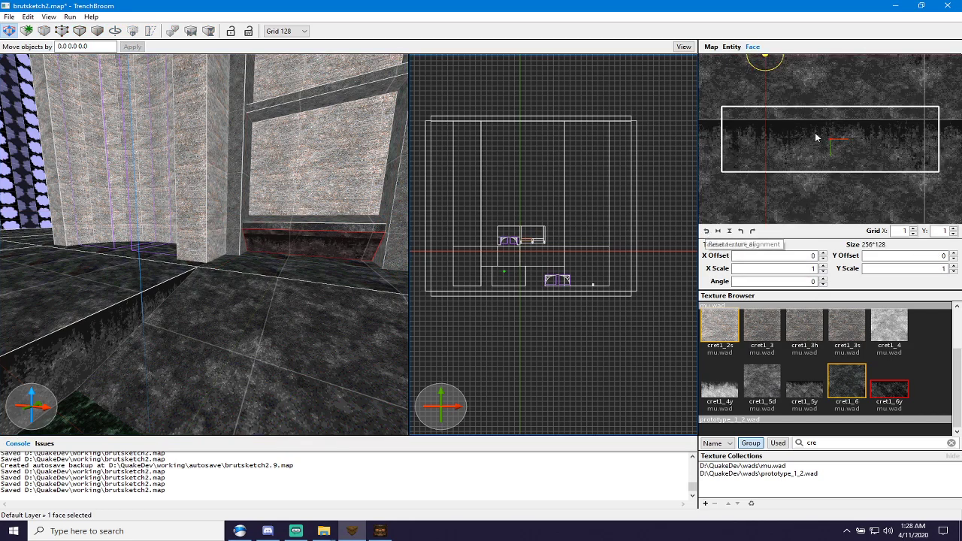
drag(815, 136, 845, 128)
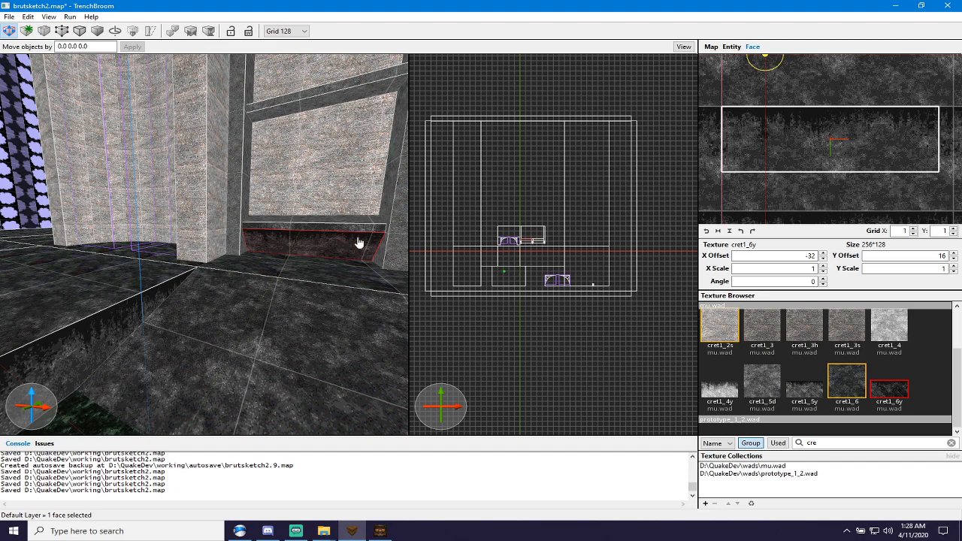
Copy the aligned texture from the first bay's sloped base face to the matching face of the adjoining bay.
right_drag(315, 256, 329, 258)
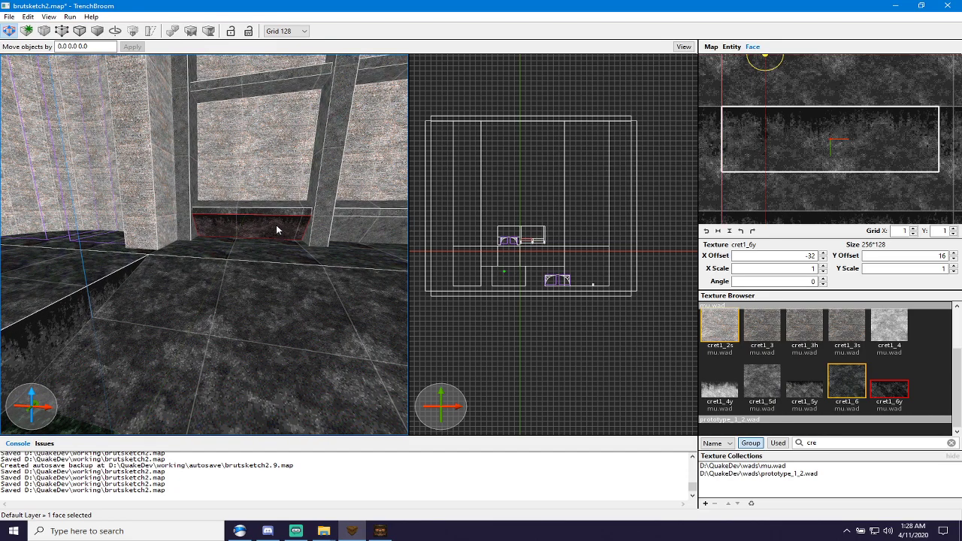
shift+click(276, 228)
alt+click(355, 233)
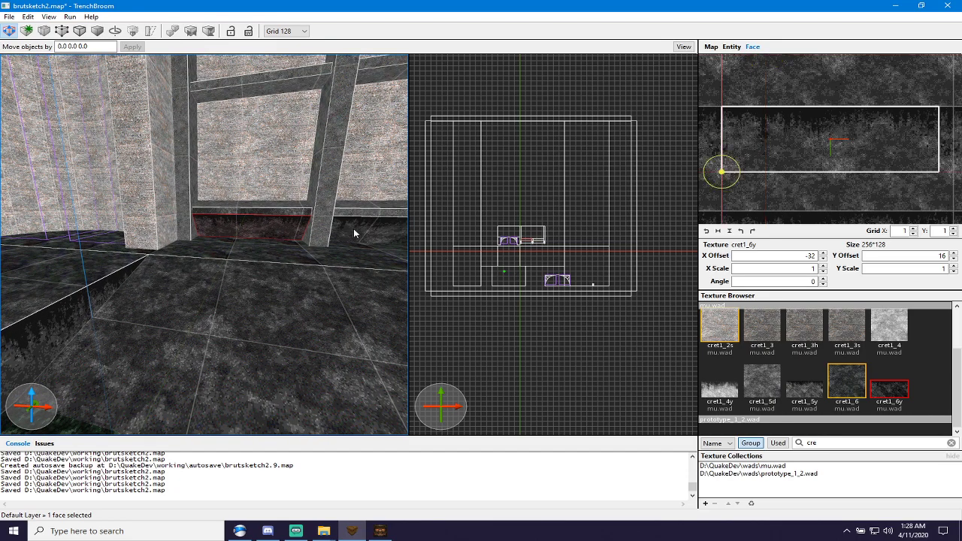
Offset cret1_6y on the first bay's thin ledge edge by X 6, Y -64, and copy it to the adjoining bay's ledge edge.
click(278, 210)
shift+click(278, 210)
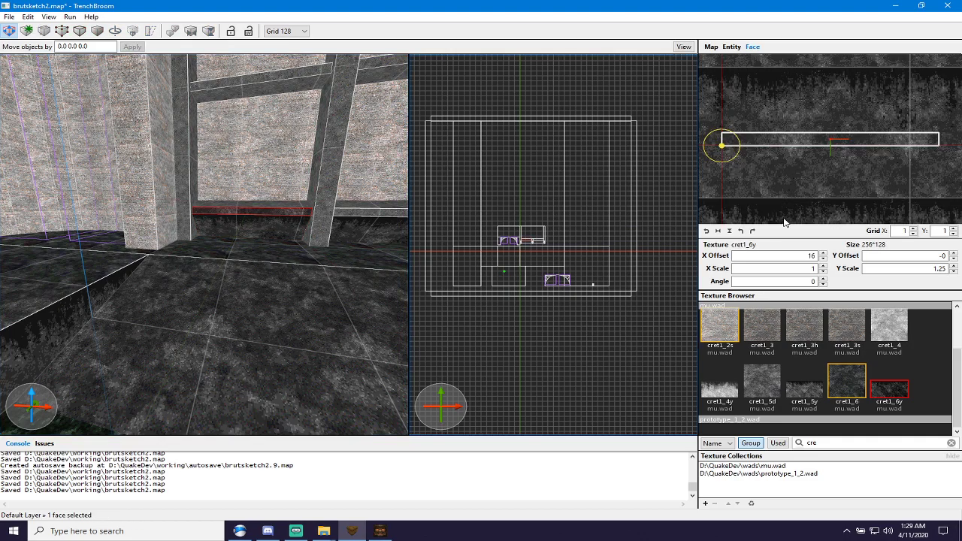
mouse_move(784, 220)
mouse_down()
mouse_move(802, 201)
mouse_move(798, 209)
mouse_up()
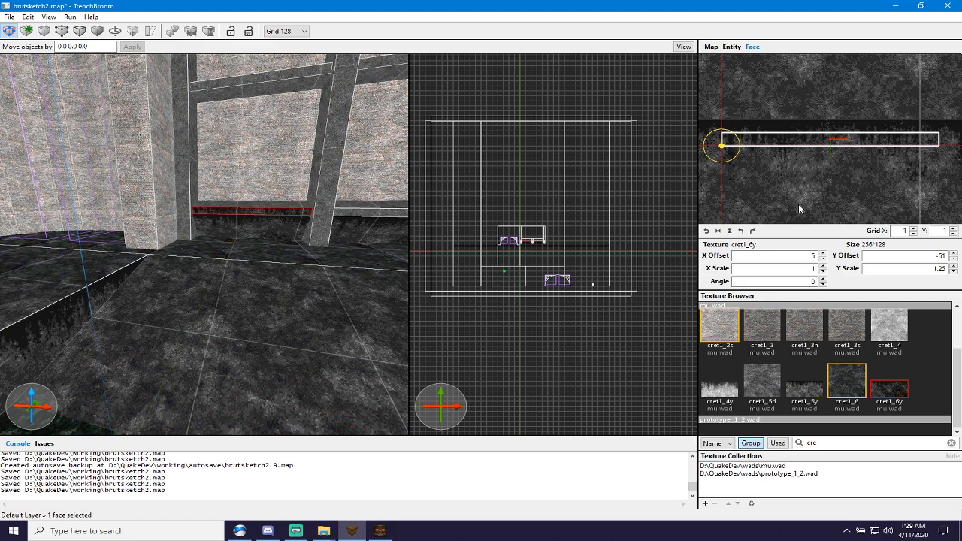
drag(799, 205, 798, 216)
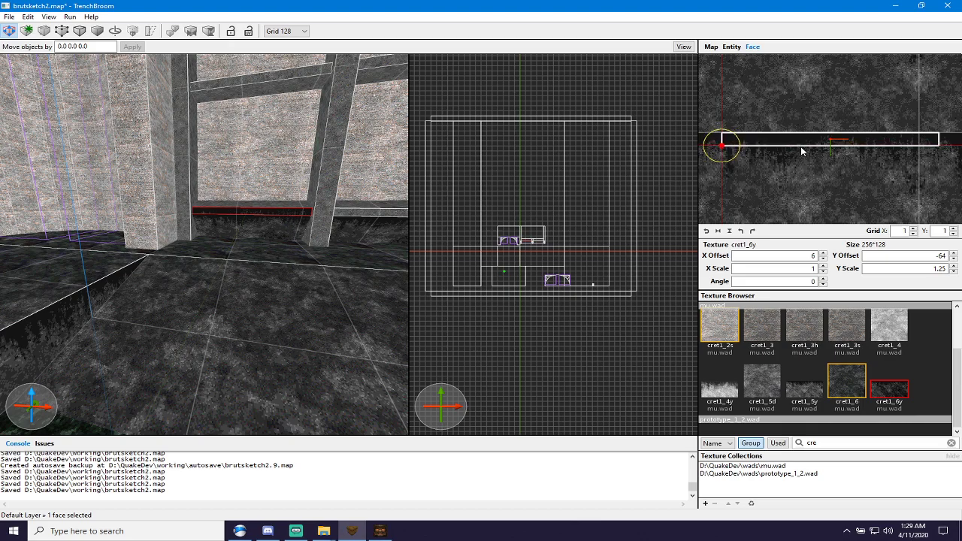
right_drag(800, 88, 797, 115)
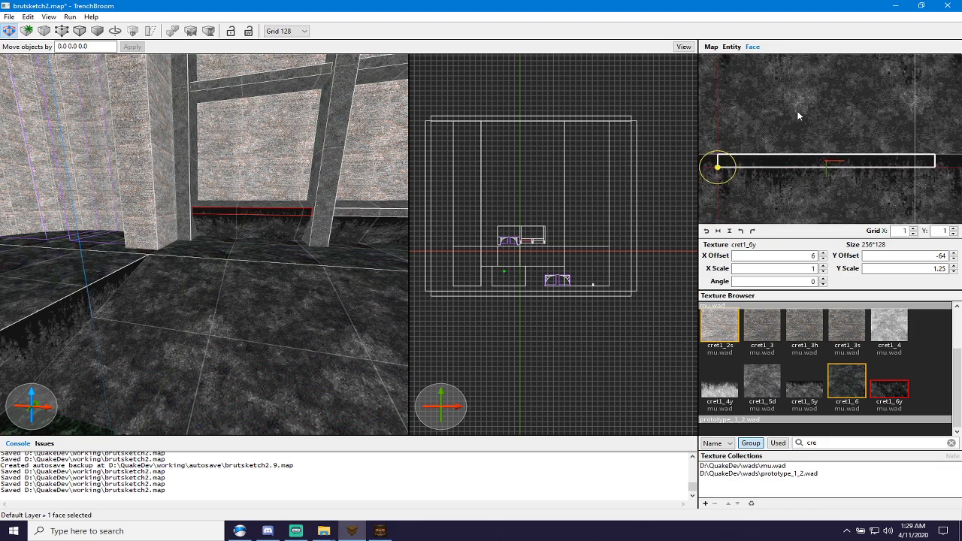
alt+click(359, 215)
Copy the sloped base face's texture to both bays' middle beam undersides and the ledge edge's texture to the beams' fronts.
right_drag(350, 239, 356, 230)
shift+click(260, 254)
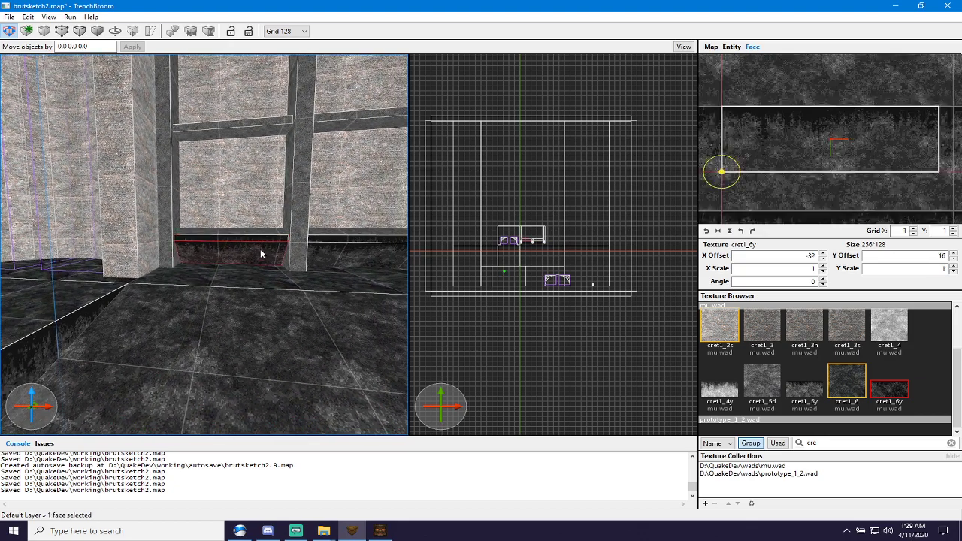
alt+click(245, 131)
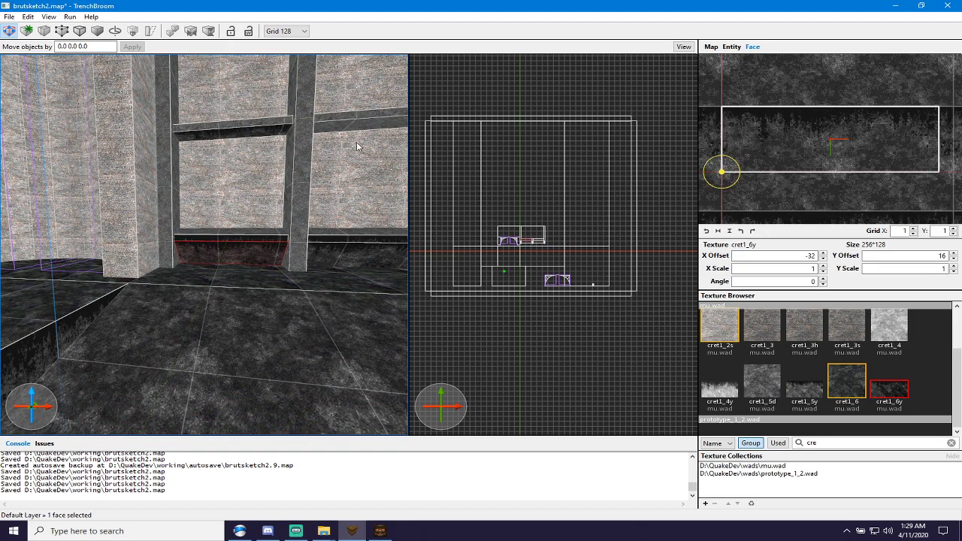
alt+click(337, 132)
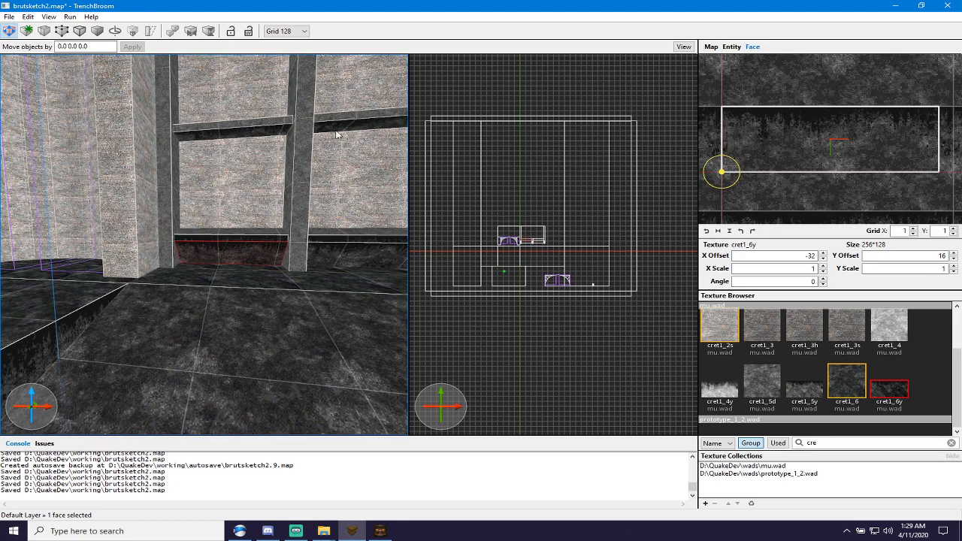
shift+click(261, 239)
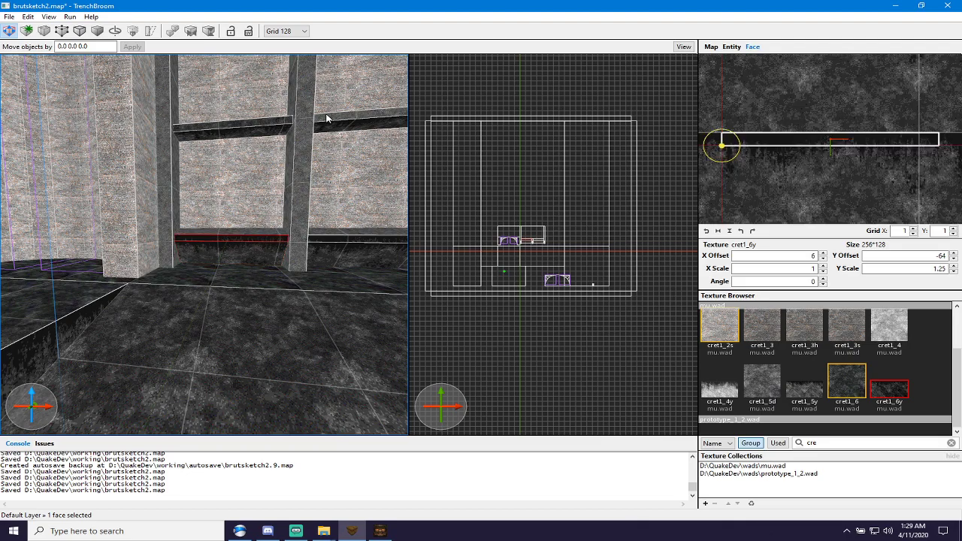
scroll(278, 230, up, 5)
Copy the cret1_6y texture from the sloped base face to the large faces beneath the top beams of both bays.
right_drag(278, 230, 259, 182)
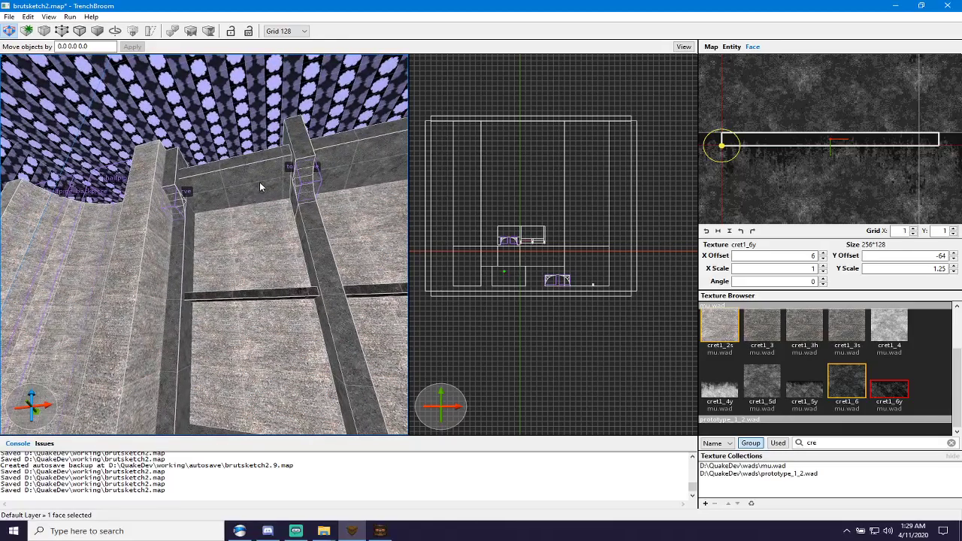
shift+click(251, 175)
right_drag(283, 287, 268, 341)
shift+click(276, 324)
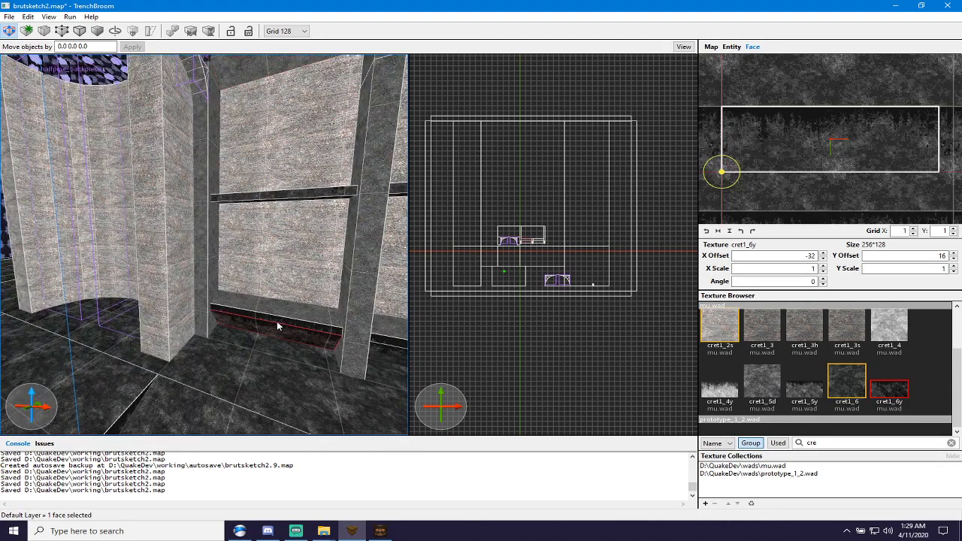
alt+click(247, 72)
alt+right_drag(301, 99, 273, 197)
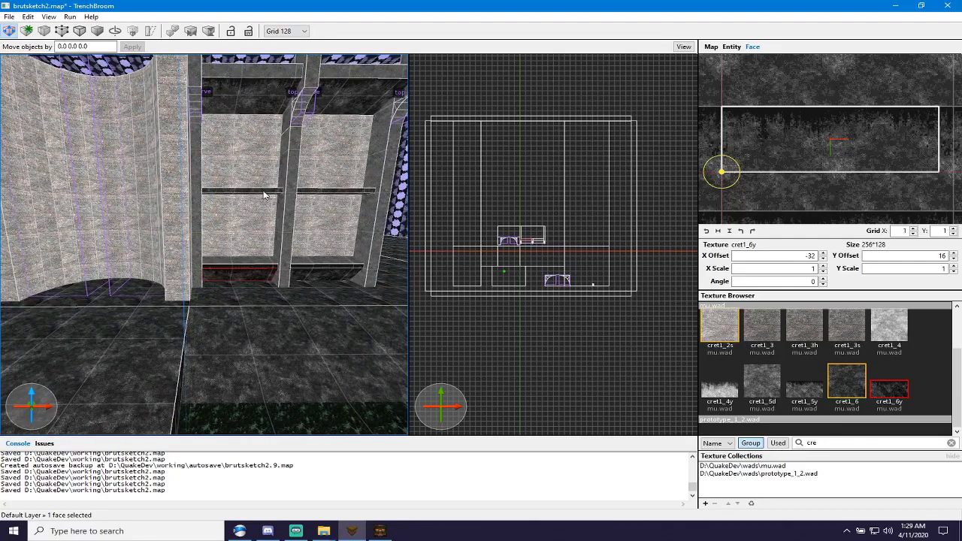
Copy the ledge edge's texture to the top beams' fronts, and fit the first bay's with X scale 1.021277 and Y offset -128.
shift+click(261, 272)
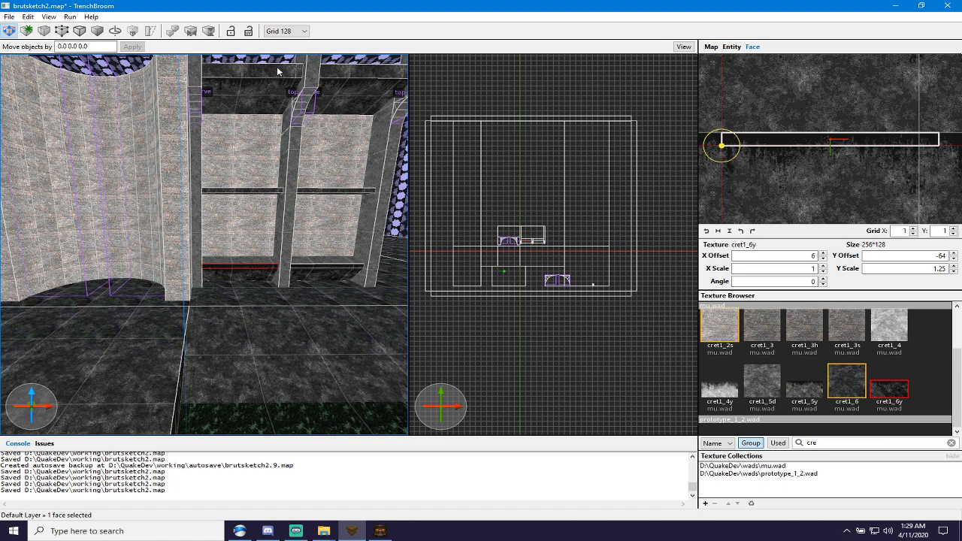
shift+click(278, 72)
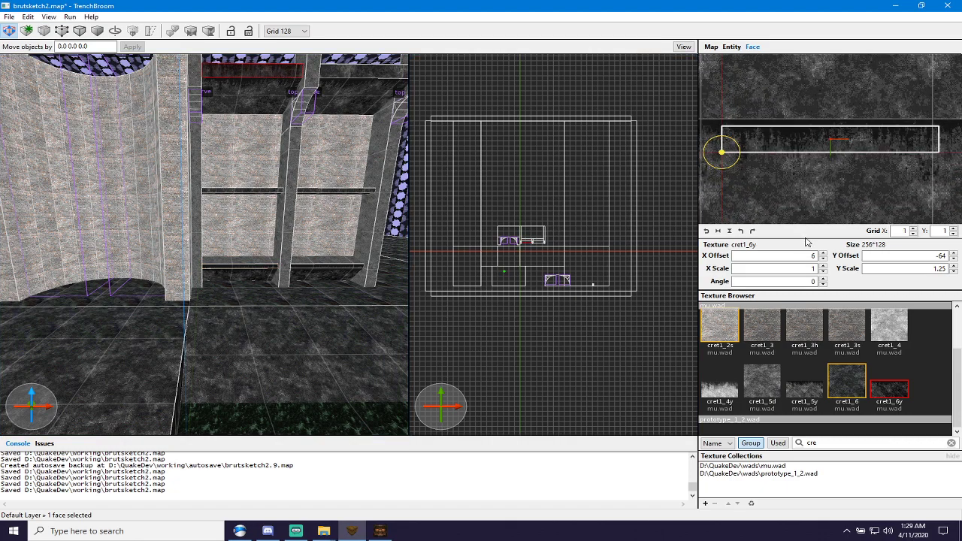
drag(800, 200, 804, 206)
drag(935, 165, 940, 165)
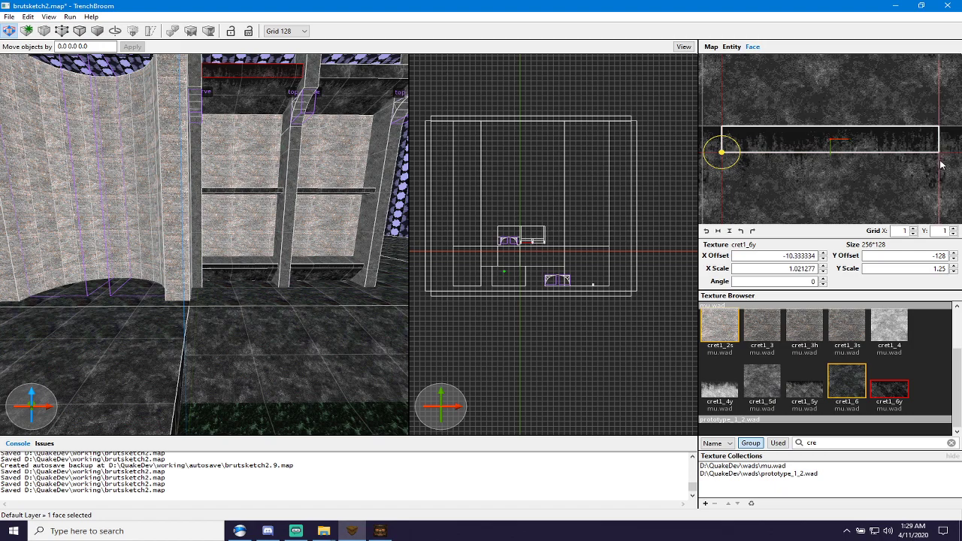
Fit the texture on the second bay's top beam front with Y offset -128 and X scale 1.132075, and clear the selection.
shift+double_click(362, 71)
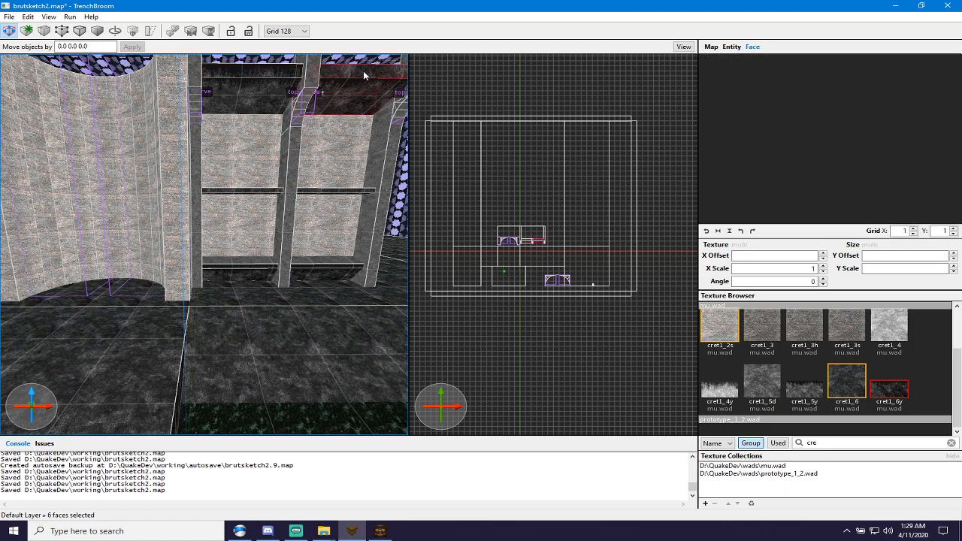
click(366, 76)
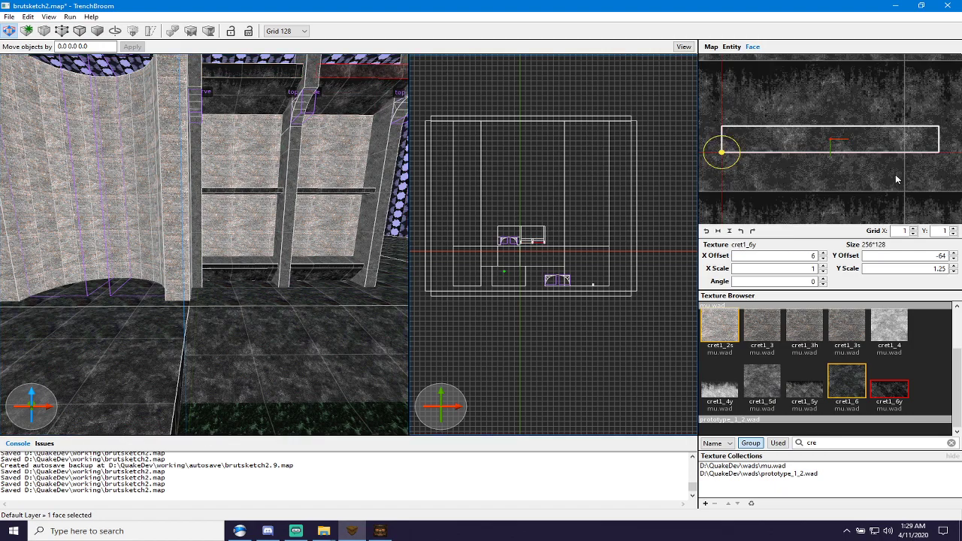
mouse_move(872, 176)
mouse_down()
mouse_move(864, 198)
mouse_move(861, 190)
mouse_up()
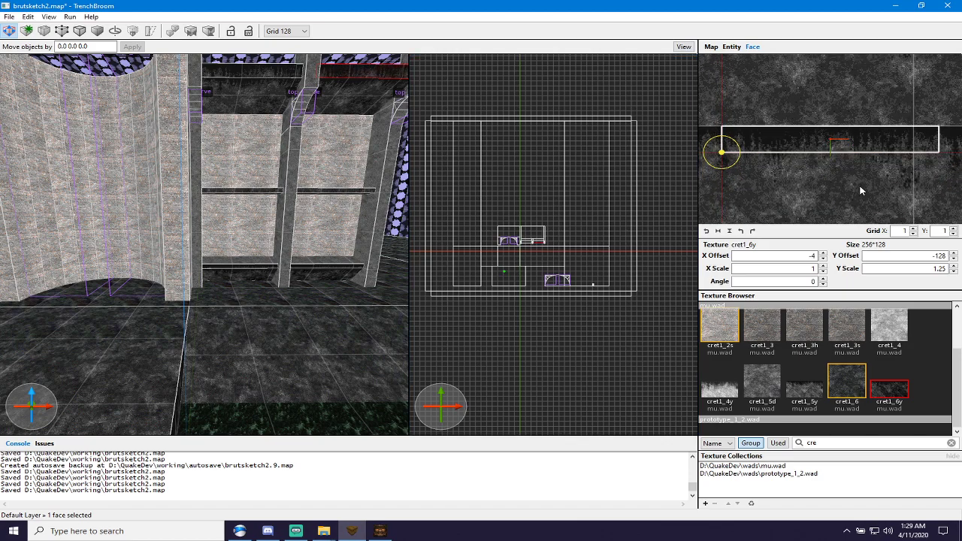
drag(911, 143, 939, 150)
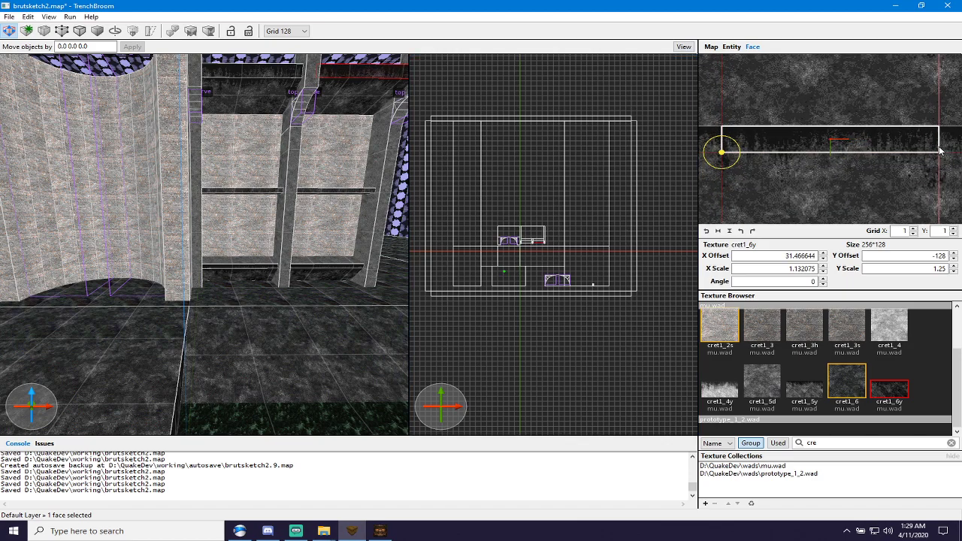
click(350, 171)
key(Escape)
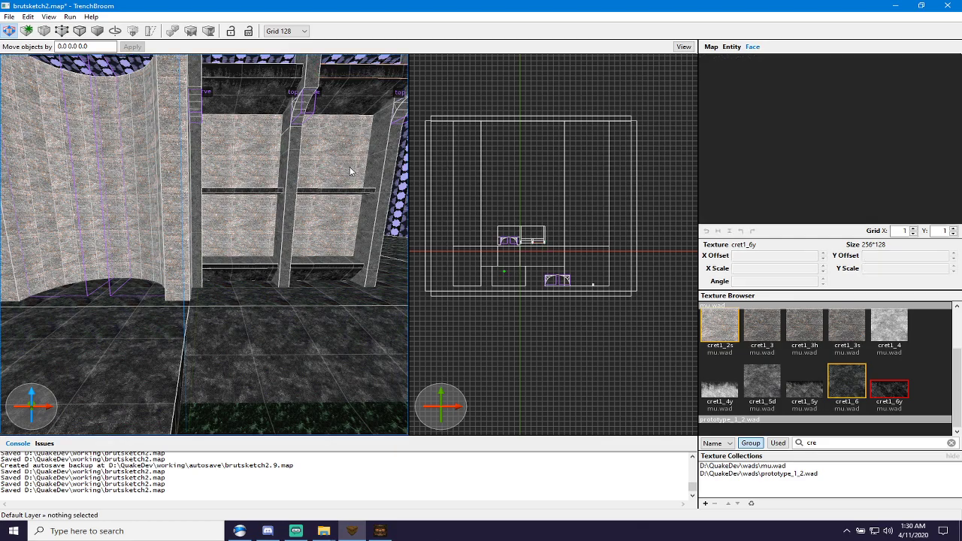
Select the front face of the first bay's top beam.
right_drag(350, 172, 362, 159)
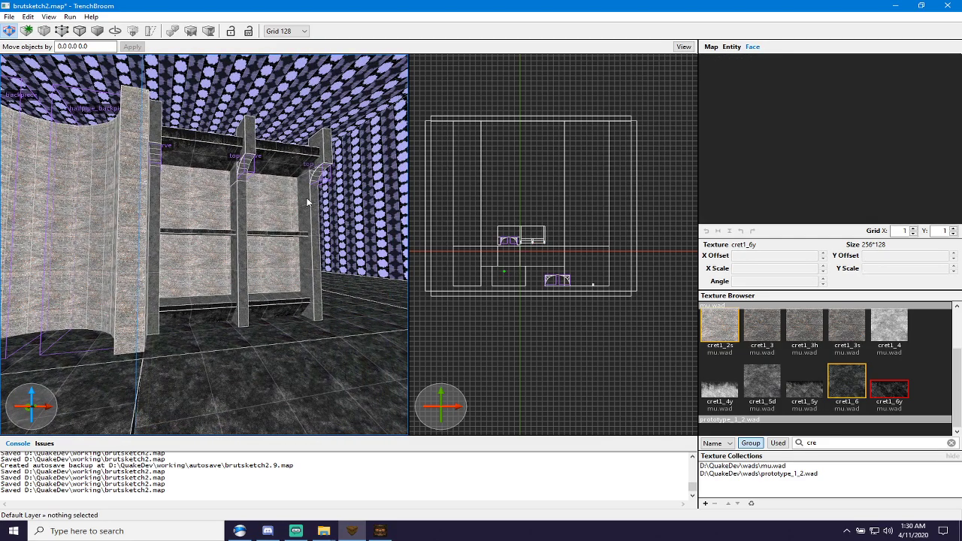
right_drag(309, 201, 234, 162)
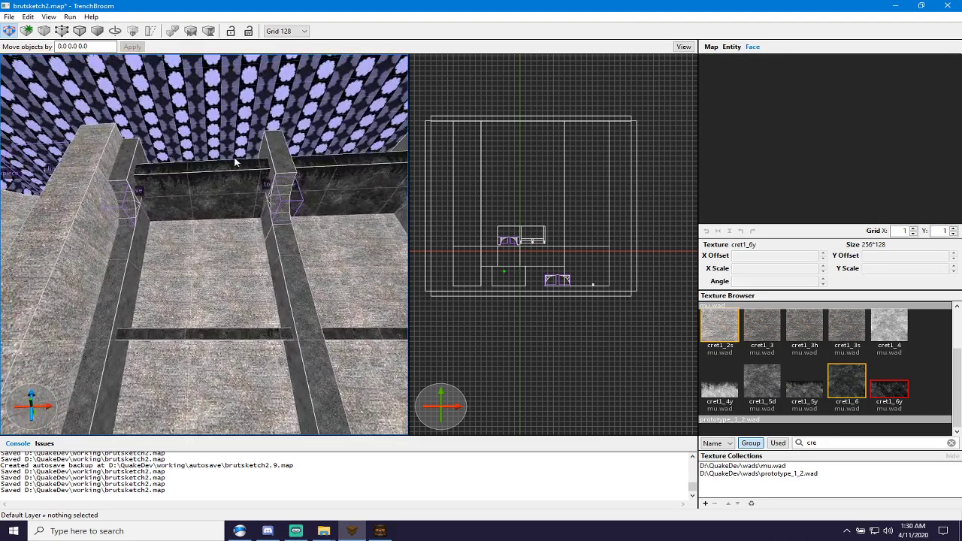
shift+click(243, 170)
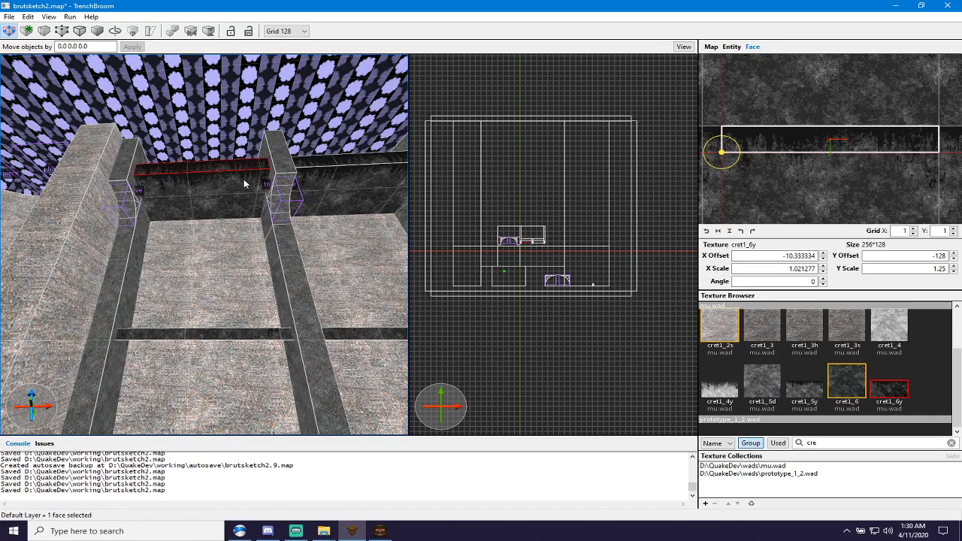
Apply the cret1_5y texture to the front face of the upper pillar block above the leftmost top_curve.
shift+click(328, 168)
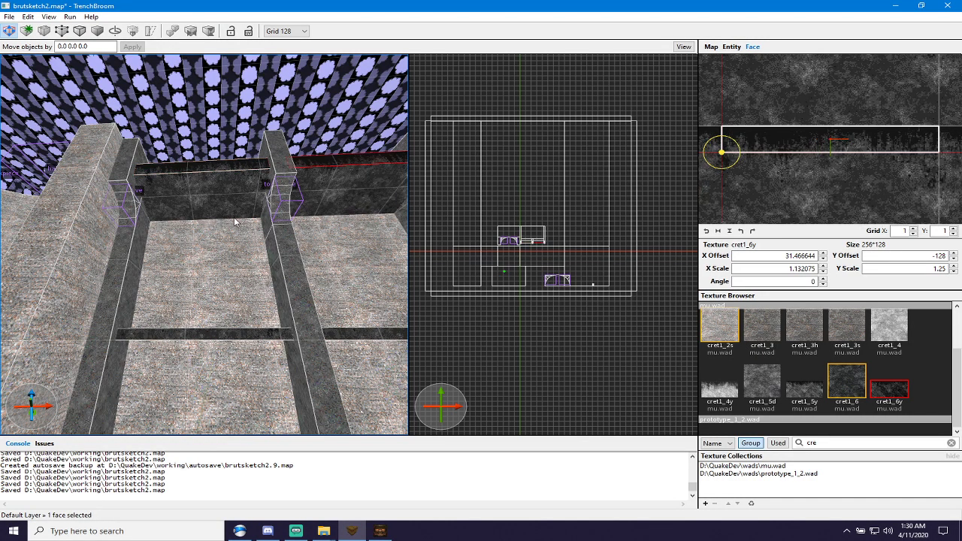
key(Escape)
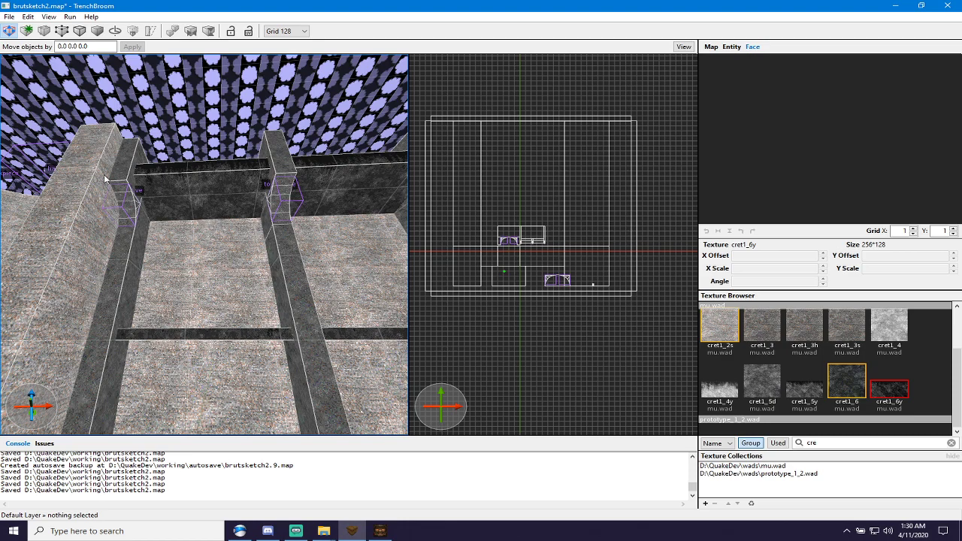
shift+click(122, 189)
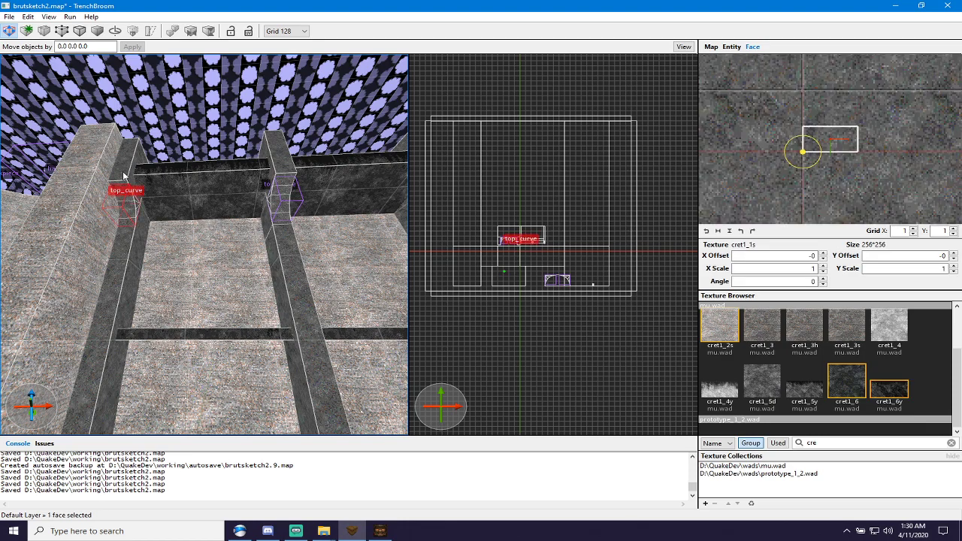
click(124, 176)
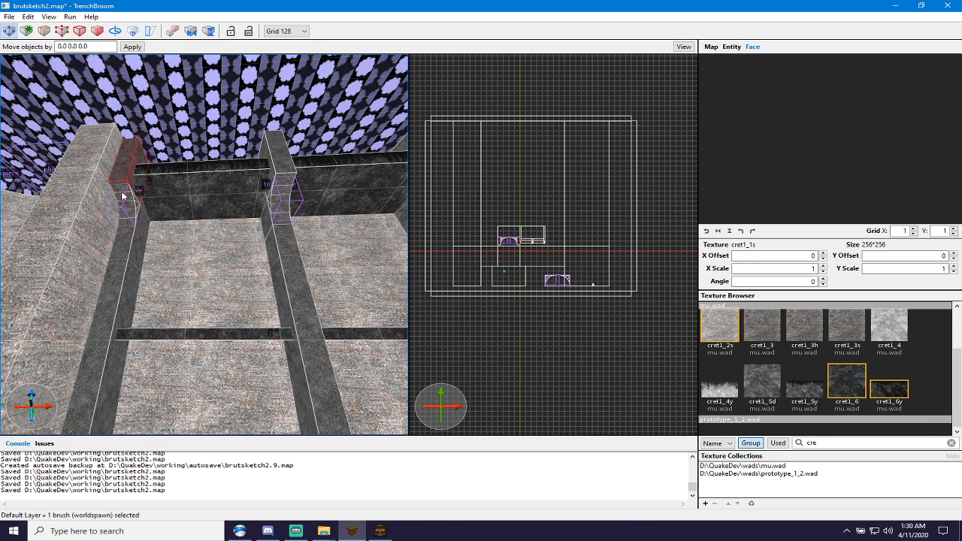
mouse_move(122, 195)
right_down()
mouse_move(119, 175)
mouse_move(155, 179)
mouse_move(158, 233)
mouse_move(165, 226)
mouse_move(148, 222)
mouse_move(142, 232)
mouse_move(252, 270)
right_up()
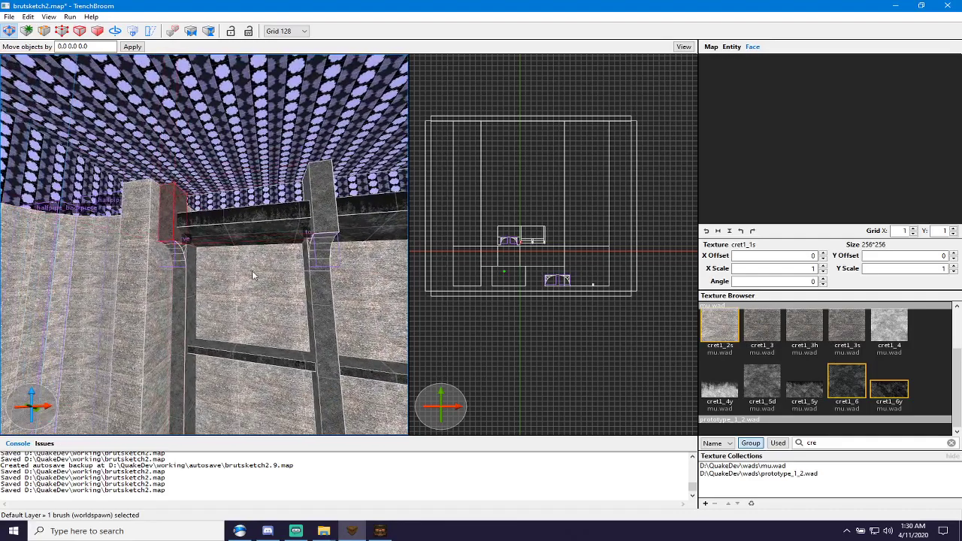
shift+click(167, 218)
click(803, 393)
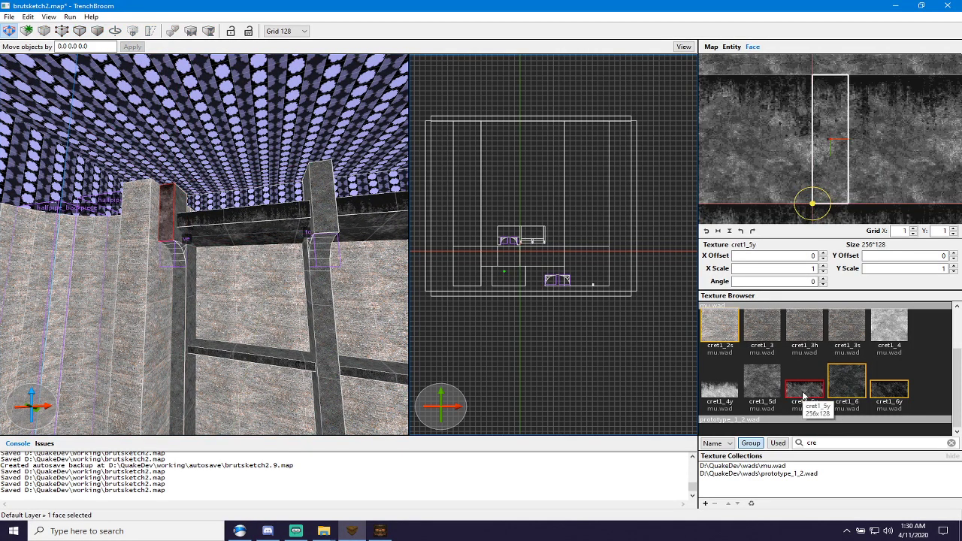
Apply cret1_5y to the leftmost top_curve's uppermost face and shift the texture to a Y offset of about -19.85.
scroll(171, 248, up, 5)
right_drag(181, 270, 176, 233)
shift+click(190, 236)
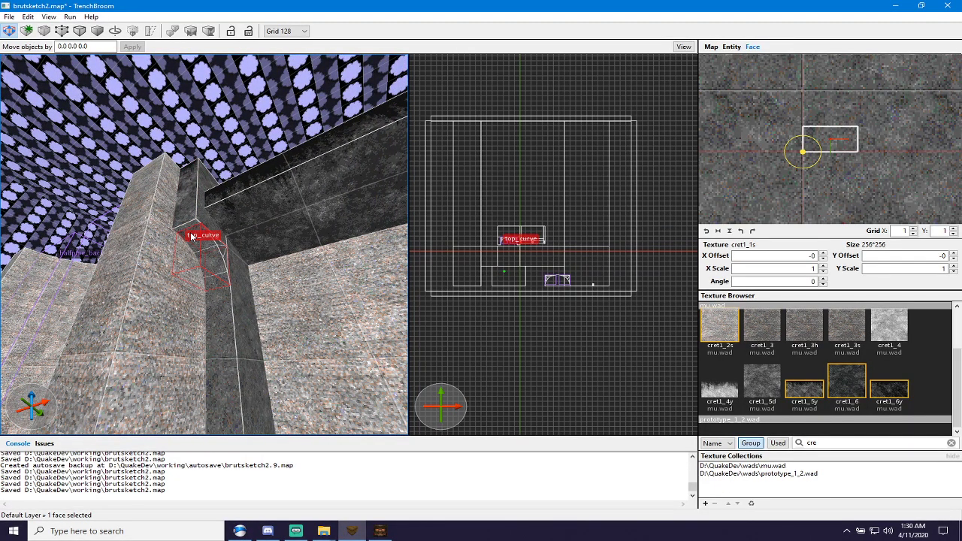
click(803, 389)
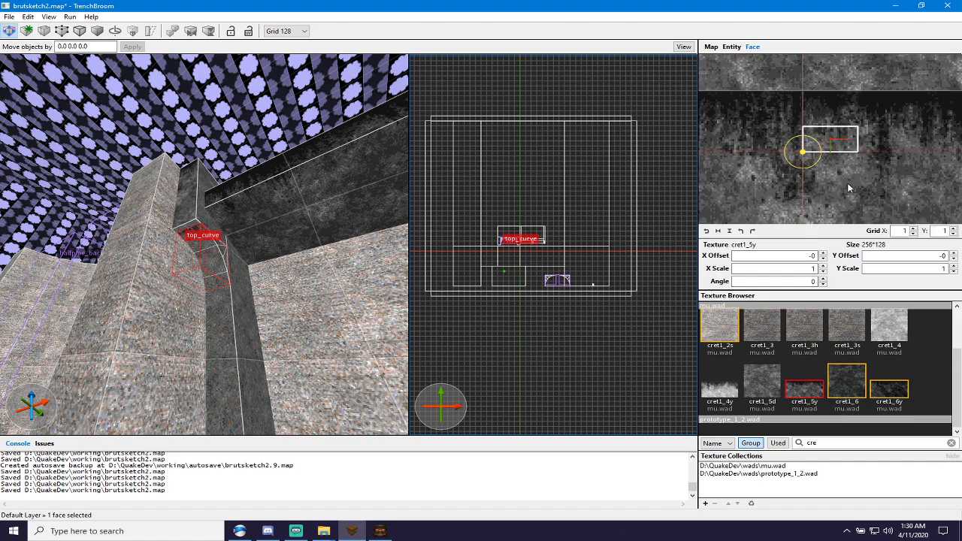
drag(848, 188, 847, 224)
Carry the aligned cret1_5y texture down the leftmost curve's remaining segments and onto the pillar face below it.
scroll(159, 227, up, 4)
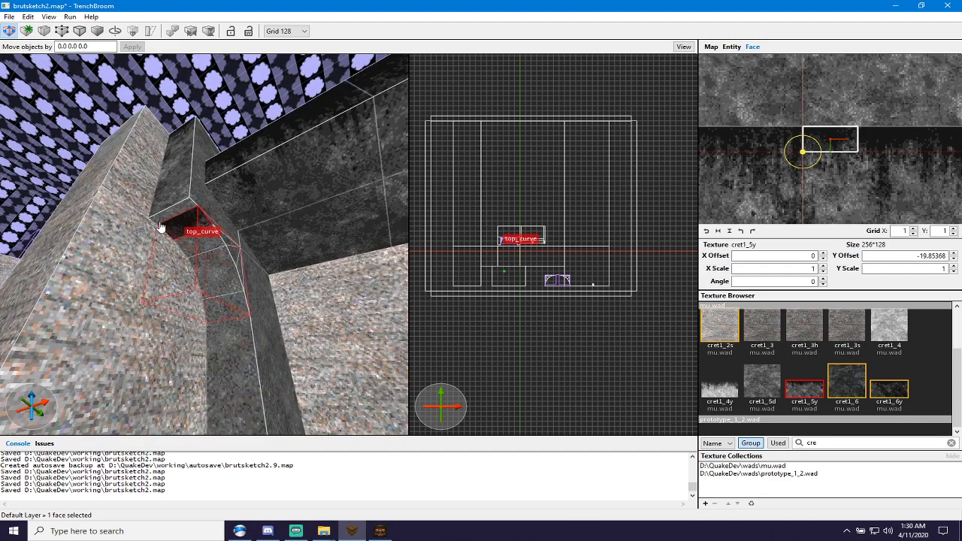
alt+click(208, 244)
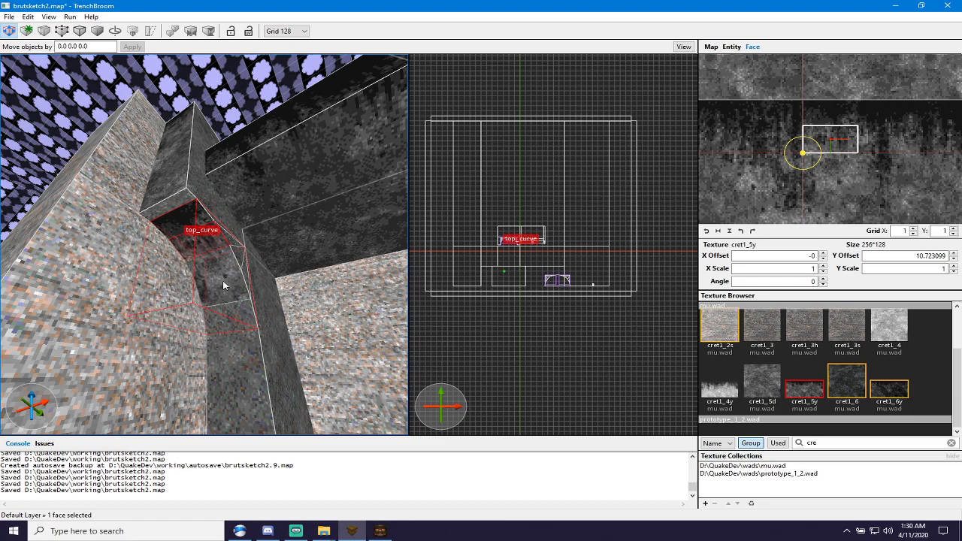
alt+click(223, 278)
alt+click(225, 294)
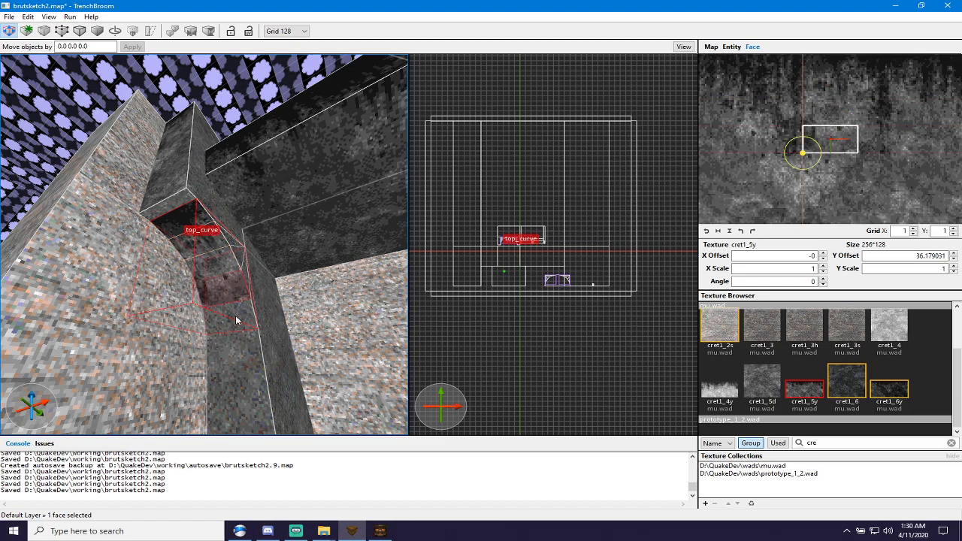
alt+click(242, 354)
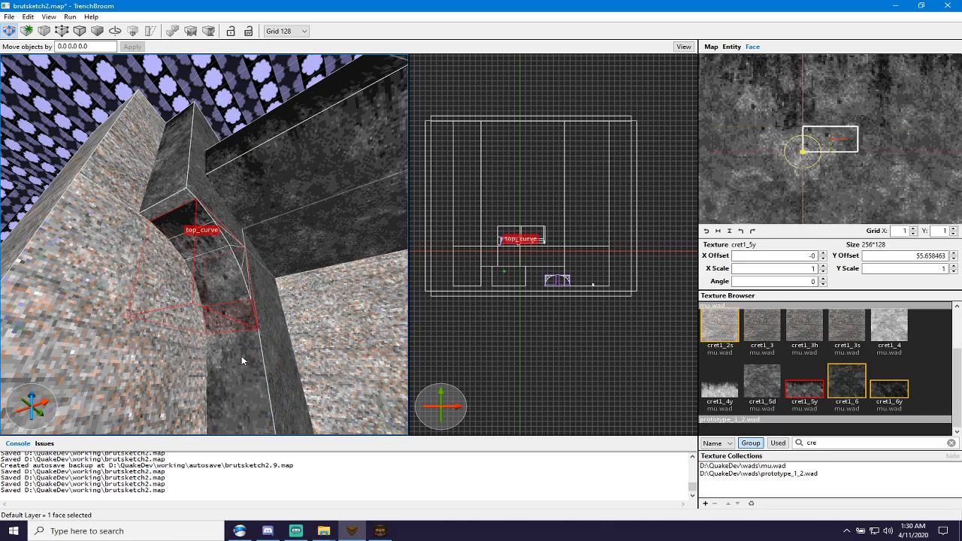
Align the texture on the pillar face below the leftmost curve with its lower edge and stretch it to a Y scale of about 1.48.
mouse_move(241, 356)
right_down()
mouse_move(299, 392)
mouse_move(214, 259)
right_up()
key(s)
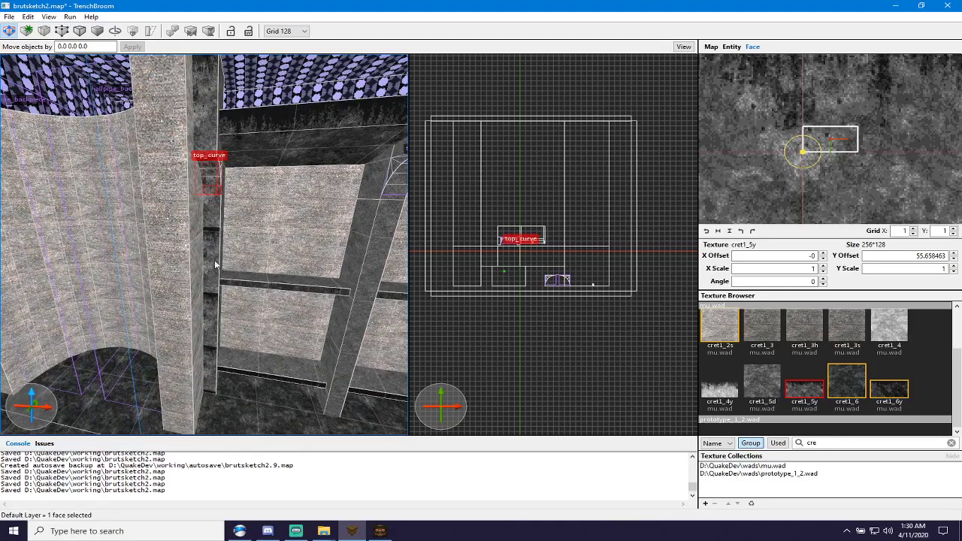
click(208, 238)
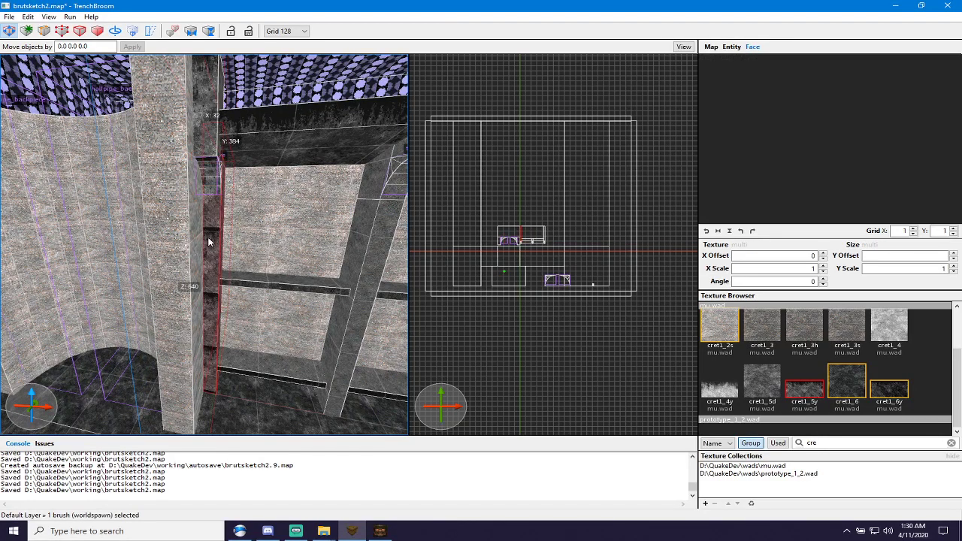
click(895, 256)
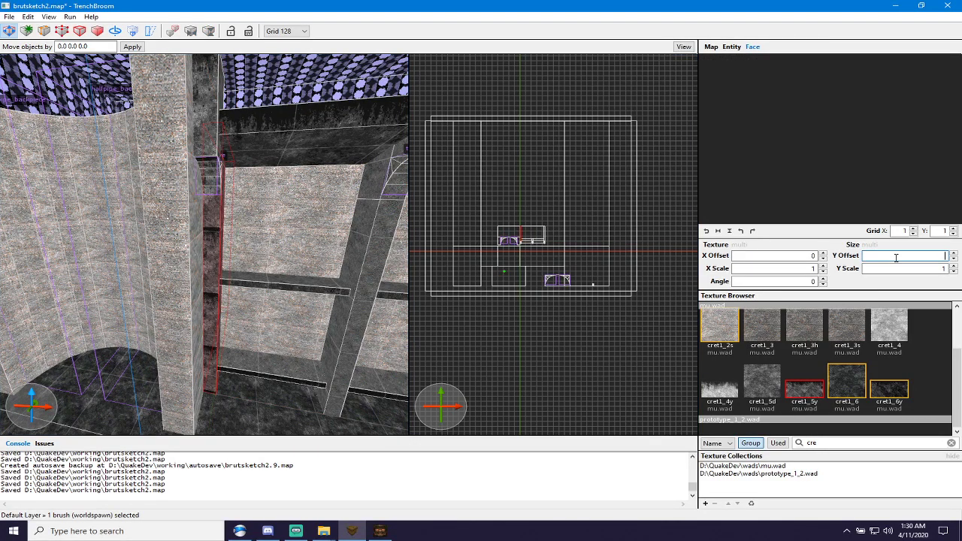
shift+click(208, 251)
scroll(860, 184, up, 5)
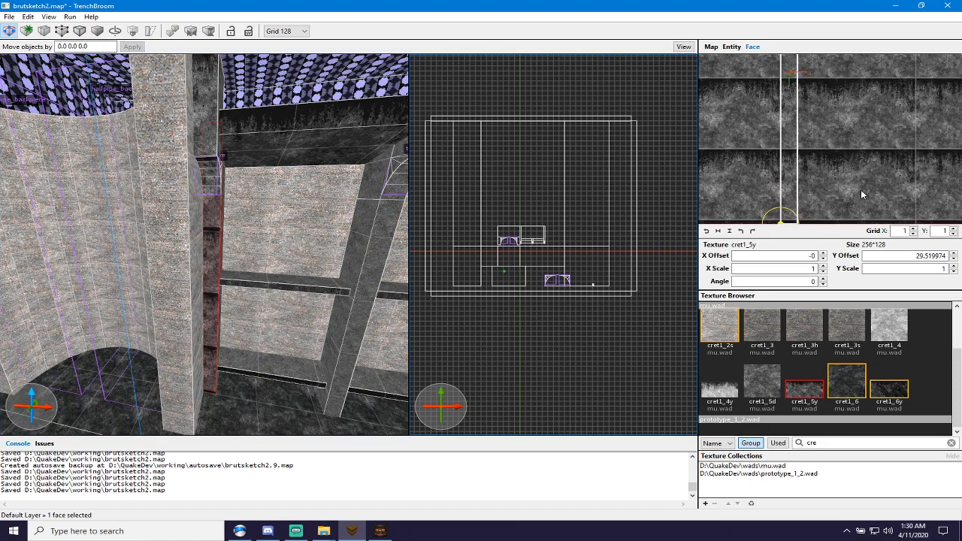
right_drag(842, 178, 842, 170)
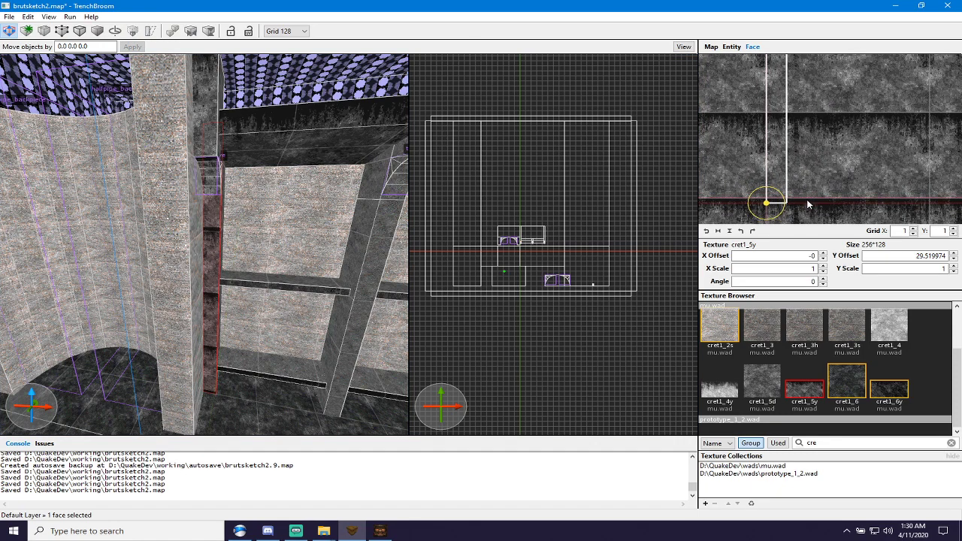
drag(804, 202, 805, 206)
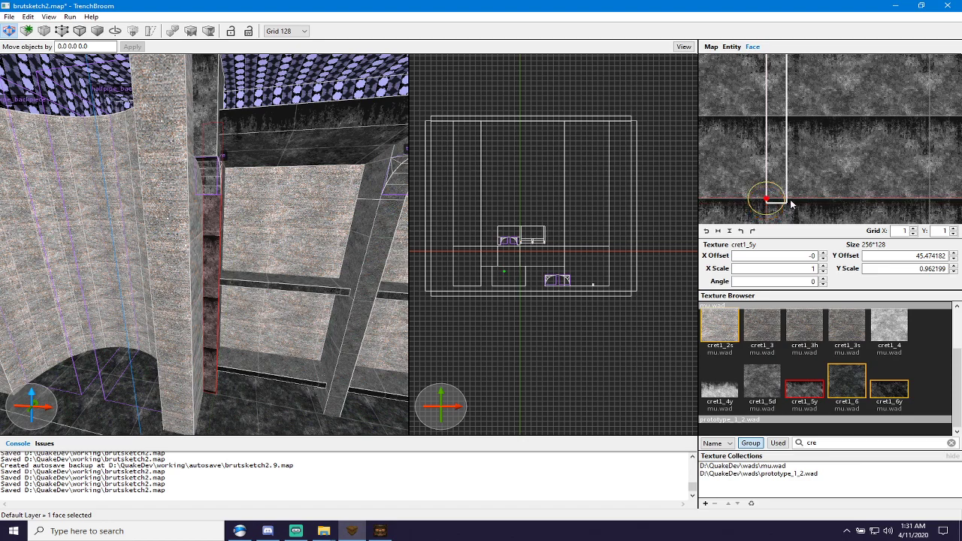
drag(790, 201, 809, 186)
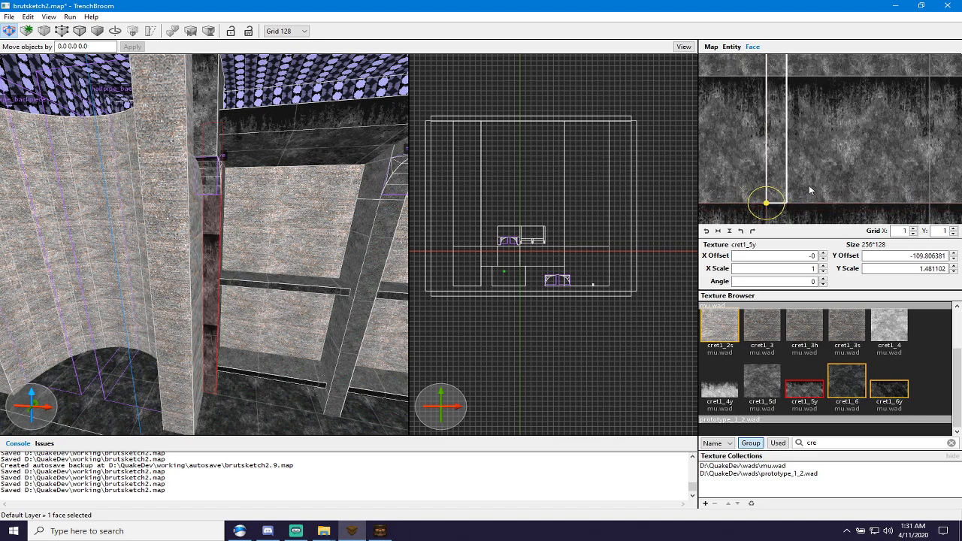
Rescale that pillar face's texture to a Y scale of about 1.16, with a Y offset of about -34.06.
scroll(827, 97, down, 3)
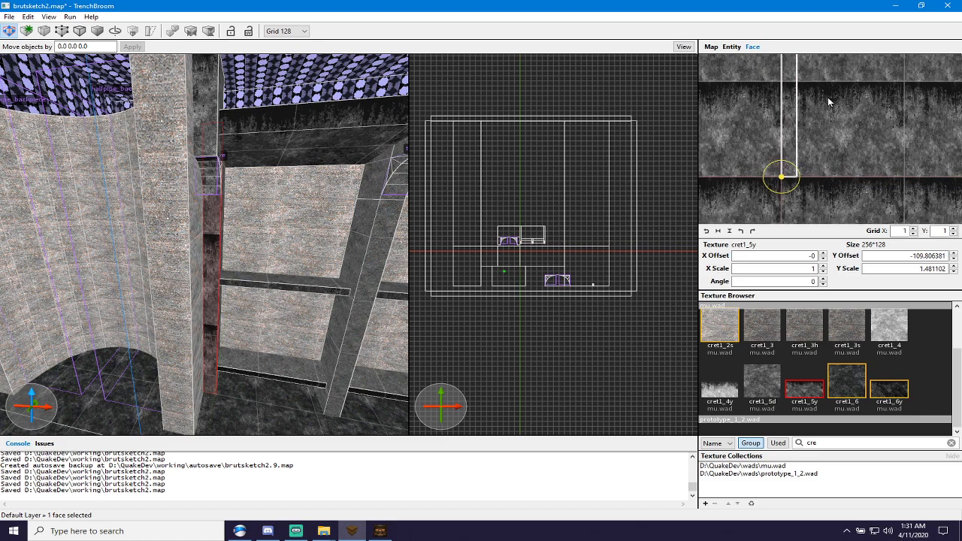
scroll(821, 109, down, 5)
right_drag(841, 70, 804, 167)
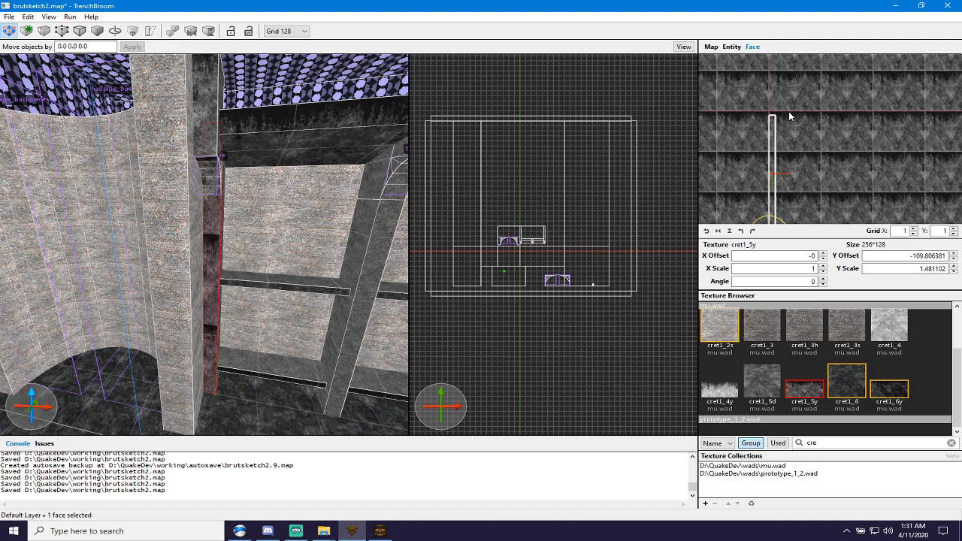
drag(788, 111, 788, 139)
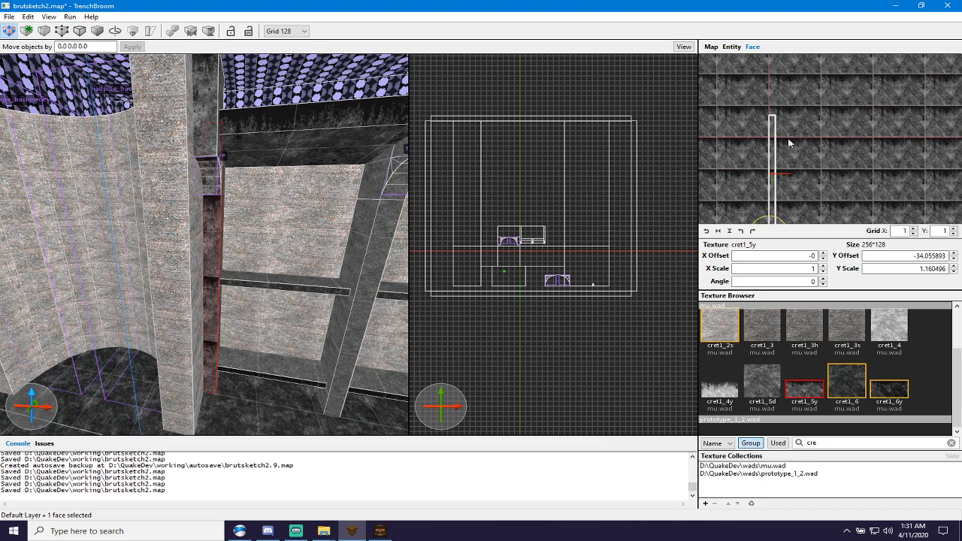
Copy the leftmost lower pillar's front-face texture to the matching face of the rightmost pillar.
right_drag(234, 216, 177, 238)
key(Escape)
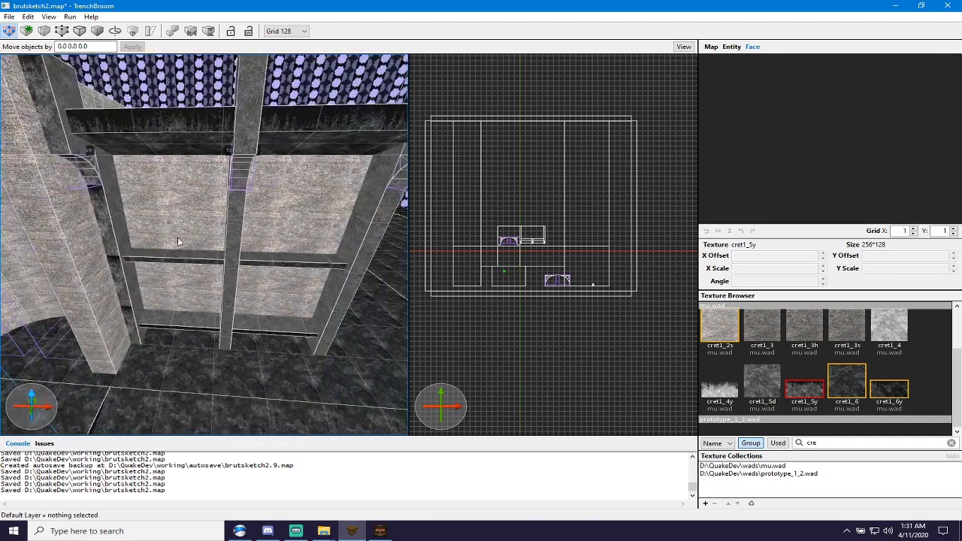
shift+click(109, 241)
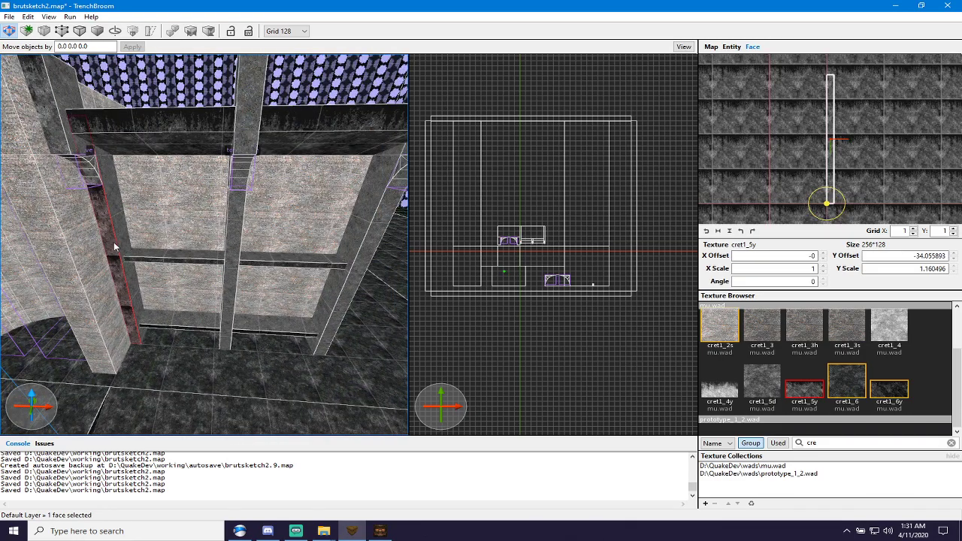
alt+click(369, 240)
Copy the leftmost upper block's cret1_5y front-face texture to the rightmost and middle upper blocks.
right_drag(284, 232, 280, 204)
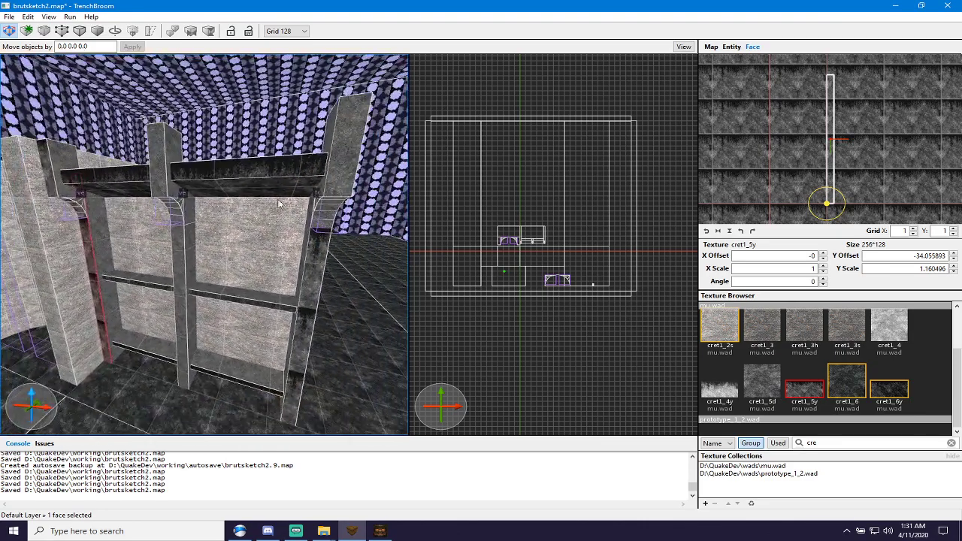
shift+click(54, 157)
alt+click(341, 148)
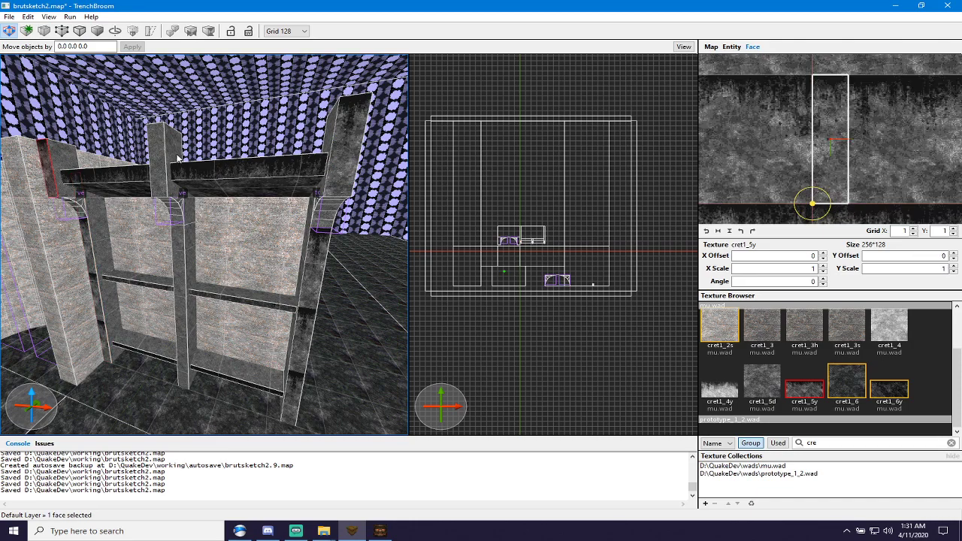
alt+click(156, 153)
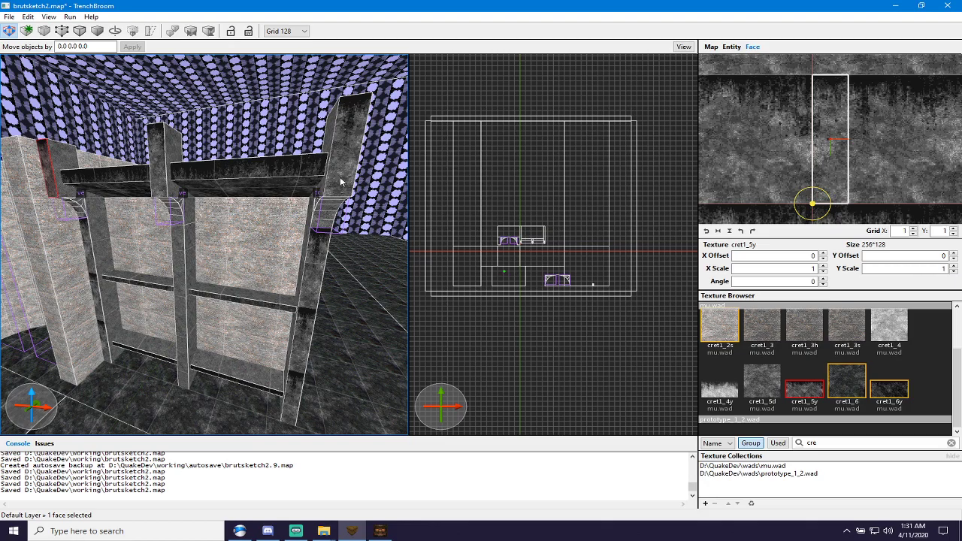
Transfer the textures of the leftmost top_curve's first two segment faces to the matching faces of the other curves.
scroll(340, 188, up, 3)
scroll(193, 233, up, 3)
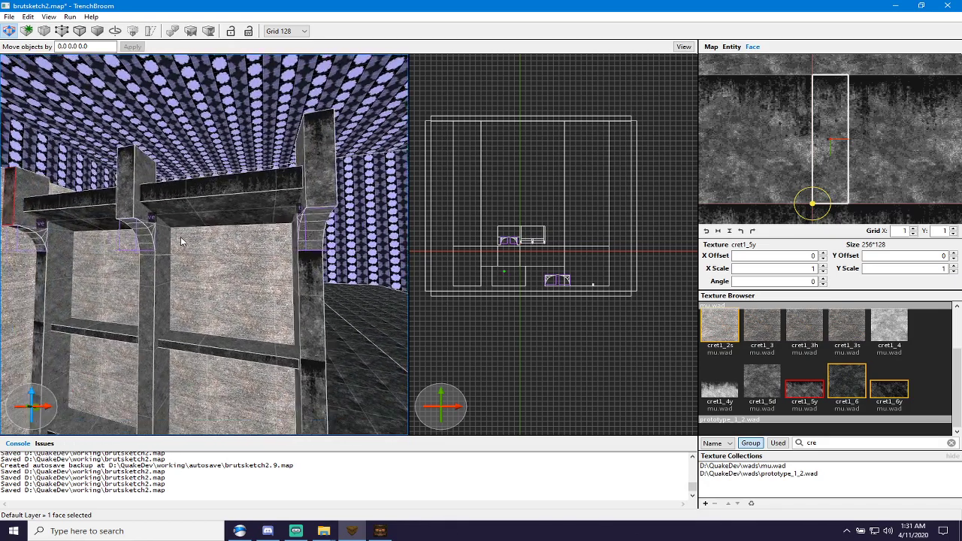
scroll(193, 233, down, 5)
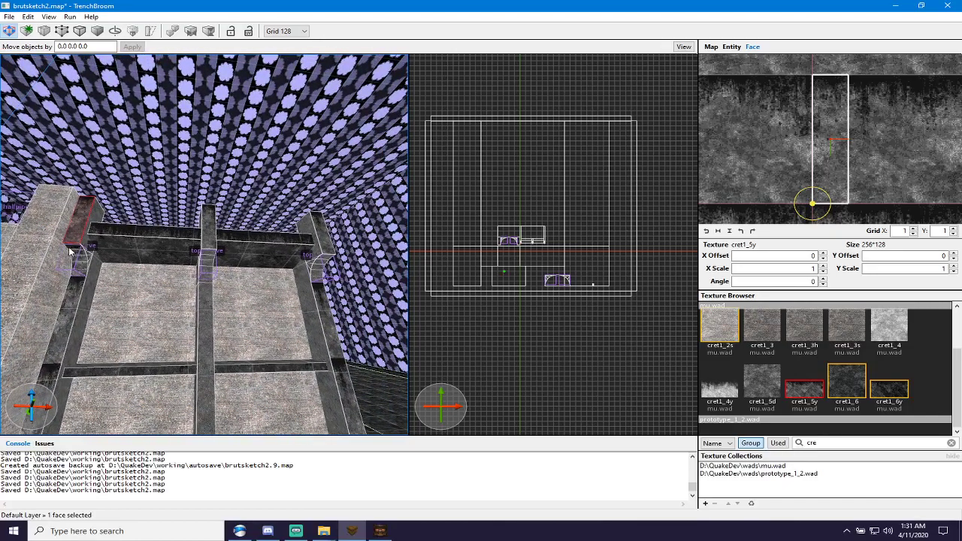
click(75, 252)
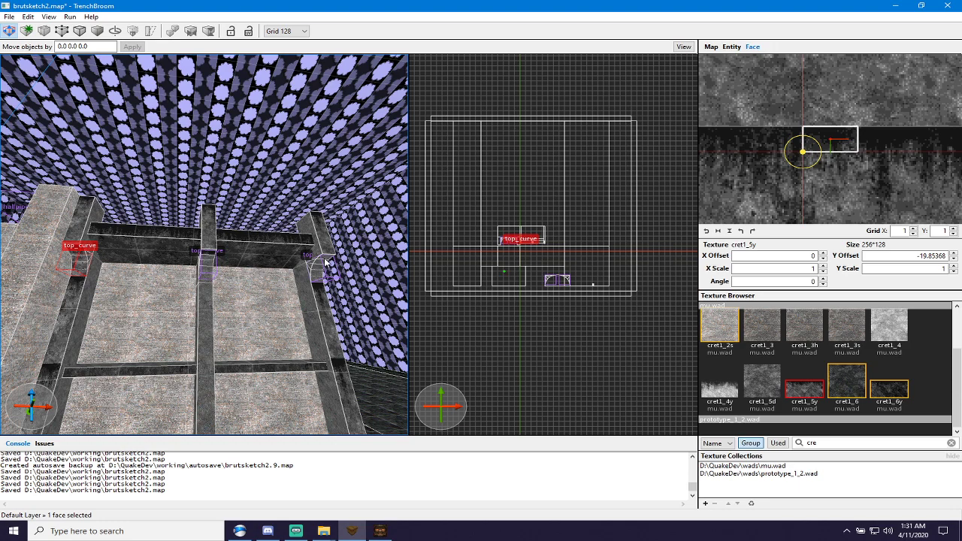
shift+click(78, 254)
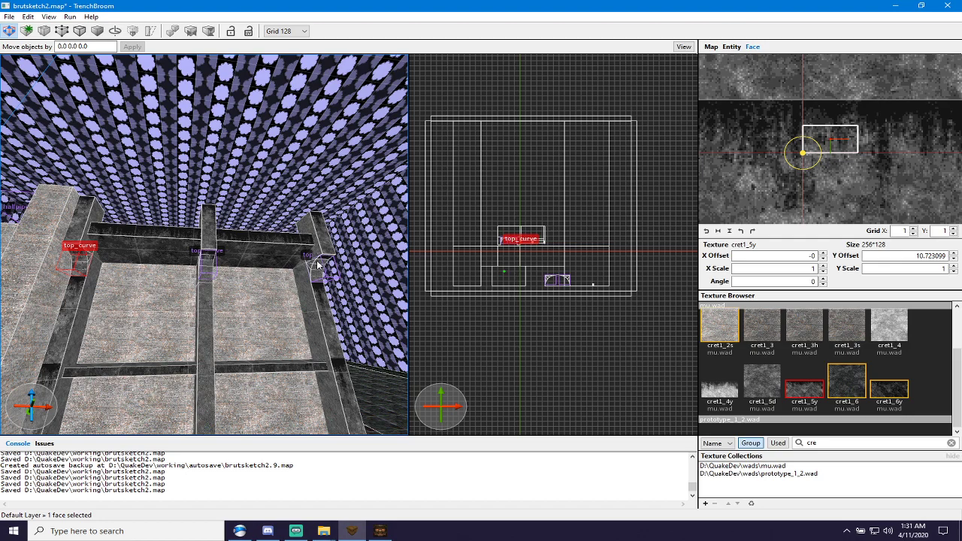
Match the cret1_5y texture on the middle top_curve's lower segment faces to the leftmost curve.
scroll(225, 267, up, 5)
shift+click(209, 269)
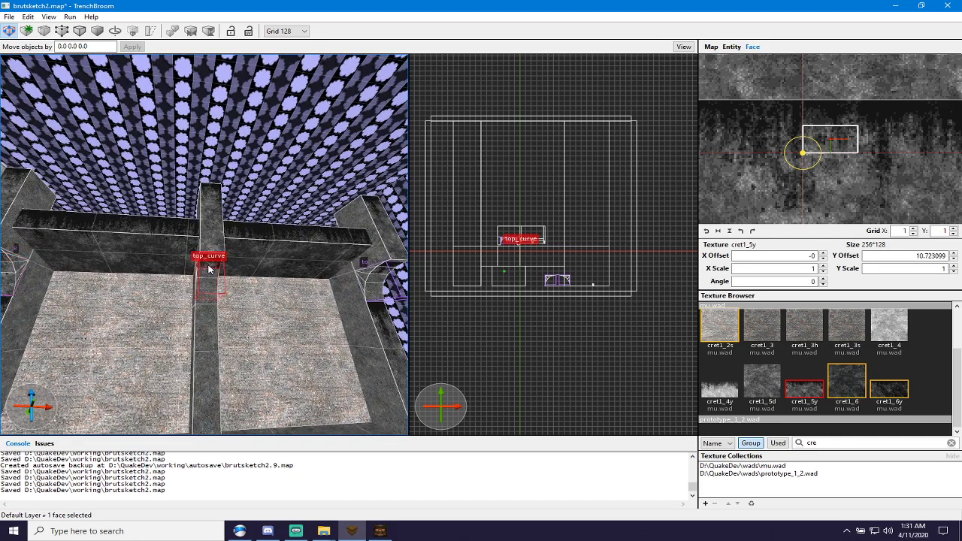
shift+click(209, 284)
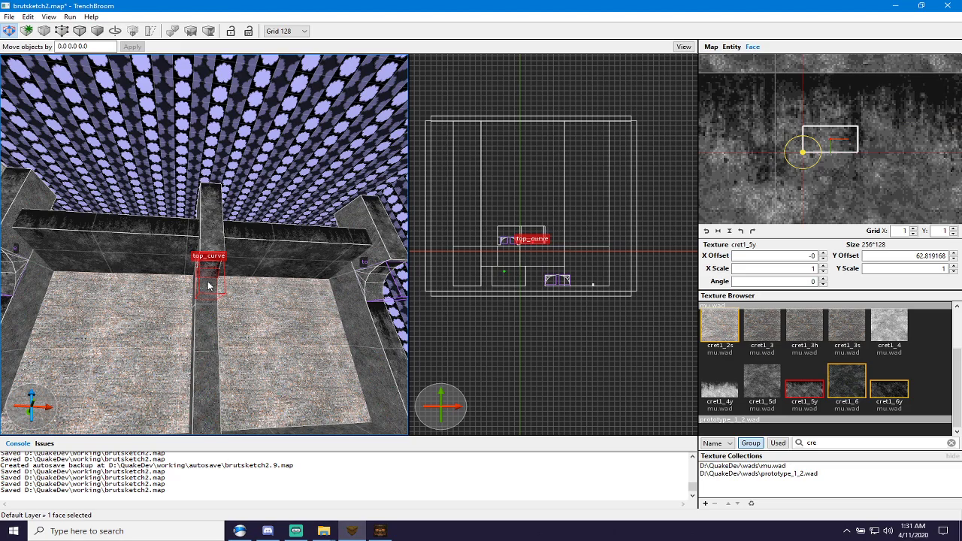
shift+click(208, 286)
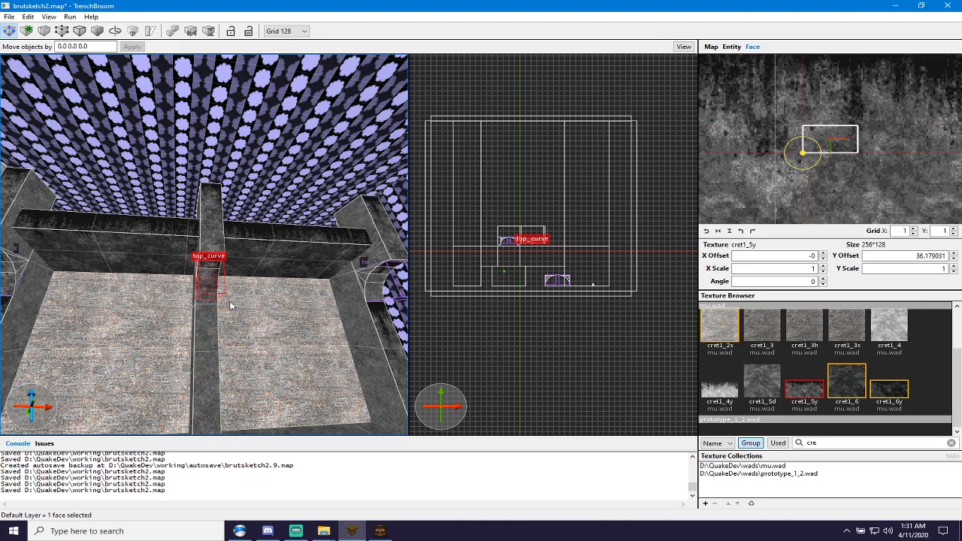
key(d)
right_click(229, 301)
key(Escape)
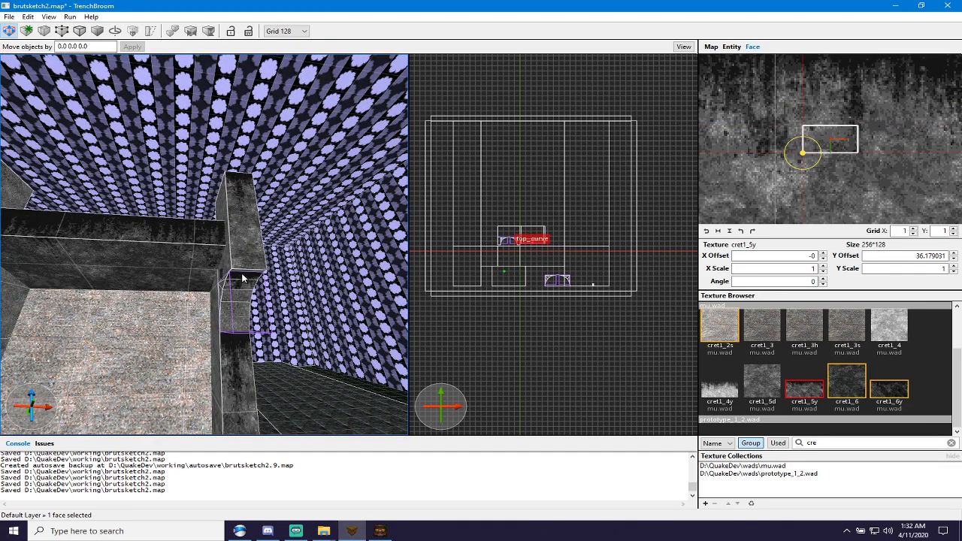
Carry the cret1_5y texture down the remaining segment faces of the rightmost top_curve.
shift+click(245, 283)
shift+click(244, 288)
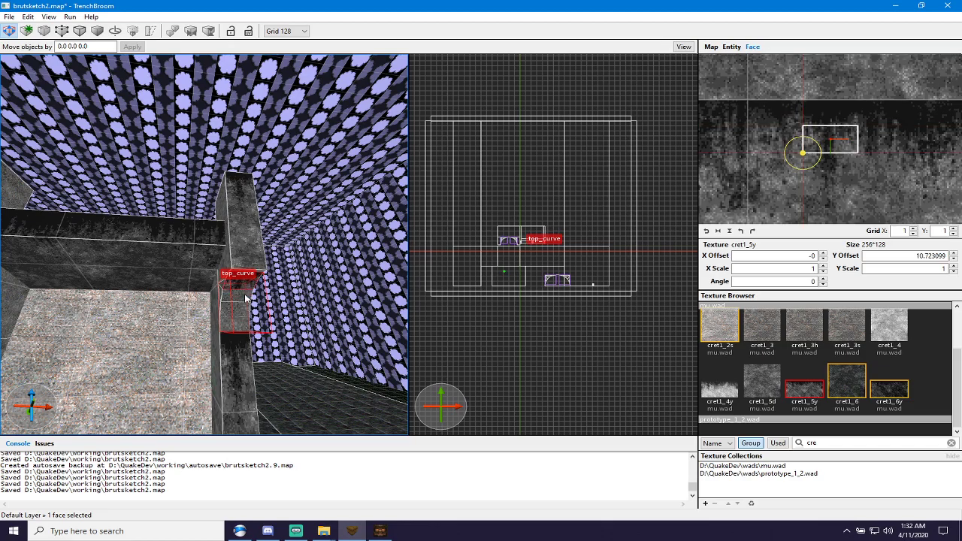
shift+click(232, 310)
shift+click(238, 317)
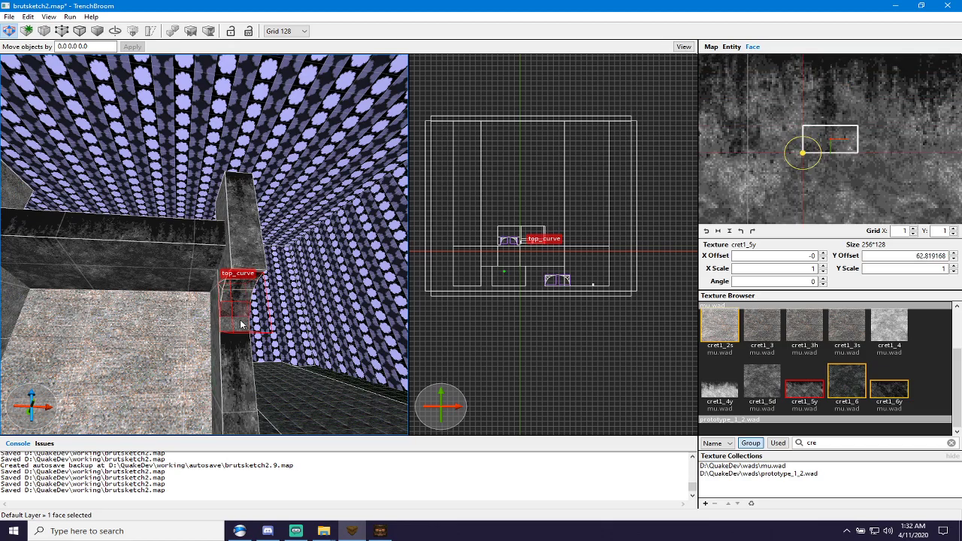
Copy the leftmost lower pillar's front-face texture to the middle pillar's matching face and save the map.
right_drag(240, 323, 226, 347)
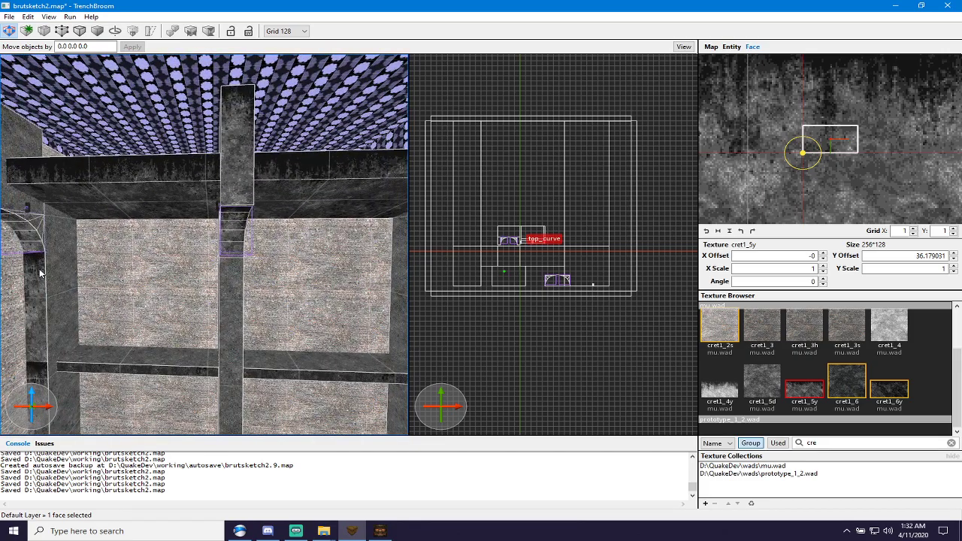
shift+click(39, 269)
alt+click(231, 286)
right_drag(141, 291, 150, 302)
key(ctrl+s)
Apply the cret1_5y texture to the large end face of the wall.
right_drag(306, 308, 210, 251)
click(210, 251)
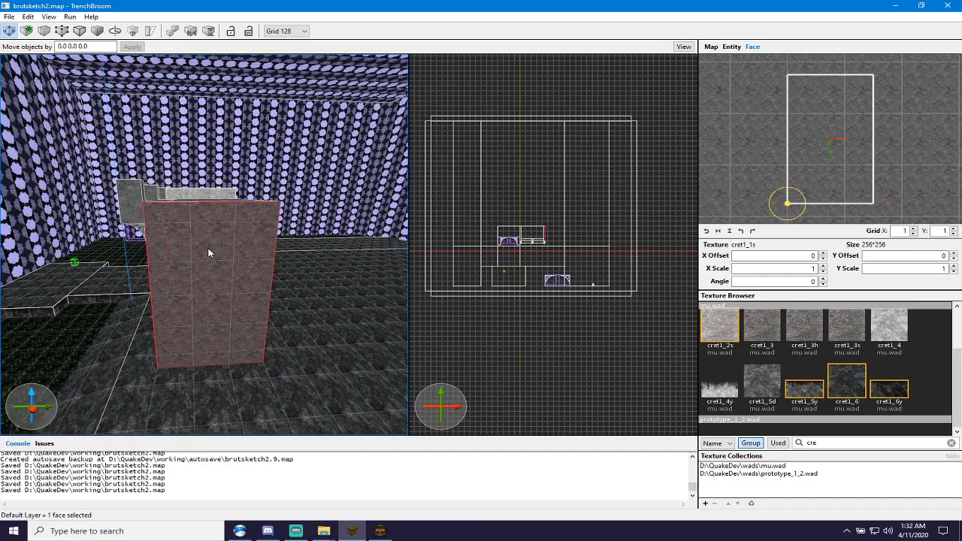
click(802, 389)
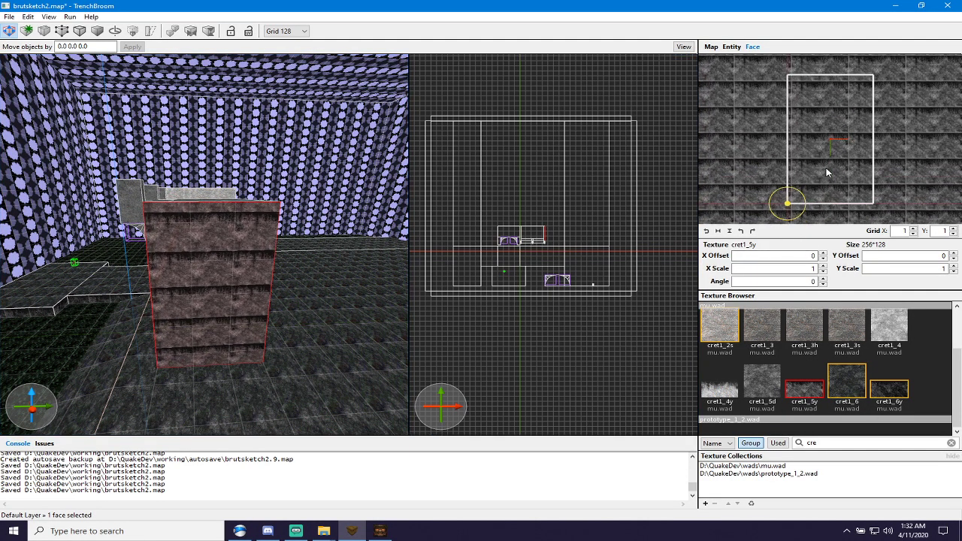
drag(826, 173, 821, 165)
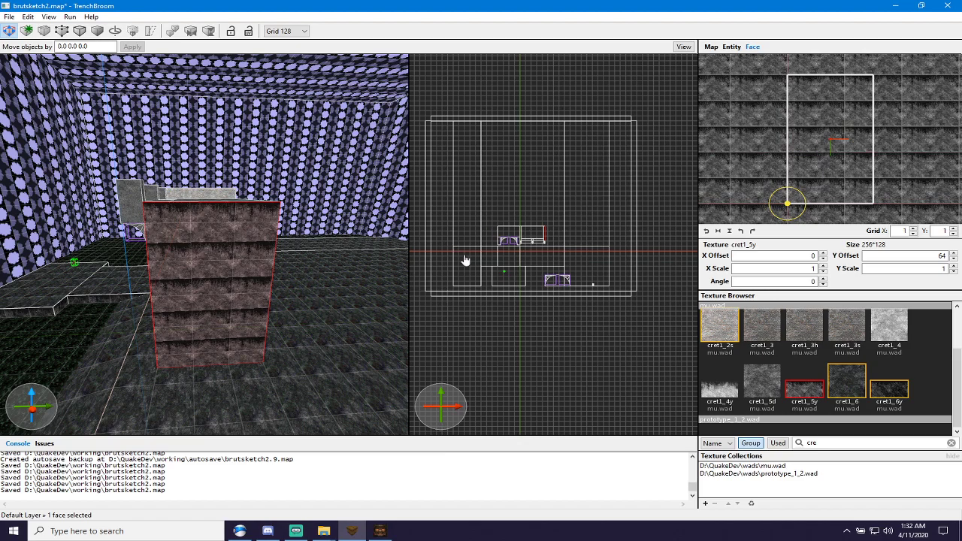
drag(845, 148, 876, 153)
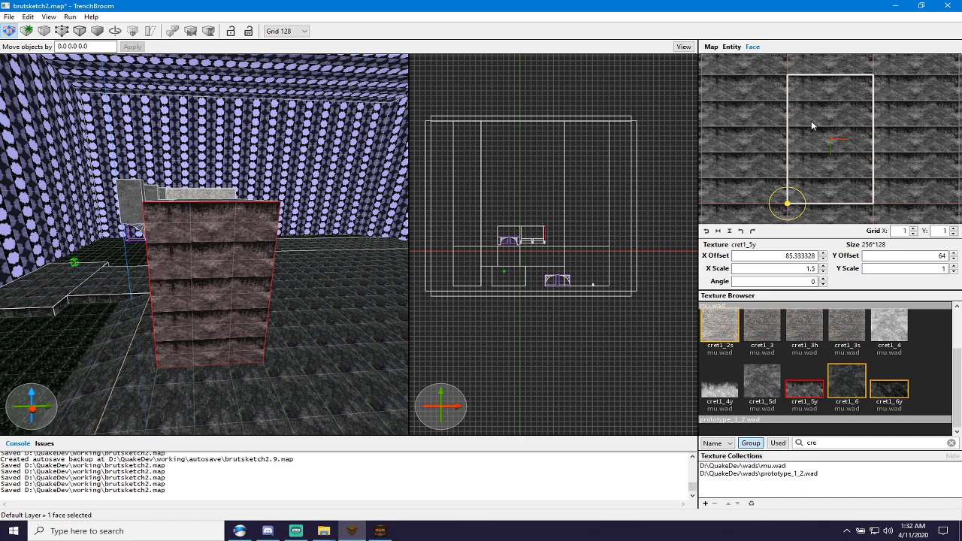
click(706, 231)
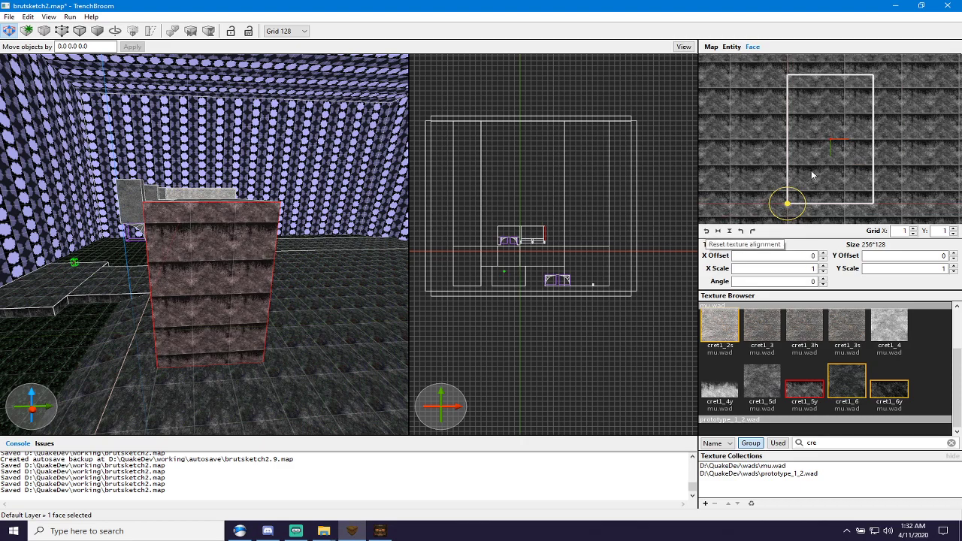
Shift the end face's cret1_5y texture to an X offset of 256 and a Y offset of -64.
drag(817, 179, 798, 198)
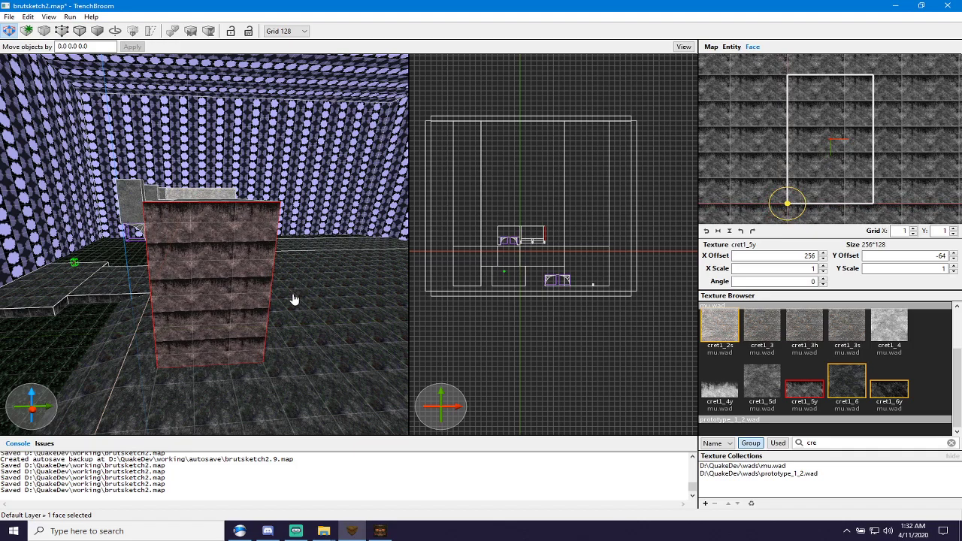
click(231, 281)
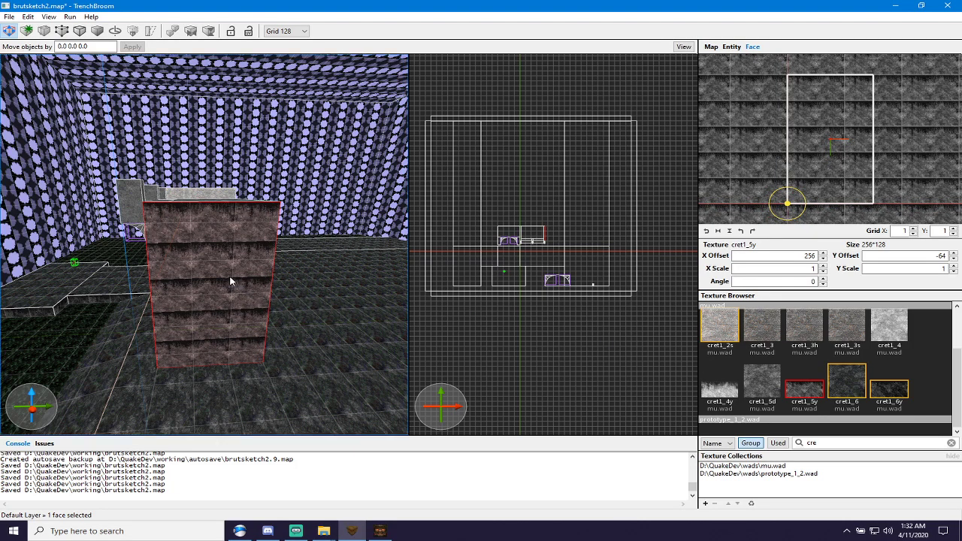
Split the end wall brush horizontally at height 832, below its top trim band, on grid 64, keeping both pieces.
click(177, 247)
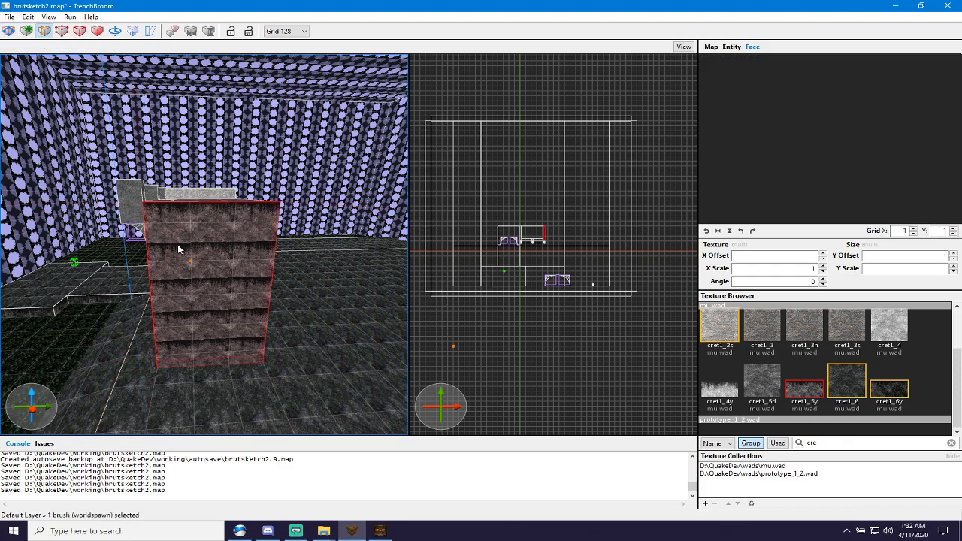
key(bracketleft)
click(185, 250)
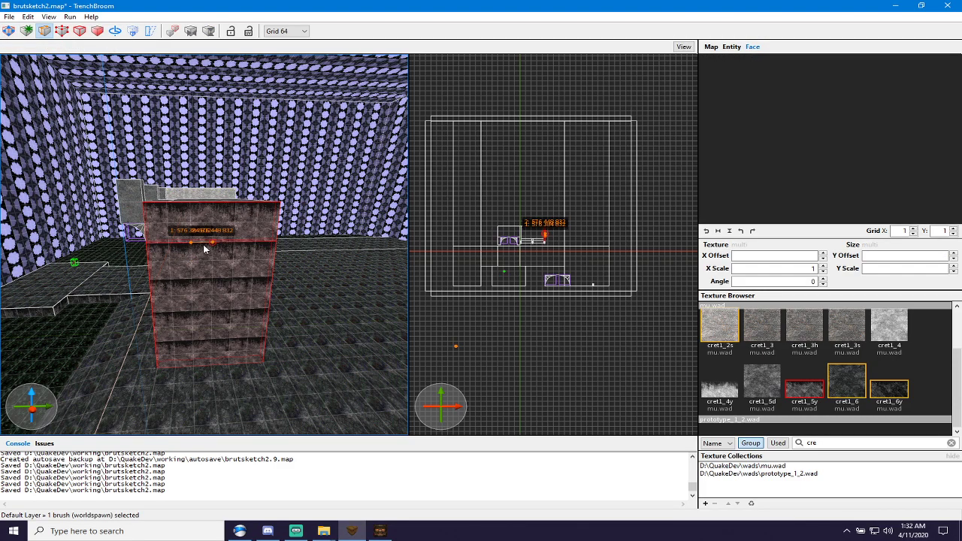
key(Return)
key(Escape)
Apply the cret1_5d texture to the end face of the lower wall piece beneath the trim band.
key(a)
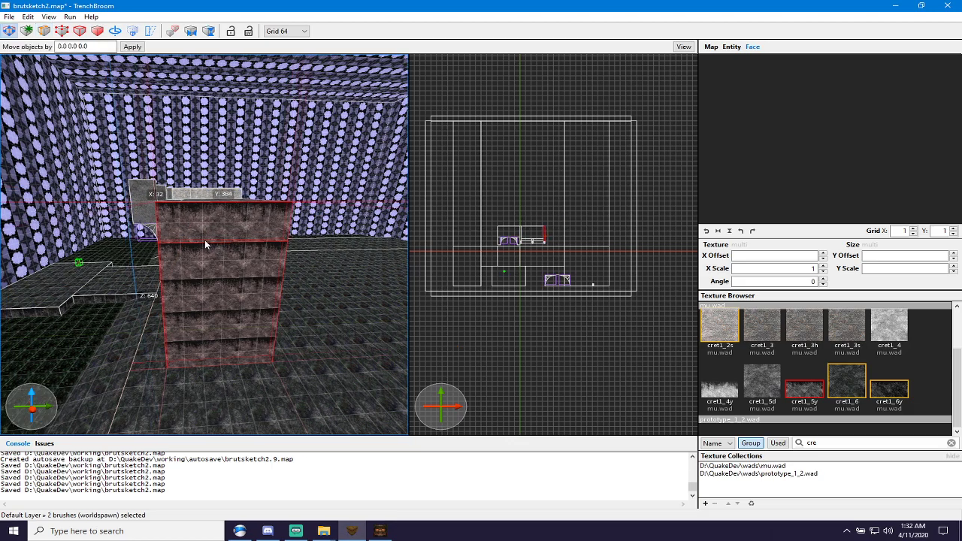
right_drag(205, 240, 248, 249)
shift+click(236, 255)
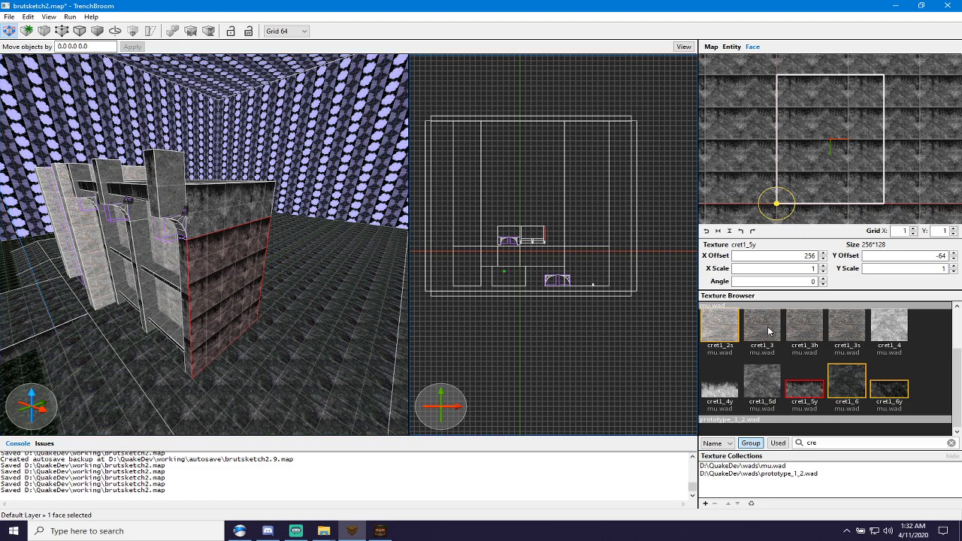
scroll(802, 377, up, 2)
scroll(802, 377, down, 2)
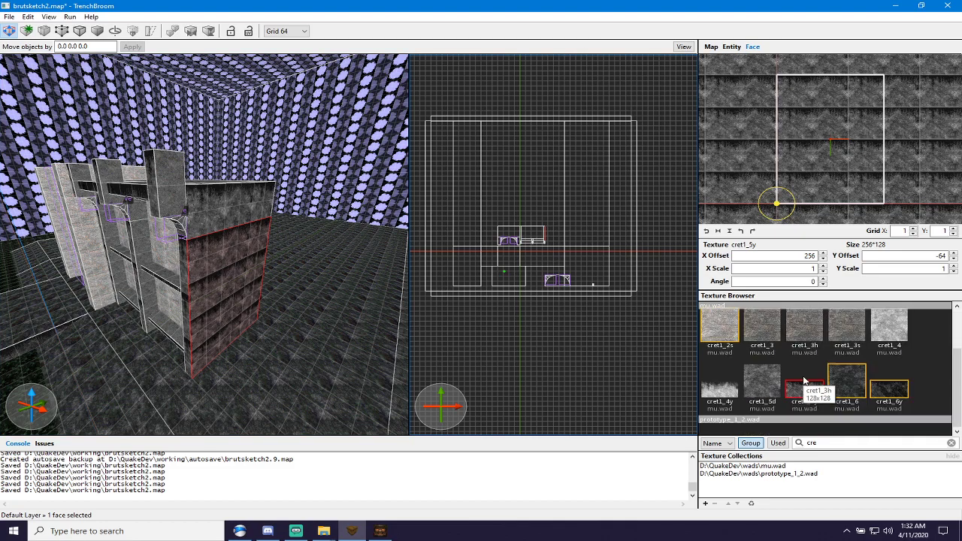
click(762, 383)
key(Escape)
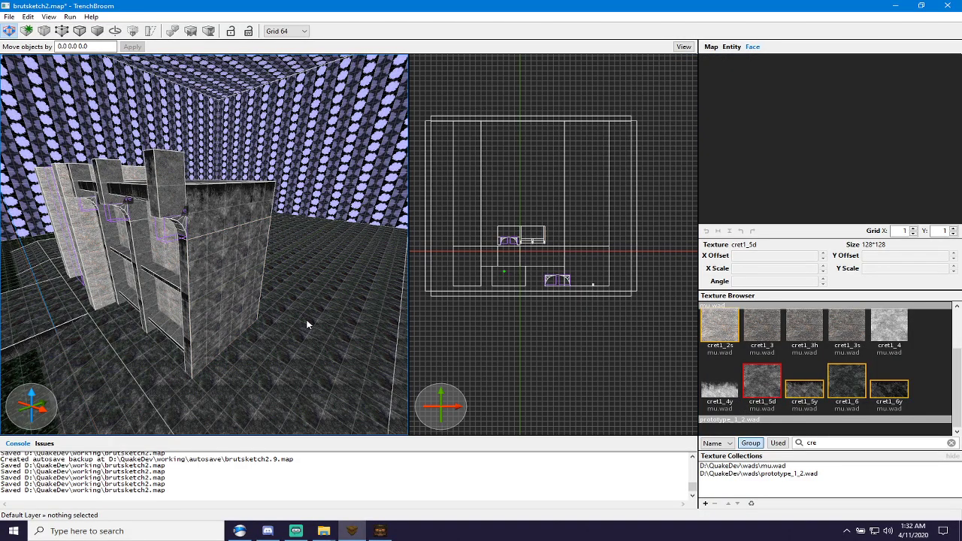
Apply the cret1_2h texture to the two flat front faces flanking the curved half-pipe.
key(w)
key(d)
right_drag(307, 322, 302, 295)
key(a)
key(s)
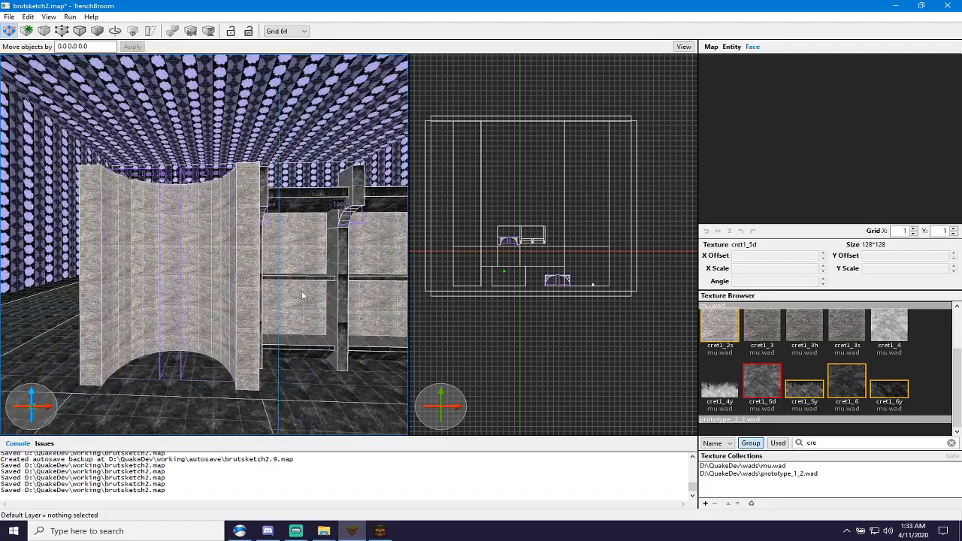
shift+click(253, 263)
shift+click(101, 258)
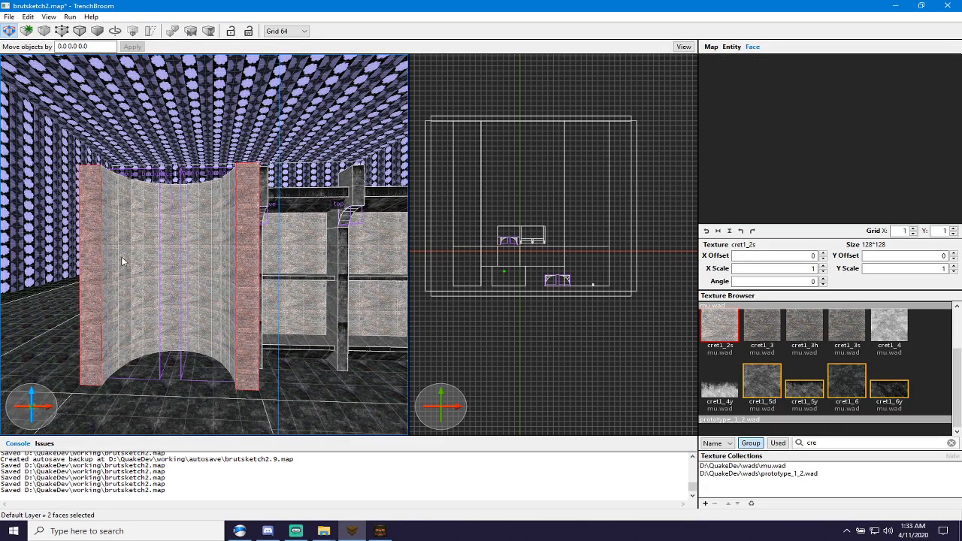
scroll(763, 376, up, 1)
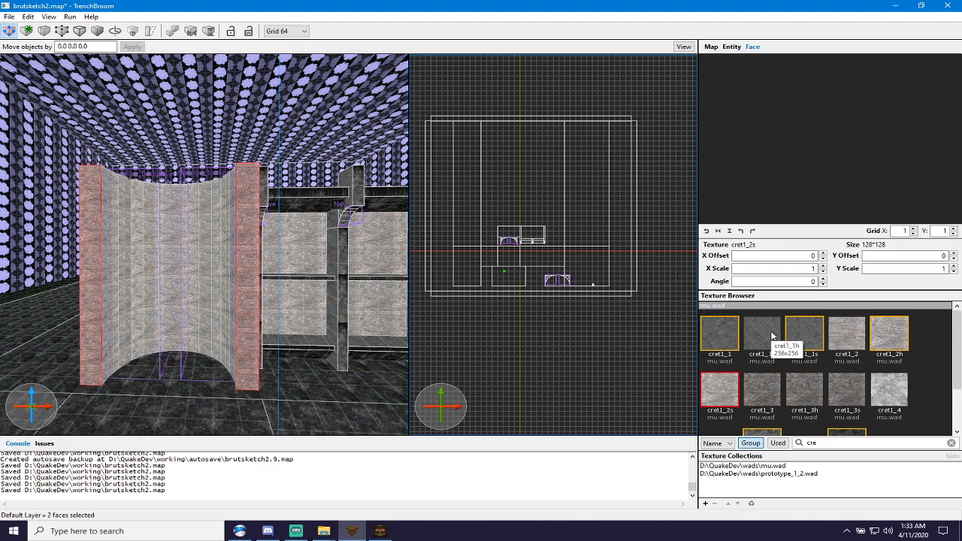
click(860, 335)
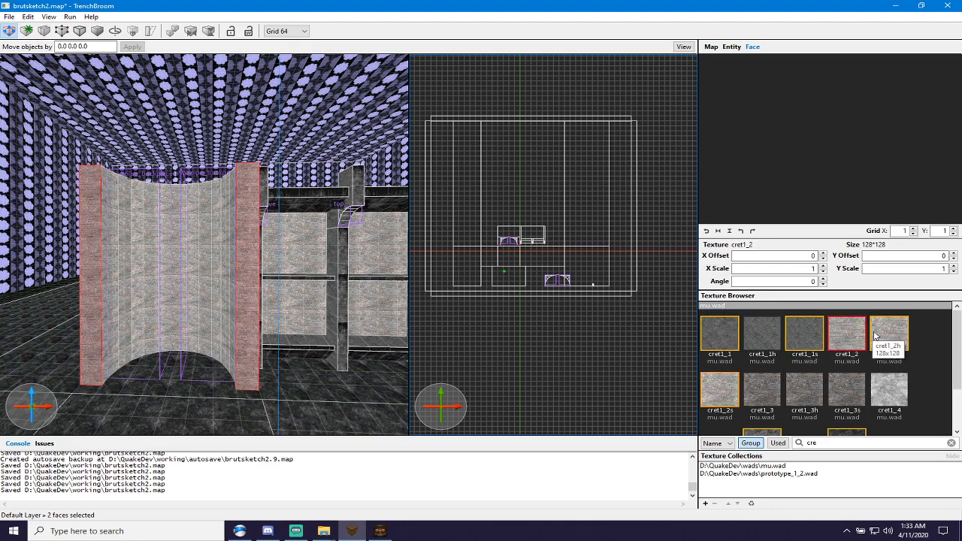
click(880, 335)
key(Escape)
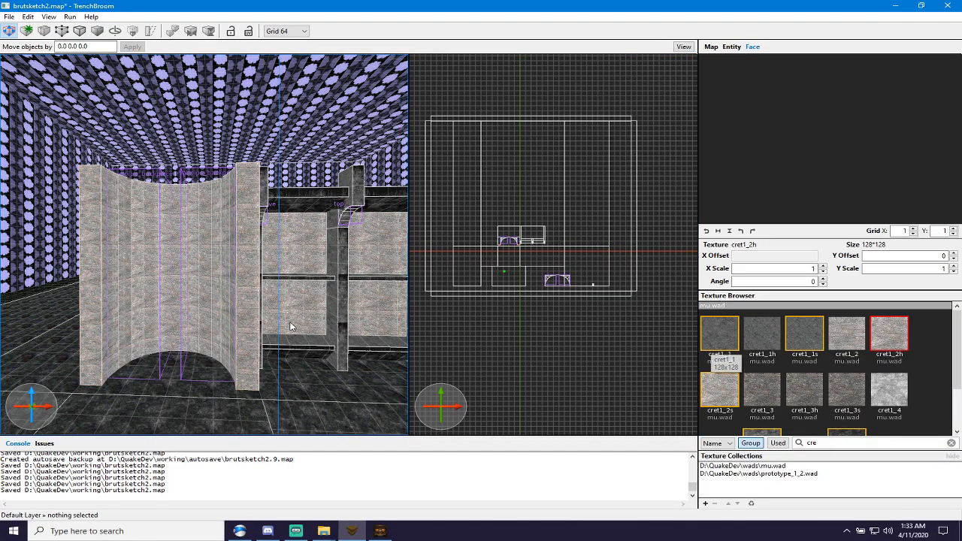
Reset the cret1_2s alignment on the half-pipe's left inner side face and shift its X offset to -26.
scroll(305, 329, up, 1)
scroll(305, 328, up, 10)
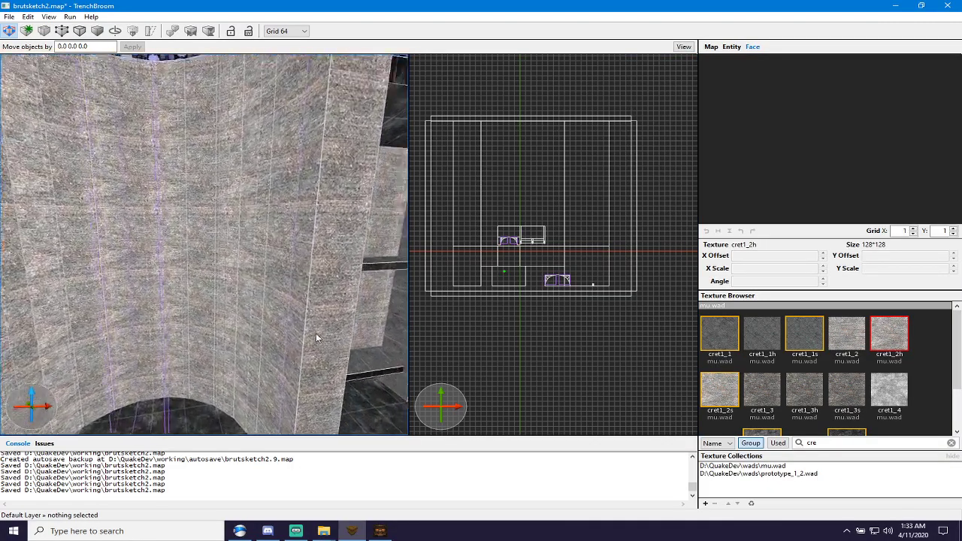
scroll(320, 341, down, 4)
right_drag(292, 336, 173, 299)
click(178, 286)
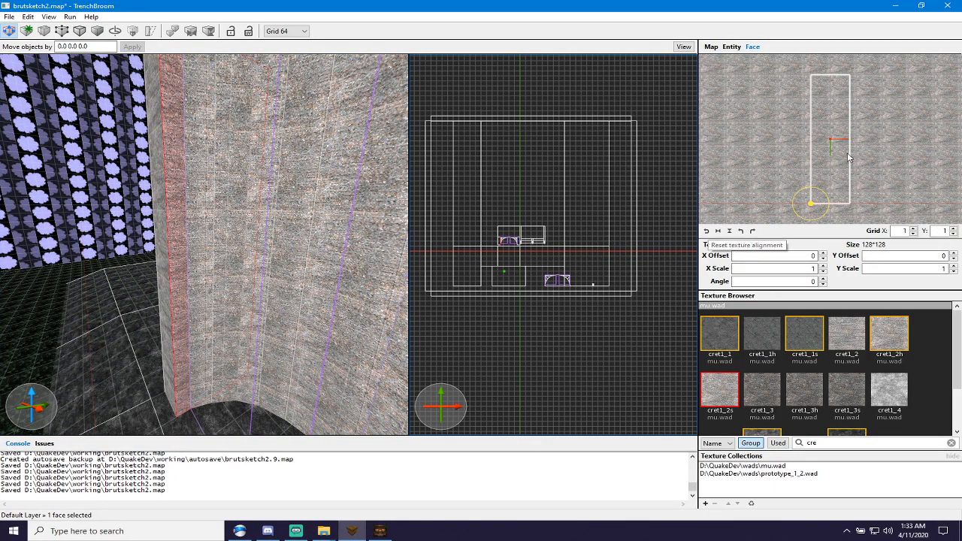
scroll(852, 164, up, 4)
right_drag(875, 180, 912, 92)
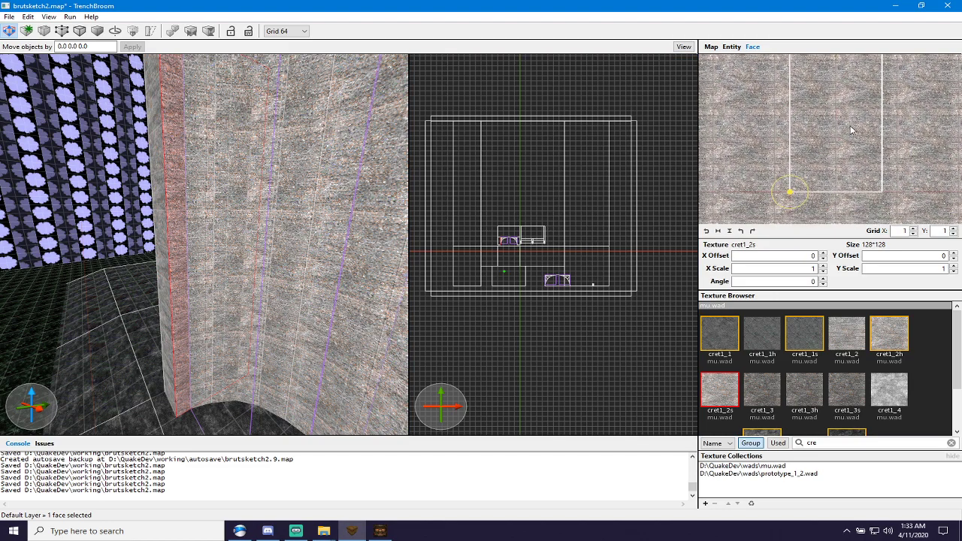
mouse_move(813, 144)
mouse_down()
mouse_move(831, 139)
mouse_move(828, 148)
mouse_up()
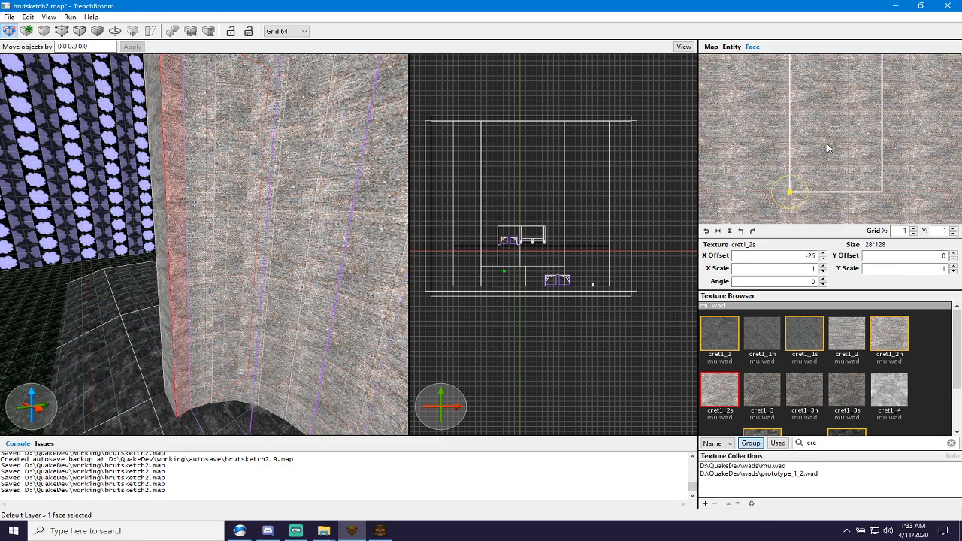
Continue the left inner side face's cret1_2s alignment across the half-pipe's curved segments up to just left of the centre.
alt+click(200, 200)
alt+shift+click(193, 200)
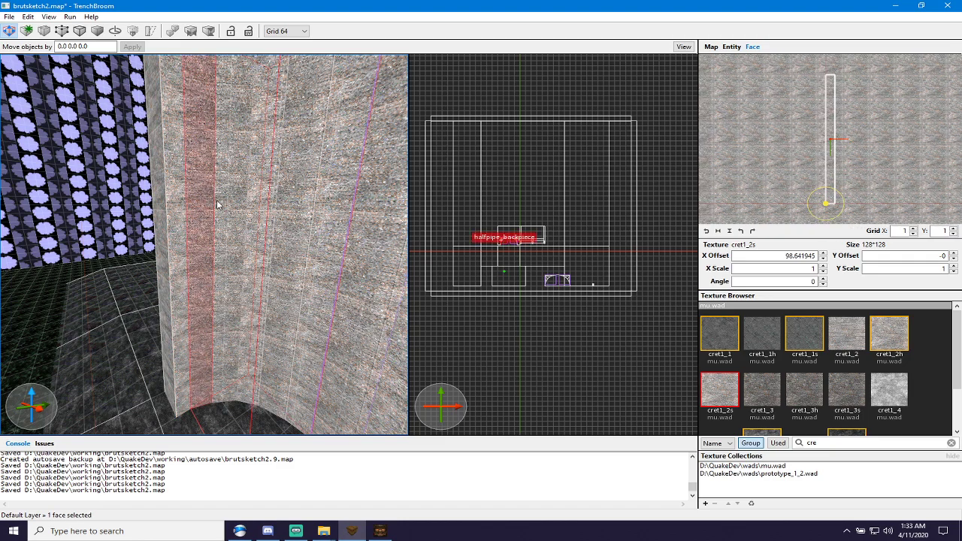
alt+shift+click(248, 205)
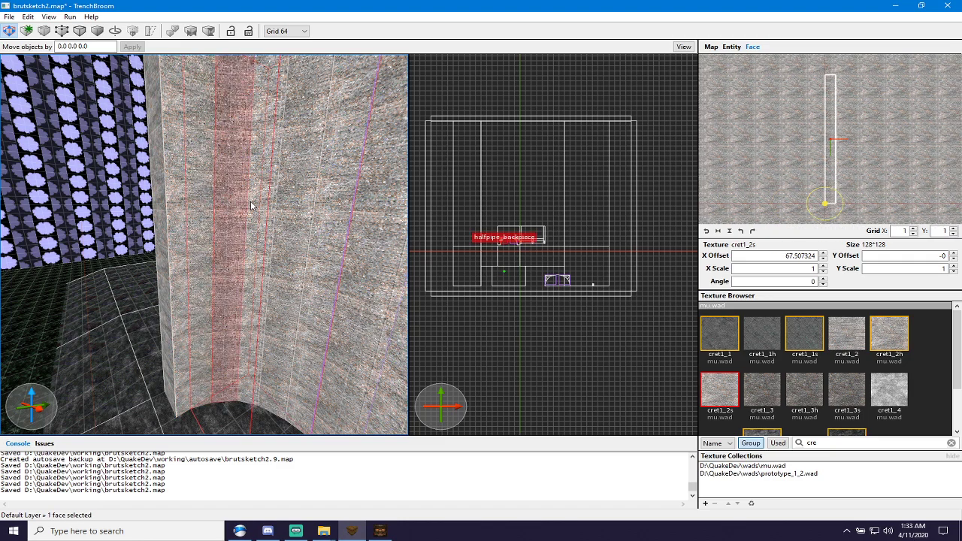
alt+shift+click(272, 211)
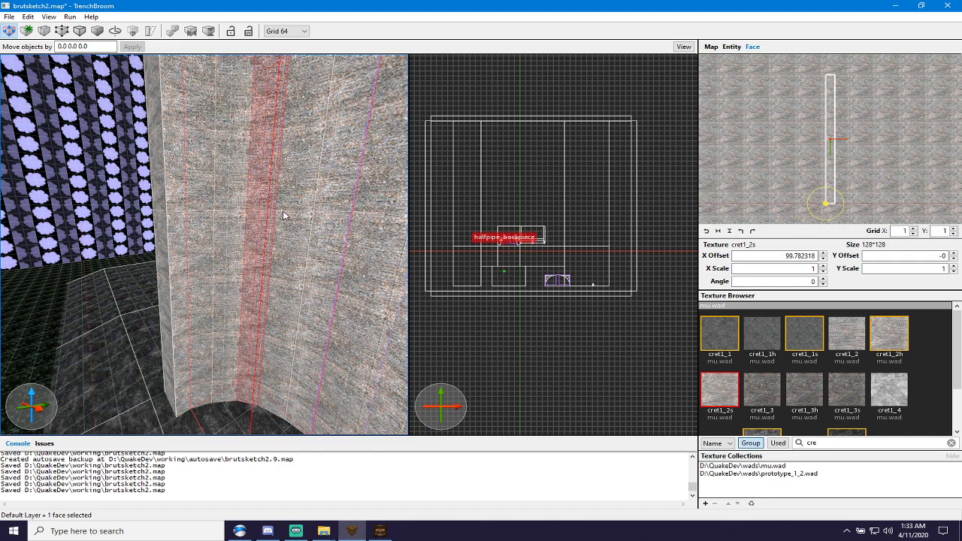
alt+shift+click(323, 219)
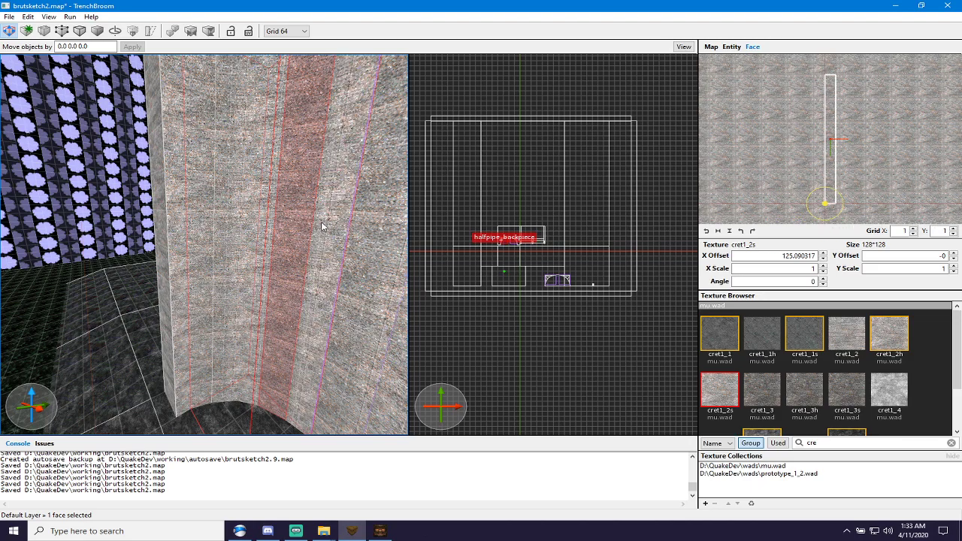
mouse_move(322, 226)
right_down()
mouse_move(354, 227)
mouse_move(331, 227)
right_up()
alt+shift+click(164, 193)
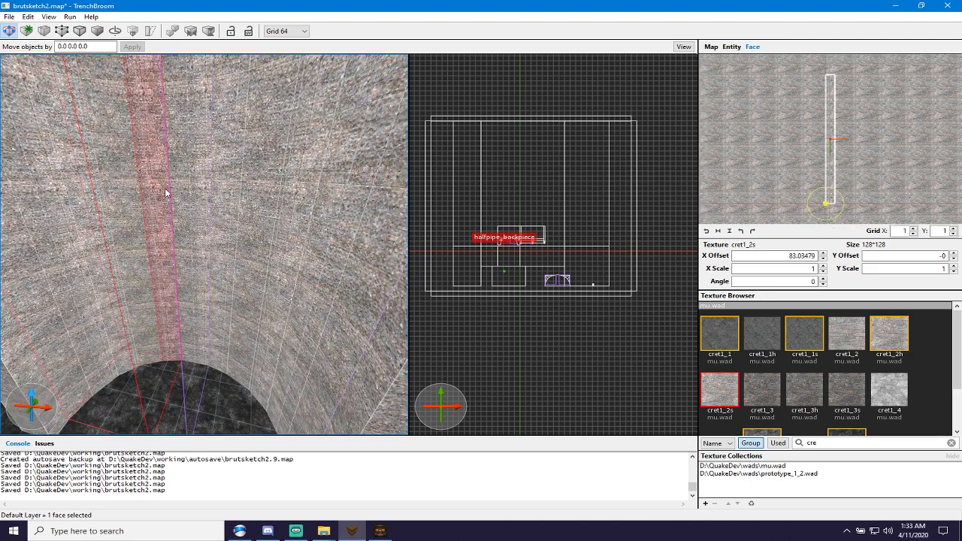
Continue the cret1_2s alignment from the half-pipe's centre segment across the remaining curved segments onto its right inner side face.
alt+shift+click(183, 188)
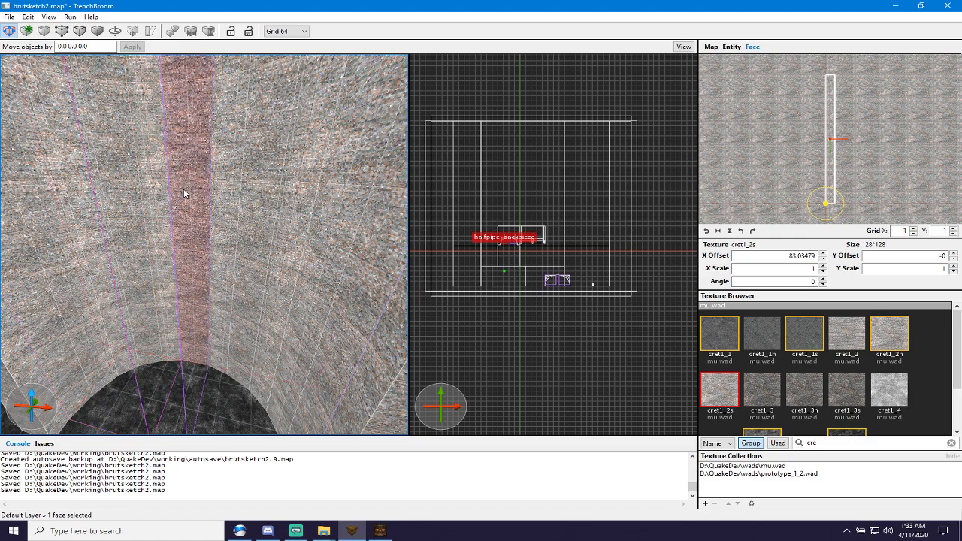
alt+shift+click(244, 203)
alt+shift+click(251, 203)
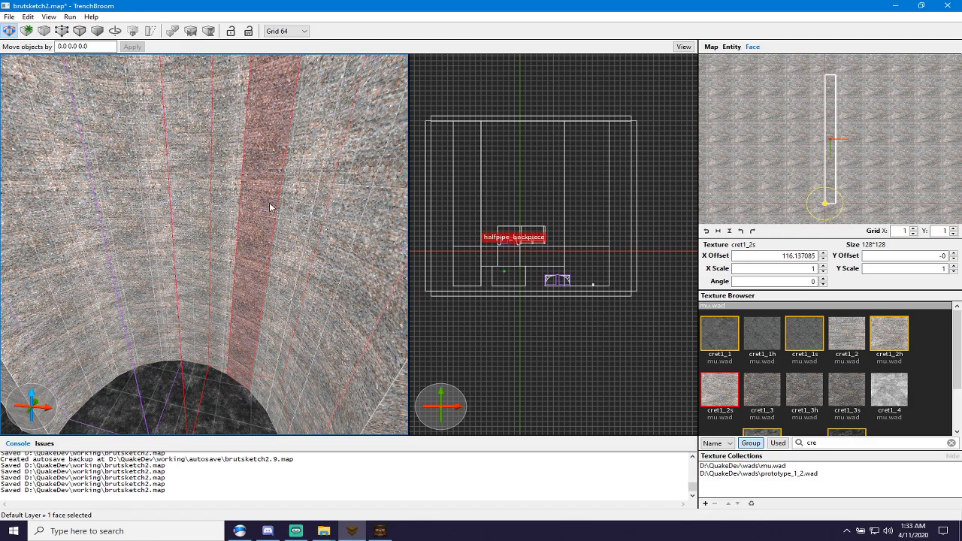
alt+shift+click(310, 218)
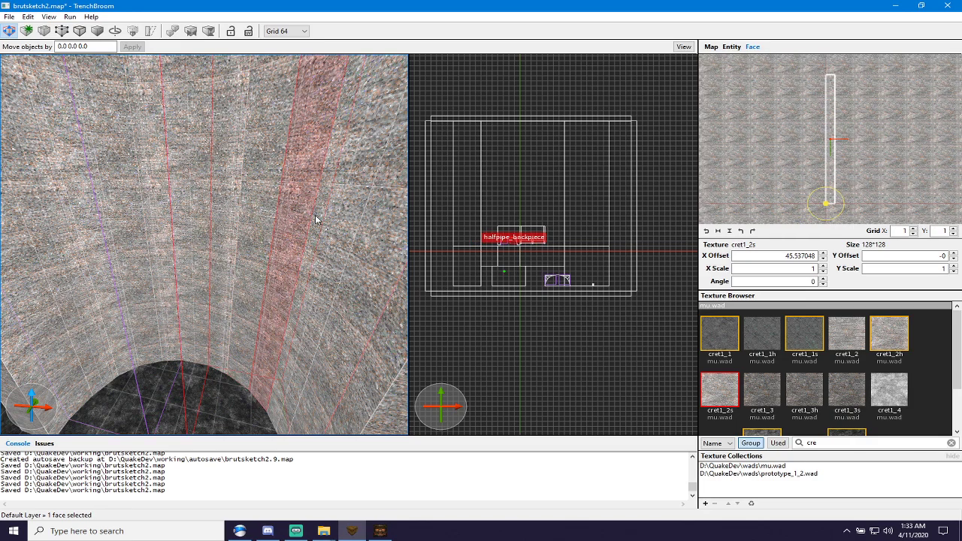
alt+shift+click(345, 232)
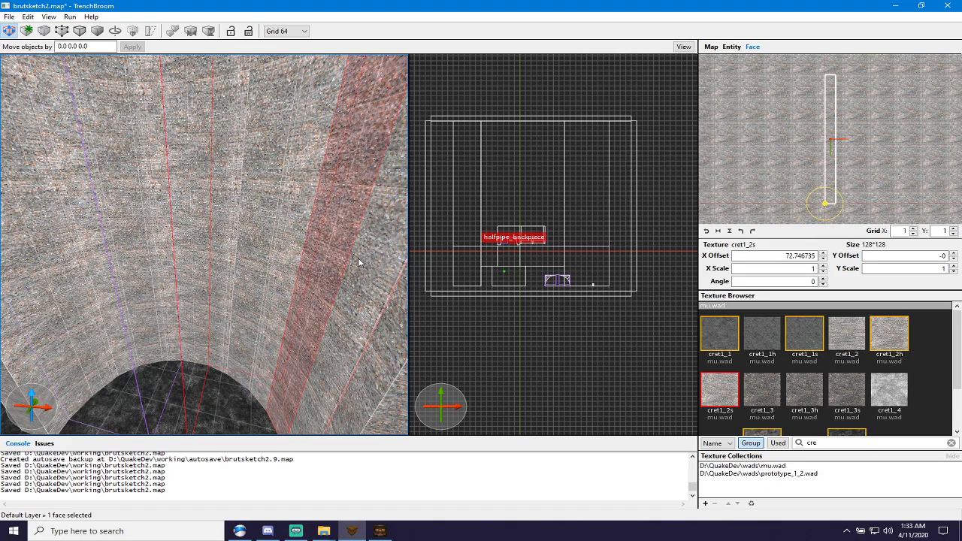
right_drag(357, 258, 381, 254)
alt+shift+click(280, 241)
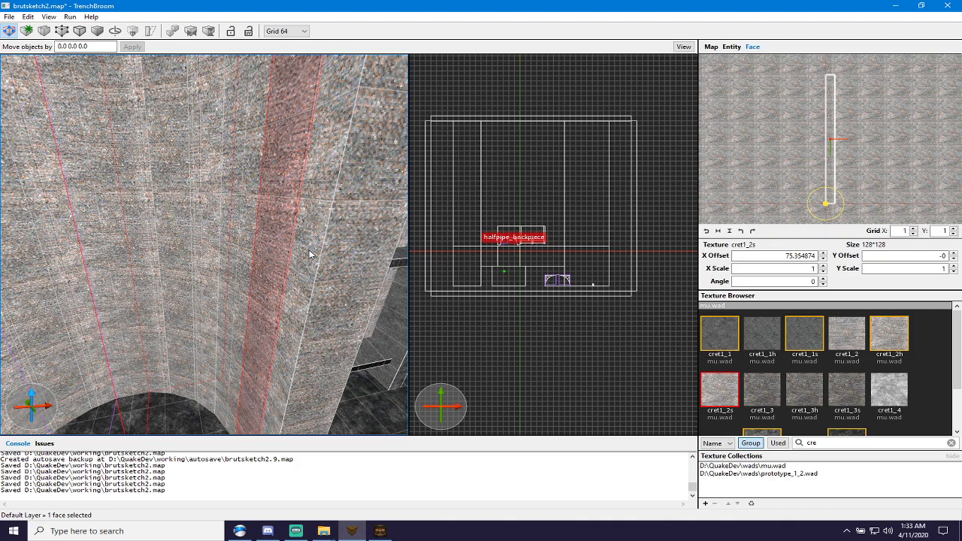
alt+shift+click(311, 255)
key(s)
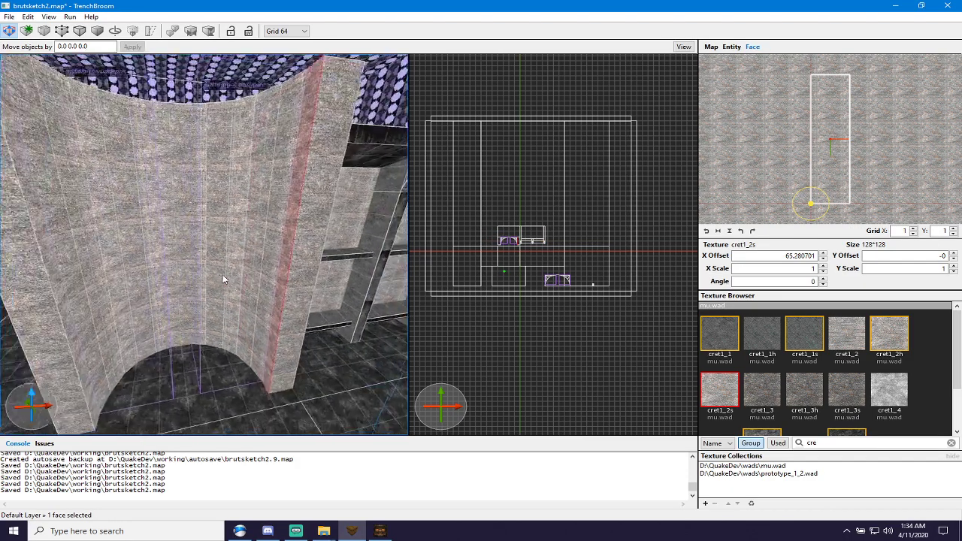
Carry the cret1_2s texture and alignment around the half-pipe's arm onto its narrow front face.
right_drag(223, 280, 254, 266)
key(w)
alt+shift+click(185, 268)
alt+click(163, 269)
key(a)
key(s)
alt+shift+click(238, 257)
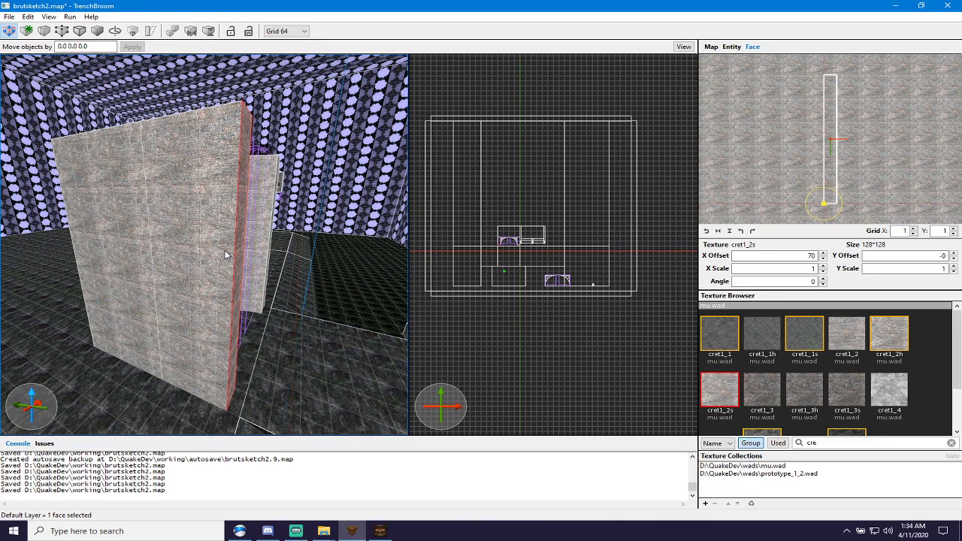
Copy the cret1_2s alignment from the arm's outer side face onto the adjoining side face of the wall block behind.
shift+click(166, 246)
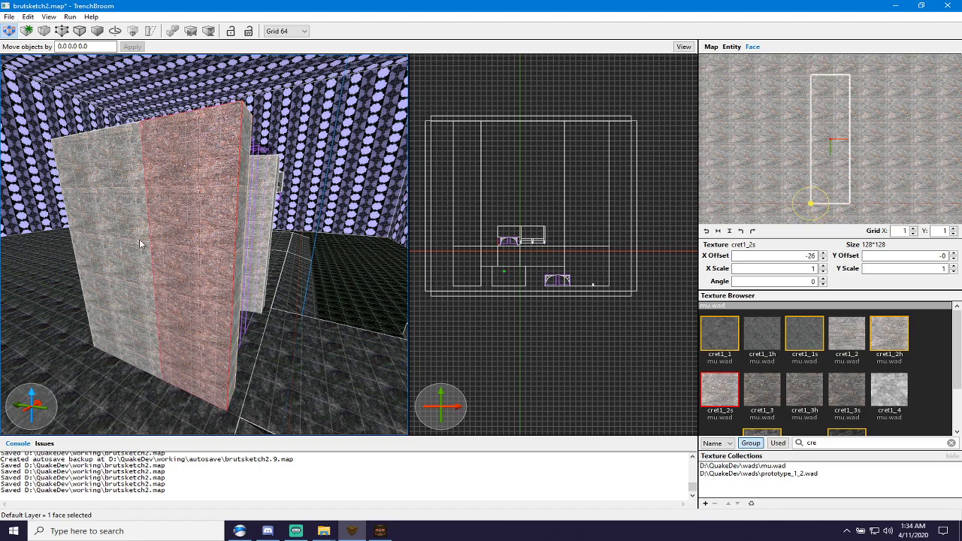
alt+click(139, 241)
key(d)
mouse_move(153, 240)
right_down()
mouse_move(107, 236)
mouse_move(126, 287)
mouse_move(121, 240)
mouse_move(235, 342)
mouse_move(211, 325)
mouse_move(243, 329)
mouse_move(297, 300)
mouse_move(272, 290)
mouse_move(94, 283)
mouse_move(114, 300)
mouse_move(122, 270)
mouse_move(160, 279)
right_up()
key(w)
alt+shift+click(65, 260)
key(s)
Clear the face selection, check the half-pipe's curved texturing and save the map.
key(Escape)
key(w)
key(s)
key(w)
key(a)
key(w)
key(s)
key(ctrl+s)
key(w)
key(s)
key(w)
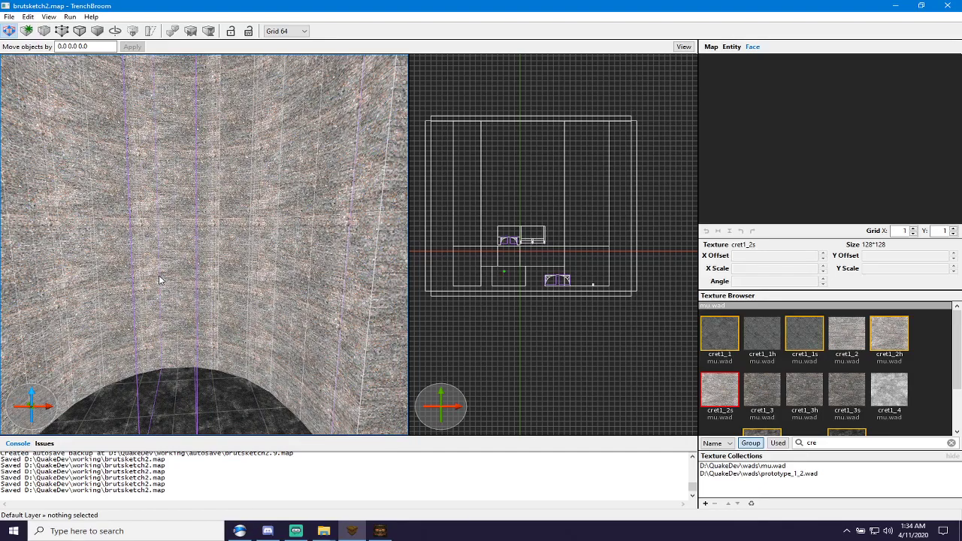
key(ctrl+s)
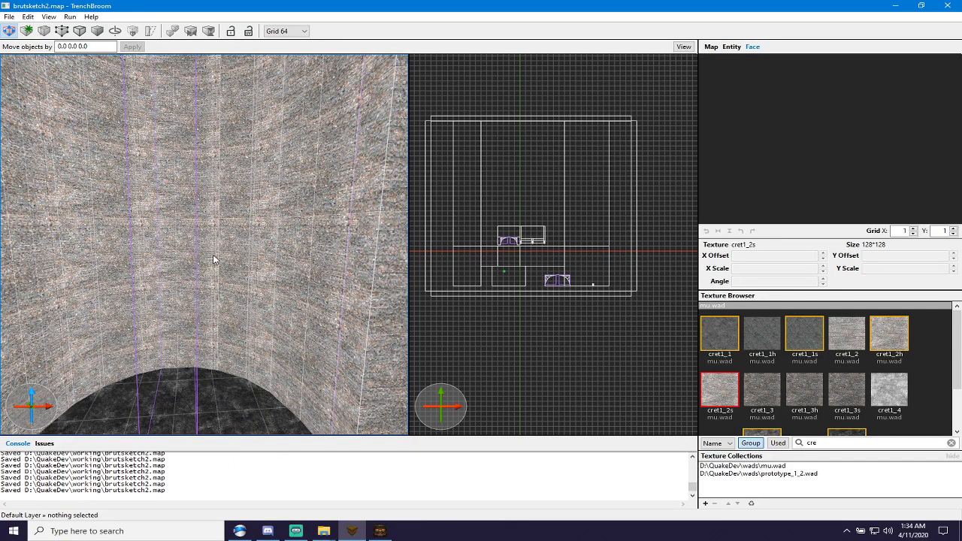
Split the wall block behind the half-pipe horizontally at heights 640 and 512, keeping all three pieces.
scroll(197, 247, up, 2)
click(197, 250)
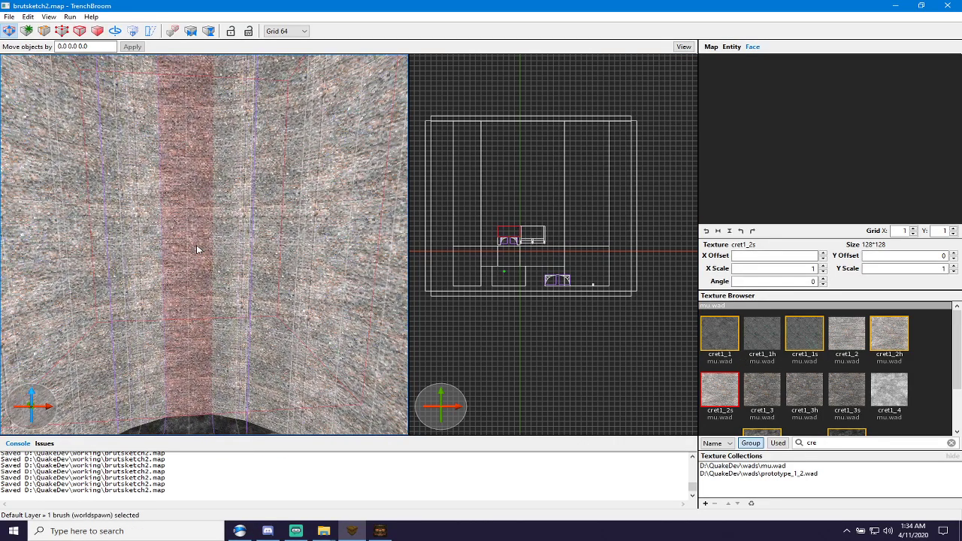
scroll(197, 249, down, 3)
scroll(209, 245, up, 5)
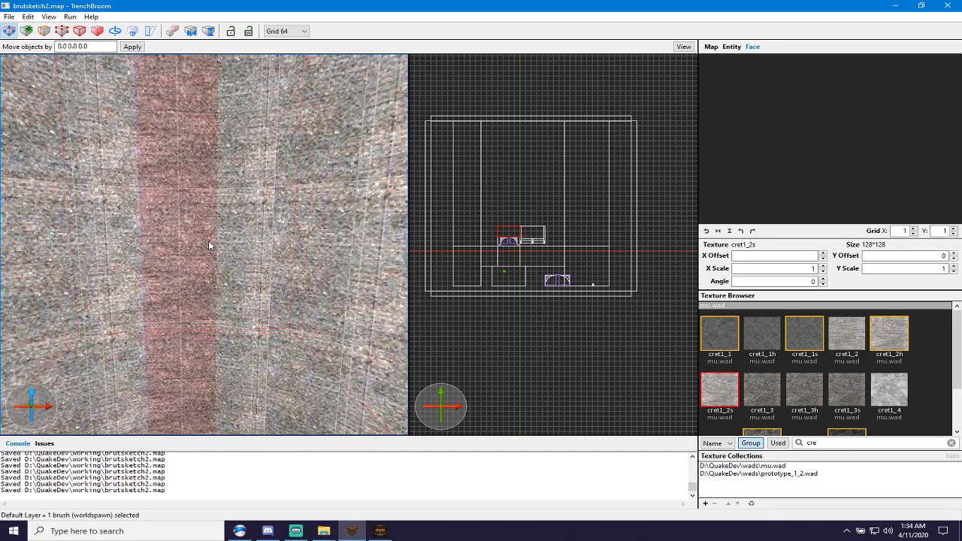
scroll(496, 222, up, 4)
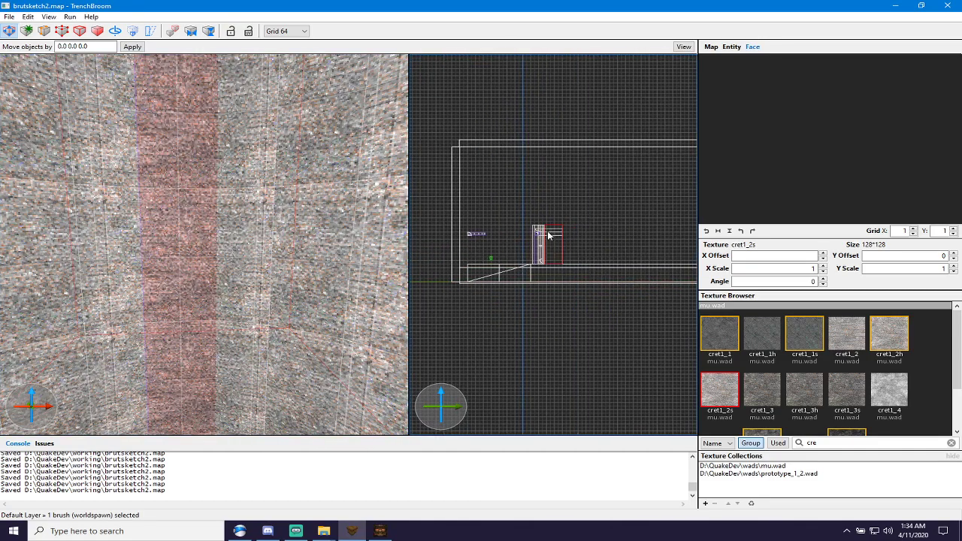
scroll(547, 248, up, 6)
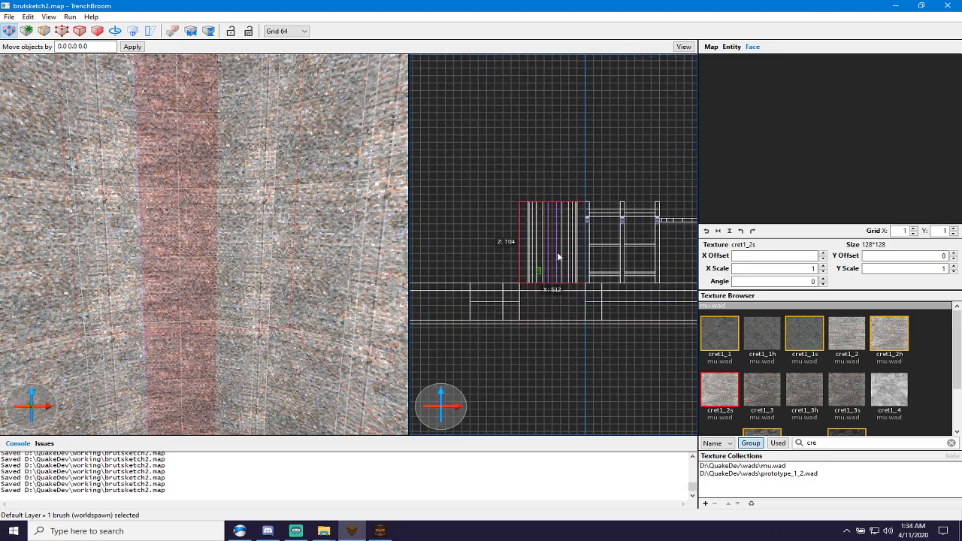
scroll(552, 262, up, 2)
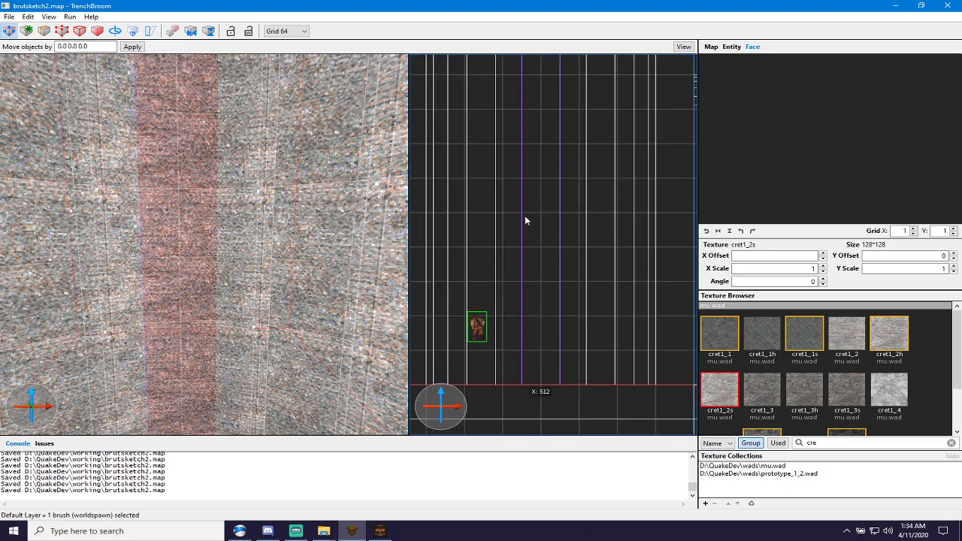
key(c)
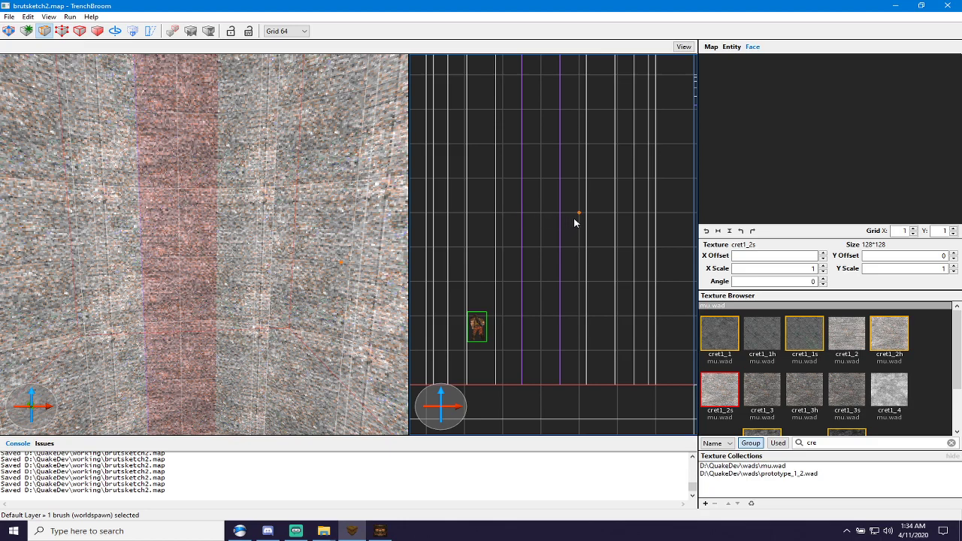
click(514, 220)
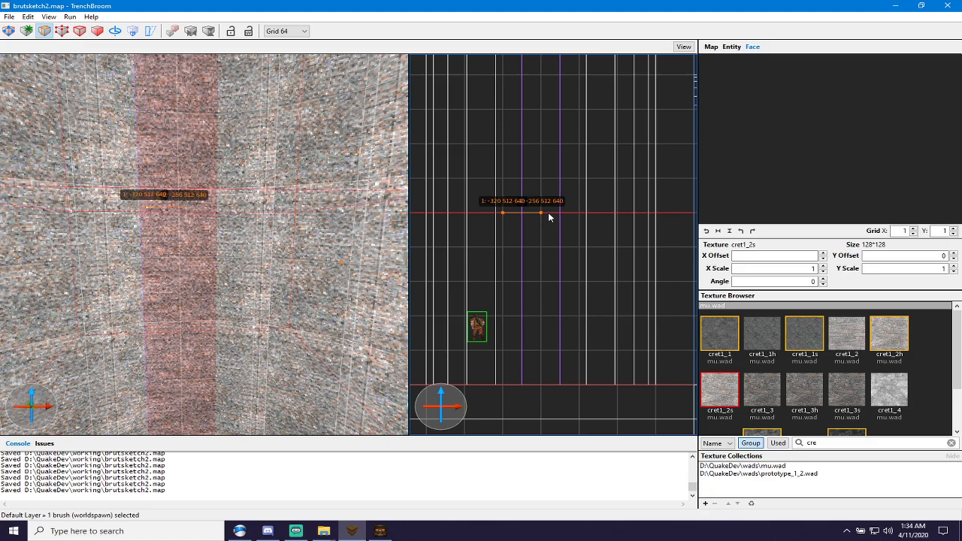
key(Return)
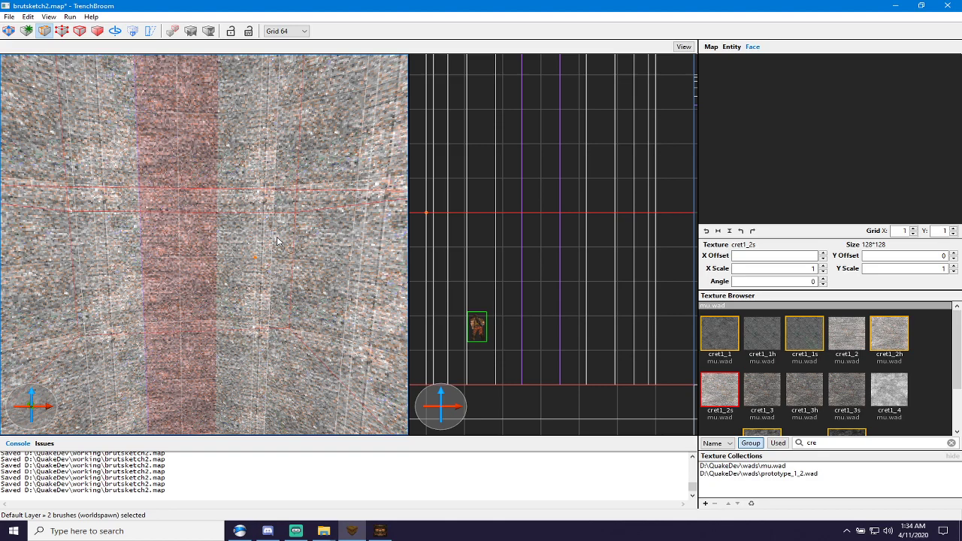
click(504, 287)
click(542, 284)
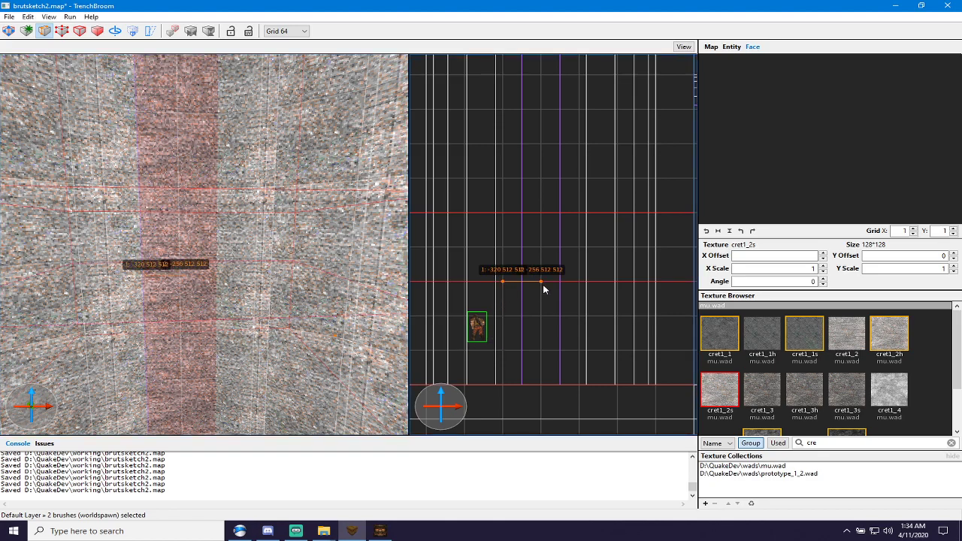
key(Escape)
key(Escape)
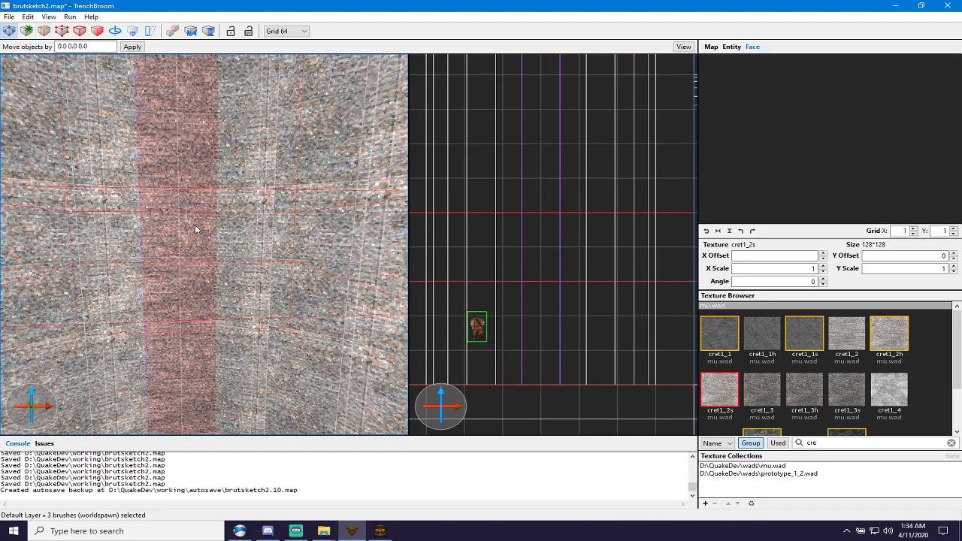
Split the middle wall piece with two vertical cuts on grid 32, starting at X -288, to isolate a 64-unit-wide centre block.
click(194, 224)
scroll(191, 220, down, 5)
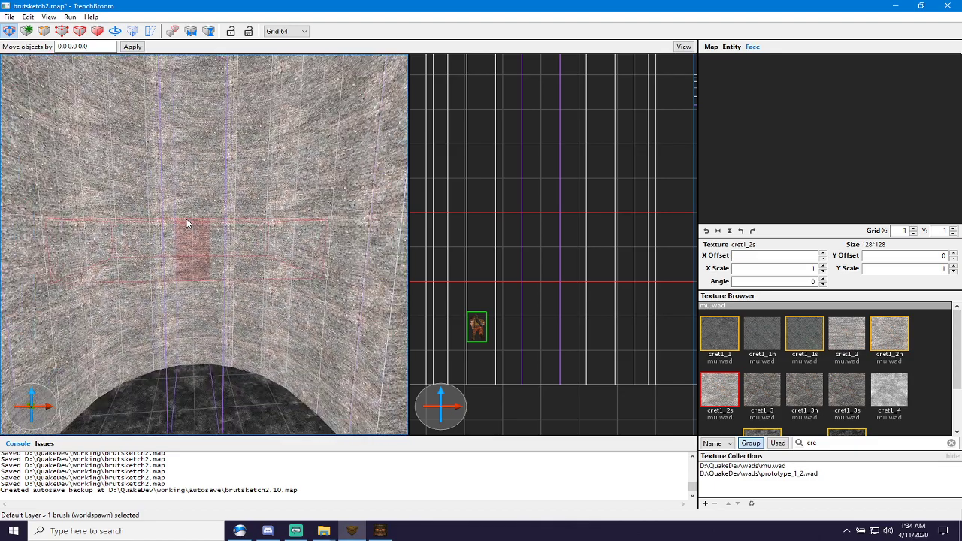
scroll(475, 187, down, 5)
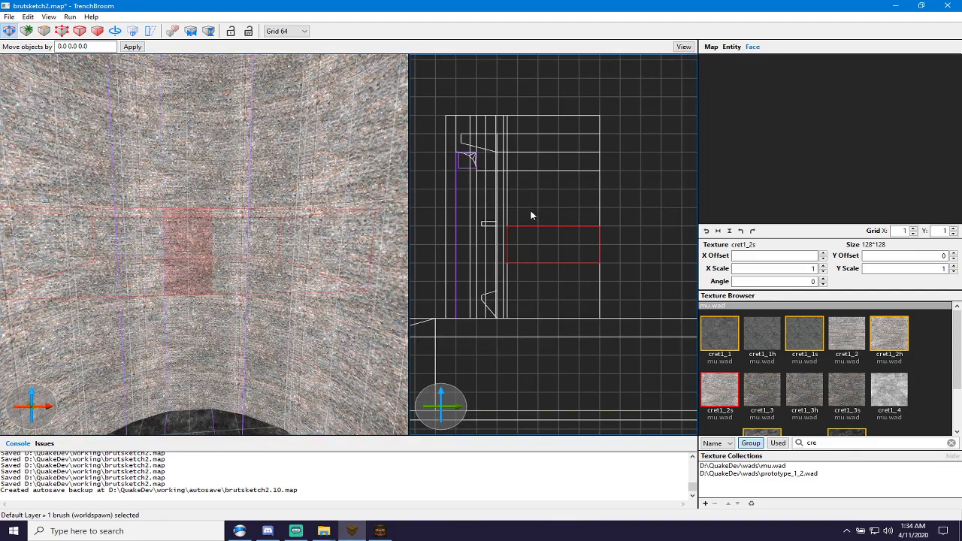
key(ctrl+Tab)
key(c)
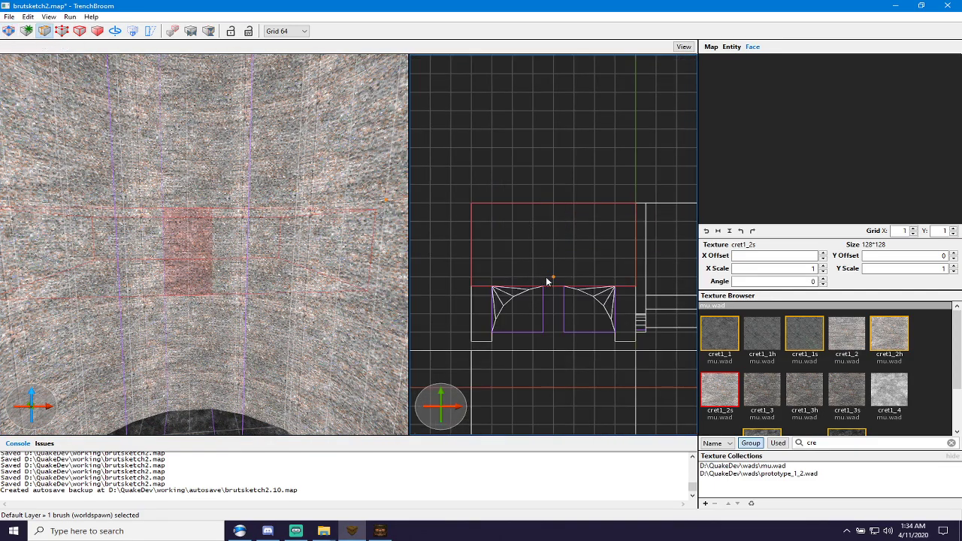
key(bracketleft)
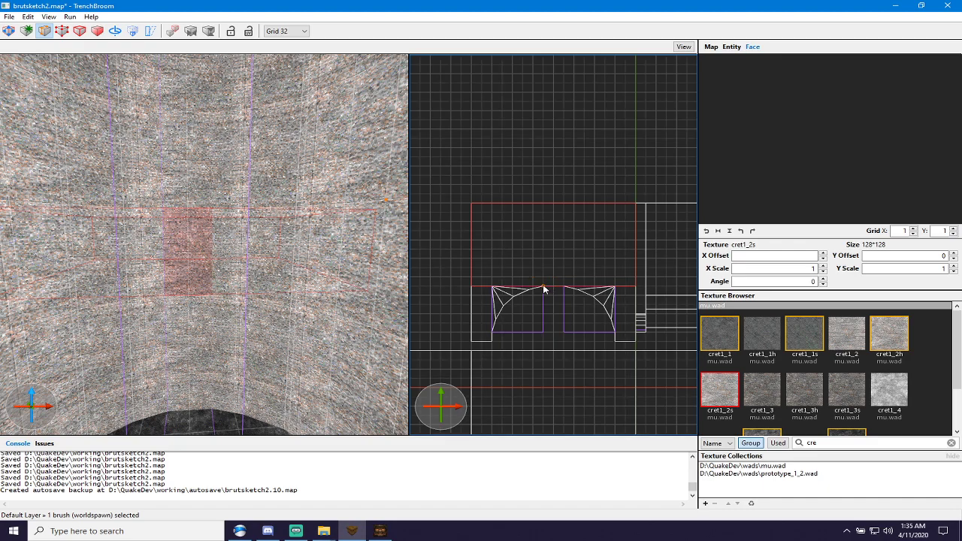
click(544, 269)
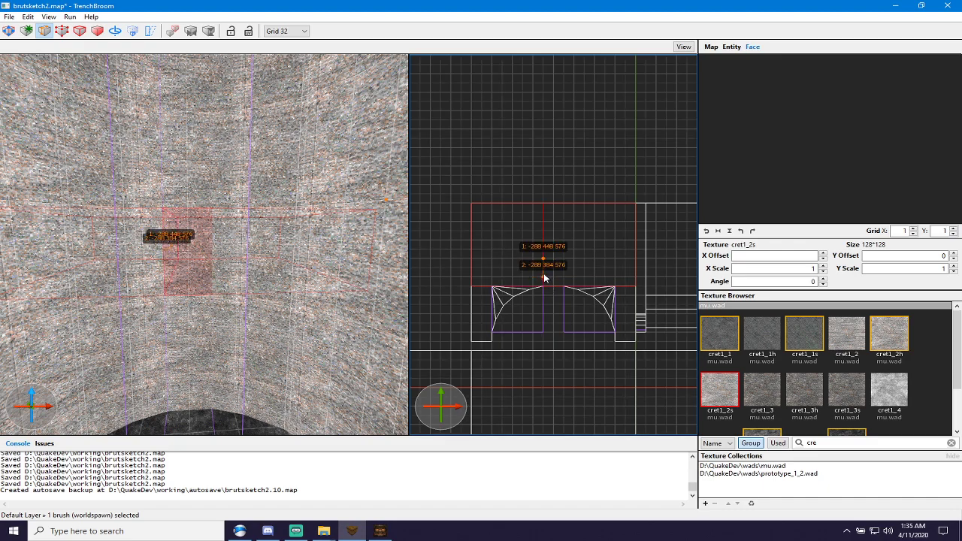
key(Return)
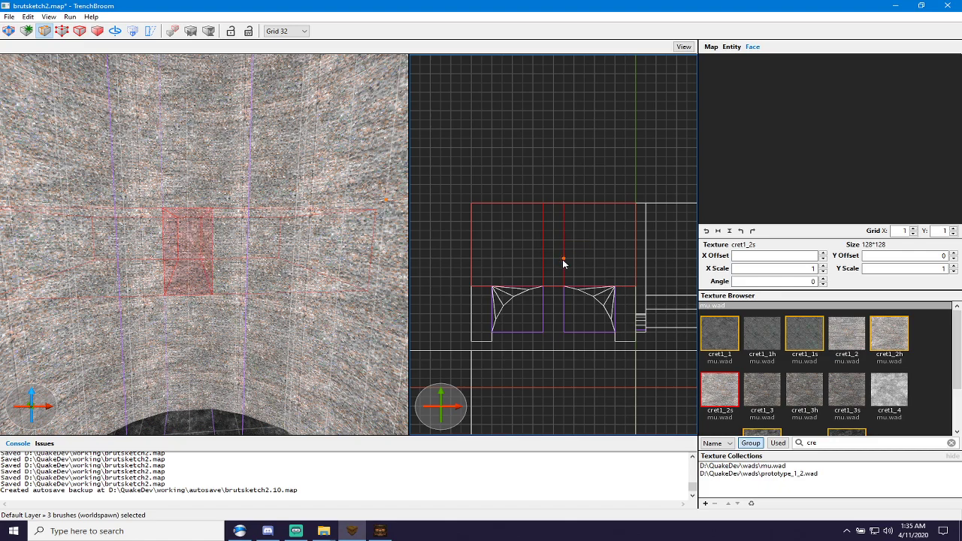
key(Escape)
key(Escape)
Delete the 64-unit-wide centre block to open a rectangular window through the wall behind the half-pipe.
click(200, 249)
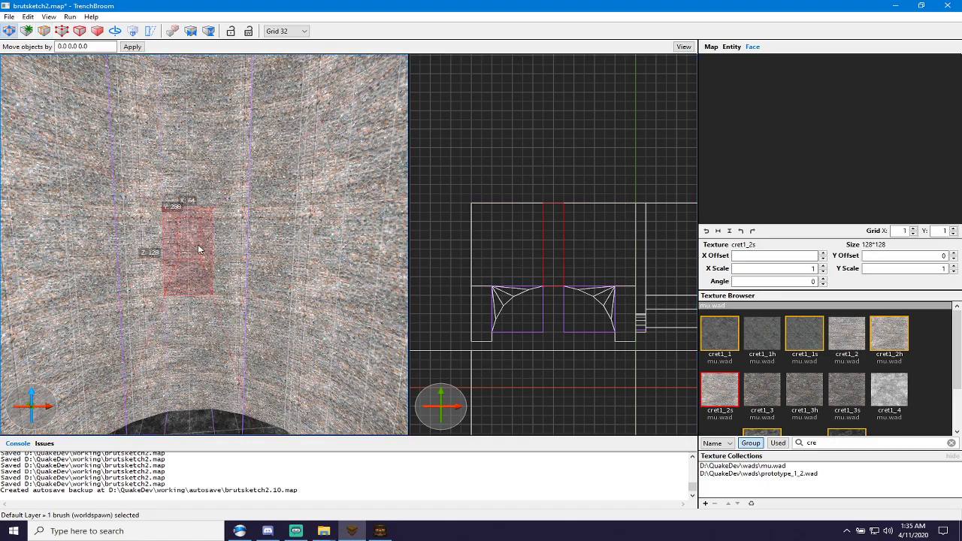
key(Delete)
scroll(200, 250, up, 10)
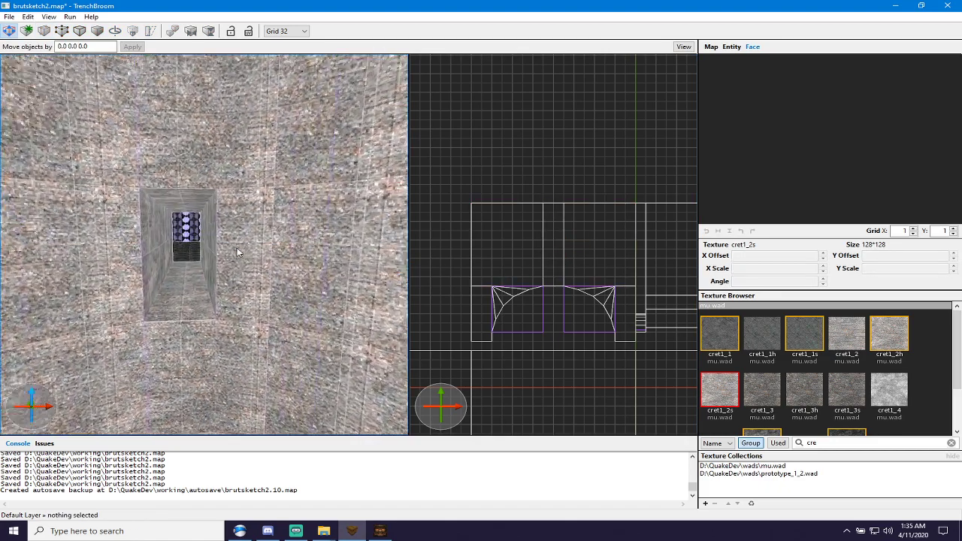
scroll(205, 253, up, 6)
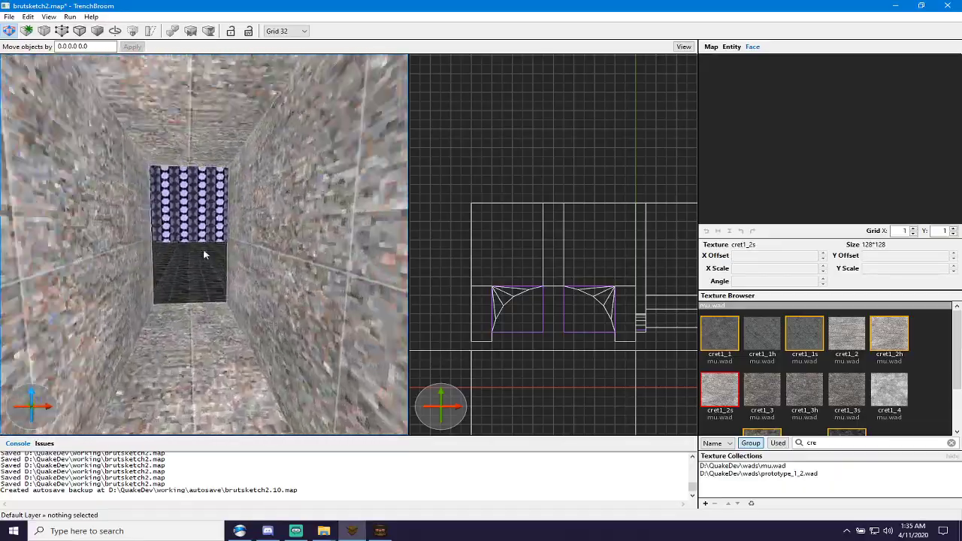
scroll(199, 252, down, 12)
scroll(198, 252, up, 5)
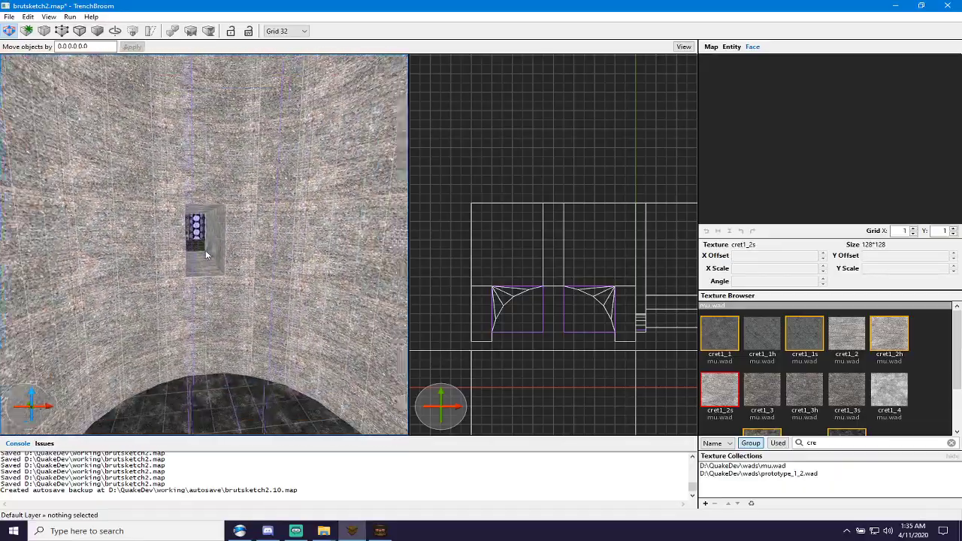
scroll(198, 251, down, 3)
Split the wall piece above the window opening vertically down its centre at X -256, keeping both halves.
right_drag(198, 252, 191, 213)
click(191, 211)
scroll(197, 226, down, 4)
scroll(214, 261, up, 3)
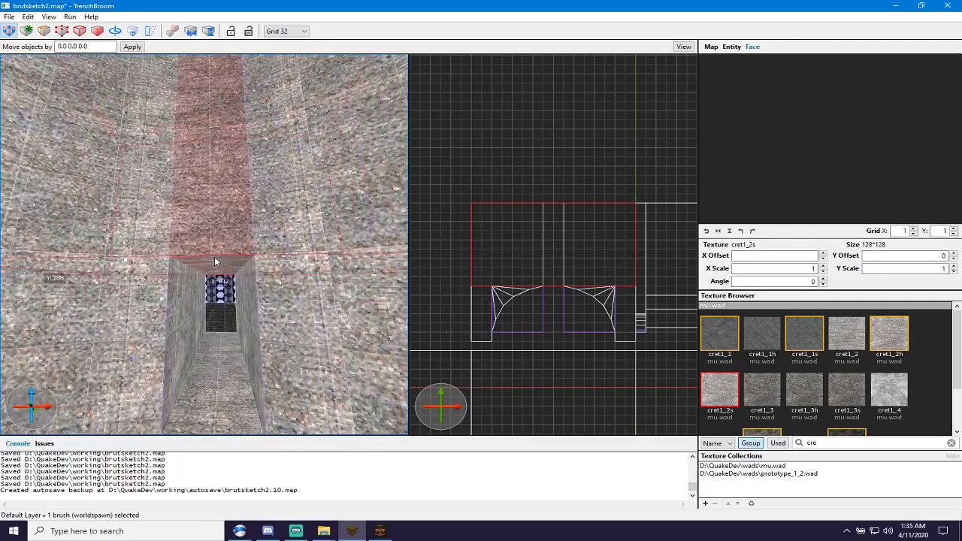
key(v)
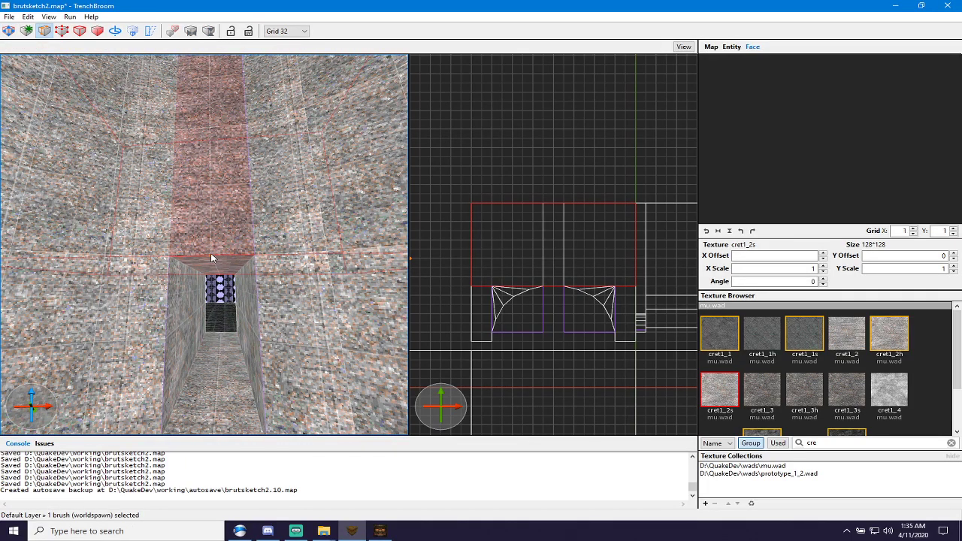
click(211, 258)
click(210, 230)
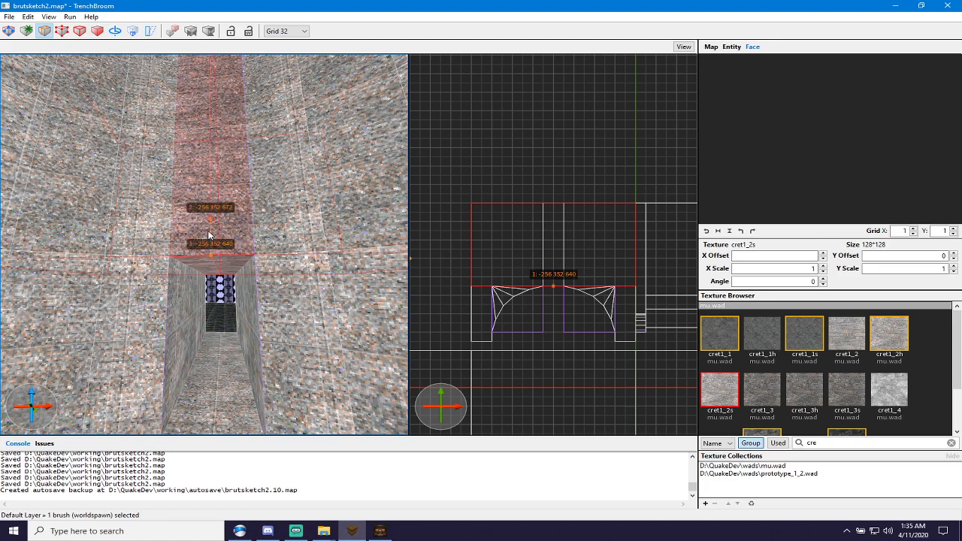
key(Return)
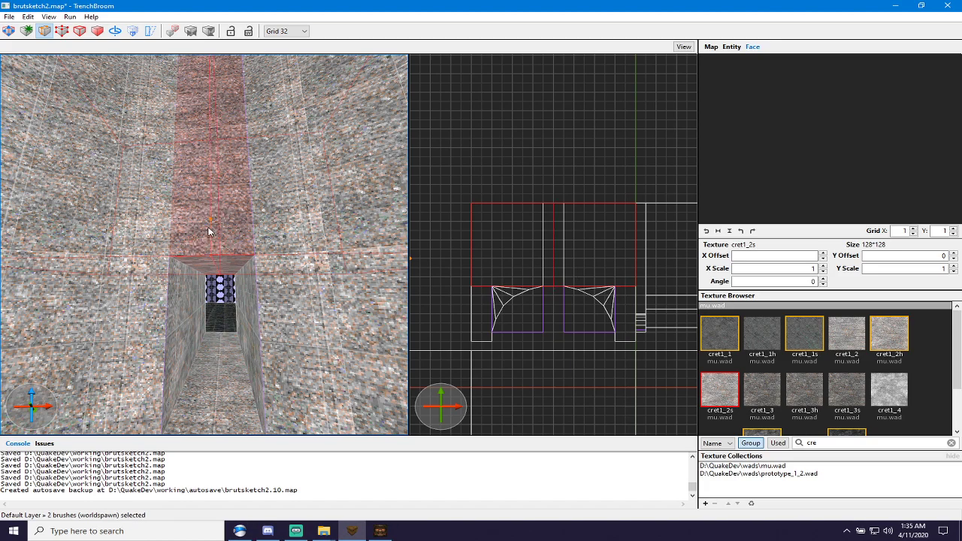
key(Escape)
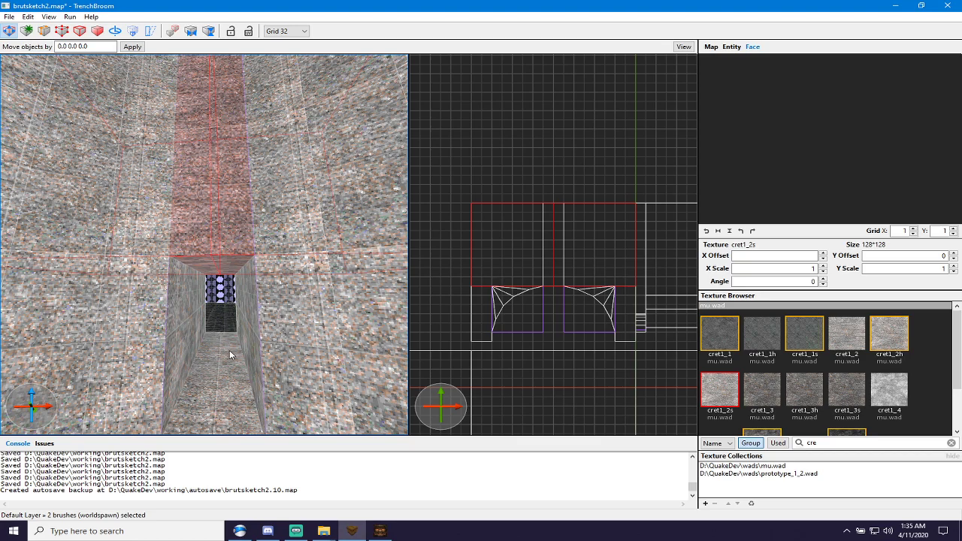
Split the wall piece below the window opening vertically down its centre at X -256, keeping both halves.
click(219, 356)
right_drag(221, 356, 229, 367)
key(c)
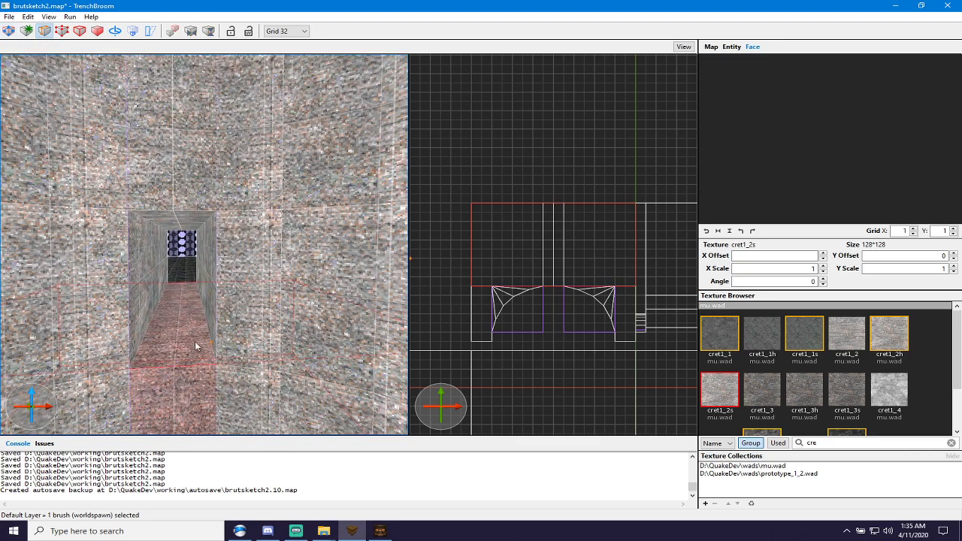
click(177, 328)
click(175, 340)
key(Return)
key(Escape)
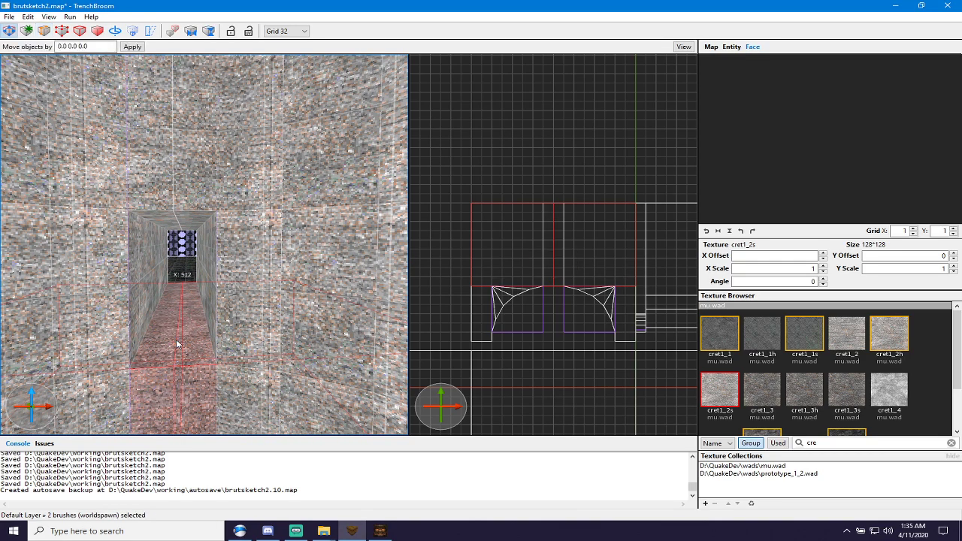
scroll(190, 318, down, 2)
mouse_move(190, 317)
right_down()
mouse_move(193, 337)
mouse_move(189, 321)
right_up()
scroll(191, 336, up, 3)
scroll(190, 323, down, 3)
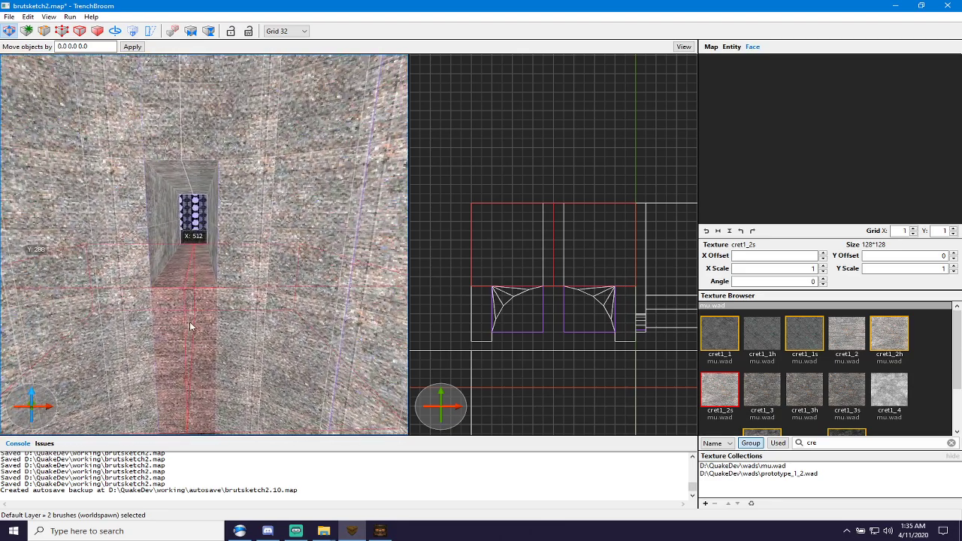
key(Escape)
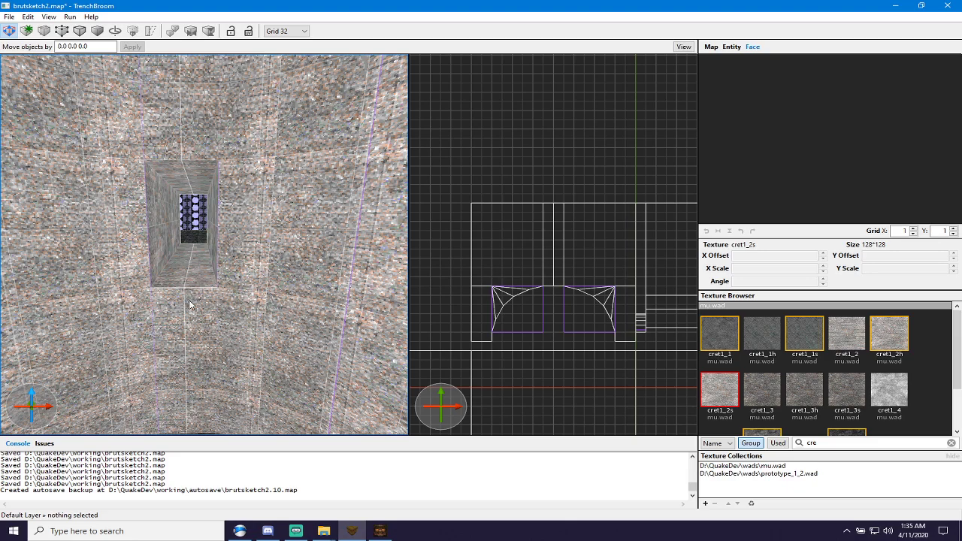
Split the two wall pieces above the window vertically at X -224 and X -288, in line with the opening's sides, keeping all pieces.
right_drag(190, 305, 185, 279)
click(171, 193)
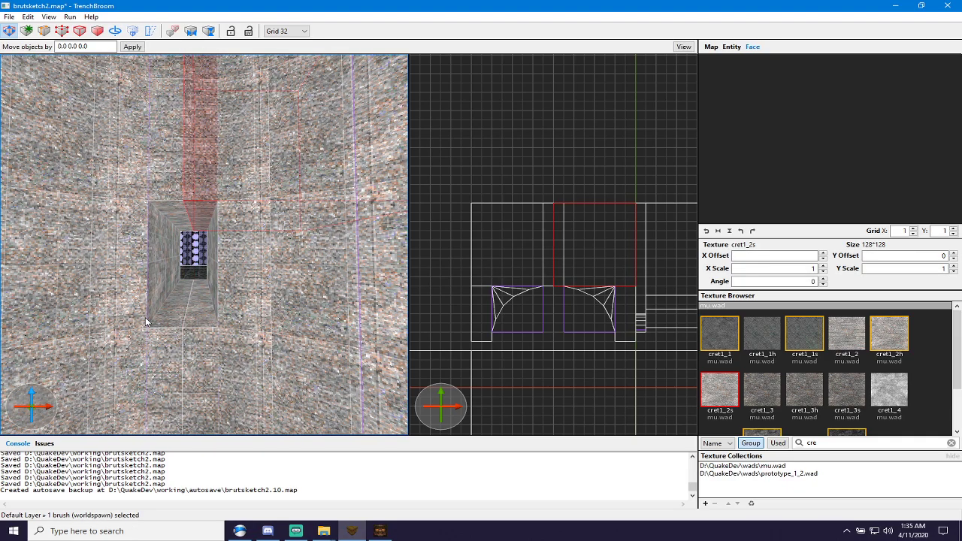
click(171, 178)
ctrl+click(191, 185)
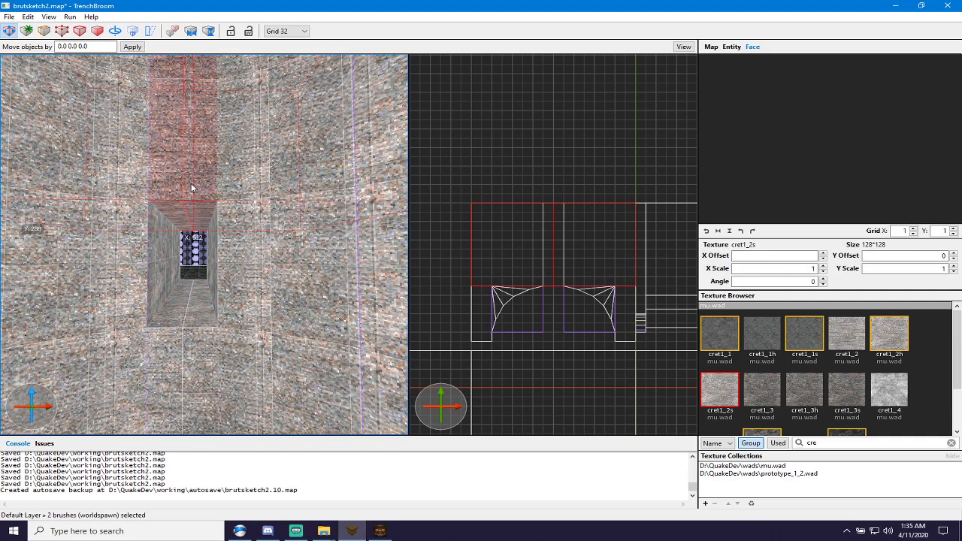
key(ctrl+Tab)
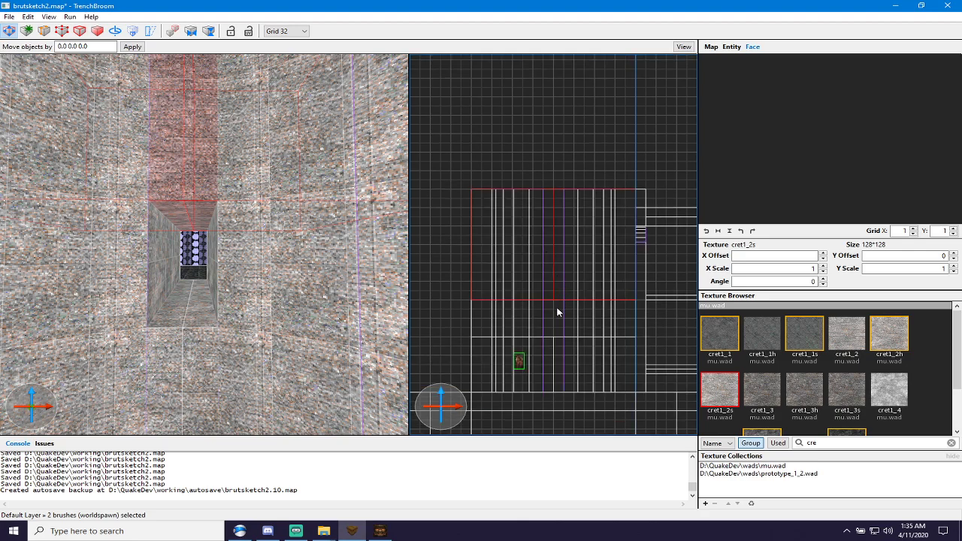
scroll(557, 314, up, 3)
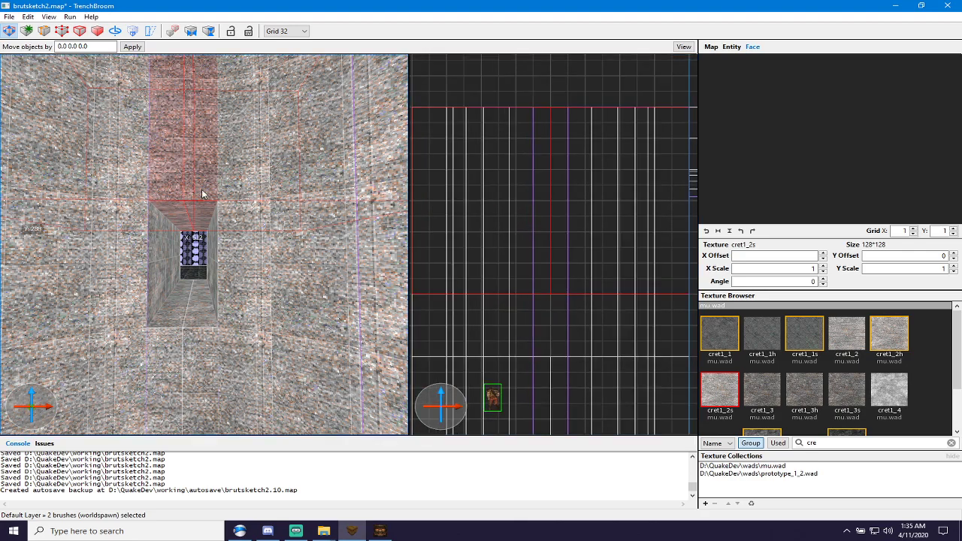
key(c)
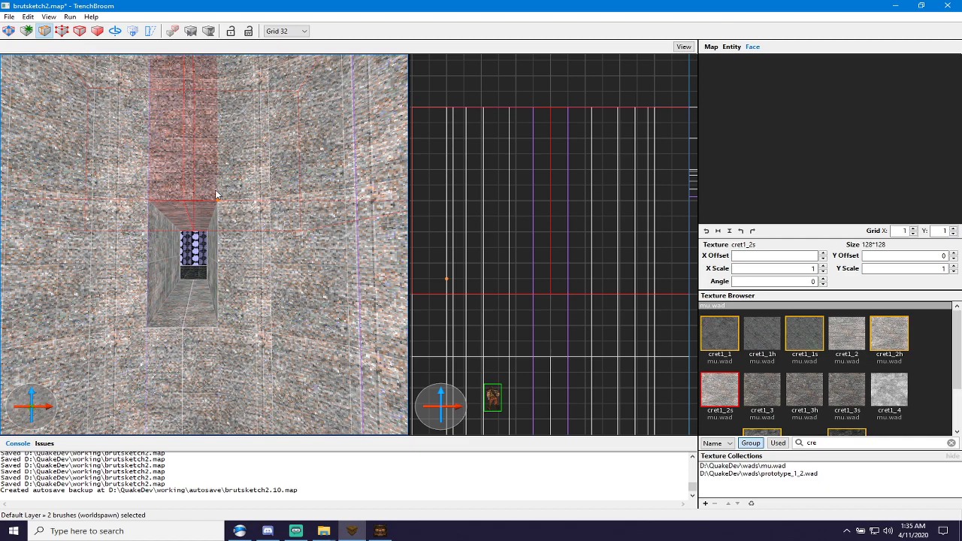
click(216, 198)
click(217, 171)
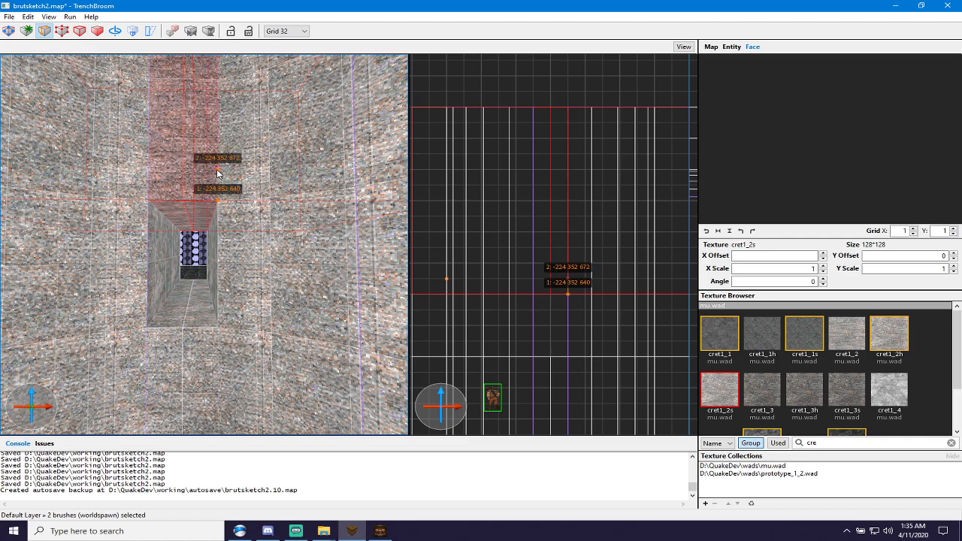
key(Return)
click(146, 199)
click(147, 172)
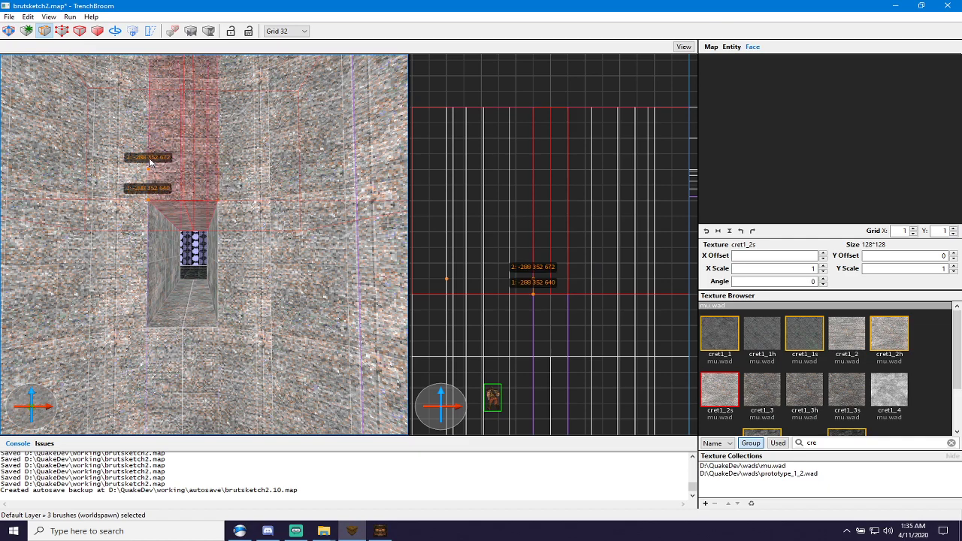
key(Return)
click(148, 328)
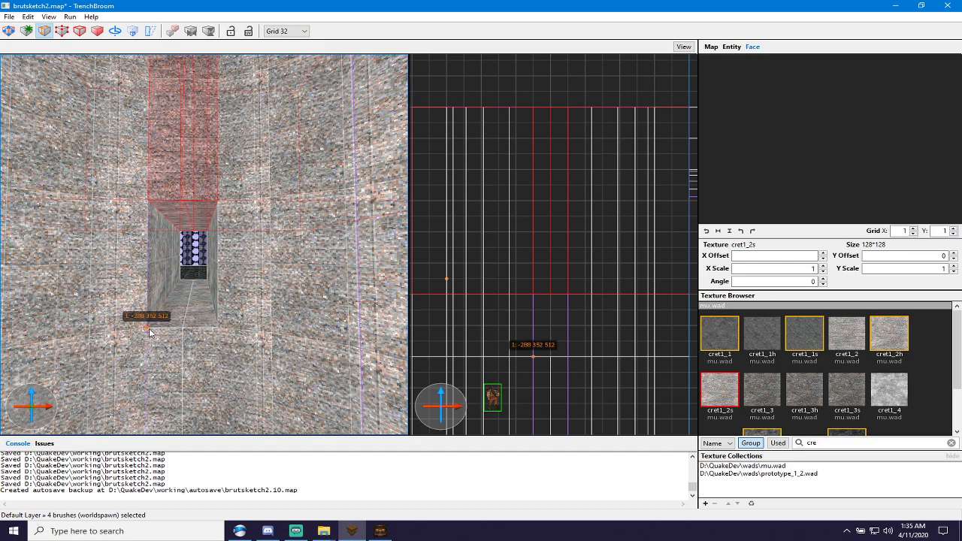
key(Escape)
key(Escape)
Split the two wall pieces below the window vertically at X -224 and X -288, keeping all pieces.
click(165, 343)
ctrl+click(193, 351)
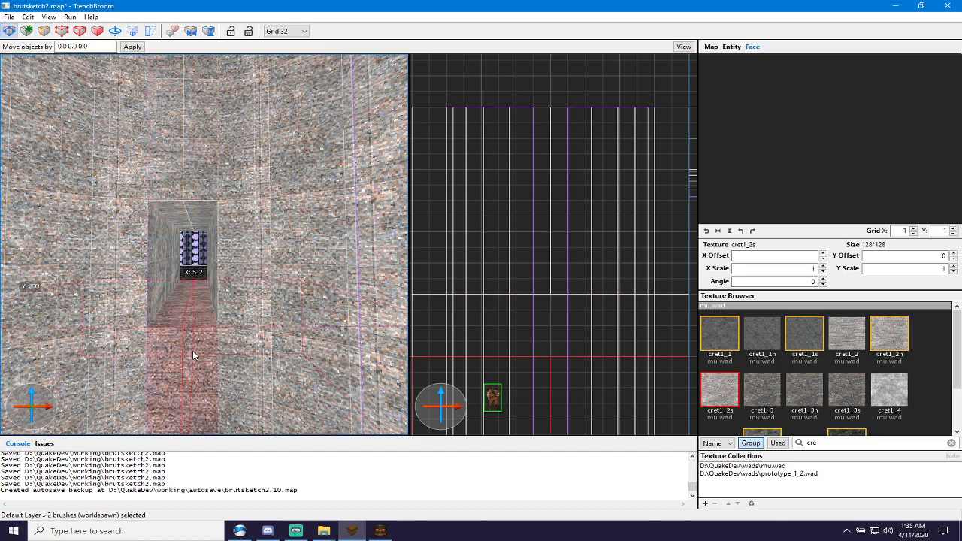
key(c)
click(147, 328)
click(140, 358)
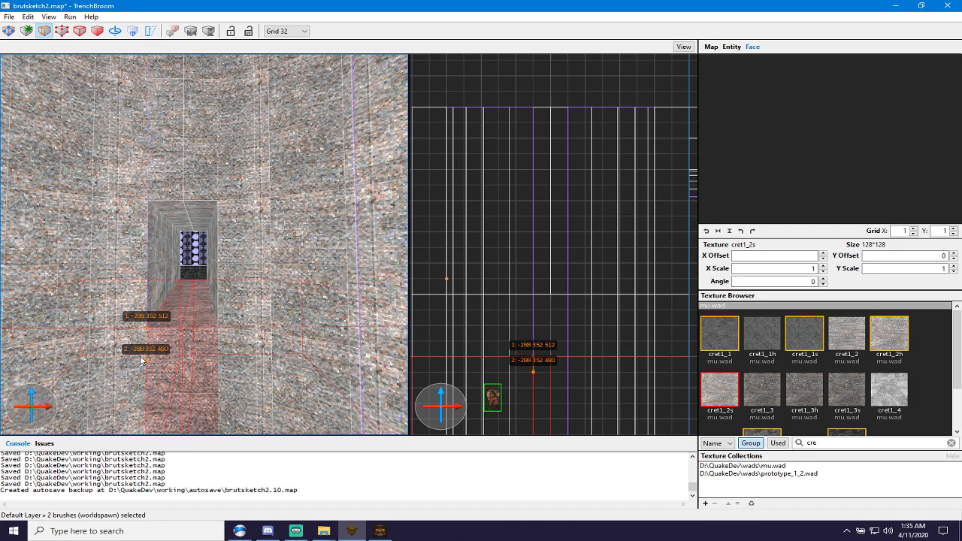
key(Return)
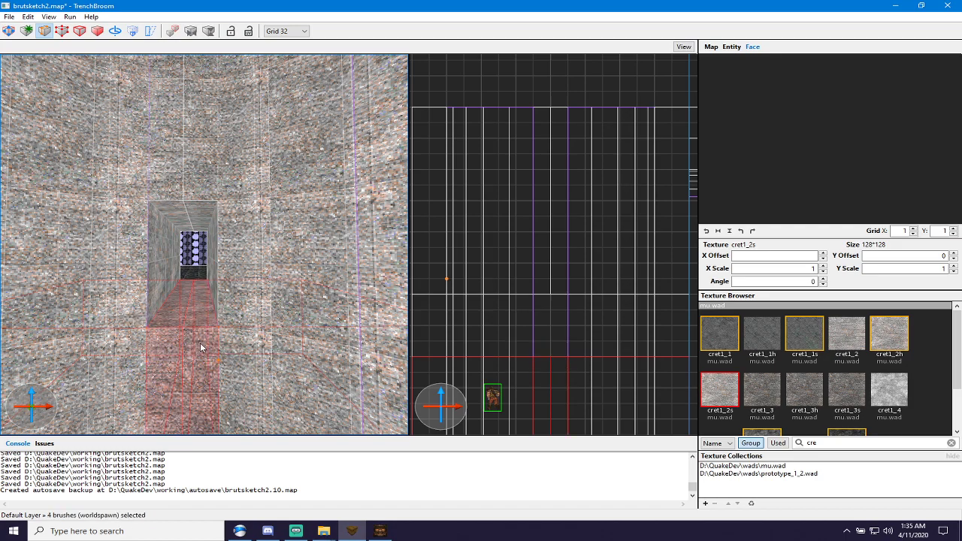
key(Escape)
Move the centre edges of the four pieces above and below the window 32 units outward to give the opening pointed ends.
click(187, 333)
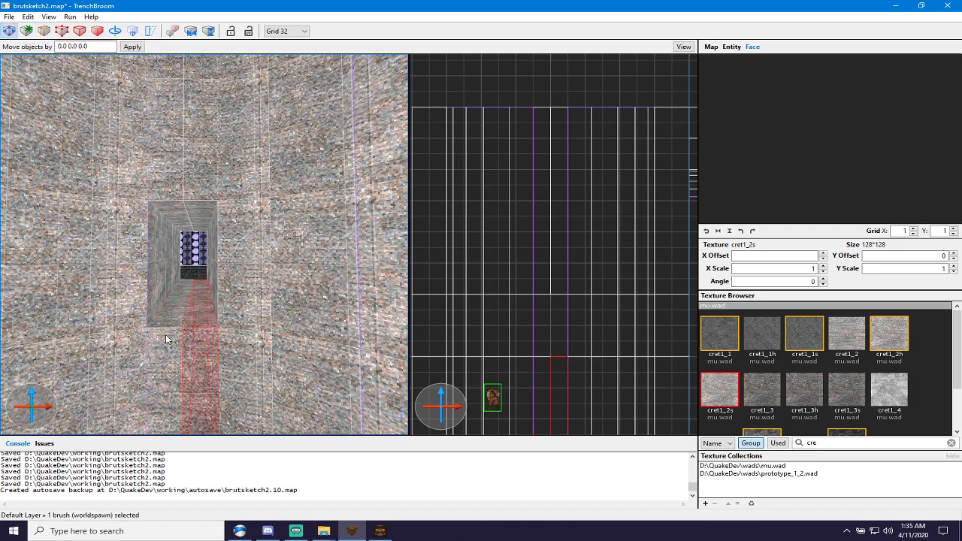
ctrl+click(165, 334)
ctrl+click(158, 193)
ctrl+click(200, 192)
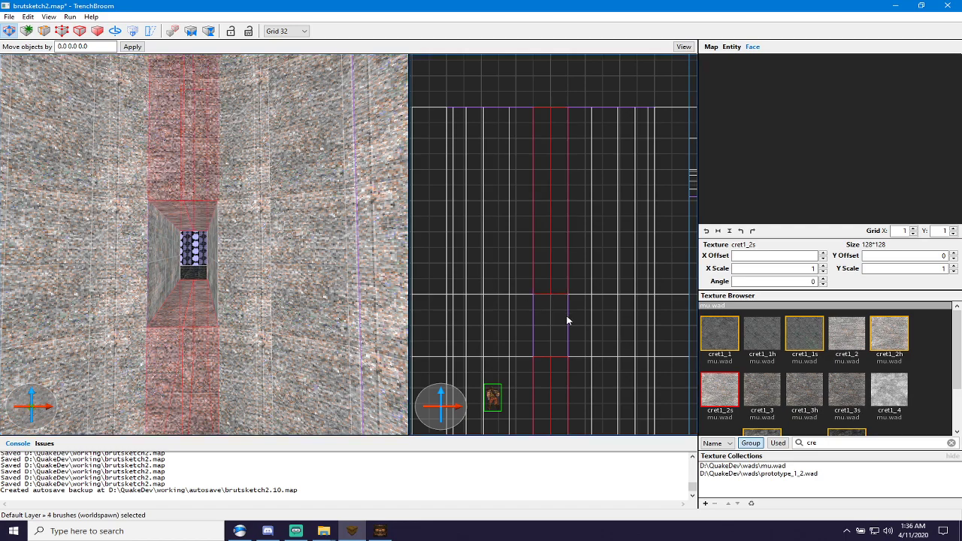
key(e)
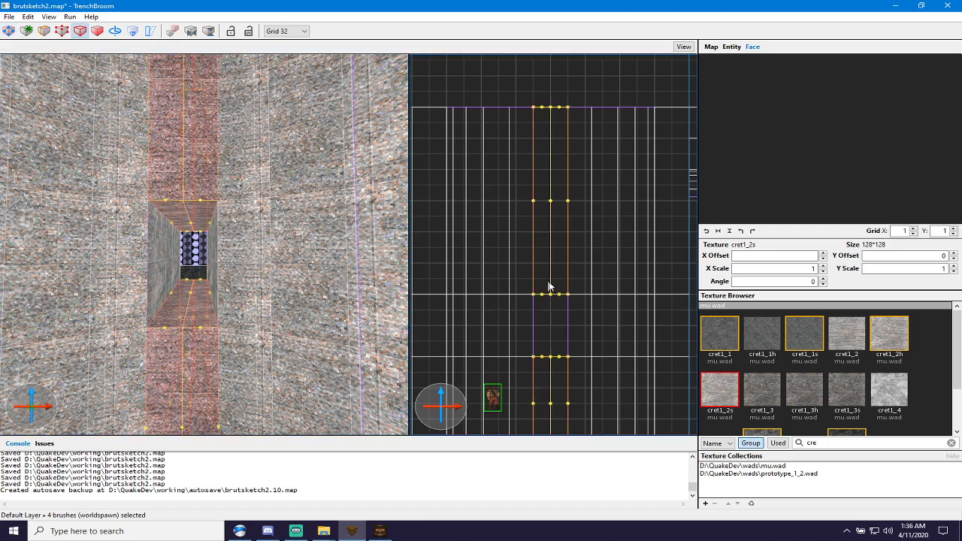
drag(555, 290, 556, 277)
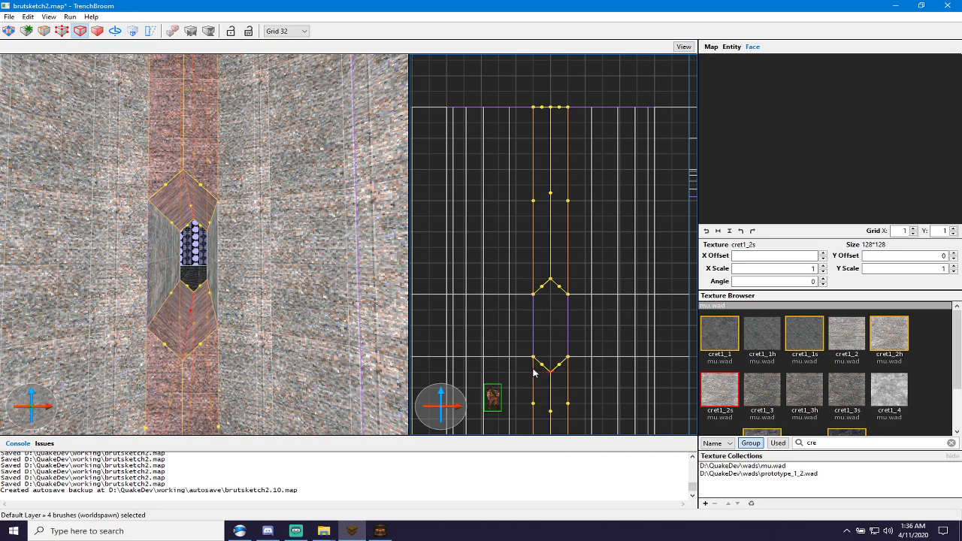
key(Escape)
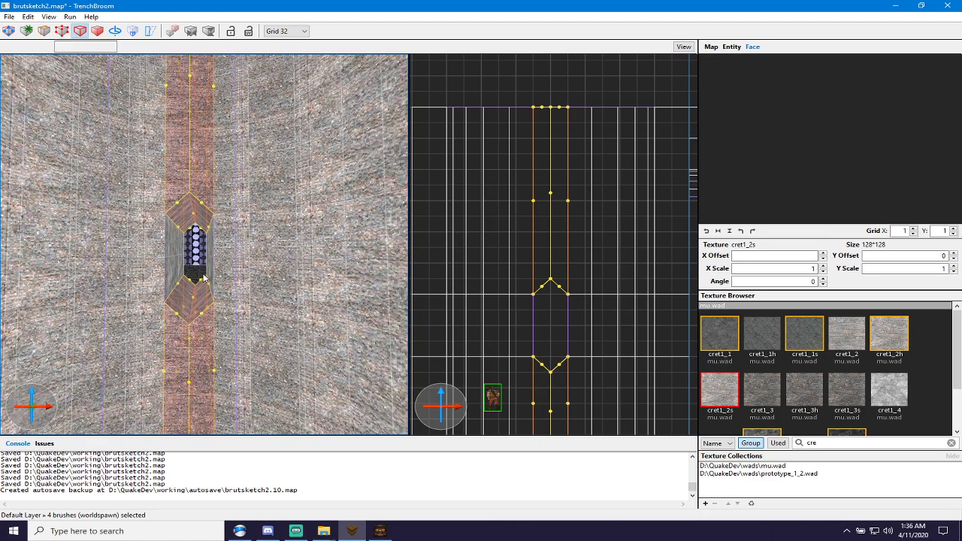
key(Escape)
Align the cret1_2s texture on the window's left inner side with the adjoining half-pipe back-piece face.
scroll(189, 266, down, 5)
right_drag(188, 266, 200, 270)
scroll(200, 270, up, 5)
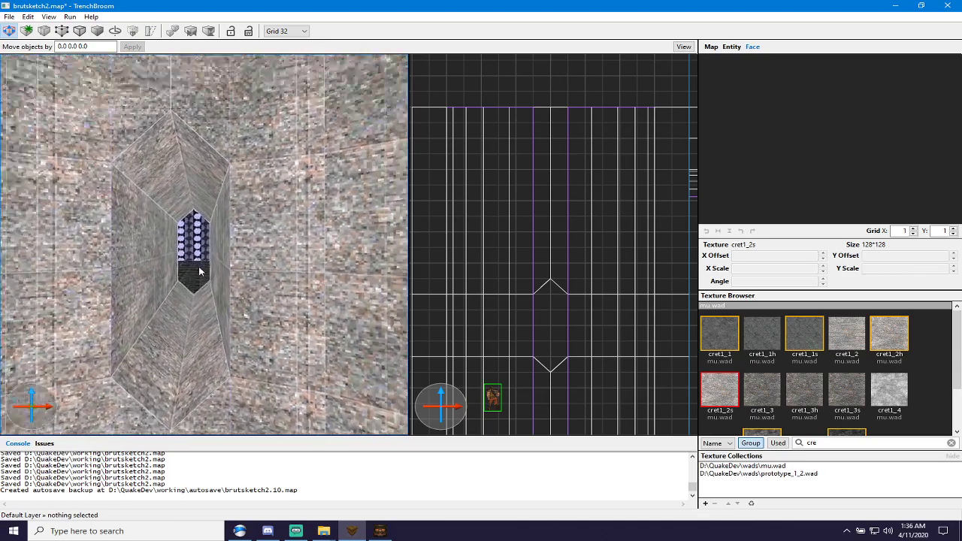
scroll(200, 270, down, 4)
shift+click(148, 254)
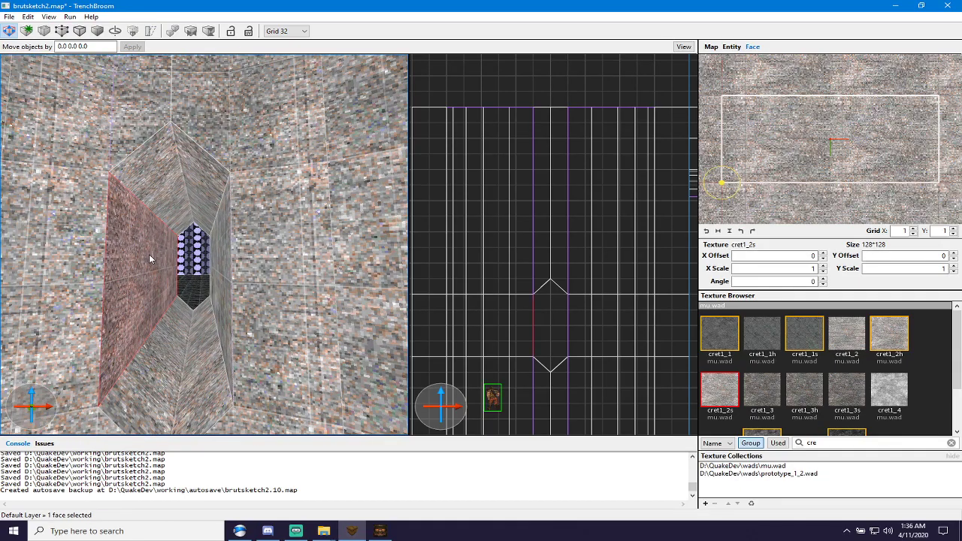
shift+click(74, 244)
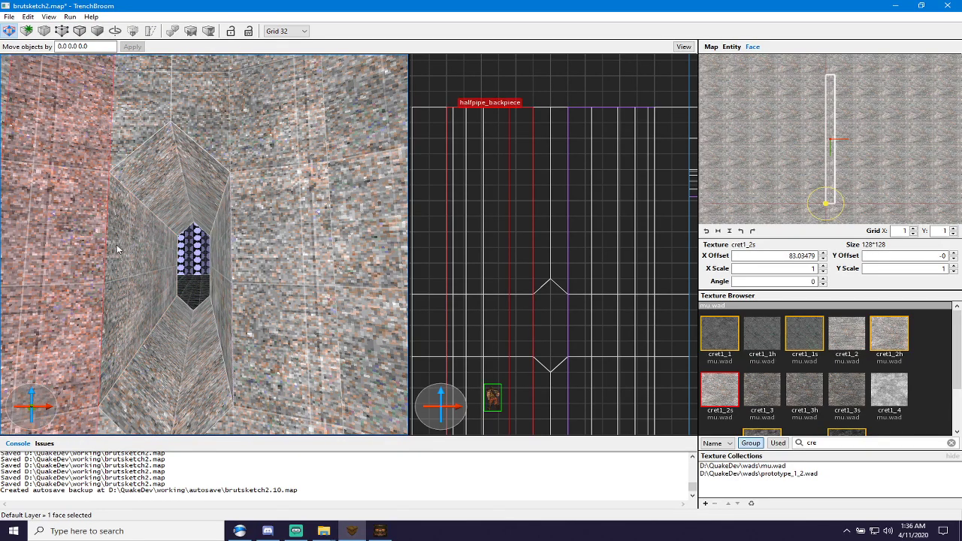
alt+shift+click(112, 248)
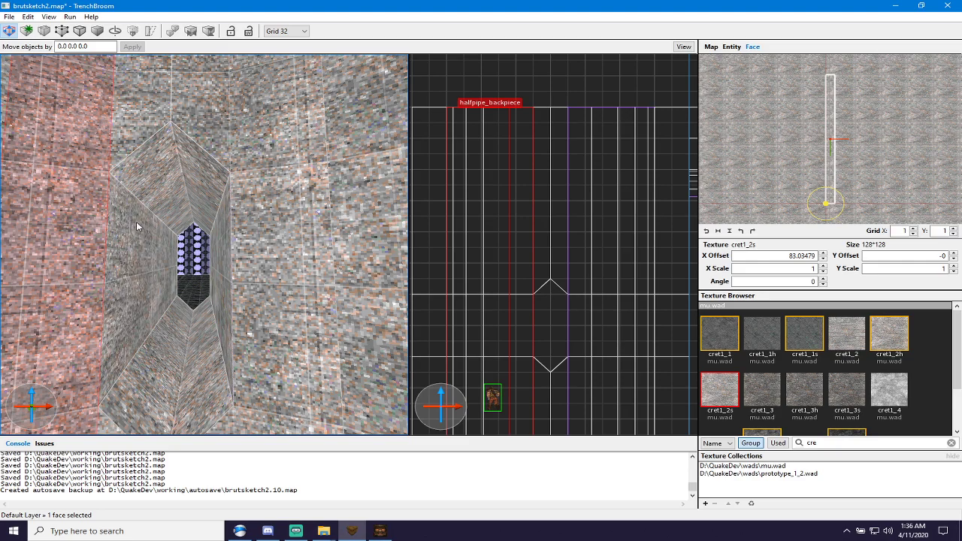
shift+click(127, 216)
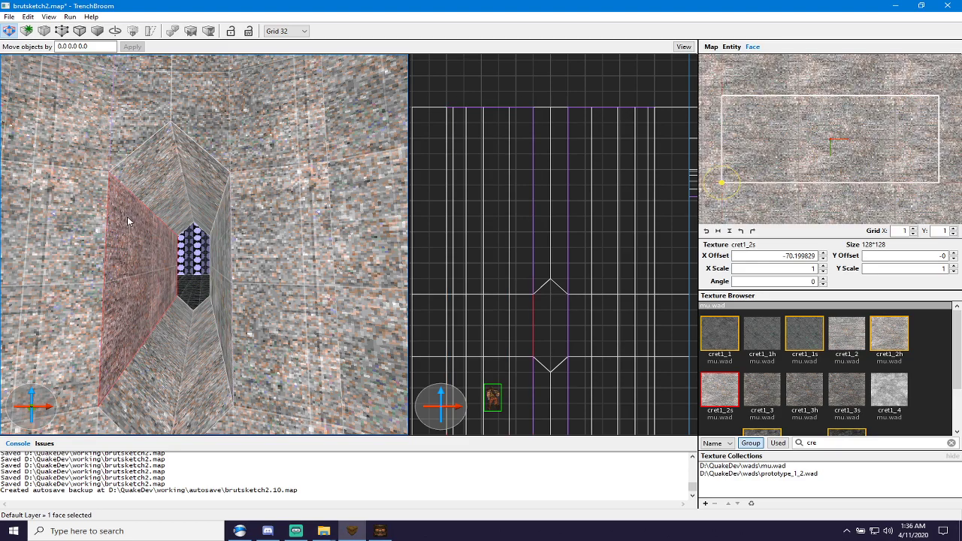
Continue the aligned cret1_2s texture around the window's remaining inner faces and save the map.
shift+click(158, 175)
alt+shift+click(207, 176)
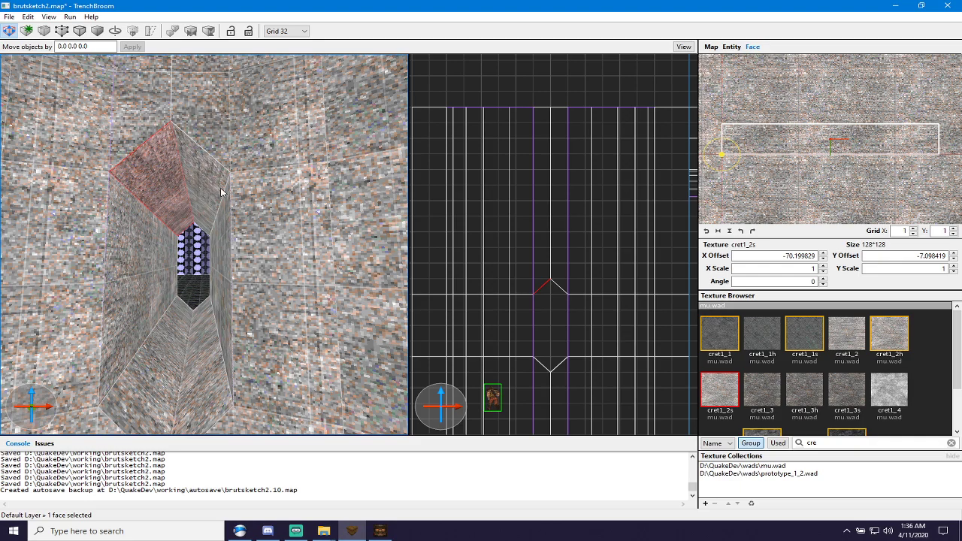
shift+click(221, 259)
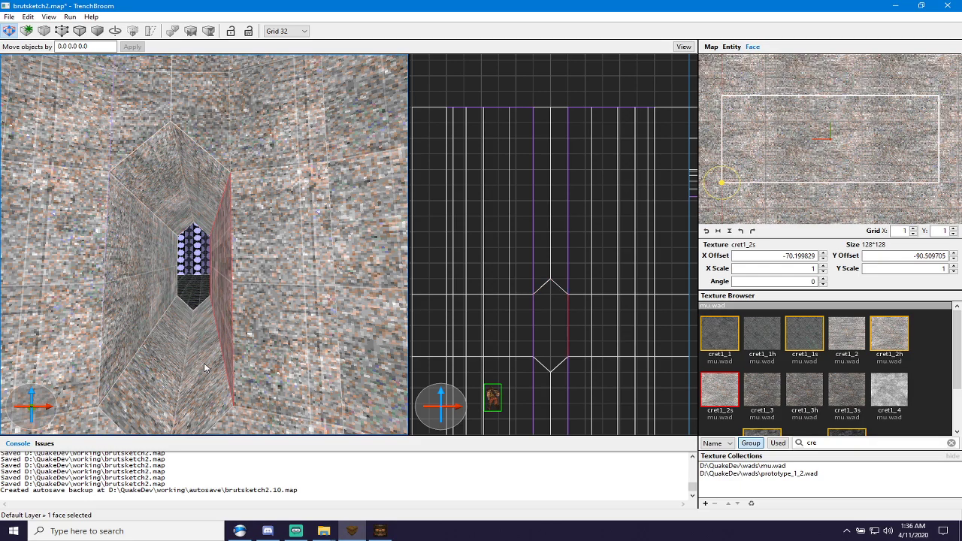
shift+click(131, 345)
shift+click(189, 383)
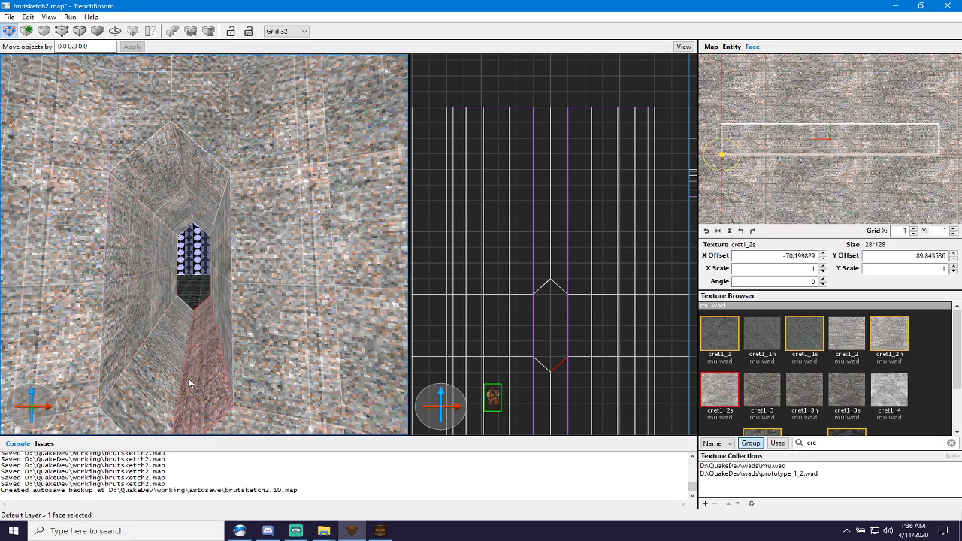
alt+click(159, 381)
key(ctrl+s)
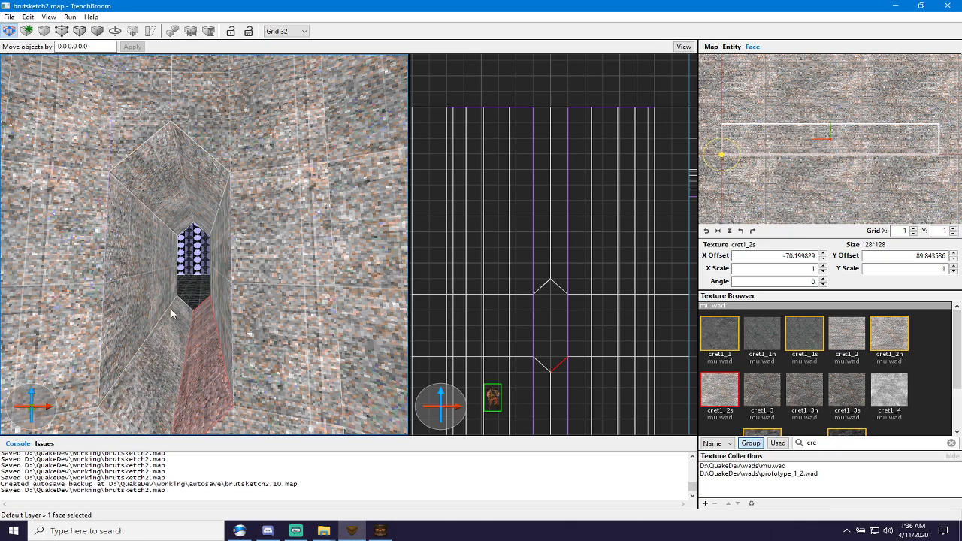
Examine the pointed window opening and its texturing from near and far, and check the layout in the 2D top view.
scroll(180, 312, down, 5)
key(Escape)
right_drag(176, 322, 153, 322)
scroll(153, 316, down, 10)
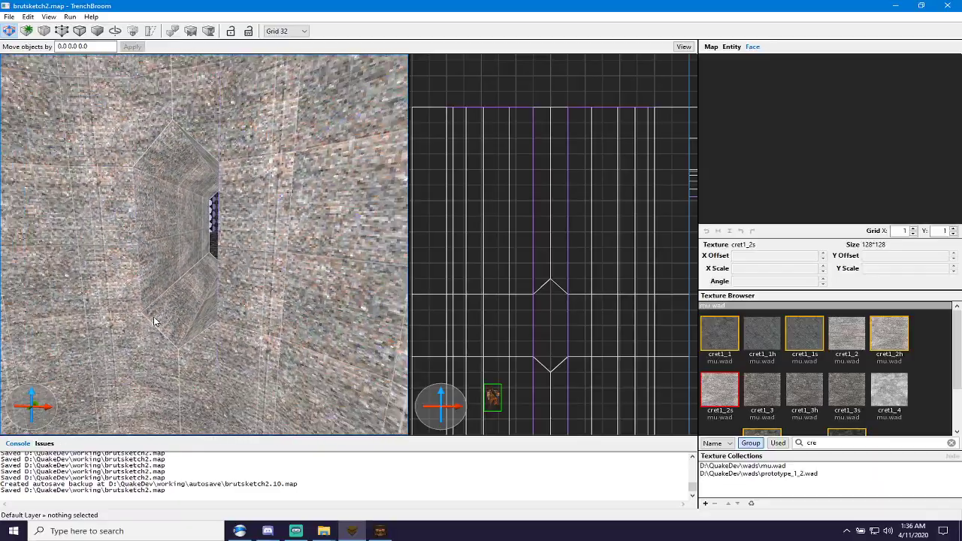
scroll(169, 308, up, 15)
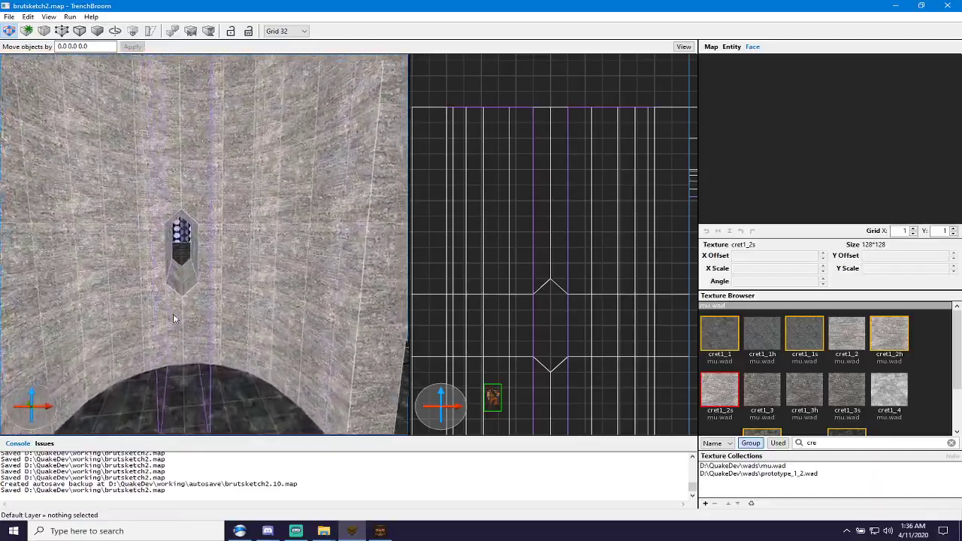
right_drag(352, 323, 526, 315)
key(w)
key(w)
key(d)
key(s)
key(w)
key(w)
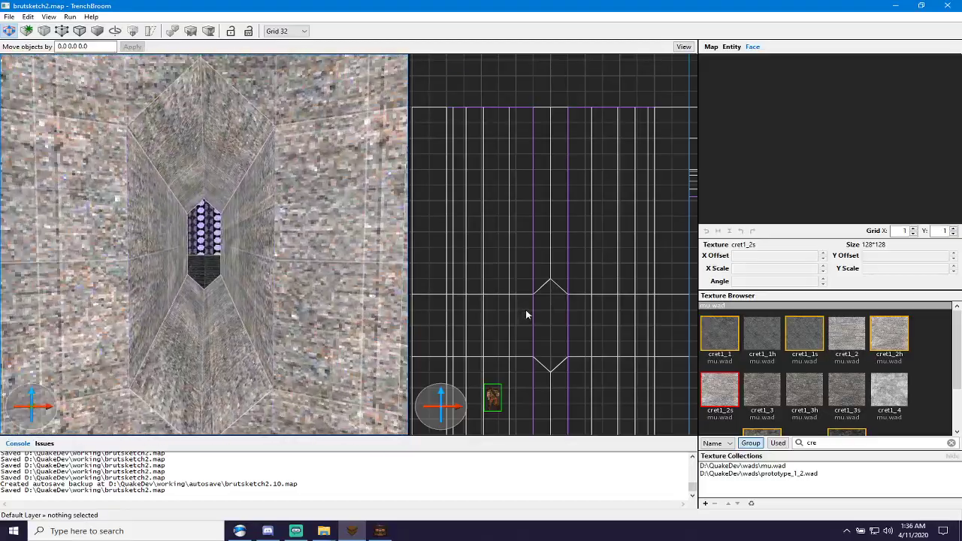
key(s)
key(w)
key(s)
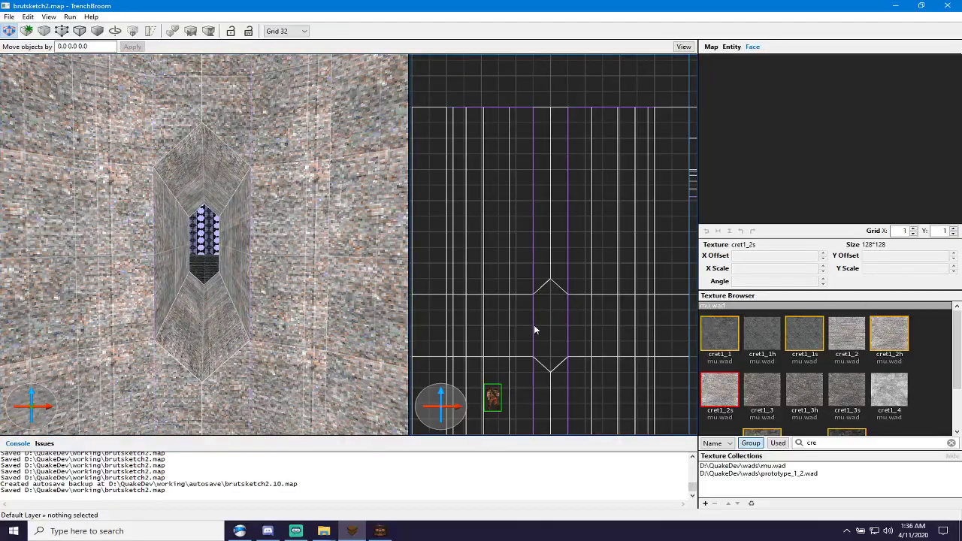
scroll(534, 325, down, 3)
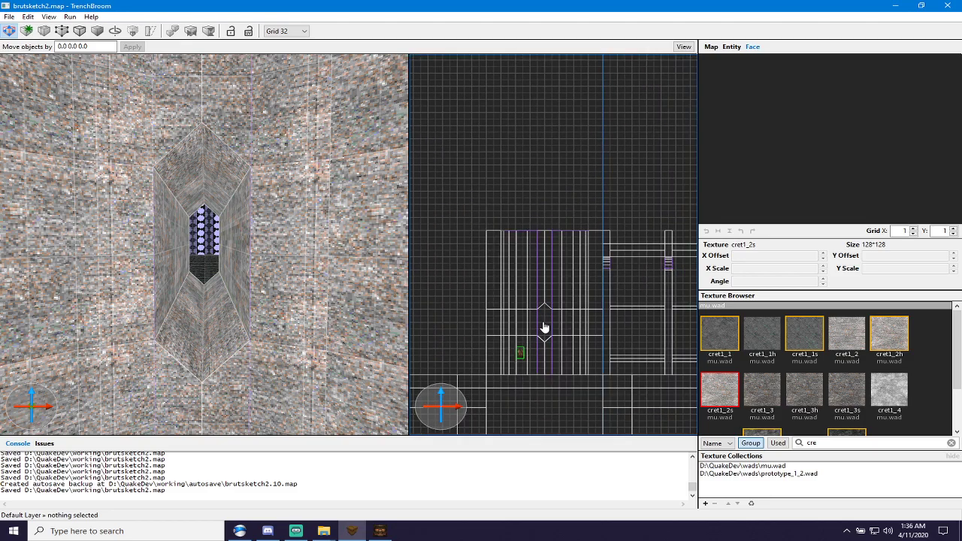
key(ctrl+Tab)
key(ctrl+Tab)
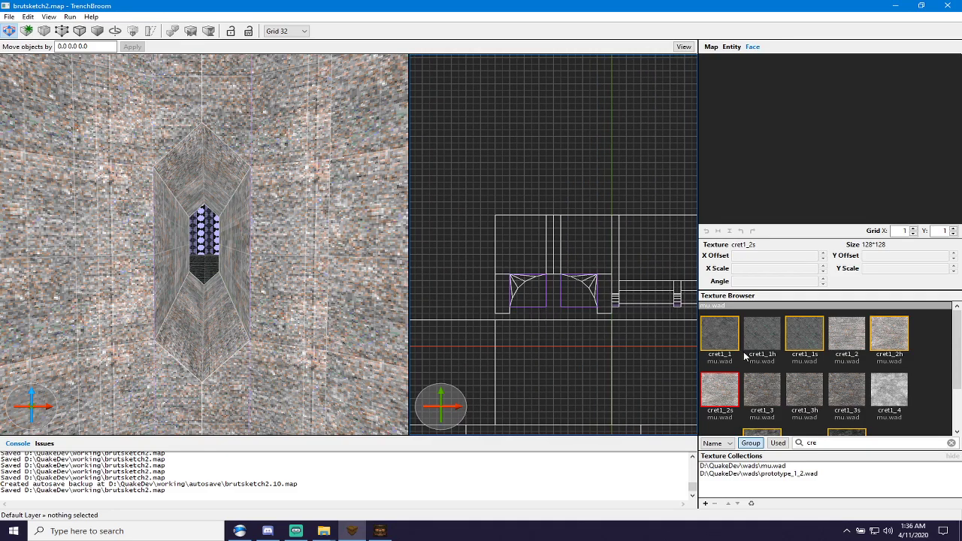
Place a light entity inside the pointed window passage, centred at origin -256 512 576 on an 8-unit grid.
click(731, 46)
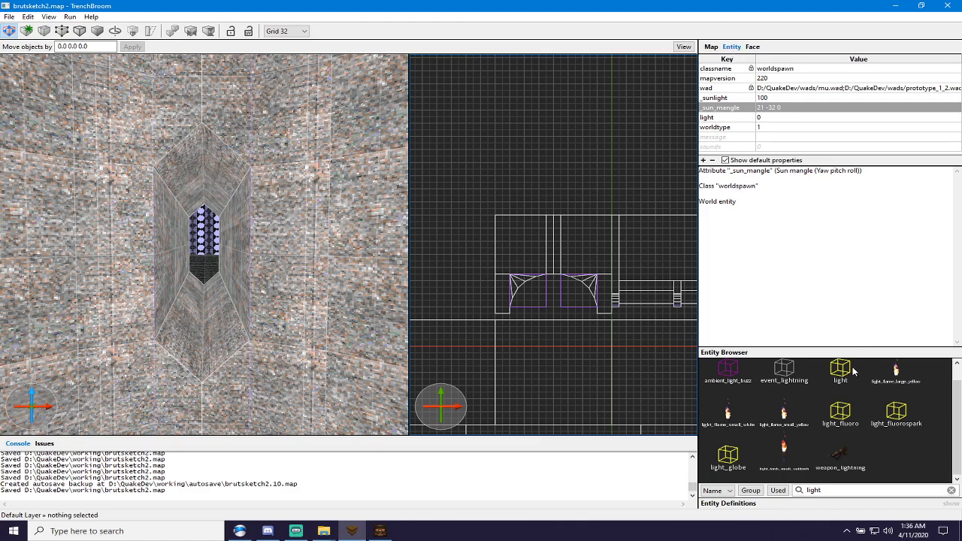
drag(718, 340, 557, 248)
scroll(553, 252, up, 8)
key(bracketleft)
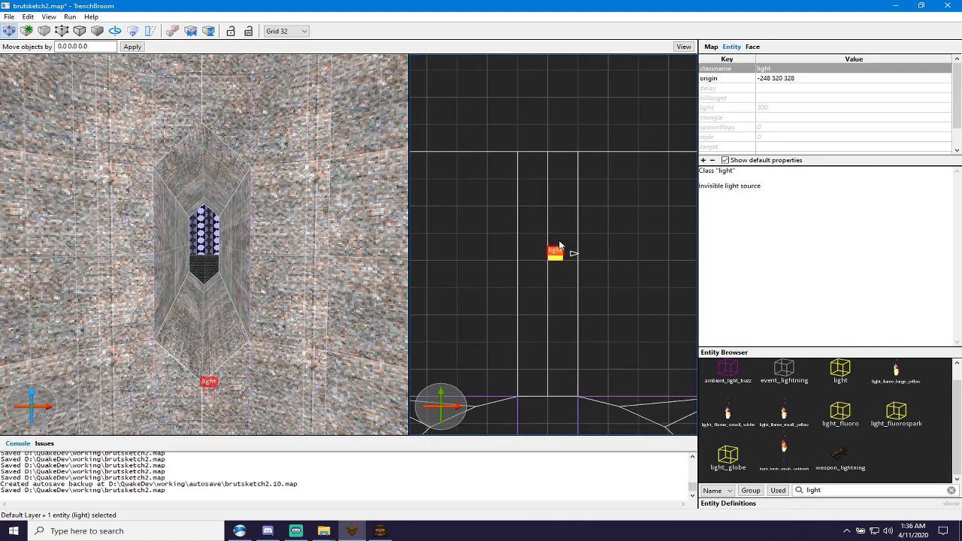
drag(553, 257, 544, 267)
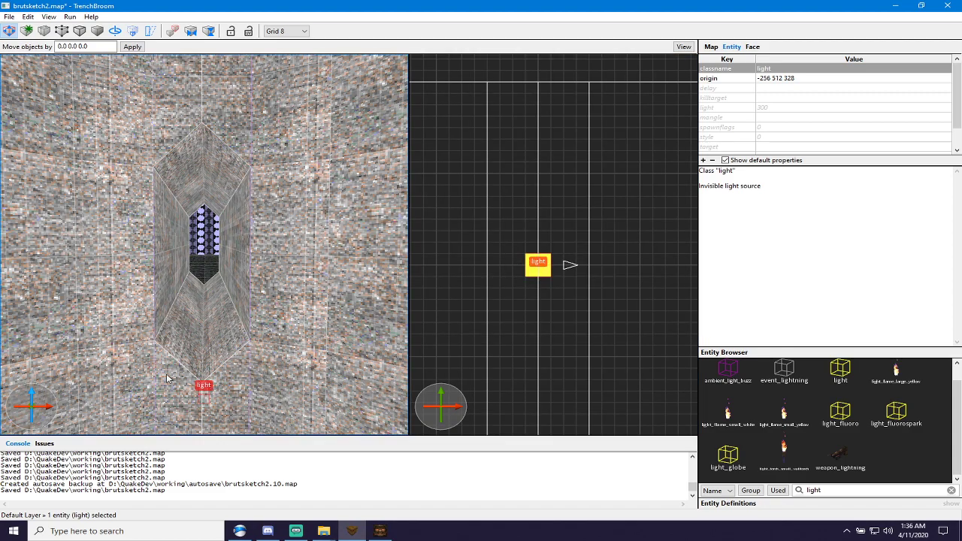
alt+drag(203, 401, 213, 252)
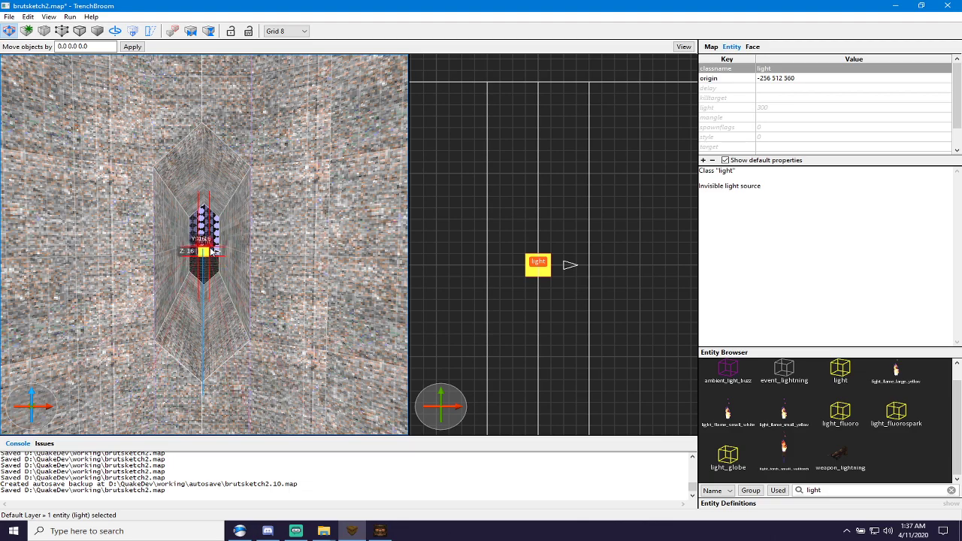
scroll(538, 262, down, 3)
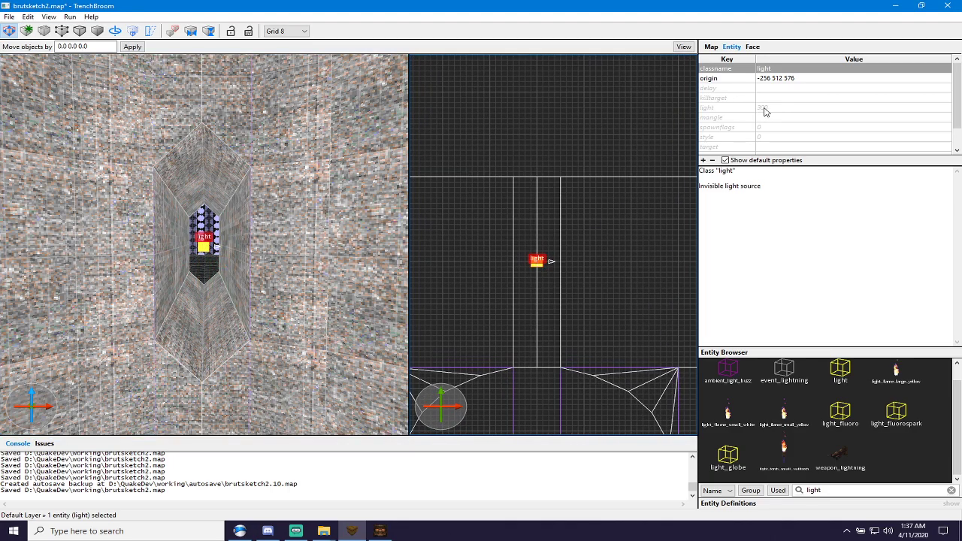
Save the map, switch to the map compiler and compile it for a test run in Quake.
key(ctrl+s)
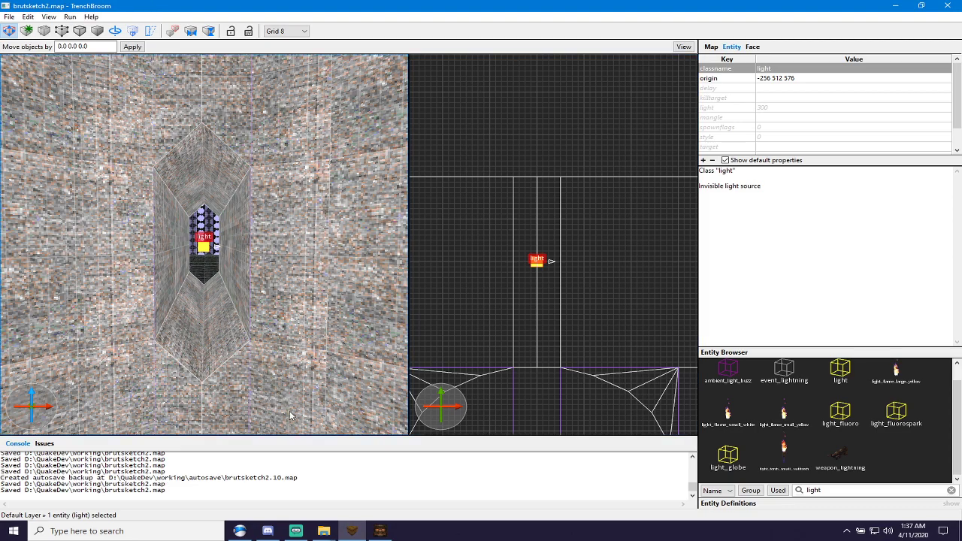
click(383, 533)
key(alt+c)
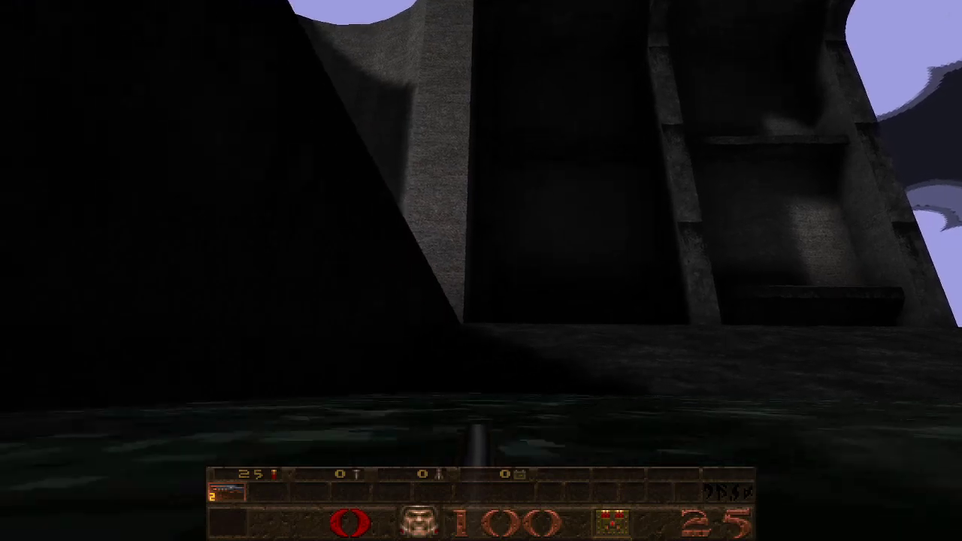
Examine the lit pointed window in-game from the ground, up close and inside the passage with noclip.
key(w)
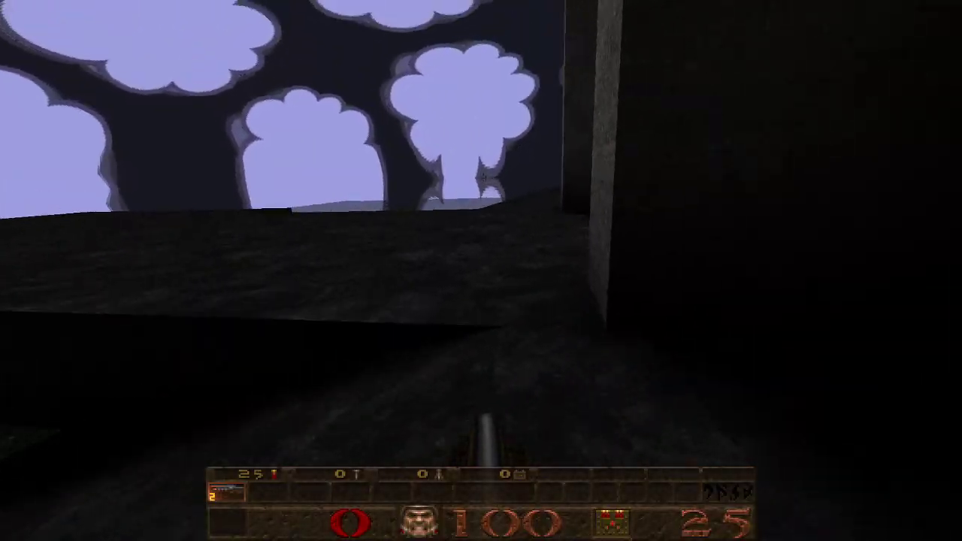
key(w)
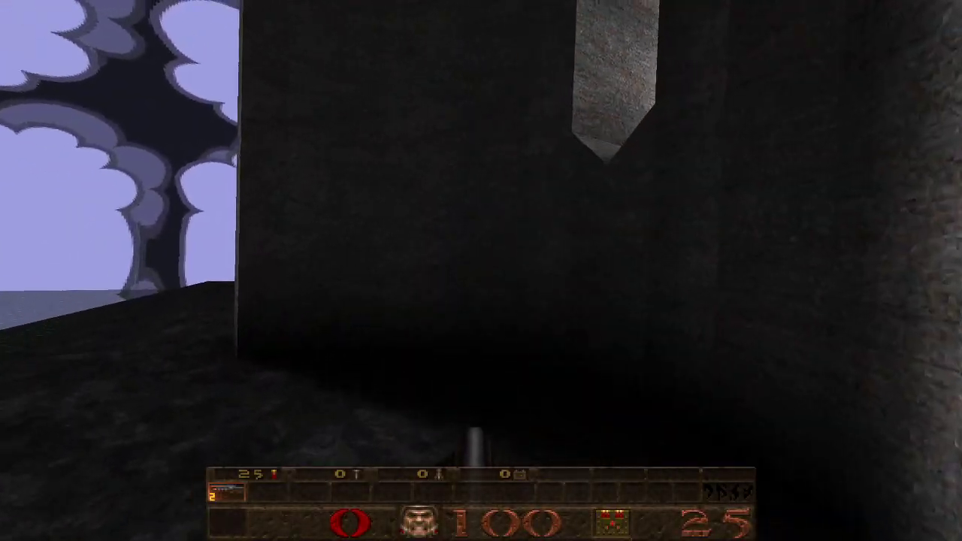
key(s)
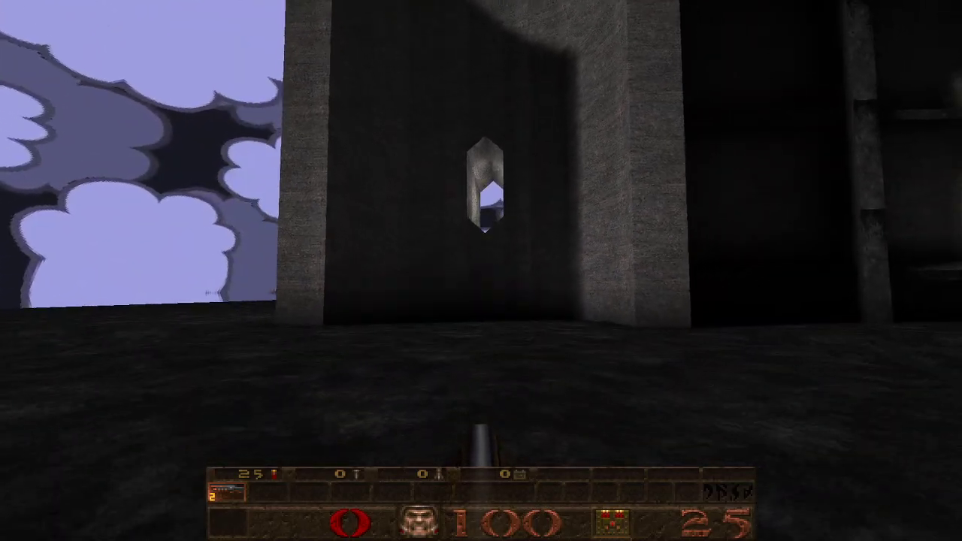
key(s)
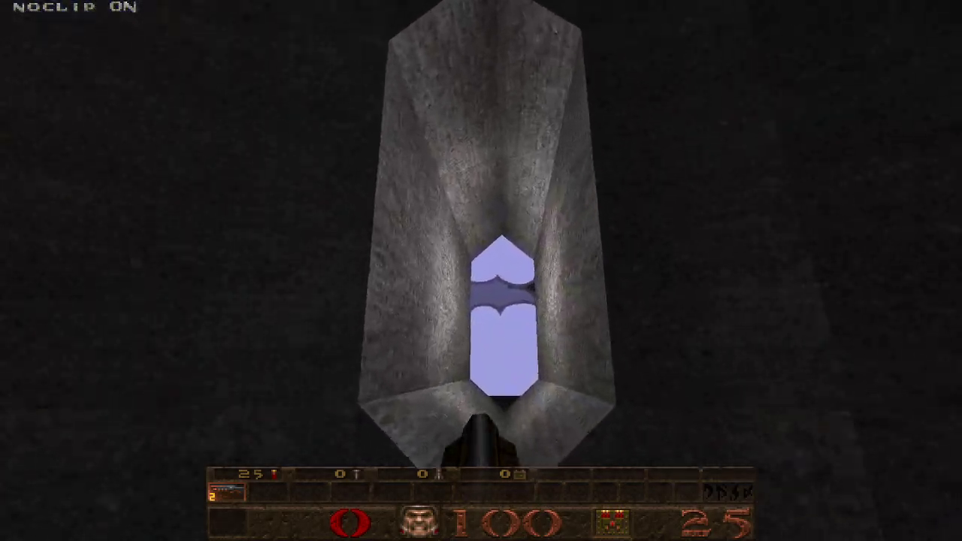
key(w)
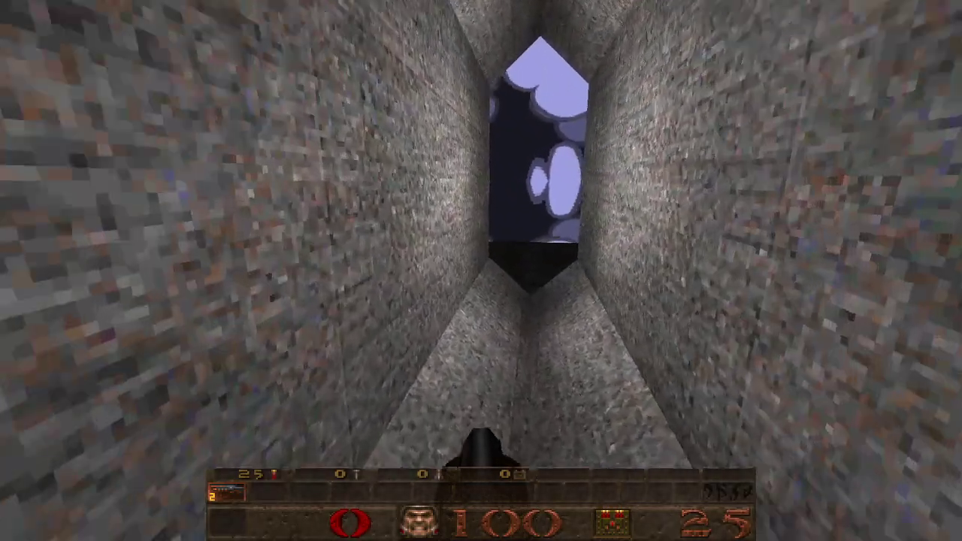
key(w)
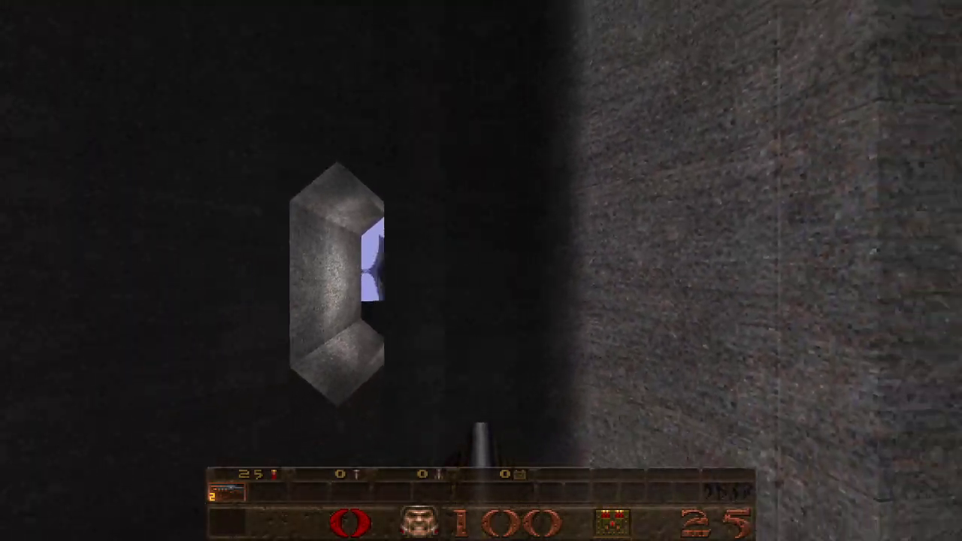
key(s)
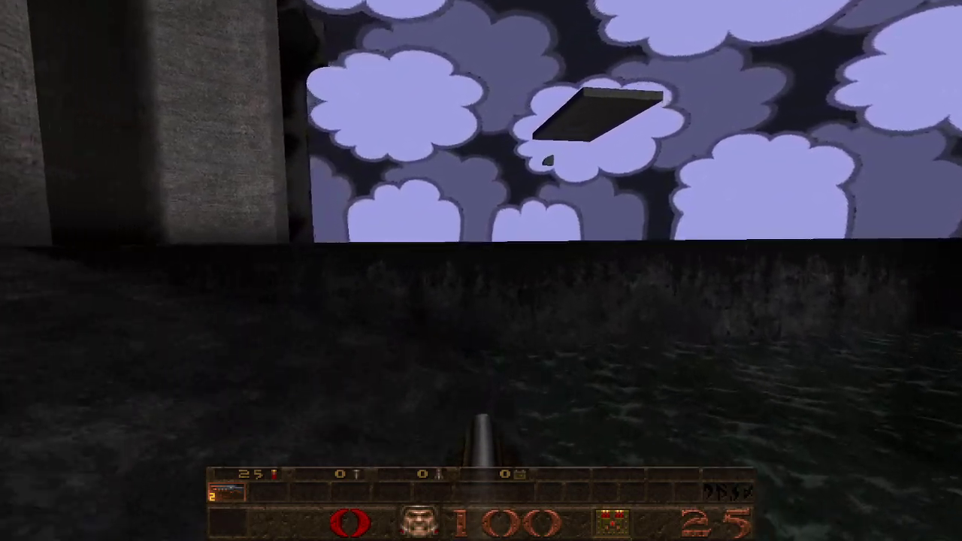
Explore the water pool and examine the ribbed brutalist wall's texturing and lighting from the ground.
click(481, 271)
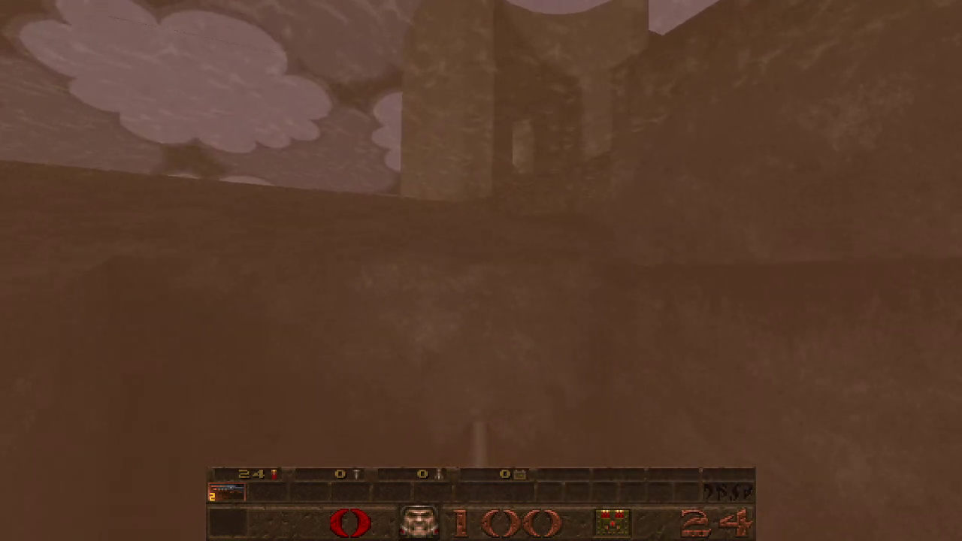
key(w)
key(w)
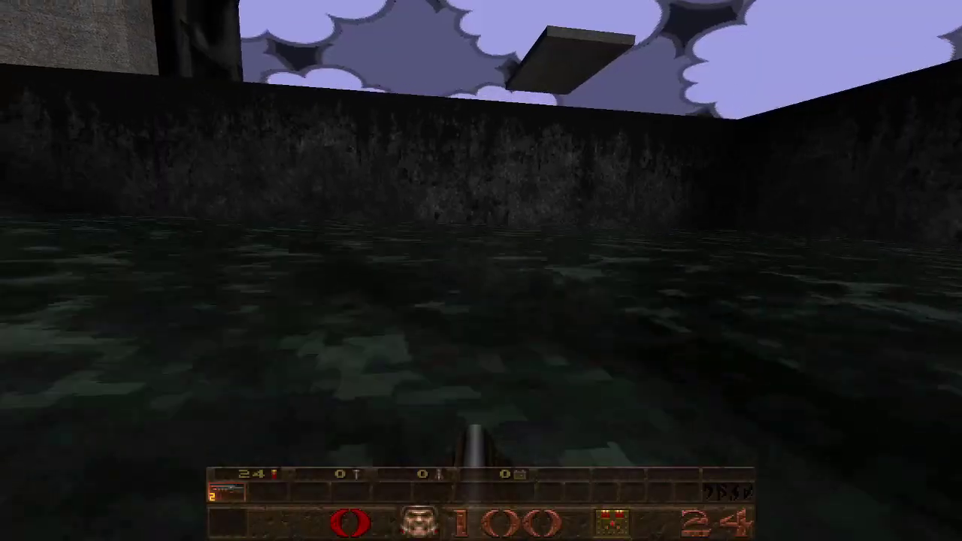
key(w)
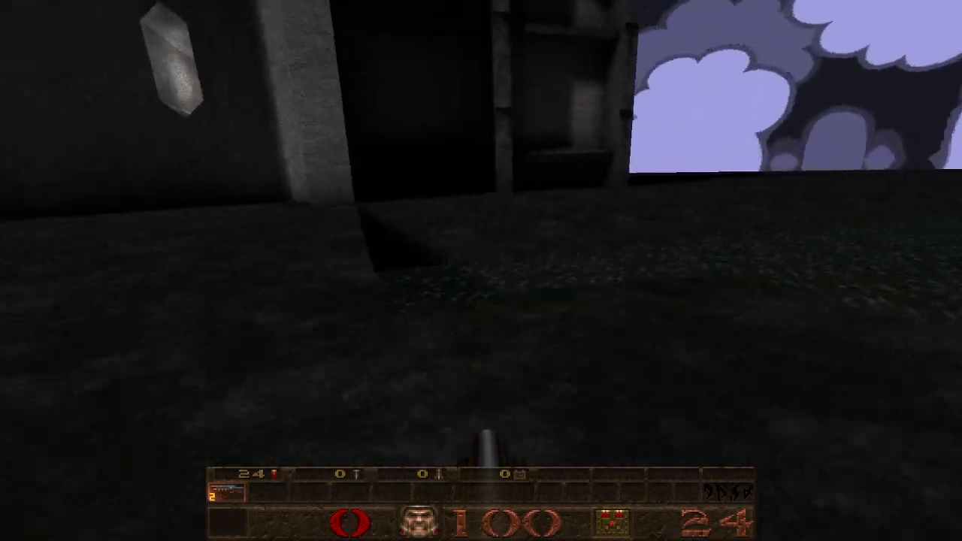
key(s)
key(w)
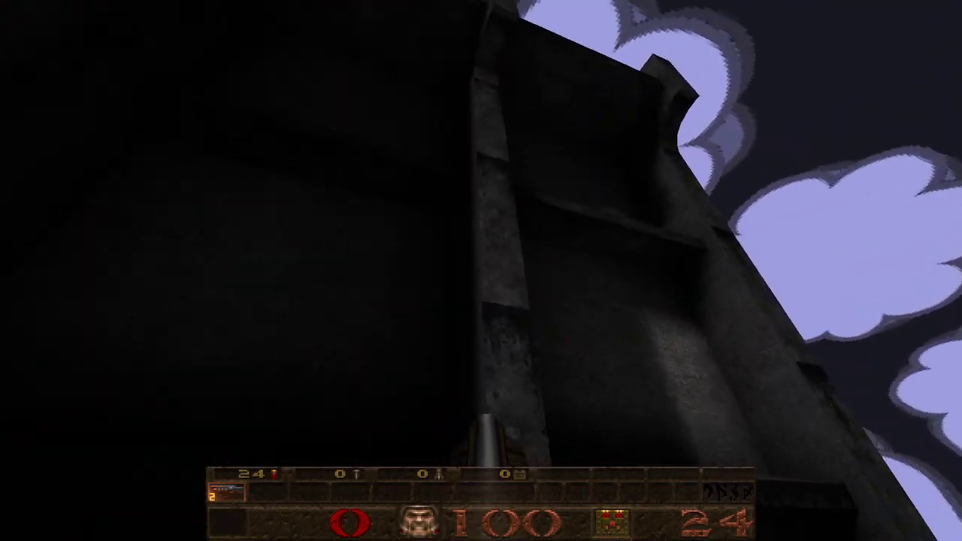
key(d)
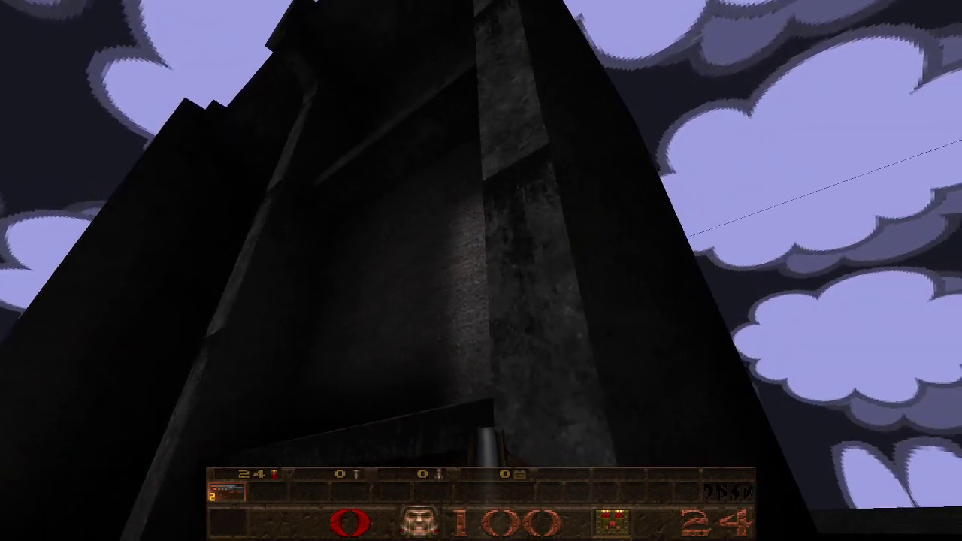
key(a)
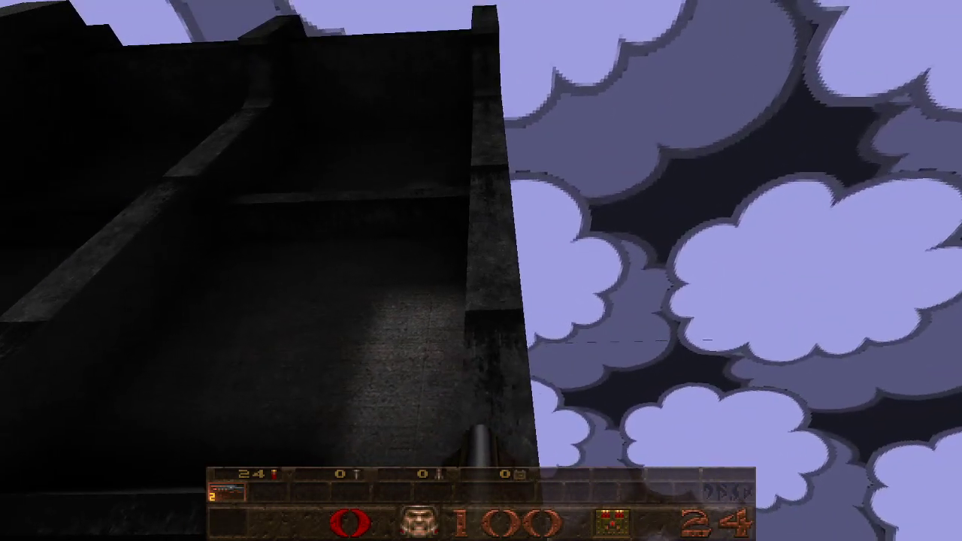
key(a)
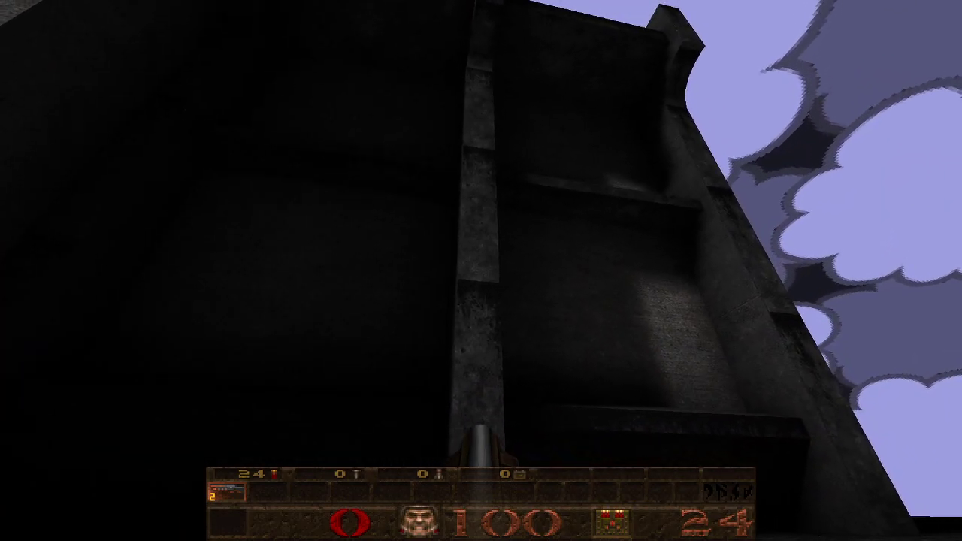
Fly along the ribbed wall with noclip to inspect its centre rib and dark recesses at close range.
key(n)
key(w)
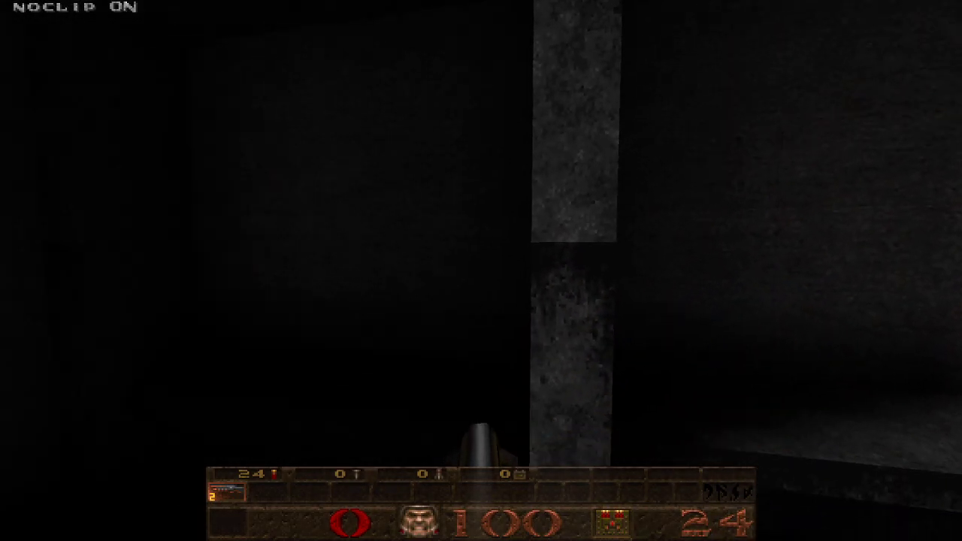
key(s)
key(w)
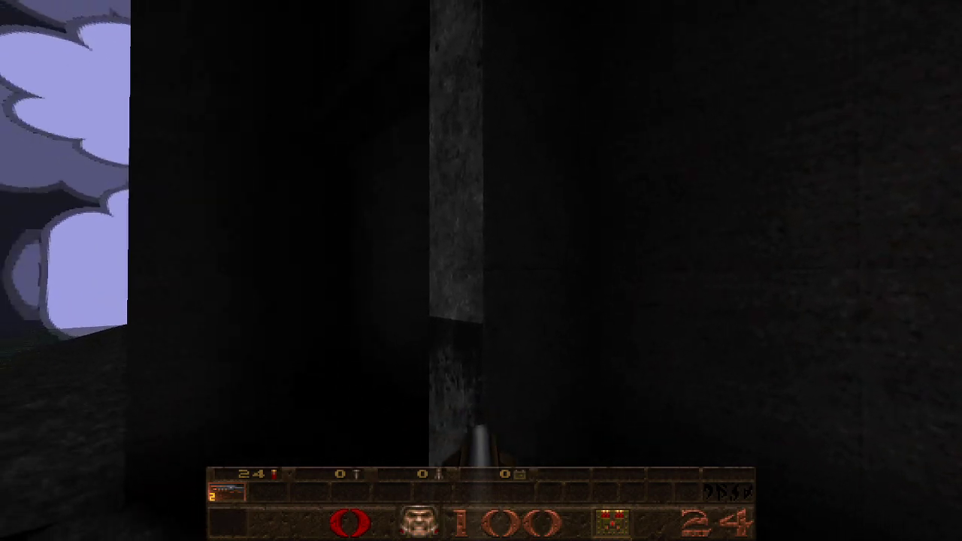
key(s)
key(w)
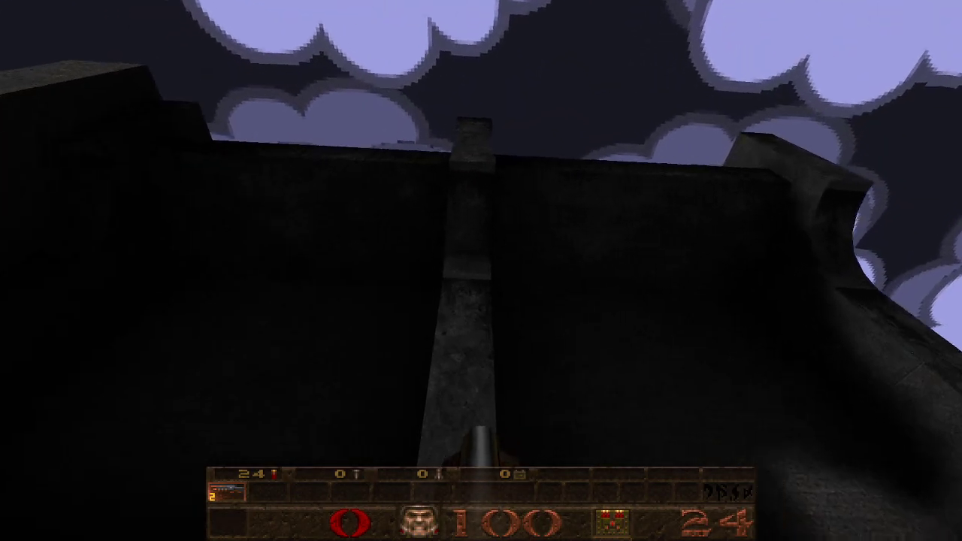
key(s)
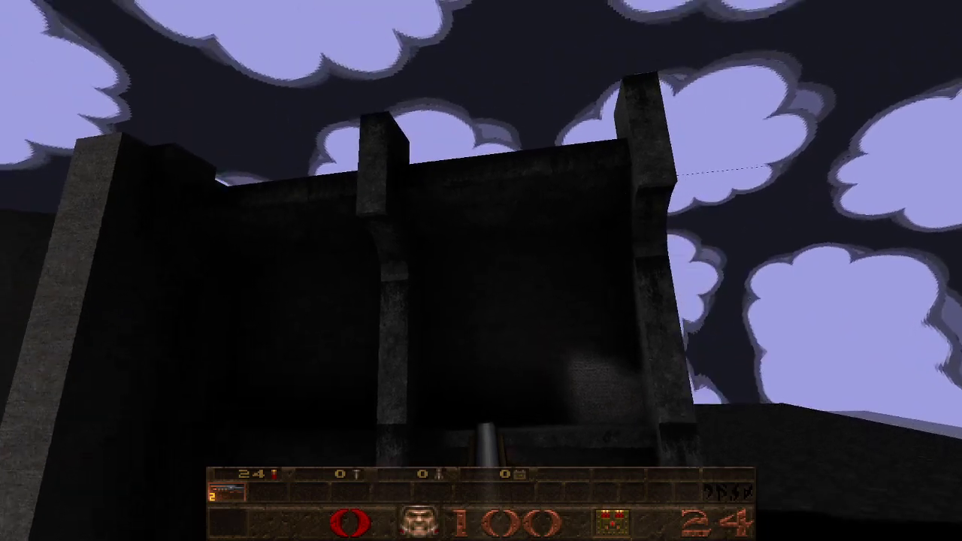
Inspect the ribbed wall's top ledge, projecting rib ends and roof from above and from the sides.
key(d)
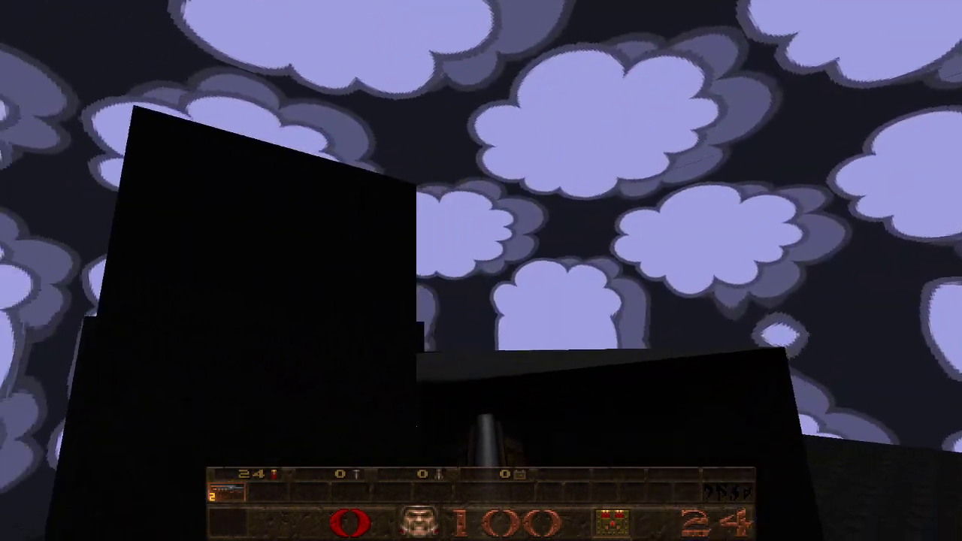
key(a)
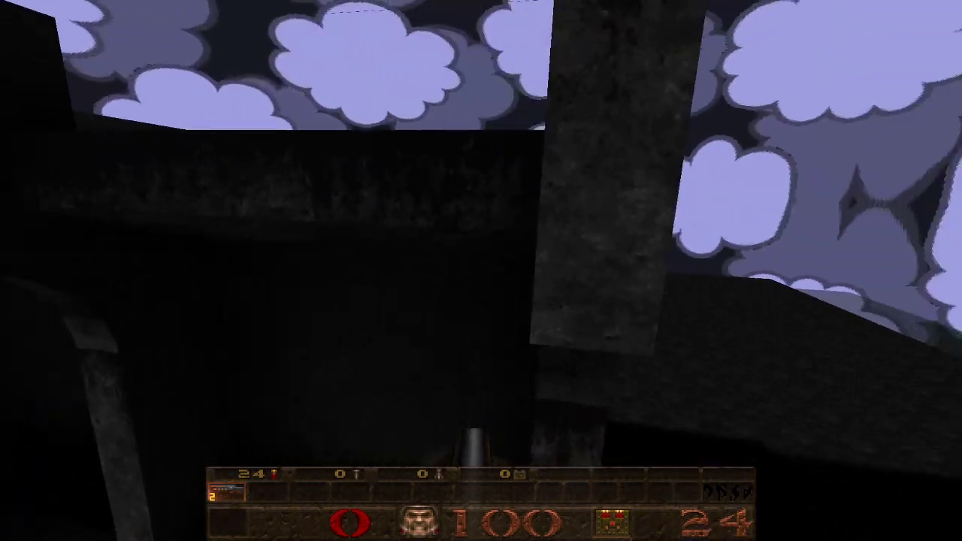
key(w)
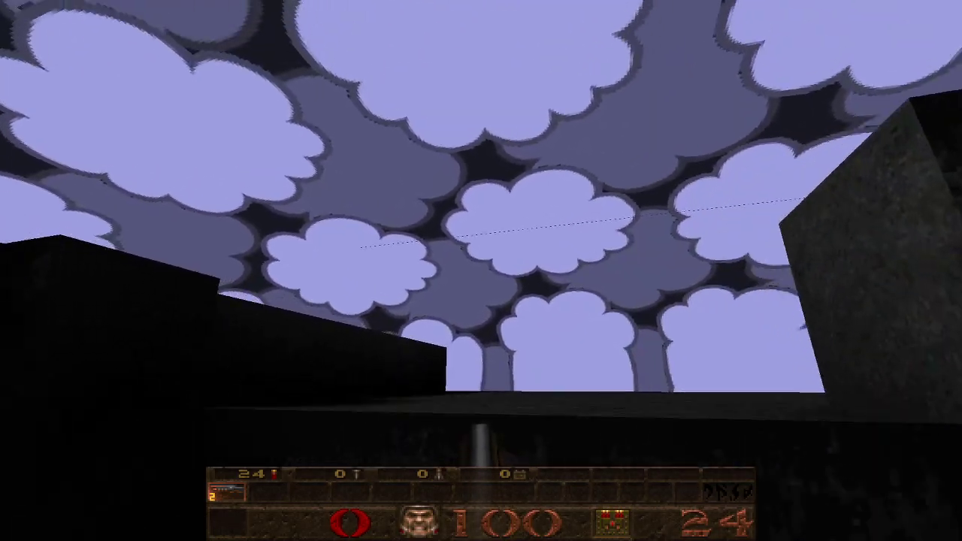
key(s)
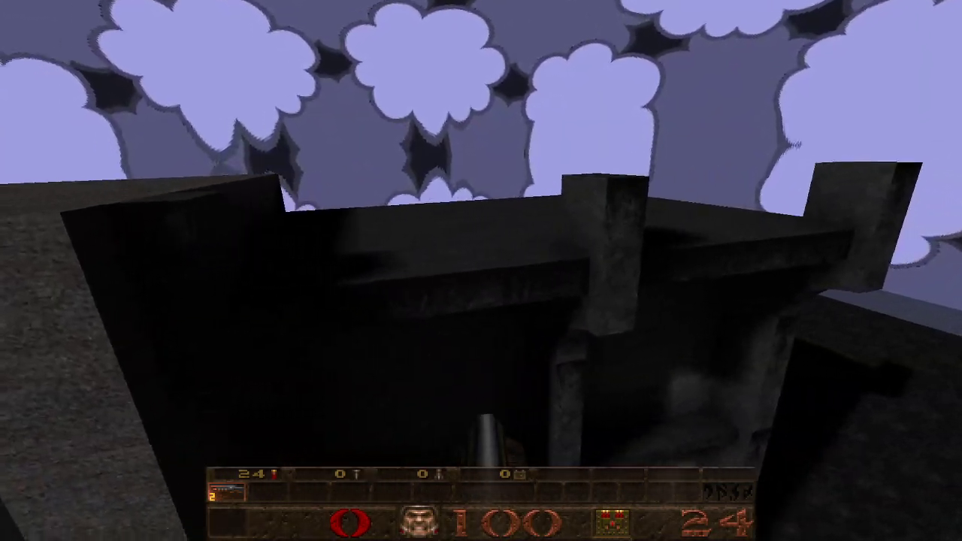
key(w)
click(481, 271)
key(d)
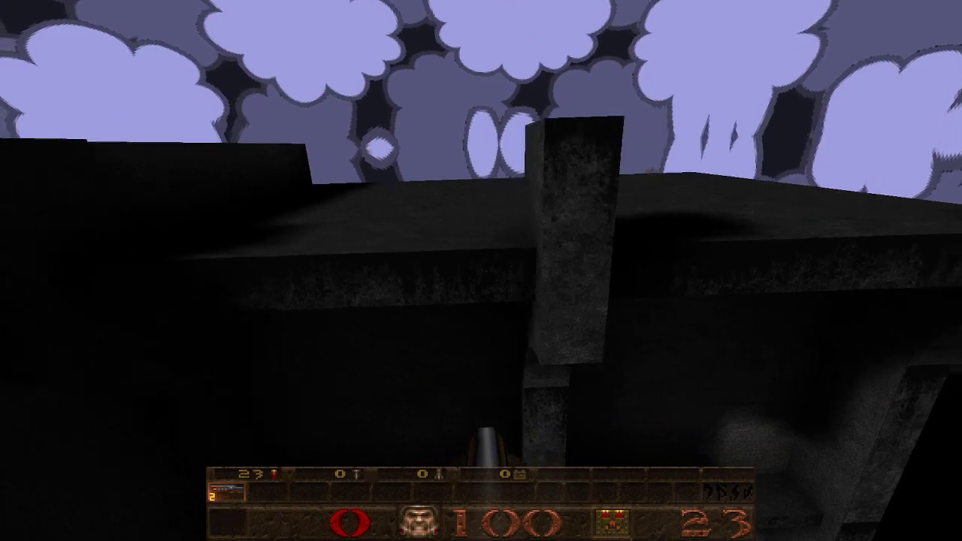
click(480, 270)
key(w)
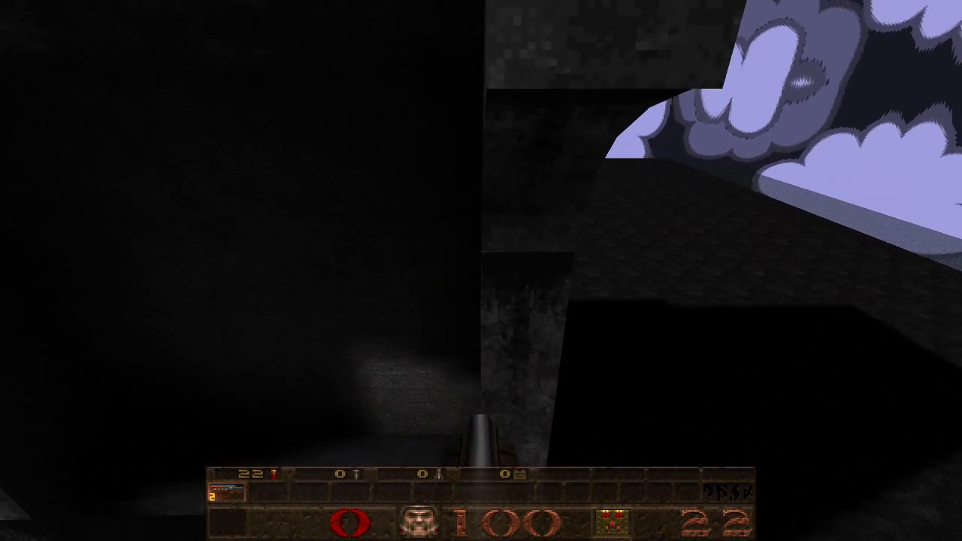
Look through the game's Options settings and return to the map.
key(Escape)
key(Down)
key(Return)
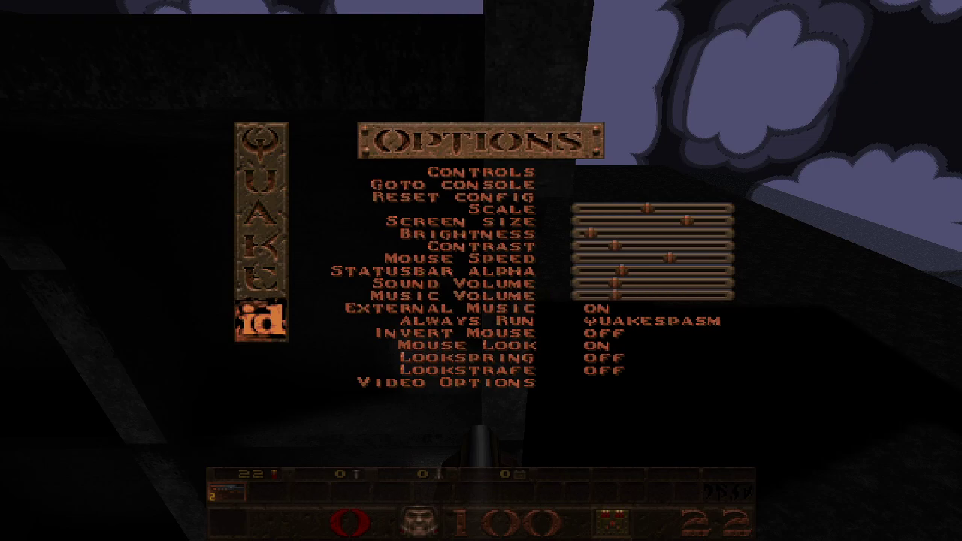
key(Escape)
key(Escape)
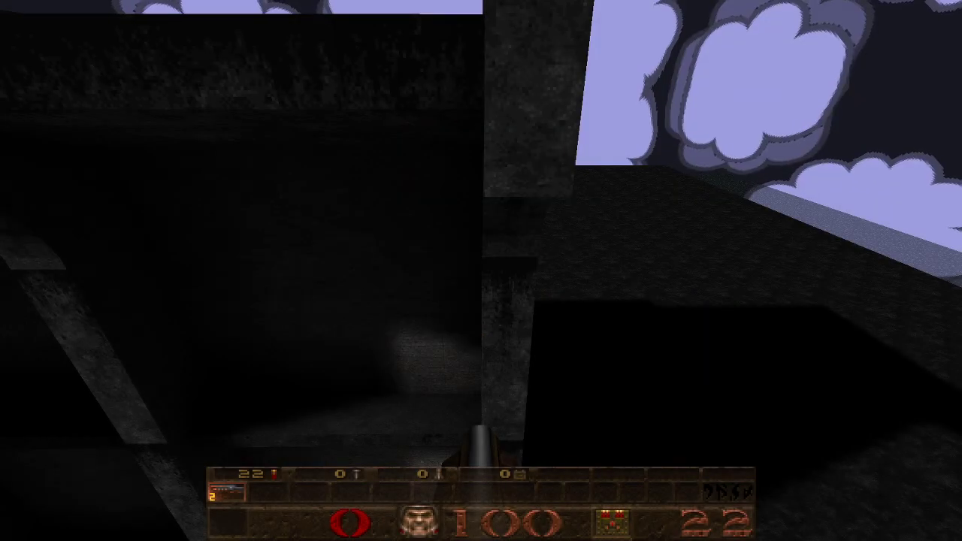
Examine the ribbed wall's silhouette from farther away and the curved undersides of its ribs up close.
key(s)
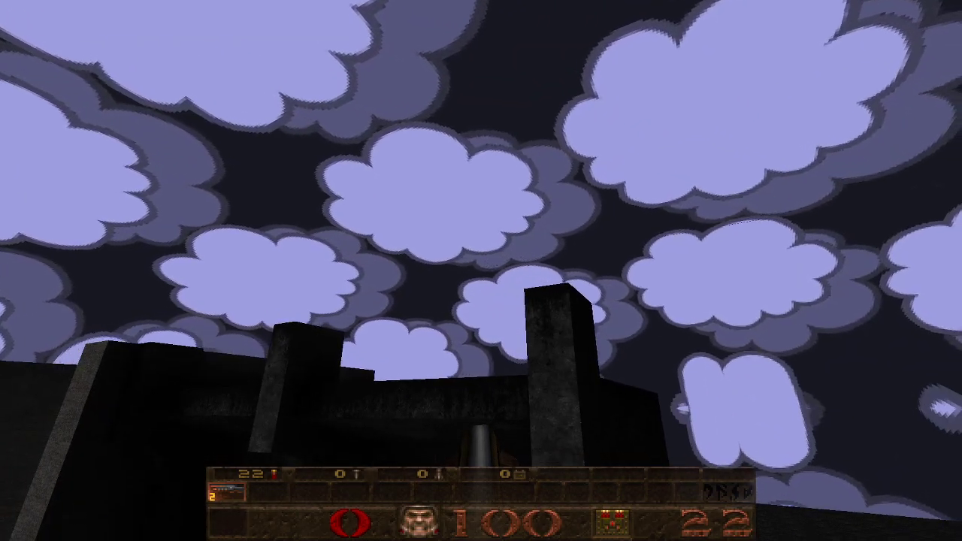
key(w)
key(w)
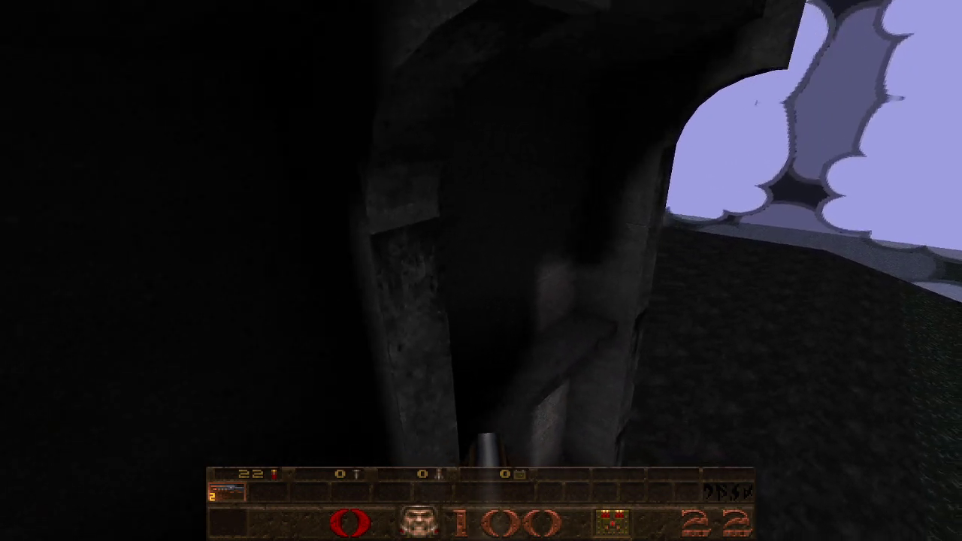
Fly beneath and around the ribbed wall, firing test shots, to examine its rib ends, side profile and shelved recesses.
key(ctrl)
key(w)
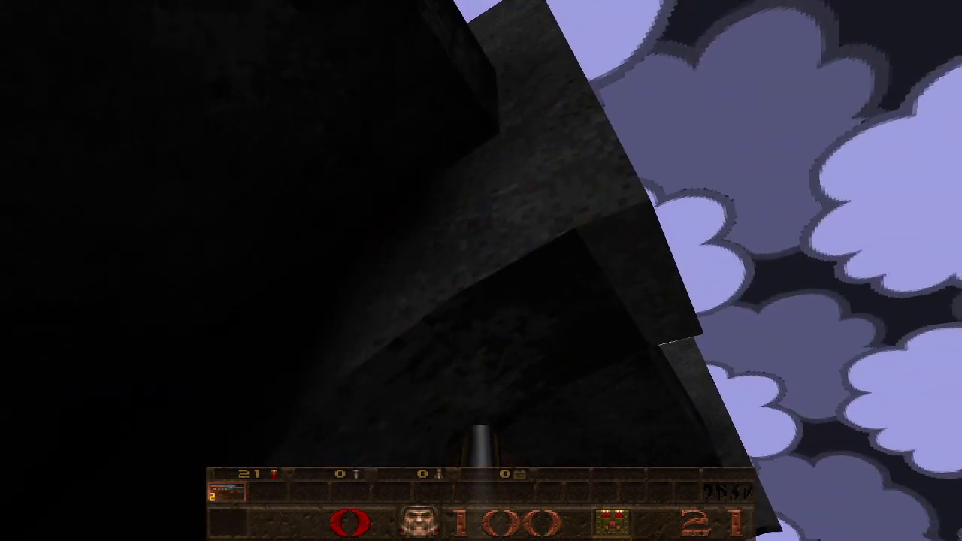
key(ctrl)
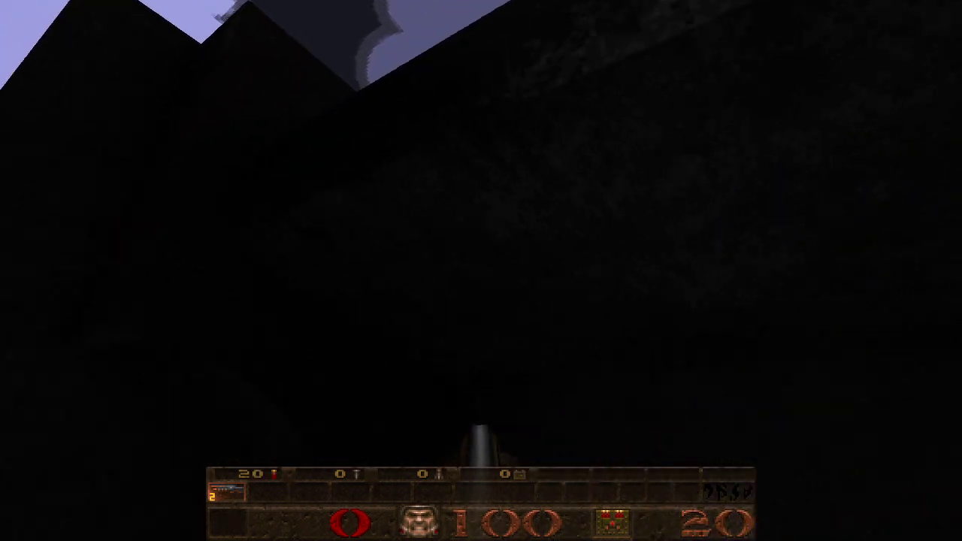
key(s)
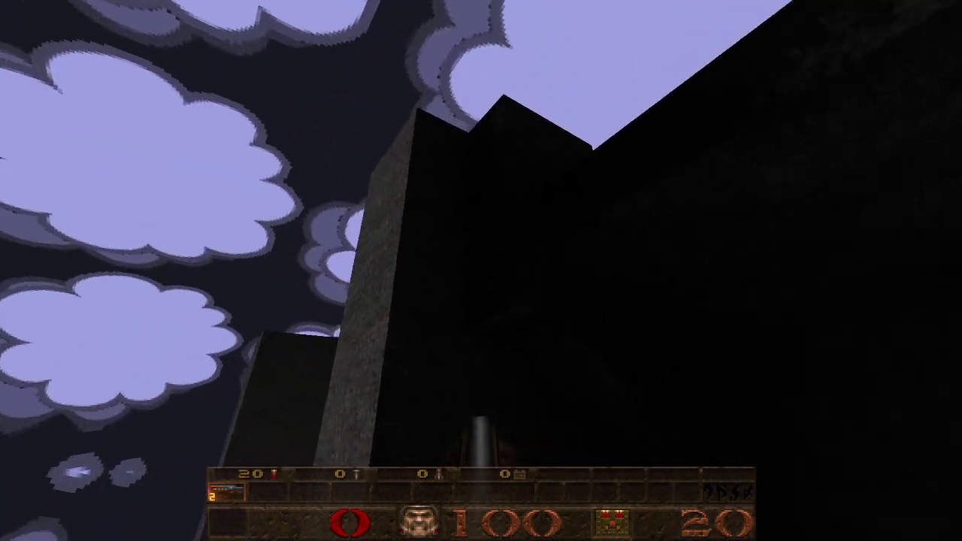
key(w)
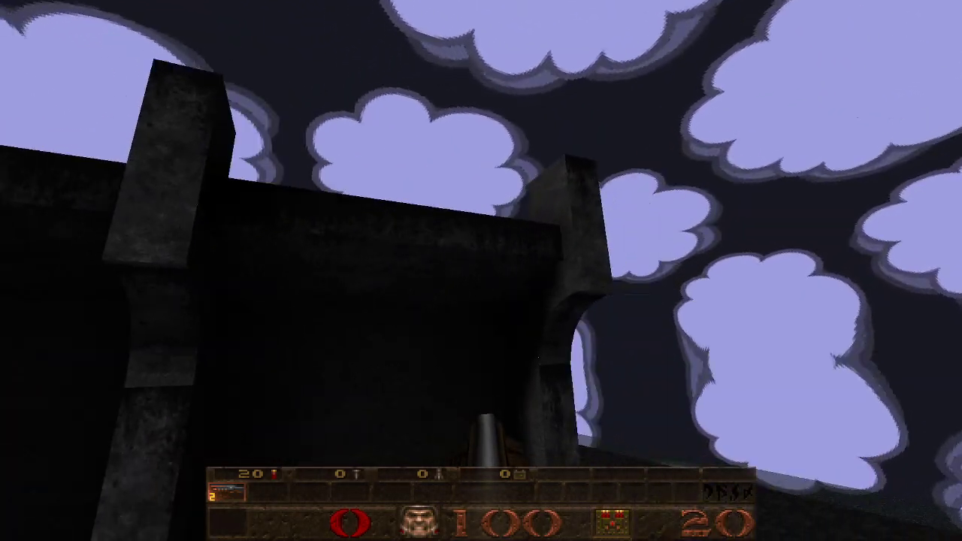
key(d)
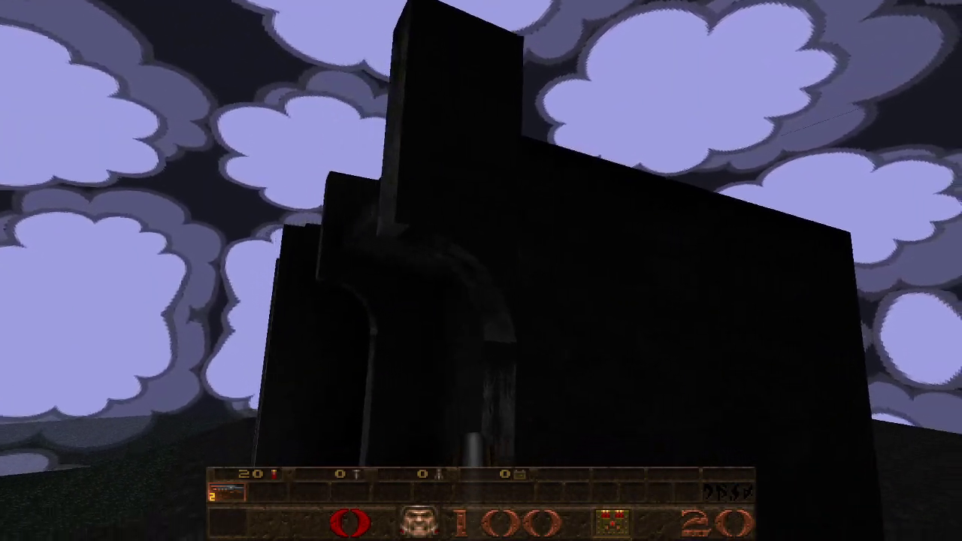
key(w)
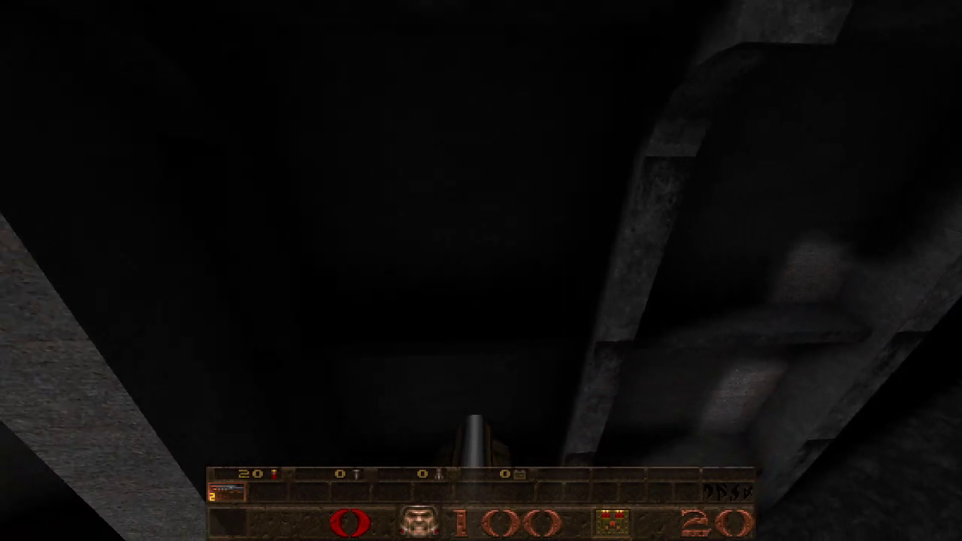
key(w)
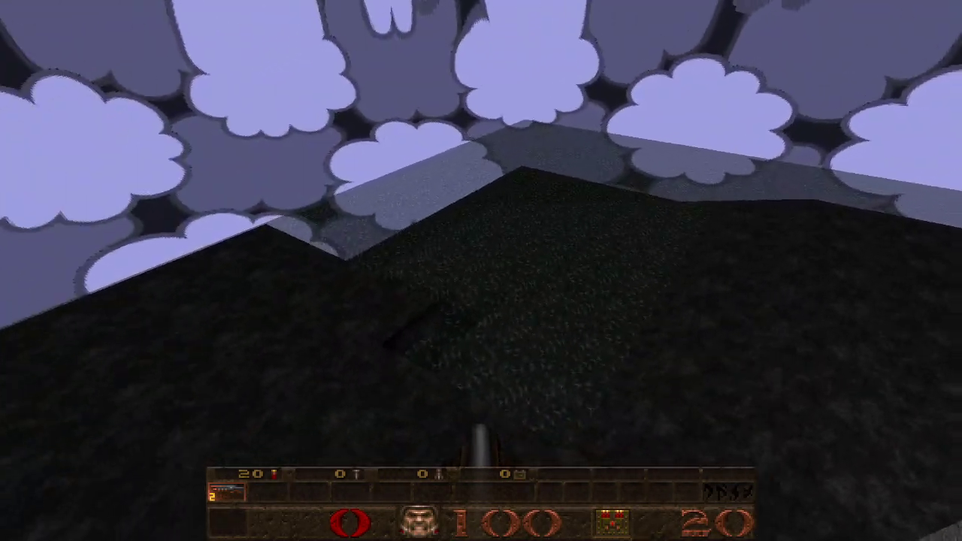
Drop down to the water channel, fire a shot, and examine the stained bank and the pool underwater.
key(w)
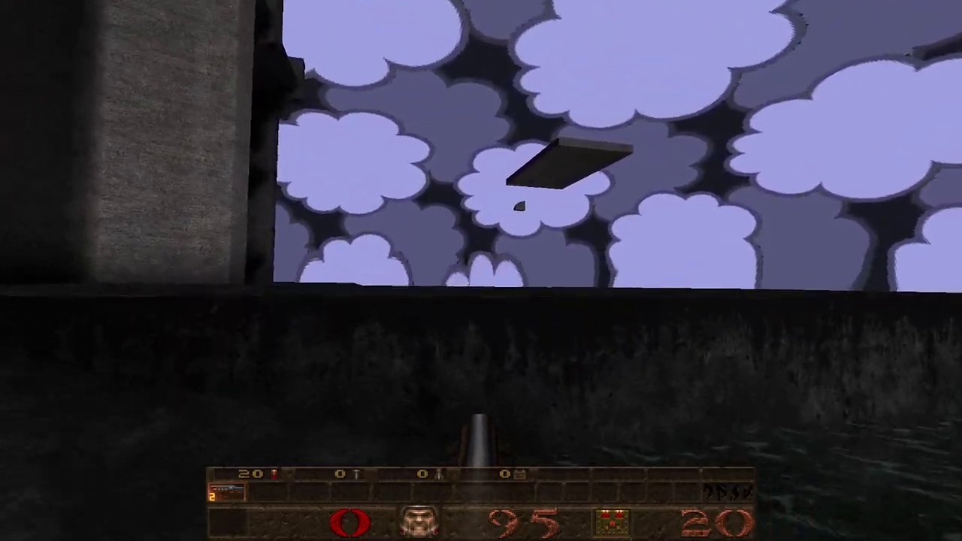
click(481, 270)
key(a)
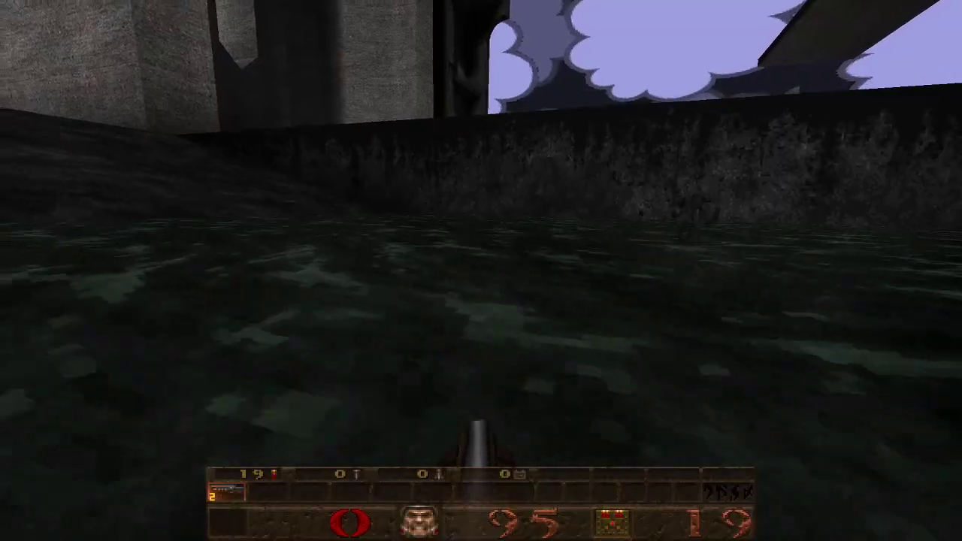
key(w)
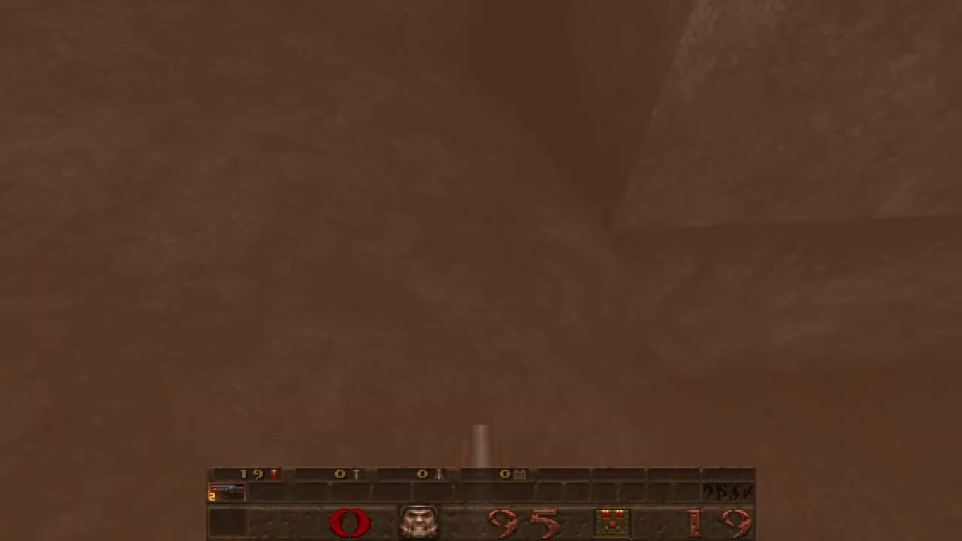
key(space)
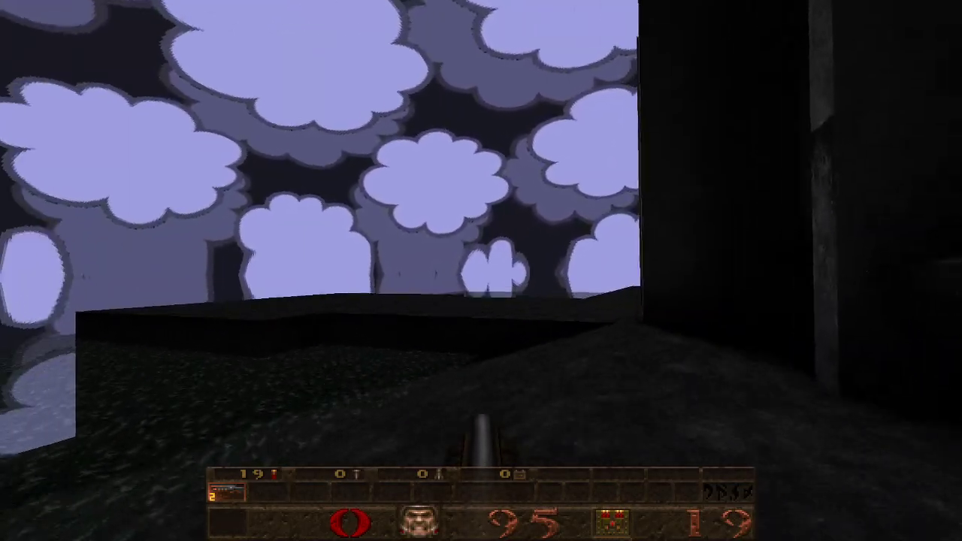
Inspect the half-pipe's curved shading and lit pointed window from a distance and up close, with noclip turned off.
key(w)
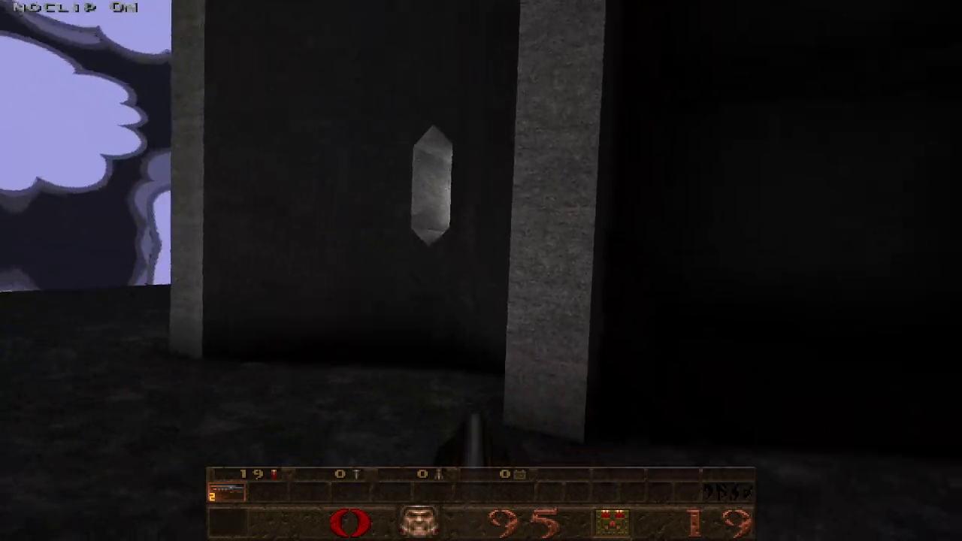
key(s)
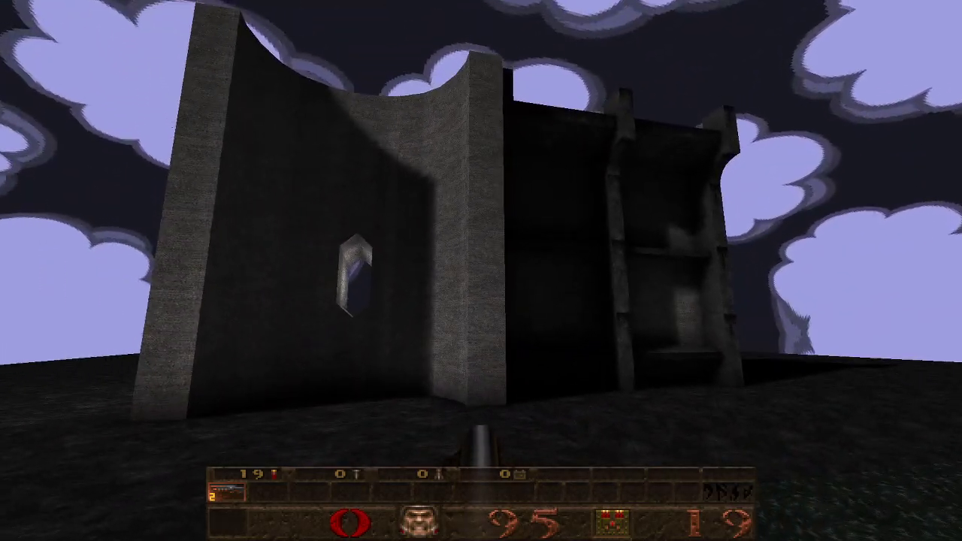
key(v)
key(w)
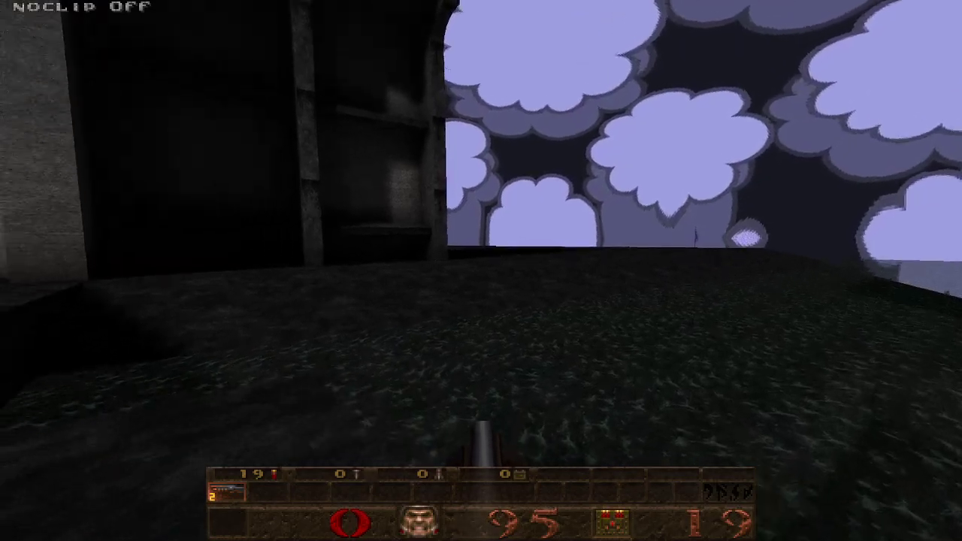
key(w)
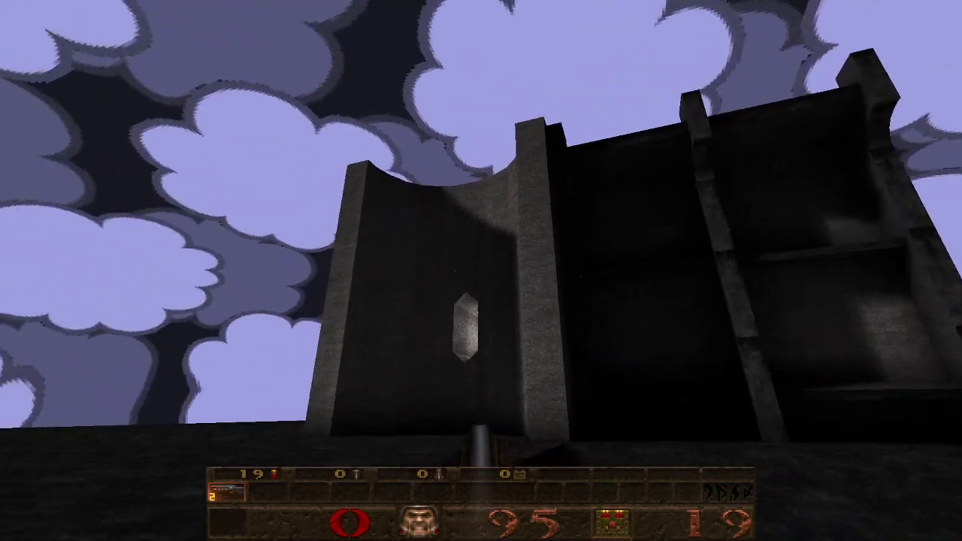
key(w)
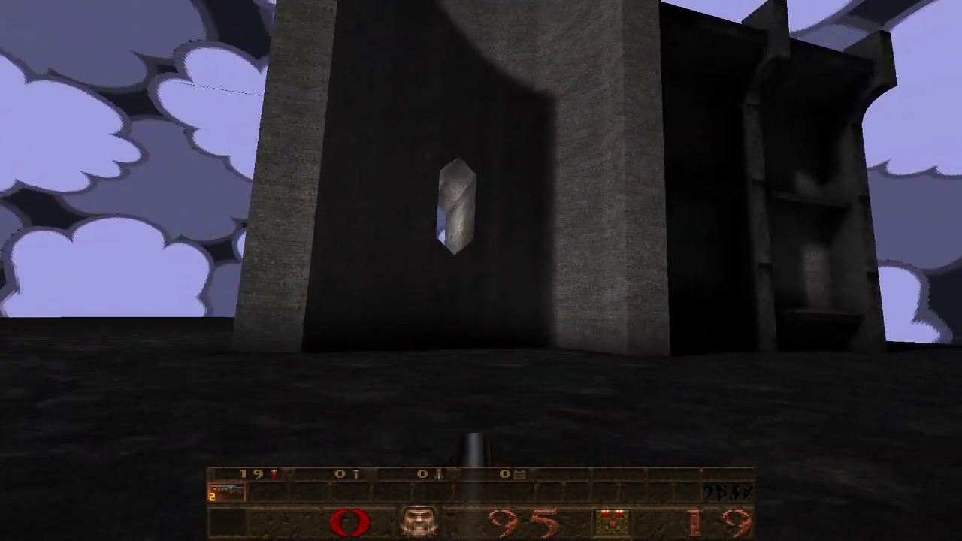
key(w)
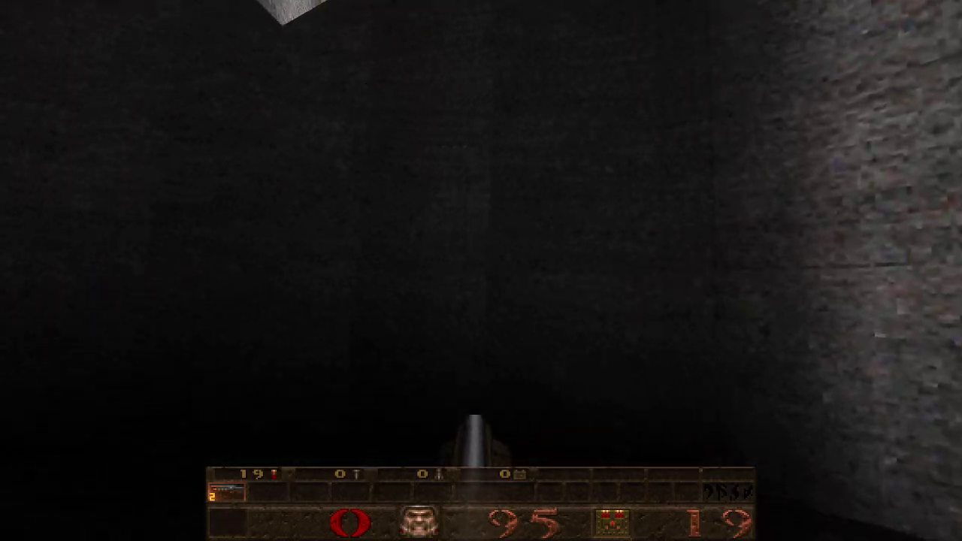
key(w)
key(s)
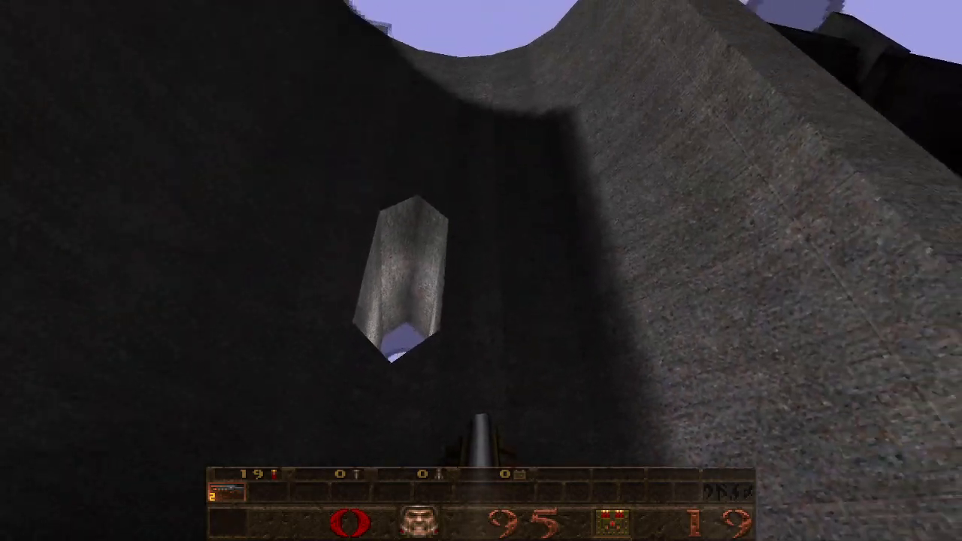
key(s)
Leave the Quake test session through the game's main menu and return to brutsketch2.map in TrenchBroom.
key(Escape)
key(Return)
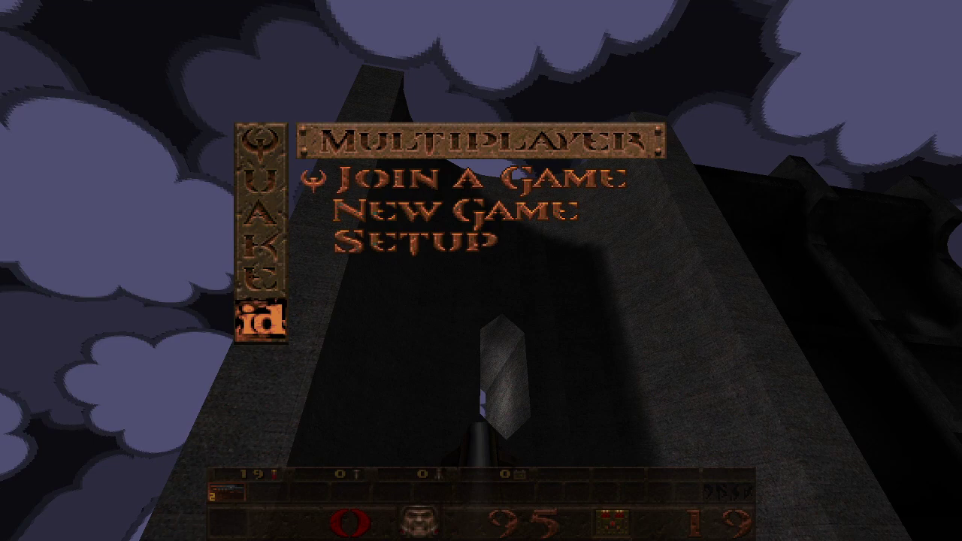
key(Escape)
key(Up)
key(Up)
key(Return)
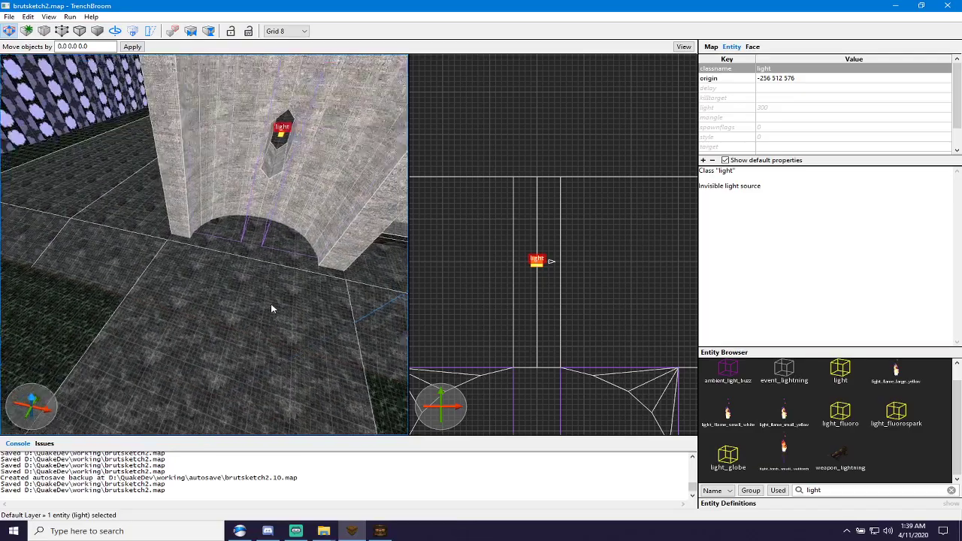
Try to create a Func brush entity directly from the half-pipe's left halfpipe_backpiece group.
mouse_move(273, 307)
right_down()
mouse_move(189, 329)
mouse_move(294, 243)
mouse_move(273, 302)
mouse_move(264, 300)
right_up()
key(w)
key(s)
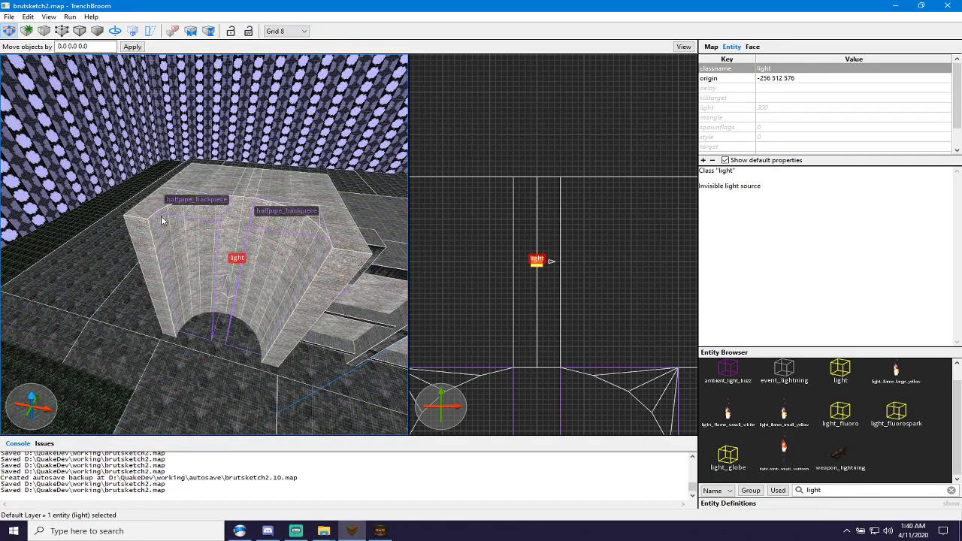
click(161, 219)
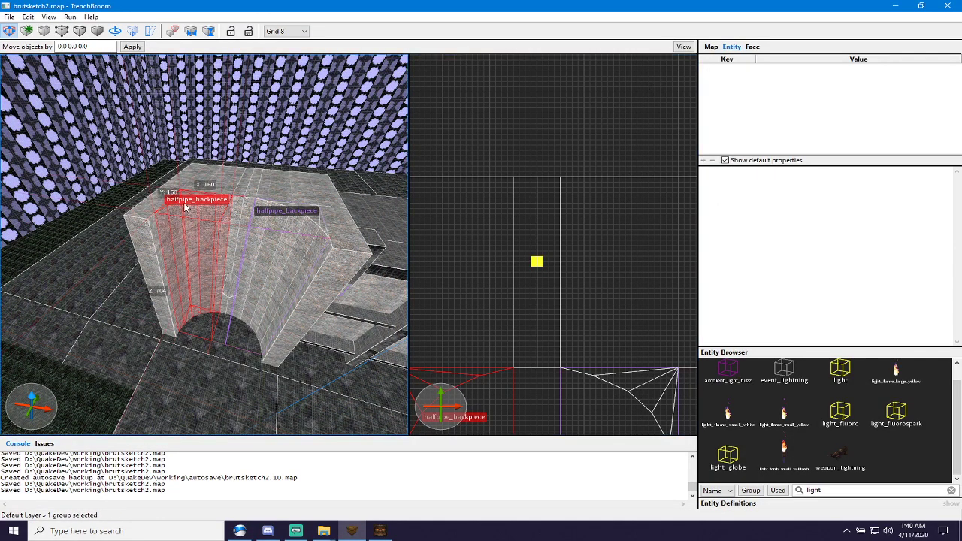
right_click(186, 207)
mouse_move(248, 275)
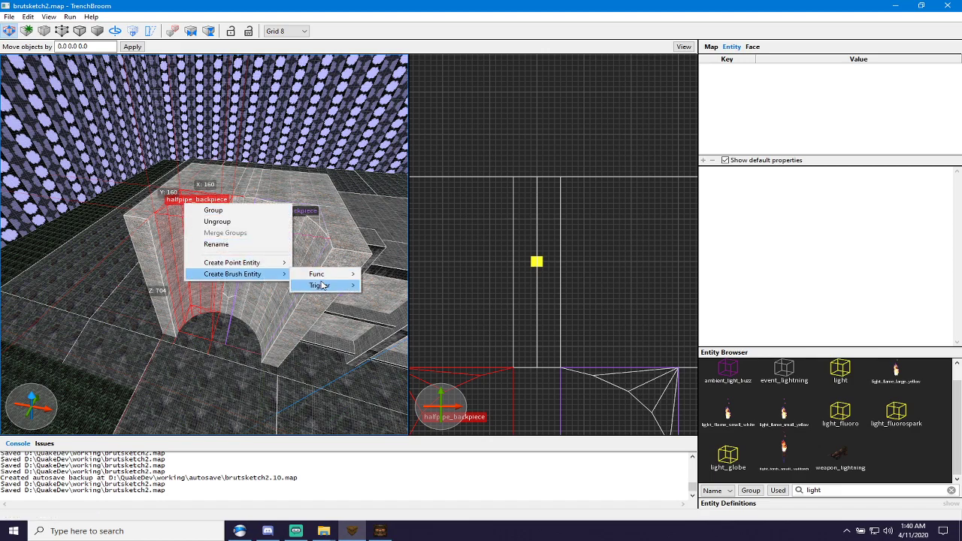
mouse_move(320, 279)
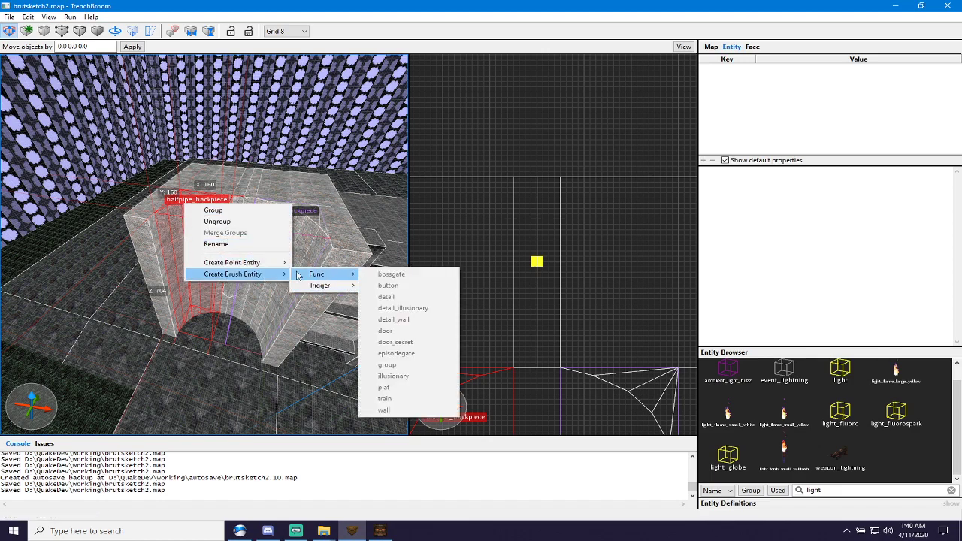
click(283, 3)
double_click(203, 215)
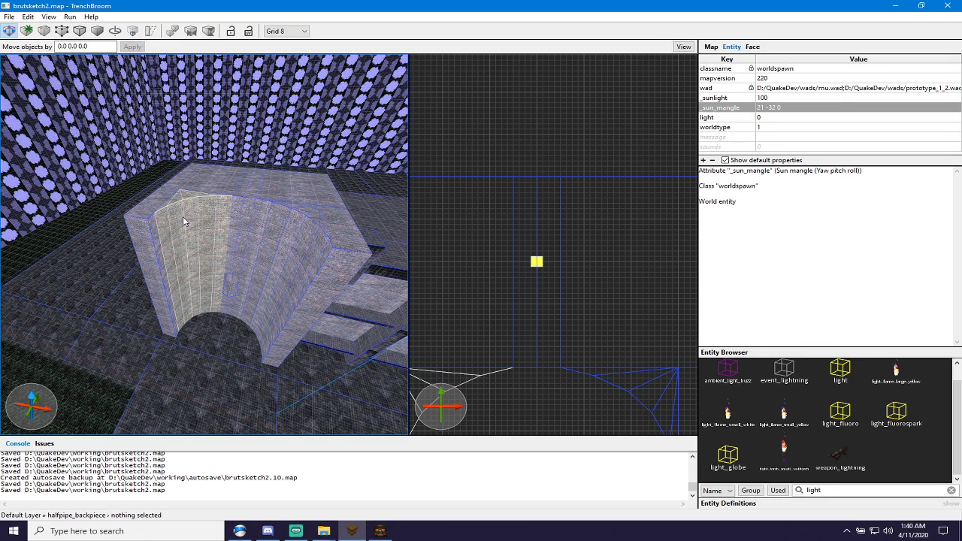
click(169, 225)
key(Escape)
key(Escape)
Open the left halfpipe_backpiece group and turn all its curved back brushes into a func_wall brush entity.
click(183, 209)
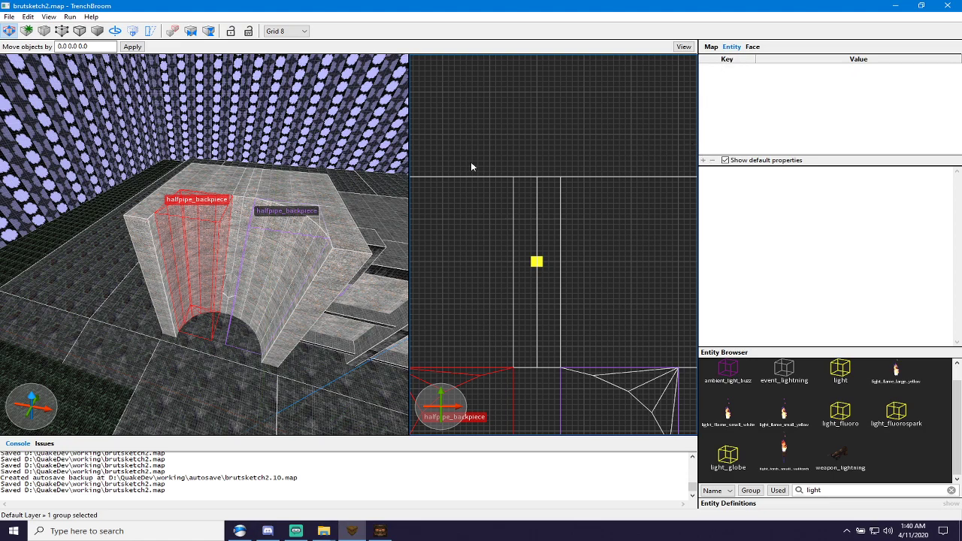
double_click(180, 214)
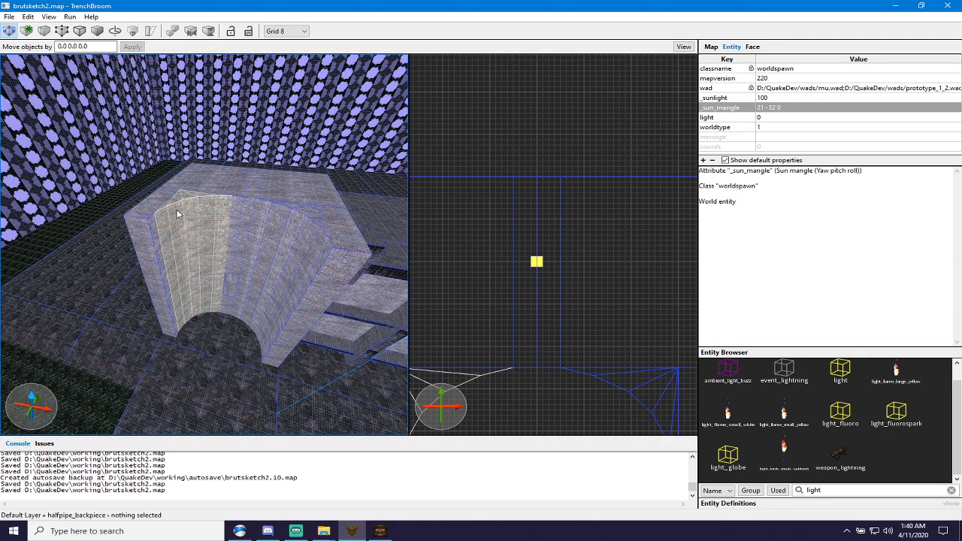
click(171, 217)
ctrl+click(188, 208)
ctrl+click(206, 208)
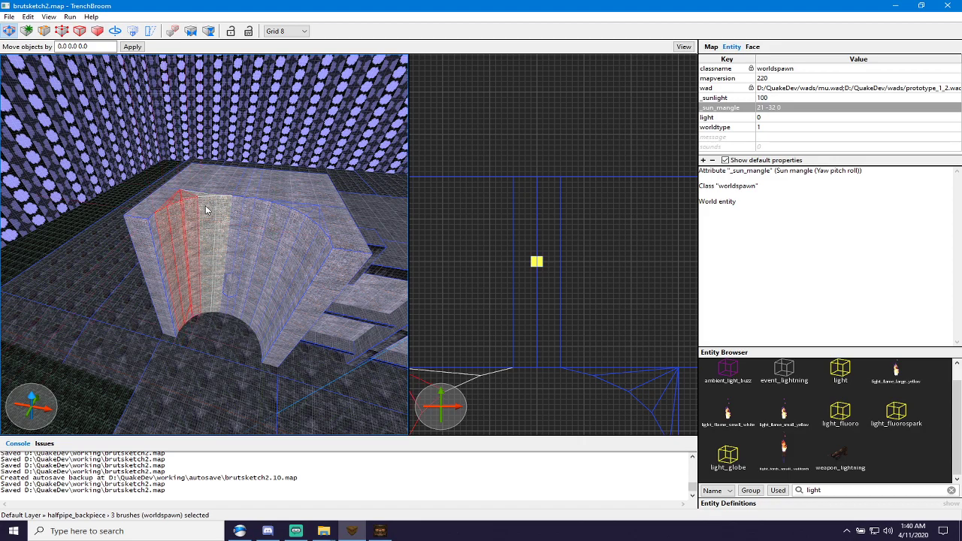
ctrl+click(223, 208)
right_click(208, 212)
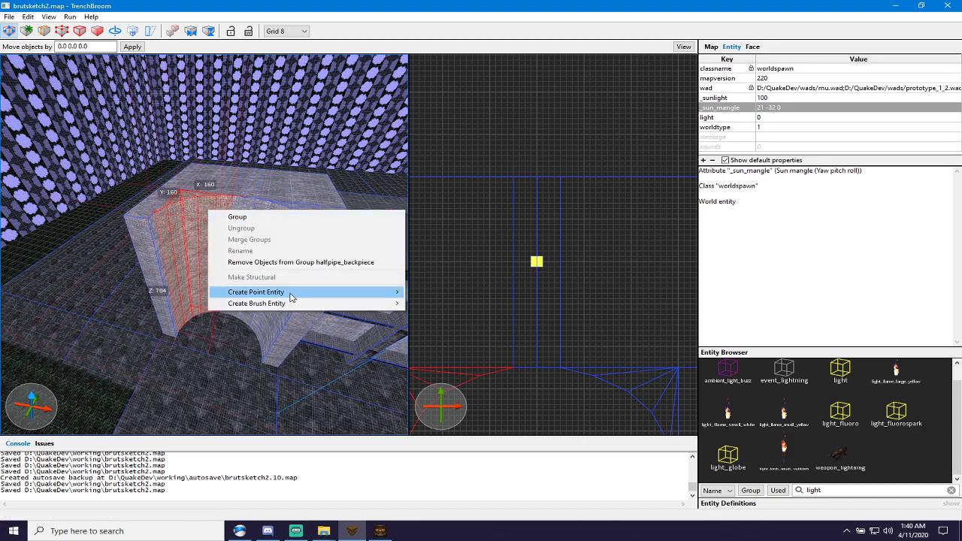
mouse_move(300, 306)
mouse_move(426, 303)
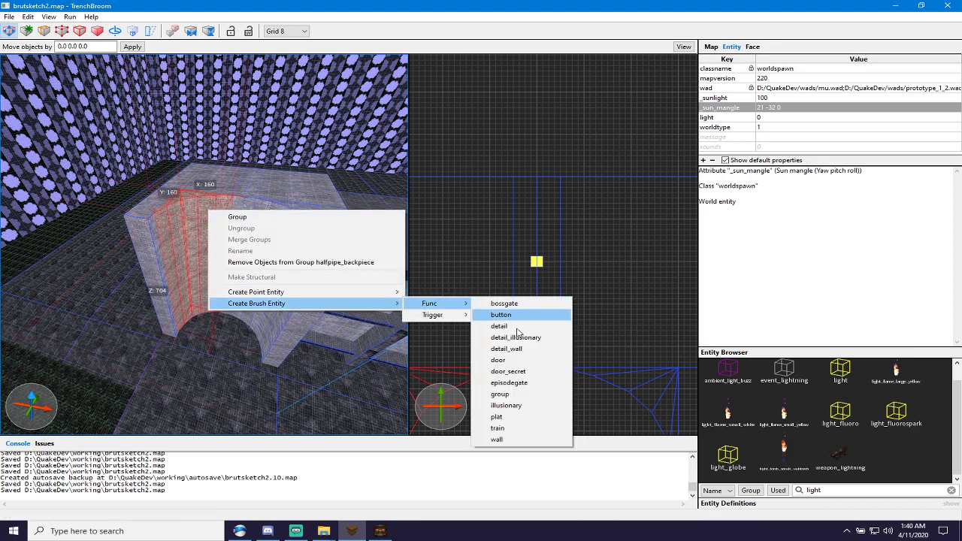
click(508, 441)
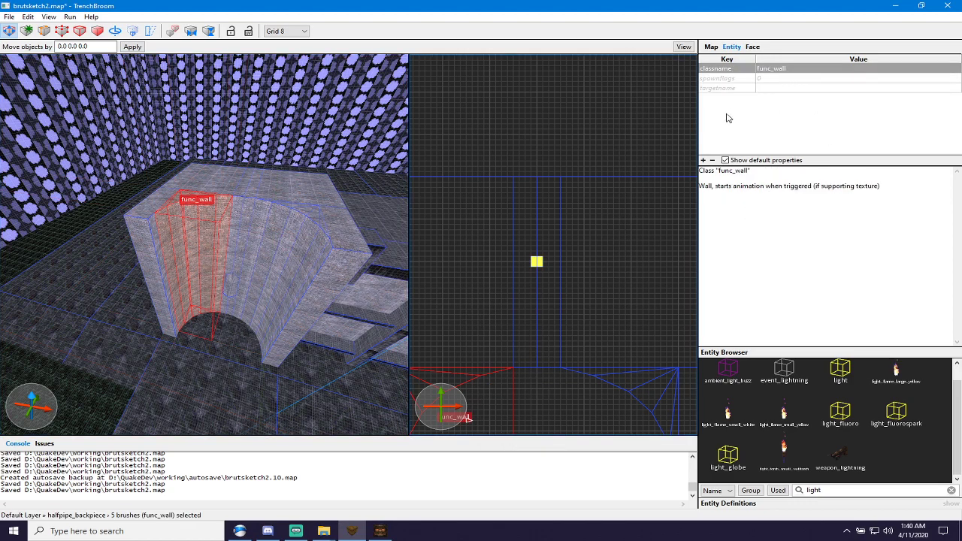
Add a _phong property with the value 1 to the func_wall entity.
click(703, 160)
text(_)
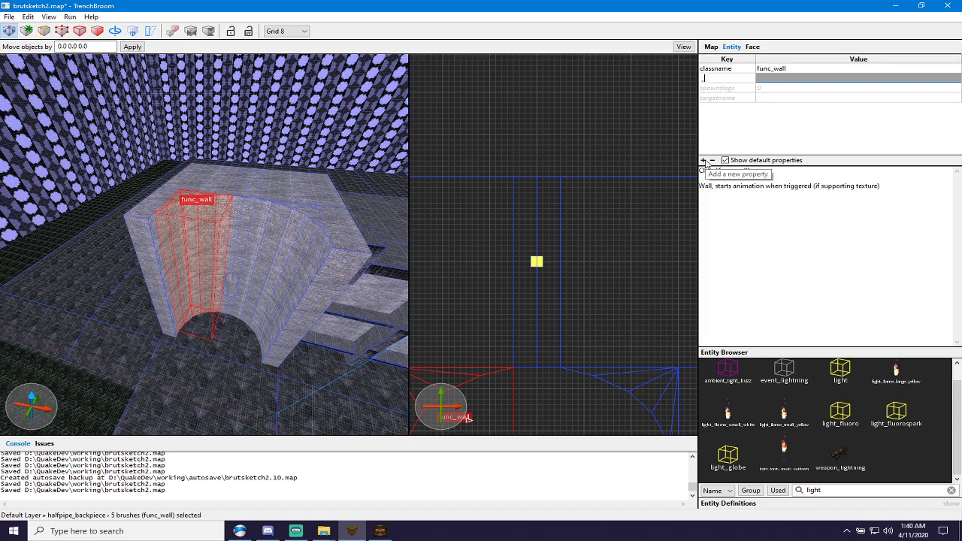
text(phong)
key(Return)
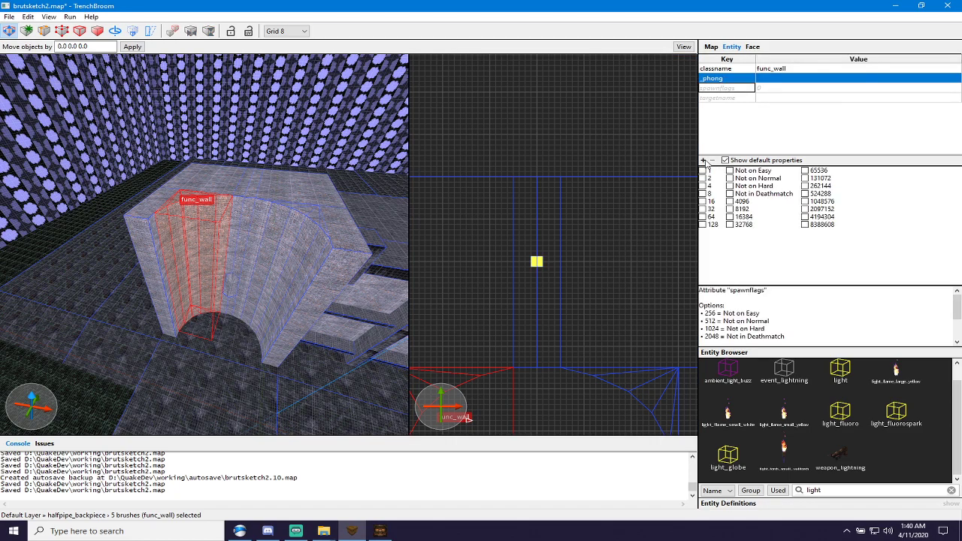
click(771, 79)
text(1)
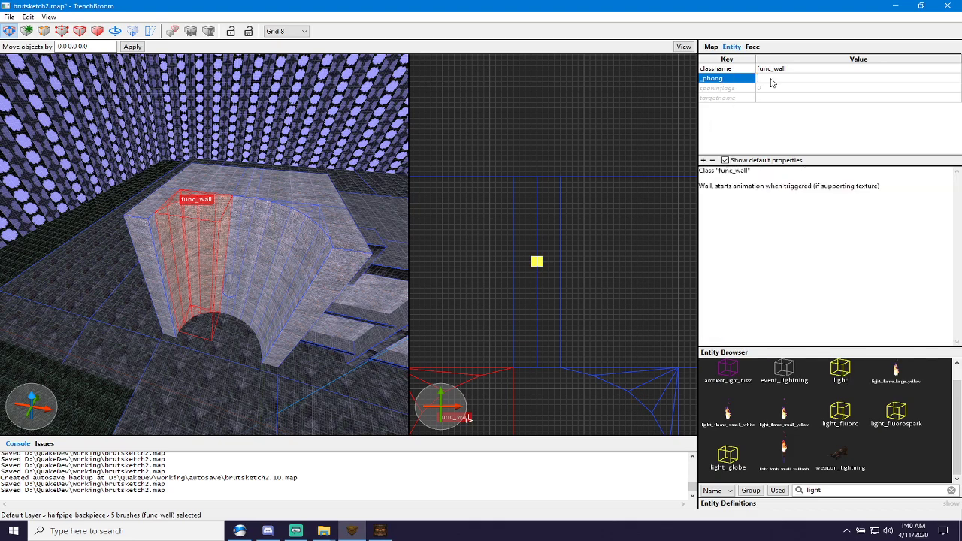
key(Return)
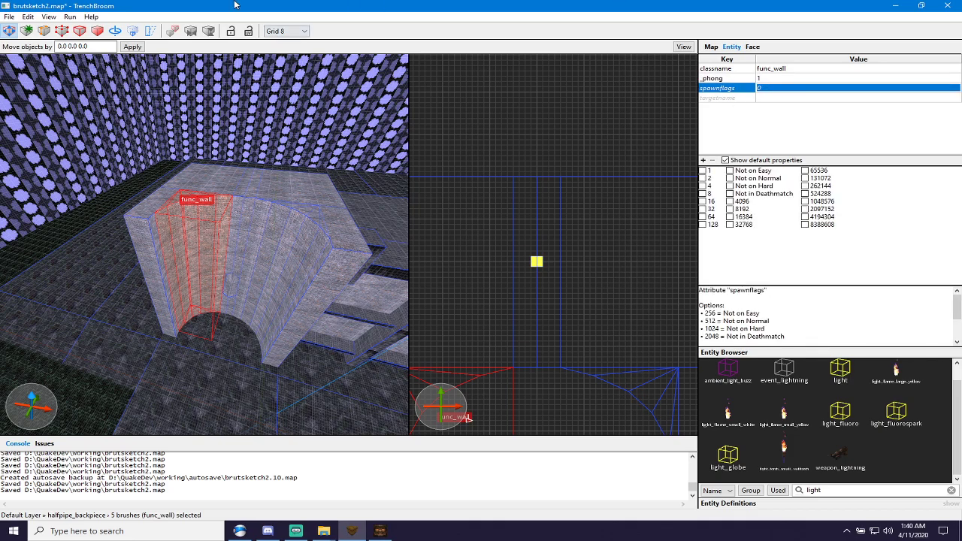
Close the left halfpipe_backpiece group and select the right halfpipe_backpiece group.
key(w)
right_drag(289, 230, 283, 181)
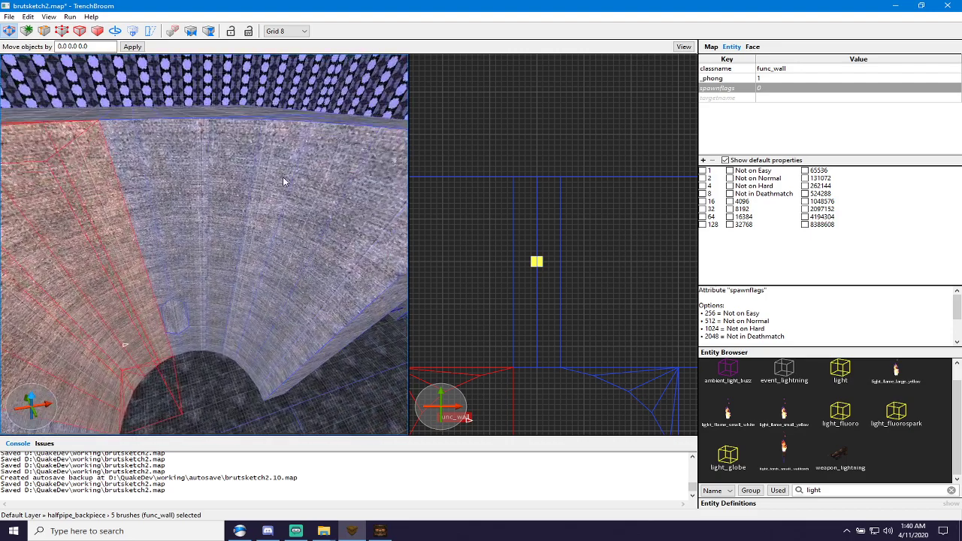
key(Escape)
key(Escape)
click(283, 182)
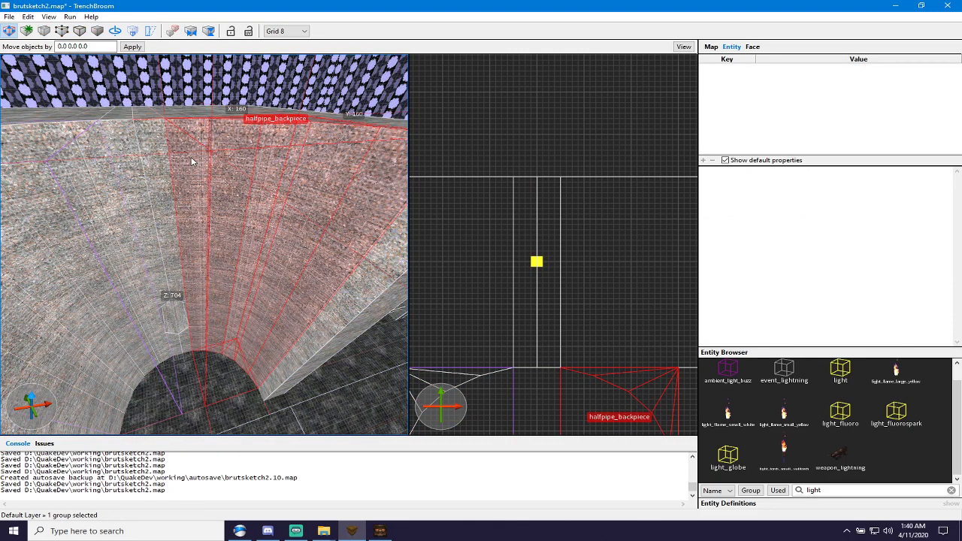
Try to create a Func brush entity from the five curved front faces of the right halfpipe_backpiece group.
double_click(192, 161)
ctrl+shift+click(235, 156)
ctrl+shift+click(272, 165)
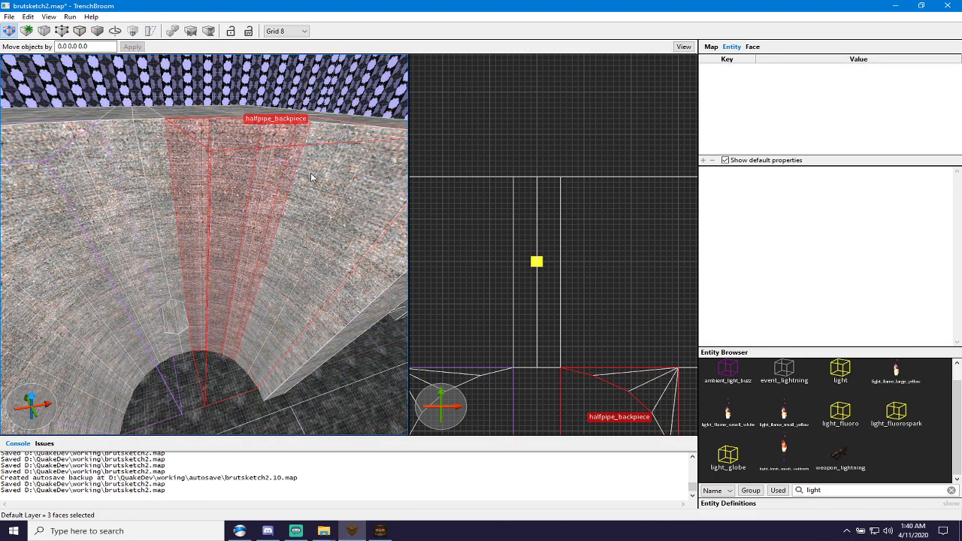
ctrl+shift+click(315, 175)
ctrl+shift+click(355, 200)
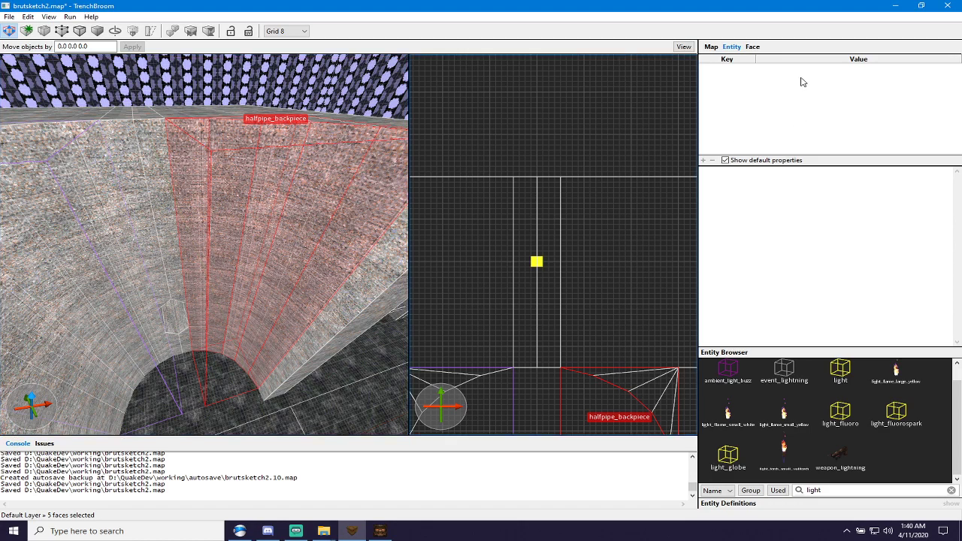
right_click(322, 190)
mouse_move(371, 260)
mouse_move(455, 260)
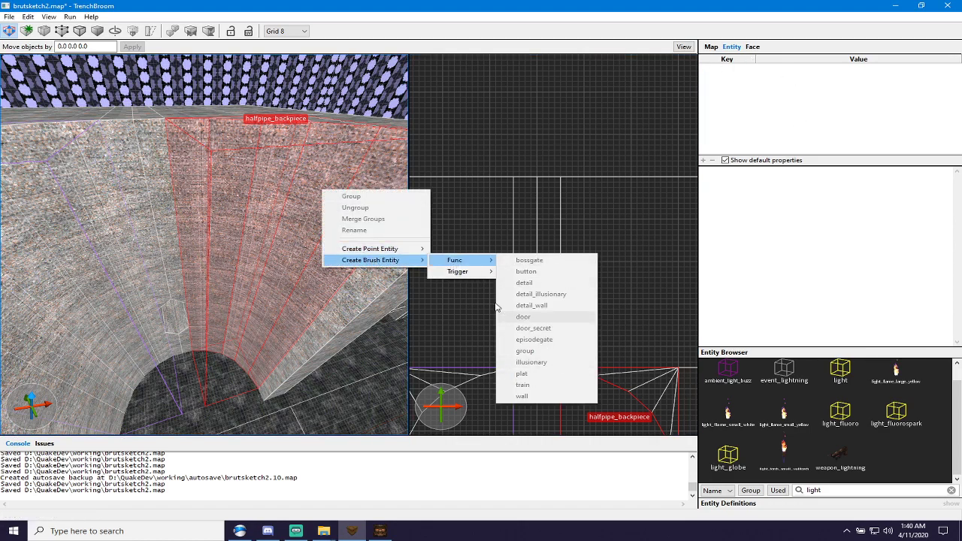
click(357, 171)
Open the right halfpipe_backpiece group and try to create a Func brush entity from its curved faces.
double_click(328, 206)
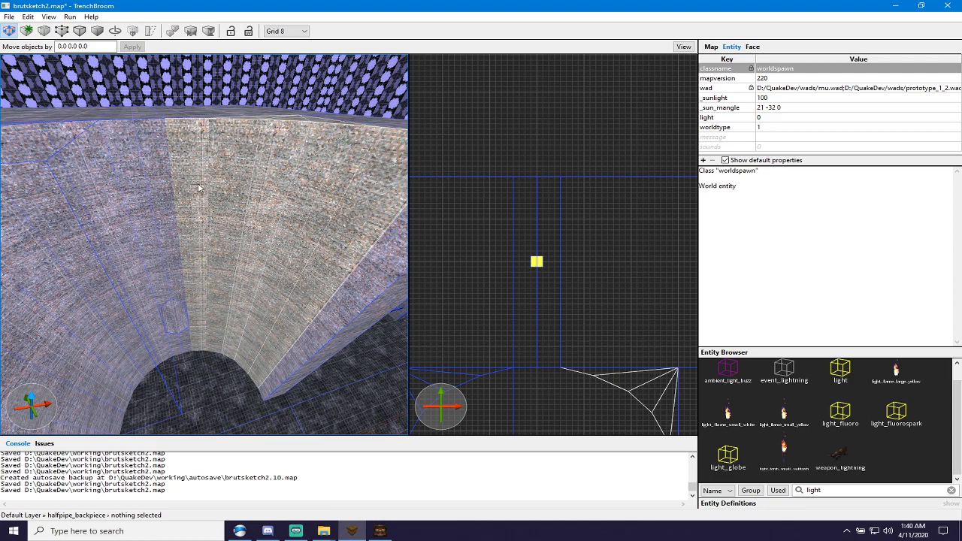
shift+click(198, 188)
ctrl+shift+click(221, 186)
ctrl+shift+click(262, 197)
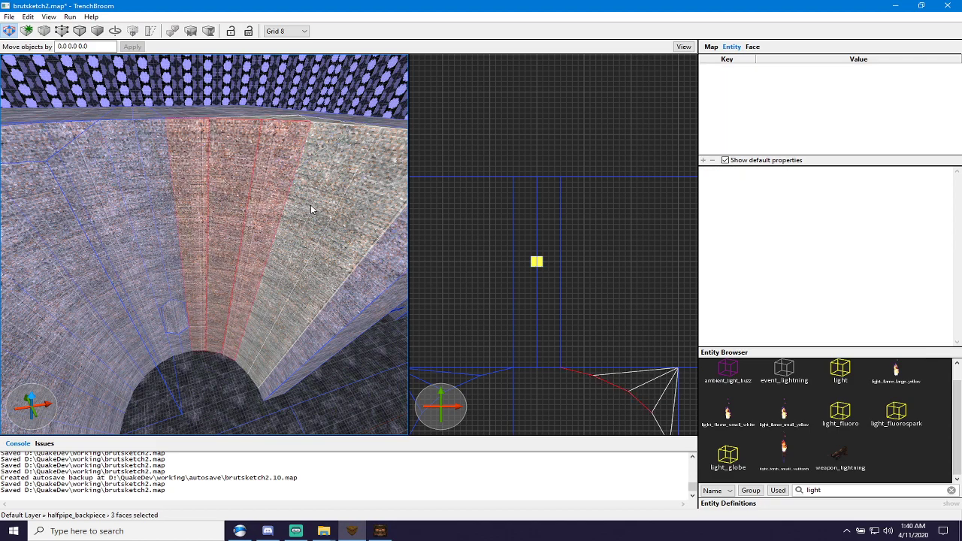
right_click(359, 213)
mouse_move(408, 284)
mouse_move(518, 284)
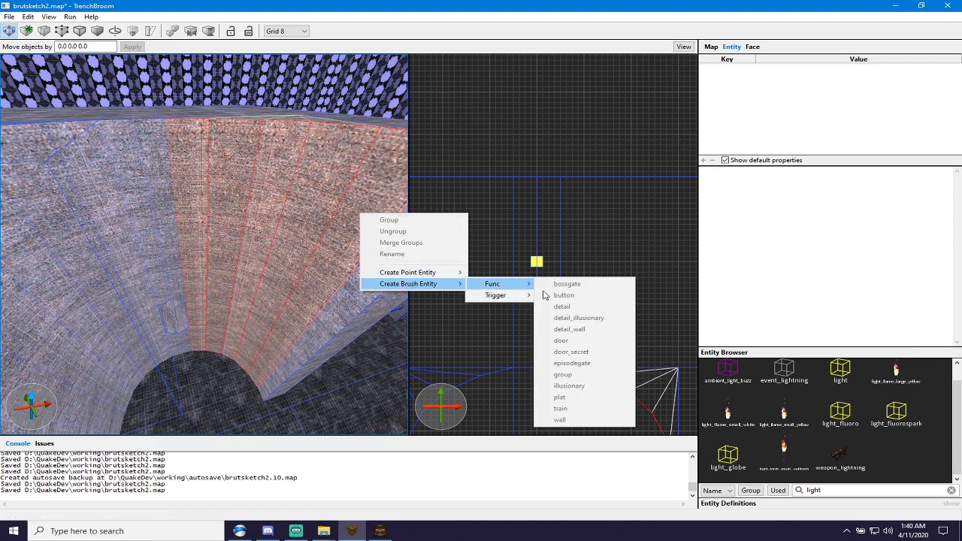
click(502, 4)
Select all five curved back brushes inside the opened right group and turn them into a func_wall brush entity.
right_drag(346, 216, 365, 264)
scroll(365, 263, down, 3)
scroll(209, 281, up, 3)
key(w)
key(a)
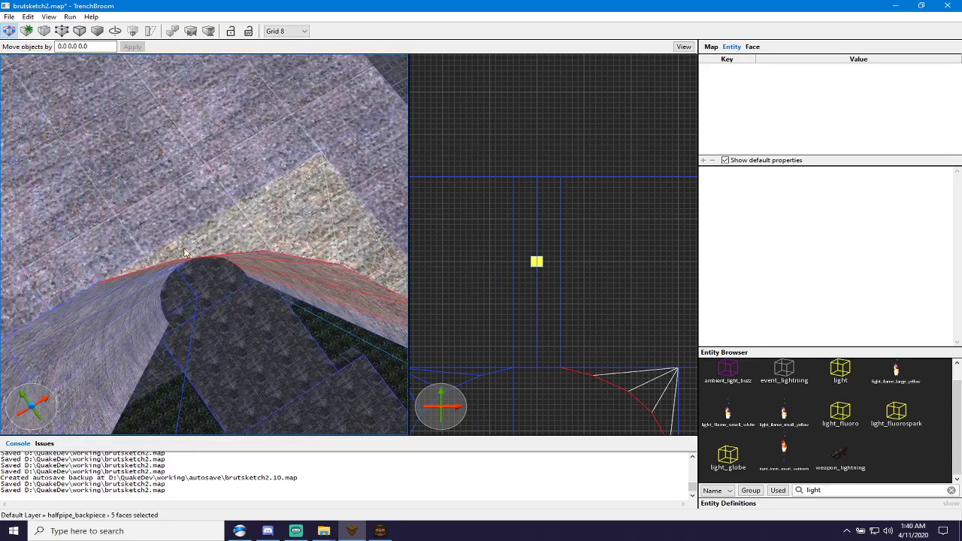
key(Escape)
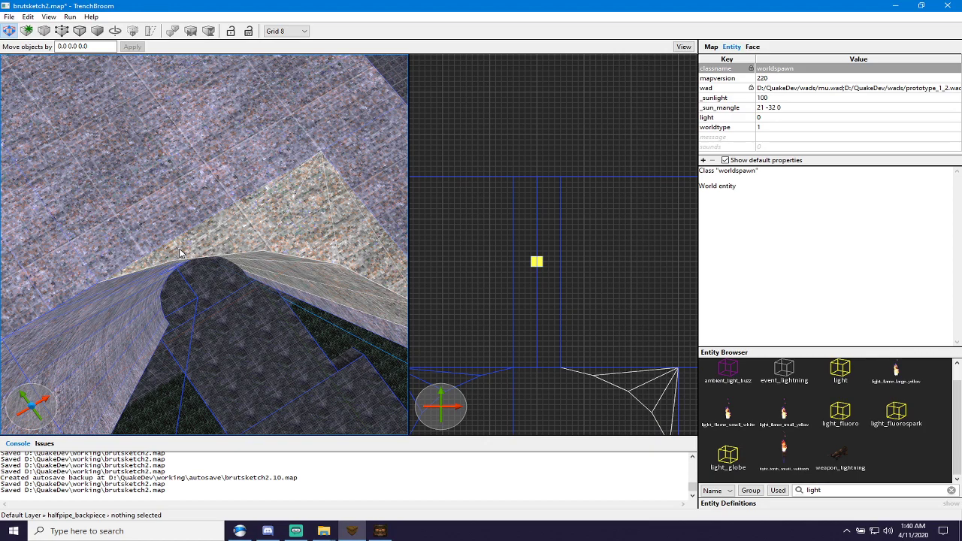
mouse_move(179, 253)
ctrl+mouse_down()
mouse_move(299, 238)
mouse_move(404, 271)
ctrl+mouse_up()
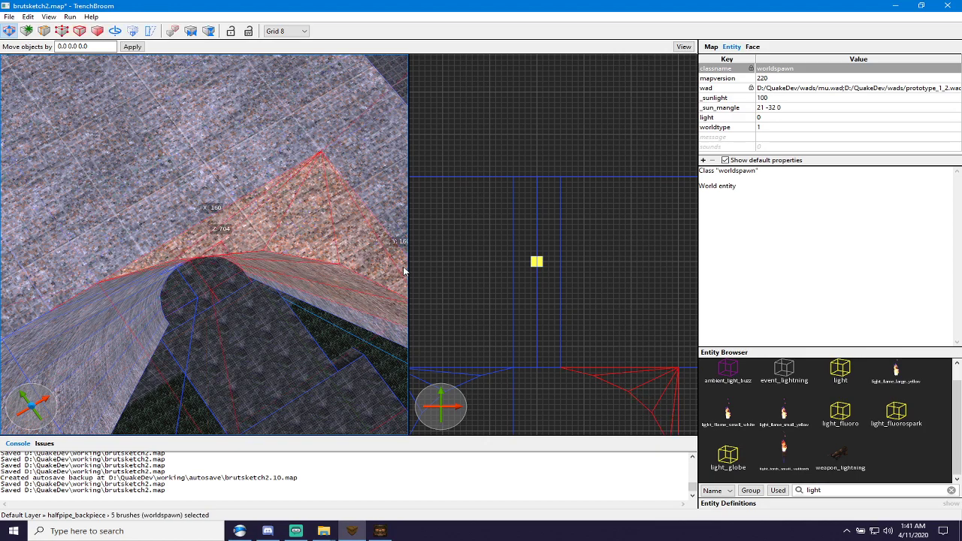
right_click(328, 254)
mouse_move(434, 344)
mouse_move(545, 348)
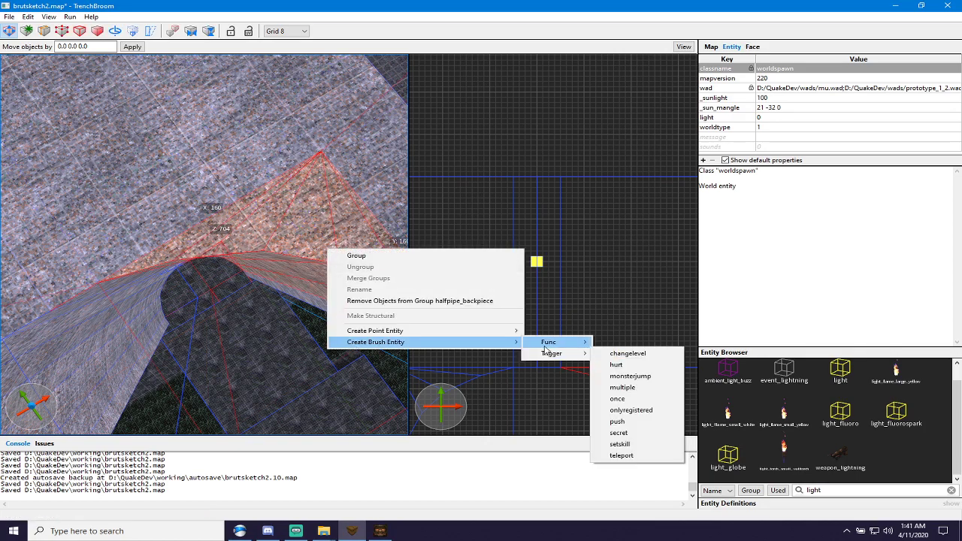
click(628, 476)
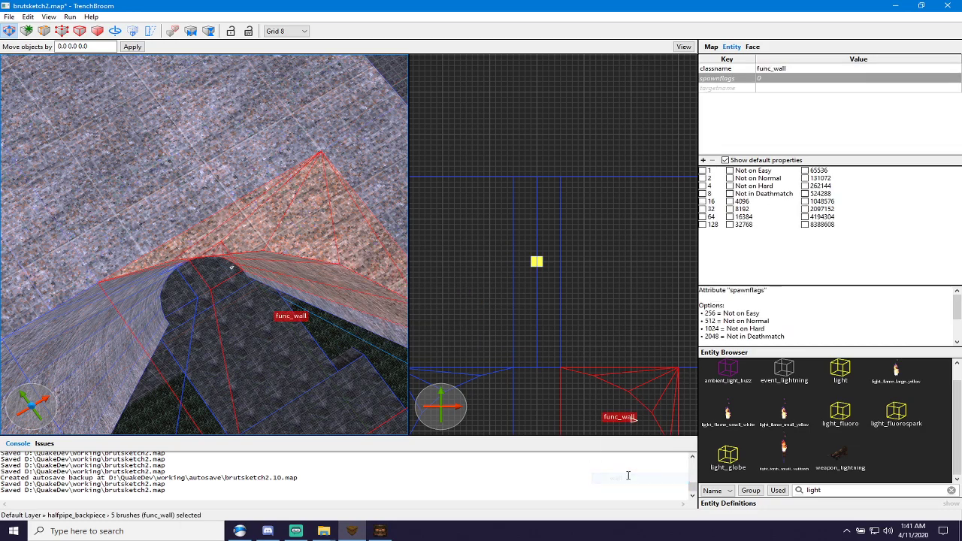
Add a _phong property with the value 1 to the right half-pipe's func_wall entity.
click(702, 161)
text(_)
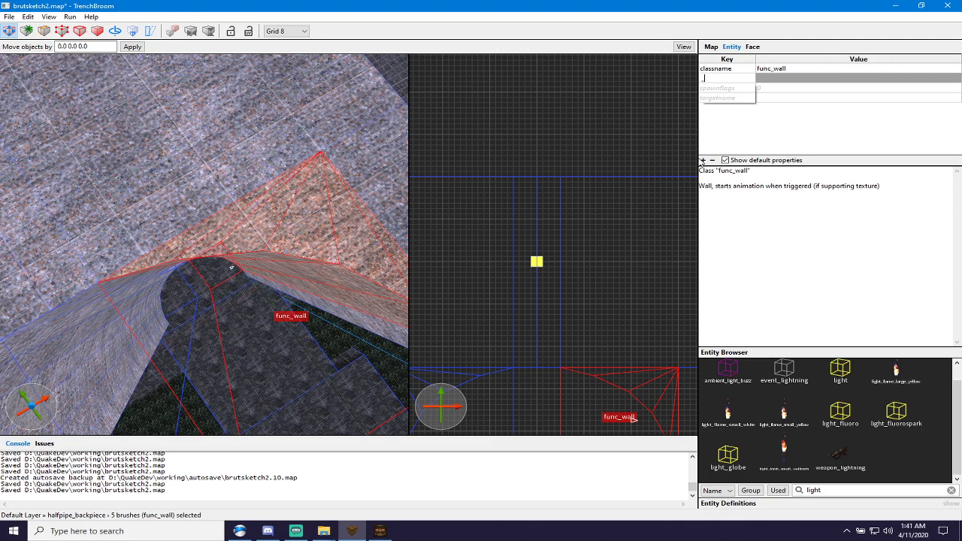
text(phong)
key(Return)
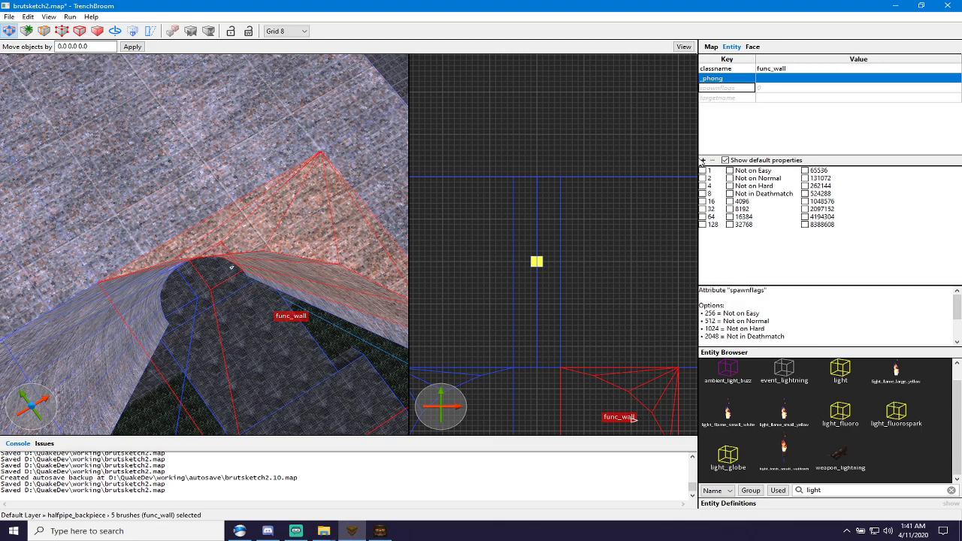
click(832, 78)
text(1)
key(Return)
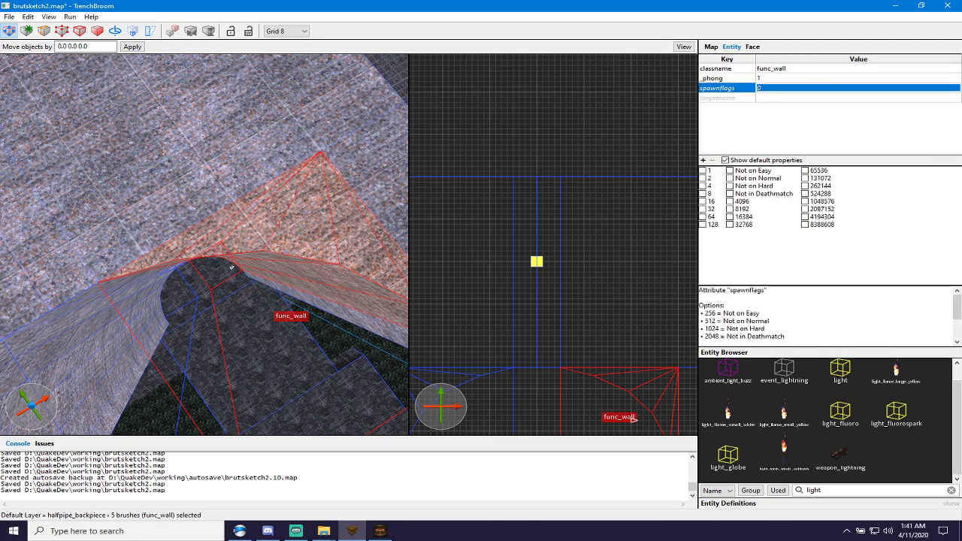
Save brutsketch2.map and compile it for a test run in Quake.
key(ctrl+s)
right_drag(216, 216, 306, 193)
key(s)
key(s)
key(a)
key(w)
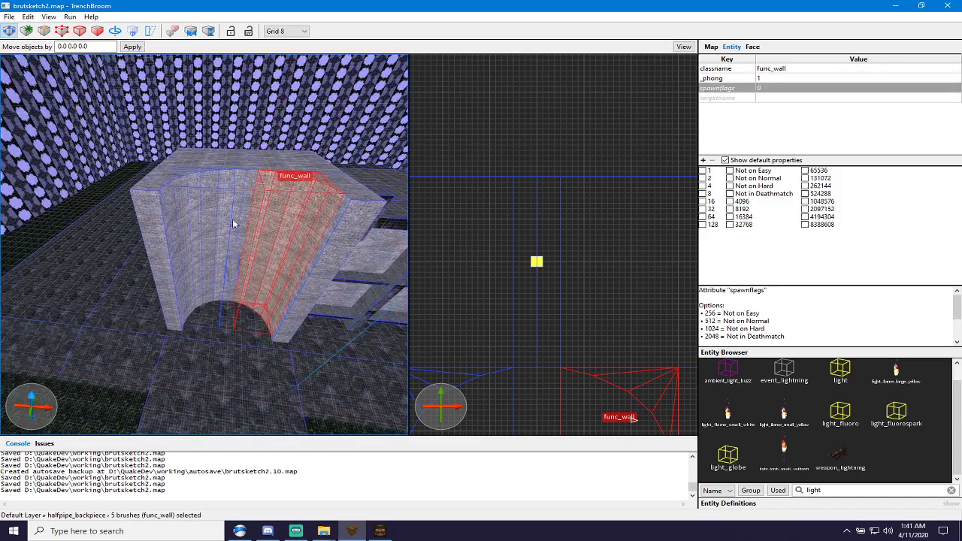
click(383, 532)
key(F5)
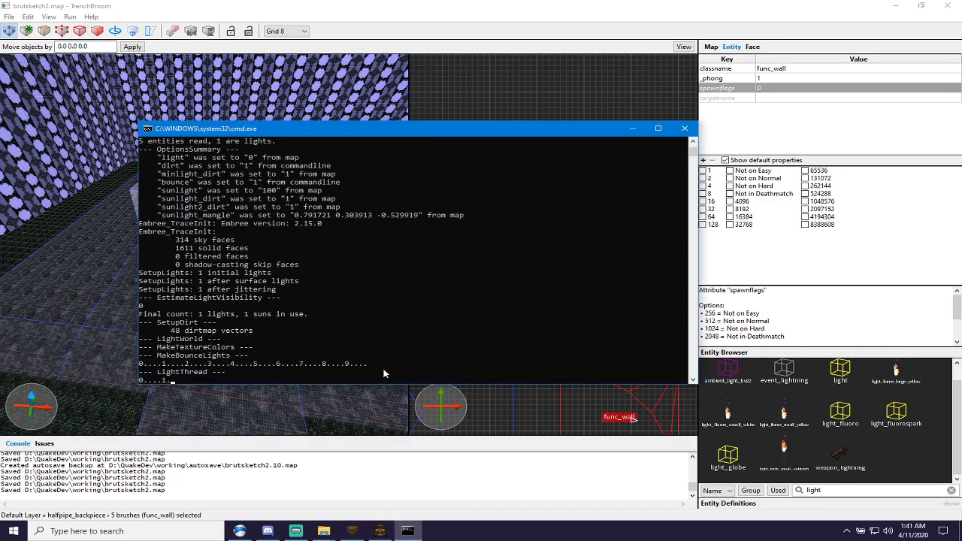
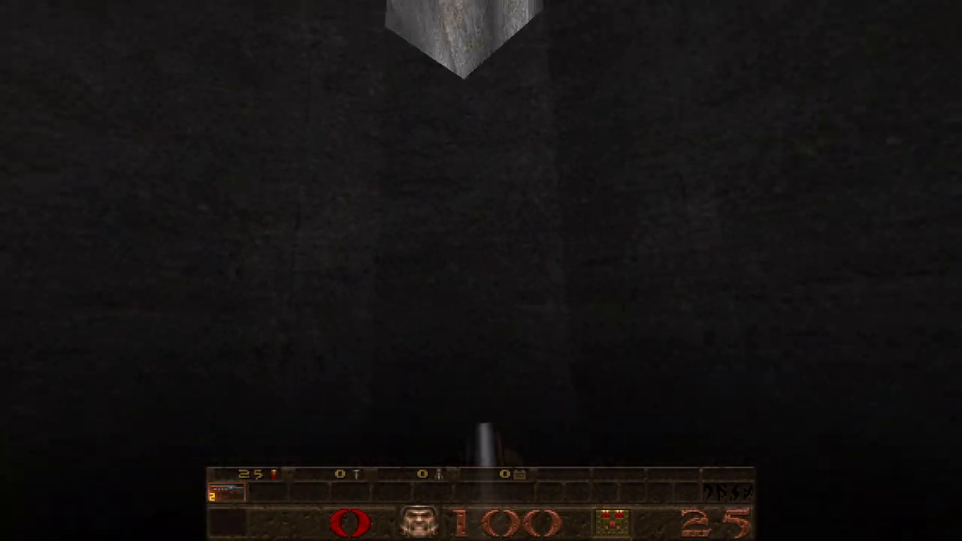
Examine the half-pipe's curved shading and window from several distances in the Quake test, and quit back to TrenchBroom.
click(481, 271)
key(s)
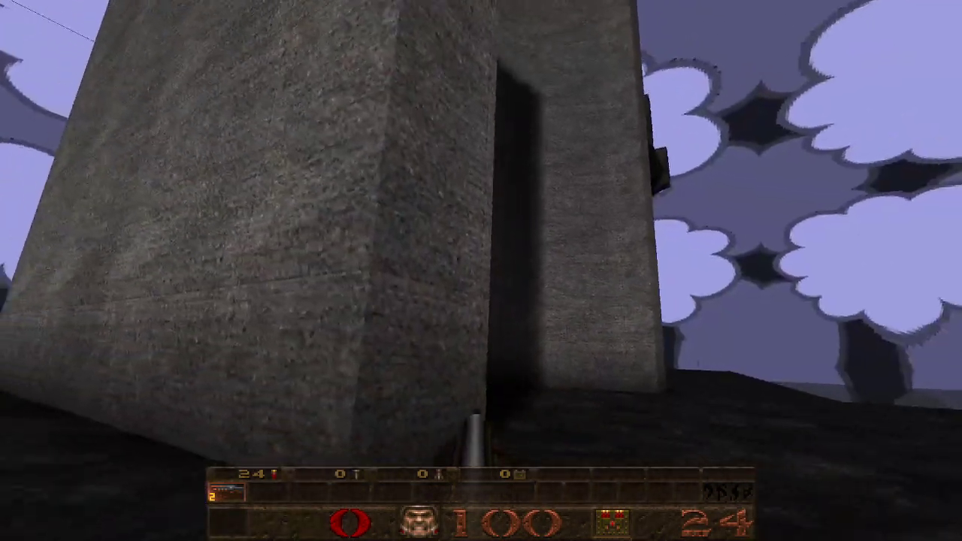
key(w)
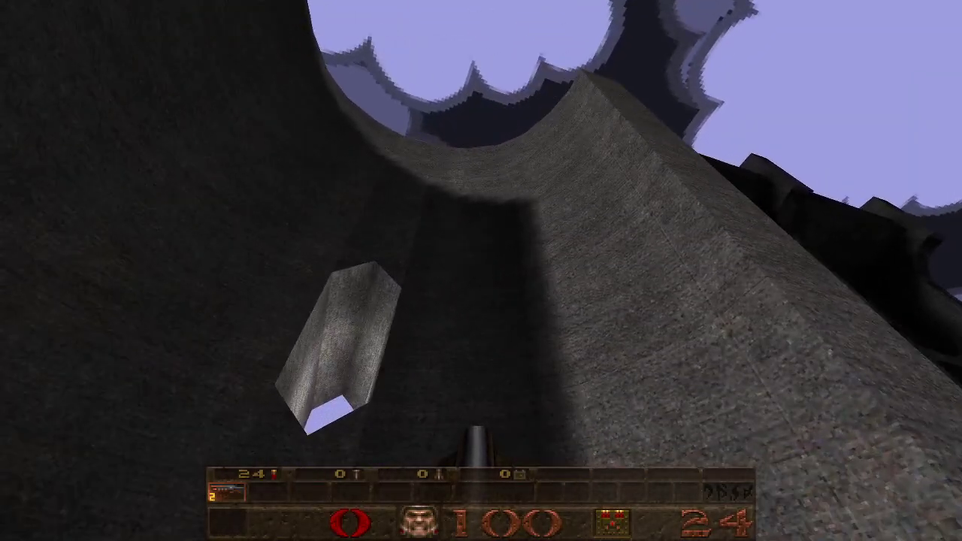
key(w)
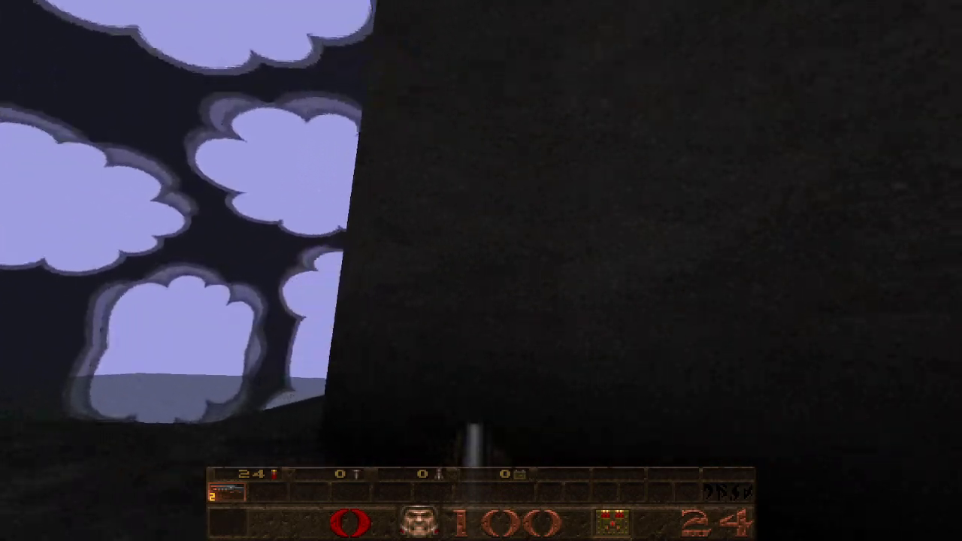
key(s)
key(d)
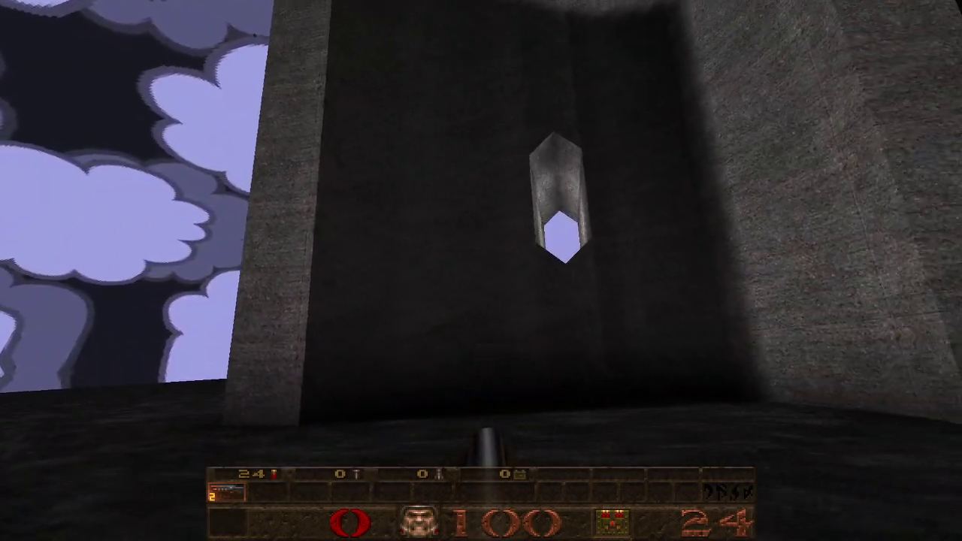
key(a)
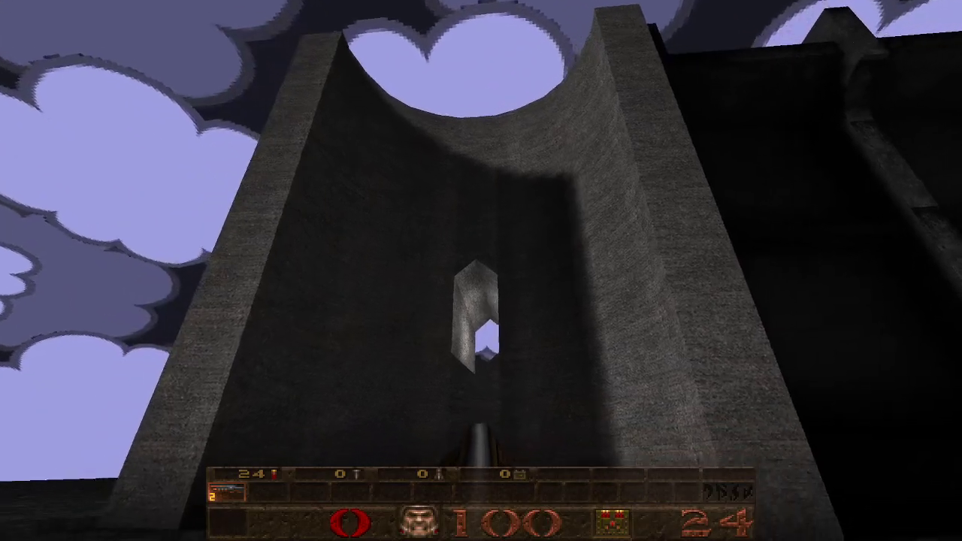
key(w)
key(w)
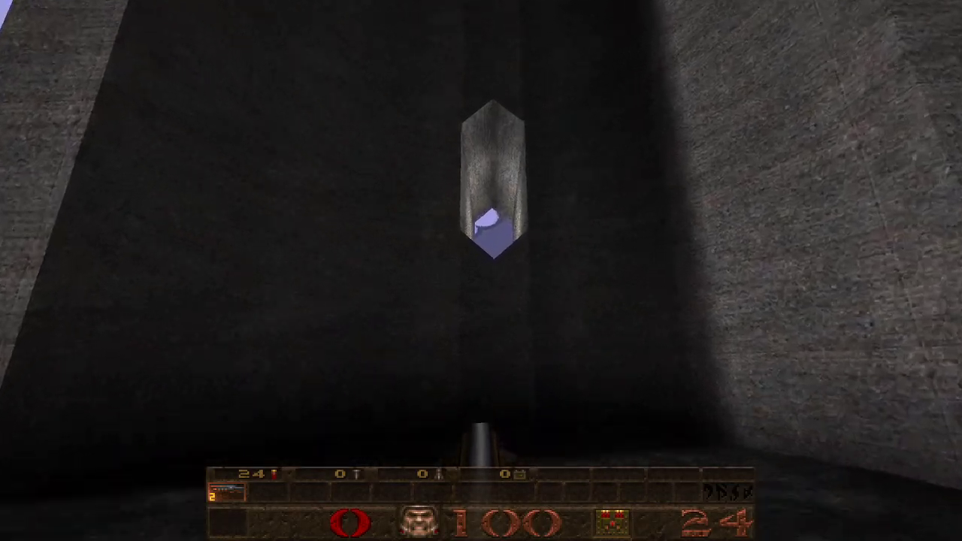
key(v)
key(s)
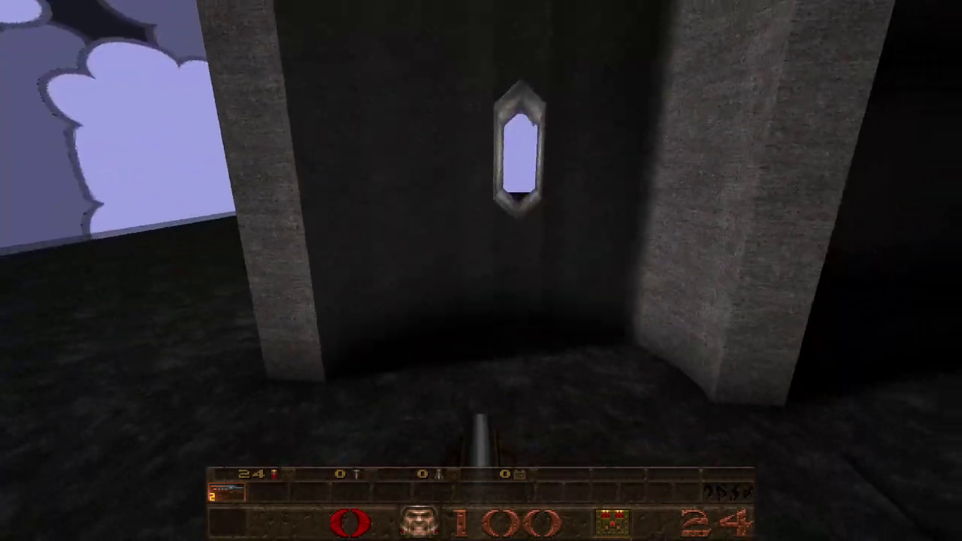
key(v)
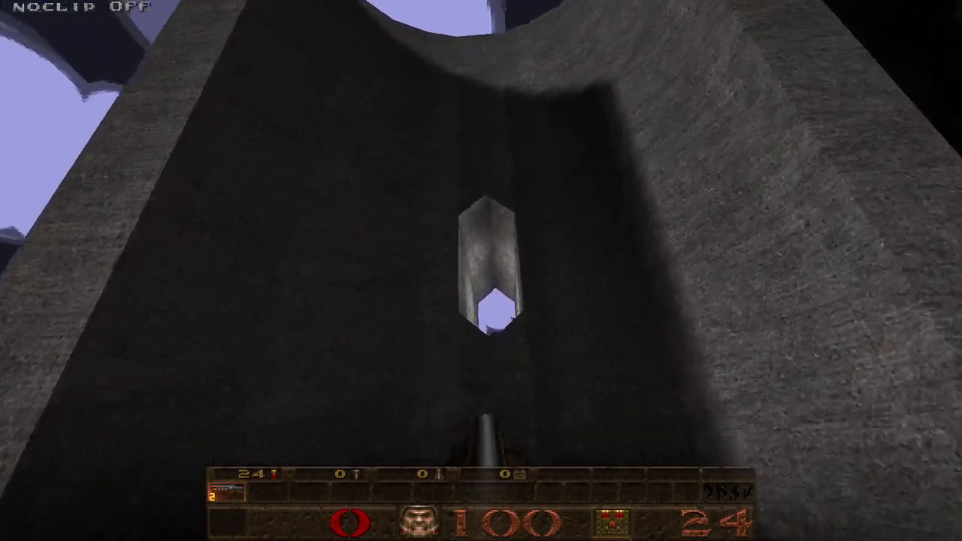
key(Escape)
key(Up)
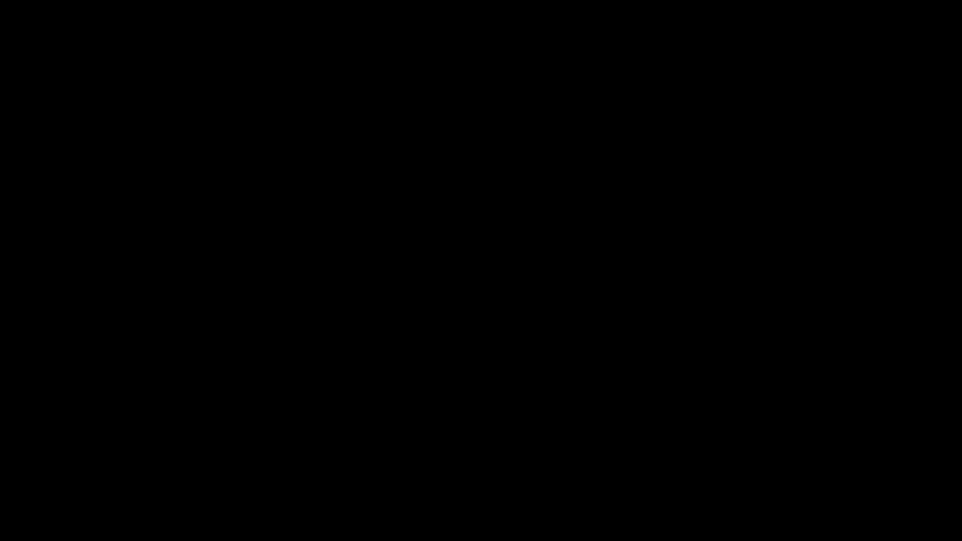
Close the right half-pipe group and move the side brush beside the left half-pipe 32 units outward along X.
right_drag(258, 139, 238, 208)
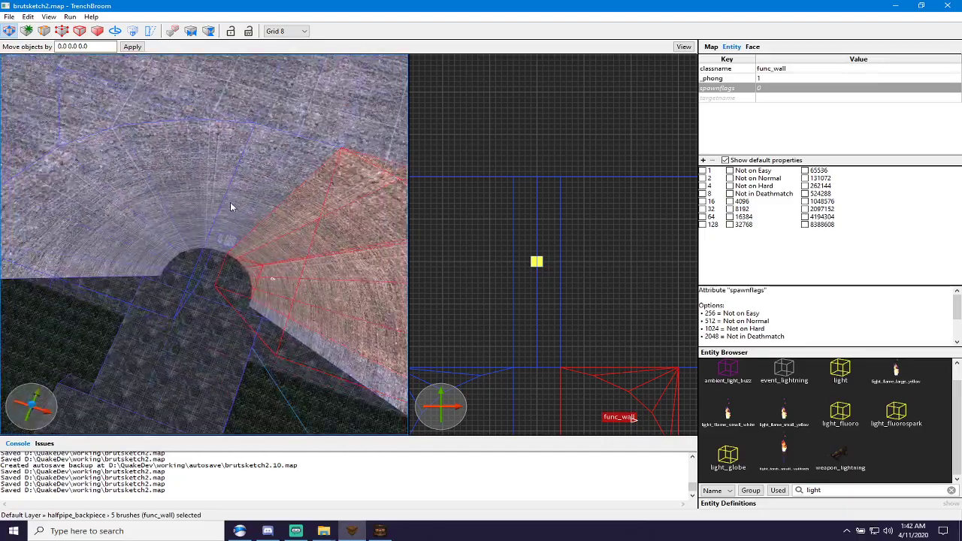
scroll(238, 208, down, 6)
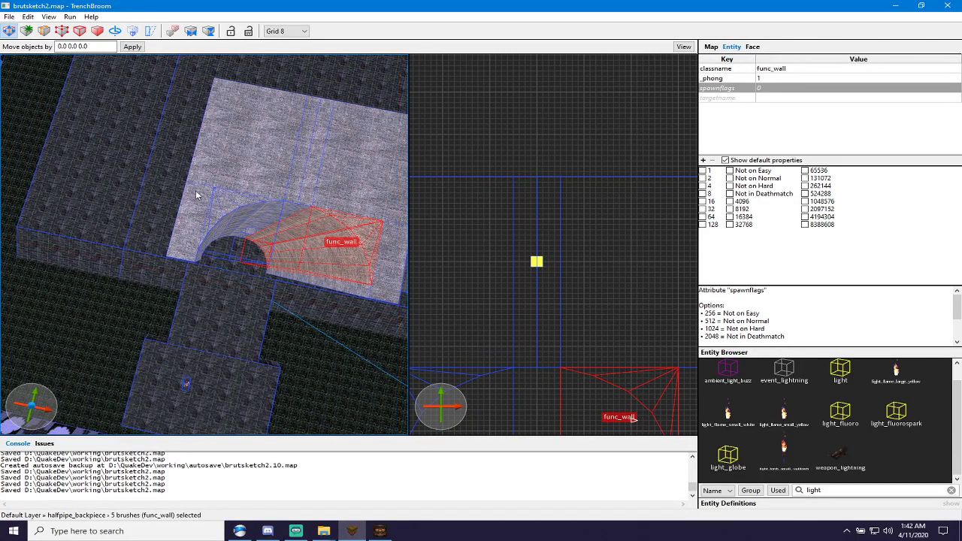
key(Escape)
click(199, 193)
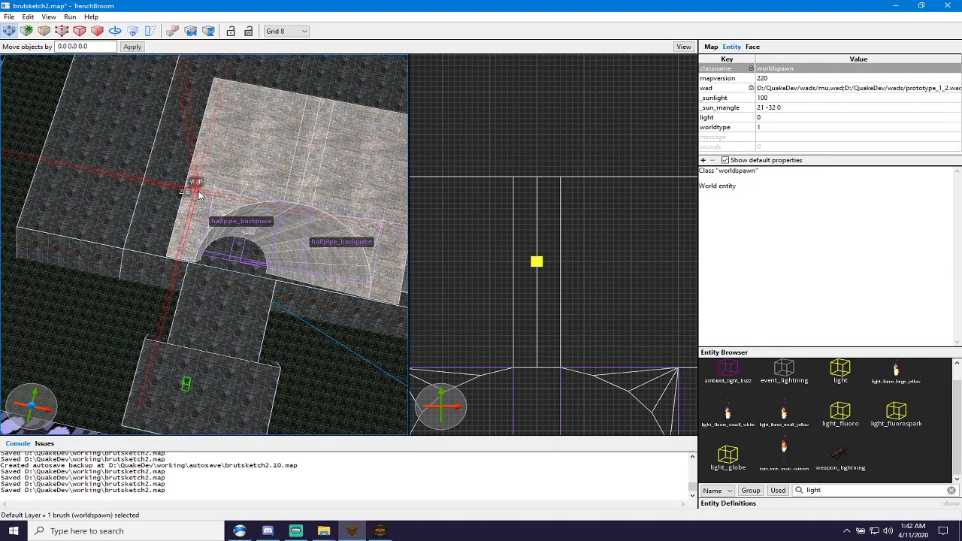
key(Escape)
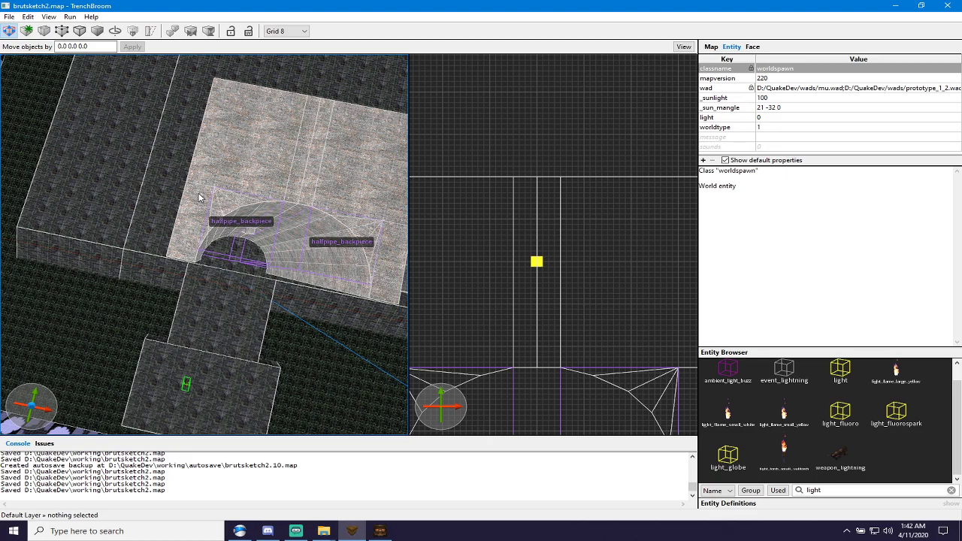
click(199, 197)
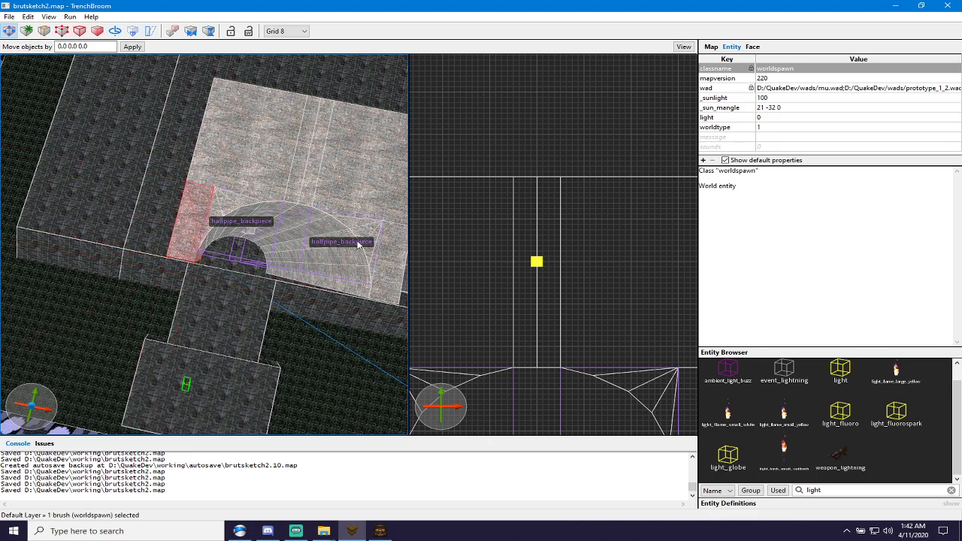
scroll(563, 306, down, 9)
scroll(517, 377, up, 3)
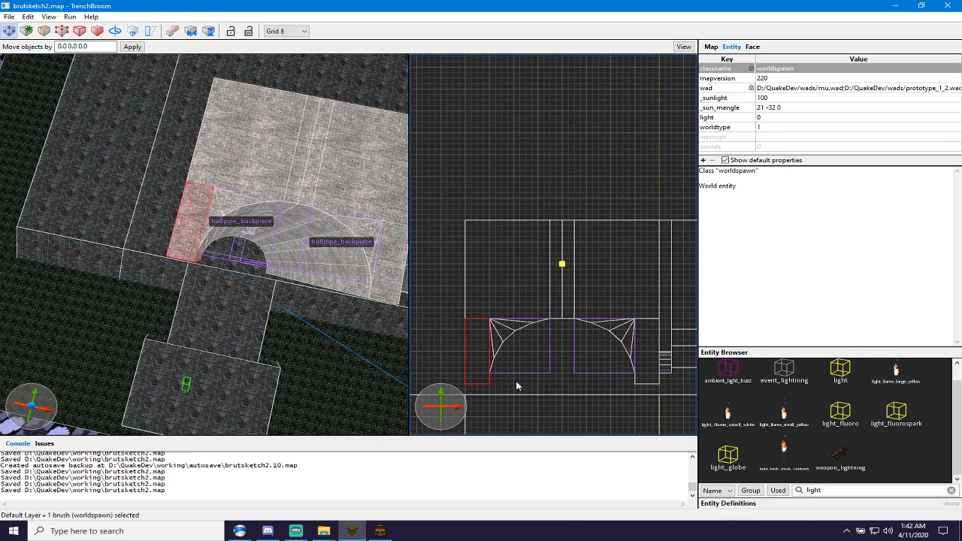
right_drag(516, 382, 522, 293)
scroll(494, 278, up, 2)
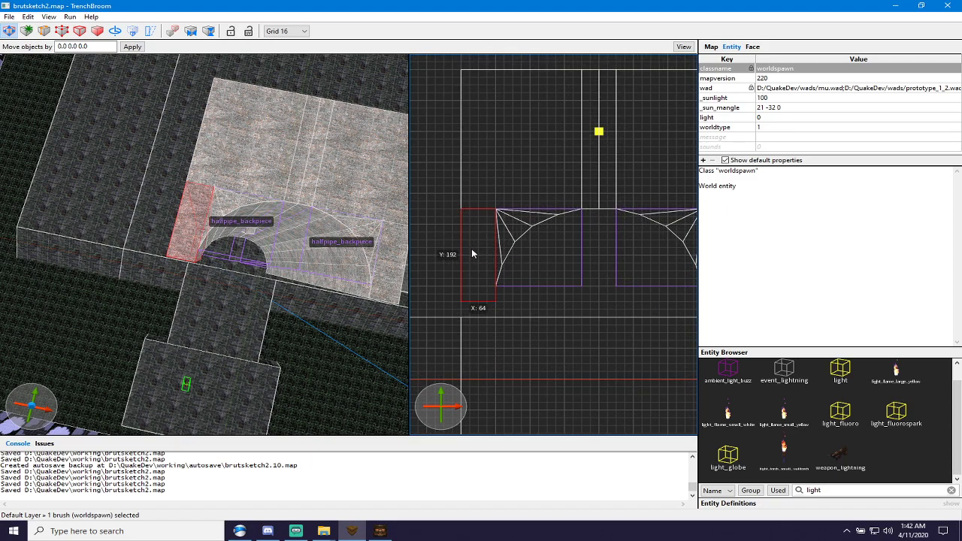
drag(472, 254, 457, 248)
Move the top block of the left back wall and the left halfpipe_backpiece group 32 units outward to match.
click(523, 155)
drag(522, 154, 505, 152)
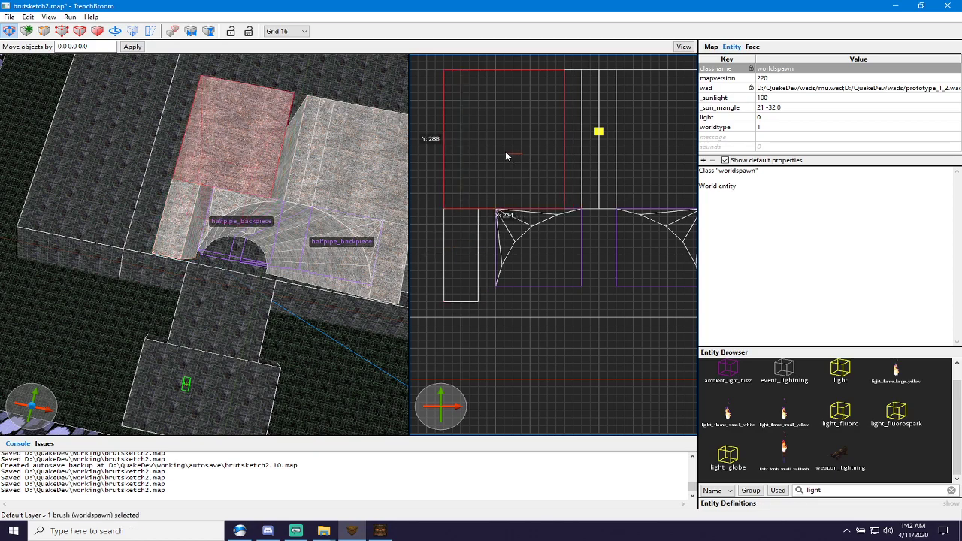
click(225, 207)
drag(515, 223, 502, 226)
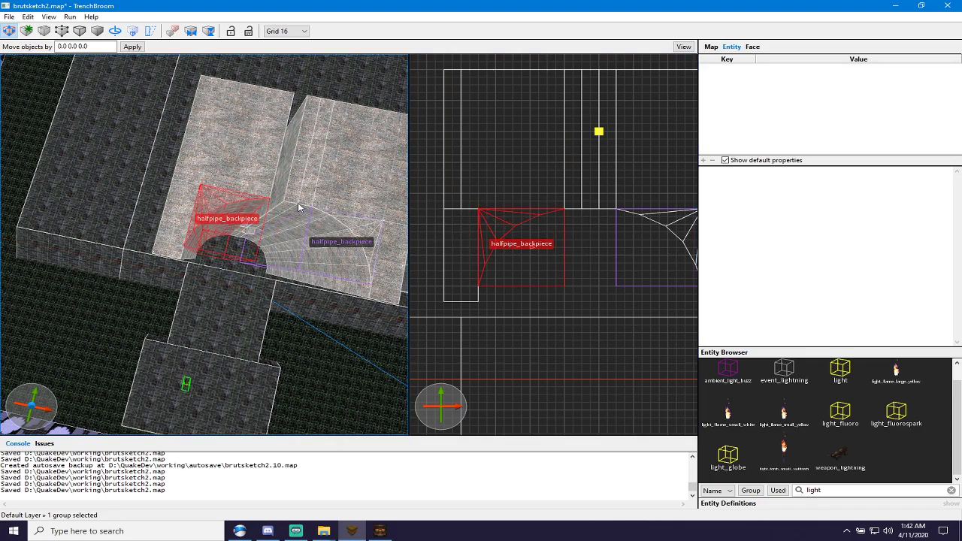
Shift the remaining stacked brushes of the left back wall 32 units outward, in line with the moved top block.
key(w)
key(d)
key(s)
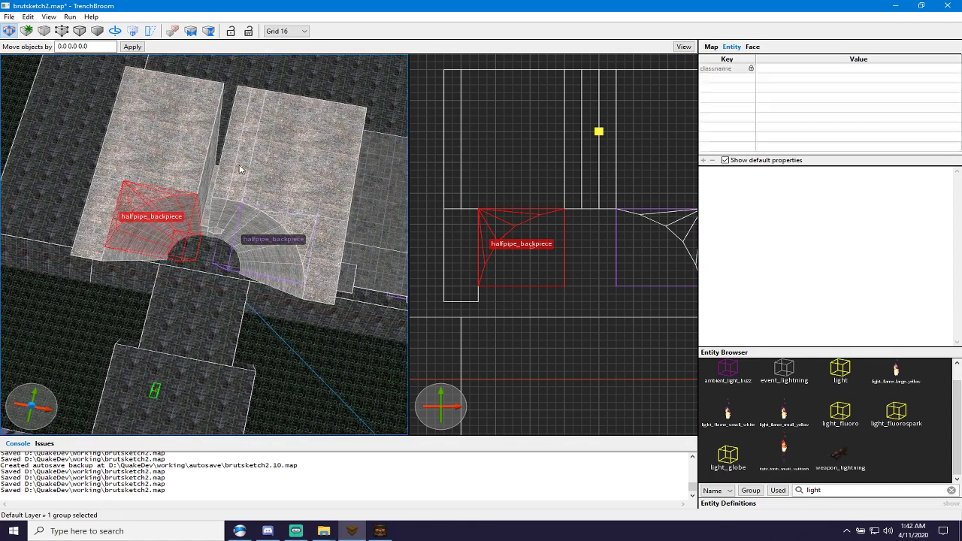
ctrl+click(240, 169)
ctrl+click(232, 168)
key(w)
mouse_move(227, 242)
right_down()
mouse_move(246, 286)
mouse_move(235, 290)
mouse_move(212, 175)
right_up()
key(w)
click(232, 227)
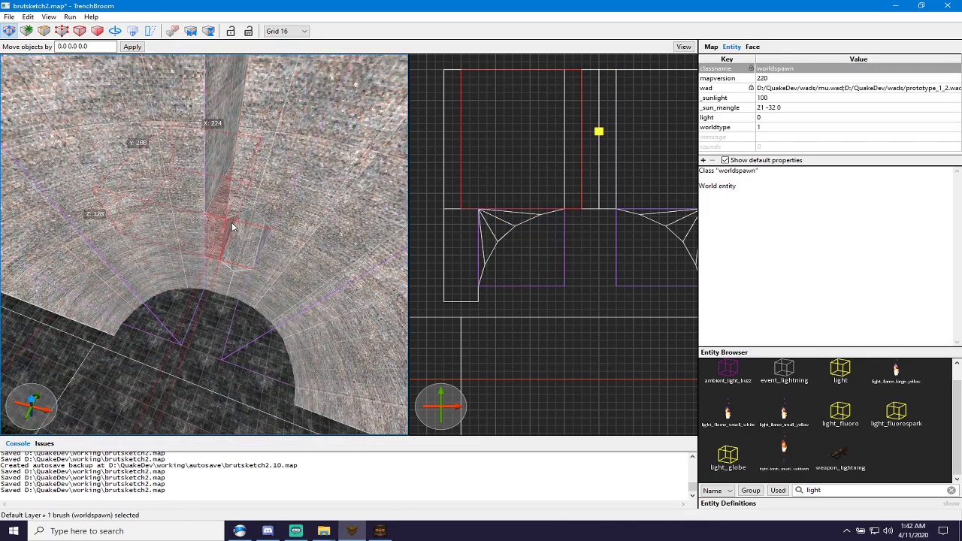
drag(545, 135, 528, 135)
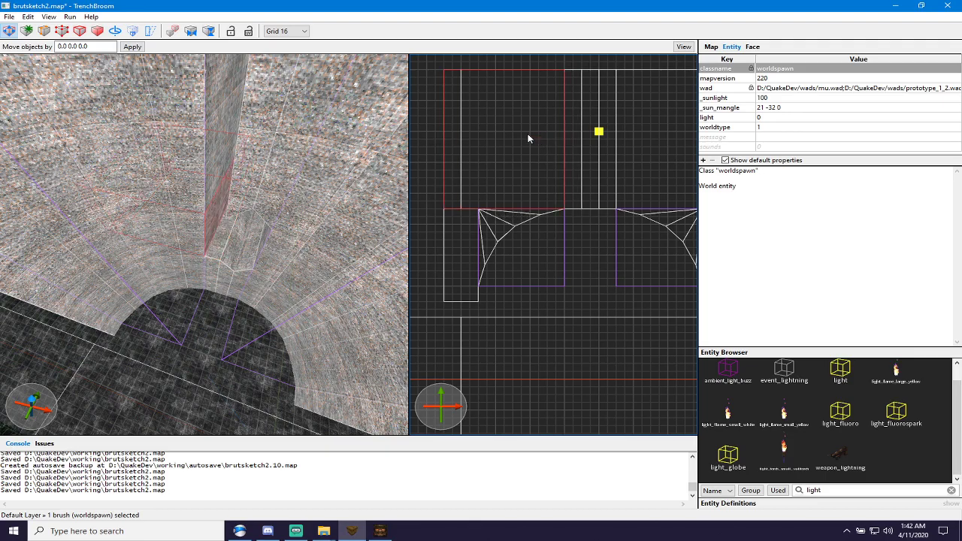
click(577, 159)
drag(576, 158, 558, 156)
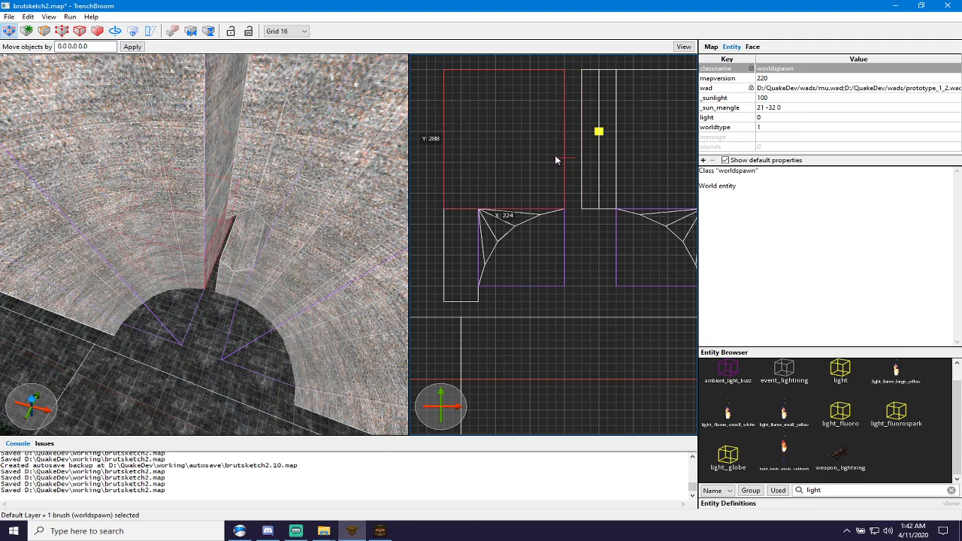
Move the windowed centre column's brushes 16 units toward the left wall and place the light on its axis at -272 496 576.
mouse_move(281, 269)
right_down()
mouse_move(281, 286)
mouse_move(278, 251)
mouse_move(240, 254)
right_up()
click(235, 249)
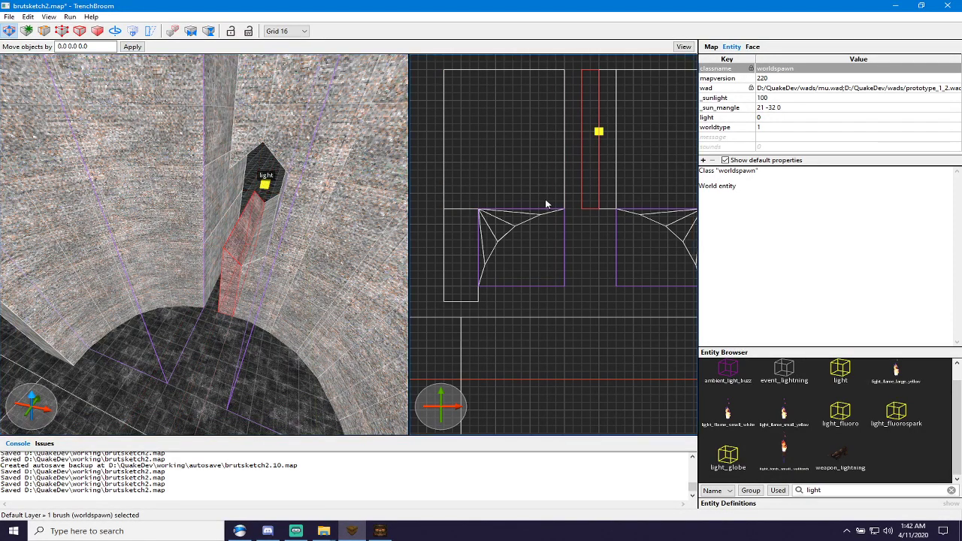
ctrl+click(608, 175)
mouse_move(607, 174)
mouse_down()
mouse_move(589, 159)
mouse_move(591, 135)
mouse_move(590, 143)
mouse_up()
click(598, 132)
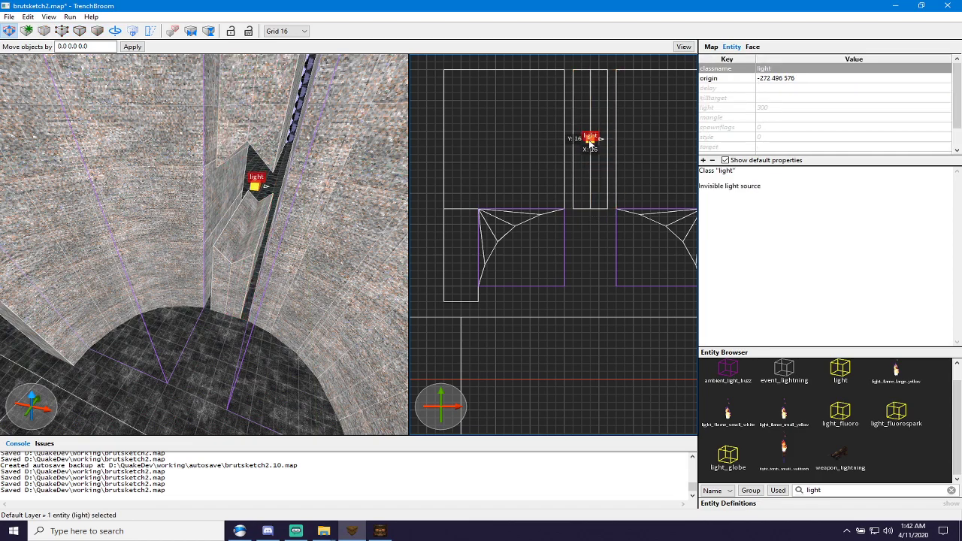
click(584, 255)
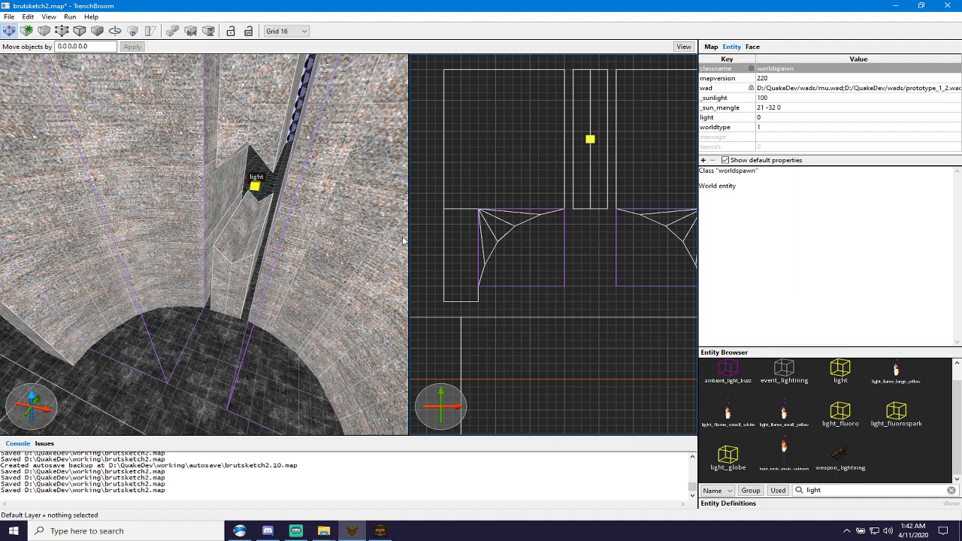
mouse_move(272, 266)
right_down()
mouse_move(292, 248)
mouse_move(311, 200)
mouse_move(325, 250)
mouse_move(259, 190)
mouse_move(234, 140)
mouse_move(230, 176)
mouse_move(266, 143)
mouse_move(242, 167)
right_up()
click(244, 160)
click(234, 140)
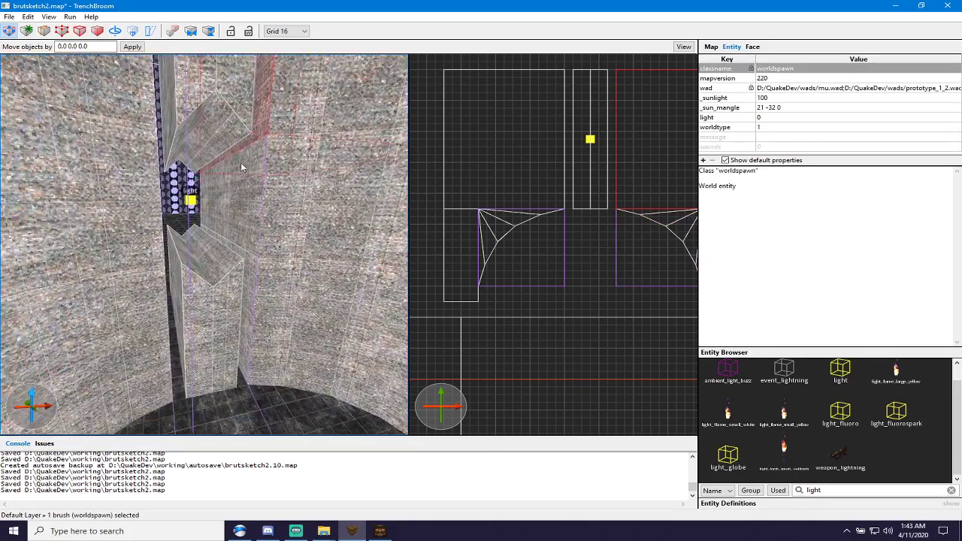
ctrl+click(249, 172)
ctrl+click(256, 265)
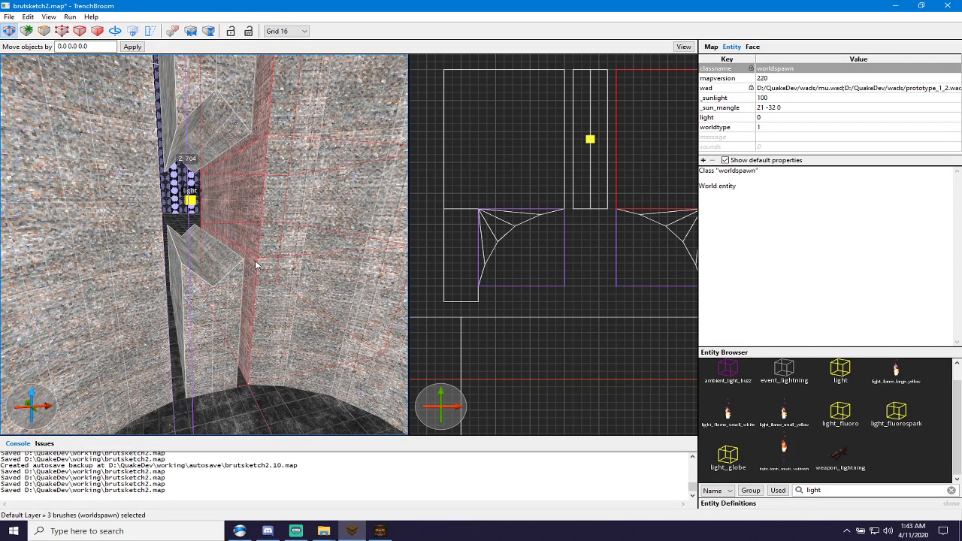
click(254, 263)
Make a full-height copy of the left back wall's stacked brushes and narrow it to a 16-unit strip filling the gap beside the window.
mouse_move(254, 263)
right_down()
mouse_move(186, 218)
mouse_move(172, 194)
right_up()
ctrl+click(177, 179)
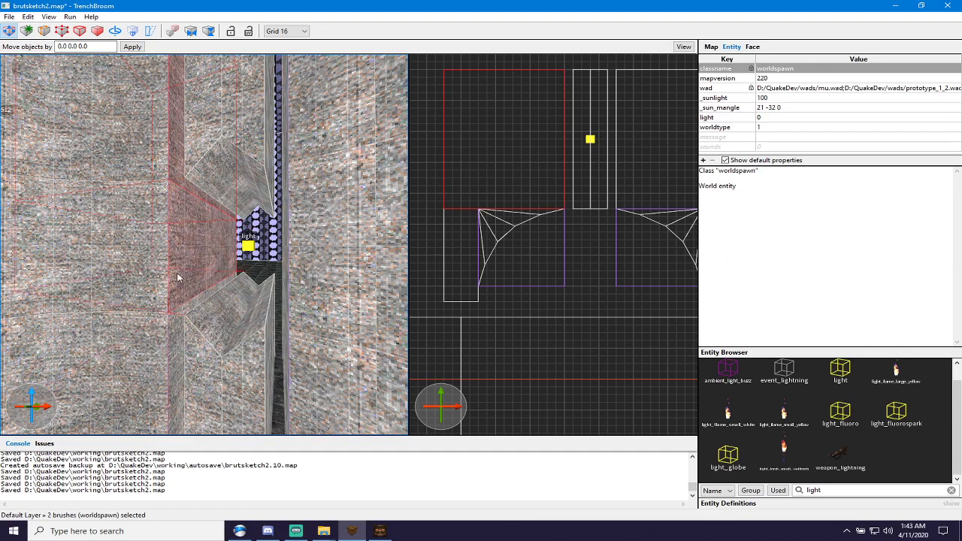
ctrl+click(178, 340)
click(177, 341)
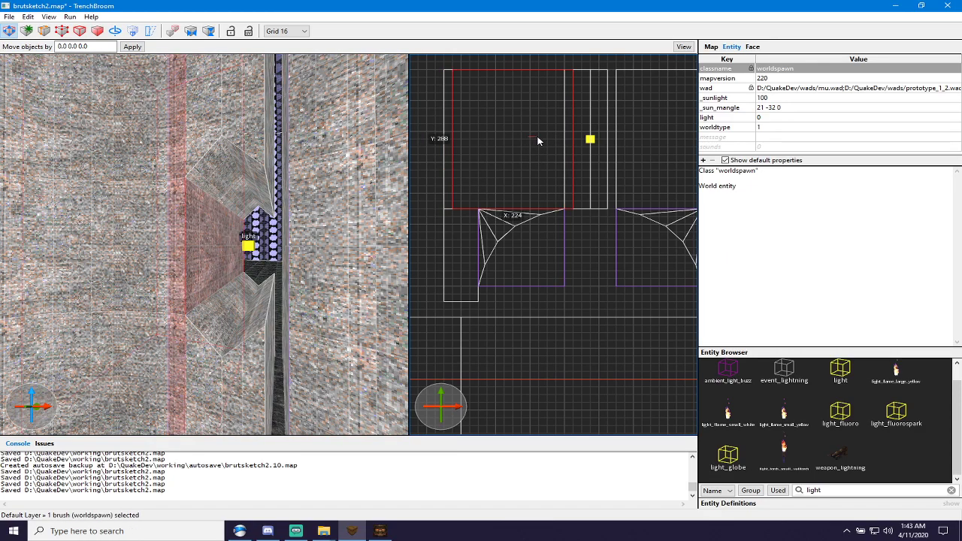
drag(444, 138, 558, 138)
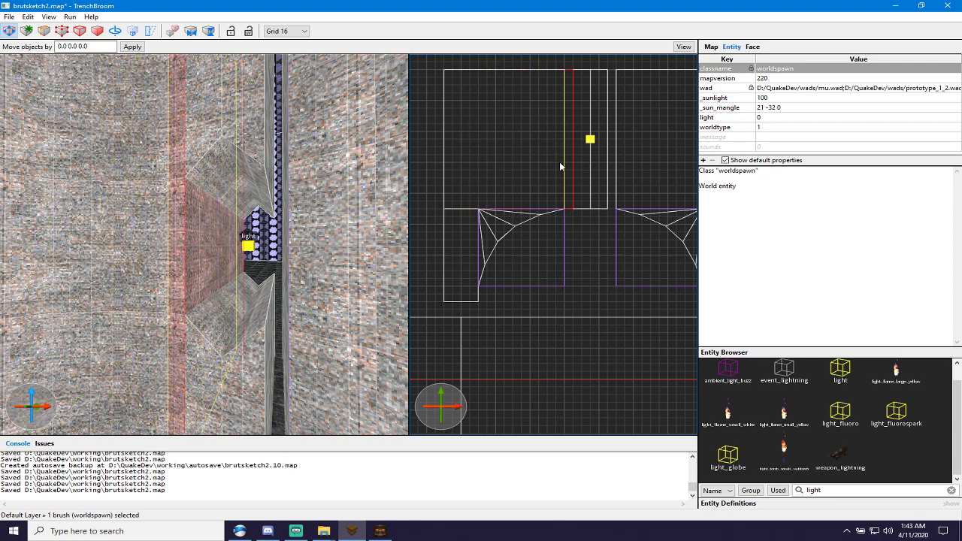
Extend the strip 16 units forward, copy it into the gap on the window's other side, and select both strips.
mouse_move(567, 209)
mouse_down()
mouse_move(567, 221)
mouse_move(612, 204)
mouse_up()
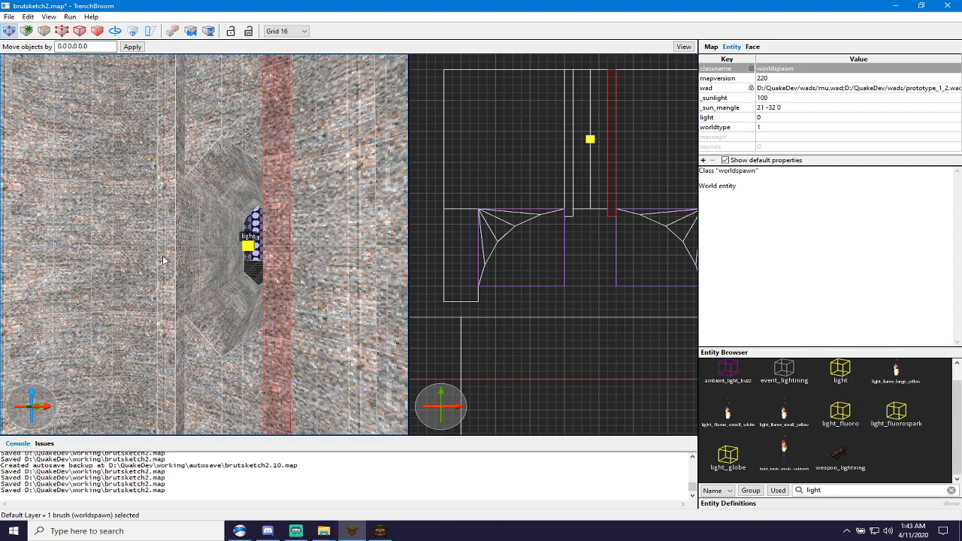
key(s)
right_drag(172, 262, 279, 260)
key(a)
key(w)
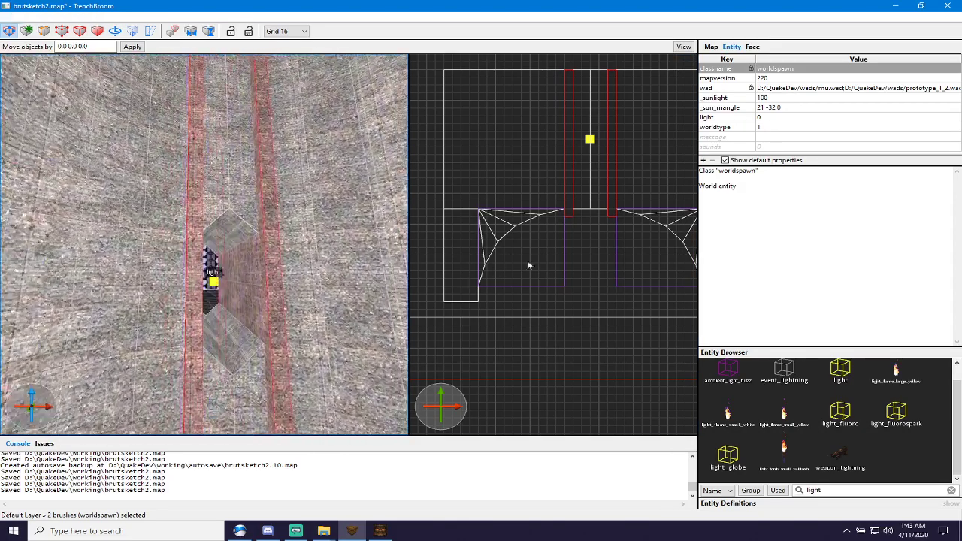
mouse_move(361, 286)
right_down()
mouse_move(368, 233)
mouse_move(372, 301)
mouse_move(377, 289)
right_up()
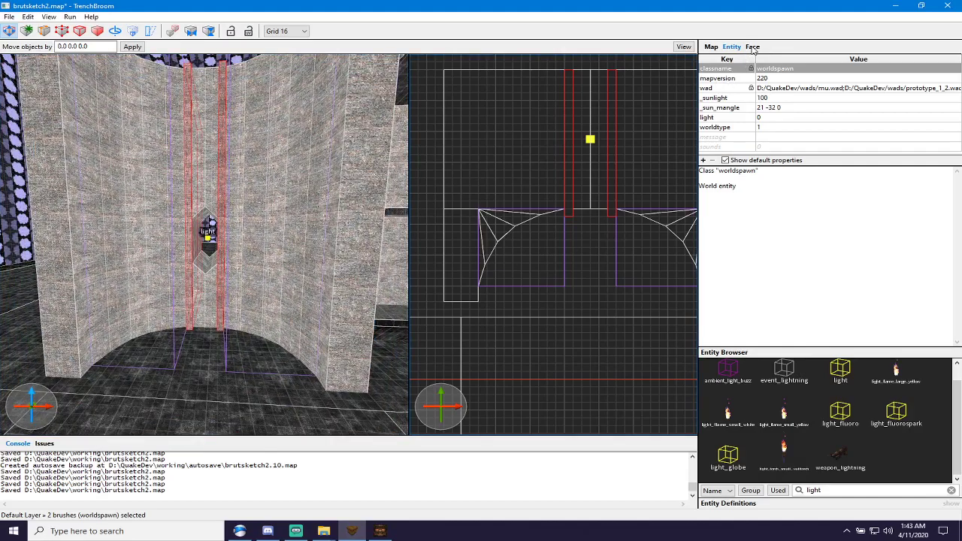
Apply the cret1_1h texture to both vertical strips after trying cret1_5d and cret1_3, and save the map.
click(752, 46)
scroll(818, 374, down, 1)
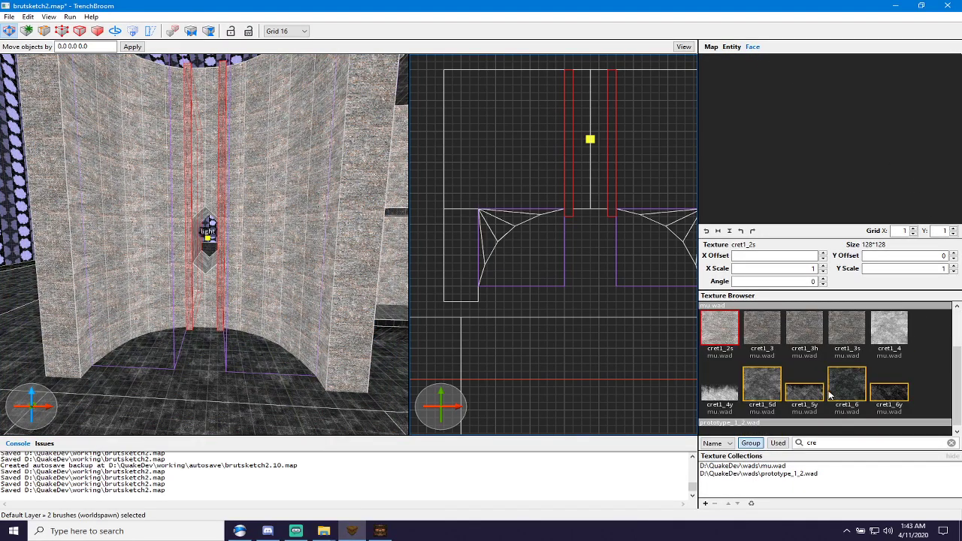
click(761, 387)
scroll(760, 391, up, 1)
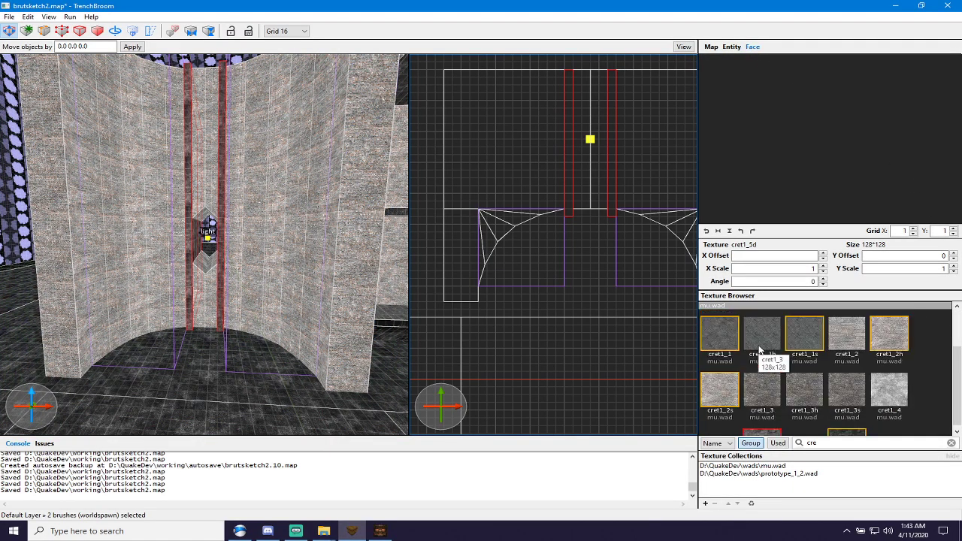
click(761, 392)
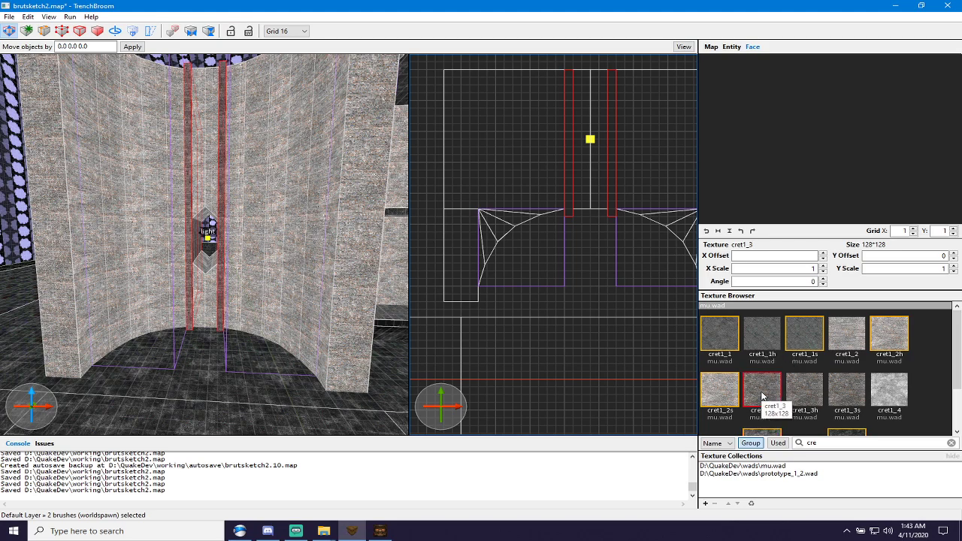
click(760, 332)
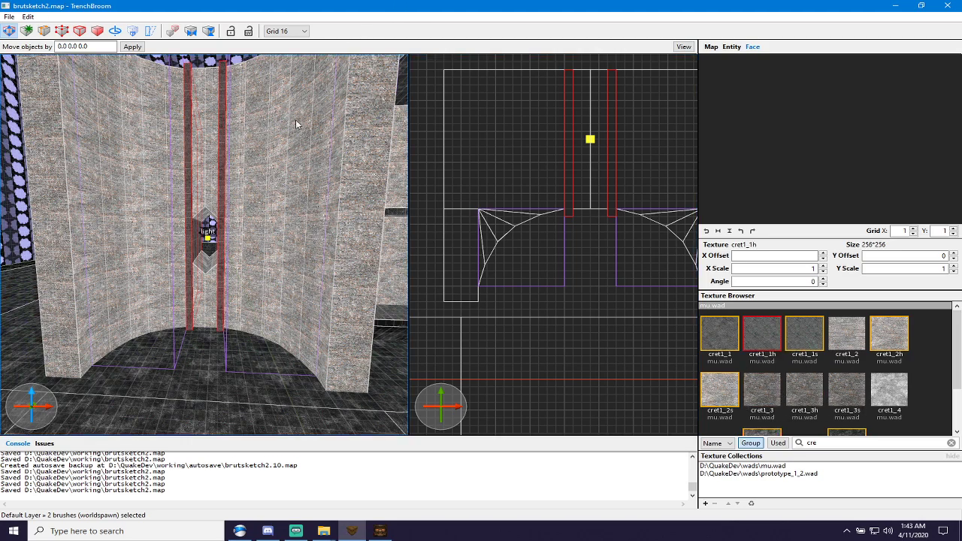
key(ctrl+s)
right_drag(270, 189, 286, 213)
key(Escape)
Examine the hexagonal window opening between the strips up close, and inspect its upper peak in the front 2D view.
mouse_move(224, 246)
right_down()
mouse_move(215, 232)
mouse_move(234, 238)
mouse_move(236, 176)
mouse_move(169, 225)
mouse_move(150, 210)
mouse_move(172, 188)
mouse_move(156, 248)
mouse_move(152, 241)
mouse_move(176, 185)
mouse_move(196, 182)
right_up()
key(s)
key(w)
click(198, 182)
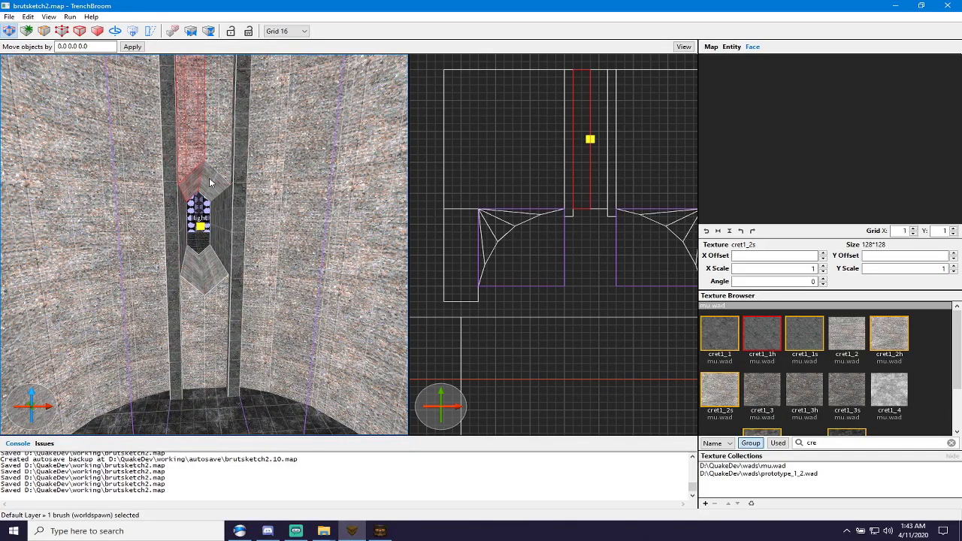
key(Delete)
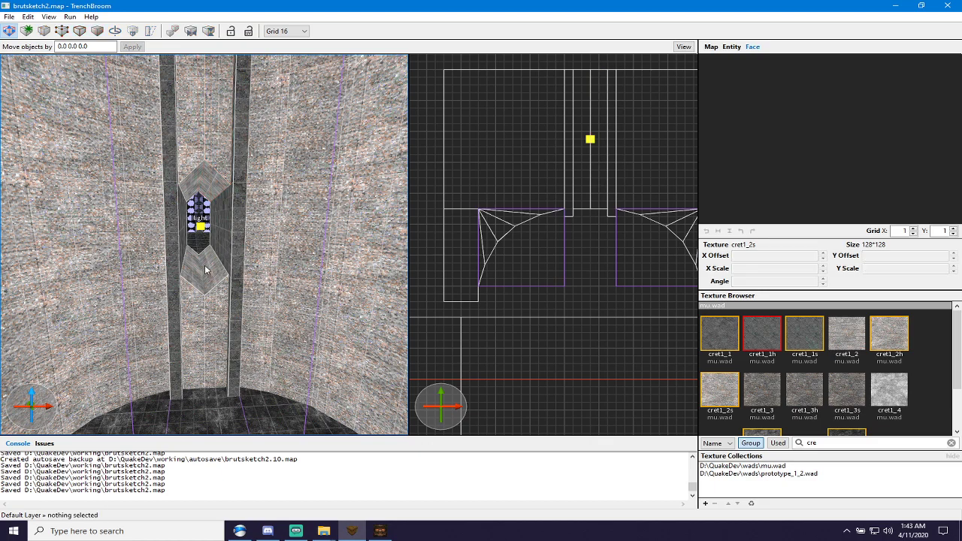
key(space)
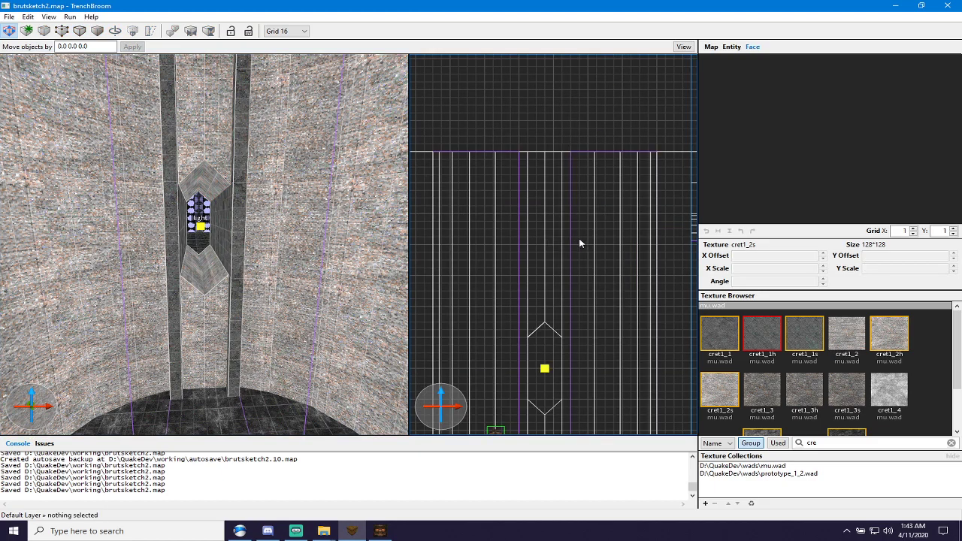
scroll(556, 353, up, 5)
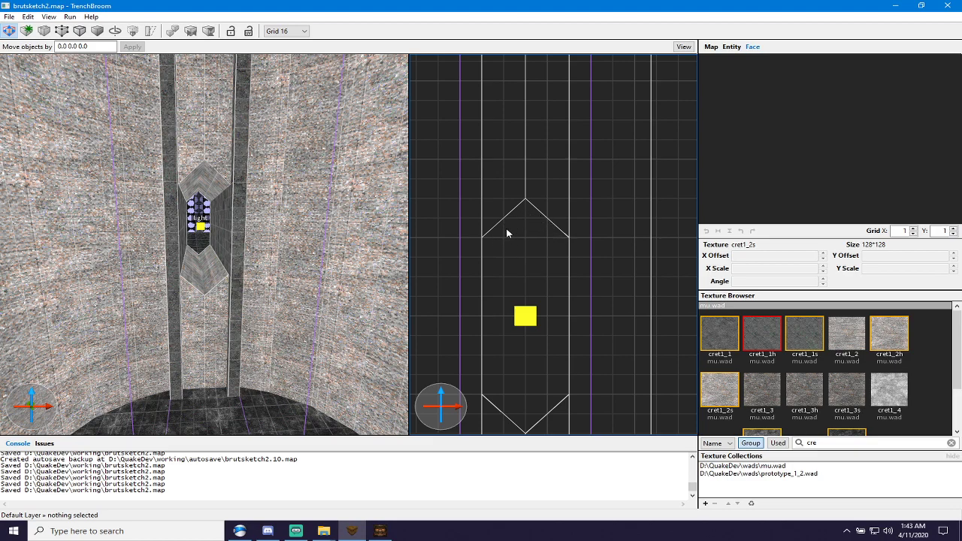
scroll(511, 236, down, 3)
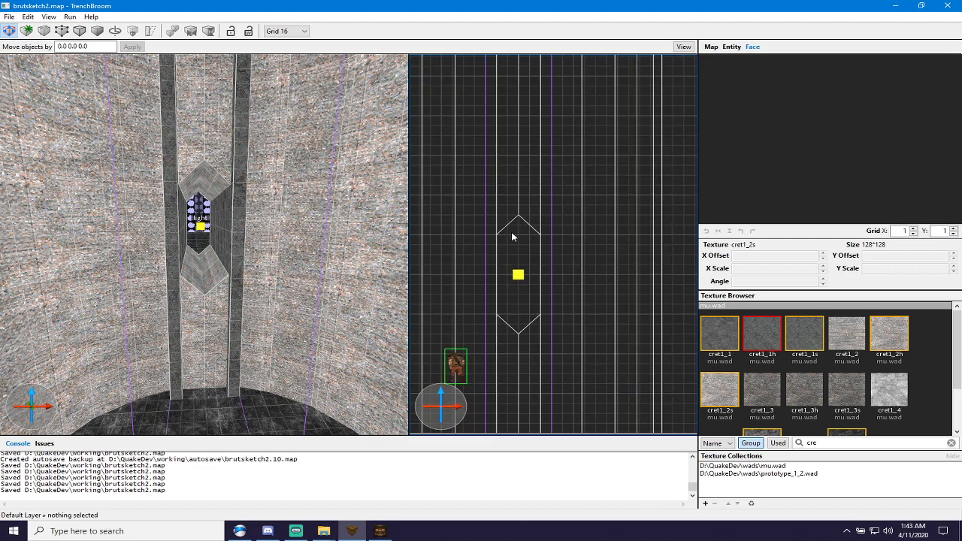
scroll(511, 231, up, 4)
scroll(511, 239, up, 2)
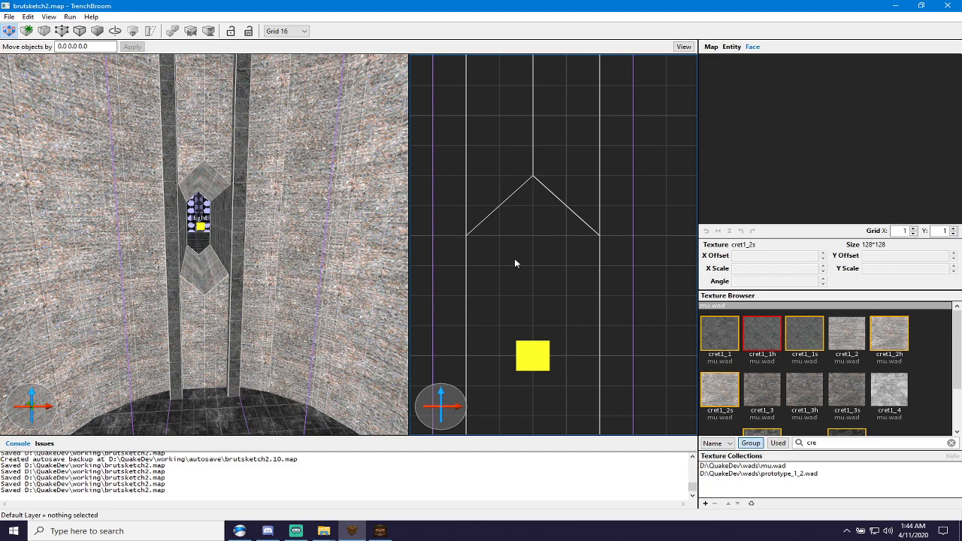
scroll(514, 243, up, 2)
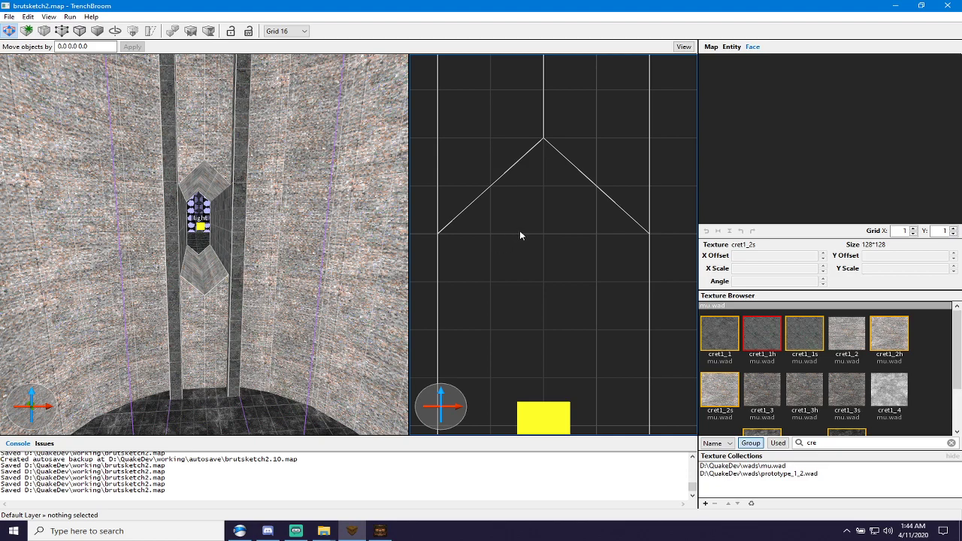
Duplicate the curved cret1_2h brush behind the raised slab near the sky wall, placing the copy out on the open floor.
scroll(520, 235, down, 2)
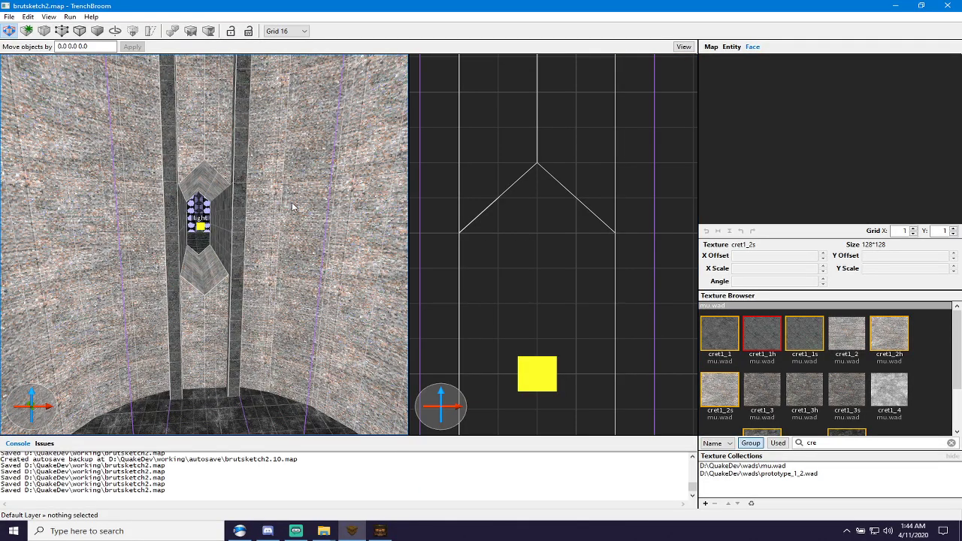
scroll(291, 202, down, 5)
mouse_move(269, 213)
right_down()
mouse_move(171, 187)
mouse_move(101, 192)
mouse_move(121, 233)
mouse_move(310, 293)
mouse_move(223, 210)
mouse_move(411, 198)
mouse_move(375, 177)
right_up()
scroll(310, 292, down, 4)
click(223, 210)
key(Delete)
scroll(224, 210, down, 3)
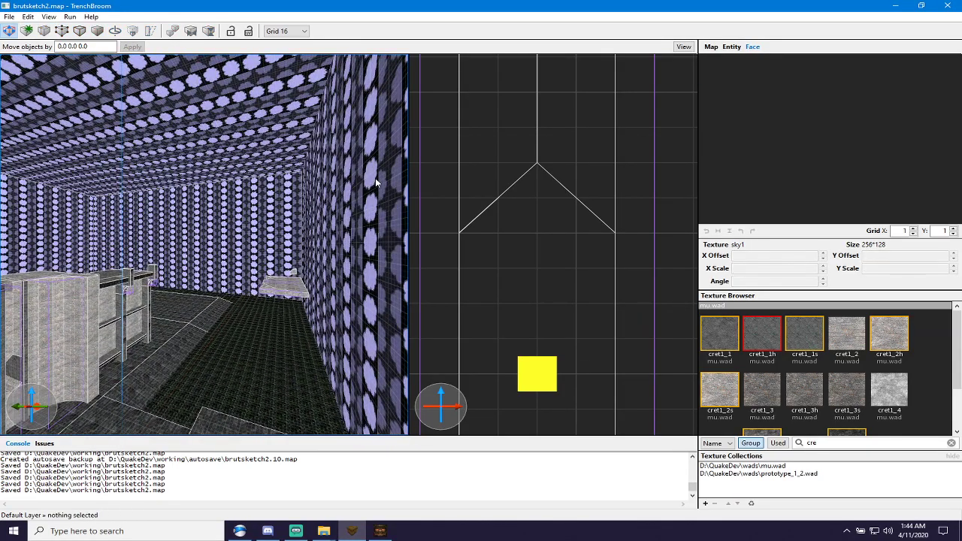
scroll(374, 177, up, 5)
scroll(313, 290, up, 3)
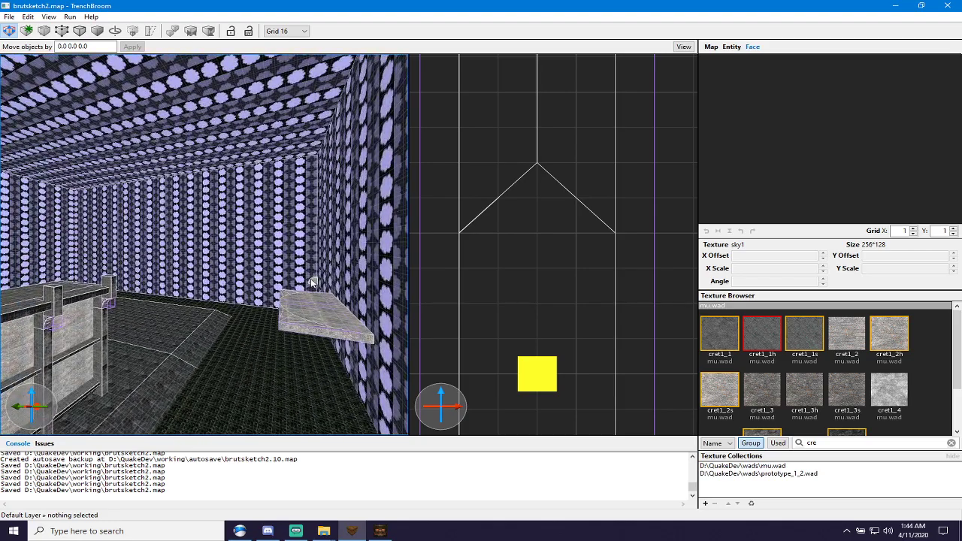
click(314, 282)
mouse_move(314, 283)
ctrl+mouse_down()
mouse_move(284, 318)
mouse_move(131, 396)
ctrl+mouse_up()
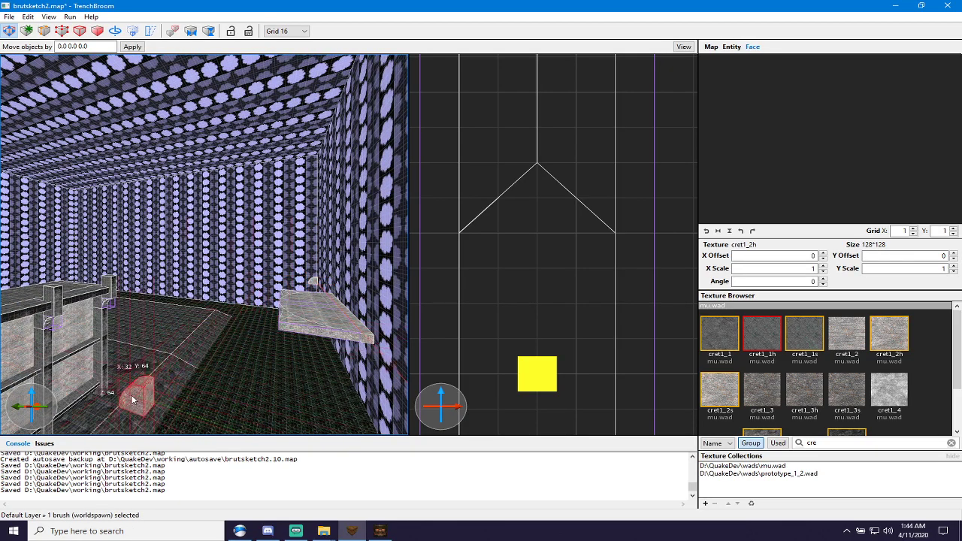
Move the curved brush copy to the half-pipe's window opening, just below its upper peak.
right_drag(232, 345, 172, 359)
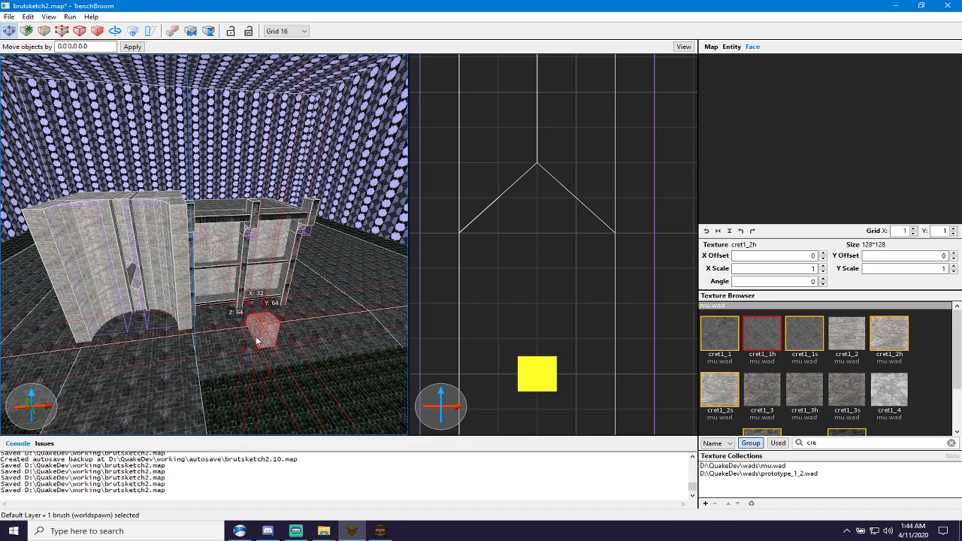
mouse_move(256, 336)
mouse_down()
mouse_move(110, 294)
mouse_move(118, 259)
mouse_move(124, 316)
mouse_up()
key(a)
right_drag(122, 316, 152, 307)
key(w)
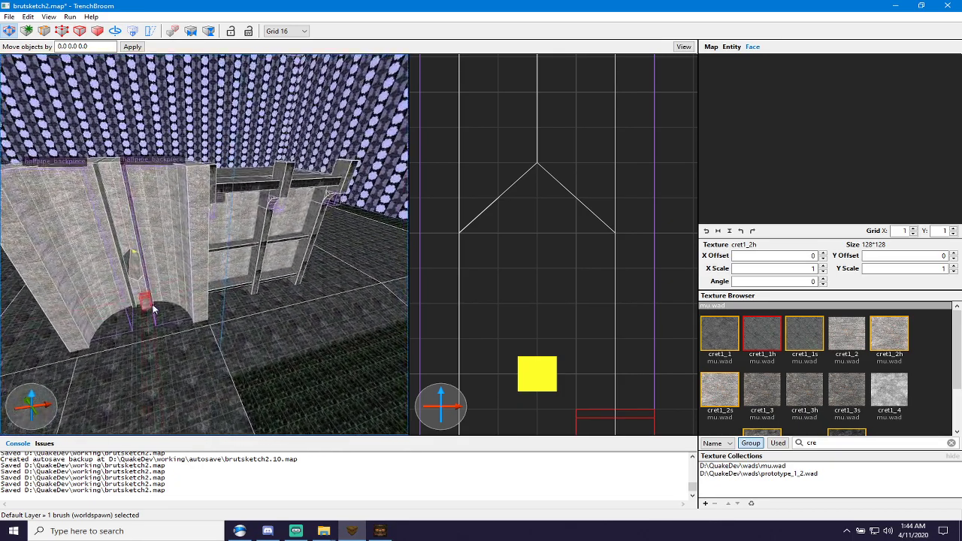
mouse_move(612, 420)
mouse_down()
mouse_move(564, 294)
mouse_move(541, 196)
mouse_up()
Rotate the curved brush 90 degrees about the vertical axis so its arc profile faces the front.
key(r)
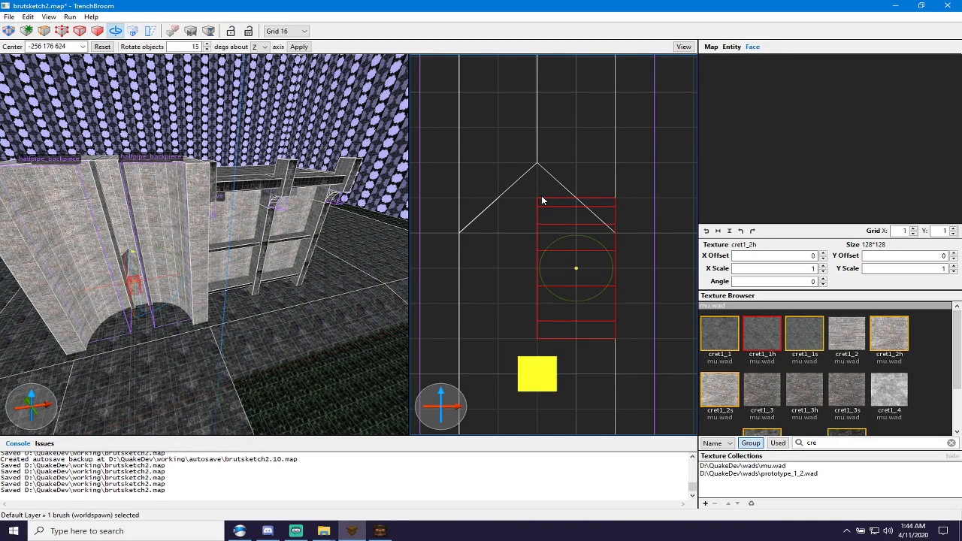
key(alt+Left)
key(alt+Left)
key(alt+Left)
key(alt+Left)
key(alt+Left)
key(alt+Left)
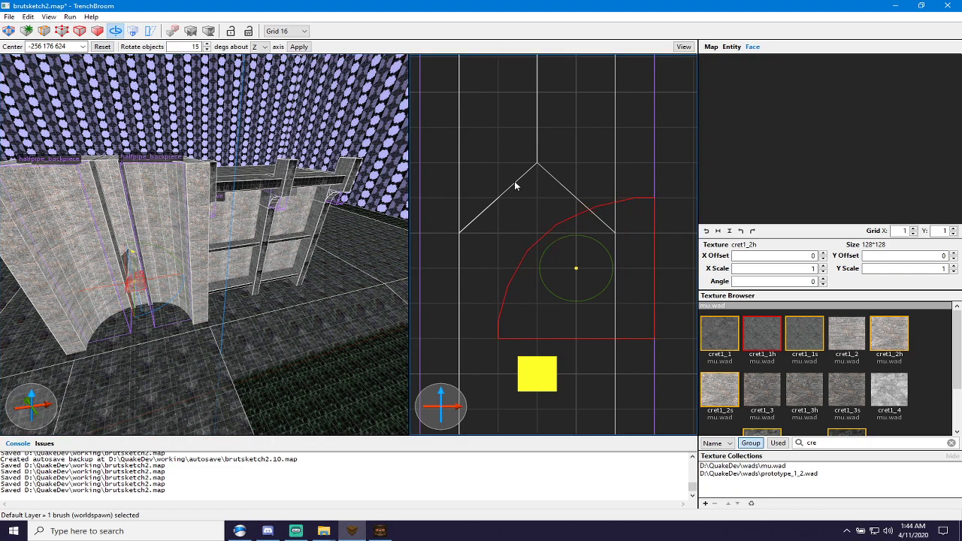
Scale the curved brush's front profile down to 32 by 32 units and rotate it 45 degrees so the arc points up.
click(133, 31)
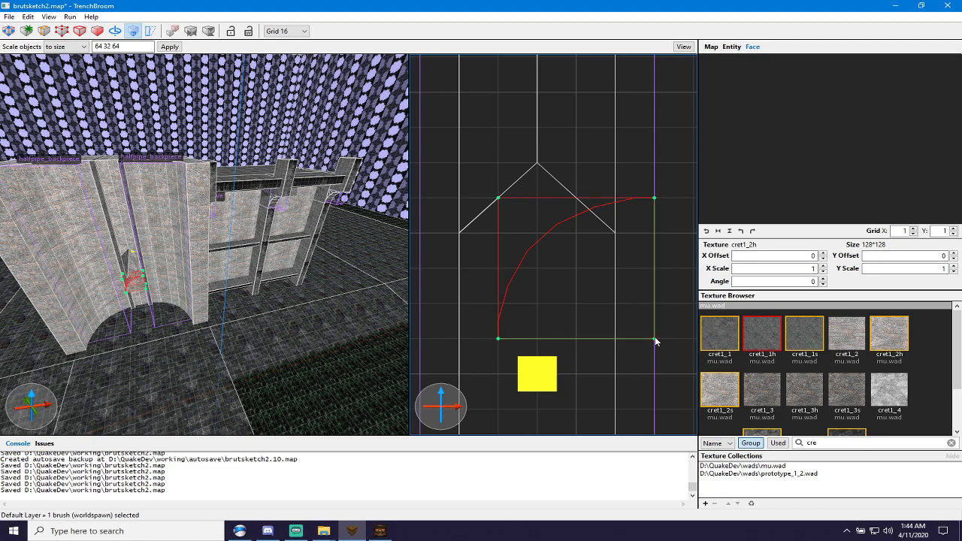
drag(654, 341, 581, 284)
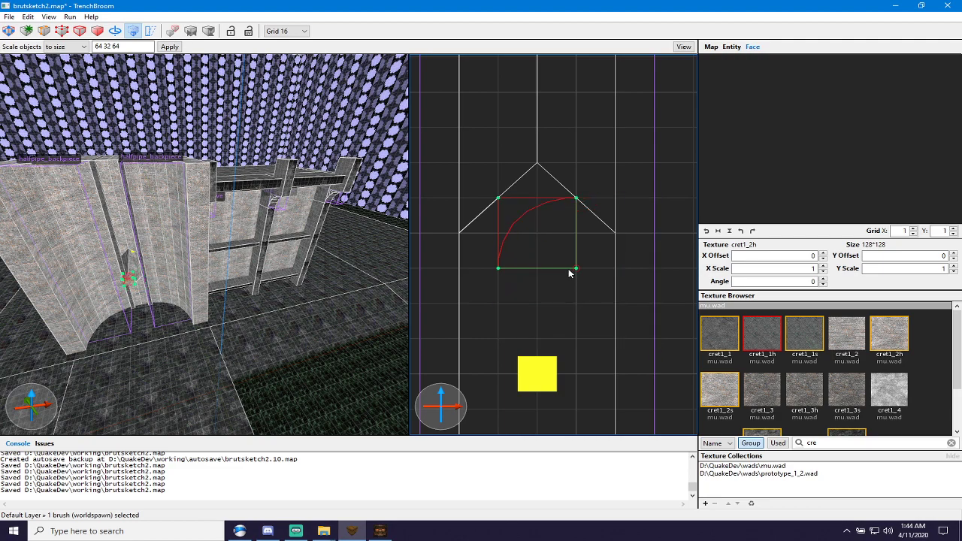
key(r)
drag(577, 213, 584, 215)
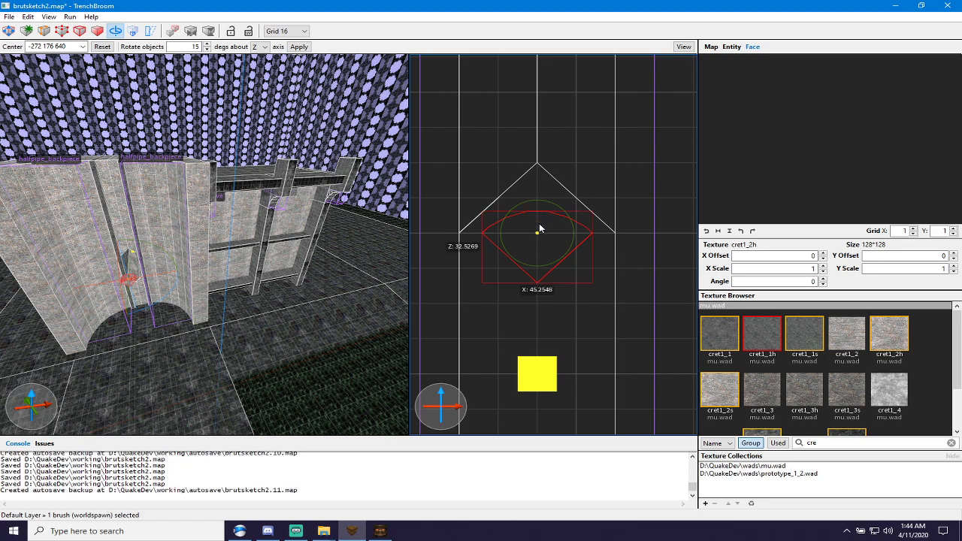
Raise the arched brush towards the window's upper peak, refining the grid to 8 and then 2 units for the moves.
key(bracketleft)
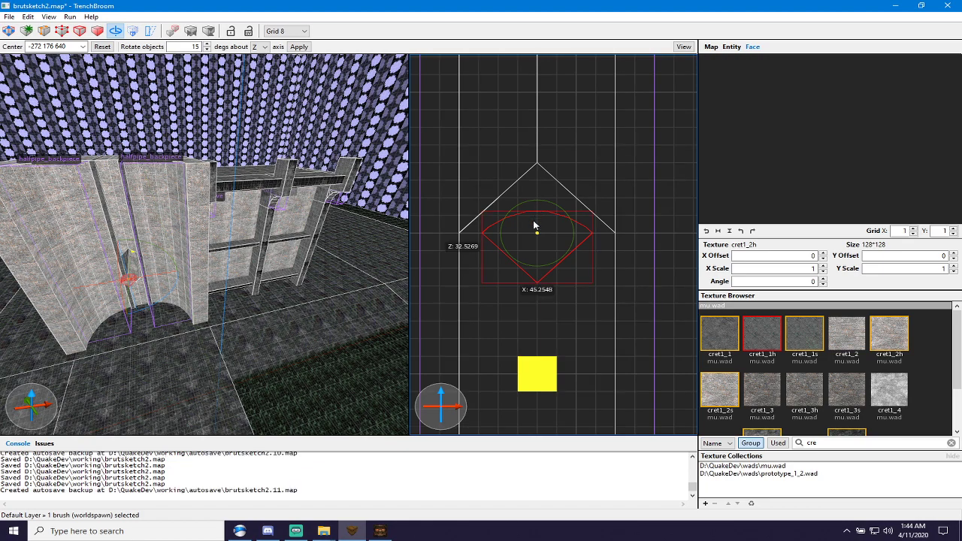
key(r)
drag(535, 223, 539, 210)
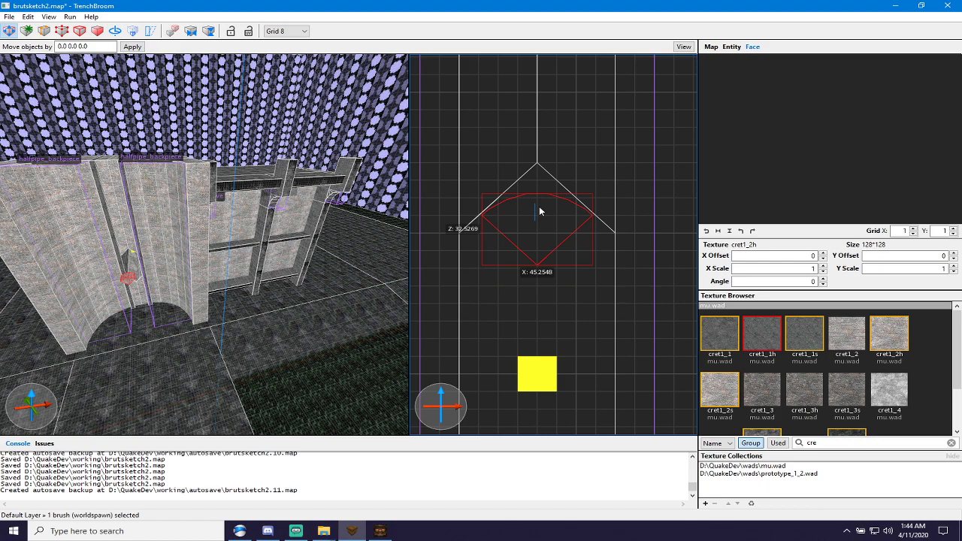
scroll(539, 211, up, 3)
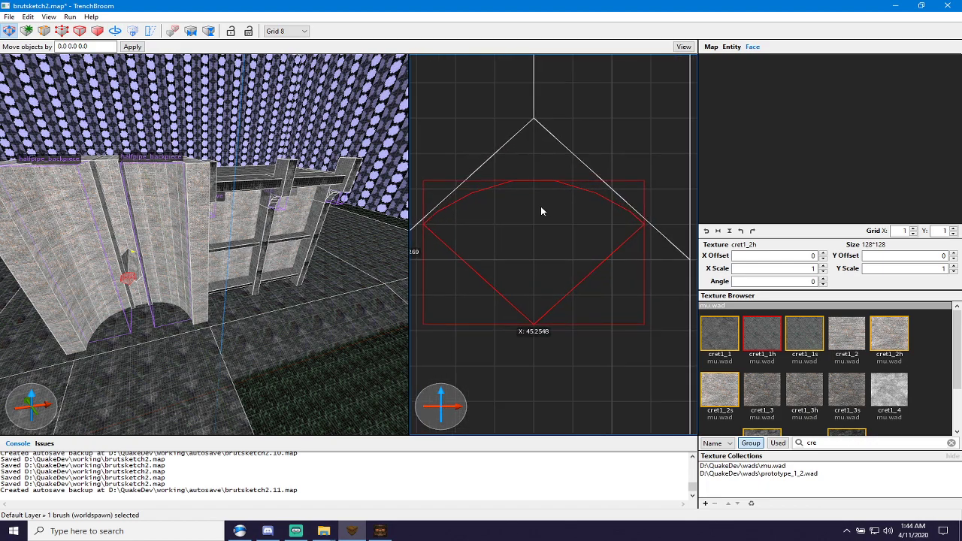
key(bracketleft)
key(bracketleft)
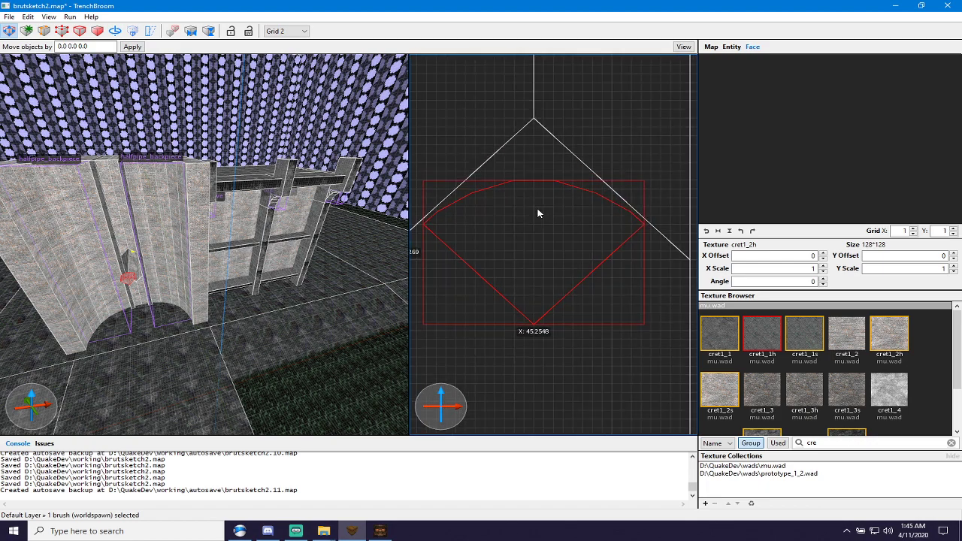
drag(538, 212, 538, 207)
Inspect up close how the arched brush's side corners meet the peak's slopes, using a 1-unit grid.
scroll(549, 187, up, 1)
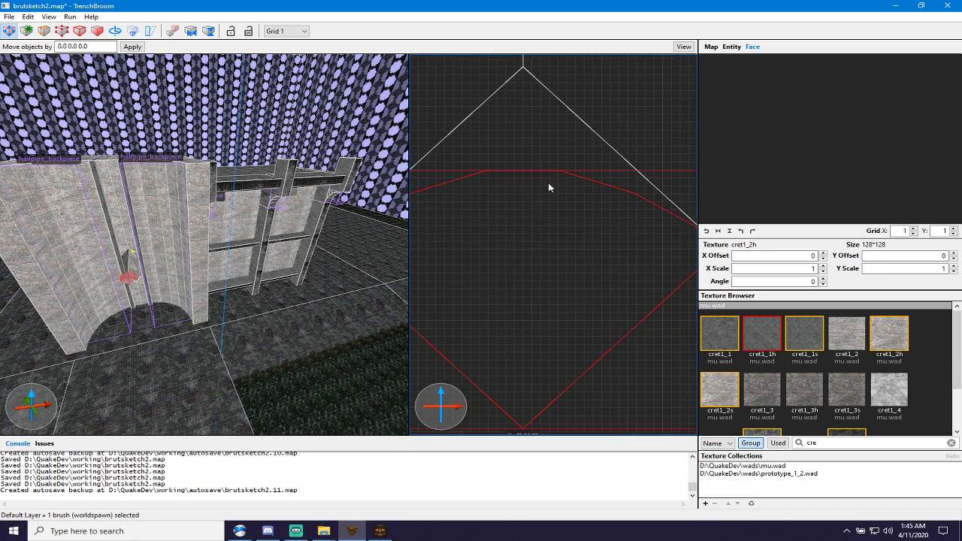
scroll(549, 189, down, 3)
scroll(549, 166, up, 1)
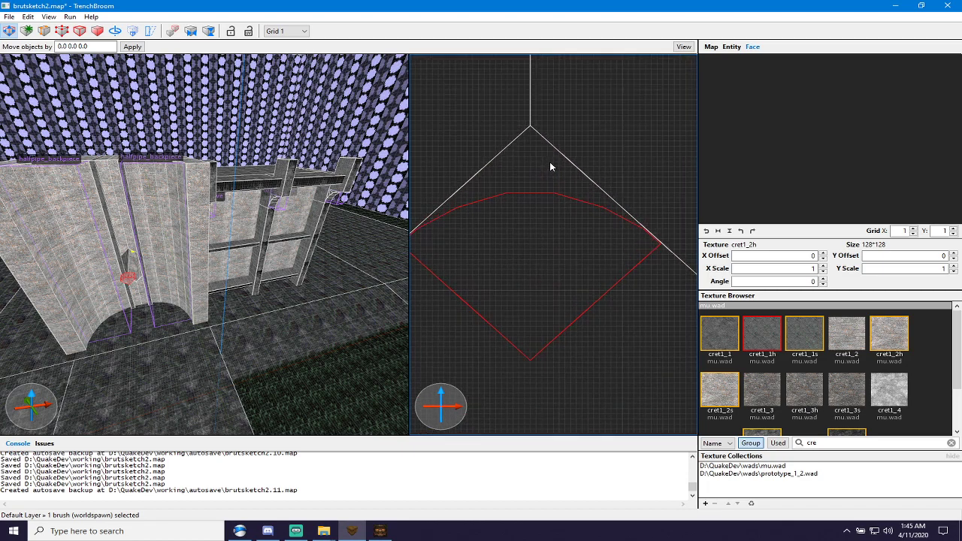
scroll(524, 216, up, 5)
scroll(524, 218, down, 4)
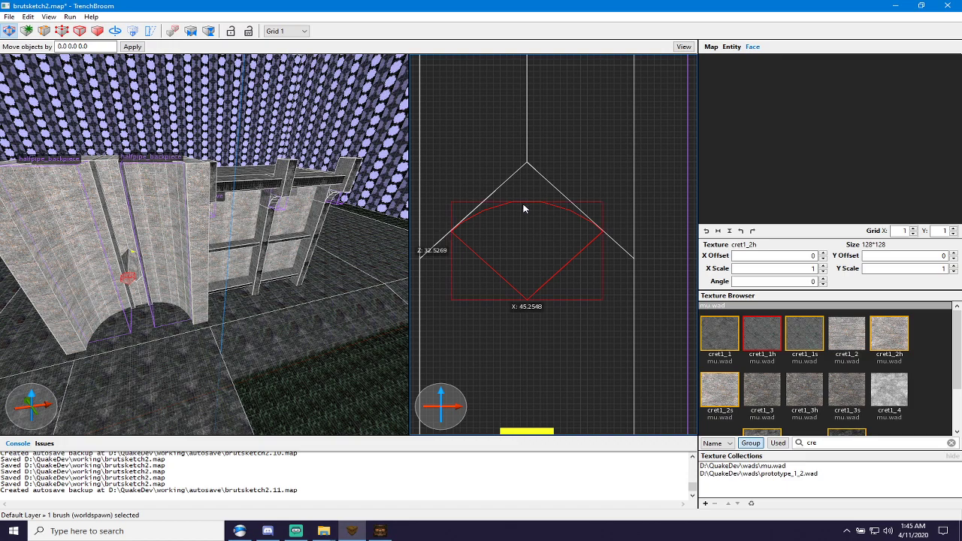
scroll(594, 188, up, 6)
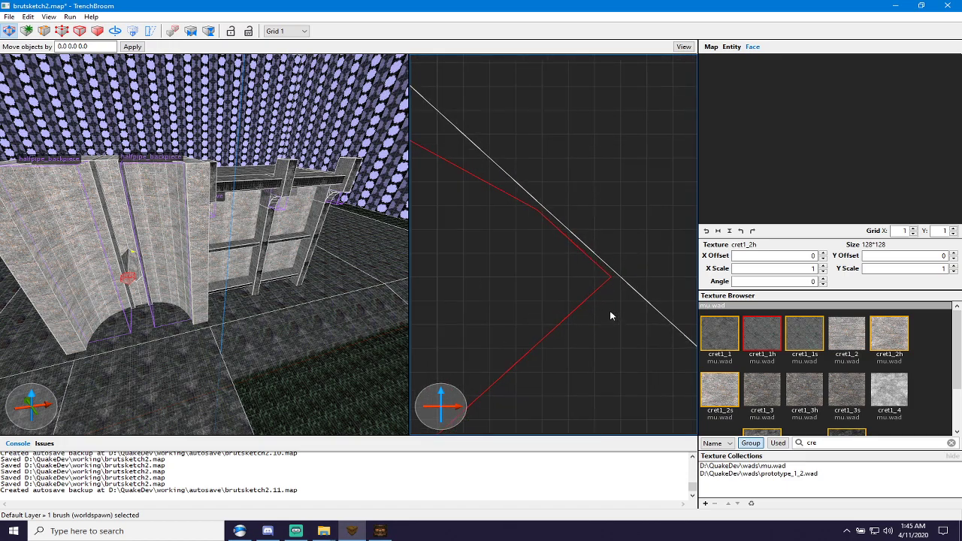
scroll(609, 311, down, 4)
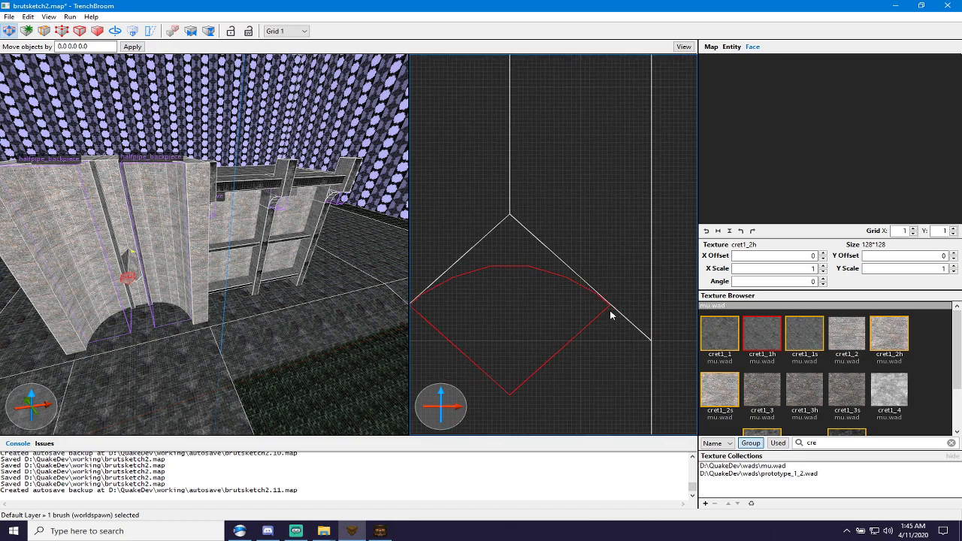
drag(590, 306, 588, 301)
Snap the arched brush's vertices to the 1-unit grid and deselect it.
click(27, 17)
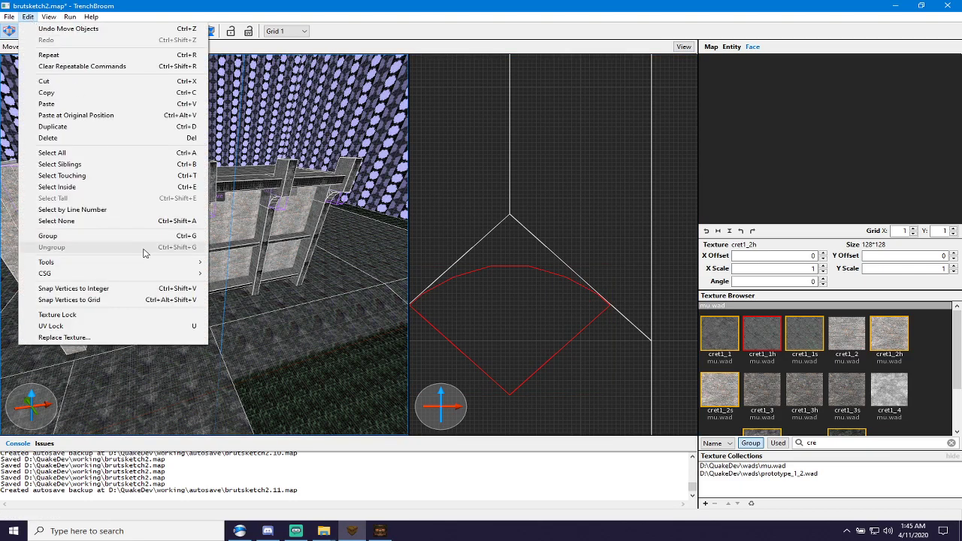
click(140, 300)
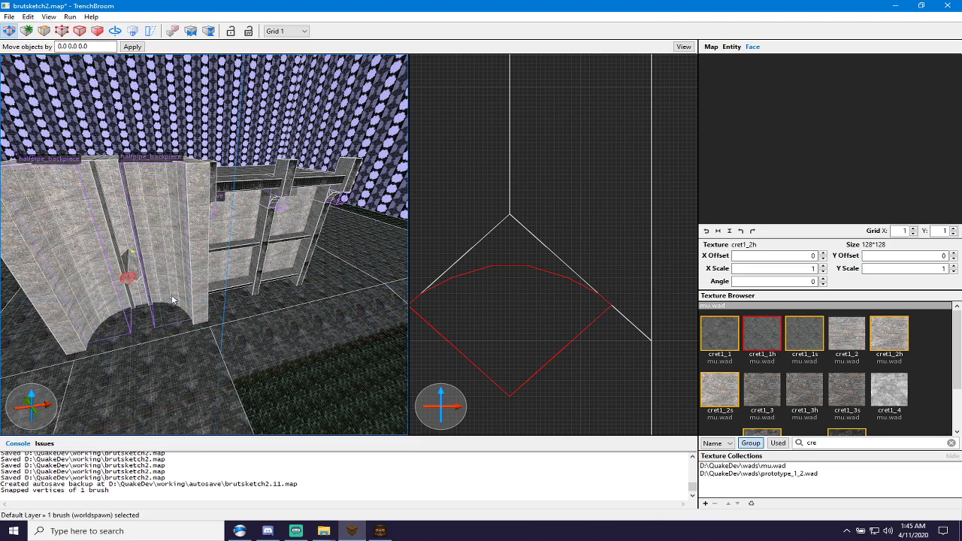
scroll(492, 274, up, 8)
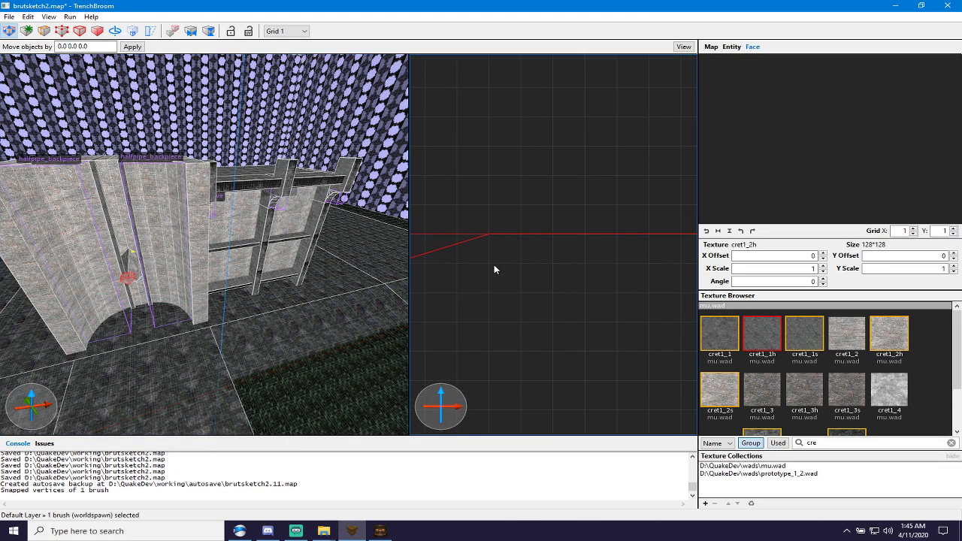
scroll(493, 269, down, 6)
scroll(494, 269, up, 1)
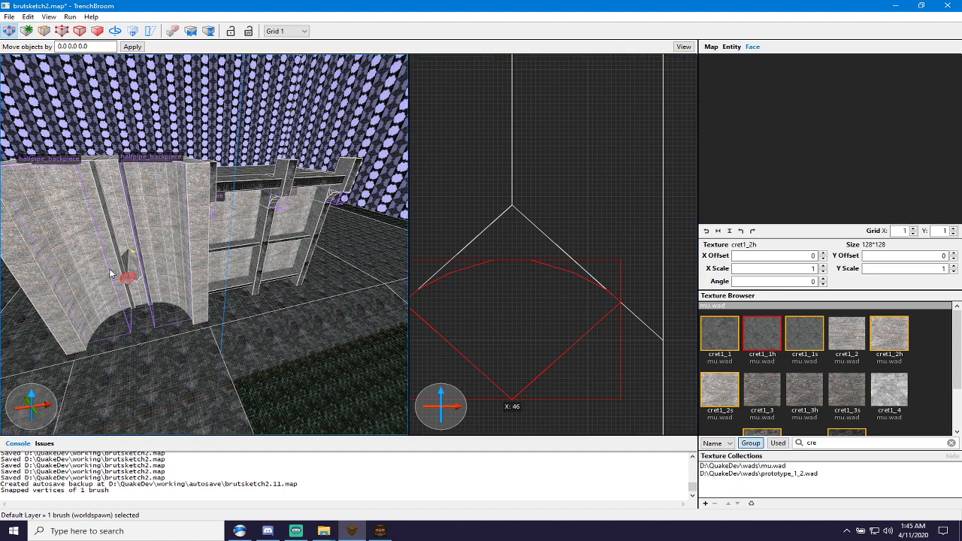
key(w)
right_drag(144, 254, 127, 264)
key(w)
key(Escape)
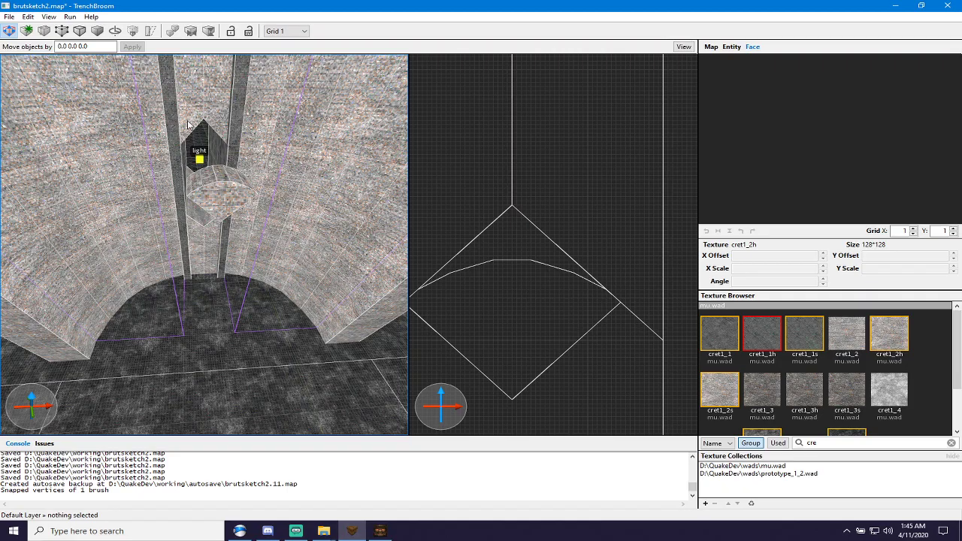
Create a new brush across the window's upper peak and make it 64 units wide on the 16-unit grid, spanning the opening.
scroll(195, 137, down, 1)
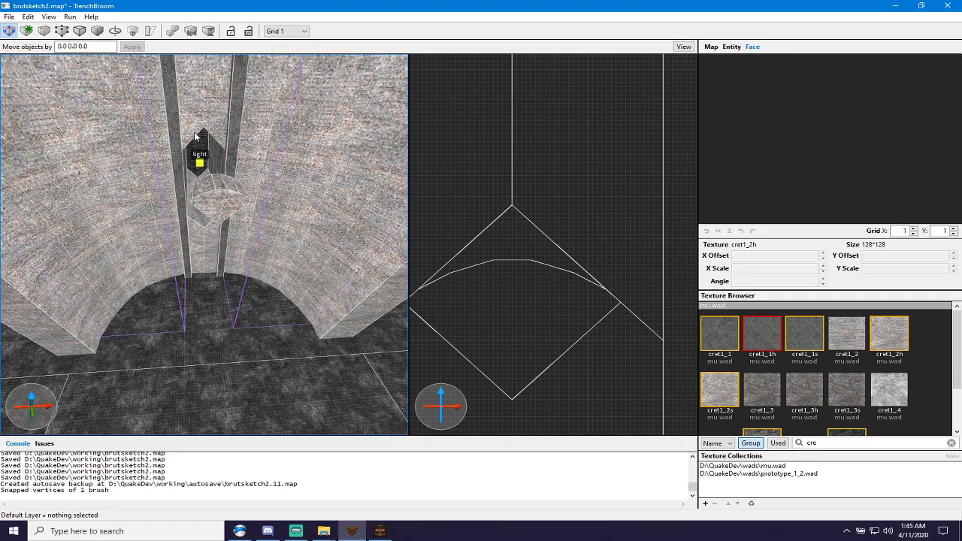
key(w)
right_drag(195, 137, 189, 114)
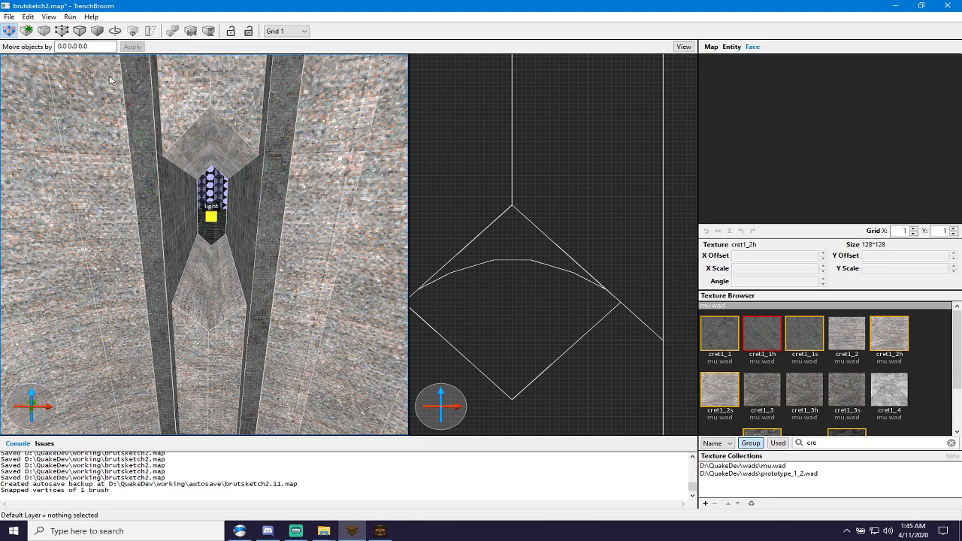
drag(189, 132, 253, 154)
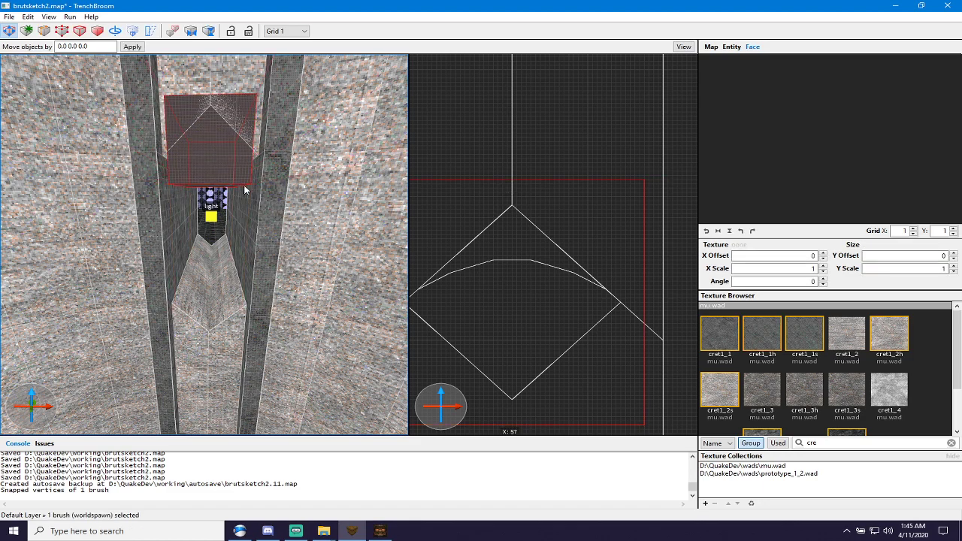
key(5)
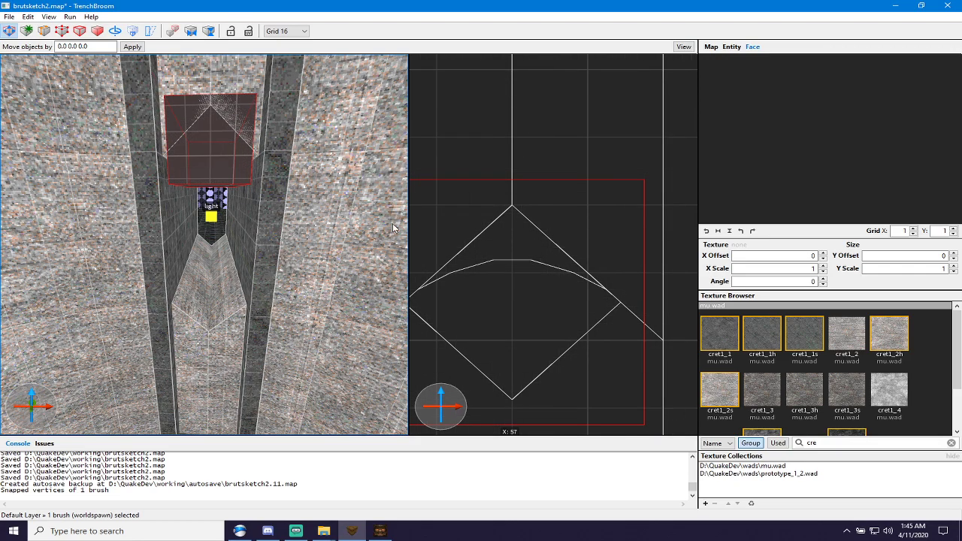
scroll(446, 270, down, 5)
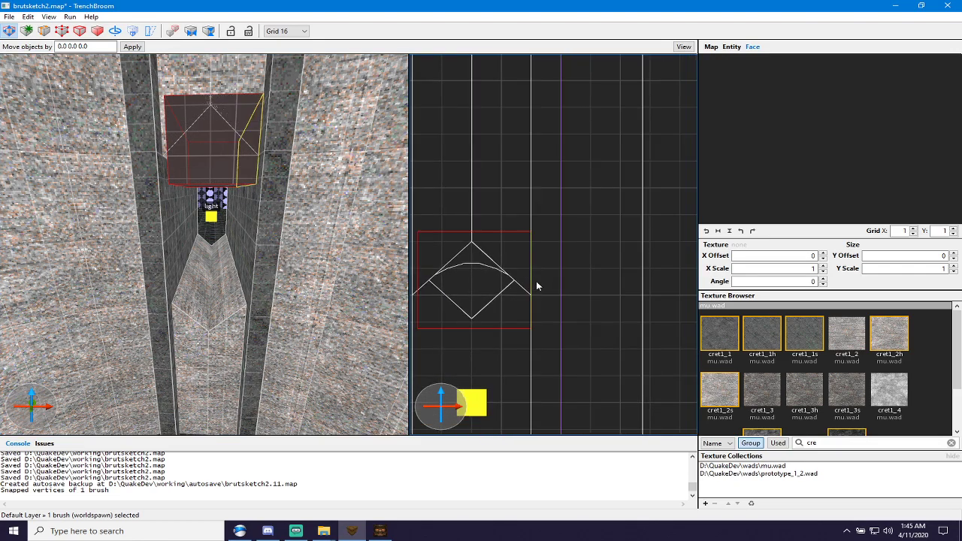
right_drag(507, 279, 561, 267)
shift+drag(471, 259, 461, 254)
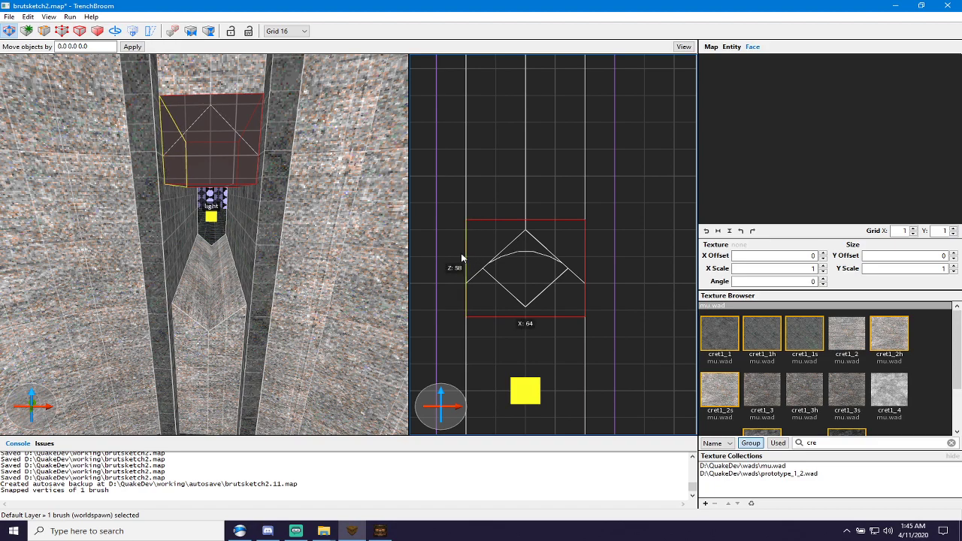
Lower the new brush's top to the window's peak and raise its bottom on an 8-unit grid for a 24-unit height.
drag(532, 218, 545, 272)
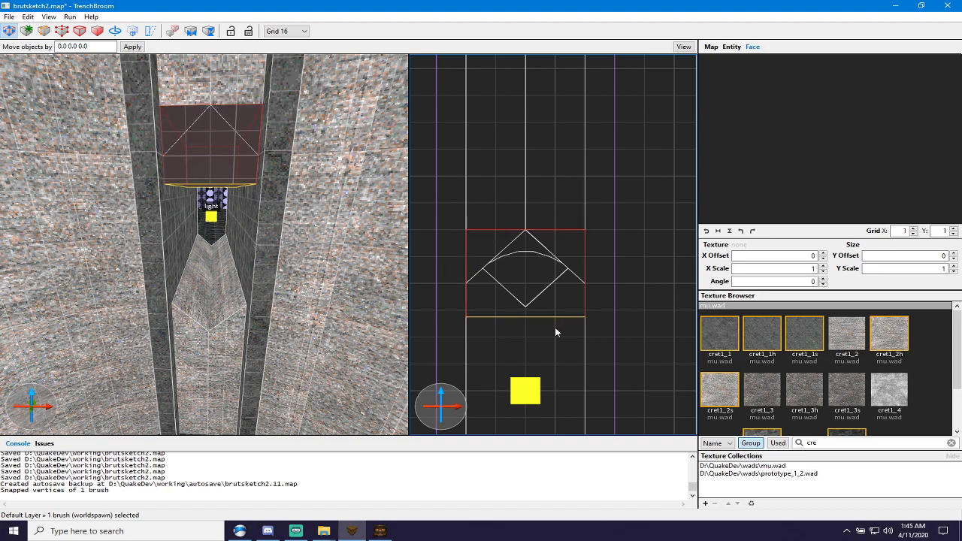
drag(555, 328, 555, 301)
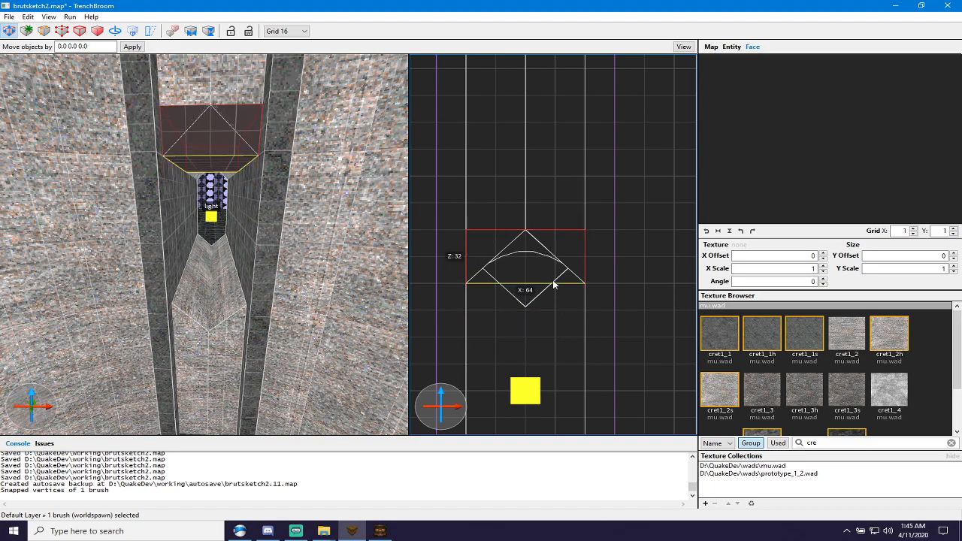
key(4)
shift+drag(550, 293, 553, 281)
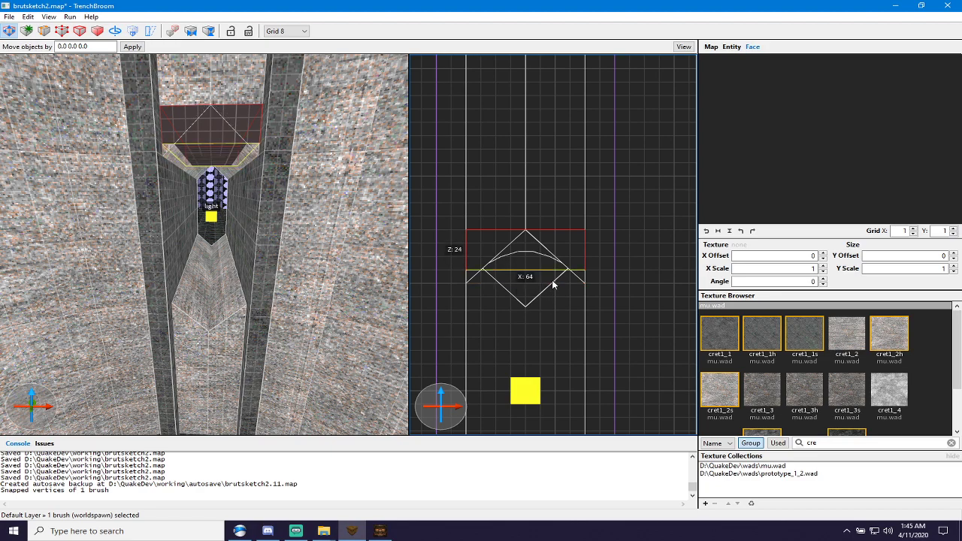
scroll(540, 252, up, 1)
scroll(475, 301, up, 2)
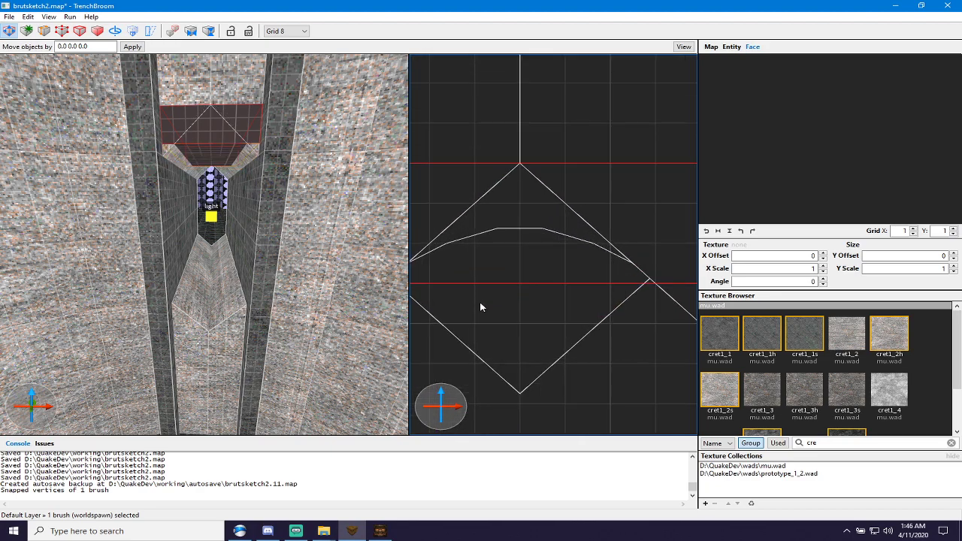
On the 4-unit grid, raise the new brush's bottom to make it 20 units high and narrow both sides to the arch's ends, 40 units wide.
key(3)
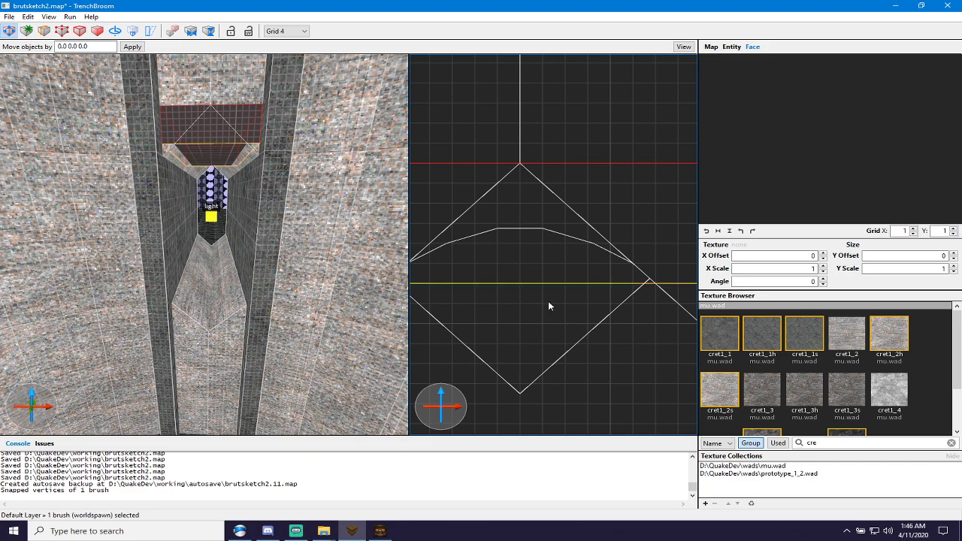
shift+drag(548, 302, 547, 295)
scroll(628, 272, up, 3)
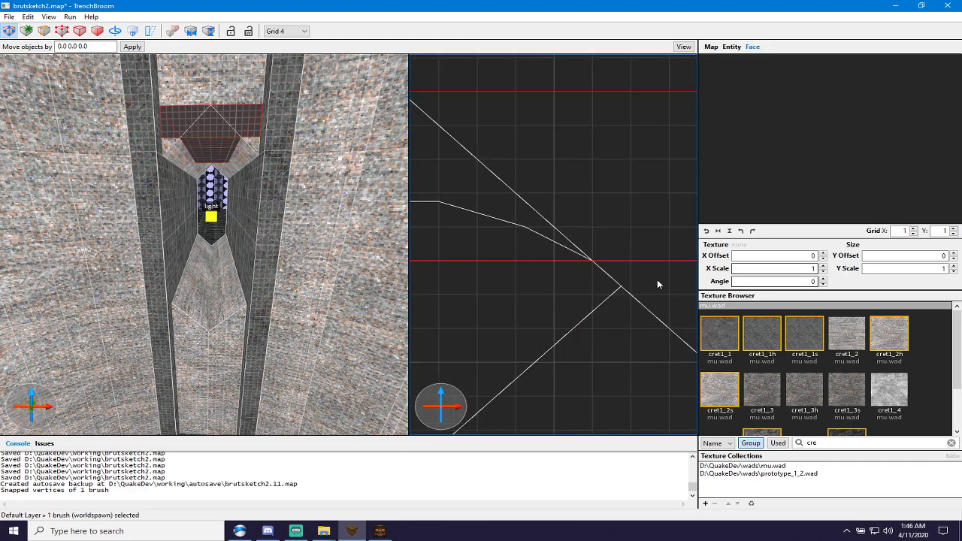
scroll(551, 255, down, 1)
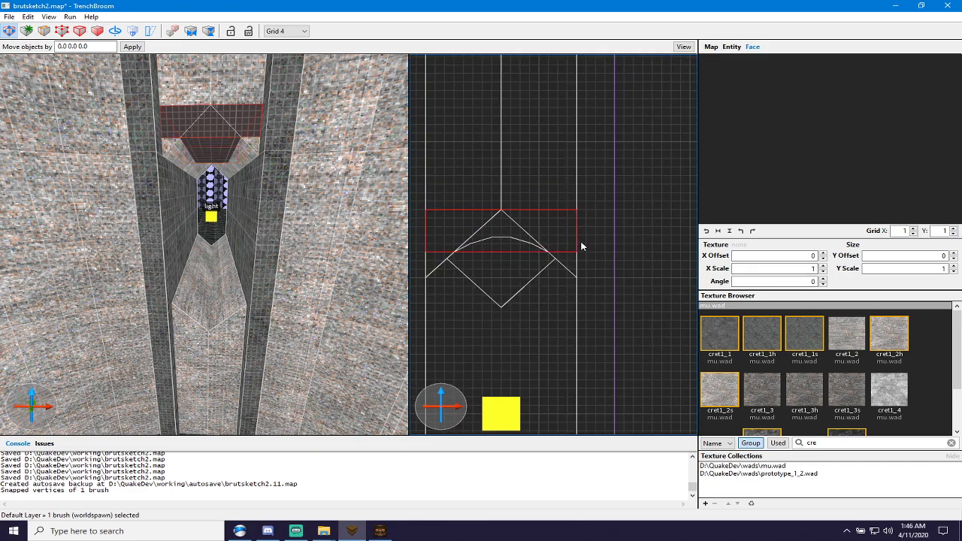
drag(579, 247, 549, 238)
mouse_move(434, 238)
mouse_down()
mouse_move(421, 236)
mouse_move(483, 233)
mouse_up()
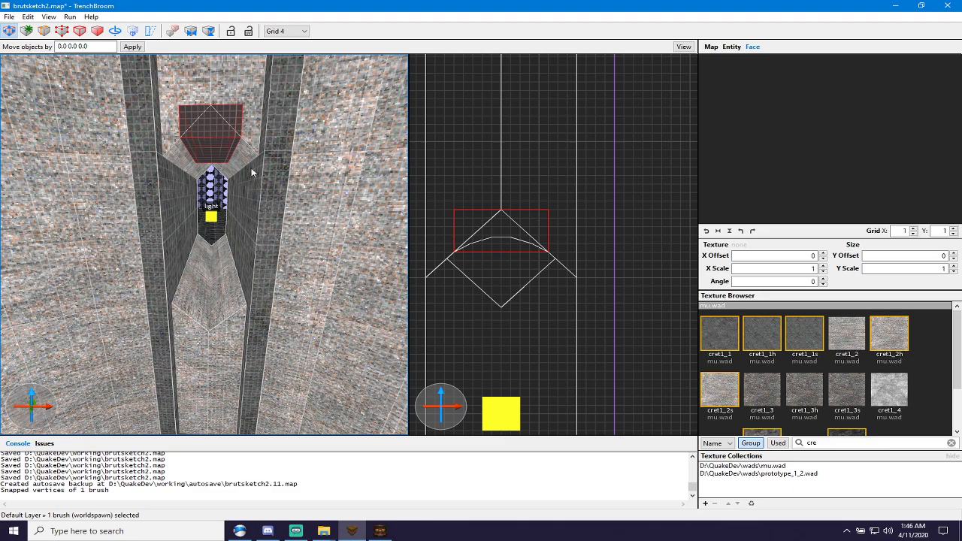
Extend the new brush's depth in the side view to the far end of the window passage, 288 units deep.
key(ctrl+Tab)
scroll(590, 254, down, 4)
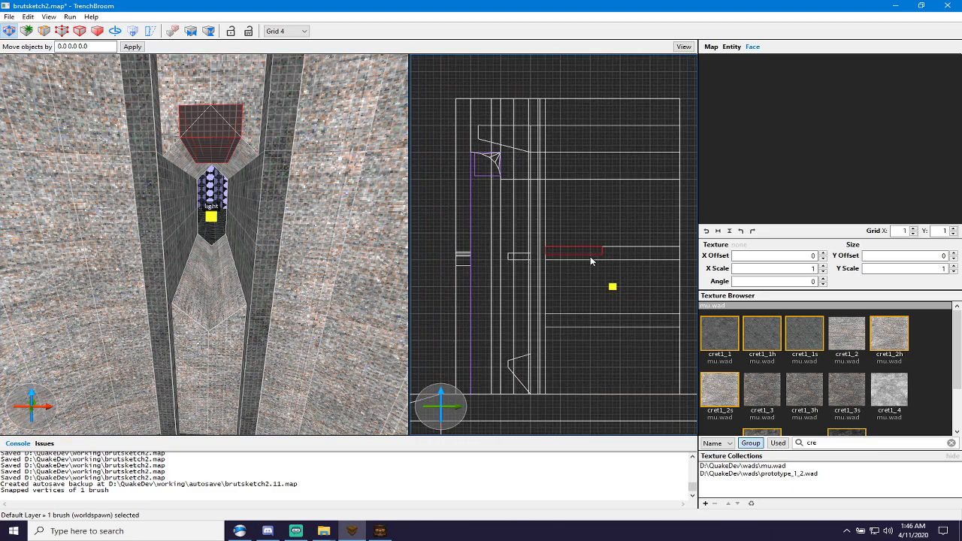
drag(589, 259, 688, 259)
key(space)
key(space)
scroll(554, 263, up, 3)
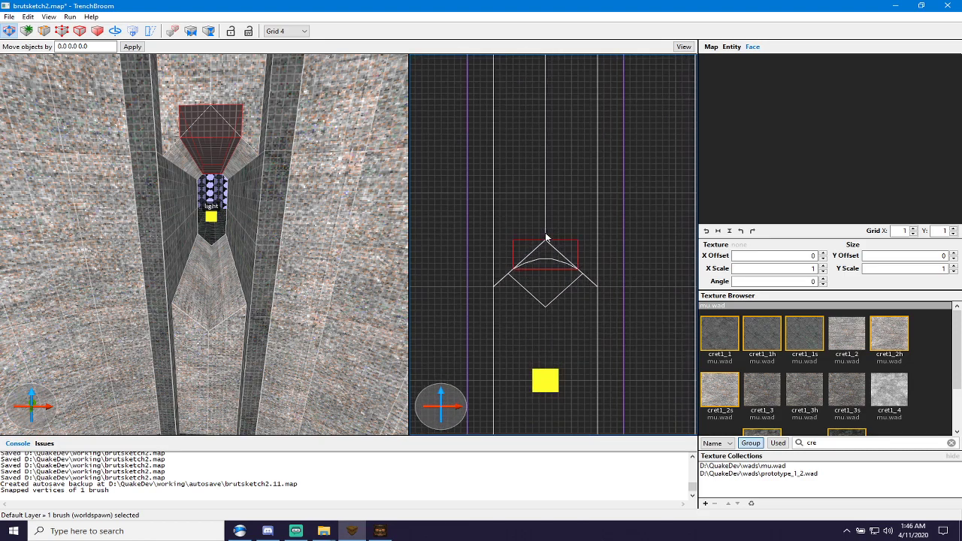
Clip off the brush's two upper corners along the peak's slopes, leaving a triangular wedge above the arch.
scroll(546, 238, up, 2)
key(v)
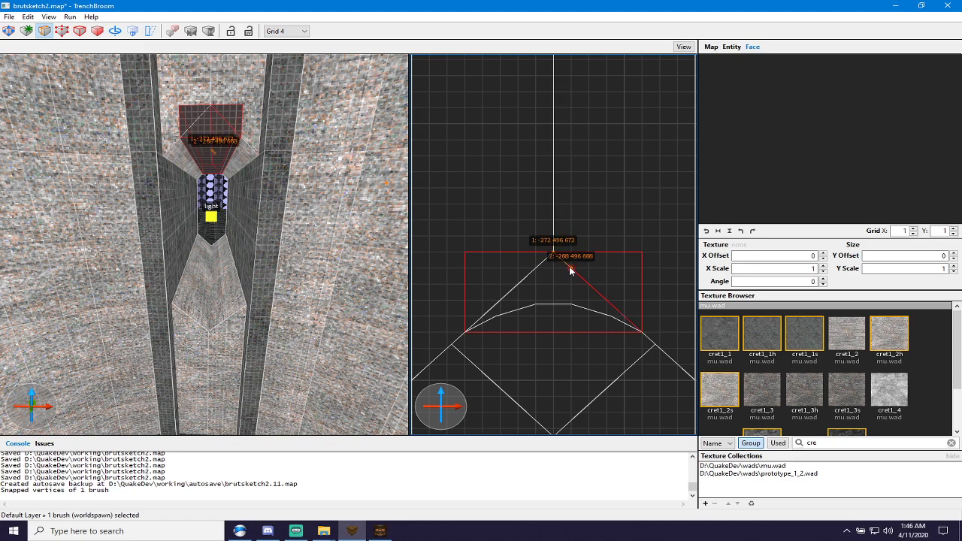
drag(569, 279, 552, 268)
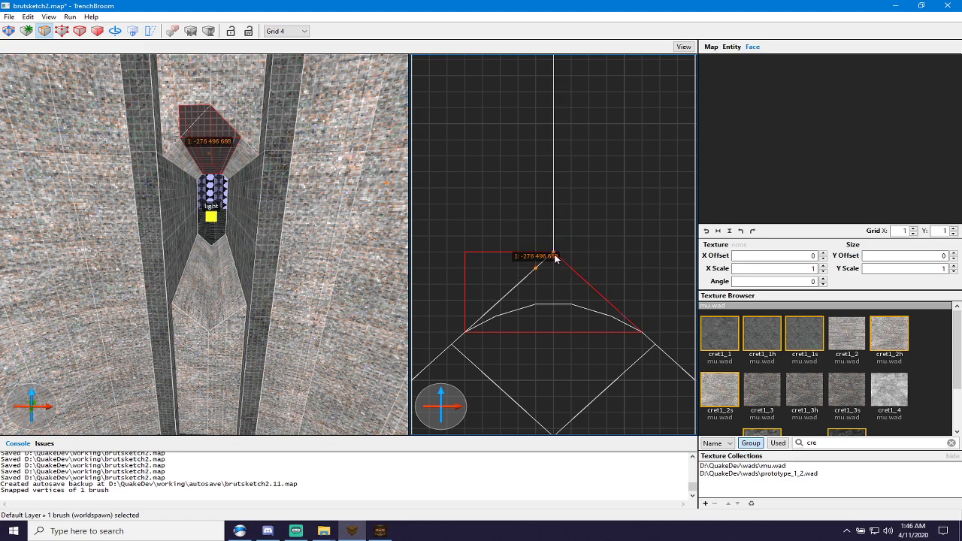
key(v)
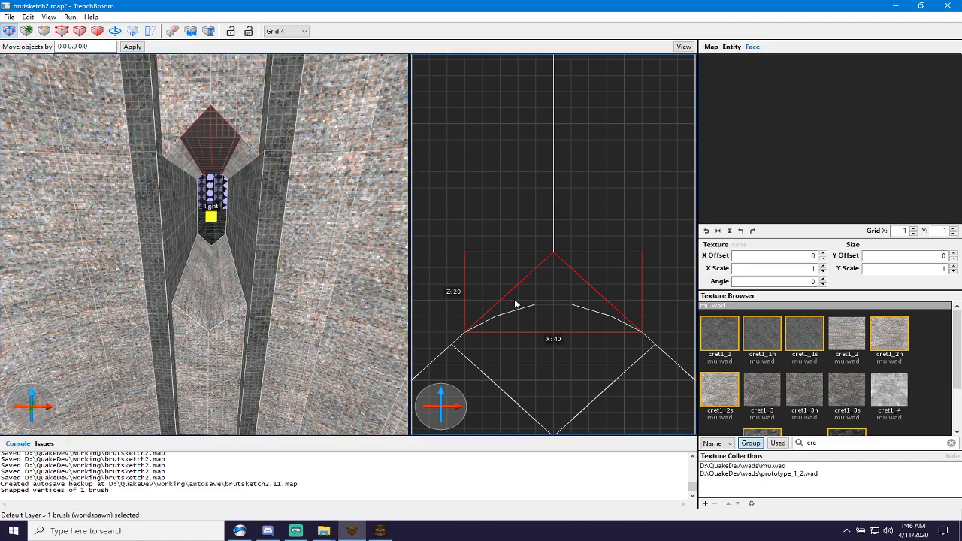
Use the Edge tool on a 1-unit grid to move the wedge's lower right edge onto the arch's first inner vertex on the left.
key(e)
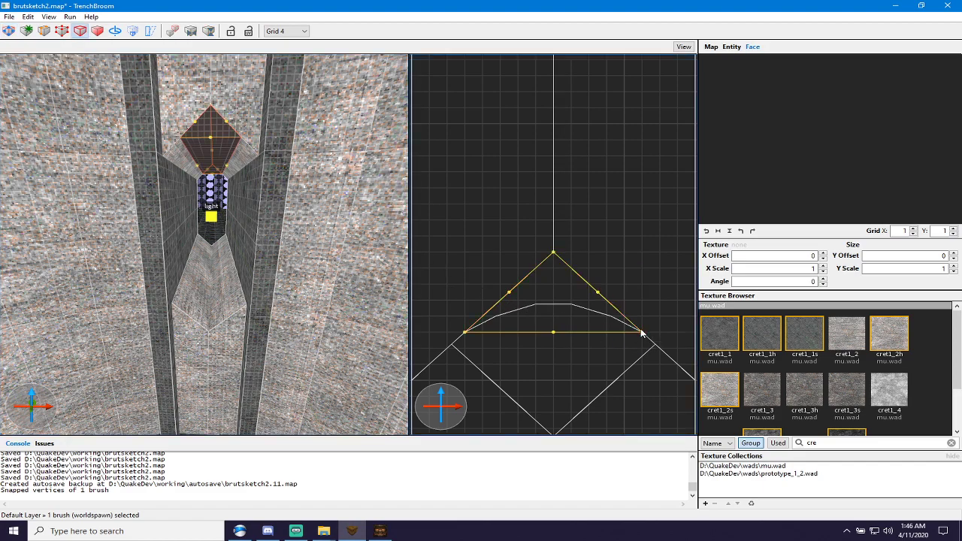
mouse_move(641, 335)
mouse_down()
mouse_move(500, 323)
mouse_move(639, 333)
mouse_up()
scroll(502, 323, up, 6)
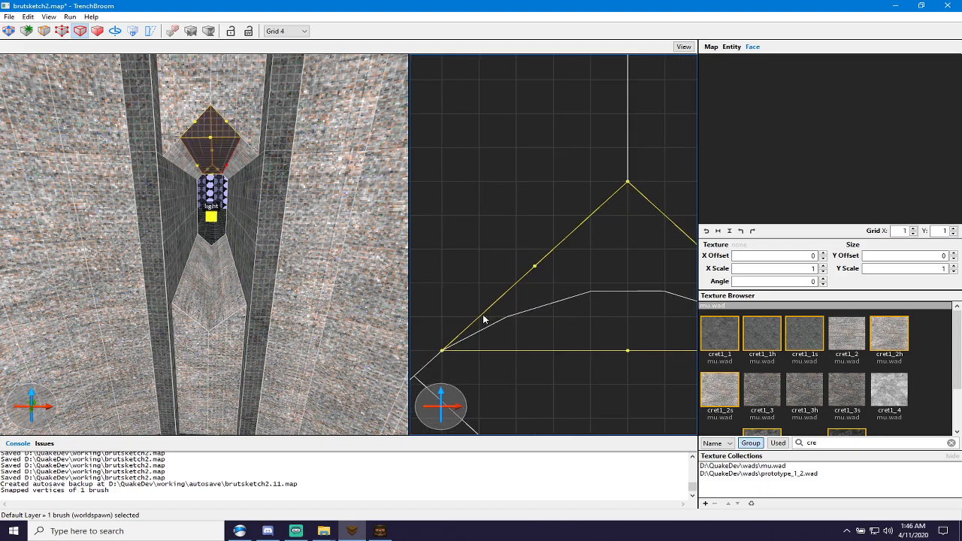
key(bracketleft)
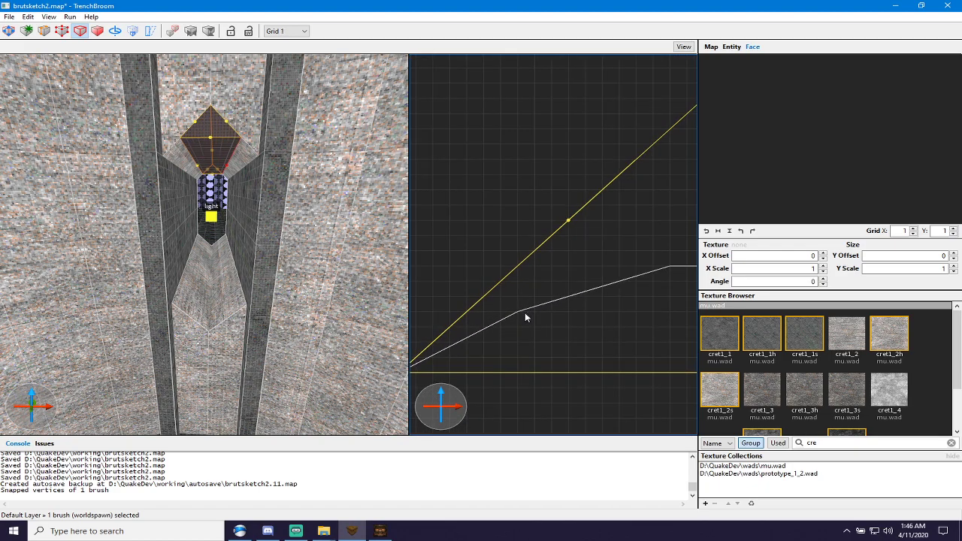
scroll(517, 313, down, 4)
key(bracketleft)
scroll(518, 314, down, 1)
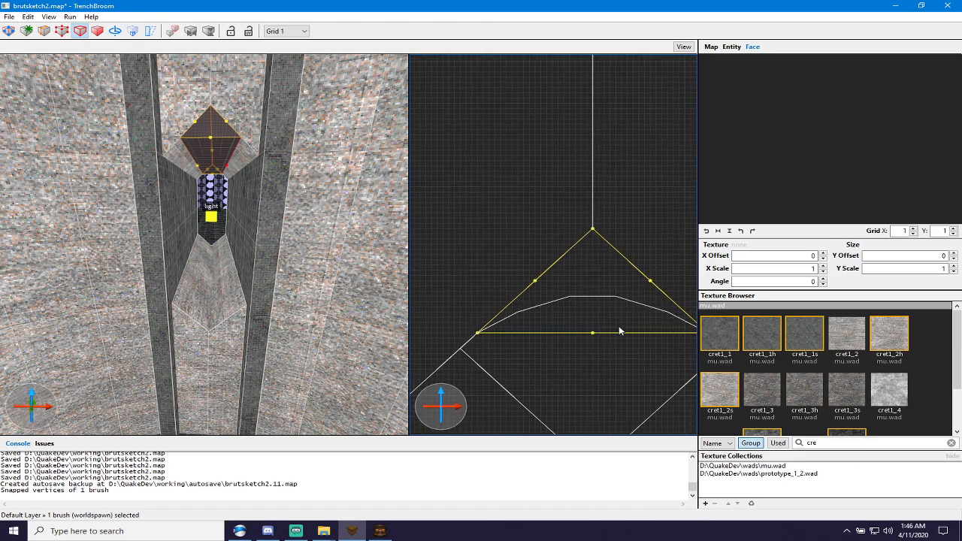
middle_drag(641, 326, 618, 320)
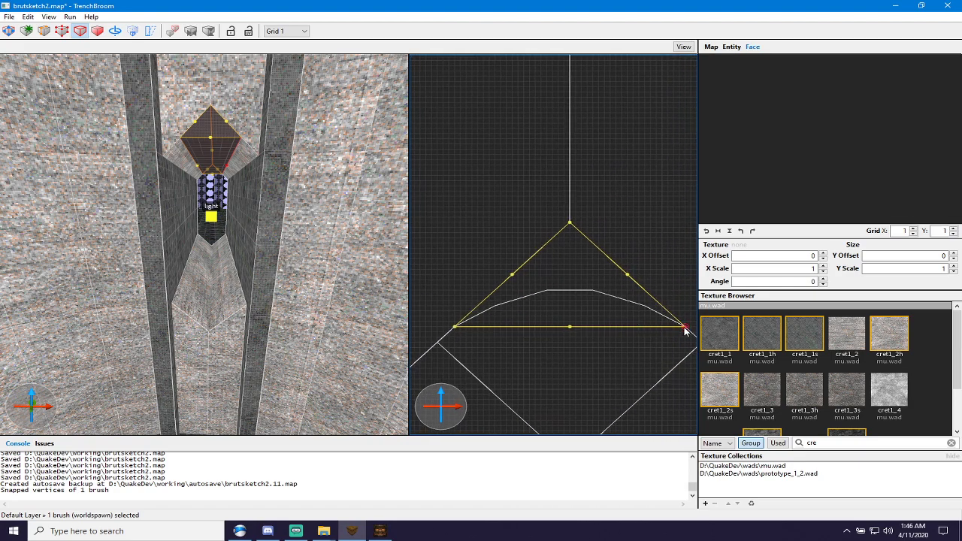
mouse_move(684, 330)
mouse_down()
mouse_move(491, 320)
mouse_move(496, 308)
mouse_up()
scroll(496, 310, up, 3)
key(super)
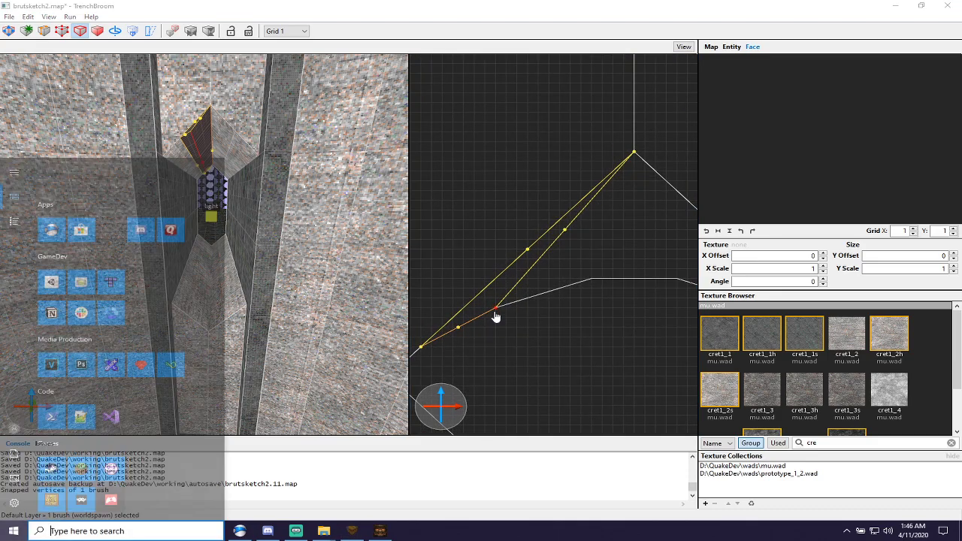
key(super)
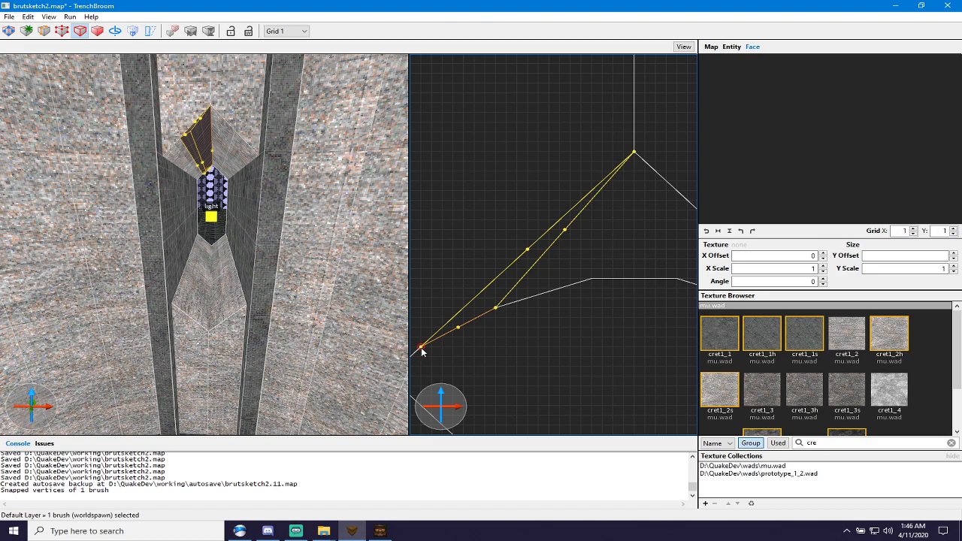
Duplicate the wedge twice and move the copies' lower edges along the arch to fill its second and flat middle segments.
mouse_move(422, 351)
mouse_down()
mouse_move(601, 301)
mouse_move(591, 280)
mouse_up()
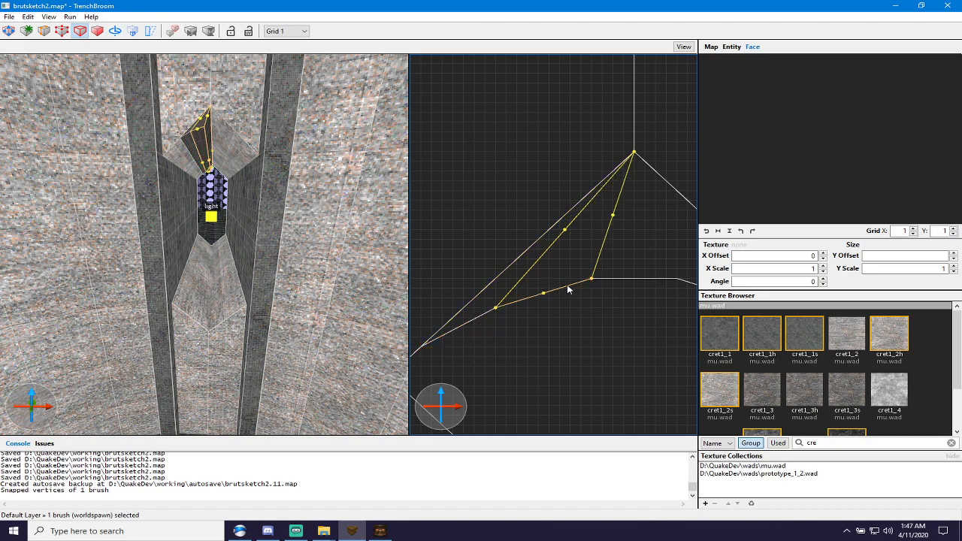
mouse_move(496, 308)
mouse_down()
mouse_move(605, 313)
mouse_move(647, 280)
mouse_move(677, 280)
mouse_up()
right_drag(671, 309, 533, 304)
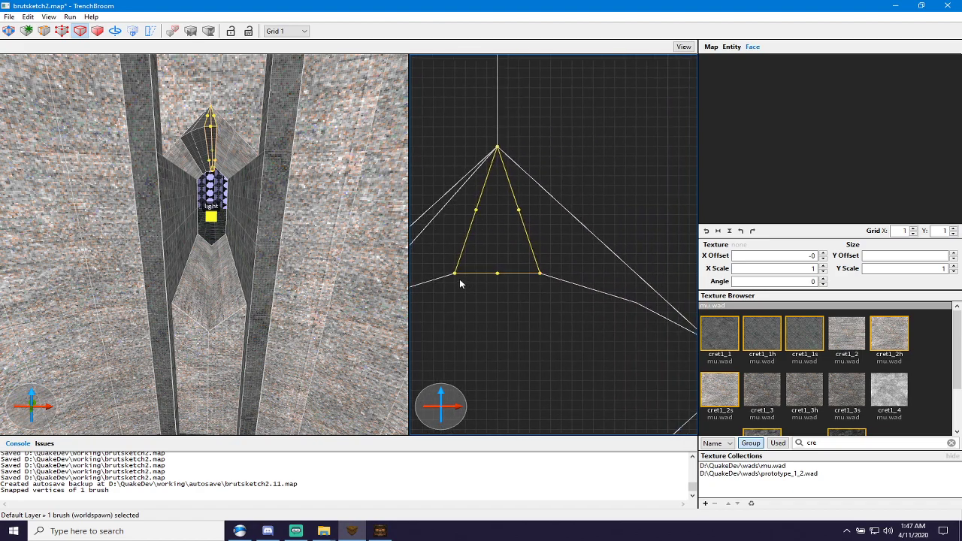
Fill the arch's two remaining right segments with duplicated wedges, align the last one's outer edge with the arch's end, and deselect.
mouse_move(454, 274)
mouse_down()
mouse_move(476, 293)
mouse_move(635, 302)
mouse_up()
mouse_move(538, 277)
mouse_down()
mouse_move(698, 338)
mouse_move(691, 332)
mouse_up()
middle_drag(651, 368, 504, 329)
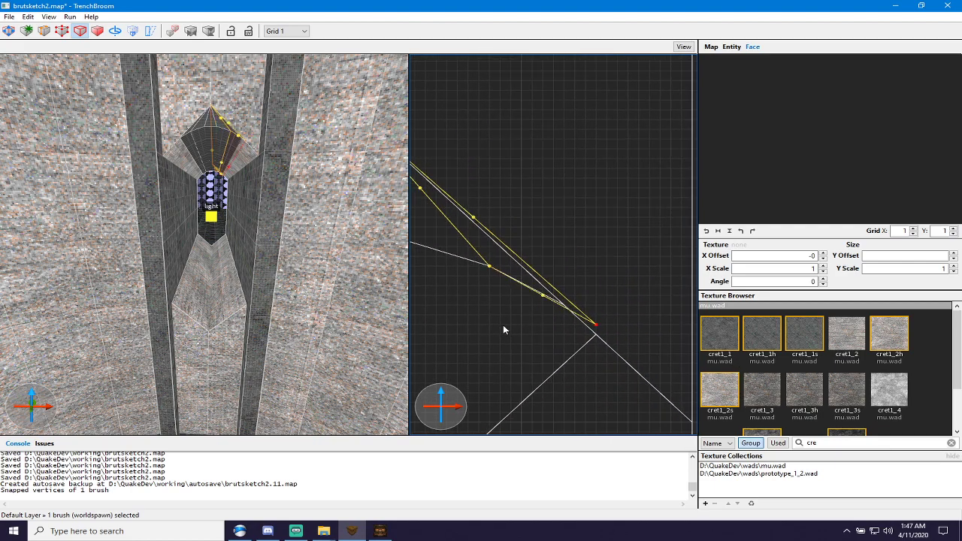
drag(596, 325, 564, 306)
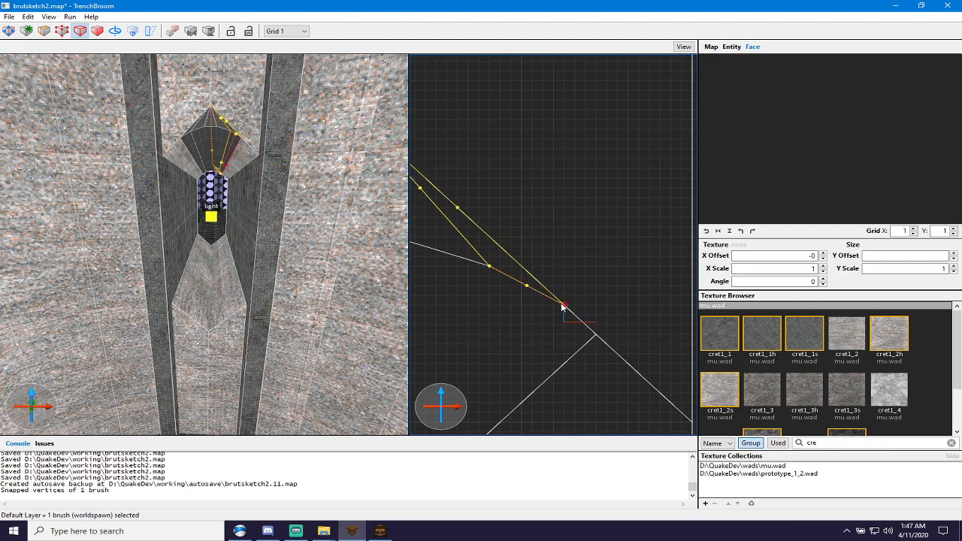
scroll(496, 329, down, 3)
middle_drag(491, 331, 589, 335)
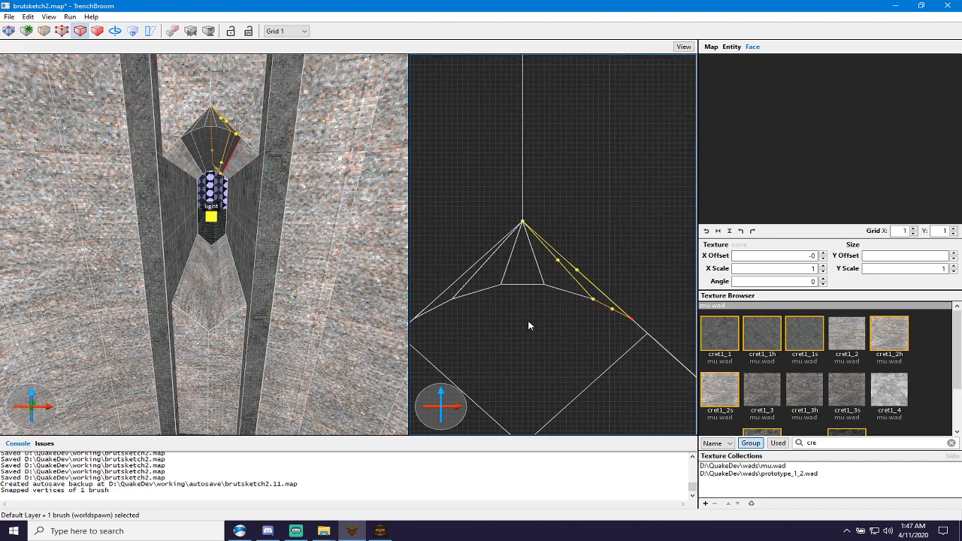
key(Escape)
key(Escape)
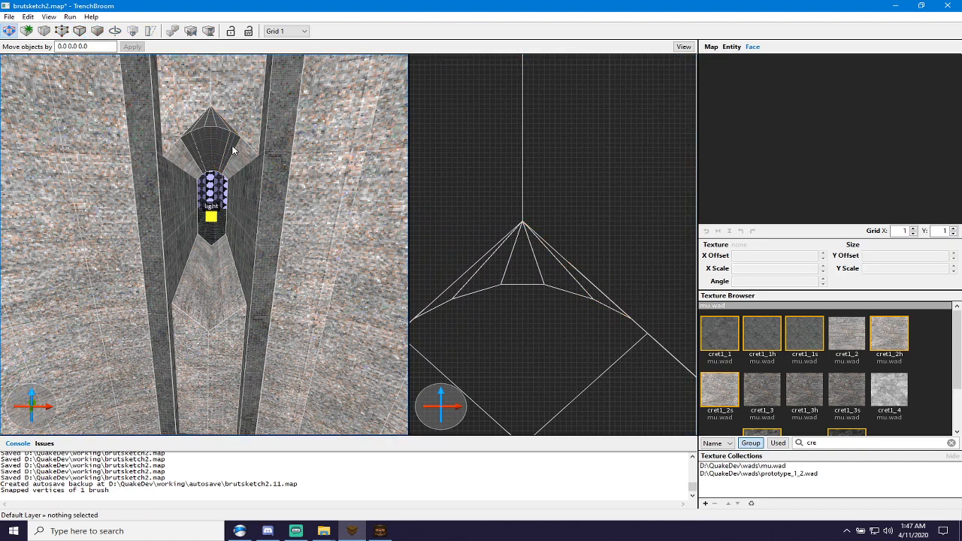
Select the five wedge brushes above the arch and turn them into a func_wall brush entity.
click(232, 146)
ctrl+click(218, 139)
ctrl+click(214, 133)
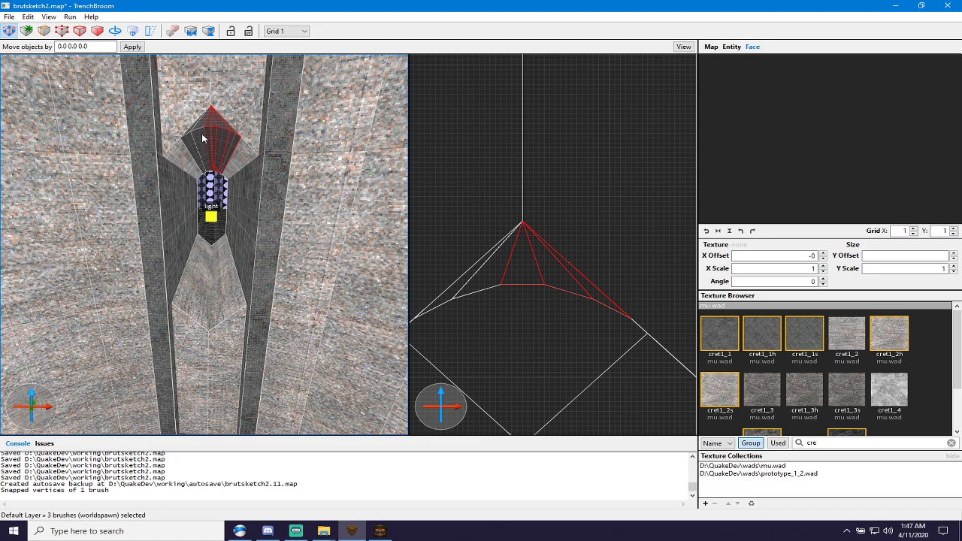
ctrl+click(201, 133)
ctrl+click(189, 145)
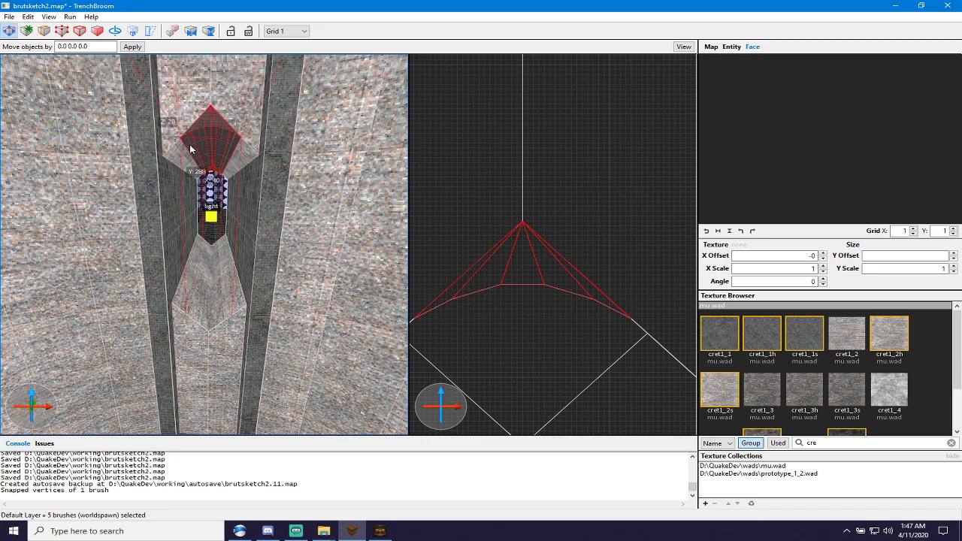
right_click(190, 144)
mouse_move(240, 227)
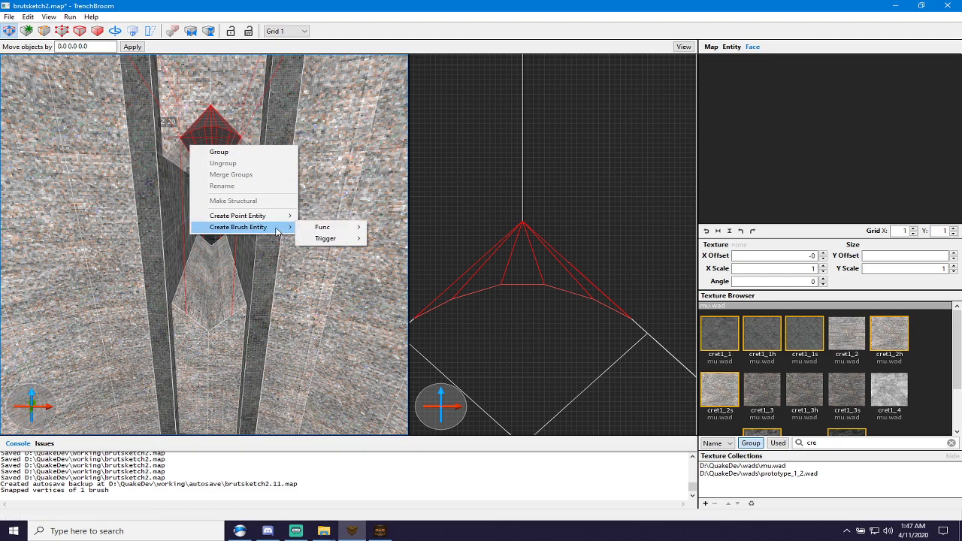
mouse_move(327, 233)
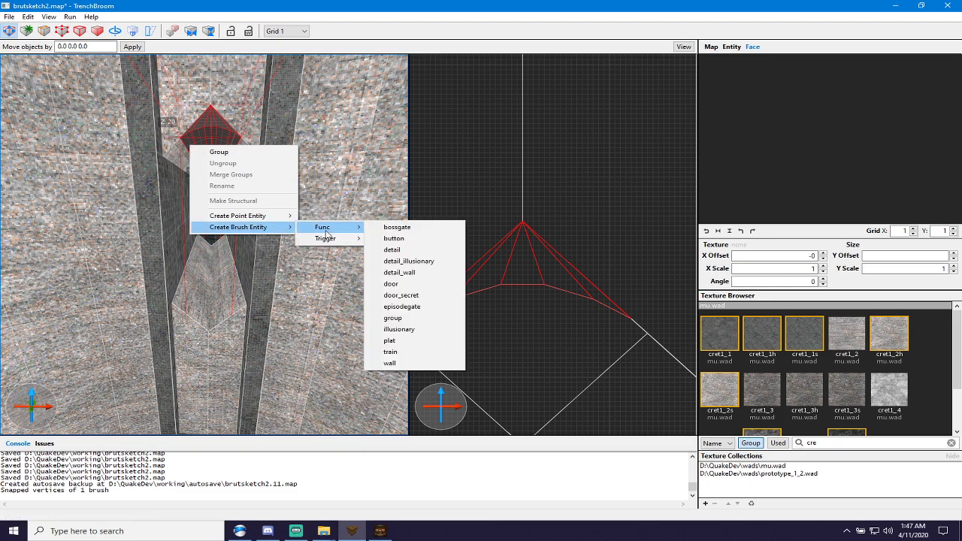
click(389, 363)
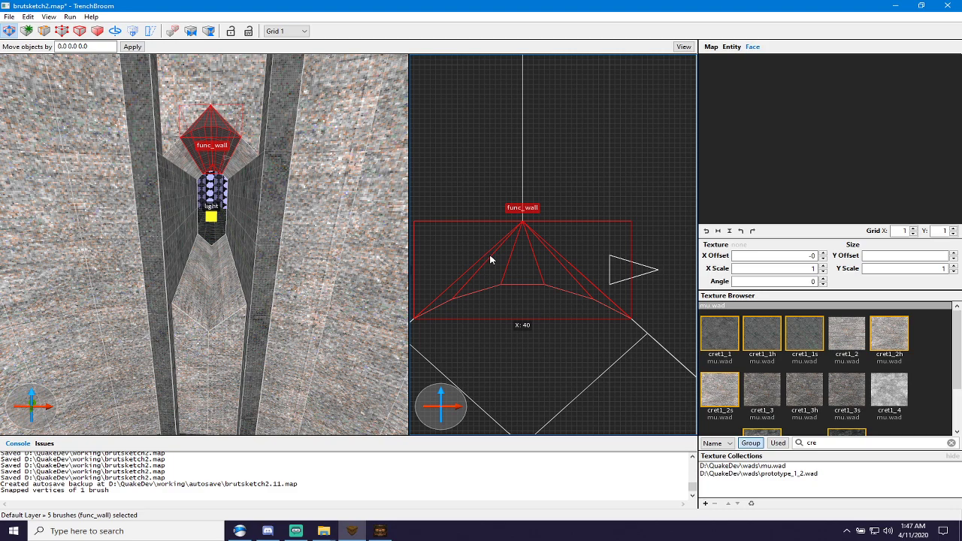
Add a _phong property with the value 1 to the func_wall entity.
click(730, 48)
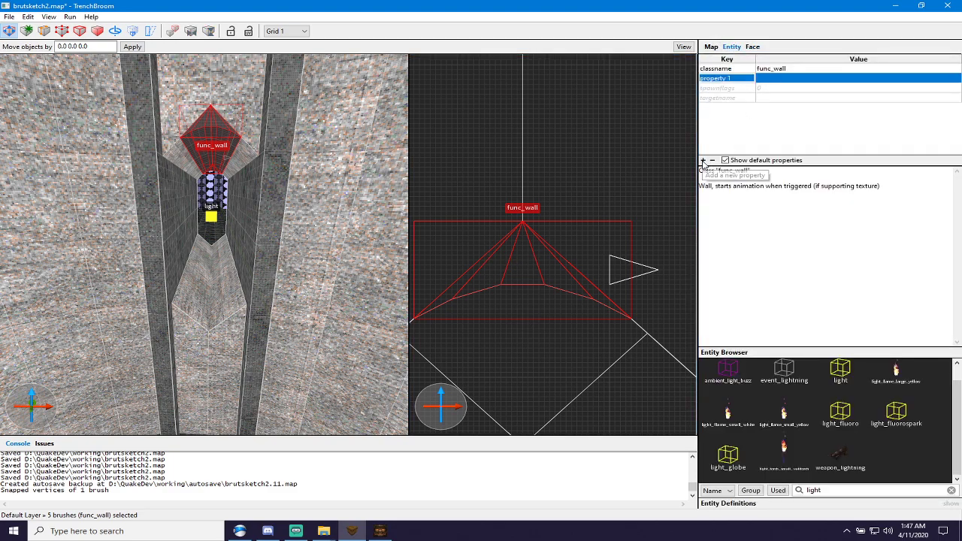
click(703, 161)
text(_phong)
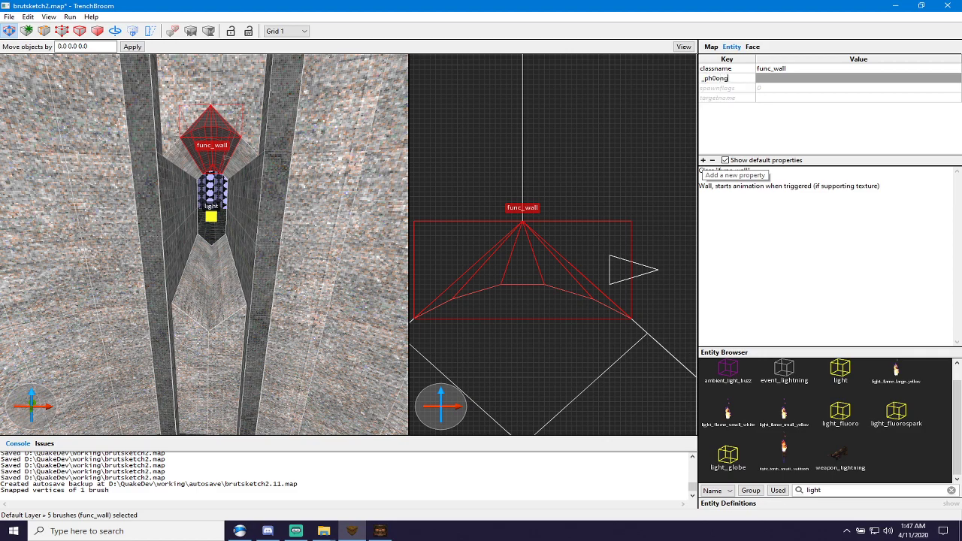
key(BackSpace)
key(BackSpace)
key(BackSpace)
text(ong)
key(Return)
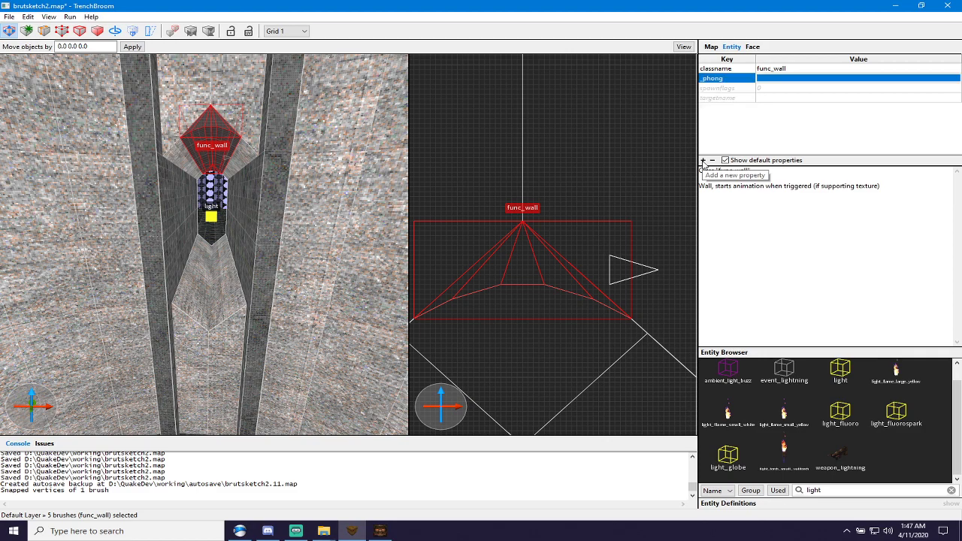
text(1)
key(Return)
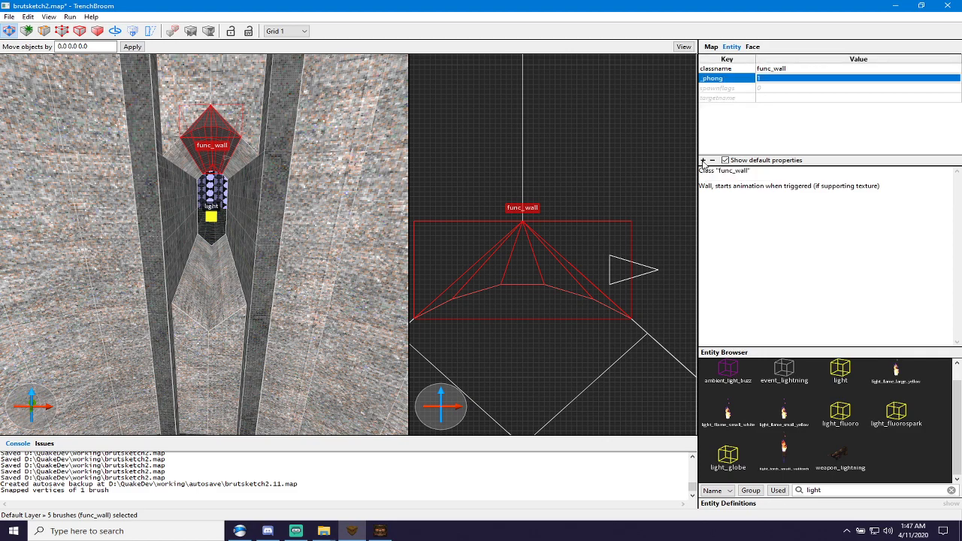
Duplicate the func_wall arch piece and move the copy down in the front view on the 1-unit grid.
click(224, 136)
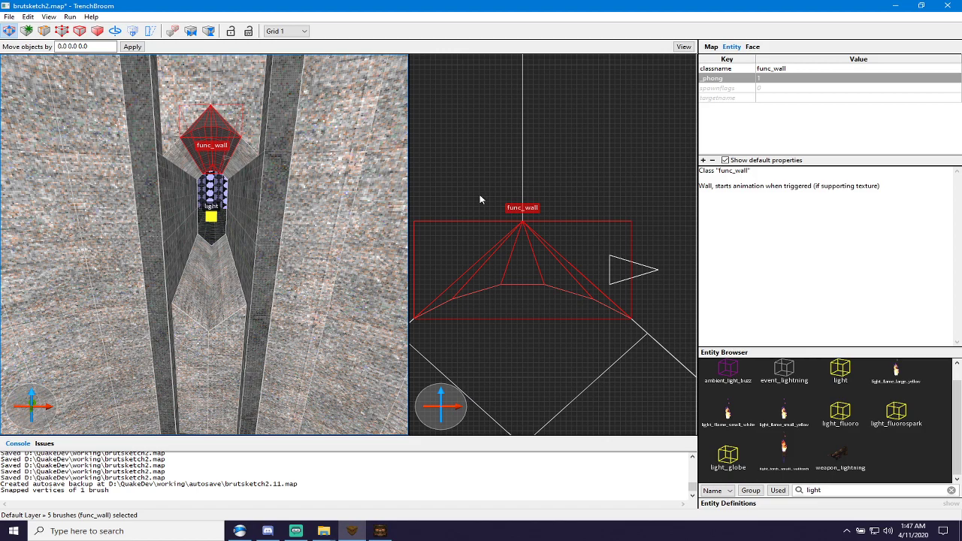
scroll(532, 234, down, 5)
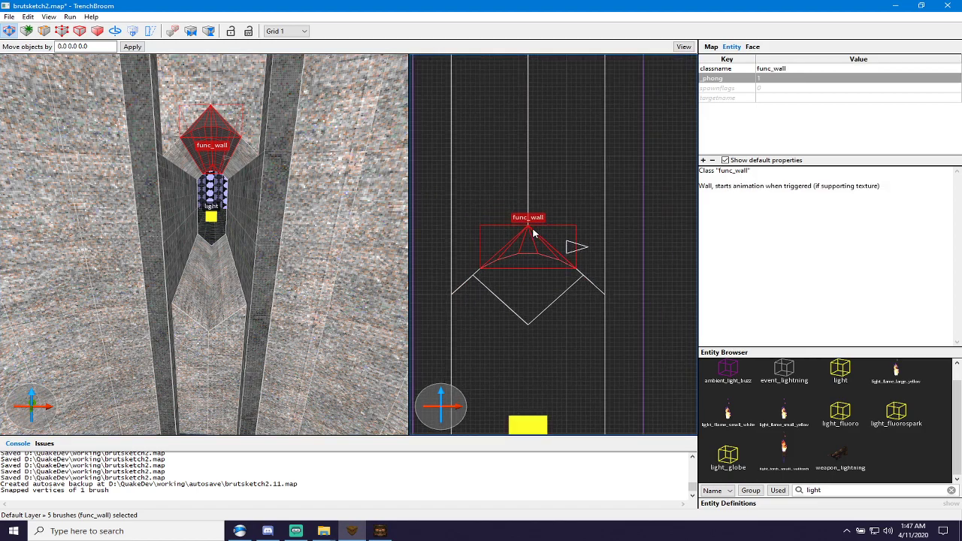
key(Down)
key(Down)
key(Down)
key(Down)
key(Down)
key(Down)
key(Down)
key(Down)
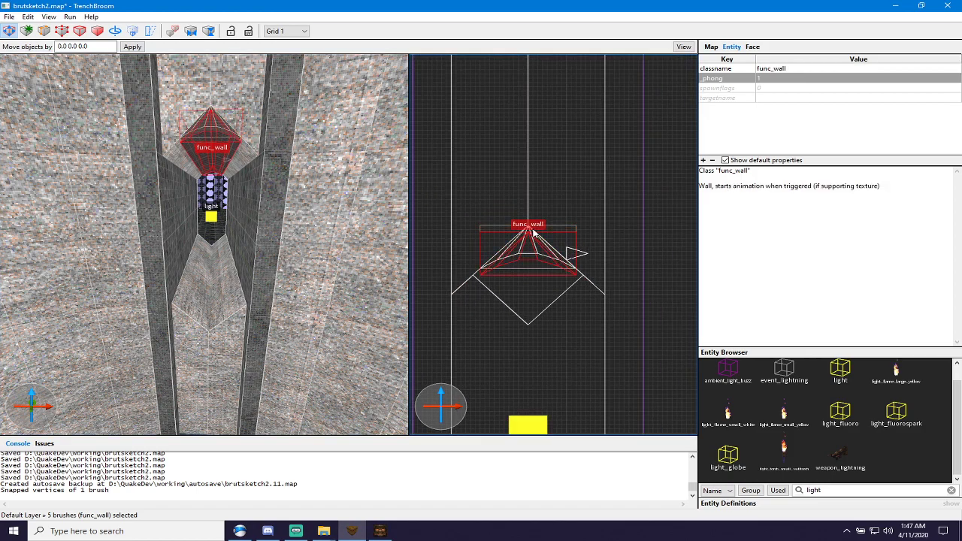
Place a copy of the upper arch func_wall directly below the original and rotate it 180 degrees so it is upside down.
key(Down)
key(r)
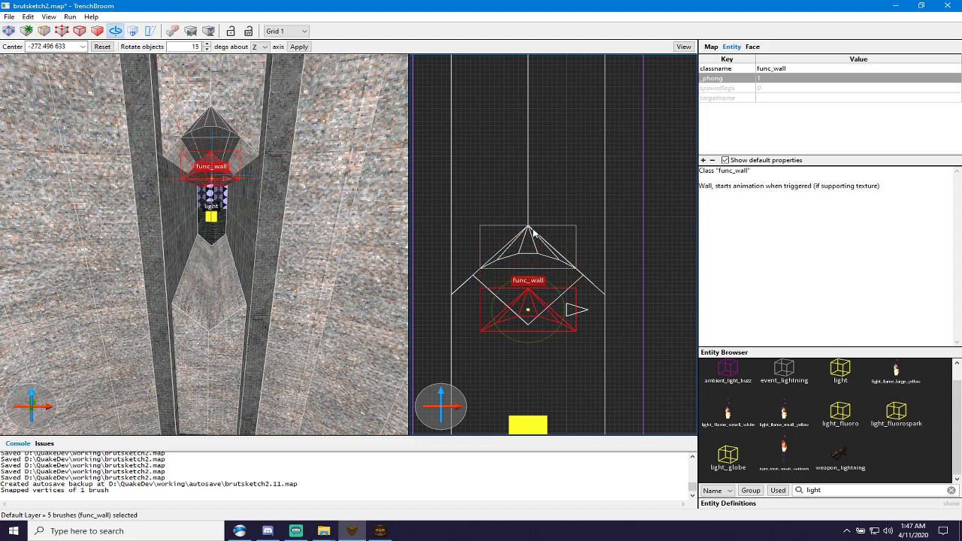
key(alt+Down)
key(alt+Down)
key(alt+Down)
key(alt+Down)
key(alt+Down)
key(alt+Down)
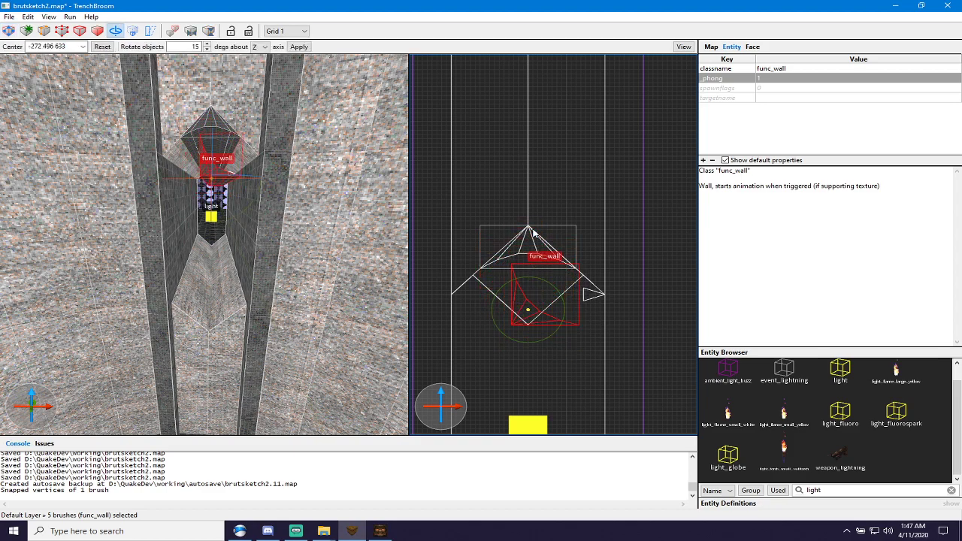
Move the flipped func_wall copy down into the V-shaped bottom of the shaft opening and set the grid size to 32.
scroll(568, 358, down, 3)
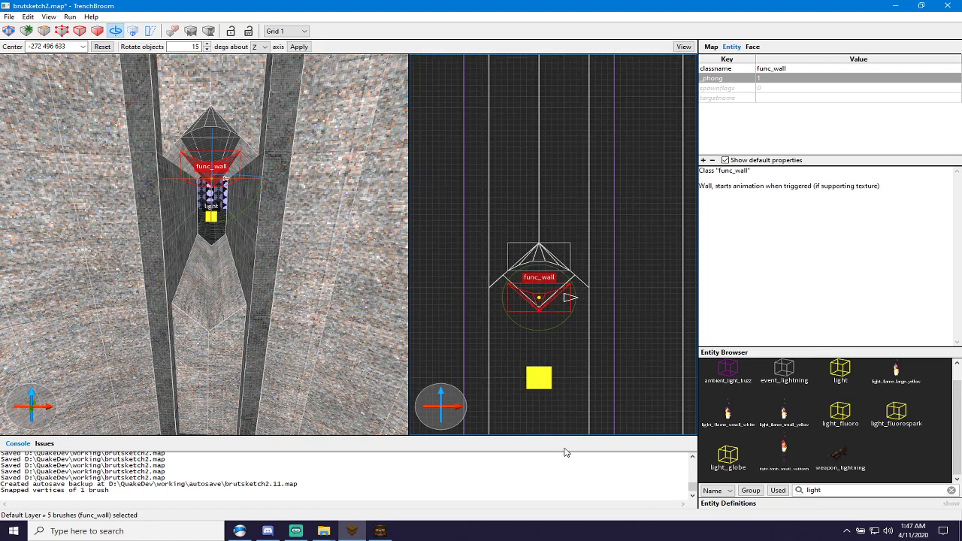
right_drag(569, 358, 551, 221)
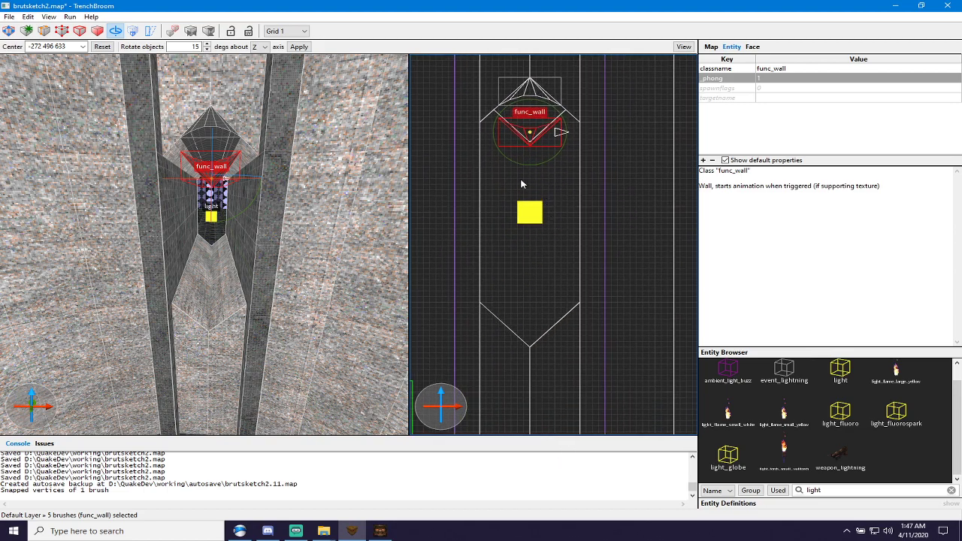
key(r)
drag(531, 145, 530, 343)
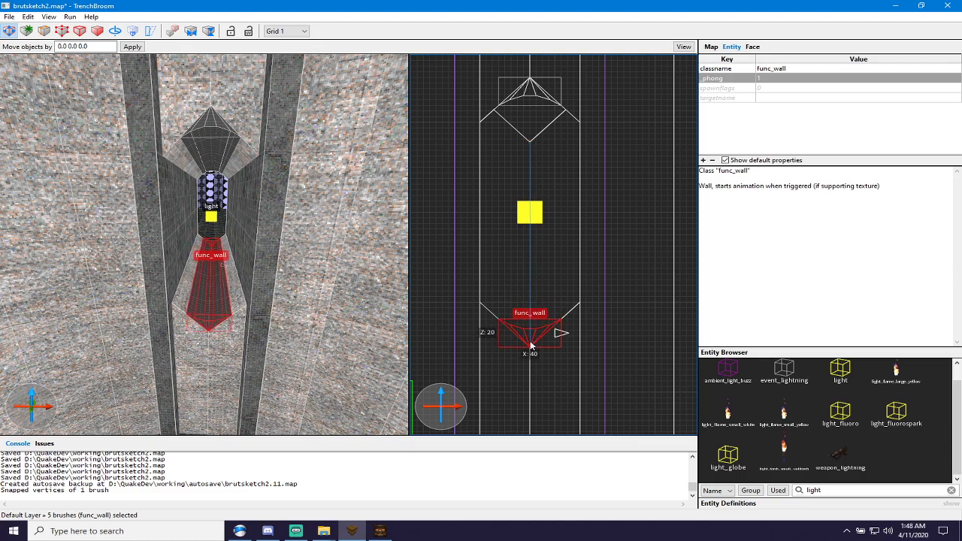
scroll(532, 340, up, 3)
scroll(537, 338, down, 4)
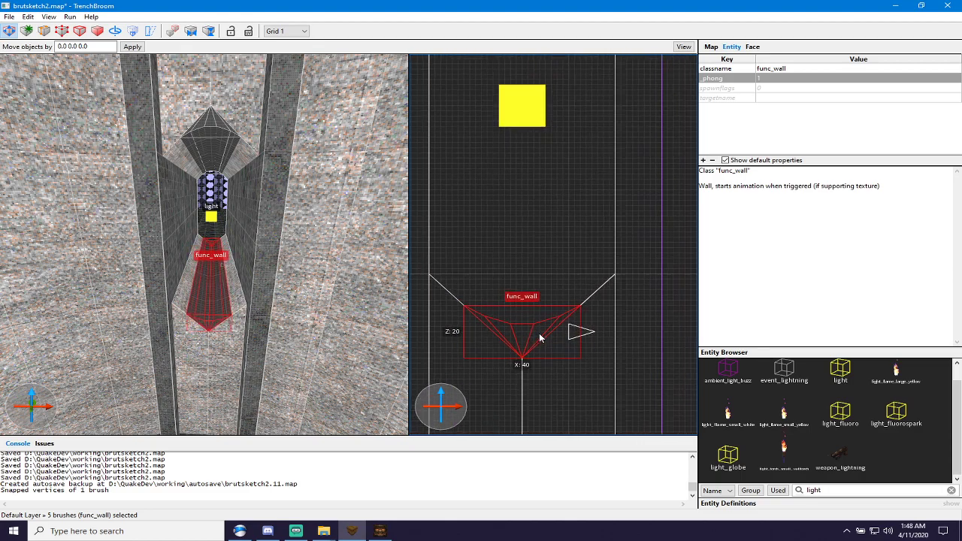
key(plus)
key(plus)
key(plus)
key(plus)
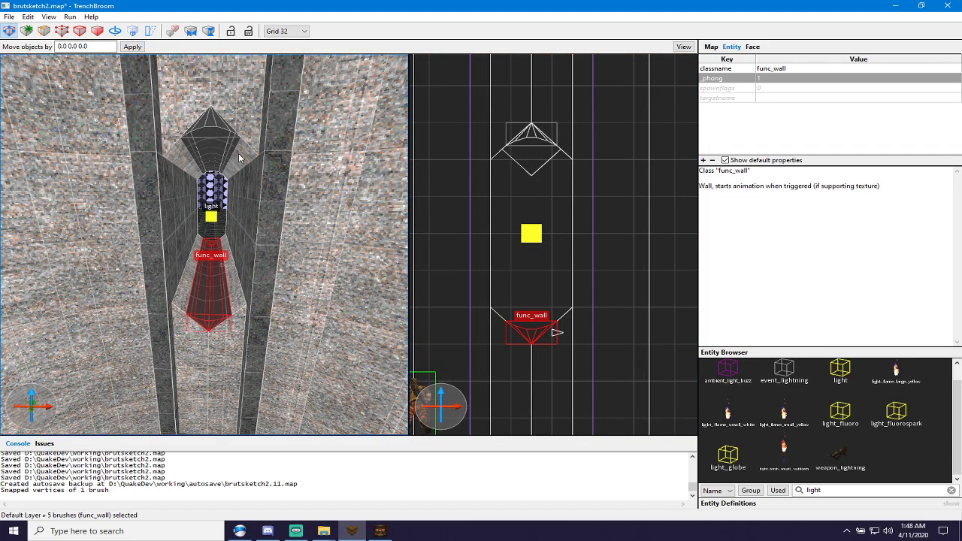
Select the brushes of both the upper and lower func_wall pieces and apply the cret1_2s texture to them.
key(Escape)
click(212, 141)
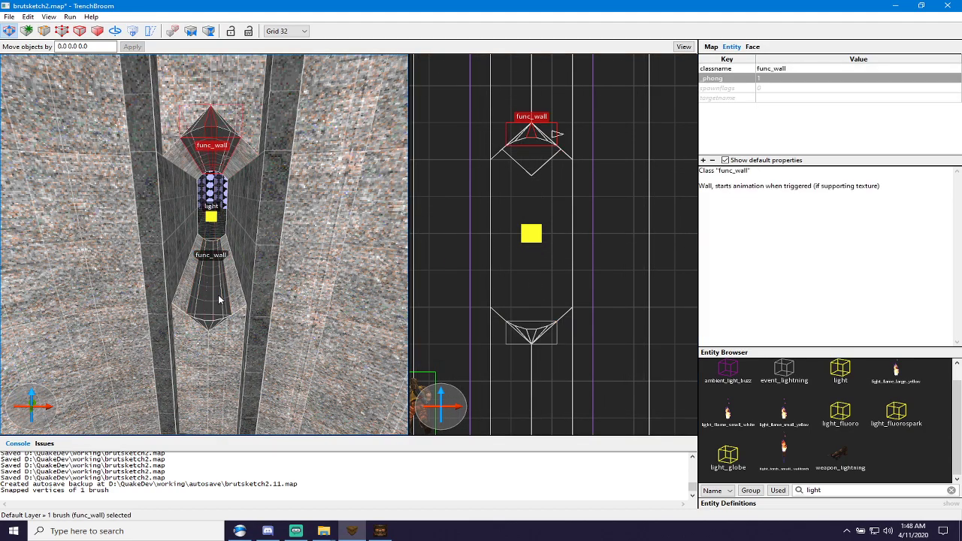
ctrl+click(215, 299)
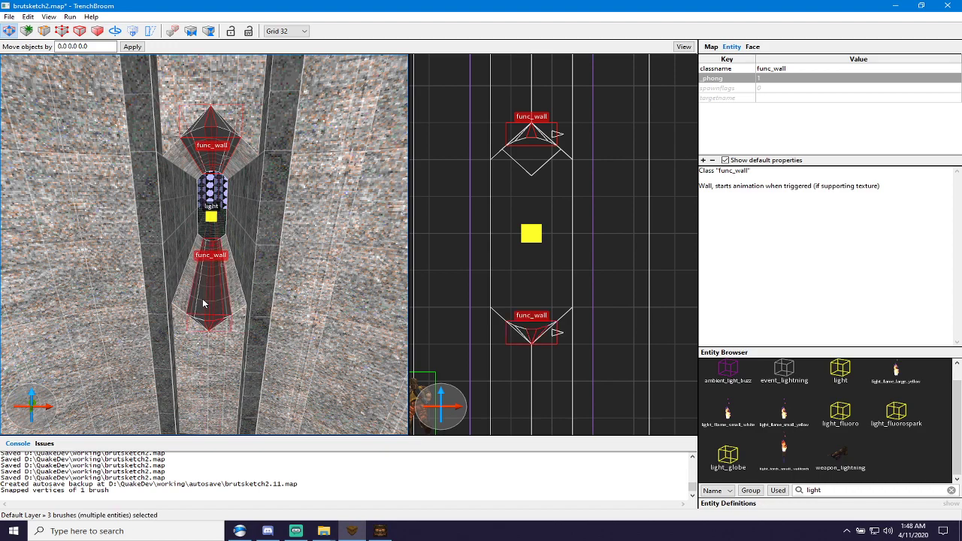
ctrl+click(222, 172)
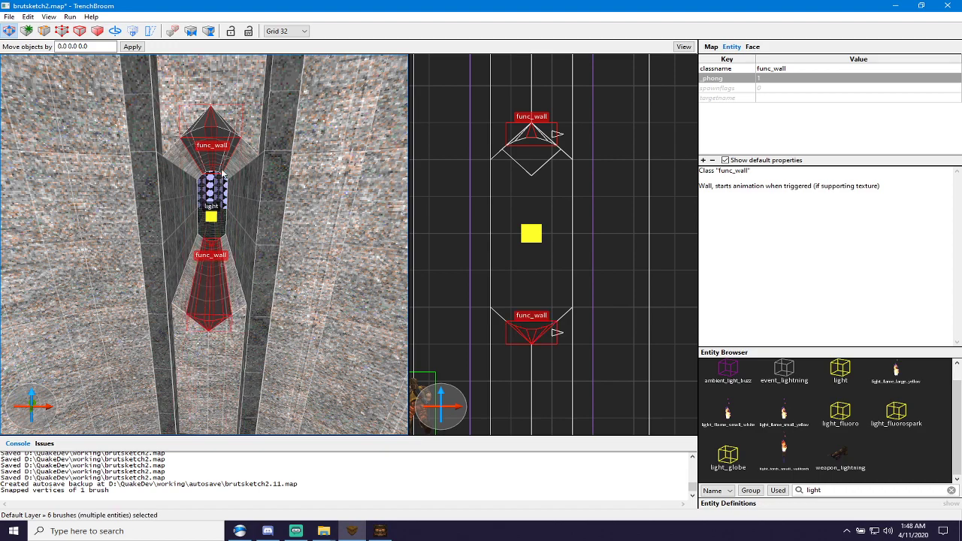
ctrl+click(188, 141)
click(752, 47)
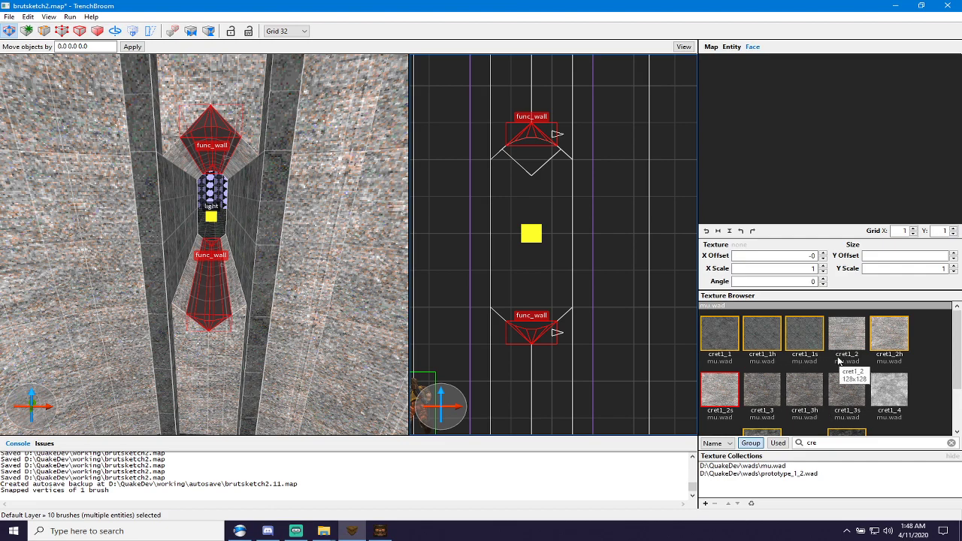
click(723, 396)
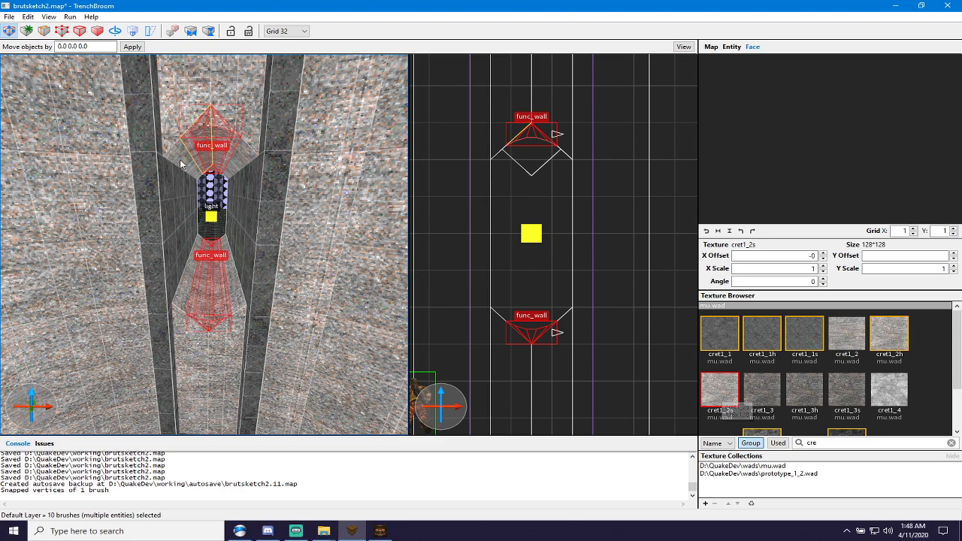
Select the inner faces along the top and bottom curves of the opening and texture them with cret1_1.
shift+click(183, 156)
ctrl+shift+click(192, 144)
ctrl+shift+click(206, 140)
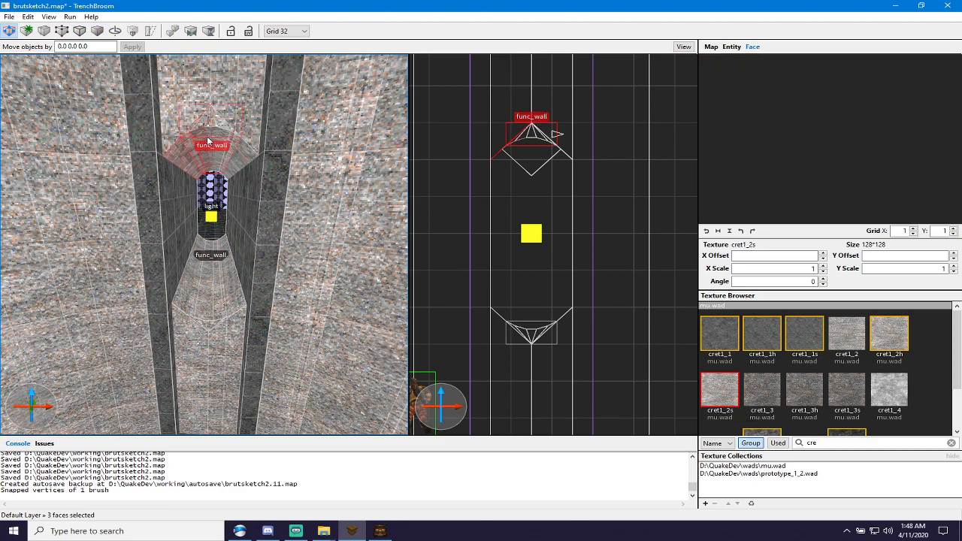
ctrl+shift+click(210, 144)
ctrl+shift+click(227, 145)
ctrl+shift+click(237, 150)
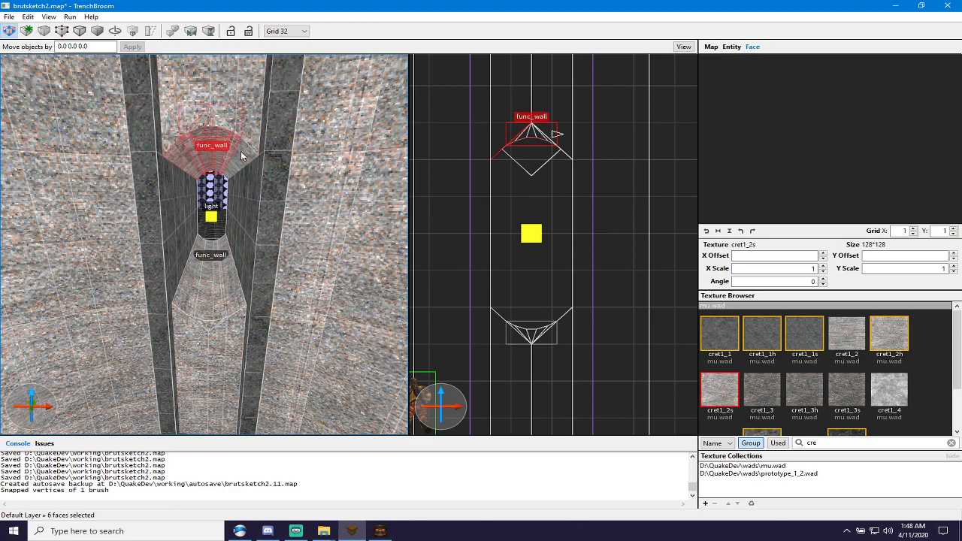
ctrl+shift+click(244, 156)
ctrl+shift+click(230, 287)
ctrl+shift+click(219, 297)
ctrl+shift+click(201, 295)
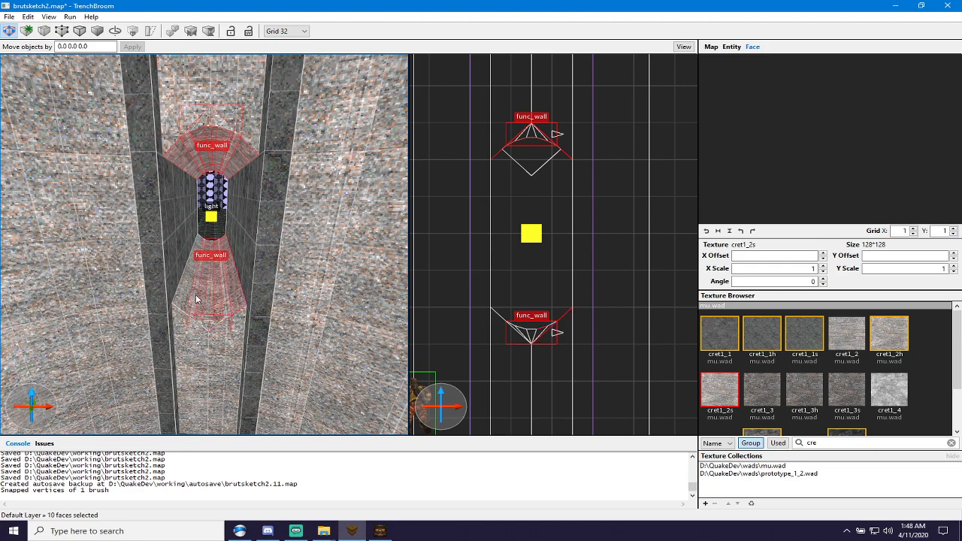
ctrl+shift+click(187, 298)
ctrl+shift+click(194, 302)
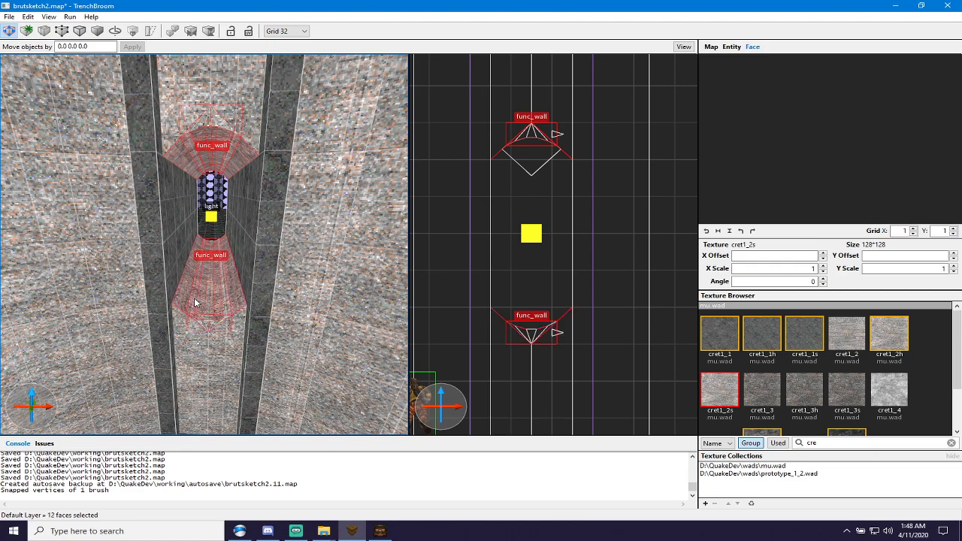
ctrl+shift+click(212, 314)
ctrl+shift+click(225, 314)
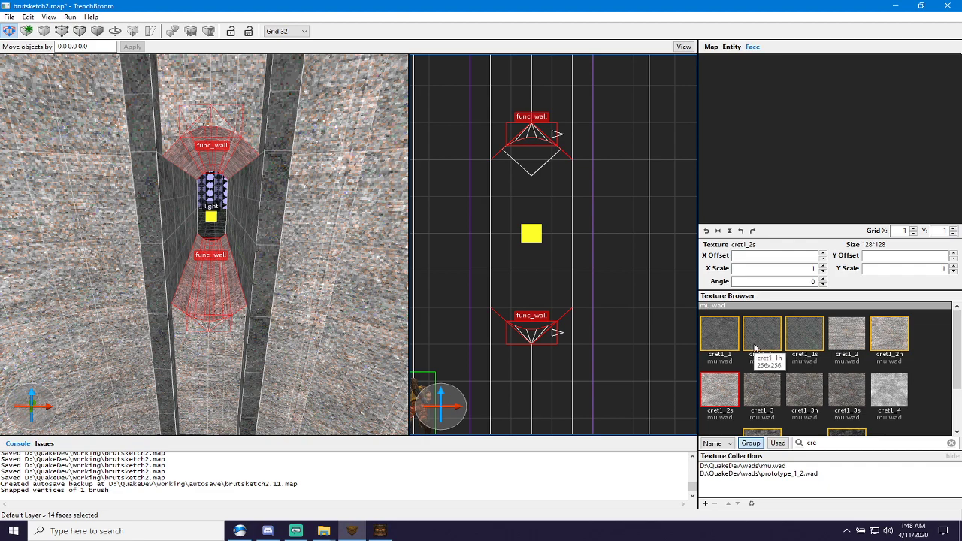
click(728, 341)
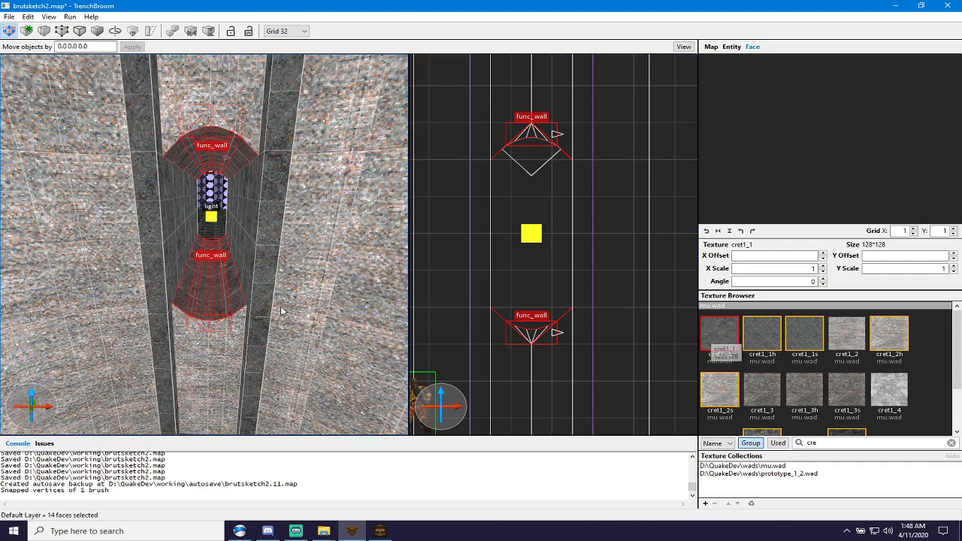
Move the leftover diamond-shaped worldspawn brush out of the opening to the far side of the room, then clear the selection.
key(Escape)
scroll(234, 245, down, 6)
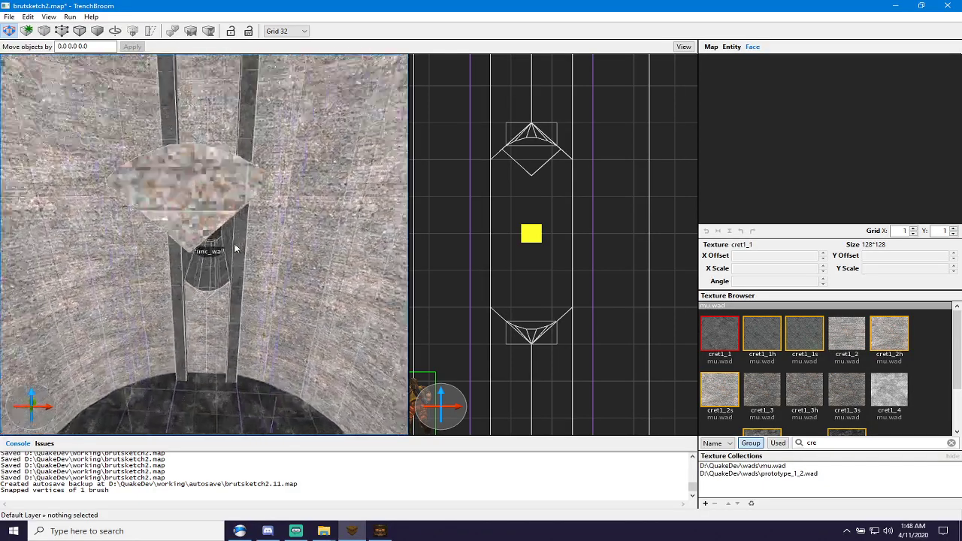
scroll(233, 247, up, 4)
scroll(226, 246, down, 6)
scroll(223, 244, down, 2)
click(211, 235)
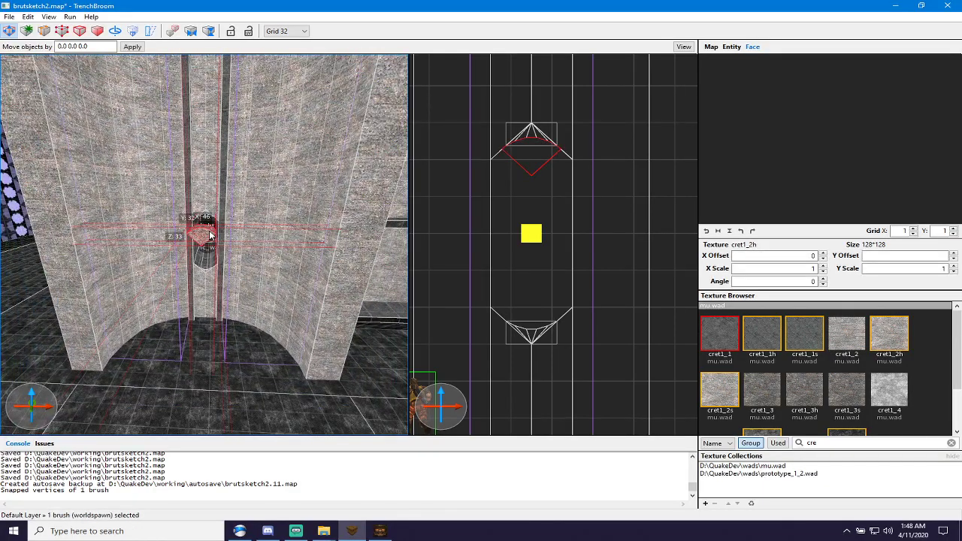
mouse_move(210, 235)
right_down()
mouse_move(293, 262)
mouse_move(224, 272)
right_up()
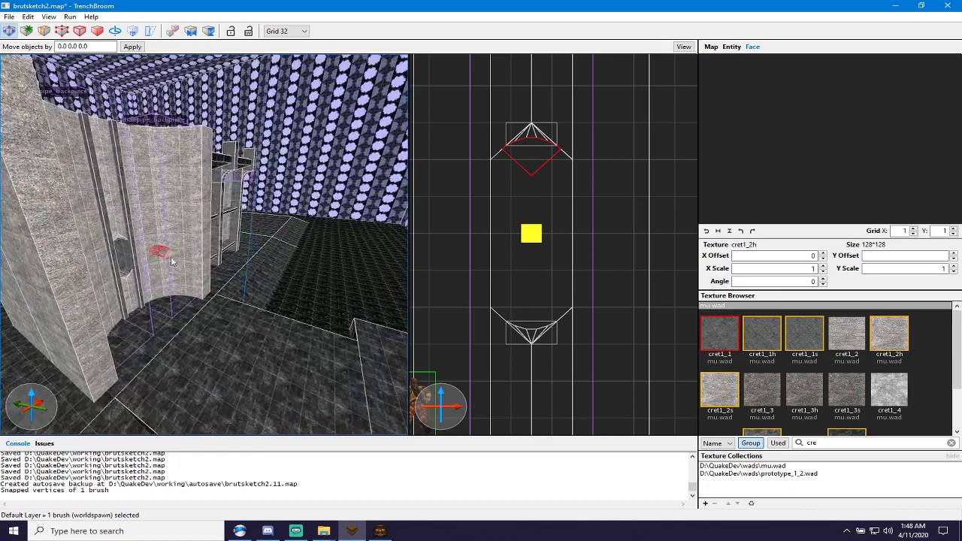
mouse_move(157, 259)
mouse_down()
mouse_move(323, 264)
mouse_move(409, 200)
mouse_move(418, 136)
mouse_up()
right_drag(333, 167, 350, 160)
key(w)
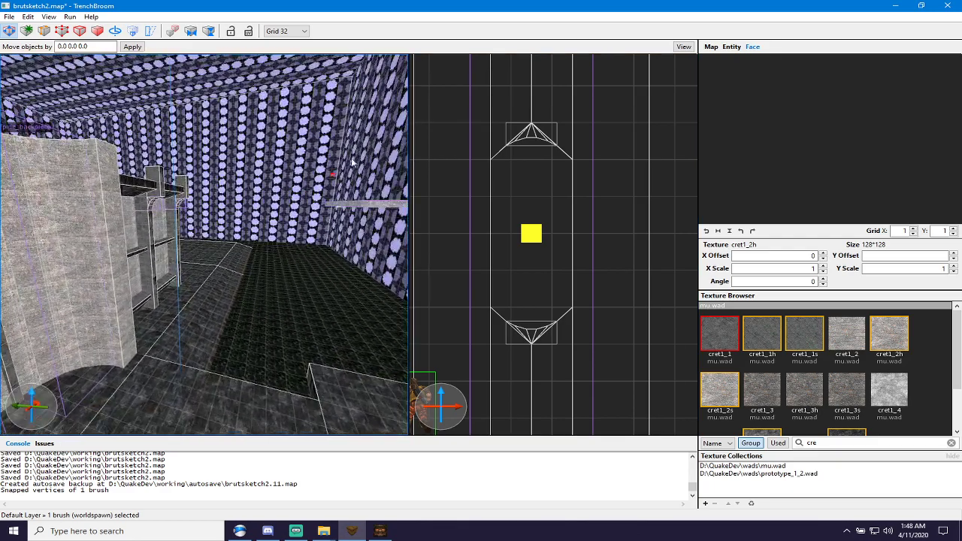
drag(333, 175, 319, 116)
right_drag(333, 108, 244, 247)
key(Escape)
click(218, 328)
key(Escape)
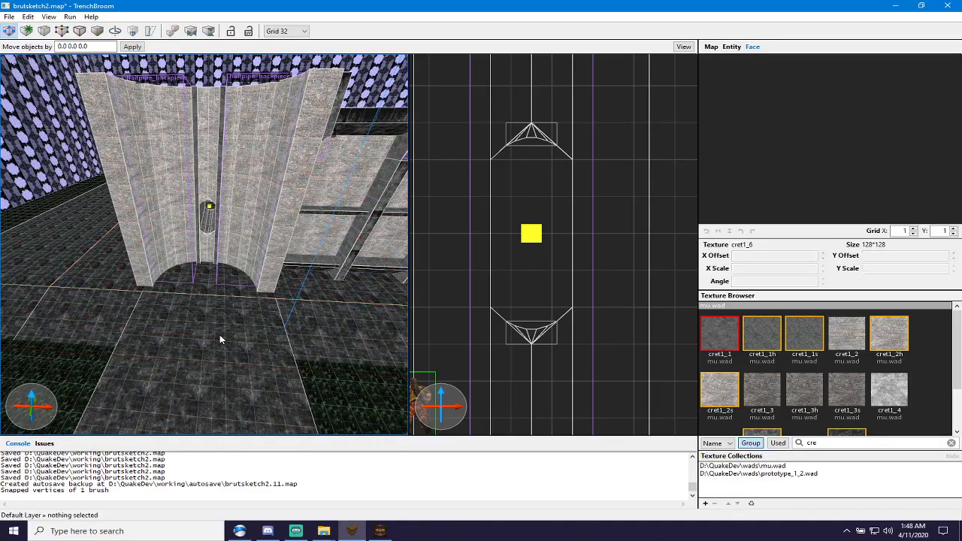
Examine the rounded opening in the curved wall up close and from a distance, including its textured inner faces.
key(w)
right_drag(219, 335, 198, 286)
key(w)
key(s)
key(a)
key(s)
key(d)
key(w)
key(a)
key(w)
key(s)
key(w)
mouse_move(202, 211)
right_down()
mouse_move(207, 200)
mouse_move(212, 223)
right_up()
key(s)
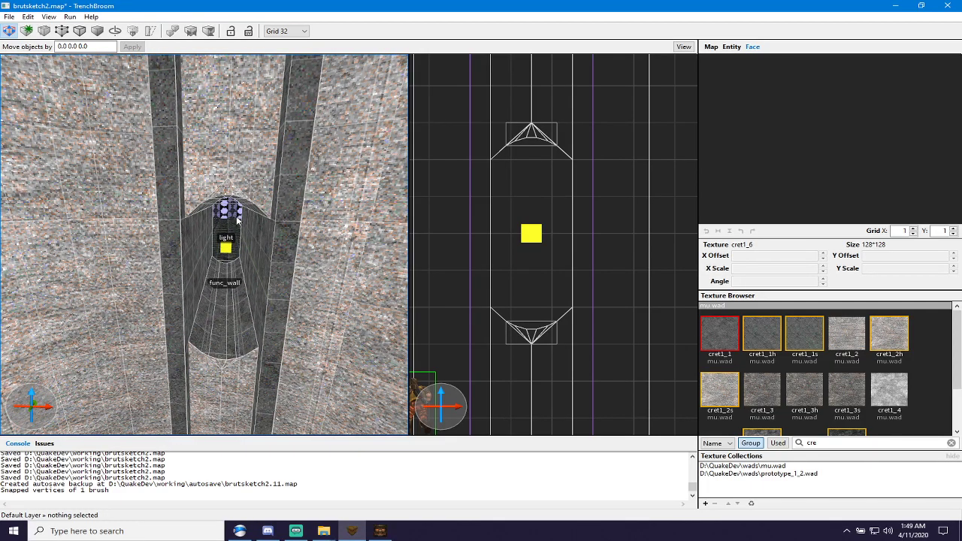
key(w)
right_drag(237, 220, 229, 202)
key(s)
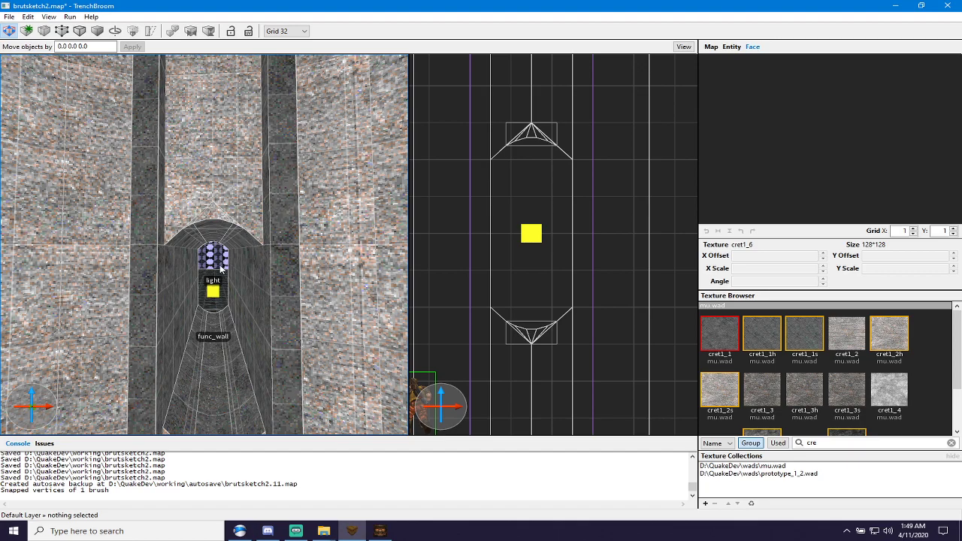
mouse_move(219, 324)
right_down()
mouse_move(219, 351)
mouse_move(218, 315)
mouse_move(210, 356)
mouse_move(221, 340)
right_up()
key(w)
key(s)
key(w)
key(s)
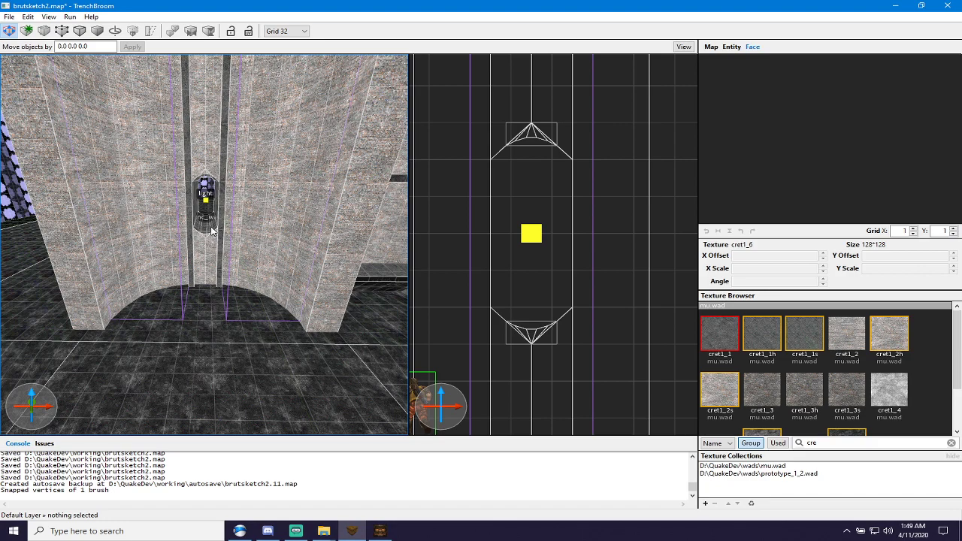
Save the map, switch to Compiling Gui, and compile brutsketch2.map with the existing options to run it in Quake.
key(ctrl+s)
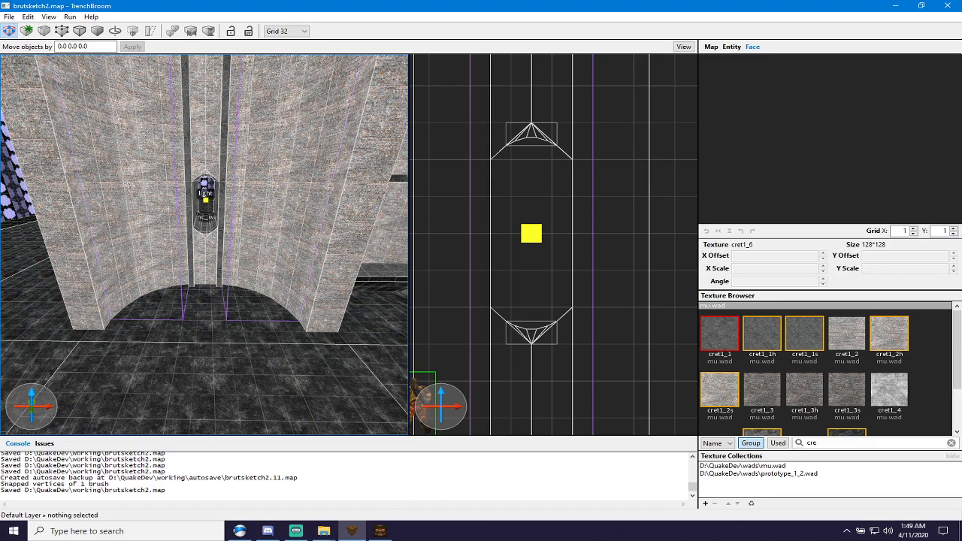
key(alt+Tab)
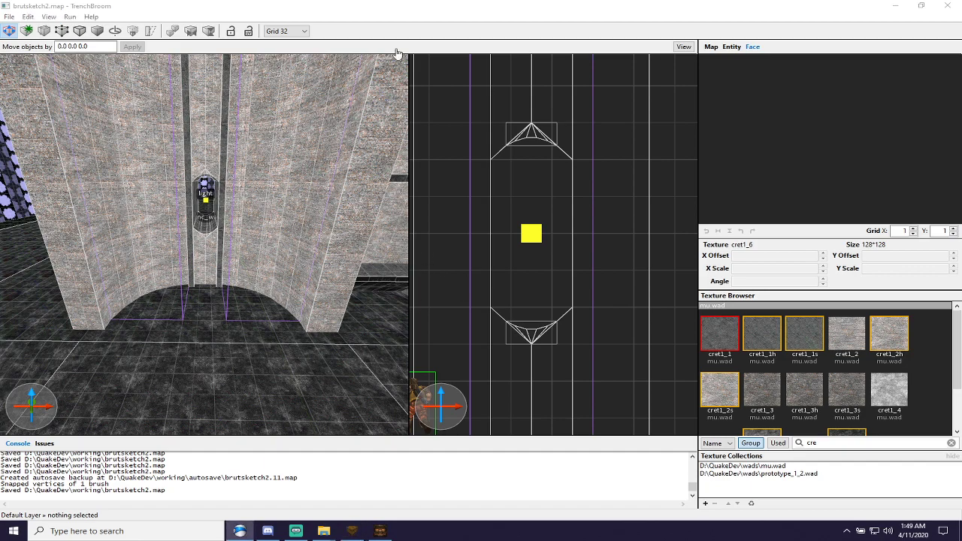
click(302, 105)
key(ctrl+s)
click(383, 531)
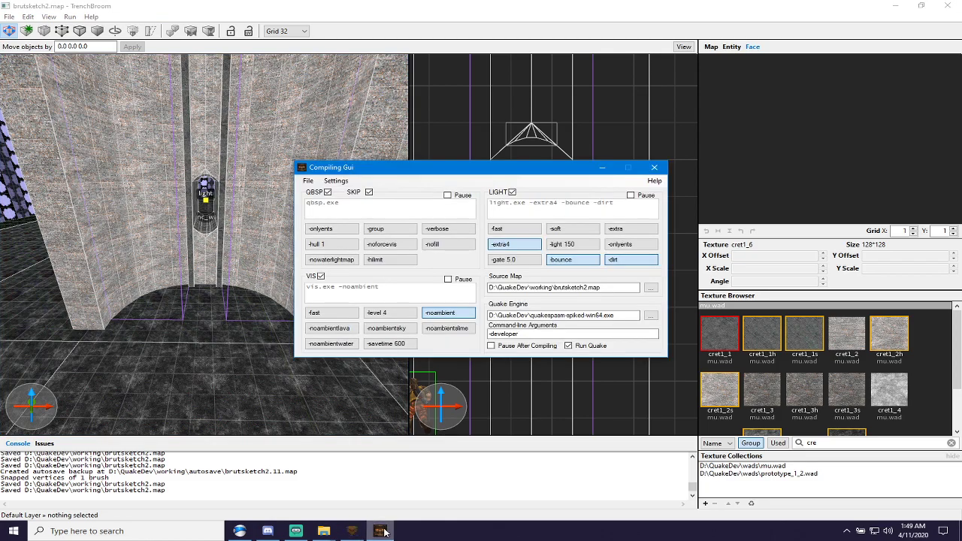
key(F5)
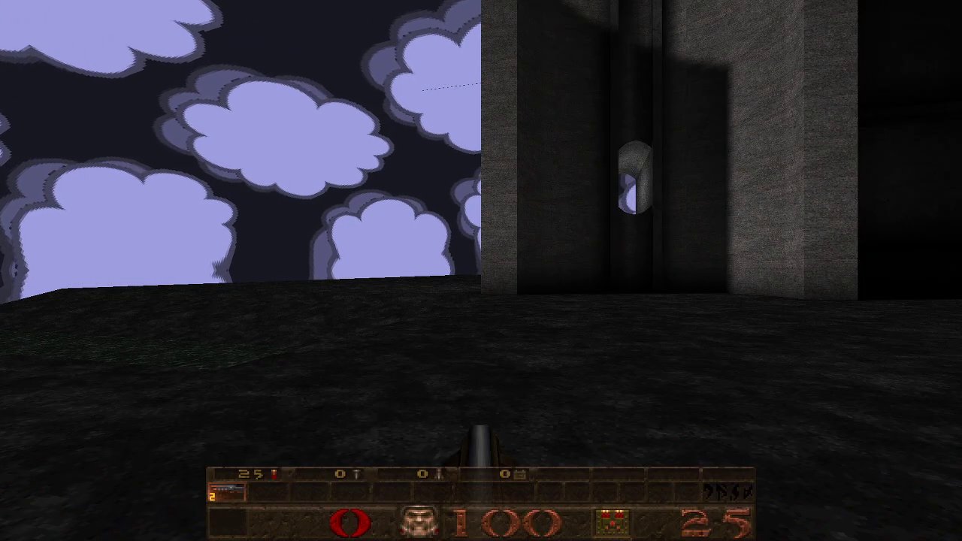
Walk toward and away from the curved wall in Quake to inspect the lighting and shape of the rounded opening.
key(w)
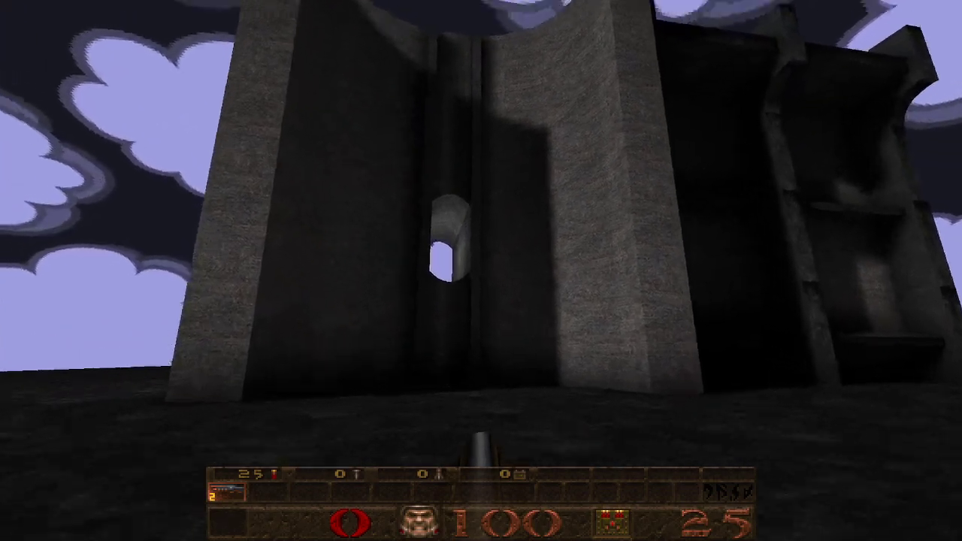
key(w)
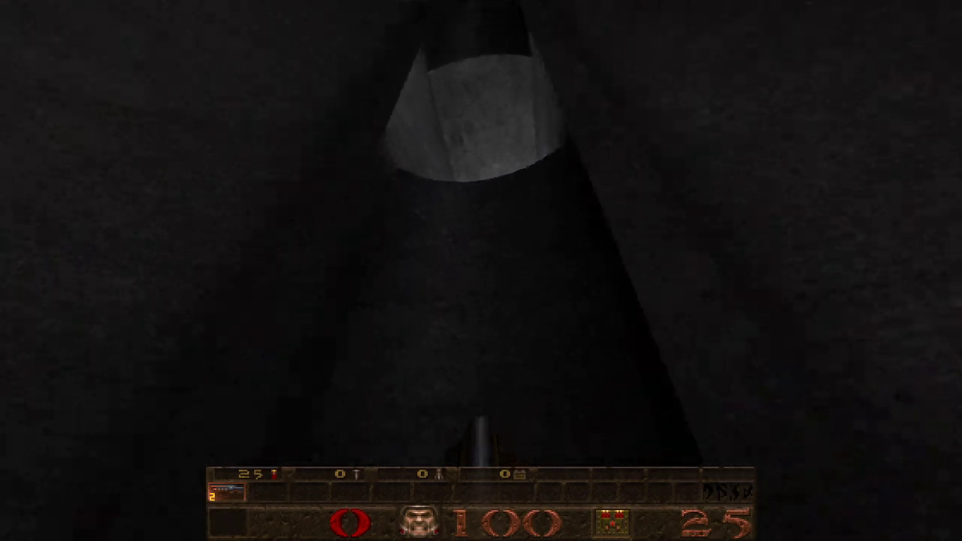
key(s)
key(s)
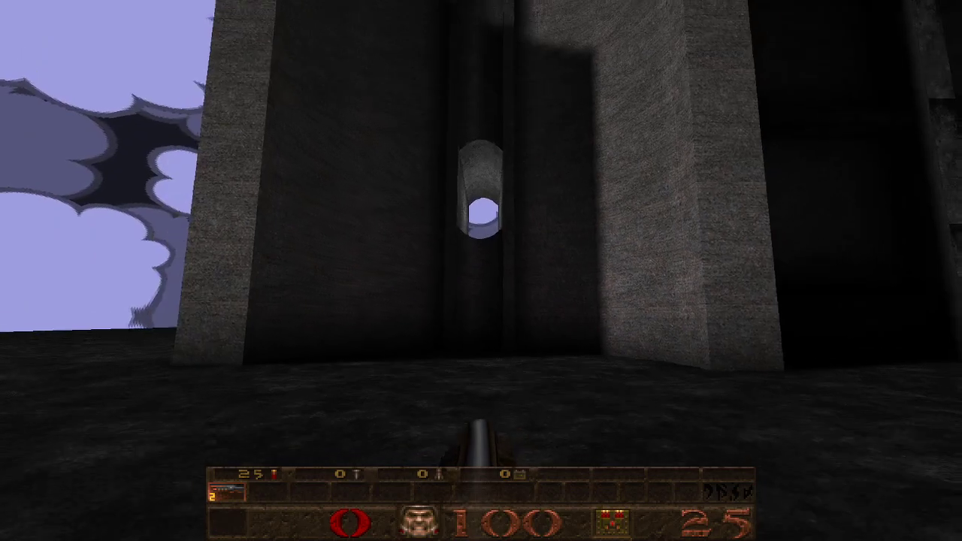
key(w)
key(s)
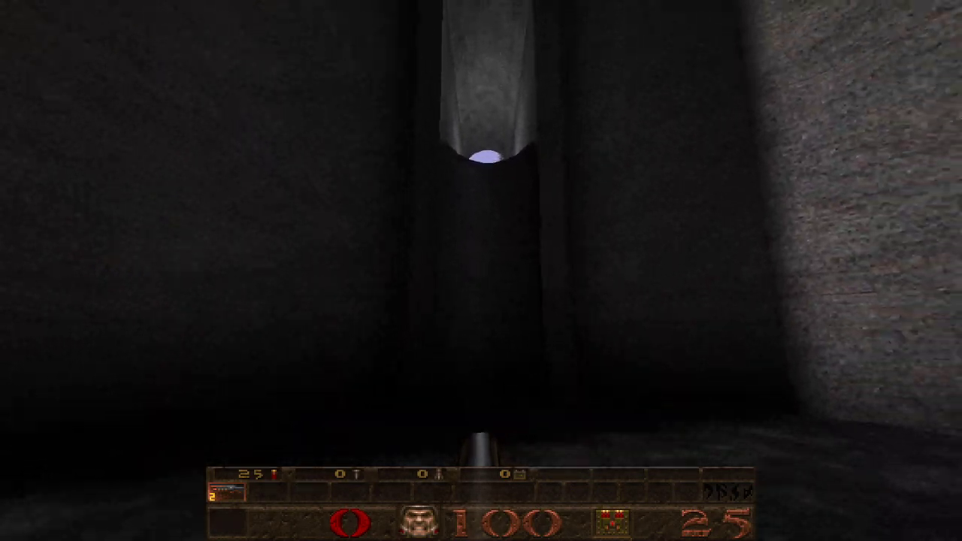
key(s)
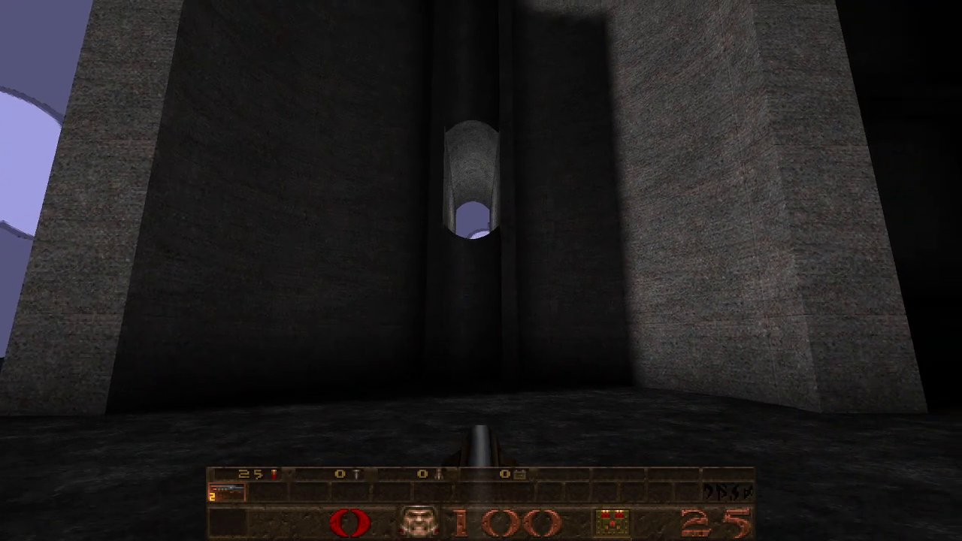
Move up to the curved wall and through the rounded opening in Quake, turning noclip off, to inspect its inner faces.
key(w)
key(w)
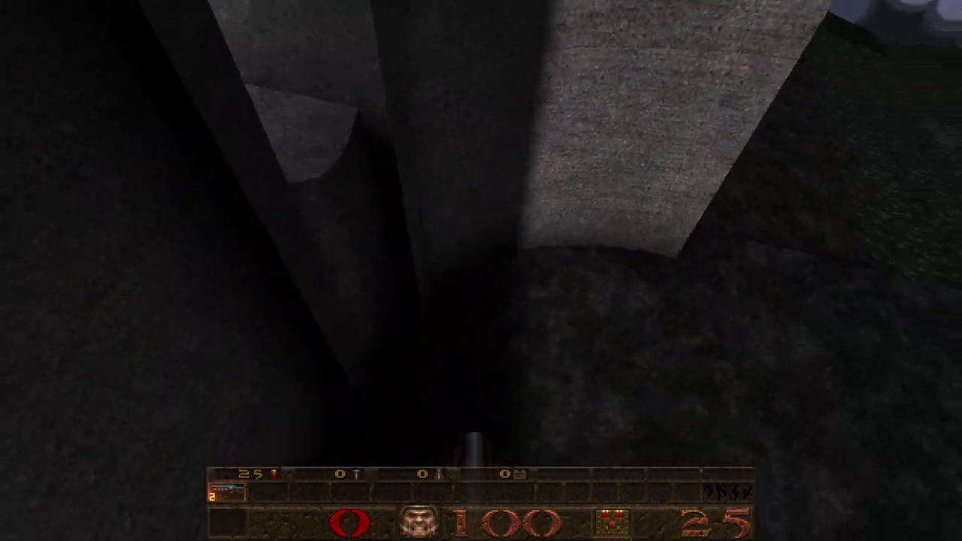
key(s)
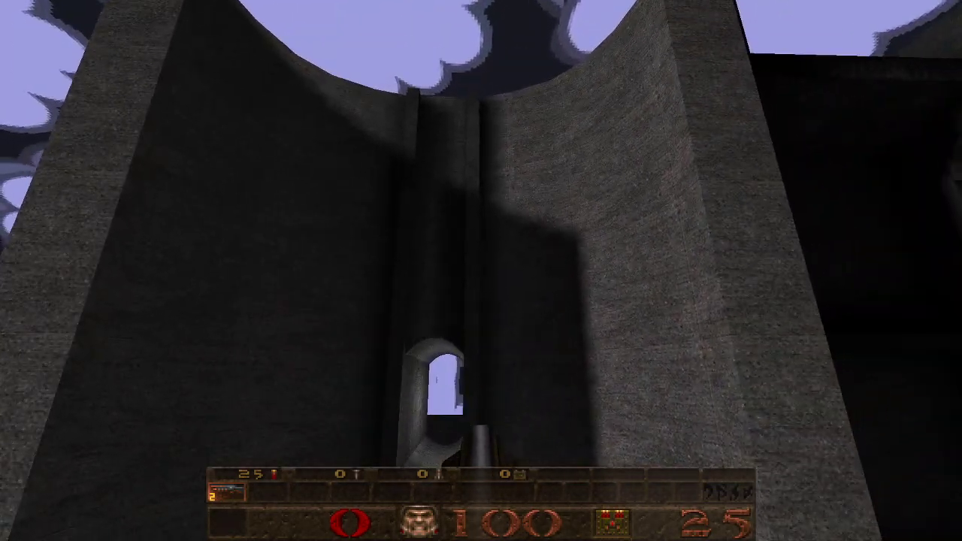
key(w)
key(w)
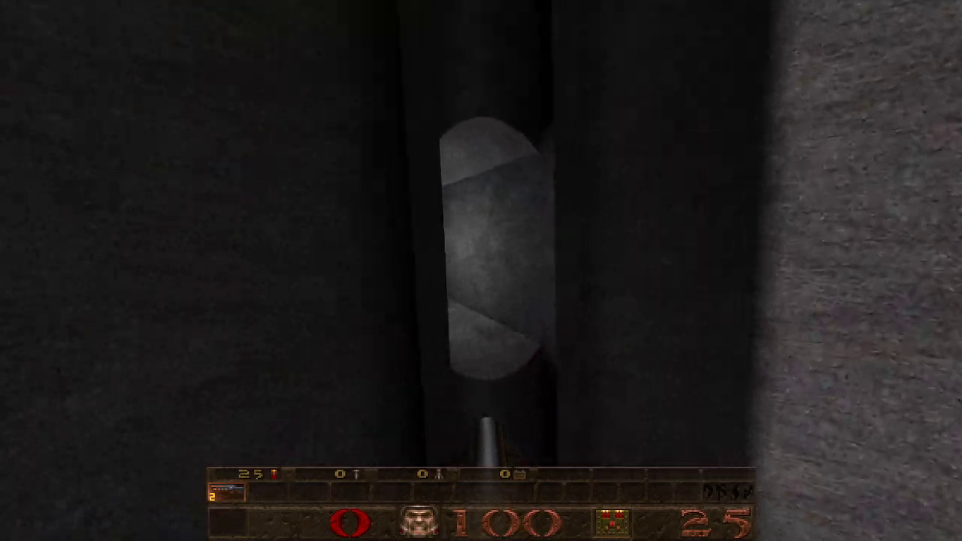
key(w)
key(w)
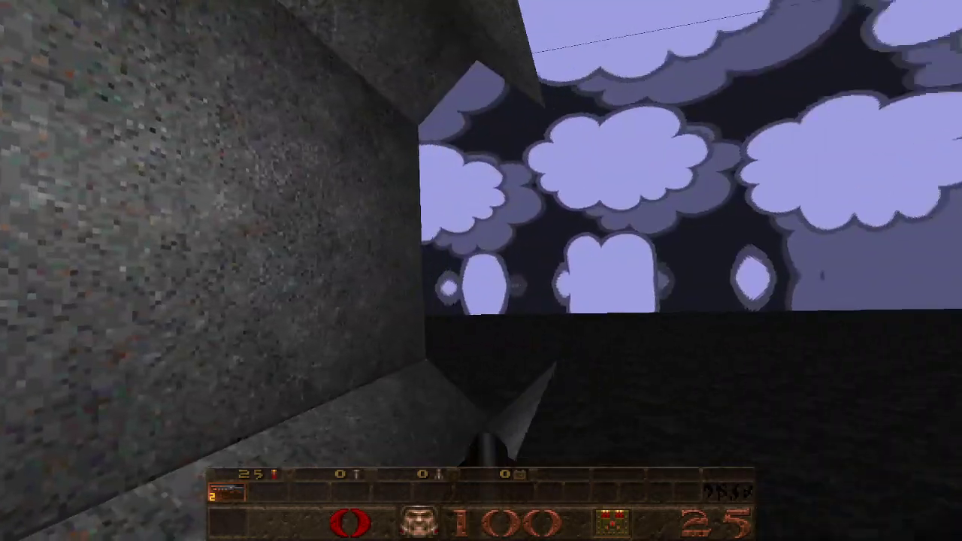
key(d)
key(w)
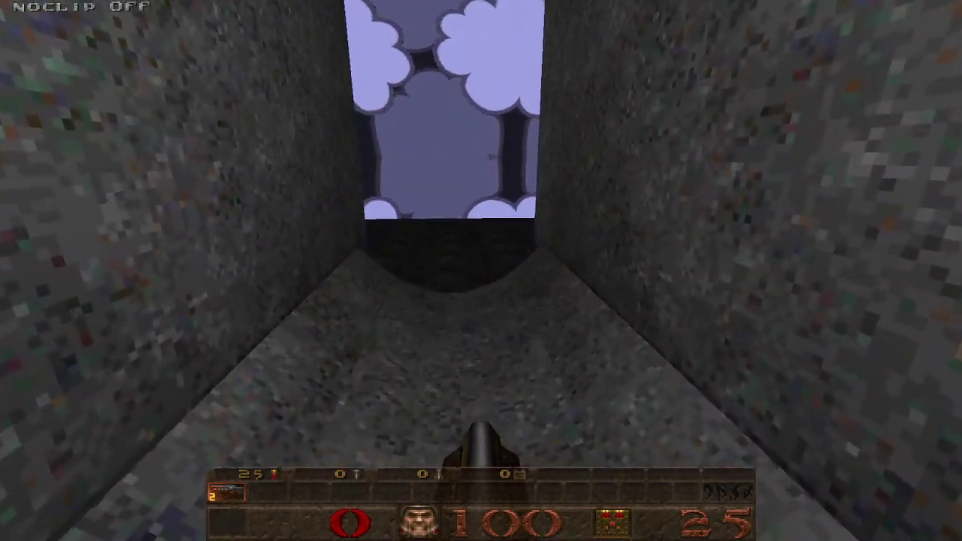
key(w)
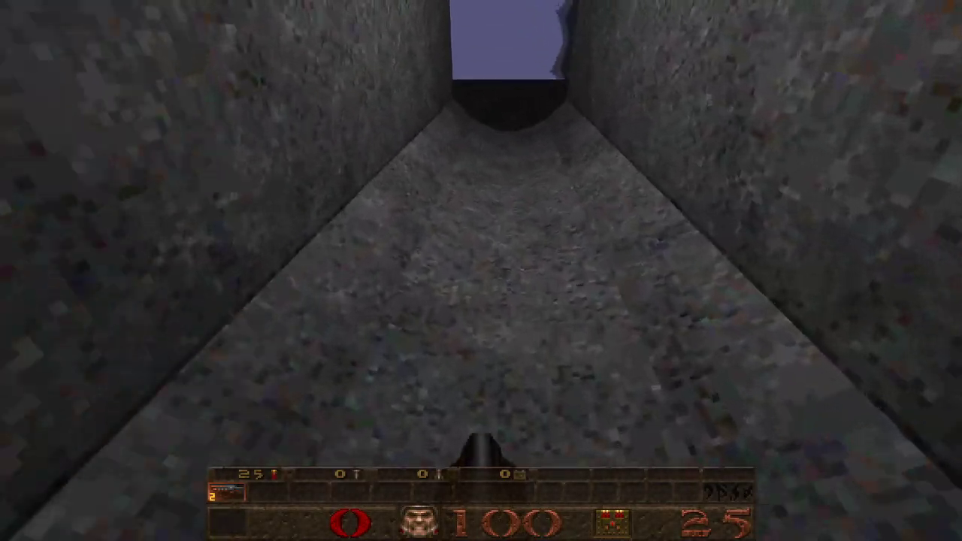
key(w)
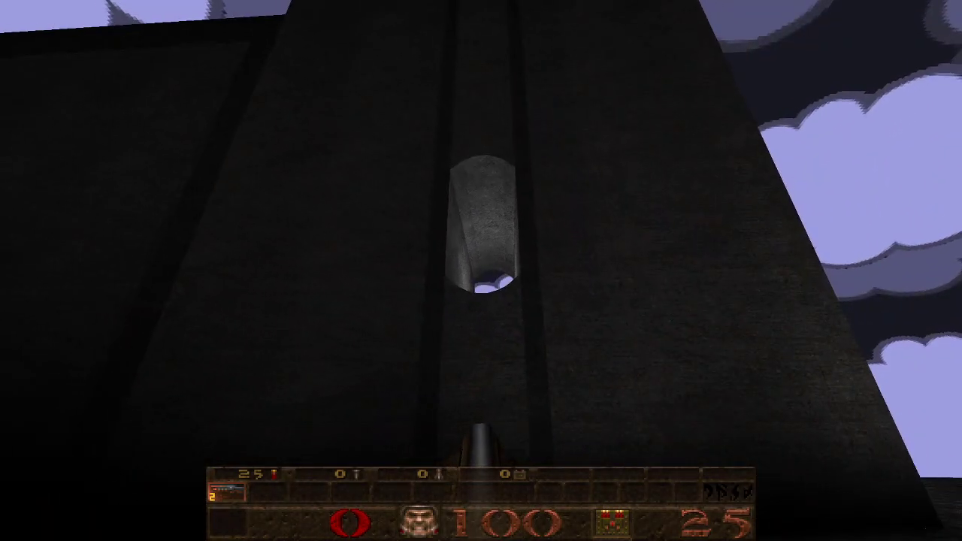
Turn noclip on and inspect the opening's inner lighting and shape from near and far at the front of the curved wall.
key(w)
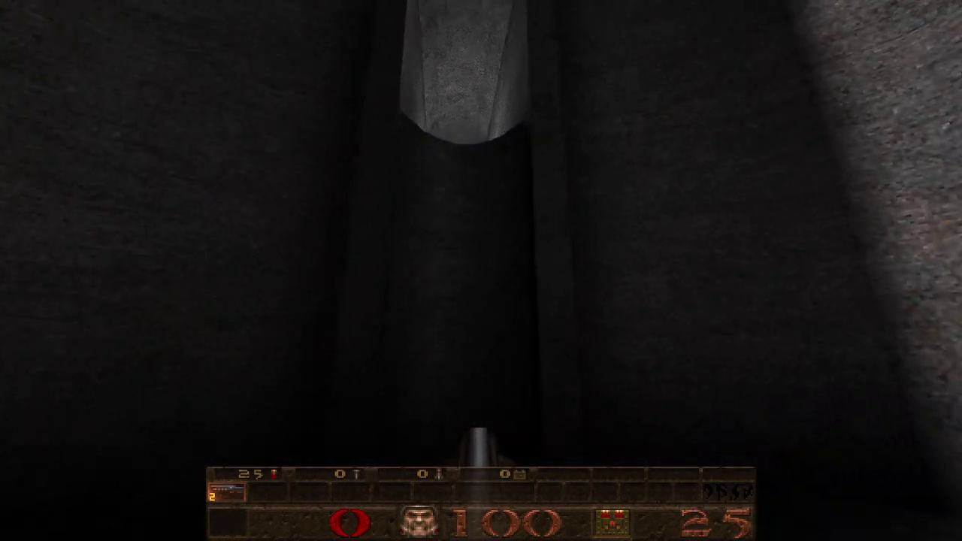
key(w)
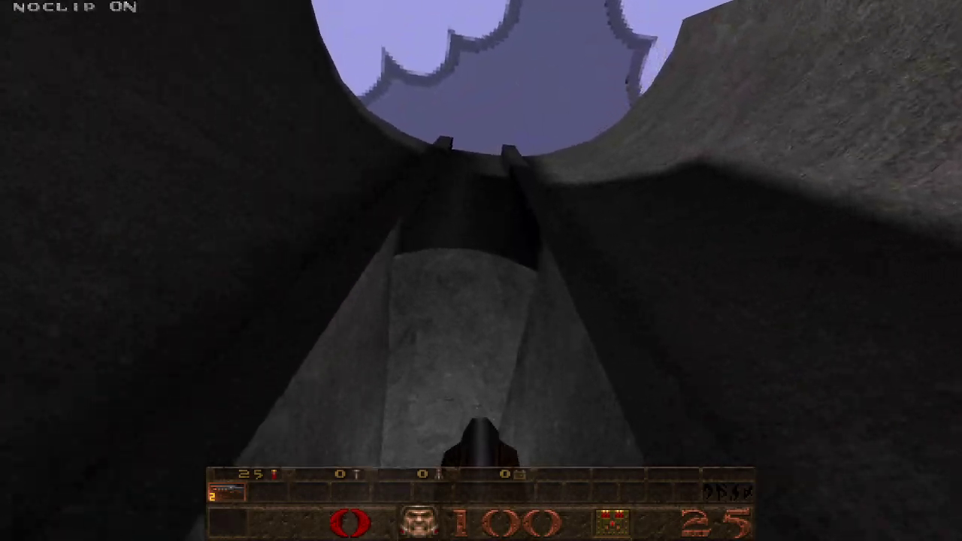
key(s)
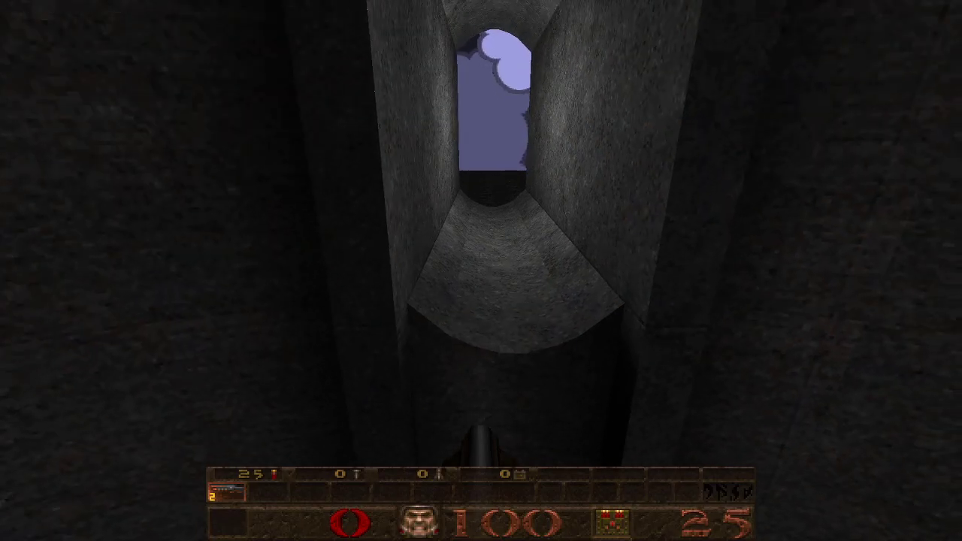
key(d)
key(s)
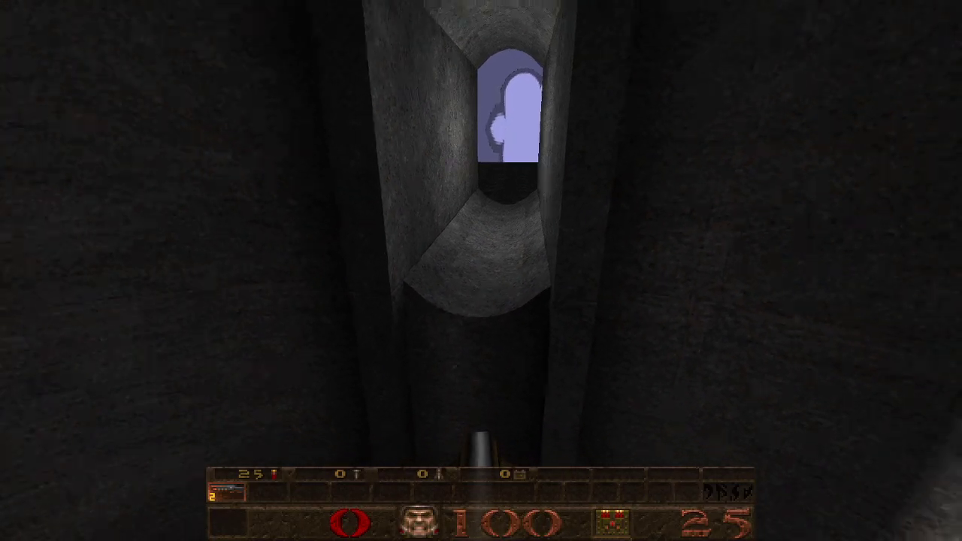
key(w)
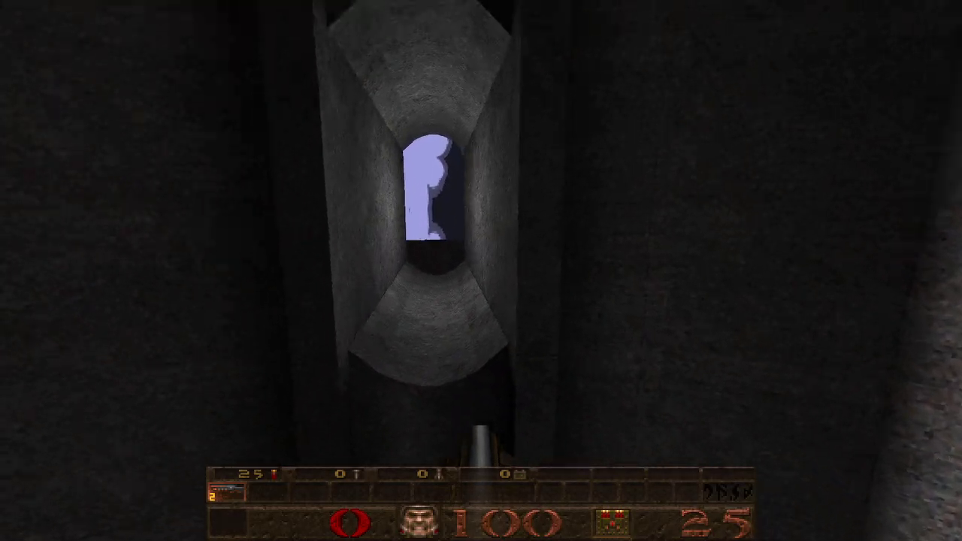
key(s)
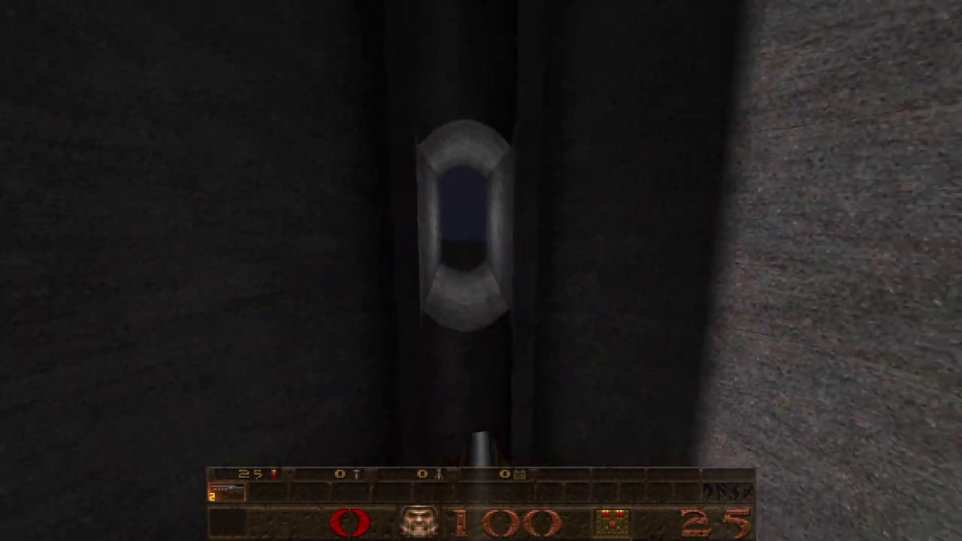
key(w)
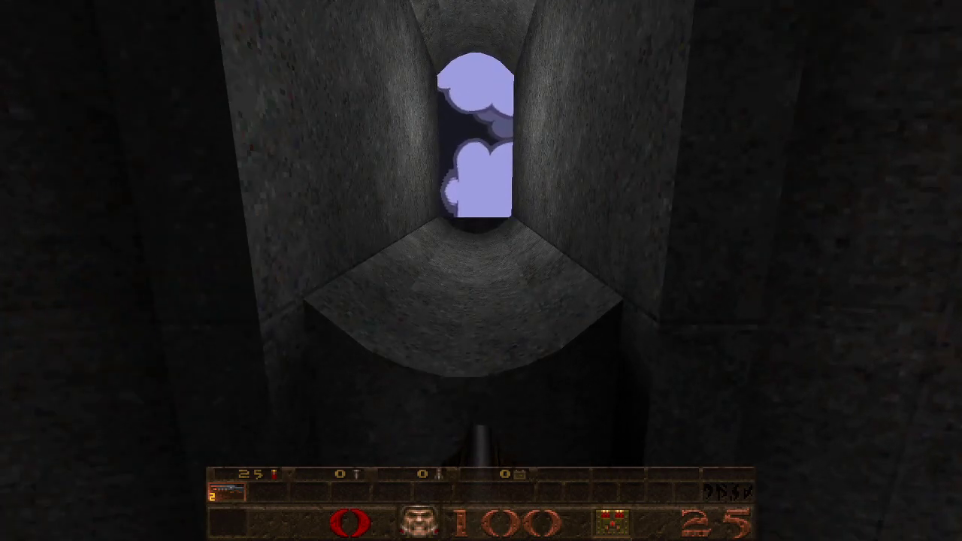
key(s)
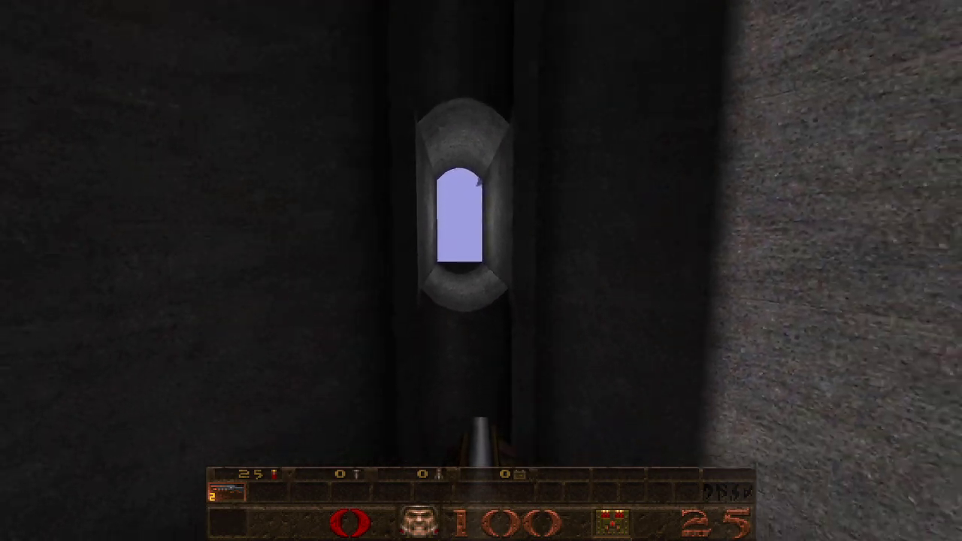
key(Escape)
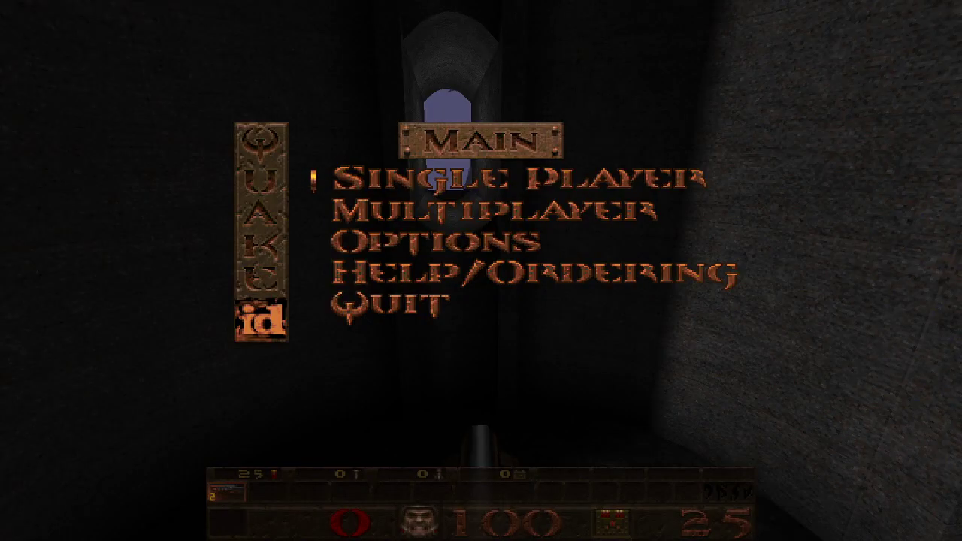
key(Escape)
View the whole curved wall with its opening from a distance, from the side and from above, then return to TrenchBroom.
key(s)
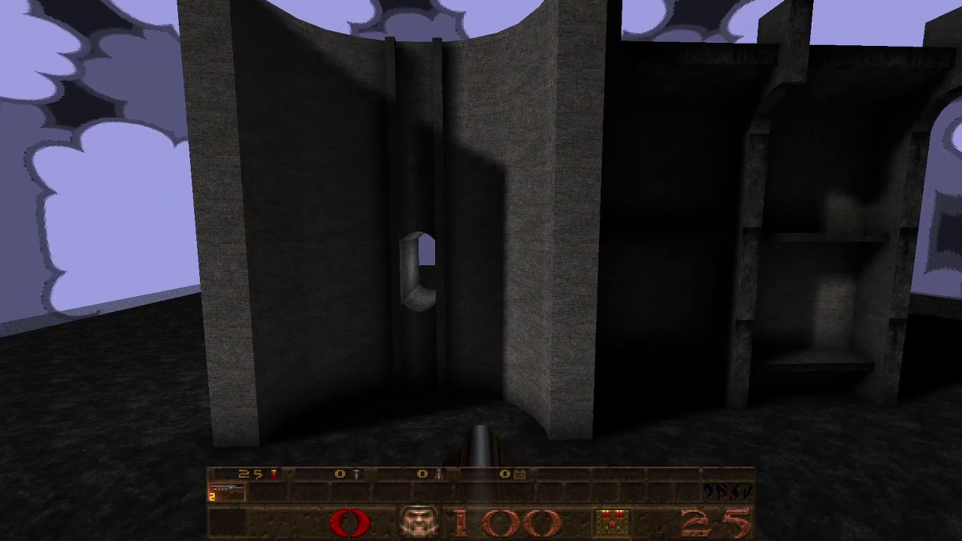
key(w)
key(d)
key(w)
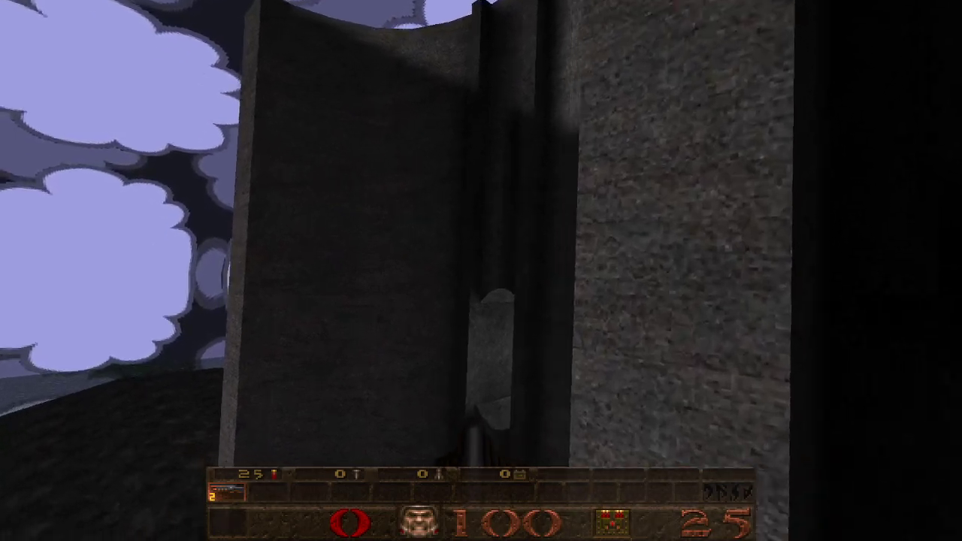
key(s)
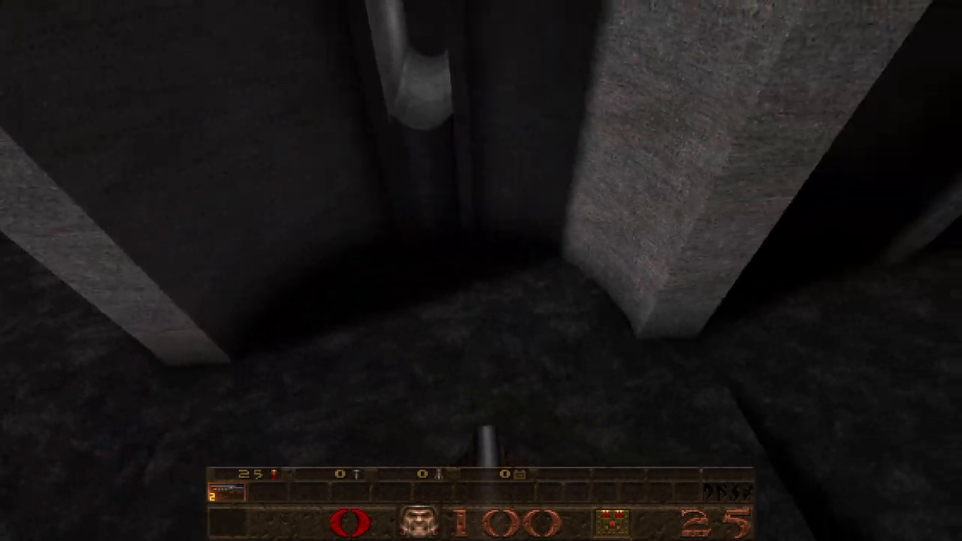
key(w)
key(s)
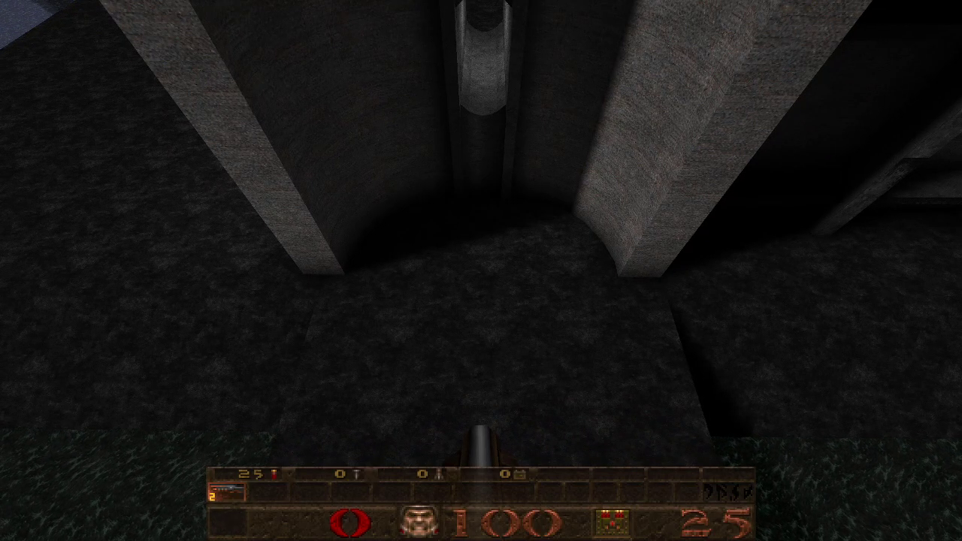
key(w)
key(Escape)
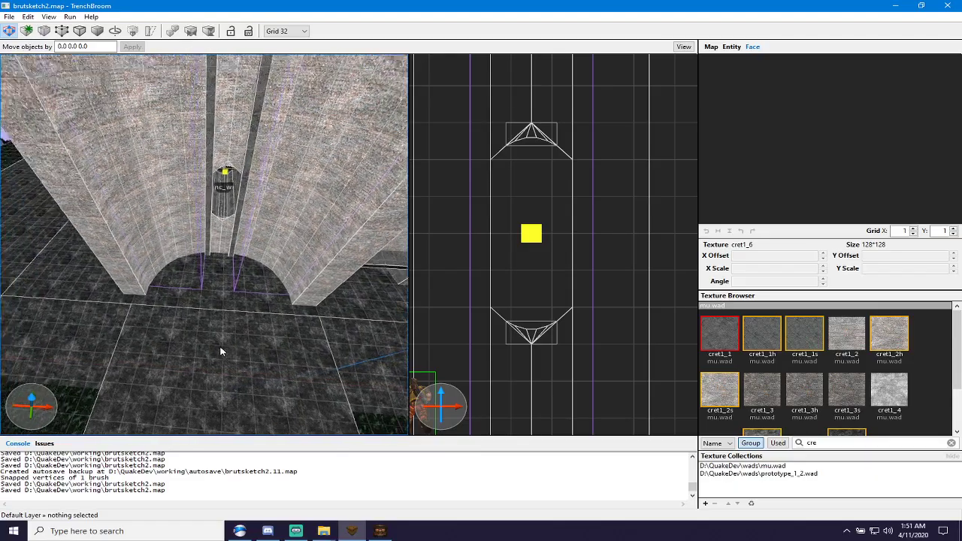
Locate the curved wall in the 2D top view and select its left halfpipe_backpiece group.
scroll(223, 343, down, 5)
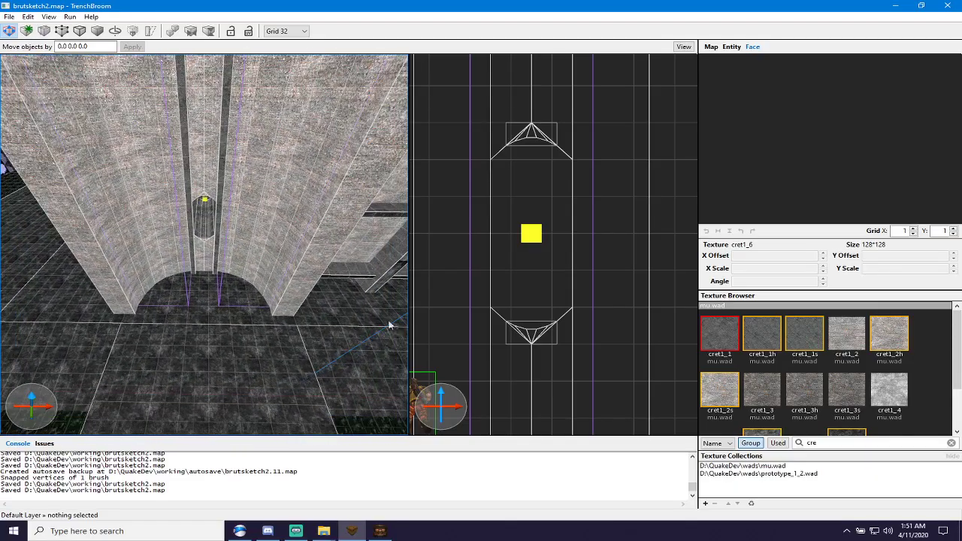
scroll(509, 301, down, 3)
scroll(509, 301, down, 5)
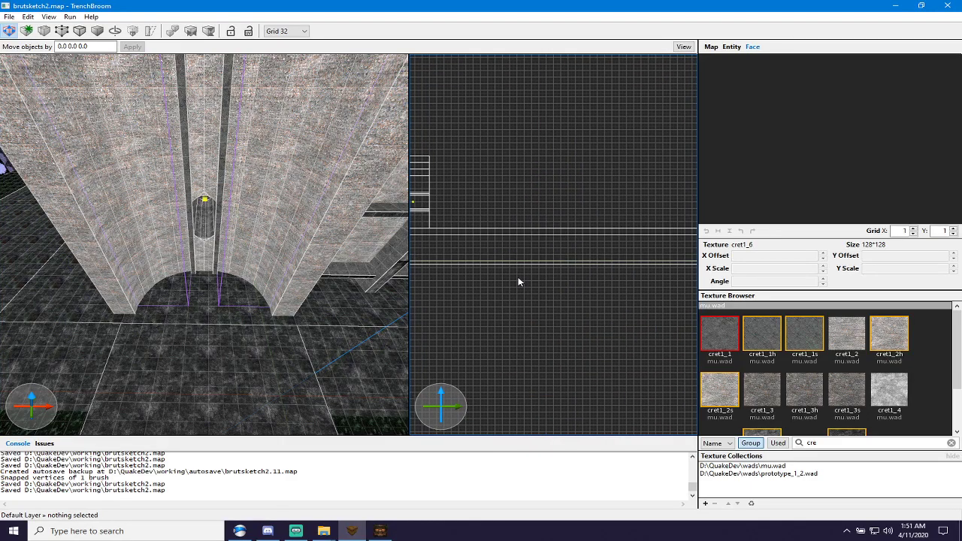
scroll(528, 304, up, 6)
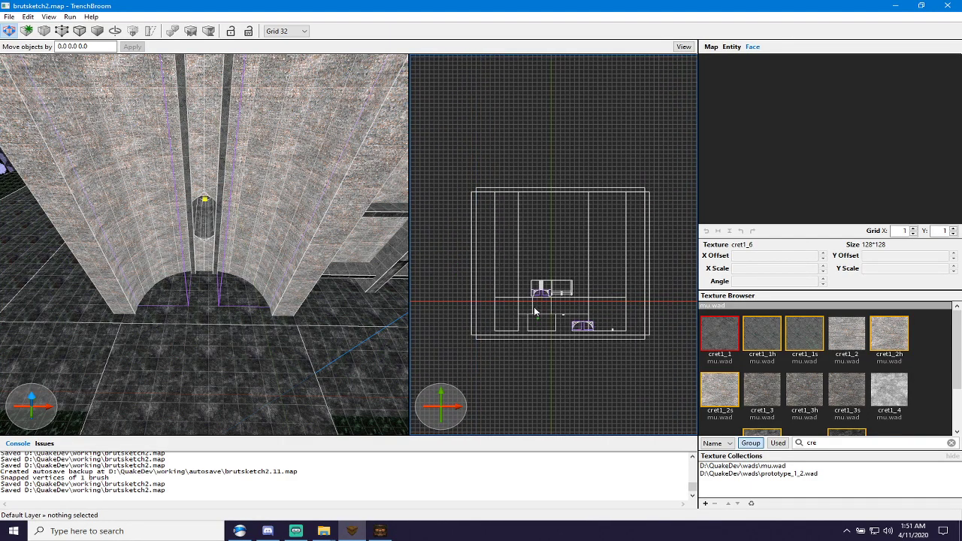
scroll(579, 330, up, 3)
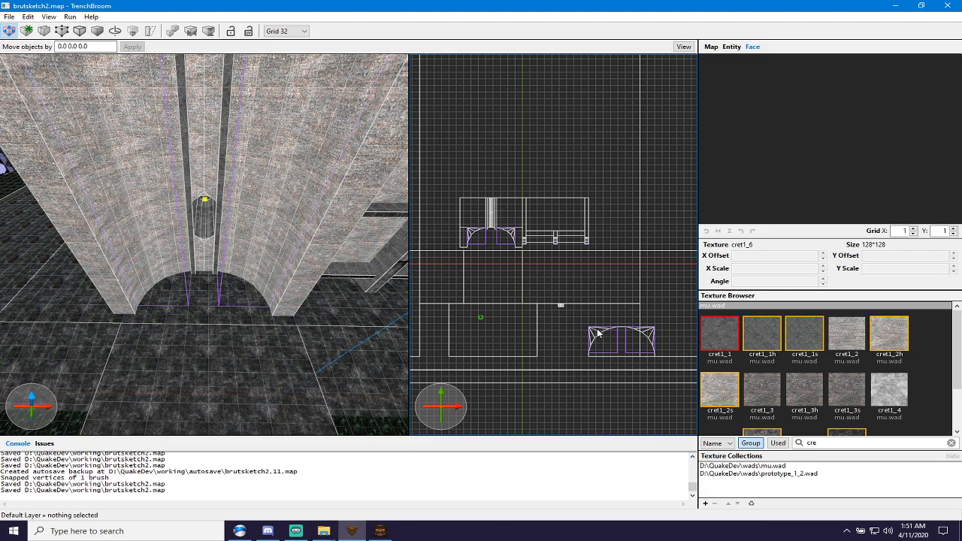
click(597, 332)
scroll(510, 247, up, 3)
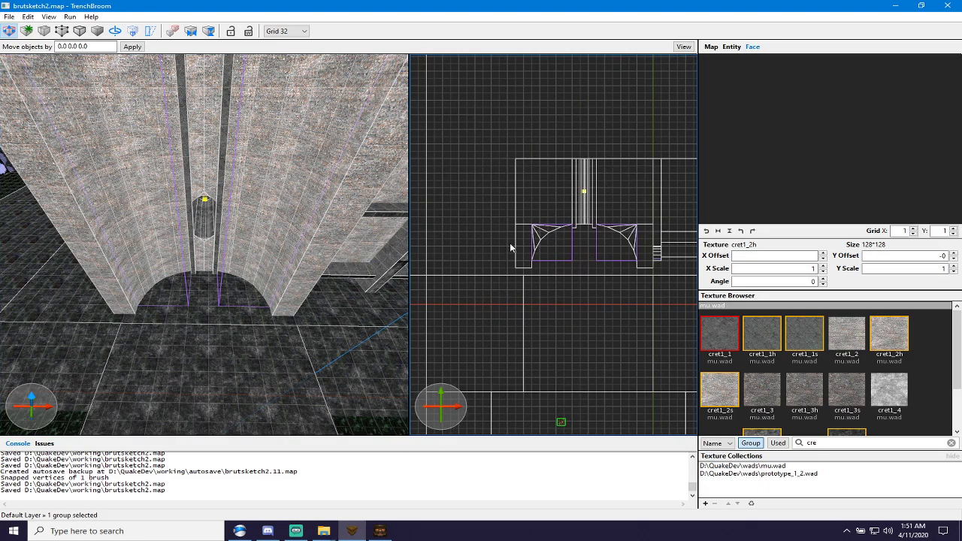
scroll(509, 246, up, 2)
click(567, 224)
scroll(625, 277, down, 3)
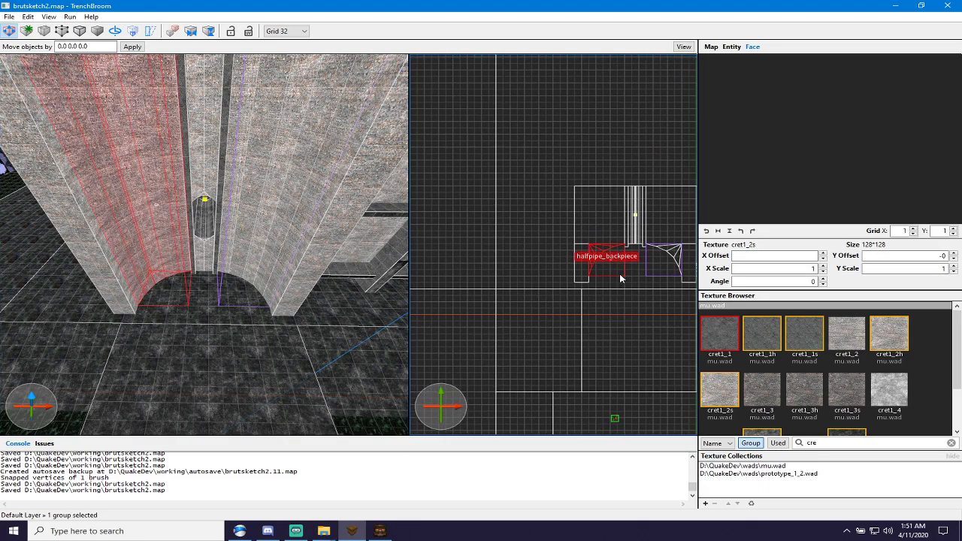
middle_drag(637, 293, 568, 291)
scroll(556, 270, up, 2)
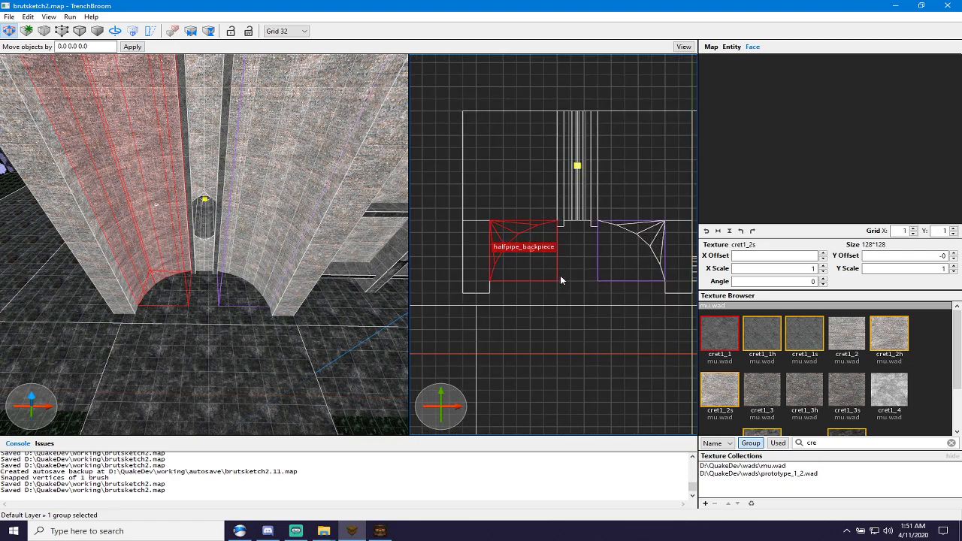
Examine how the two halfpipe_backpiece groups form the curved wall by selecting them together and the right one alone.
click(202, 338)
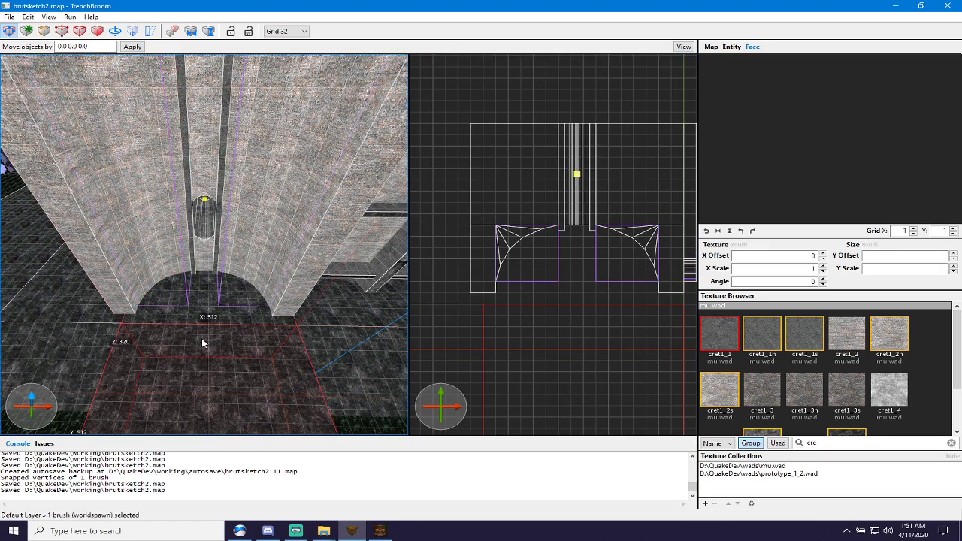
key(Escape)
click(267, 236)
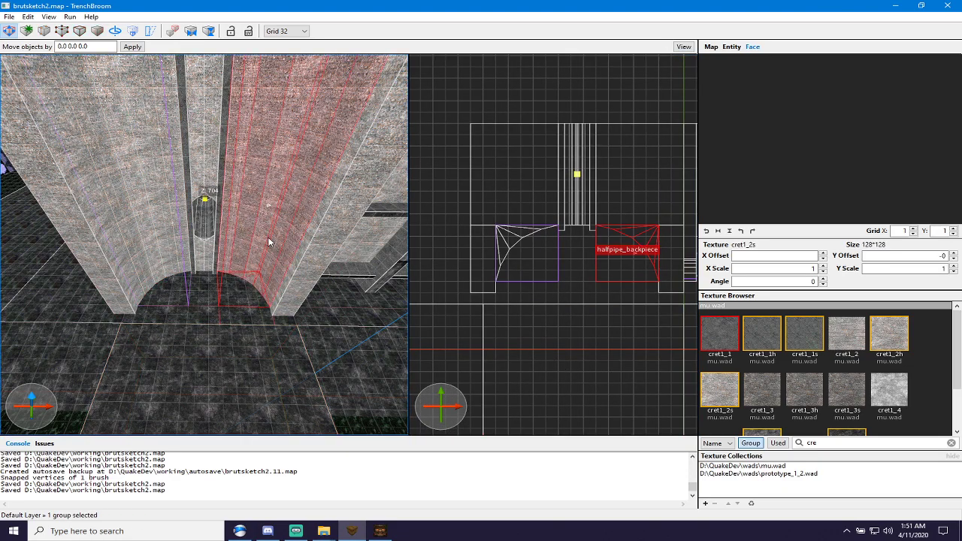
ctrl+click(147, 250)
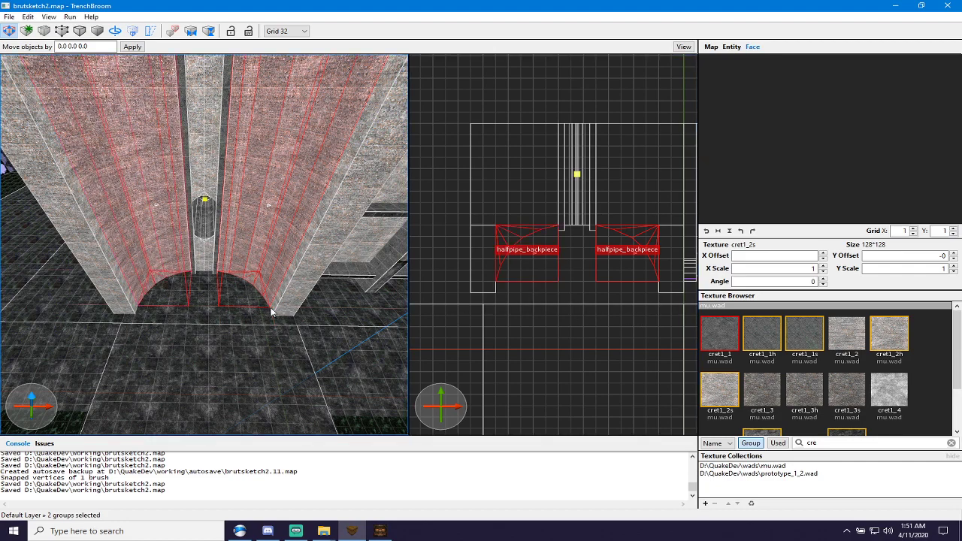
key(Escape)
click(241, 222)
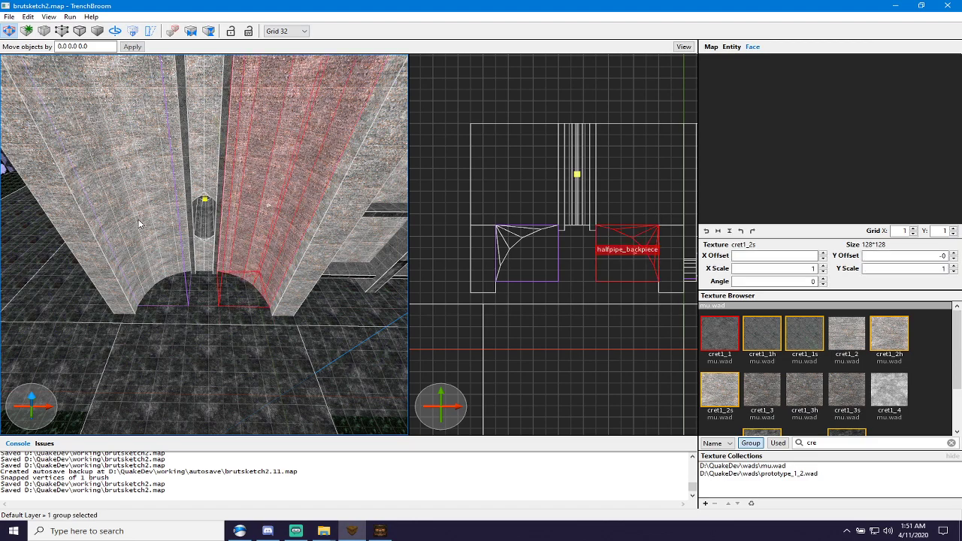
Open the left halfpipe_backpiece group, select its brushes, raise their bottom faces above the floor, and close the group.
shift+click(136, 222)
double_click(153, 218)
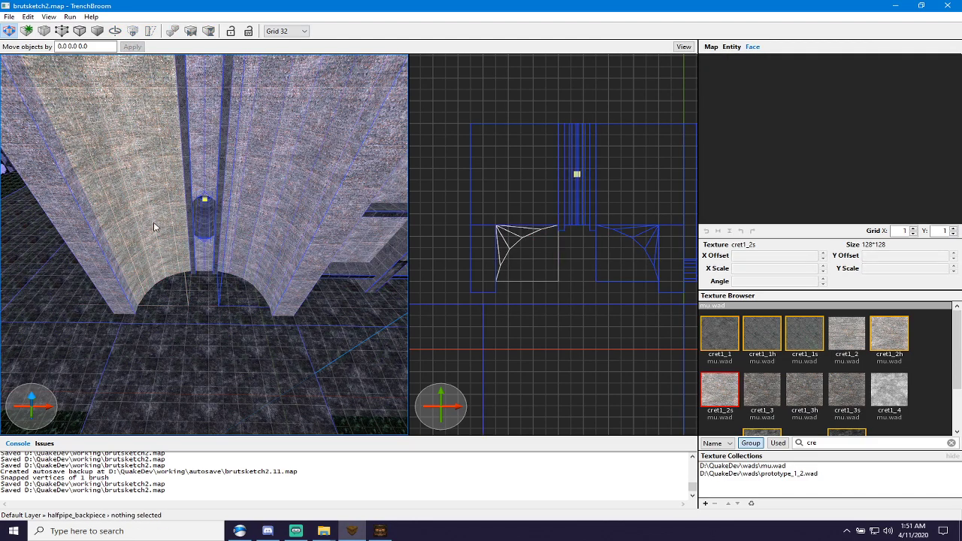
double_click(150, 271)
mouse_move(195, 326)
shift+mouse_down()
mouse_move(172, 286)
mouse_move(255, 248)
shift+mouse_up()
double_click(256, 243)
Open the right halfpipe_backpiece group, shorten all its brushes from below to 512 units high, and close the group.
click(256, 243)
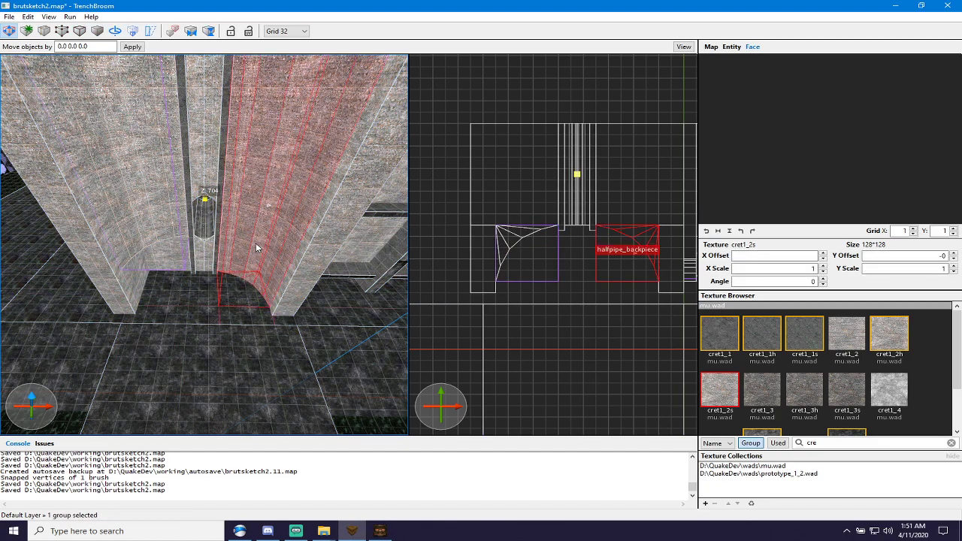
key(ctrl+a)
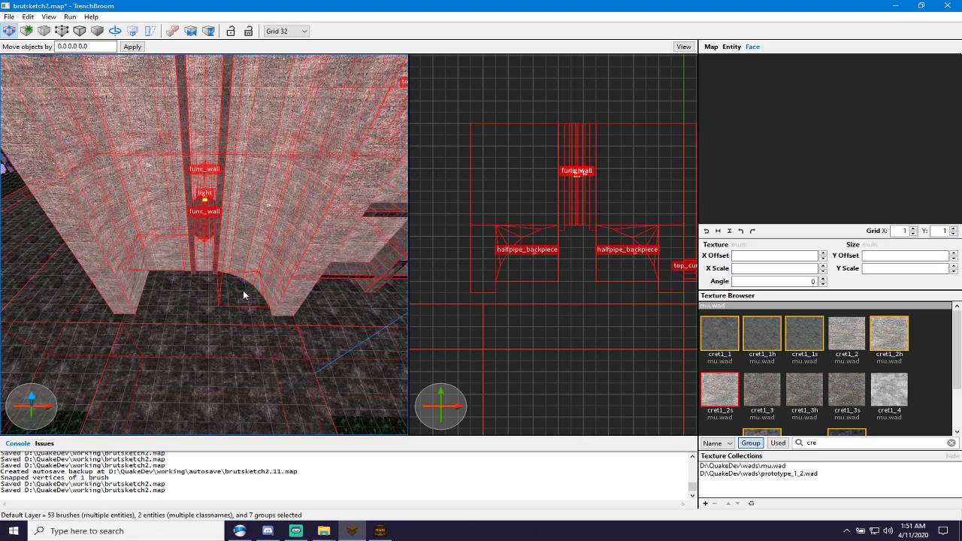
double_click(256, 253)
click(255, 309)
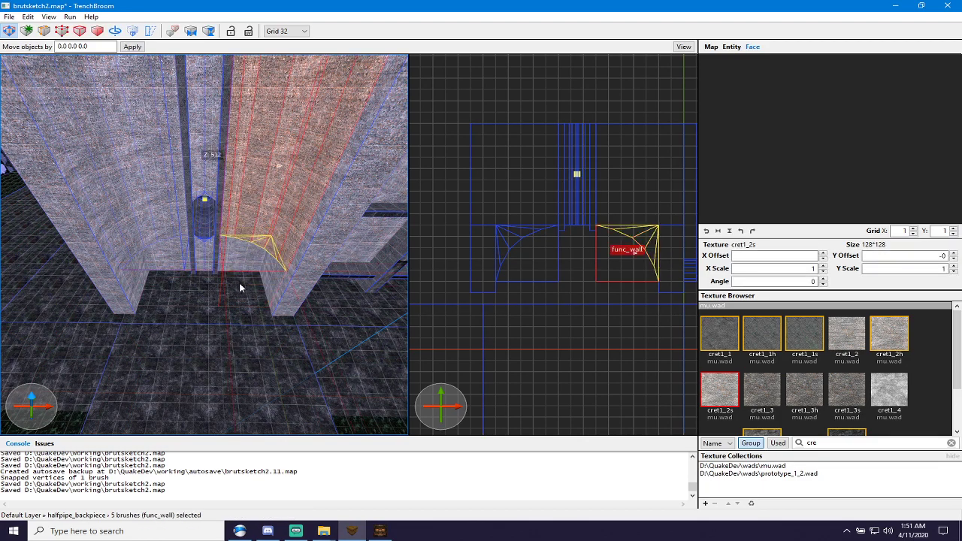
click(223, 319)
key(w)
right_drag(224, 320, 226, 263)
key(w)
key(a)
key(d)
key(s)
key(s)
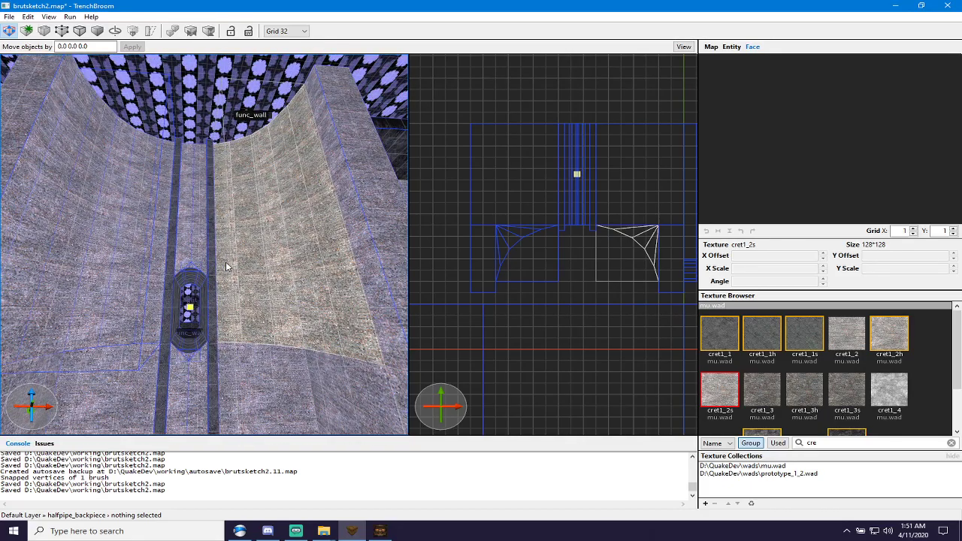
key(w)
scroll(530, 241, up, 1)
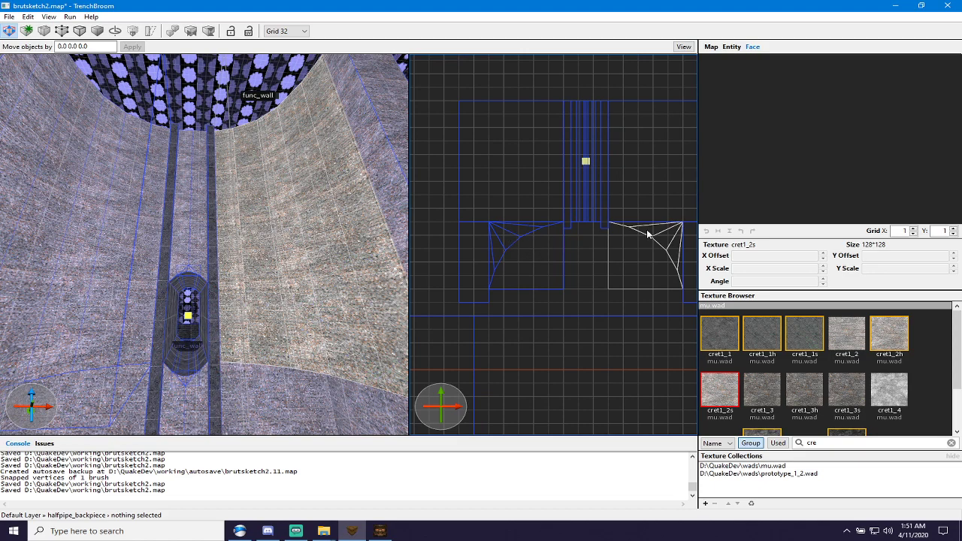
key(Escape)
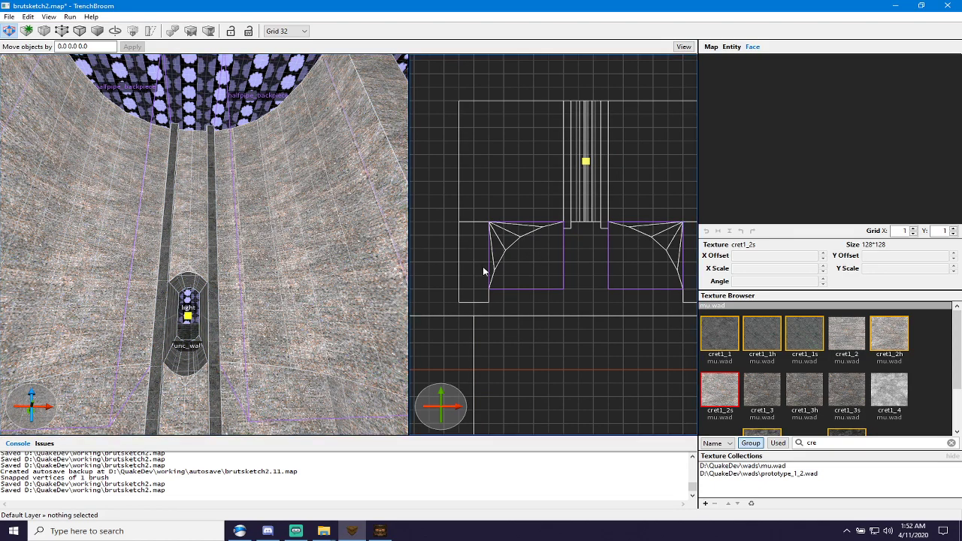
Move the right and left halfpipe_backpiece groups 32 units forward, away from the back wall.
click(639, 239)
drag(639, 239, 639, 252)
click(528, 231)
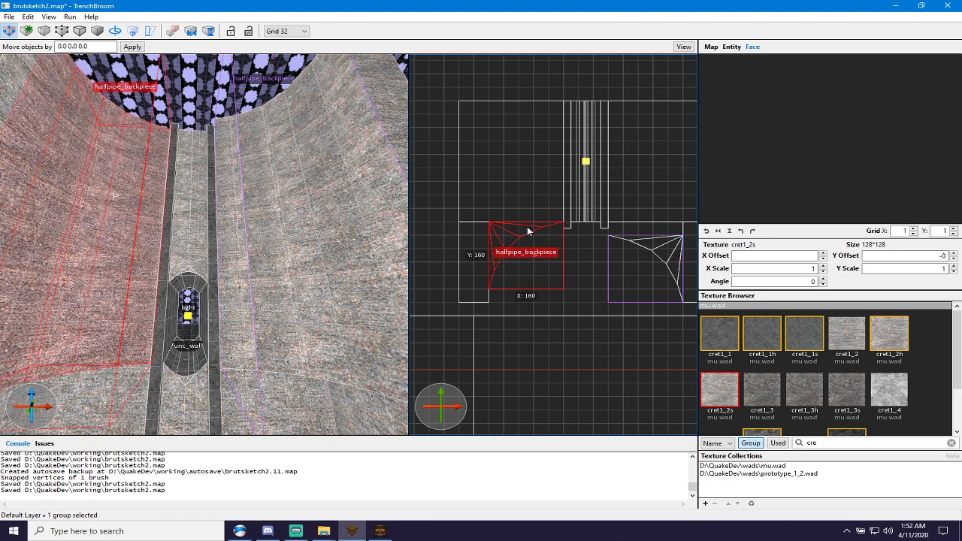
drag(528, 231, 528, 245)
Trim the back of the left side pillar by 32 units and extend both back wall brushes 32 units forward to the moved groups.
click(480, 235)
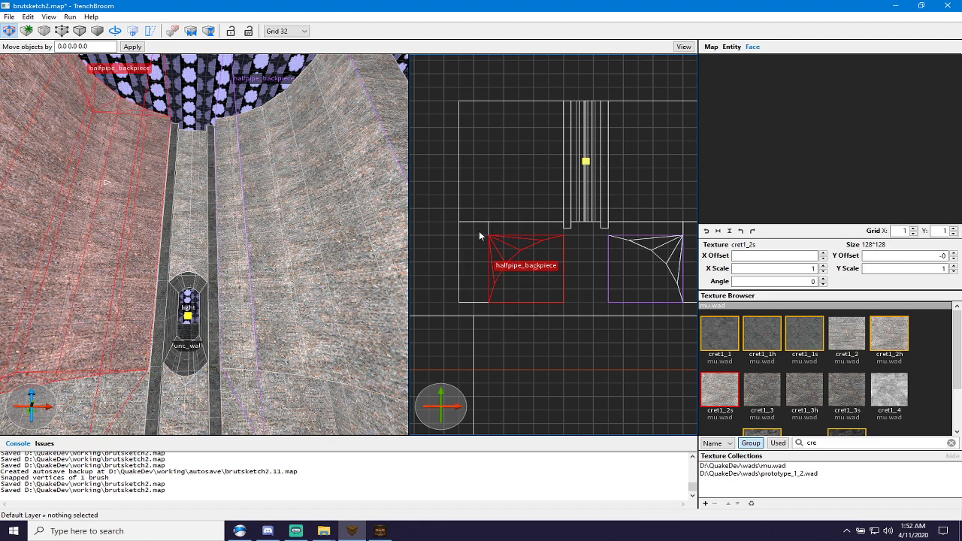
shift+drag(474, 215, 477, 224)
right_drag(604, 228, 565, 227)
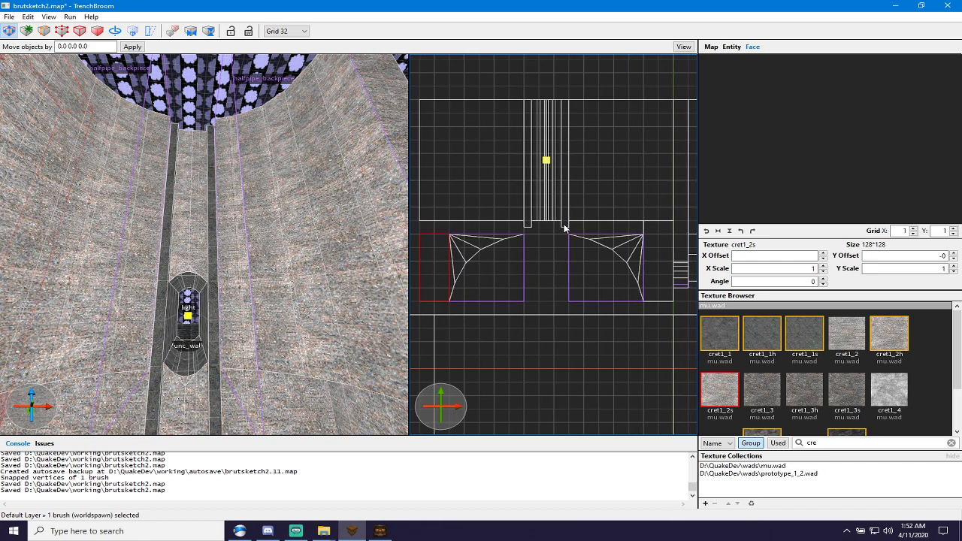
click(620, 215)
shift+drag(619, 227, 622, 241)
click(498, 219)
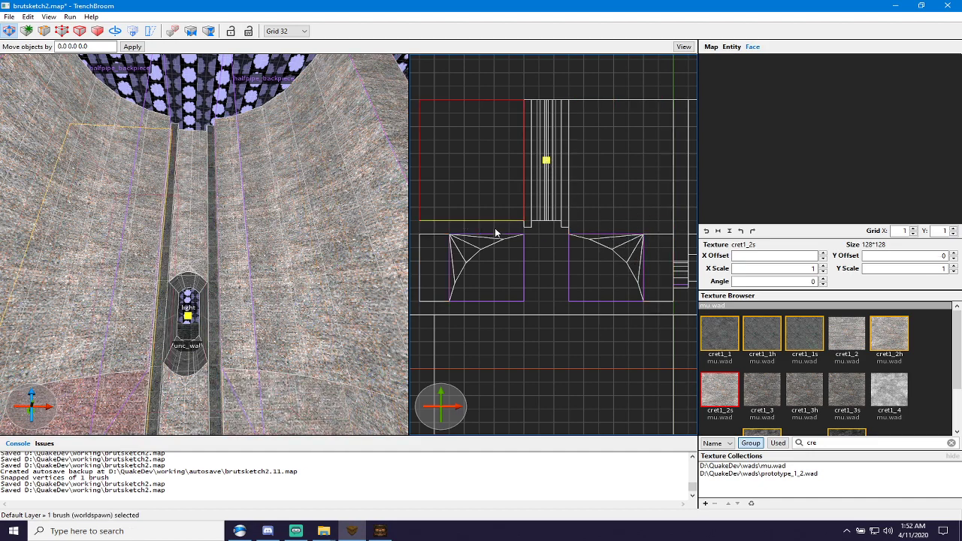
shift+drag(495, 227, 496, 236)
key(Escape)
key(w)
mouse_move(252, 352)
right_down()
mouse_move(226, 396)
mouse_move(243, 373)
mouse_move(232, 408)
mouse_move(239, 400)
mouse_move(228, 373)
mouse_move(244, 399)
mouse_move(244, 338)
mouse_move(249, 365)
mouse_move(235, 386)
mouse_move(225, 383)
right_up()
key(s)
click(200, 339)
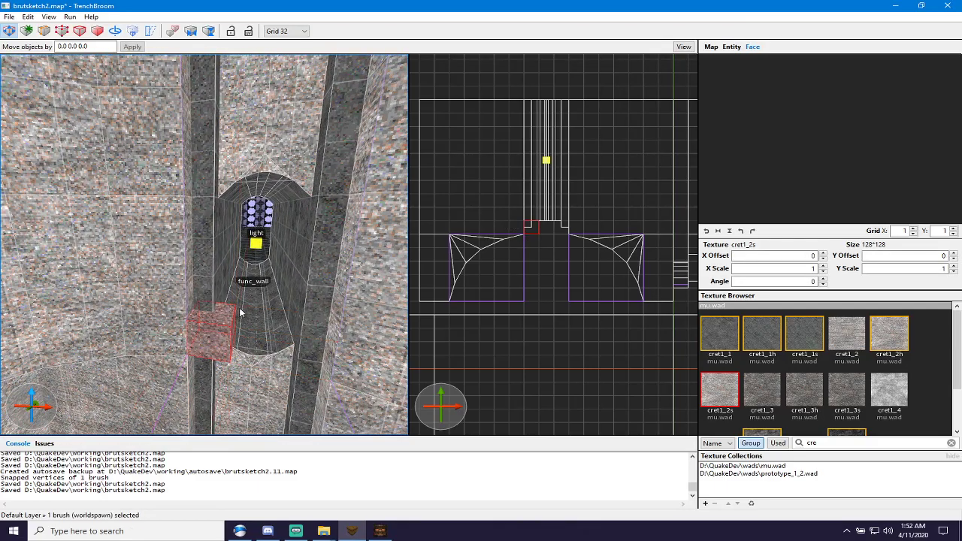
key(Delete)
Try to extend the two dark trim columns beside the opening forward to the new wall plane, and undo it.
click(209, 299)
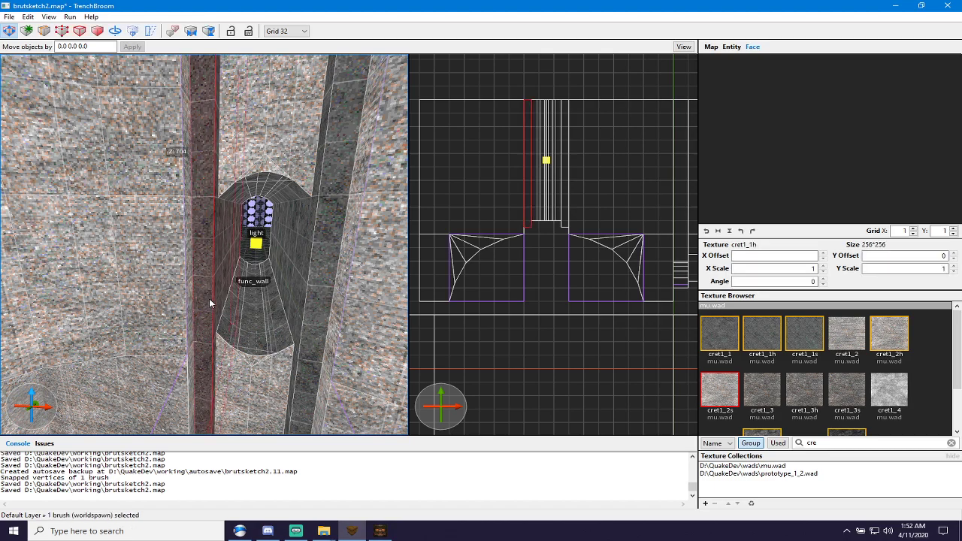
ctrl+click(322, 324)
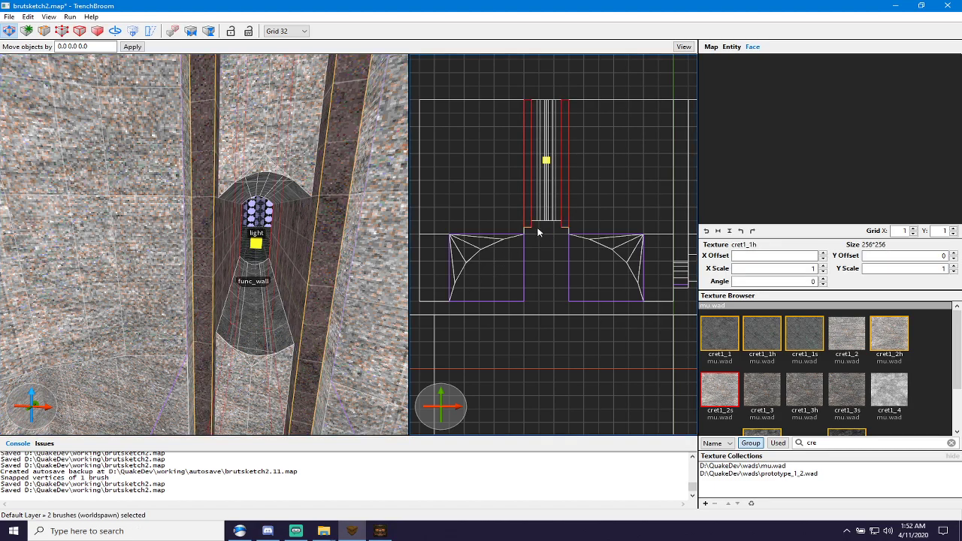
shift+drag(538, 228, 540, 239)
key(Escape)
right_drag(228, 311, 256, 323)
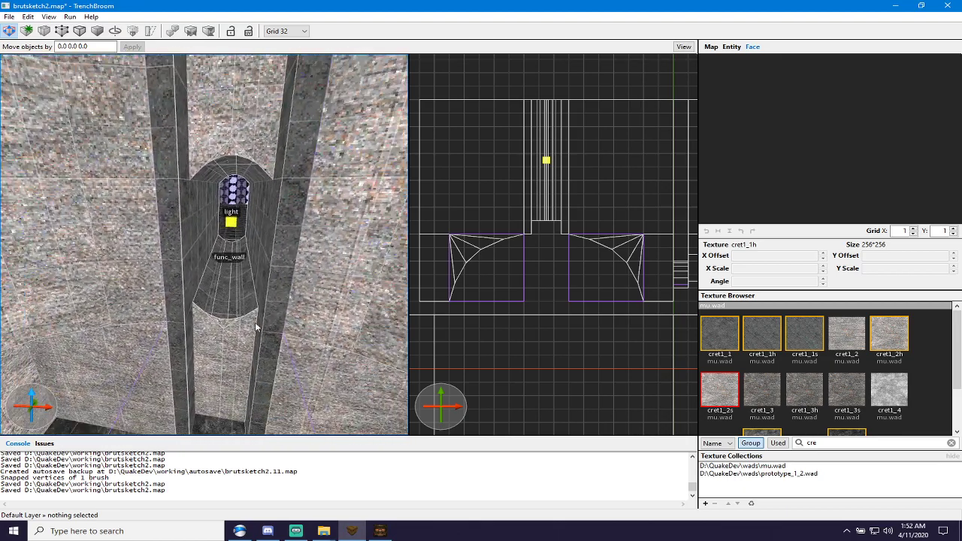
key(ctrl+z)
key(ctrl+z)
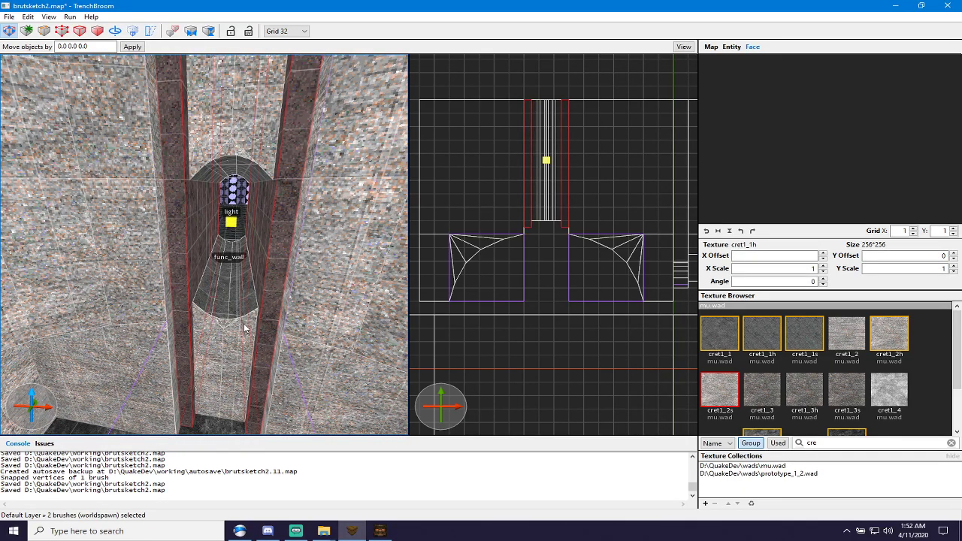
key(Escape)
Replace the texture filter with "met" and choose the brnmet1_1 texture.
right_drag(235, 347, 263, 356)
scroll(809, 407, down, 1)
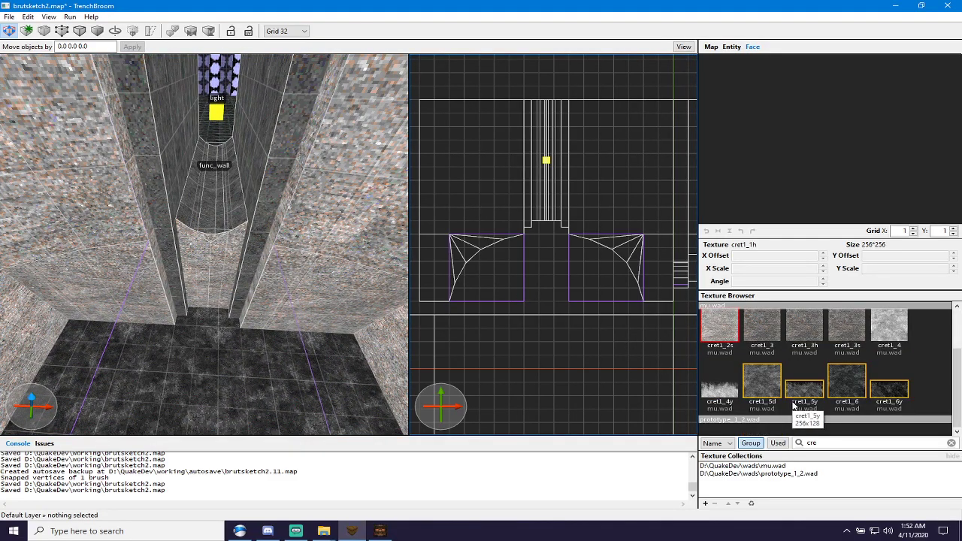
click(951, 443)
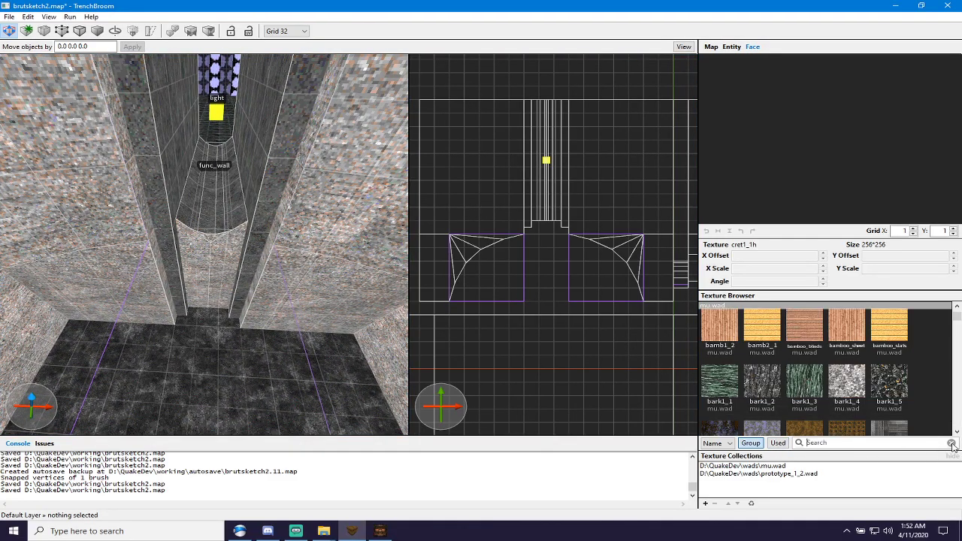
scroll(797, 394, down, 3)
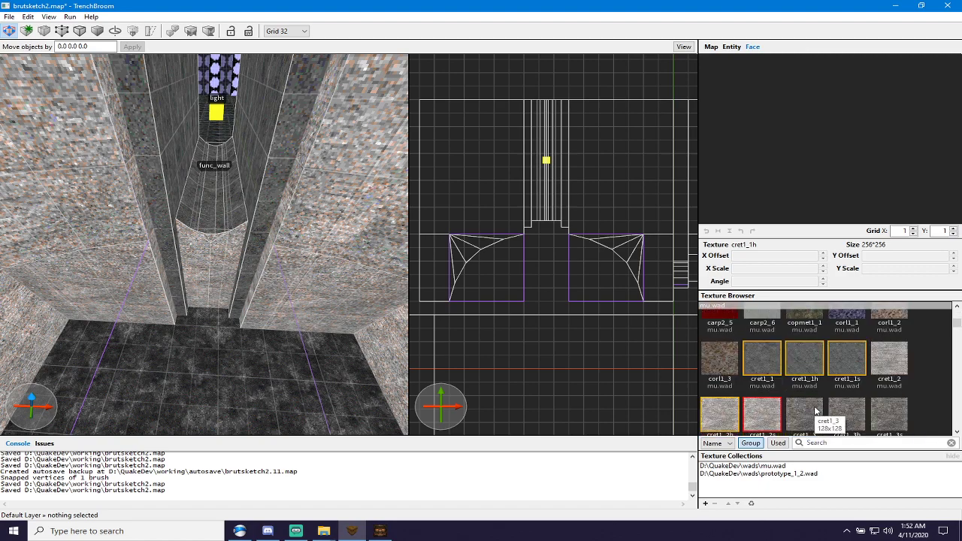
text(met)
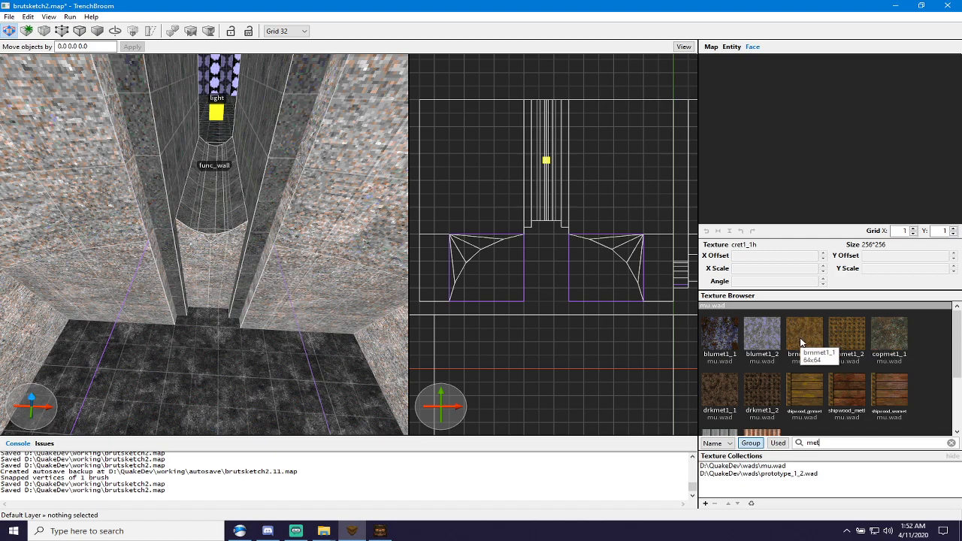
scroll(178, 315, up, 3)
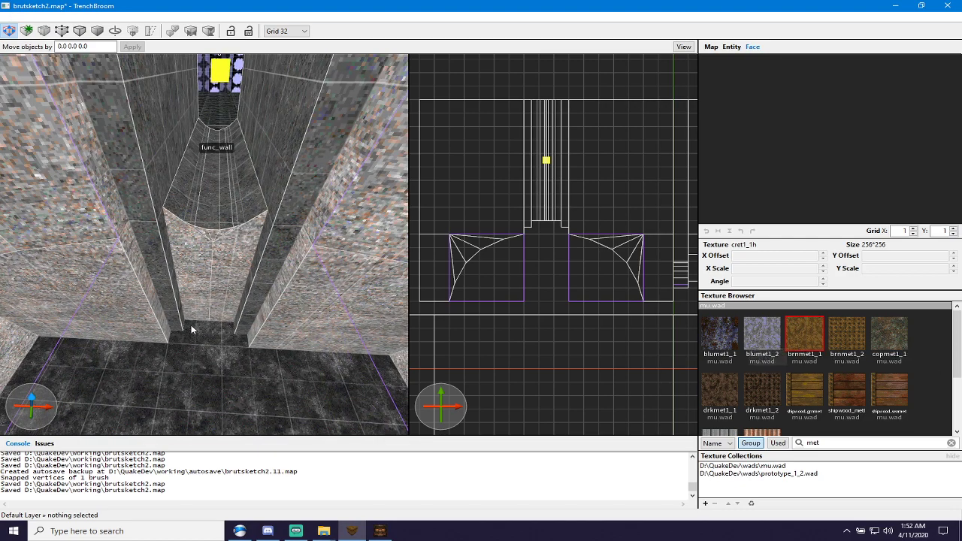
Draw a brnmet1_1 base block under the opening between the back walls and raise the bottoms of both dark trim columns to its top.
mouse_move(171, 338)
mouse_down()
mouse_move(206, 350)
mouse_move(221, 323)
mouse_move(213, 223)
mouse_up()
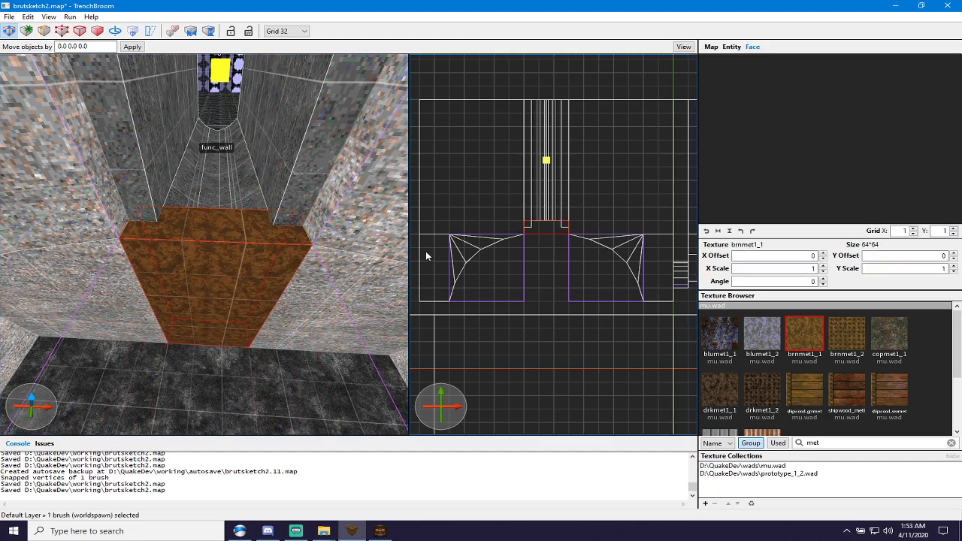
click(298, 203)
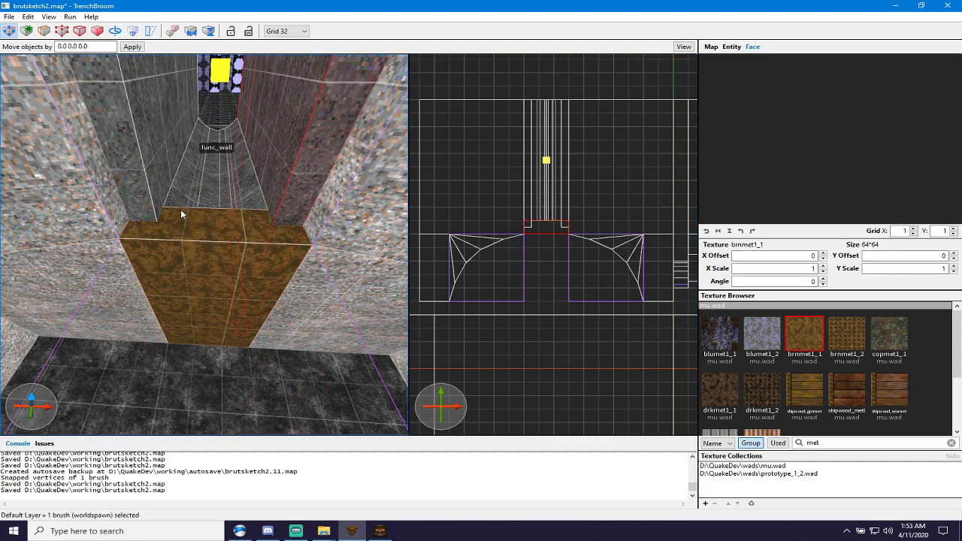
ctrl+click(148, 203)
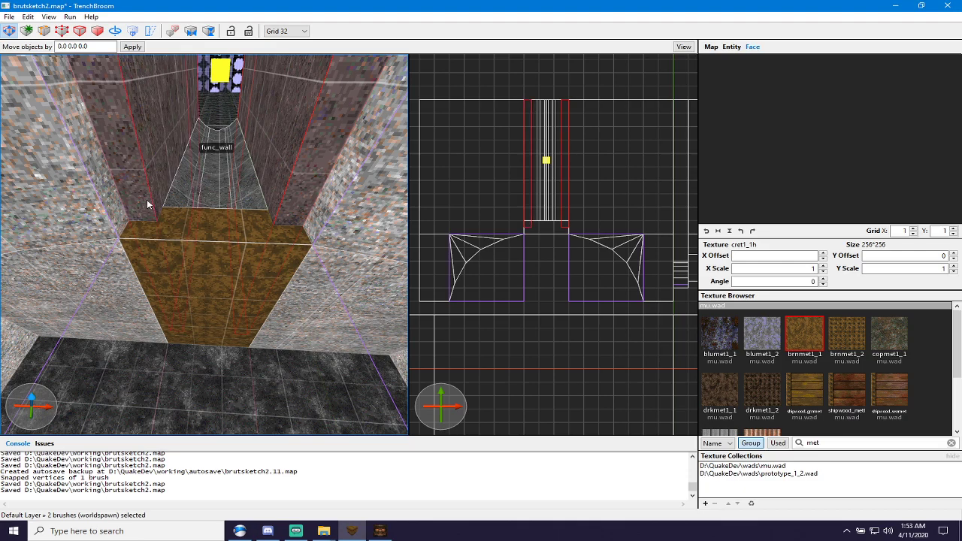
shift+drag(212, 352, 189, 269)
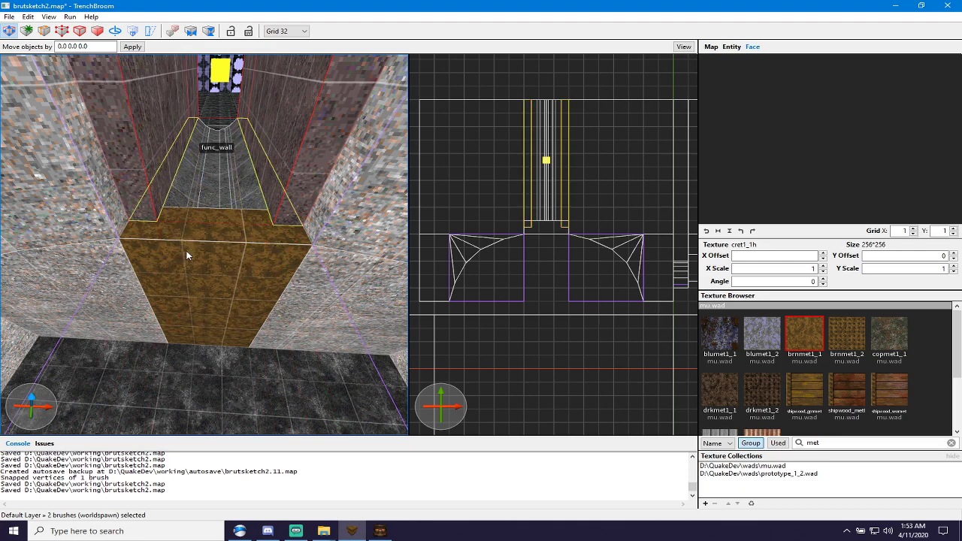
right_drag(187, 256, 205, 210)
key(Escape)
Duplicate the left back wall brush into the space in front of the wall and reduce the copy's height to 192 units.
mouse_move(205, 271)
right_down()
mouse_move(151, 257)
mouse_move(157, 230)
mouse_move(203, 253)
mouse_move(171, 214)
mouse_move(142, 250)
mouse_move(201, 258)
right_up()
scroll(201, 259, up, 1)
click(189, 248)
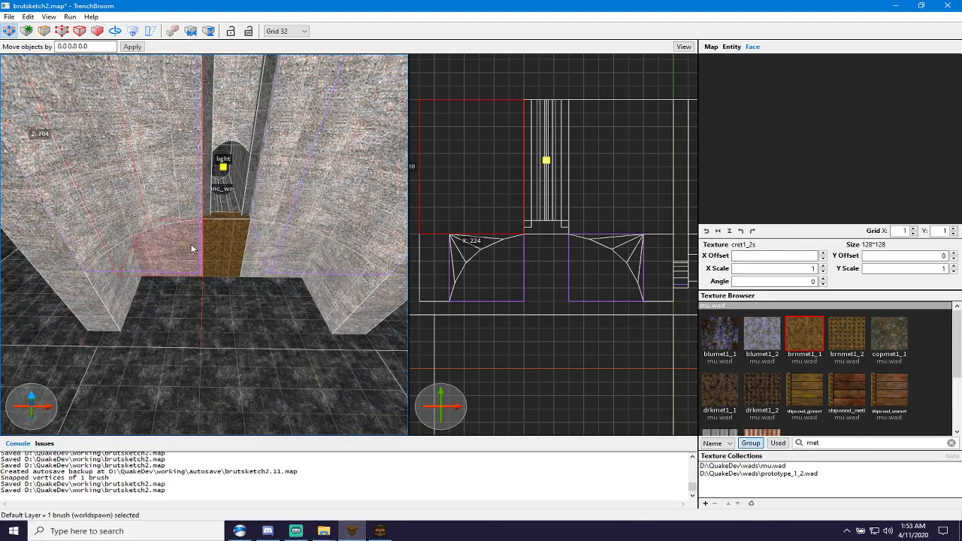
mouse_move(487, 221)
ctrl+mouse_down()
mouse_move(506, 290)
mouse_move(488, 284)
ctrl+mouse_up()
mouse_move(295, 280)
right_down()
mouse_move(292, 224)
mouse_move(222, 374)
mouse_move(162, 354)
right_up()
shift+drag(162, 355, 178, 374)
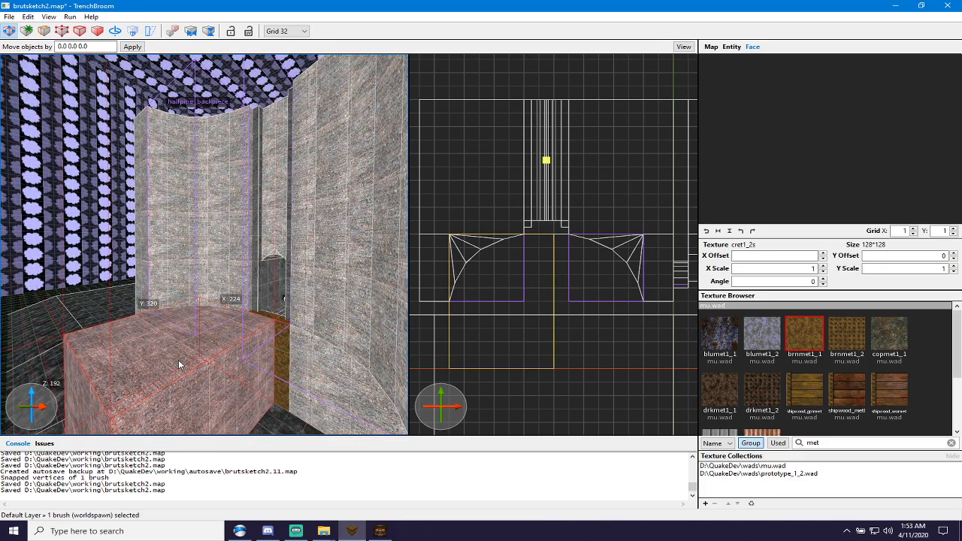
Widen the duplicated concrete block so it spans the floor between the two side pillars.
right_drag(178, 361, 263, 392)
shift+drag(207, 336, 449, 356)
key(Escape)
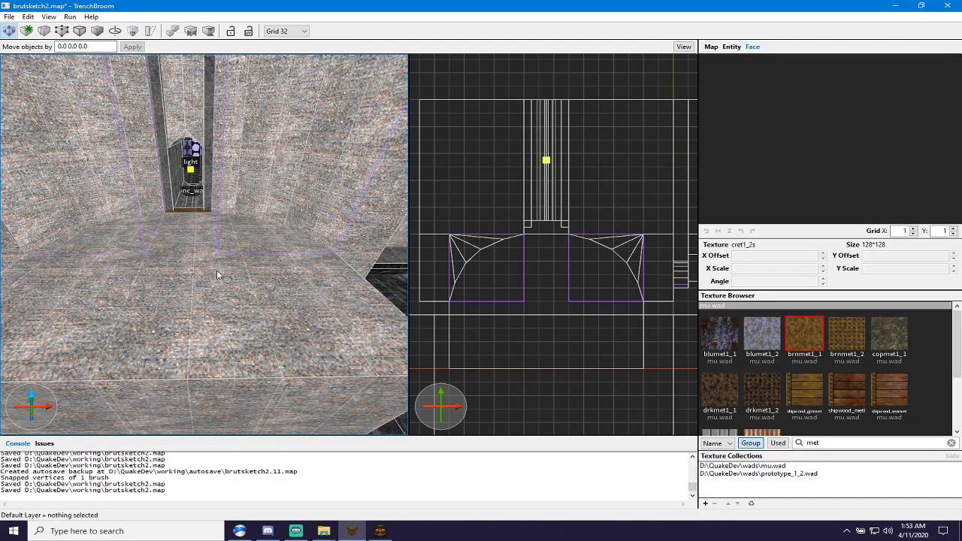
Apply the brnmet1_2 texture to the narrow inner face of the left back wall beside the dark trim column.
key(w)
right_drag(217, 271, 215, 245)
click(195, 242)
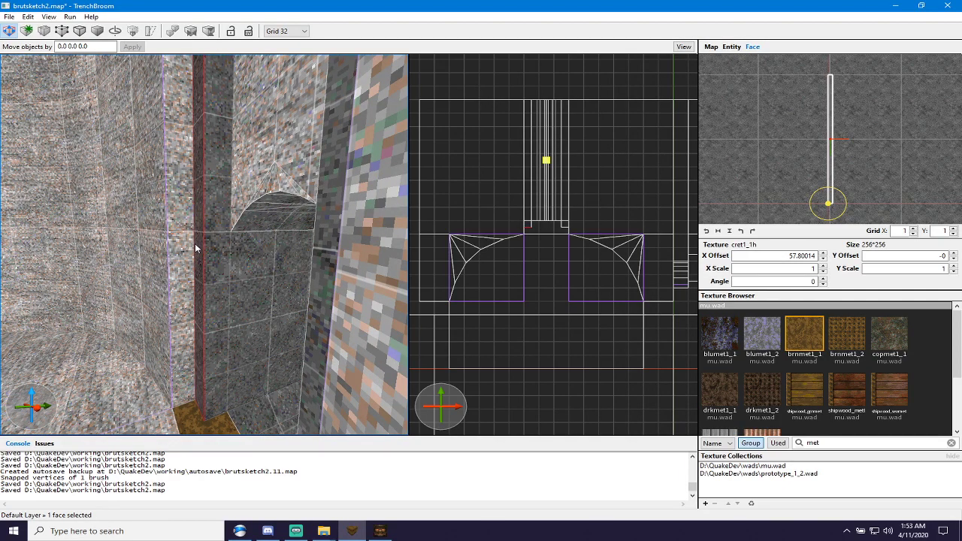
click(187, 246)
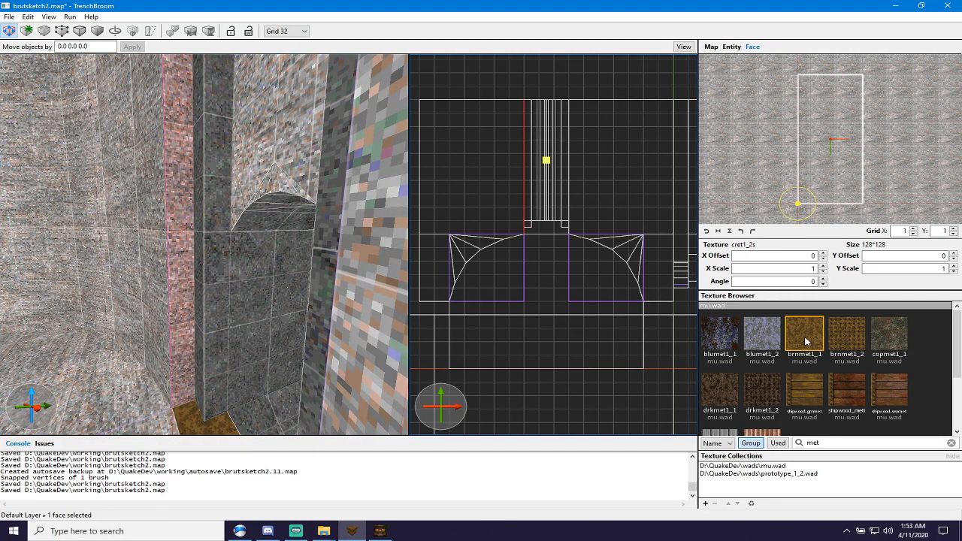
click(852, 340)
right_click(109, 255)
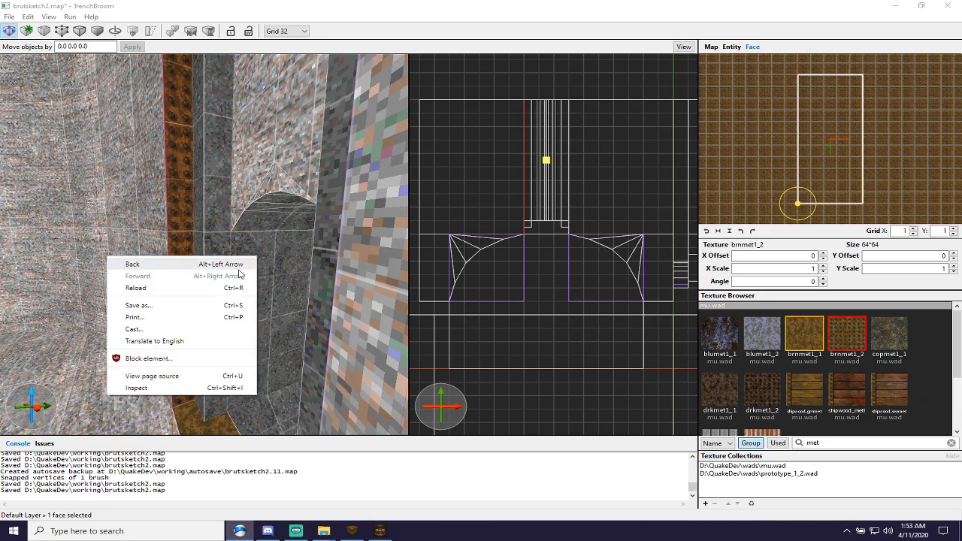
Apply brnmet1_2 to the matching inner face of the right back wall and to the top of the metal base block.
right_drag(311, 278, 296, 261)
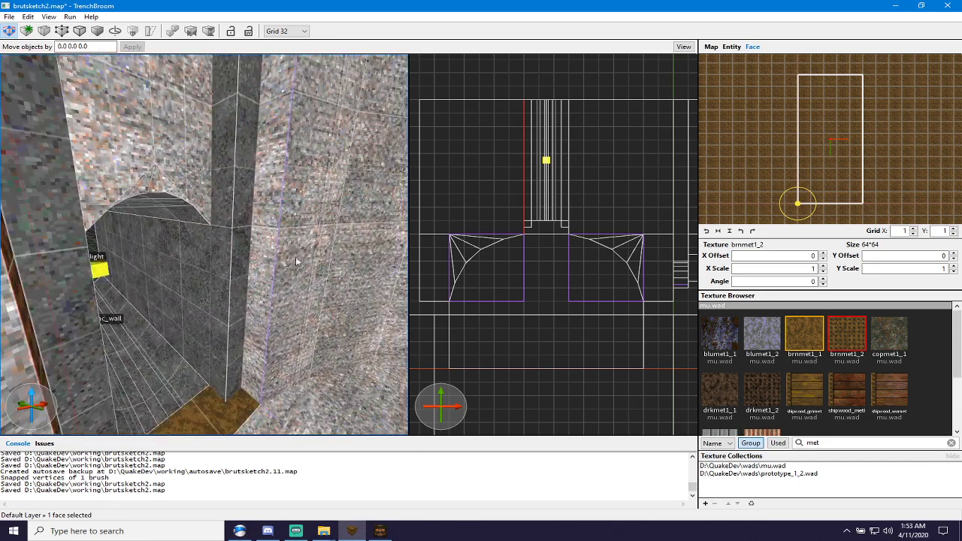
click(271, 243)
click(804, 334)
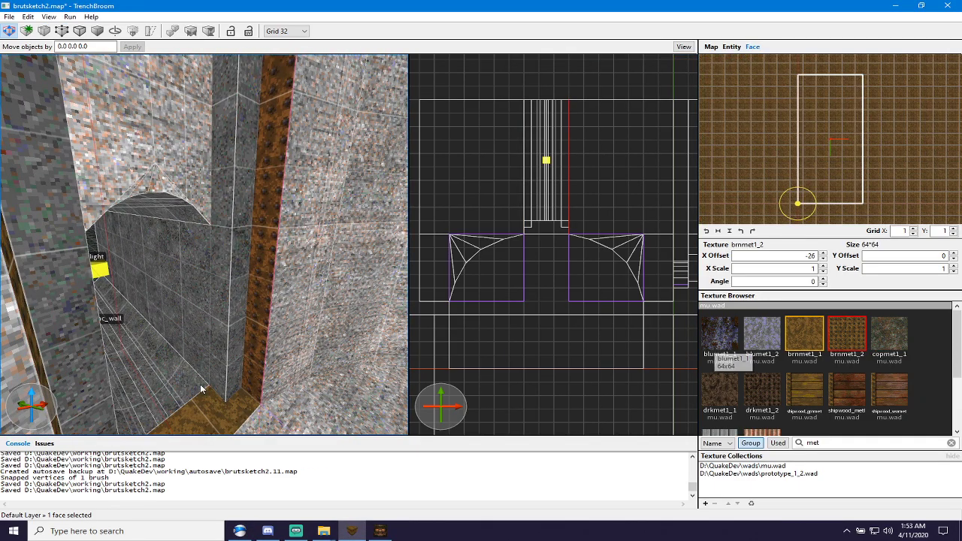
click(852, 348)
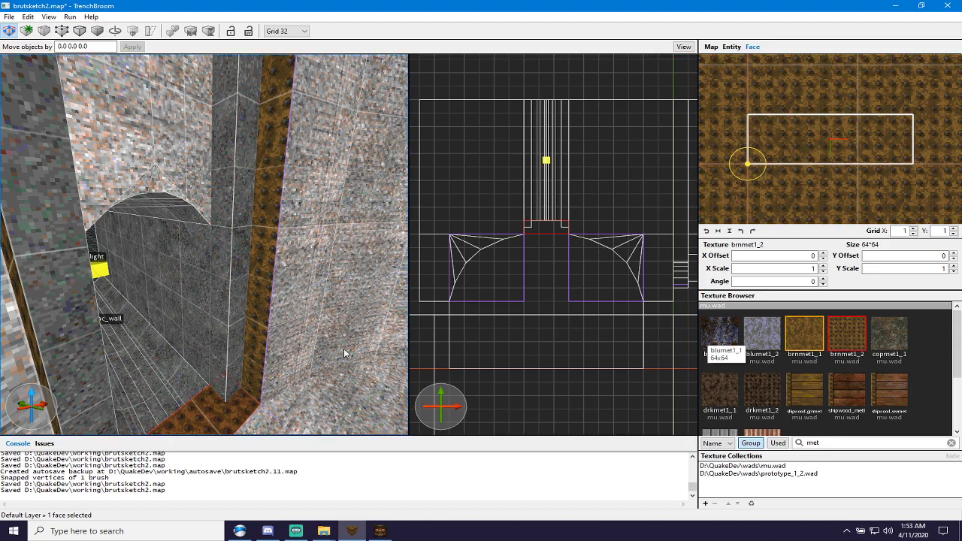
With the grid at 16, split the metal base block with the Clip tool along Y 336, keeping both halves.
right_drag(343, 348, 253, 395)
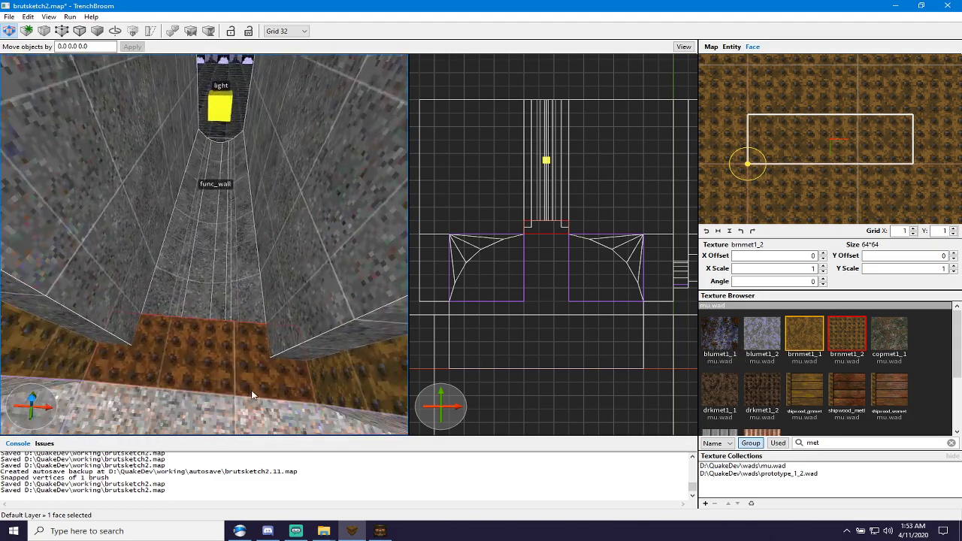
click(154, 349)
key(5)
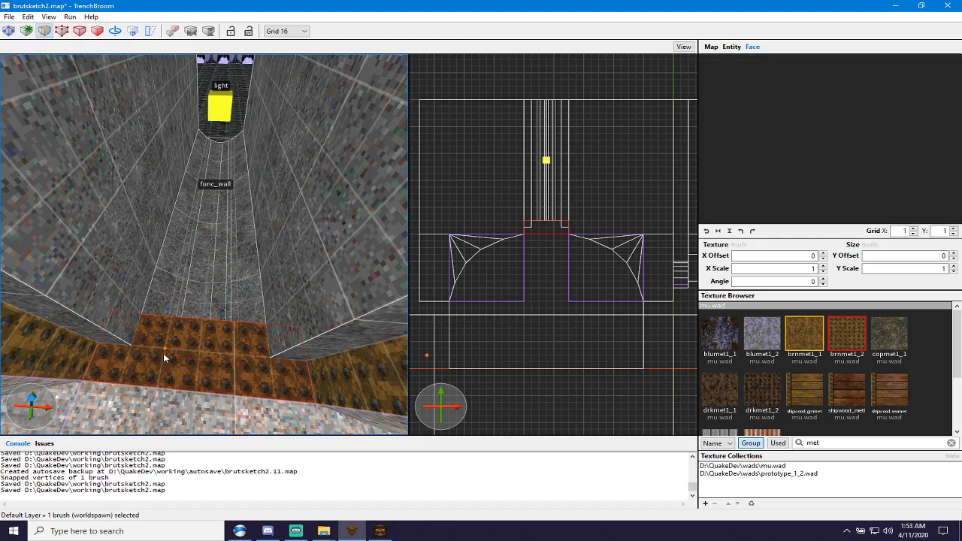
drag(165, 354, 192, 360)
key(ctrl+Return)
key(ctrl+Return)
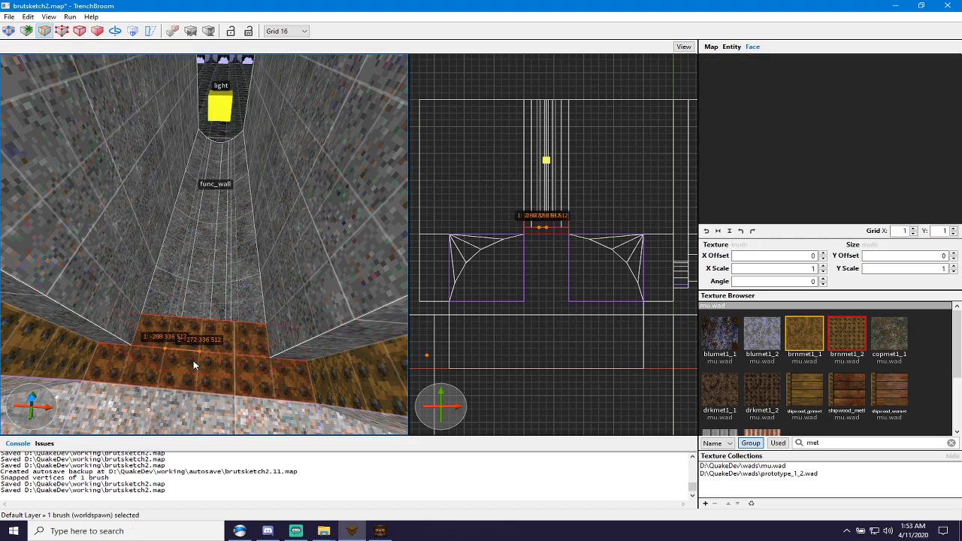
key(Return)
key(Escape)
key(Escape)
Apply the brnmet1_1 texture to the tunnel-side half of the split base block.
mouse_move(204, 344)
right_down()
mouse_move(203, 326)
mouse_move(78, 301)
mouse_move(66, 273)
mouse_move(27, 305)
mouse_move(90, 302)
right_up()
click(217, 270)
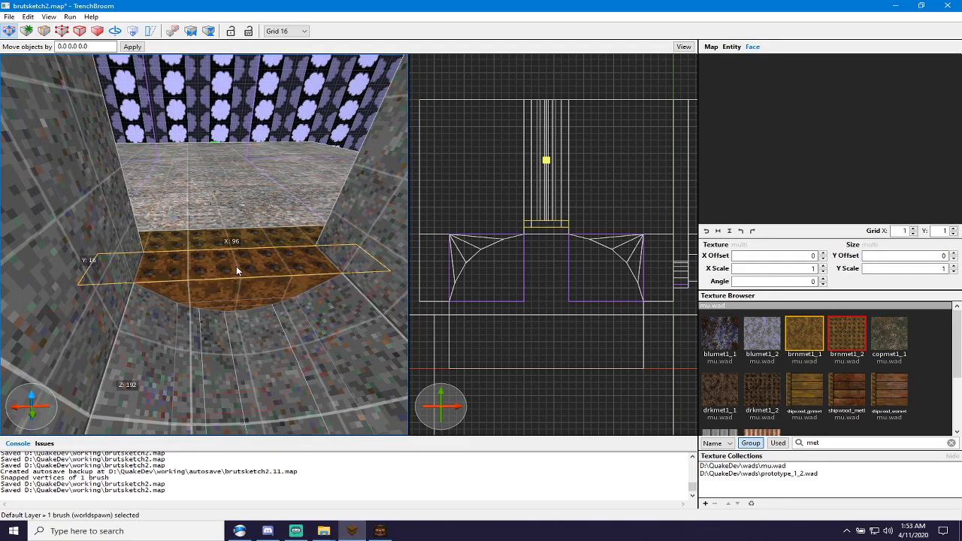
mouse_move(242, 287)
right_down()
mouse_move(149, 283)
mouse_move(160, 272)
mouse_move(62, 252)
mouse_move(59, 271)
right_up()
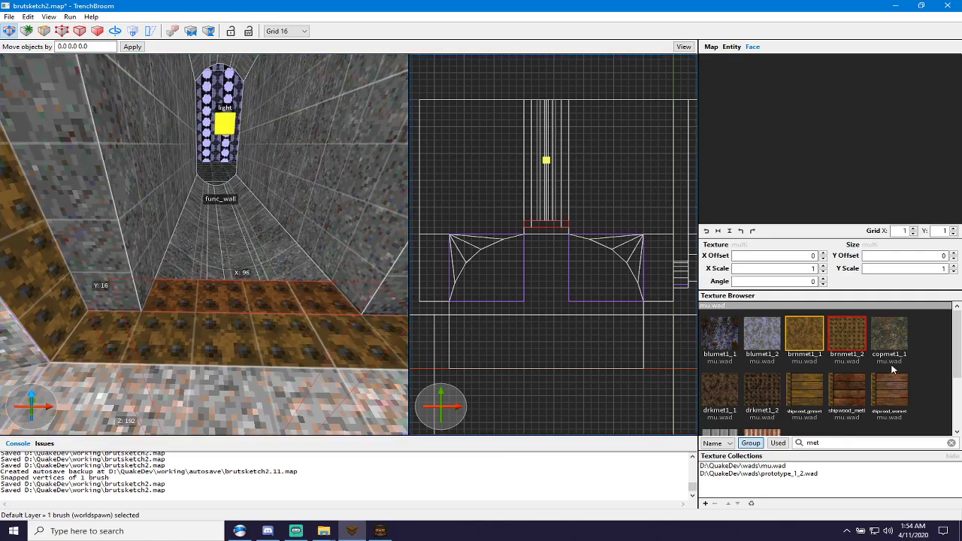
click(804, 343)
mouse_move(277, 293)
right_down()
mouse_move(143, 302)
mouse_move(72, 295)
mouse_move(172, 296)
mouse_move(160, 280)
mouse_move(154, 308)
right_up()
key(Escape)
Apply the cret1_1 concrete texture to the top and tunnel-facing side of the inner base half.
shift+click(186, 287)
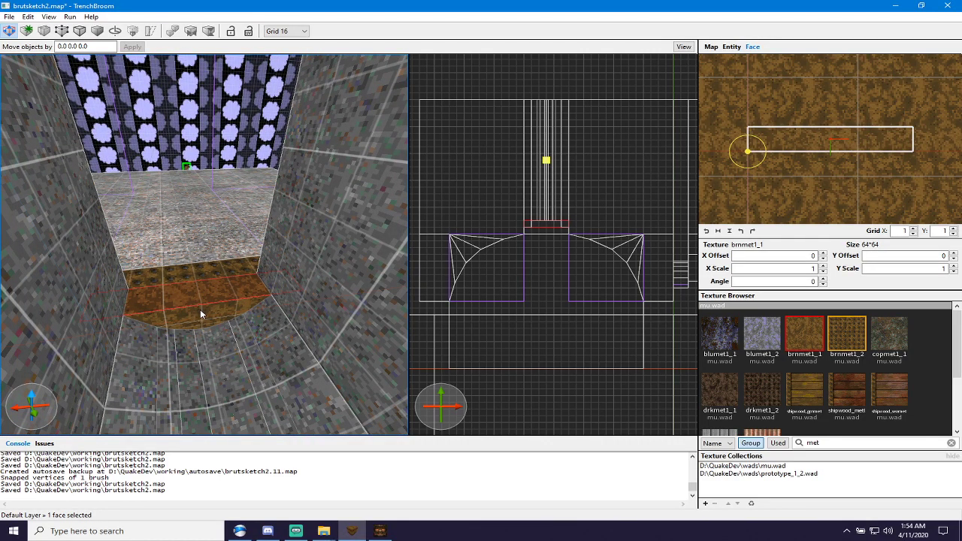
ctrl+shift+click(200, 309)
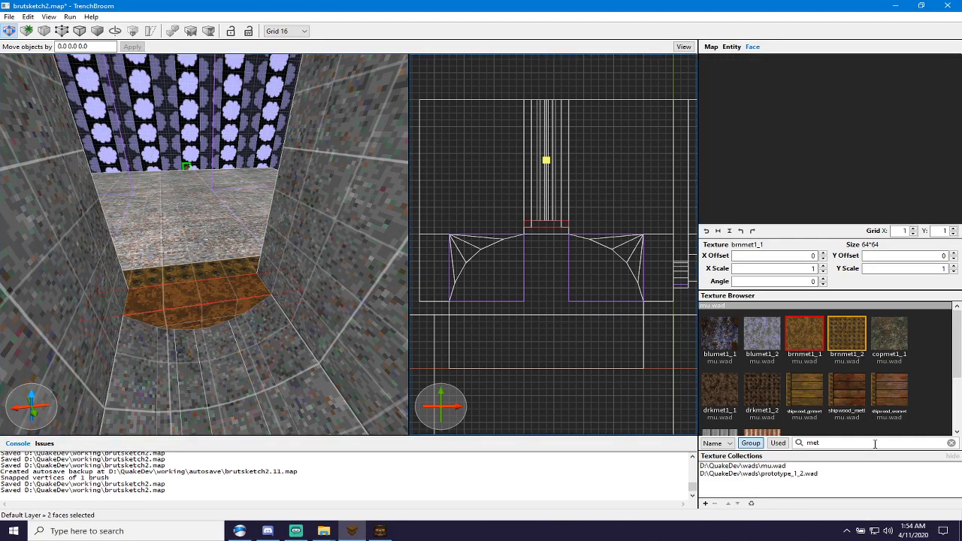
drag(875, 444, 711, 434)
text(cr)
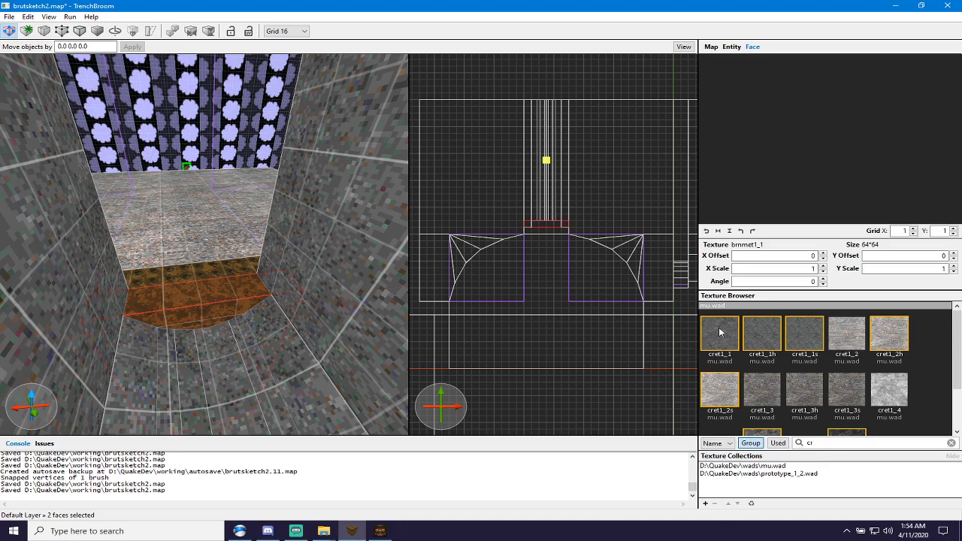
click(719, 332)
right_drag(253, 346, 222, 288)
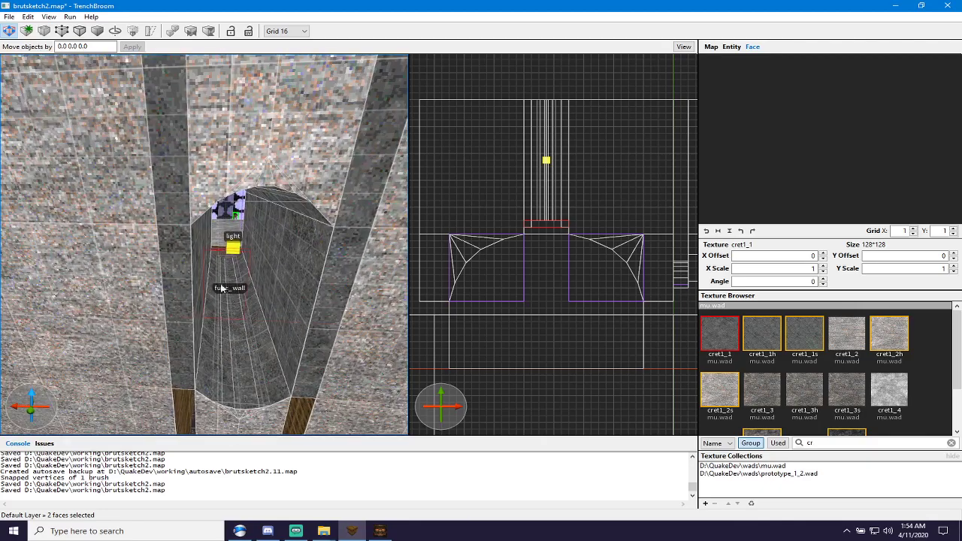
right_drag(240, 408, 229, 345)
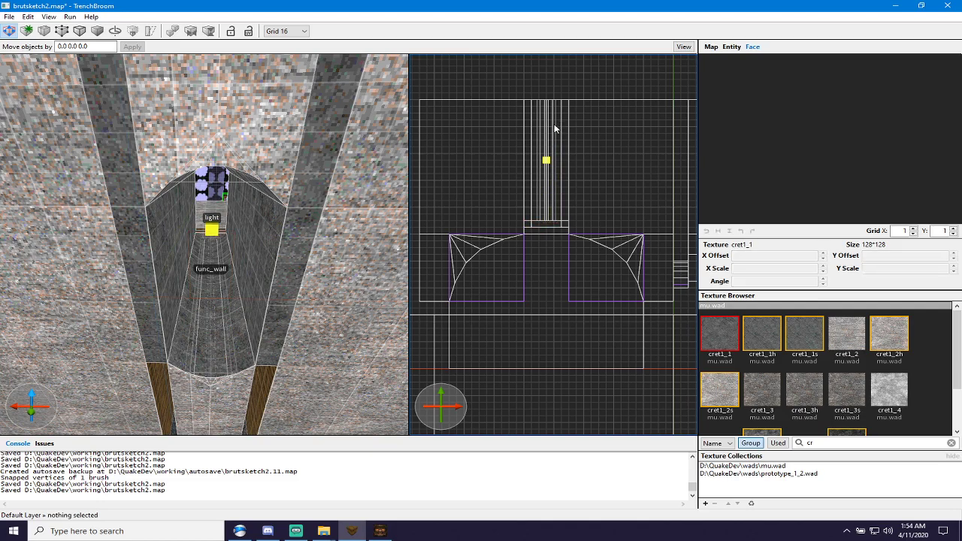
Duplicate the inner concrete base block to the far end of the tunnel, just outside the wall.
scroll(242, 248, up, 10)
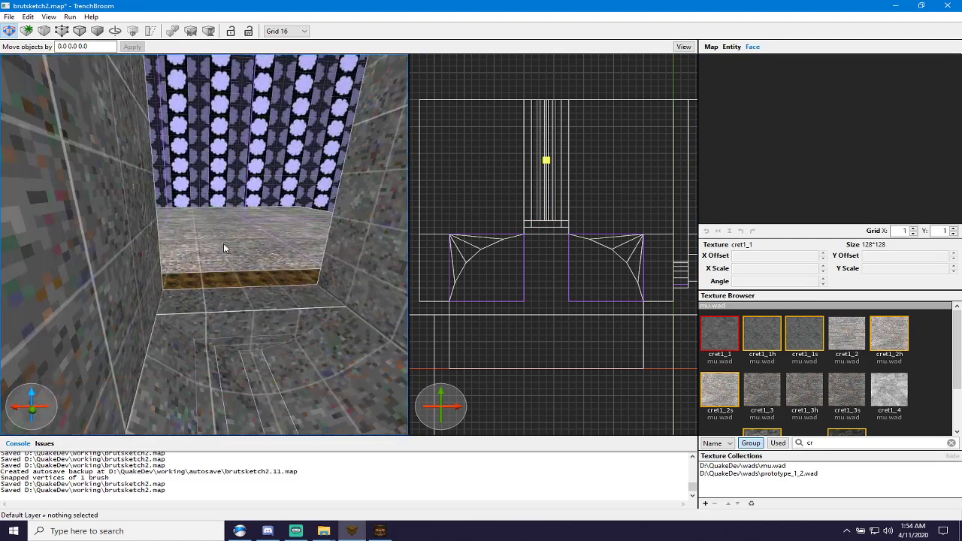
click(227, 270)
right_drag(293, 255, 383, 239)
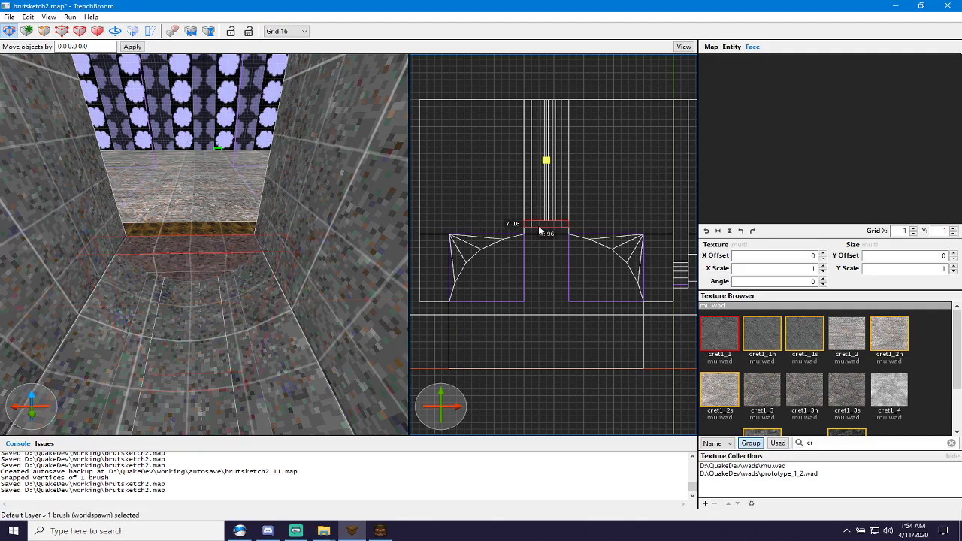
drag(539, 214, 546, 99)
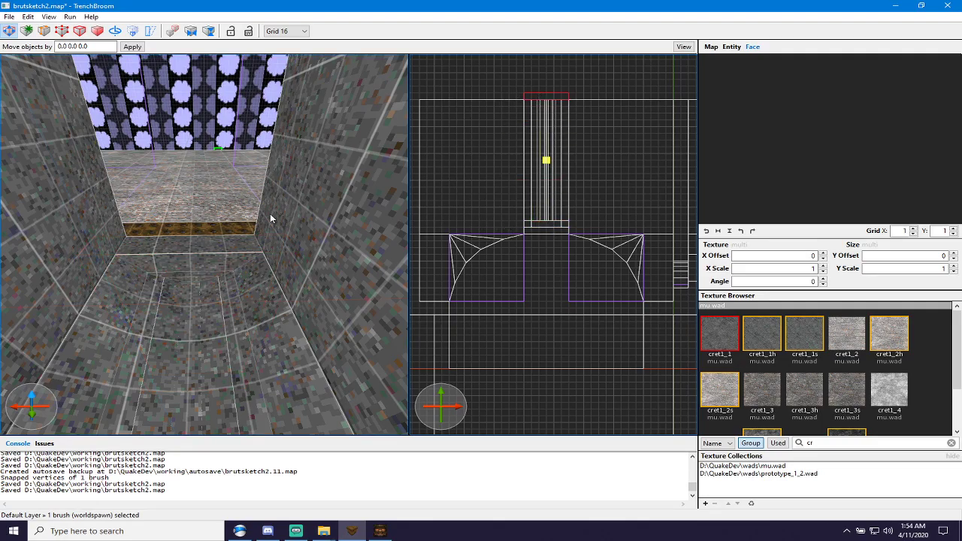
mouse_move(270, 218)
right_down()
mouse_move(232, 262)
mouse_move(300, 248)
mouse_move(221, 272)
mouse_move(221, 219)
mouse_move(416, 221)
mouse_move(221, 243)
mouse_move(223, 230)
mouse_move(230, 261)
mouse_move(225, 247)
right_up()
key(w)
key(w)
key(d)
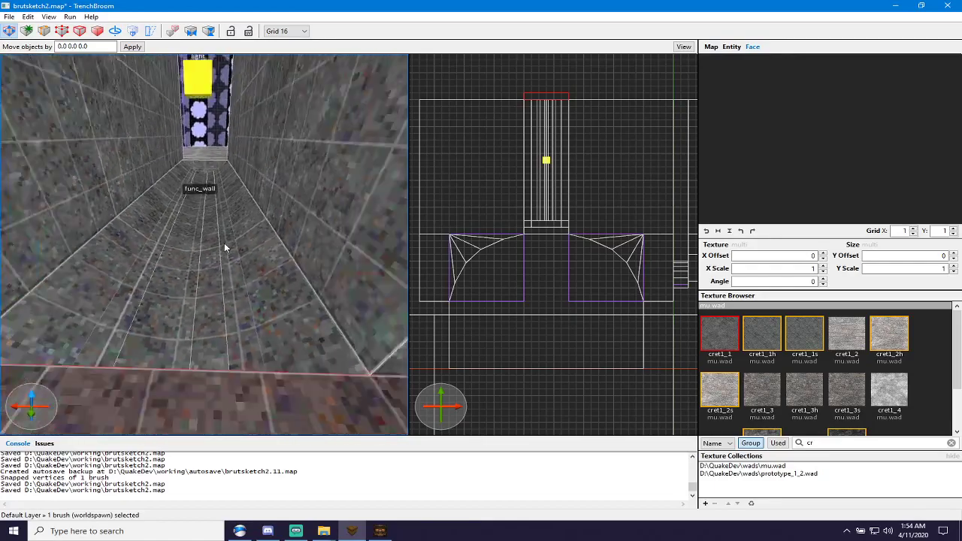
key(s)
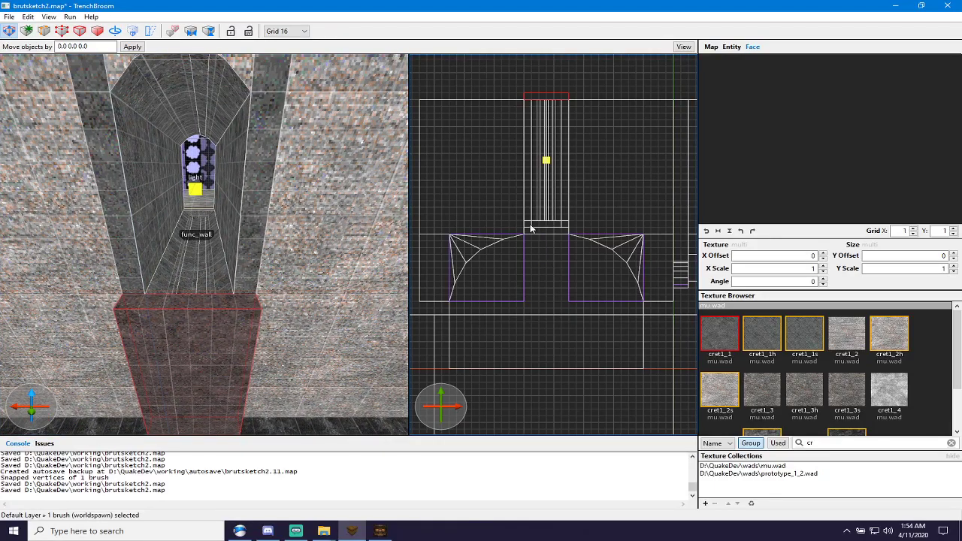
Extend both tunnel side walls 16 units outward, flush with the outer edge of the far base block.
click(546, 225)
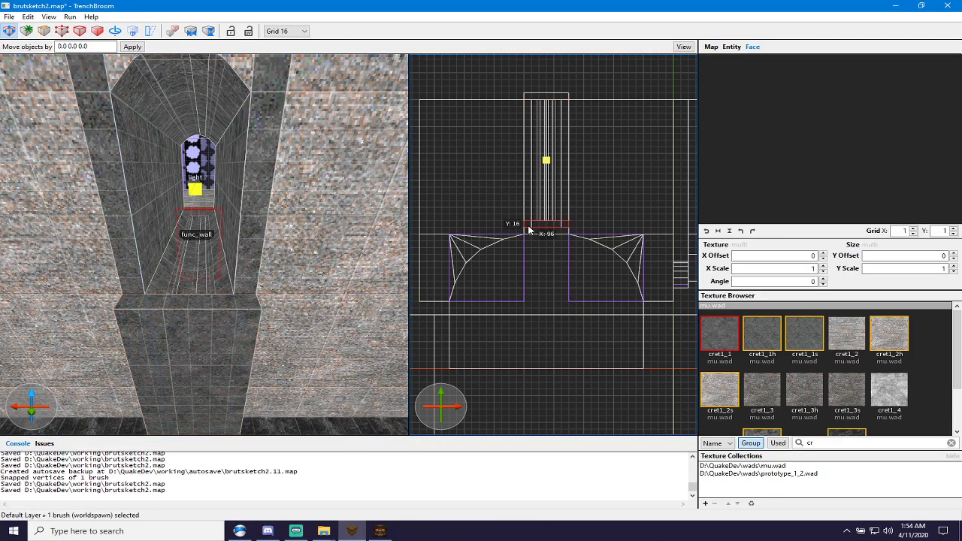
click(529, 230)
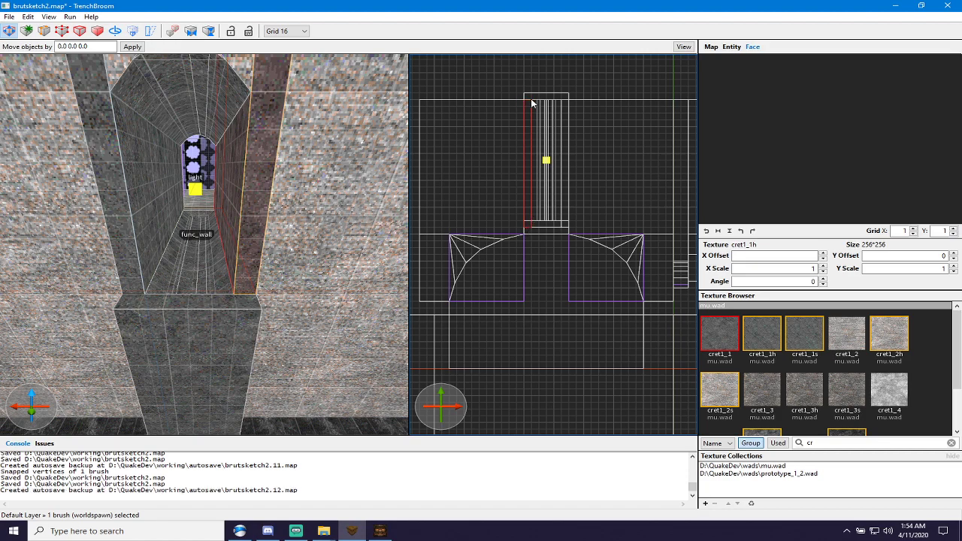
mouse_move(531, 103)
mouse_down()
mouse_move(531, 93)
mouse_move(567, 112)
mouse_move(564, 93)
mouse_up()
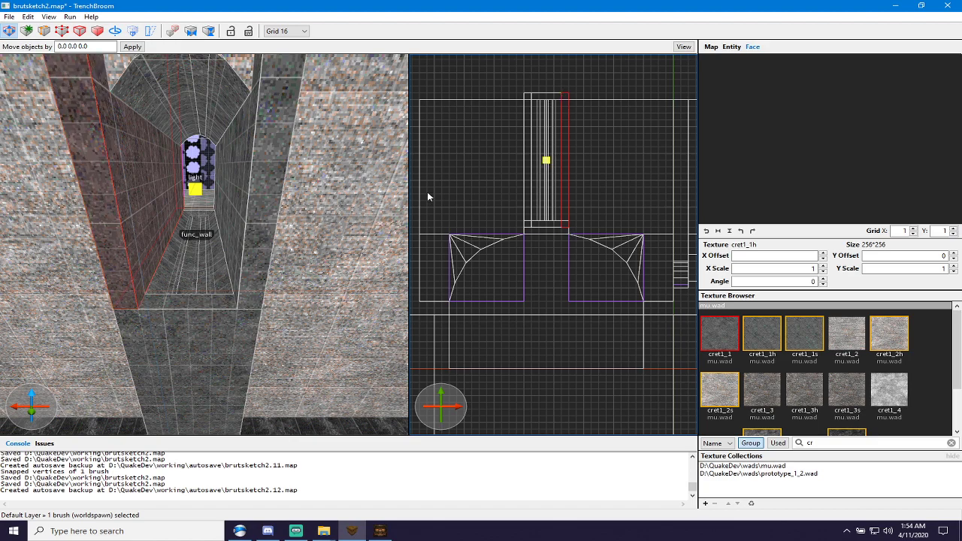
Duplicate the far base block 16 units outward in front of the opening.
click(547, 98)
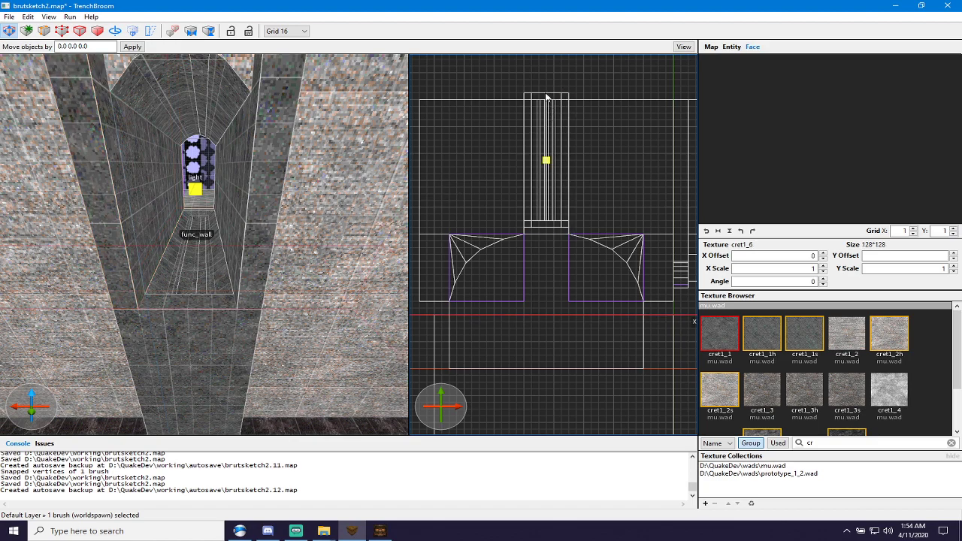
ctrl+click(548, 98)
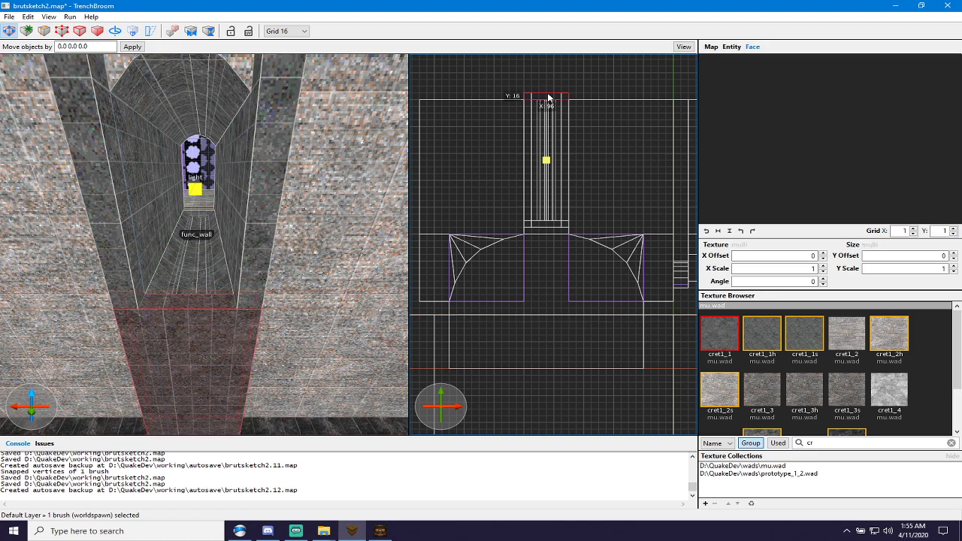
drag(547, 100, 548, 91)
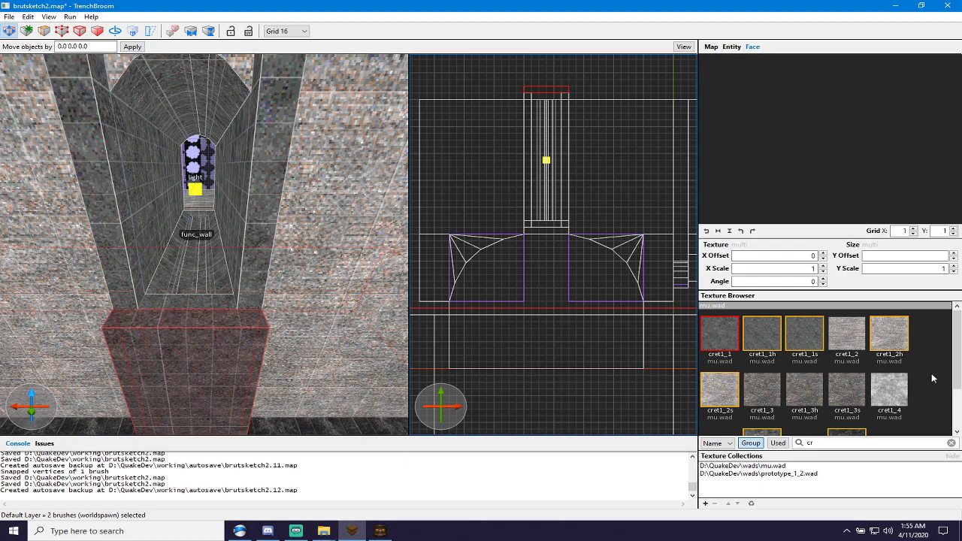
Try brnmet1_1 on the new outer block, and settle on the brnmet1_2 metal texture for it.
double_click(898, 443)
text(met)
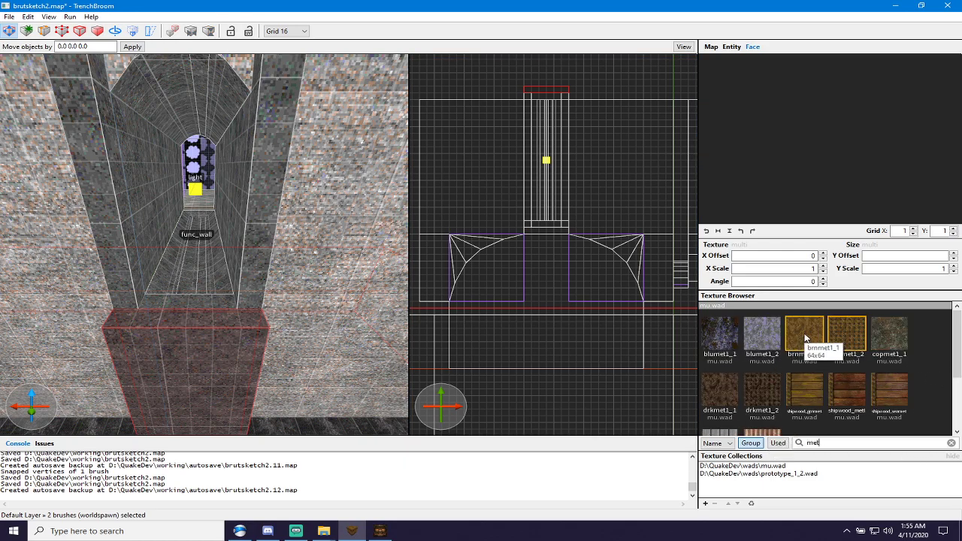
click(805, 338)
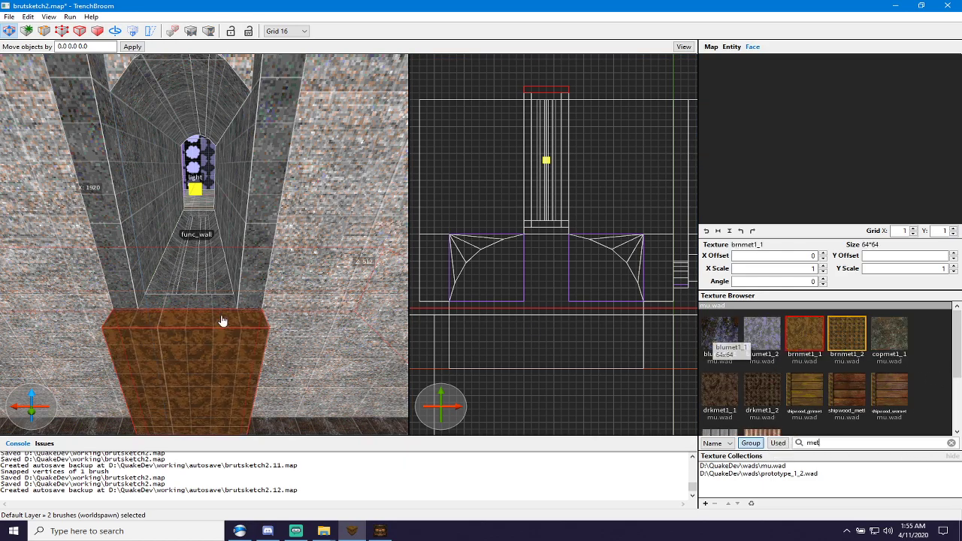
click(849, 344)
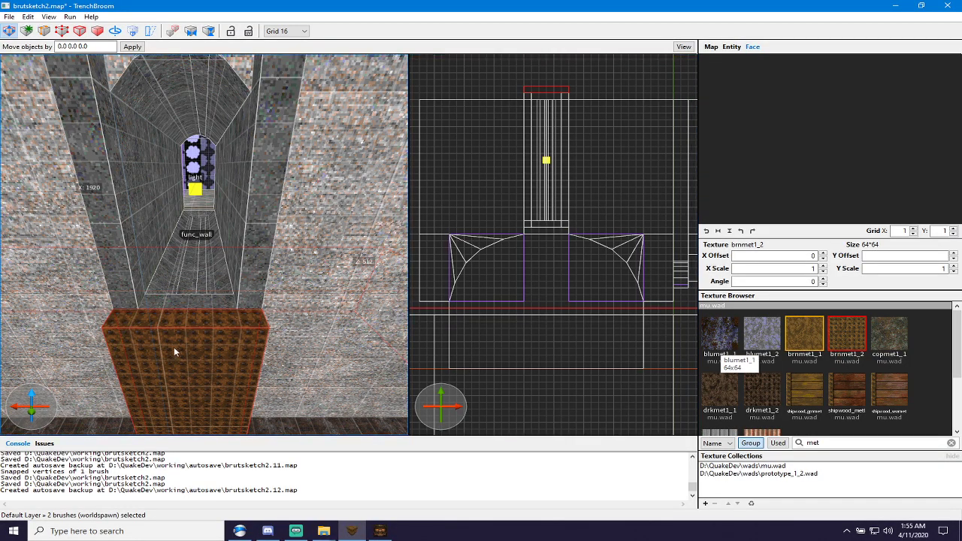
Undo the last two edits, redo one of them and look over both ends of the tunnel.
key(Escape)
key(w)
mouse_move(199, 361)
right_down()
mouse_move(203, 334)
mouse_move(221, 381)
mouse_move(353, 197)
mouse_move(320, 356)
mouse_move(225, 350)
mouse_move(200, 343)
mouse_move(204, 332)
mouse_move(193, 384)
mouse_move(231, 373)
mouse_move(107, 299)
mouse_move(183, 296)
mouse_move(181, 317)
mouse_move(187, 299)
mouse_move(235, 324)
mouse_move(371, 311)
mouse_move(365, 331)
mouse_move(364, 321)
right_up()
key(w)
key(s)
key(ctrl+z)
key(ctrl+z)
key(d)
key(ctrl+y)
key(Escape)
key(w)
key(w)
key(s)
key(w)
key(s)
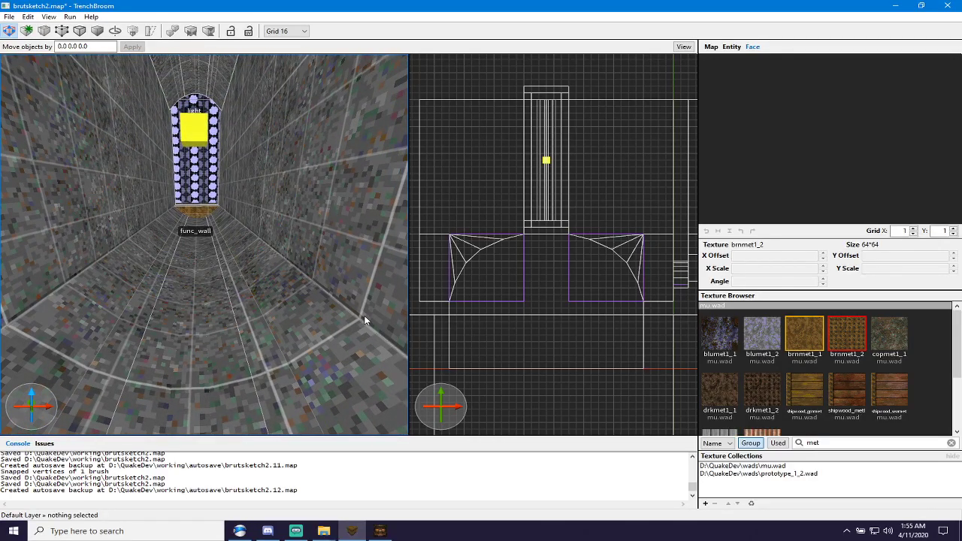
Filter the texture browser for "wo" and "fl", compare the floorboard textures and choose flor1_2.
double_click(831, 446)
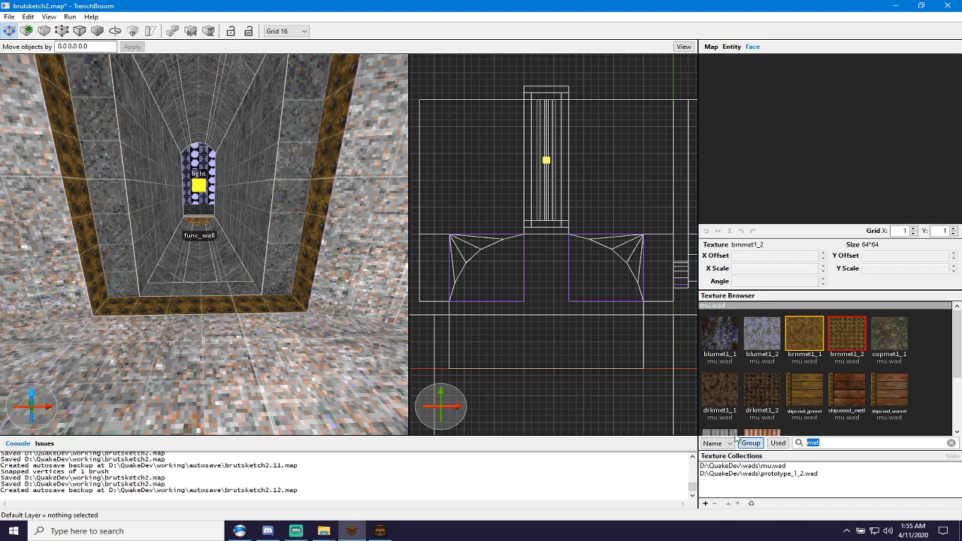
text(wo)
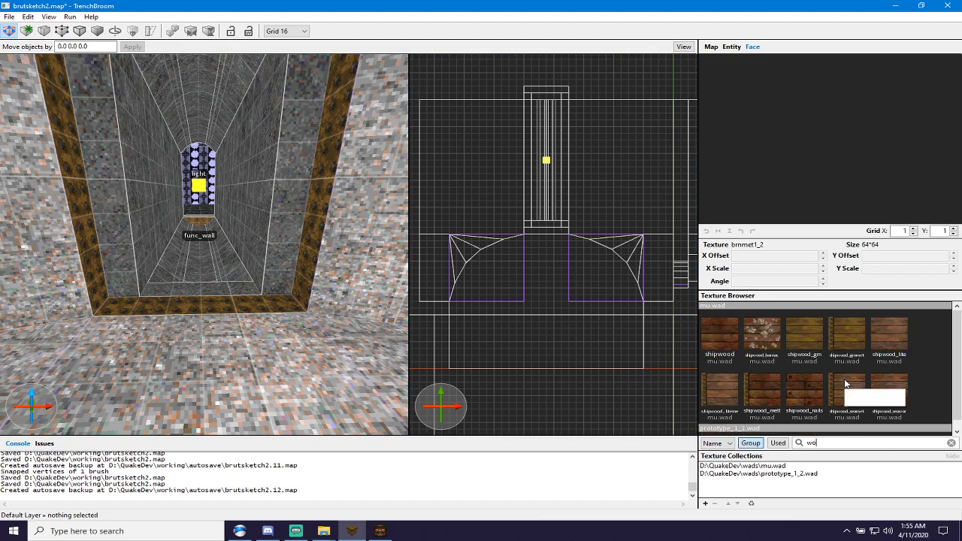
scroll(844, 385, down, 1)
text(fl)
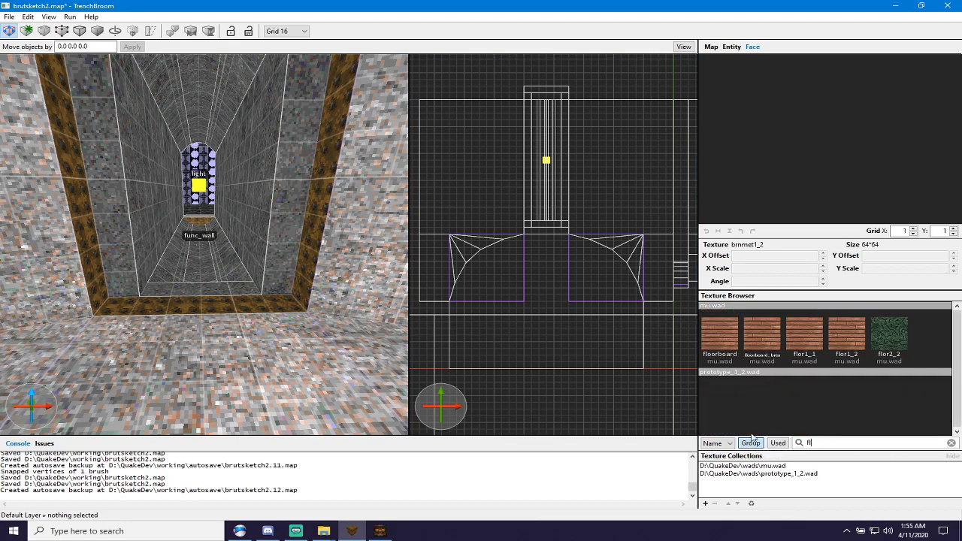
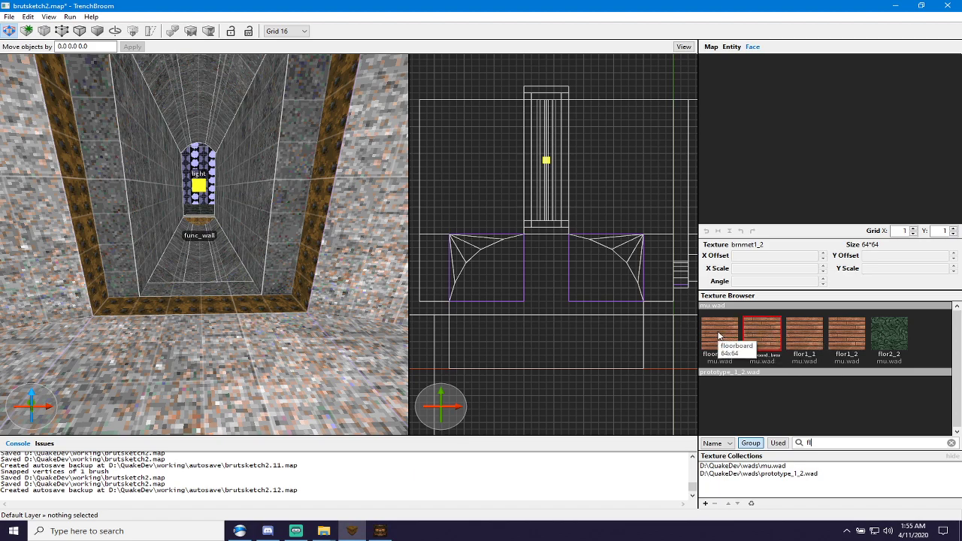
click(804, 332)
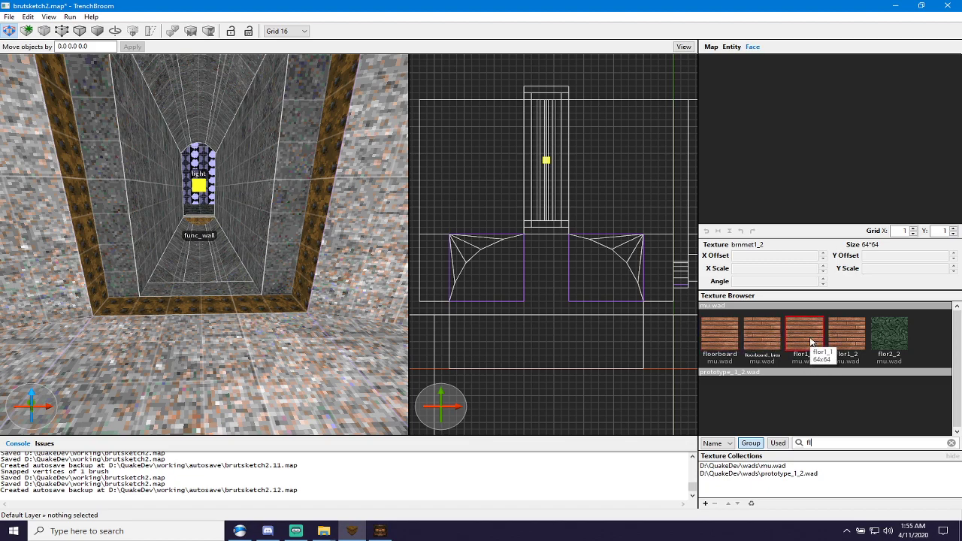
click(760, 342)
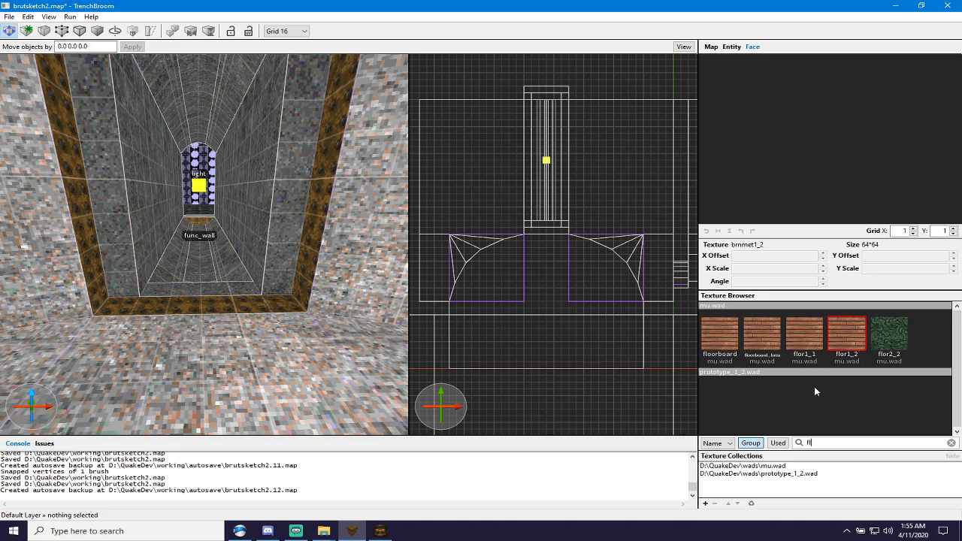
Draw a plank brush 32 units wide, 240 long and 16 high along the centre of the tunnel floor.
scroll(197, 185, up, 5)
mouse_move(197, 186)
right_down()
mouse_move(197, 167)
mouse_move(194, 204)
mouse_move(196, 189)
right_up()
scroll(194, 204, down, 5)
scroll(195, 205, up, 3)
scroll(194, 189, up, 4)
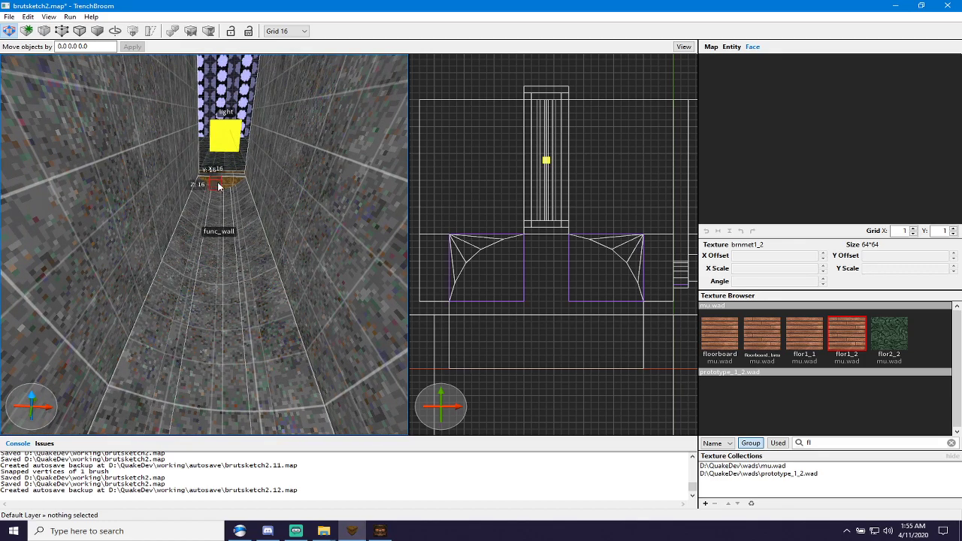
drag(229, 183, 226, 347)
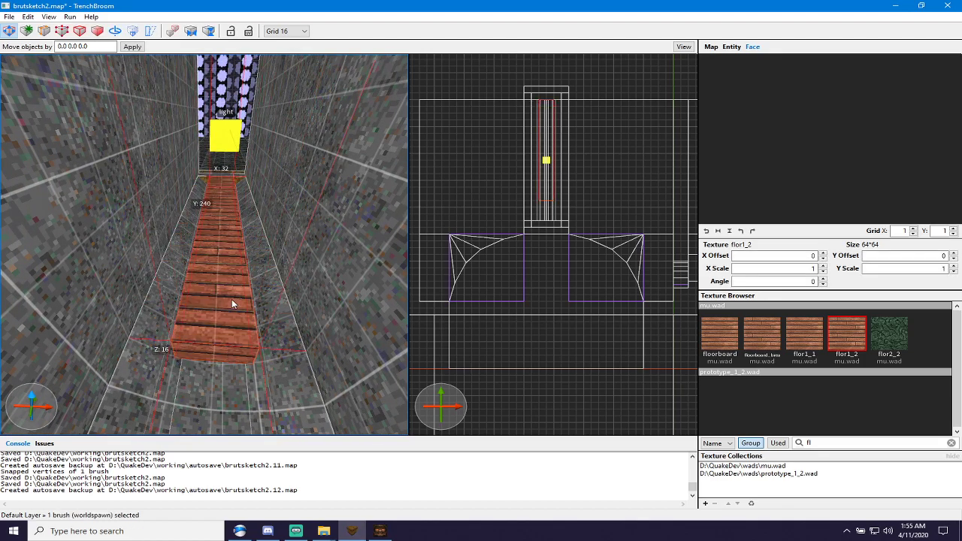
Lengthen the wooden plank brush so it reaches the concrete base block at the tunnel's front end.
scroll(231, 299, up, 3)
mouse_move(231, 299)
right_down()
mouse_move(238, 321)
mouse_move(232, 291)
right_up()
scroll(233, 292, down, 7)
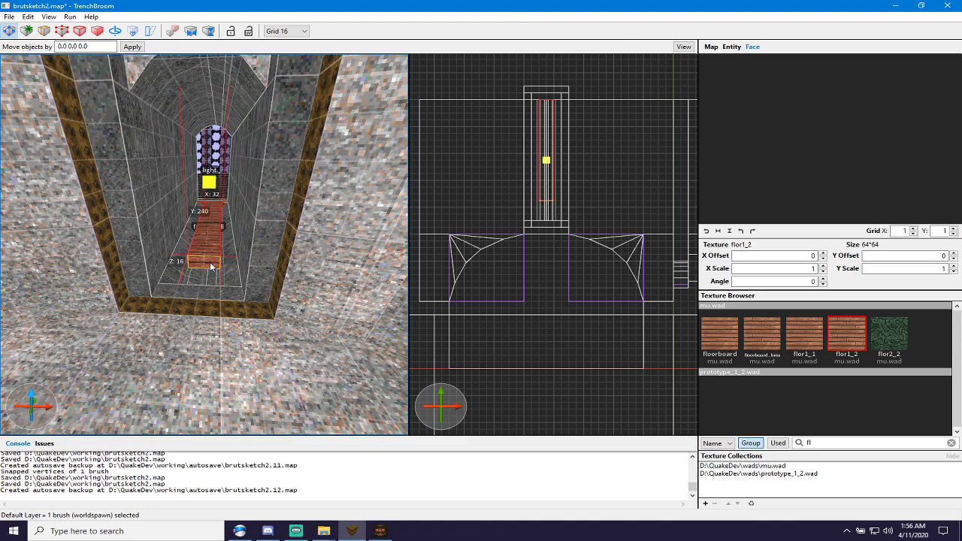
scroll(213, 272, up, 6)
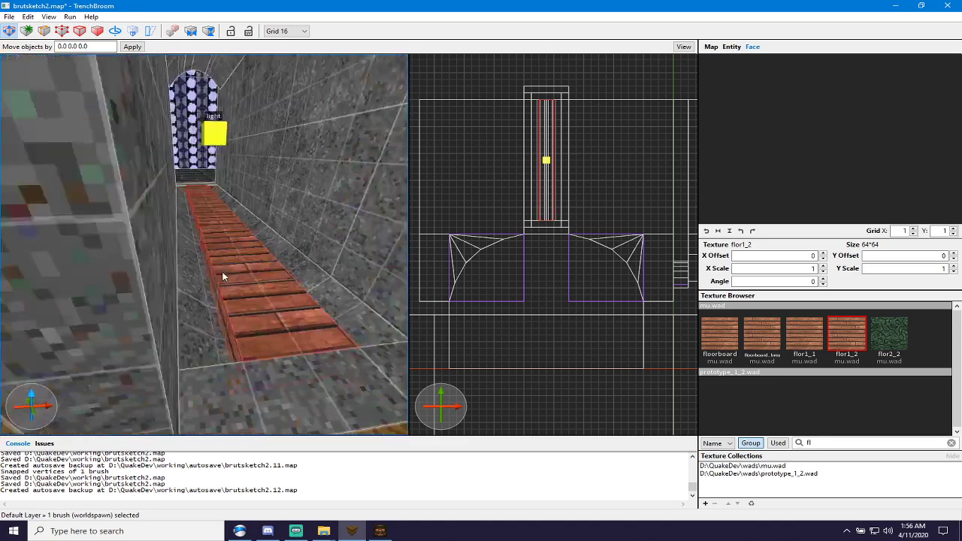
Set the grid to 8 and reduce the wooden plank brush's thickness to 8 units.
scroll(230, 288, up, 6)
right_drag(229, 288, 194, 254)
key(d)
key(a)
scroll(206, 282, down, 8)
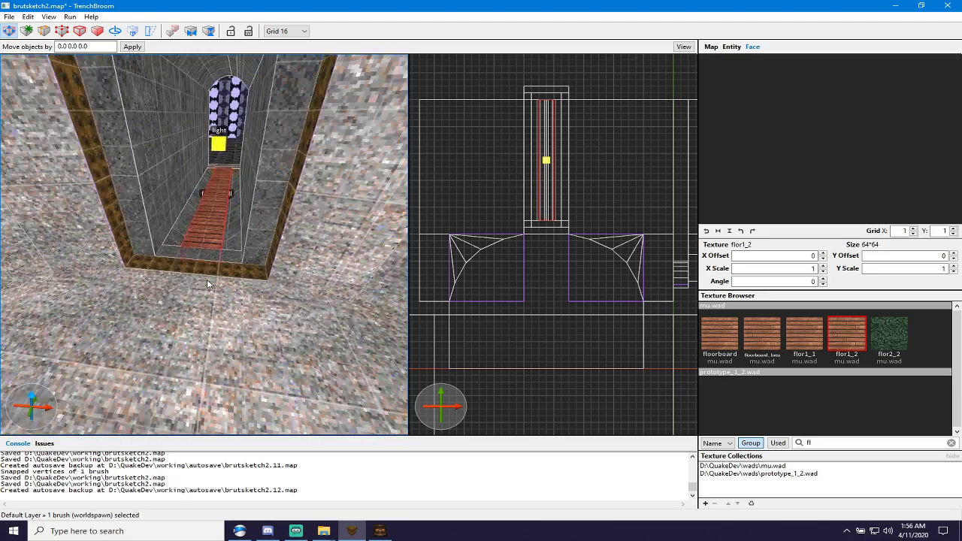
key(bracketleft)
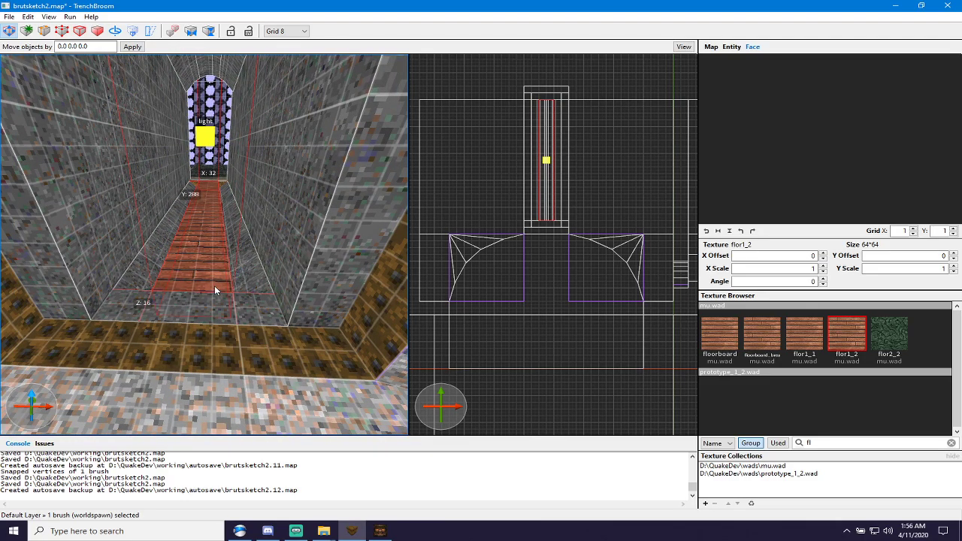
shift+drag(214, 286, 210, 326)
mouse_move(210, 263)
alt+right_down()
mouse_move(221, 263)
mouse_move(214, 260)
alt+right_up()
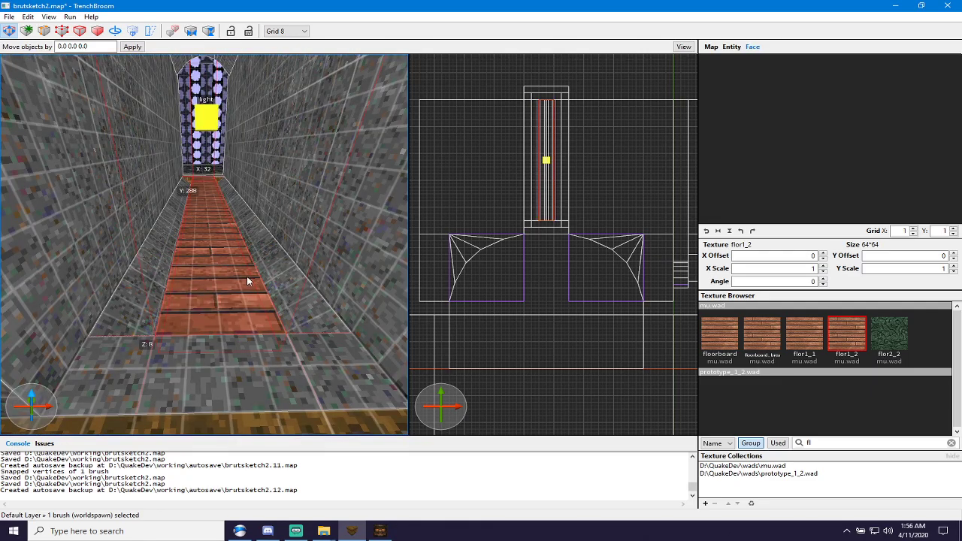
Lower the top of the concrete base block behind the metal block at the tunnel's far opening to 172 units high.
mouse_move(268, 283)
alt+right_down()
mouse_move(245, 241)
mouse_move(199, 262)
mouse_move(72, 233)
mouse_move(78, 245)
alt+right_up()
scroll(78, 246, down, 5)
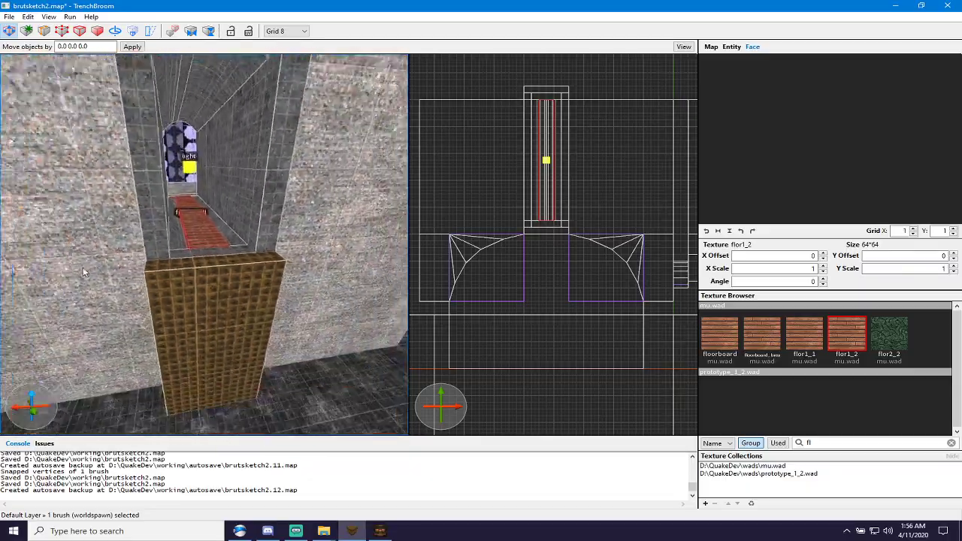
click(221, 272)
key(Escape)
click(222, 260)
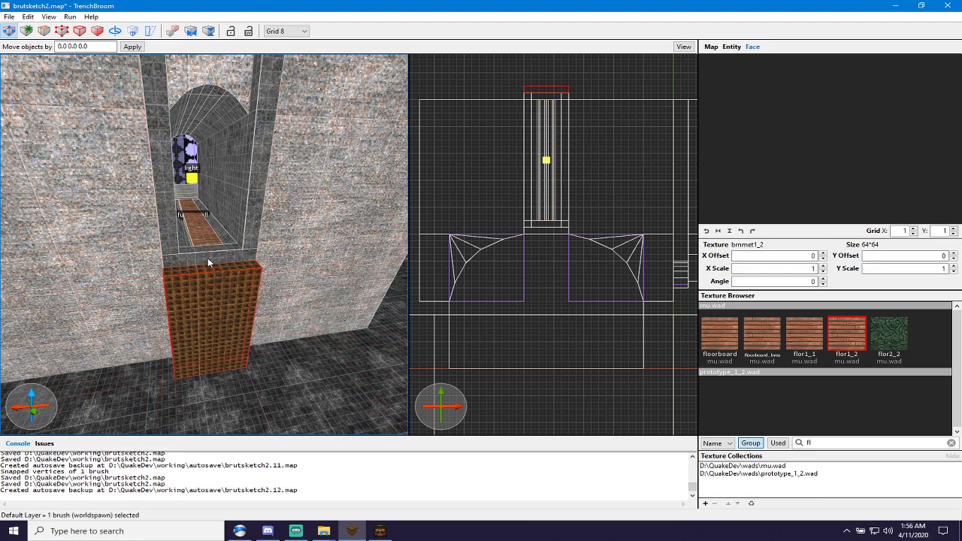
click(208, 256)
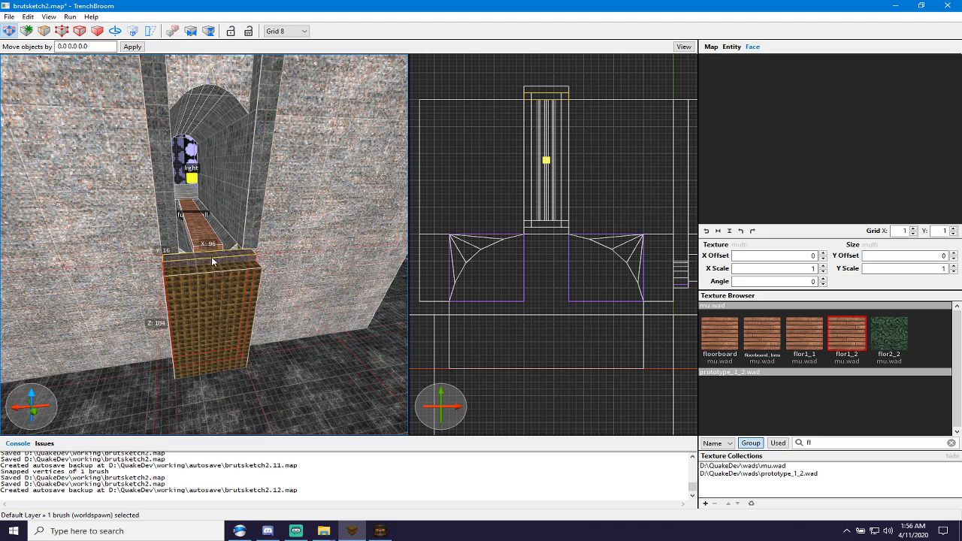
drag(210, 252, 213, 265)
scroll(213, 267, up, 5)
mouse_move(213, 264)
right_down()
mouse_move(212, 281)
mouse_move(200, 268)
mouse_move(208, 260)
right_up()
scroll(200, 268, down, 8)
scroll(209, 266, up, 4)
key(3)
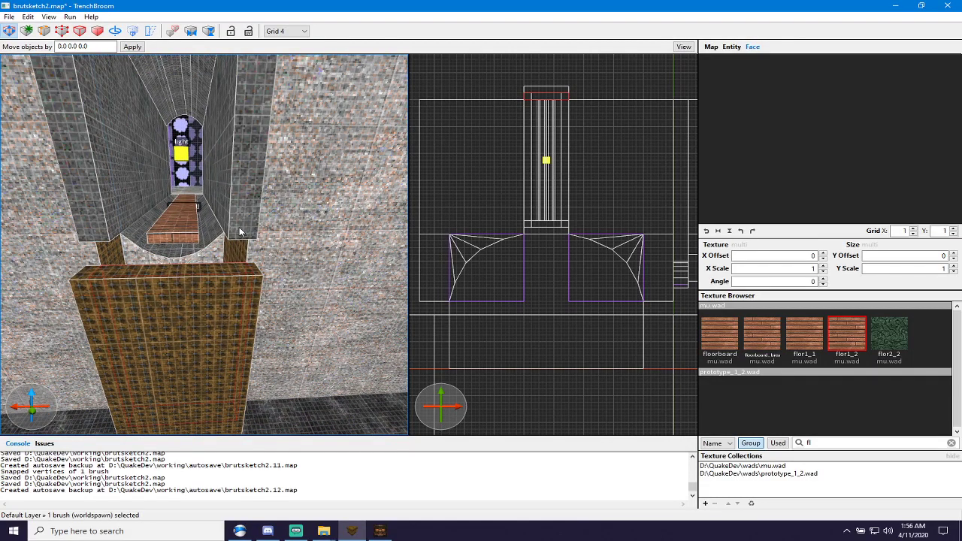
Extend the two concrete side pillars down toward the lowered base block.
click(240, 231)
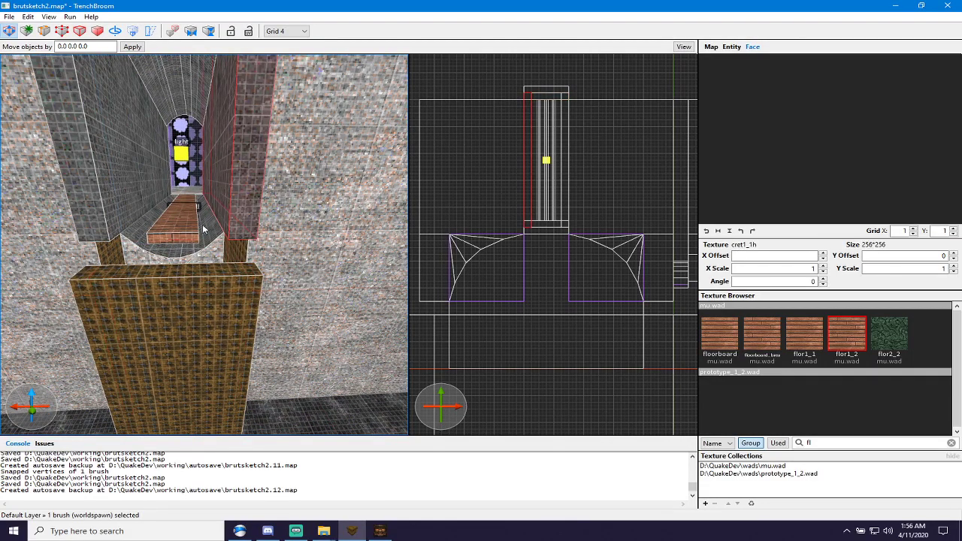
ctrl+click(115, 208)
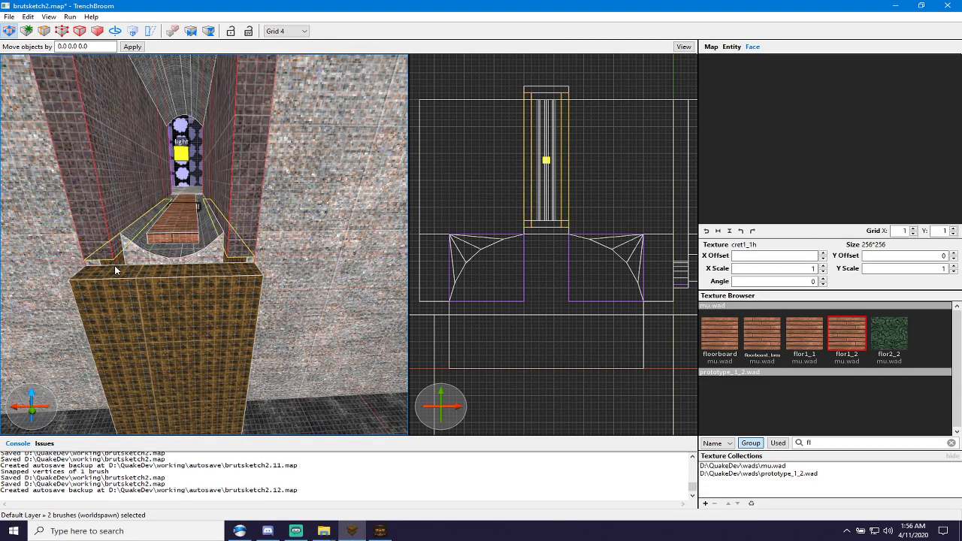
scroll(120, 267, up, 3)
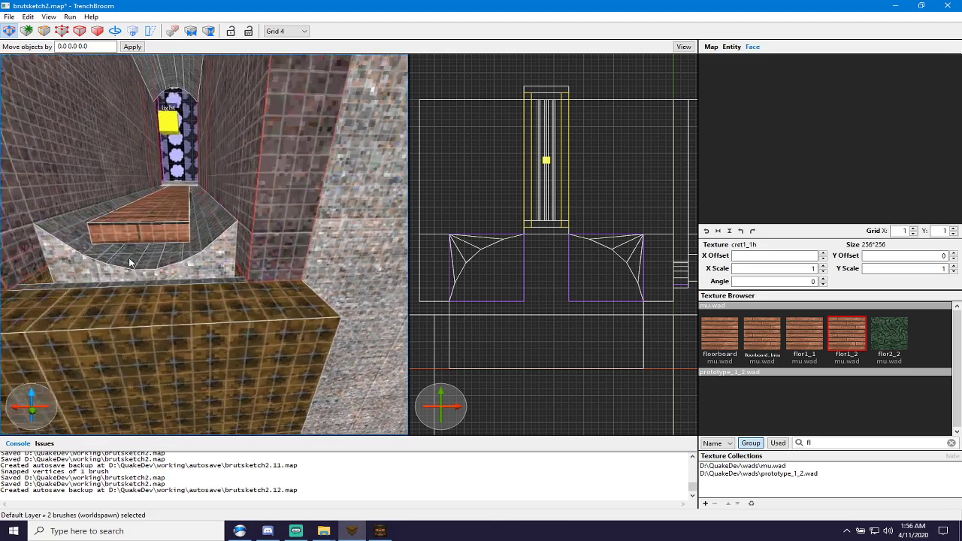
In the front view, lower the bottoms of both concrete side pillars until they meet the top of the base block.
right_drag(129, 263, 159, 263)
click(138, 259)
click(160, 255)
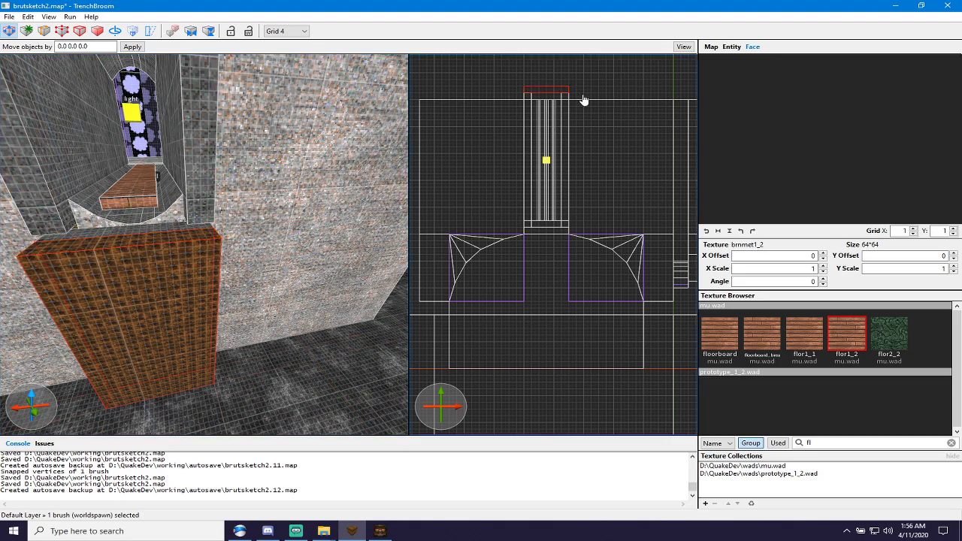
key(space)
scroll(557, 212, up, 2)
scroll(558, 212, up, 3)
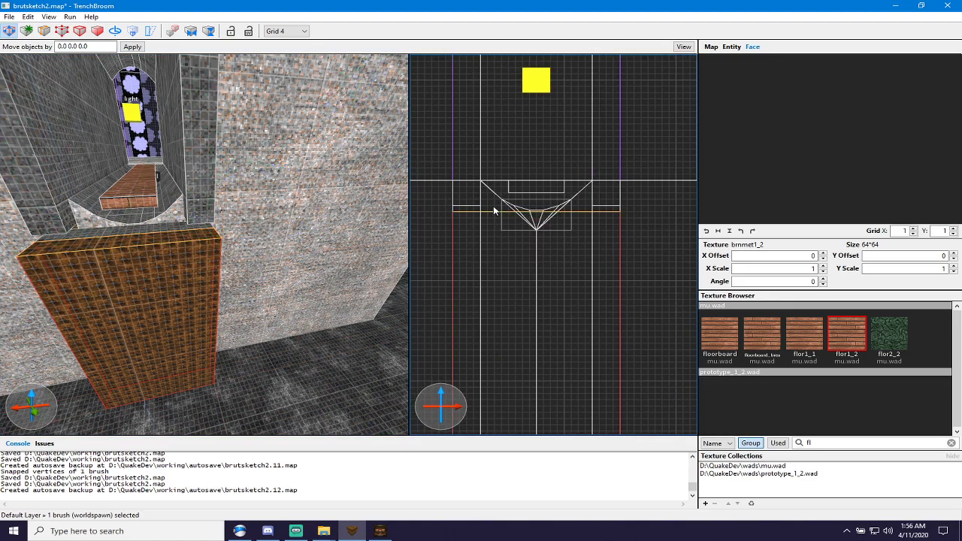
drag(493, 205, 505, 204)
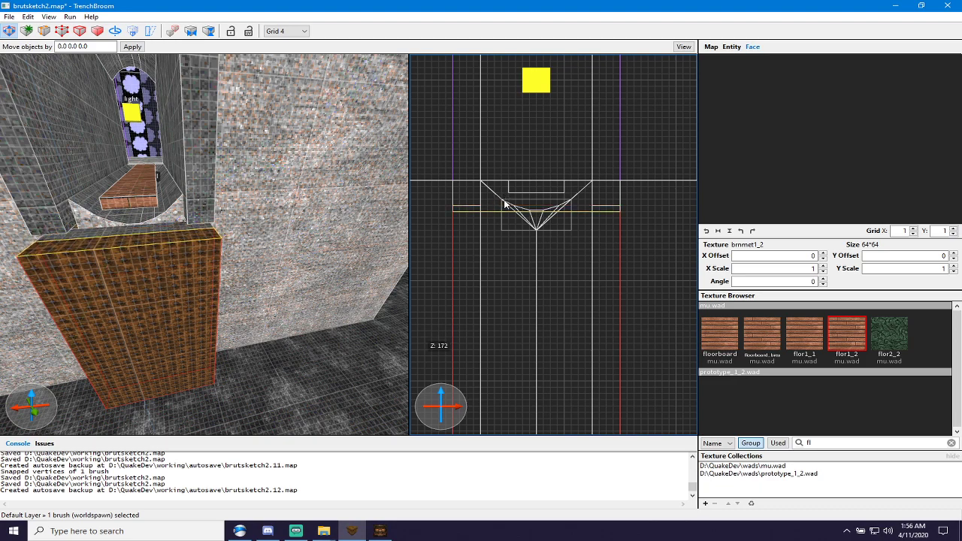
click(168, 232)
click(67, 220)
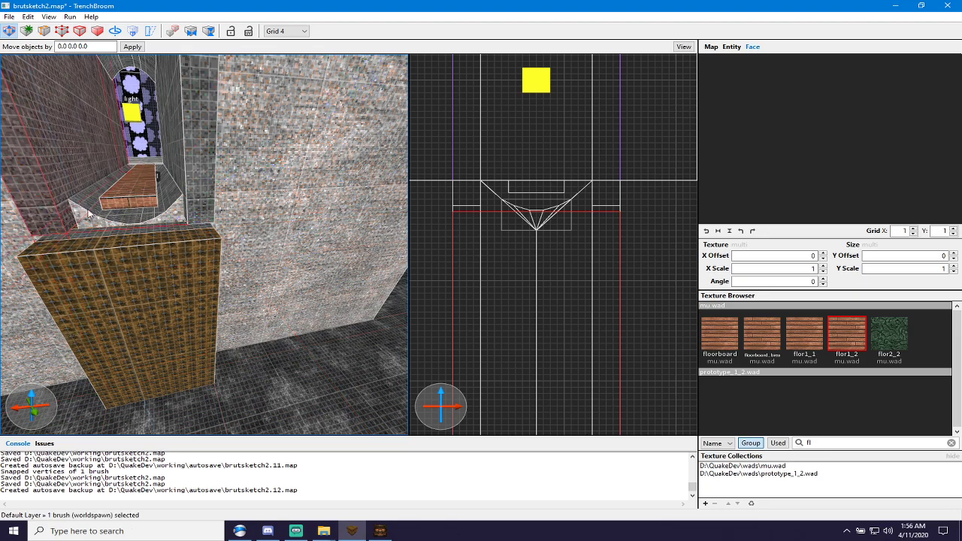
ctrl+click(193, 216)
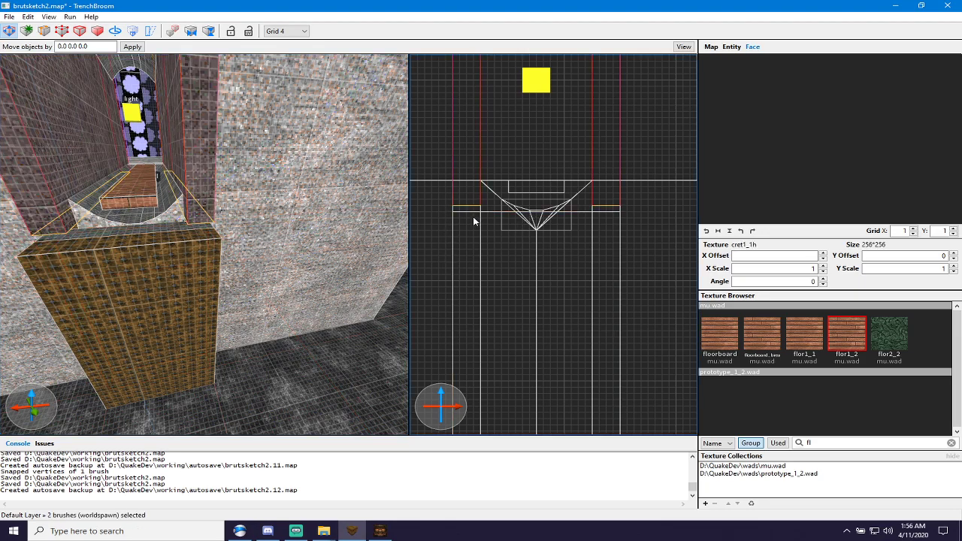
drag(472, 217, 473, 221)
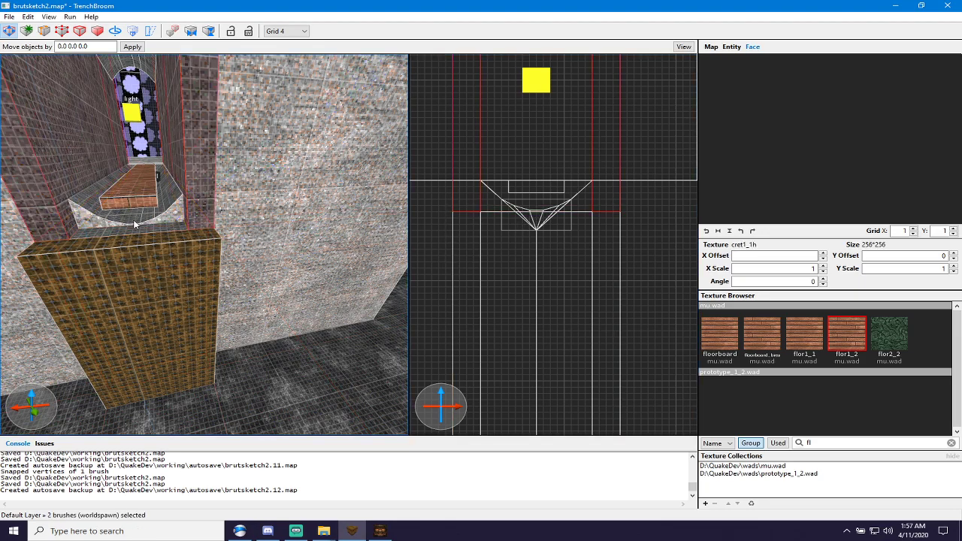
Delete the wooden plank brush from the tunnel floor.
scroll(134, 224, up, 5)
scroll(132, 221, down, 10)
mouse_move(134, 225)
right_down()
mouse_move(158, 234)
mouse_move(143, 218)
right_up()
scroll(144, 218, up, 7)
scroll(143, 217, down, 6)
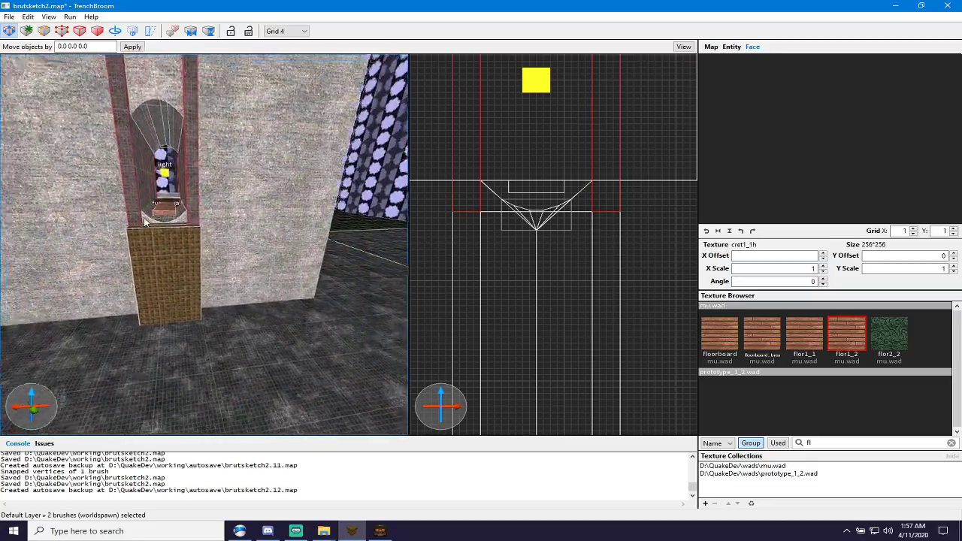
key(w)
key(a)
key(d)
click(175, 205)
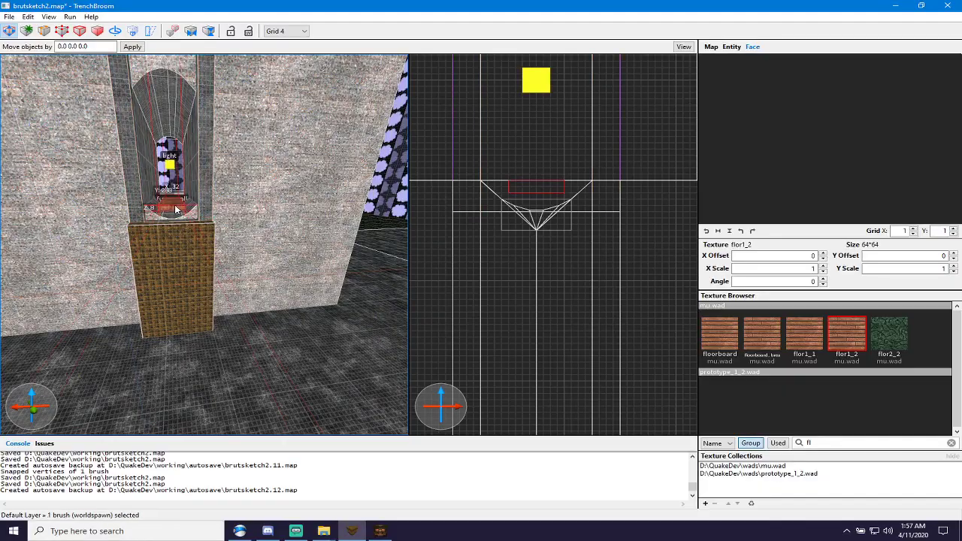
key(Delete)
Examine the rounded tunnel bottom and the metal block beneath the opening from near and far.
scroll(174, 205, up, 8)
mouse_move(174, 205)
right_down()
mouse_move(157, 190)
mouse_move(168, 179)
mouse_move(174, 188)
mouse_move(155, 181)
mouse_move(160, 195)
mouse_move(167, 186)
mouse_move(140, 212)
mouse_move(160, 232)
right_up()
scroll(173, 188, down, 8)
scroll(155, 181, up, 6)
scroll(160, 195, down, 6)
scroll(161, 191, up, 6)
scroll(140, 212, down, 10)
scroll(156, 227, up, 3)
scroll(159, 226, up, 3)
click(167, 218)
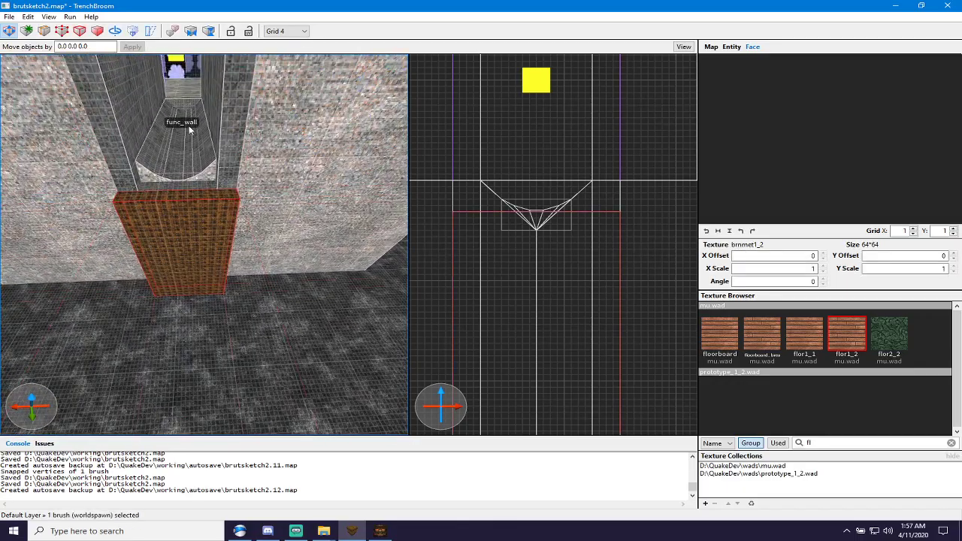
scroll(162, 161, down, 3)
mouse_move(162, 161)
right_down()
mouse_move(199, 174)
mouse_move(153, 120)
mouse_move(165, 180)
mouse_move(156, 197)
right_up()
scroll(156, 167, up, 3)
scroll(162, 163, down, 3)
click(171, 185)
key(Escape)
scroll(155, 197, up, 3)
scroll(187, 240, down, 3)
click(195, 255)
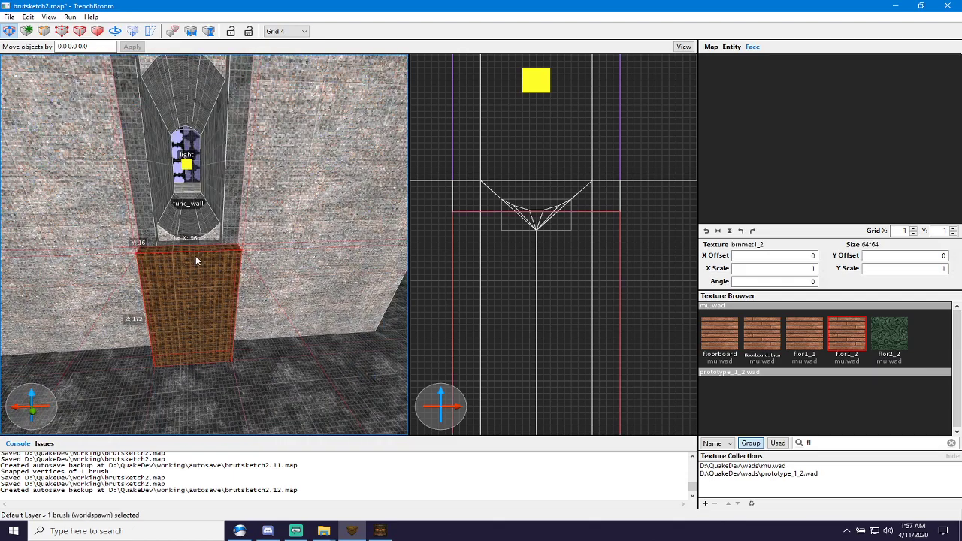
scroll(200, 247, up, 5)
right_drag(195, 252, 197, 240)
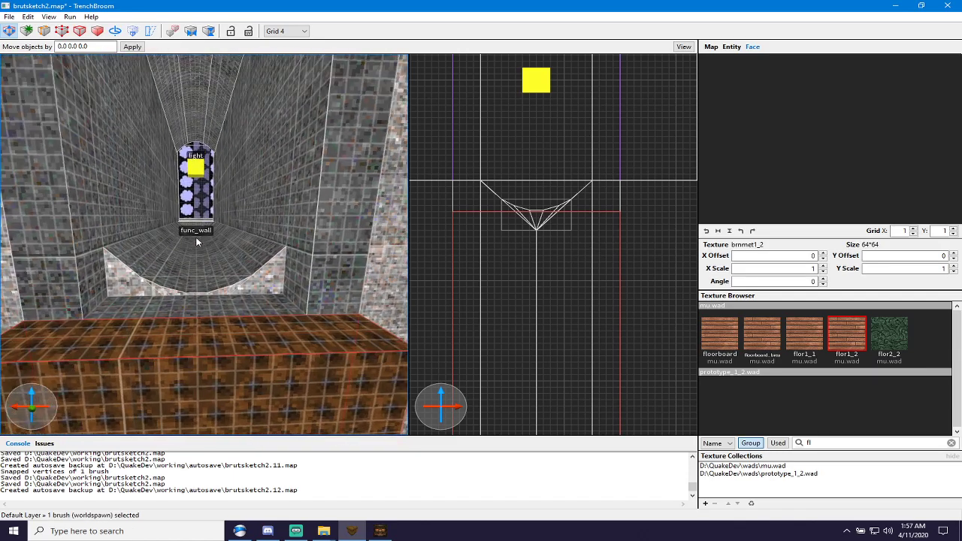
scroll(196, 237, down, 5)
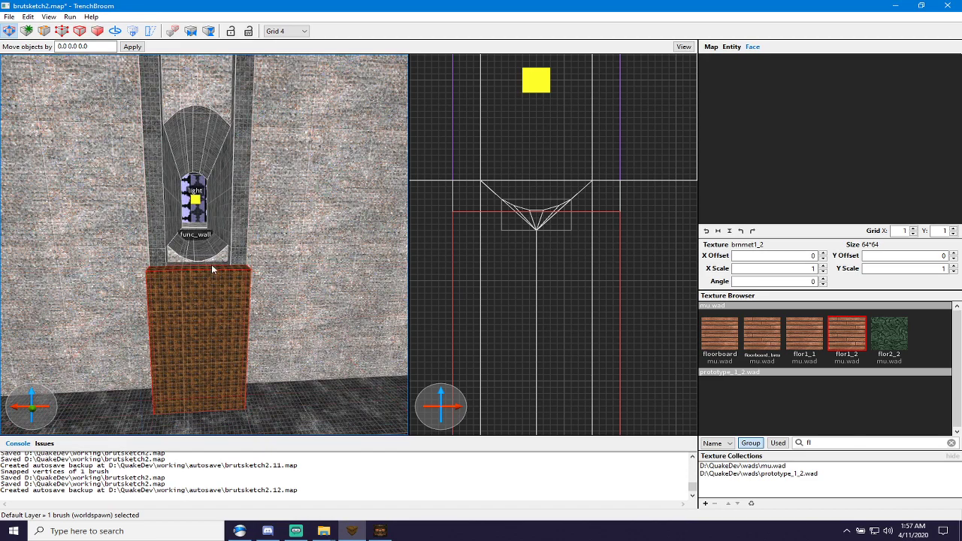
Delete the metal block and the concrete base block beneath the tunnel opening.
key(alt+Tab)
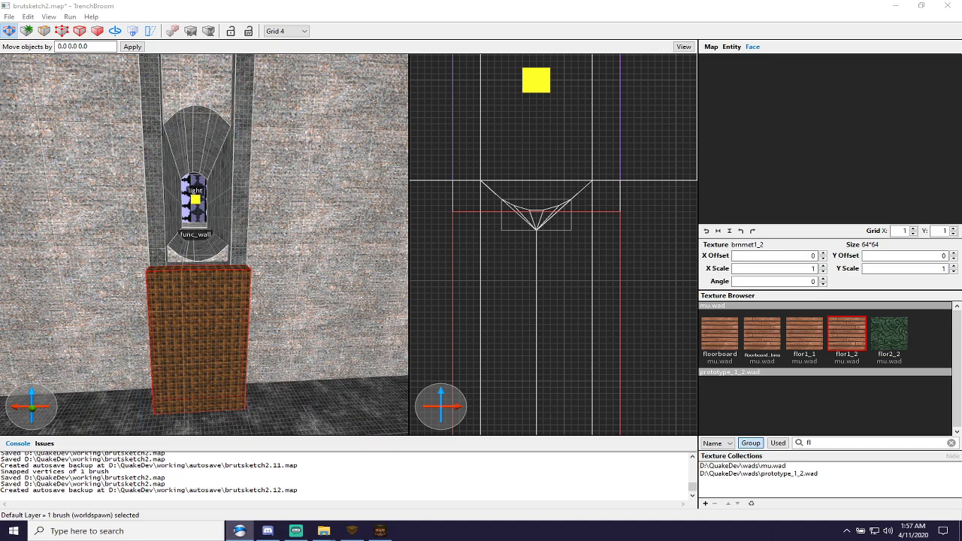
click(304, 89)
scroll(236, 189, down, 8)
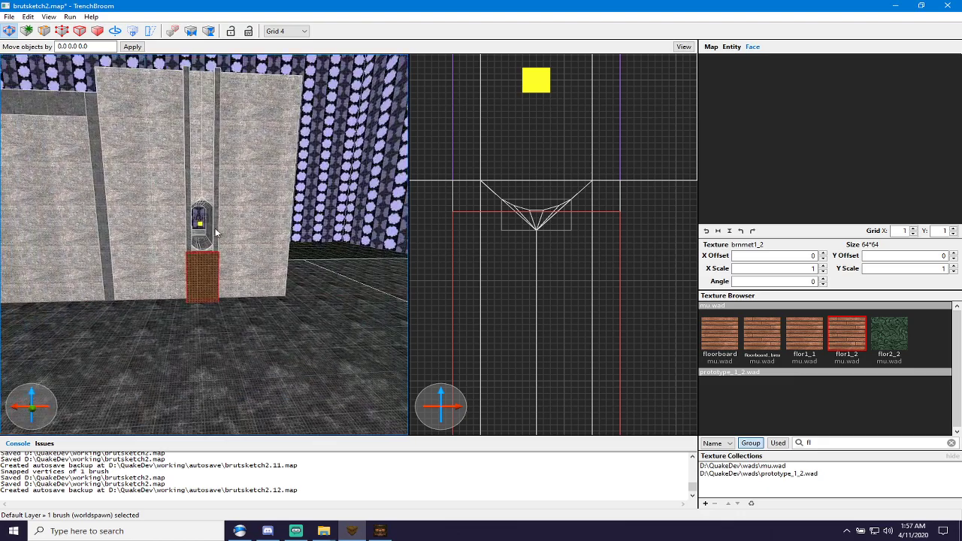
right_drag(211, 244, 212, 253)
scroll(211, 254, up, 2)
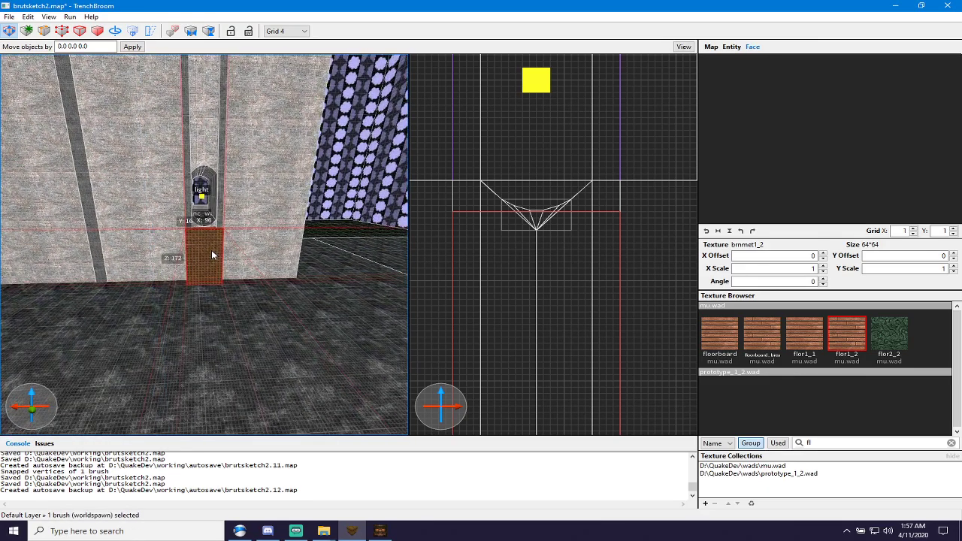
key(Escape)
scroll(211, 255, up, 6)
scroll(211, 251, up, 4)
click(211, 251)
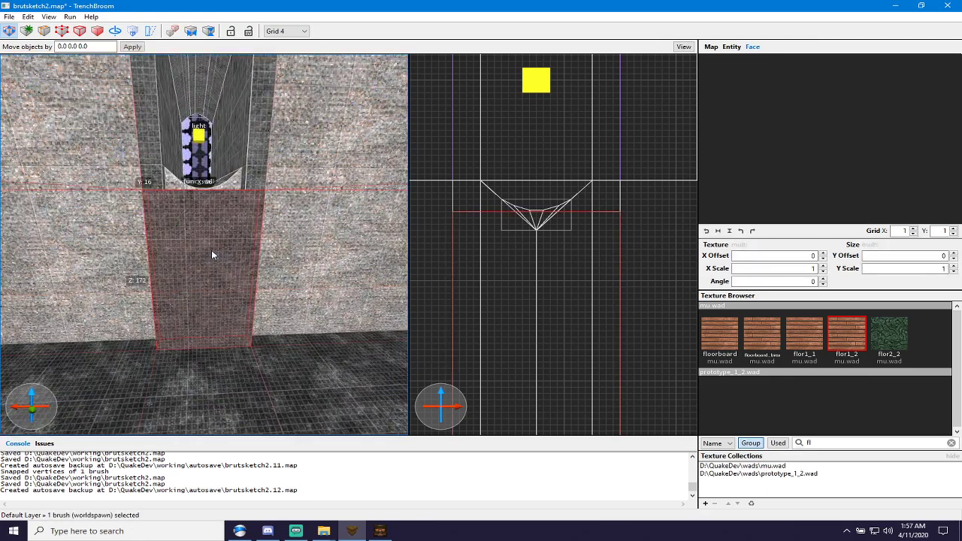
key(Delete)
Extend both concrete side pillars of the tunnel opening down to the floor.
click(152, 168)
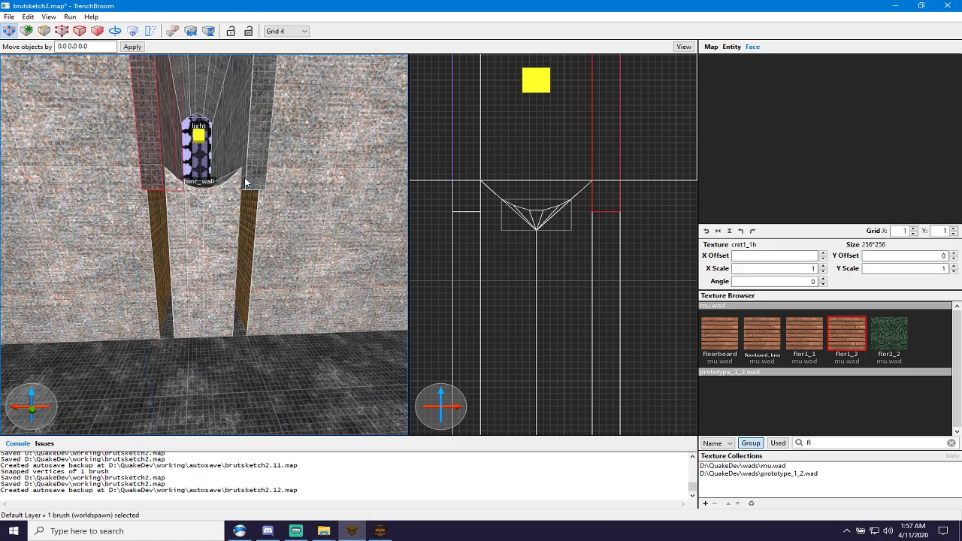
ctrl+click(247, 188)
mouse_move(245, 199)
mouse_down()
mouse_move(225, 289)
mouse_move(228, 350)
mouse_move(223, 339)
mouse_up()
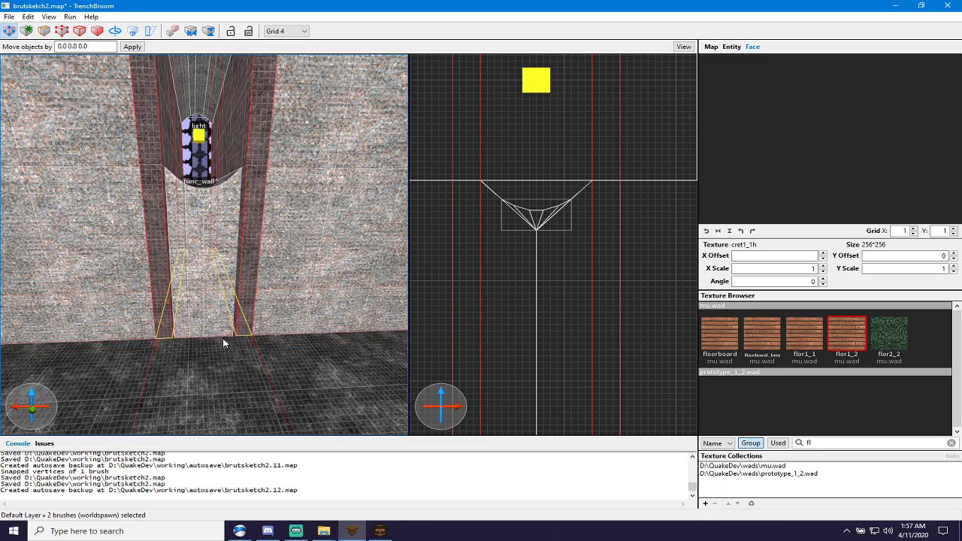
key(w)
right_drag(223, 342, 137, 300)
key(d)
shift+drag(97, 285, 118, 329)
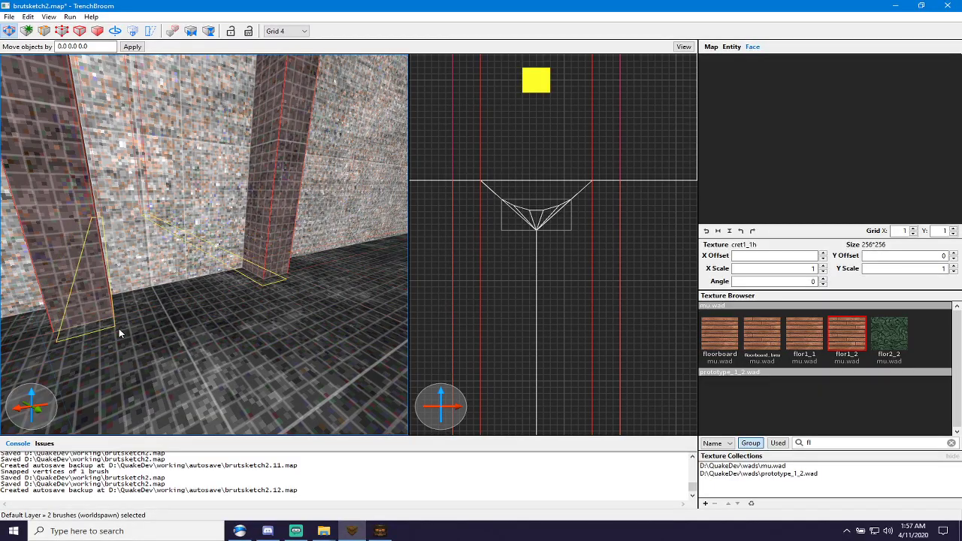
Inspect the extended pillars at floor level, and check the tunnel opening from the curved side of the wall.
key(s)
mouse_move(150, 326)
right_down()
mouse_move(126, 284)
mouse_move(136, 303)
mouse_move(183, 319)
mouse_move(289, 320)
mouse_move(303, 301)
mouse_move(316, 312)
mouse_move(300, 296)
mouse_move(309, 298)
right_up()
key(w)
key(s)
key(w)
key(Escape)
key(w)
mouse_move(258, 327)
right_down()
mouse_move(263, 344)
mouse_move(89, 341)
mouse_move(248, 361)
mouse_move(251, 334)
mouse_move(54, 332)
mouse_move(69, 343)
mouse_move(264, 331)
mouse_move(251, 350)
right_up()
key(w)
key(s)
key(w)
key(w)
key(w)
key(s)
key(w)
key(s)
key(w)
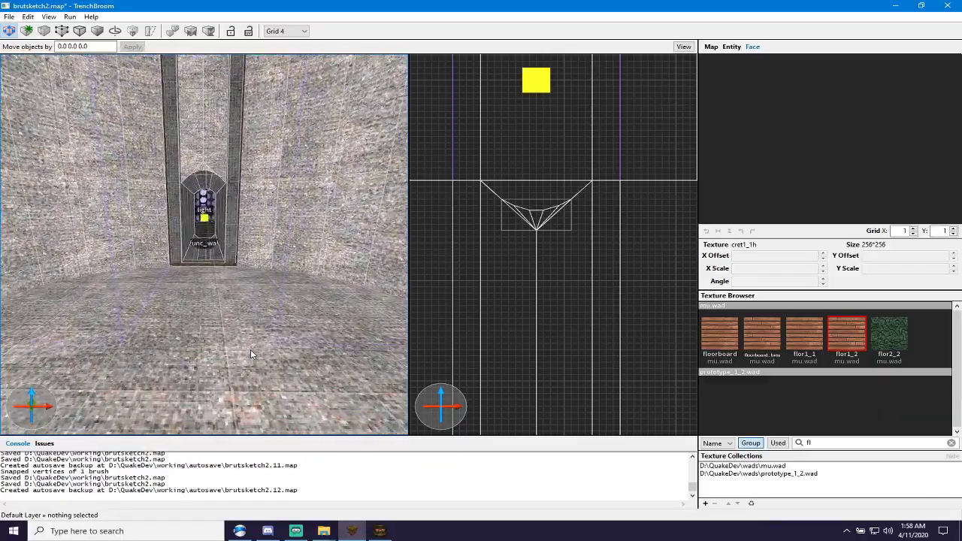
key(s)
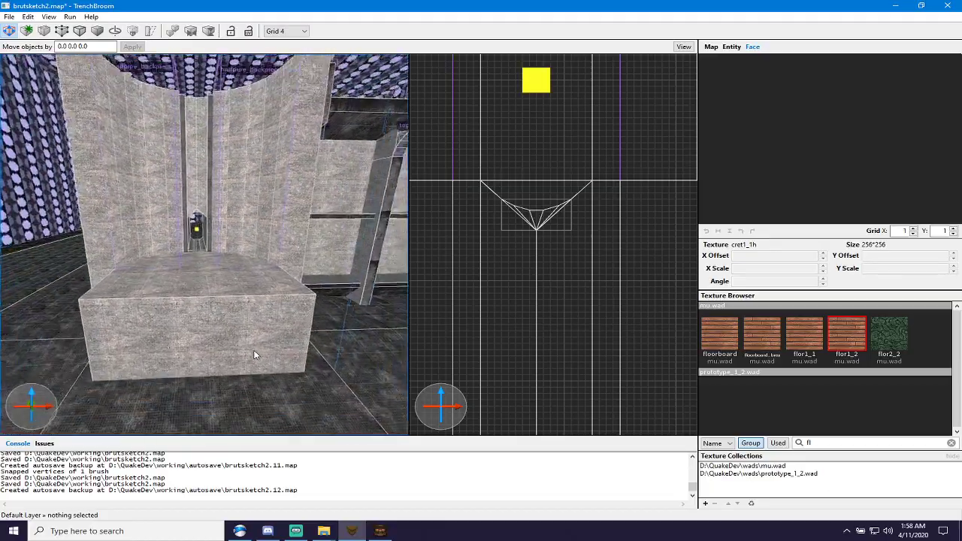
key(w)
Look over the back of the concrete wall and the neighbouring roofed bay with its shelves and columns.
right_drag(254, 352, 261, 284)
key(s)
key(s)
key(a)
key(d)
key(s)
key(a)
key(d)
key(w)
key(s)
key(a)
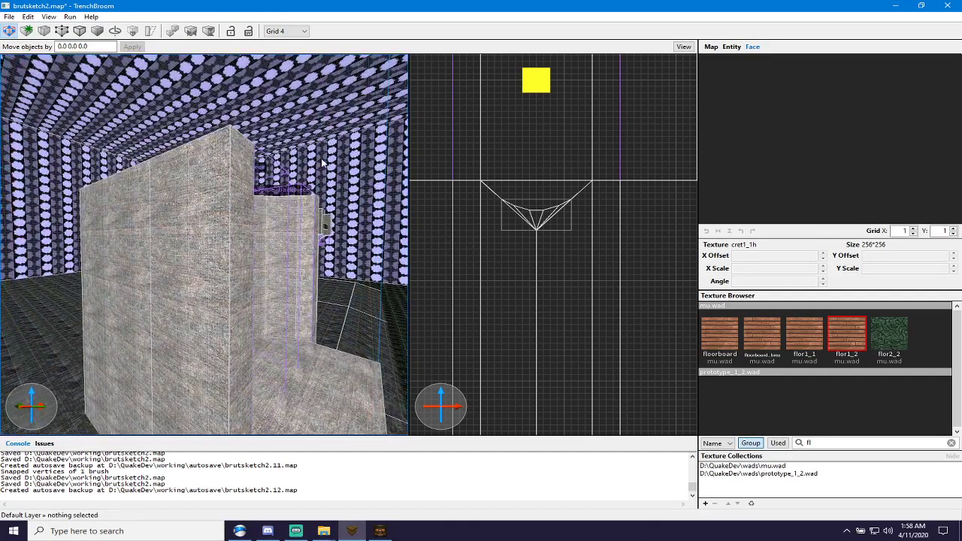
key(d)
mouse_move(309, 188)
right_down()
mouse_move(240, 212)
mouse_move(208, 210)
mouse_move(200, 184)
mouse_move(212, 152)
mouse_move(223, 200)
mouse_move(187, 203)
mouse_move(207, 199)
mouse_move(229, 212)
mouse_move(193, 168)
right_up()
key(s)
click(208, 208)
key(w)
key(d)
key(s)
key(a)
key(s)
key(w)
key(d)
Duplicate the roofed bay's corner column with its top block and top_curve group, and place the copy midway along the bay.
click(161, 142)
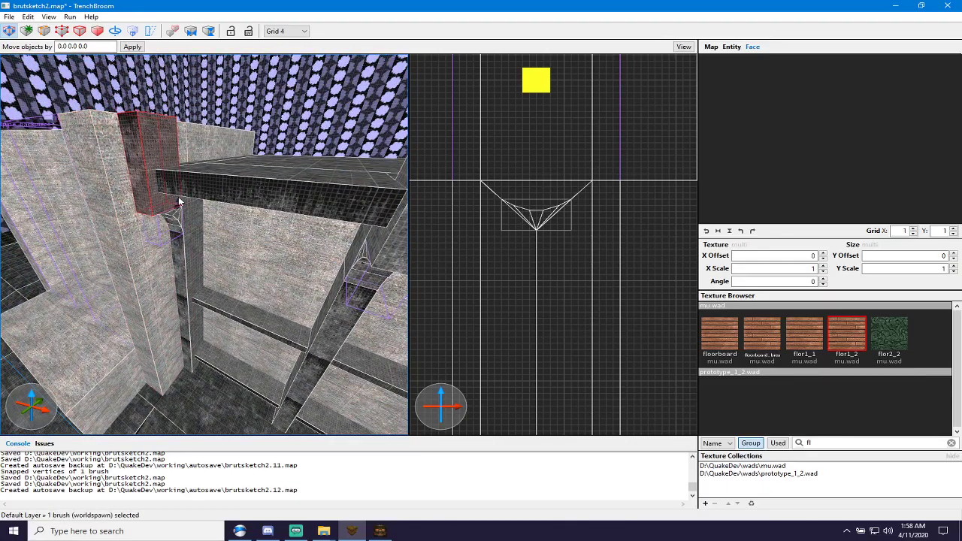
ctrl+click(179, 218)
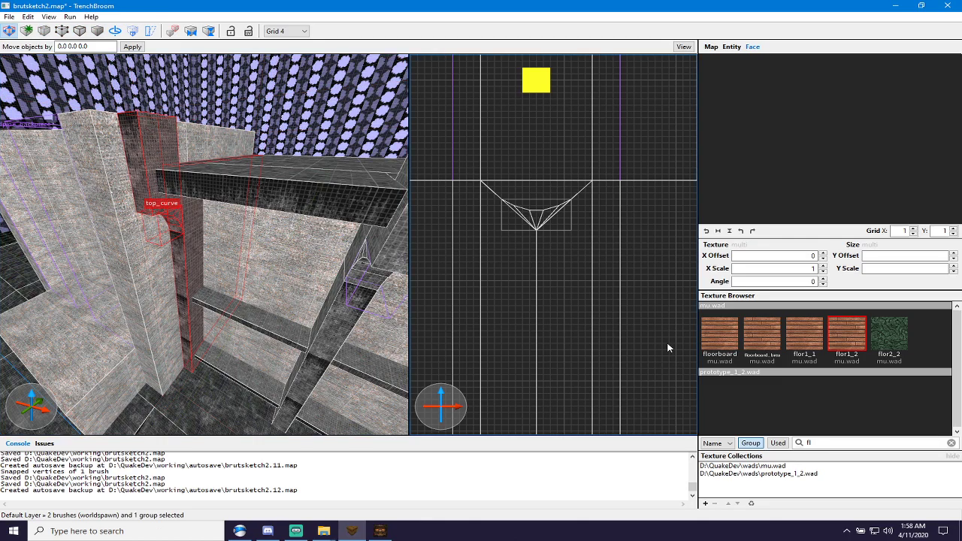
key(a)
mouse_move(202, 314)
right_down()
mouse_move(265, 322)
mouse_move(207, 315)
right_up()
key(s)
key(d)
key(w)
key(Escape)
key(a)
key(d)
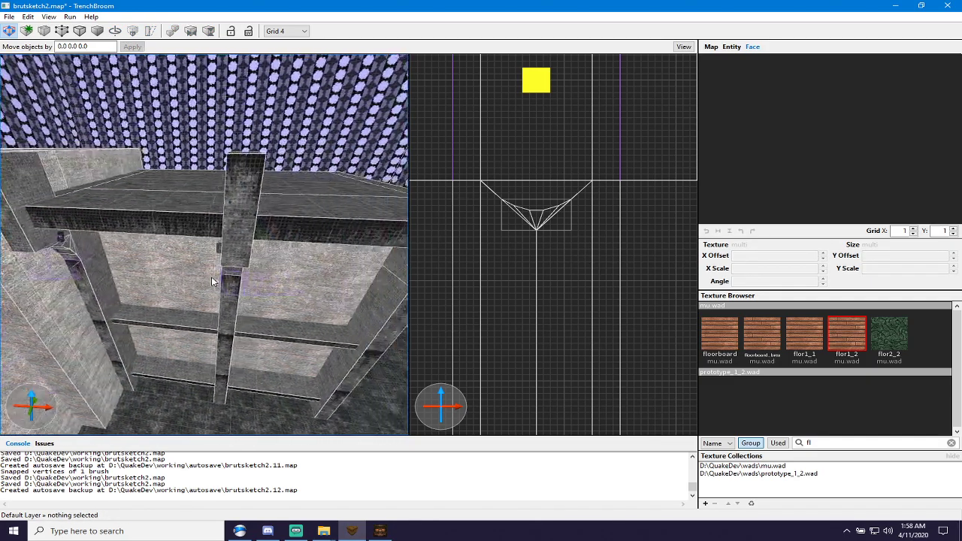
Go from the roofed bay through the vaulted tunnel and look over the tall framed opening on the curved side of the wall.
right_drag(211, 277, 229, 255)
key(a)
key(w)
key(a)
key(w)
key(w)
drag(229, 256, 232, 251)
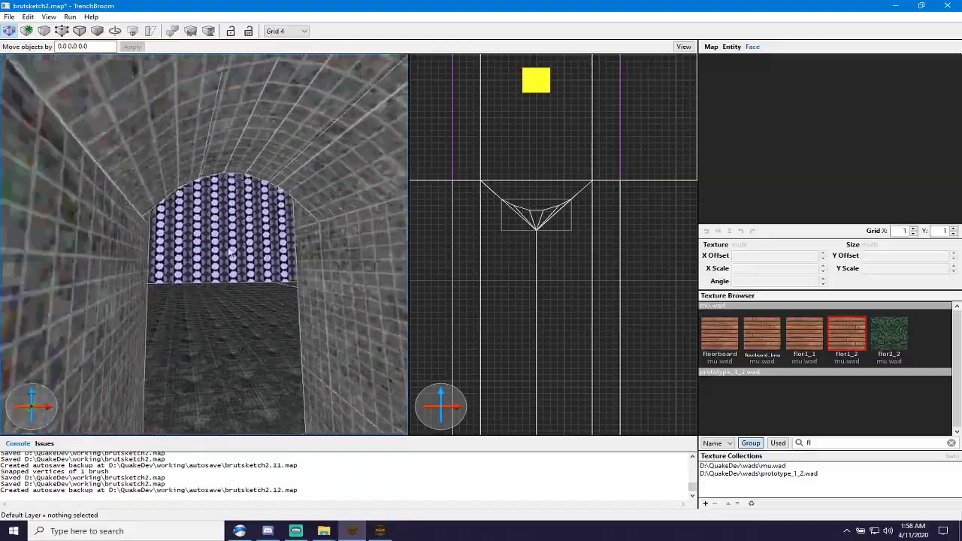
key(a)
mouse_move(233, 251)
right_down()
mouse_move(365, 270)
mouse_move(392, 256)
mouse_move(191, 252)
mouse_move(200, 225)
mouse_move(191, 240)
mouse_move(204, 260)
mouse_move(213, 193)
mouse_move(223, 262)
mouse_move(222, 280)
mouse_move(213, 280)
mouse_move(205, 229)
right_up()
key(w)
key(w)
key(s)
key(w)
key(w)
key(s)
key(w)
Filter the textures by "met" and try drkmet1_1 on both whole side pillars of the tunnel opening.
click(205, 228)
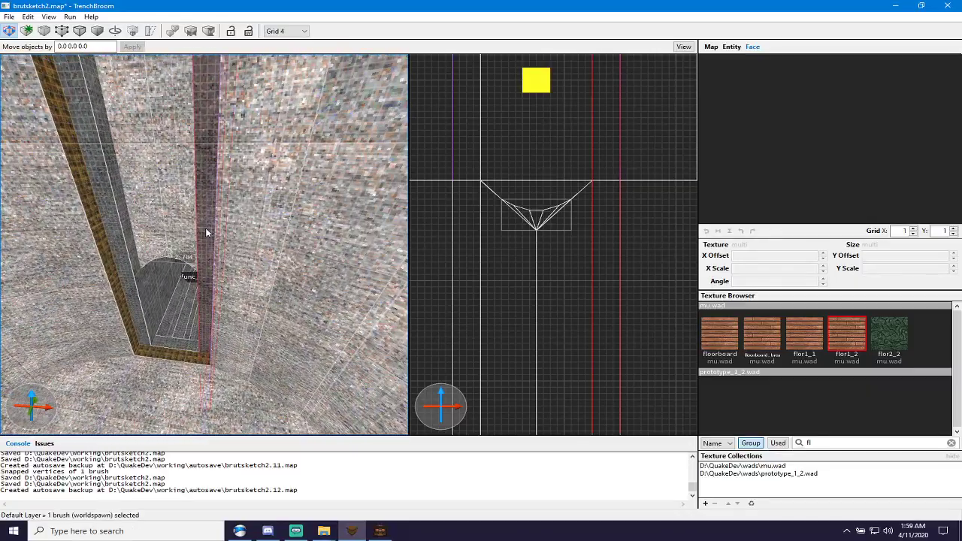
ctrl+click(127, 230)
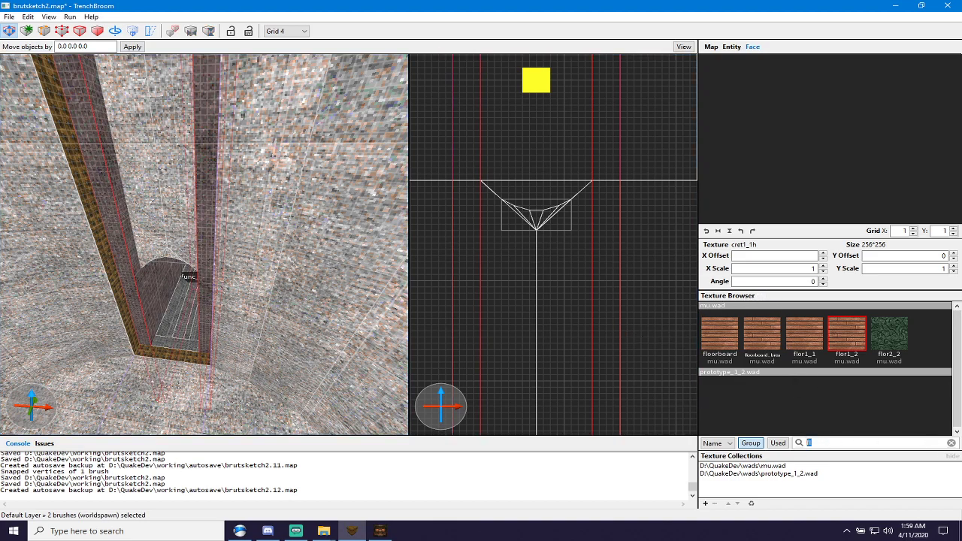
text(met)
click(718, 389)
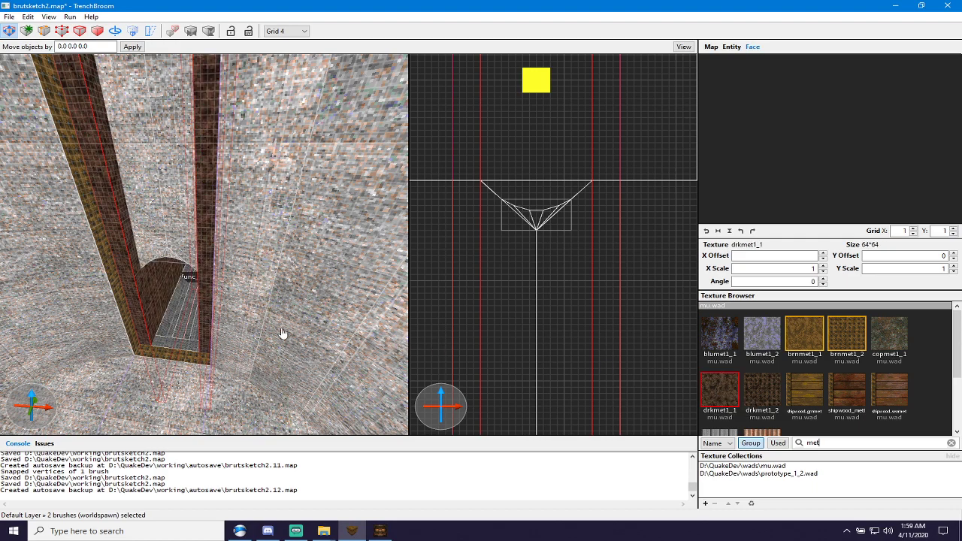
Apply the drkmet1_1 texture to only the front faces of the two side pillars.
shift+click(202, 275)
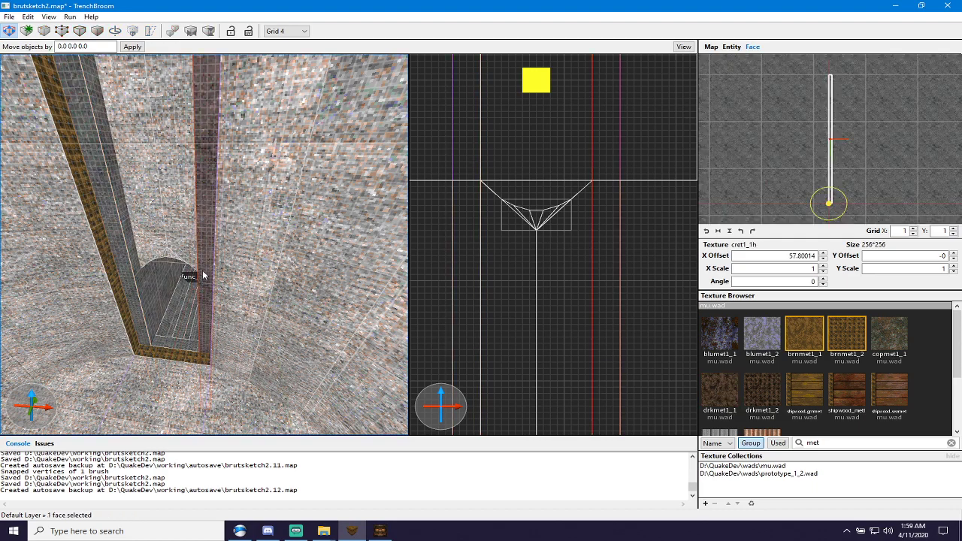
ctrl+shift+click(137, 280)
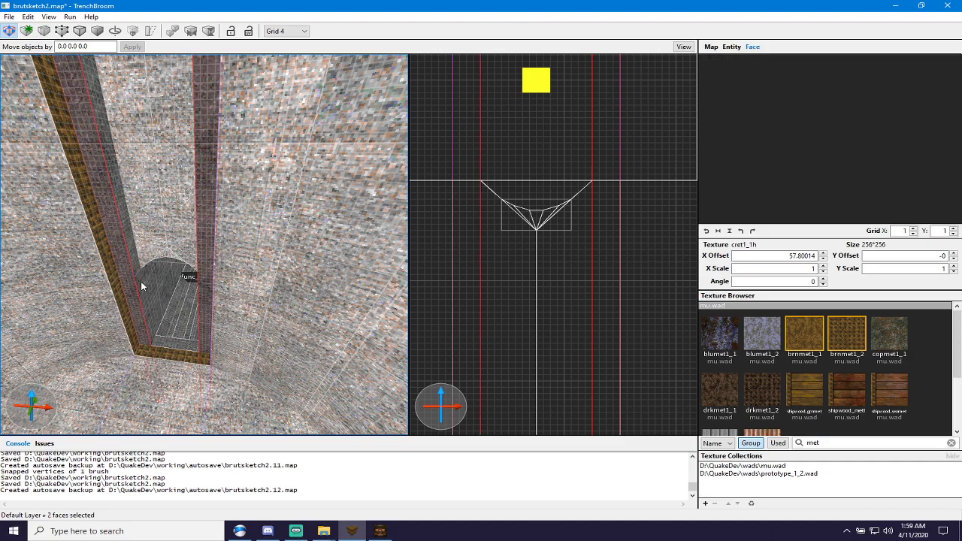
scroll(141, 281, up, 5)
mouse_move(141, 282)
right_down()
mouse_move(143, 293)
mouse_move(153, 270)
right_up()
scroll(153, 269, down, 5)
scroll(152, 274, up, 5)
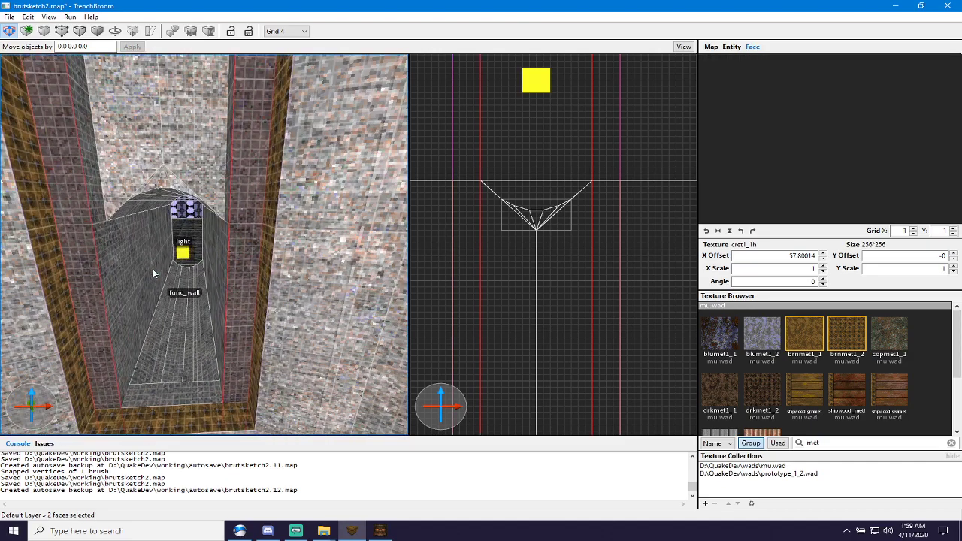
scroll(152, 273, down, 5)
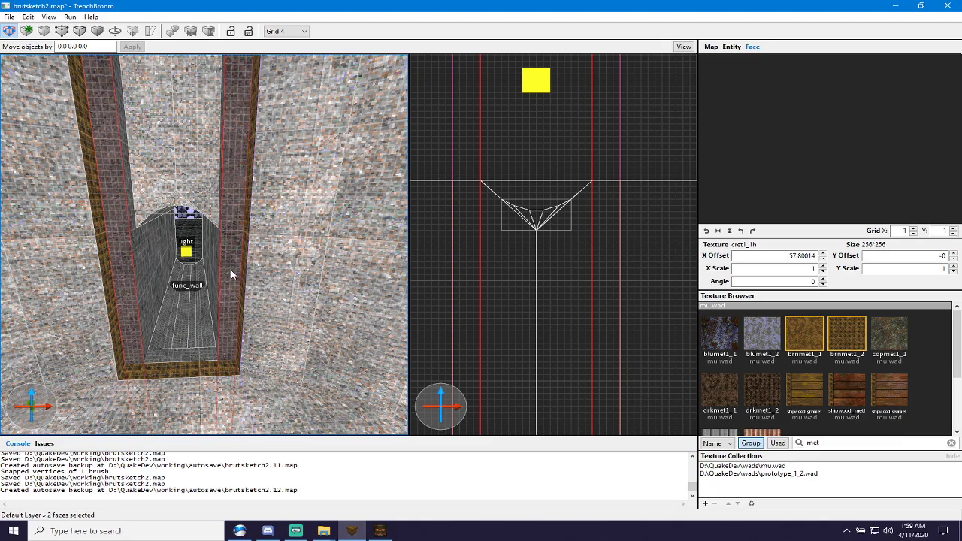
click(717, 394)
key(Escape)
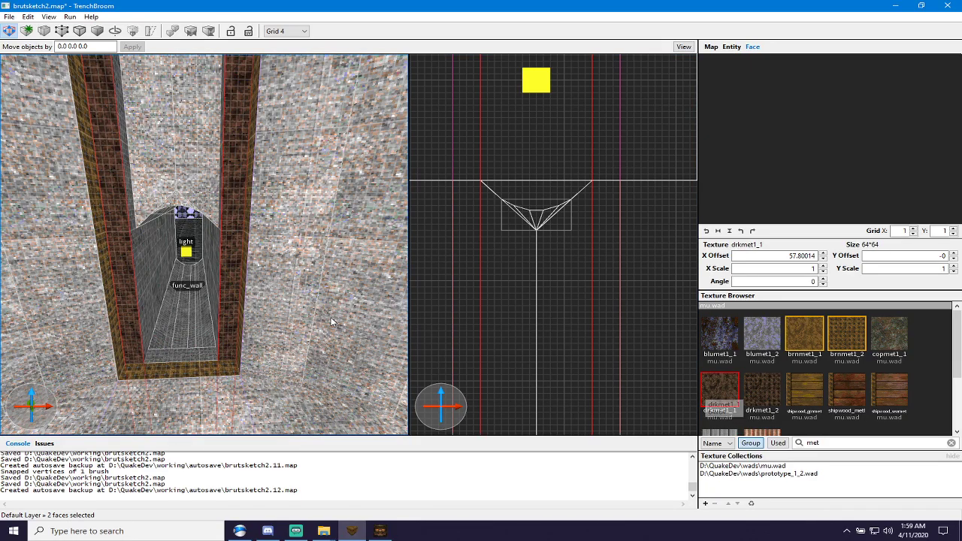
Try the textures brnmet1_1, copmet1_1, blumet1_1 and blumet1_2 on the front faces of both side pillars.
scroll(259, 326, up, 5)
right_drag(259, 326, 238, 309)
scroll(282, 317, down, 5)
shift+click(228, 301)
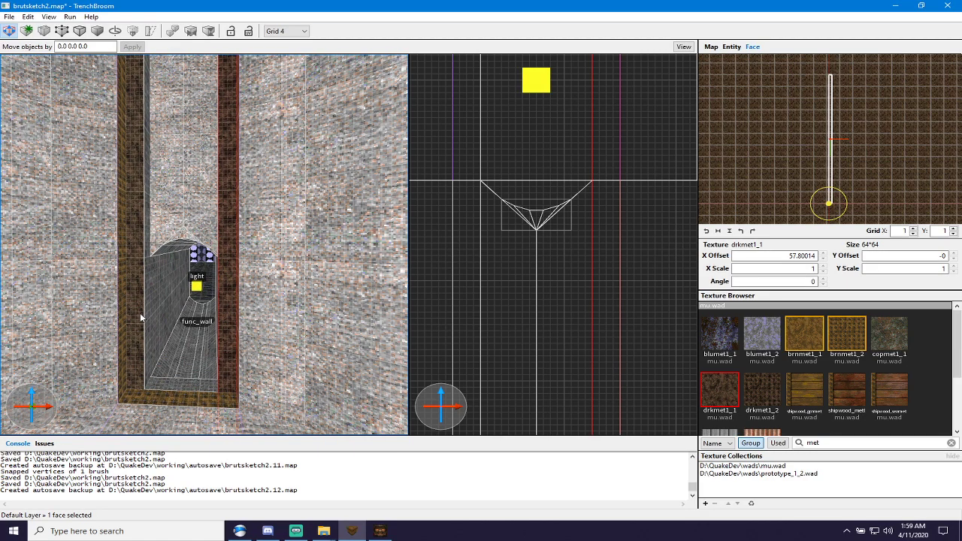
ctrl+shift+click(139, 312)
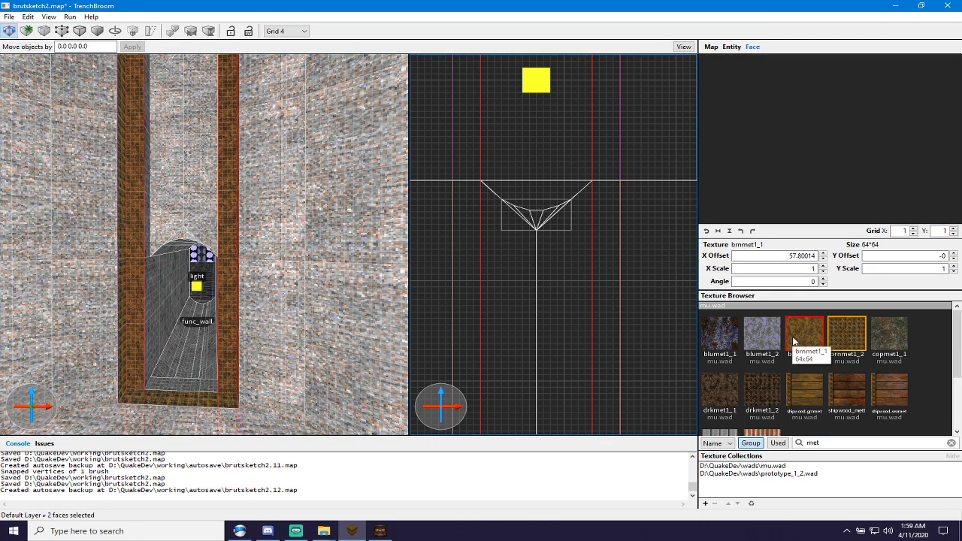
click(894, 338)
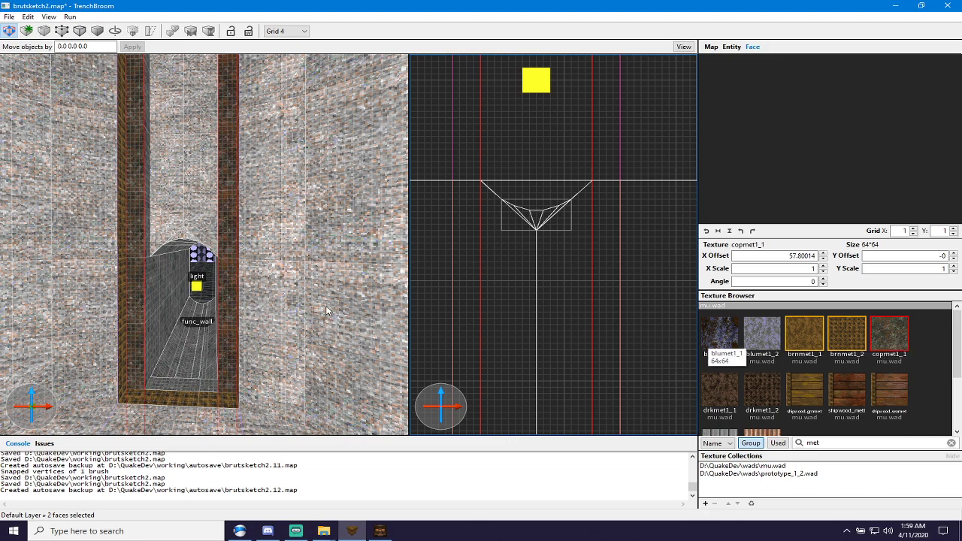
click(719, 337)
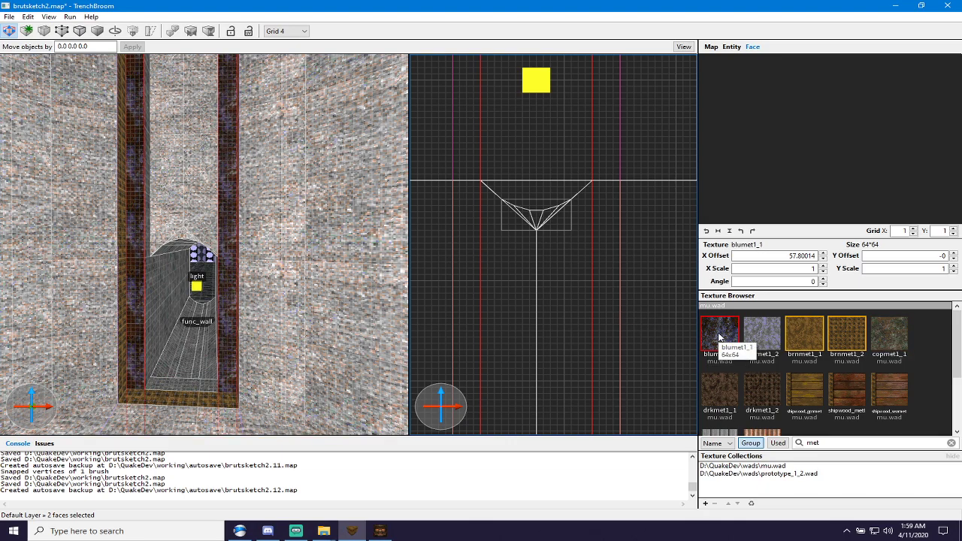
click(751, 342)
key(Escape)
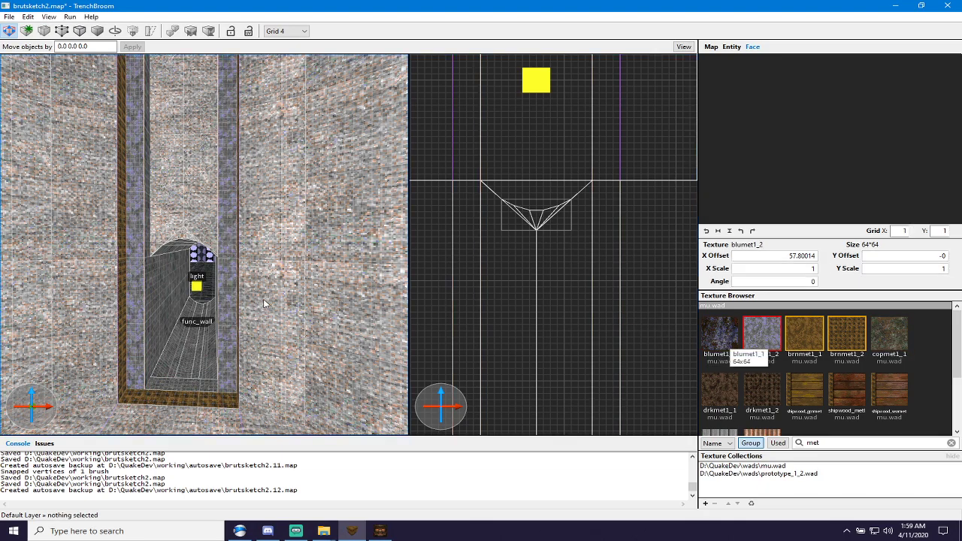
Texture the front faces of both side pillars with brnmet1_1 and check them looking up the opening.
shift+click(228, 308)
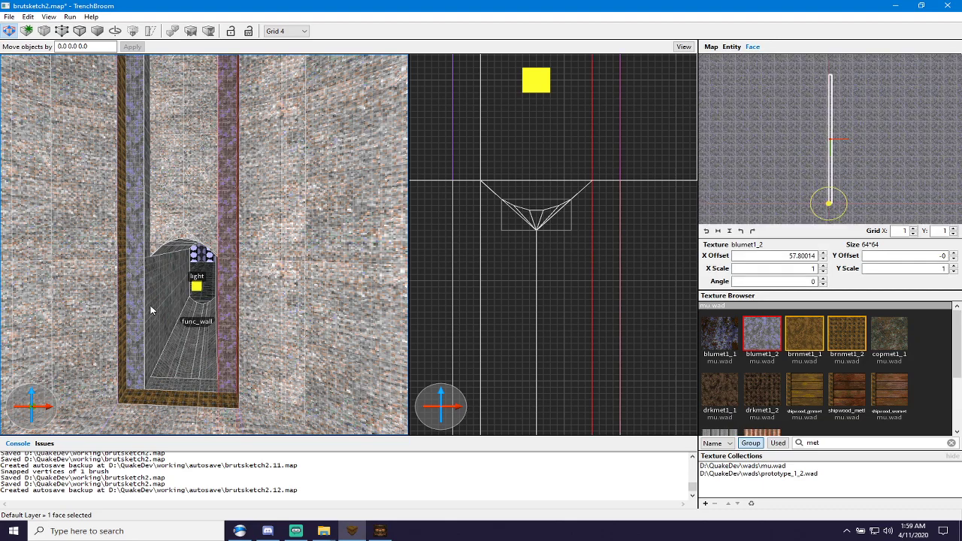
ctrl+shift+click(141, 302)
click(809, 333)
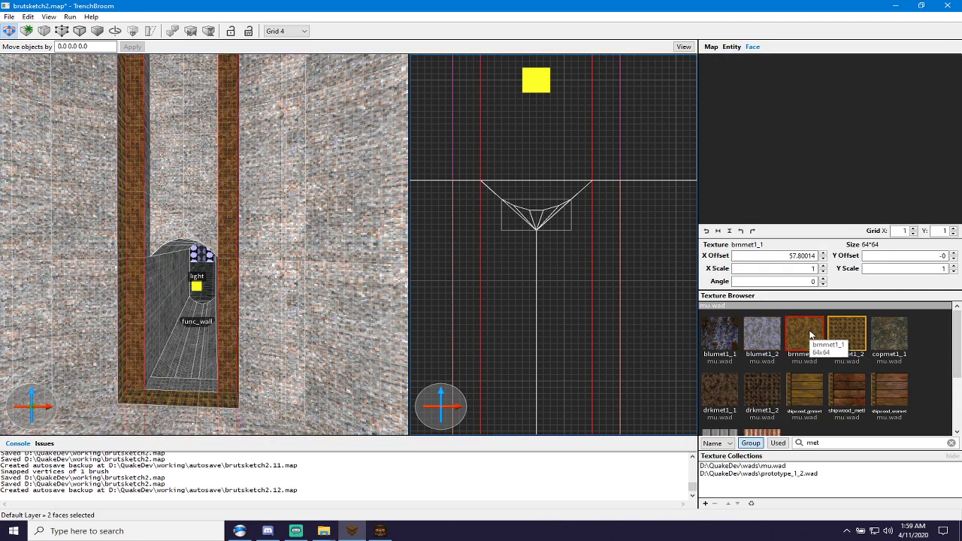
key(Escape)
right_drag(293, 281, 281, 241)
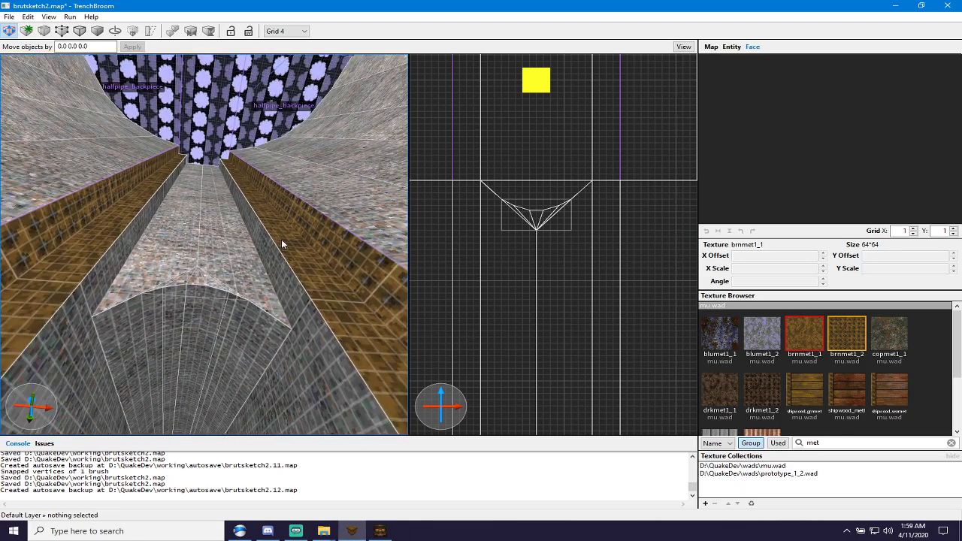
Replace the texture on the front faces of both side pillars with brnmet1_2.
click(844, 335)
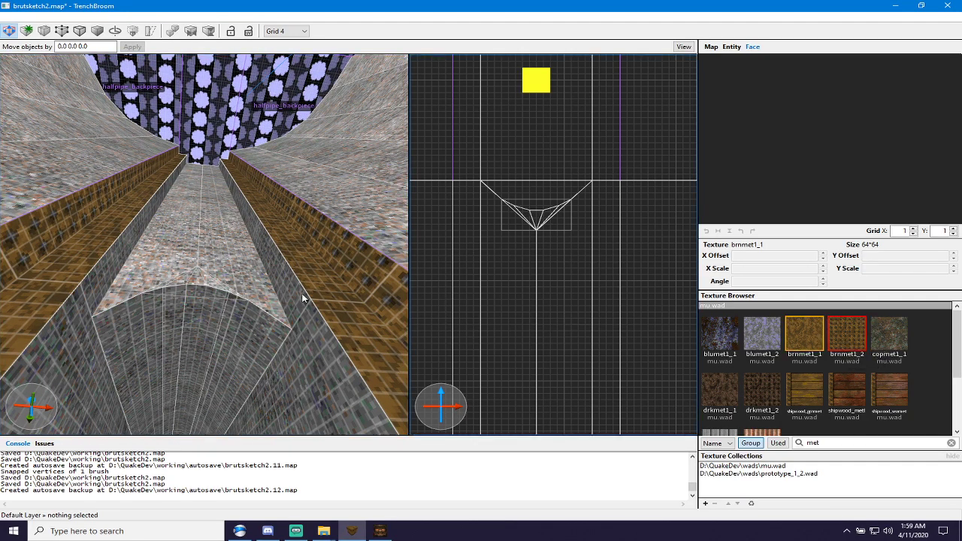
right_drag(179, 255, 168, 299)
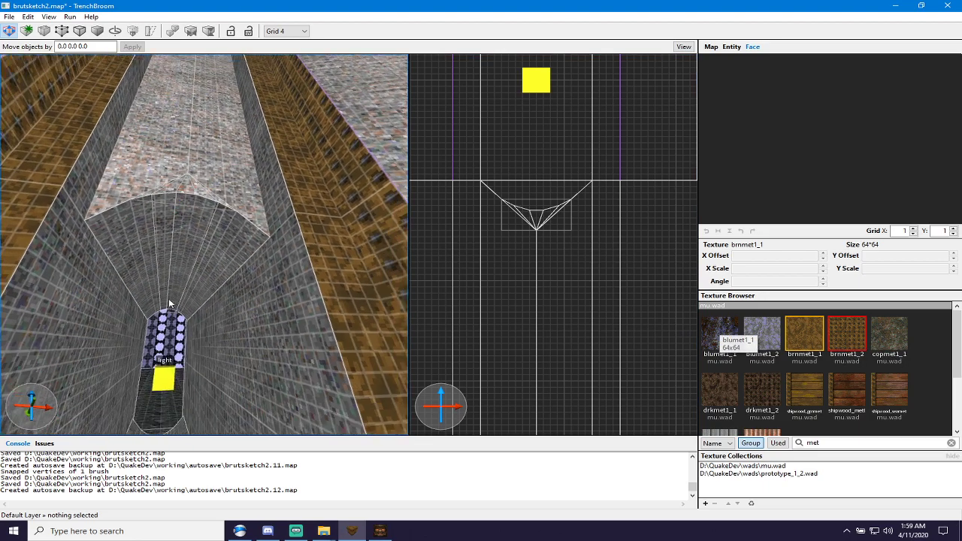
scroll(168, 298, down, 5)
shift+click(143, 286)
shift+click(287, 301)
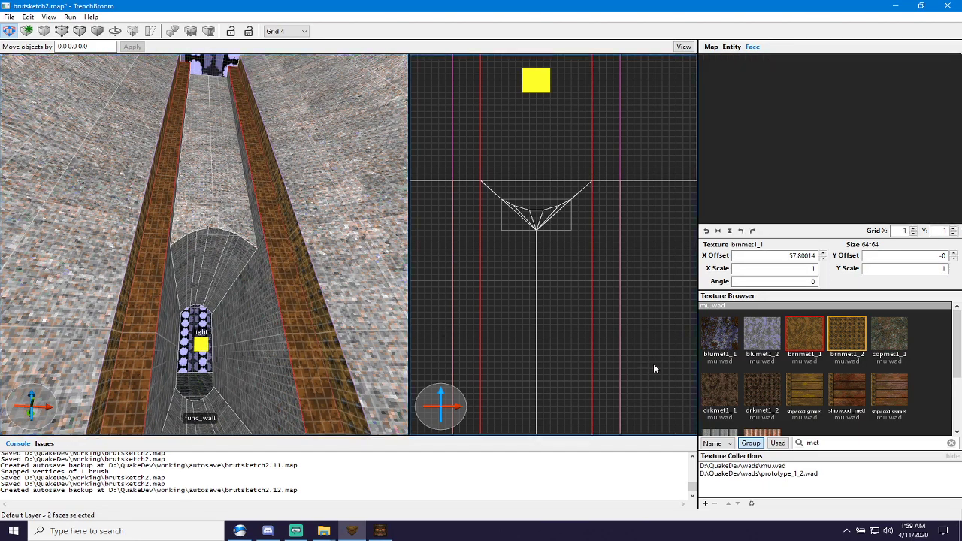
click(834, 335)
key(Escape)
right_drag(175, 279, 160, 313)
scroll(173, 259, up, 5)
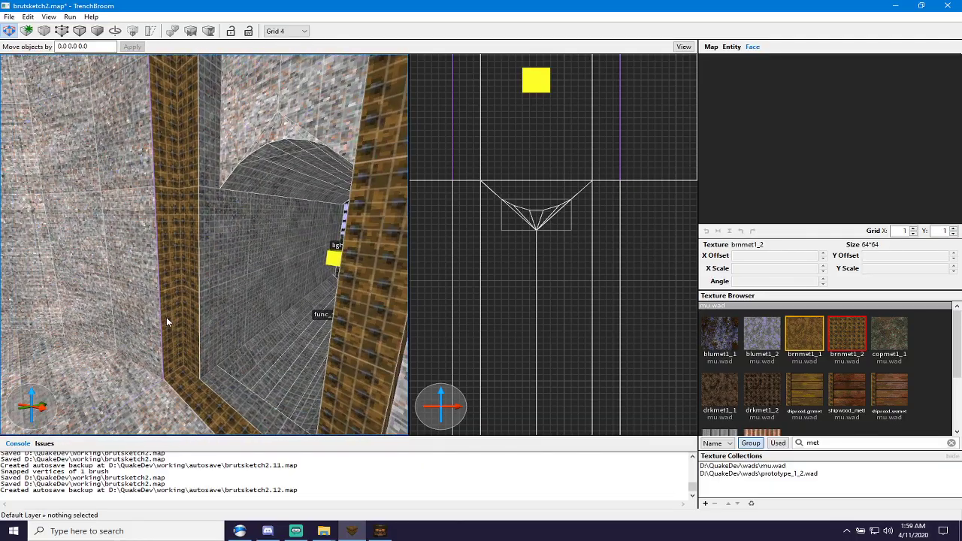
Try brnmet1_1 on the outer side faces of both pillars and the front face of the opening's sill.
shift+click(167, 320)
shift+click(202, 397)
scroll(233, 365, down, 5)
right_drag(248, 364, 313, 350)
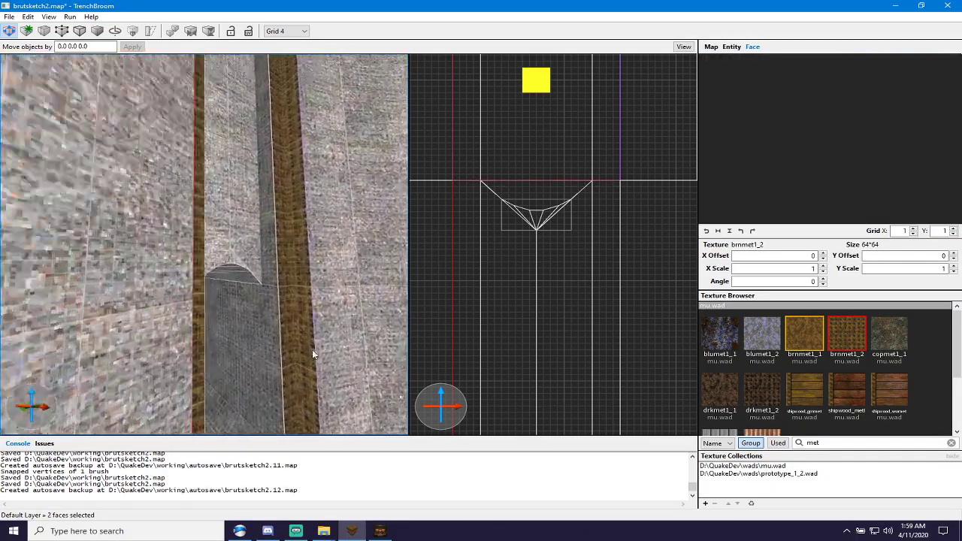
scroll(300, 353, down, 3)
shift+click(292, 355)
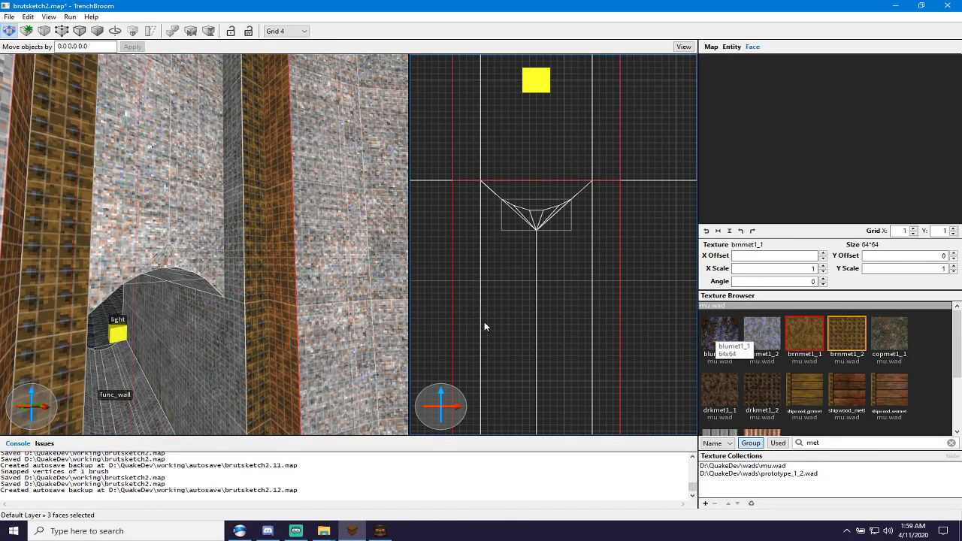
key(Escape)
Undo the last texture change on the outer pillar faces and the sill.
scroll(250, 310, down, 8)
right_drag(250, 310, 205, 298)
scroll(218, 341, up, 8)
scroll(221, 369, down, 8)
key(ctrl+z)
key(ctrl+z)
key(ctrl+z)
key(w)
key(a)
key(Escape)
Apply the talmet1_1 texture to the front faces of both side pillars and reset its alignment.
shift+click(144, 287)
ctrl+shift+click(327, 280)
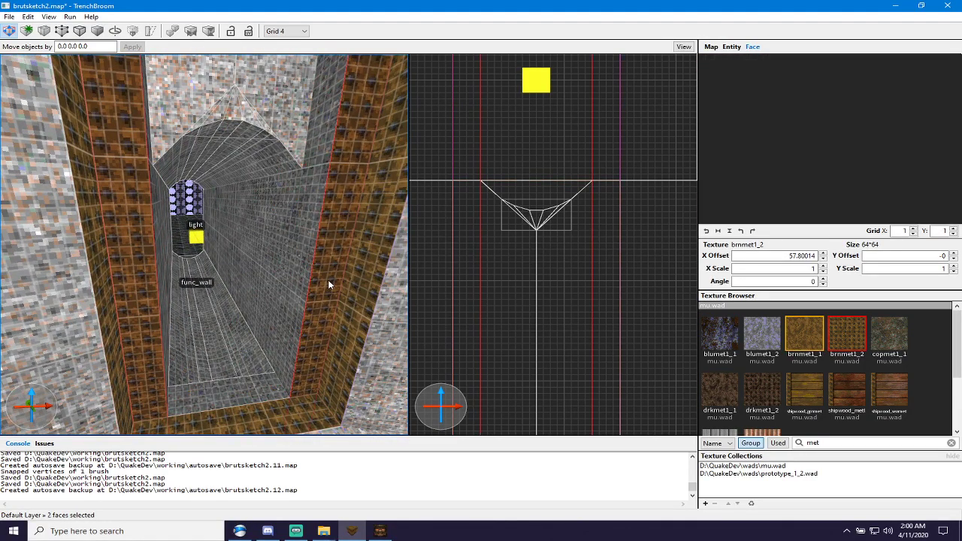
click(732, 432)
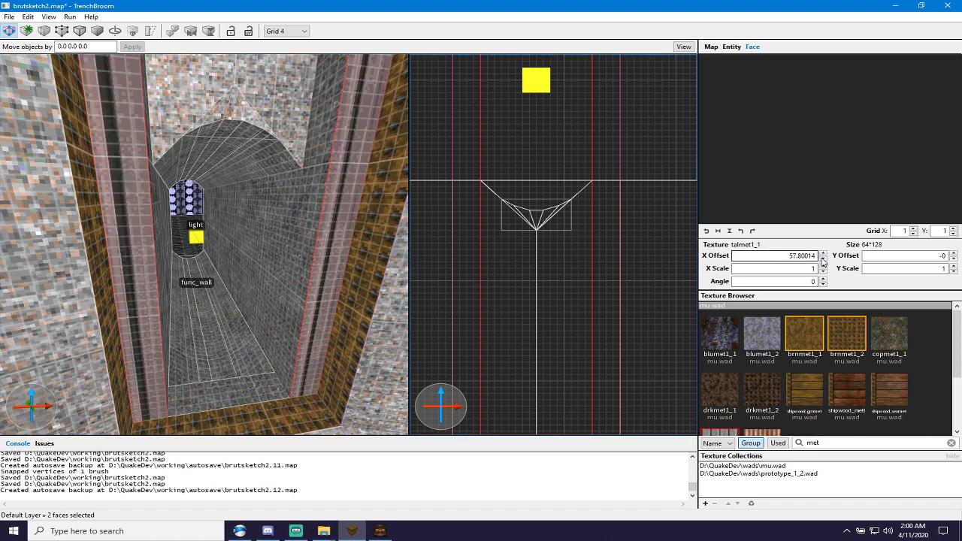
click(706, 231)
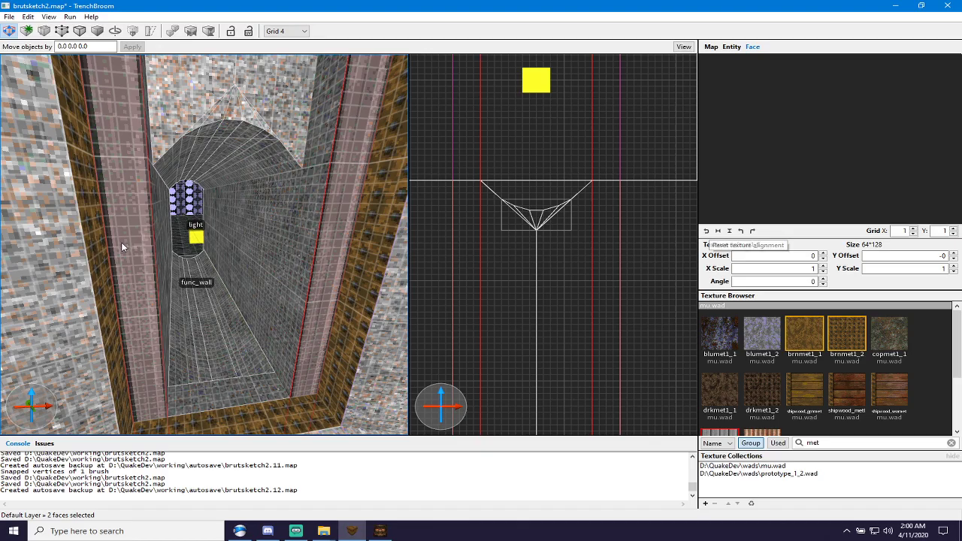
right_drag(180, 271, 170, 215)
key(s)
right_drag(252, 273, 236, 296)
key(Escape)
Apply talmet1_1 to the outer side faces of both pillars and reset the texture alignment.
key(d)
key(w)
click(189, 319)
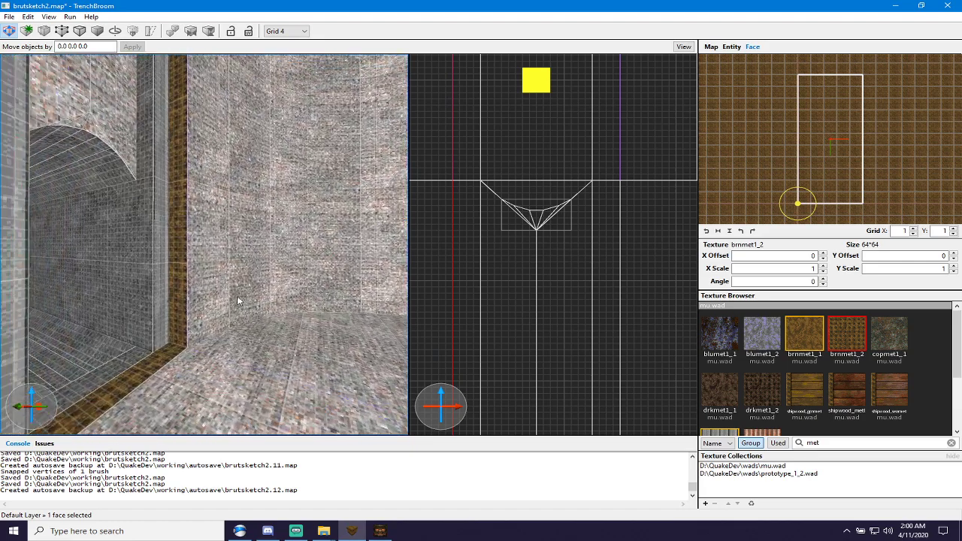
shift+click(184, 275)
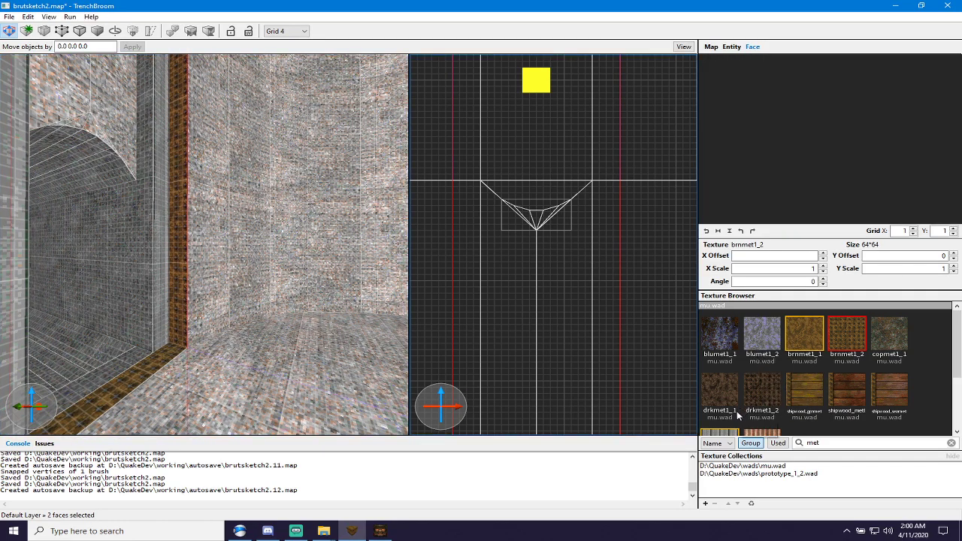
click(722, 433)
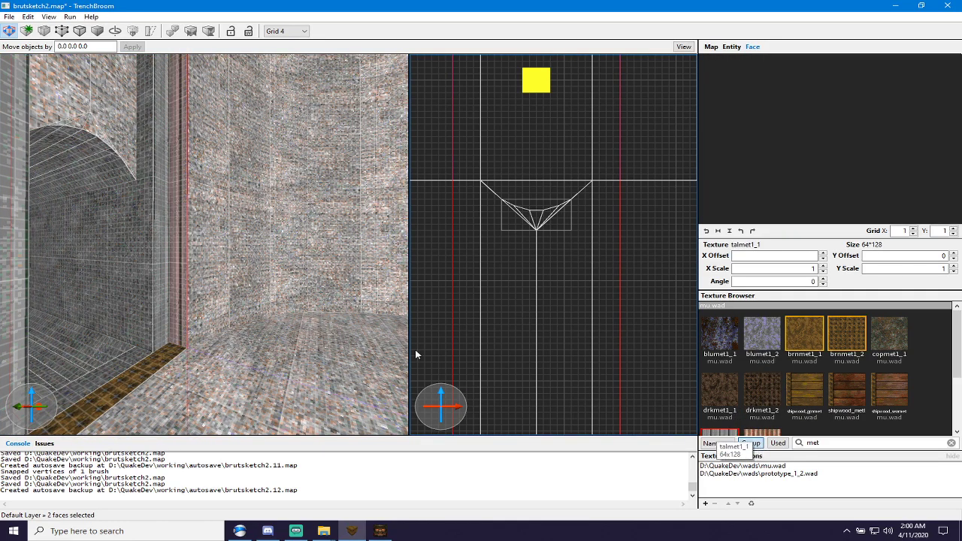
click(706, 234)
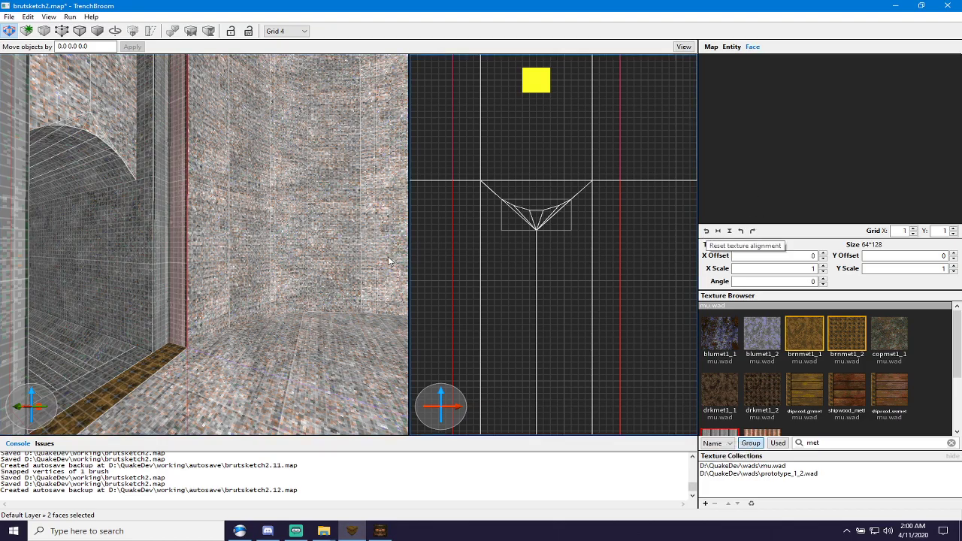
key(Escape)
Examine the retextured pillars from the curved side and browse the metal textures for other candidates.
right_drag(389, 261, 327, 258)
shift+click(333, 248)
key(s)
right_drag(315, 319, 228, 308)
key(Escape)
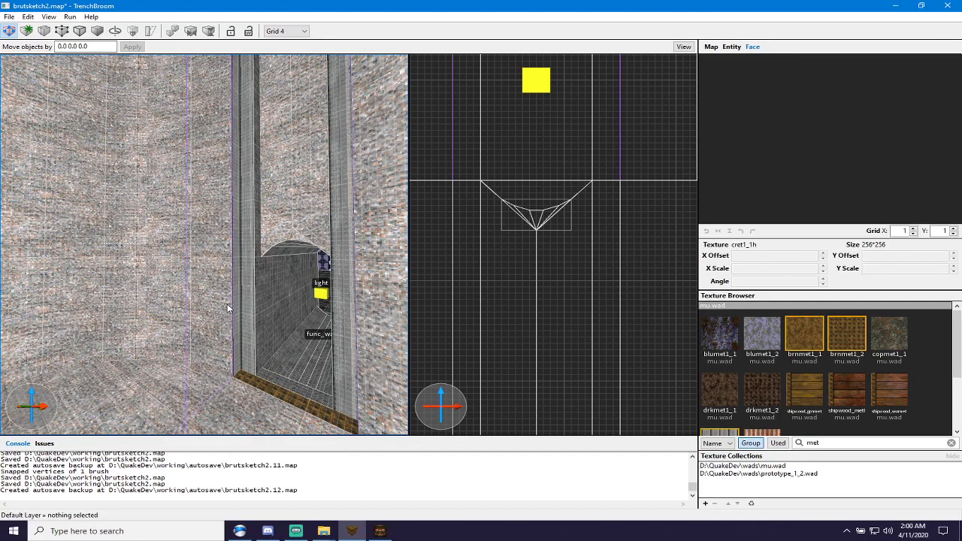
scroll(646, 370, down, 1)
scroll(721, 386, down, 2)
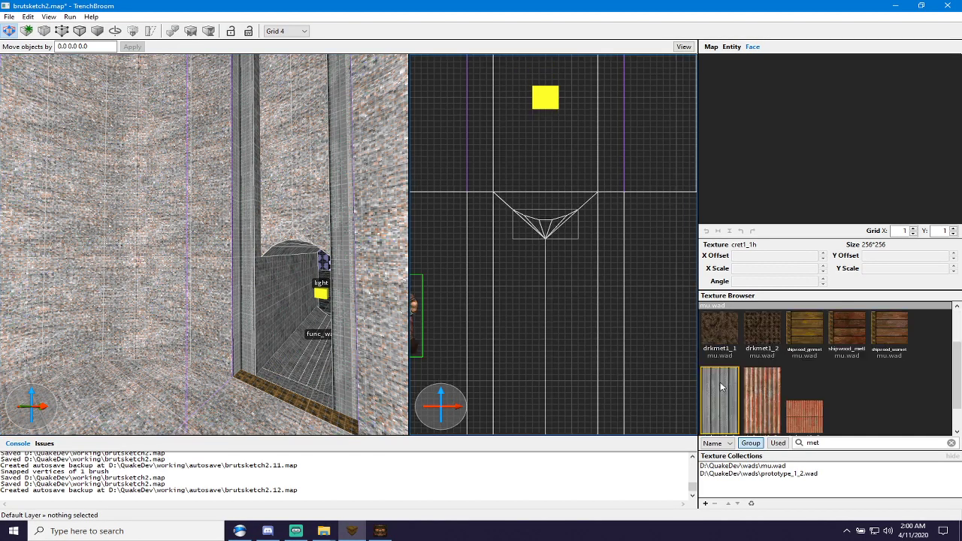
scroll(725, 387, up, 2)
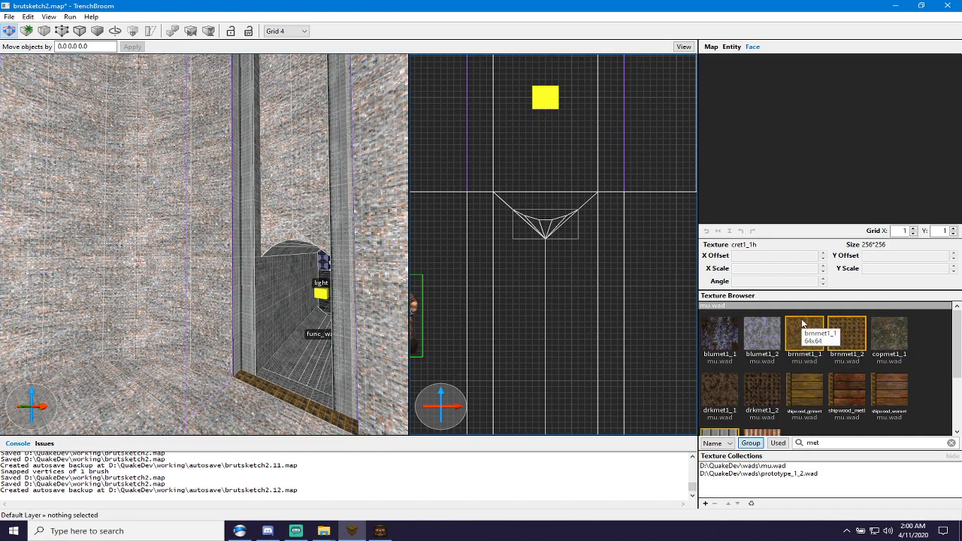
scroll(761, 369, down, 3)
scroll(759, 380, up, 3)
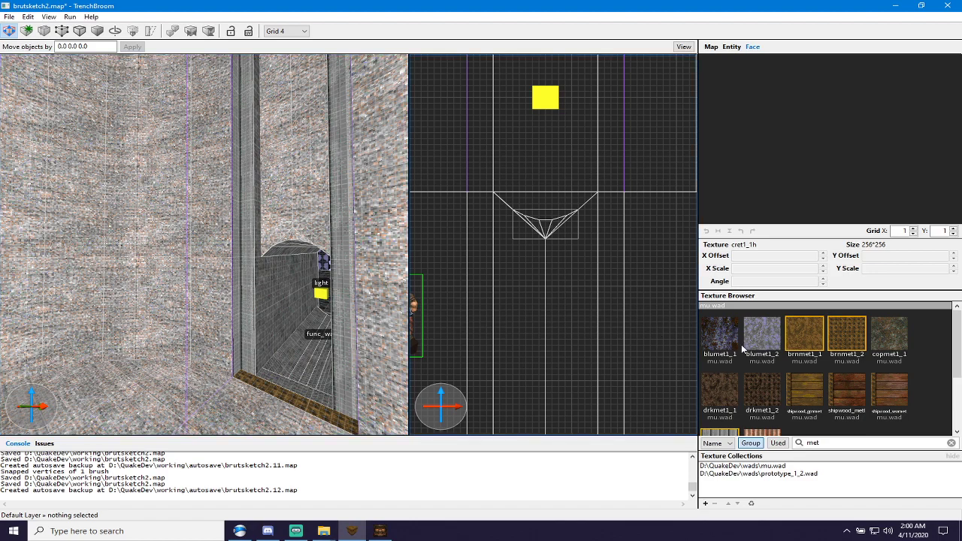
Apply the copmet1_1 texture to the recessed wall faces between the pillars above the tunnel opening, including the small arch faces.
click(282, 184)
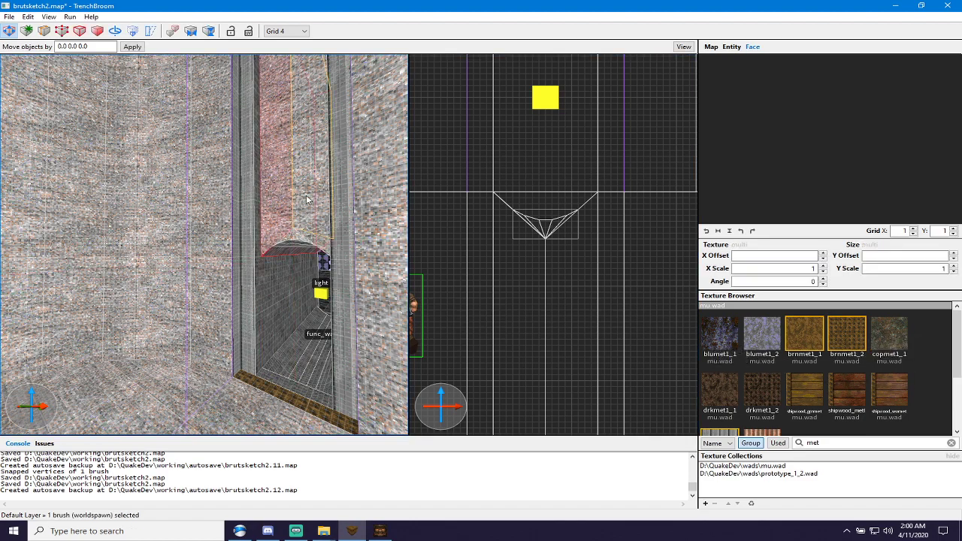
shift+click(306, 196)
ctrl+shift+click(286, 200)
key(w)
key(d)
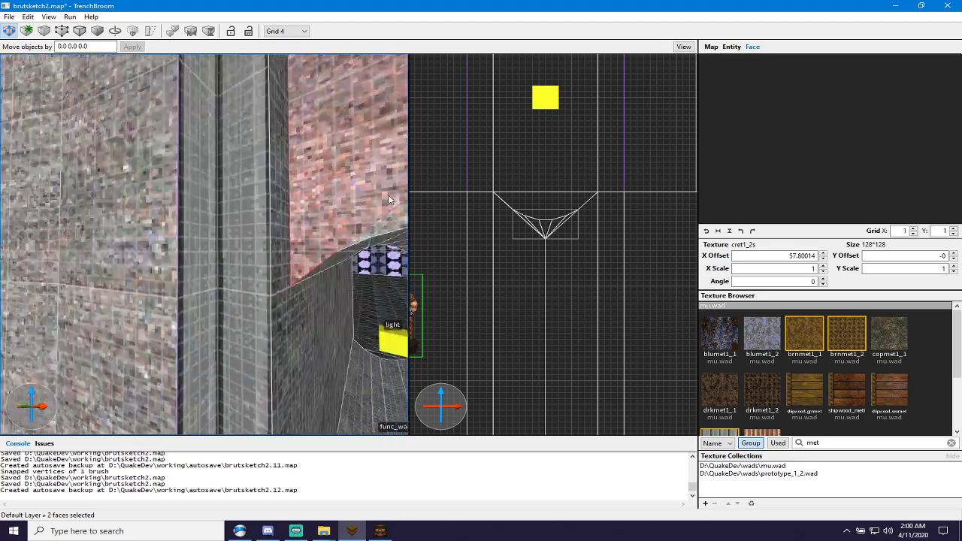
key(d)
right_drag(389, 200, 191, 196)
ctrl+shift+click(181, 186)
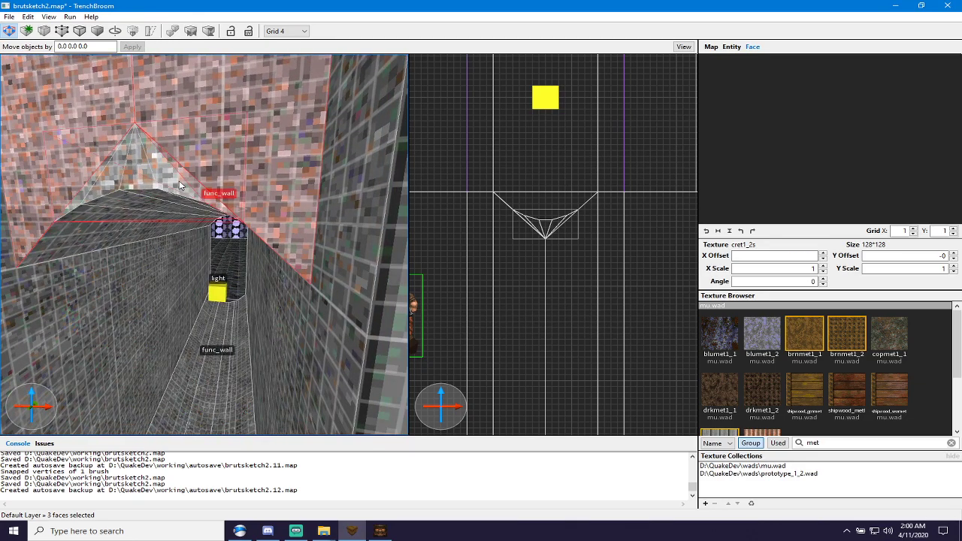
ctrl+shift+click(145, 176)
ctrl+shift+click(121, 167)
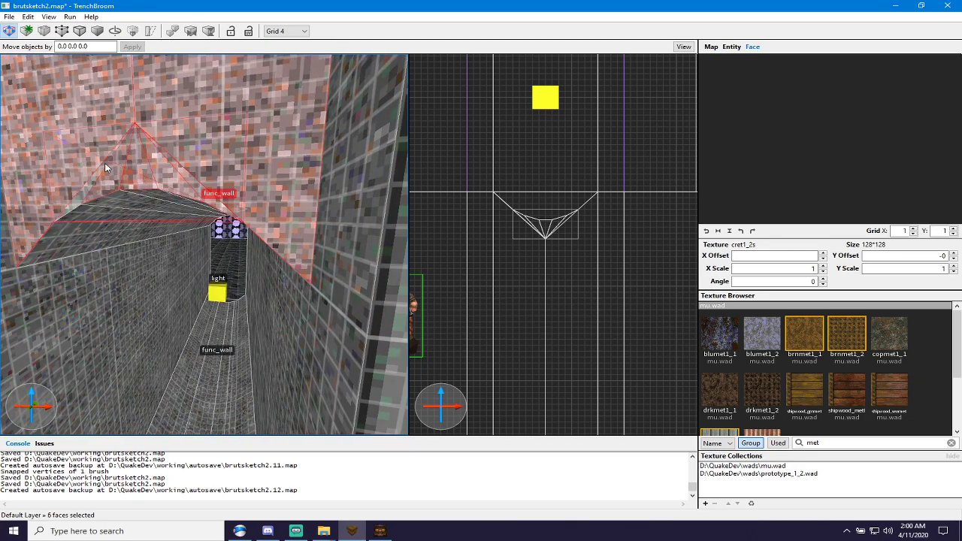
ctrl+shift+click(106, 168)
click(892, 342)
scroll(230, 278, down, 10)
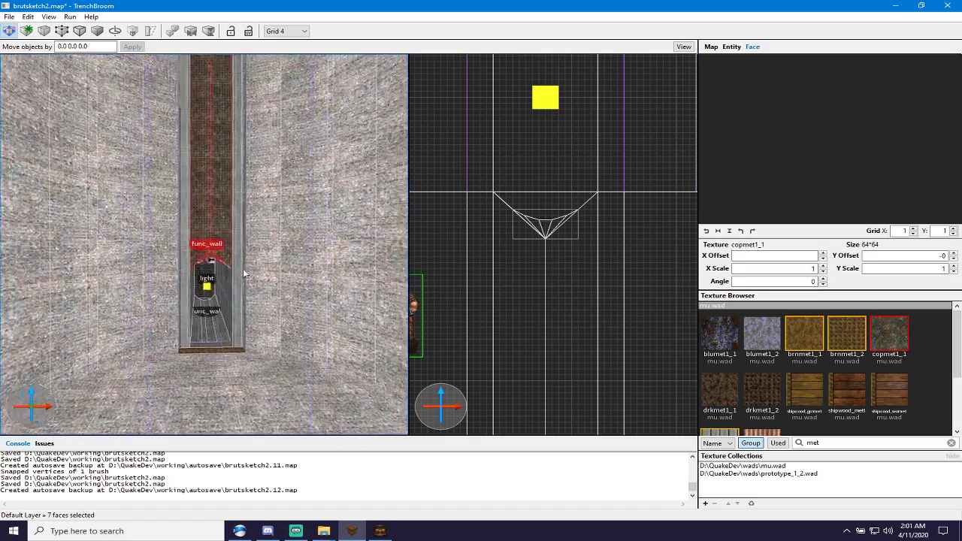
key(Escape)
right_drag(221, 281, 200, 289)
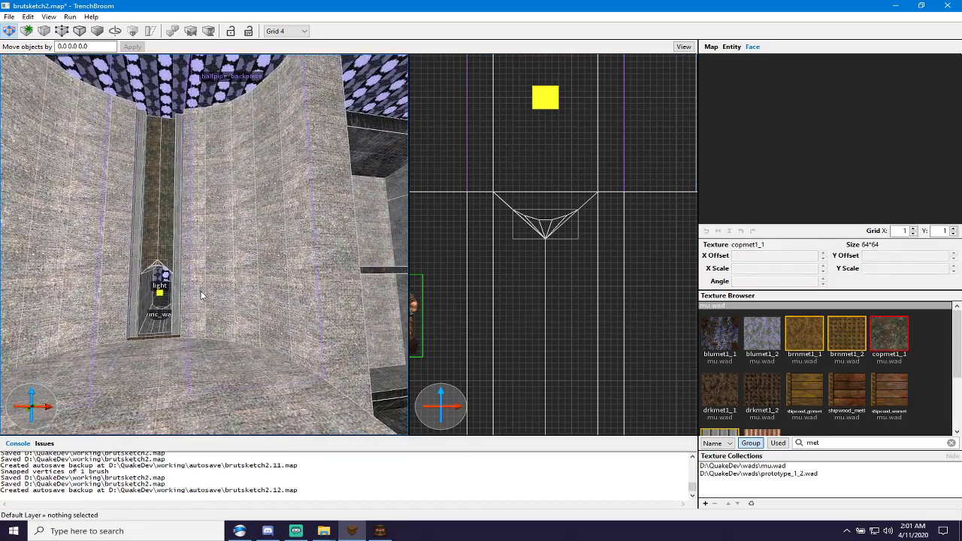
Switch to the game launcher and run the map in Quake to view the retextured shaft above the tunnel, then quit.
click(381, 531)
key(F5)
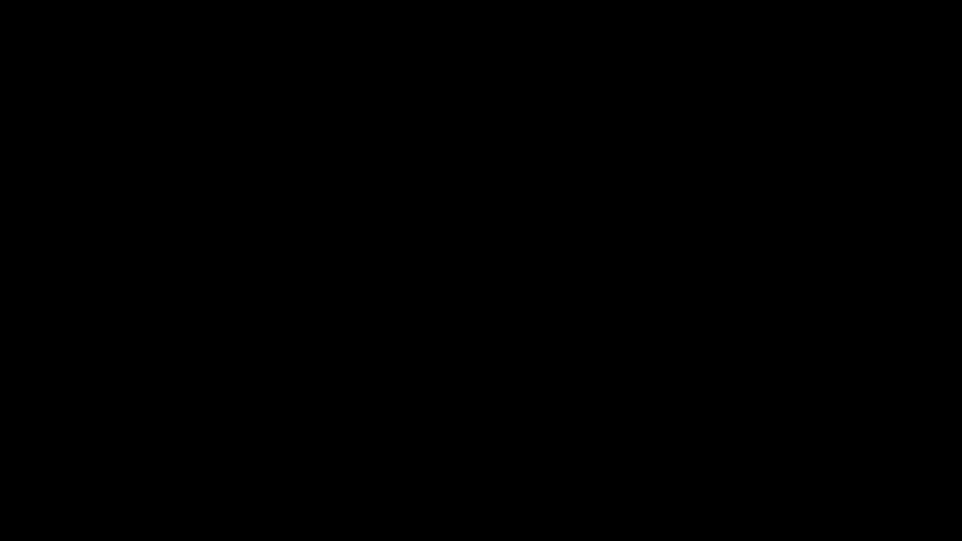
click(481, 271)
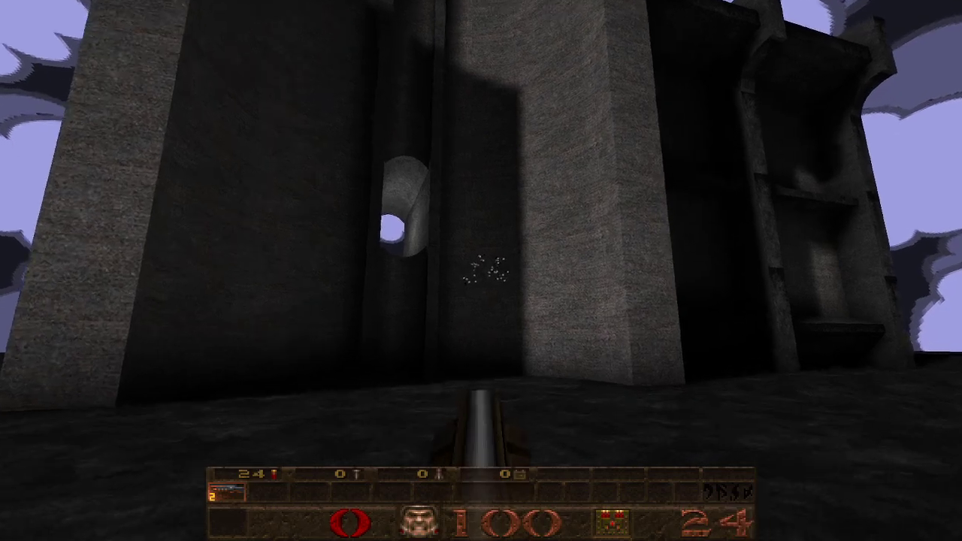
key(w)
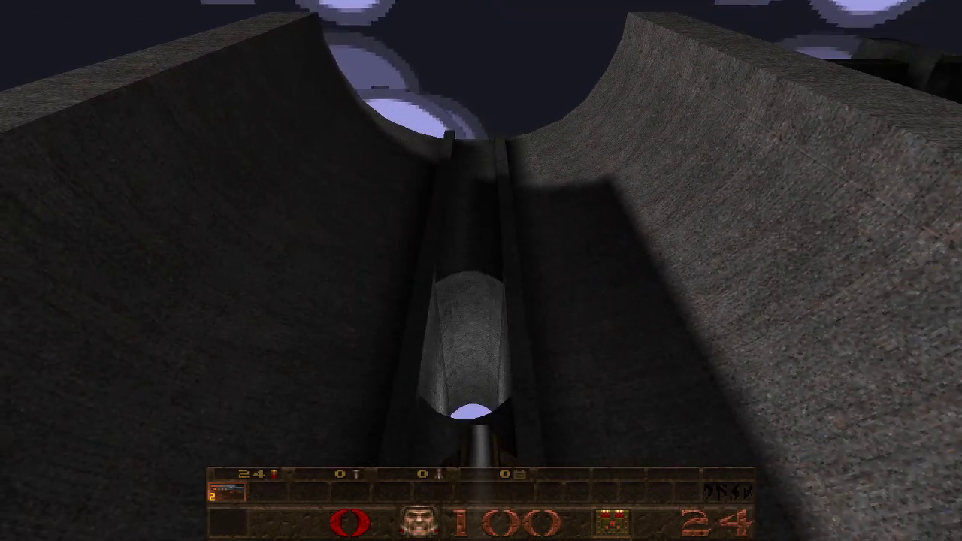
key(Escape)
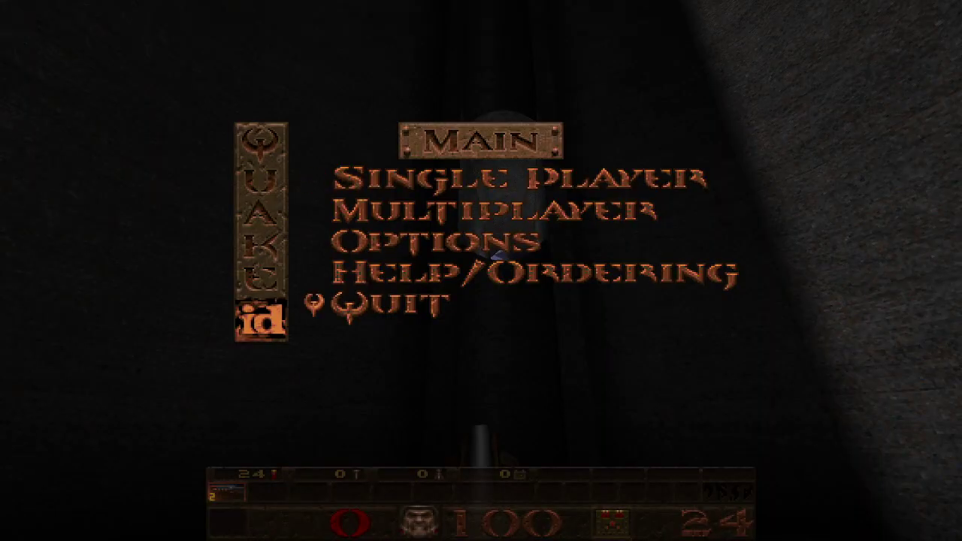
key(Return)
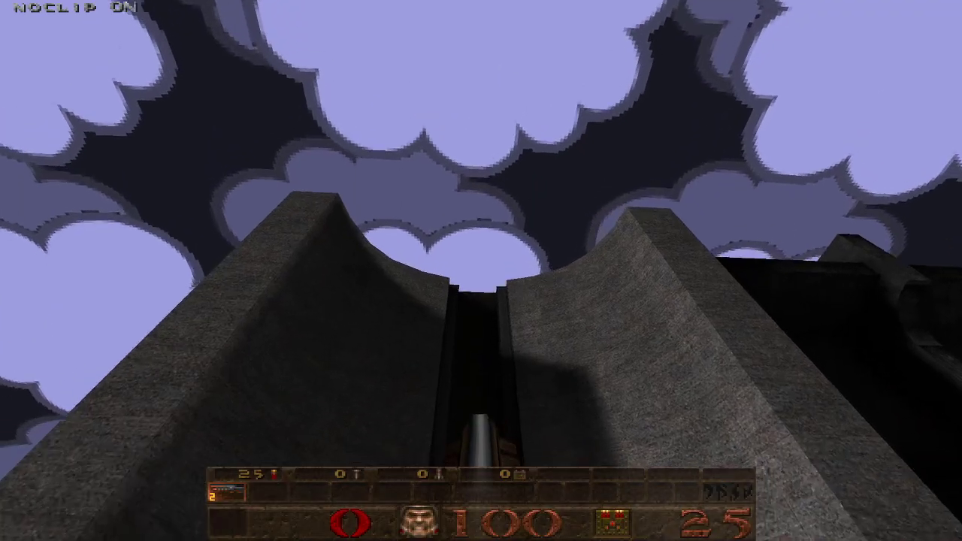
Inspect the side pillars and recessed metal wall in the running game, switching noclip off for a ground-level view, then quit.
key(w)
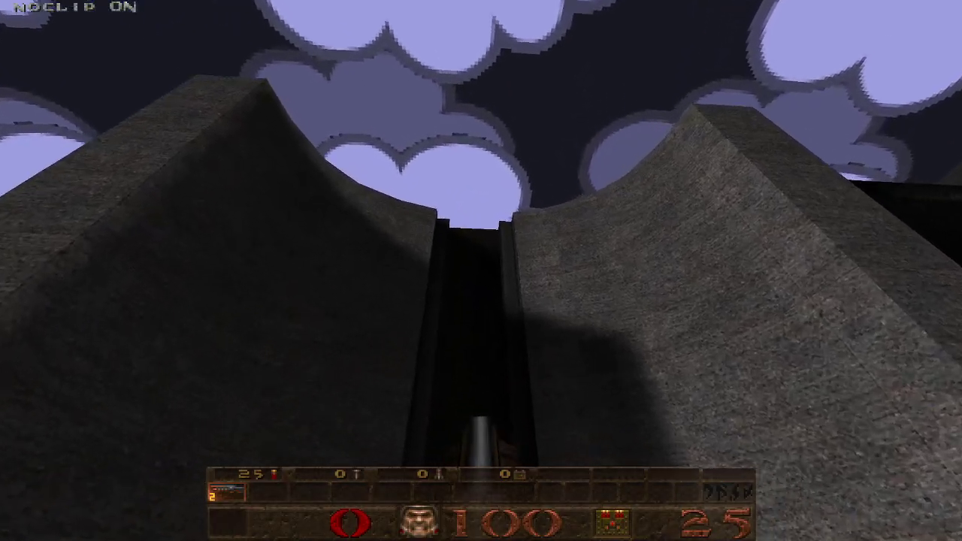
key(n)
key(w)
key(s)
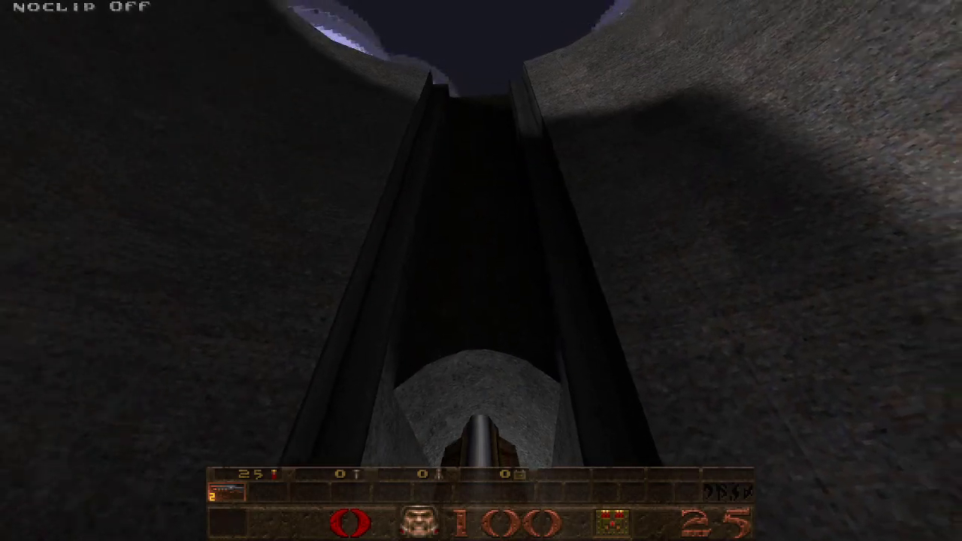
click(481, 270)
key(s)
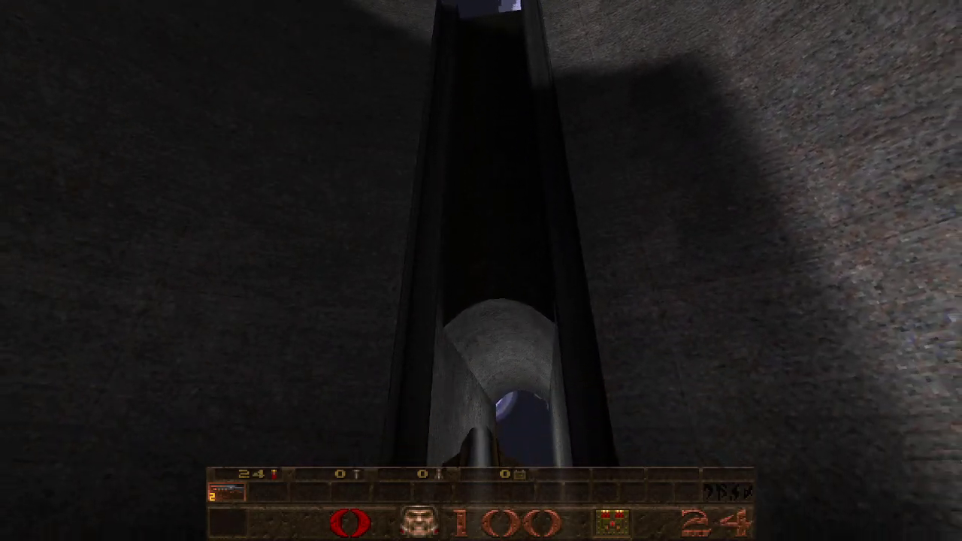
key(s)
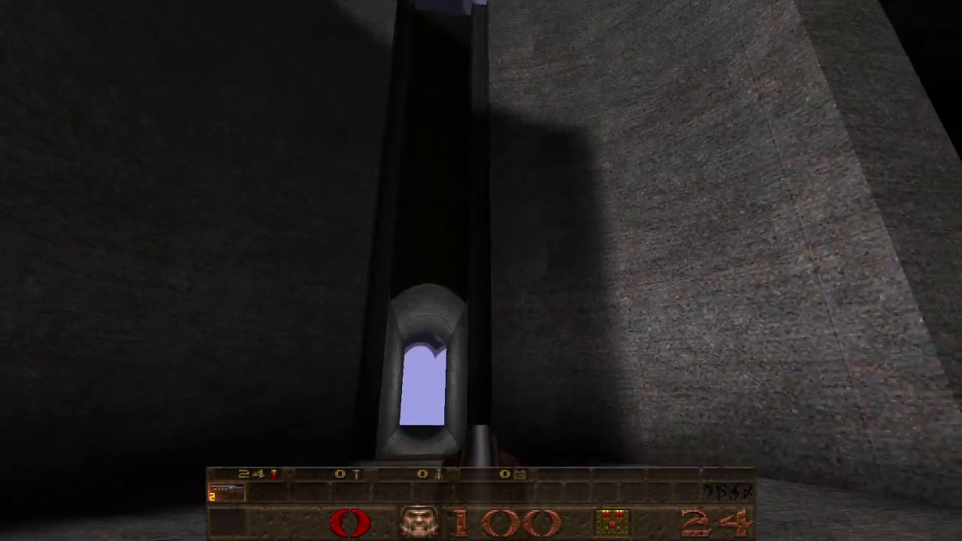
key(Escape)
key(Up)
key(Return)
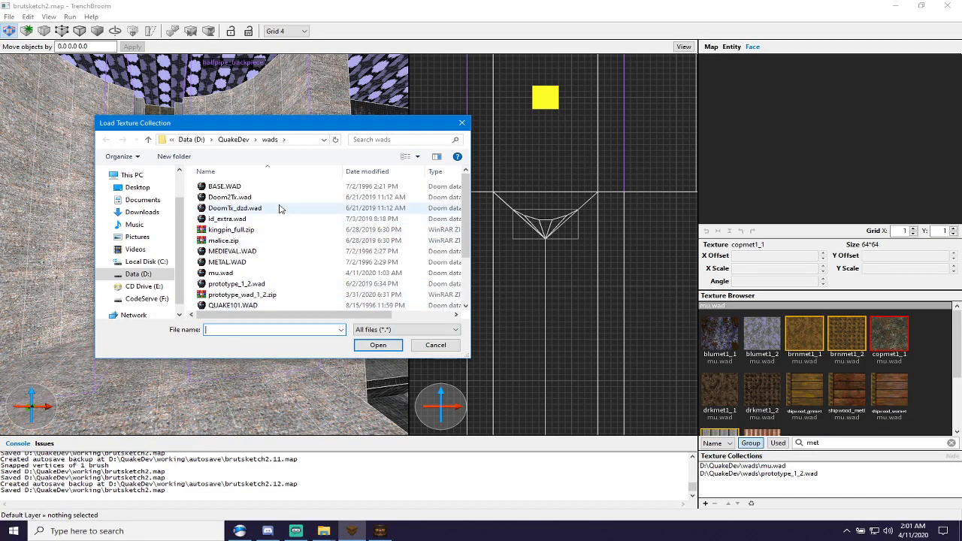
Try out the METAL.WAD texture collection, loaded with an absolute path, and remove it from the map again.
double_click(273, 262)
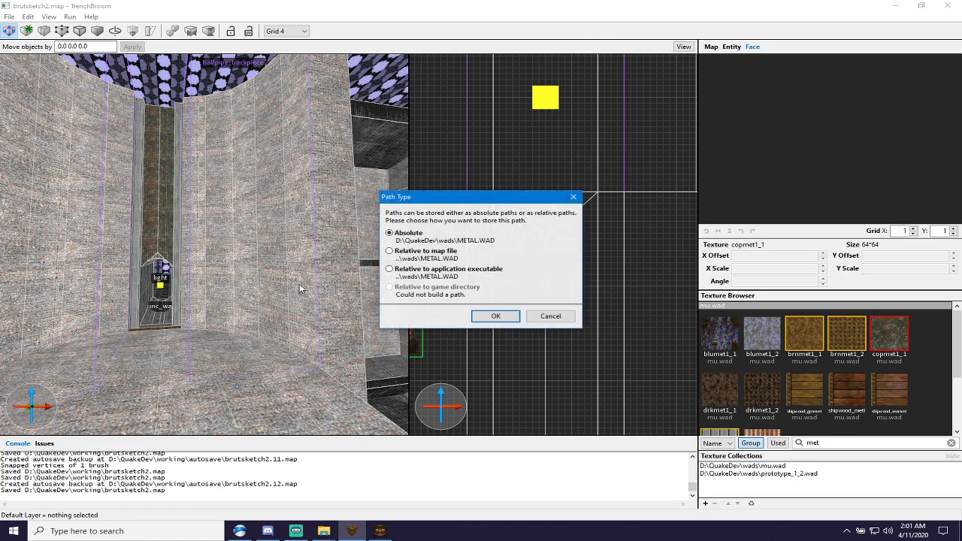
click(495, 317)
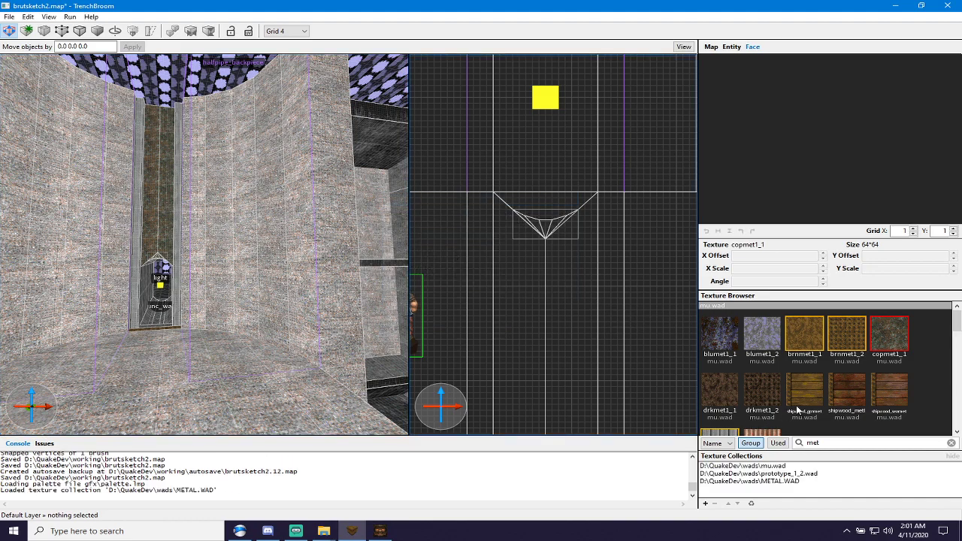
scroll(798, 410, down, 5)
scroll(804, 421, down, 6)
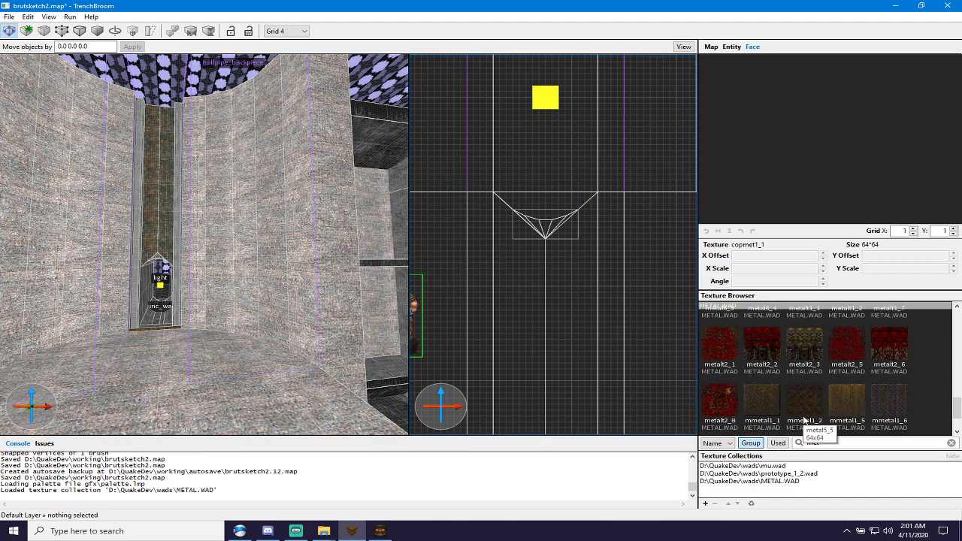
scroll(804, 421, up, 5)
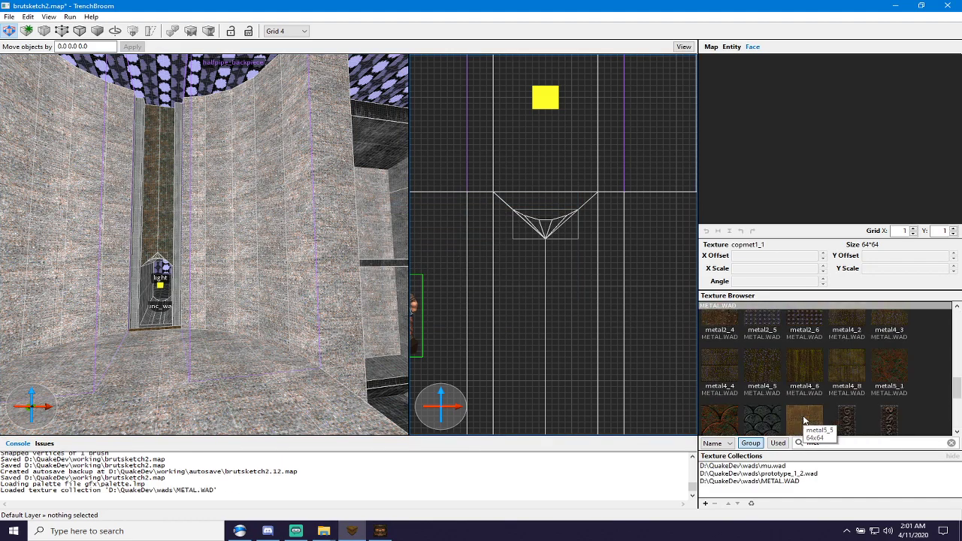
scroll(804, 420, down, 5)
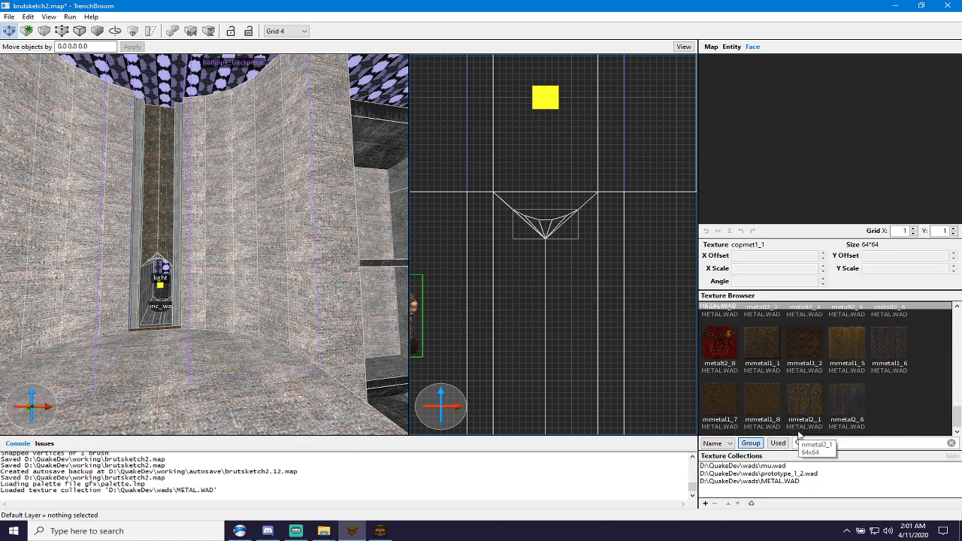
click(724, 482)
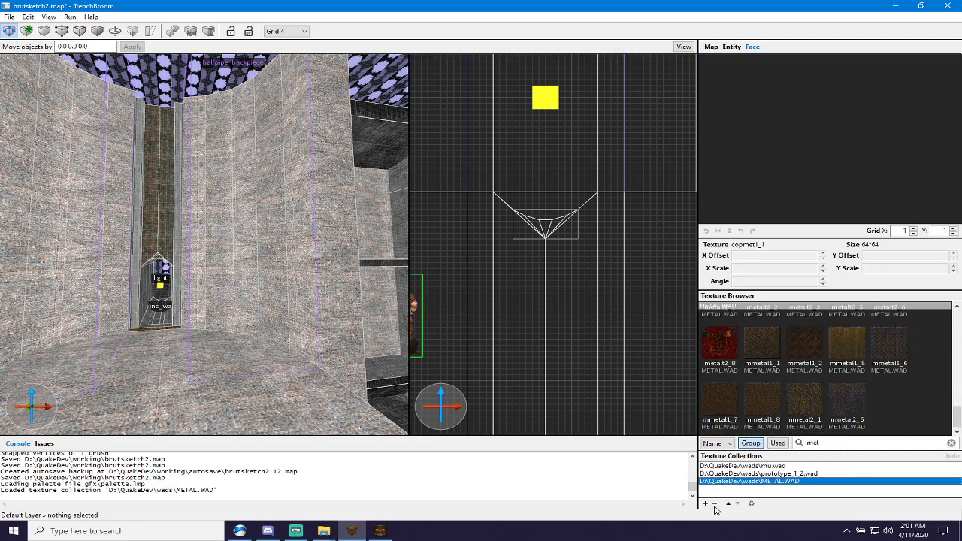
click(714, 504)
Load the START.WAD texture collection into the map with an absolute path.
click(705, 503)
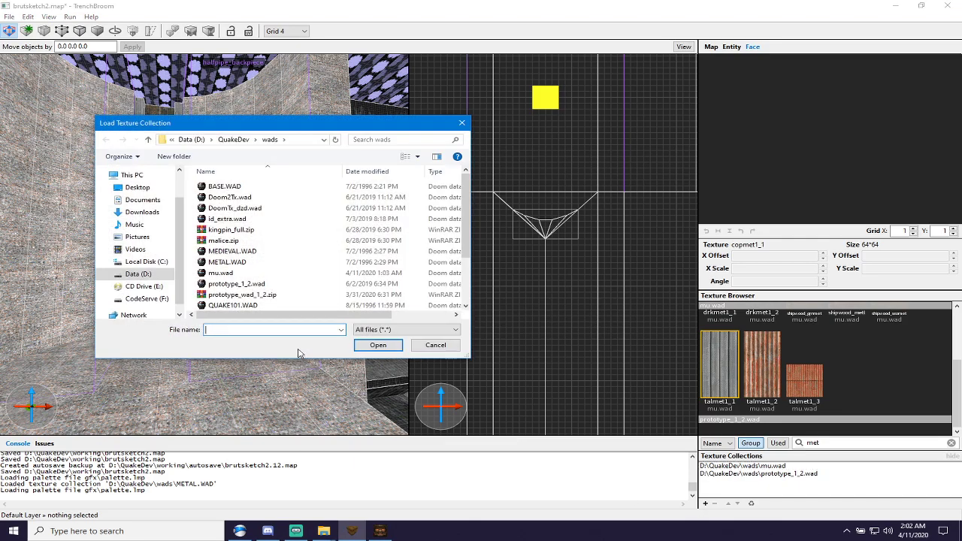
scroll(290, 289, down, 2)
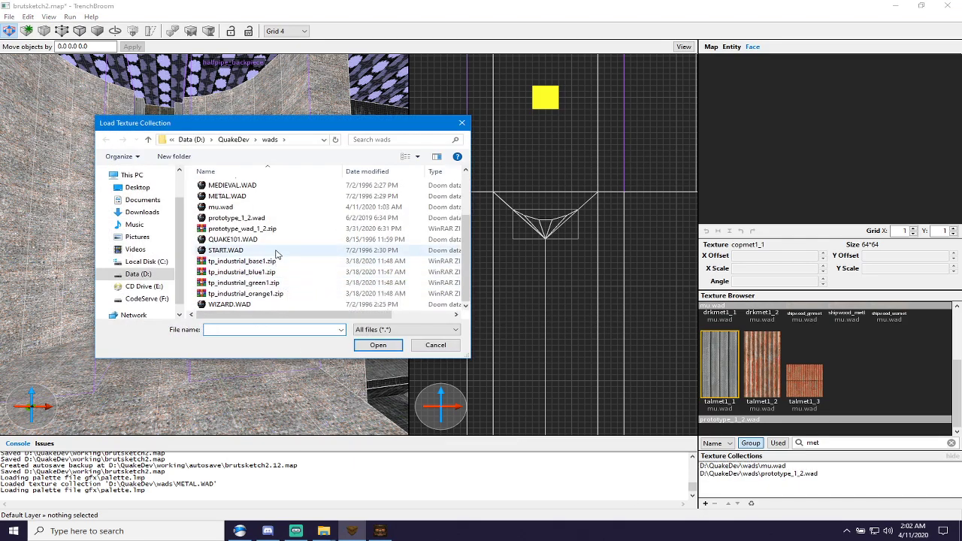
double_click(276, 254)
click(489, 316)
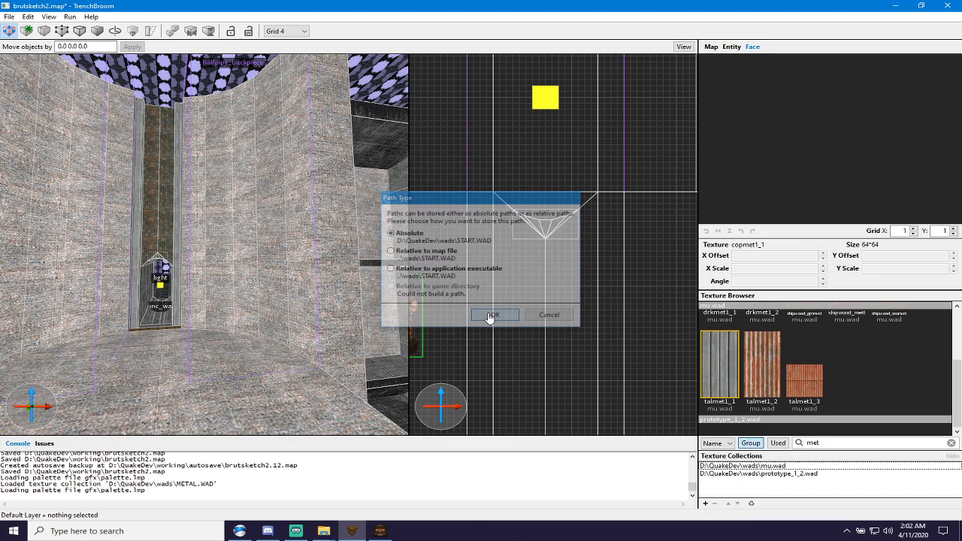
Browse the metal textures in START.WAD, then clear the search filter and look through the rest of that collection.
scroll(887, 414, down, 5)
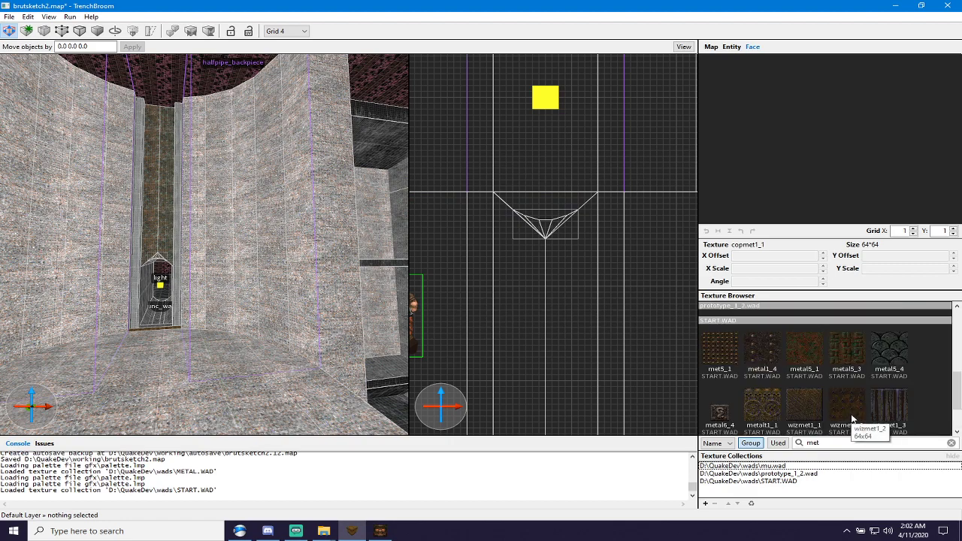
scroll(852, 418, down, 2)
click(952, 443)
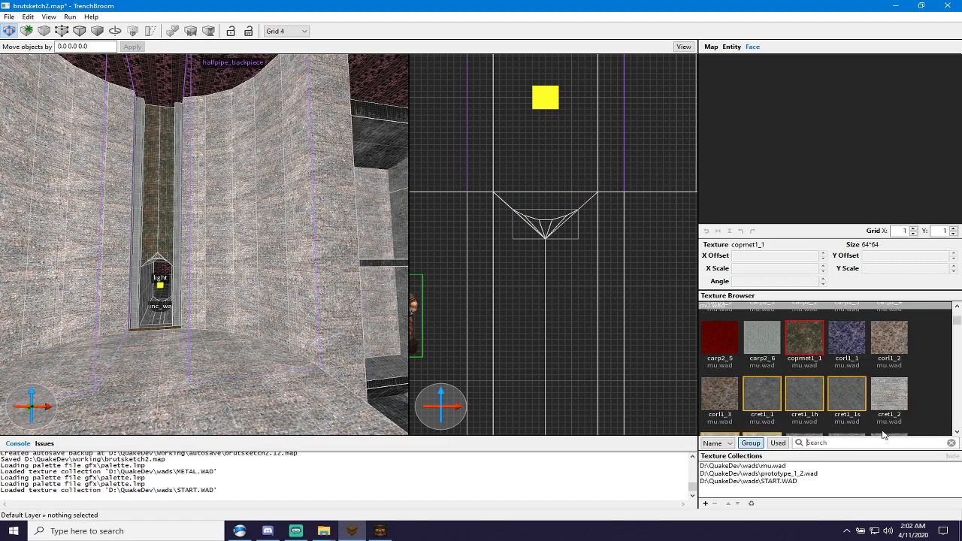
scroll(822, 398, down, 5)
scroll(822, 398, down, 10)
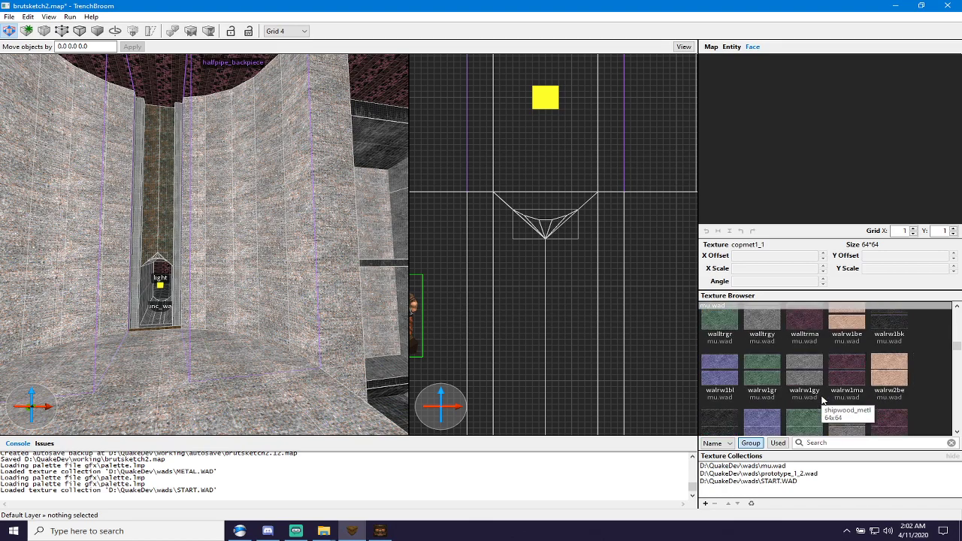
scroll(824, 402, down, 4)
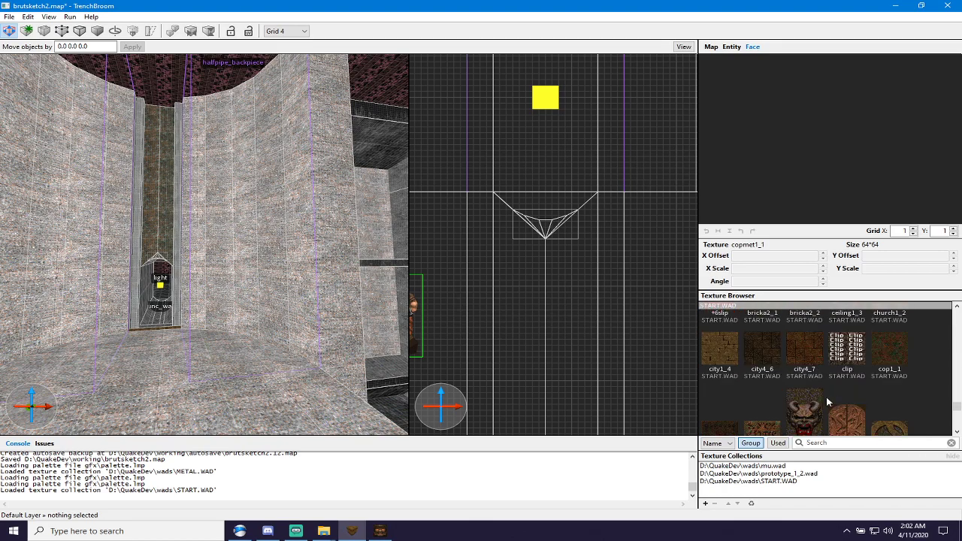
scroll(826, 402, down, 10)
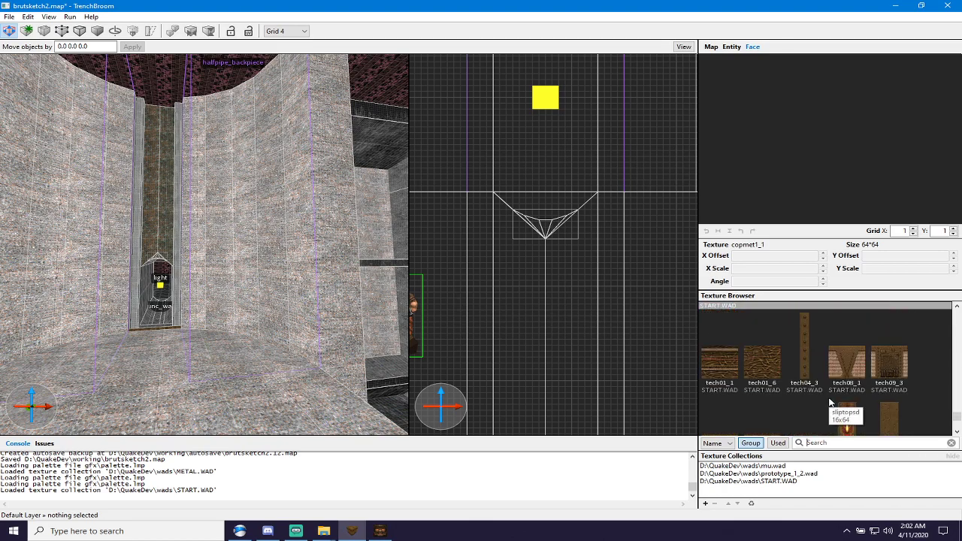
scroll(829, 403, up, 3)
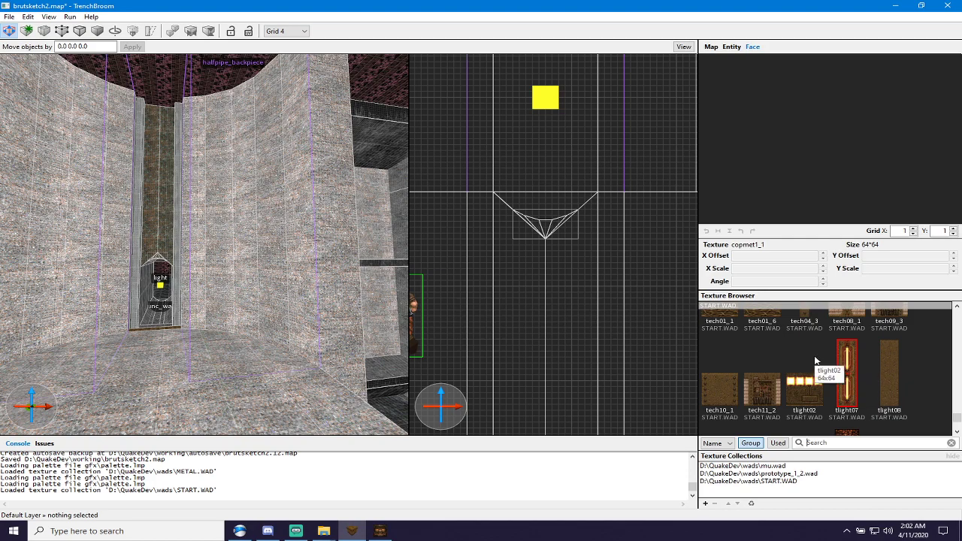
scroll(817, 364, down, 1)
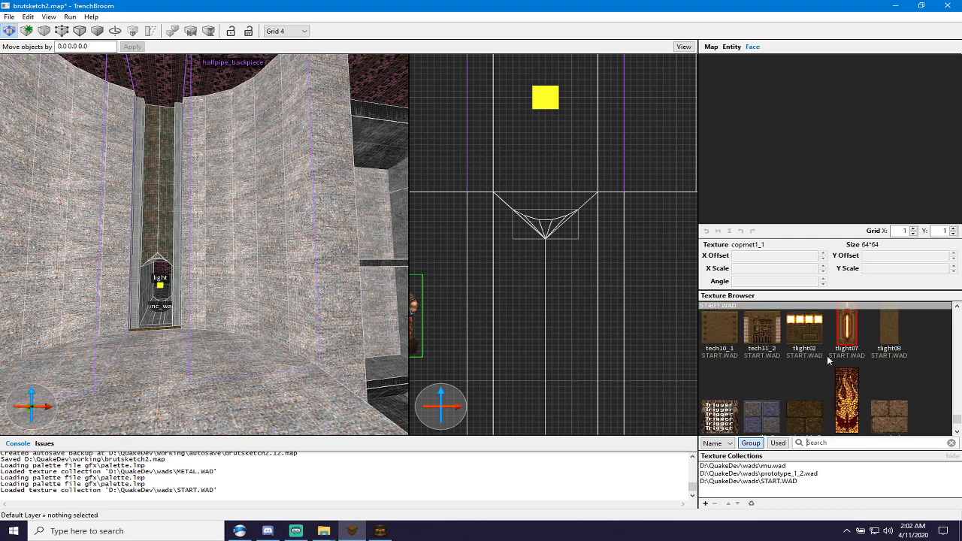
scroll(828, 360, up, 1)
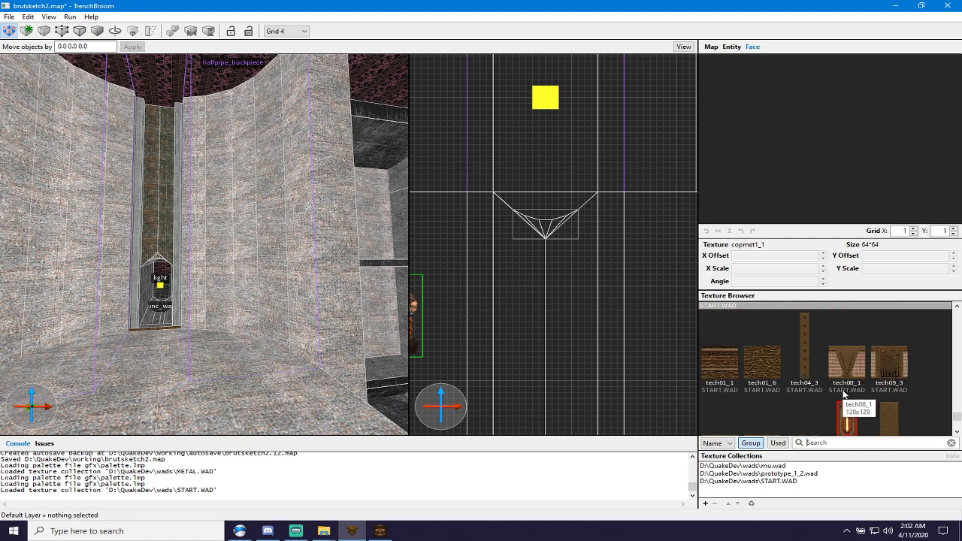
scroll(843, 396, up, 3)
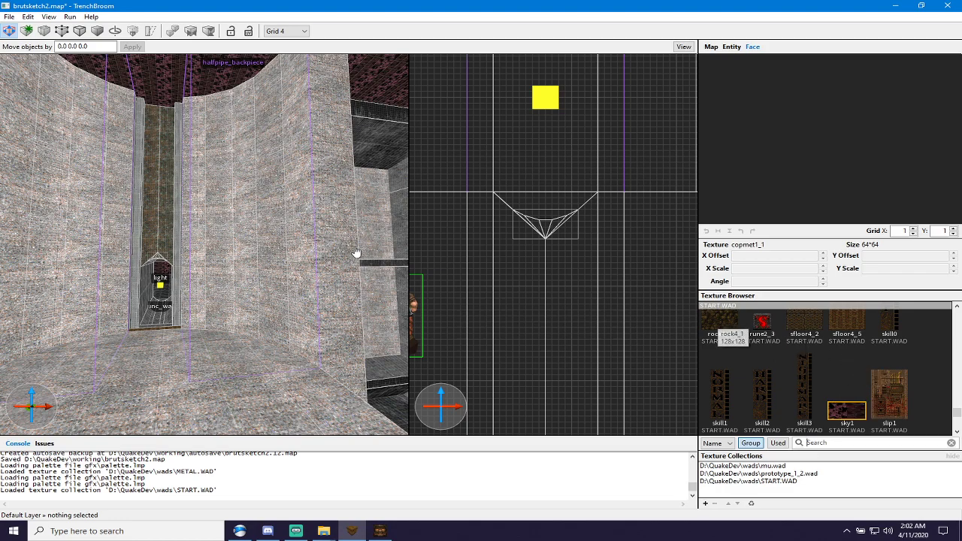
scroll(881, 413, down, 10)
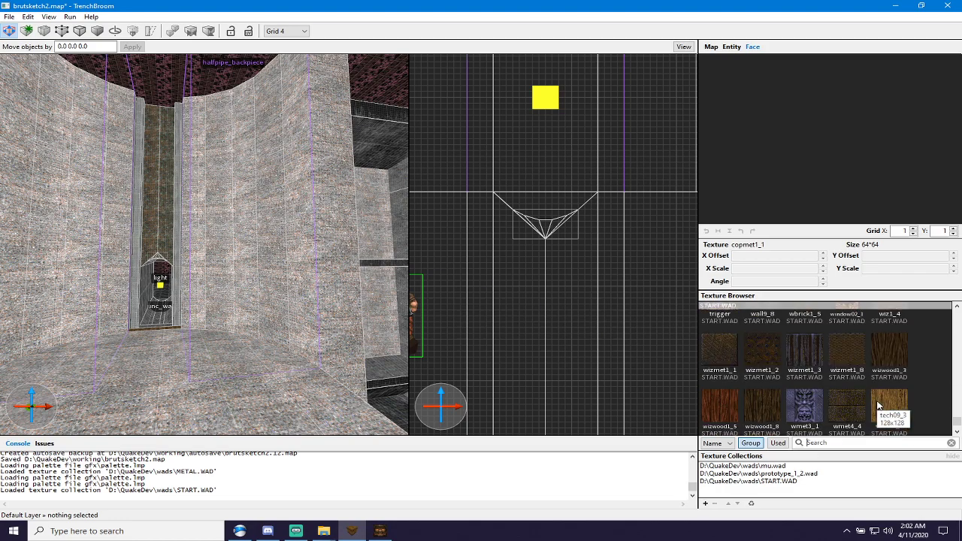
Finish looking through the START.WAD textures and remove that collection from the map.
scroll(878, 406, up, 6)
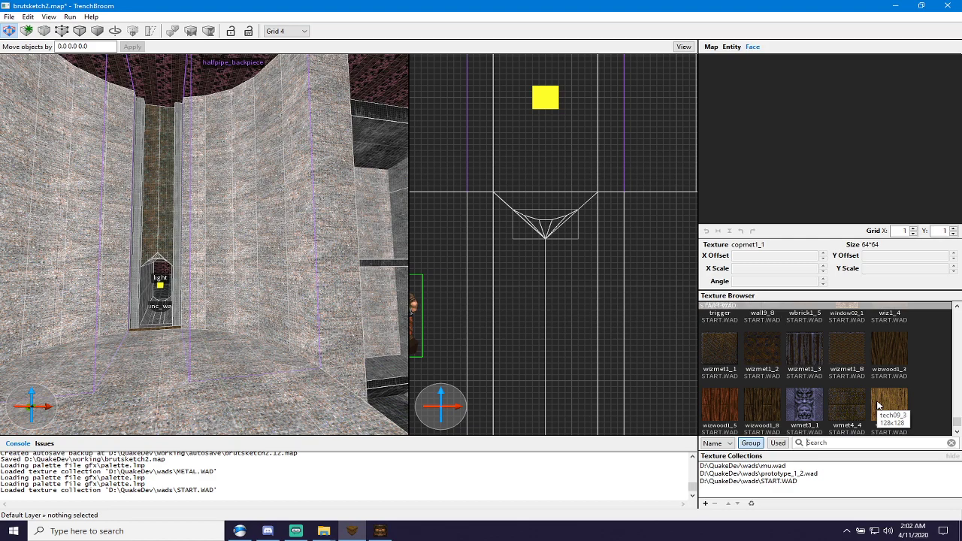
scroll(877, 405, up, 4)
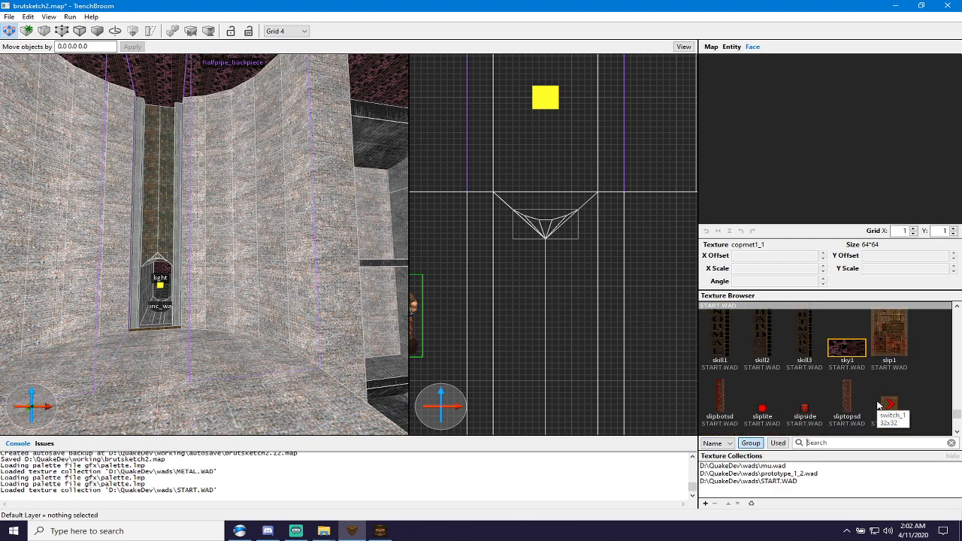
scroll(878, 405, up, 5)
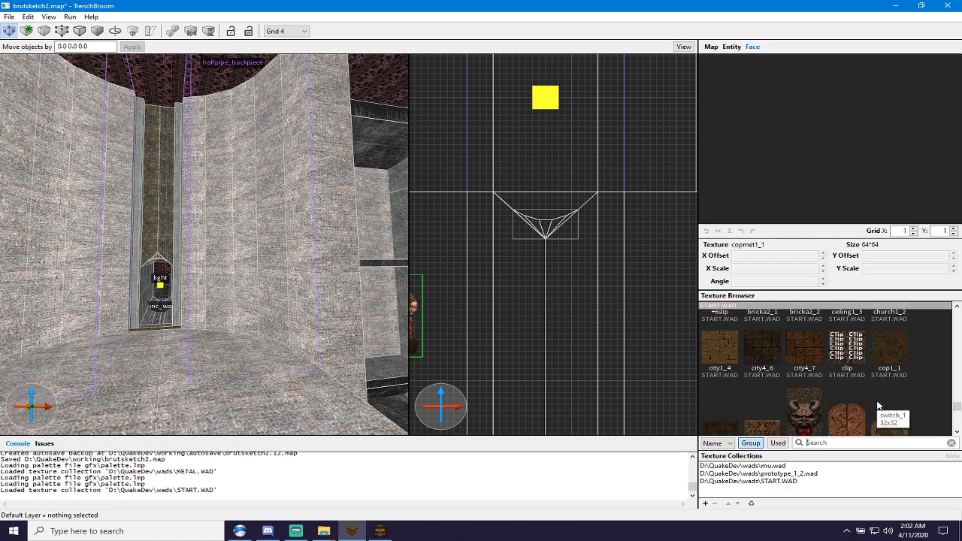
scroll(878, 406, up, 5)
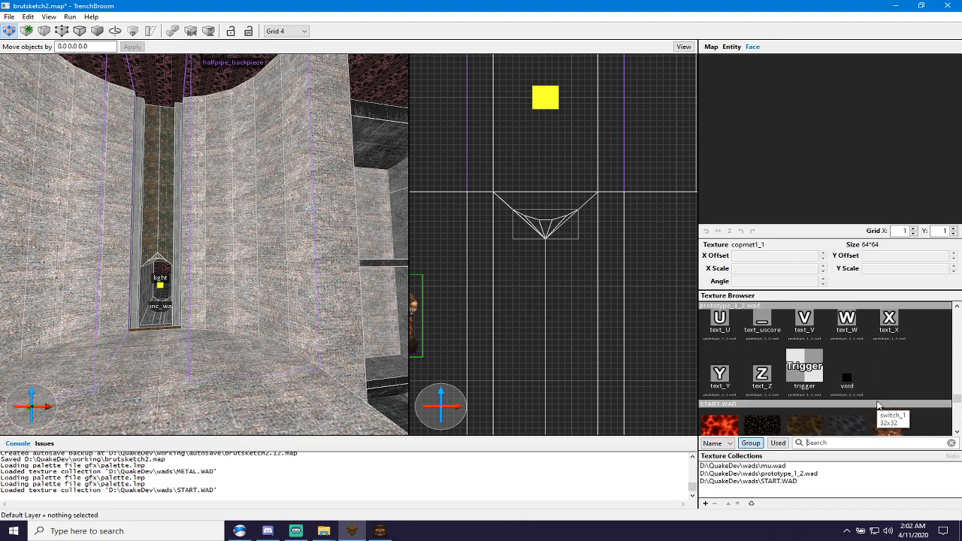
scroll(878, 405, down, 6)
click(756, 482)
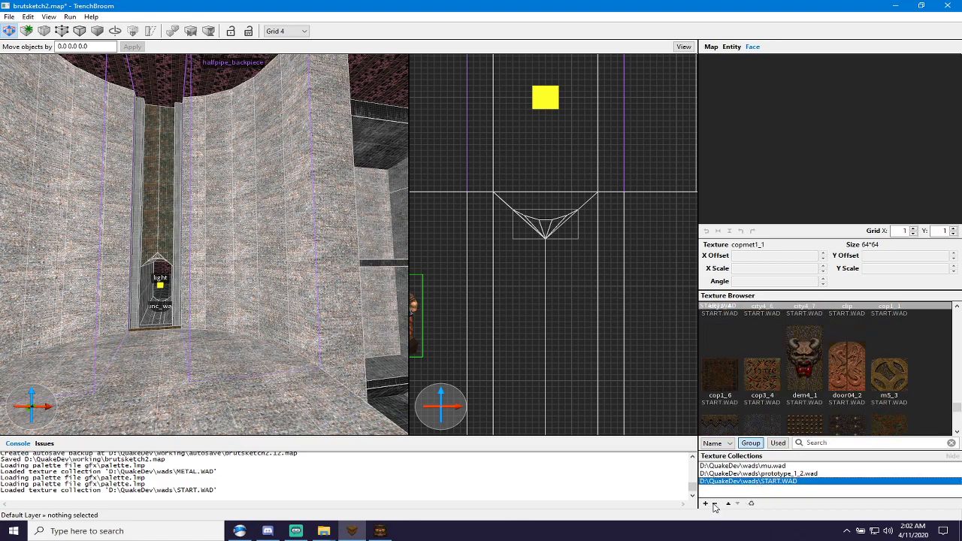
click(715, 504)
Load the METAL.WAD texture collection into the map with an absolute path.
click(705, 503)
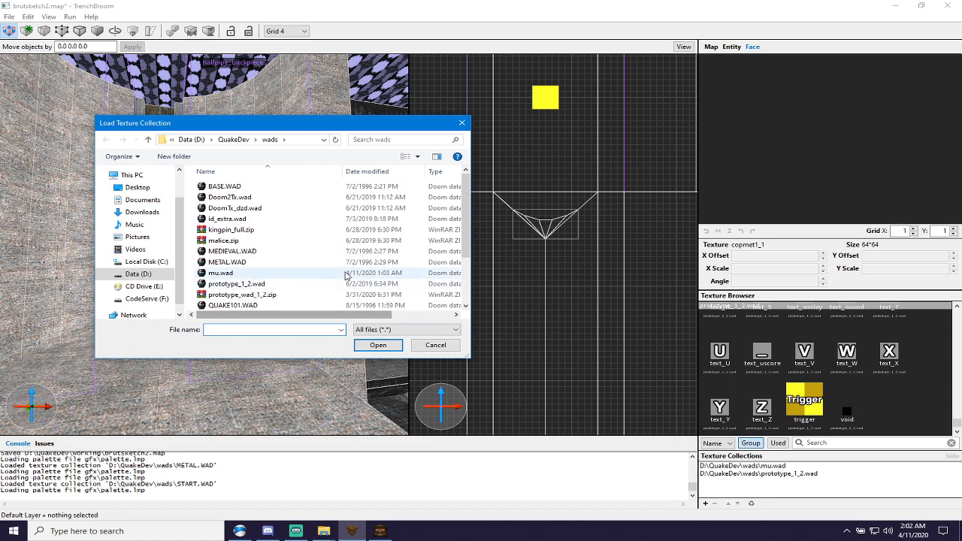
double_click(344, 261)
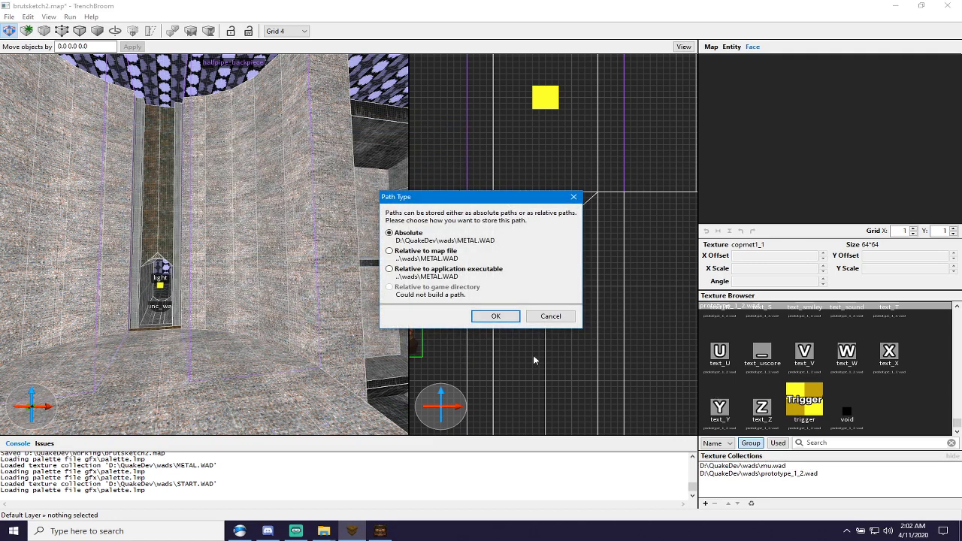
click(495, 317)
Look through the METAL.WAD textures and choose light3_8 as the current texture.
scroll(827, 398, up, 3)
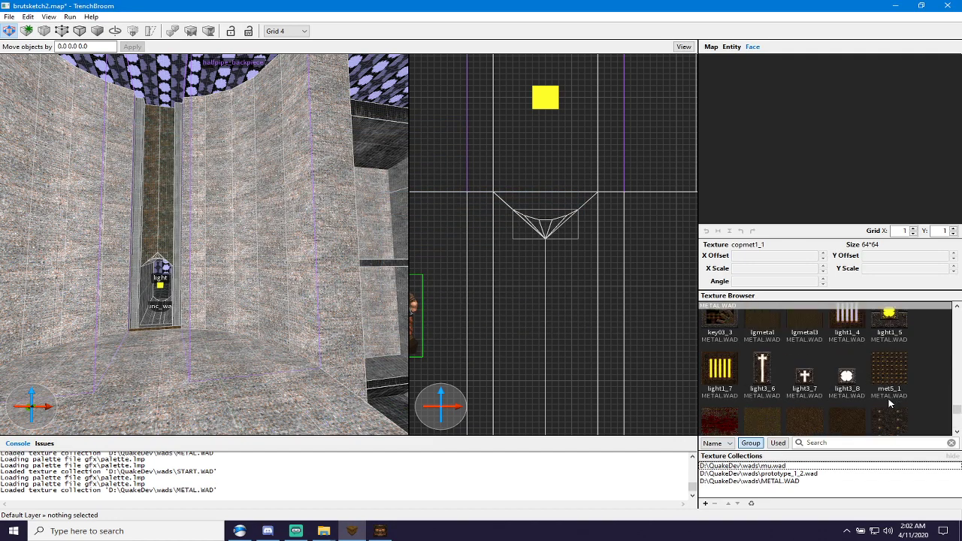
scroll(866, 396, down, 1)
scroll(867, 401, down, 10)
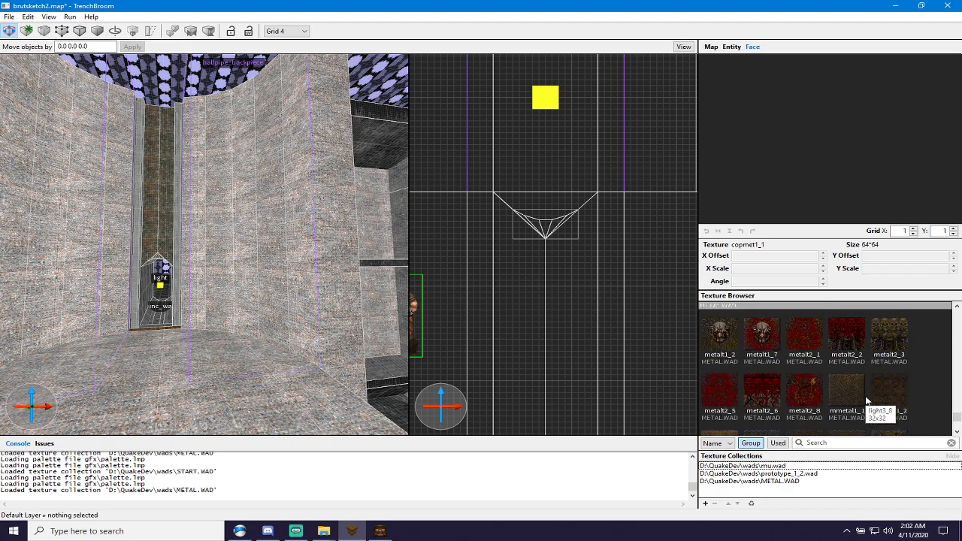
scroll(866, 401, up, 8)
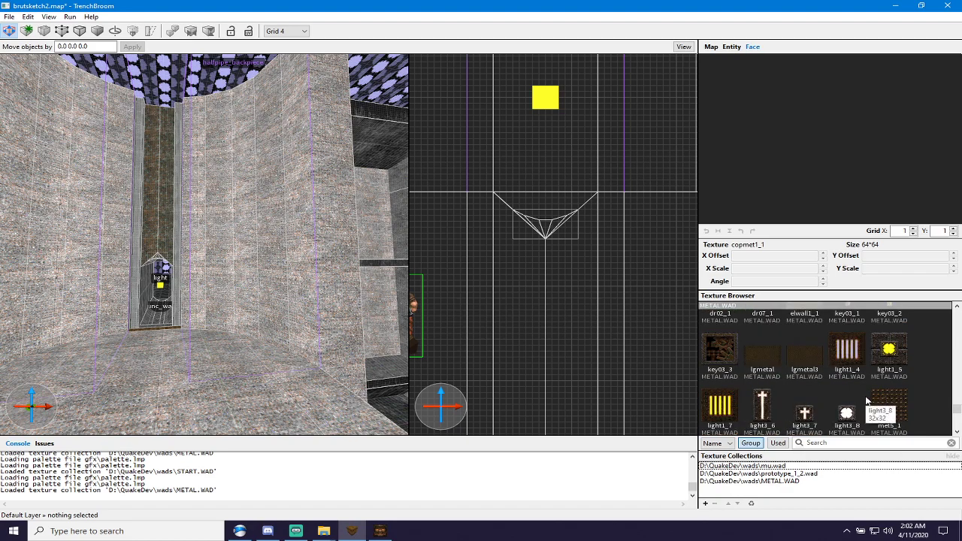
scroll(803, 396, up, 2)
scroll(802, 397, down, 2)
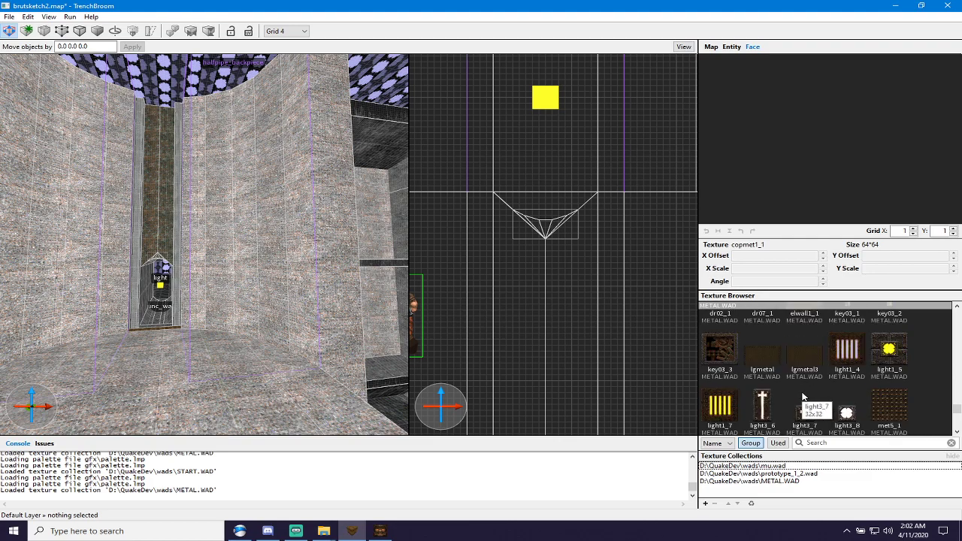
click(847, 414)
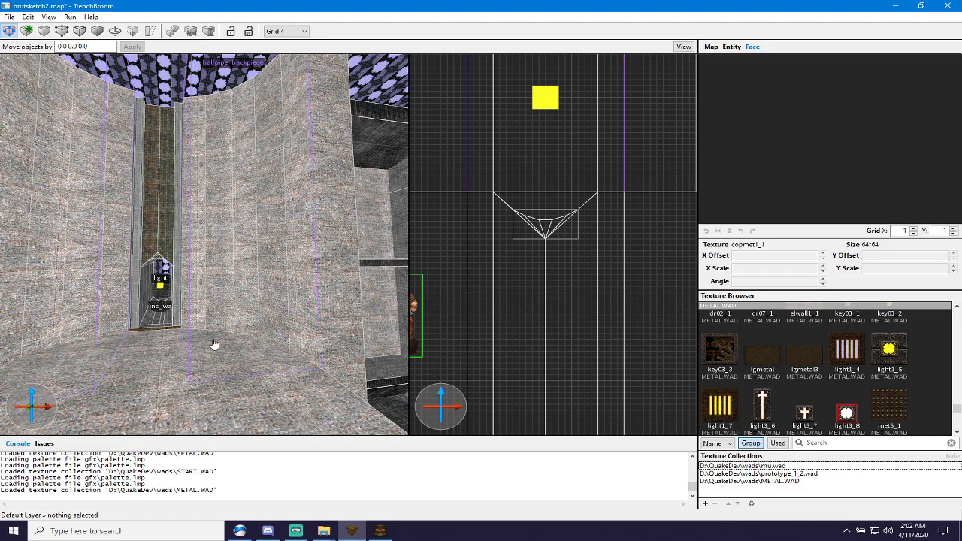
Set the grid size to 16 and create a light3_8 block against the curved wall beside the tunnel opening.
right_drag(214, 344, 255, 374)
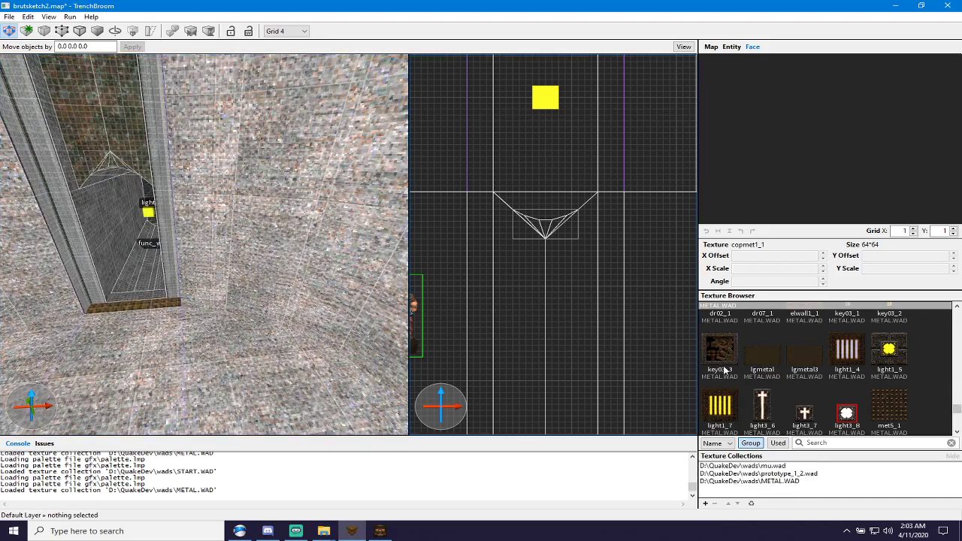
click(838, 442)
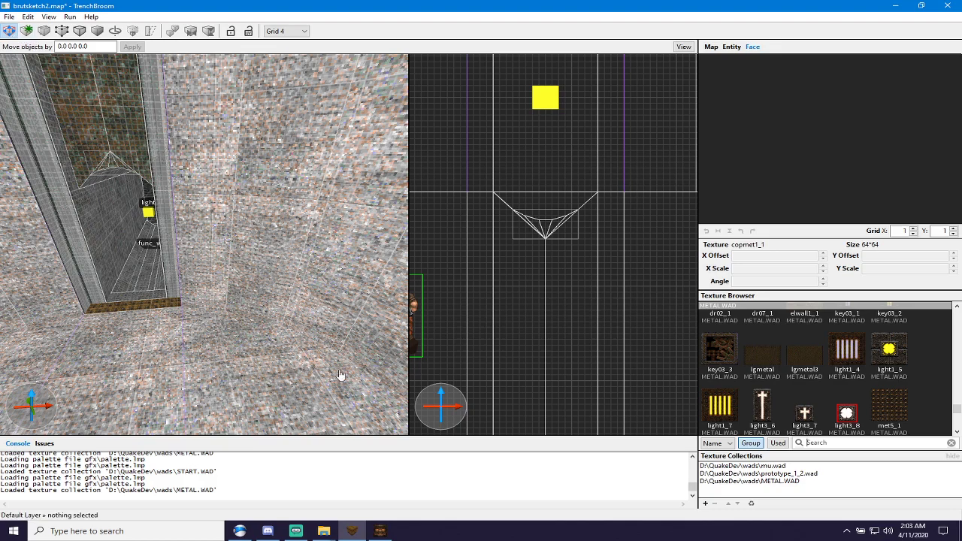
text(=)
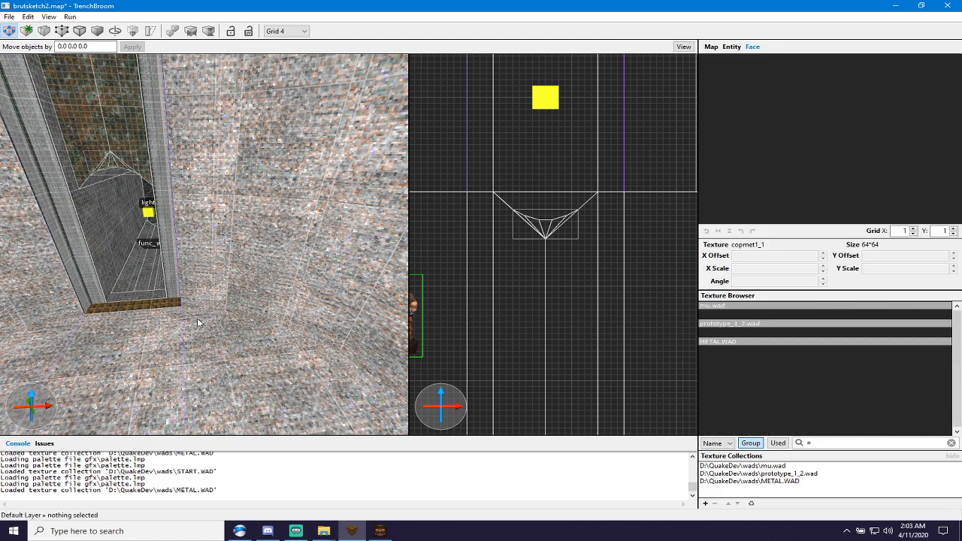
key(equal)
key(equal)
key(w)
right_drag(196, 323, 251, 284)
key(w)
key(a)
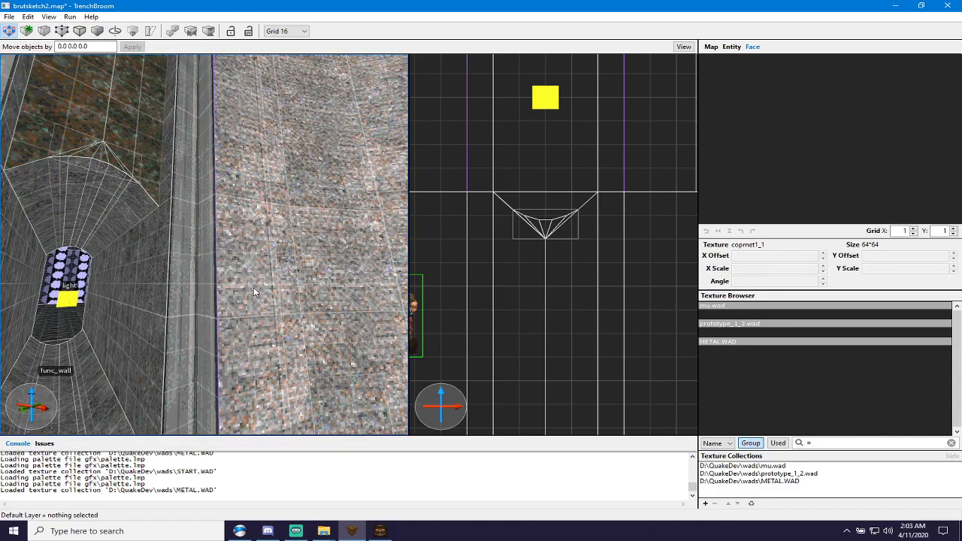
drag(253, 287, 253, 291)
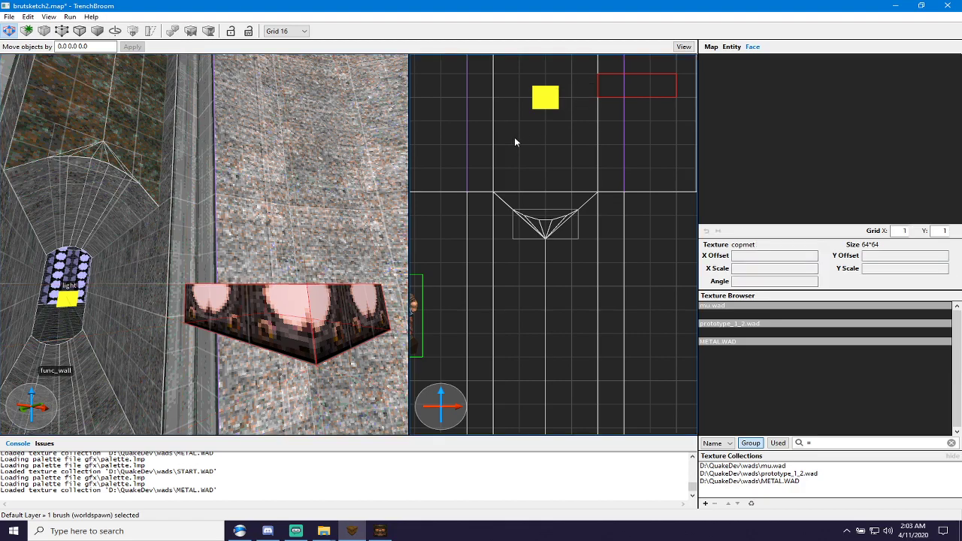
Resize the light block beside the tunnel opening to 32 units wide and 32 units high.
scroll(515, 141, down, 4)
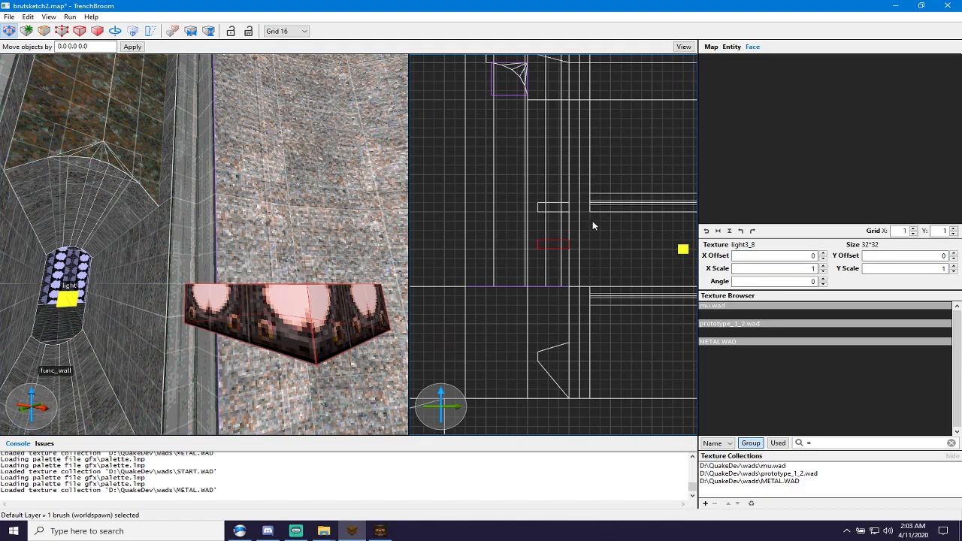
key(space)
scroll(583, 232, up, 2)
drag(520, 244, 543, 252)
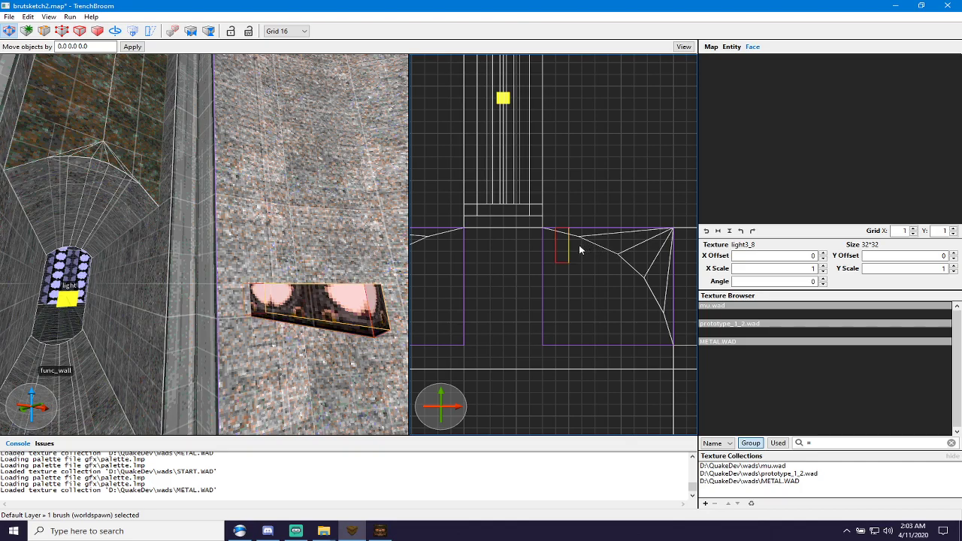
key(w)
key(d)
key(s)
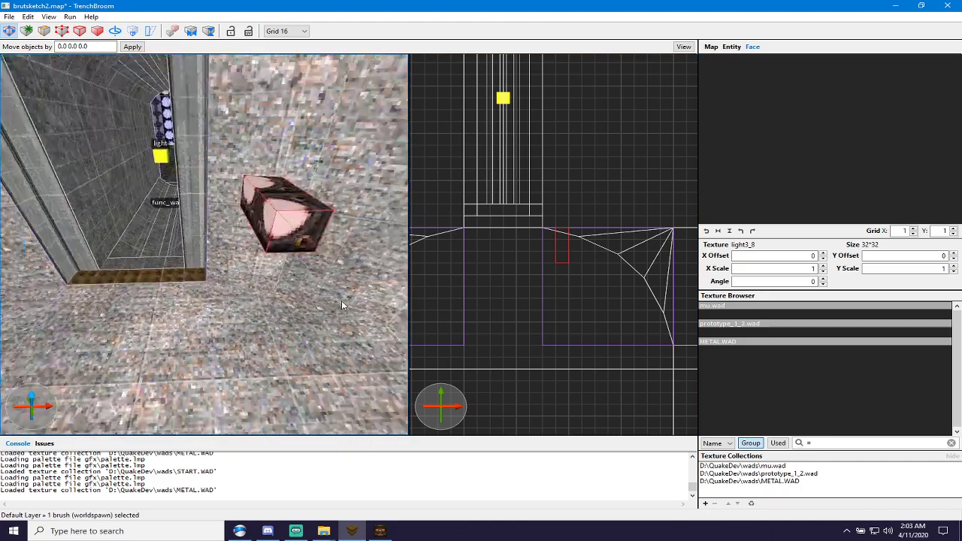
drag(567, 243, 585, 248)
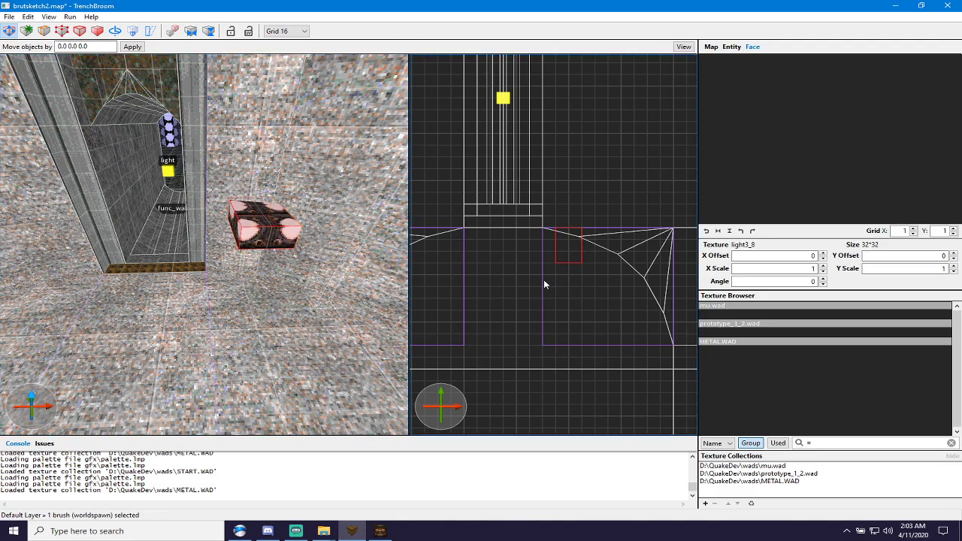
key(ctrl+Tab)
shift+drag(552, 255, 554, 266)
Move the light block 16 units closer to the tunnel opening and 16 units up, so its texture fits the front face.
key(w)
mouse_move(345, 263)
right_down()
mouse_move(278, 280)
mouse_move(326, 258)
mouse_move(302, 249)
mouse_move(272, 267)
right_up()
key(s)
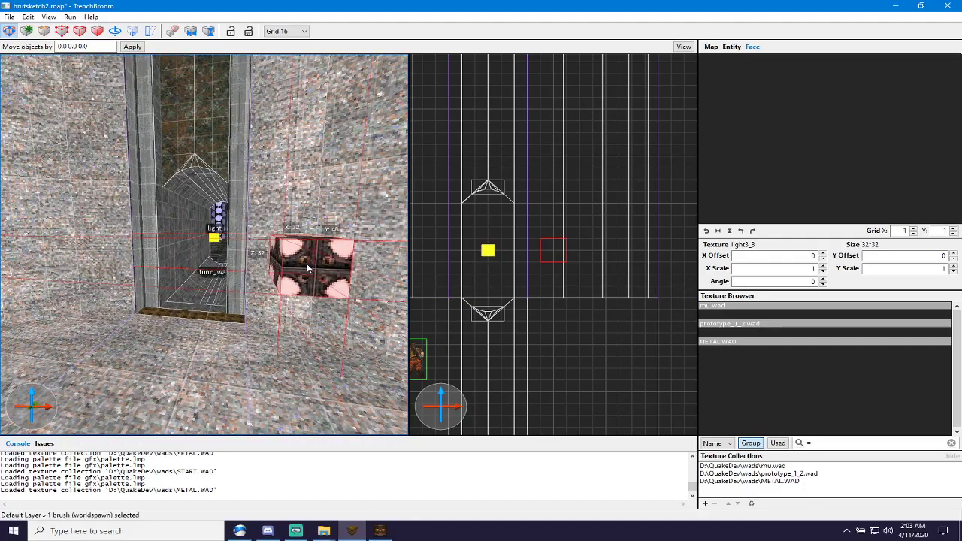
mouse_move(307, 269)
mouse_down()
mouse_move(314, 253)
mouse_move(291, 244)
mouse_up()
key(ctrl+z)
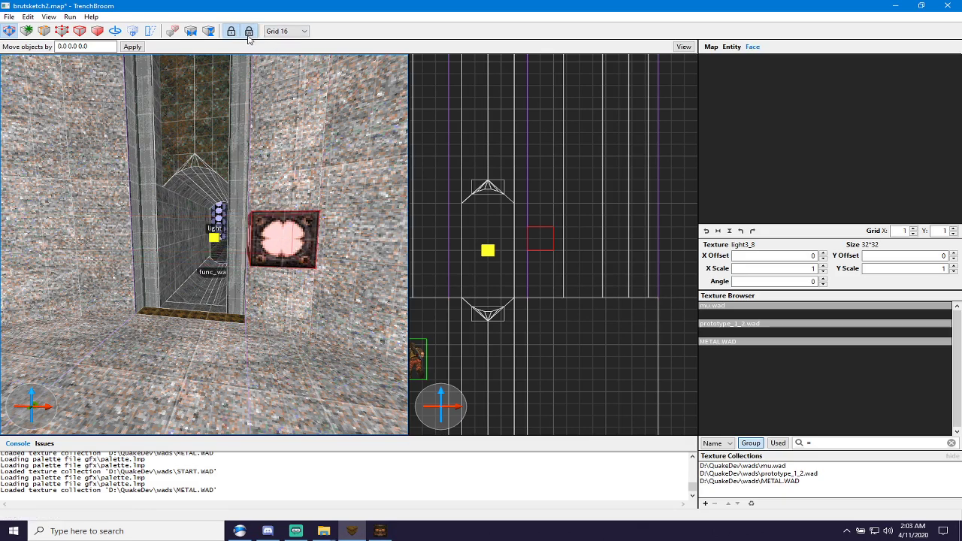
Reduce the light block's depth to 32 units and set it 32 units out from the back wall.
scroll(289, 218, up, 5)
mouse_move(290, 218)
right_down()
mouse_move(310, 174)
mouse_move(309, 207)
mouse_move(290, 203)
right_up()
scroll(309, 203, down, 6)
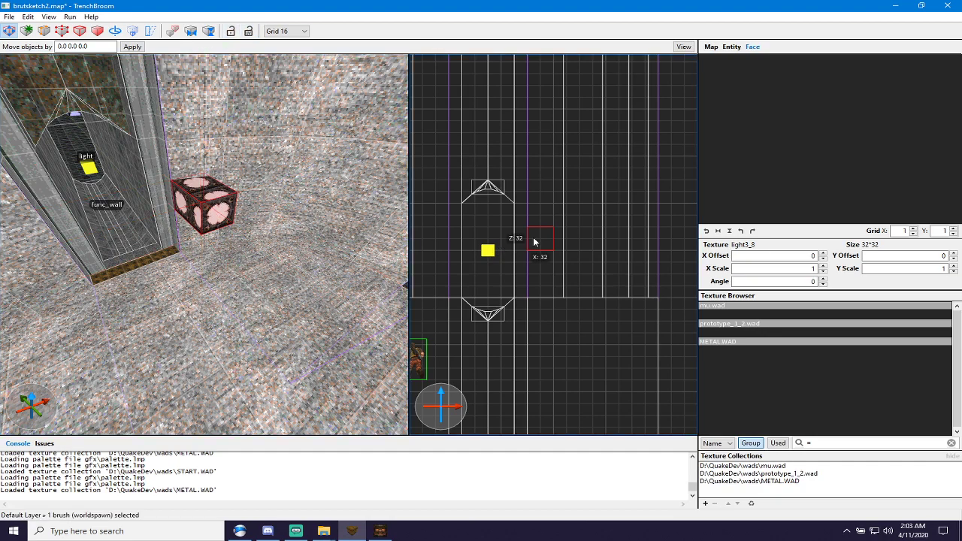
key(space)
key(space)
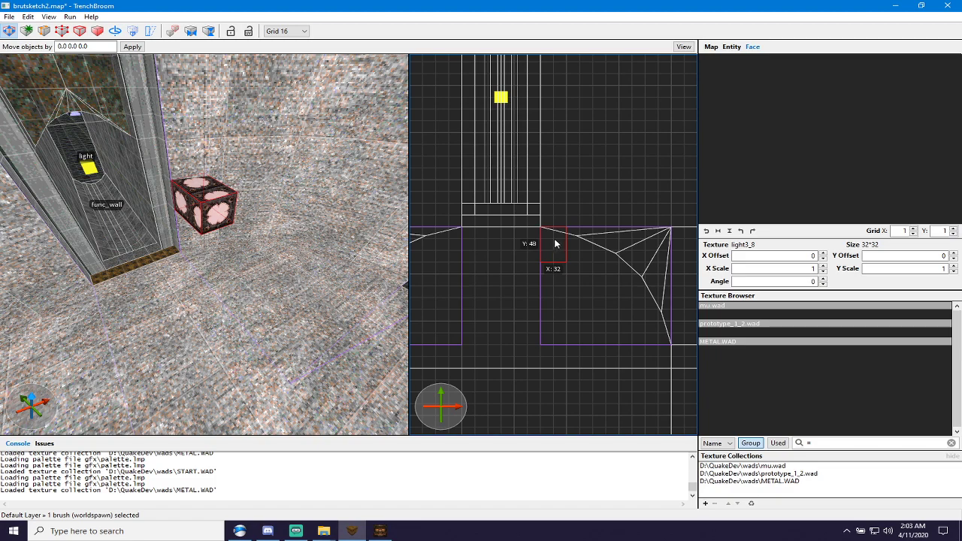
drag(555, 241, 553, 250)
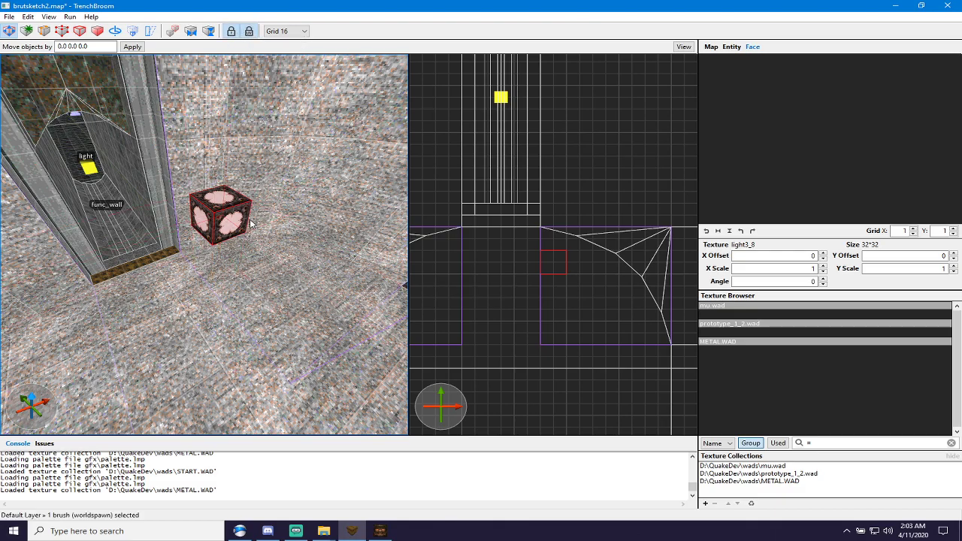
Duplicate the light block to the matching spot on the opposite side of the tunnel opening.
scroll(220, 215, up, 5)
mouse_move(220, 215)
right_down()
mouse_move(278, 263)
mouse_move(228, 256)
mouse_move(228, 218)
right_up()
scroll(228, 256, down, 5)
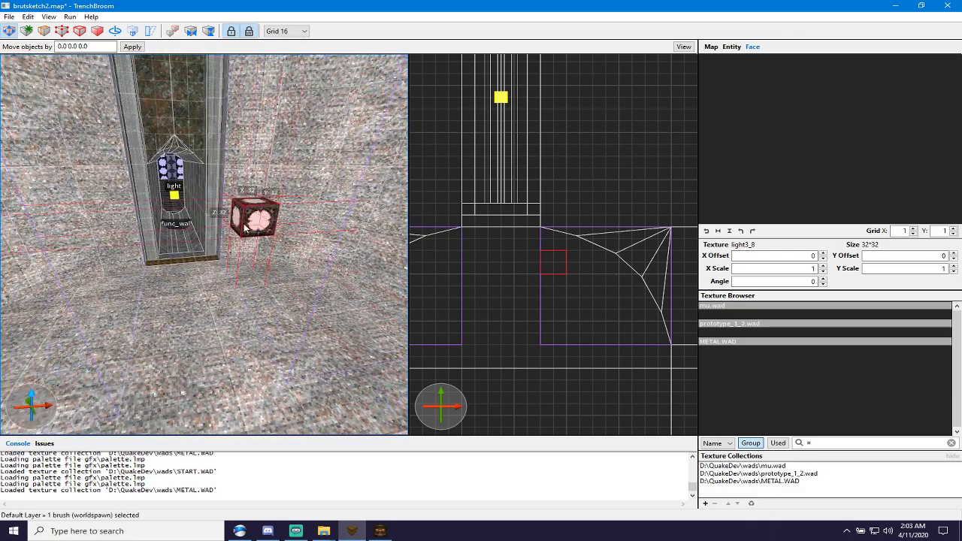
ctrl+drag(546, 262, 440, 257)
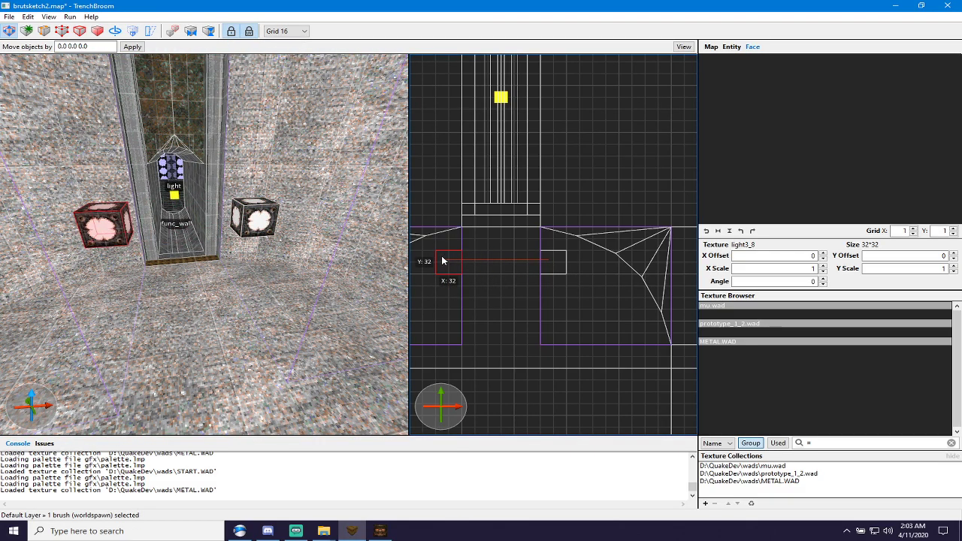
Select both light blocks and move them 16 units farther out from the back wall.
ctrl+click(248, 216)
mouse_move(251, 220)
alt+mouse_down()
mouse_move(256, 187)
mouse_move(263, 217)
alt+mouse_up()
scroll(263, 226, up, 5)
right_drag(263, 226, 273, 220)
scroll(270, 221, down, 5)
alt+drag(276, 224, 273, 208)
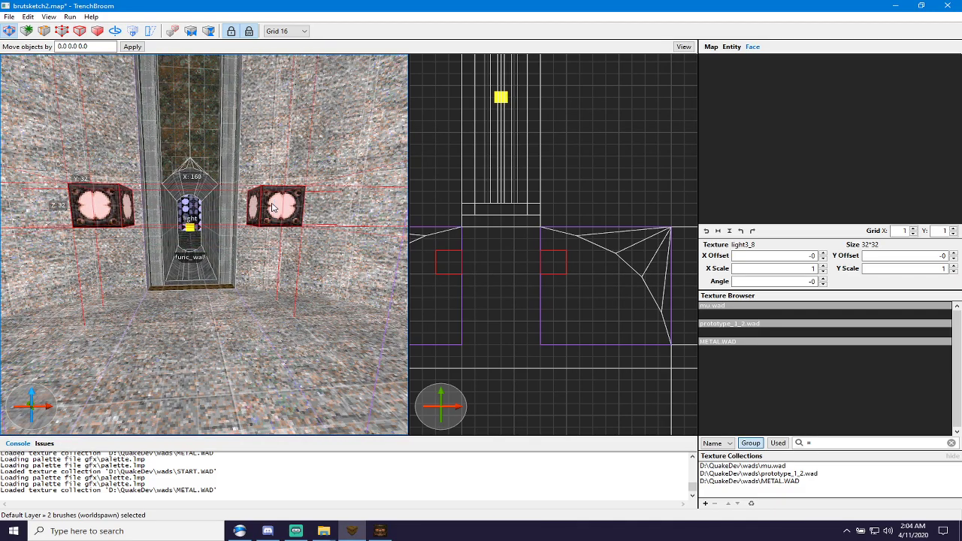
drag(558, 262, 557, 275)
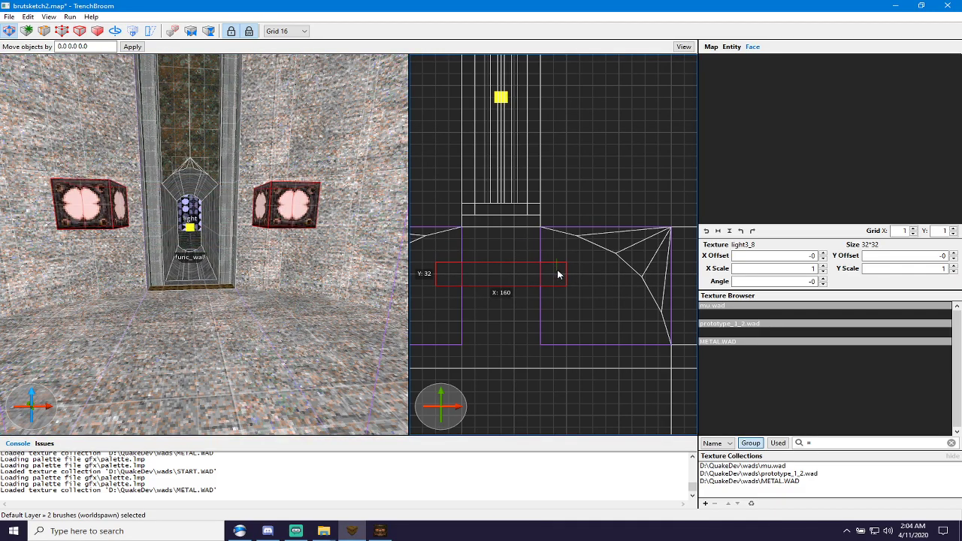
Examine the two light blocks flanking the tunnel opening from several angles and distances.
alt+right_drag(308, 262, 139, 263)
key(w)
key(s)
key(w)
key(d)
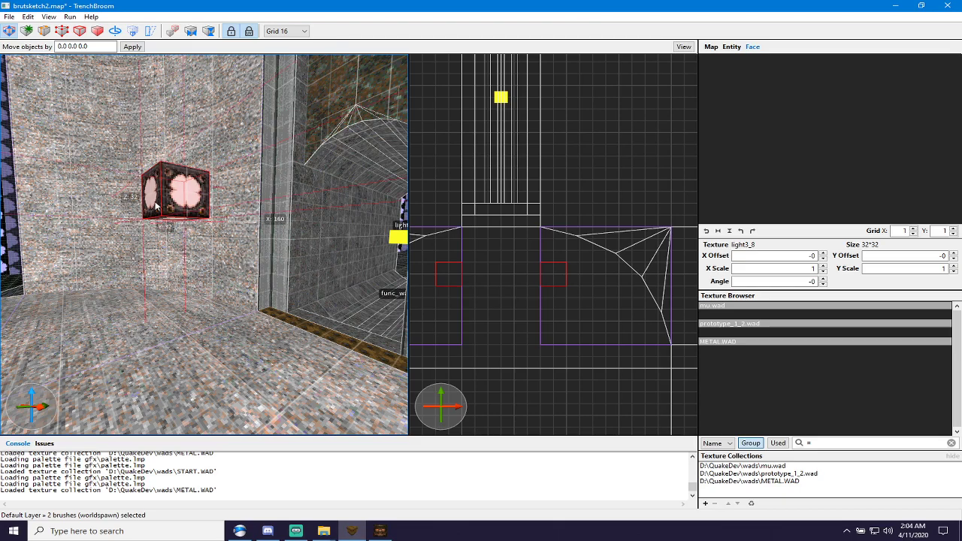
key(a)
right_drag(217, 259, 344, 265)
key(s)
key(w)
key(s)
key(d)
key(w)
key(s)
key(a)
key(w)
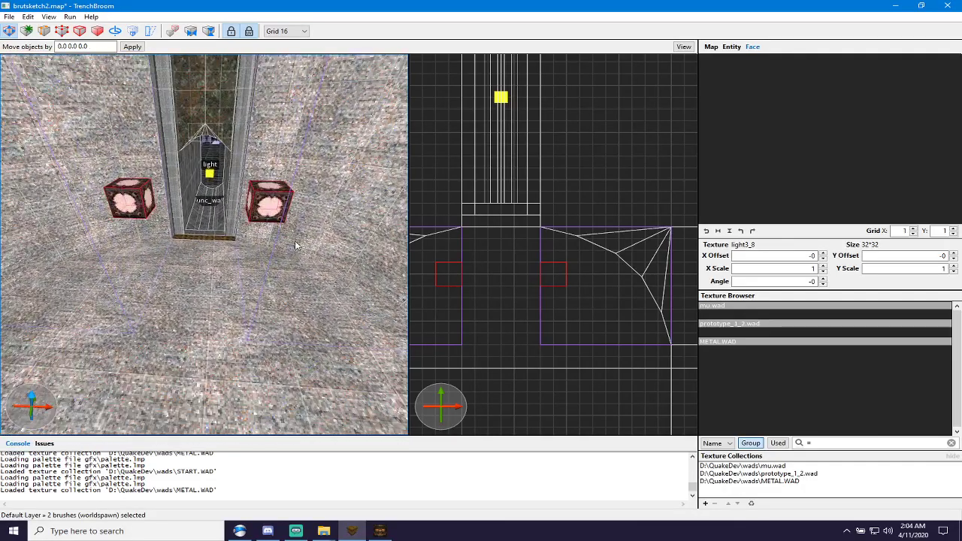
Duplicate both light blocks and place the copies directly beneath the originals.
key(ctrl+d)
key(Page_Down)
key(Page_Down)
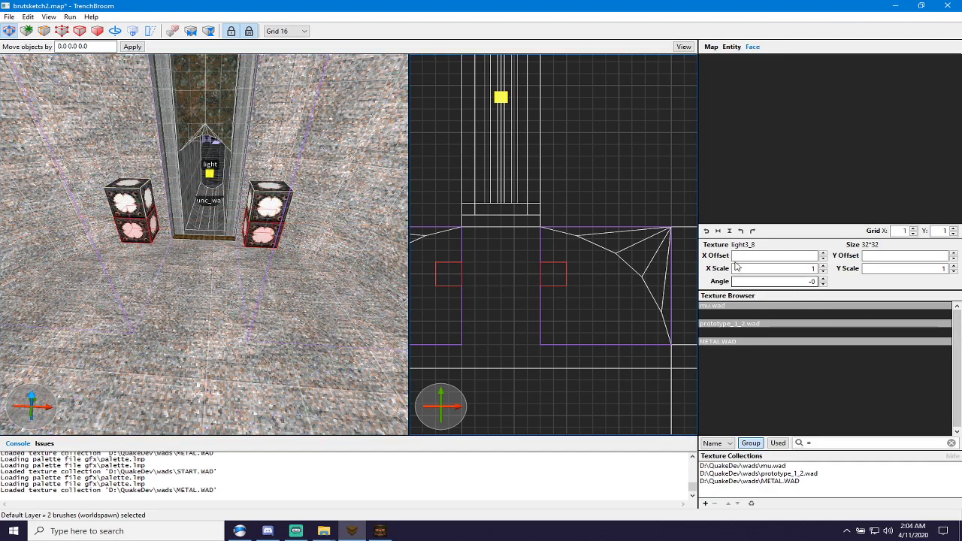
Try resetting the texture alignment on the two lower blocks, and undo the reset.
click(707, 230)
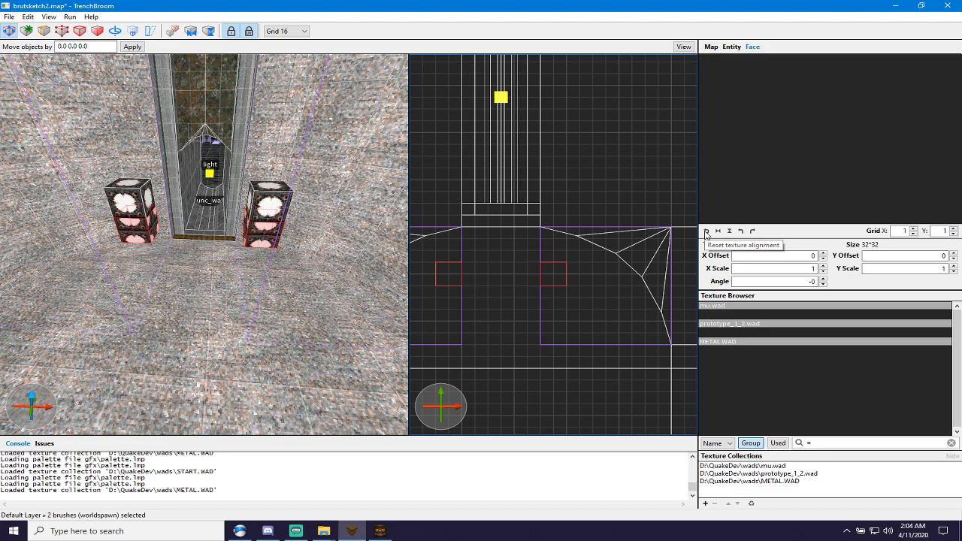
key(ctrl+z)
Filter the textures by "met", apply drkmet1_1 to the two lower blocks and stretch them down to the floor.
click(809, 442)
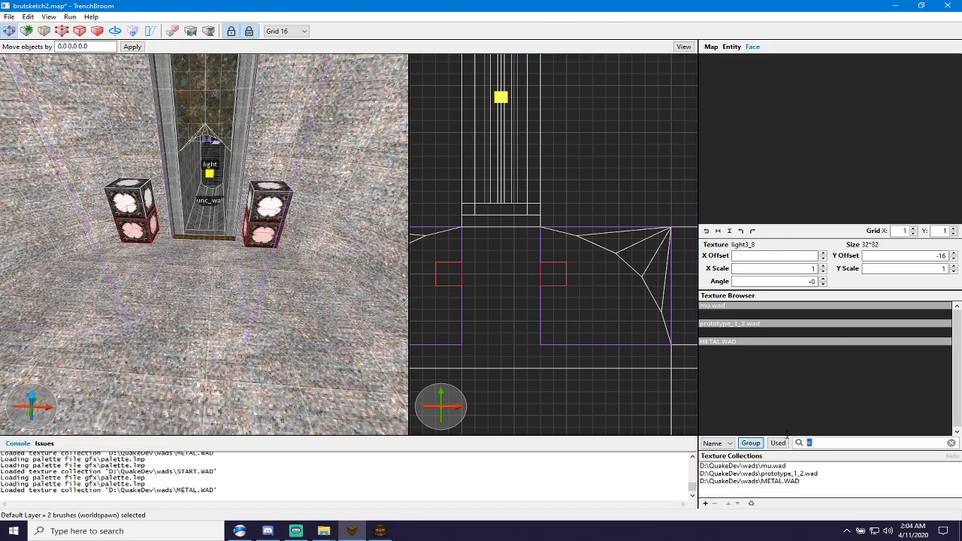
text(met)
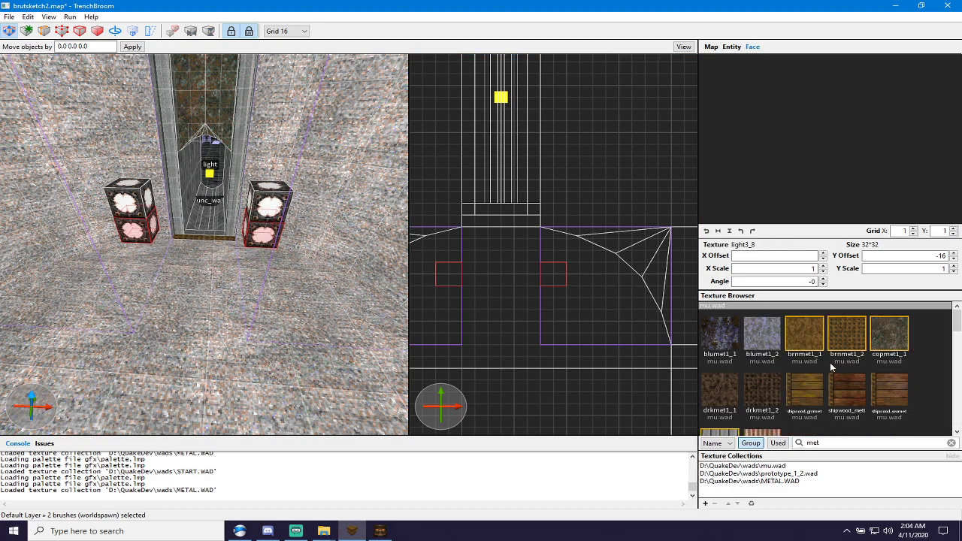
click(719, 388)
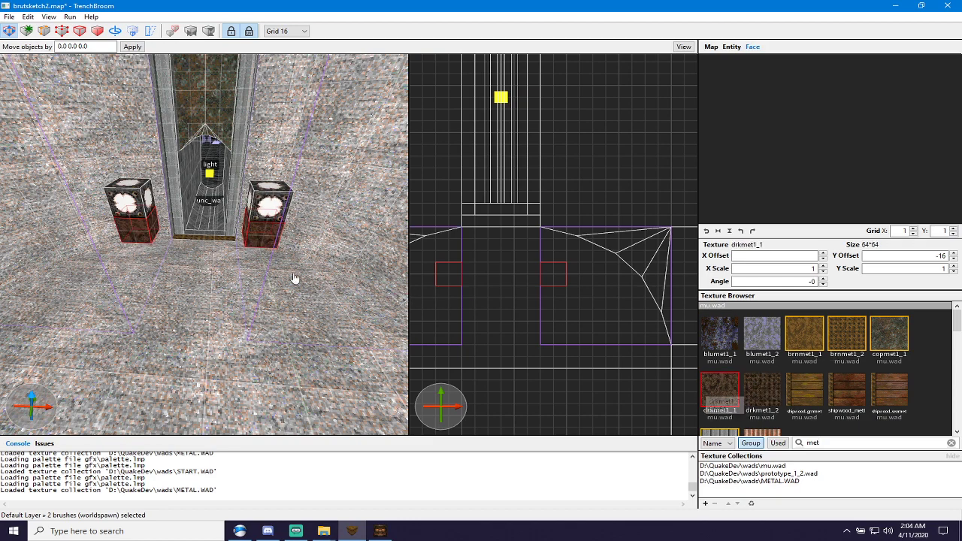
mouse_move(262, 259)
shift+mouse_down()
mouse_move(264, 272)
mouse_move(245, 290)
shift+mouse_up()
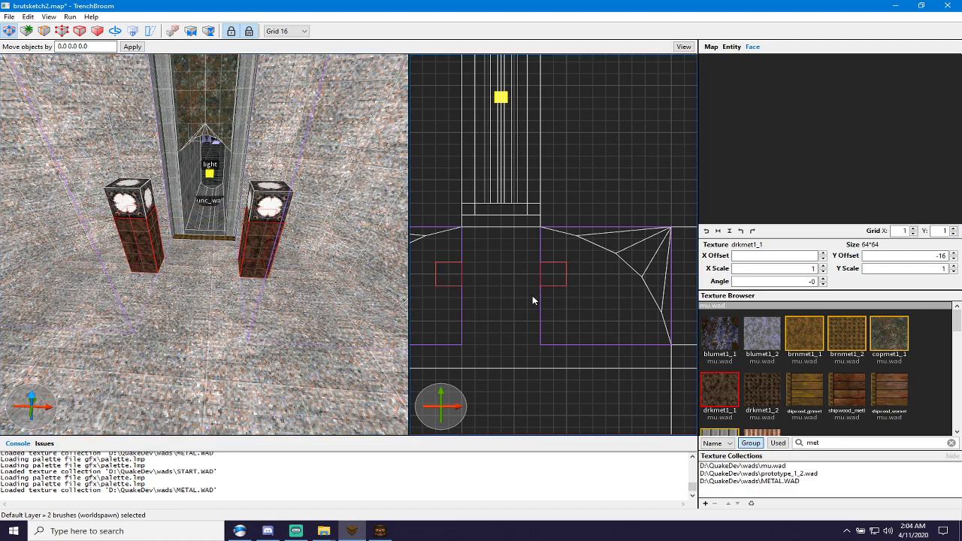
Move the outer bottom edge of each lower block 32 units outward, away from the tunnel opening.
key(ctrl+Tab)
key(v)
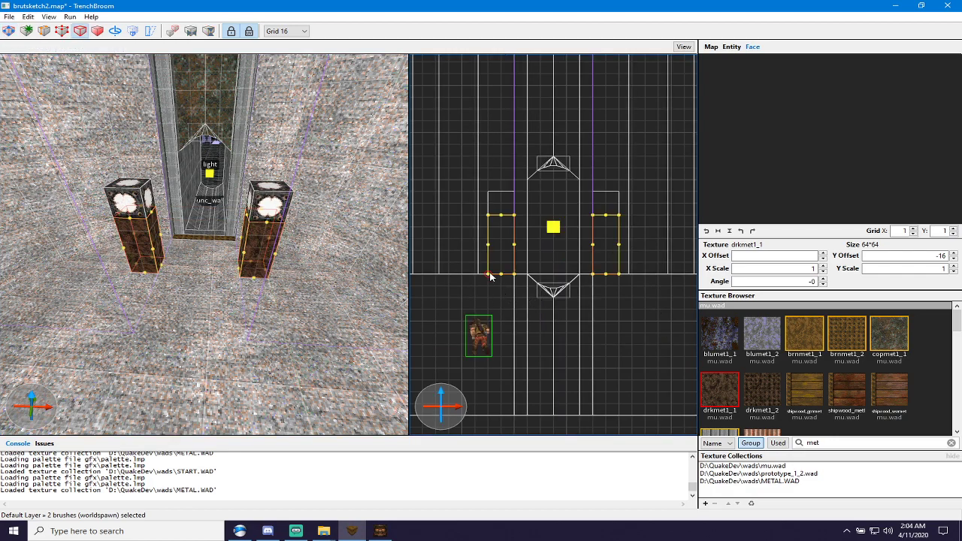
drag(487, 276, 460, 280)
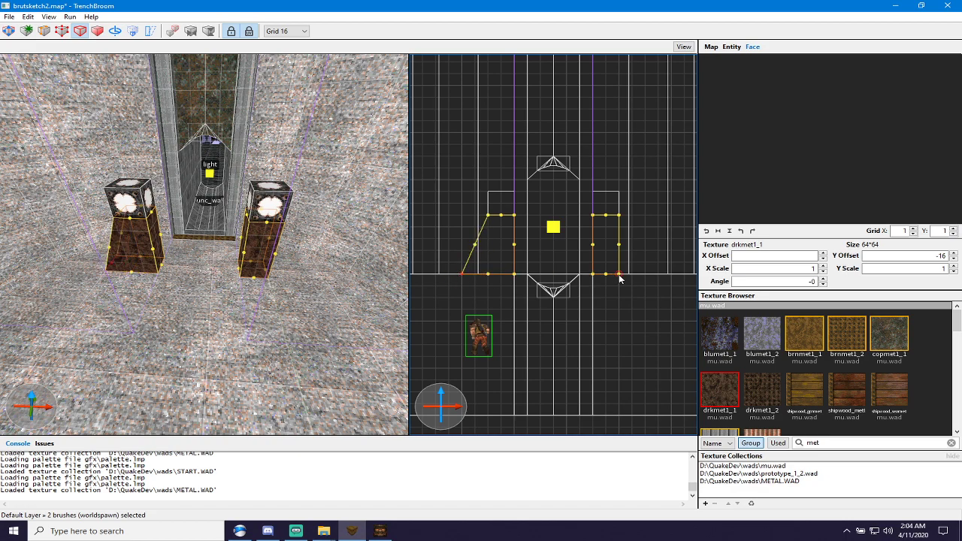
drag(619, 278, 646, 279)
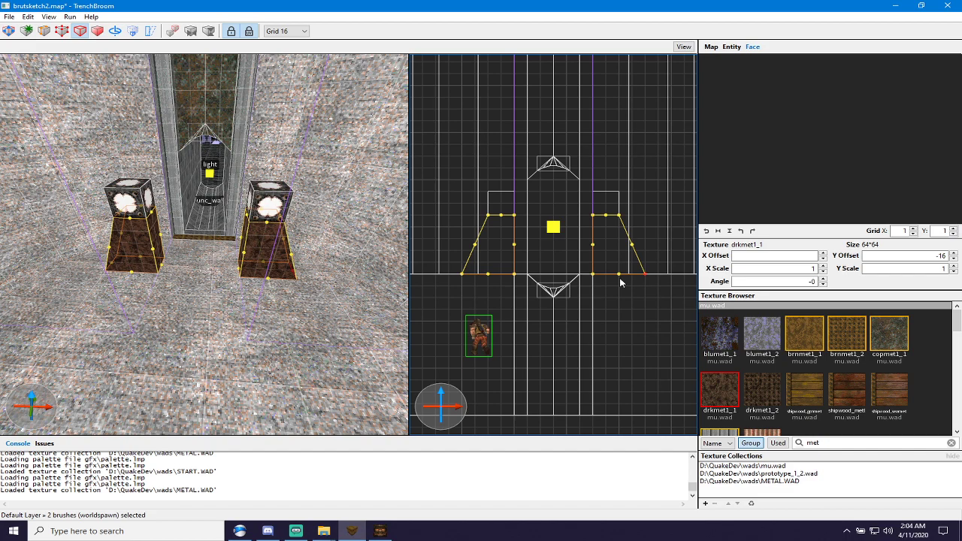
Flare the front and back bottom edges of both lower blocks outward by 32 units each.
key(ctrl+space)
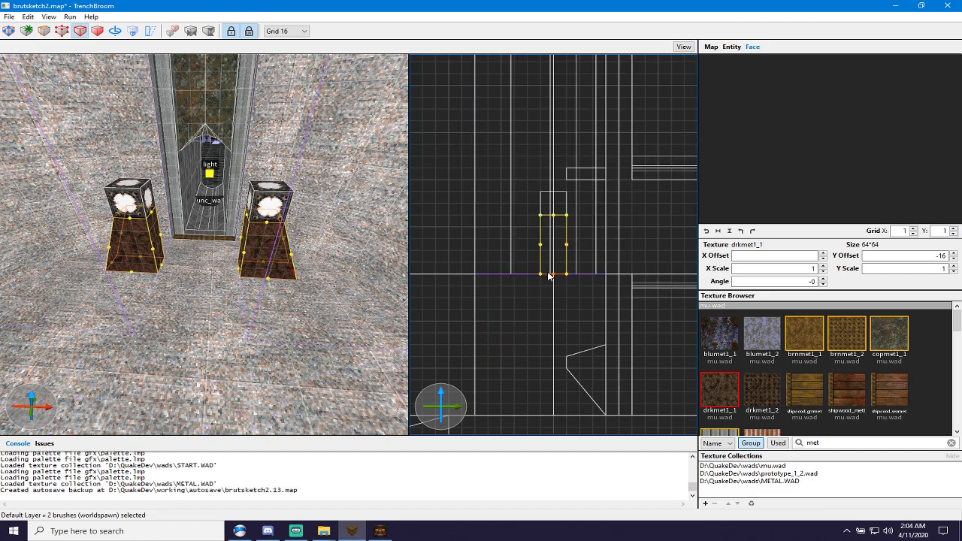
mouse_move(538, 274)
mouse_down()
mouse_move(517, 274)
mouse_move(528, 274)
mouse_up()
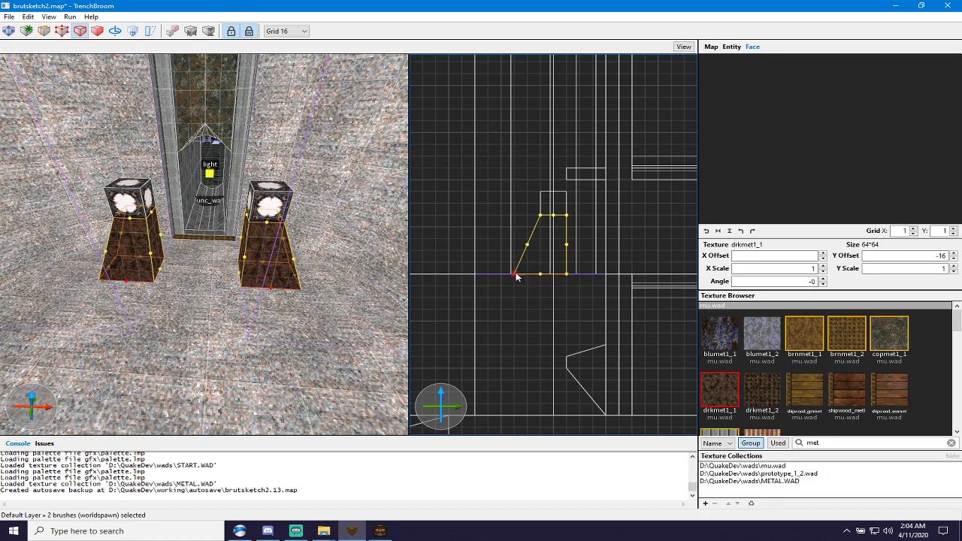
drag(569, 276, 591, 277)
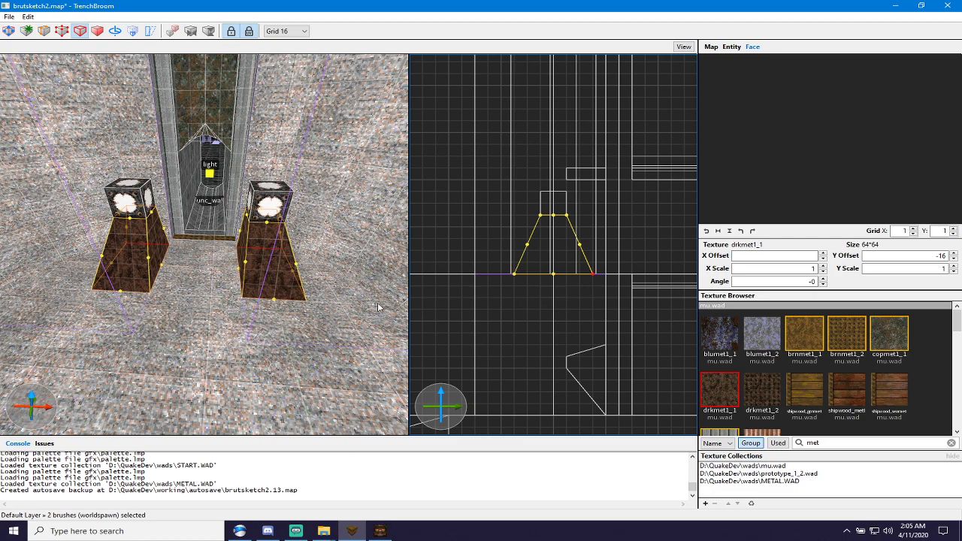
Extend the outer bottom edge of each pedestal farther sideways toward the curved walls to form long slopes.
key(space)
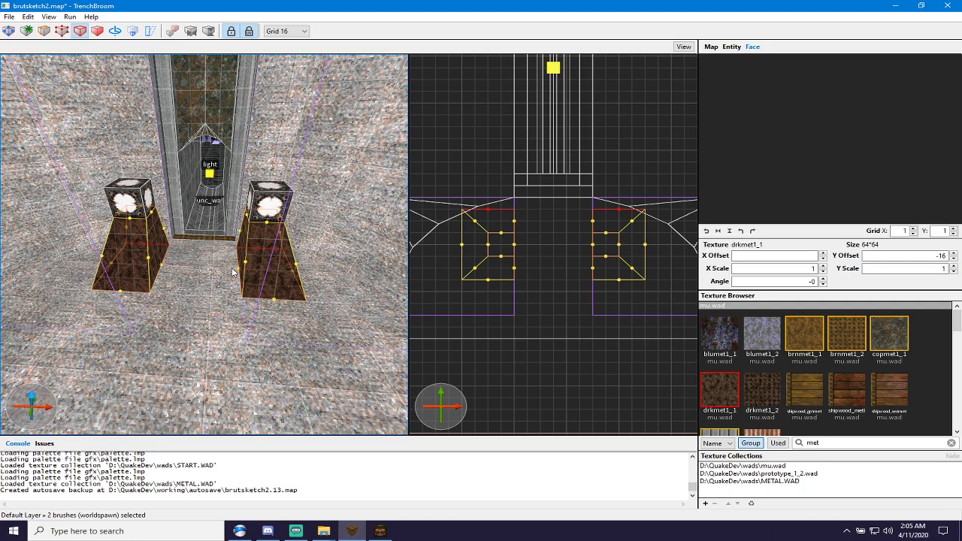
scroll(224, 270, up, 10)
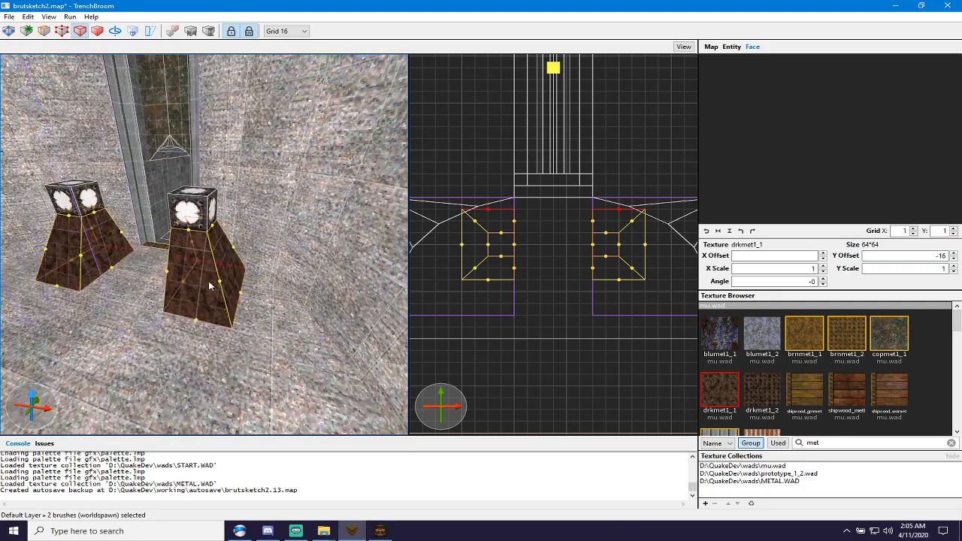
scroll(167, 294, down, 10)
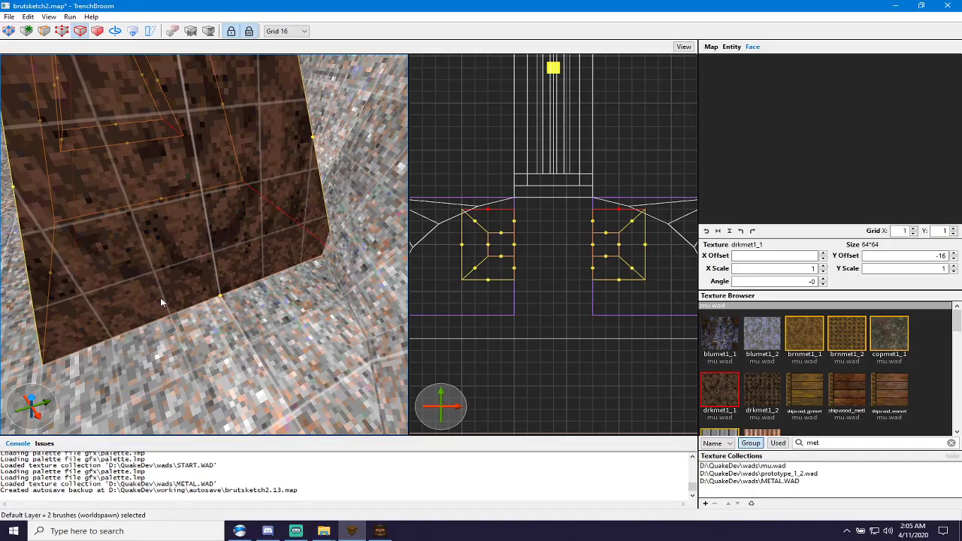
scroll(244, 282, up, 4)
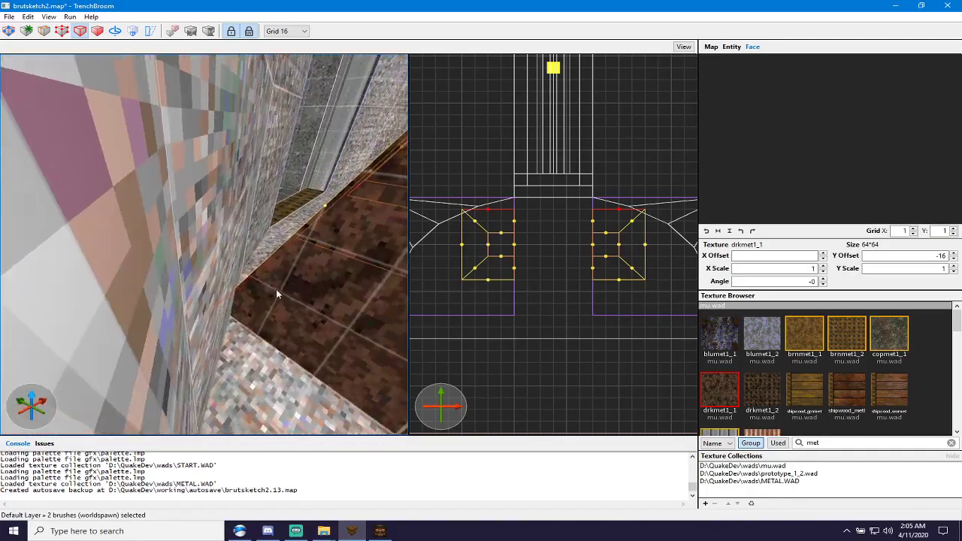
scroll(267, 284, down, 8)
scroll(238, 286, down, 8)
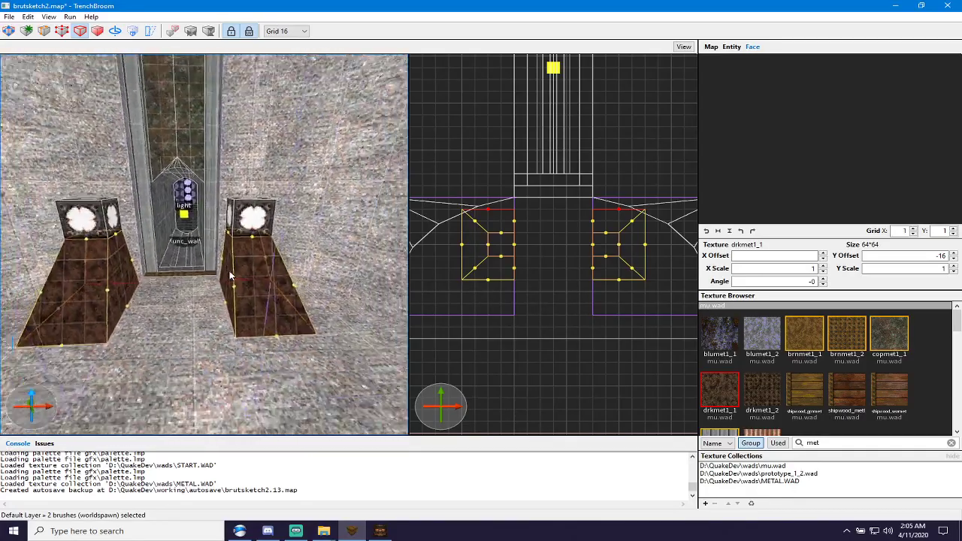
scroll(232, 283, up, 5)
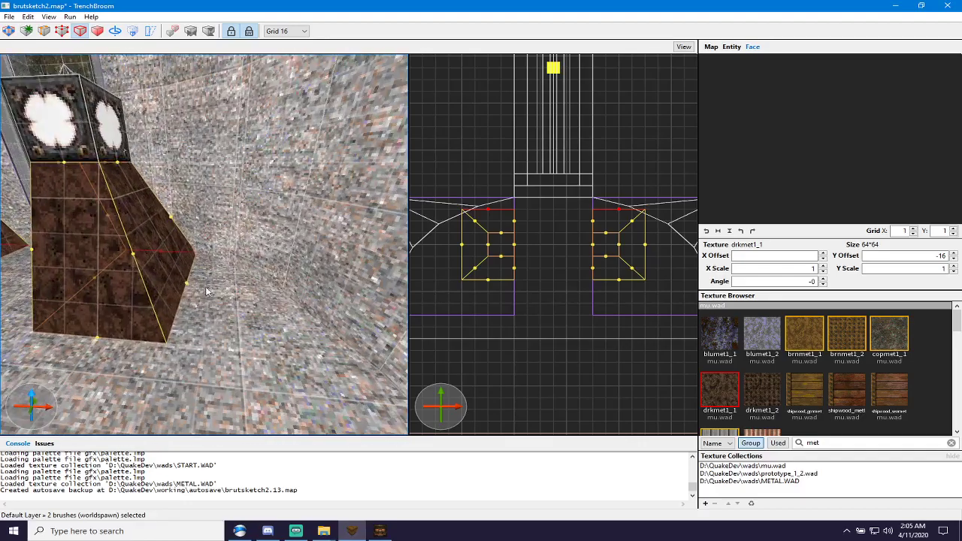
drag(189, 284, 325, 292)
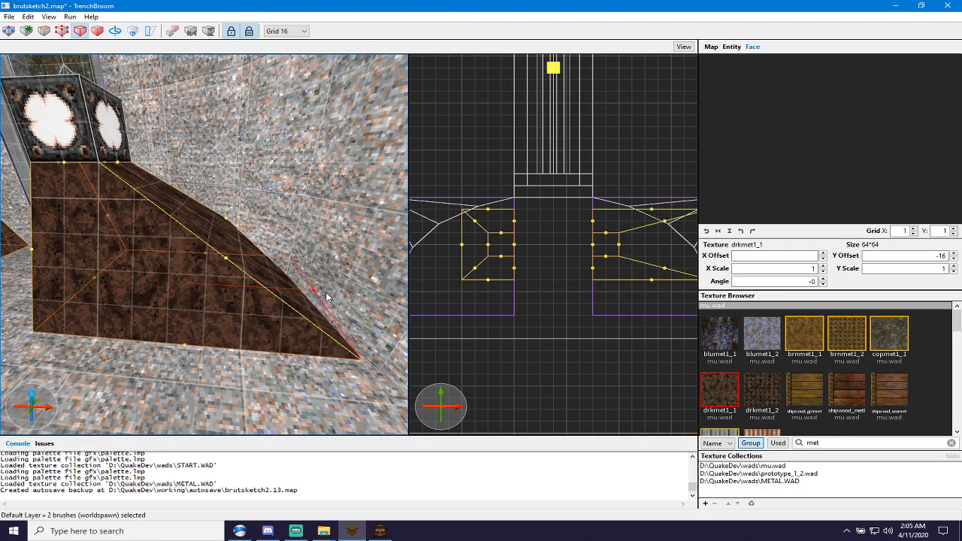
key(a)
scroll(319, 296, up, 3)
scroll(294, 298, down, 5)
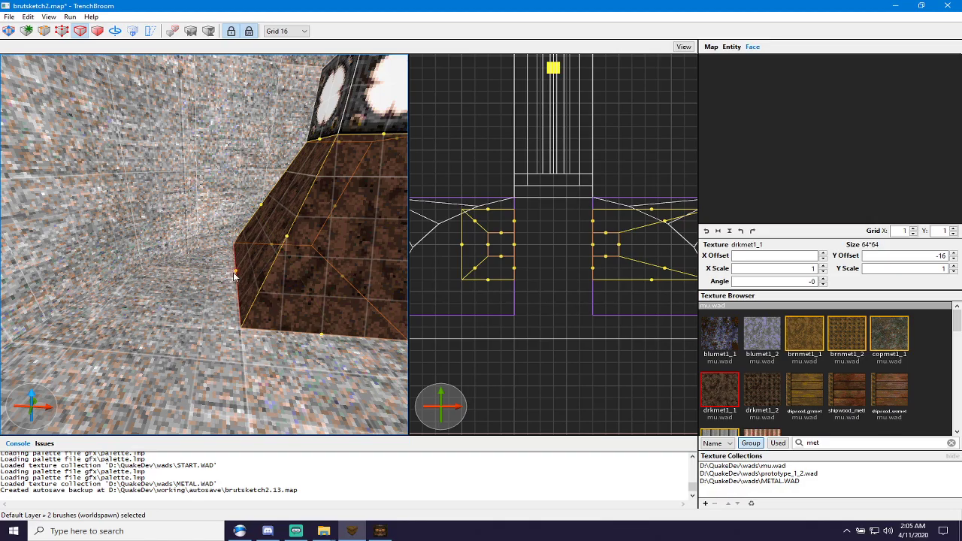
drag(234, 277, 113, 275)
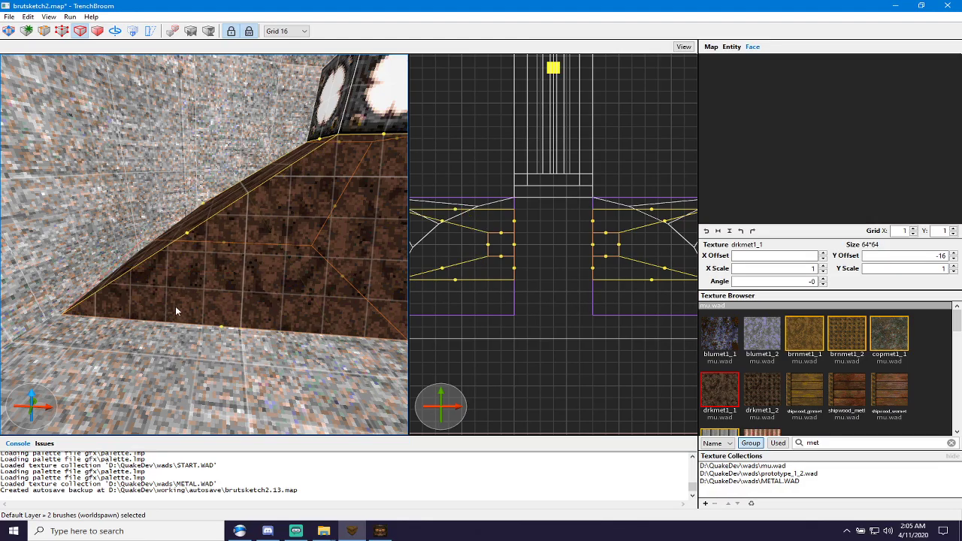
Pull the front bottom edge of both pedestals 32 units farther forward.
scroll(204, 329, down, 6)
right_drag(175, 310, 218, 340)
scroll(205, 320, up, 4)
scroll(204, 349, down, 6)
scroll(219, 339, down, 2)
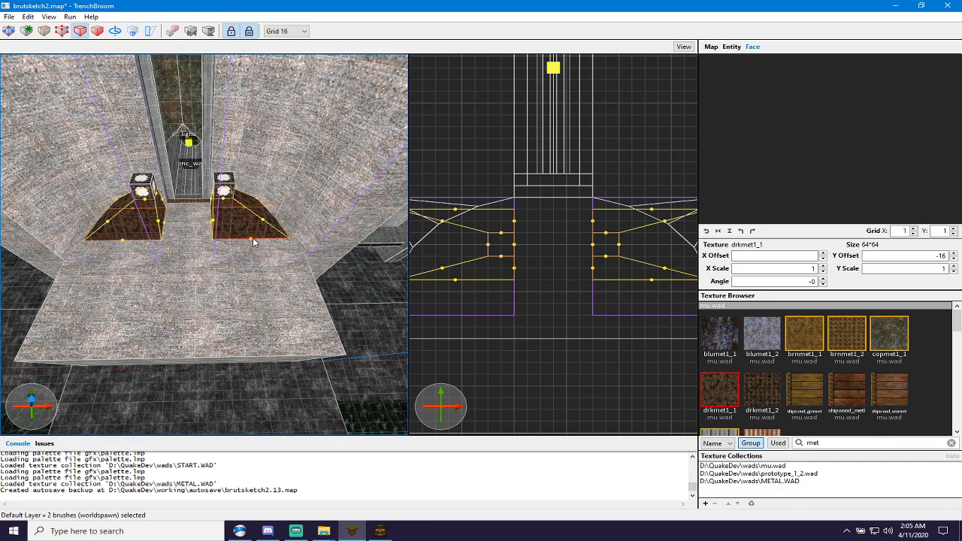
drag(253, 238, 254, 253)
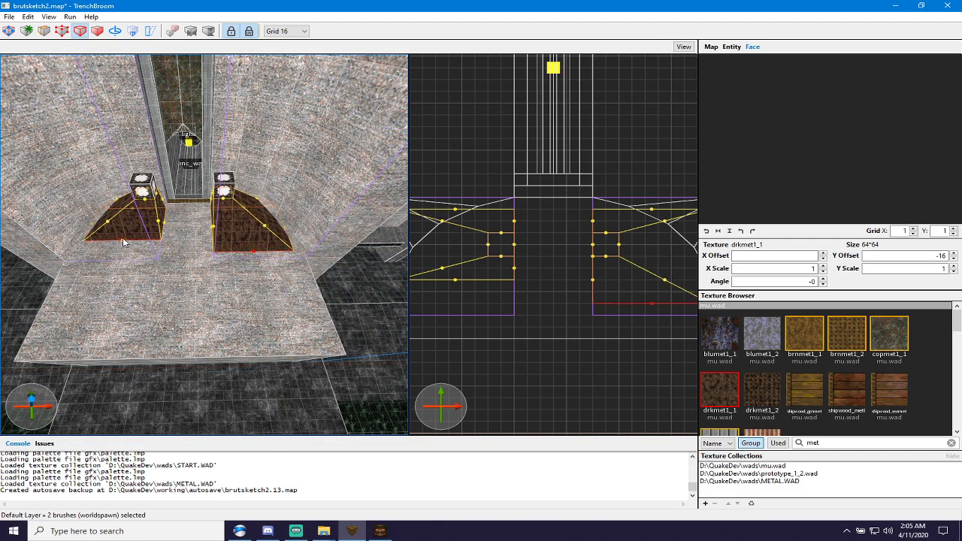
mouse_move(124, 242)
mouse_down()
mouse_move(126, 254)
mouse_move(115, 256)
mouse_up()
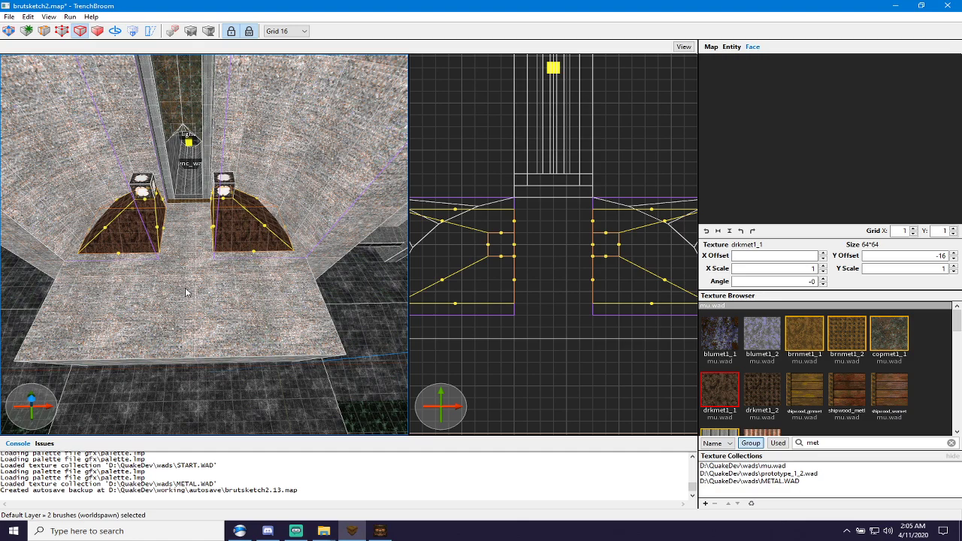
Apply the drkmet1_2 texture to the top faces of both light blocks.
mouse_move(186, 238)
alt+right_down()
mouse_move(186, 207)
mouse_move(185, 240)
alt+right_up()
click(141, 194)
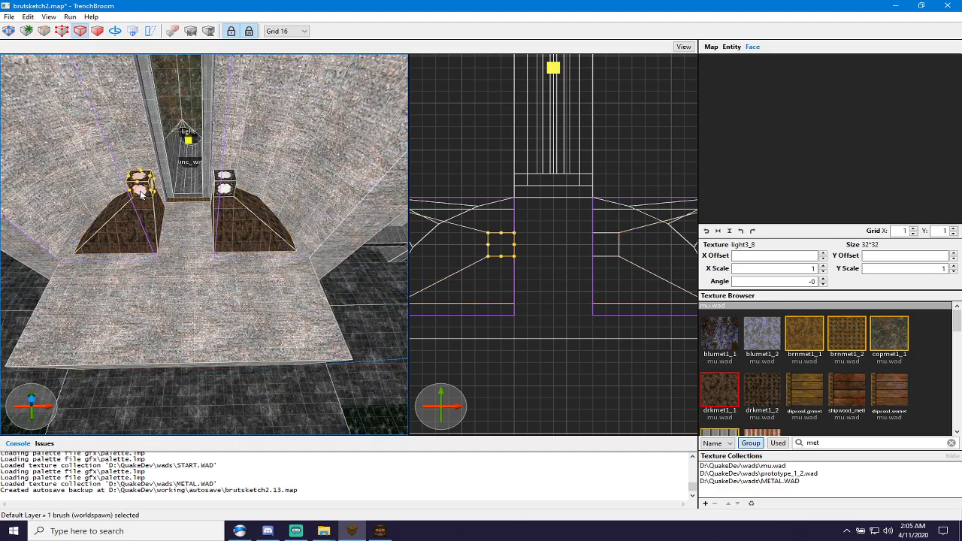
key(v)
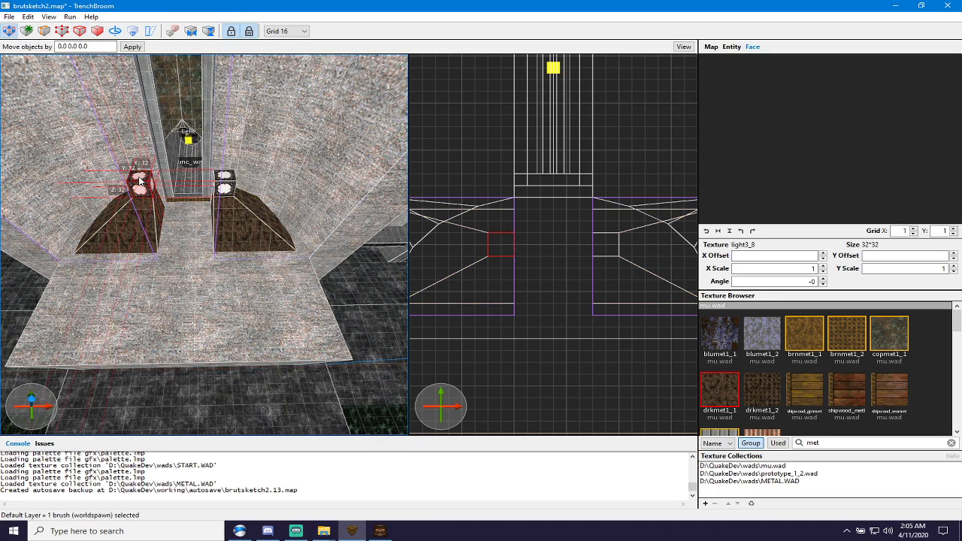
ctrl+click(225, 186)
scroll(227, 188, up, 2)
mouse_move(199, 197)
alt+right_down()
mouse_move(244, 195)
mouse_move(207, 182)
mouse_move(215, 192)
mouse_move(206, 192)
alt+right_up()
shift+click(118, 168)
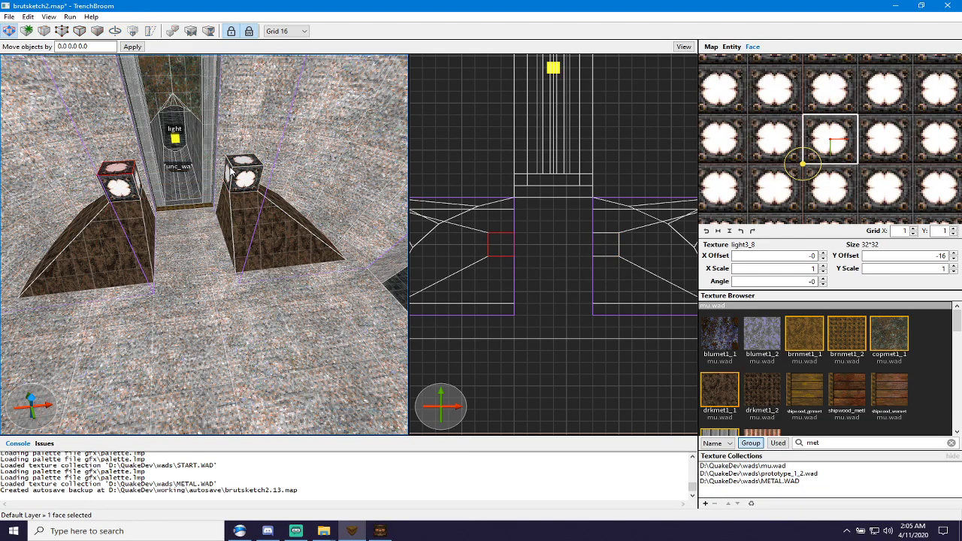
shift+click(242, 163)
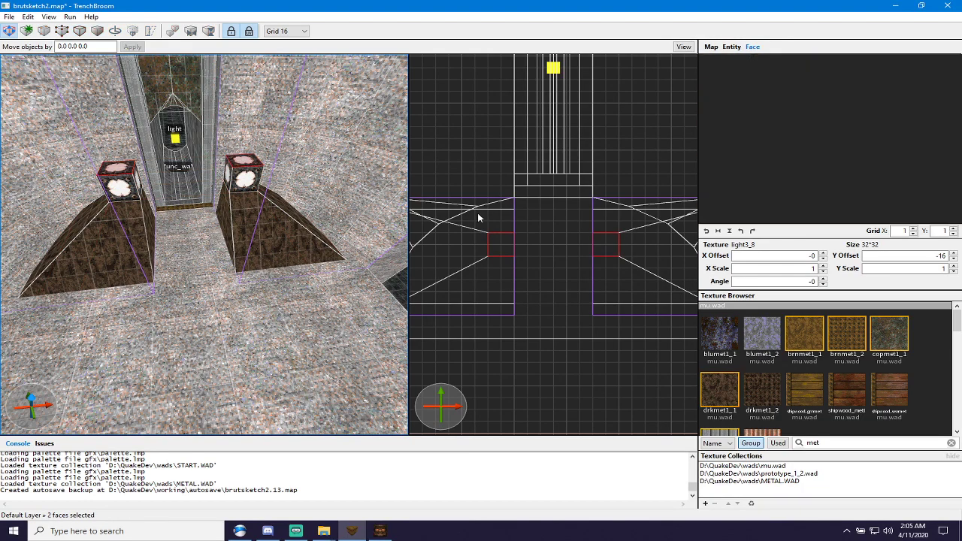
click(762, 390)
Select both sloped pedestals, try drkmet1_1 and brnmet1_1 on them, and settle on the copmet1_1 texture.
alt+right_drag(273, 247, 213, 251)
click(213, 251)
ctrl+click(82, 255)
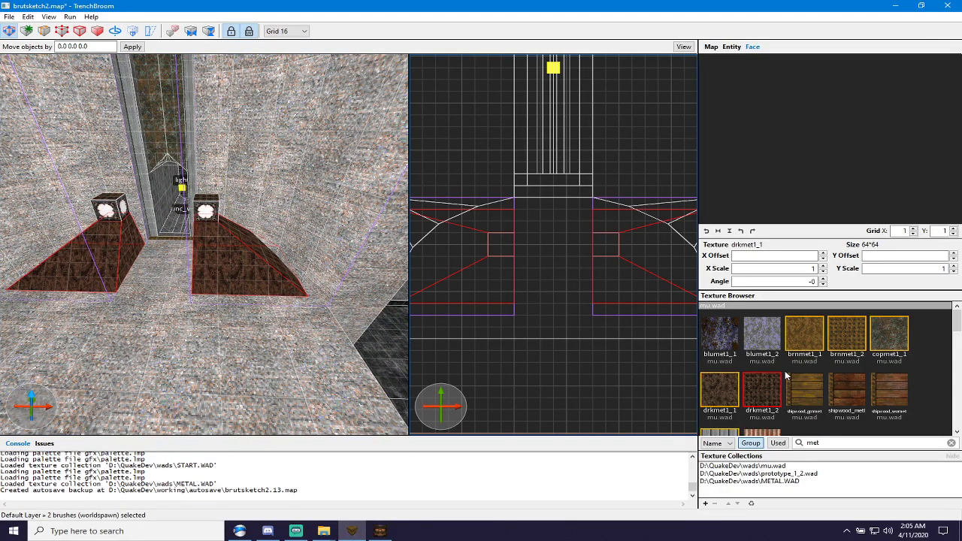
scroll(794, 391, down, 3)
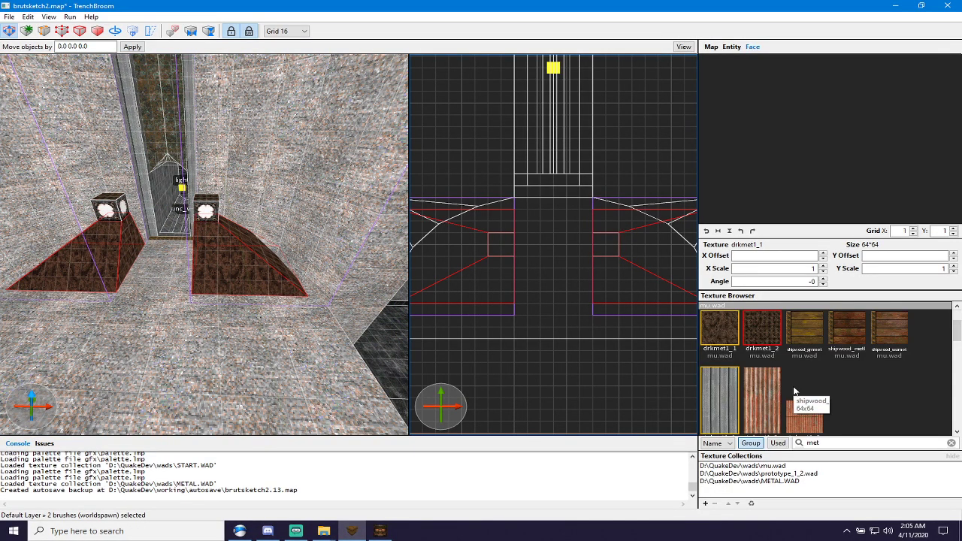
click(720, 331)
scroll(719, 330, up, 2)
click(795, 341)
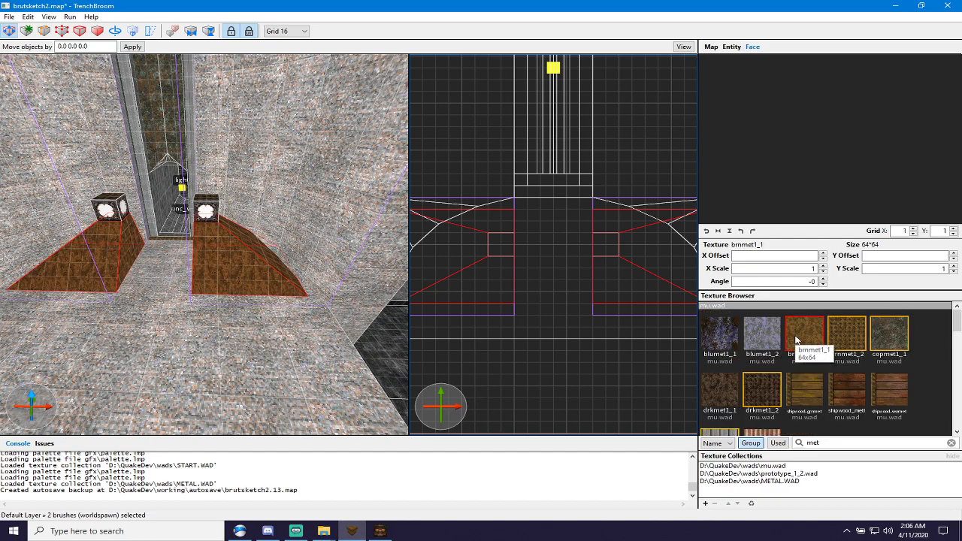
click(889, 329)
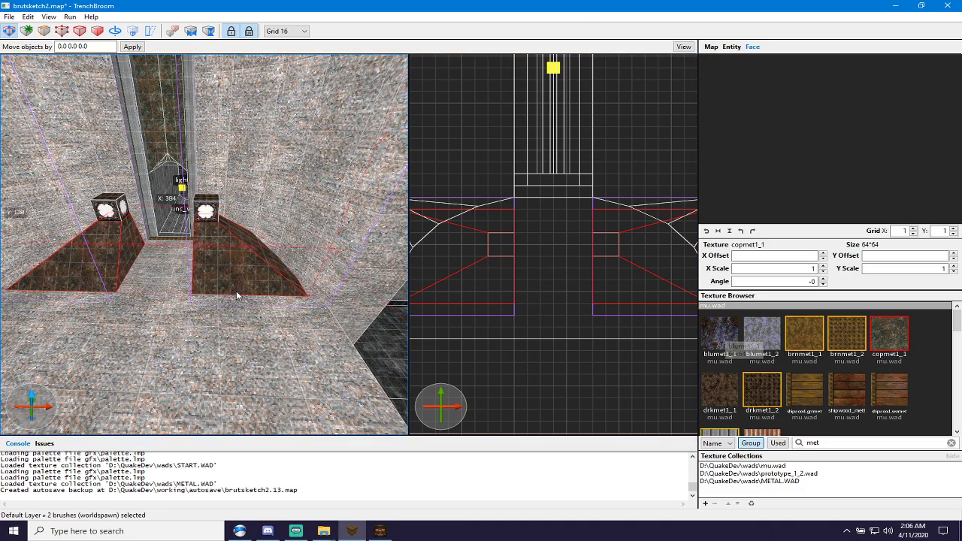
key(Escape)
Examine the light blocks and textured pedestals flanking the tunnel opening from close up and from a distance.
scroll(224, 329, up, 2)
right_drag(237, 313, 290, 277)
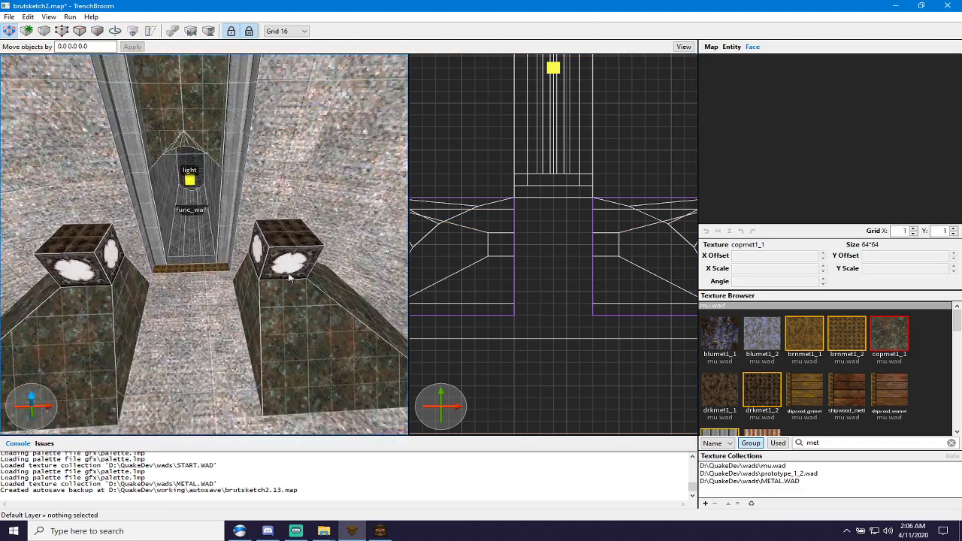
shift+click(287, 234)
click(78, 240)
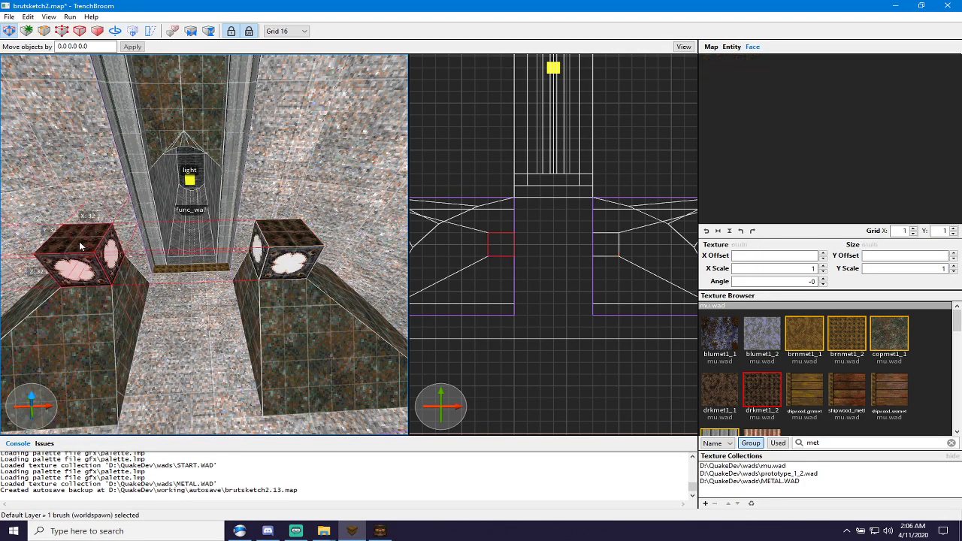
right_click(109, 295)
key(Escape)
scroll(200, 235, down, 10)
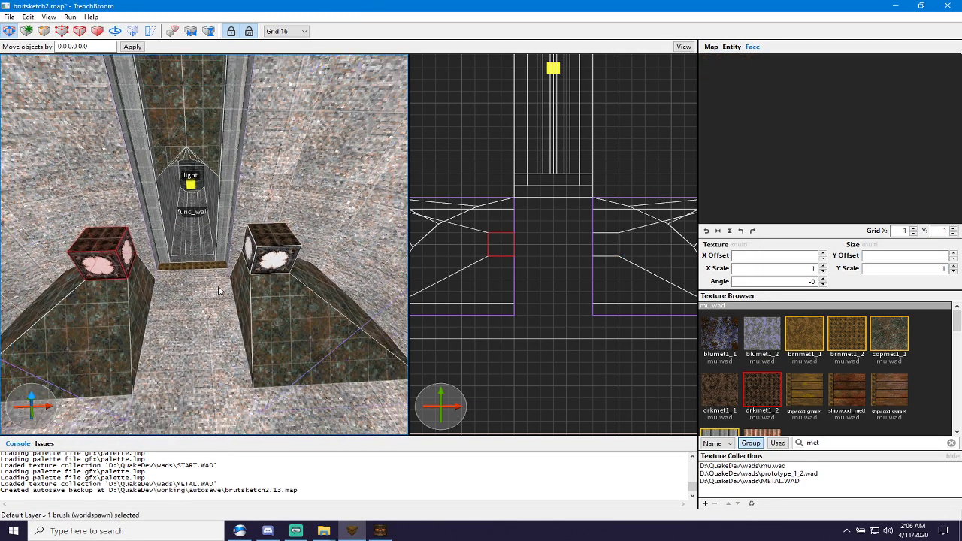
scroll(201, 239, up, 10)
right_drag(201, 239, 214, 259)
scroll(213, 246, down, 8)
scroll(214, 246, up, 4)
scroll(207, 269, down, 8)
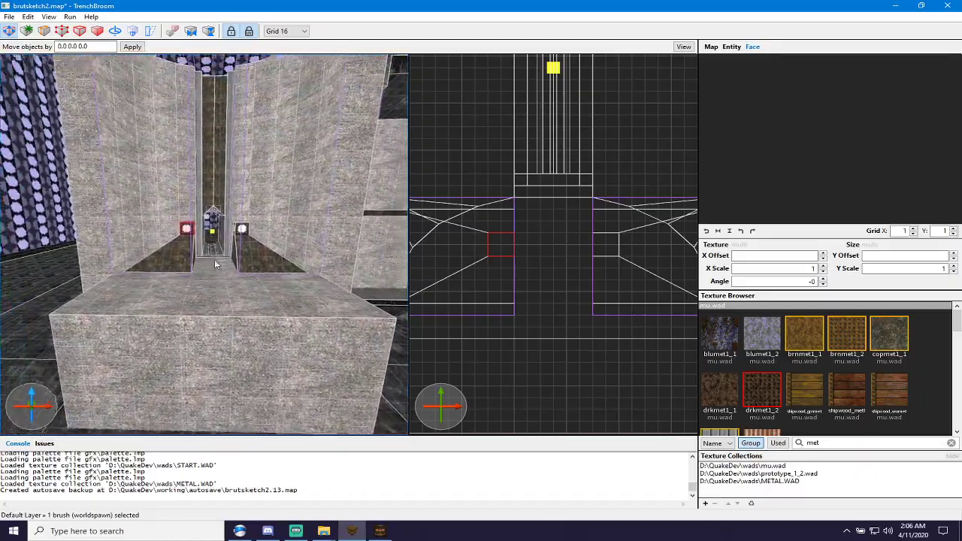
scroll(214, 260, up, 6)
scroll(217, 260, up, 3)
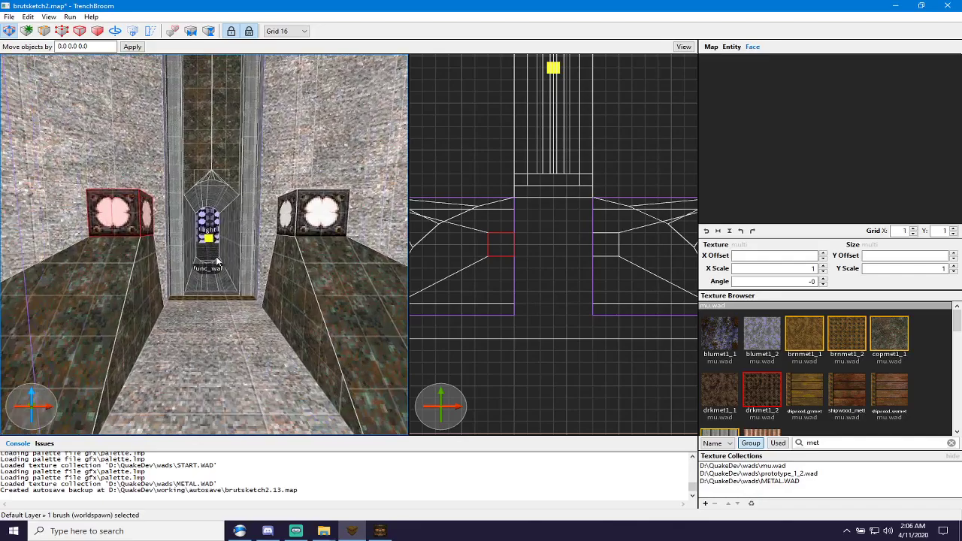
Select both pedestals and clip the left one's outer slope to 45 degrees through points -352 240 592 and -368 240 576.
scroll(215, 260, down, 8)
key(space)
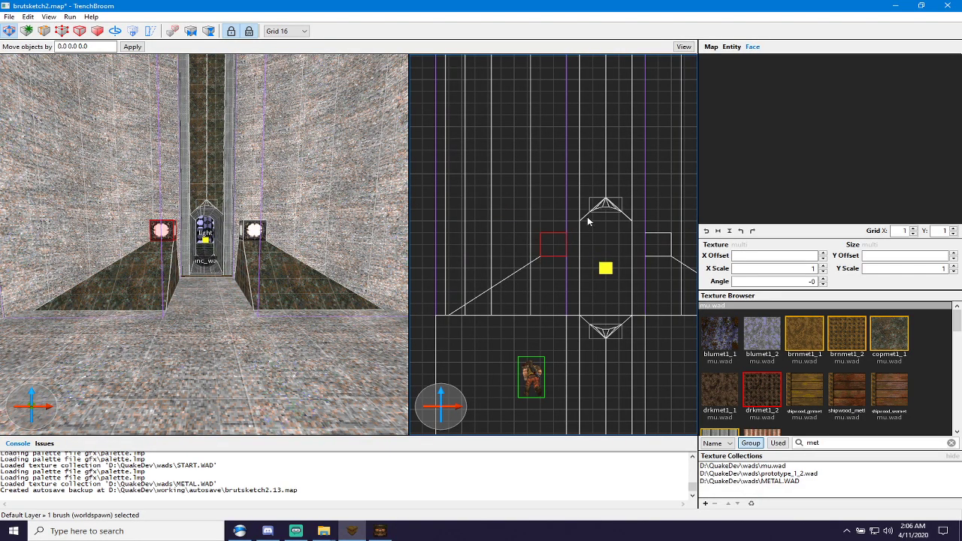
key(space)
key(space)
key(space)
scroll(571, 217, up, 3)
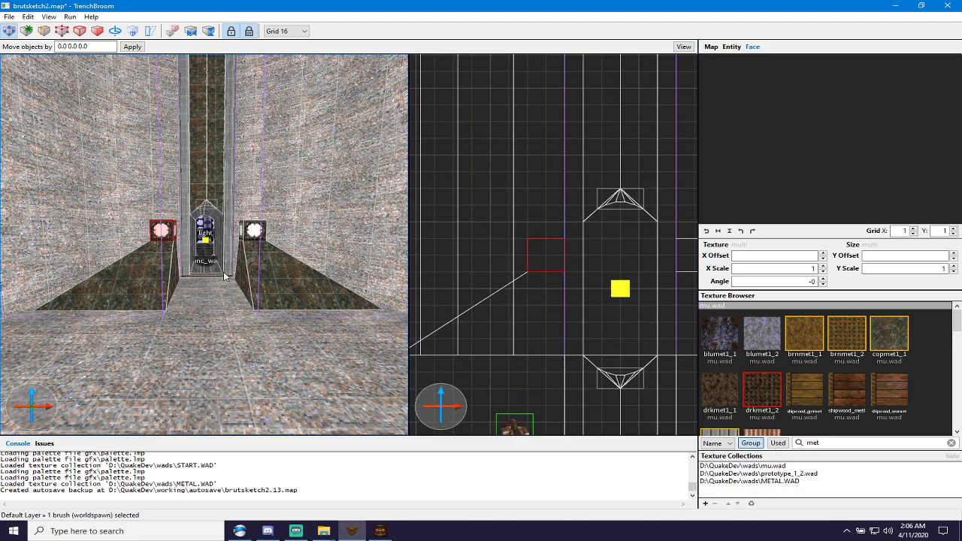
click(278, 280)
ctrl+click(136, 288)
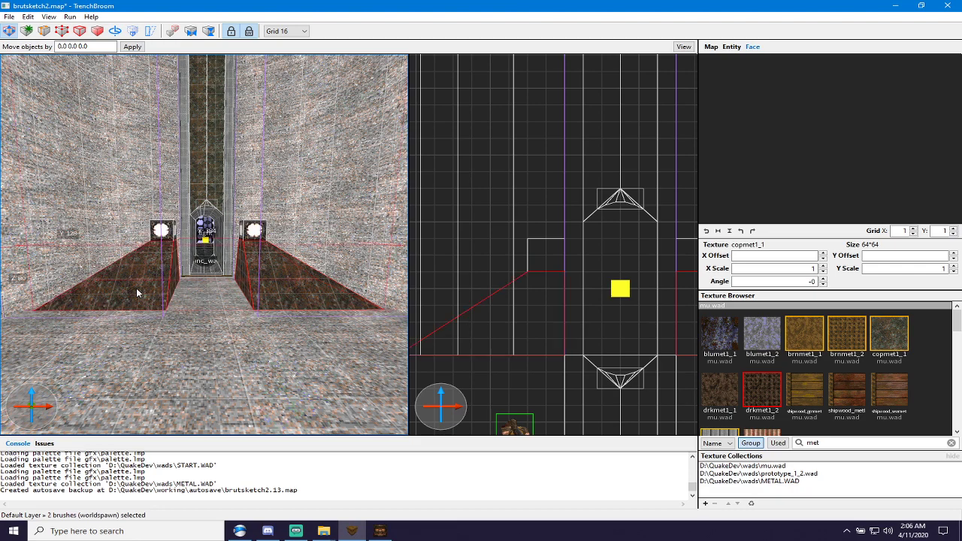
key(e)
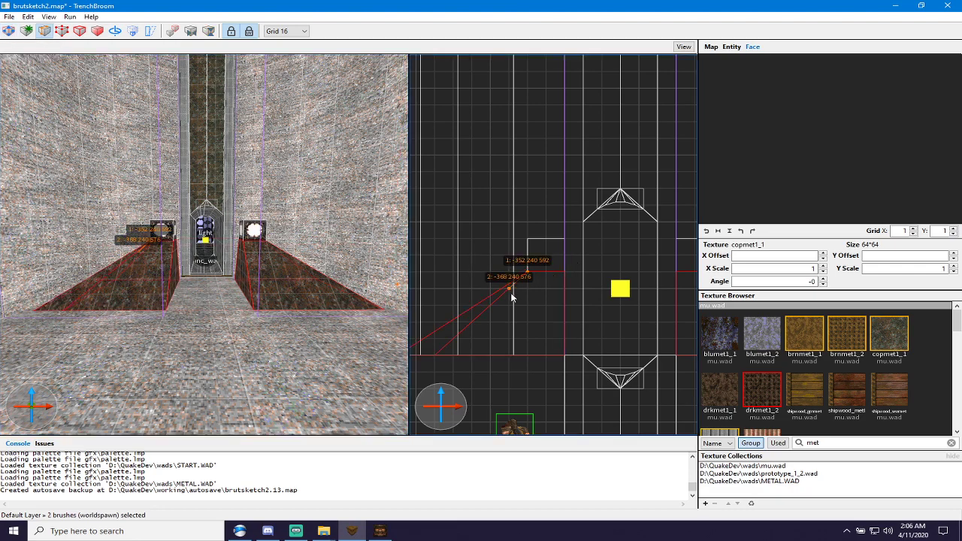
key(ctrl+Return)
key(ctrl+Return)
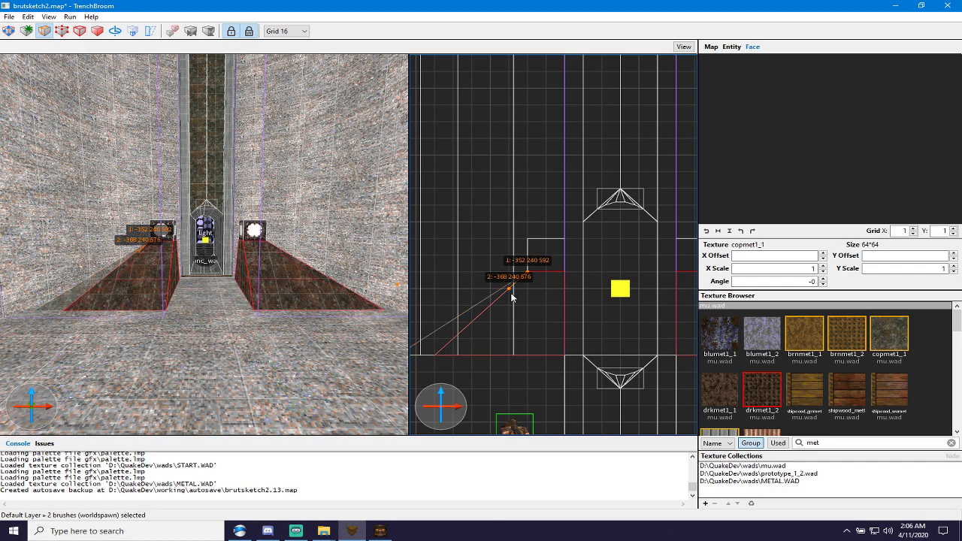
key(Return)
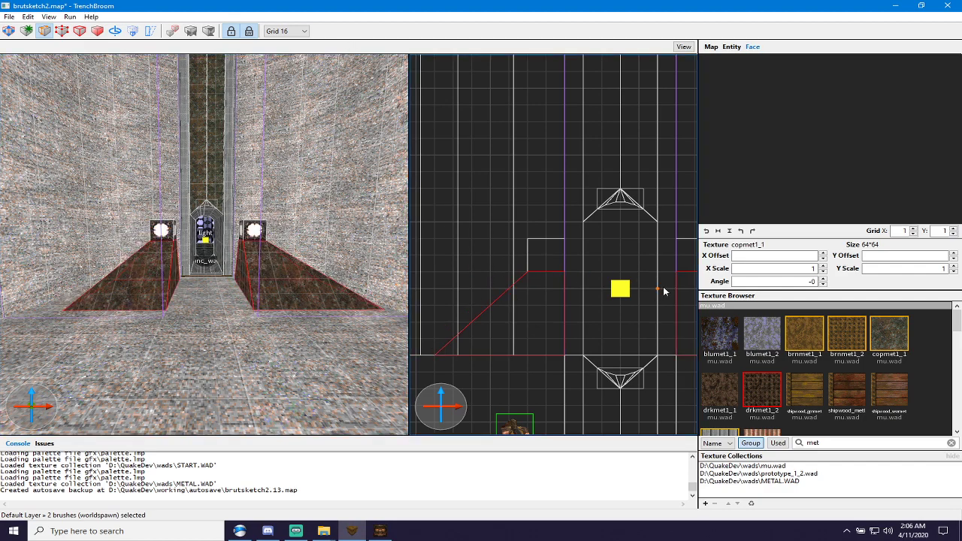
Clip the right pedestal's outer slope to 45 degrees through points -192 240 592 and -176 240 576, then deselect both pedestals.
middle_drag(662, 290, 489, 273)
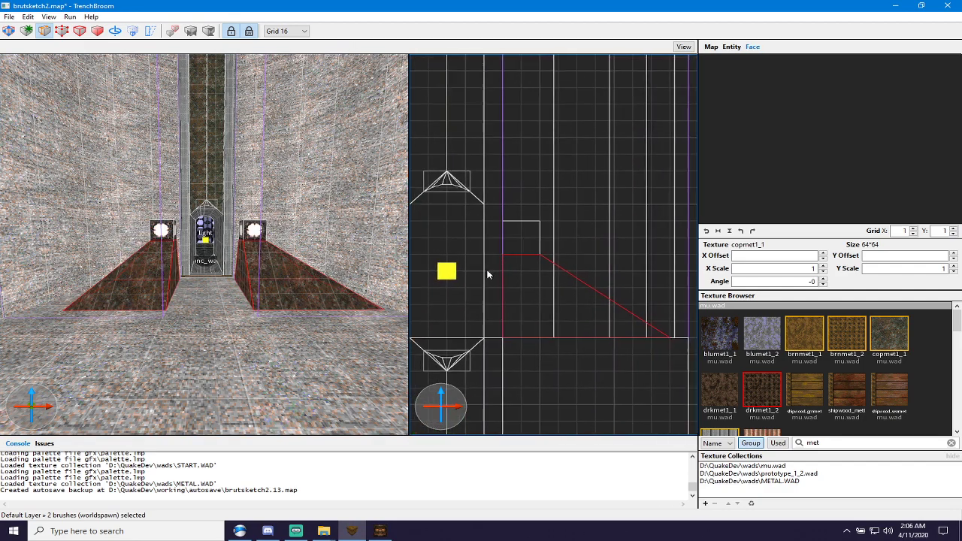
click(536, 257)
click(560, 271)
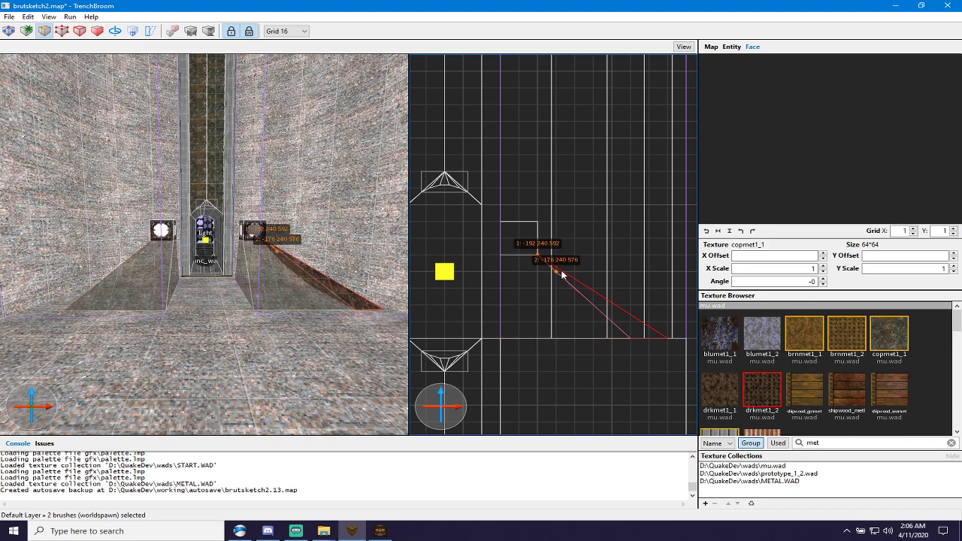
key(ctrl+Return)
key(ctrl+Return)
key(Return)
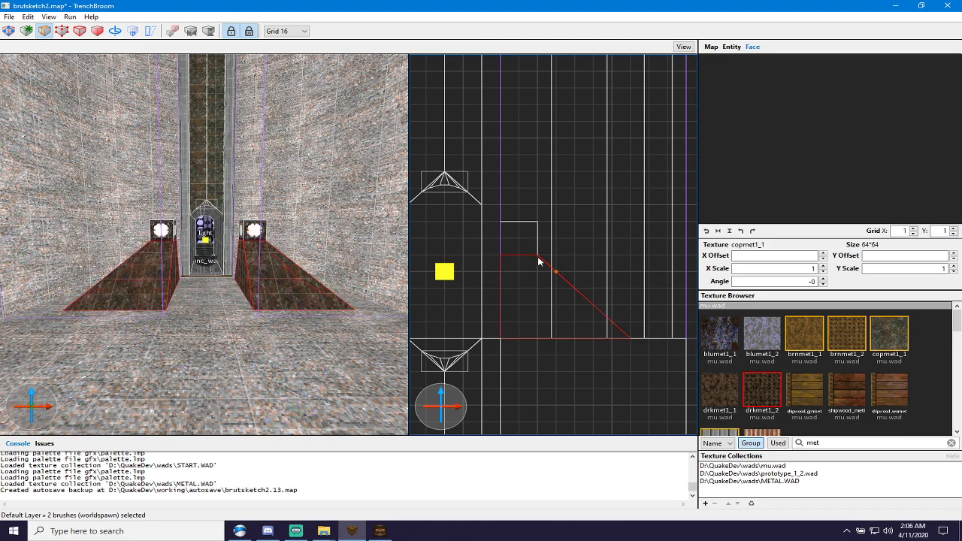
key(c)
scroll(465, 244, down, 2)
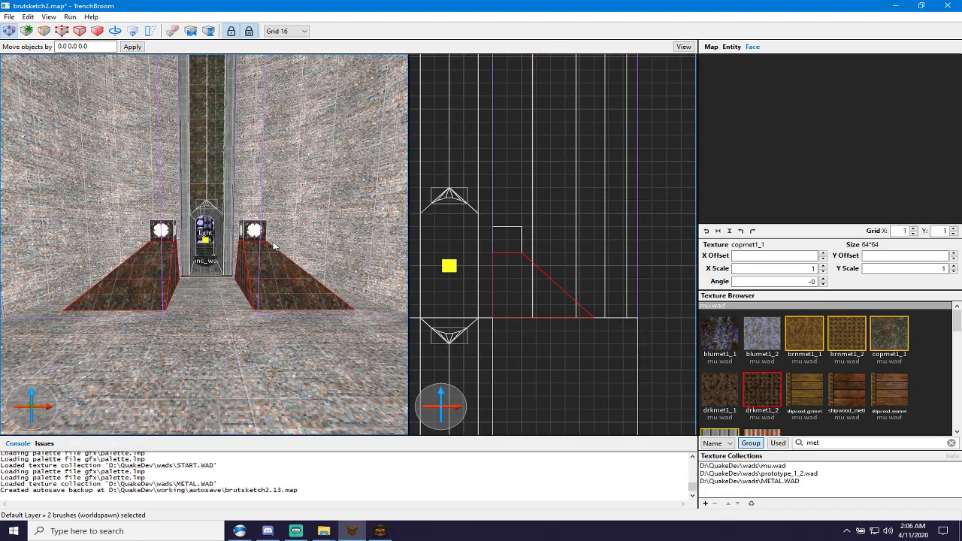
key(Escape)
Pull the left pedestal's back bottom edge toward the tunnel until it meets the wall beside the opening.
scroll(213, 273, up, 3)
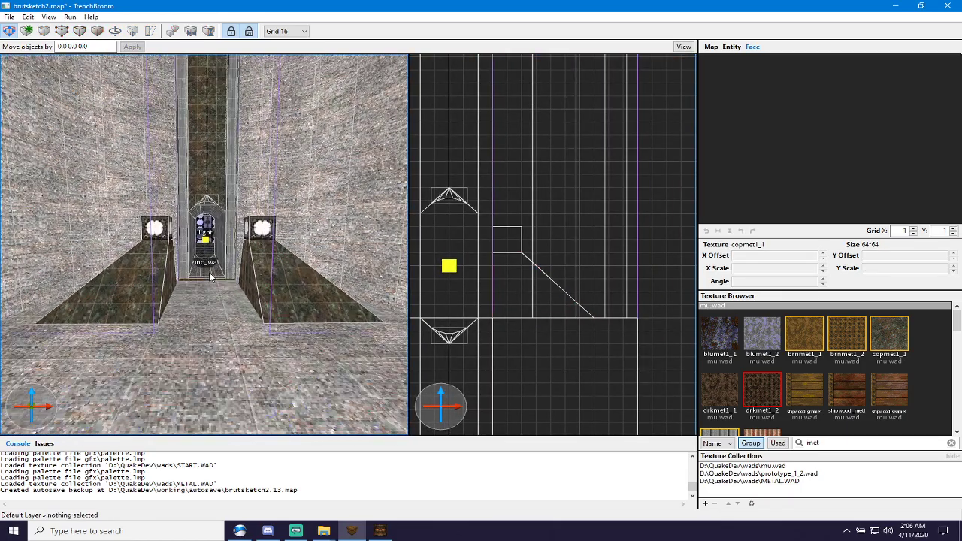
key(d)
mouse_move(210, 272)
right_down()
mouse_move(154, 270)
mouse_move(135, 298)
mouse_move(118, 296)
mouse_move(142, 280)
right_up()
key(w)
click(148, 279)
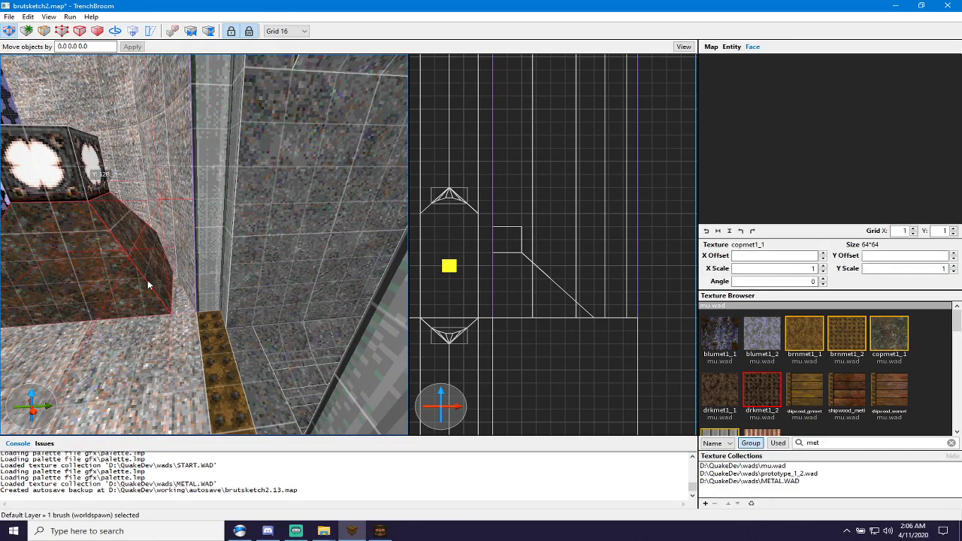
key(e)
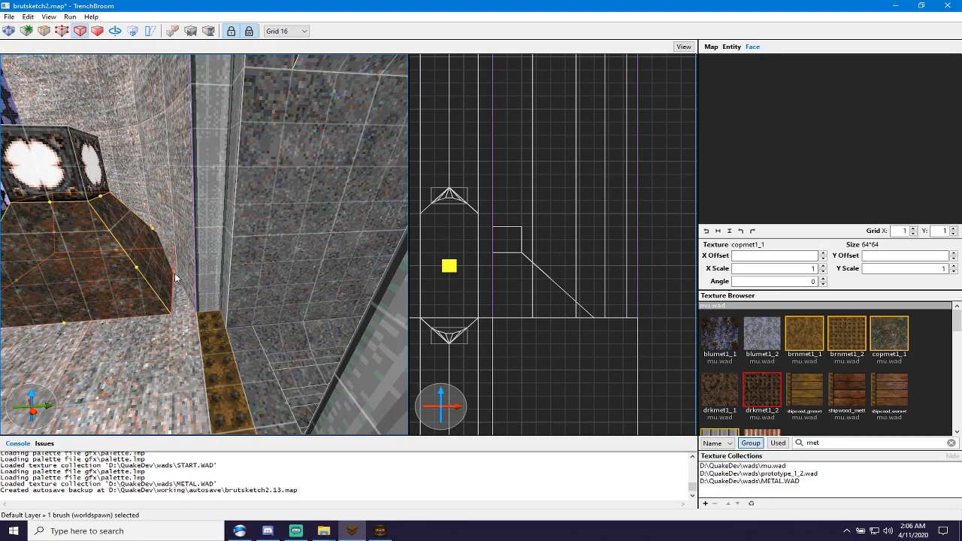
drag(177, 272, 189, 273)
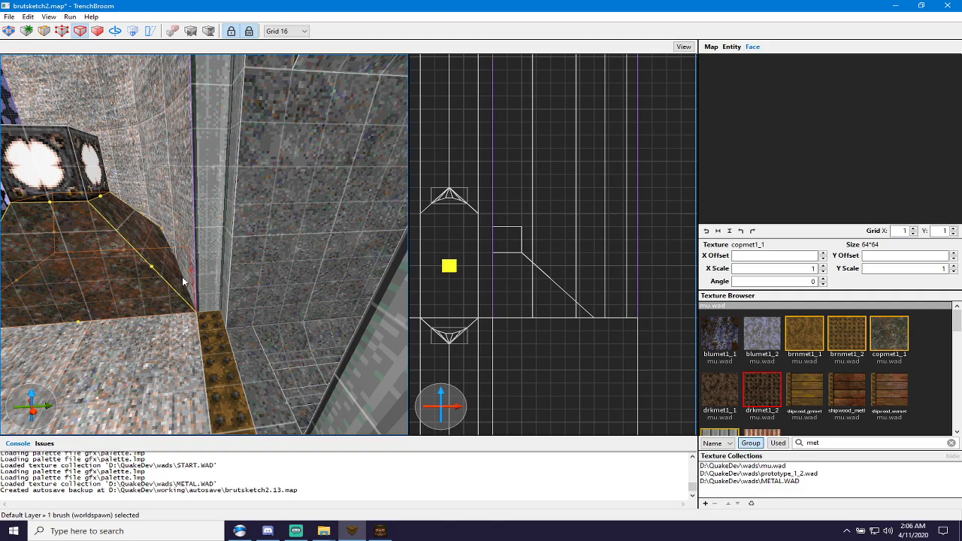
Pull the right pedestal's back bottom edge to the wall beside the tunnel opening and clear the selection.
key(s)
mouse_move(182, 281)
right_down()
mouse_move(223, 283)
mouse_move(177, 300)
right_up()
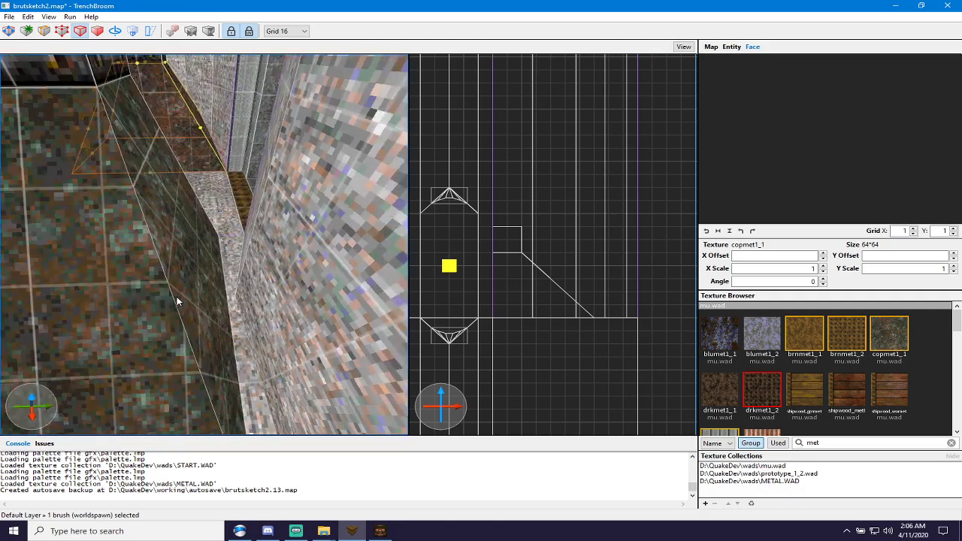
key(d)
click(176, 300)
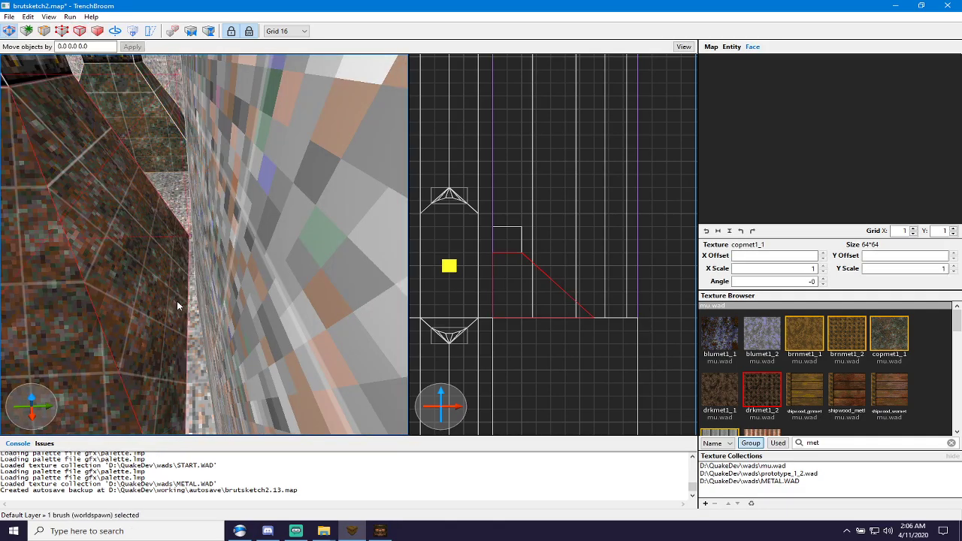
drag(188, 320, 208, 315)
key(Escape)
key(s)
mouse_move(198, 310)
right_down()
mouse_move(233, 275)
mouse_move(261, 292)
mouse_move(280, 278)
mouse_move(260, 327)
mouse_move(315, 292)
mouse_move(255, 299)
mouse_move(223, 269)
mouse_move(134, 292)
mouse_move(170, 283)
mouse_move(252, 299)
mouse_move(266, 278)
right_up()
key(Escape)
key(Escape)
Examine the reshaped pedestals and light blocks around the tunnel opening from close up, from a distance and from an angle.
key(w)
key(w)
key(s)
key(d)
key(w)
key(s)
key(w)
key(s)
key(w)
key(s)
key(s)
key(w)
key(s)
key(w)
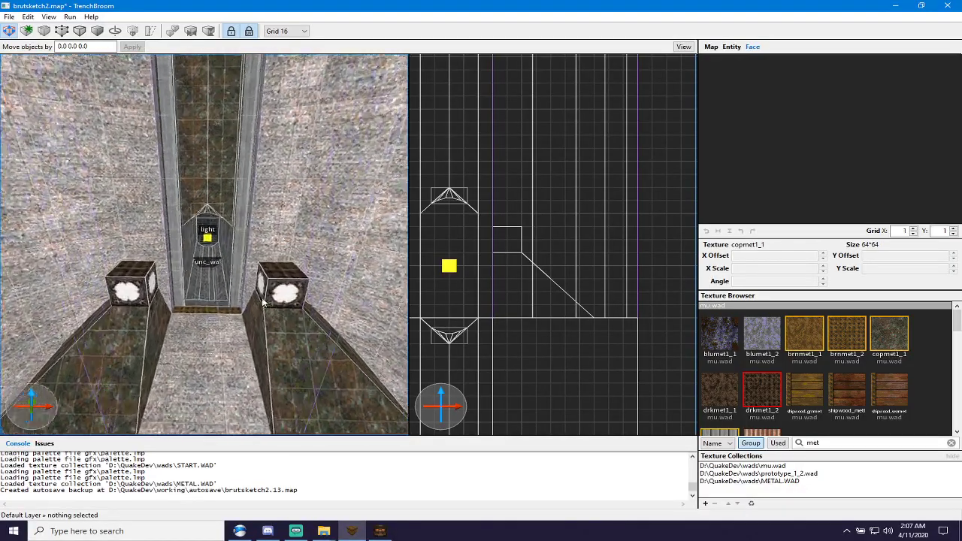
right_drag(314, 305, 272, 287)
key(s)
key(w)
key(s)
key(s)
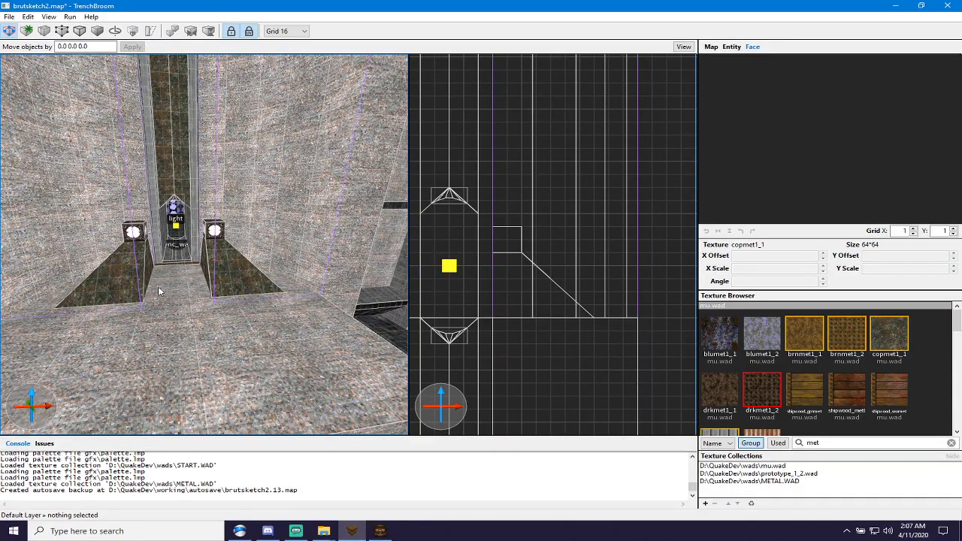
key(w)
right_drag(157, 287, 193, 267)
key(s)
key(w)
key(s)
key(a)
key(d)
key(d)
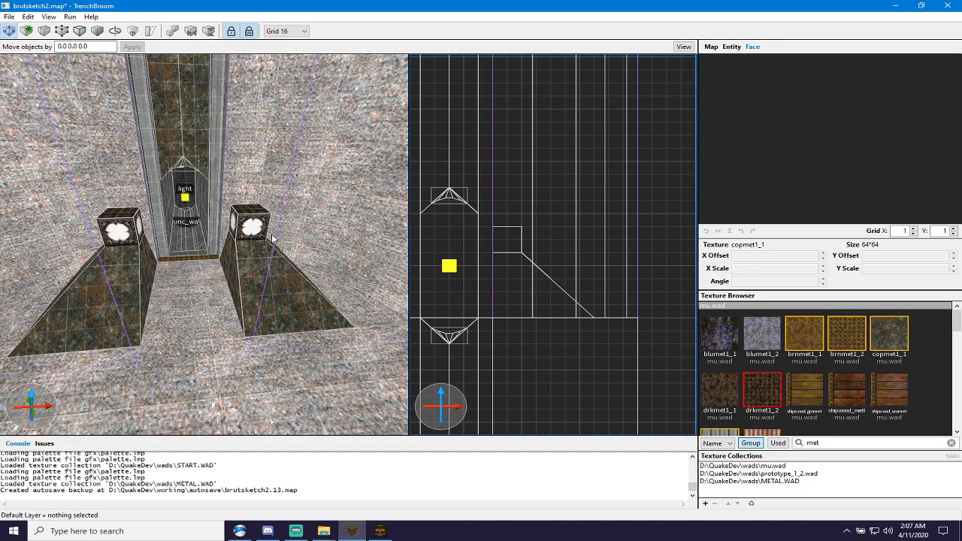
Duplicate the light entity inside the tunnel and place the copy in front of the opening, midway between the two light blocks.
click(186, 200)
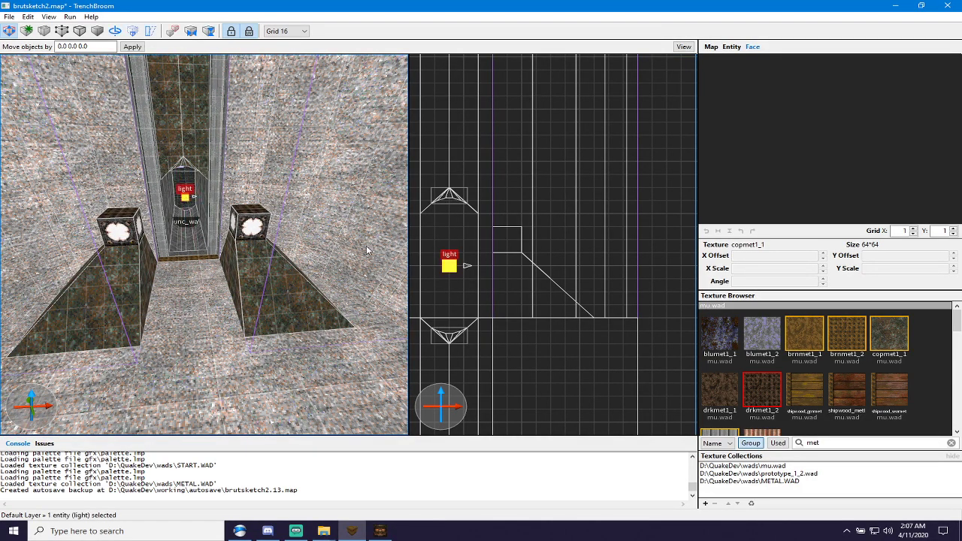
scroll(368, 245, down, 6)
scroll(374, 248, up, 3)
scroll(439, 257, down, 8)
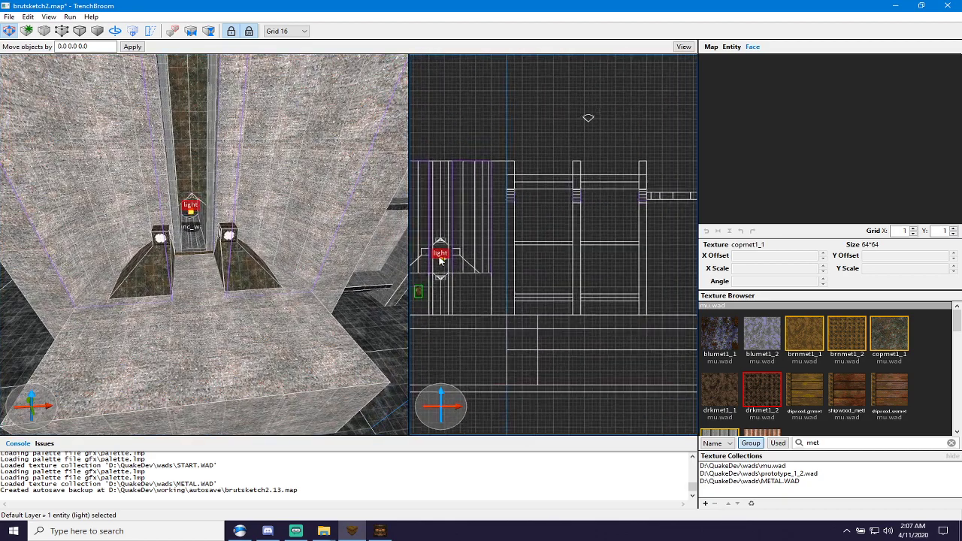
scroll(441, 260, down, 2)
right_drag(467, 274, 511, 264)
key(space)
scroll(537, 230, up, 4)
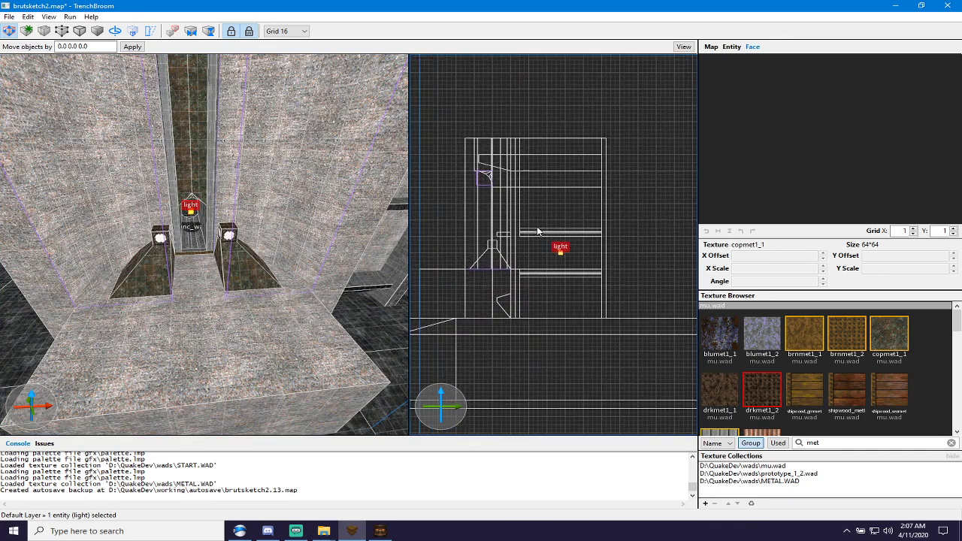
key(space)
scroll(557, 239, up, 1)
scroll(561, 243, up, 4)
mouse_move(547, 244)
ctrl+mouse_down()
mouse_move(534, 362)
mouse_move(548, 396)
ctrl+mouse_up()
Duplicate the middle light to both sides, placing one copy on the outer side of each light block.
scroll(549, 396, down, 3)
right_drag(550, 402, 546, 310)
mouse_move(546, 308)
ctrl+mouse_down()
mouse_move(493, 308)
mouse_move(589, 308)
ctrl+mouse_up()
scroll(508, 314, up, 4)
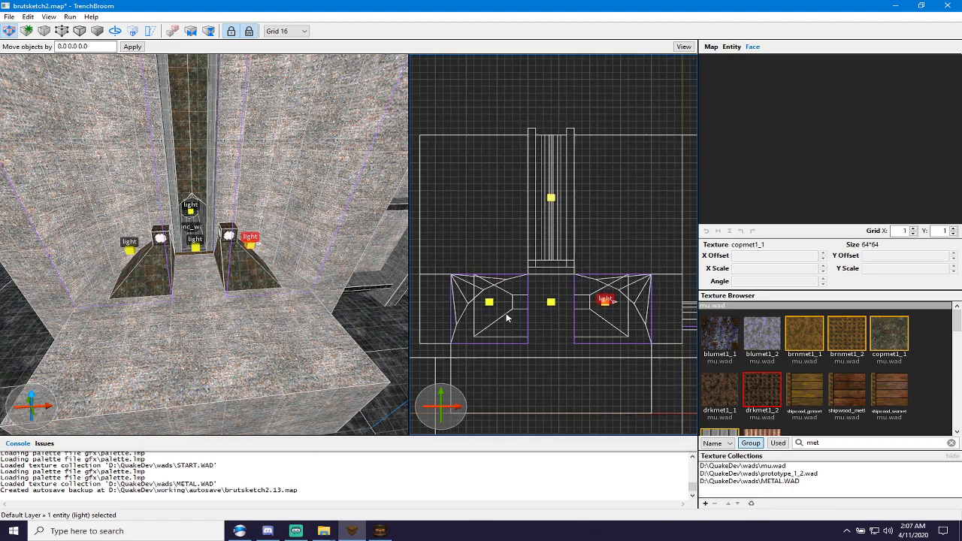
Duplicate each outer side light diagonally forward so a light sits in front of each light block.
click(490, 303)
ctrl+drag(495, 306, 518, 325)
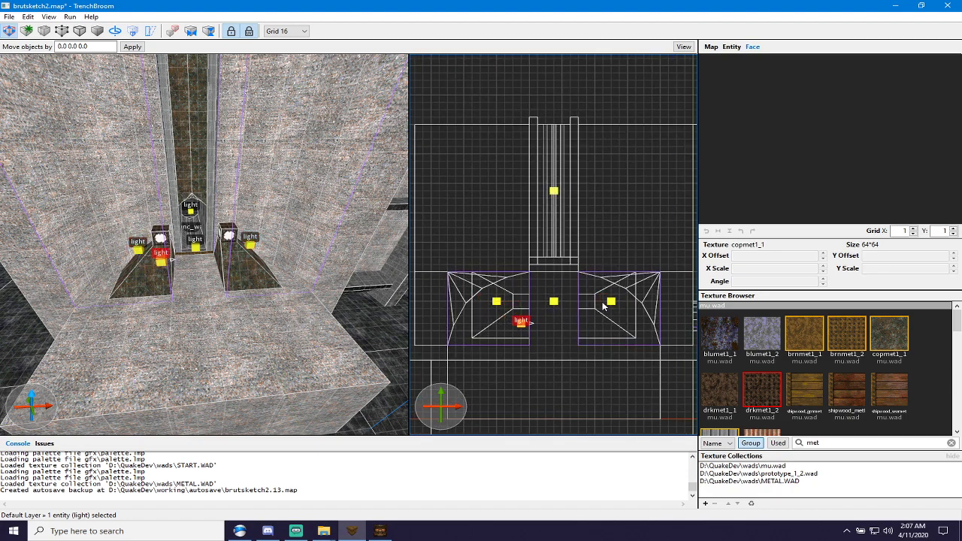
click(609, 304)
click(610, 303)
ctrl+drag(610, 312, 586, 334)
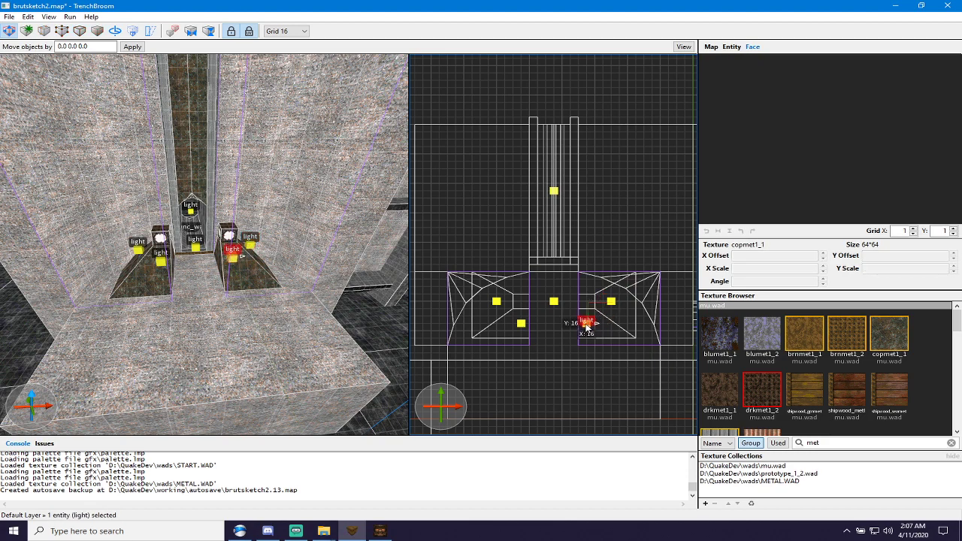
Duplicate the middle light diagonally back so a light sits behind each light block.
click(557, 303)
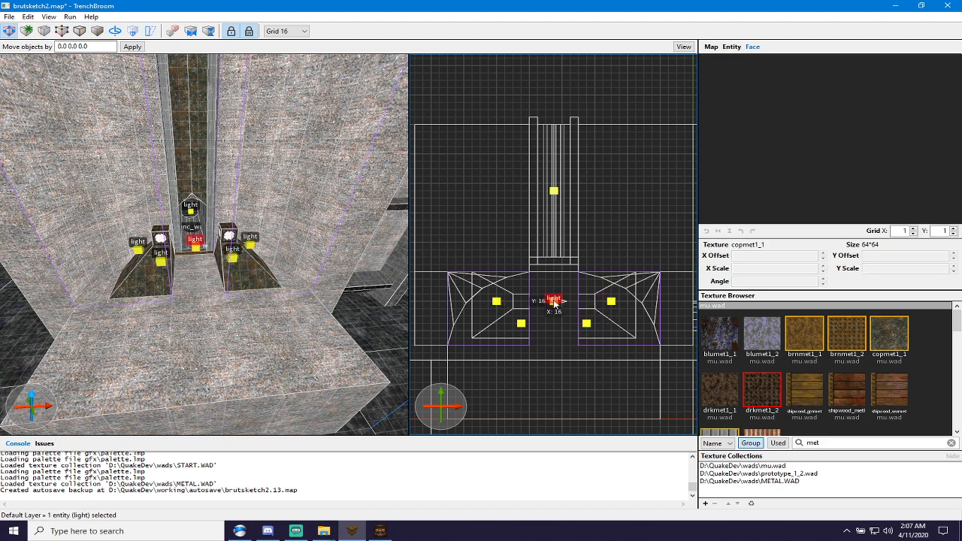
ctrl+drag(554, 303, 587, 288)
click(556, 303)
Select both lights behind the light blocks and show their entity properties.
ctrl+click(521, 285)
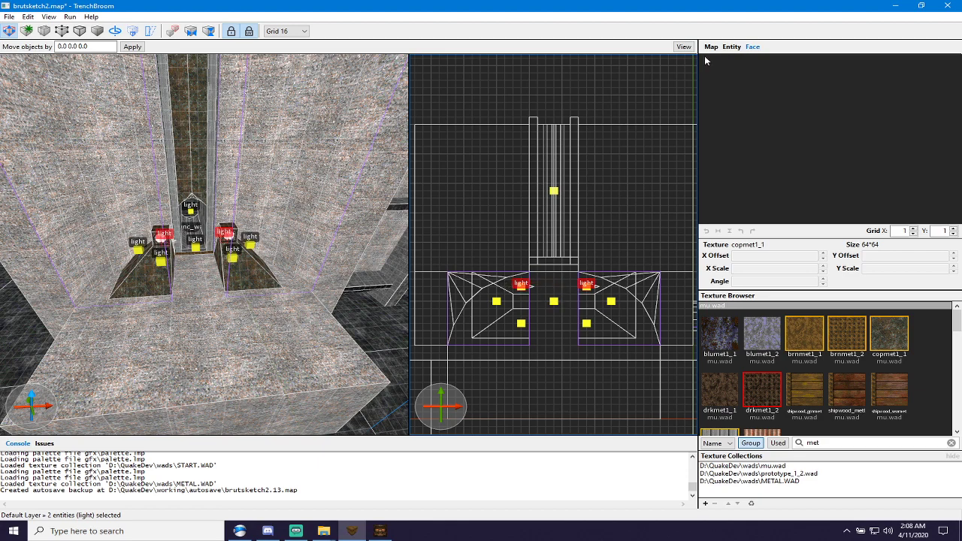
click(731, 46)
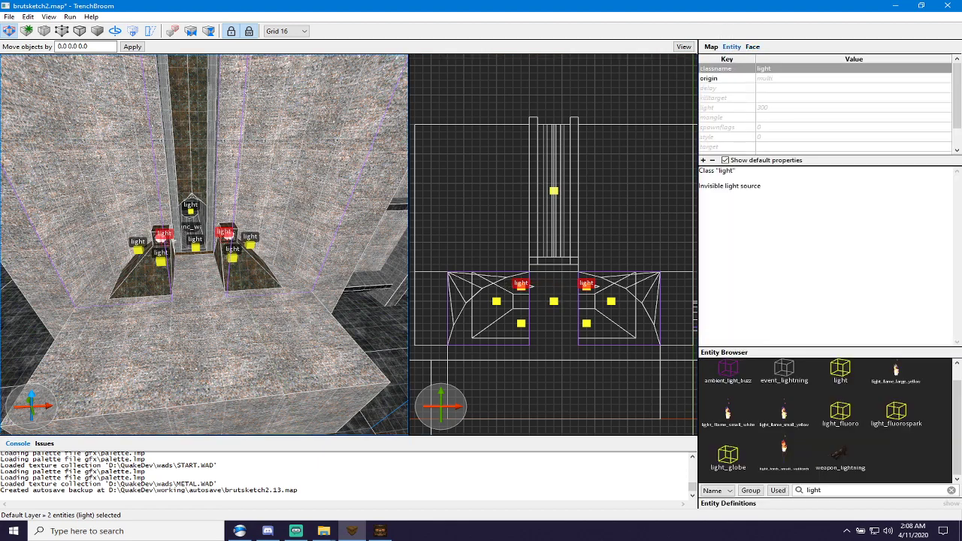
key(alt+Tab)
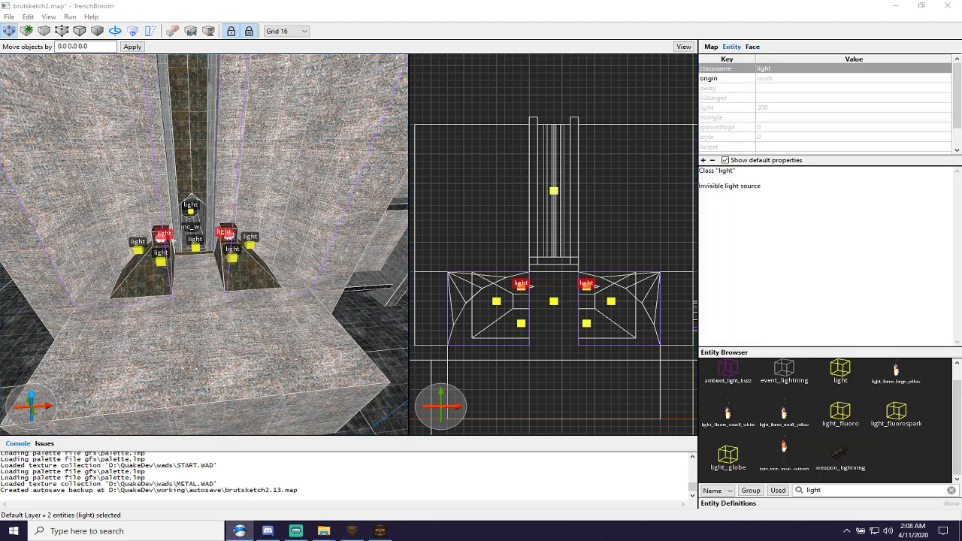